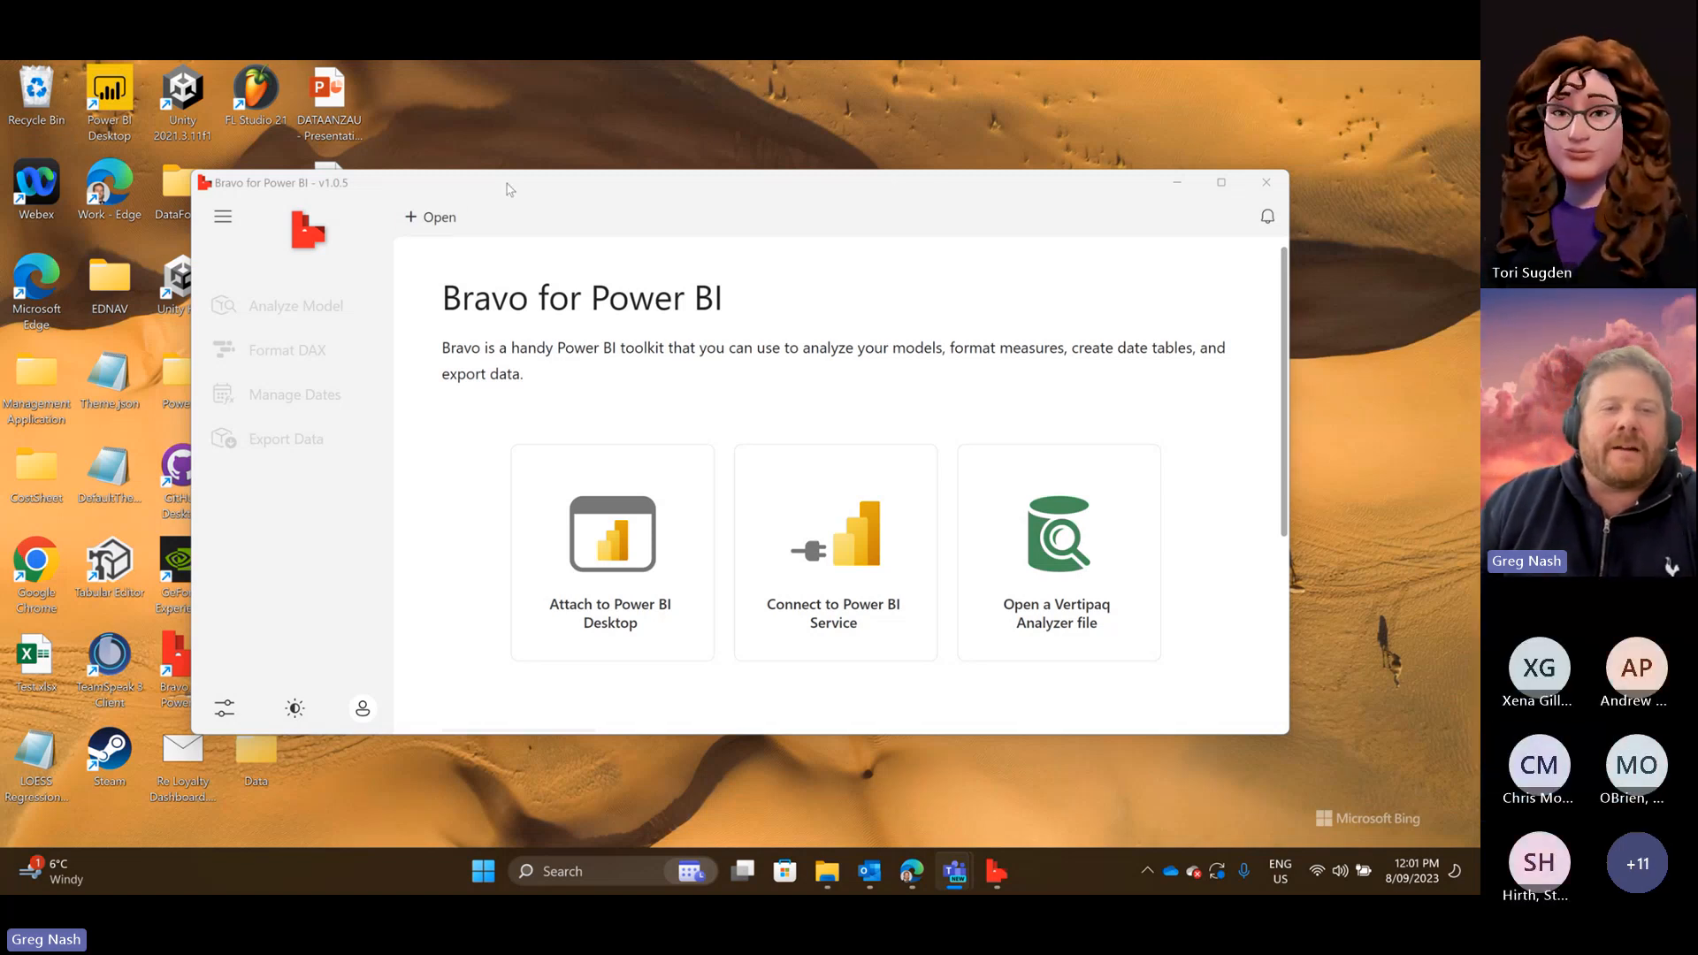
Check Bravo for active Power BI Desktop reports that it can attach to.
left_click_drag(451, 187, 347, 173)
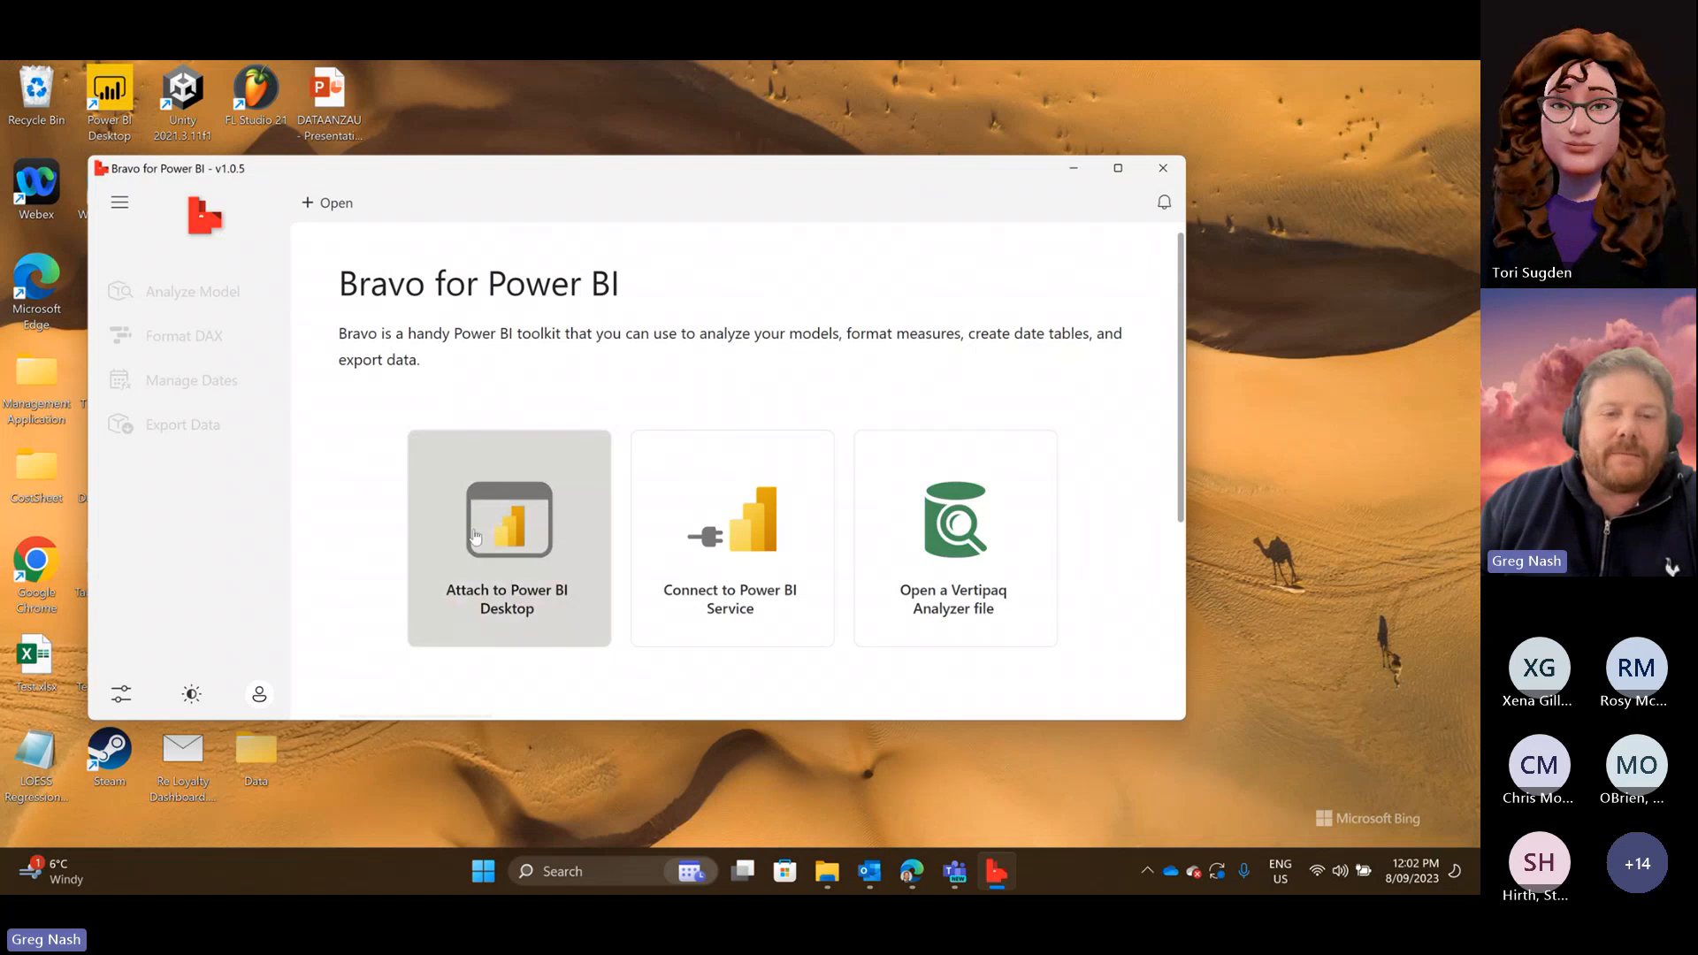
left_click(501, 556)
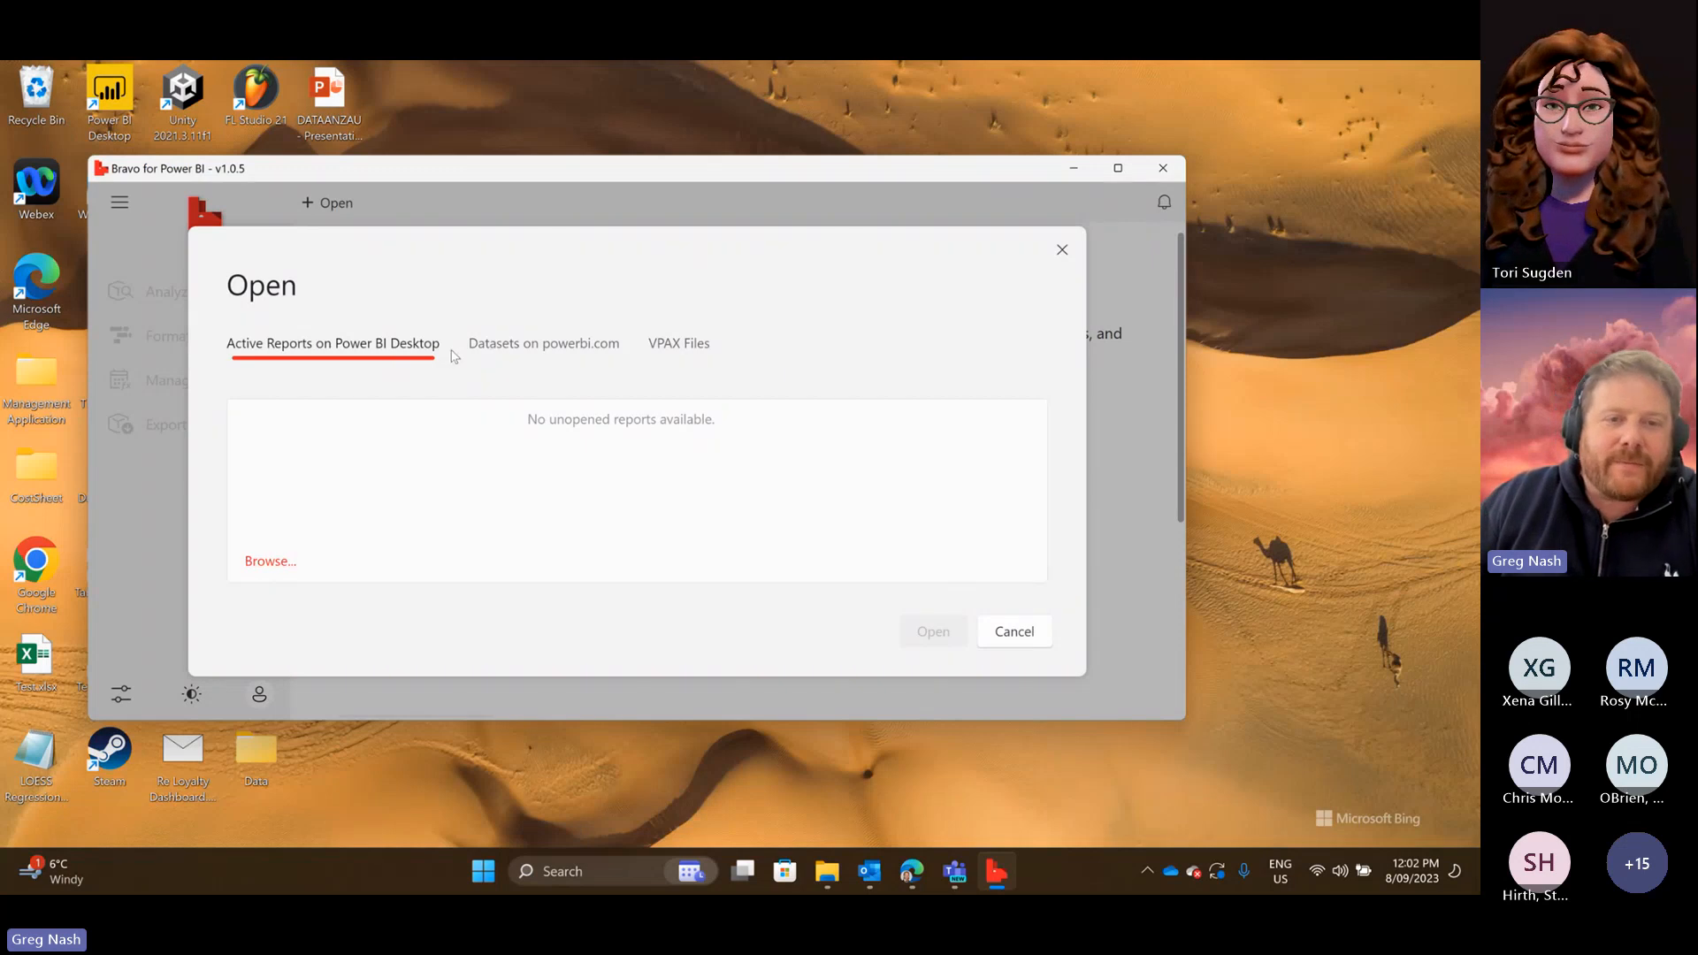
left_click(1017, 639)
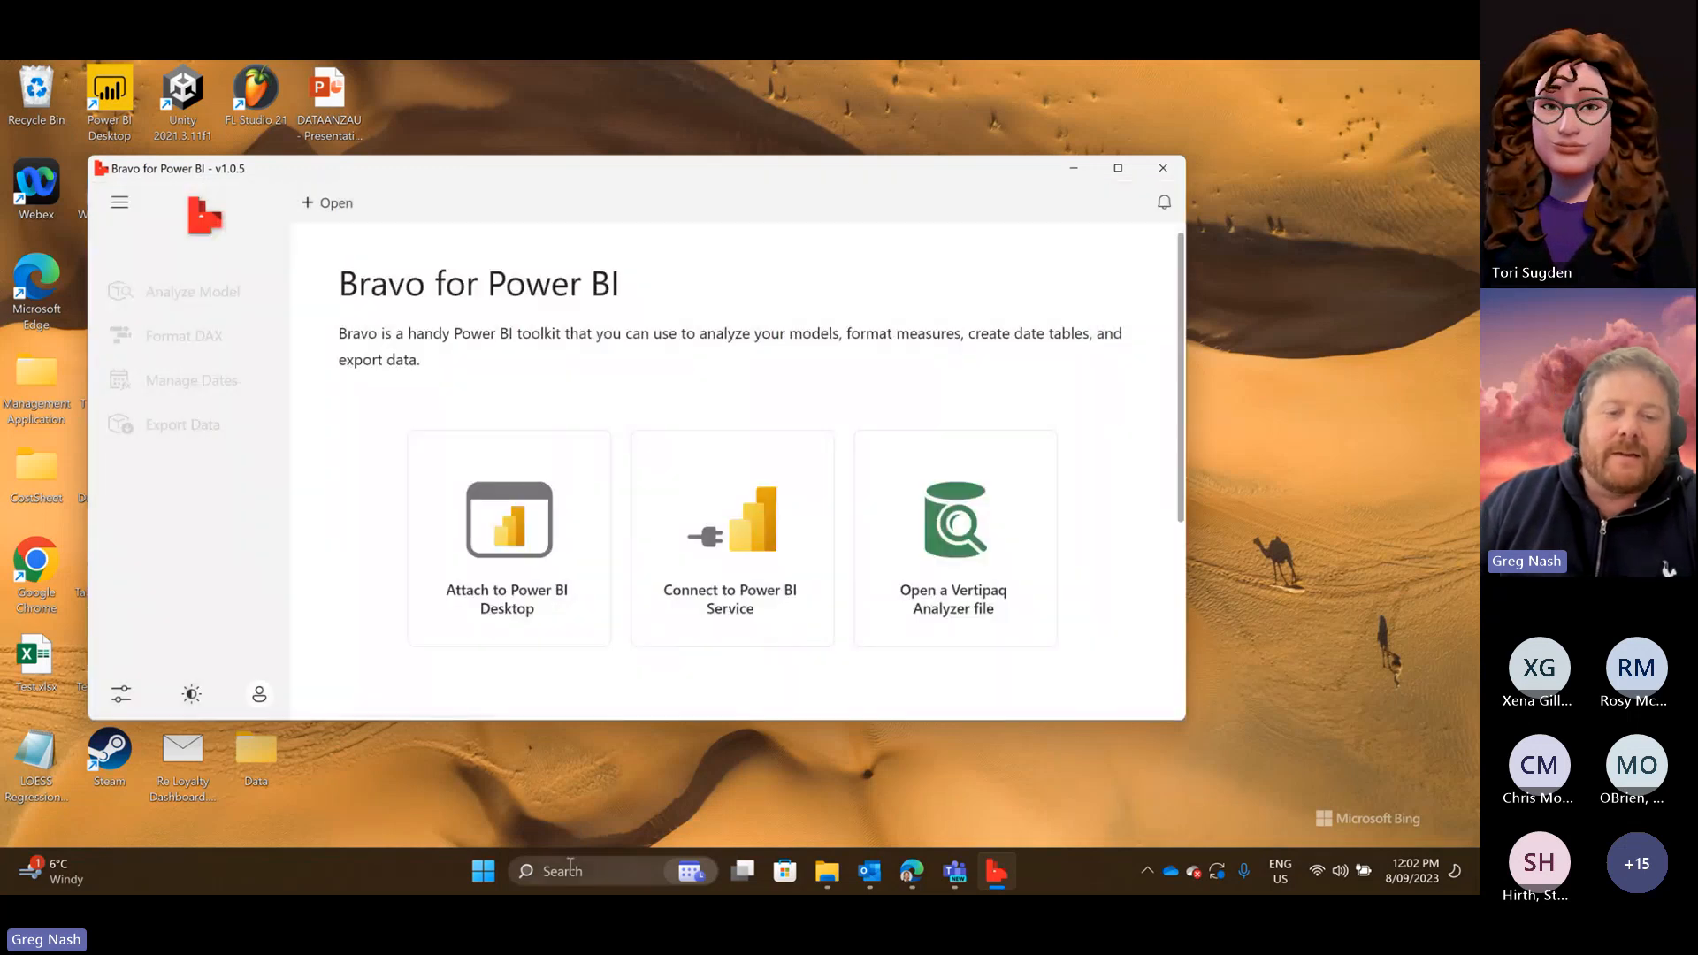
Open the Melbourne Weather Visual.pbix report in Power BI Desktop and collapse the Visualizations and Data panes.
left_click(488, 875)
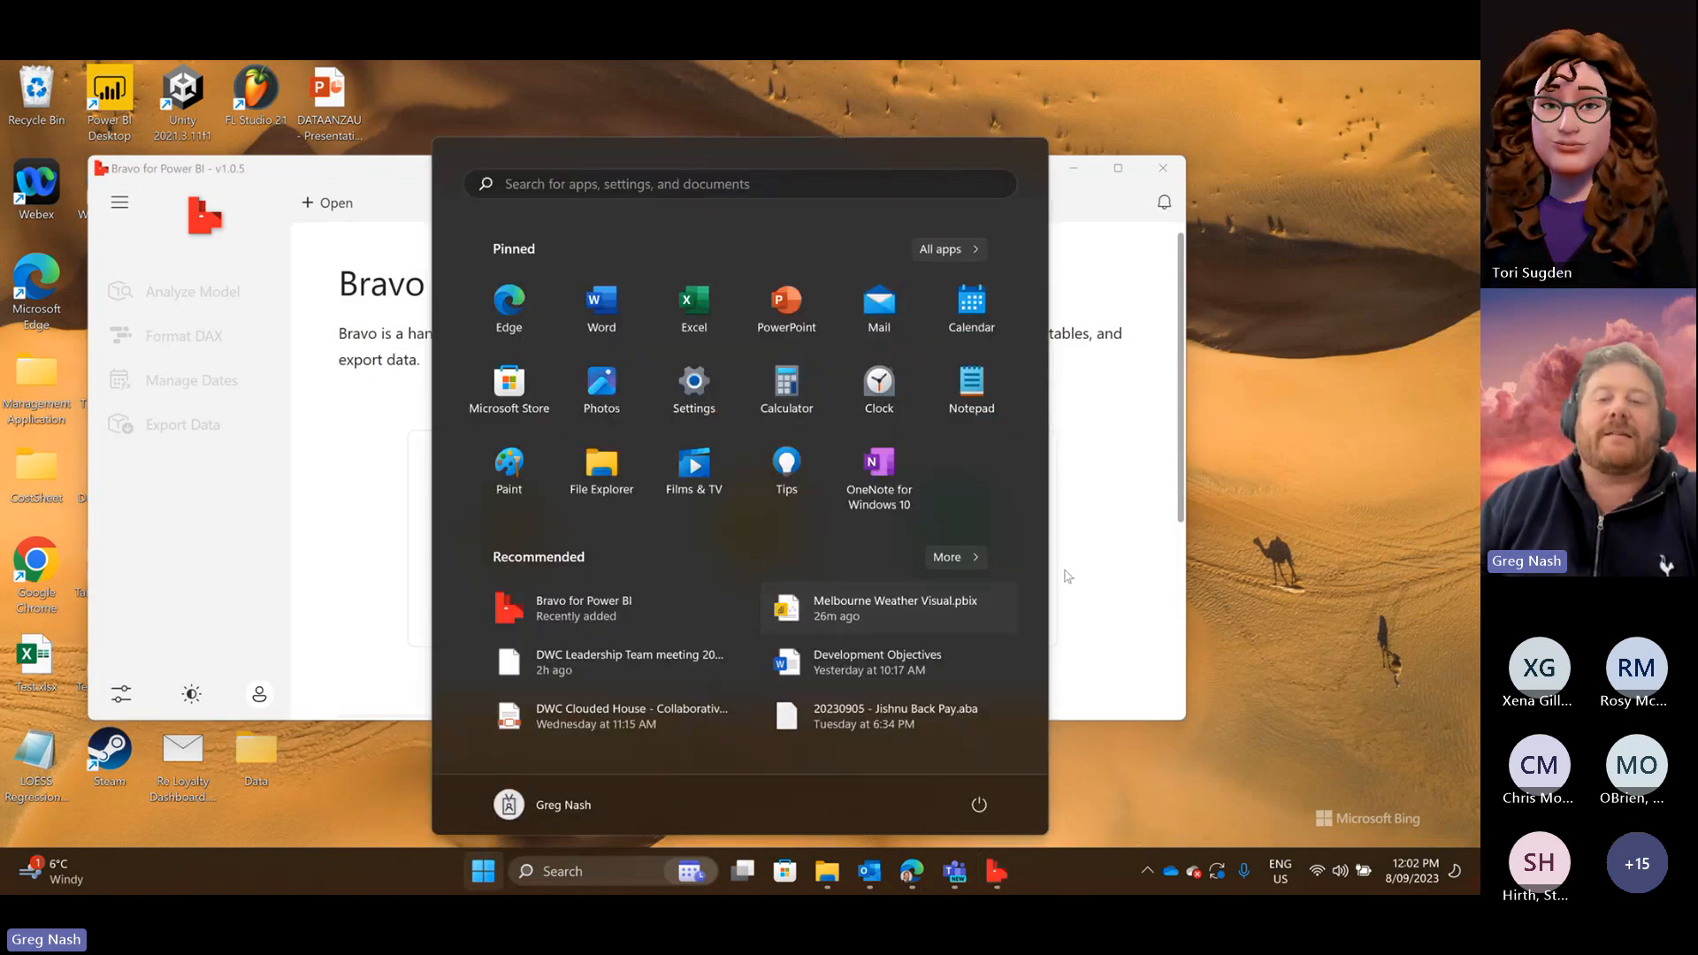
left_click(1116, 183)
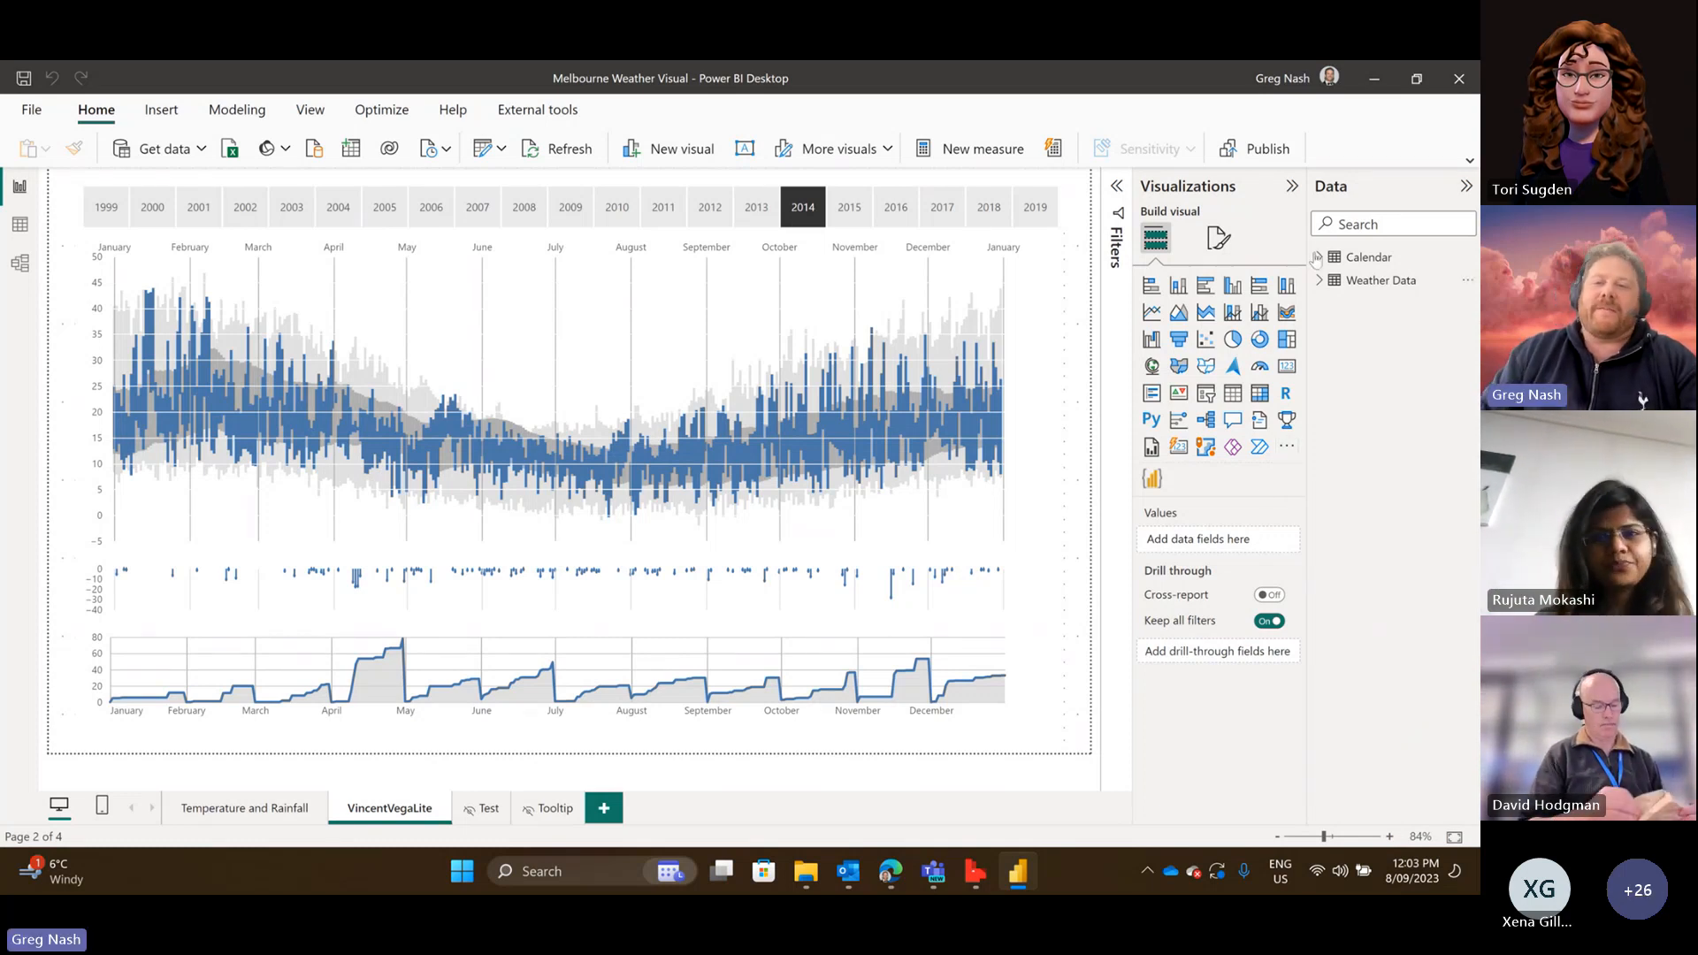
left_click(1292, 187)
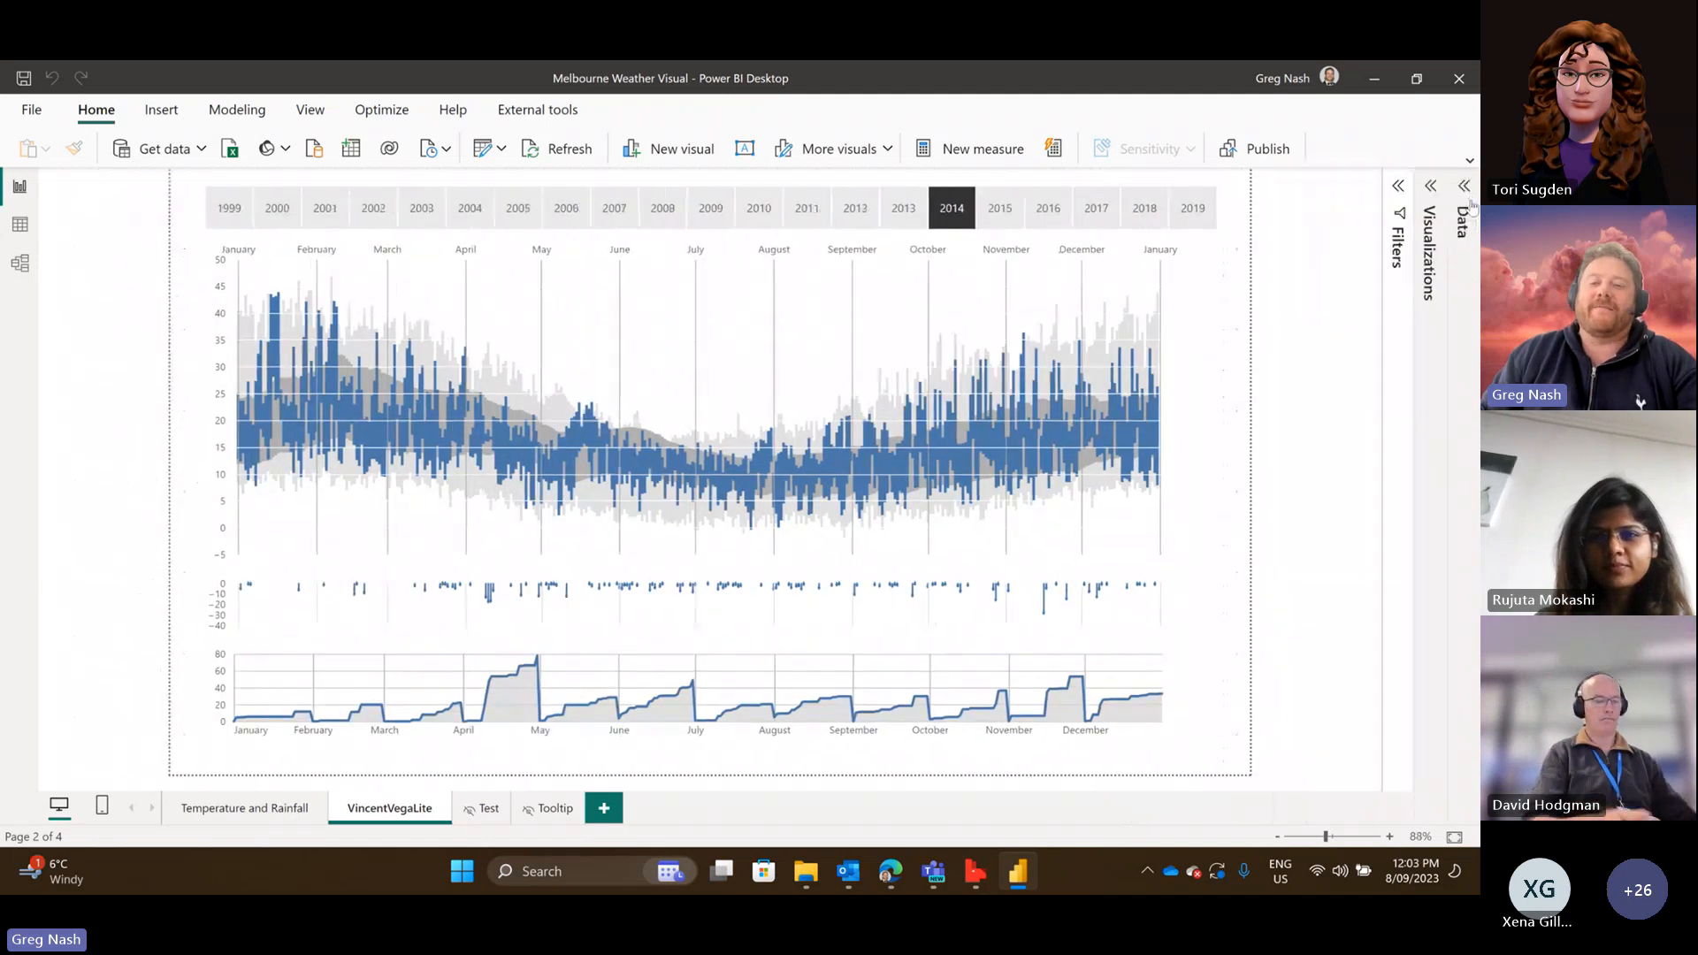
left_click(1467, 187)
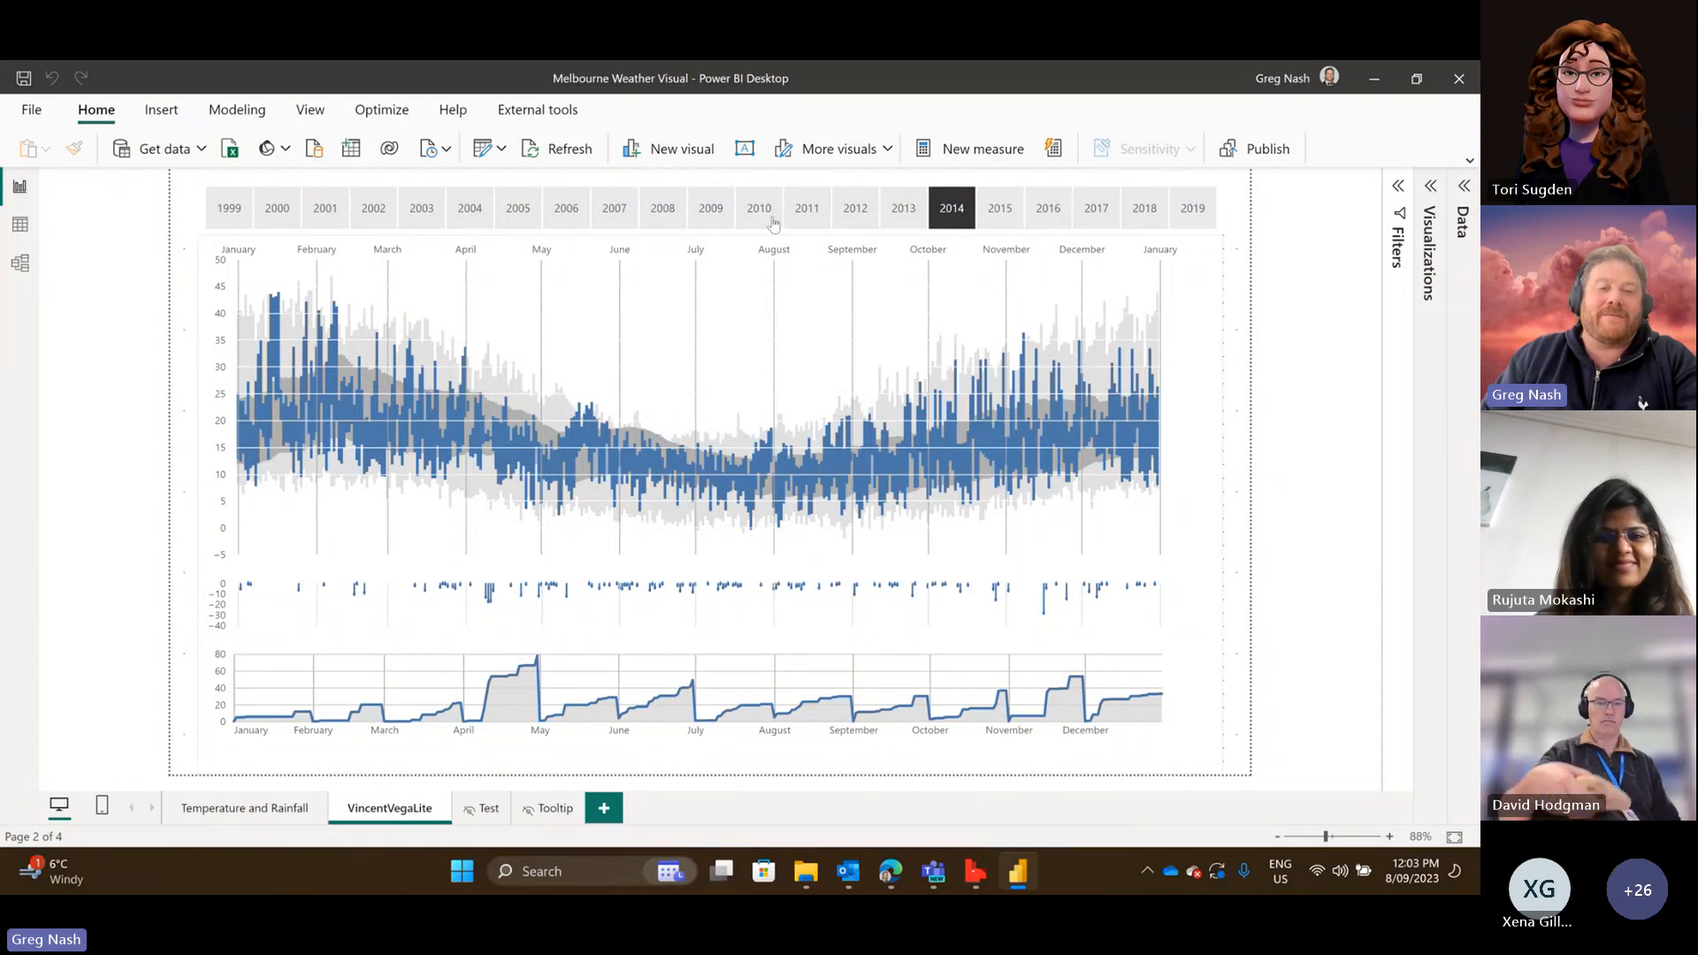
Filter the report page to 2014 and shrink the weather chart slightly from its upper-right corner.
left_click(855, 209)
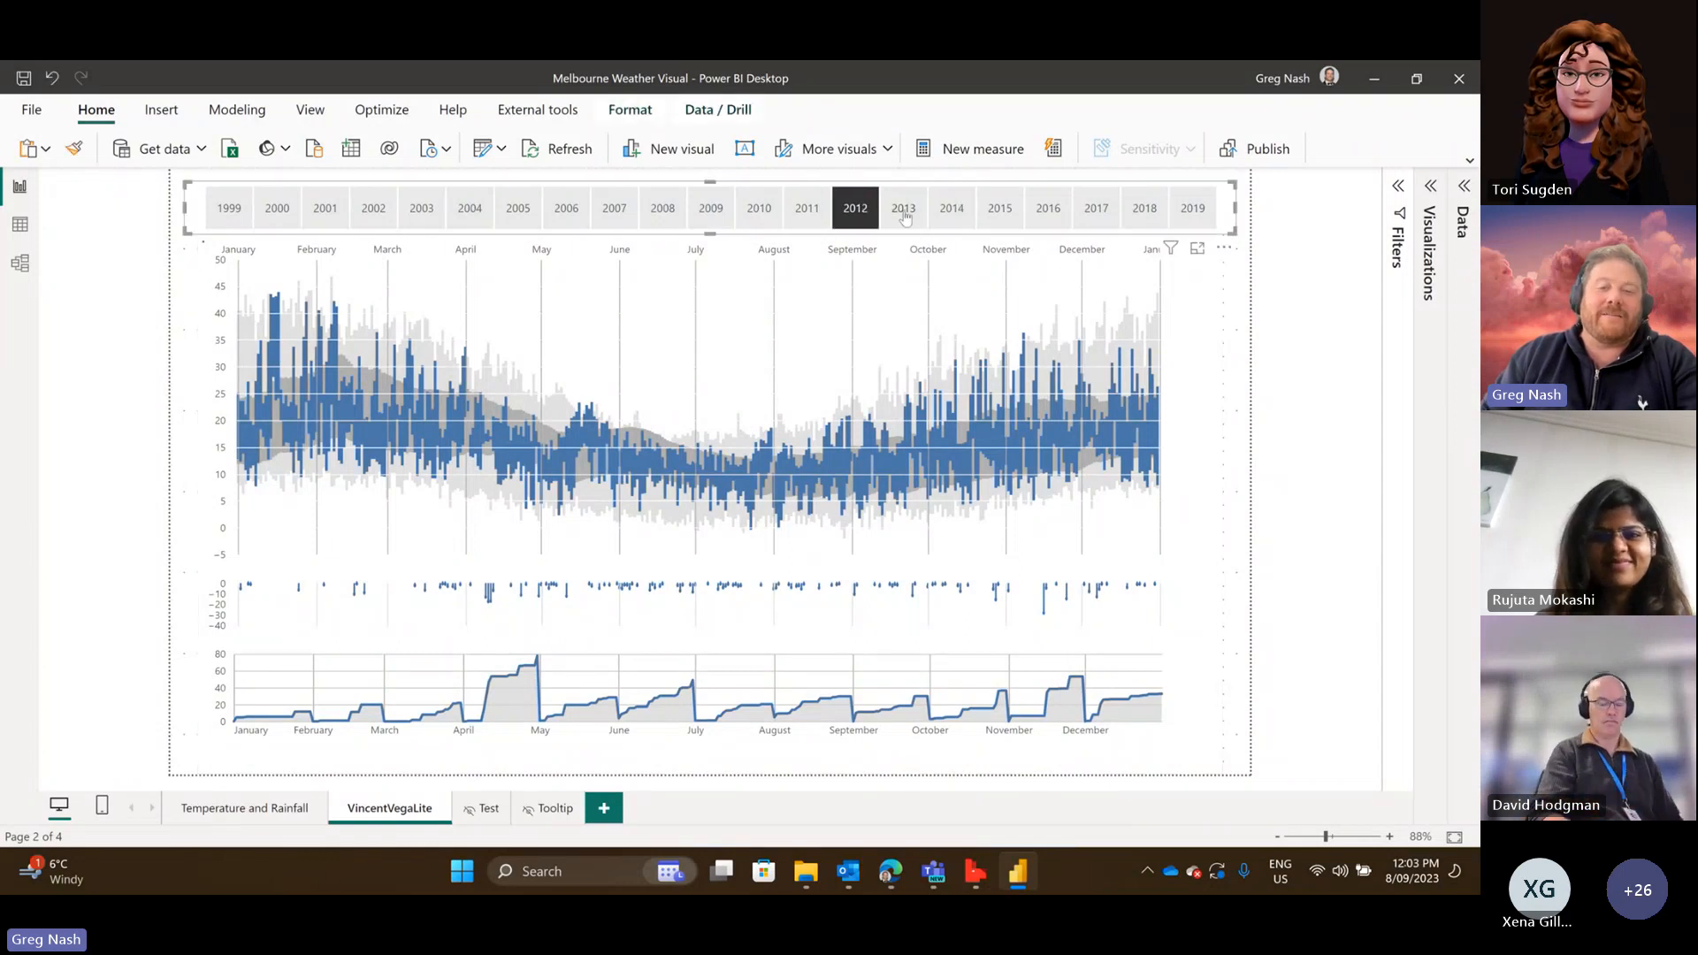
left_click(951, 212)
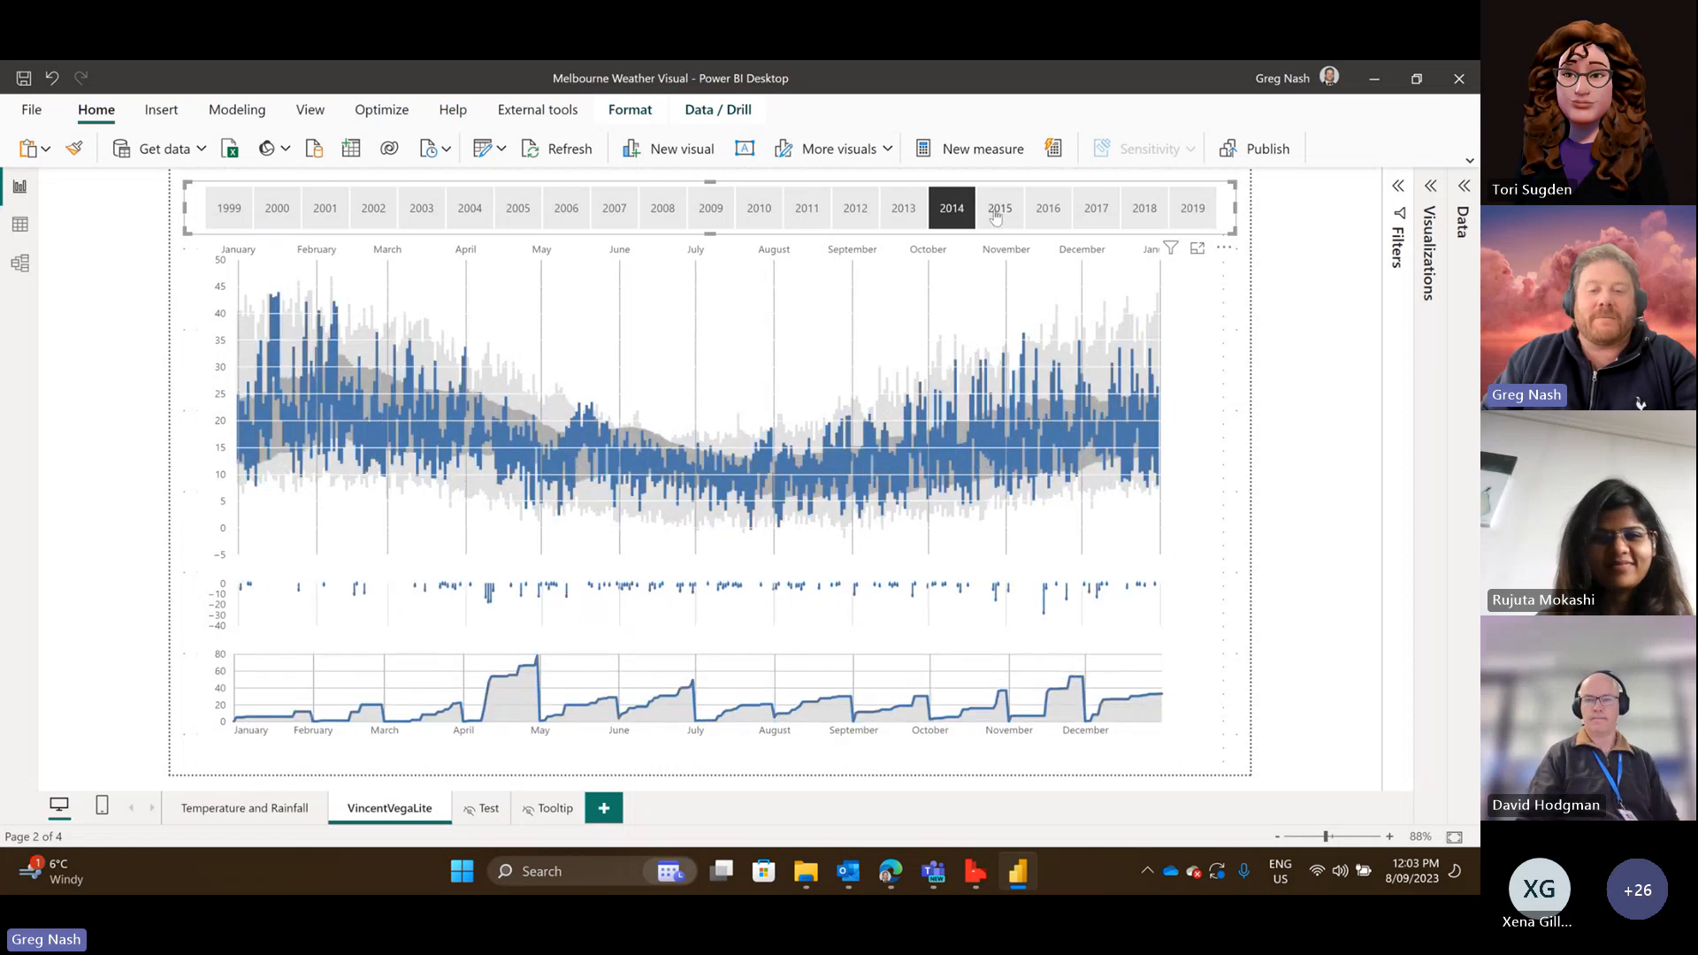
left_click(1188, 432)
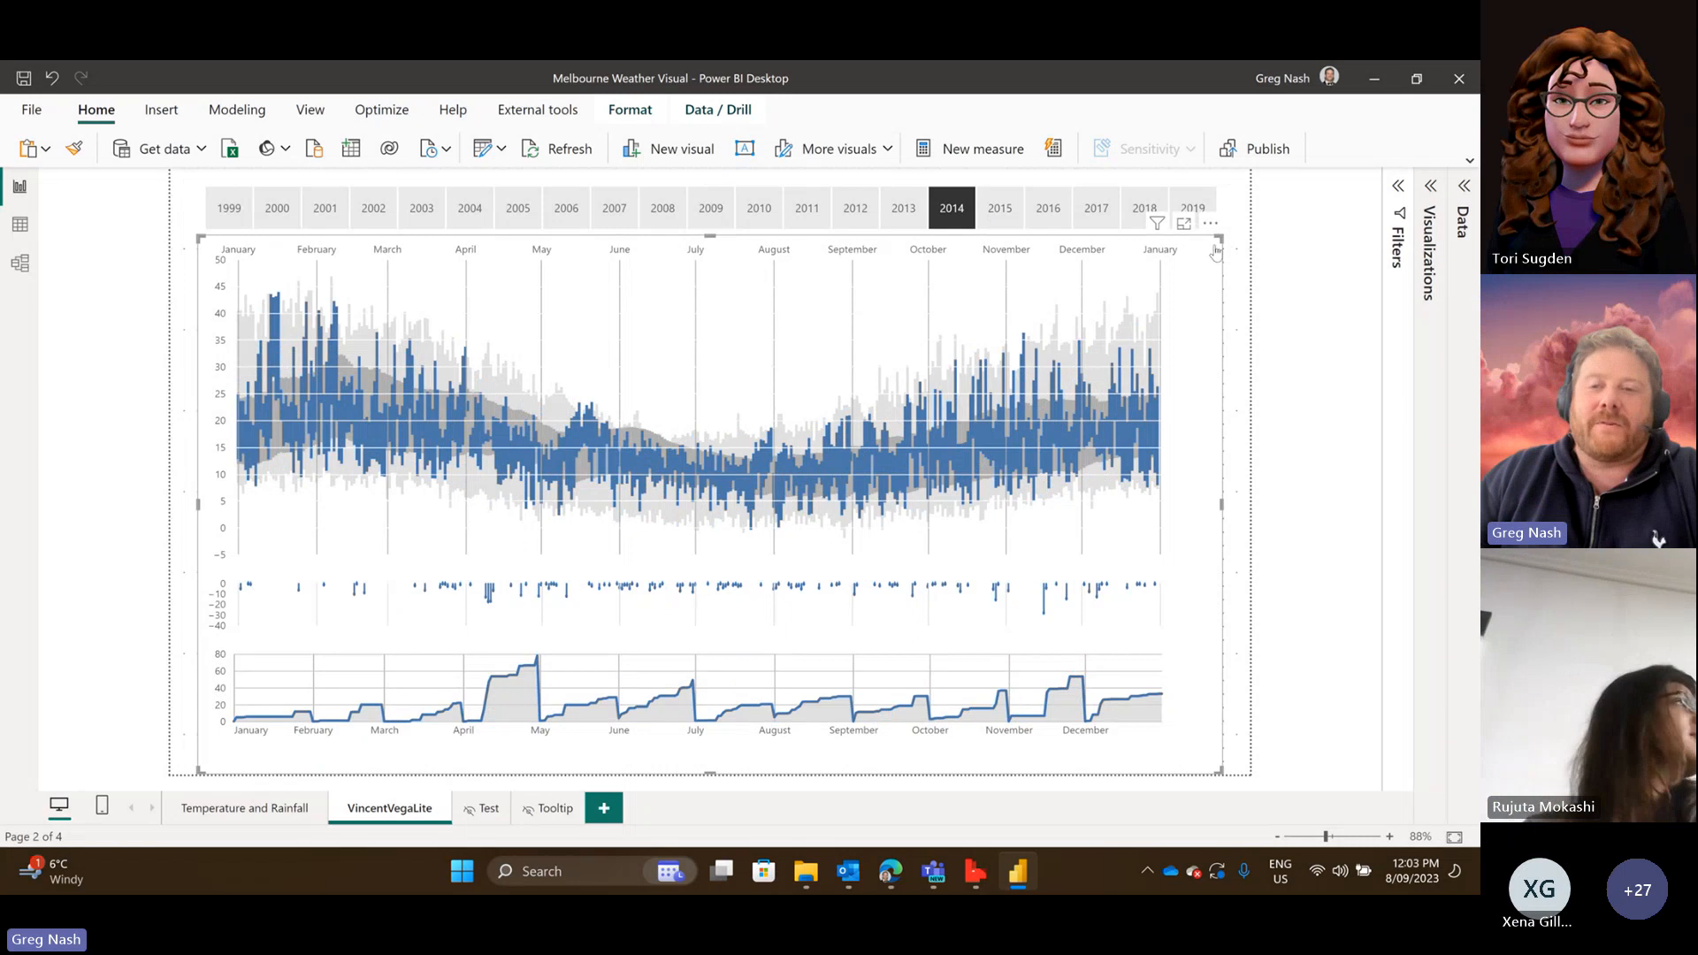
mouse_move(1220, 239)
left_mouse_down()
mouse_move(1203, 258)
mouse_move(929, 319)
mouse_move(693, 332)
mouse_move(531, 297)
mouse_move(569, 311)
mouse_move(1206, 254)
left_mouse_up()
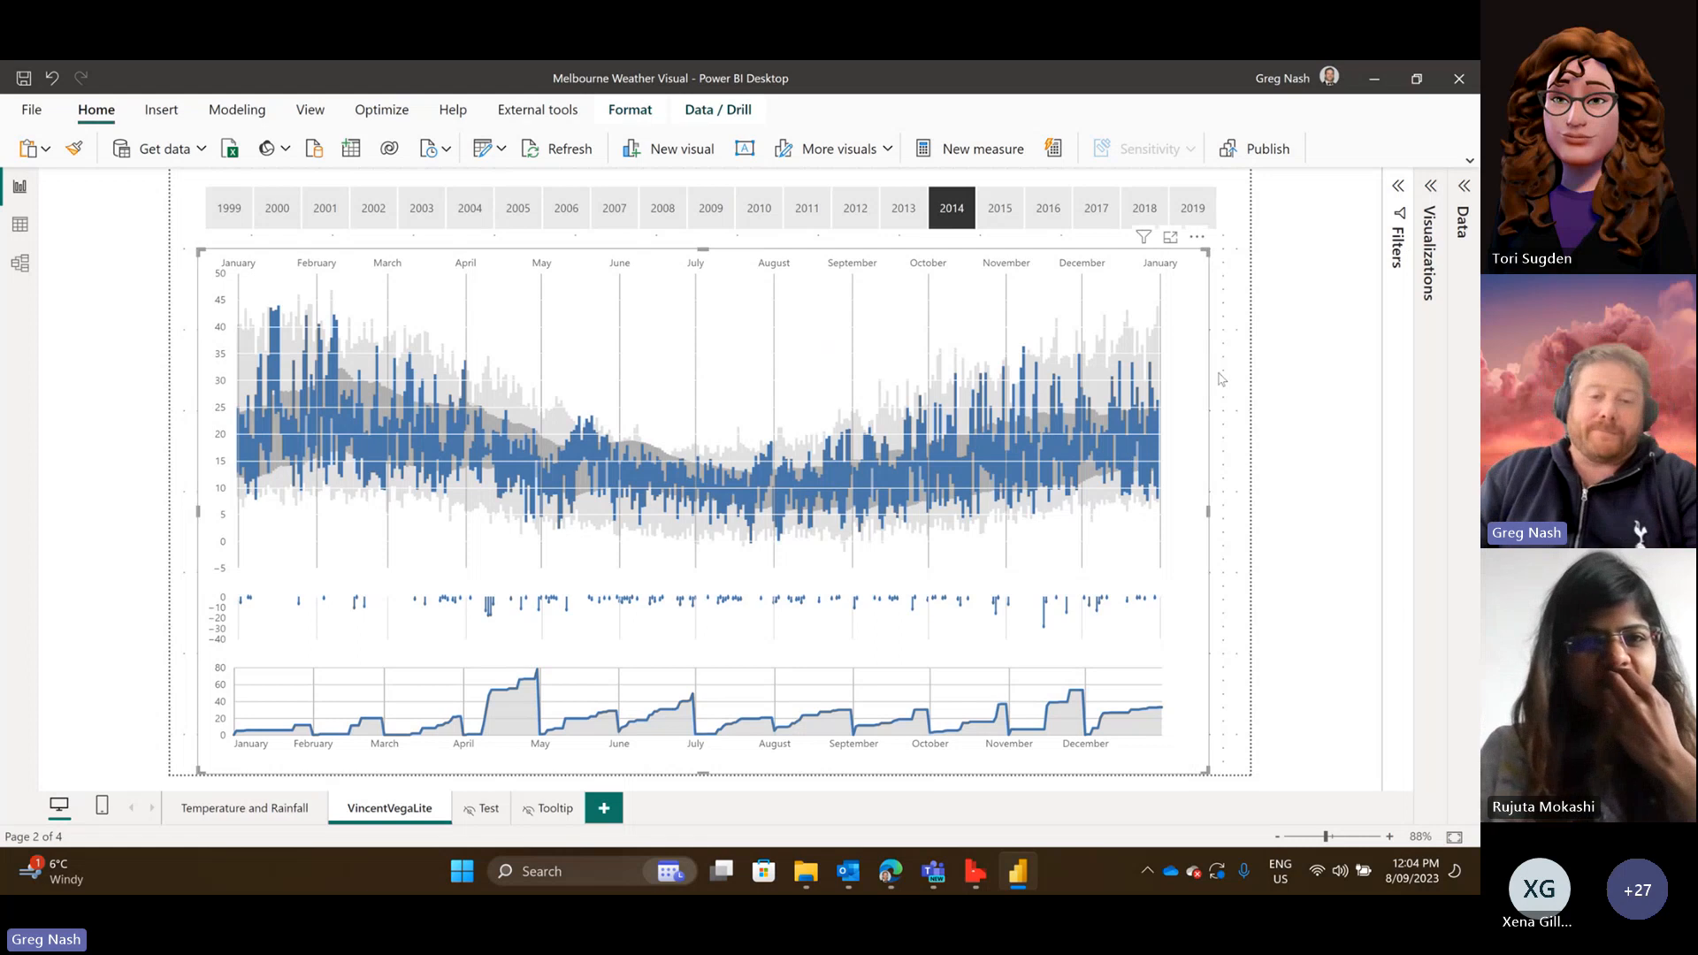
Step the year slicer from 2007 through 2012 and back to 2011 to compare the yearly weather charts.
left_click(614, 209)
left_click(672, 212)
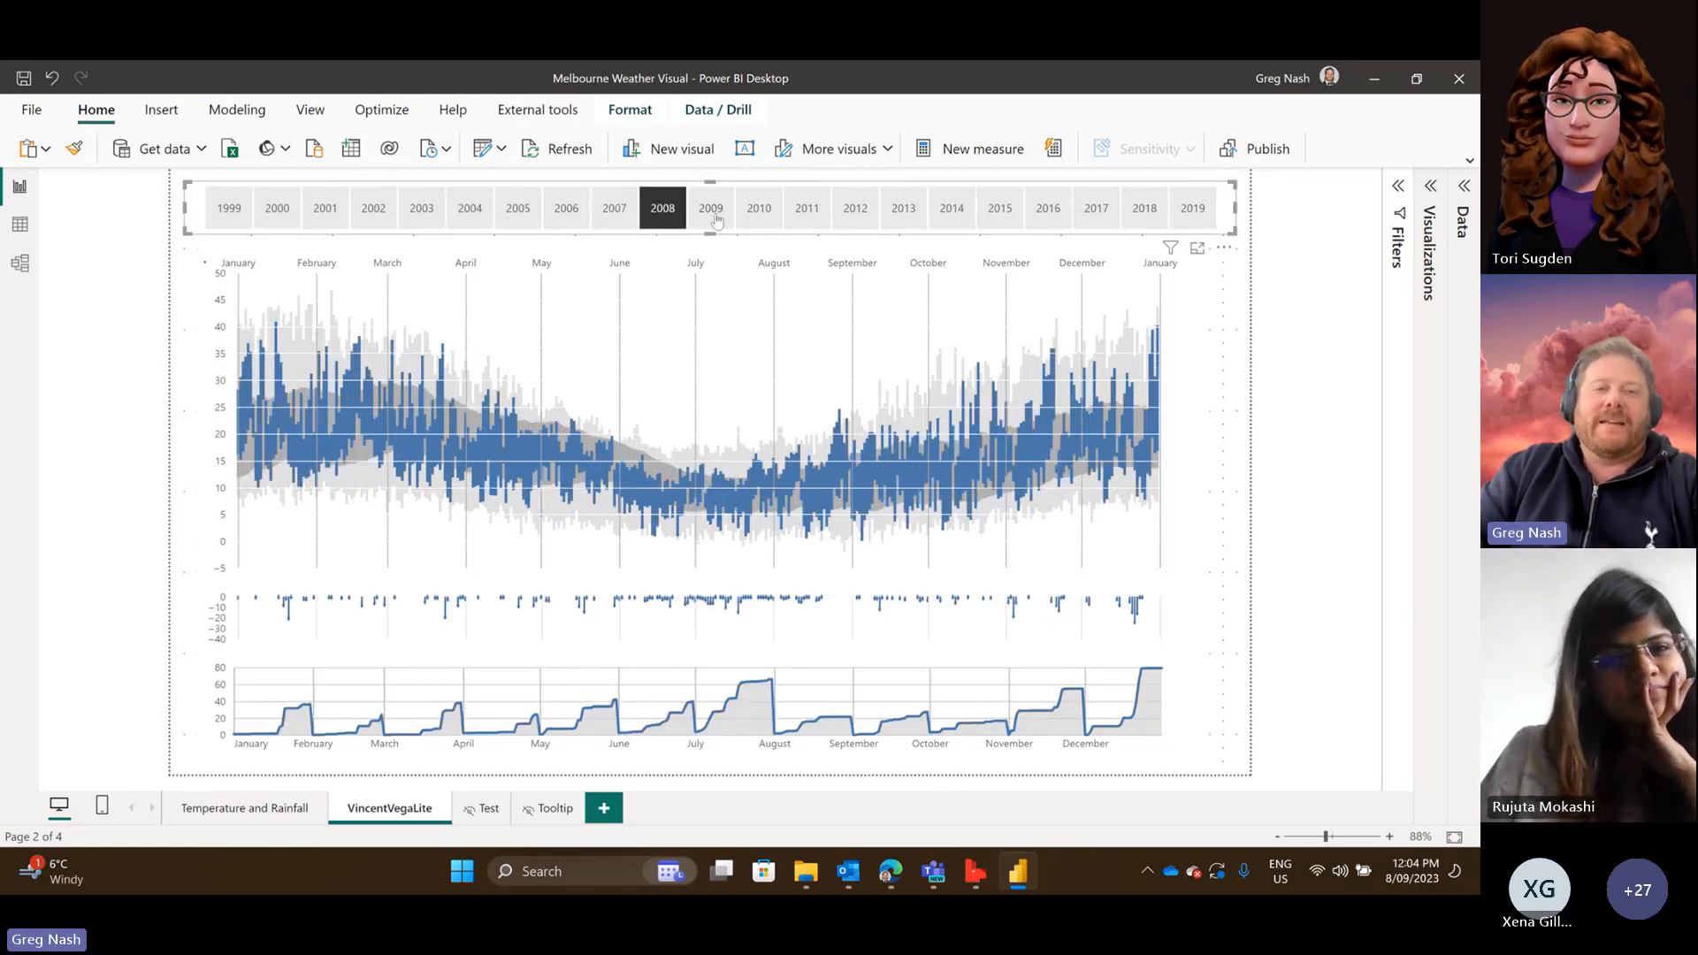
left_click(715, 218)
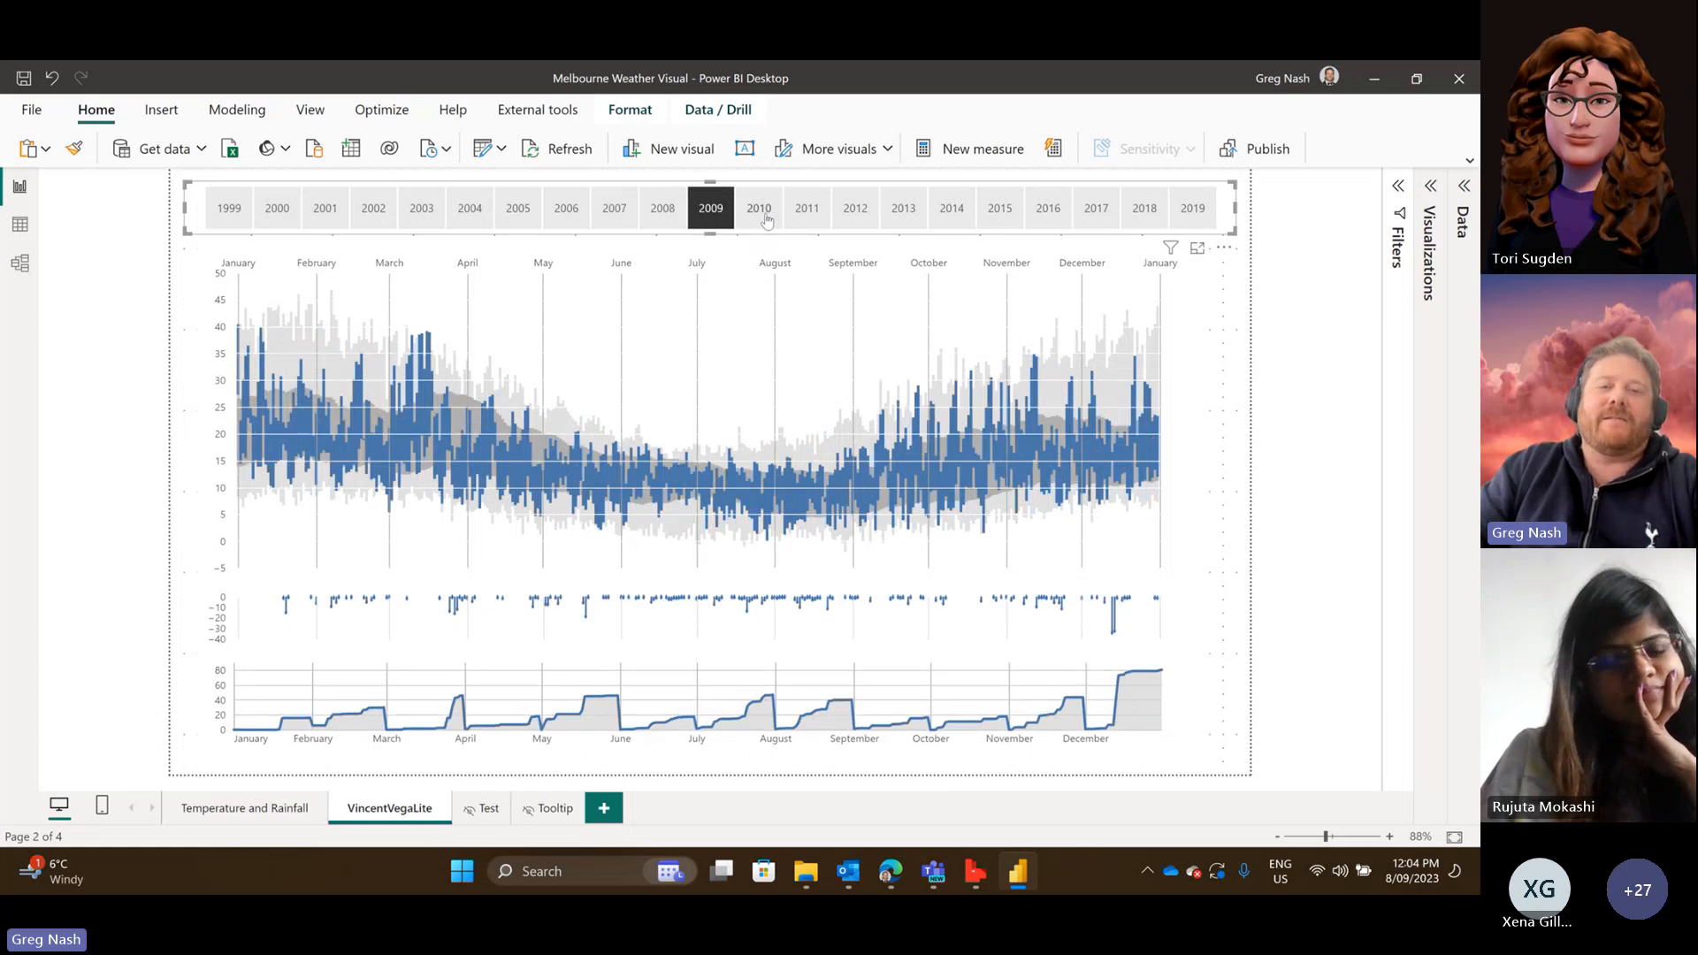
left_click(760, 220)
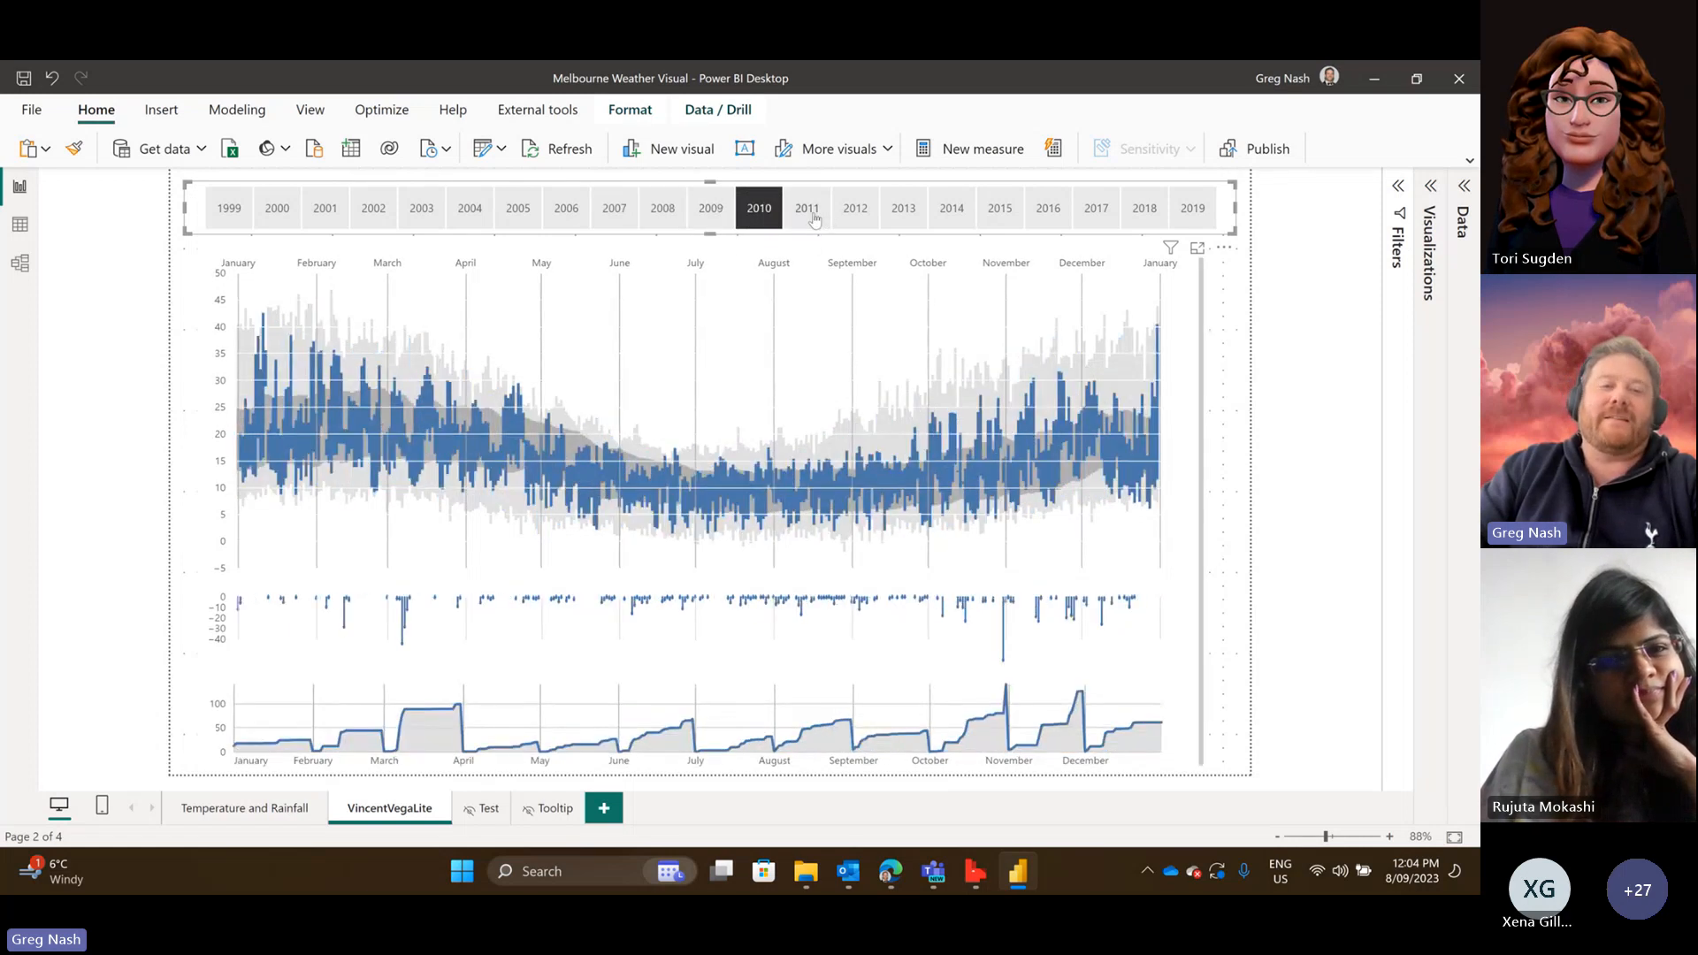
left_click(813, 219)
left_click(855, 215)
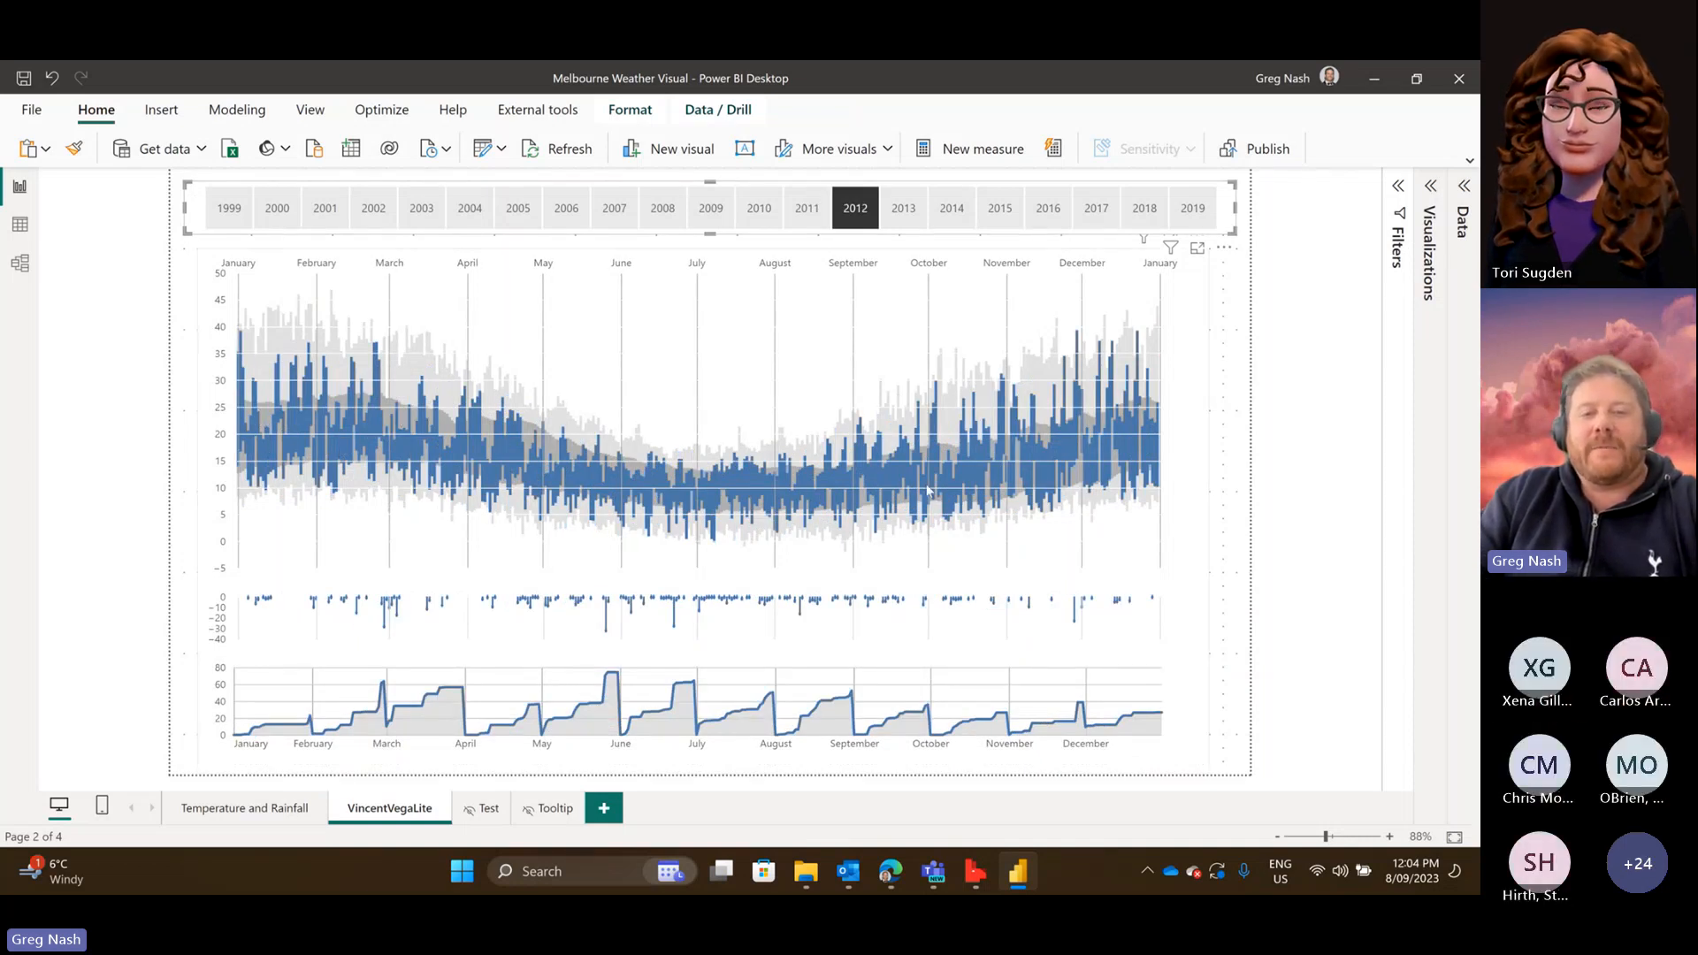
left_click(851, 213)
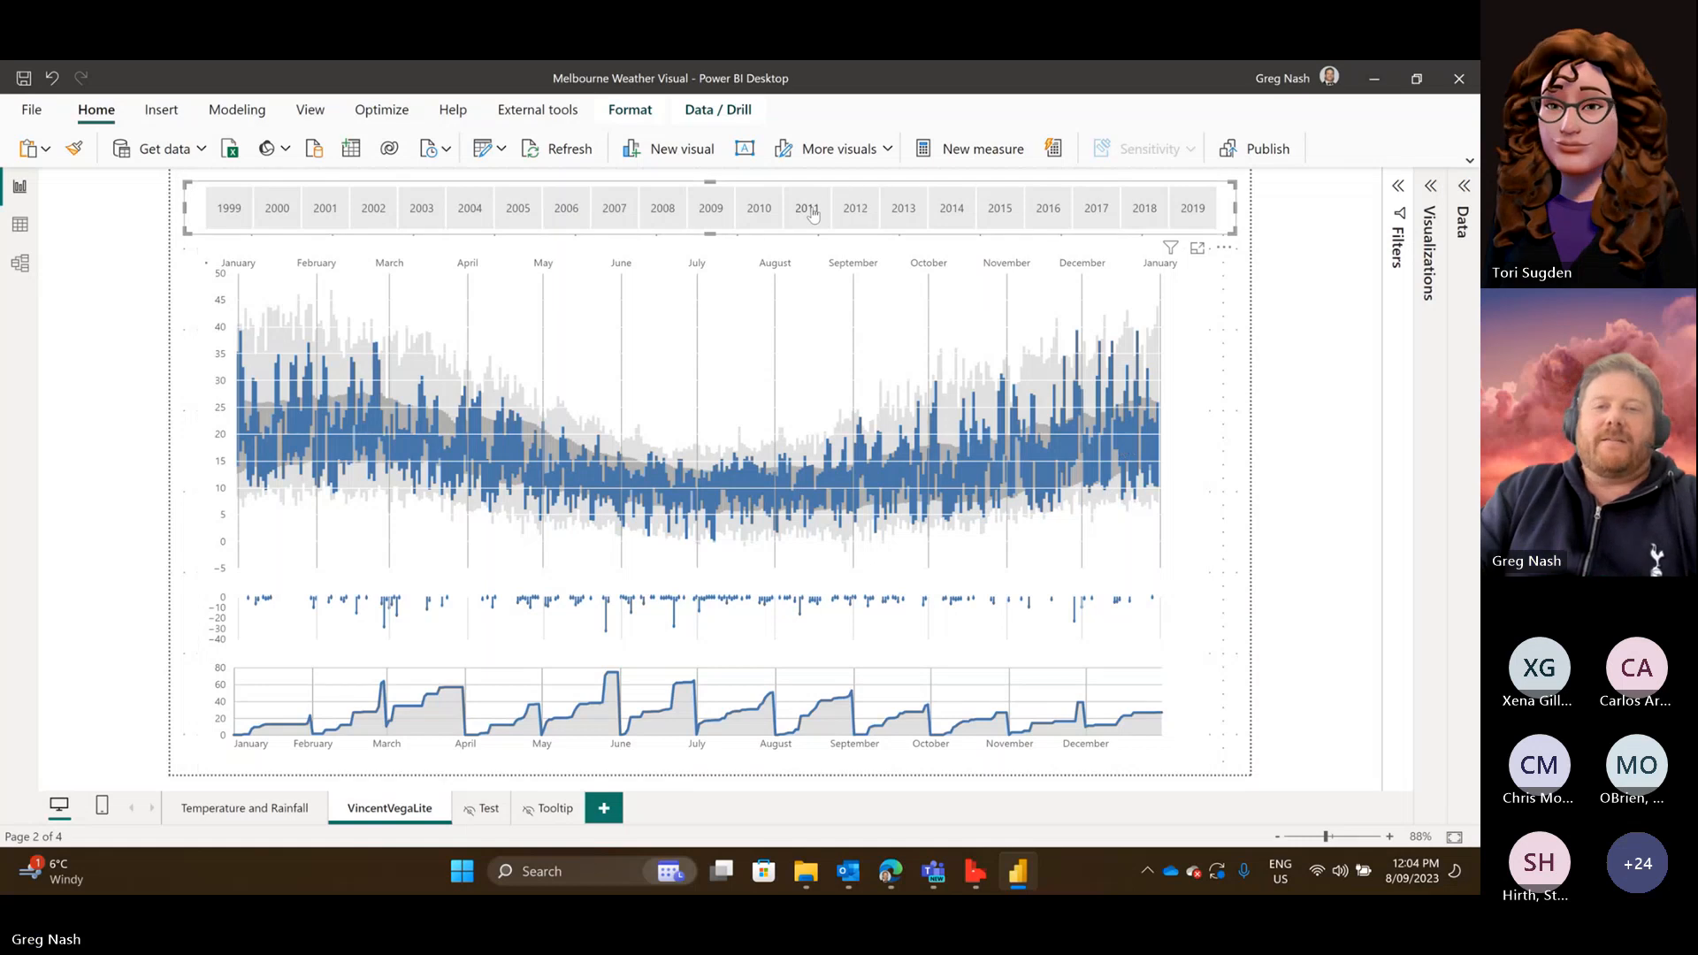
left_click(812, 212)
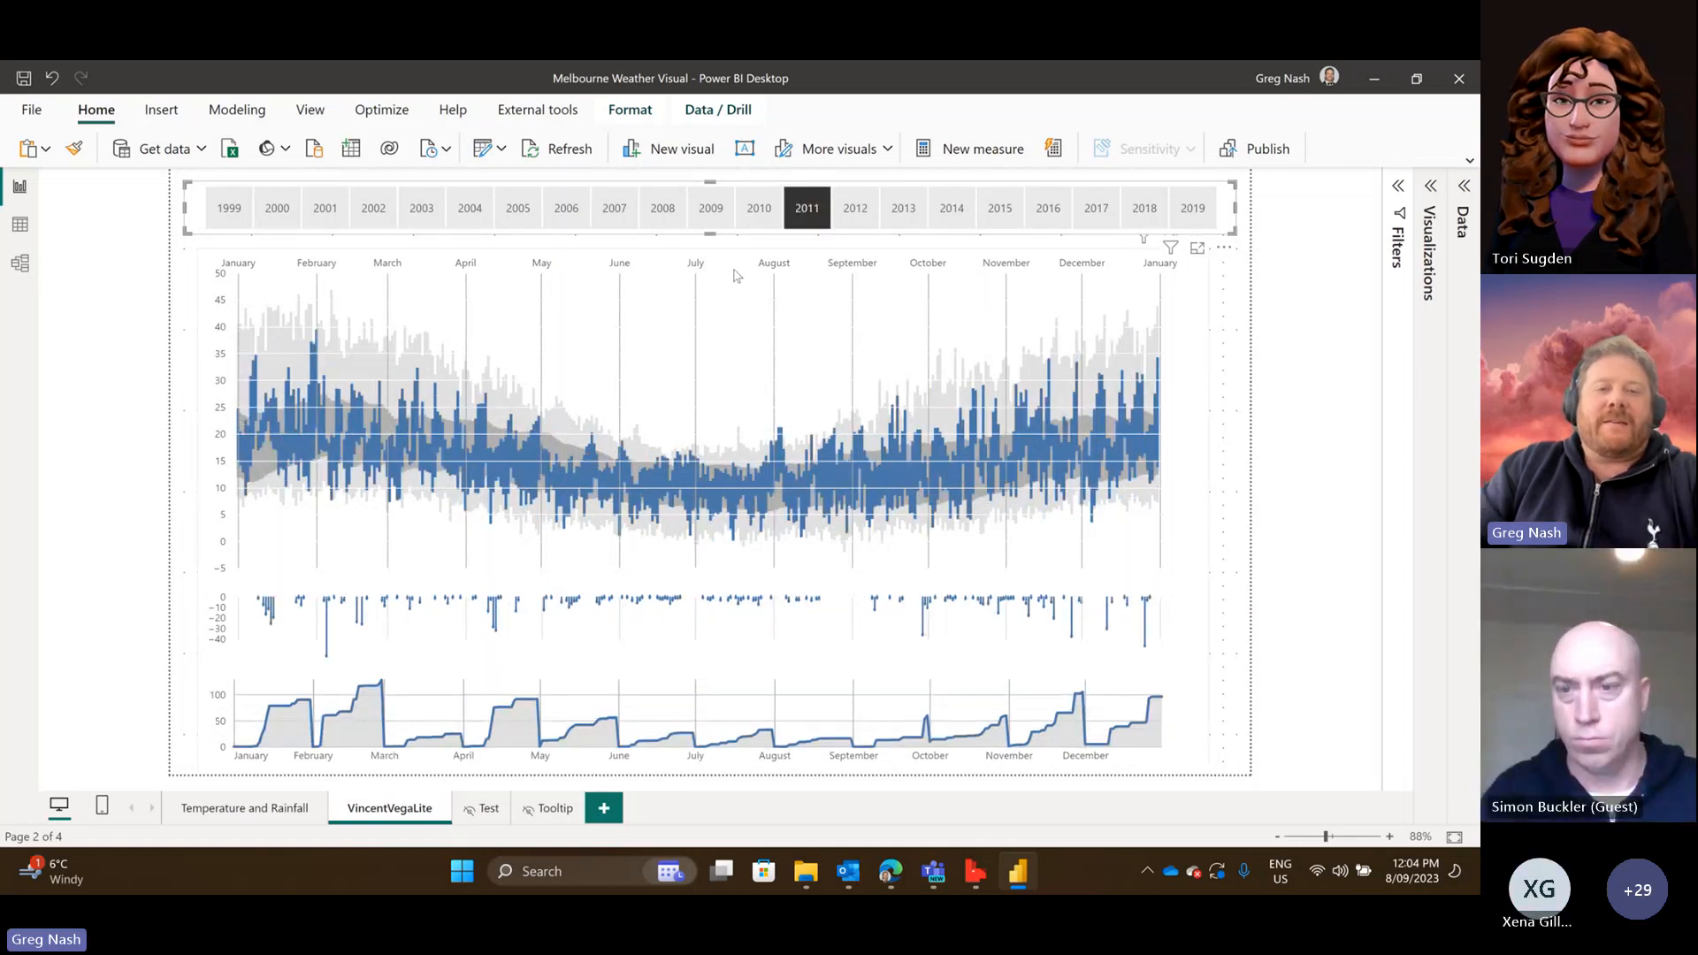
Step the year slicer from 2012 through 2017 to compare each year's temperature and rainfall.
left_click(853, 215)
left_click(904, 216)
left_click(949, 212)
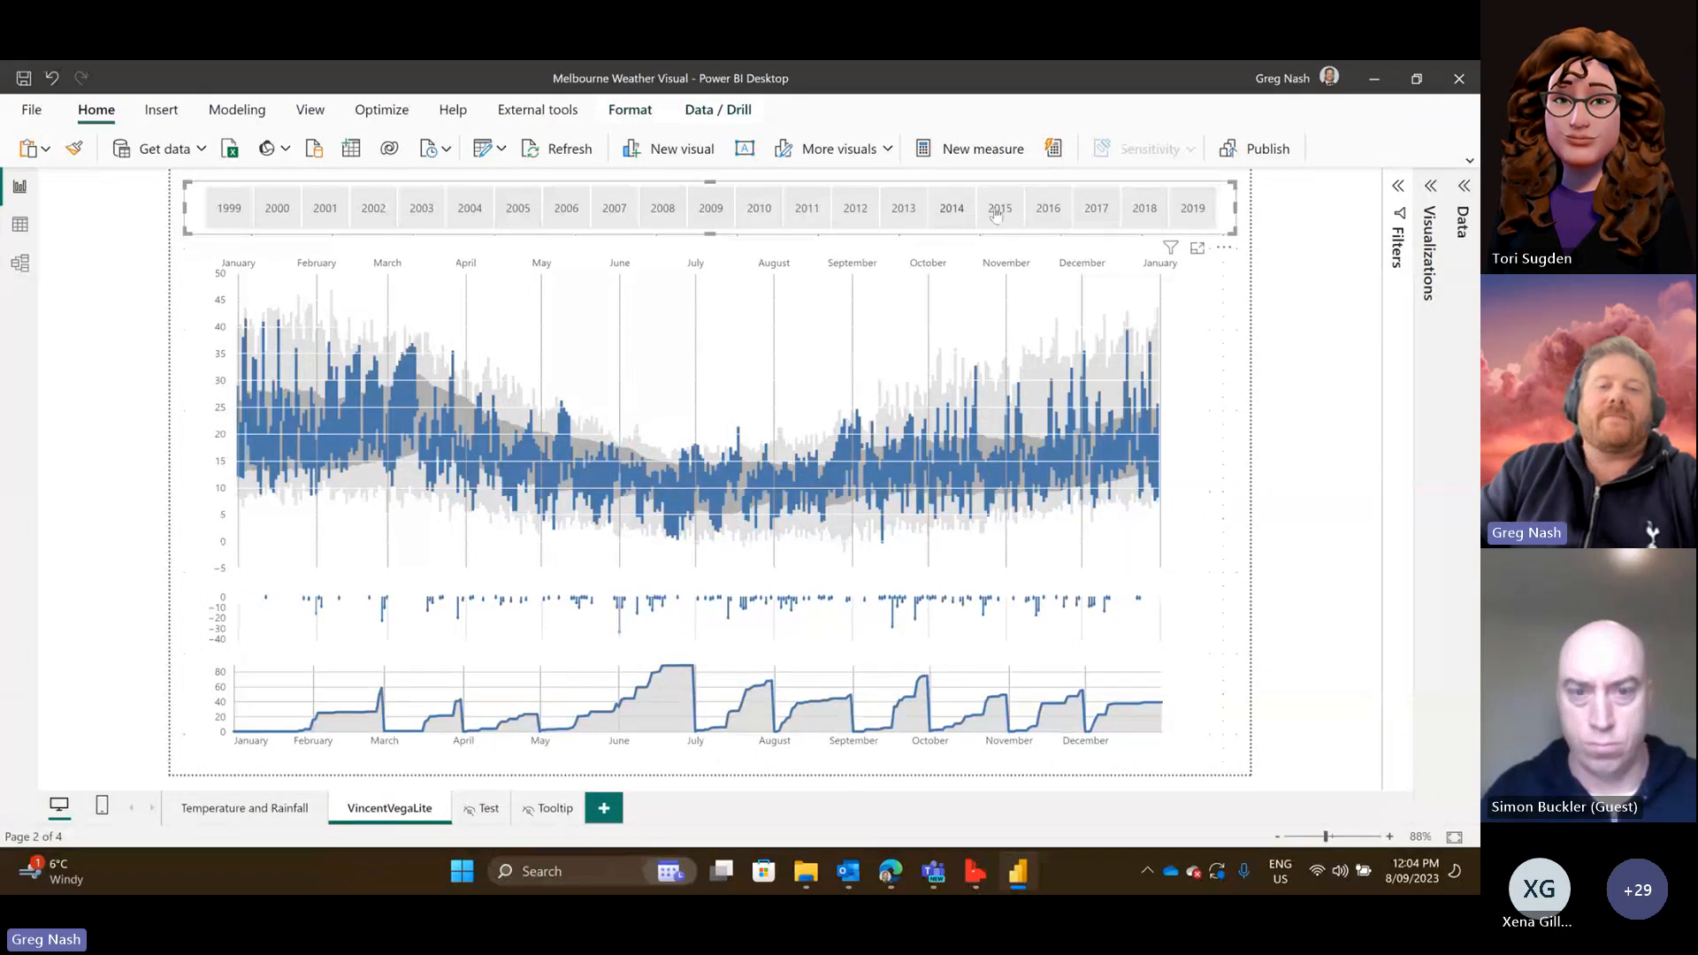
left_click(999, 212)
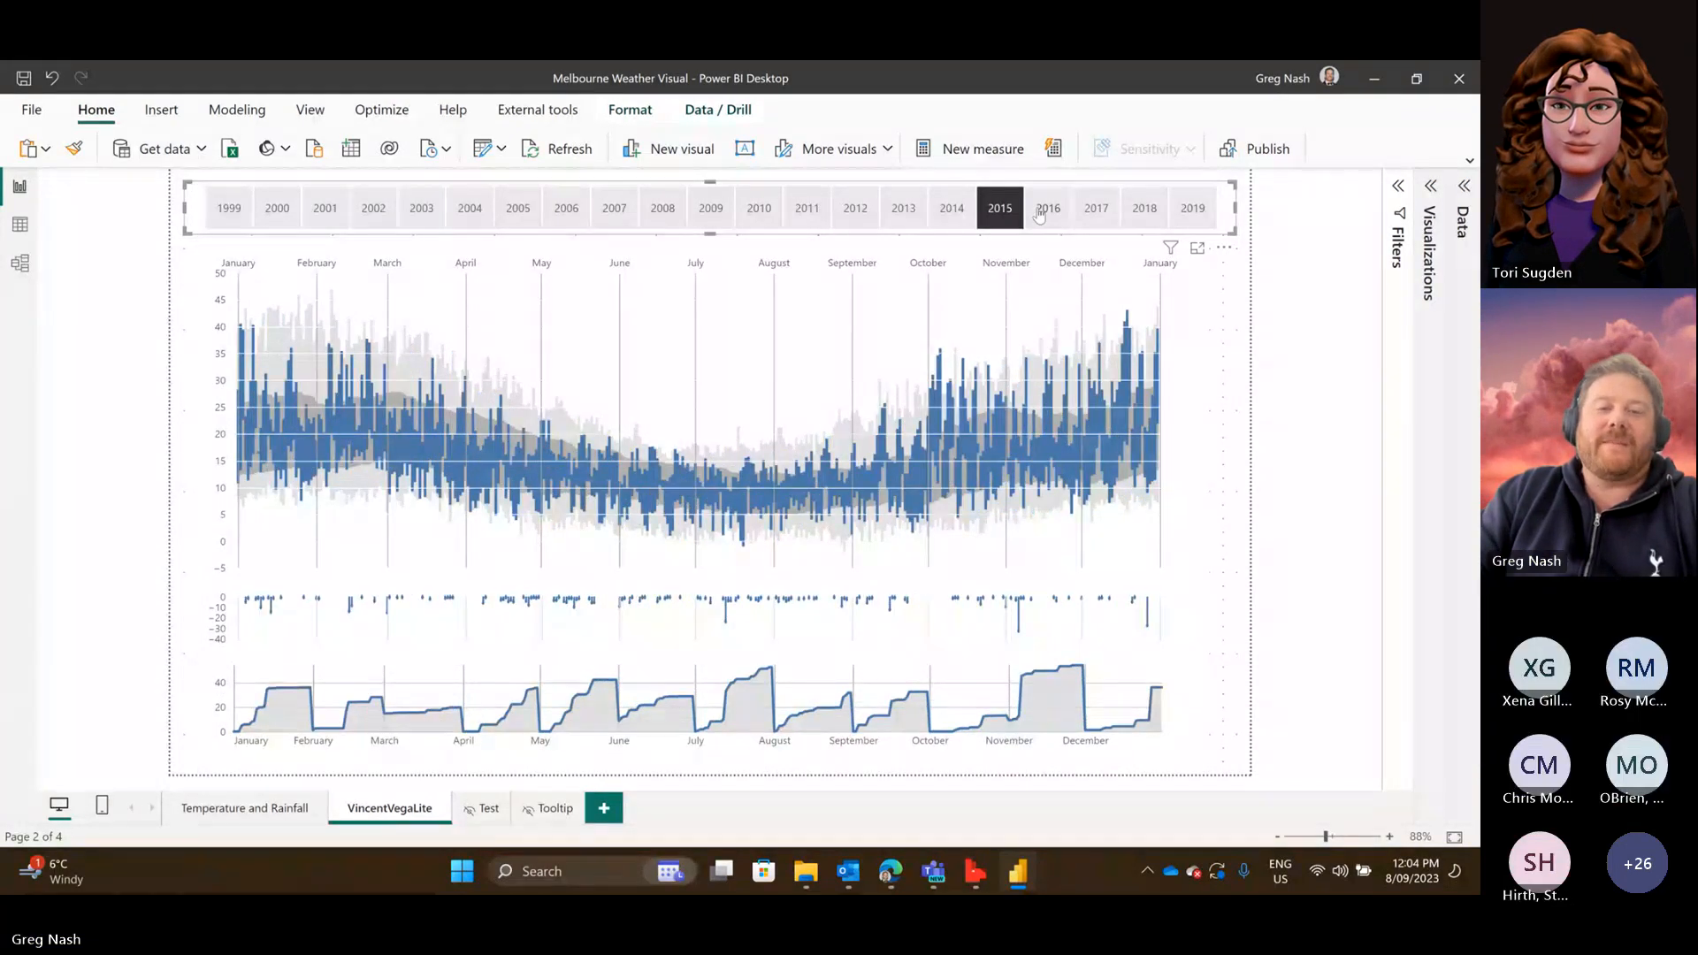
left_click(1048, 212)
left_click(1088, 212)
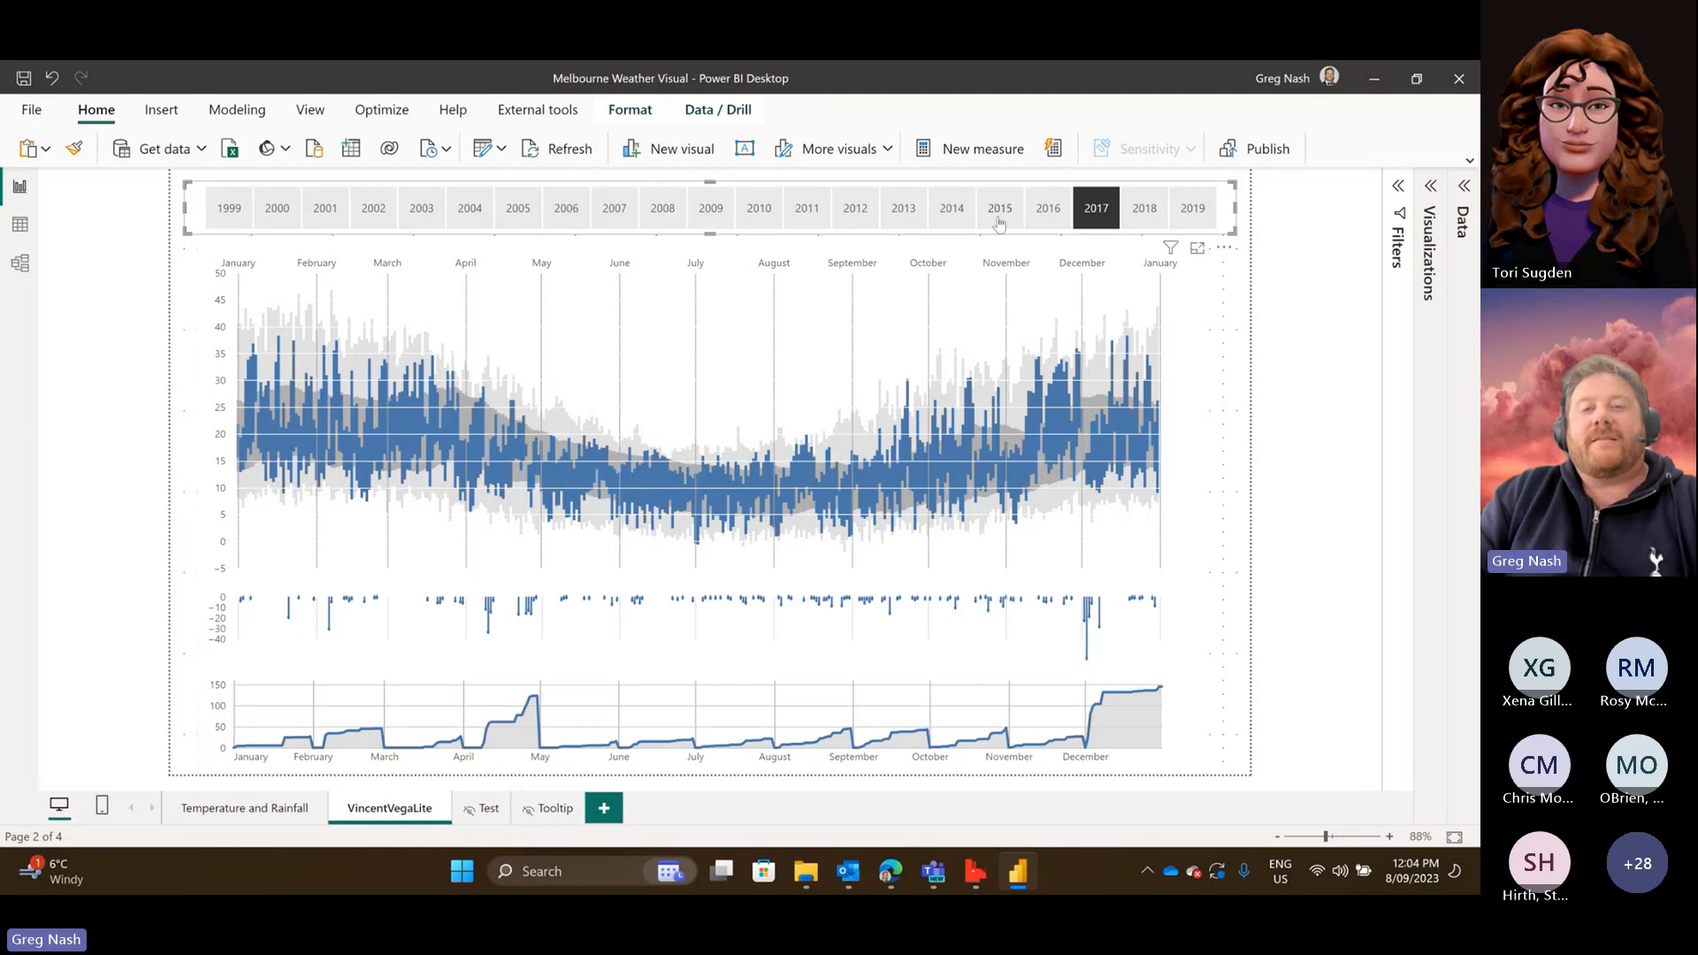
Go back through 2014 and 2013 in the year slicer and filter the weather chart to 2012.
left_click(964, 220)
left_click(899, 221)
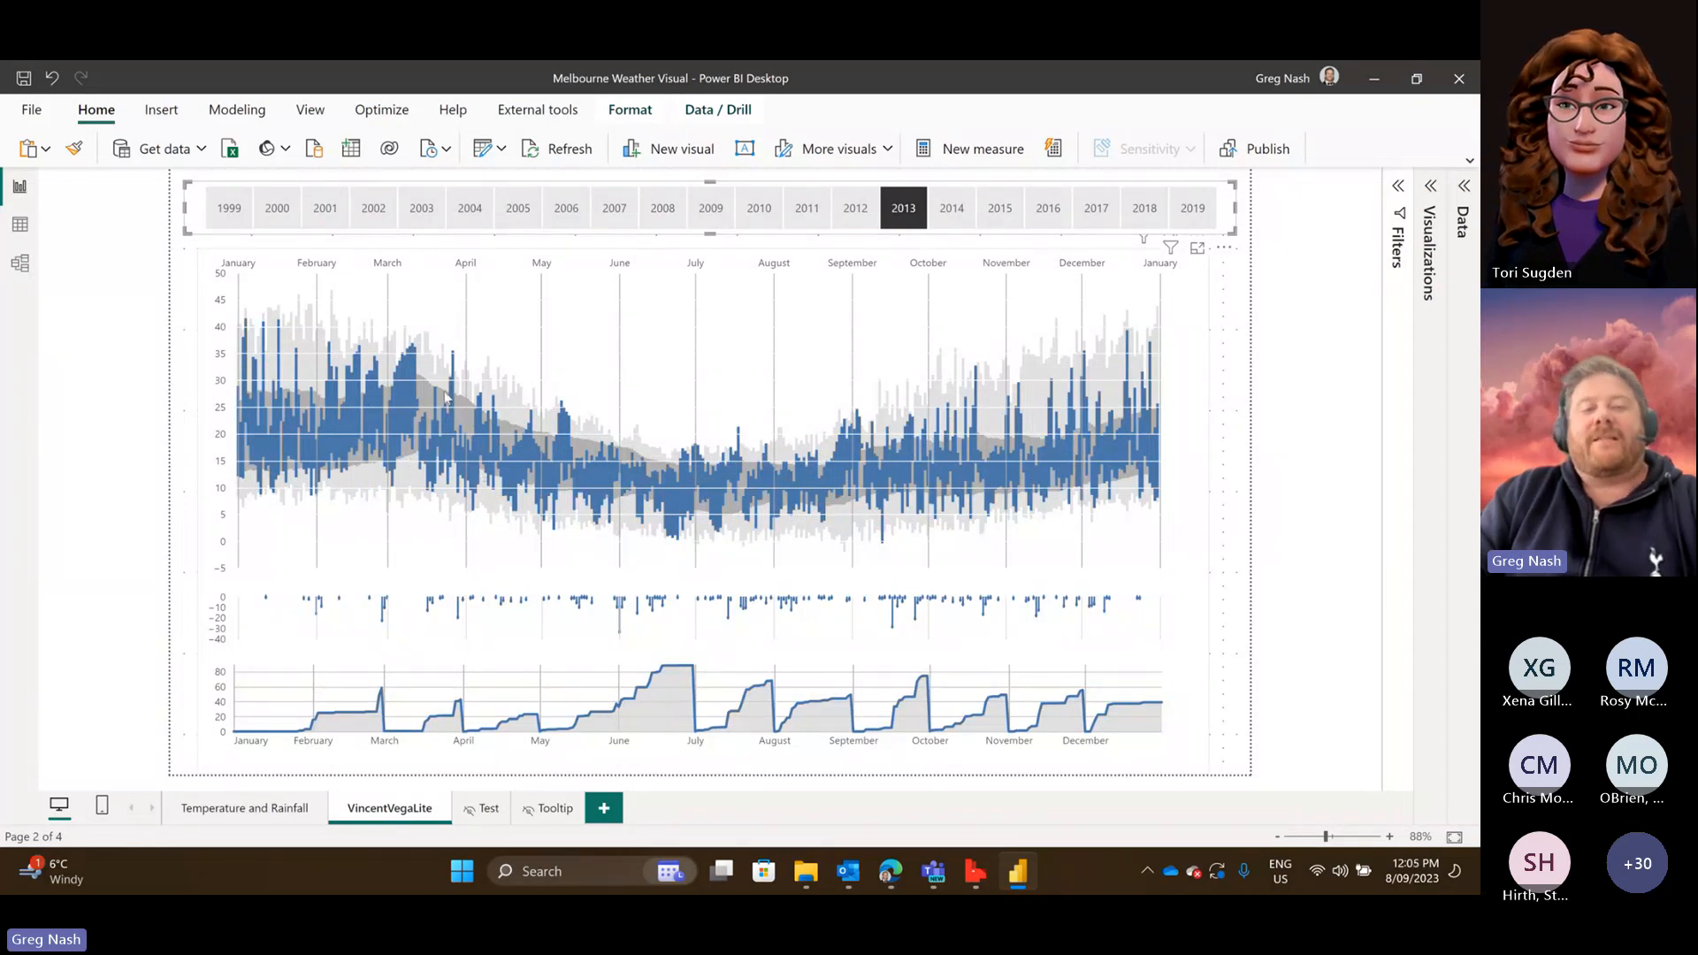
left_click(855, 209)
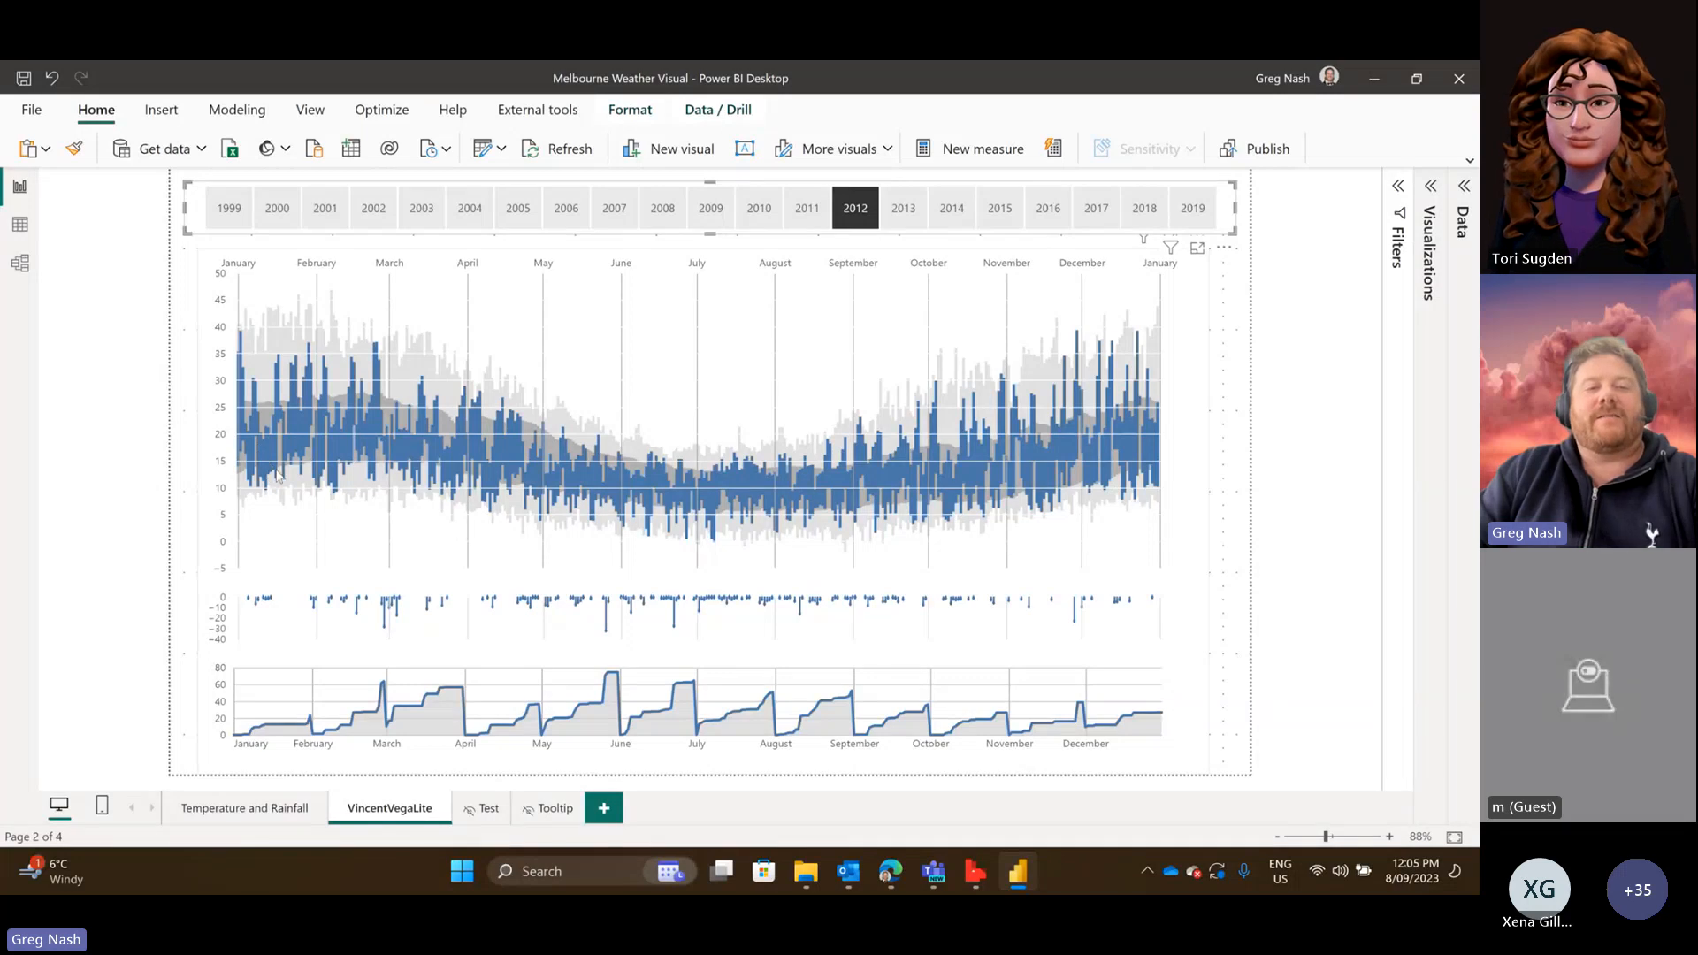
left_click(898, 220)
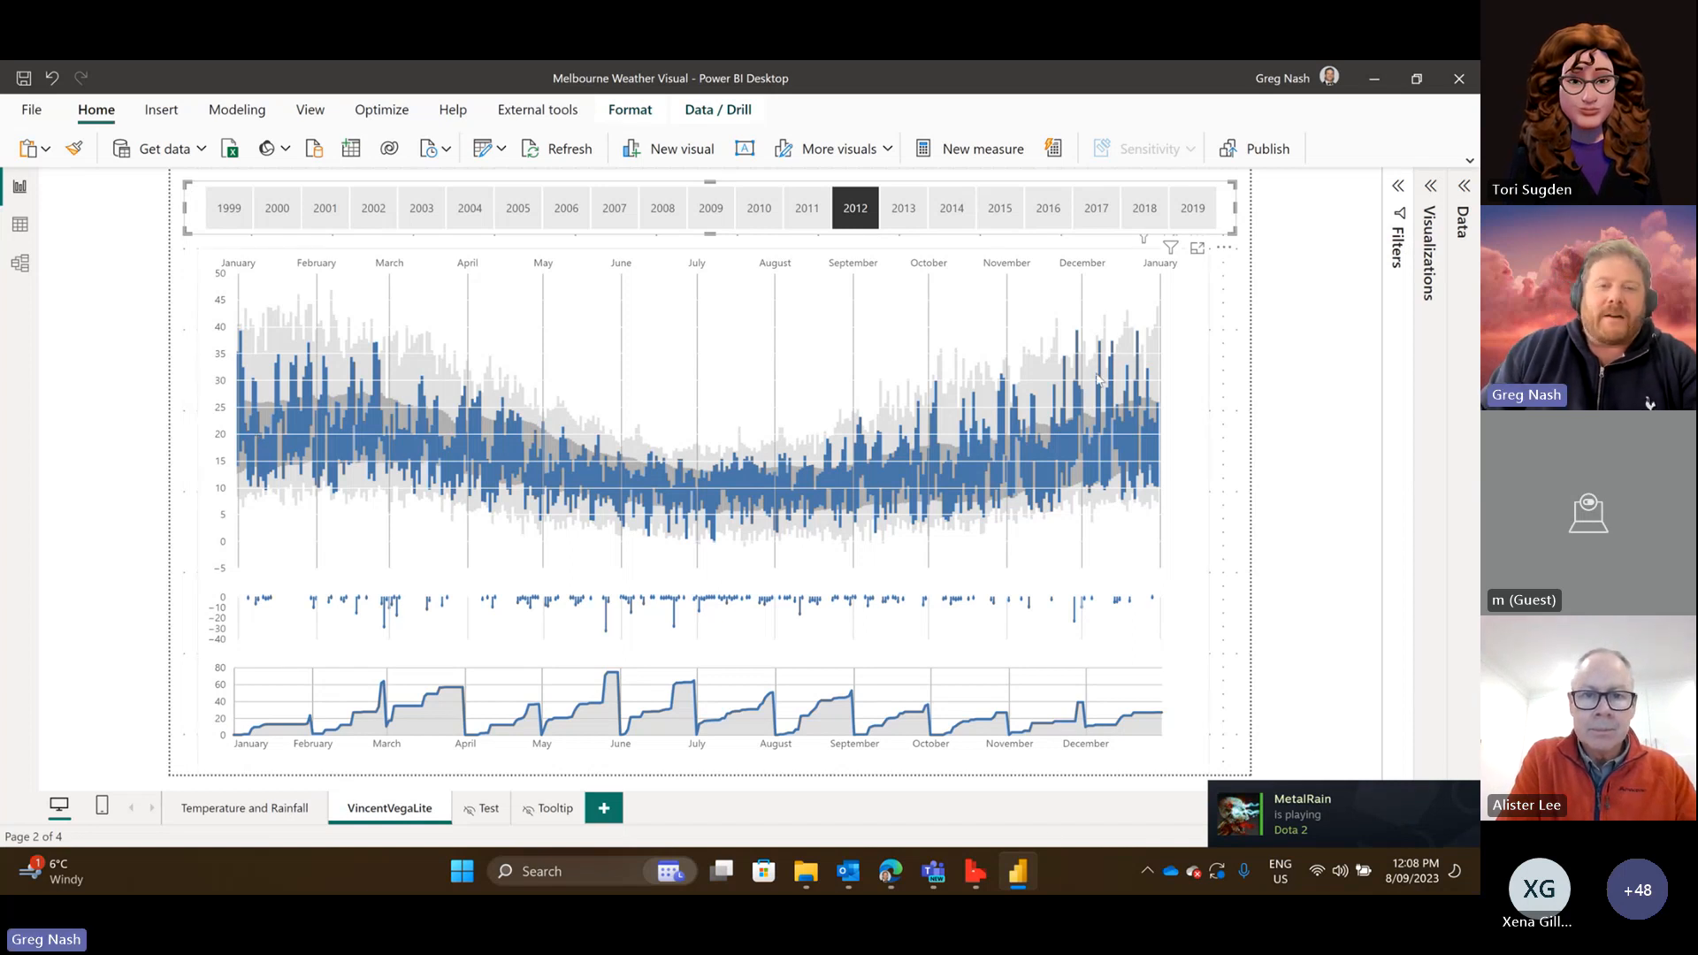
Quit Discord, which is running in the background.
left_click(1148, 872)
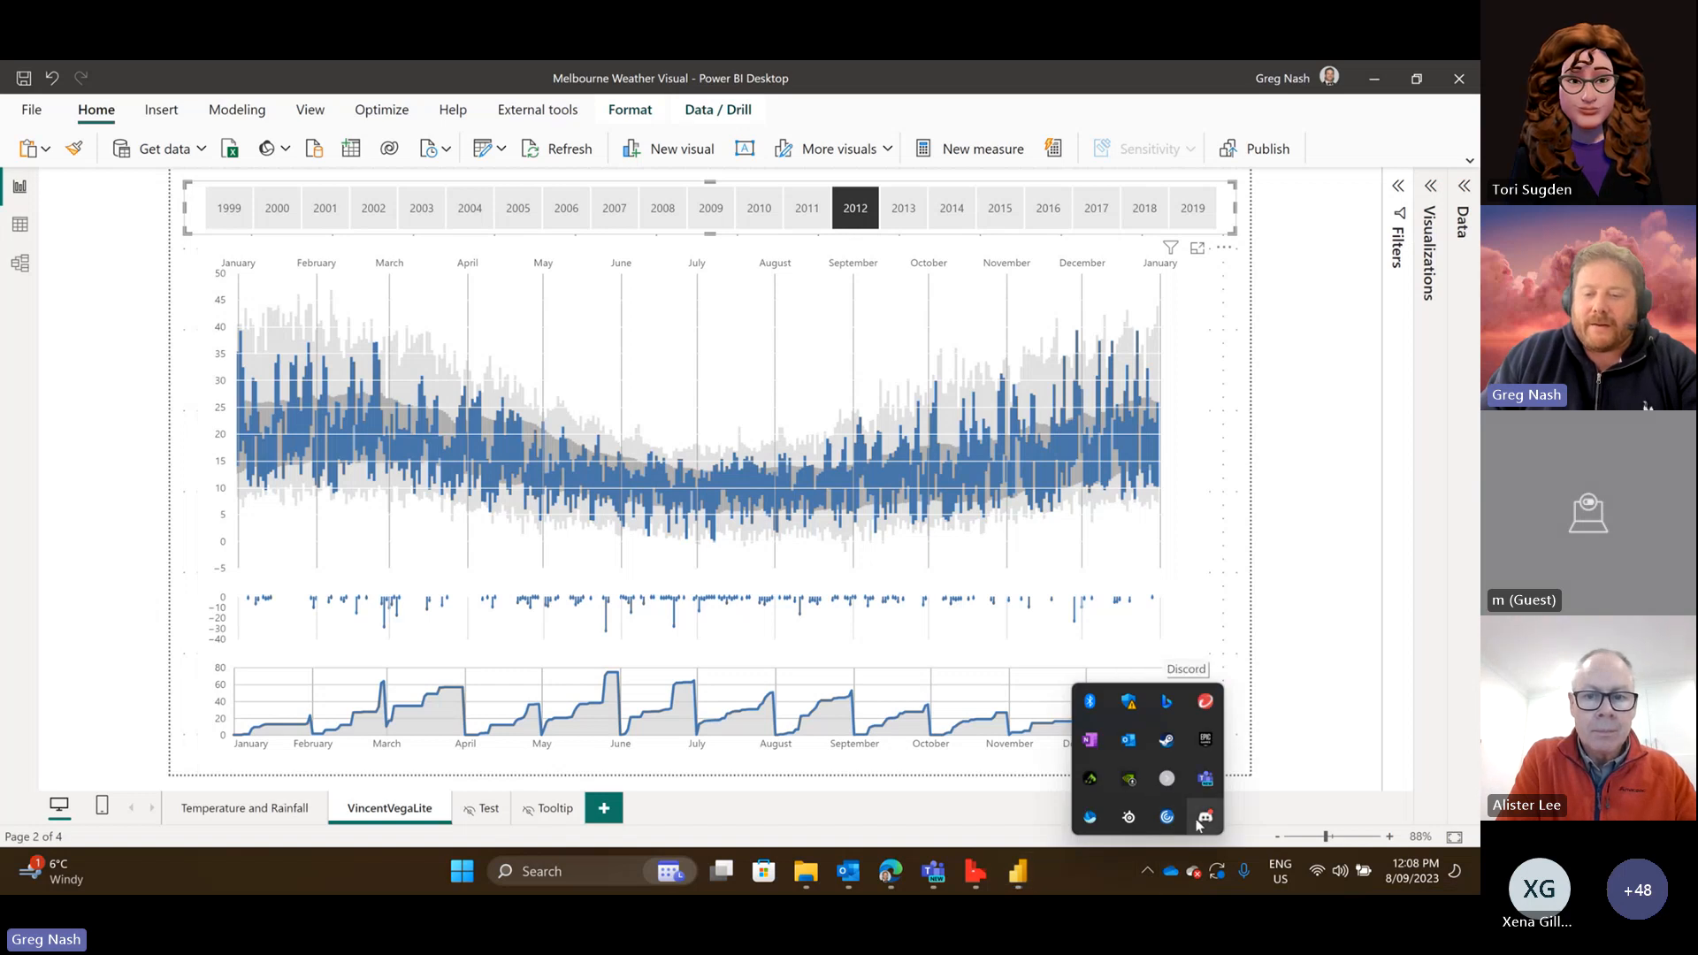
right_click(1200, 823)
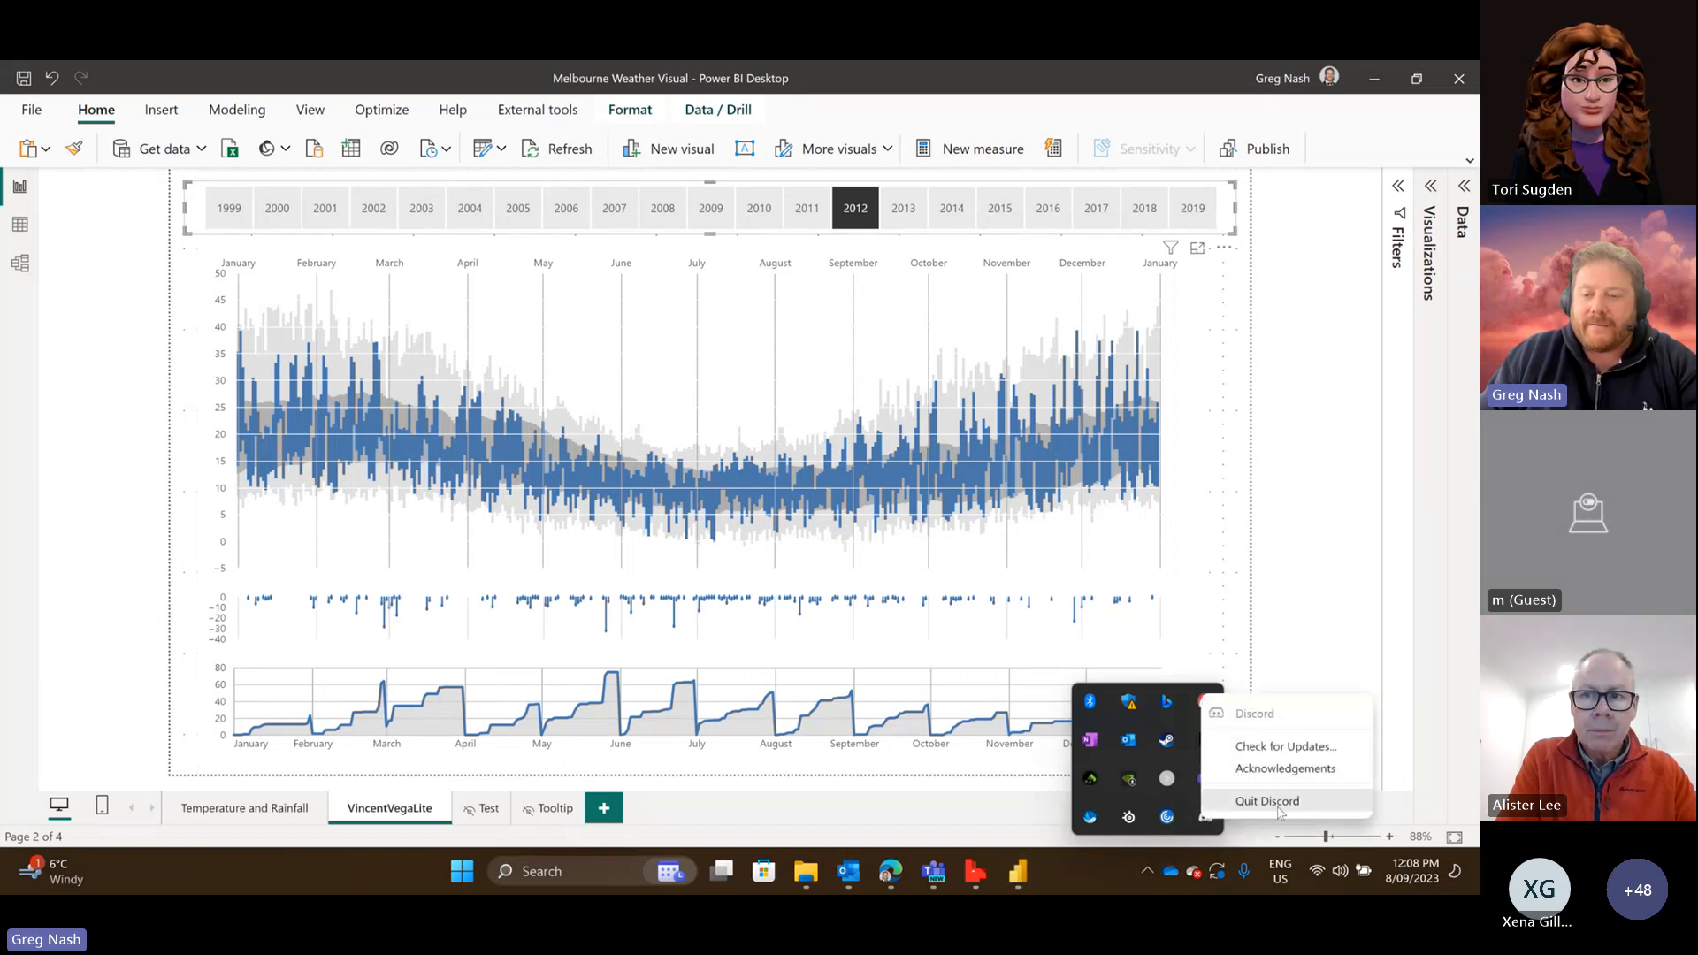
left_click(1240, 798)
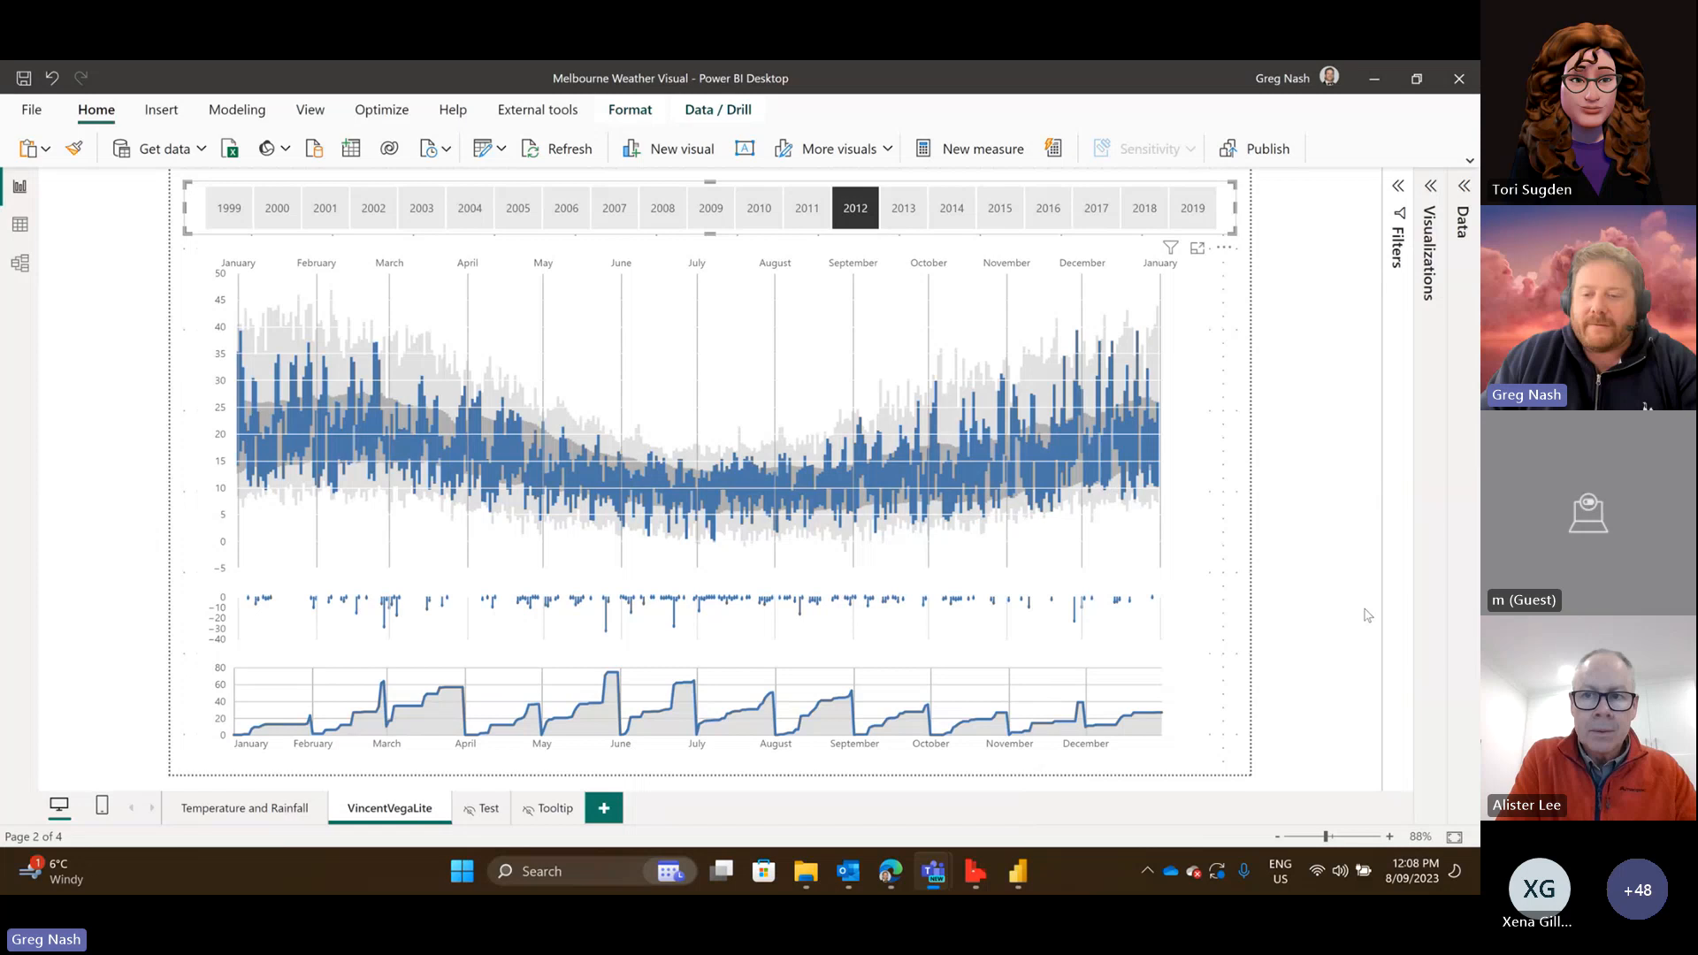
Exit Steam, which is running in the background.
left_click(1149, 872)
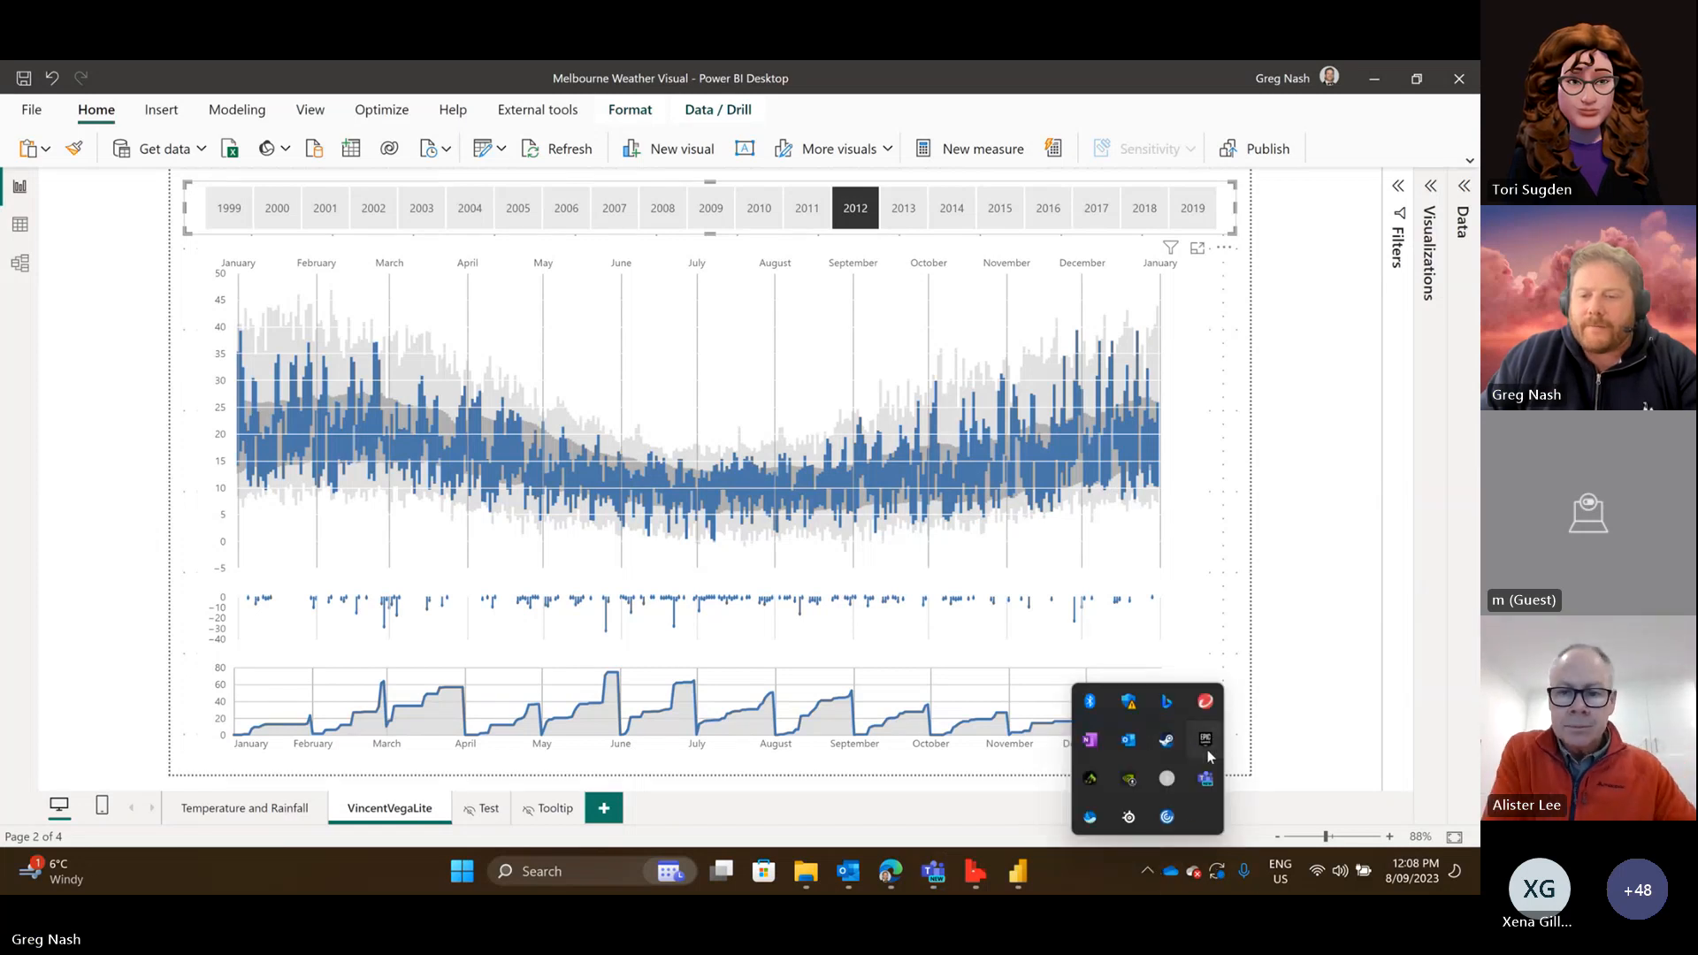
right_click(1208, 746)
right_click(1178, 751)
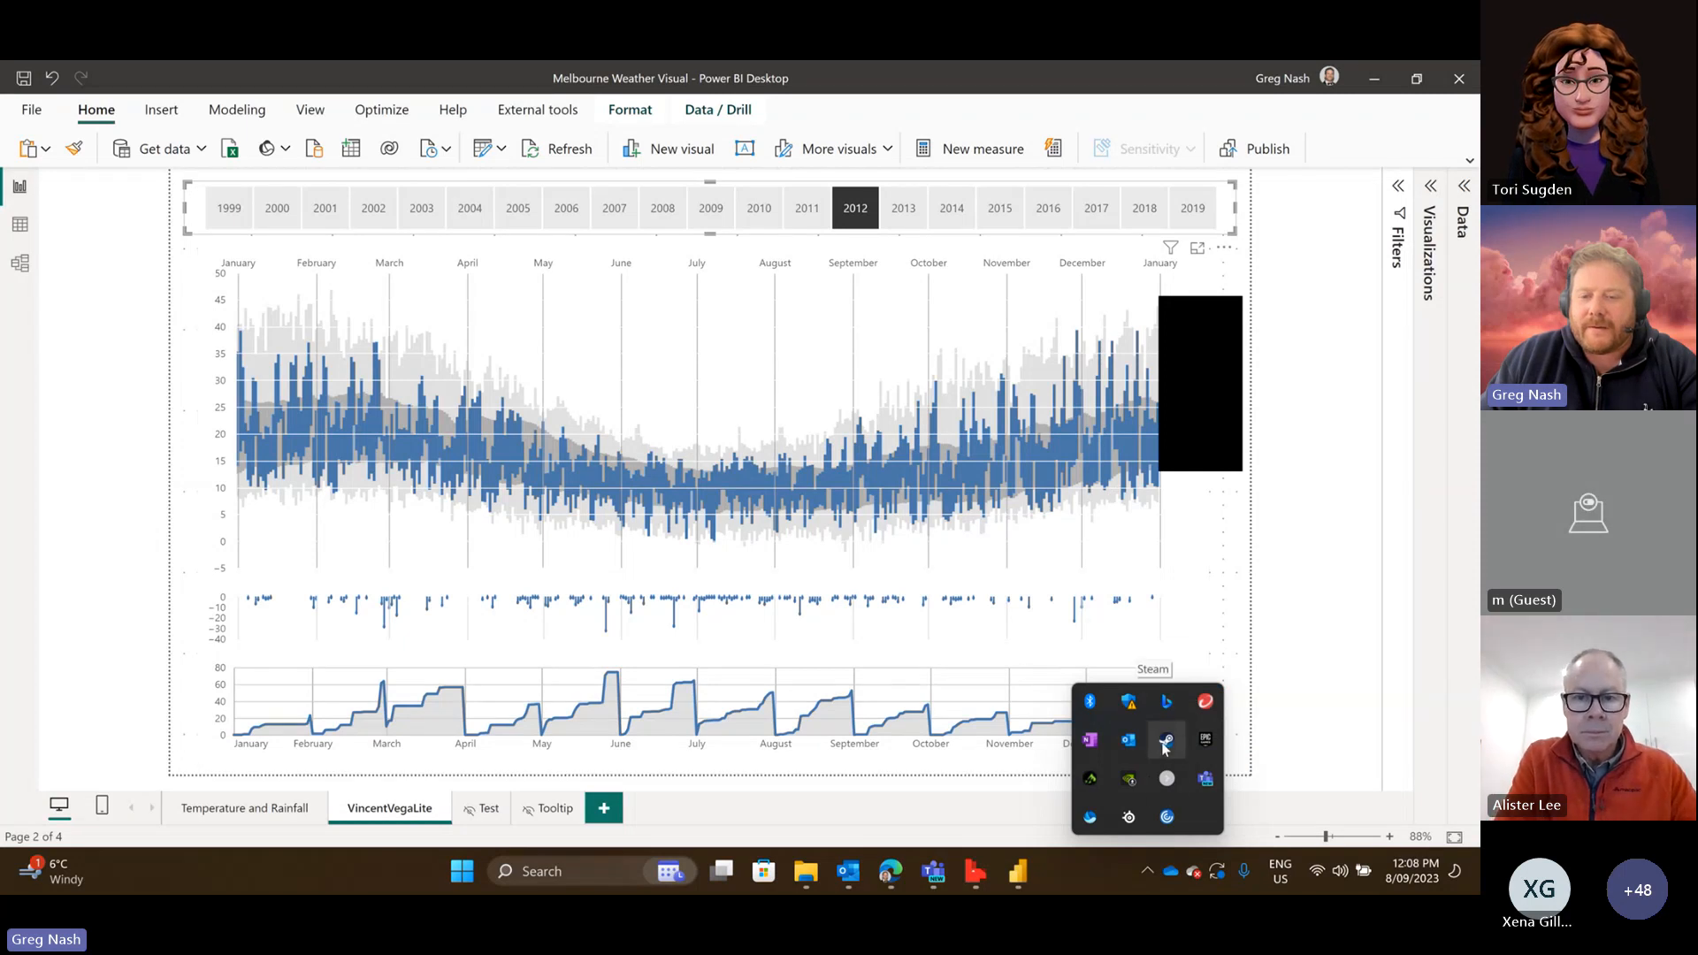
right_click(1166, 746)
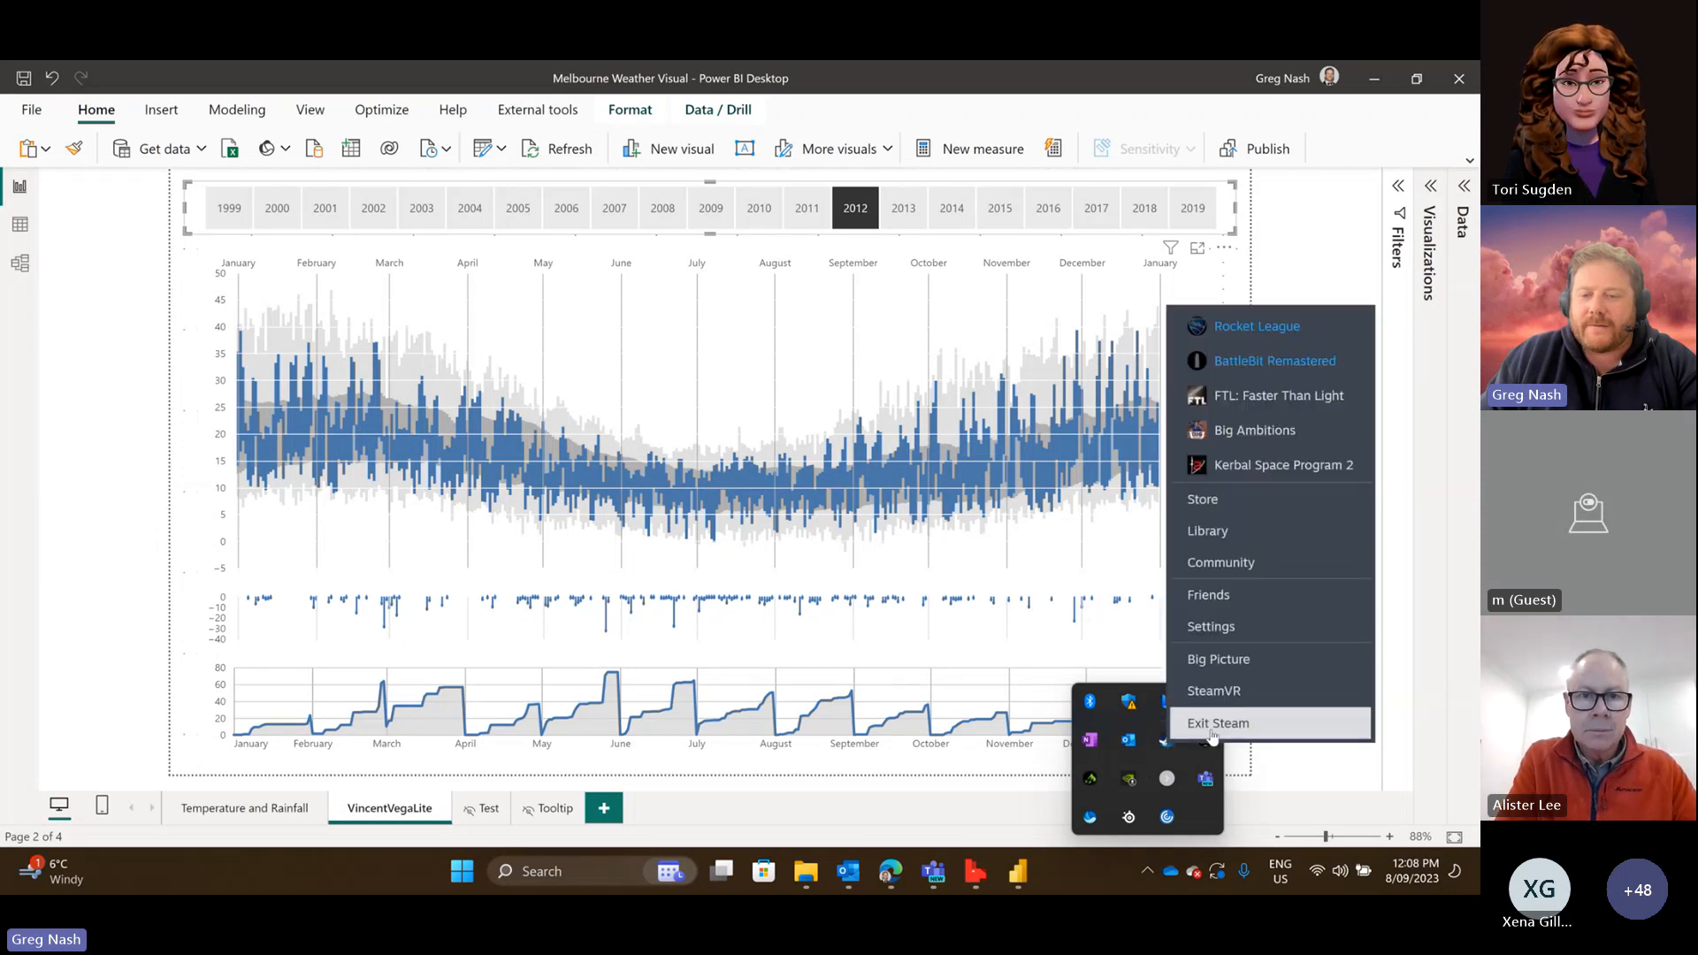
left_click(1214, 736)
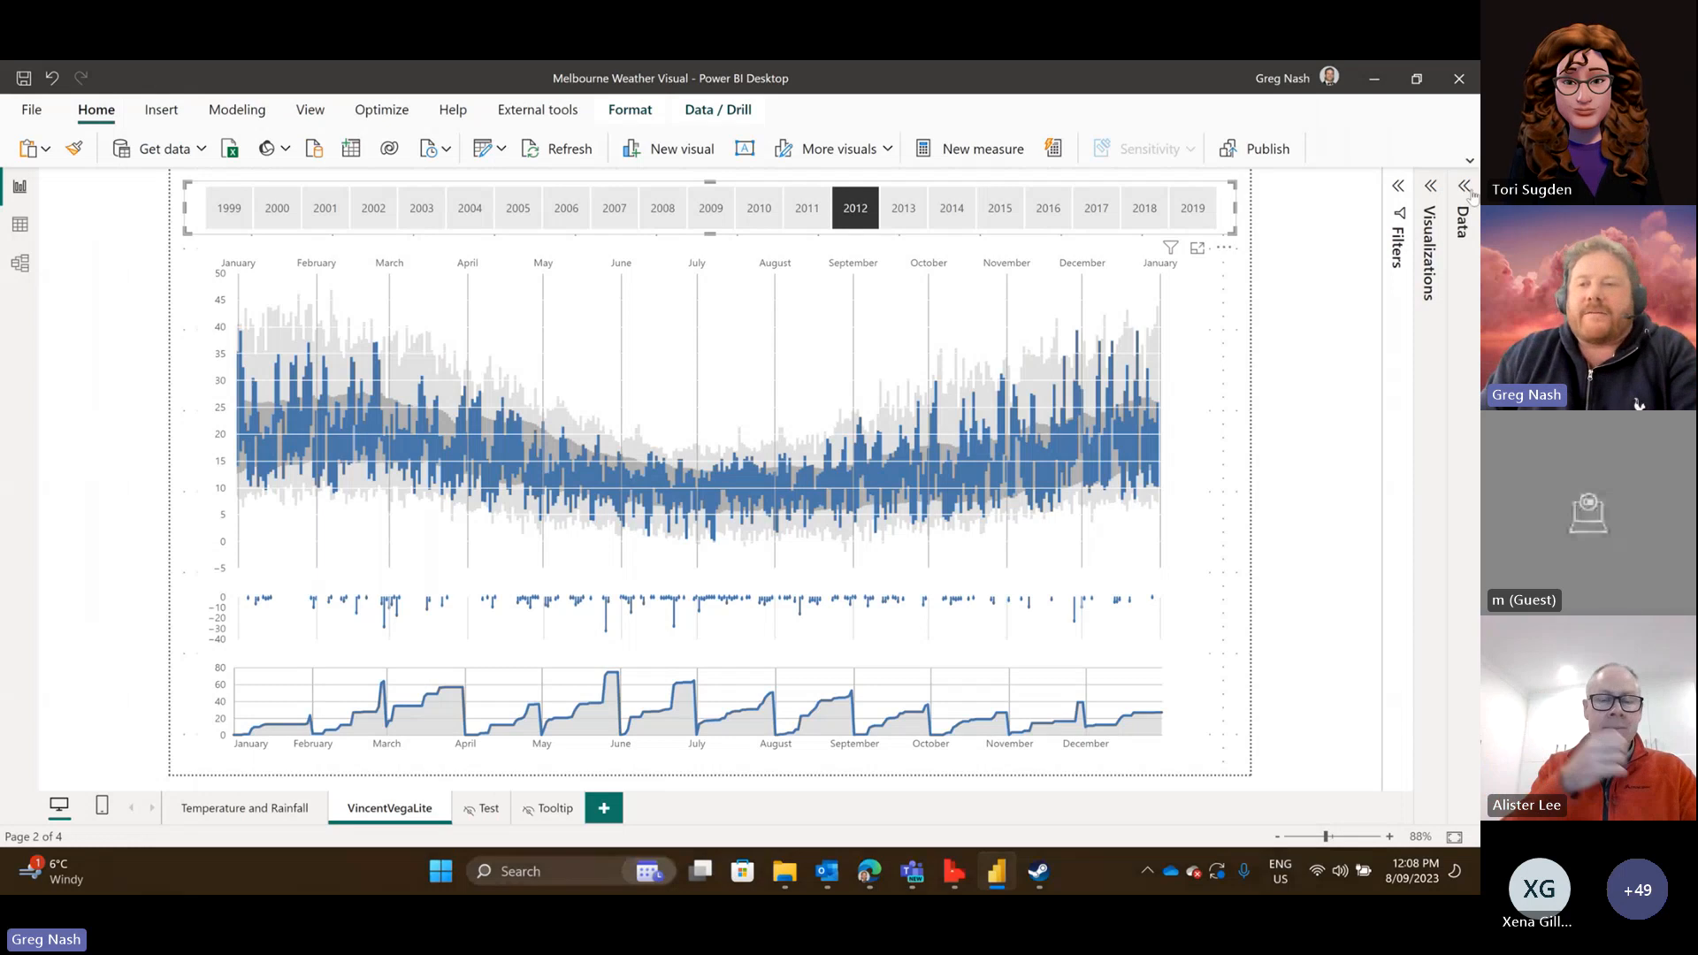
Expand the Data and Visualizations panes, list the Calendar table's fields, and select the weather chart to show the fields it uses.
left_click(1465, 387)
left_click(1320, 257)
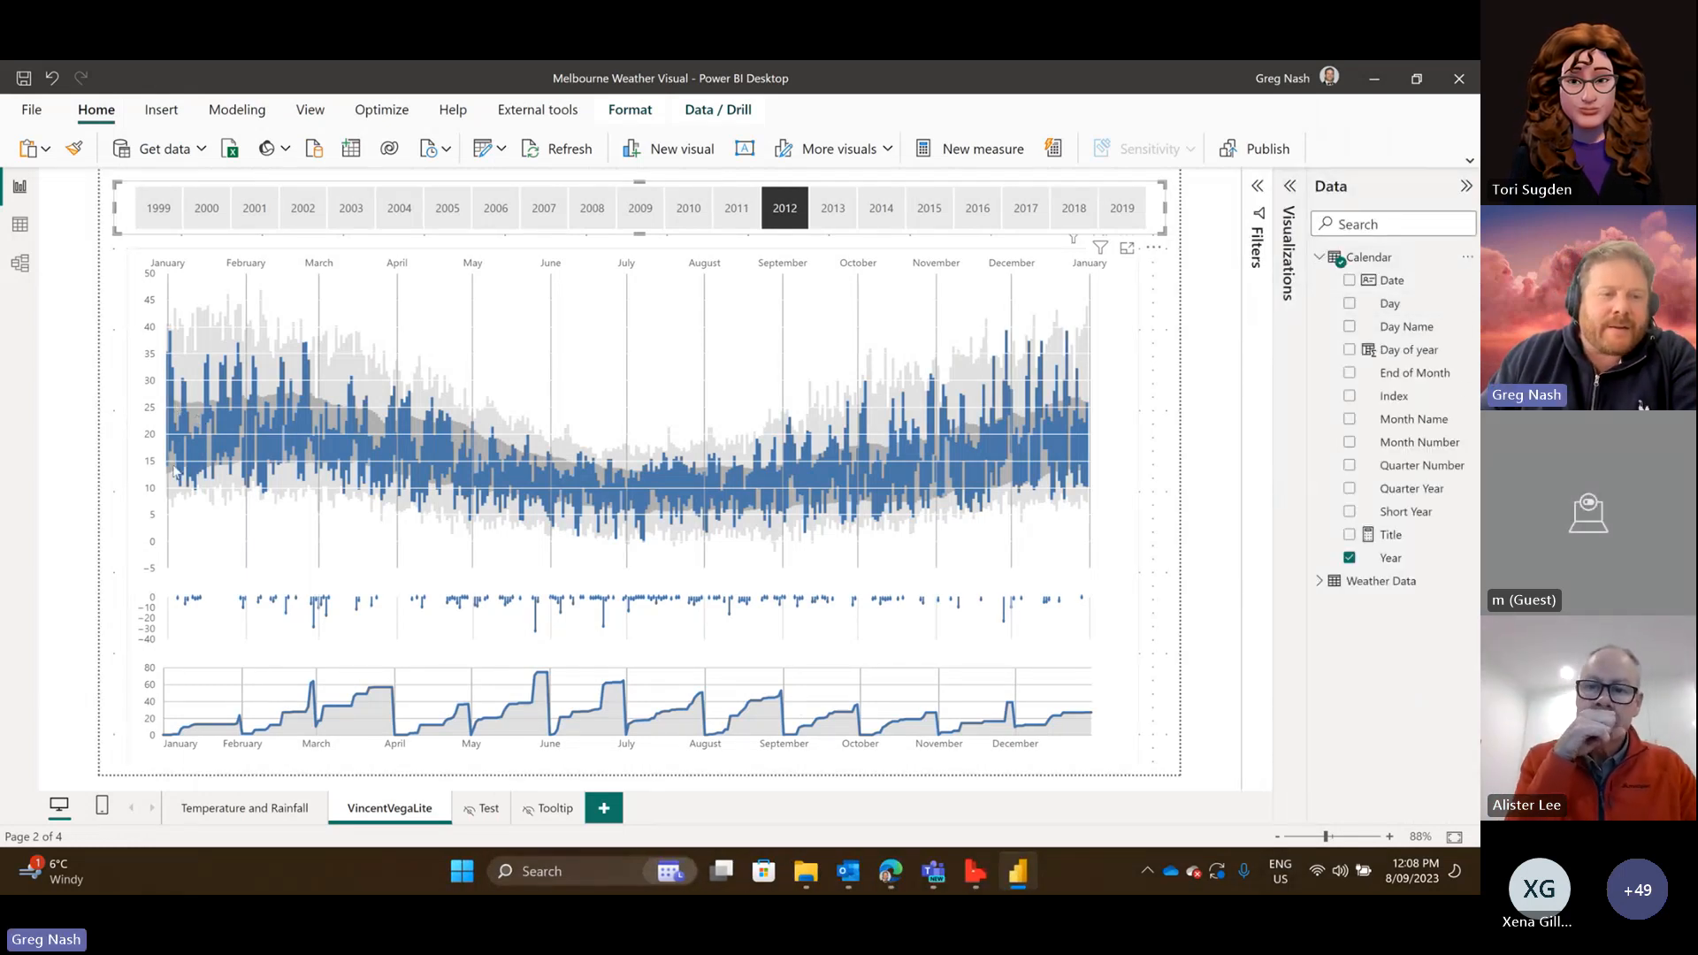
left_click(1289, 248)
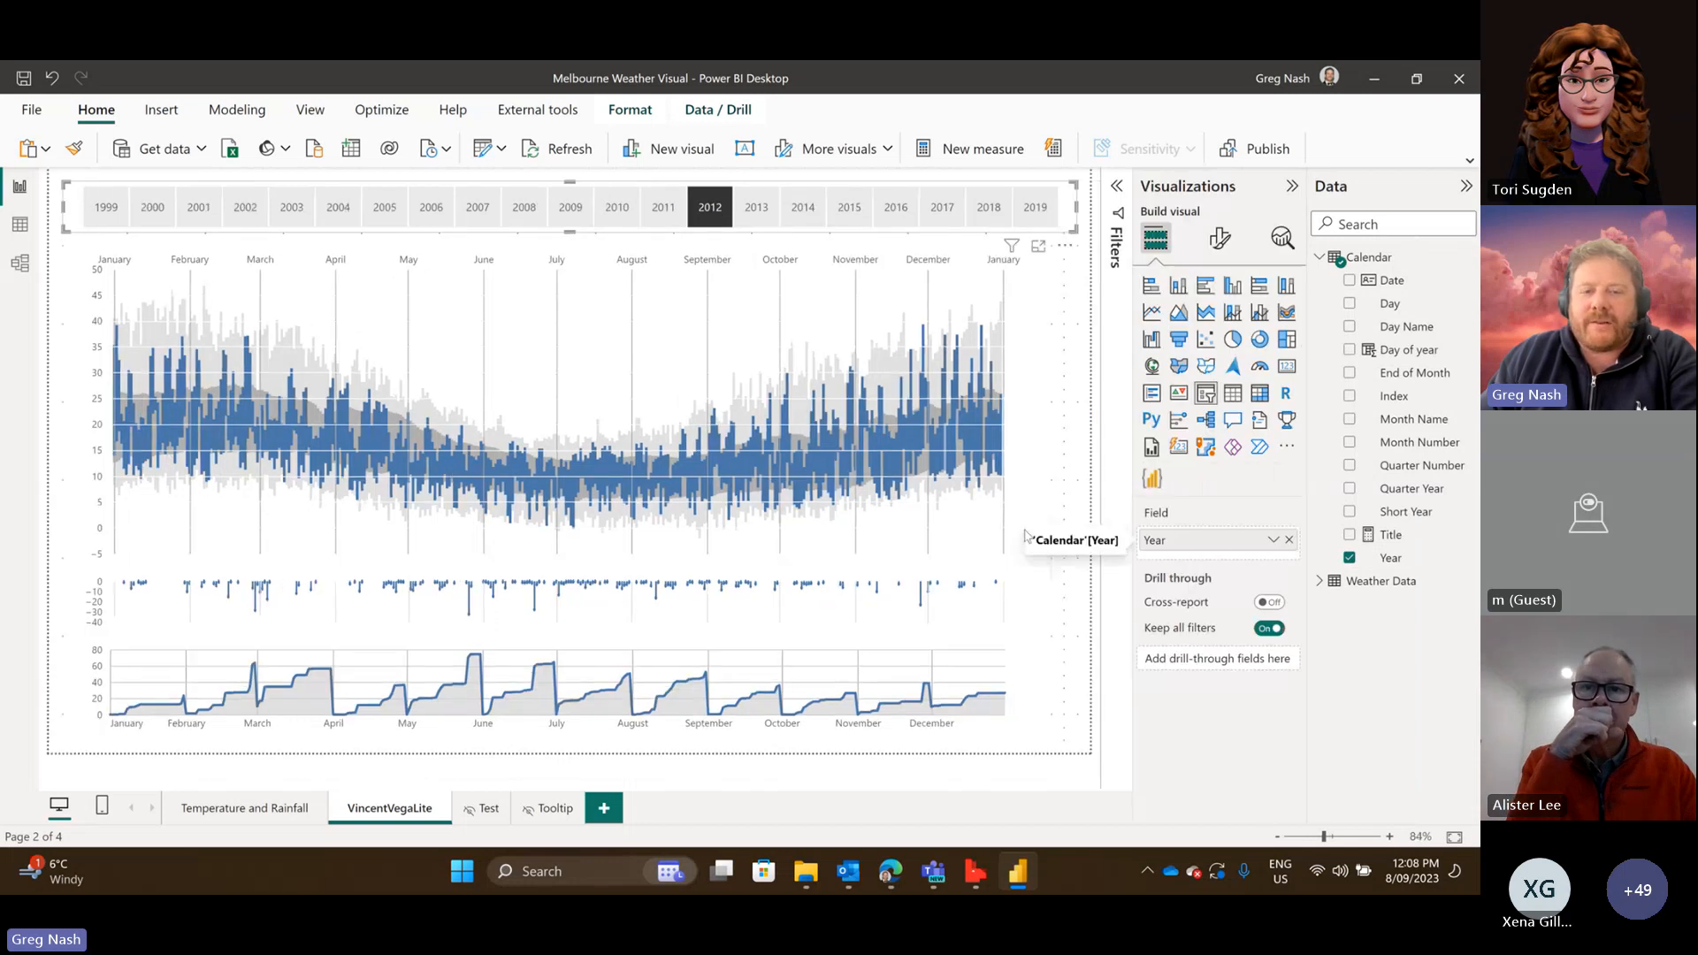
left_click(1051, 322)
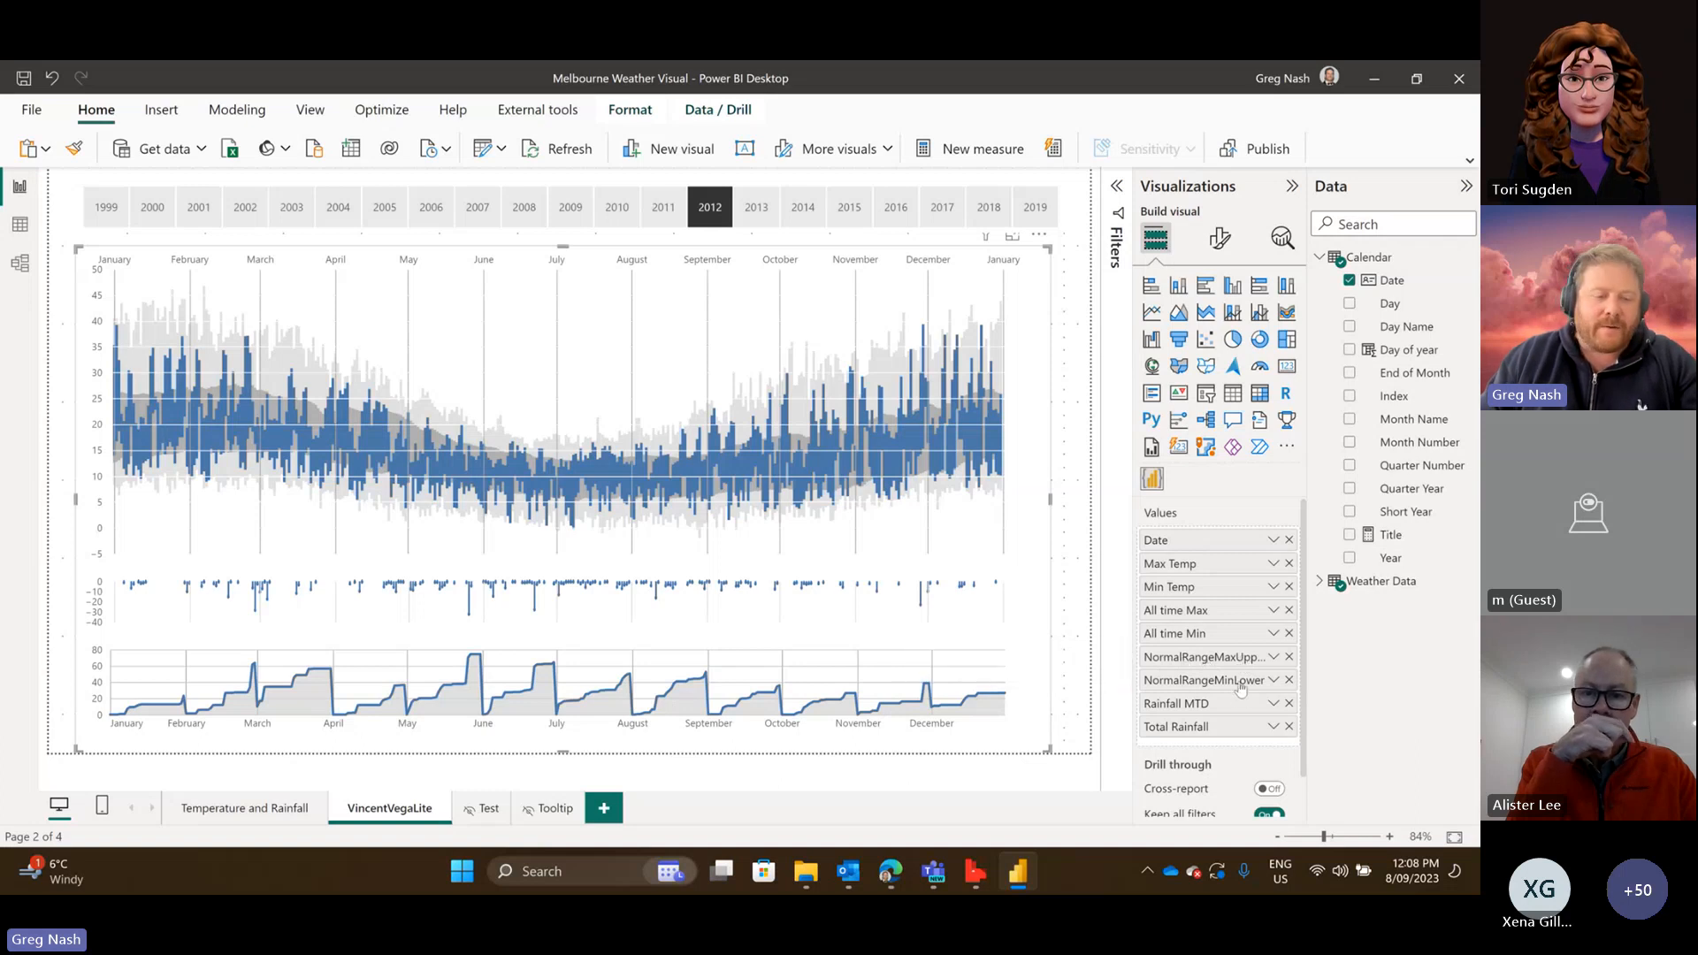
Find the ZoomIt.exe screen magnifier app on the computer and launch it.
key("super")
type("zoom")
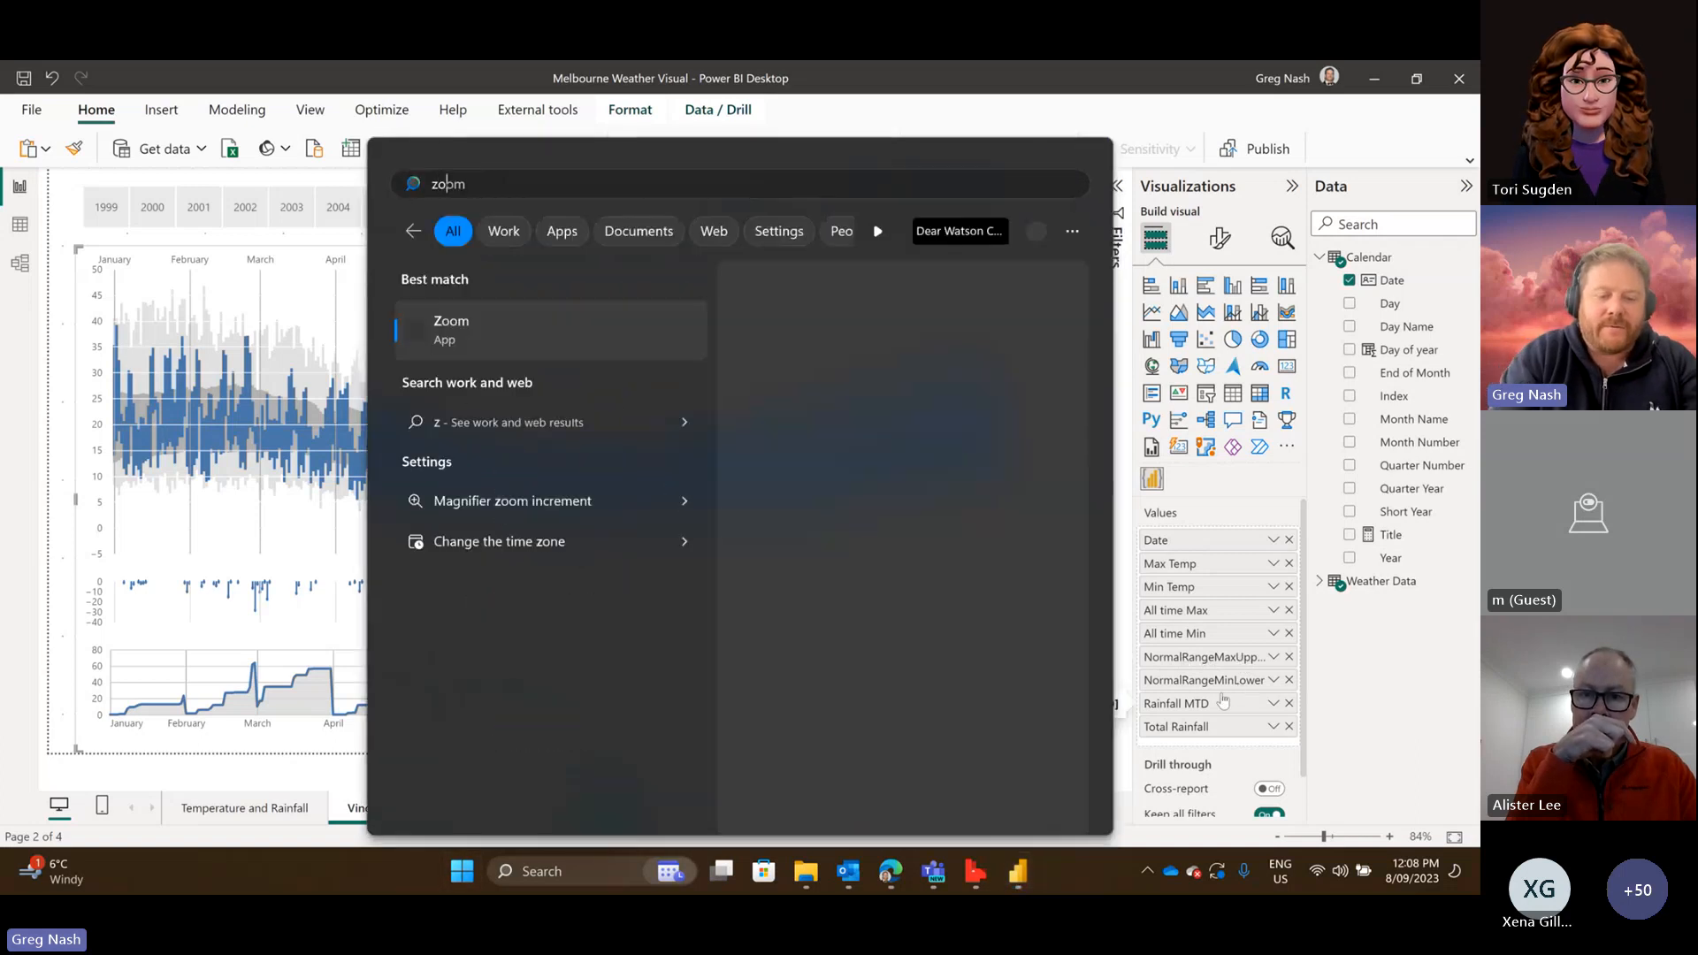
type("it.exe")
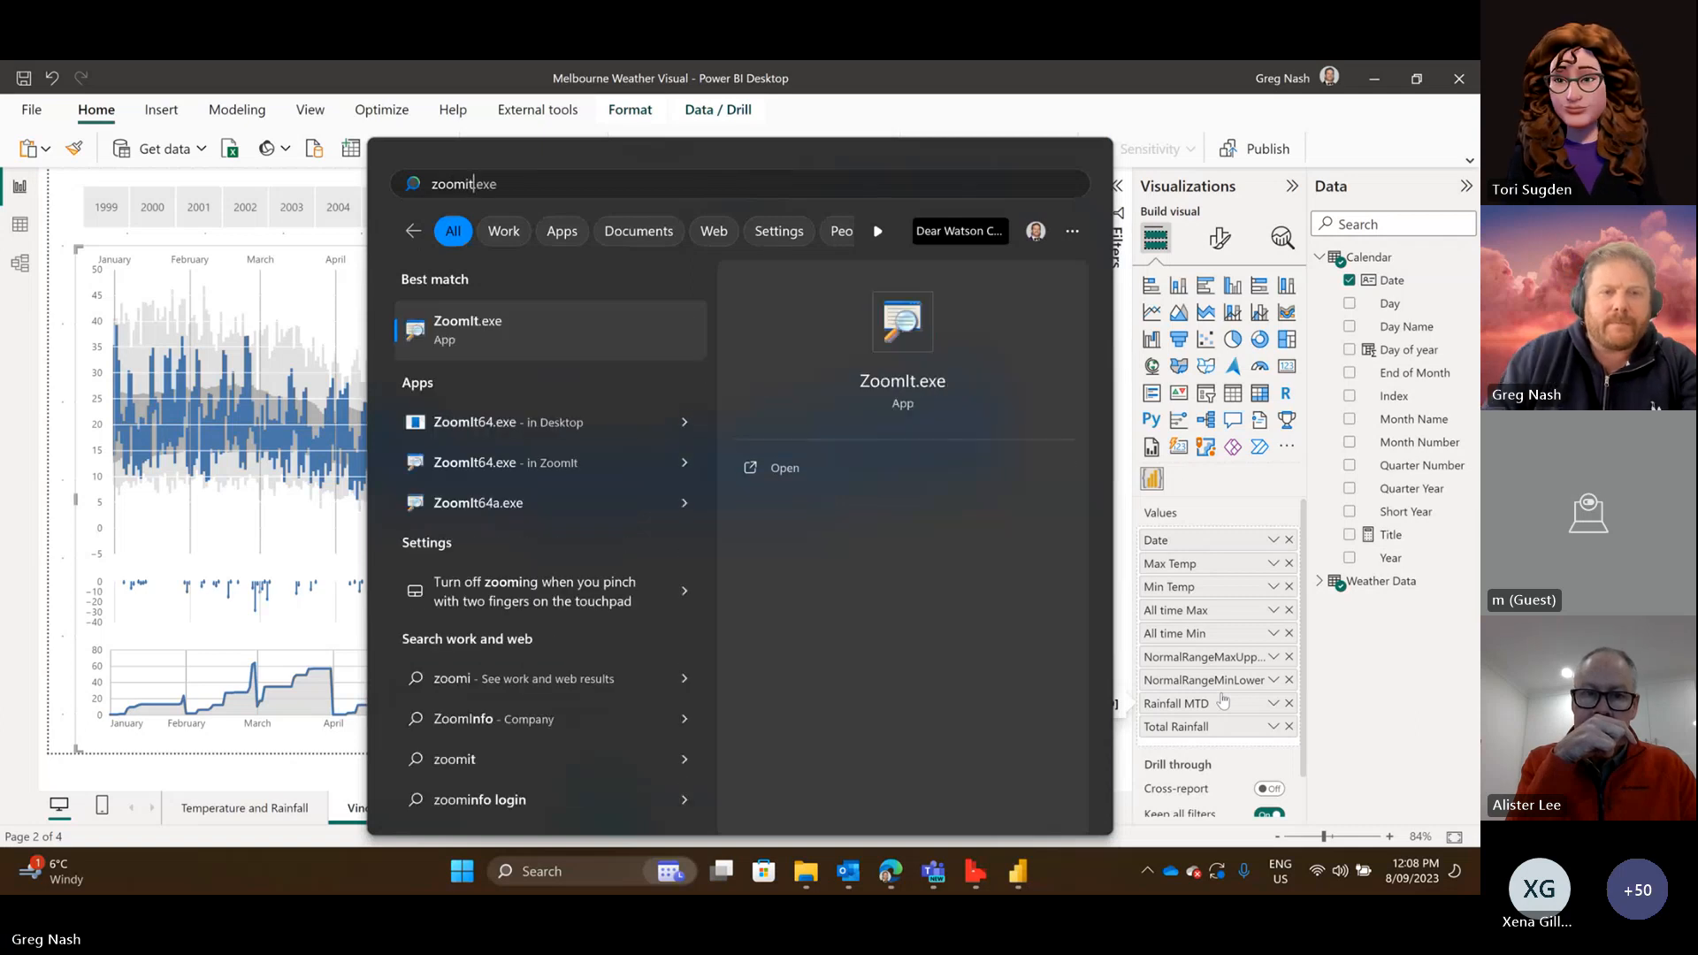
left_click(504, 350)
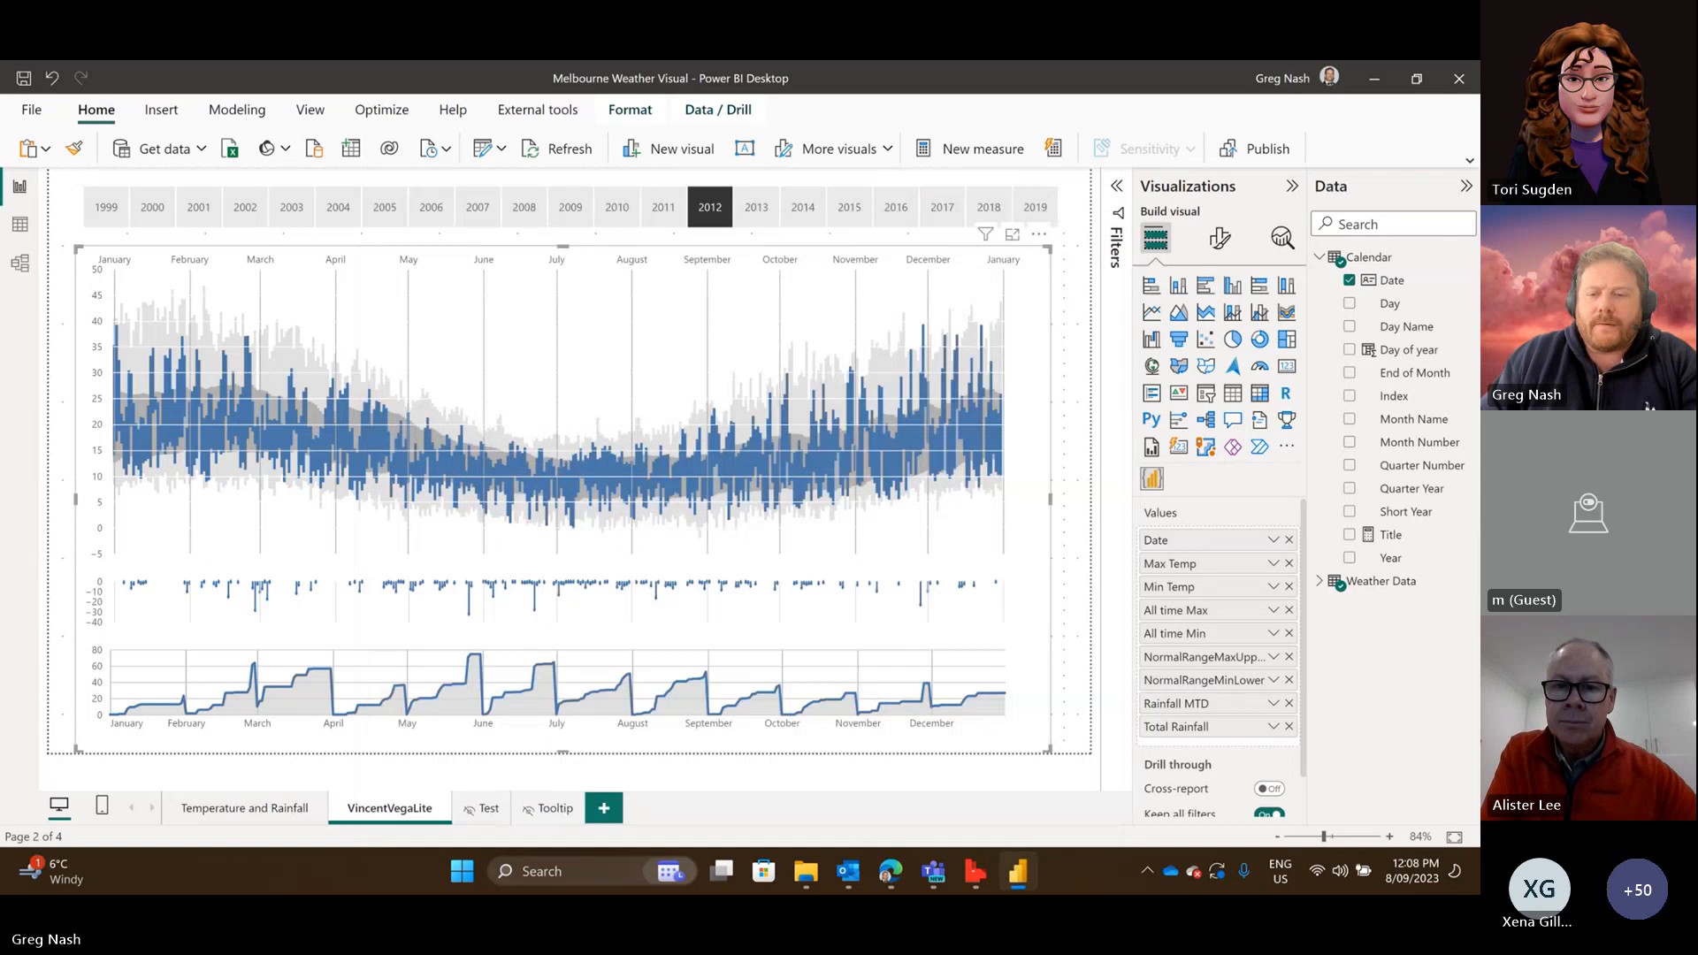
Look up the zoom toggle shortcut in ZoomIt's options and close them without changes.
left_click(1148, 871)
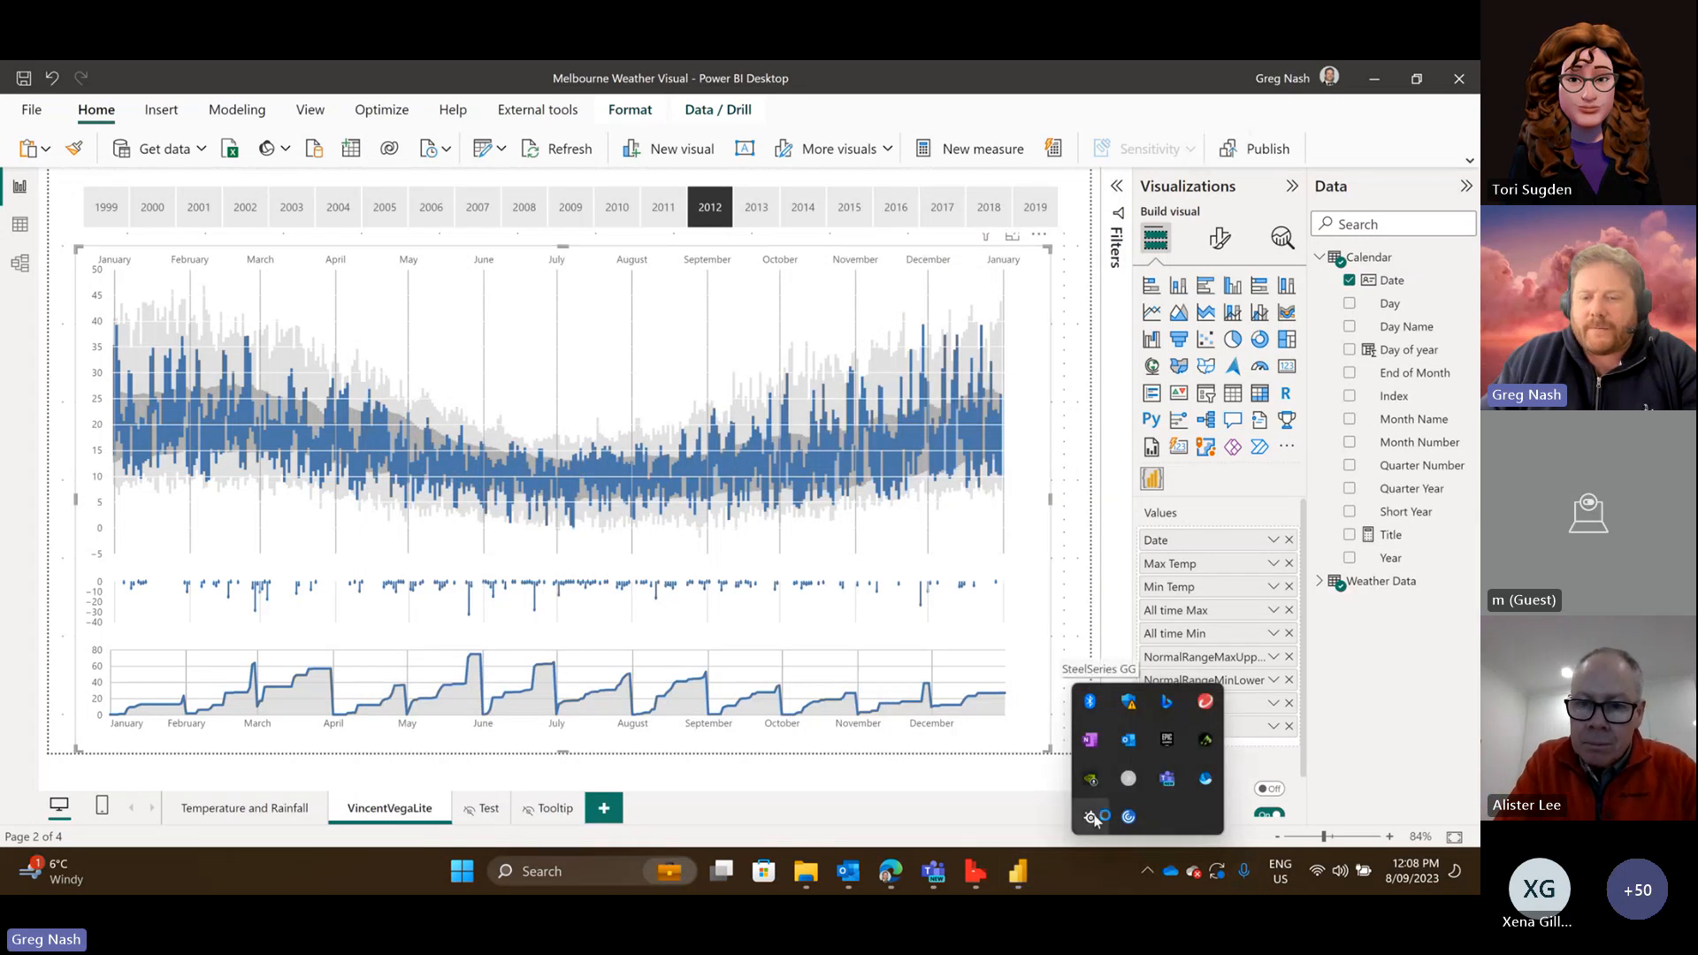
right_click(1151, 871)
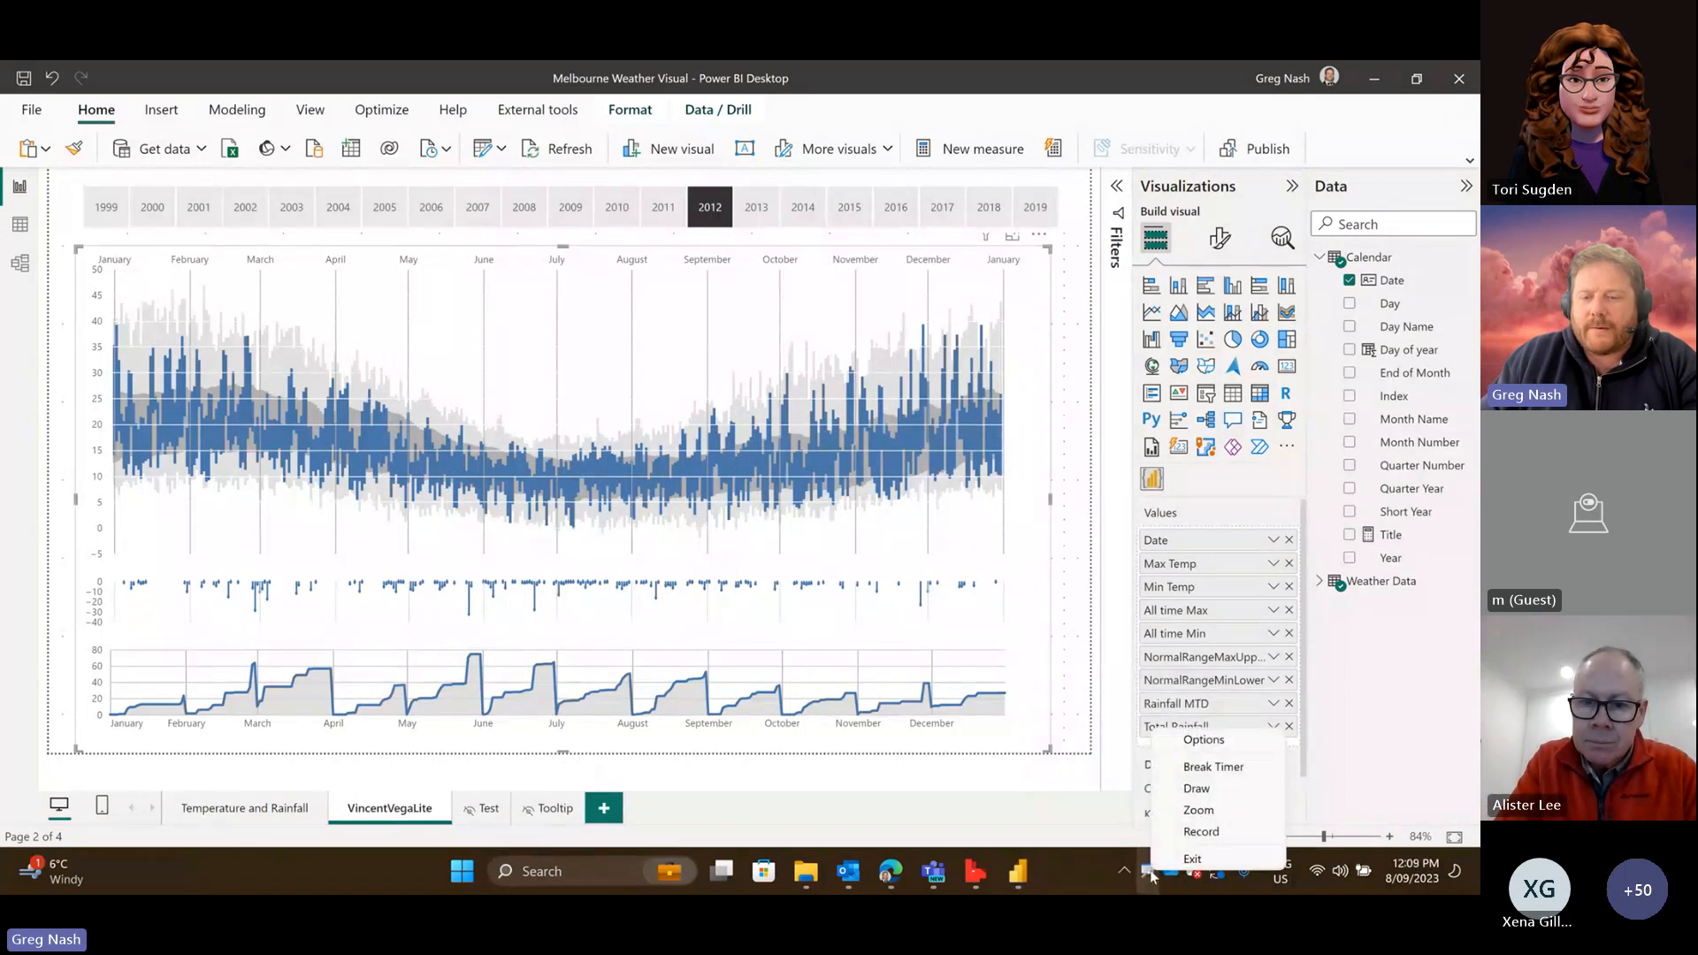
left_click(1204, 740)
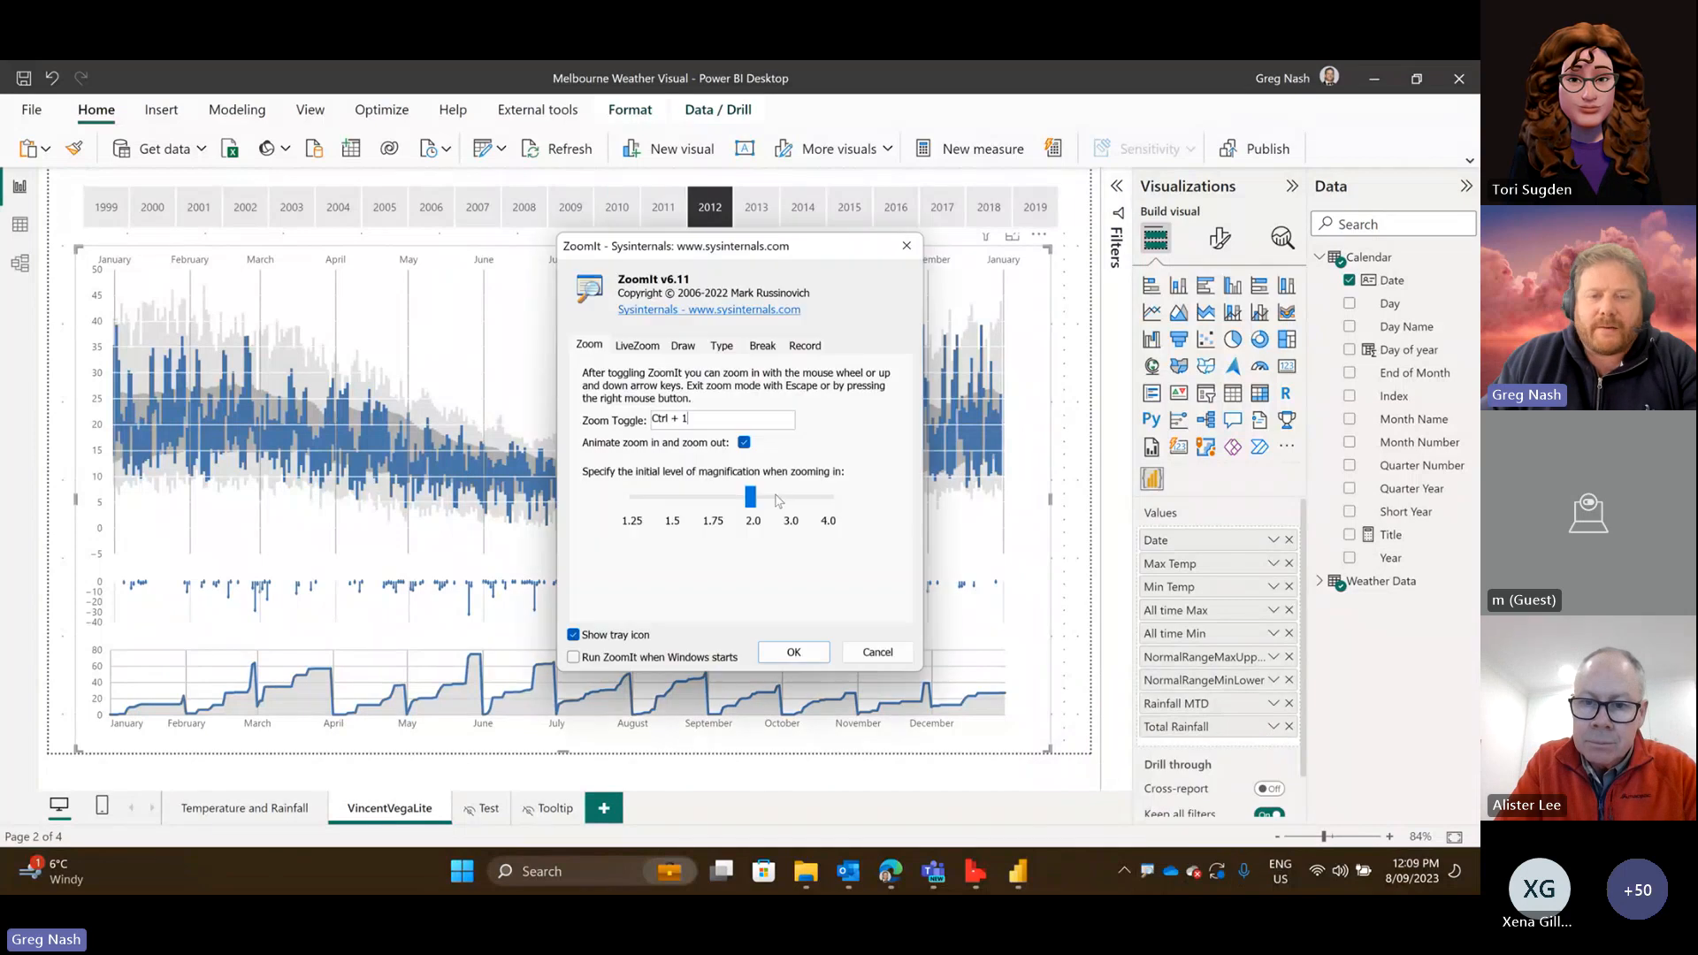
left_click(902, 249)
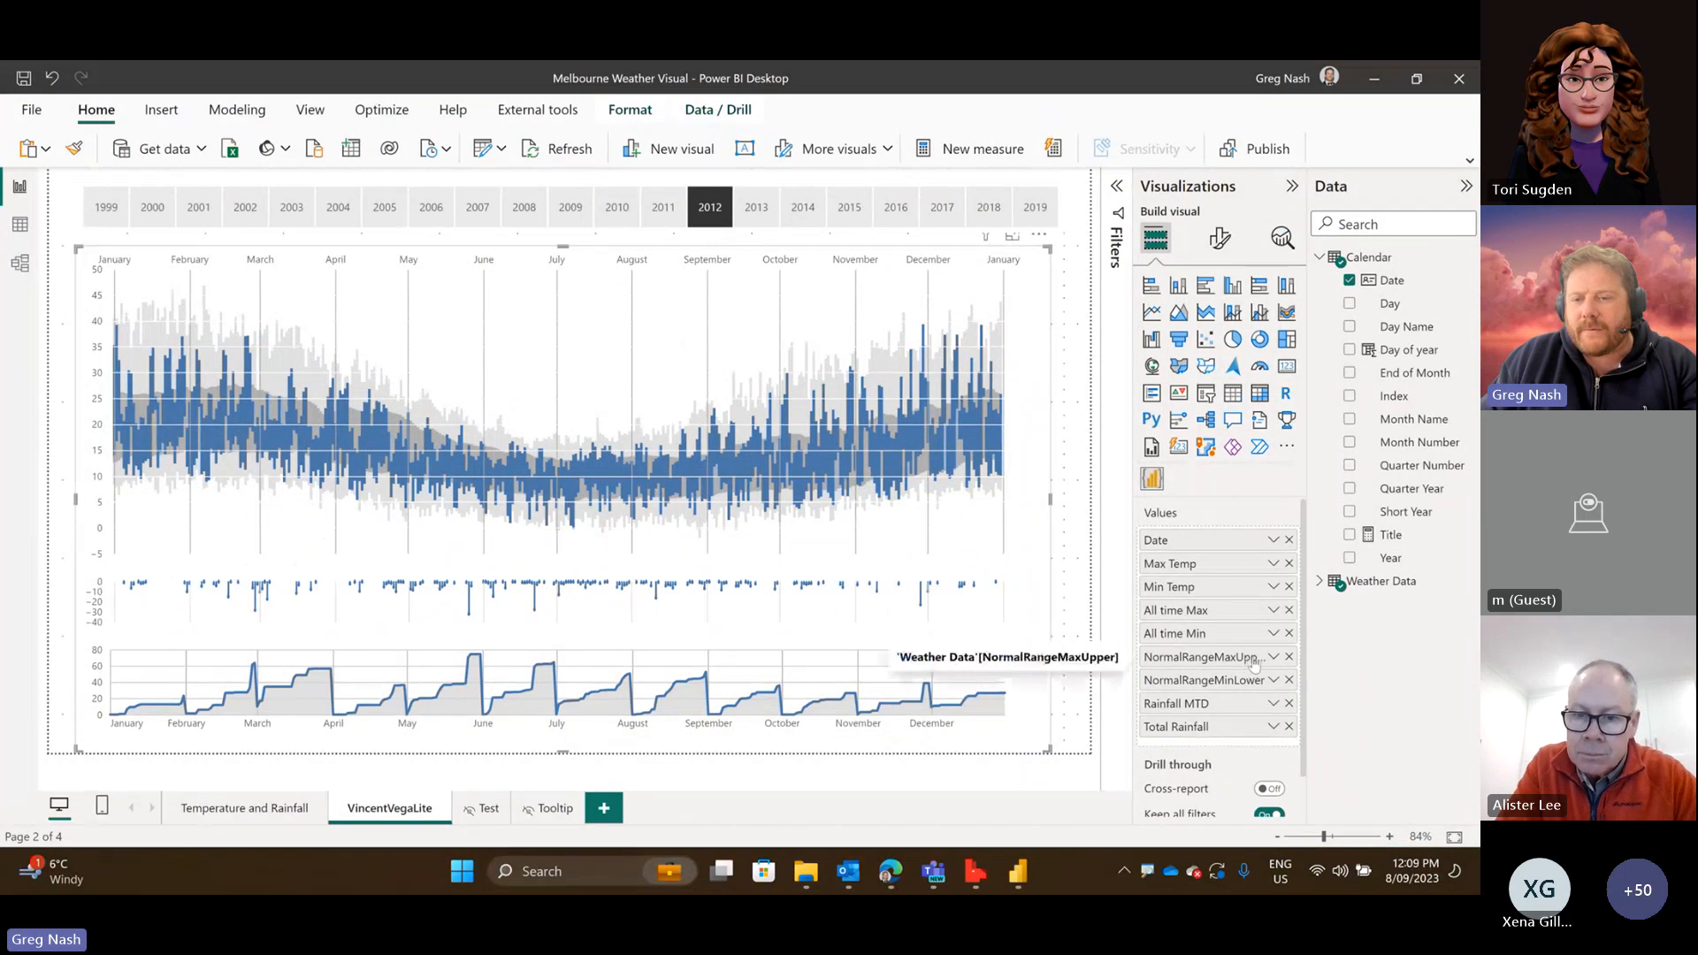
Magnify the screen with ZoomIt, draw a red rectangle around the NormalRange fields used by the chart, and exit the magnified view.
key("ctrl+1")
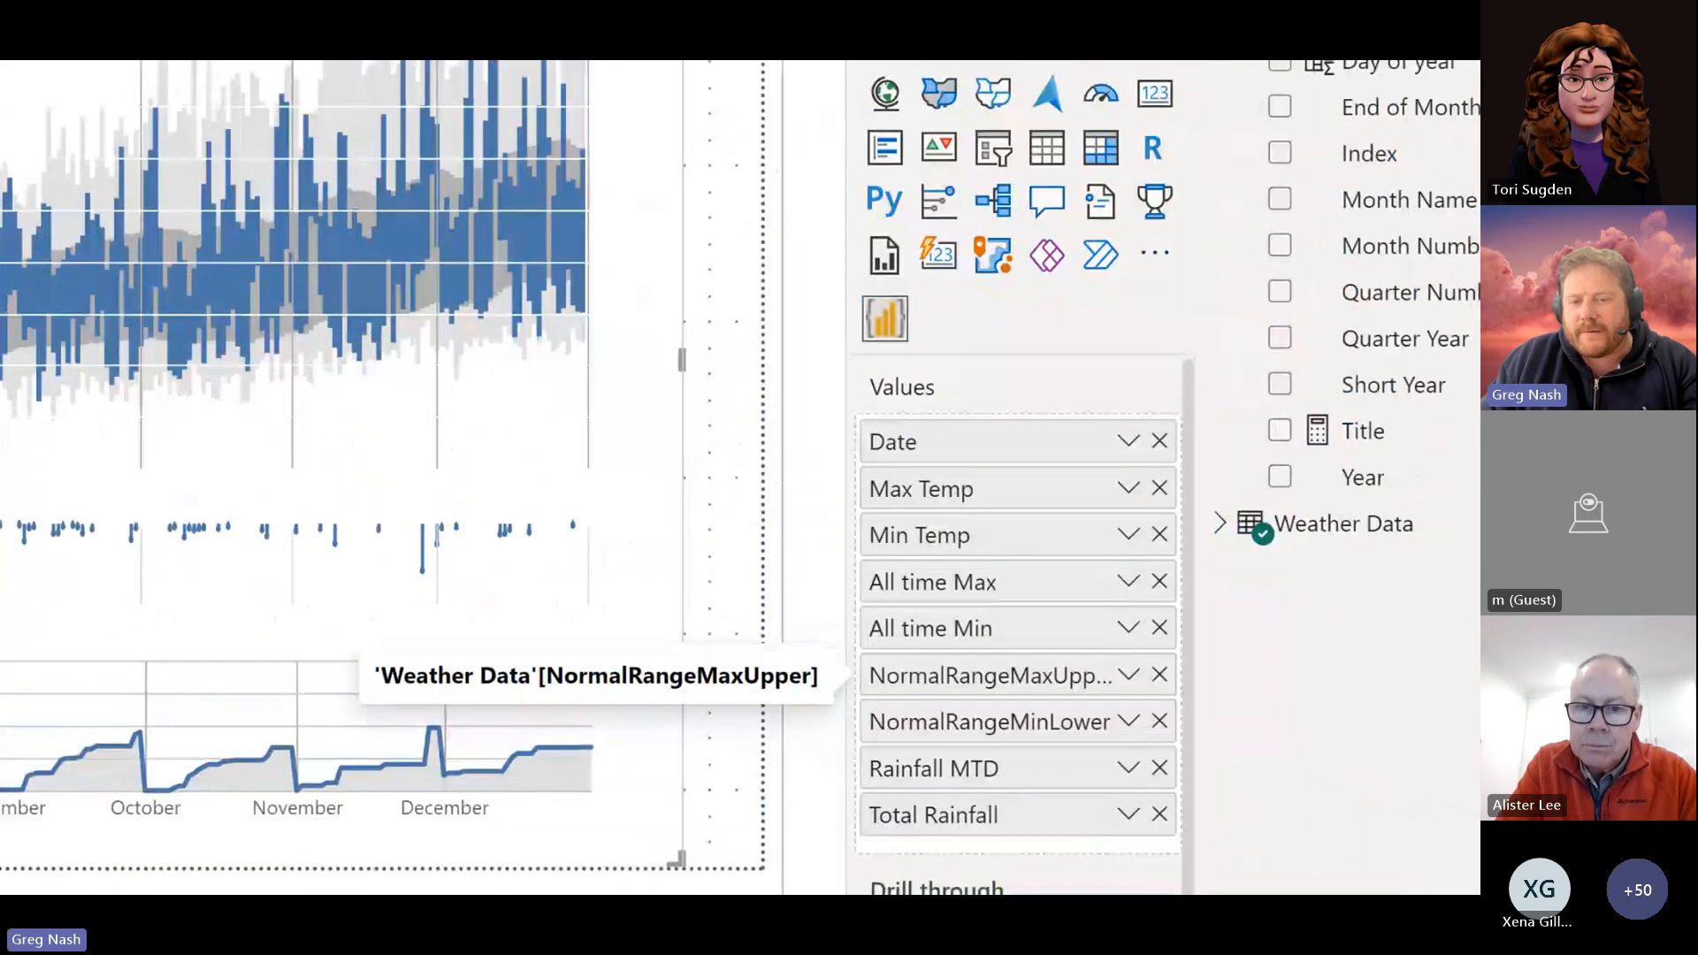
mouse_move(815, 594)
left_mouse_down()
mouse_move(1182, 815)
mouse_move(1218, 766)
left_mouse_up()
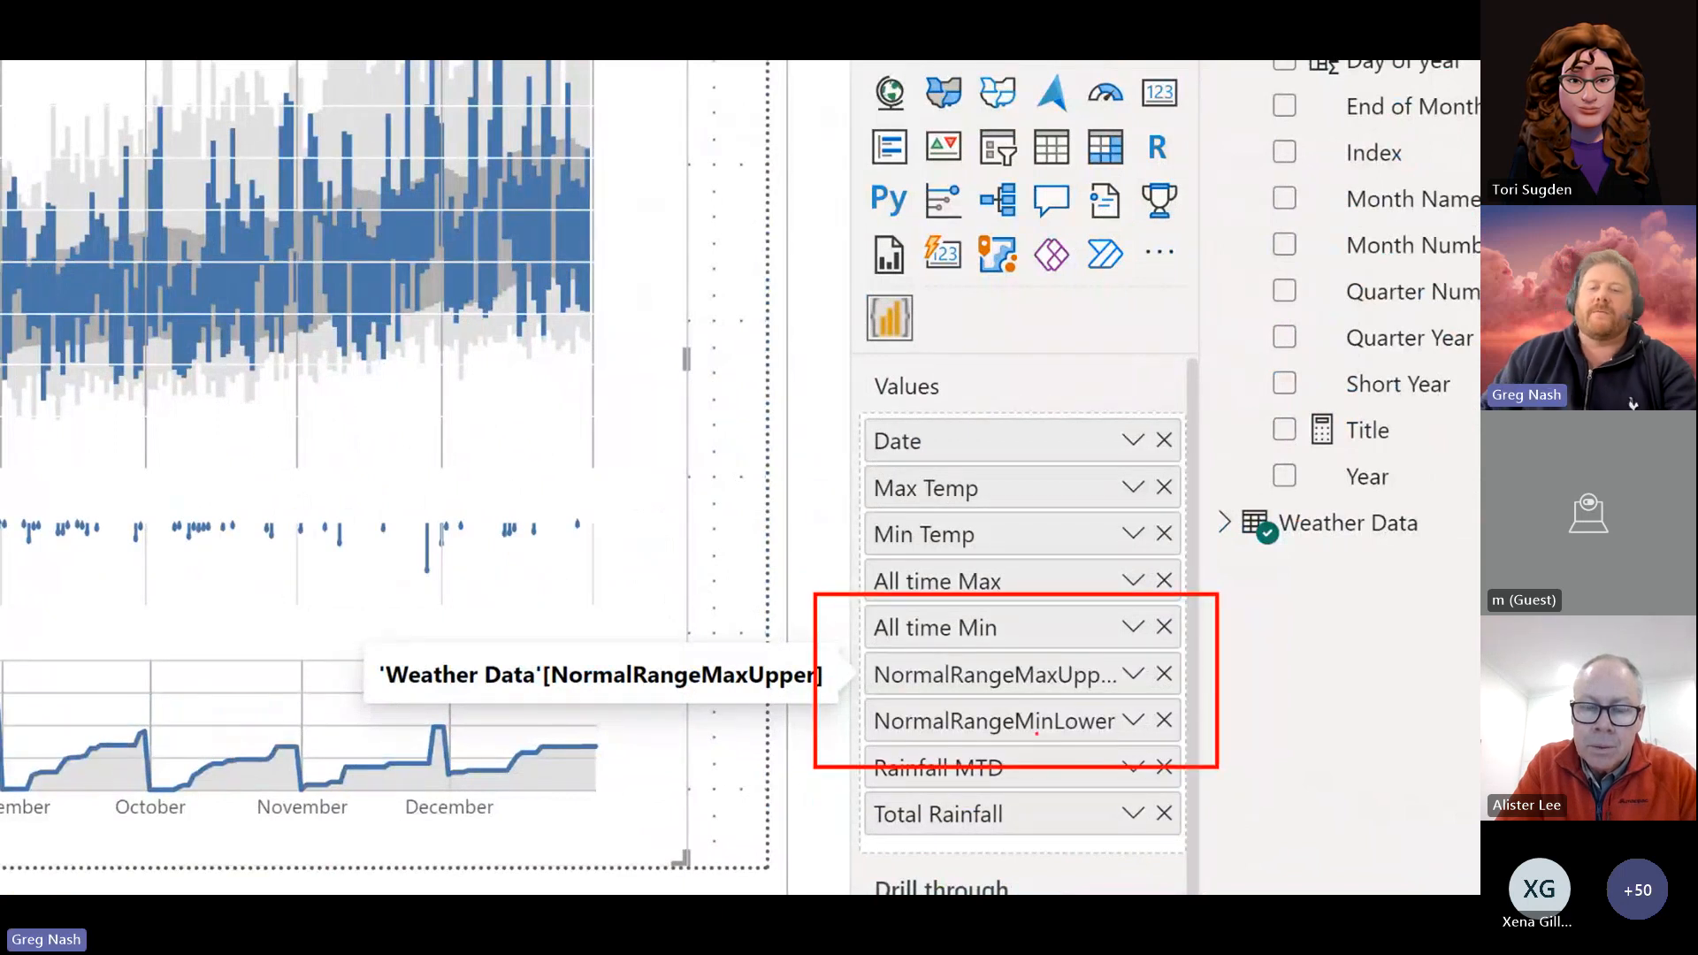
key("Escape")
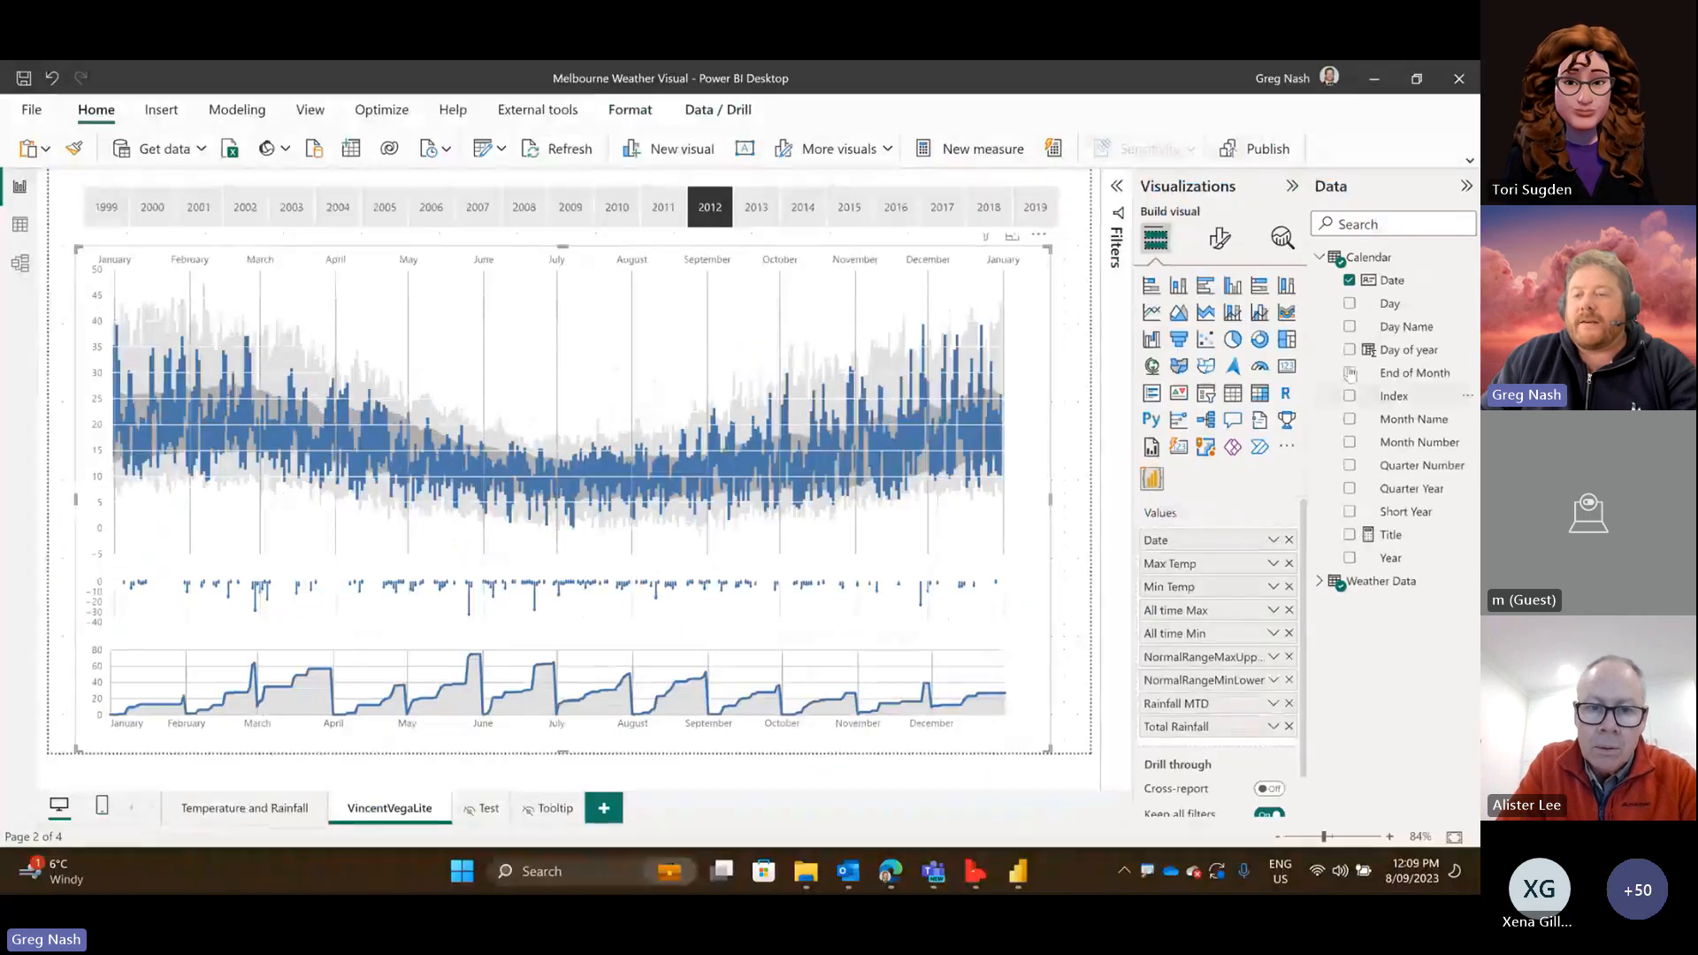
List the Weather Data table's fields, widen the field list to show full names, and select the NormalRangeMaxUpper measure.
left_click(1320, 581)
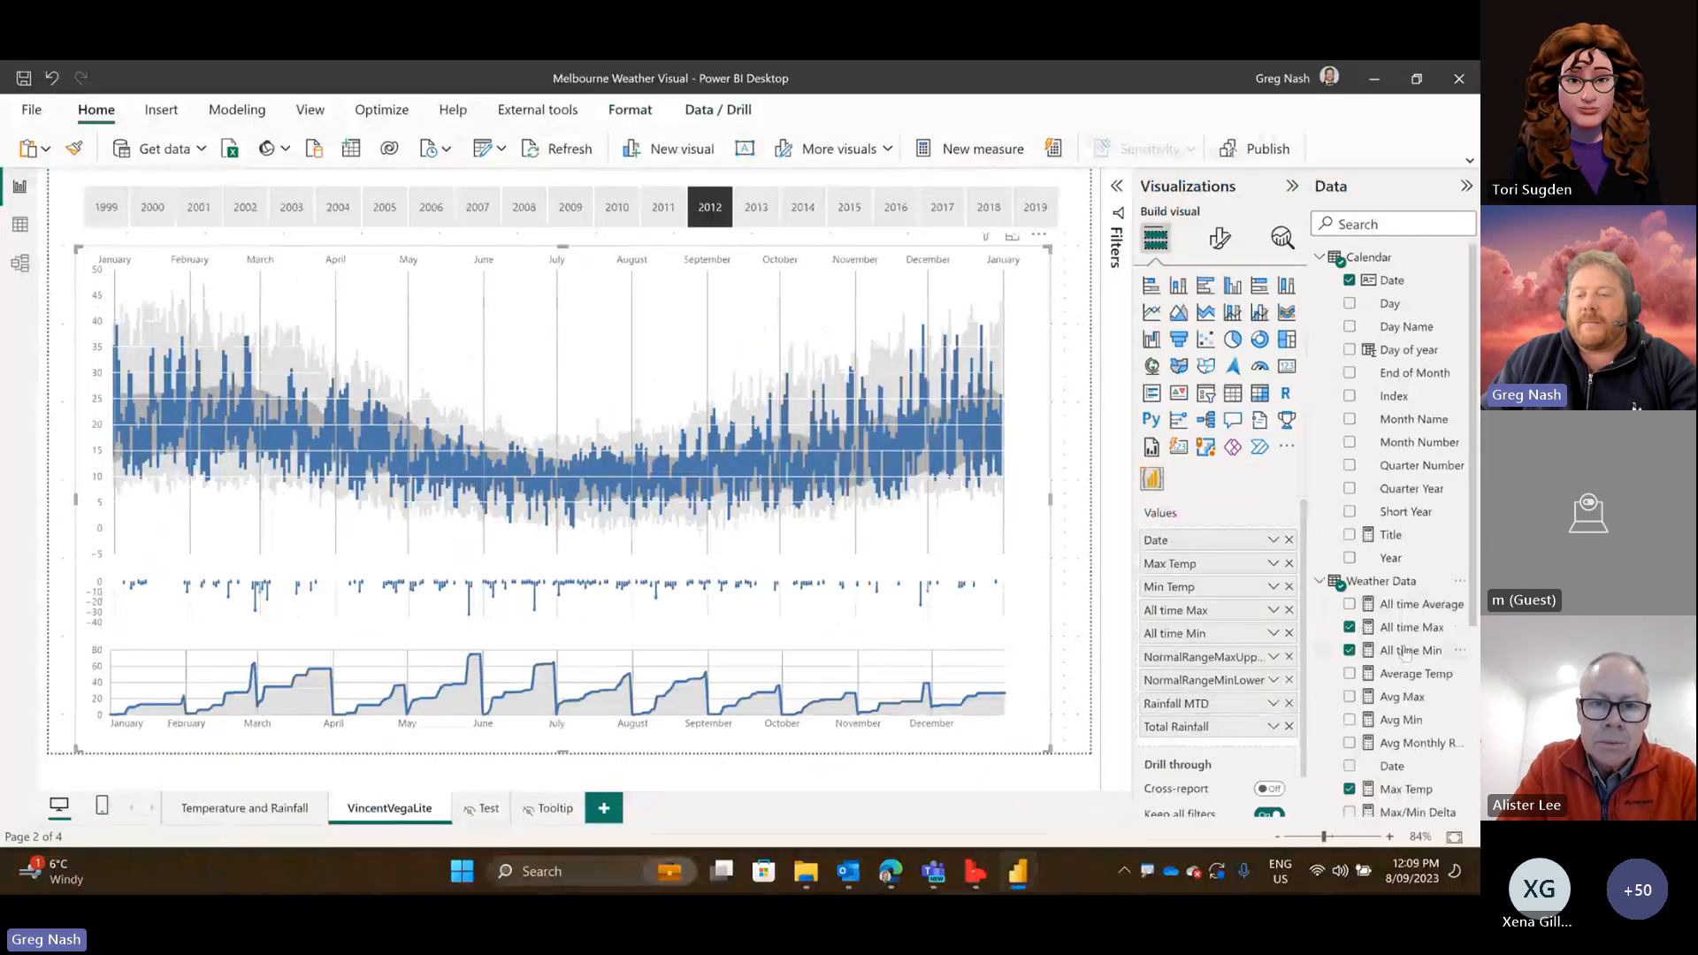
scroll(1406, 653, "down", 2)
scroll(1407, 653, "down", 2)
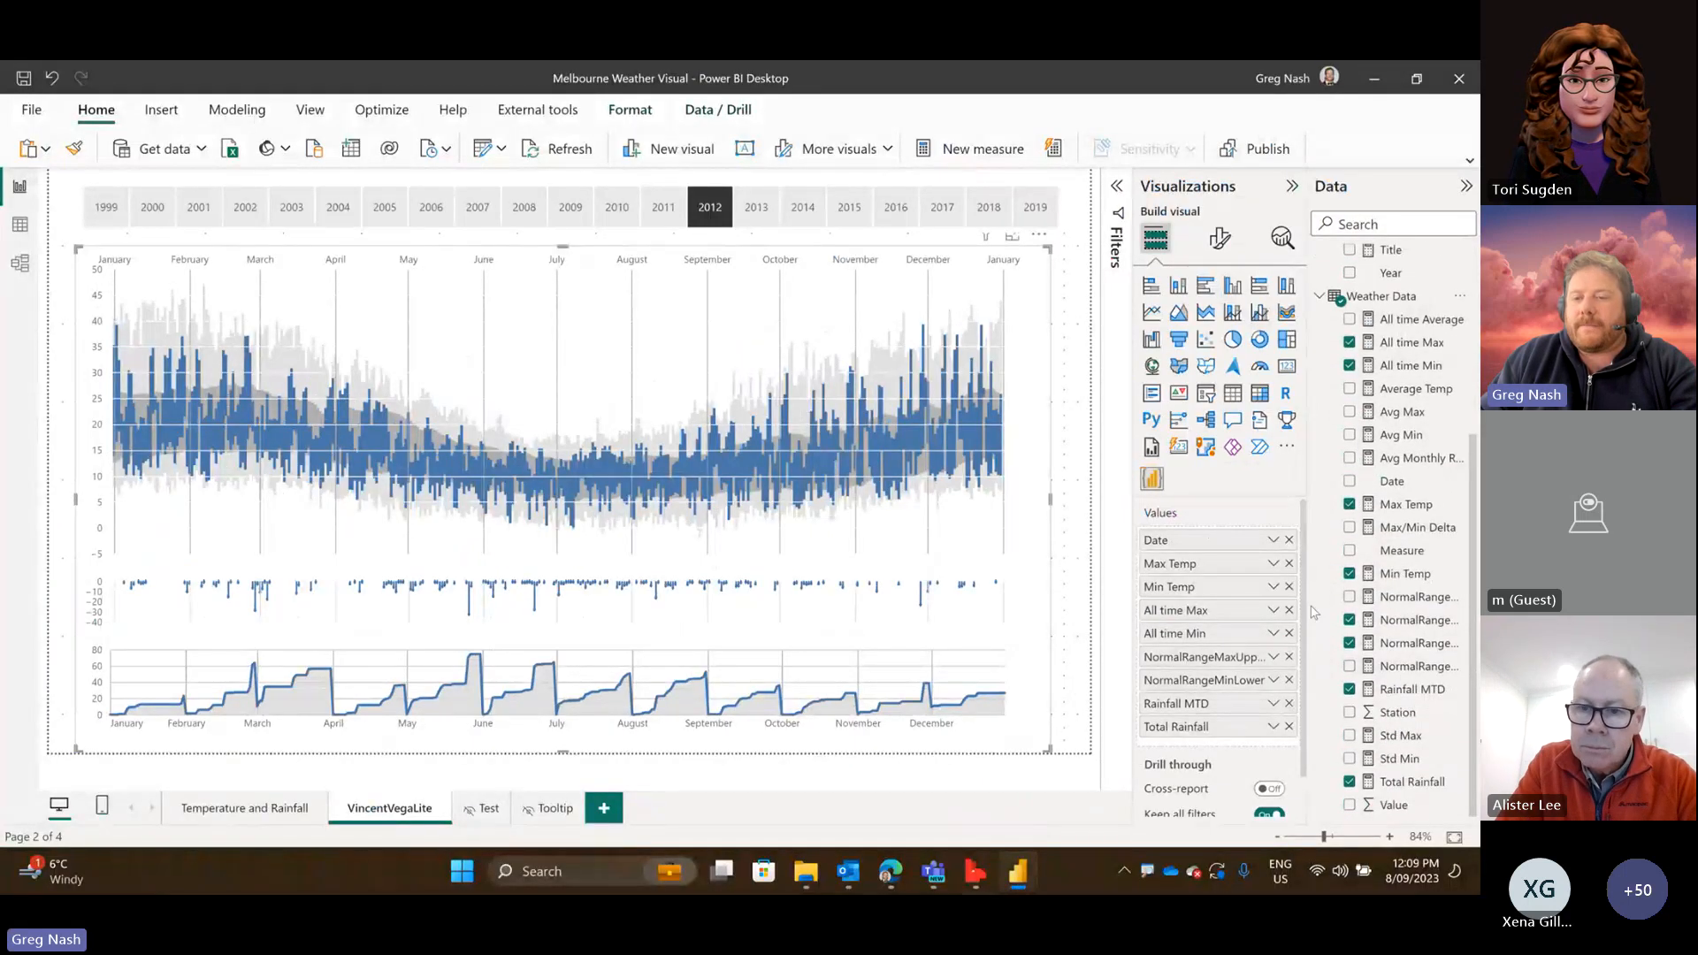
left_click_drag(1307, 603, 1233, 603)
left_click(1341, 626)
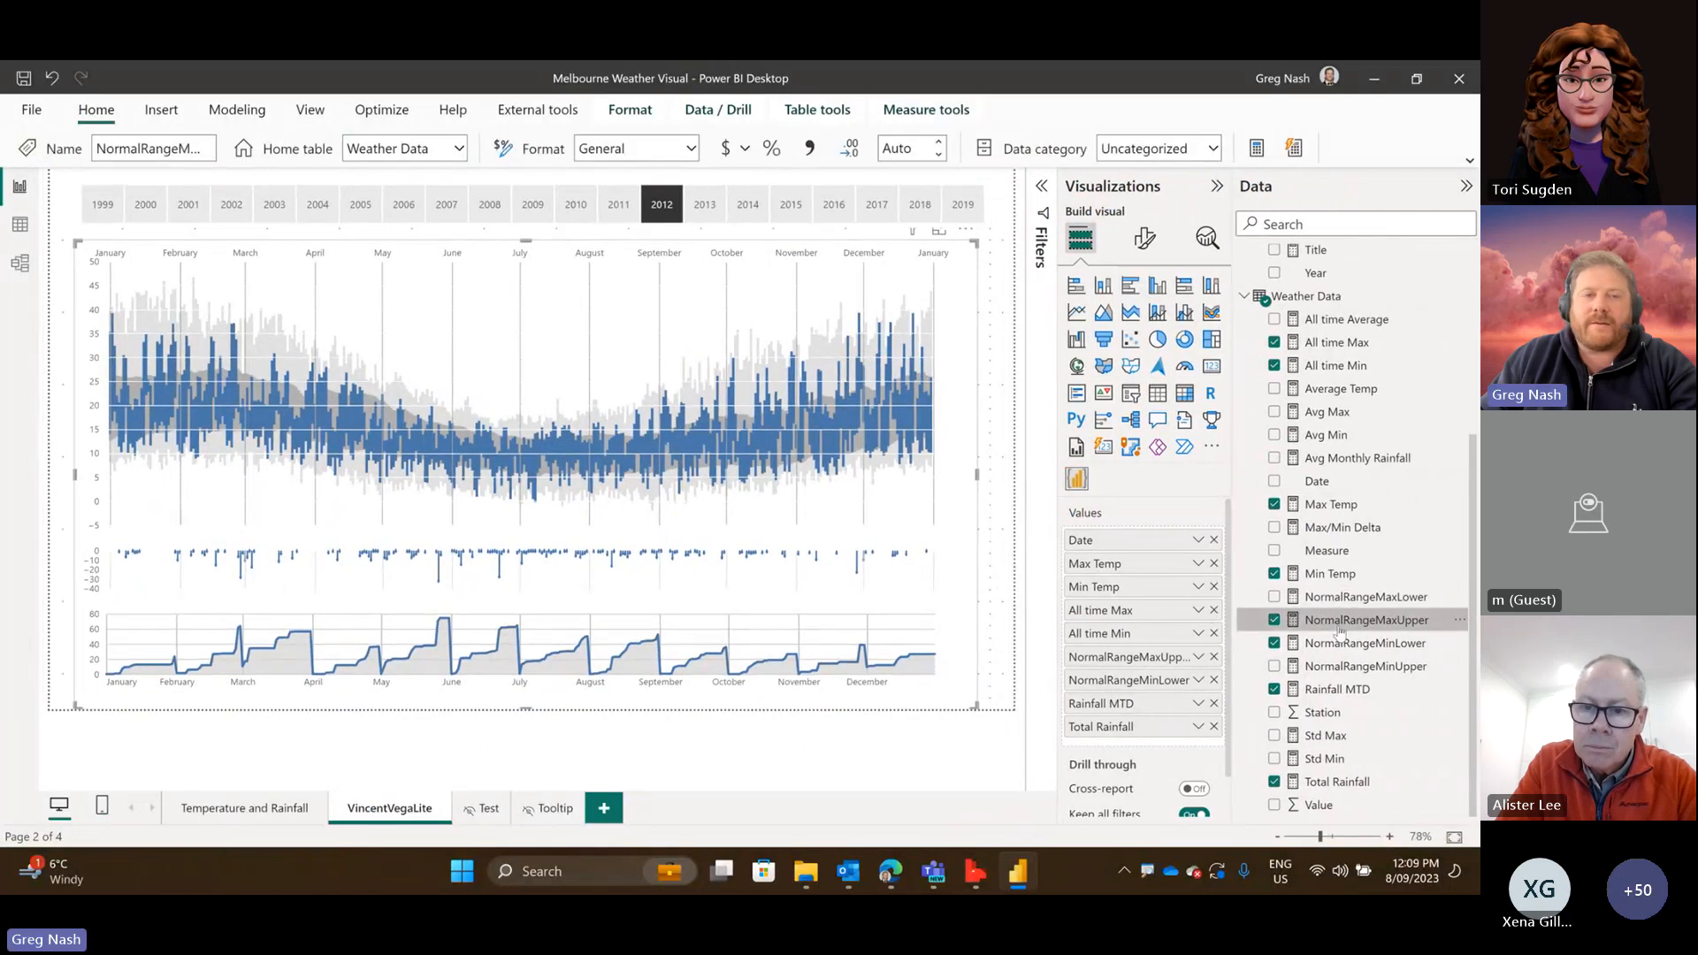
Expand the NormalRangeMaxUpper formula and enlarge its text so the full DAX expression can be read.
left_click(1046, 194)
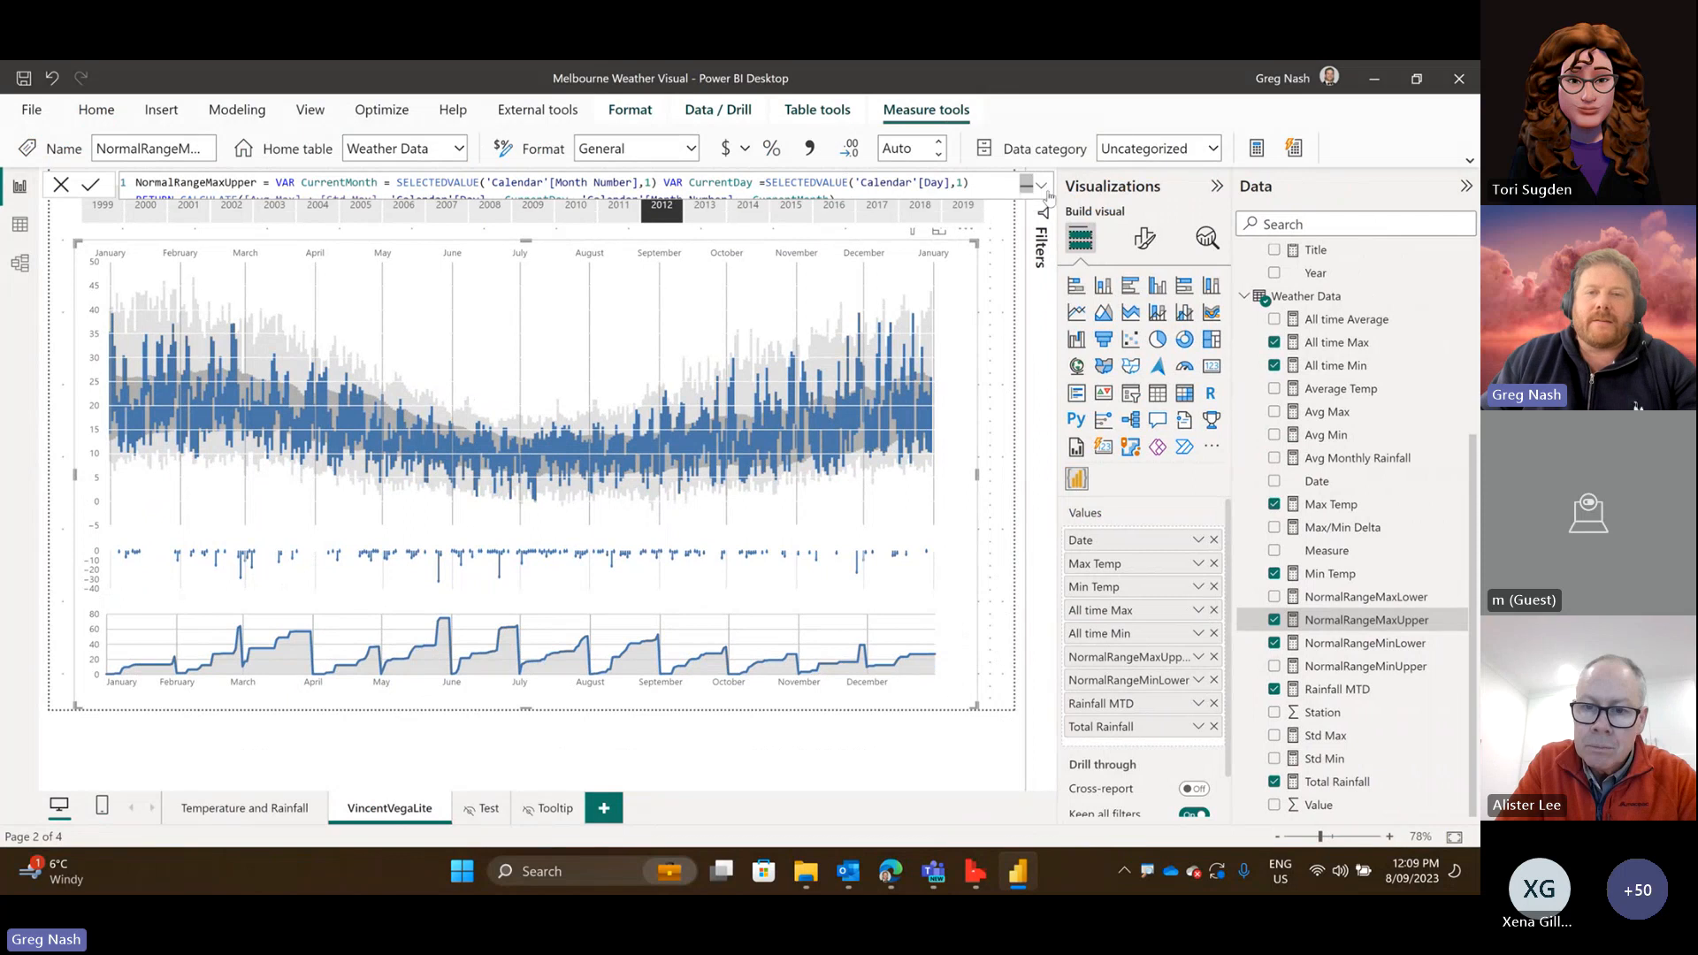
left_click(1046, 192)
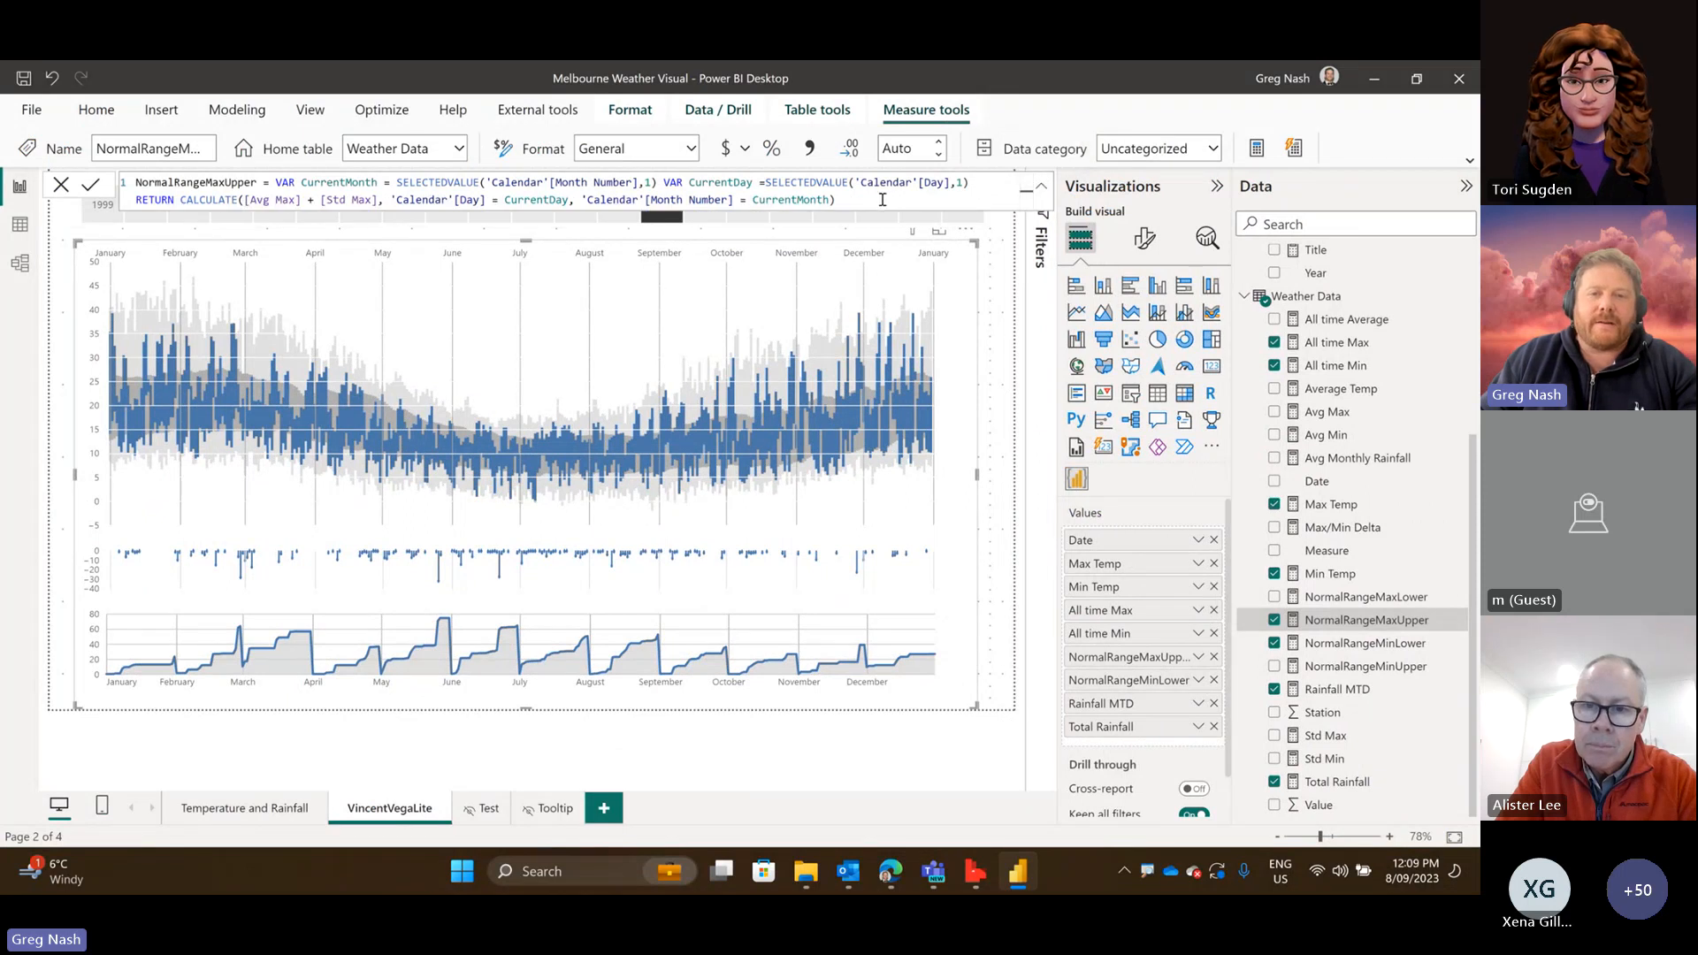
key("ctrl+a")
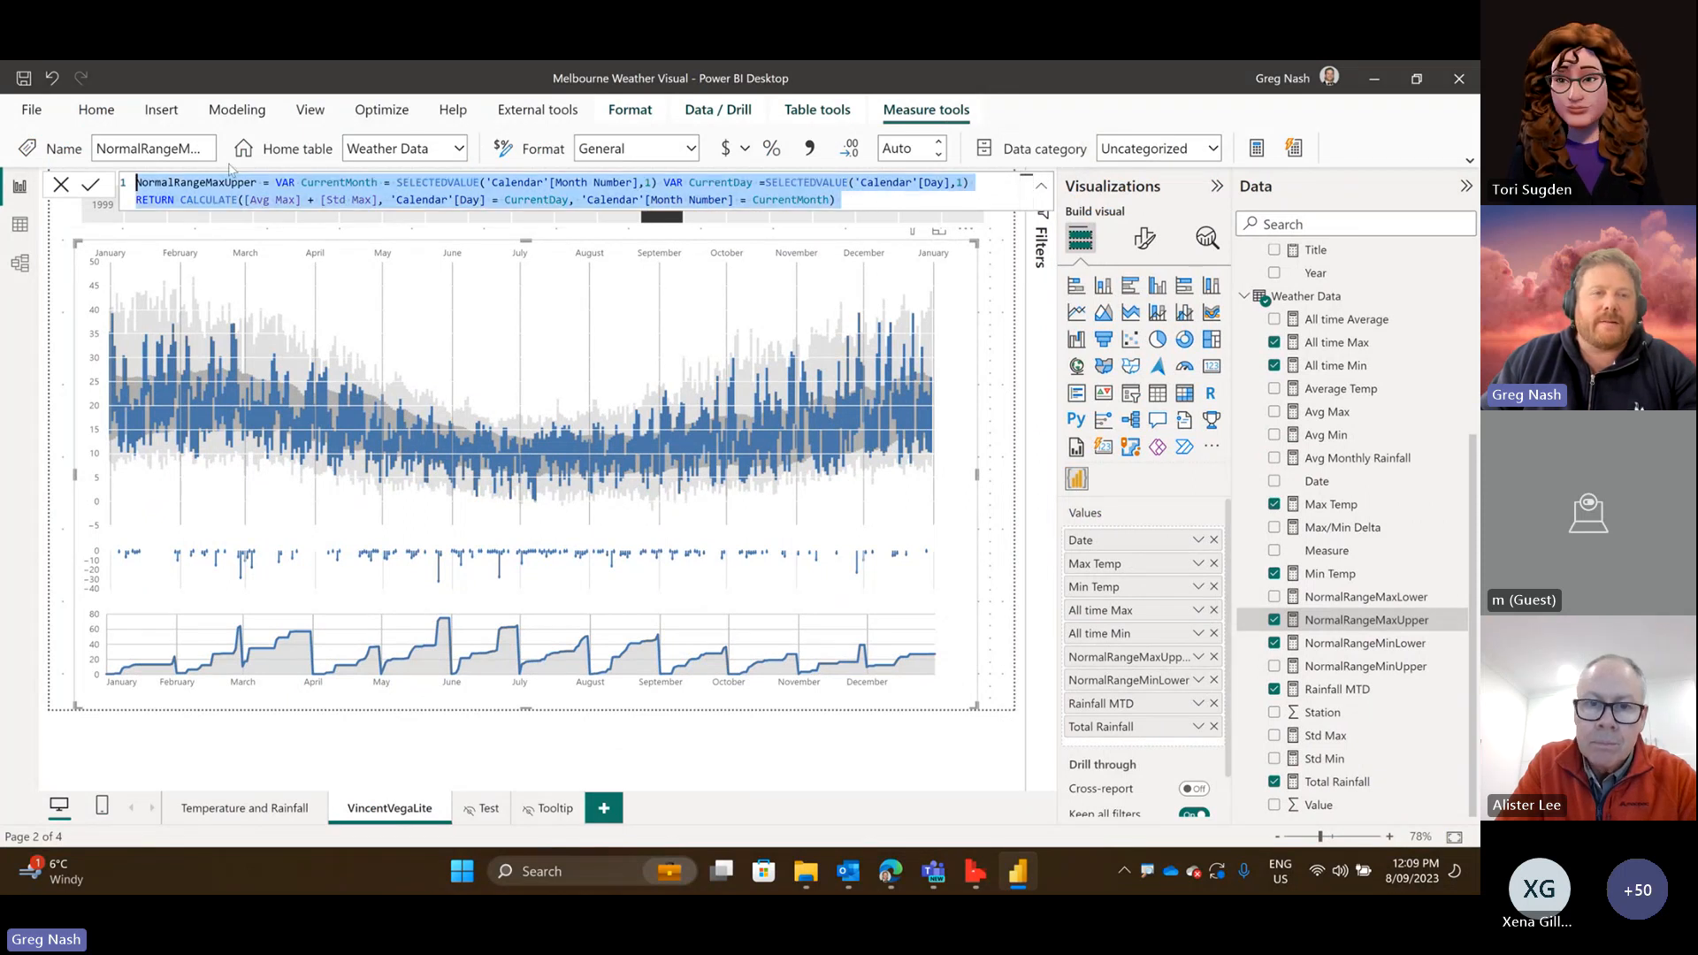
left_click(1041, 191)
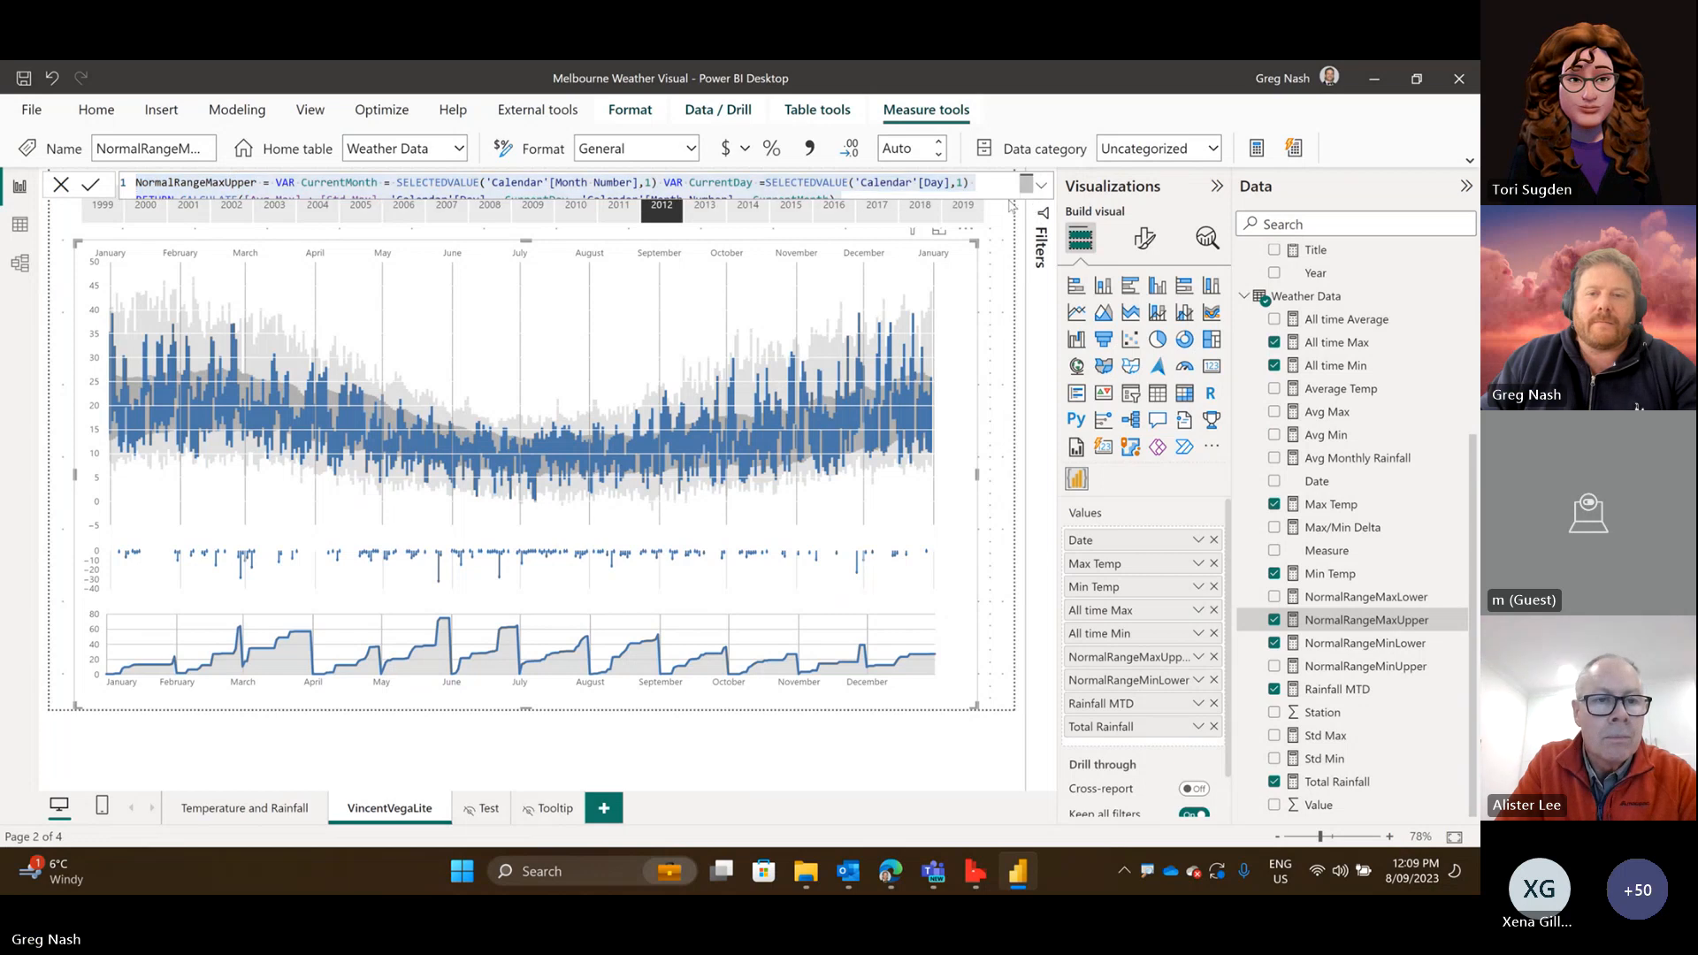
left_click(1041, 186)
scroll(776, 221, "up", 2, "ctrl")
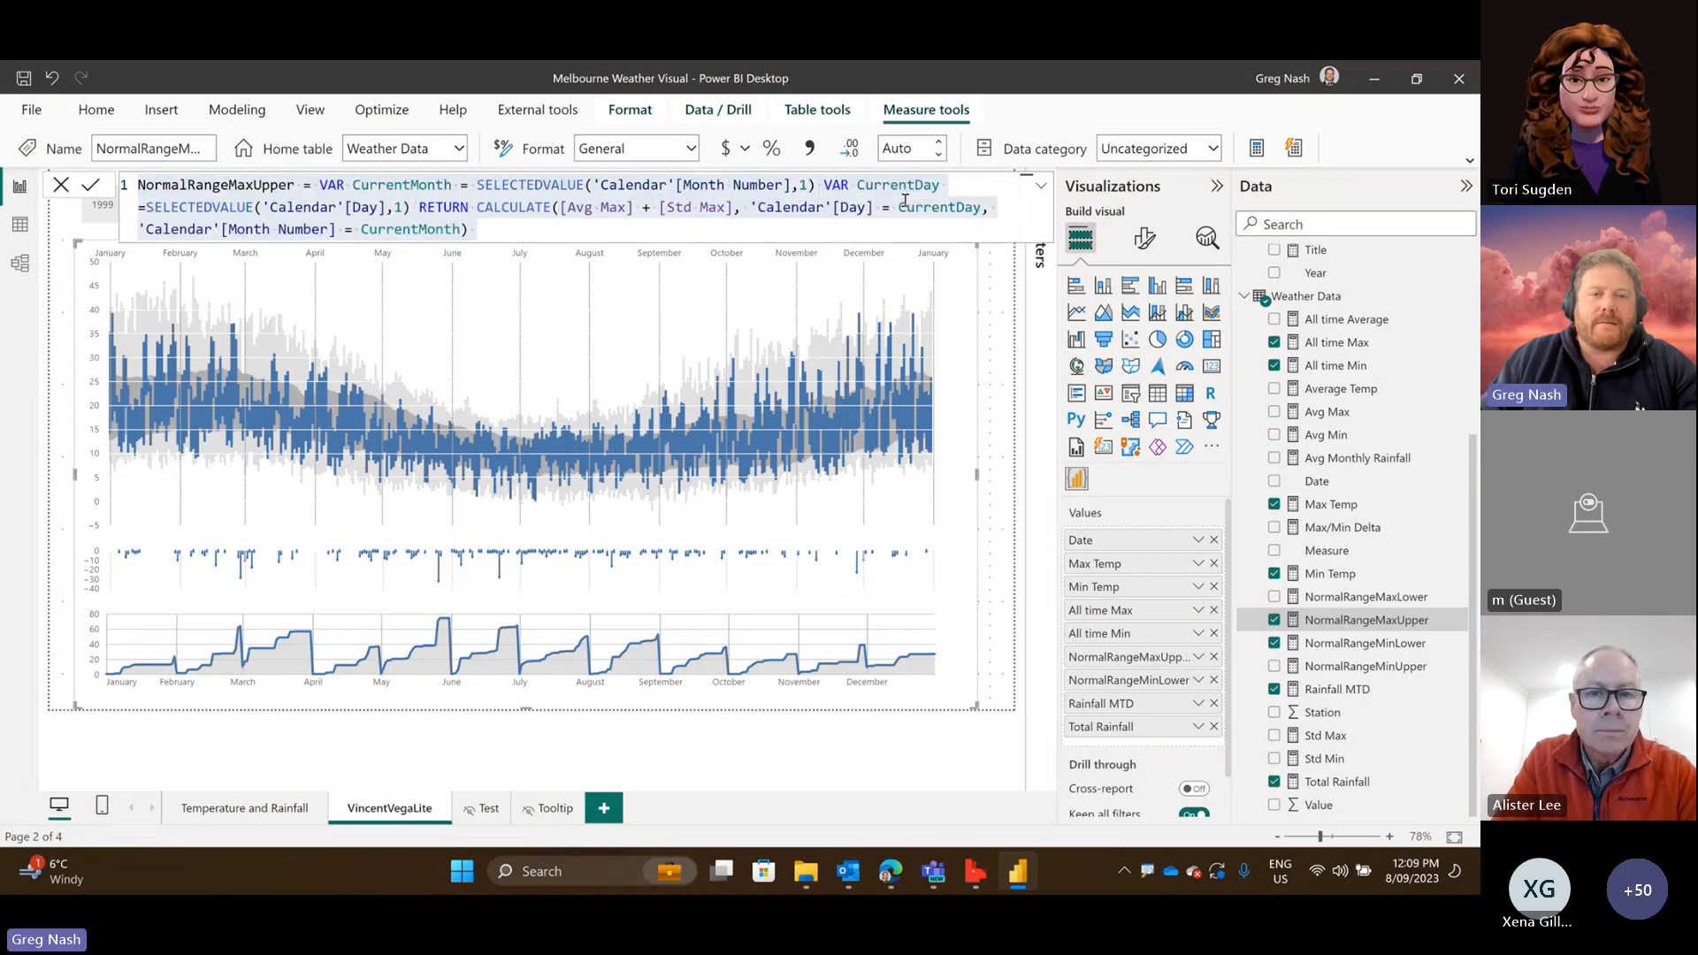
scroll(776, 241, "up", 1, "ctrl")
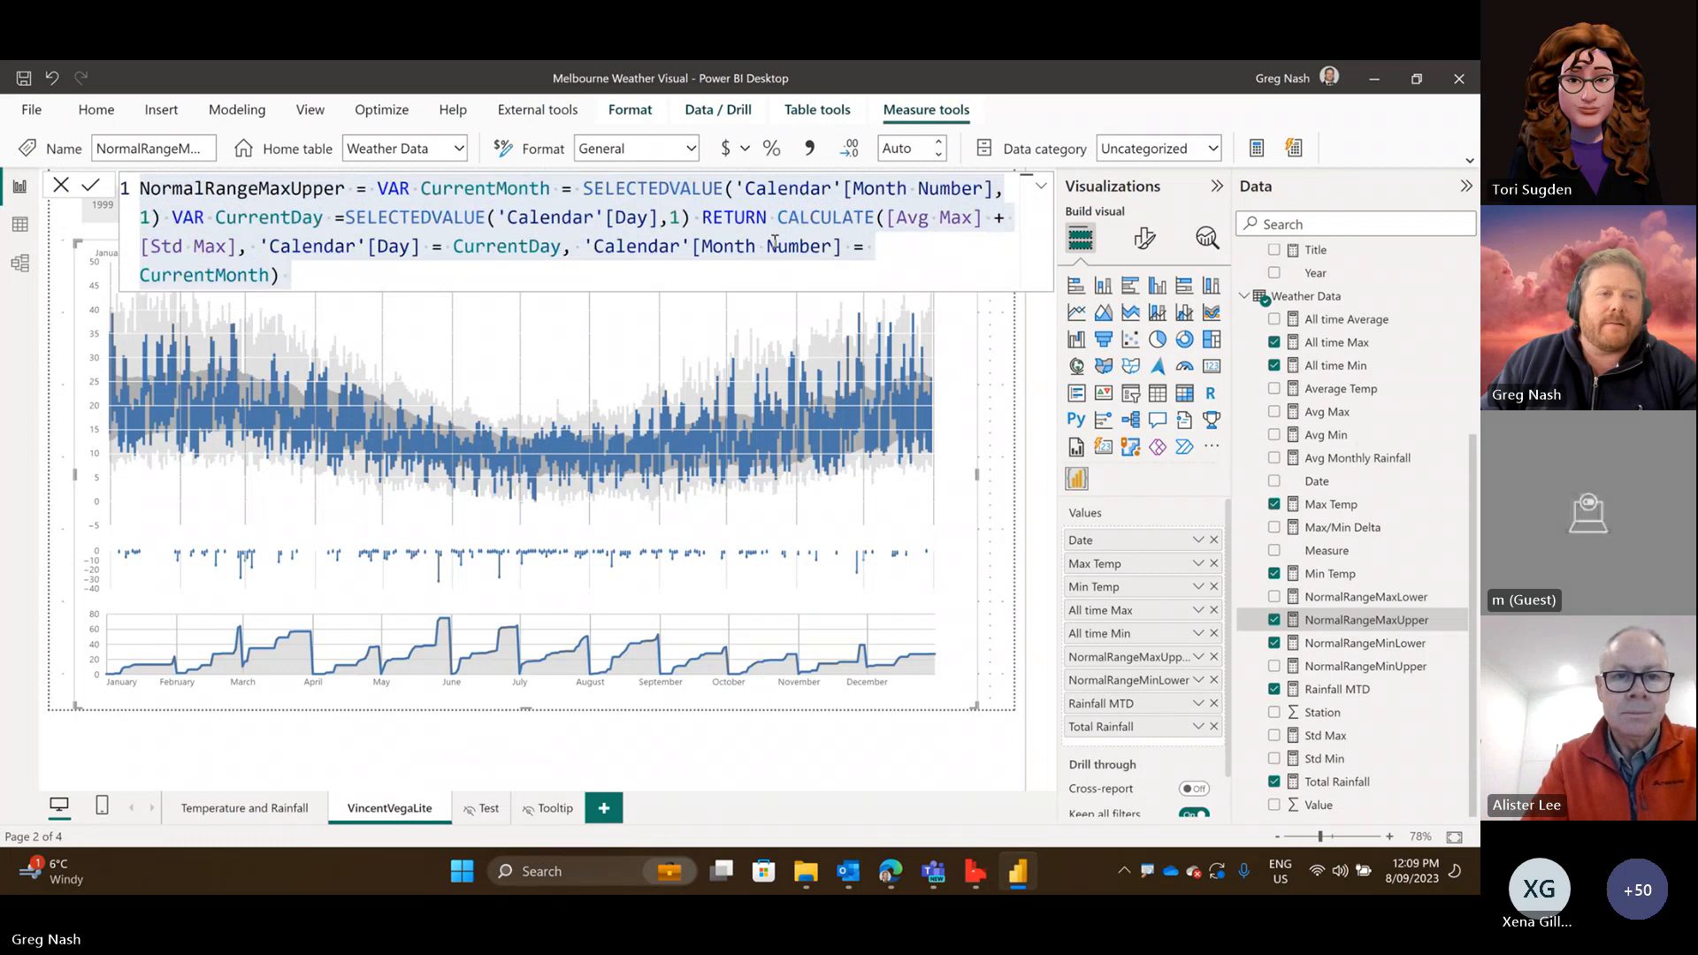
Switch to Bravo for Power BI and open Format DAX for the Melbourne Weather Visual model.
left_click(551, 114)
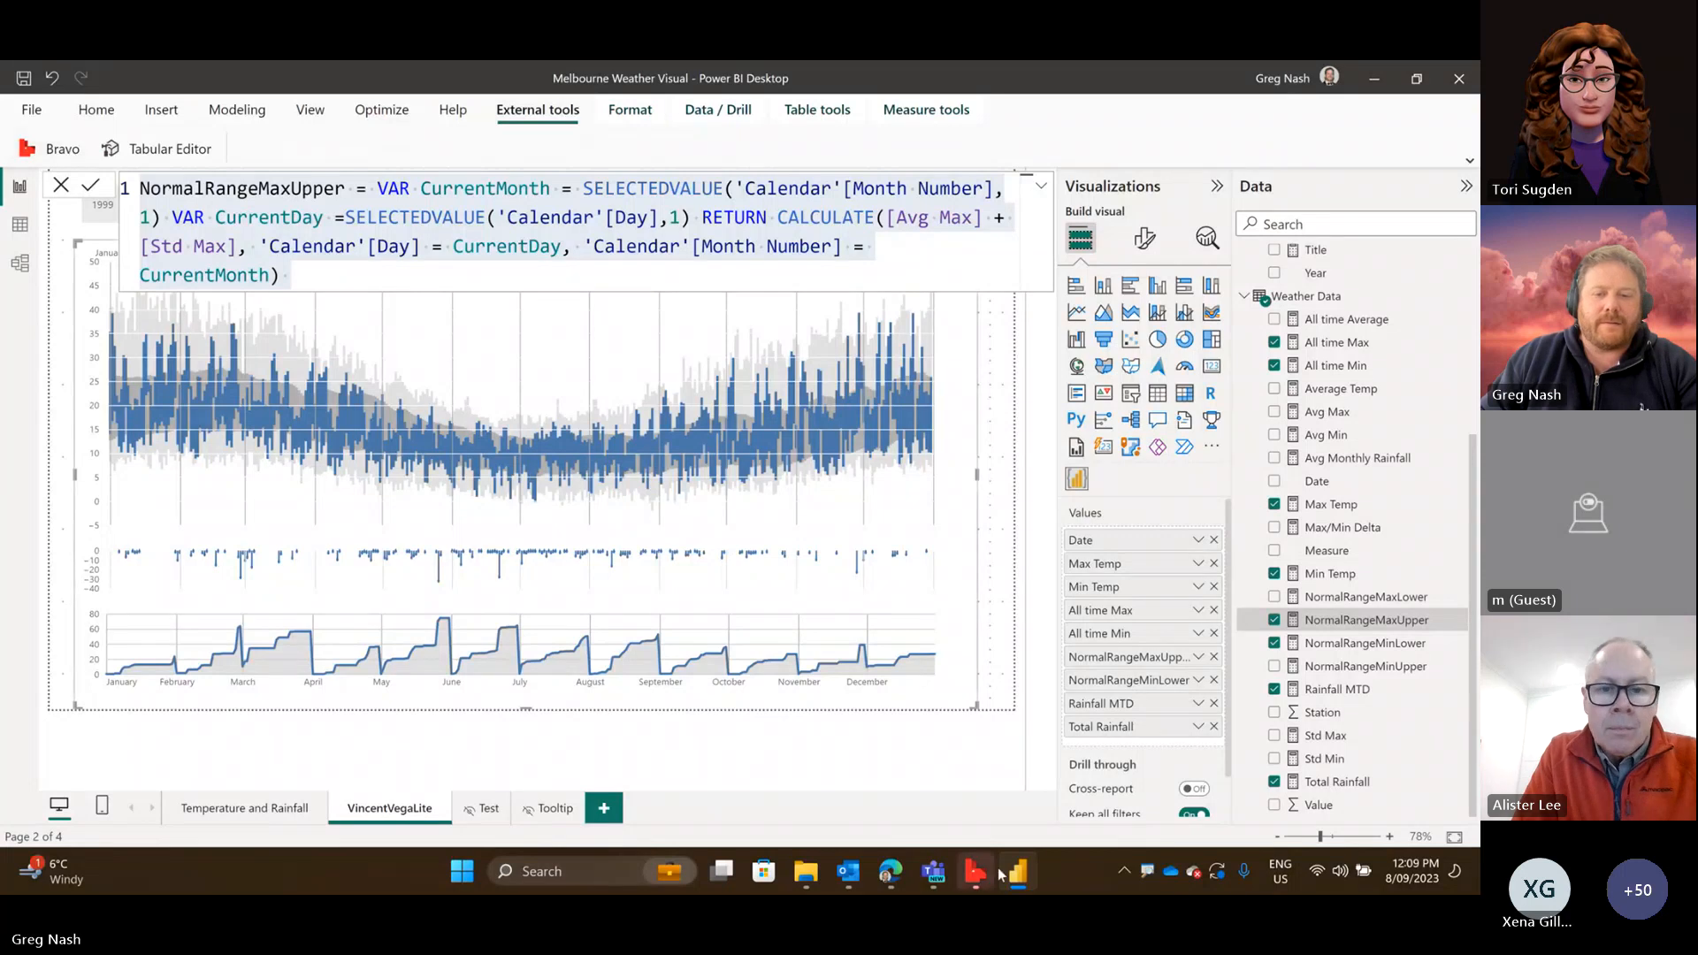
mouse_move(980, 874)
left_click(962, 808)
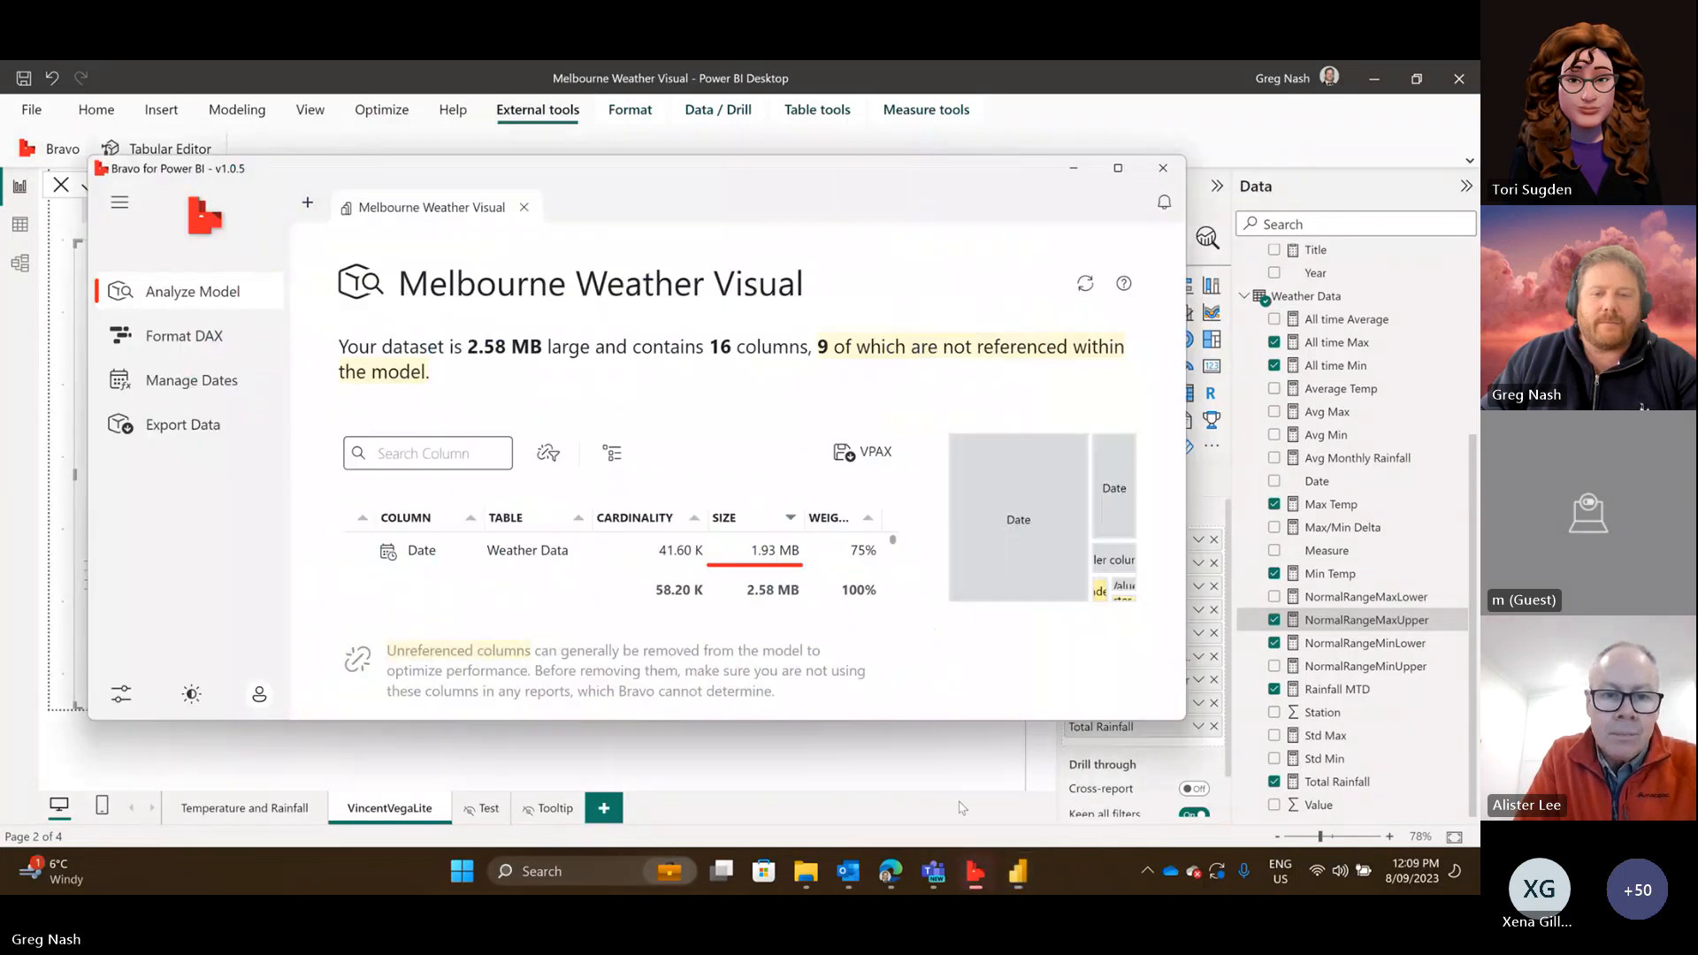
left_click(221, 336)
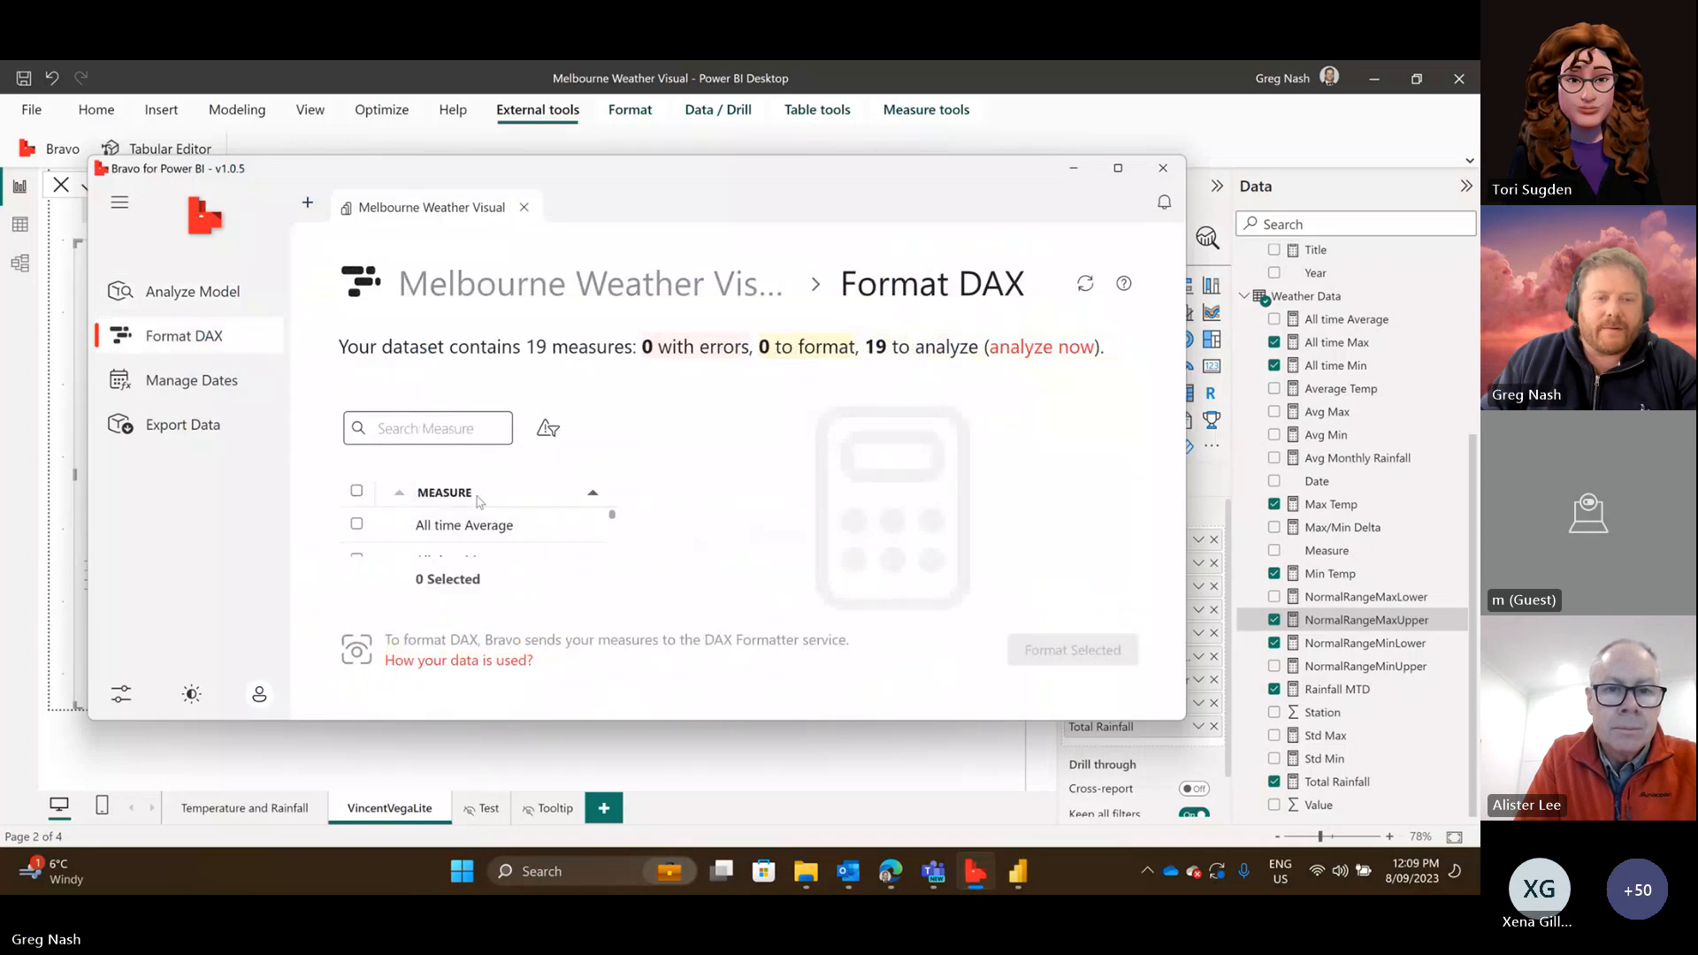
Find the NormalRangeMaxUpper measure in the measure list and preview its formatted DAX.
scroll(498, 544, "down", 1)
scroll(498, 546, "down", 7)
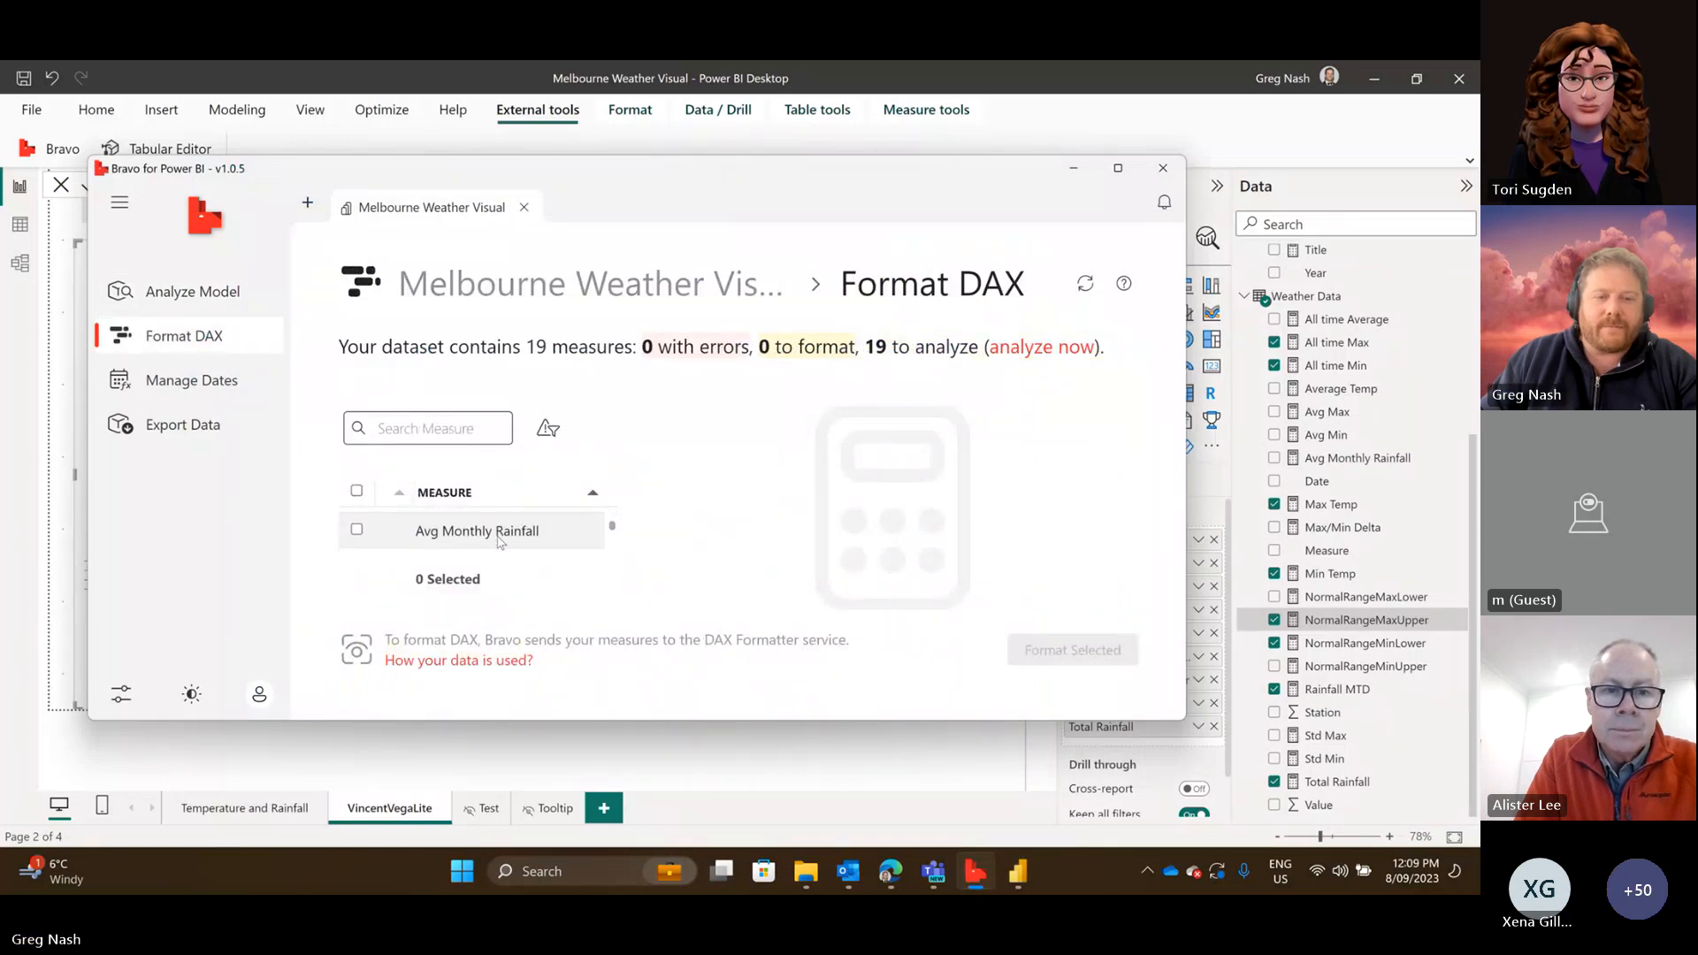
scroll(500, 542, "down", 4)
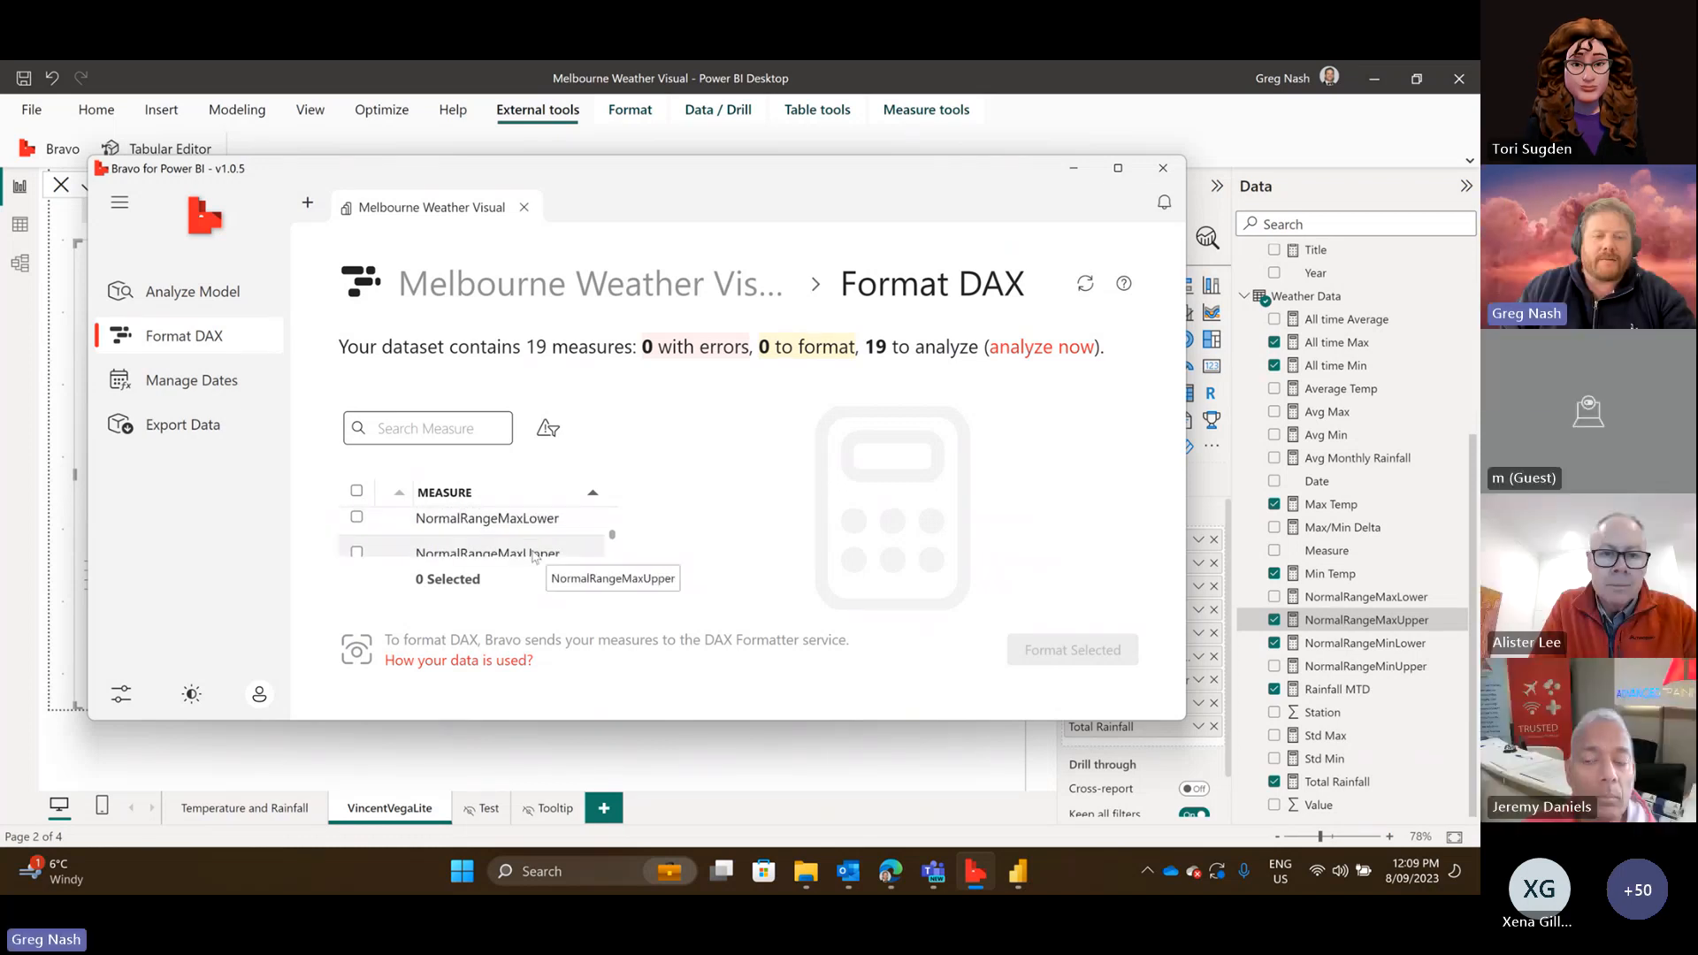
left_click(556, 554)
left_click(780, 421)
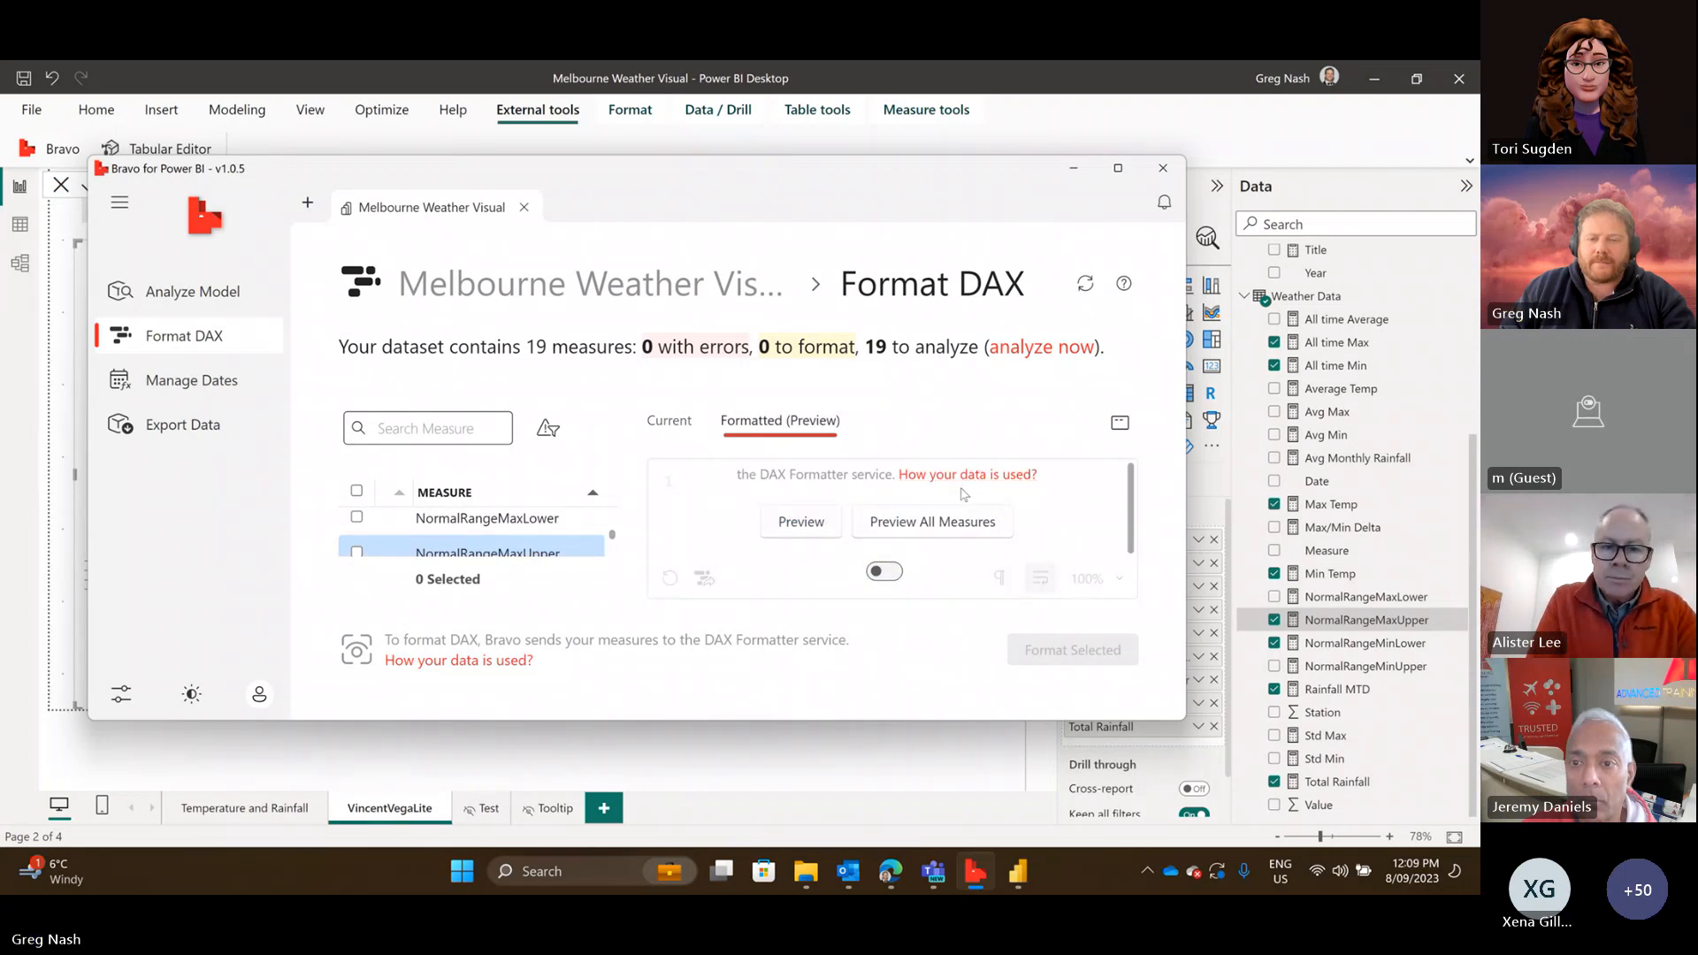
left_click(807, 526)
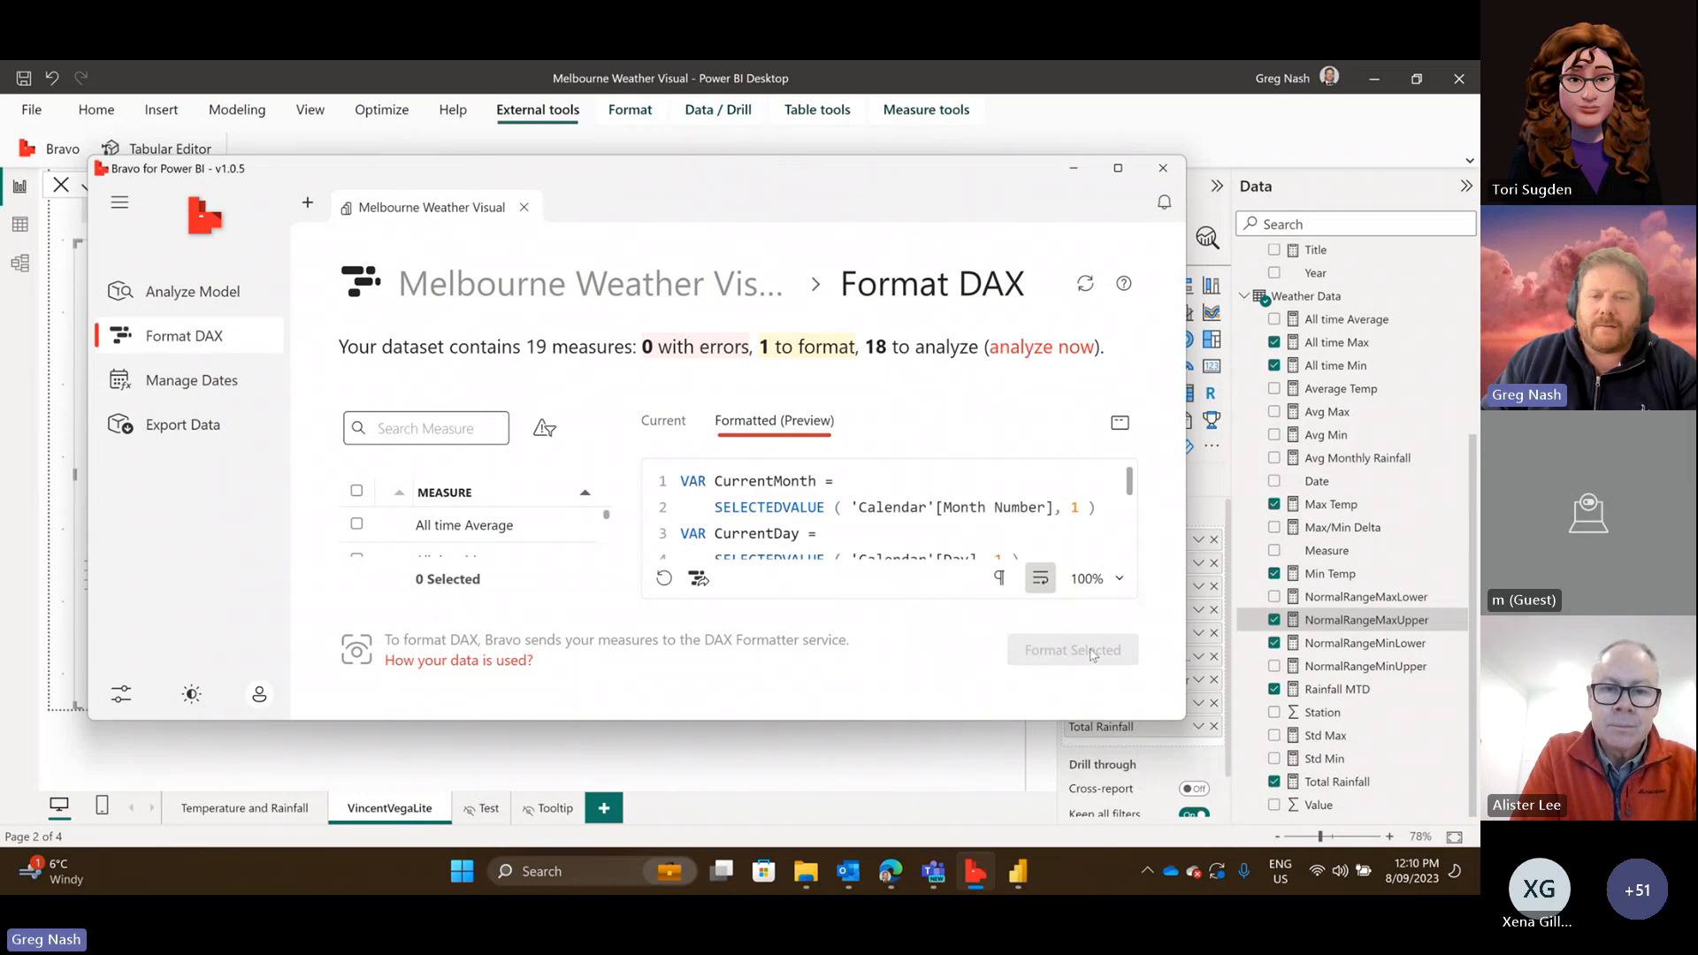
Select all measures in the model, format their DAX, and return to Power BI Desktop showing the NormalRangeMaxUpper formula.
scroll(496, 535, "down", 1)
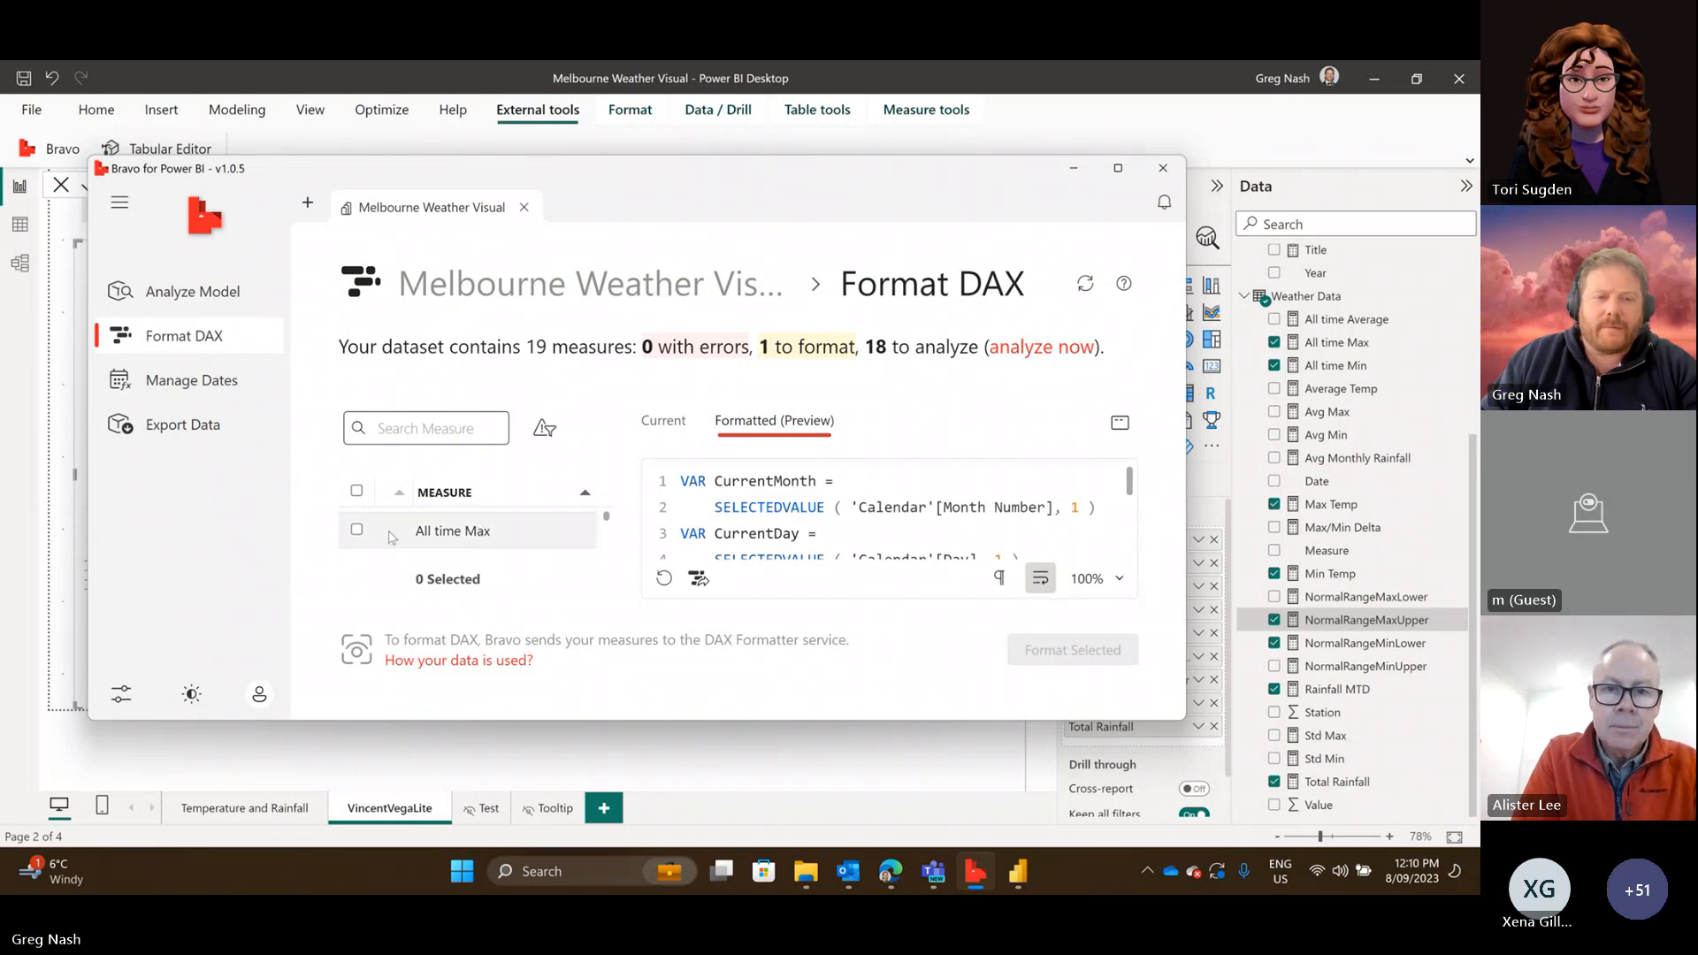
left_click(356, 530)
scroll(359, 530, "up", 1)
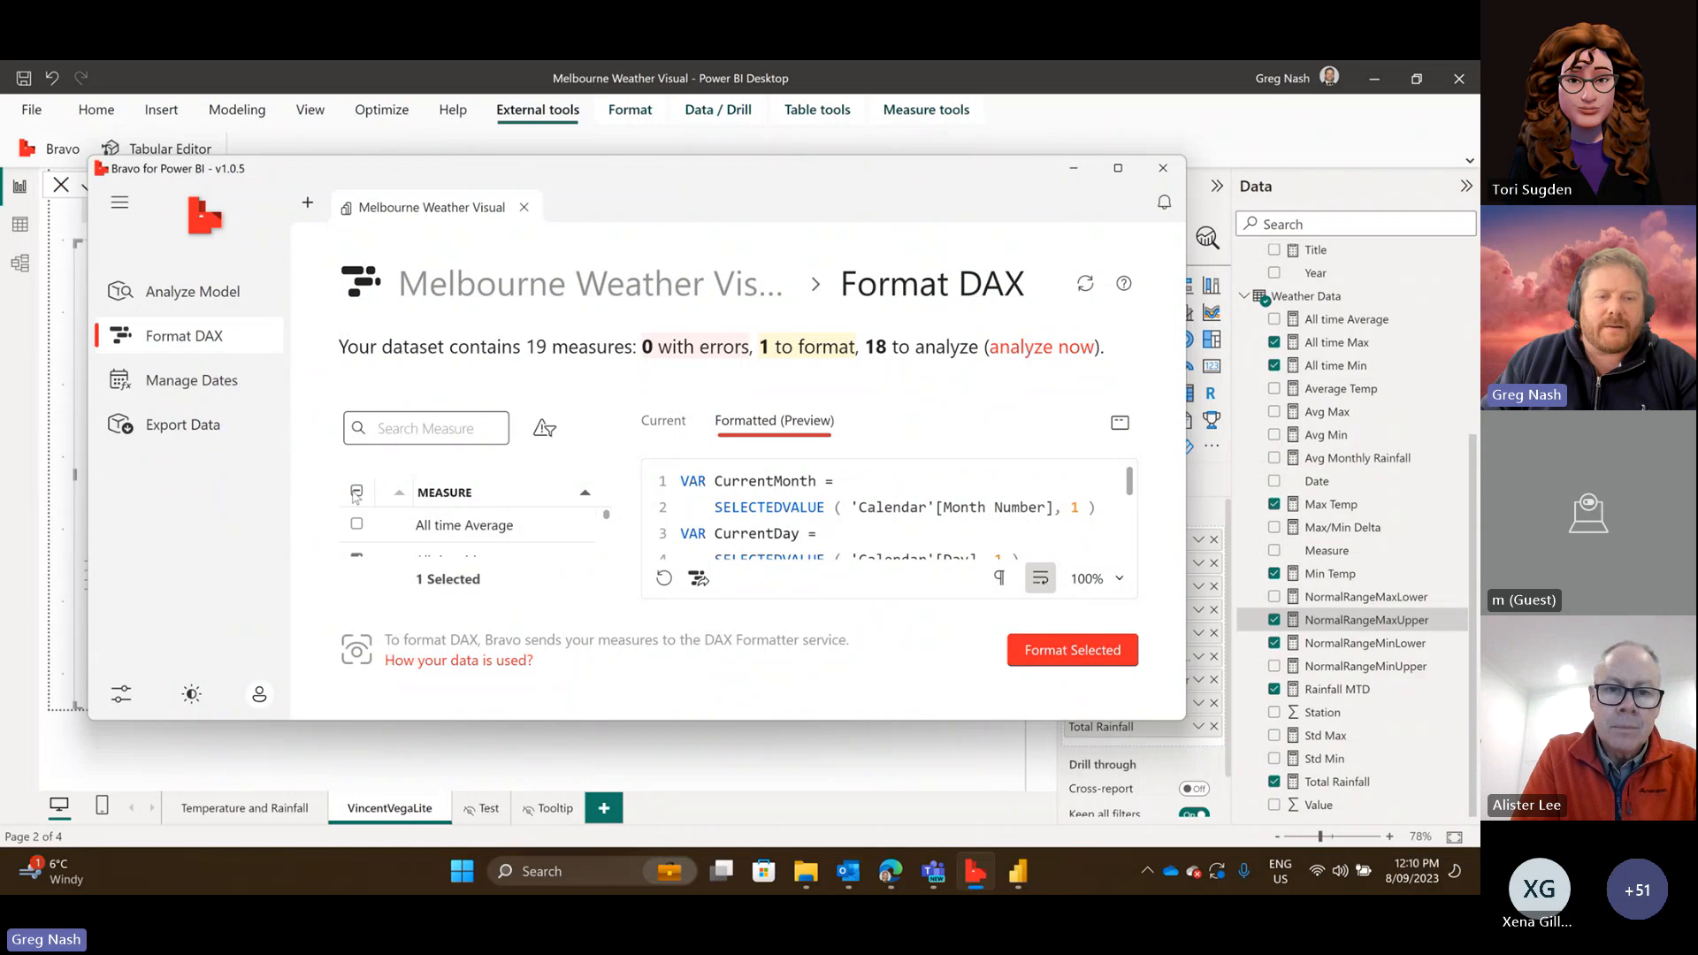
left_click(356, 492)
left_click(356, 492)
left_click(1121, 659)
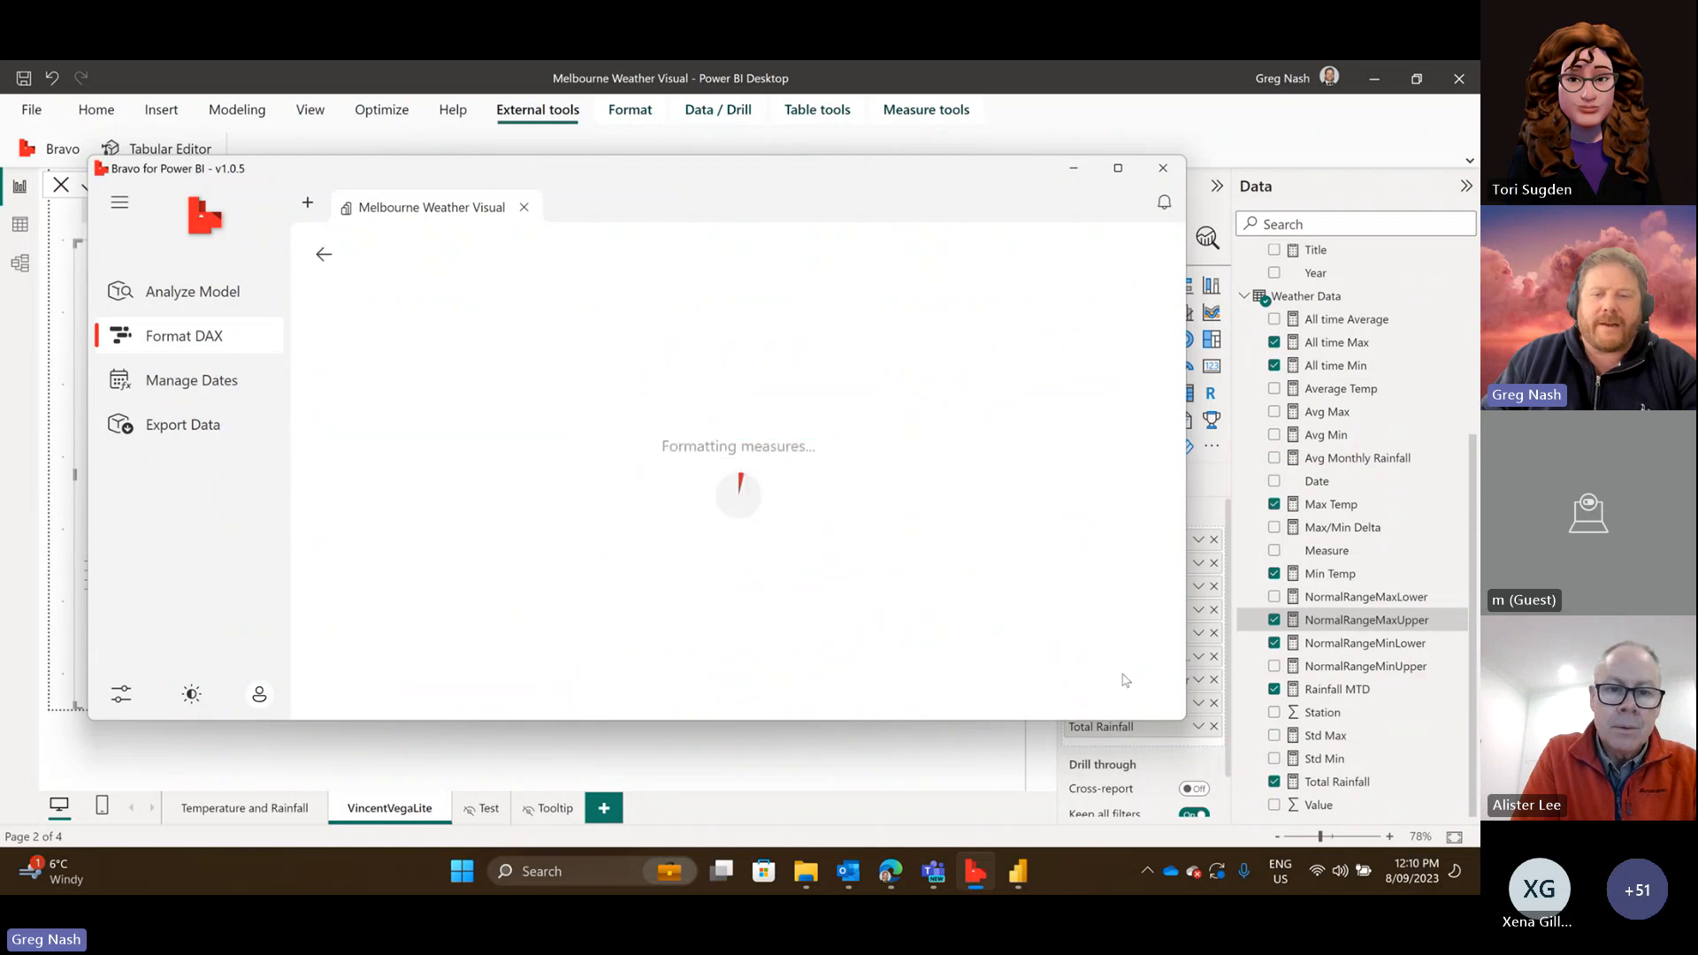
left_click(1089, 665)
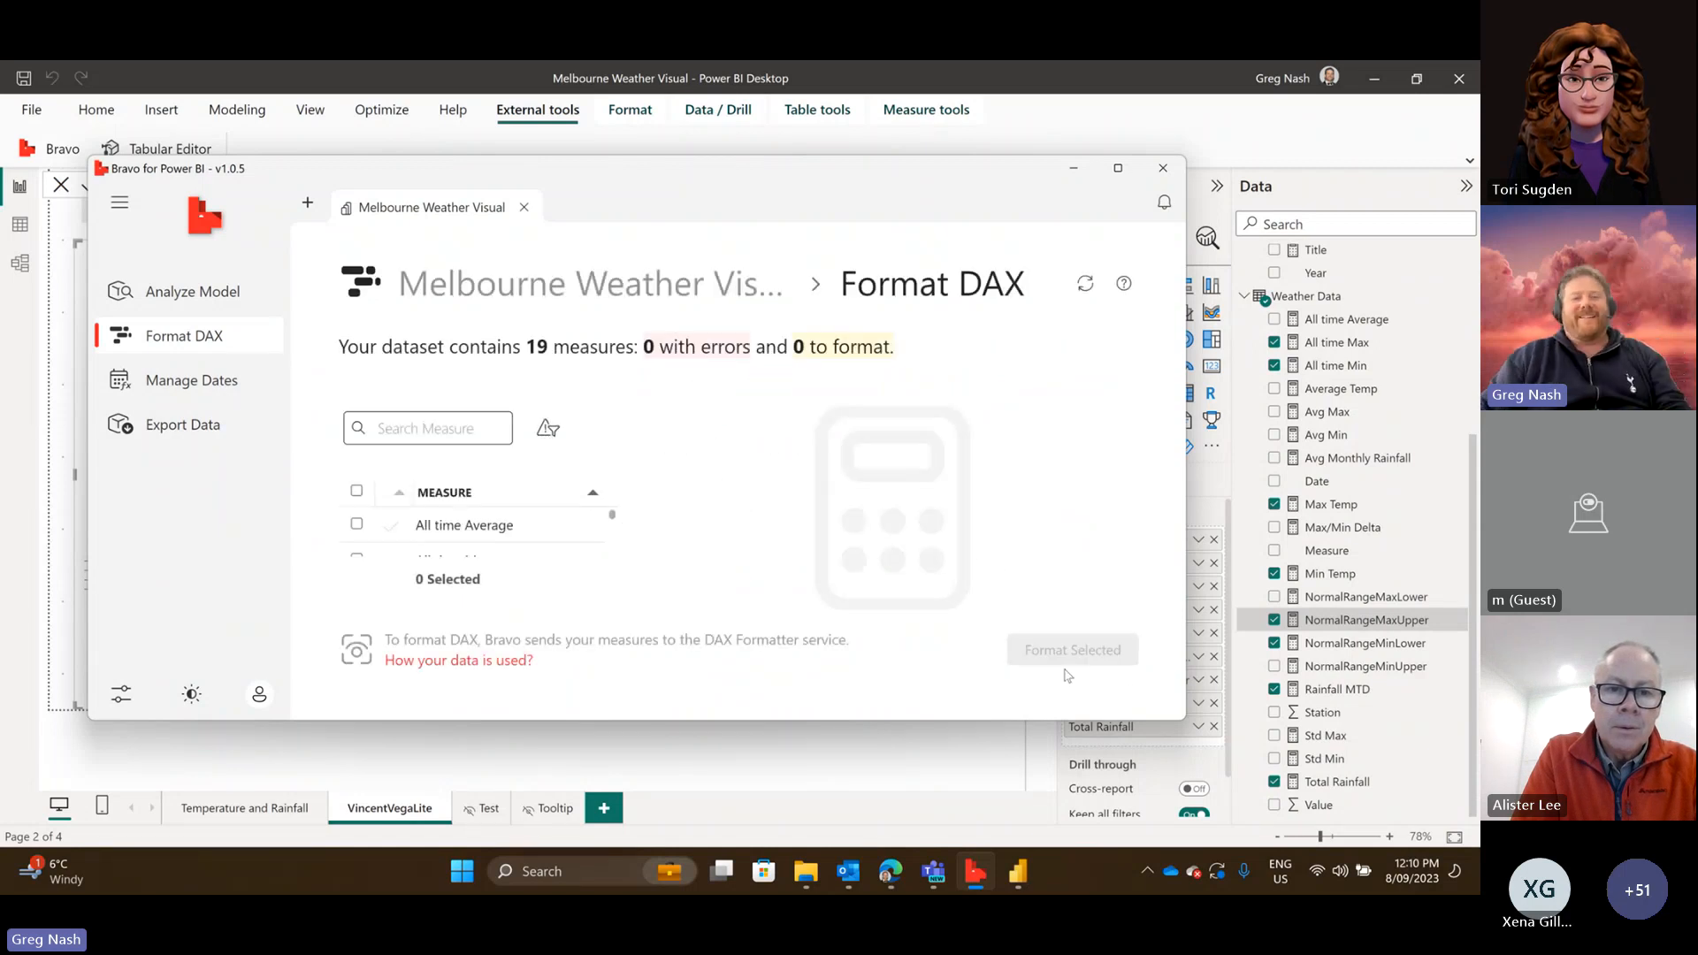
left_click(1074, 170)
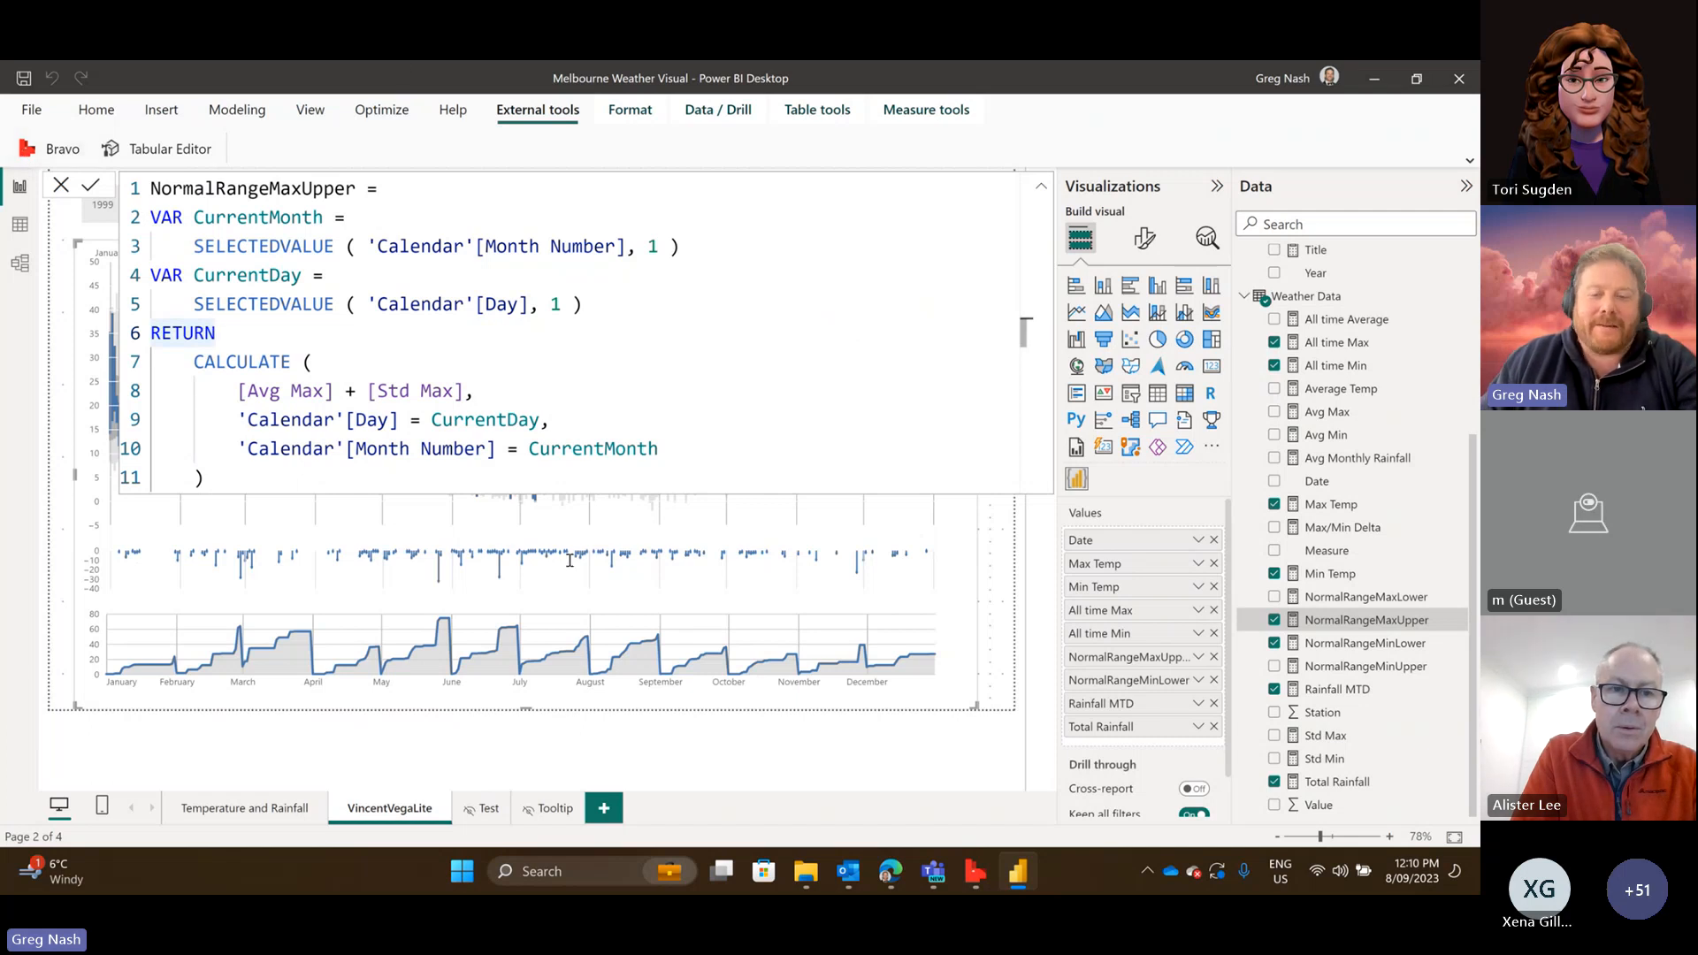
Bring Bravo for Power BI back into view and return to Power BI Desktop.
mouse_move(980, 877)
left_click(973, 778)
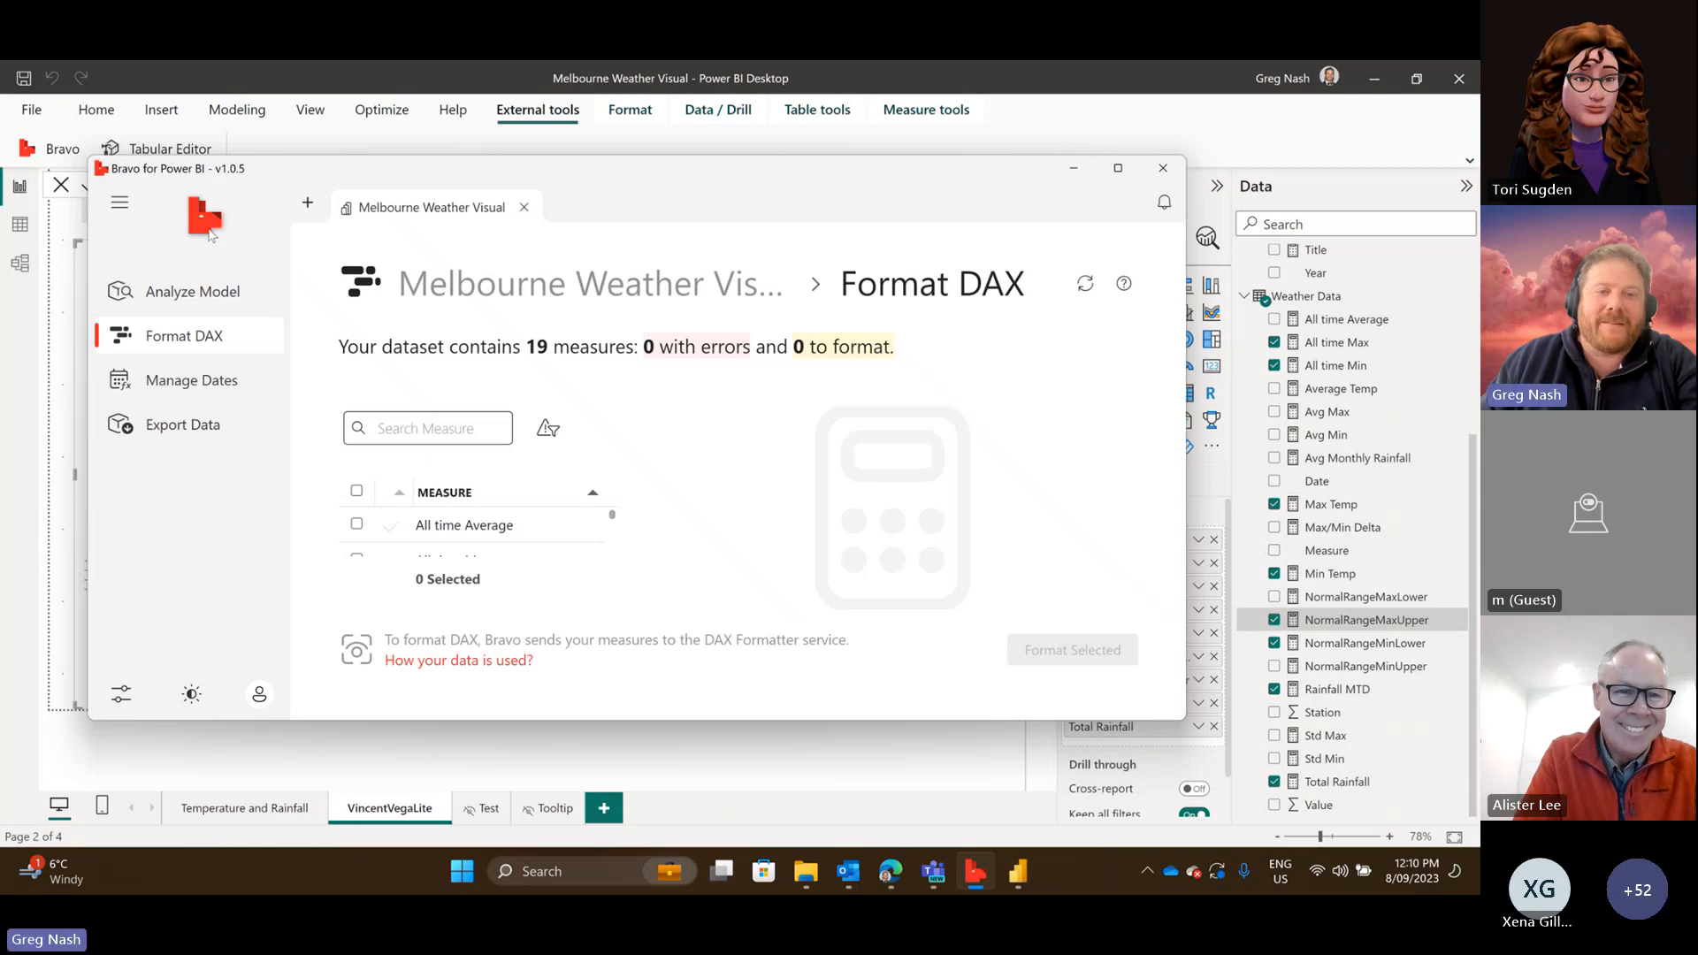
left_click(1073, 170)
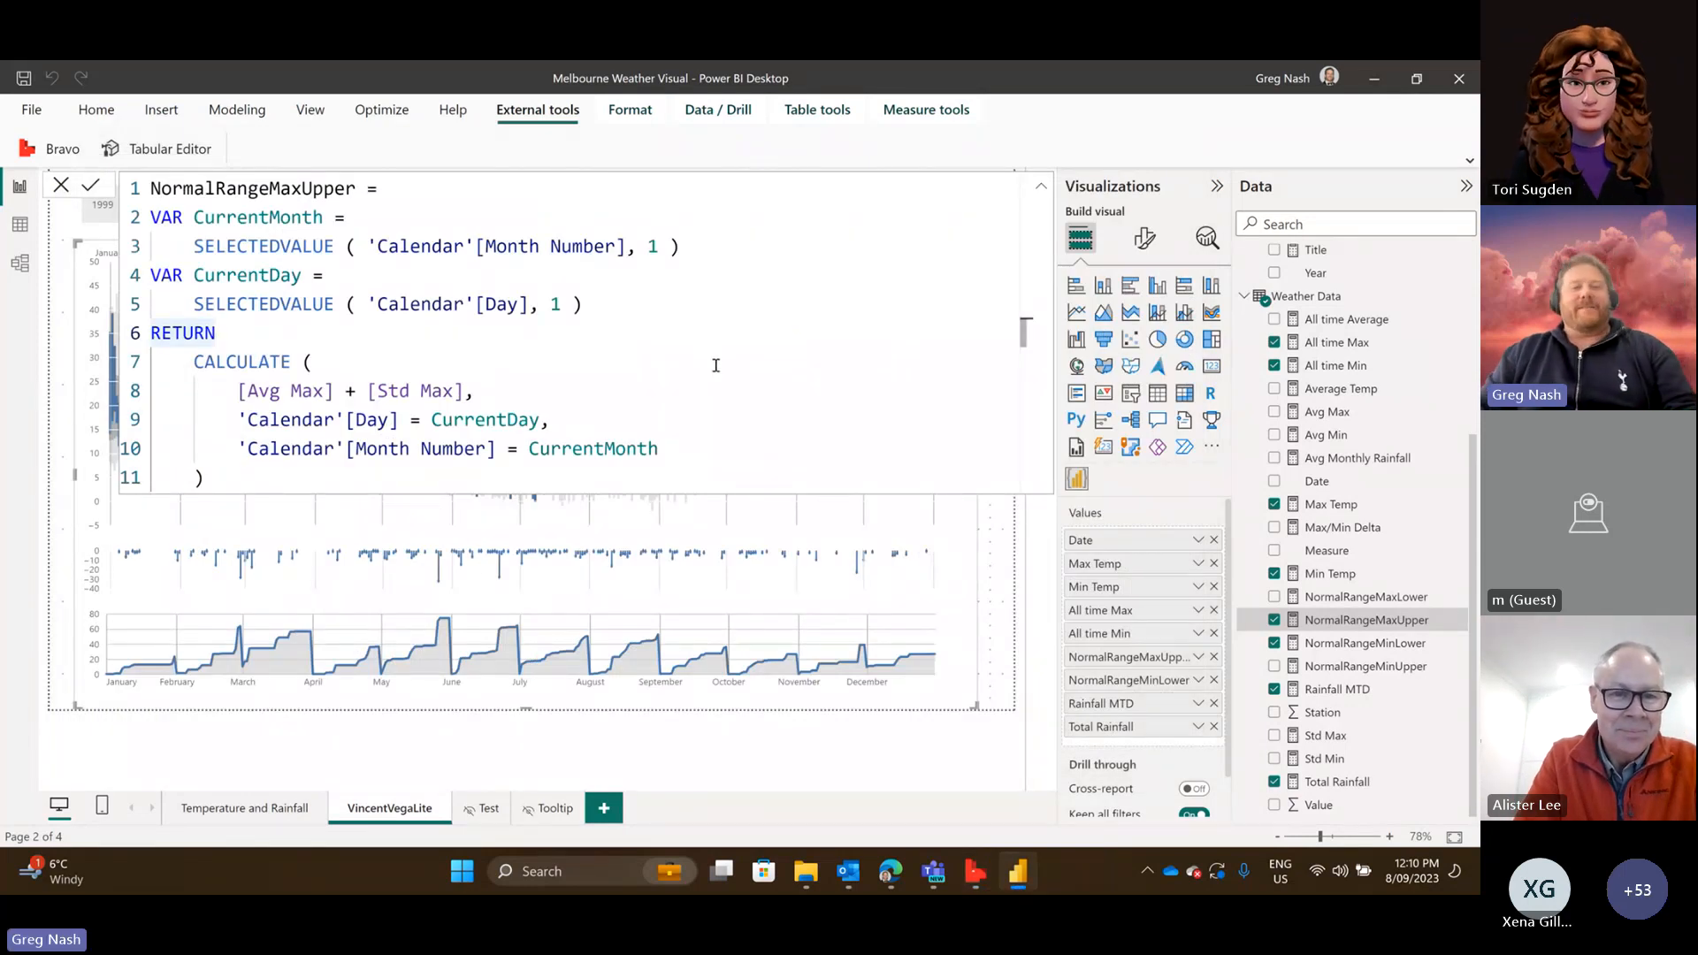
Highlight the entire formatted DAX formula of the NormalRangeMaxUpper measure.
left_click(634, 387)
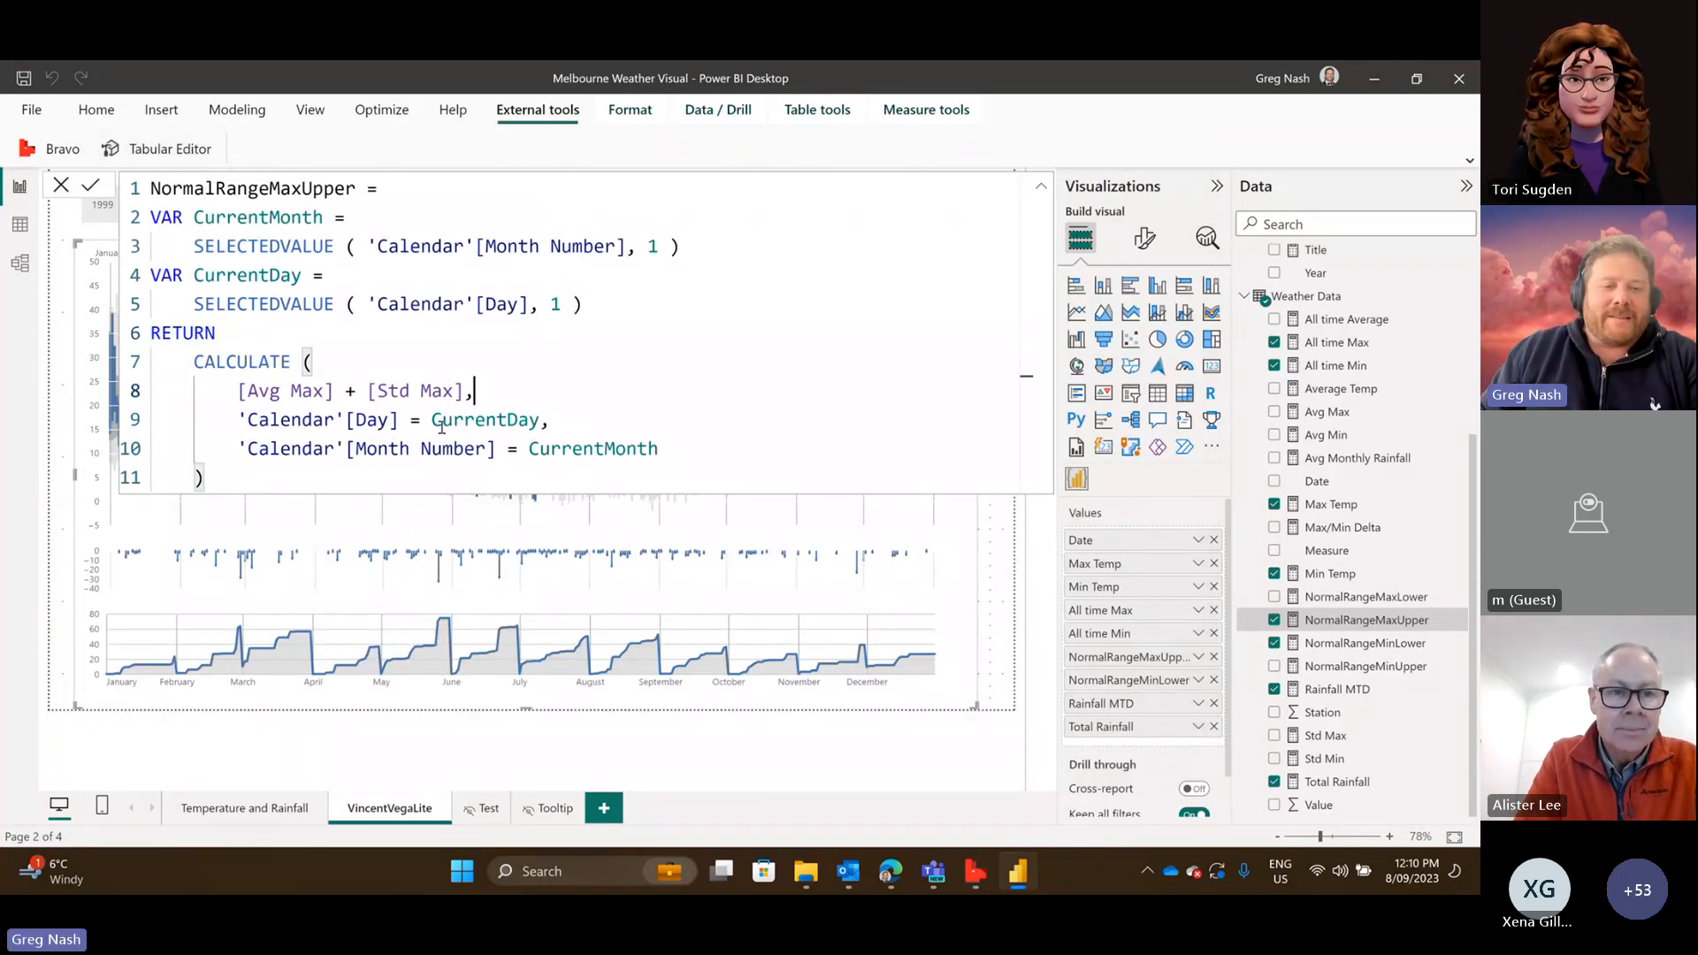
key("ctrl+a")
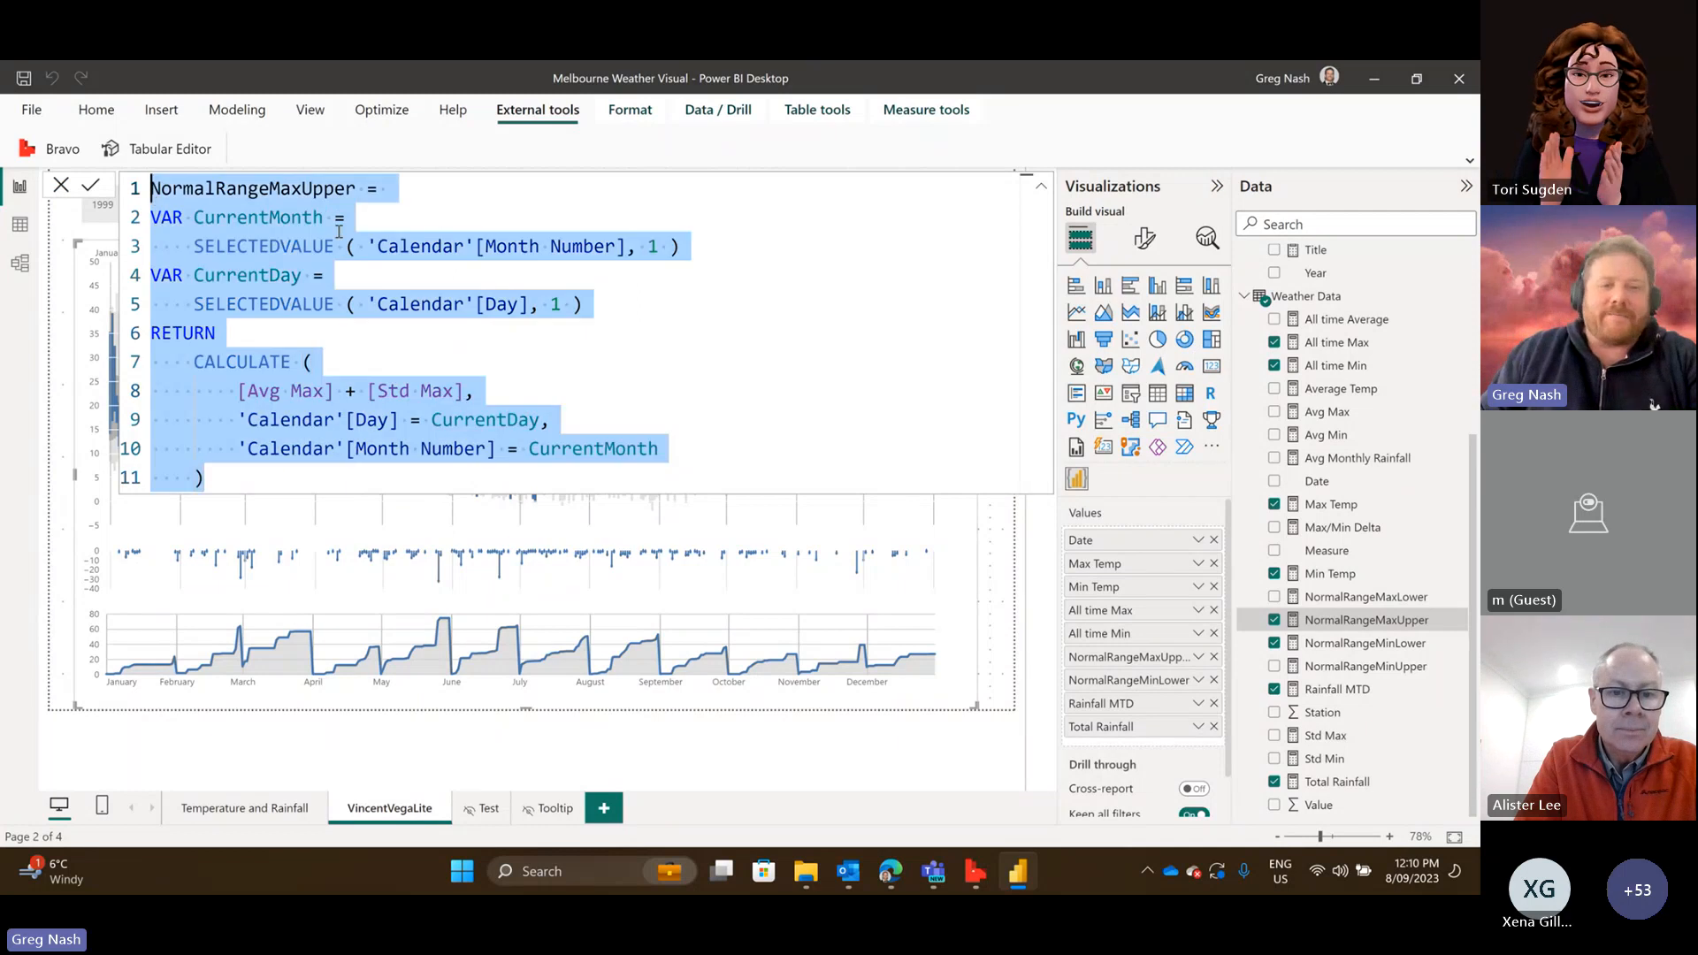
Examine the NormalRangeMaxUpper formula by highlighting its CurrentMonth and CurrentDay variables and checking the [Avg Max] + [Std Max] calculation.
left_click(478, 247)
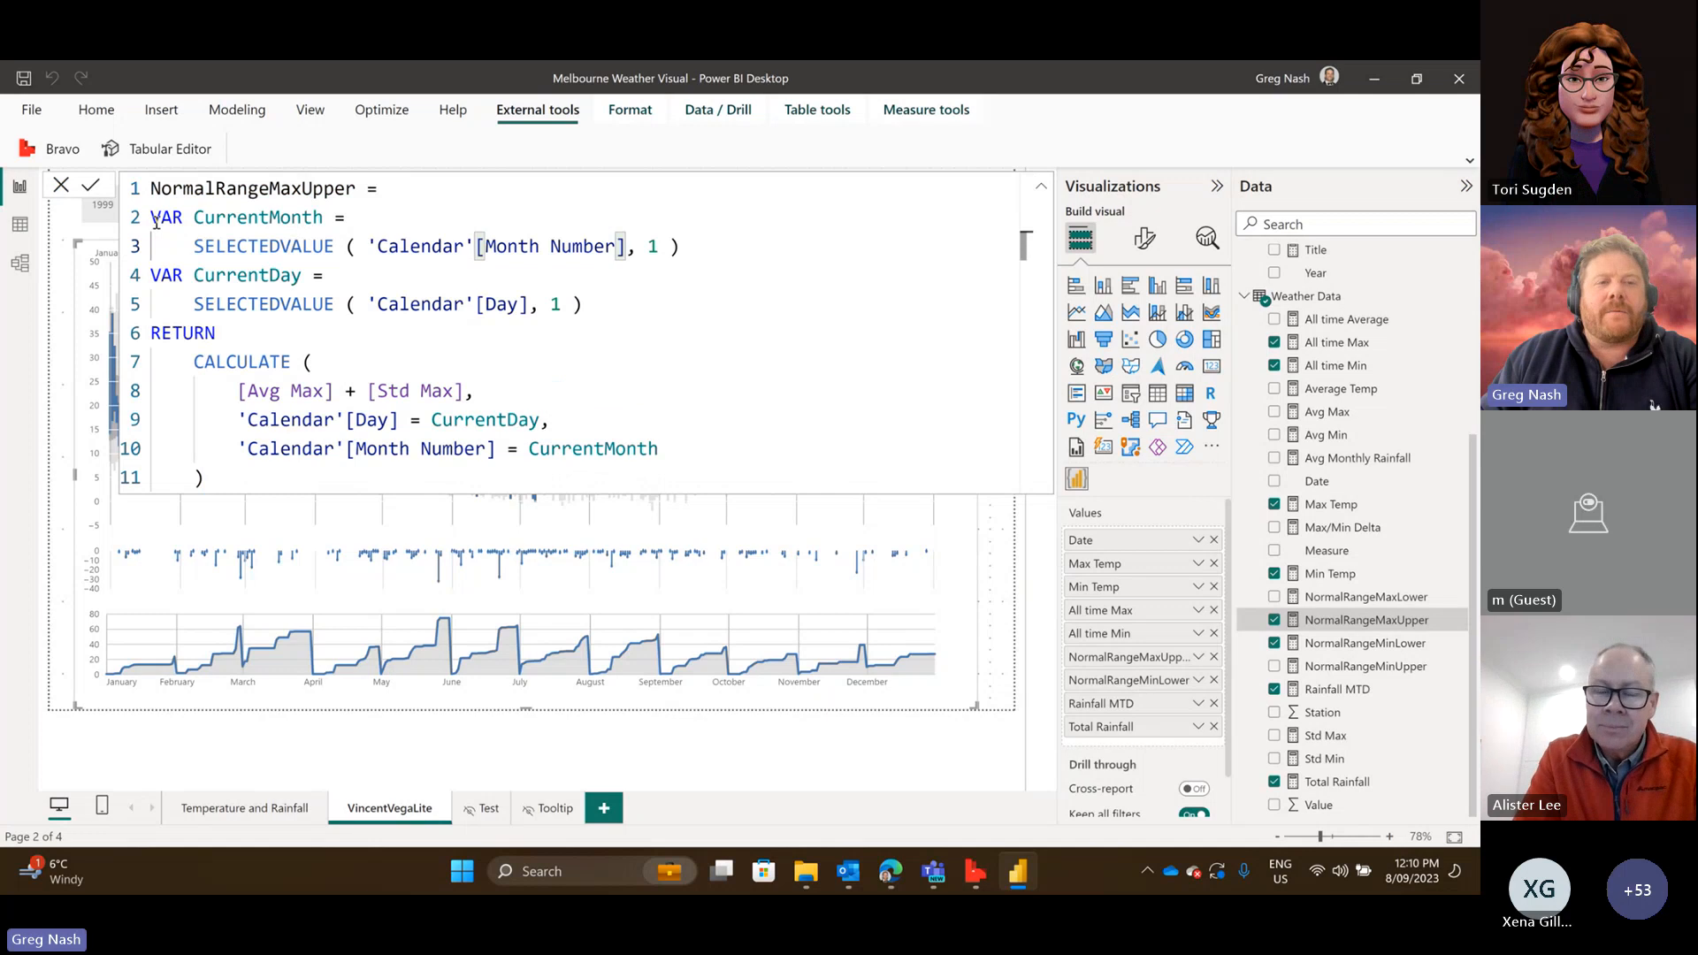
left_click_drag(152, 217, 733, 251)
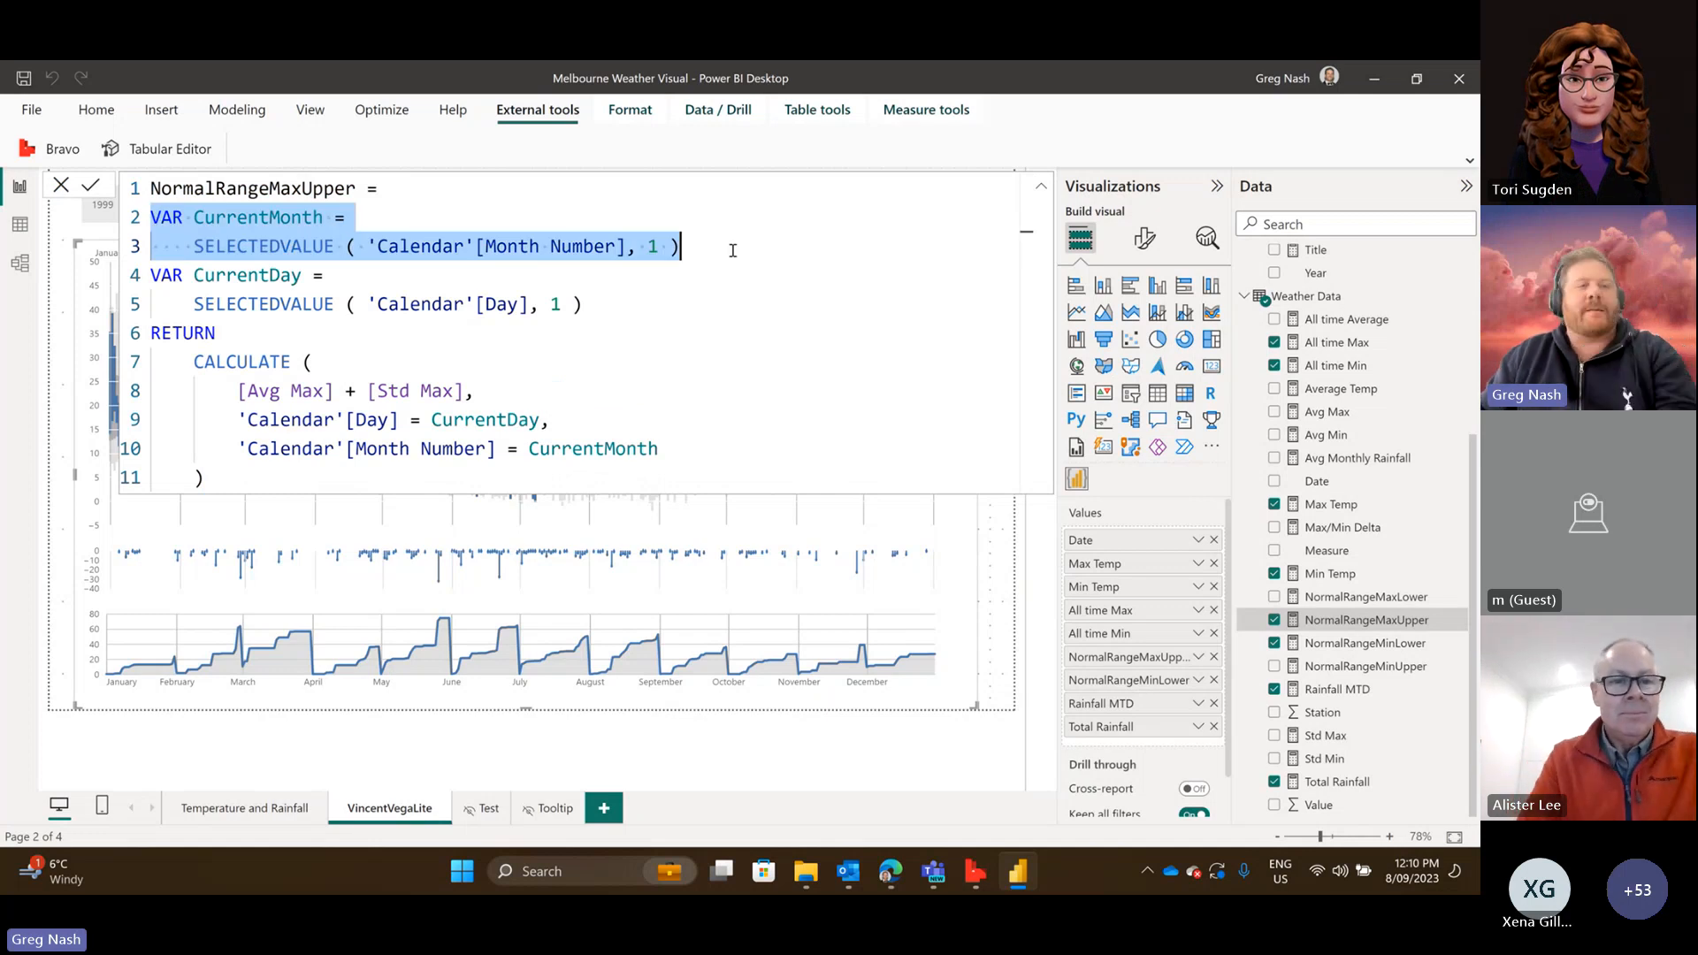
left_click_drag(584, 304, 152, 275)
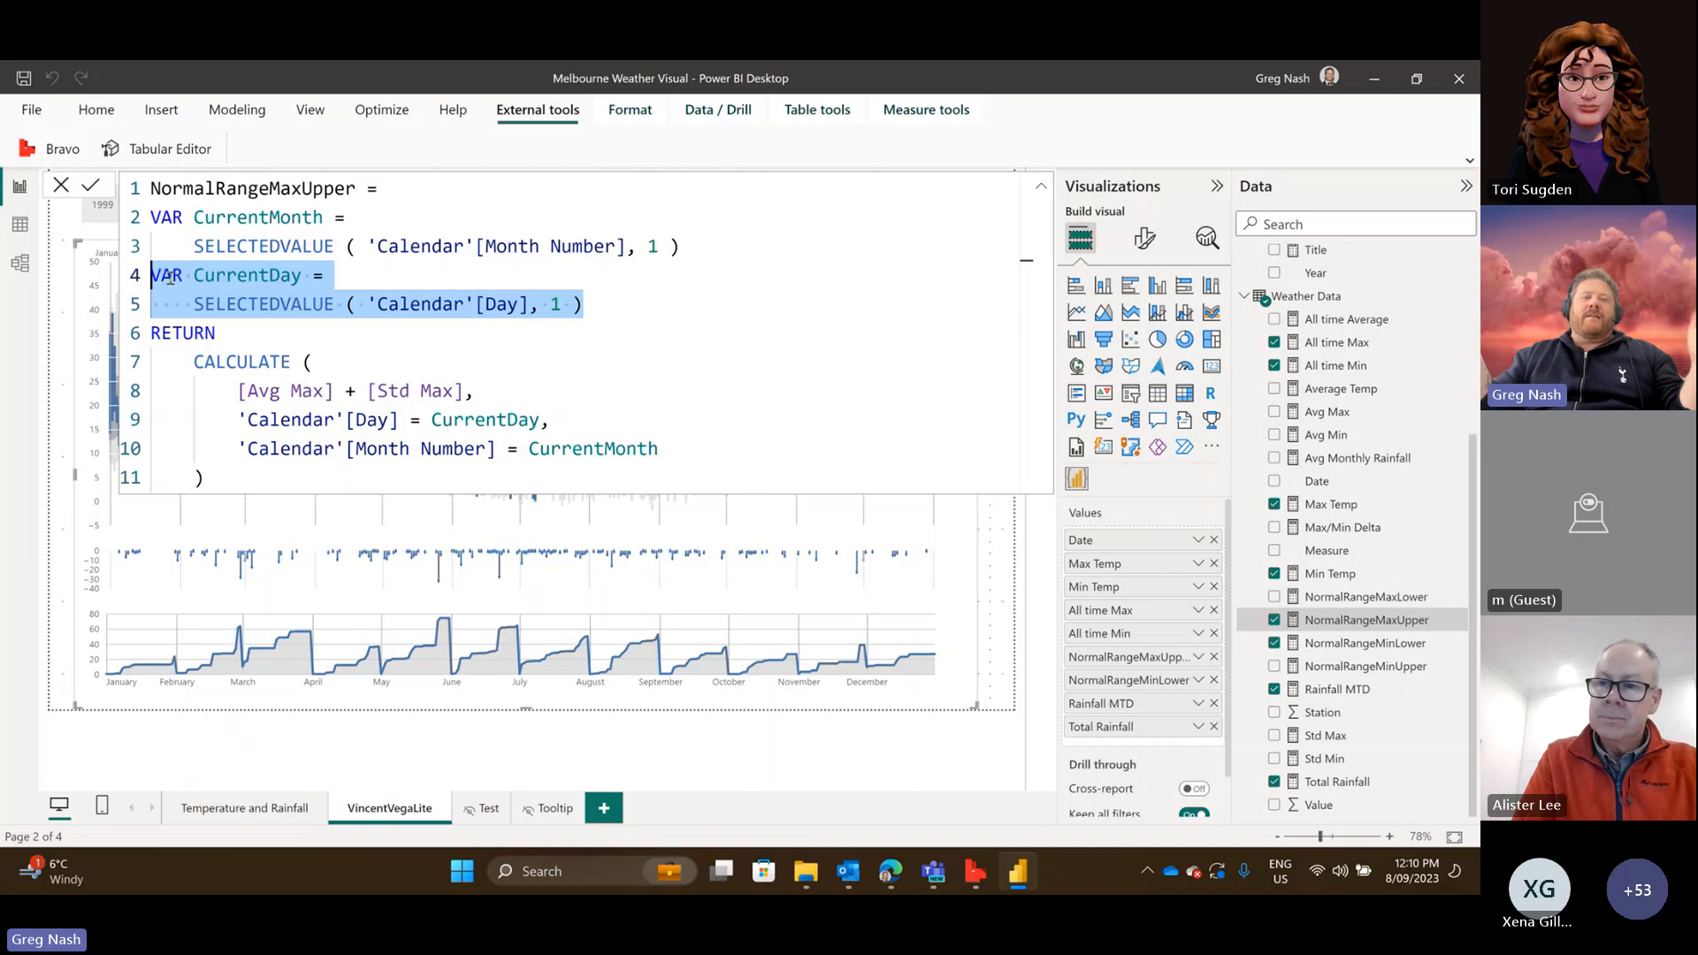
left_click(293, 391)
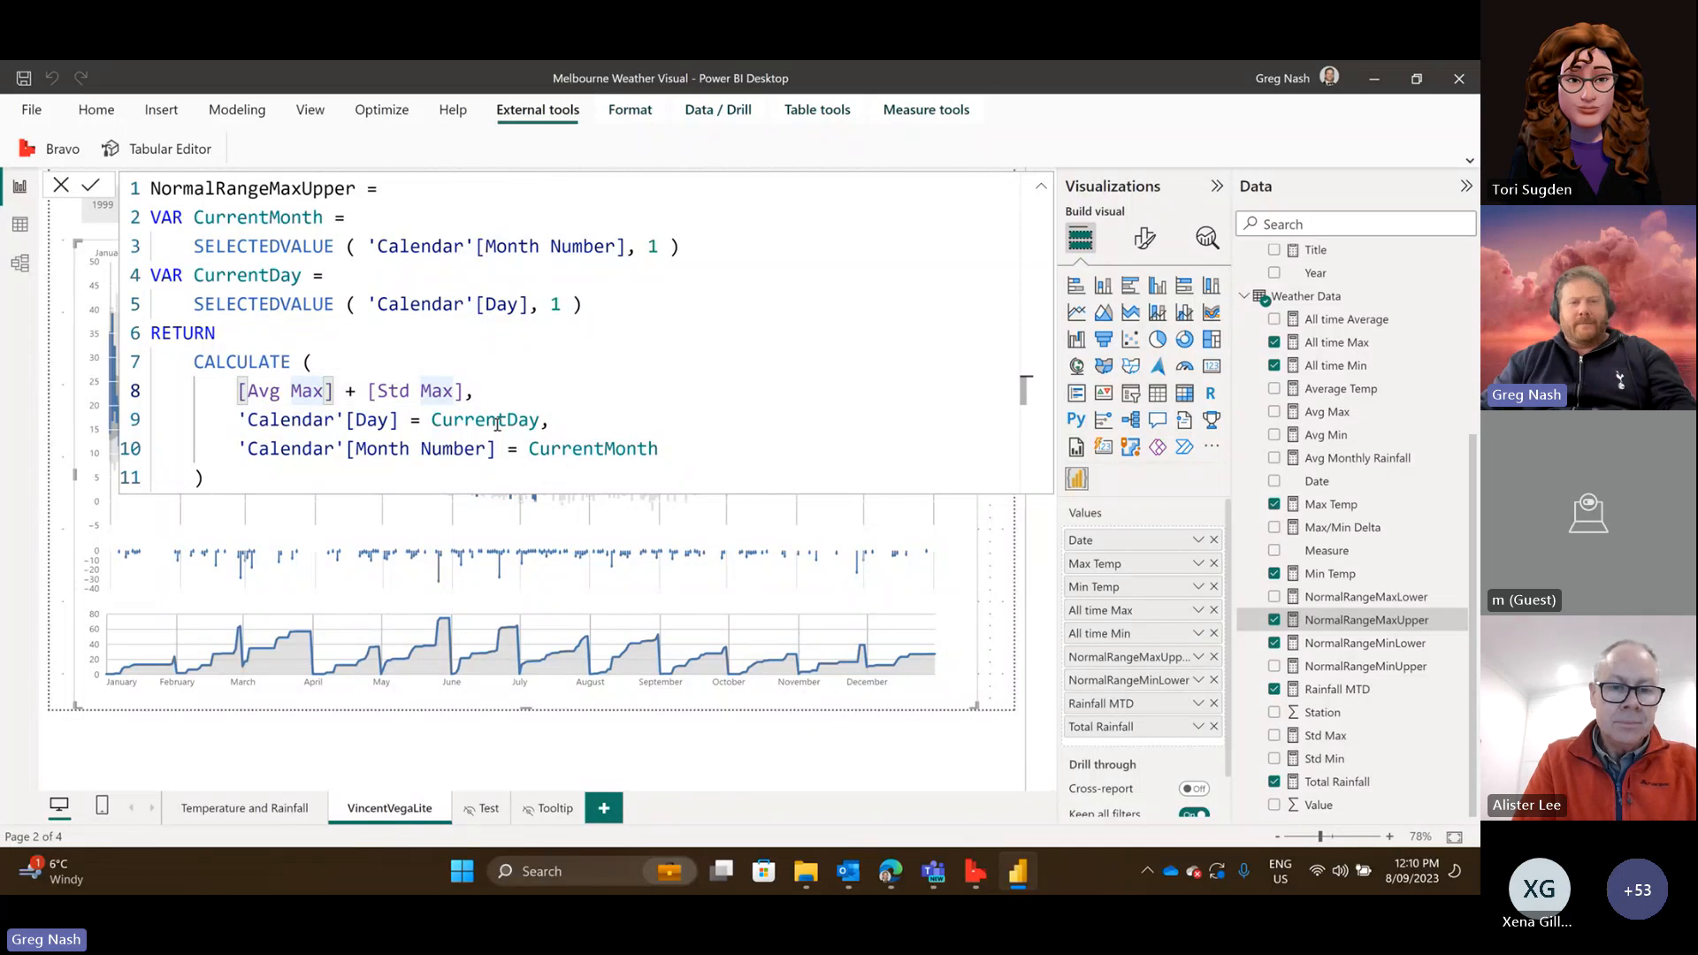
left_click(757, 459)
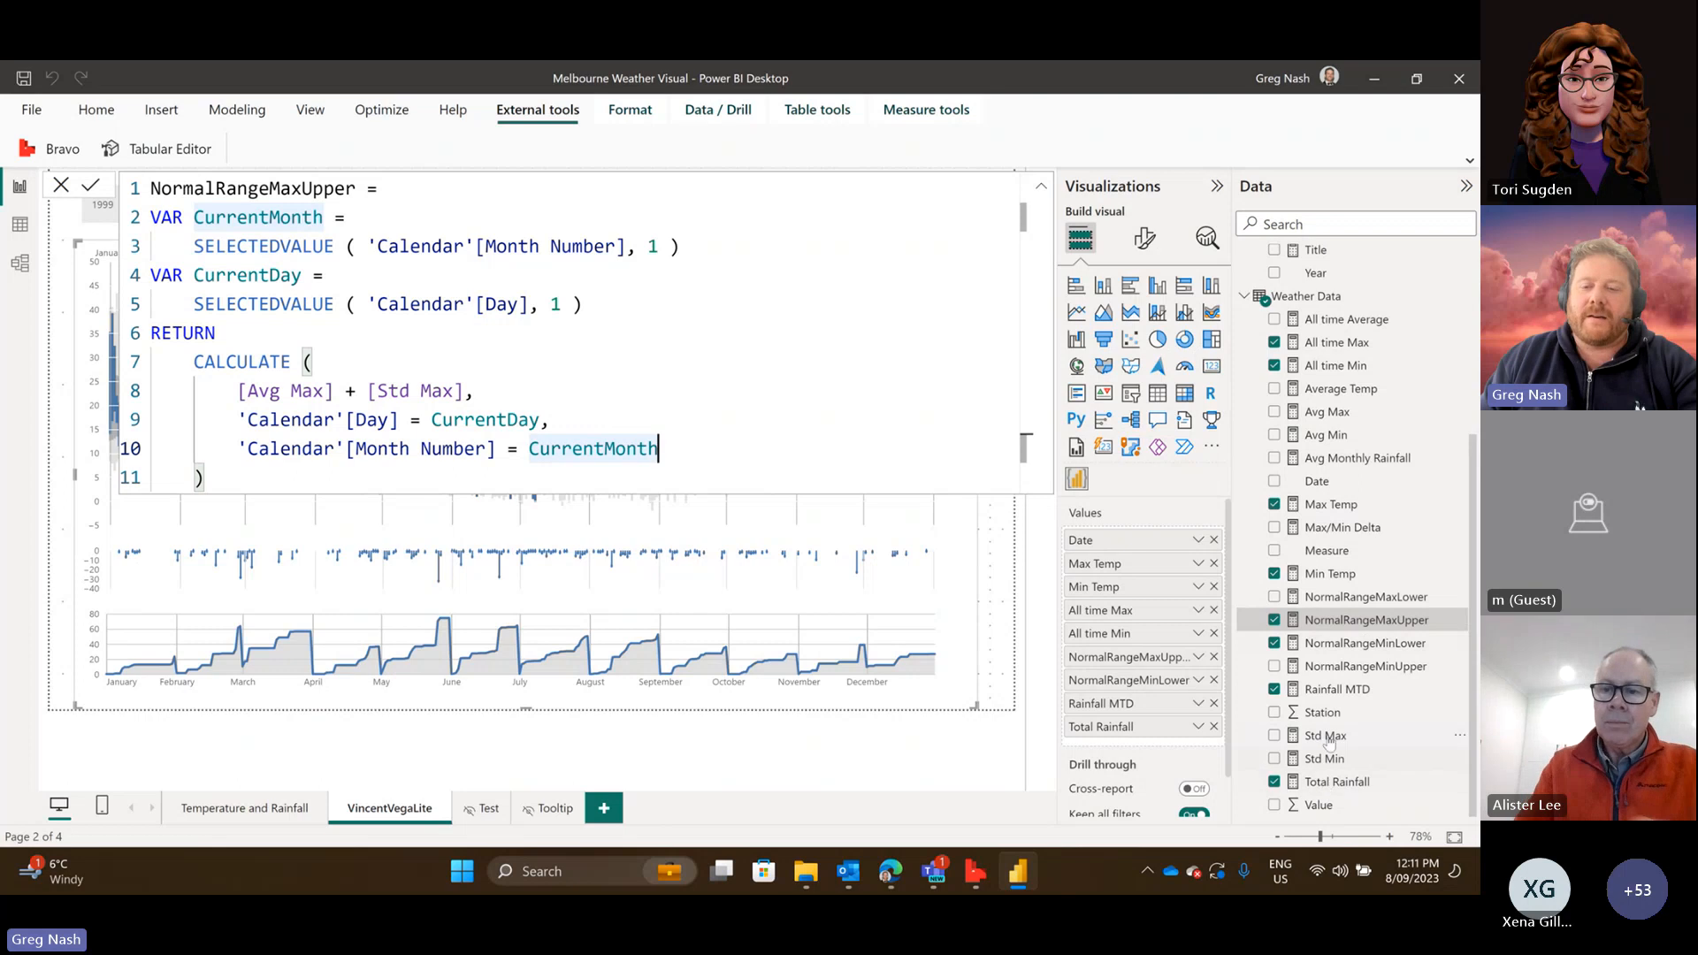
Open the Avg Max measure's formula and highlight its CurrentDate variable and its DATESINPERIOD filter.
left_click(1344, 412)
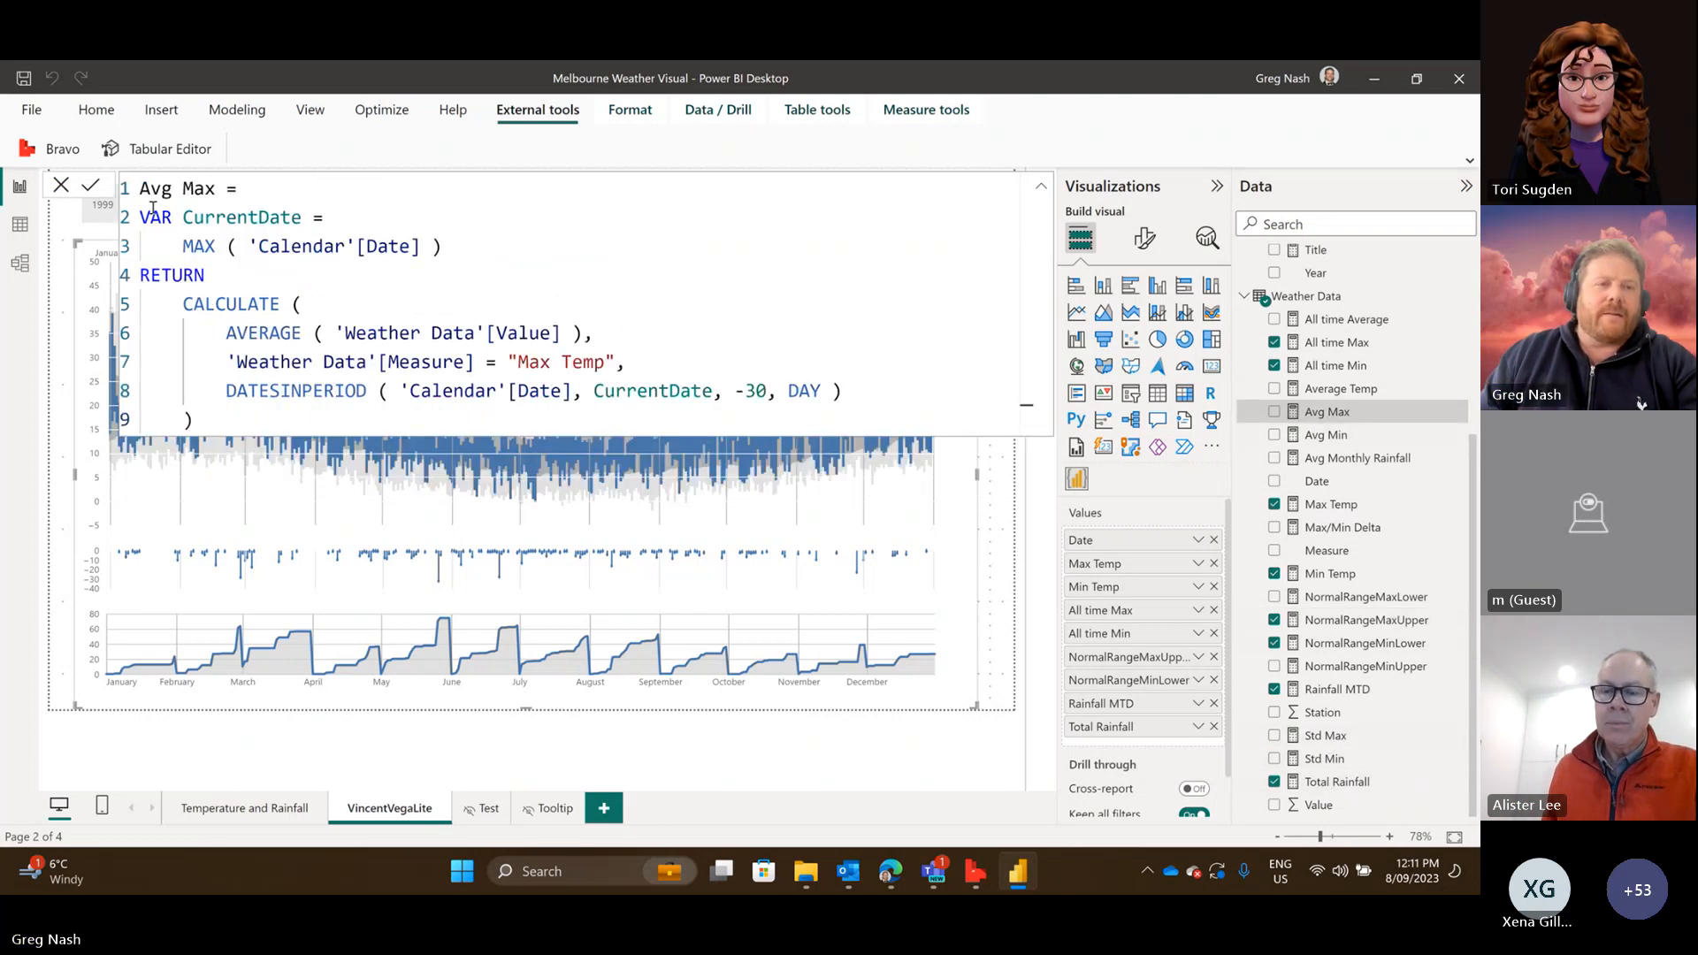
left_click_drag(143, 217, 442, 247)
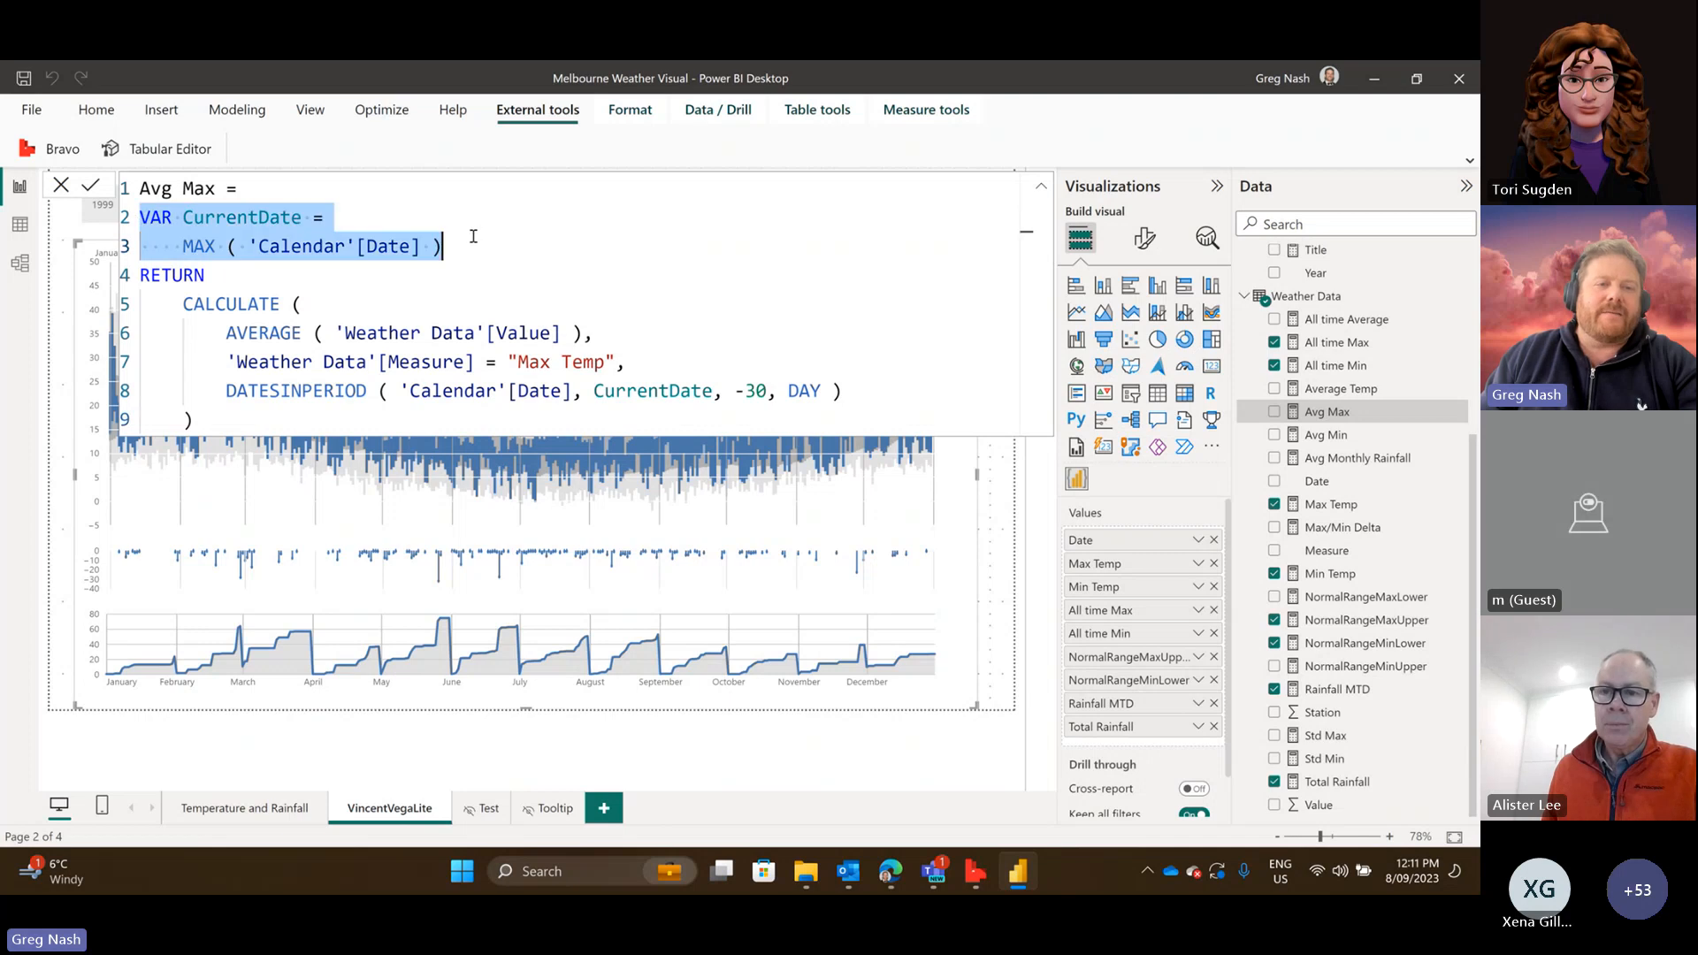
left_click_drag(876, 389, 304, 397)
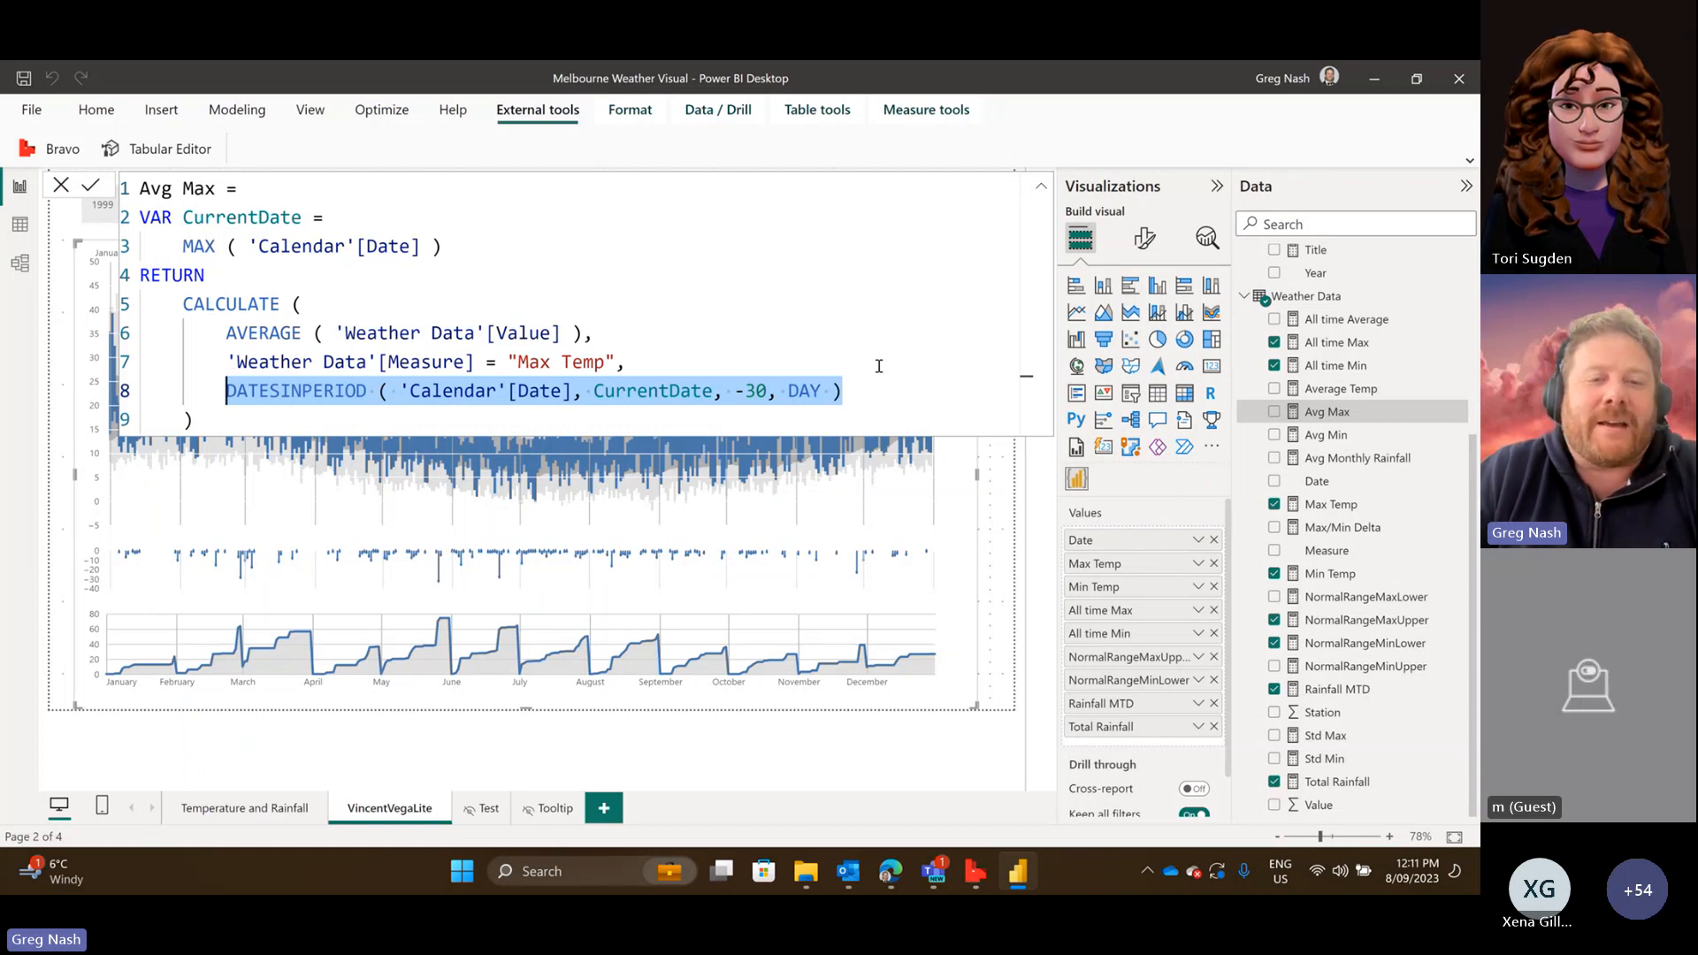
left_click(919, 401)
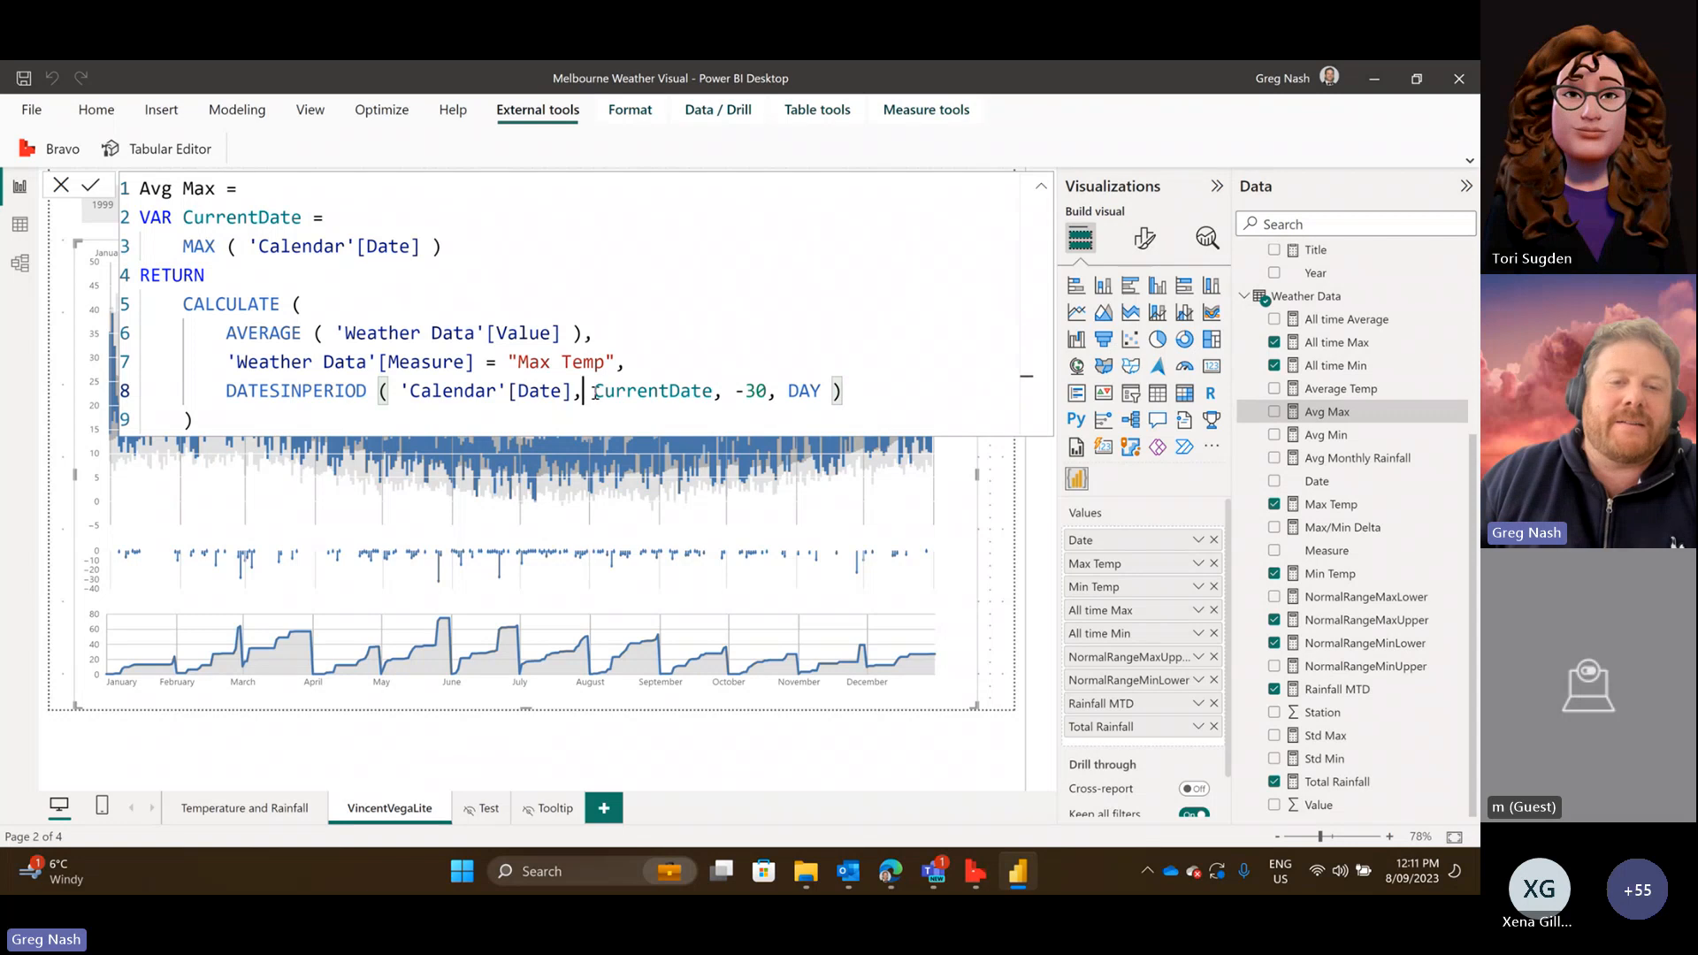
left_click_drag(592, 393, 835, 393)
left_click(882, 390)
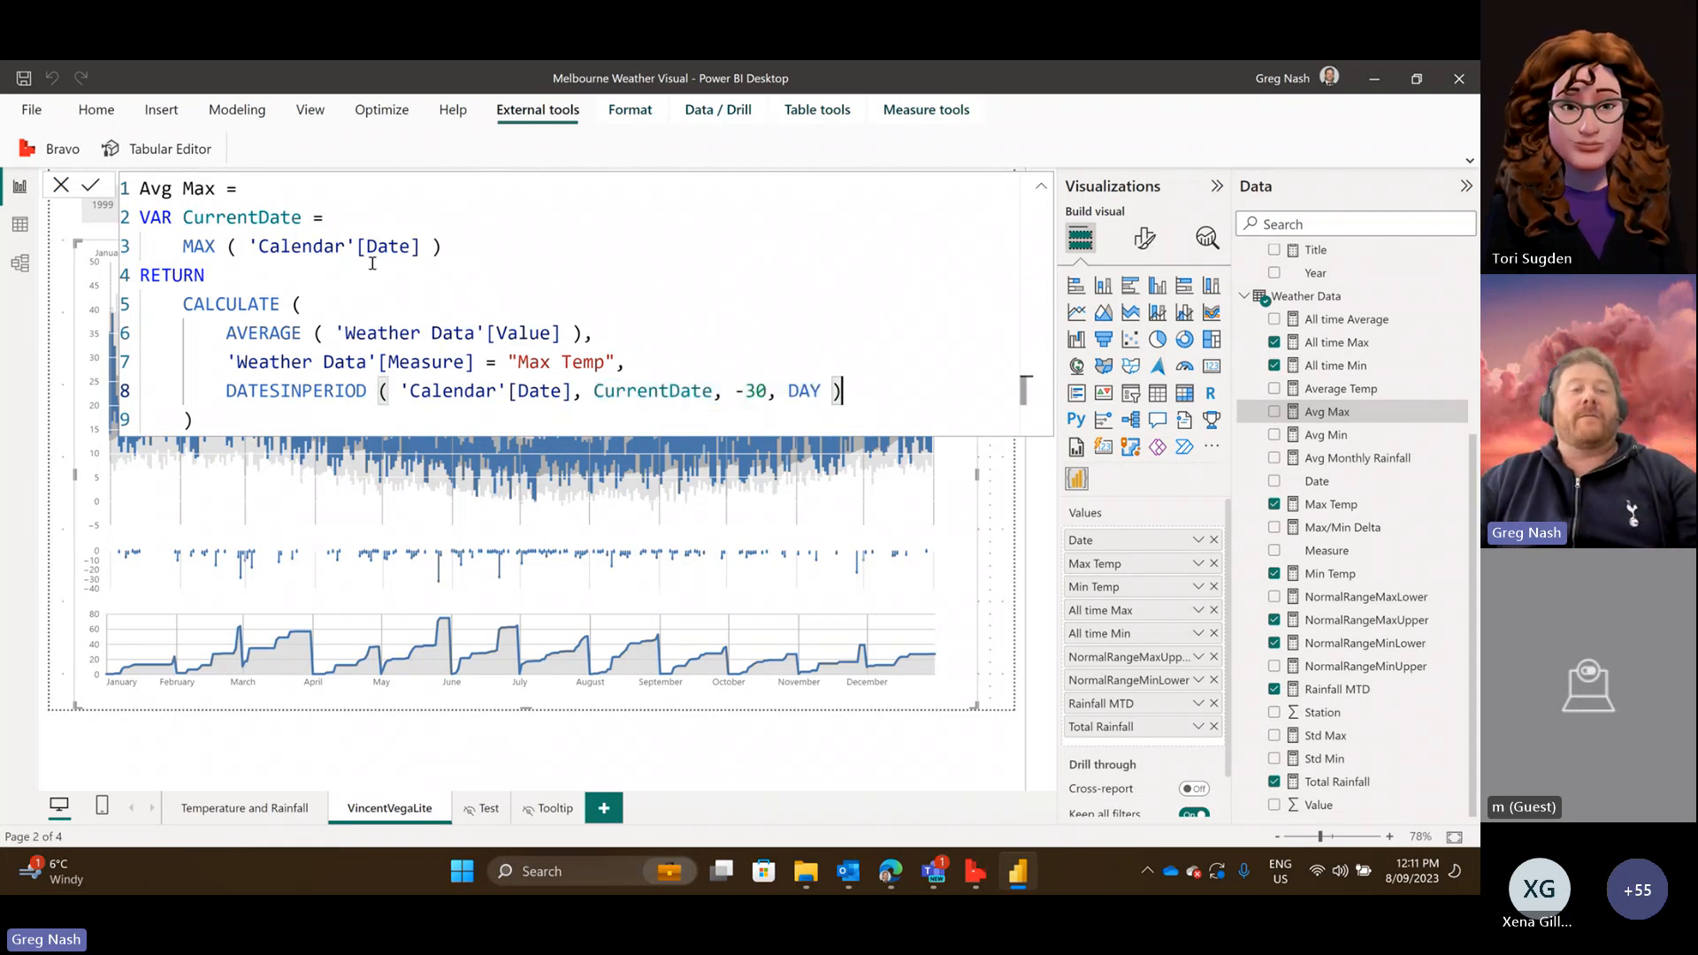
Highlight the AVERAGE expression in the Avg Max formula, followed by the filter arguments beneath it inside CALCULATE.
left_click(227, 333)
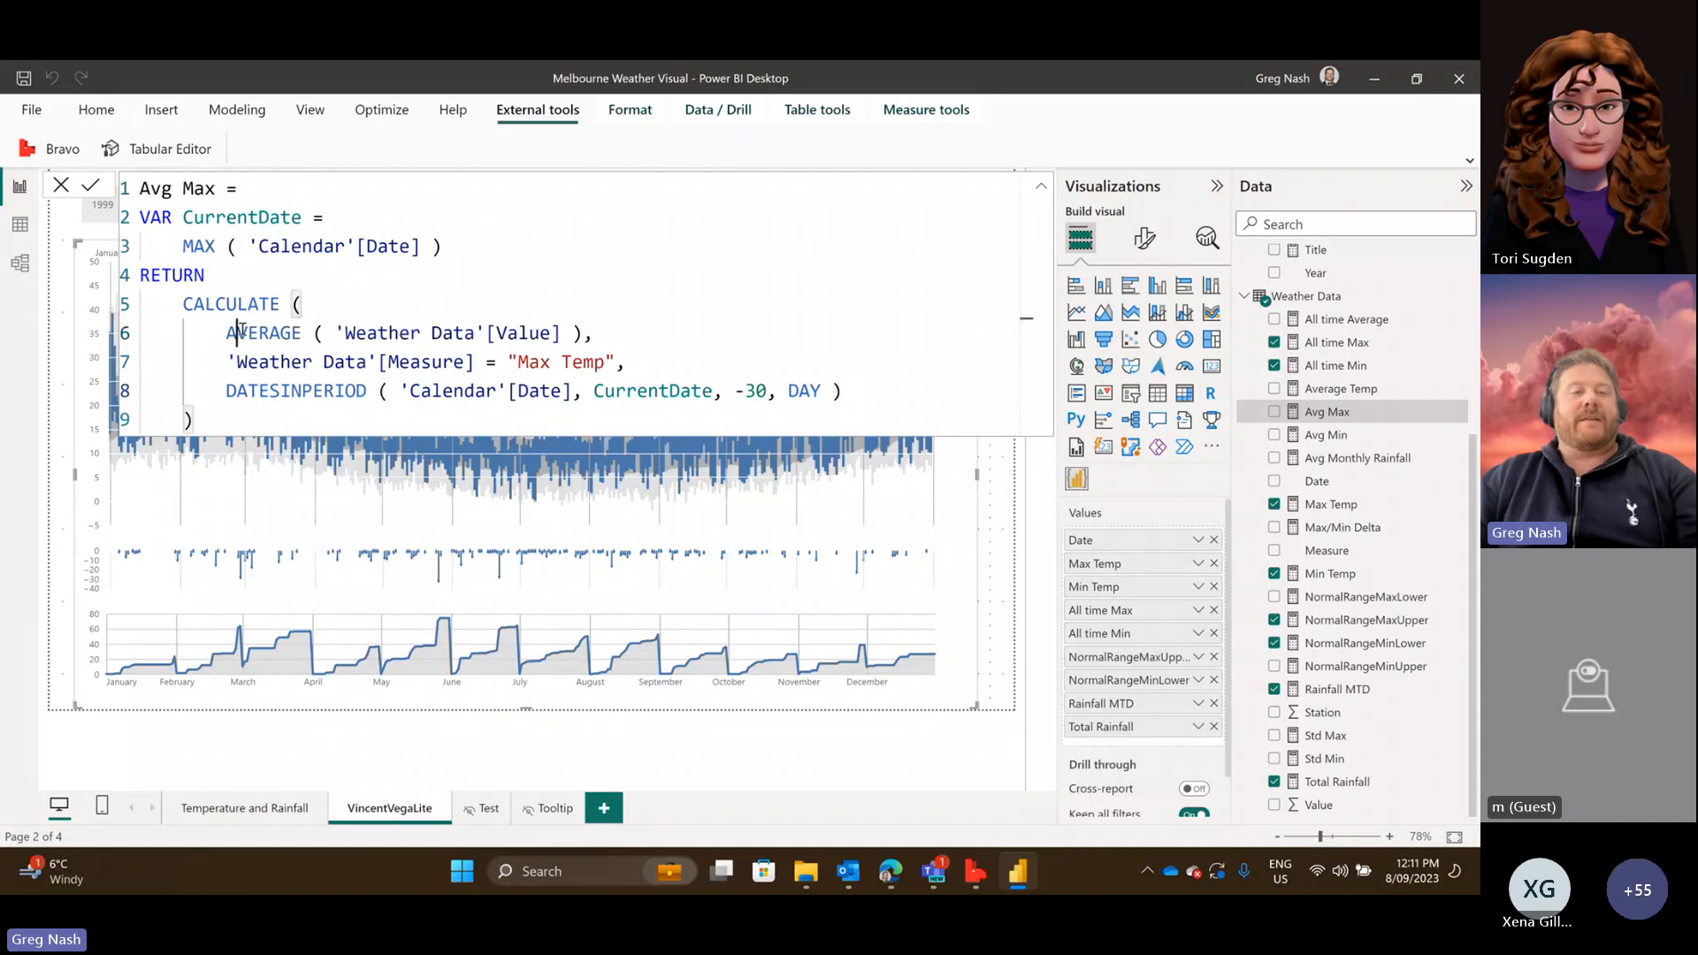
left_click_drag(228, 333, 591, 328)
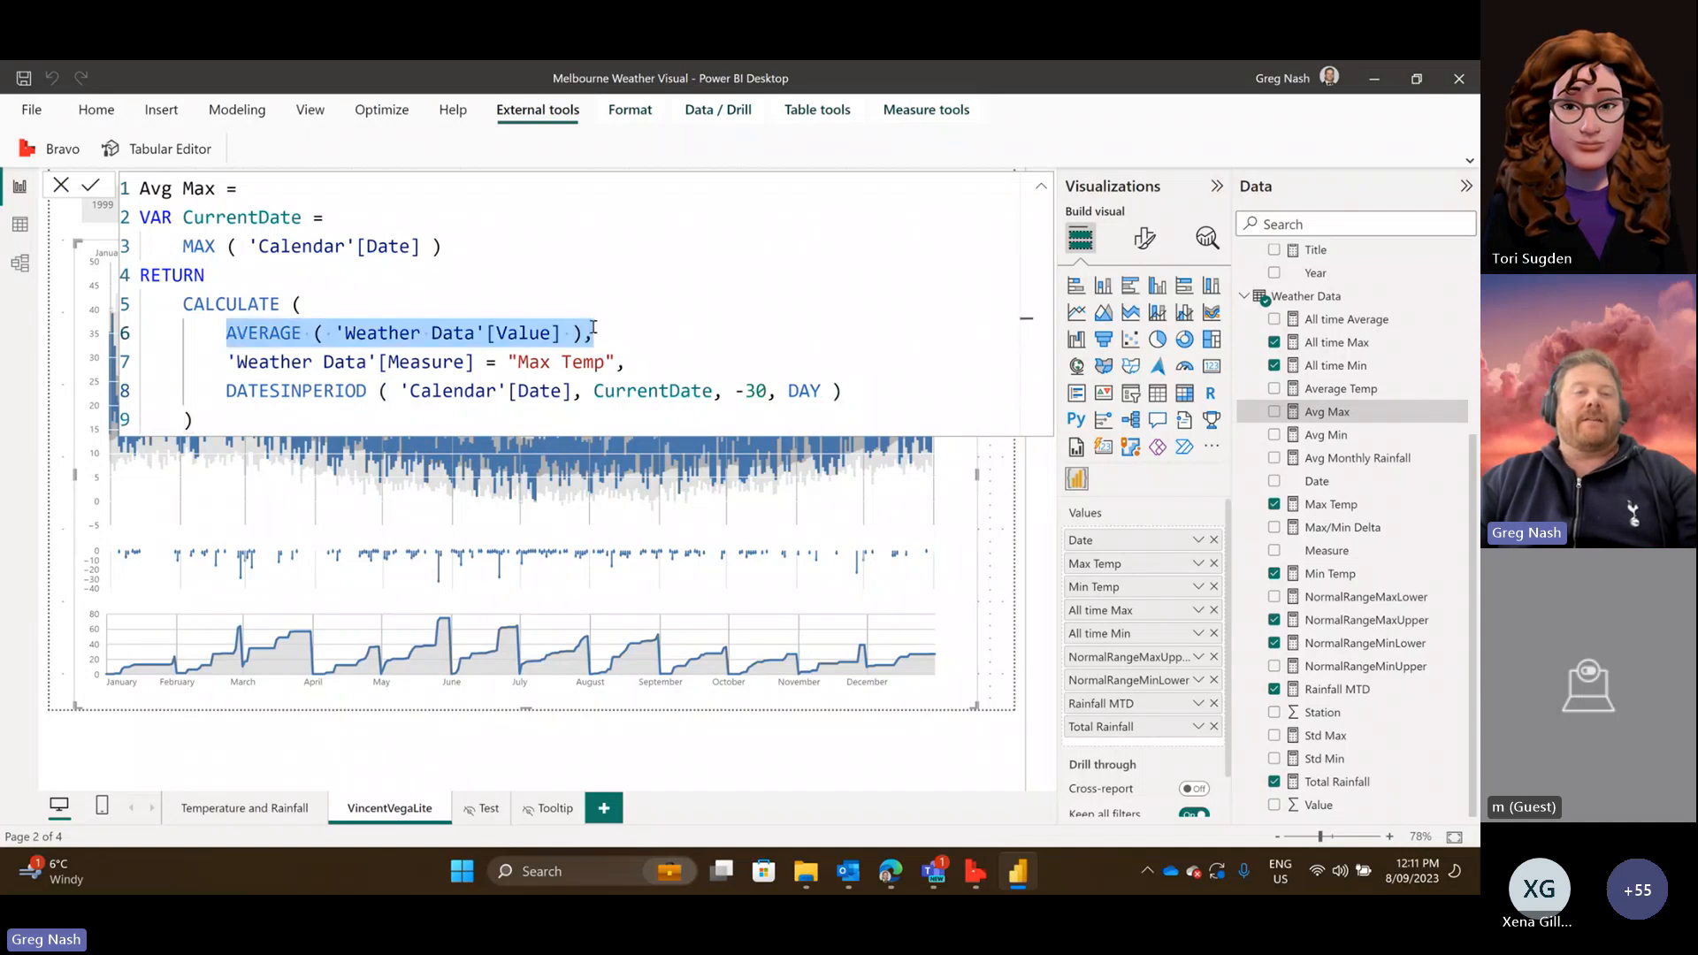
left_click(624, 361)
type(",")
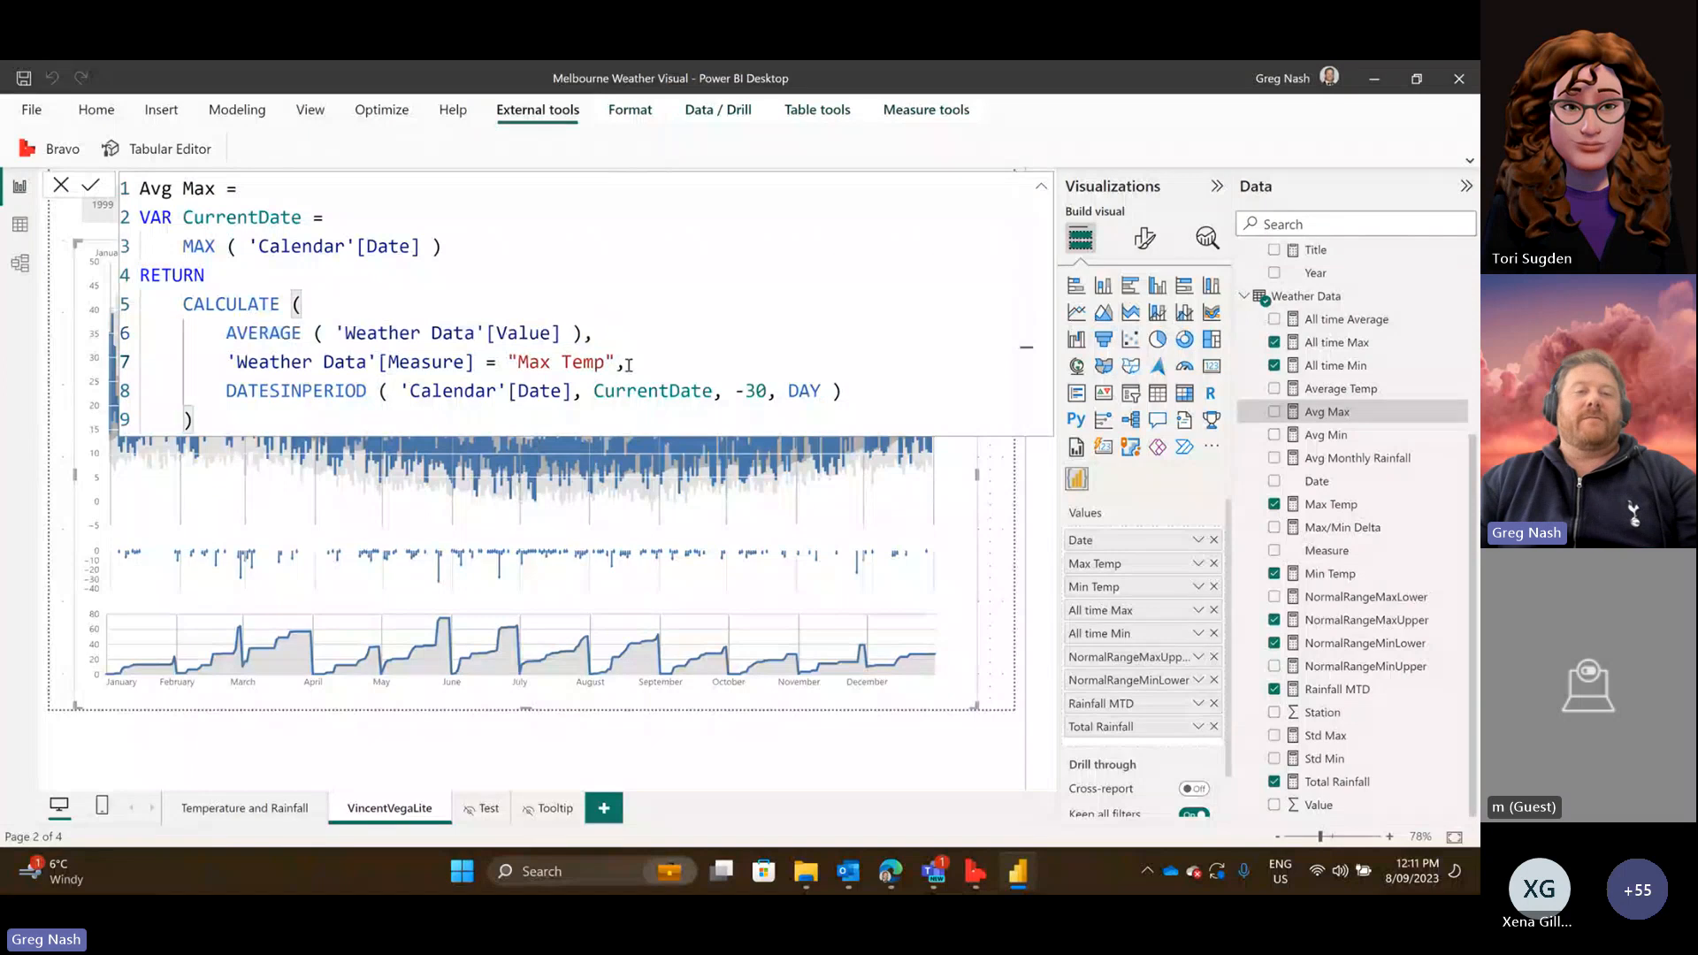
left_click_drag(629, 361, 802, 391)
left_click(232, 390)
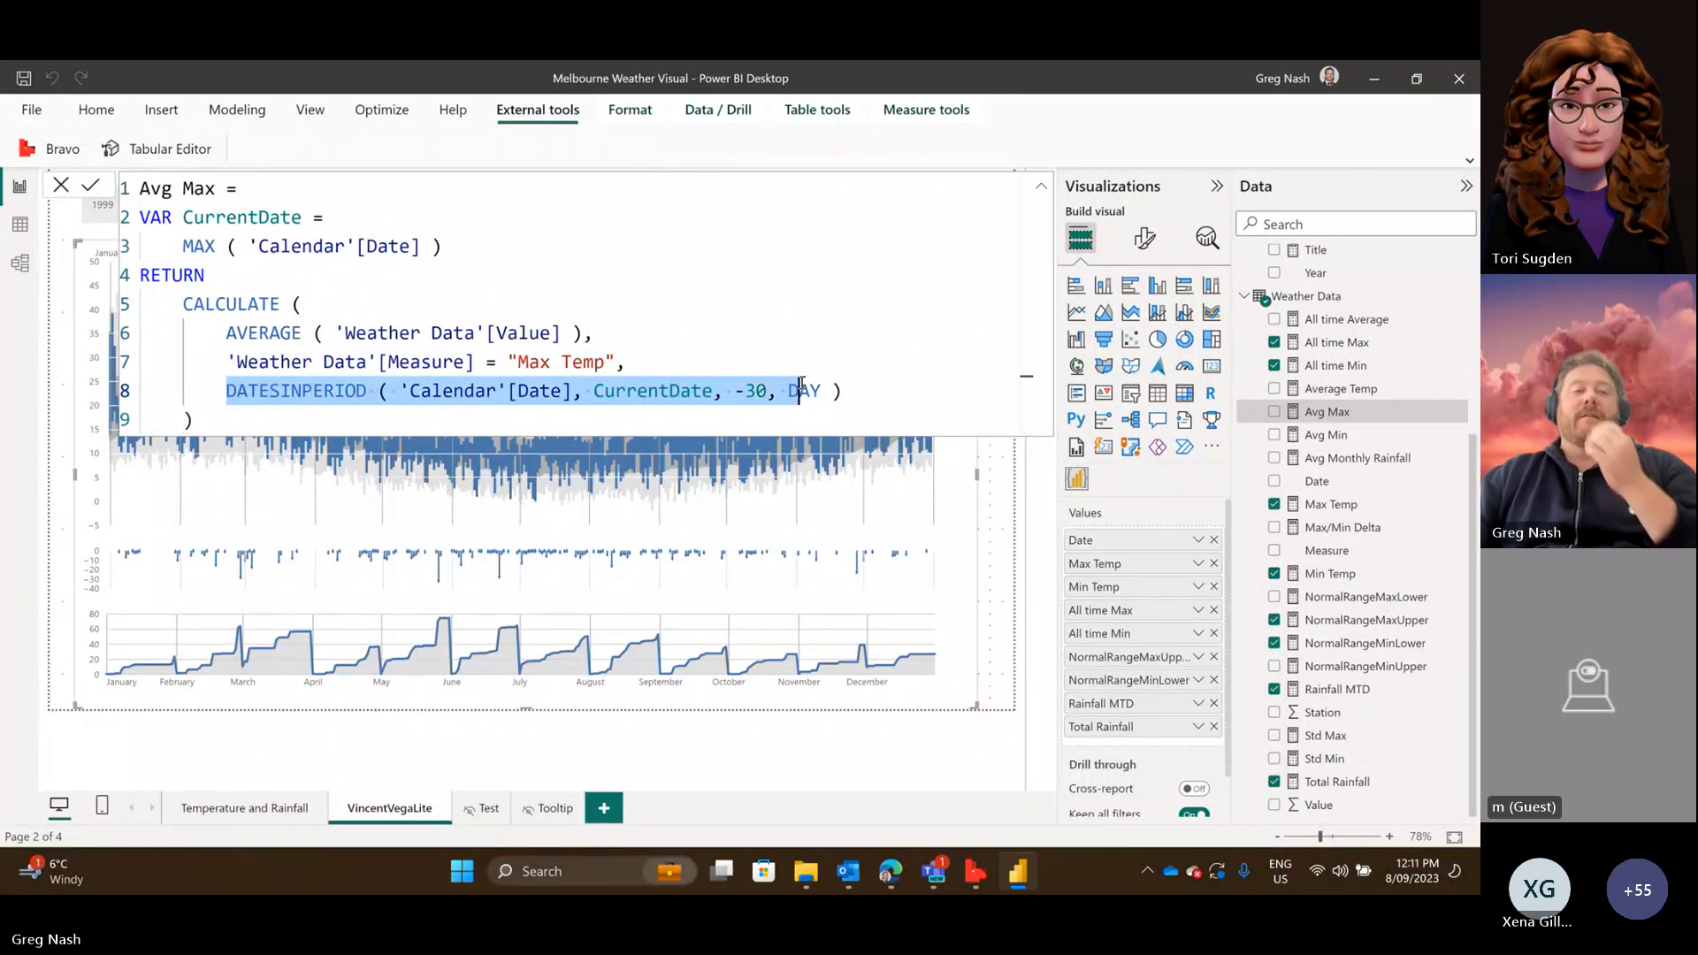
left_click(802, 421)
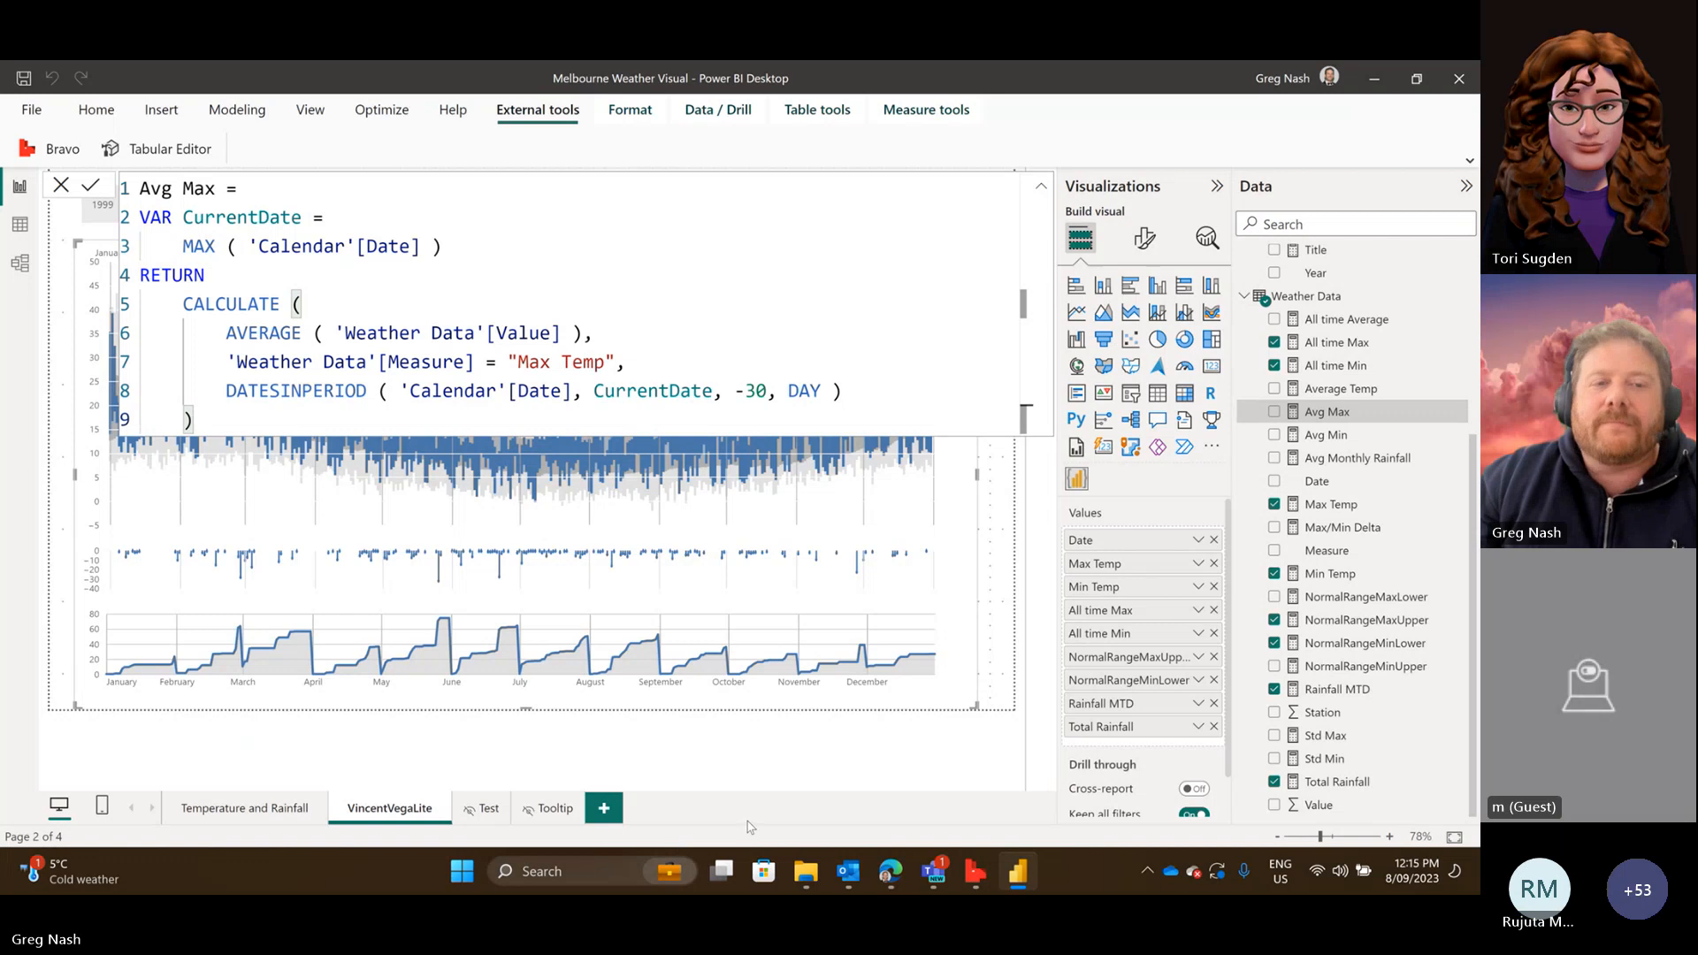
Highlight the whole DATESINPERIOD line in the Avg Max formula and check where its brackets open and close.
left_click(229, 390)
left_click_drag(229, 390, 849, 383)
left_click(864, 401)
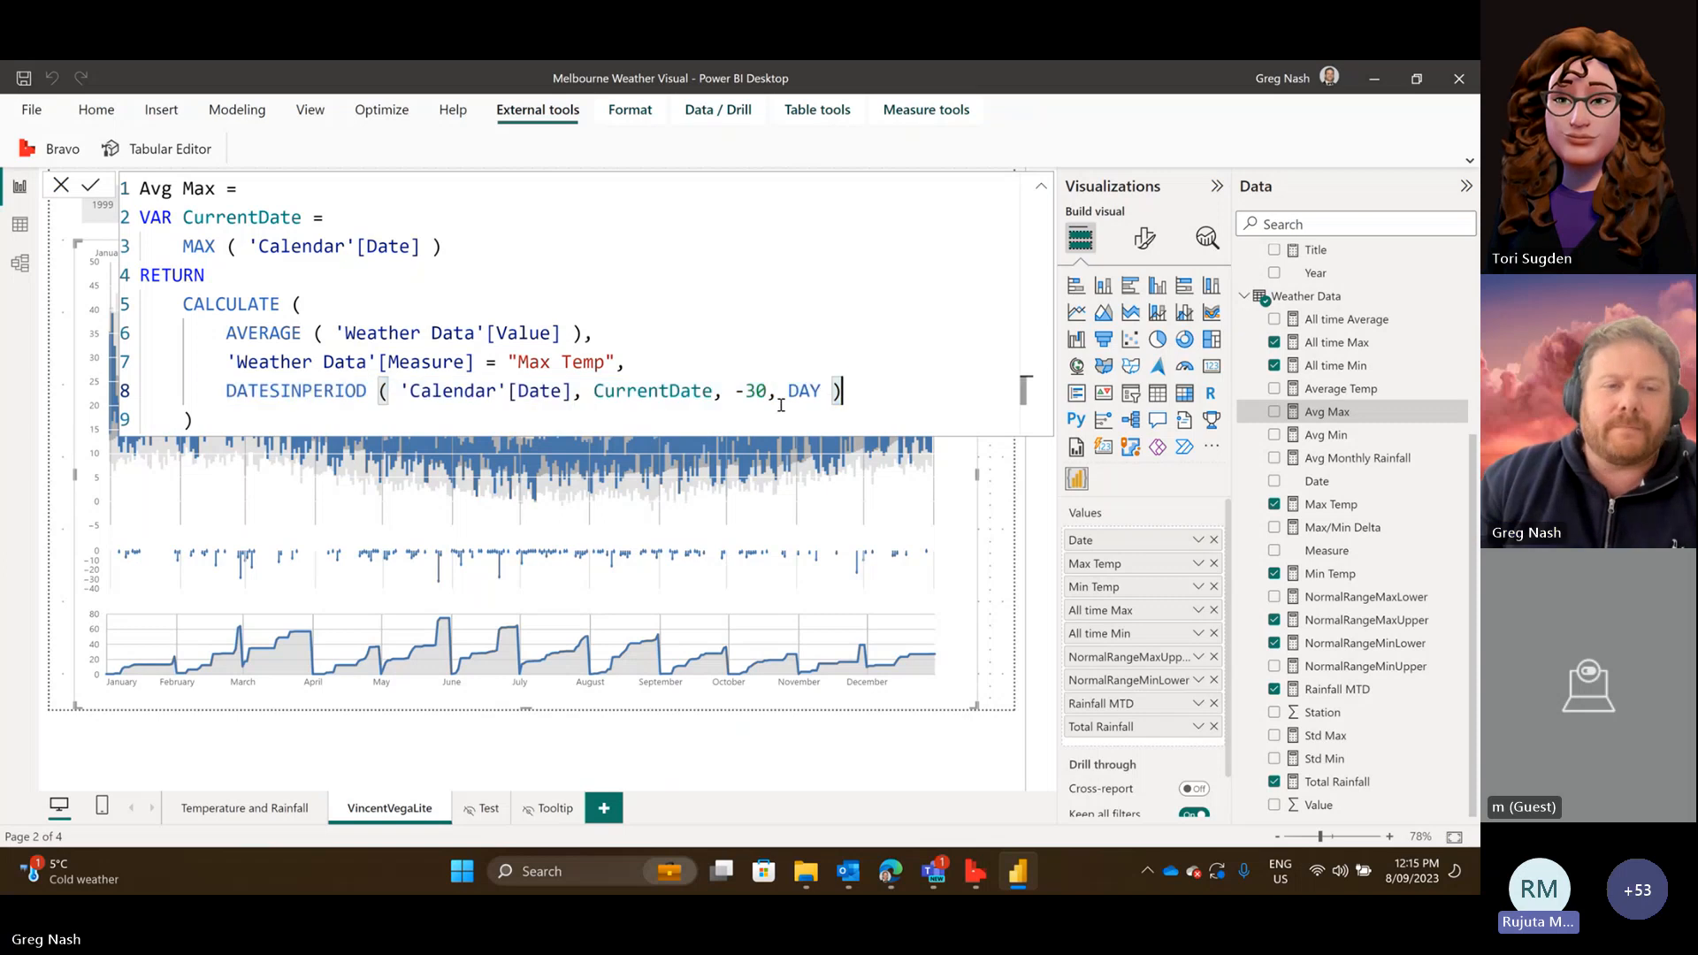
left_click(380, 390)
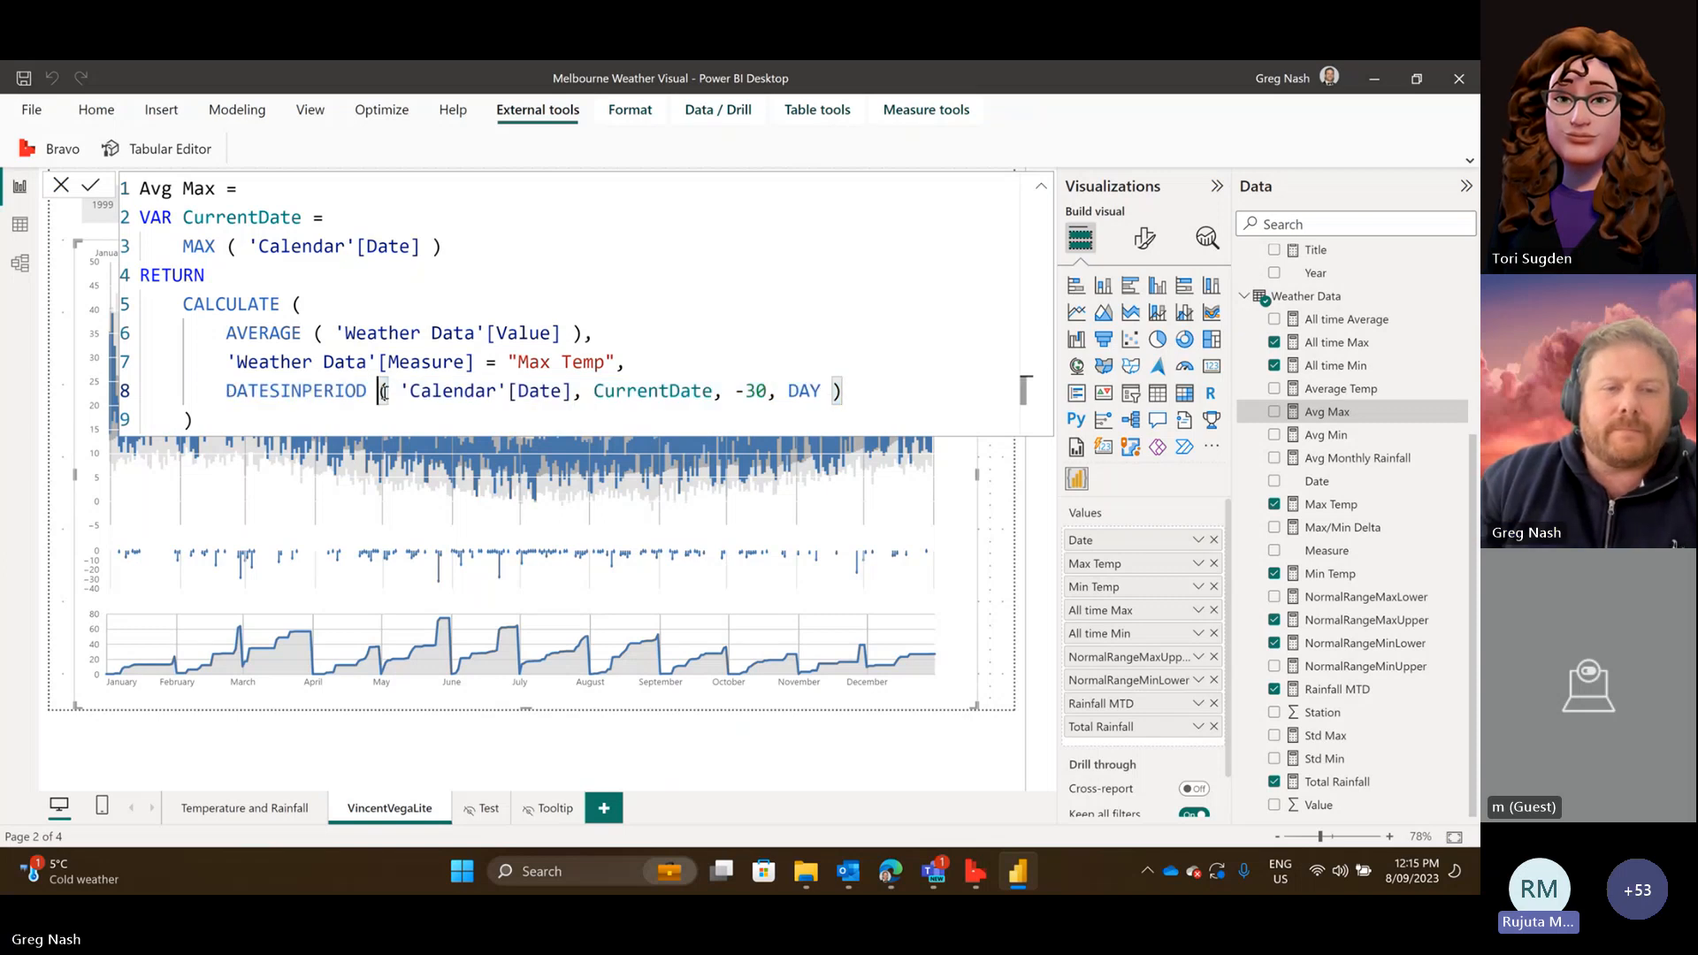
left_click(385, 390)
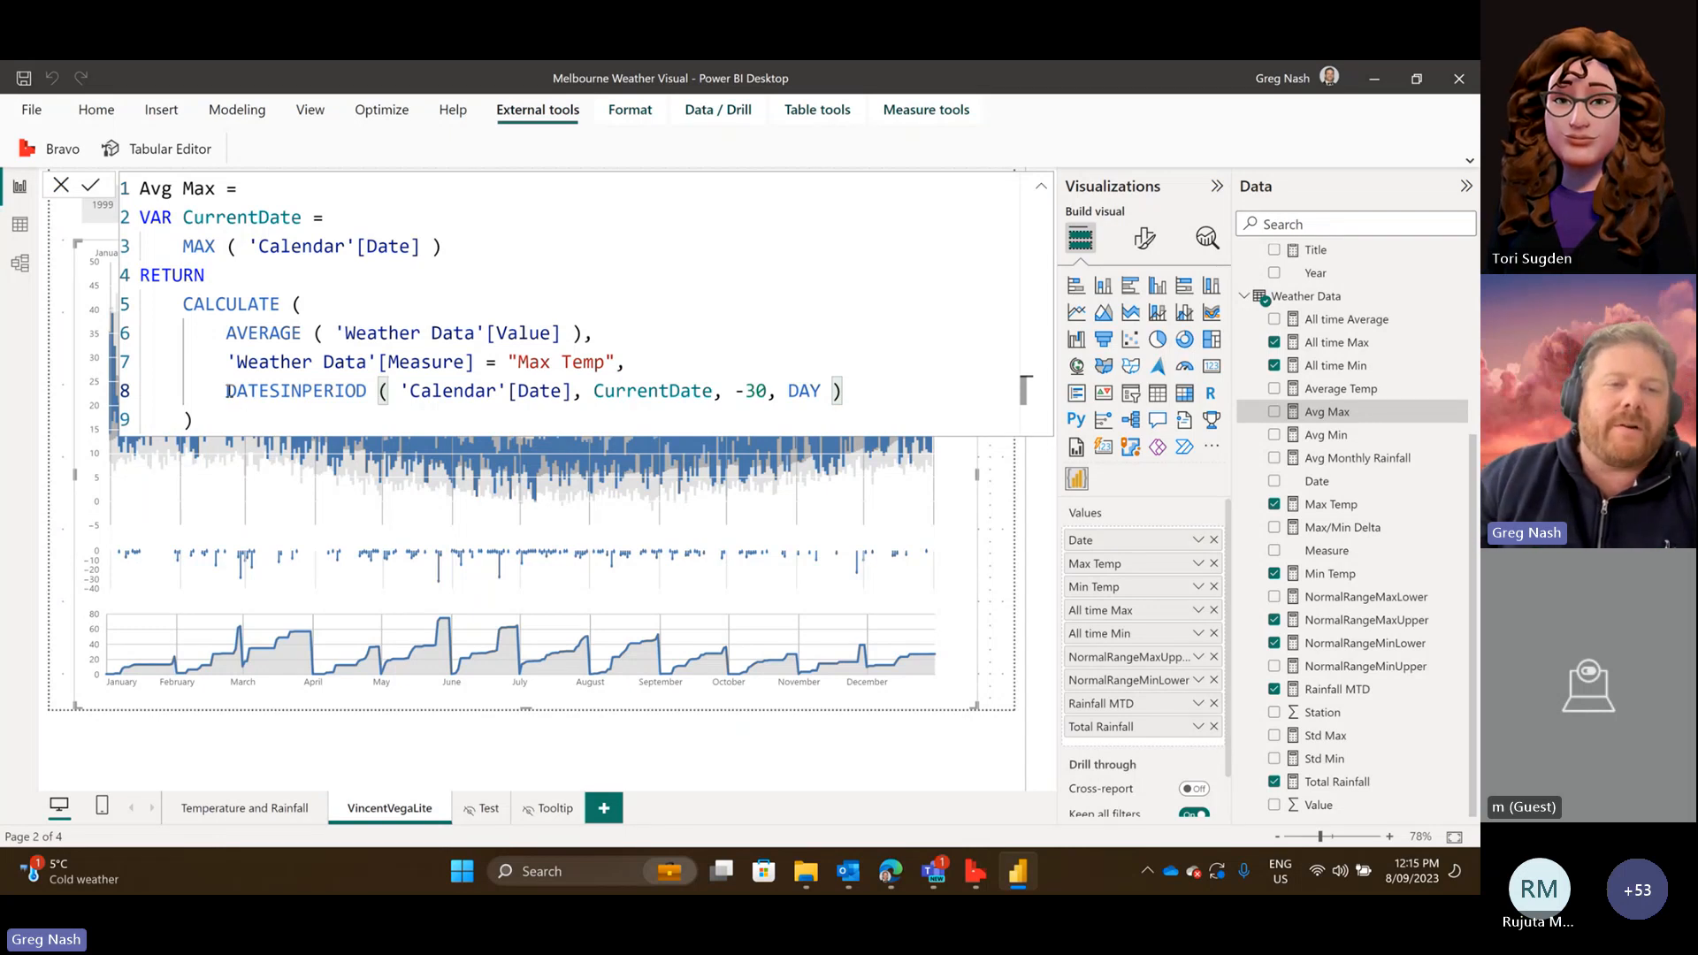
Highlight the 'Calendar'[Date] argument inside the DATESINPERIOD function of the Avg Max formula.
left_click_drag(228, 390, 559, 390)
left_click(574, 390)
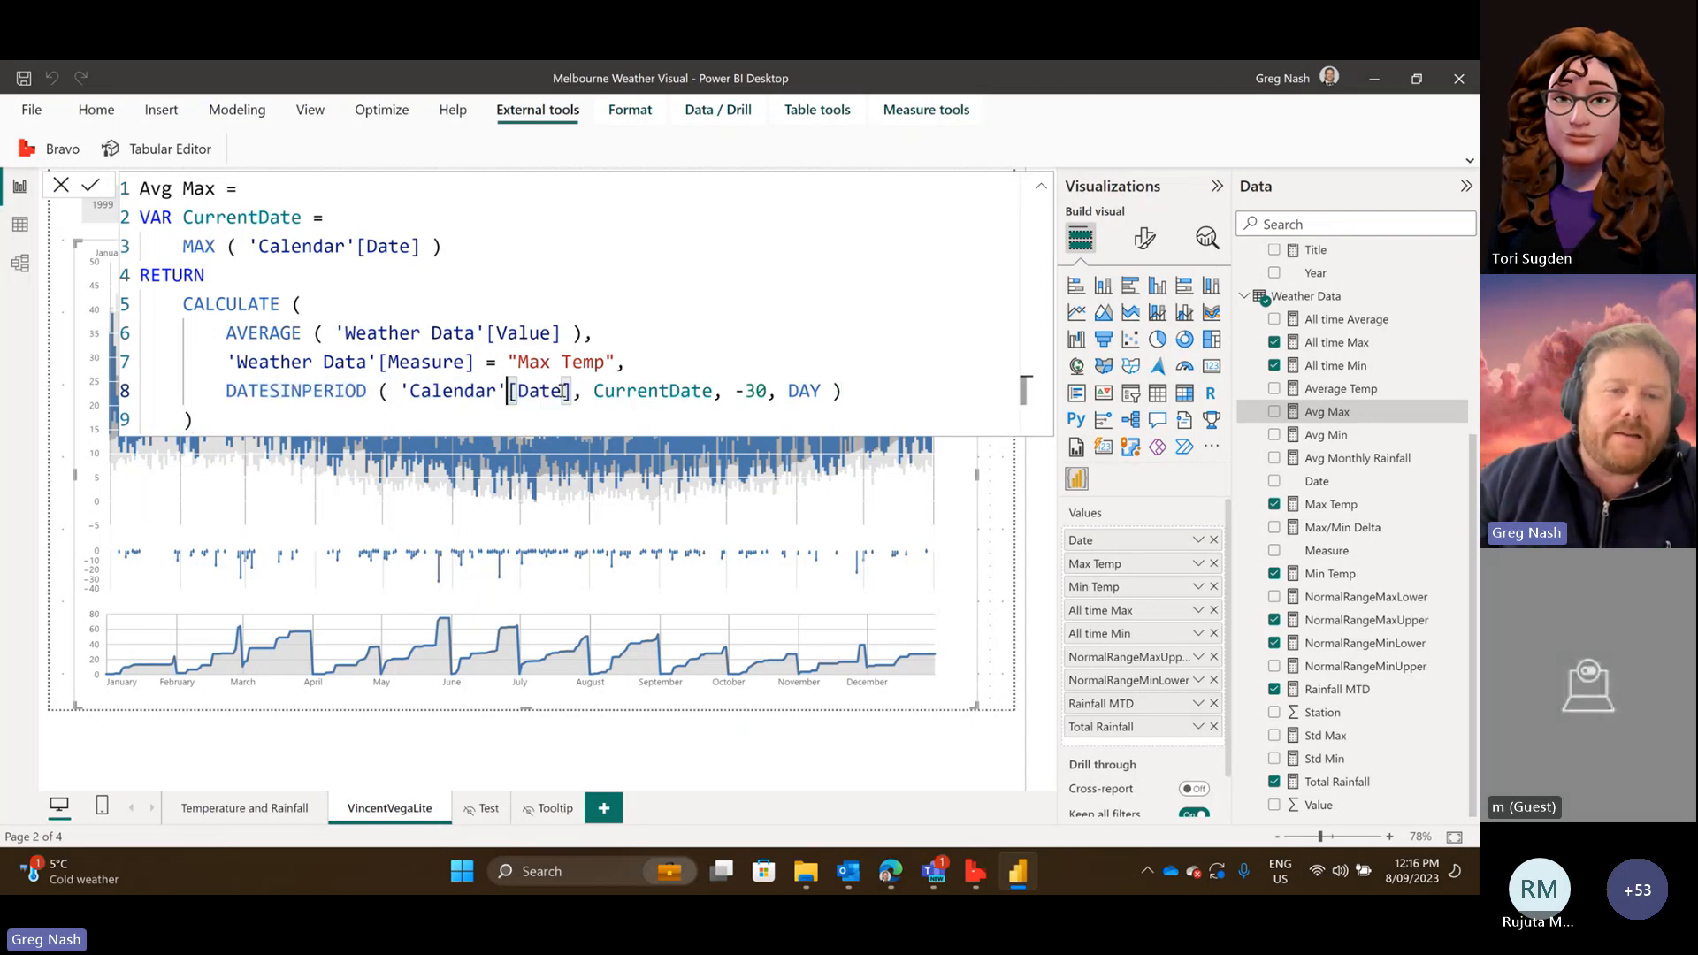
key("shift+Left")
key("shift+Left")
key("shift+Left")
key("shift+Left")
key("shift+Left")
key("shift+Left")
key("shift+Left")
key("shift+Left")
key("shift+Left")
key("shift+Left")
key("shift+Left")
key("shift+Left")
key("shift+Left")
key("shift+Left")
key("shift+Left")
key("shift+Left")
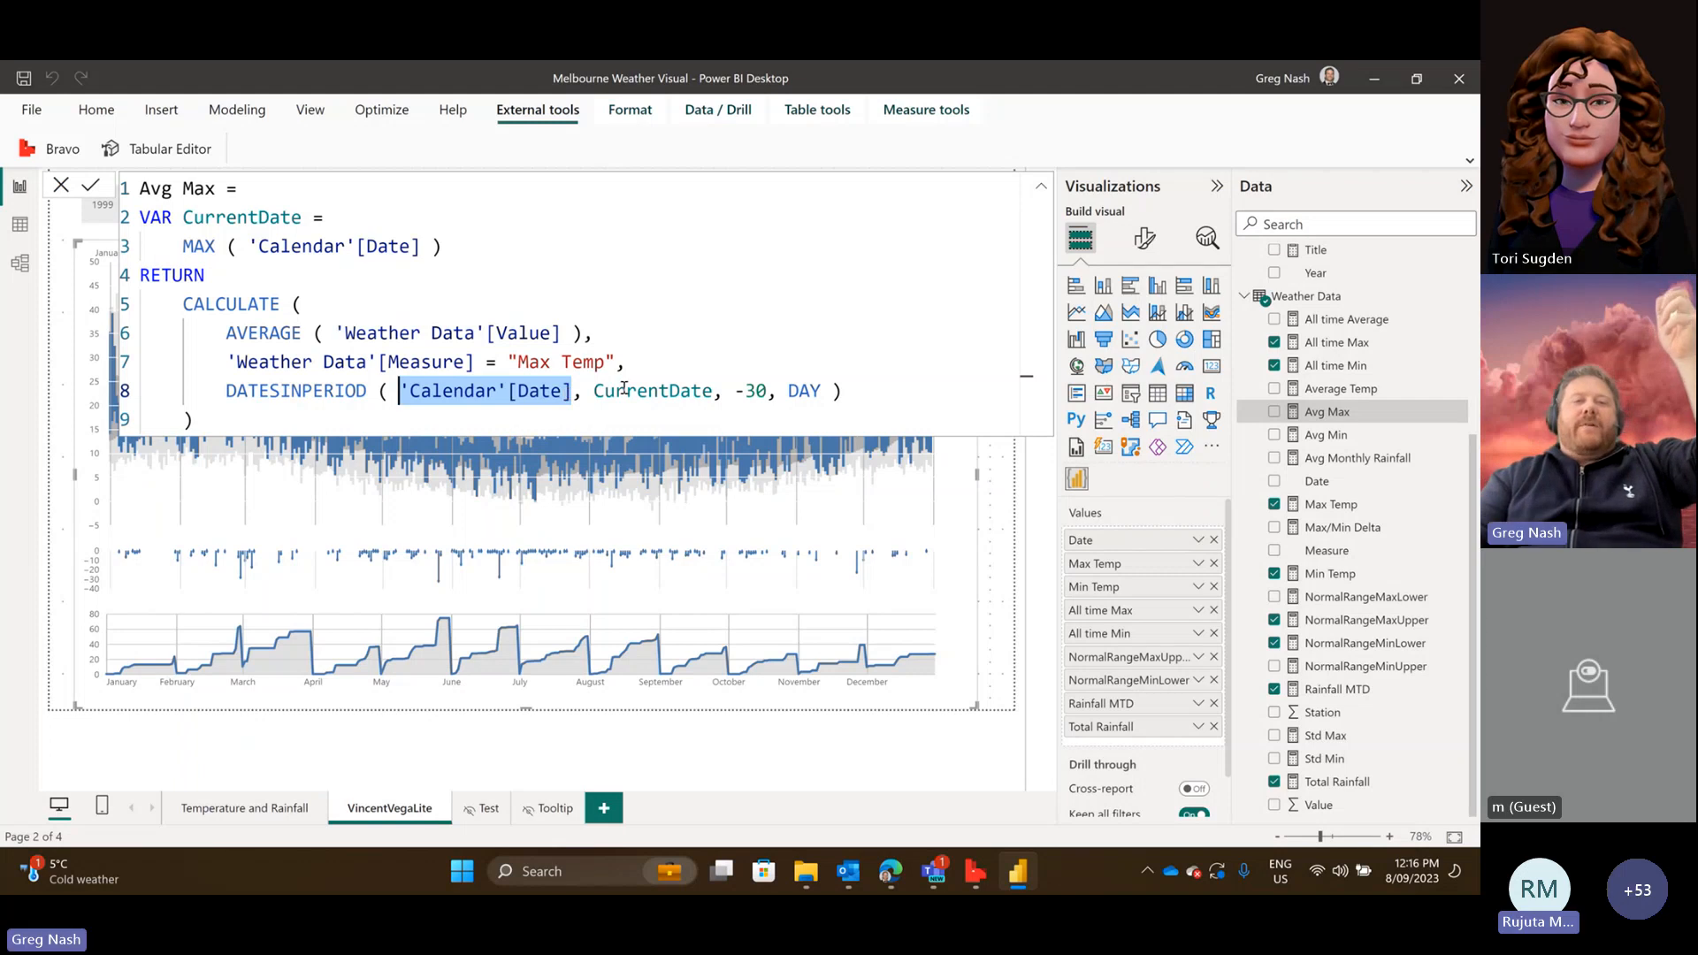
Examine the remaining DATESINPERIOD arguments: CurrentDate with its MAX definition, the -30 interval and the DAY unit.
left_click_drag(591, 390, 713, 392)
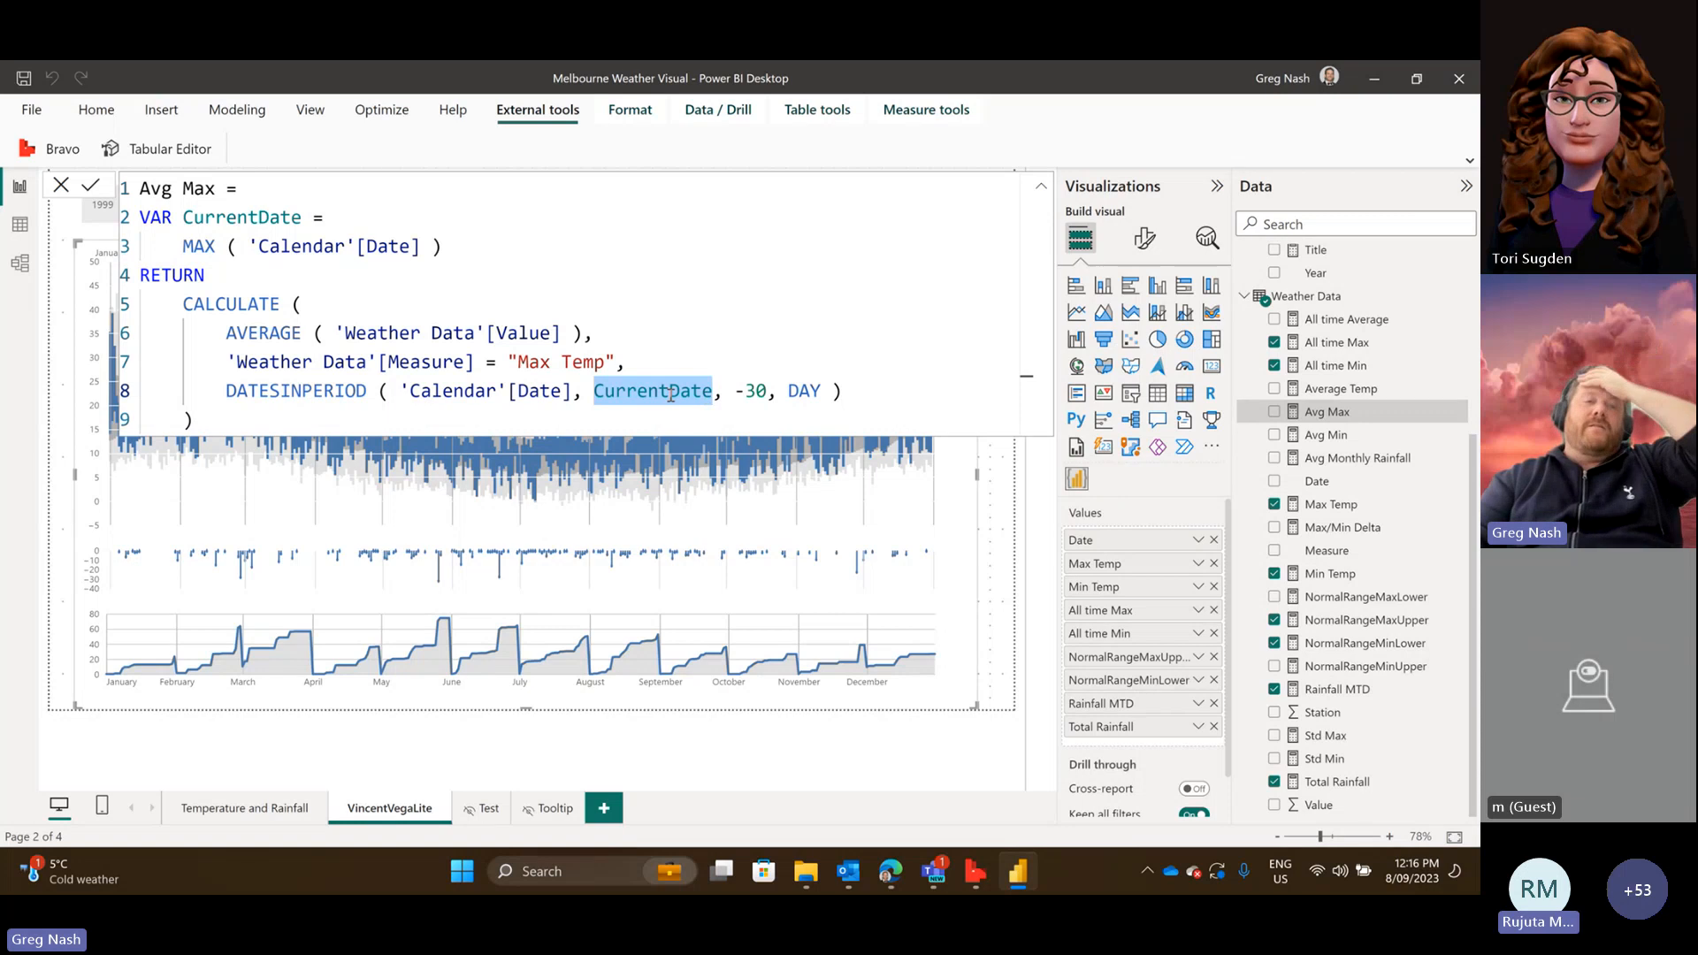
left_click_drag(444, 247, 184, 248)
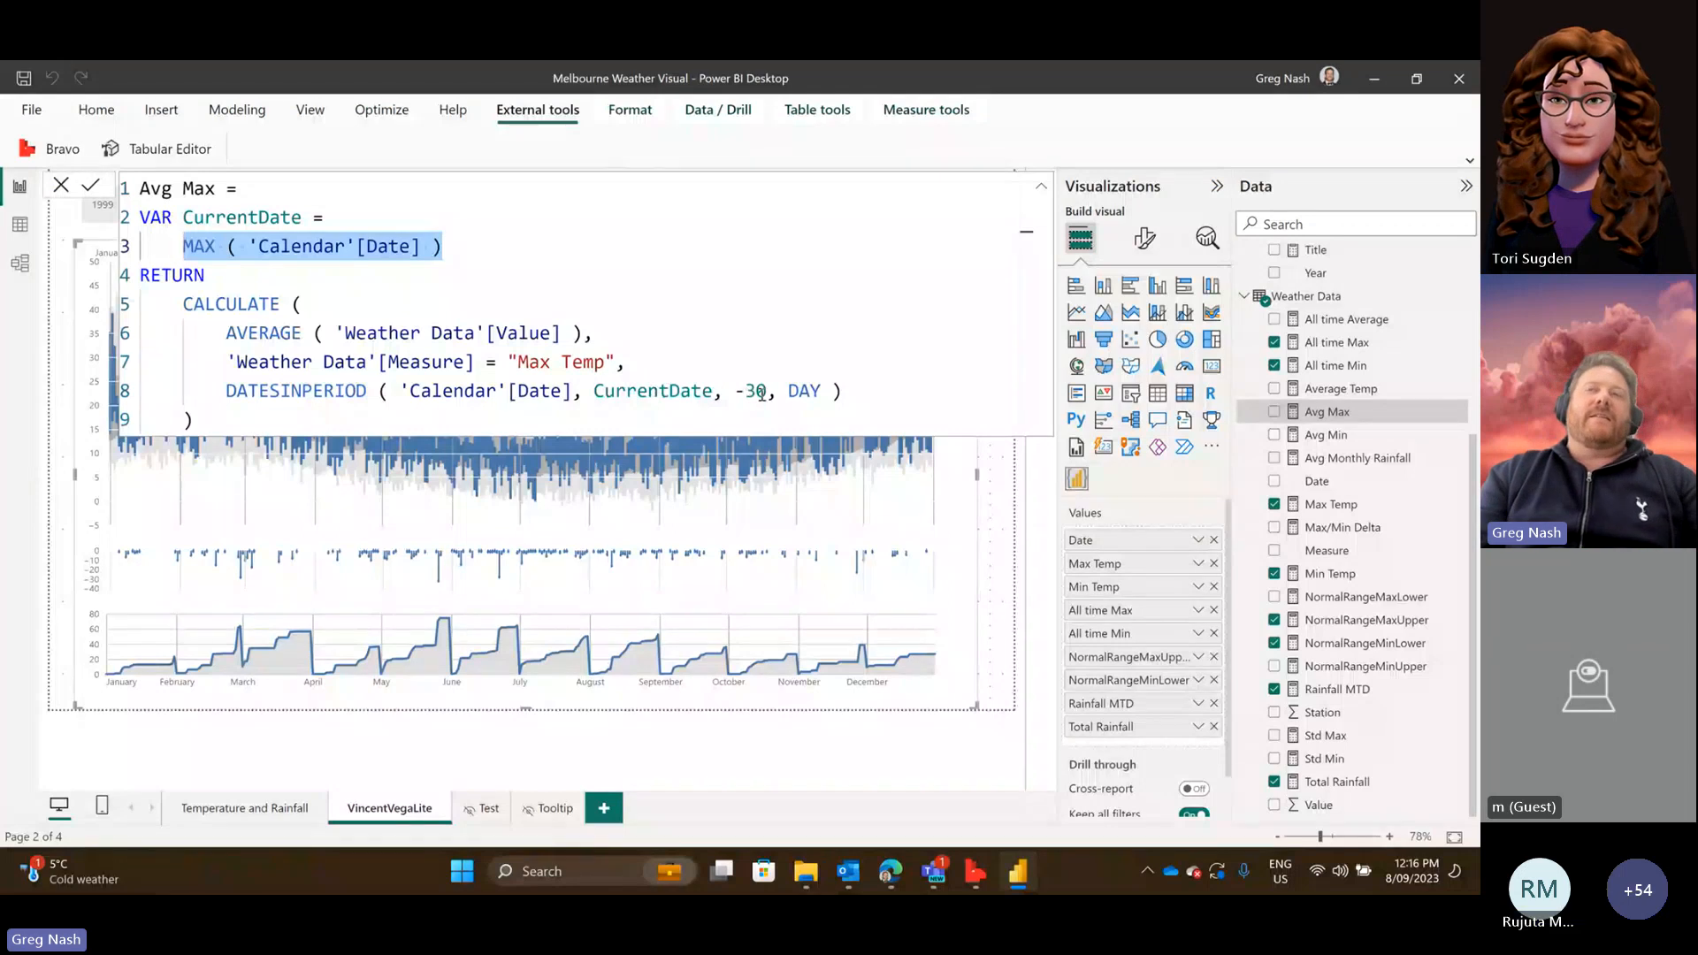
left_click_drag(767, 394, 735, 394)
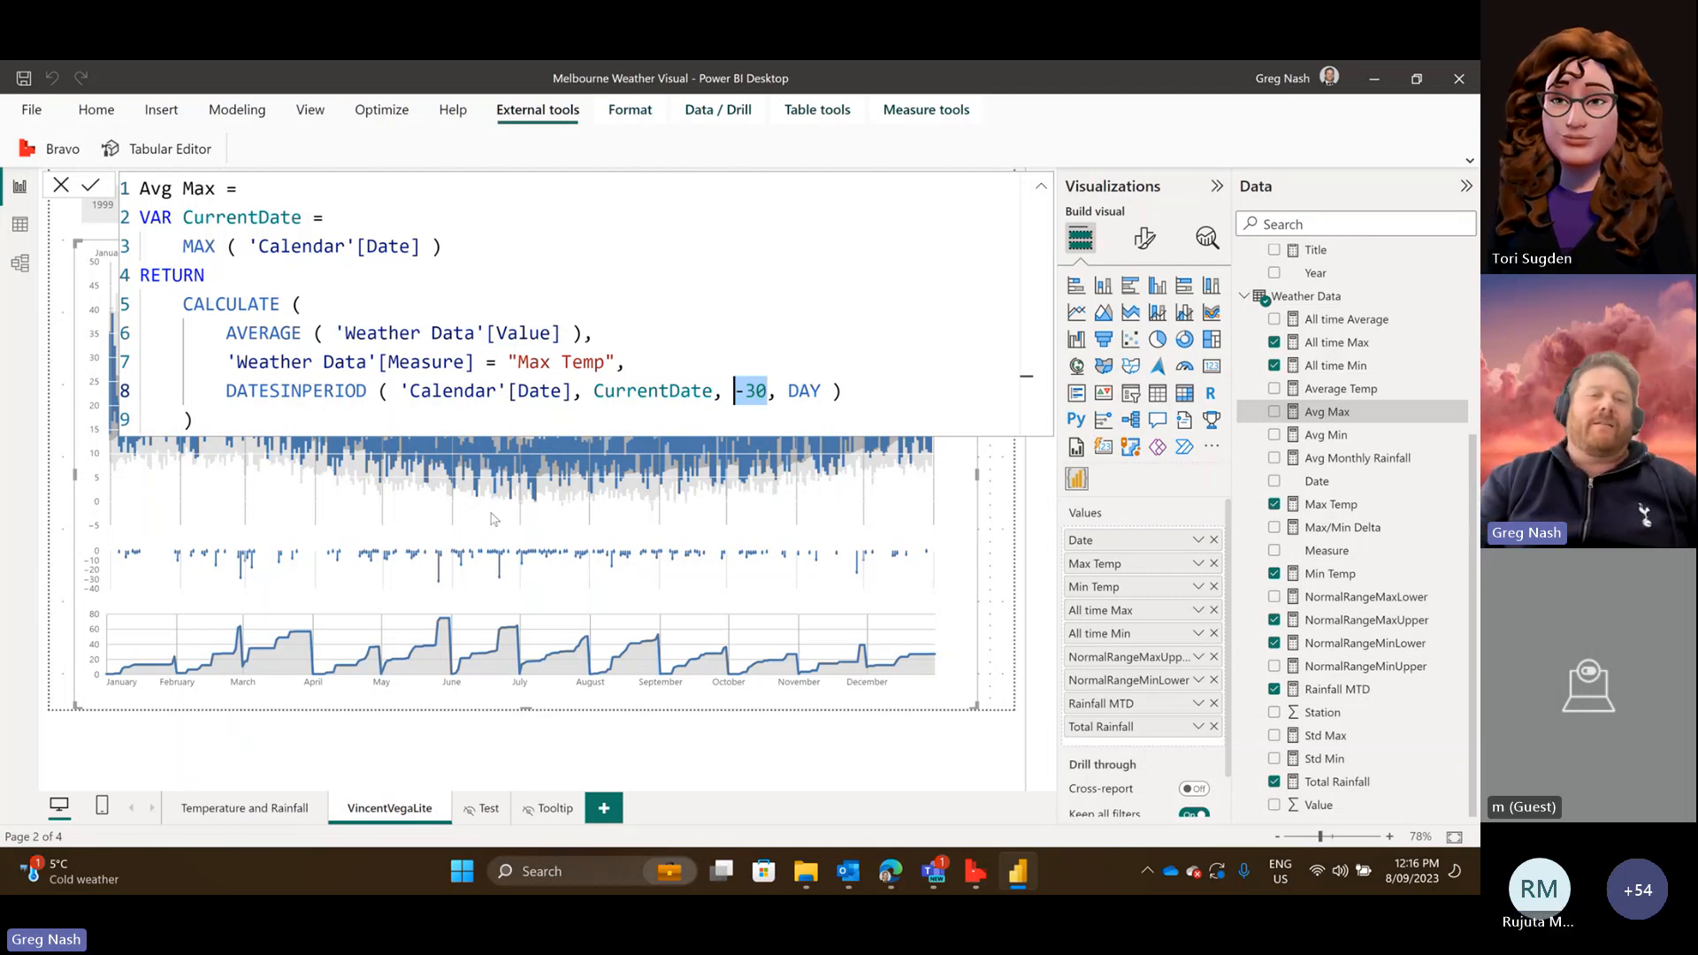
left_click(575, 467)
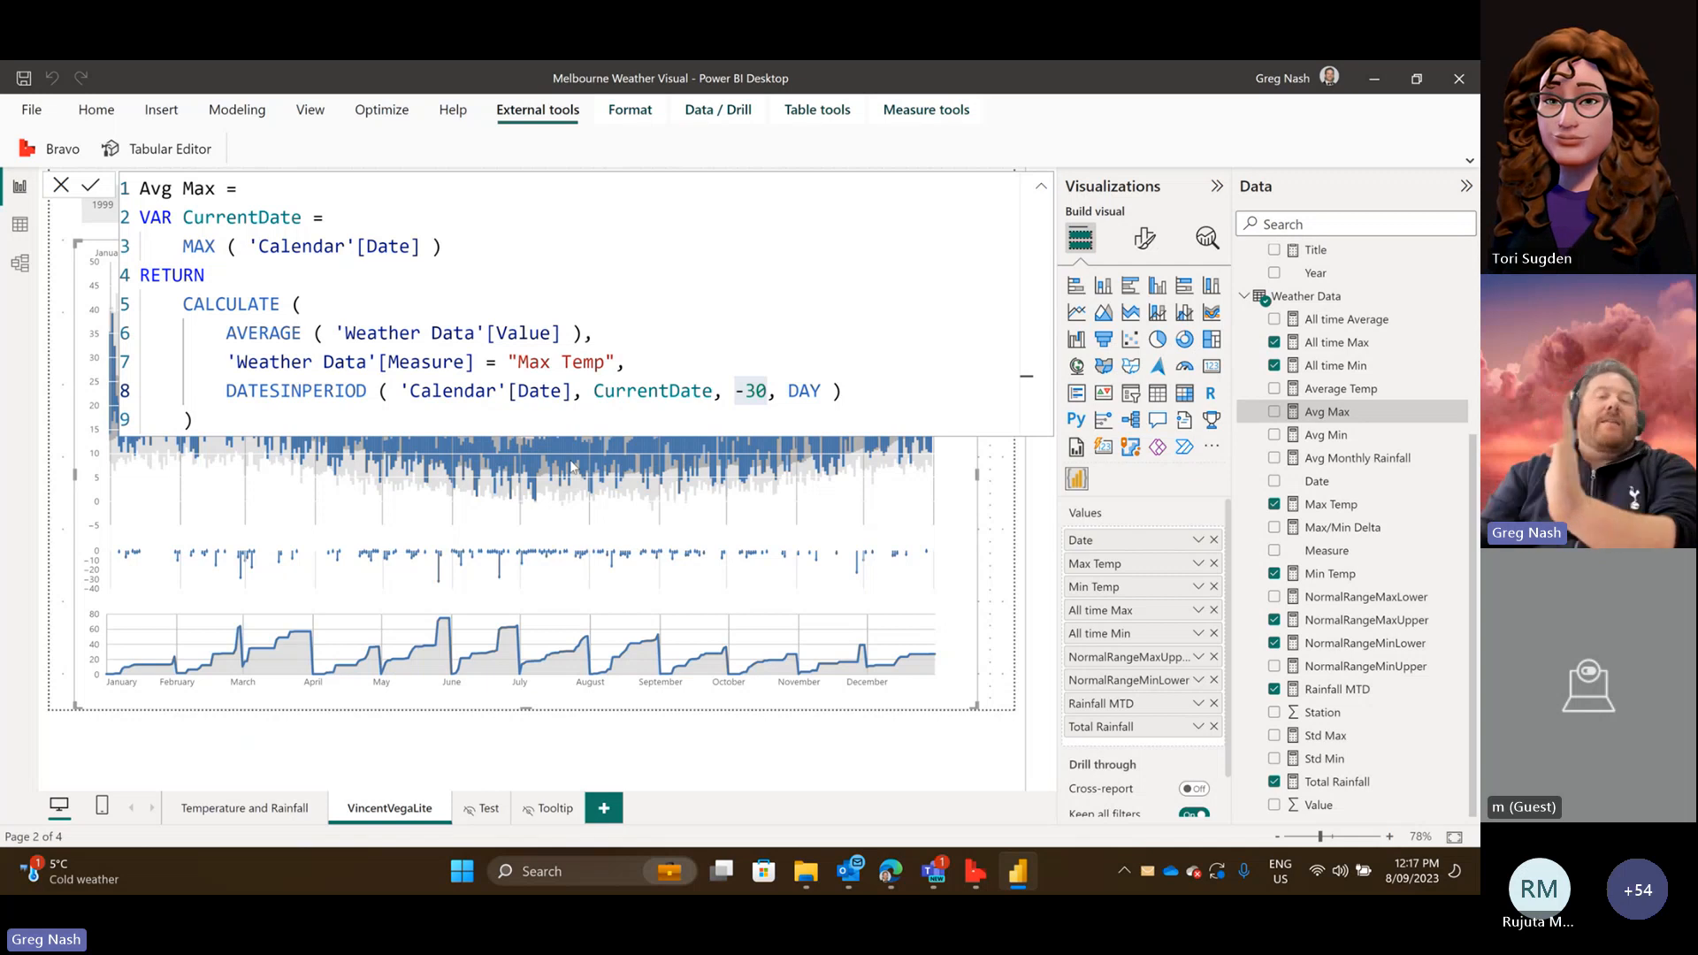
left_click(812, 390)
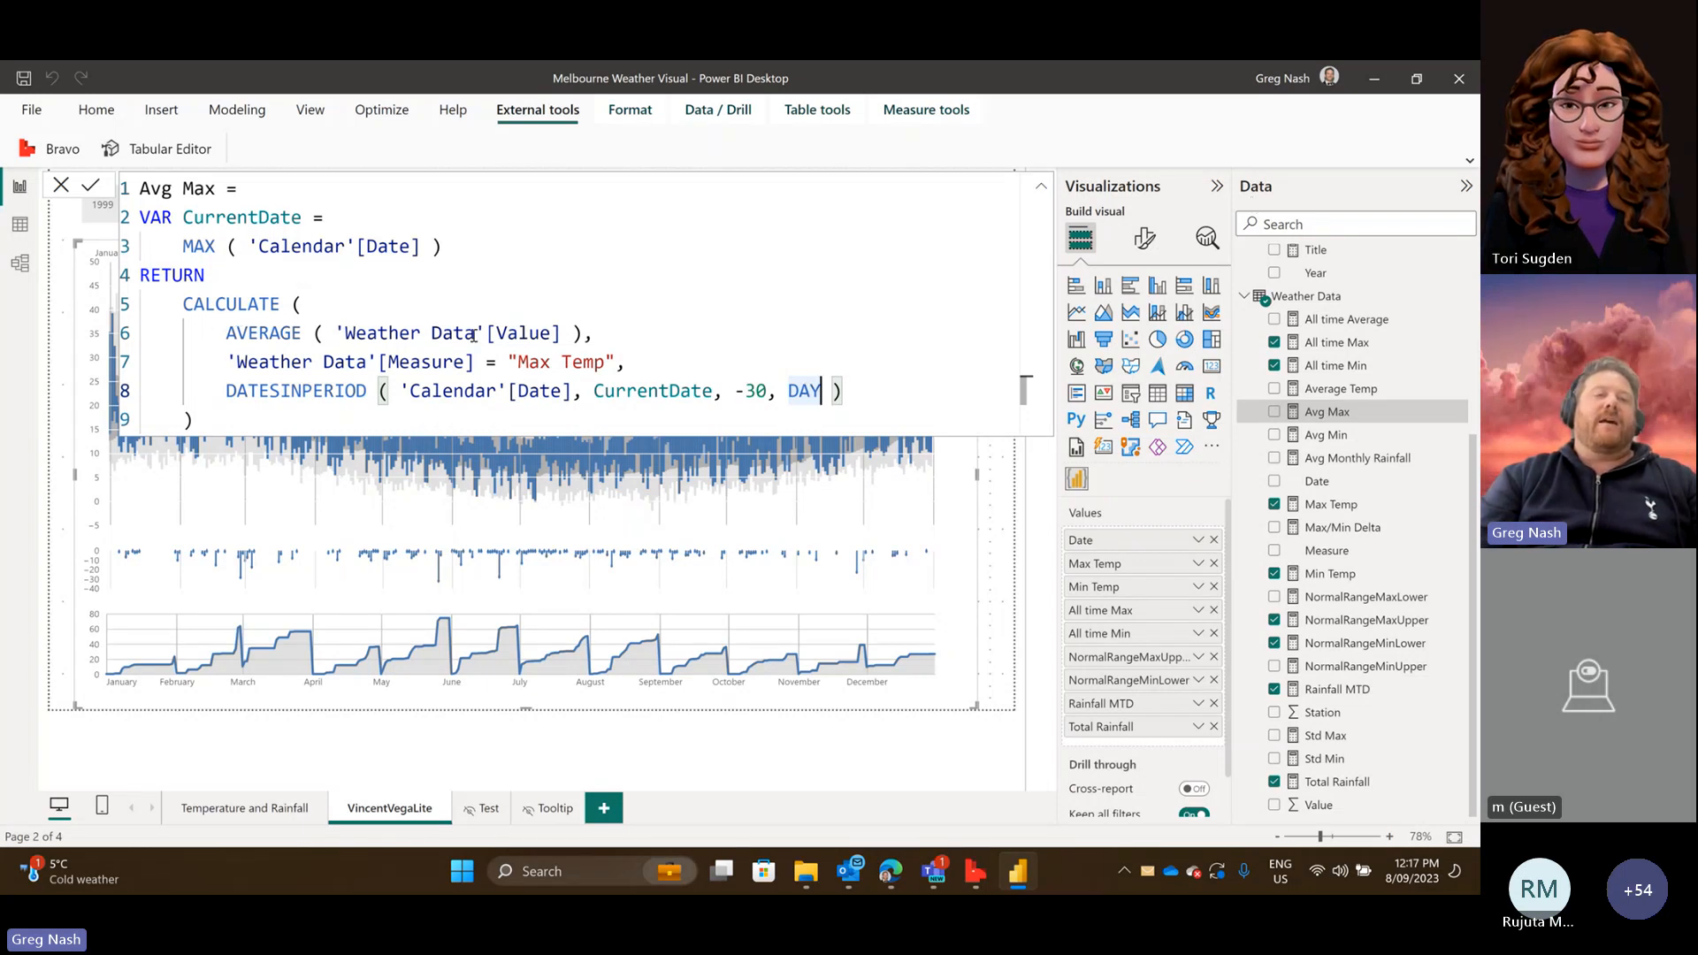
Highlight the AVERAGE expression, the 30 in the interval, and the CurrentDate variable definition in the Avg Max formula.
left_click(583, 333)
left_click_drag(583, 333, 226, 332)
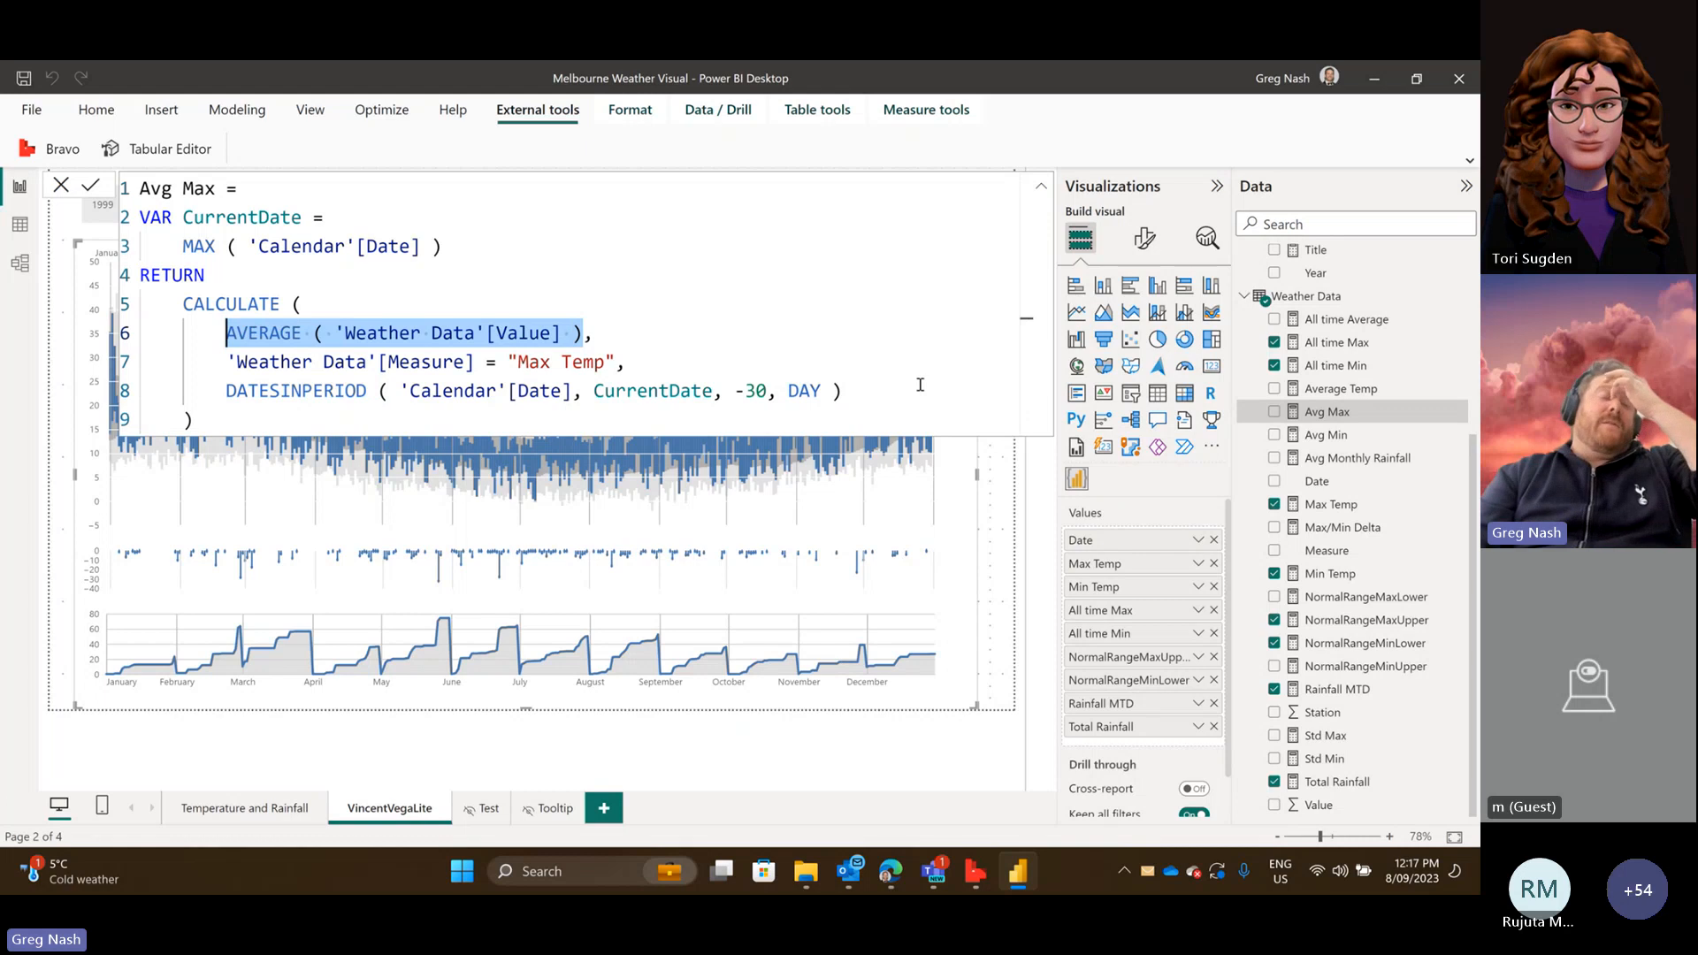
double_click(754, 390)
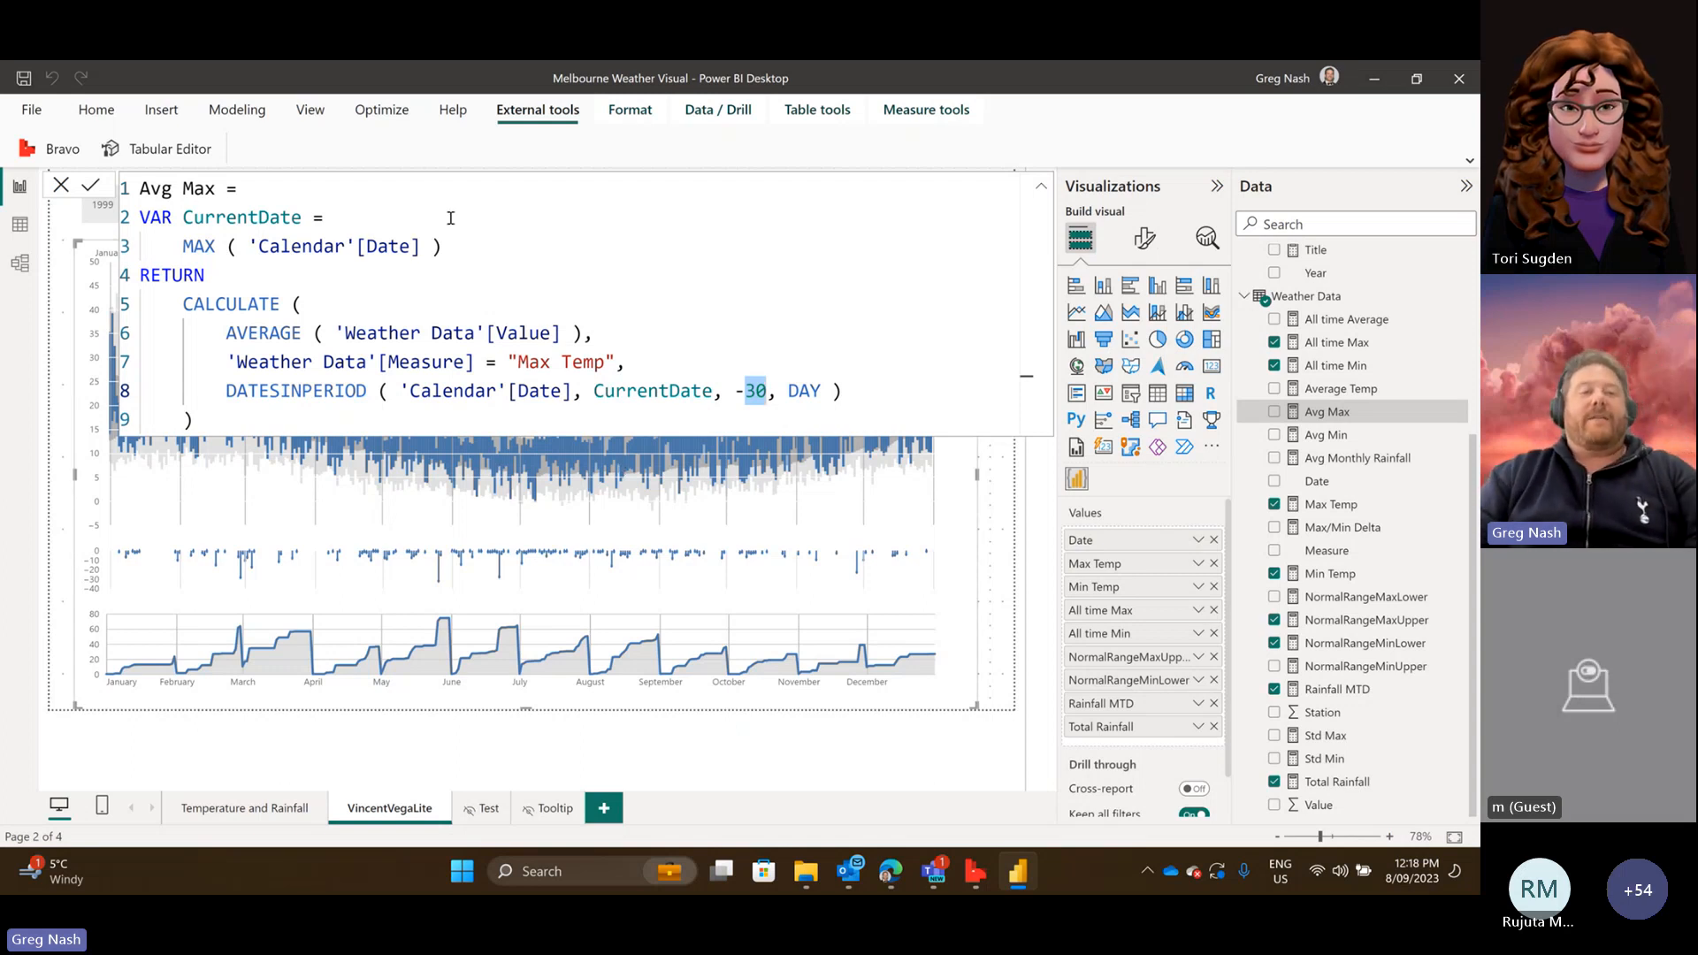
left_click_drag(460, 249, 143, 220)
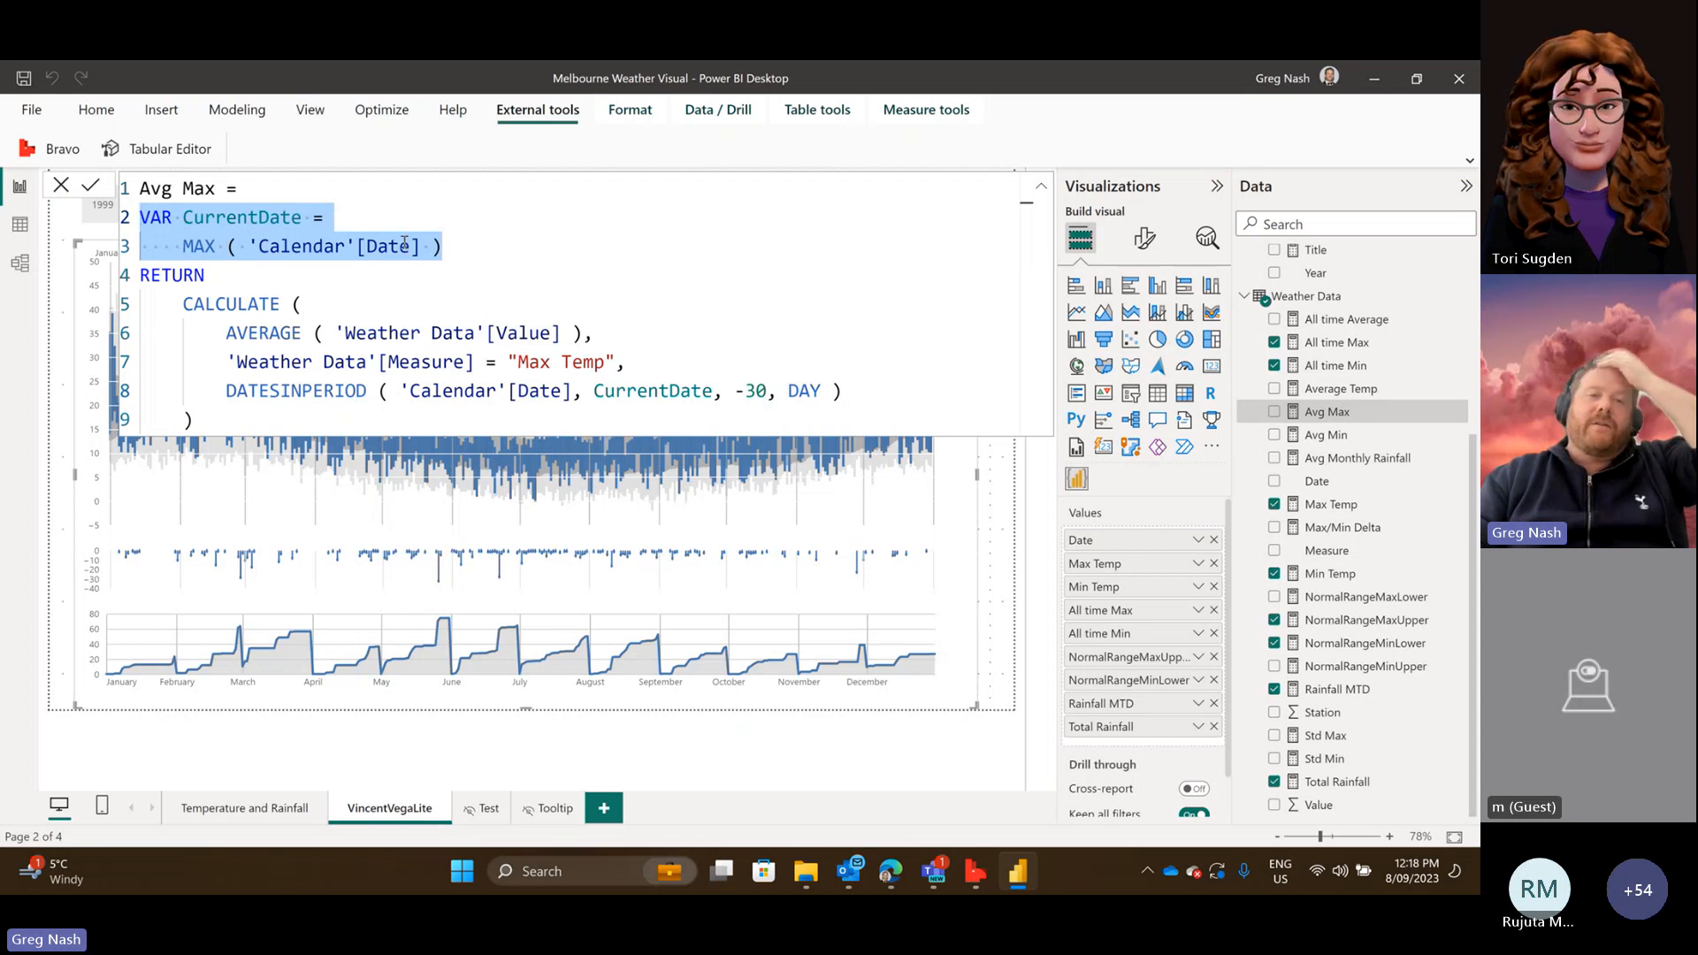
left_click(467, 250)
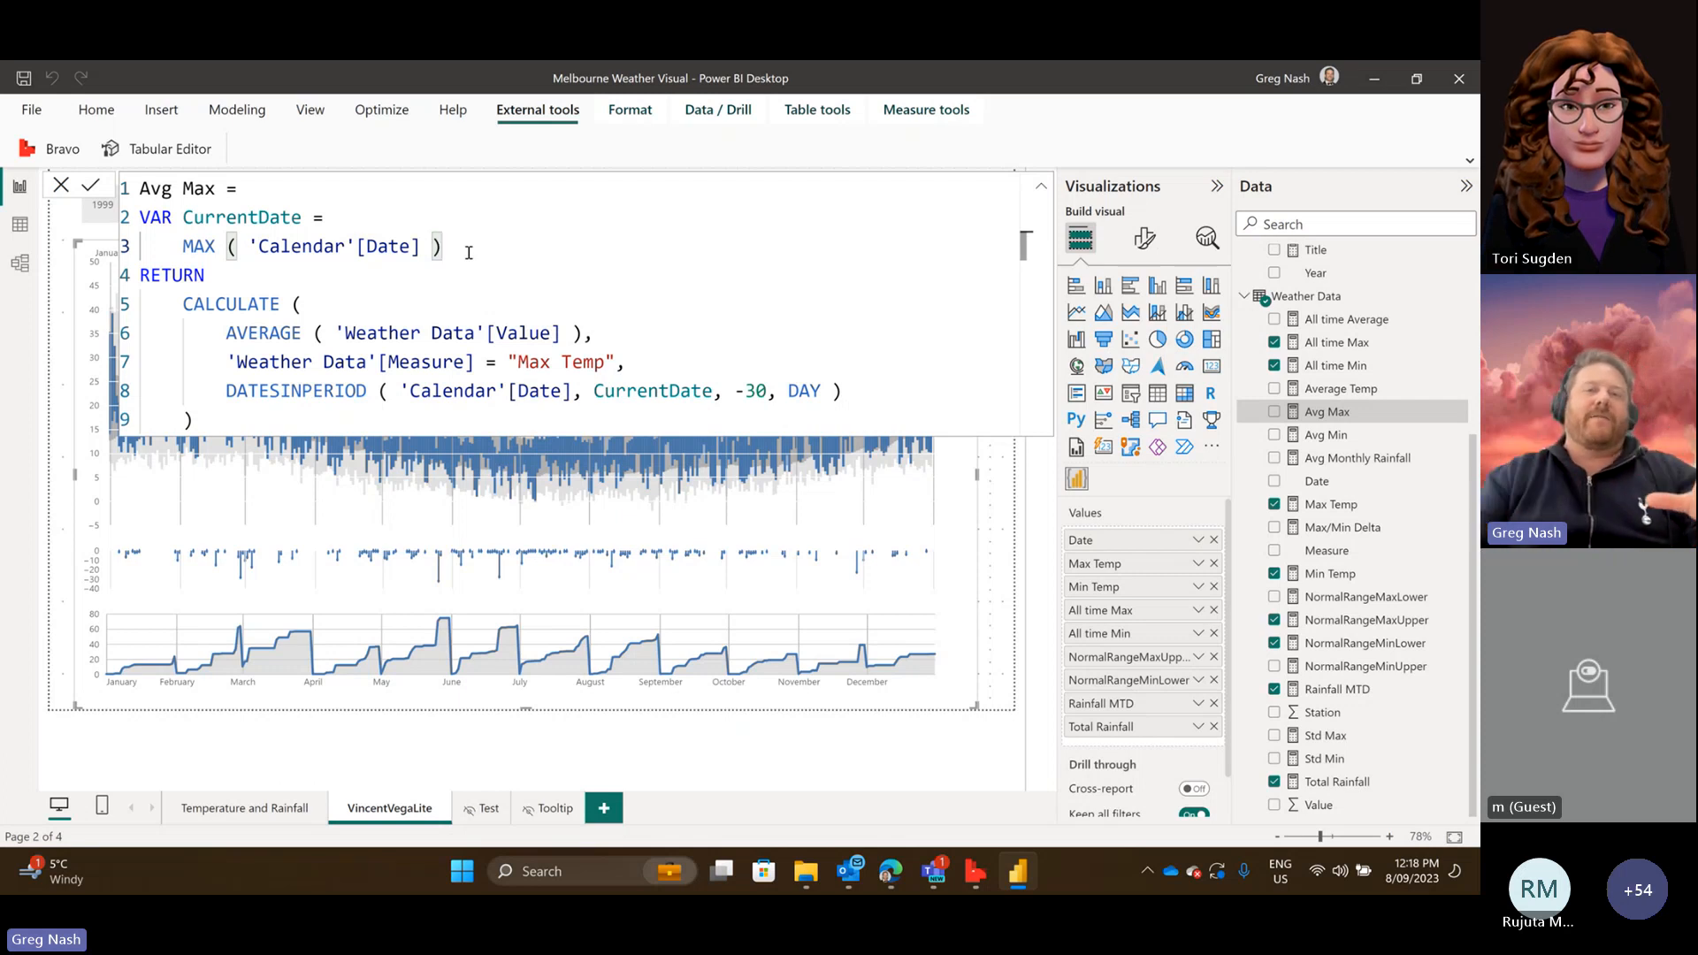
Shrink the formula editor to one line and review the model's tables, leaving Calendar and Weather Data both expanded.
left_click(1042, 193)
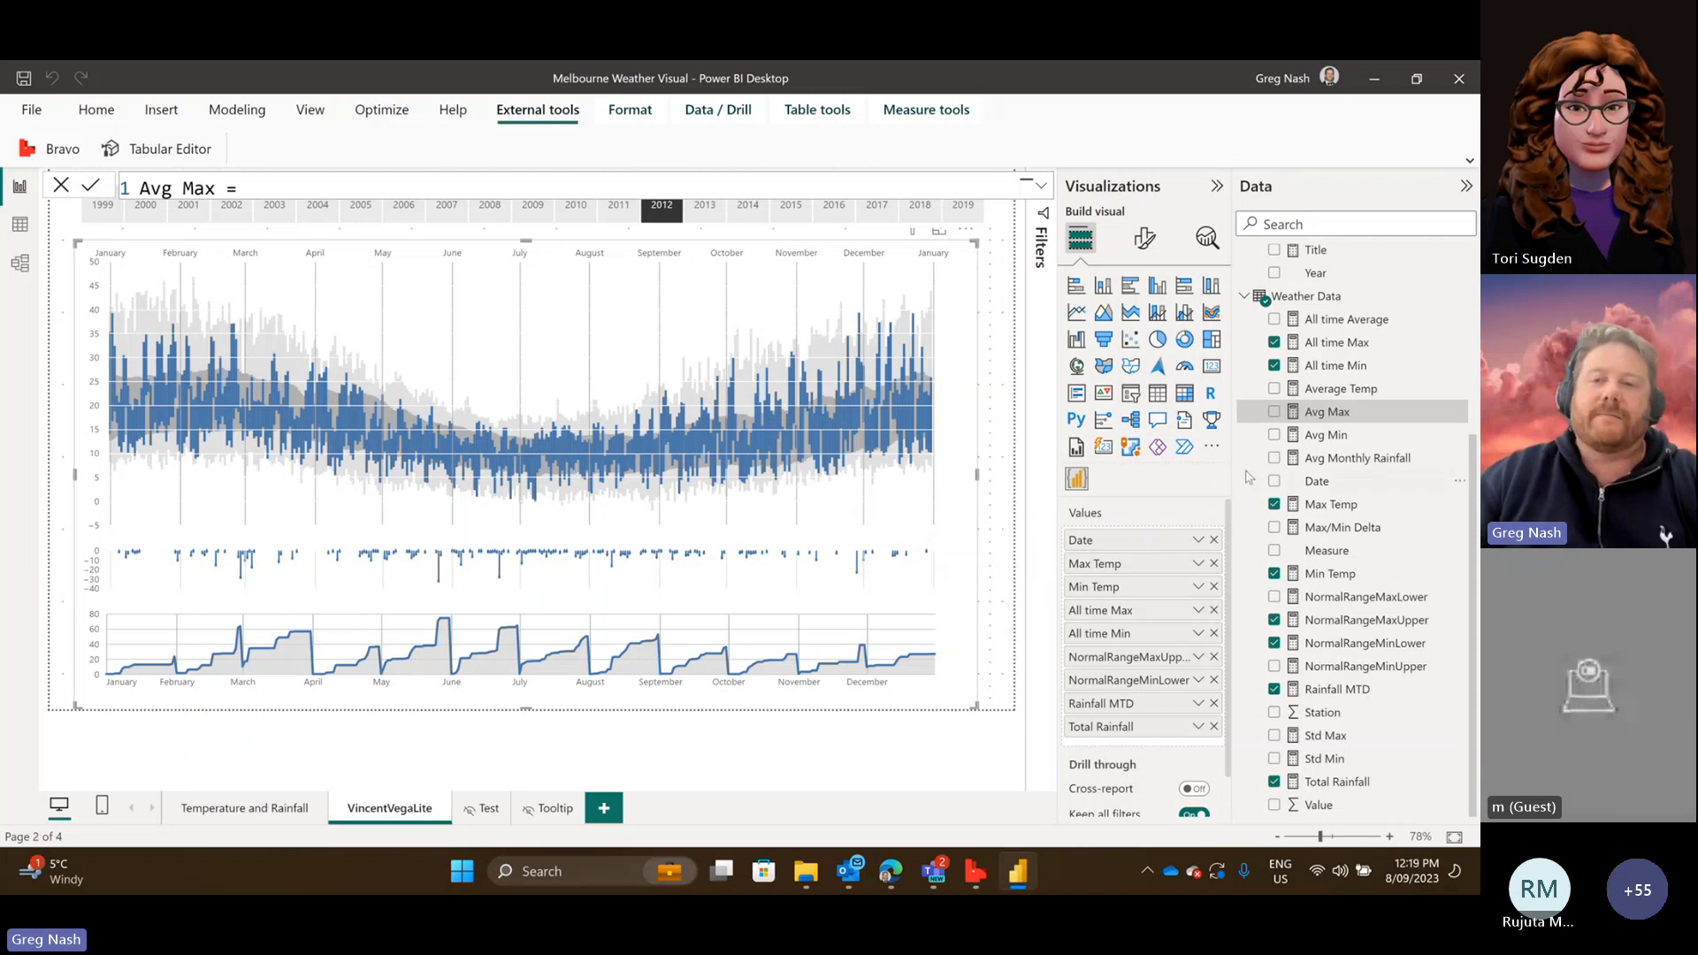
scroll(1248, 478, "up", 5)
left_click(1245, 258)
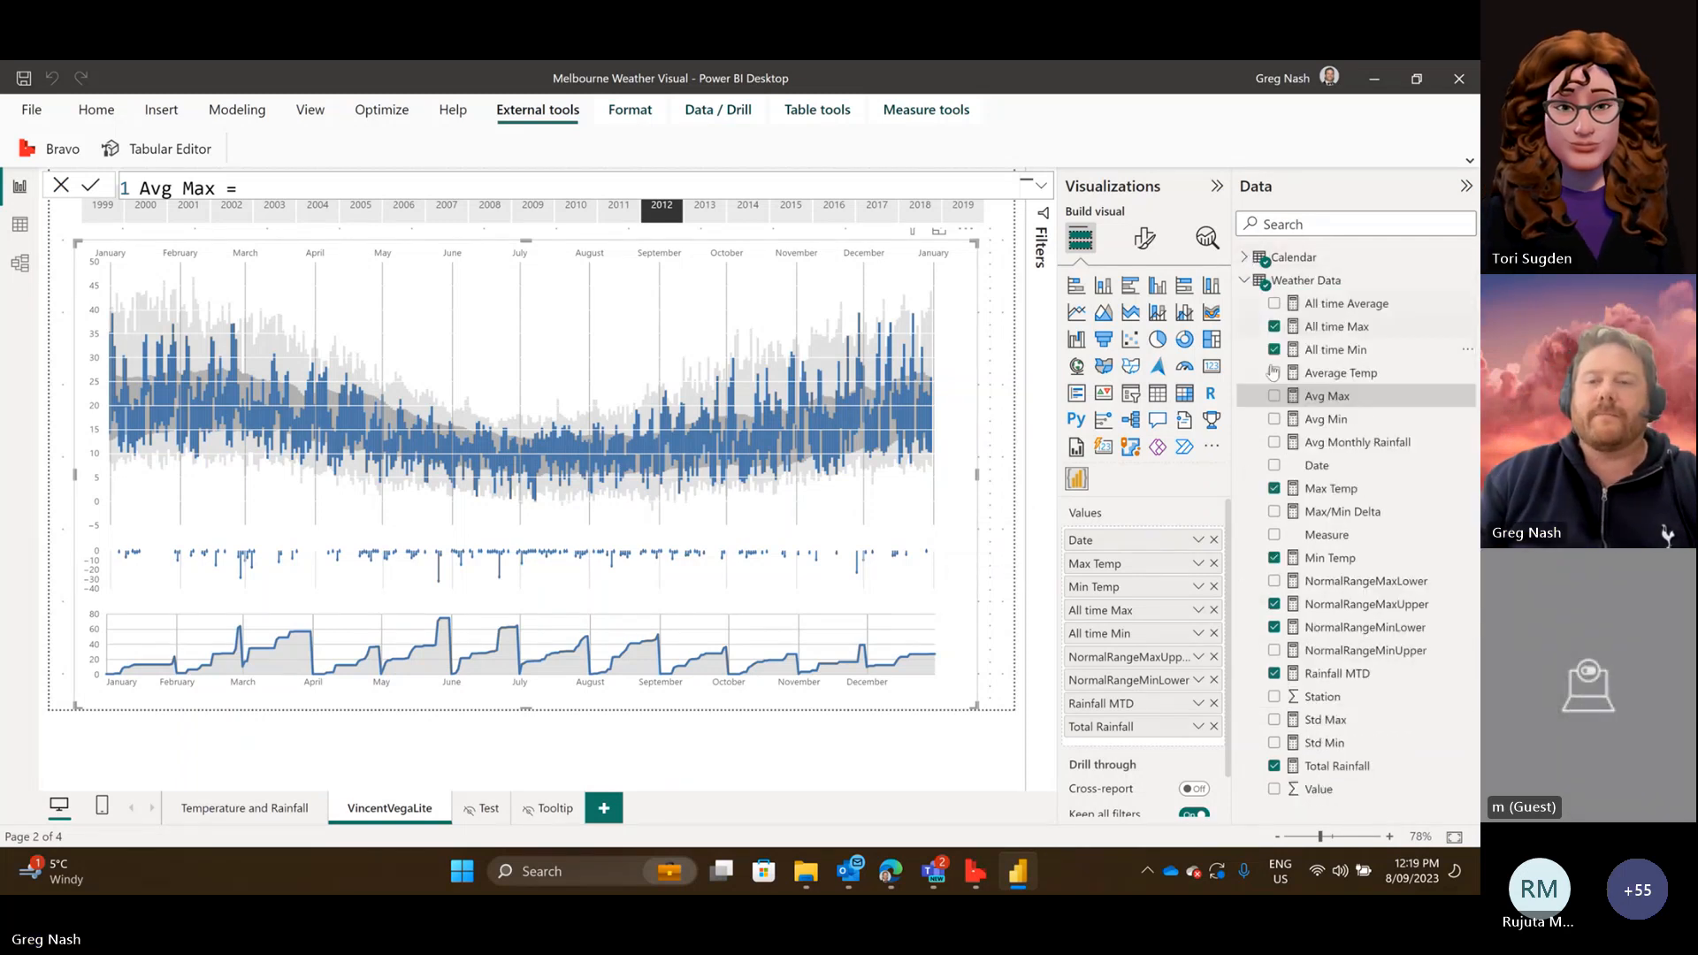
left_click(1244, 281)
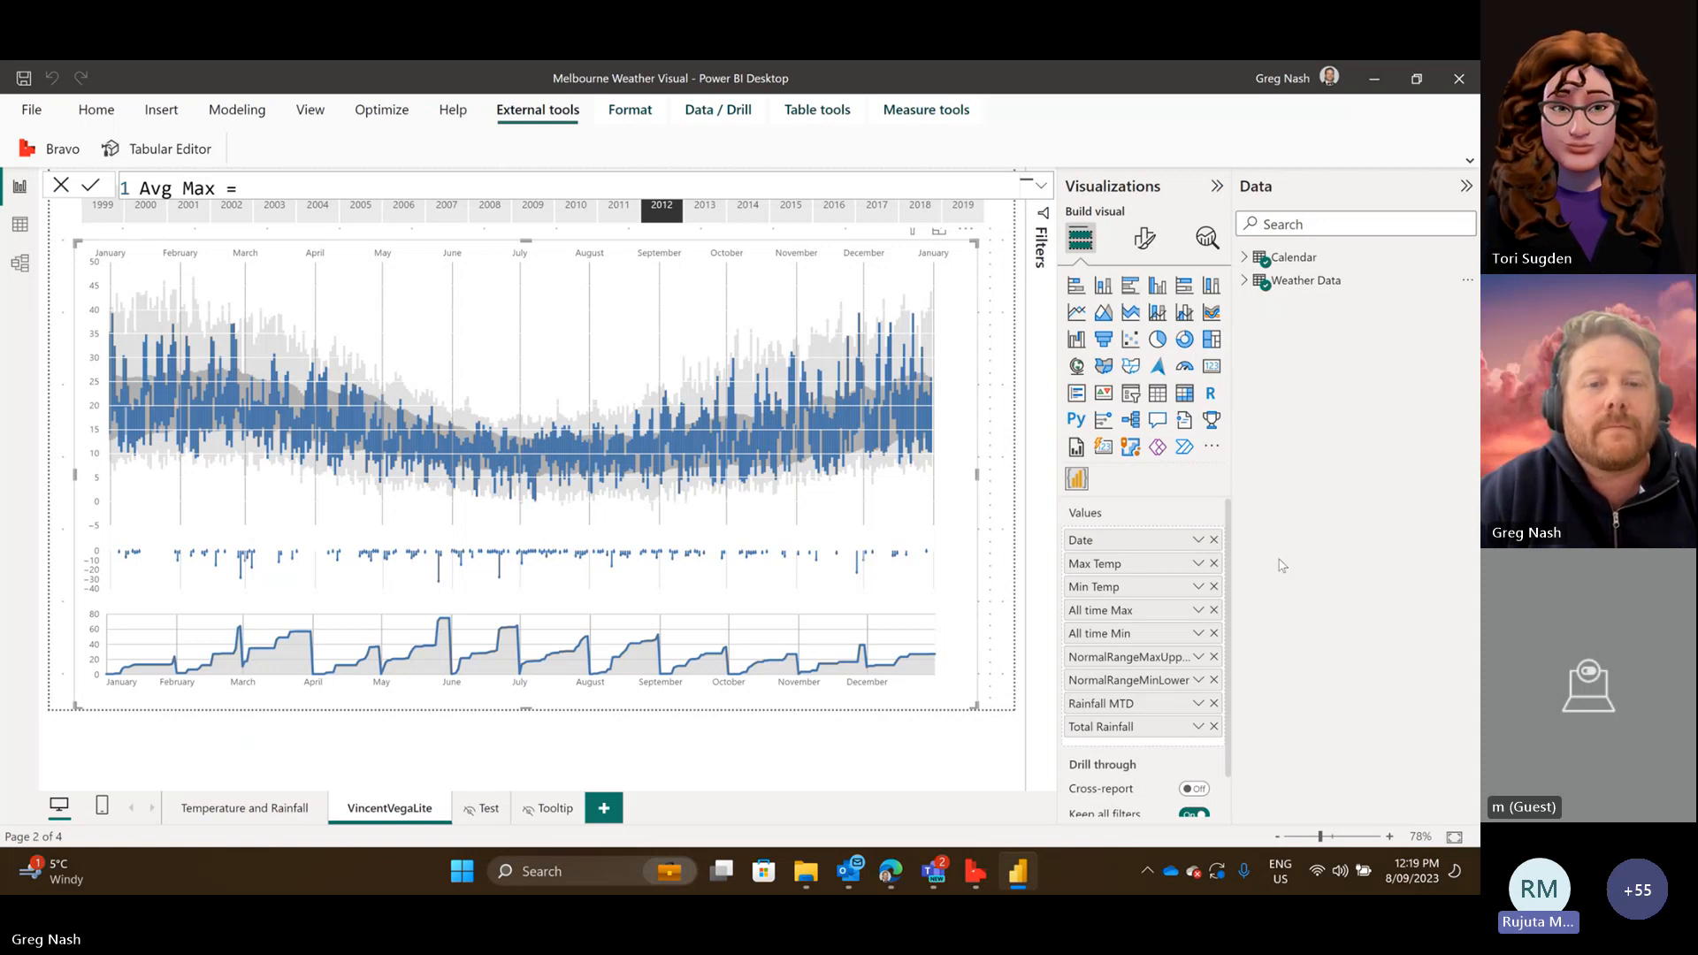
left_click(1244, 280)
left_click(1245, 257)
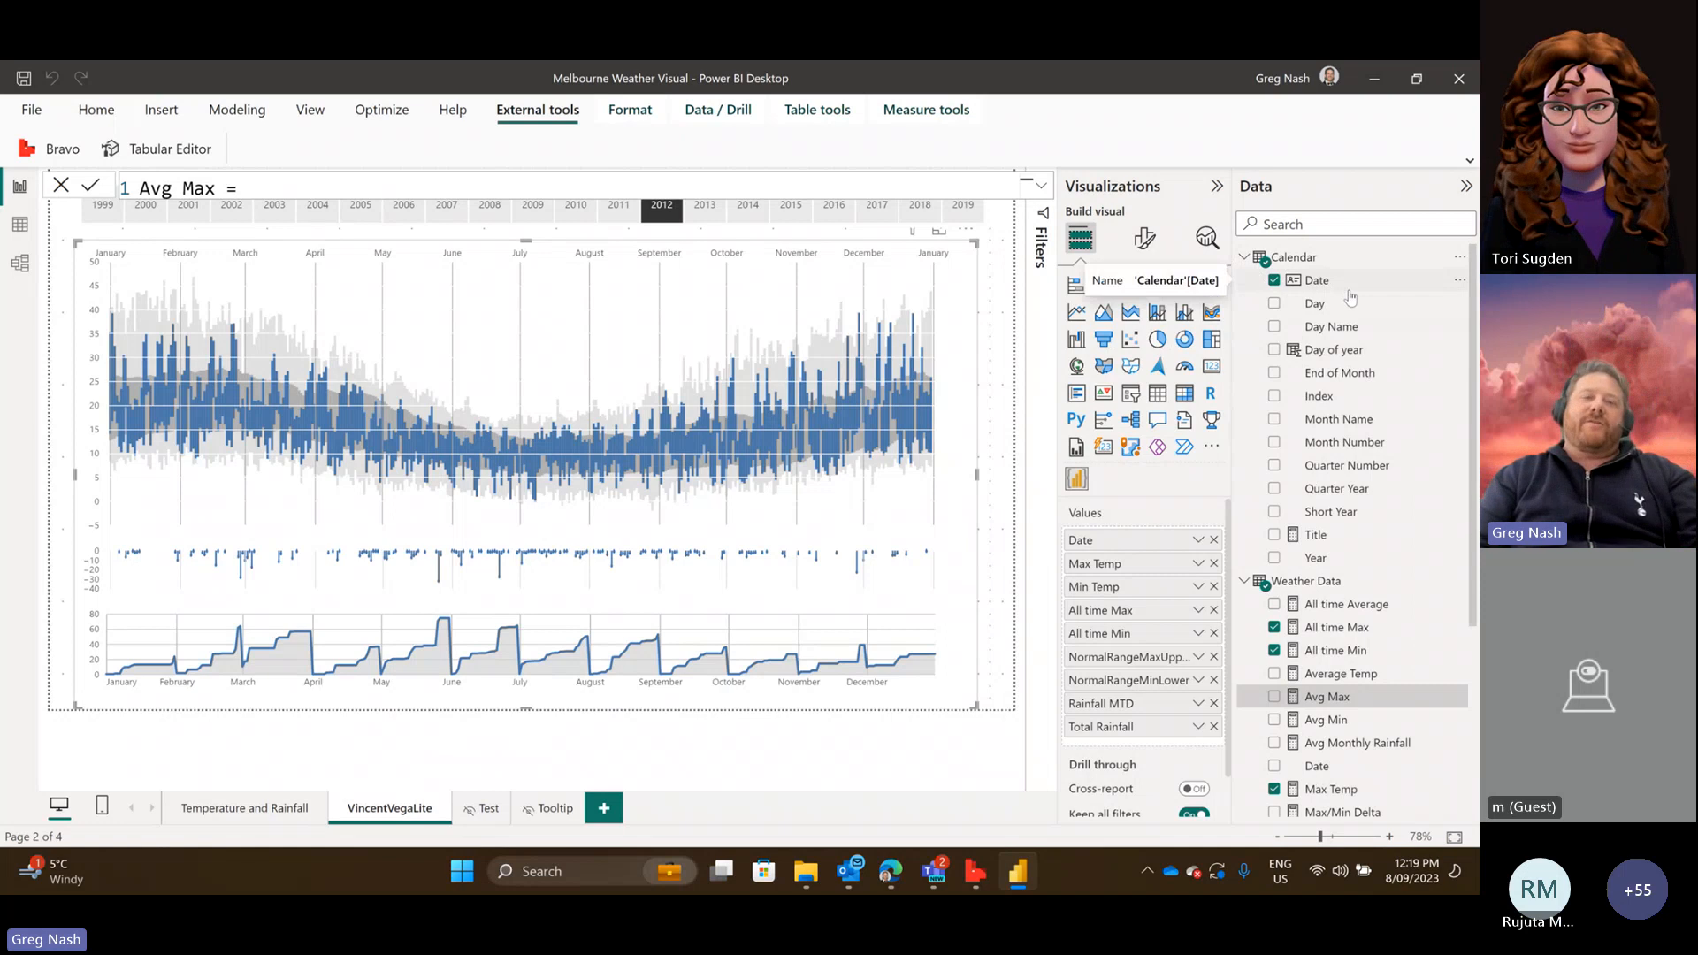
Show the full Avg Max formula again and highlight its CurrentDate variable definition.
left_click(1041, 185)
left_click_drag(440, 250, 140, 217)
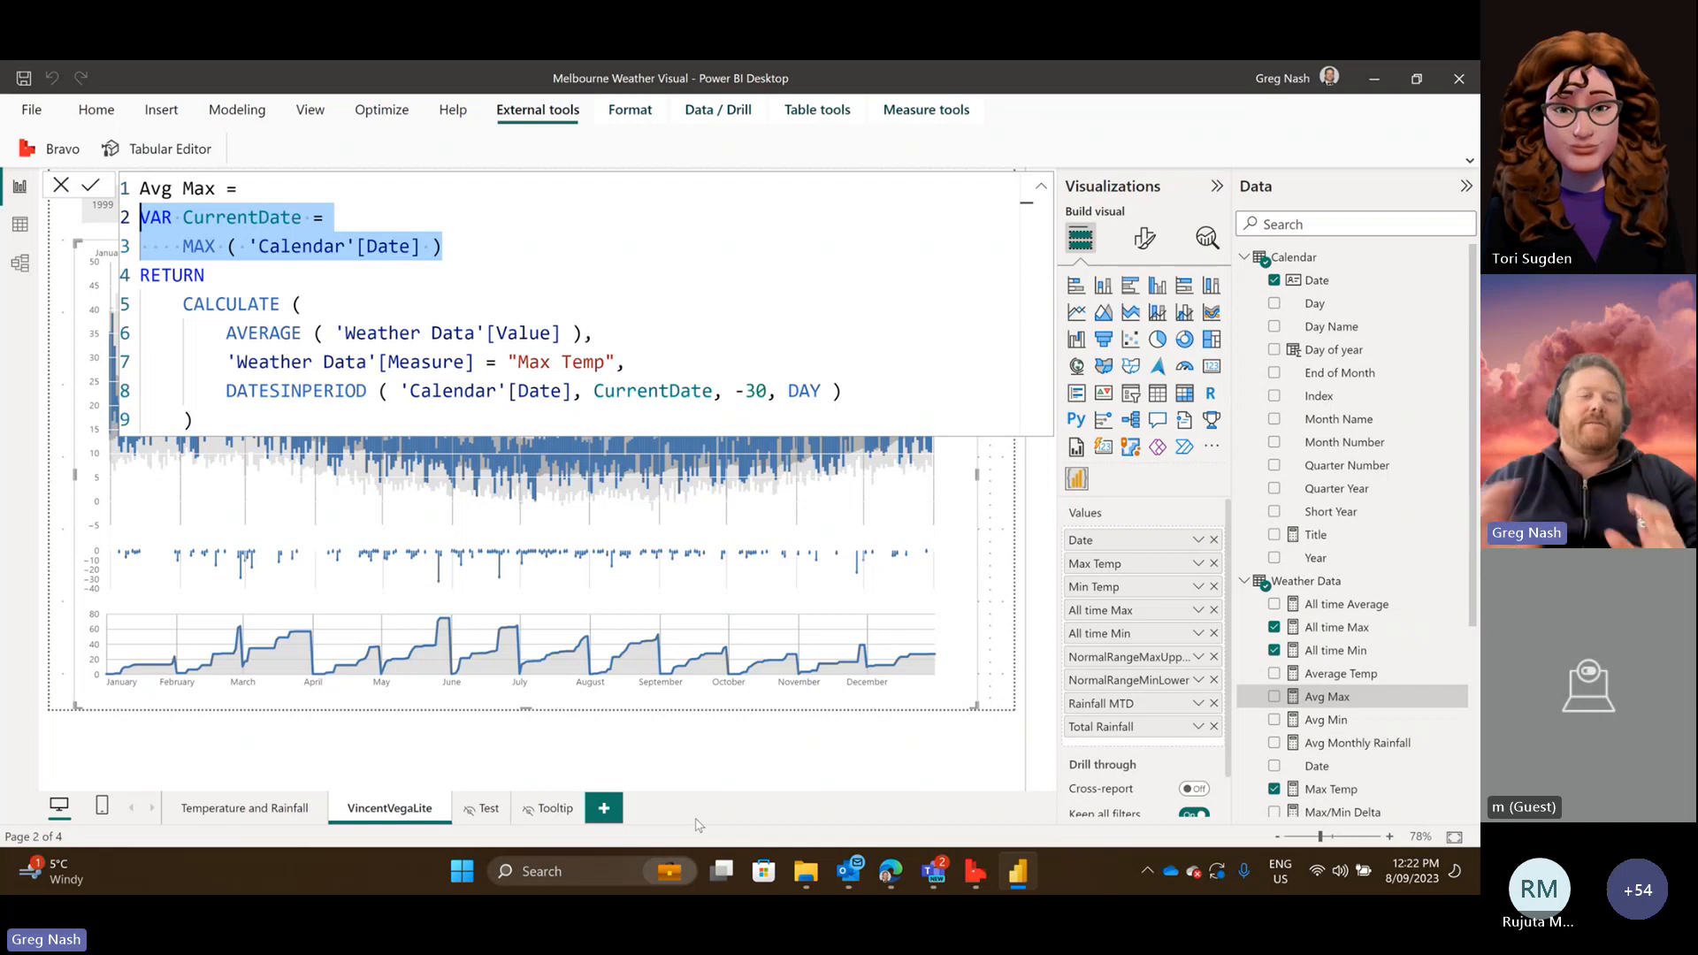
Add a new blank page to the report.
left_click(604, 808)
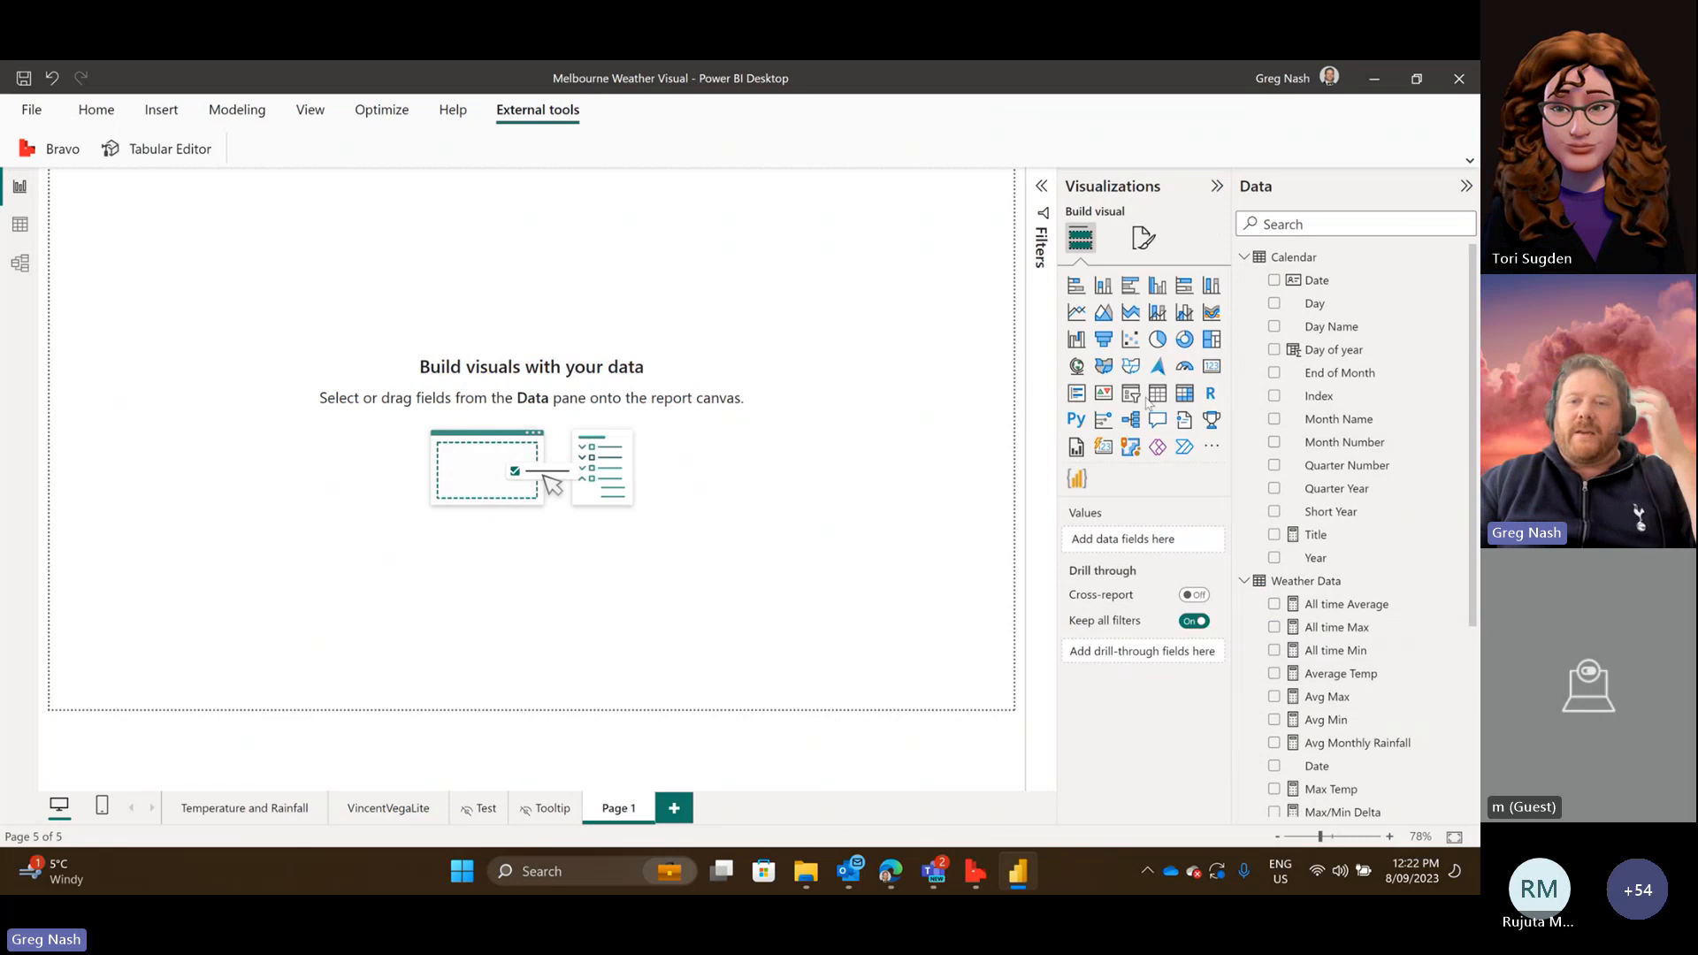
Add a table visual to the blank page and fill it with the Date field from the Calendar table.
left_click(1157, 393)
left_click_drag(188, 359, 796, 648)
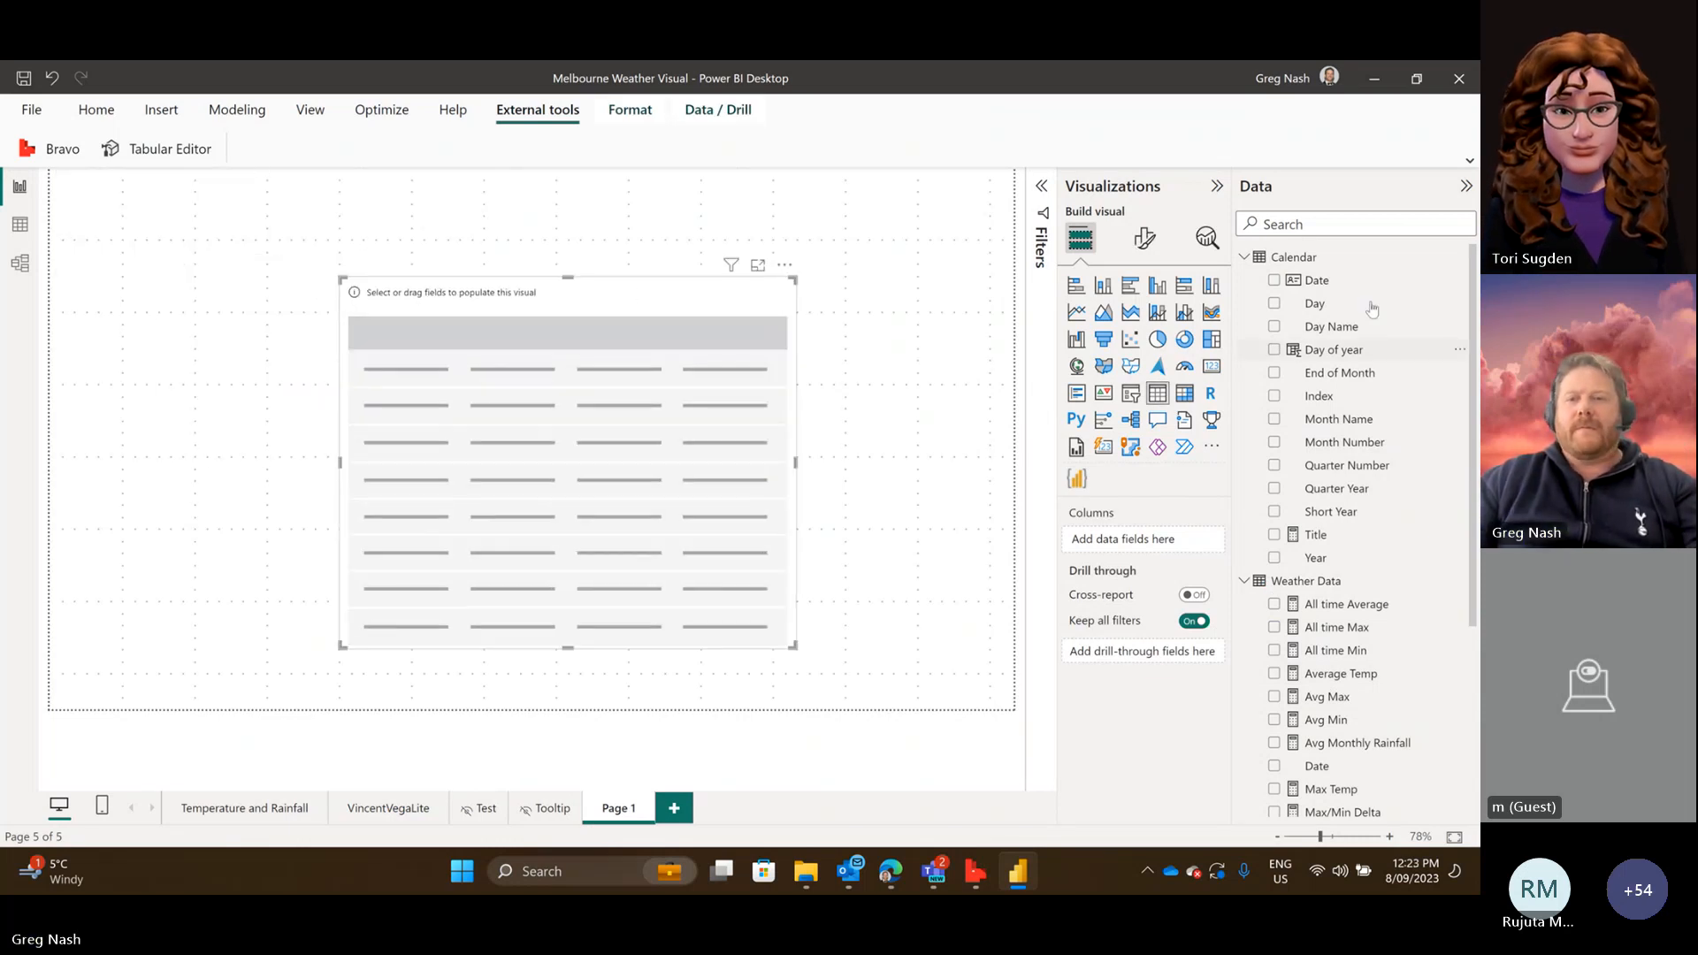
left_click_drag(1314, 281, 679, 380)
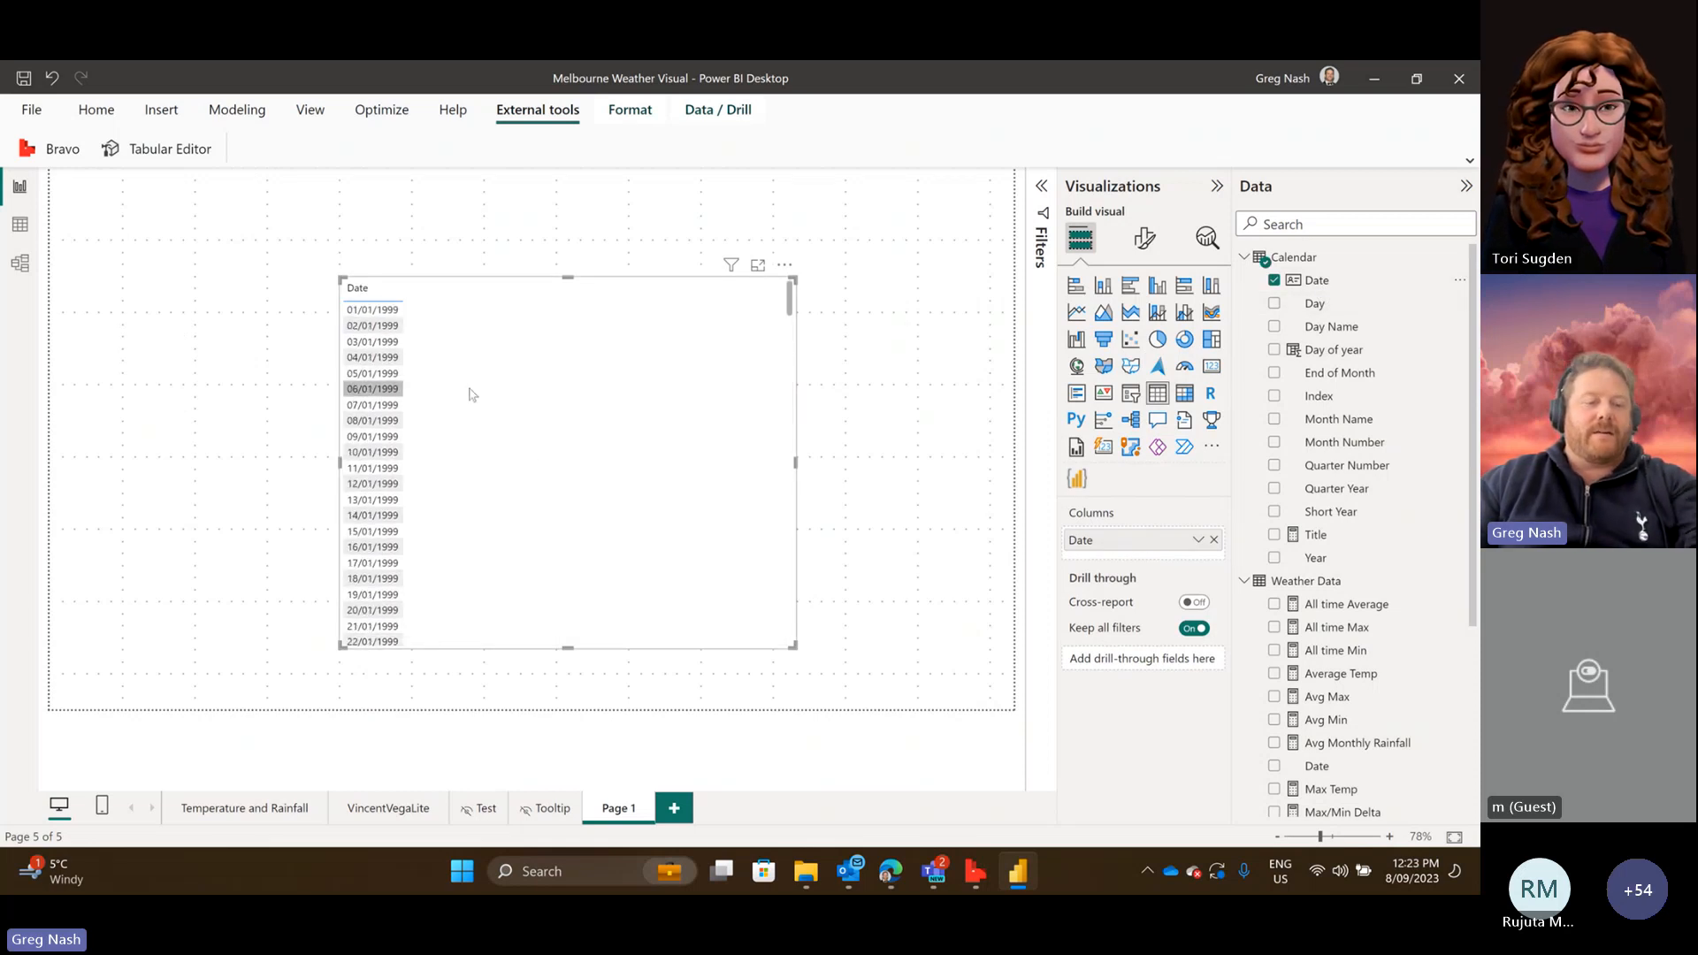
Set the Date table's global font size to 19.
left_click(1136, 240)
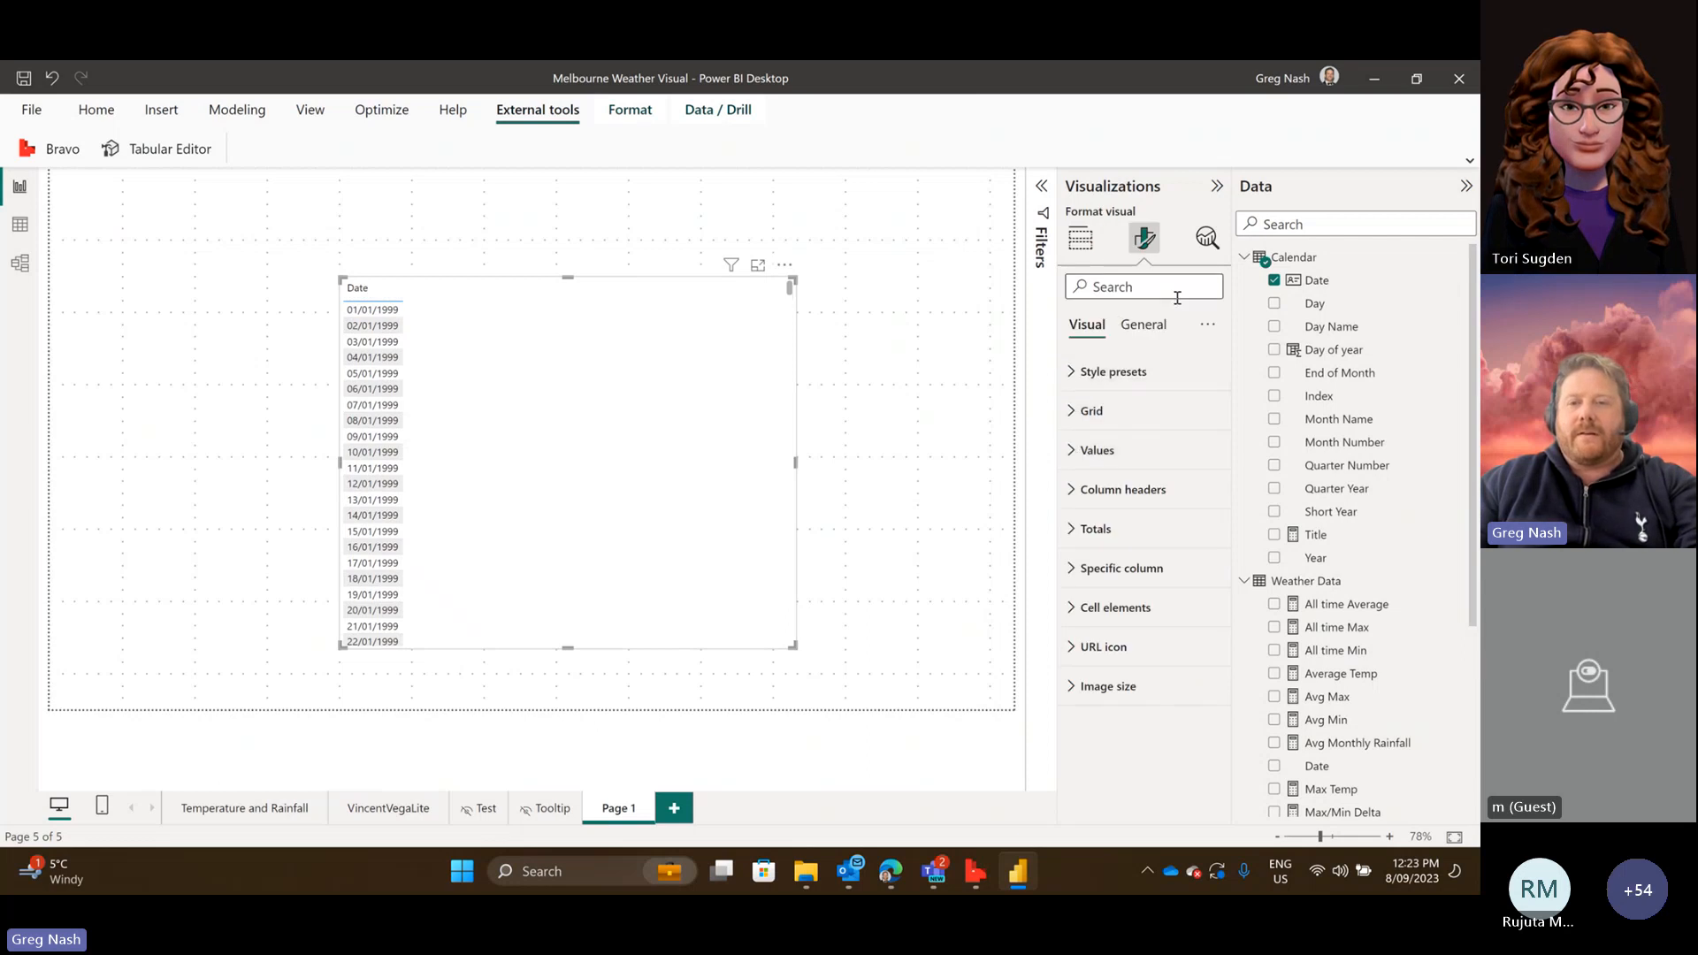
type("global")
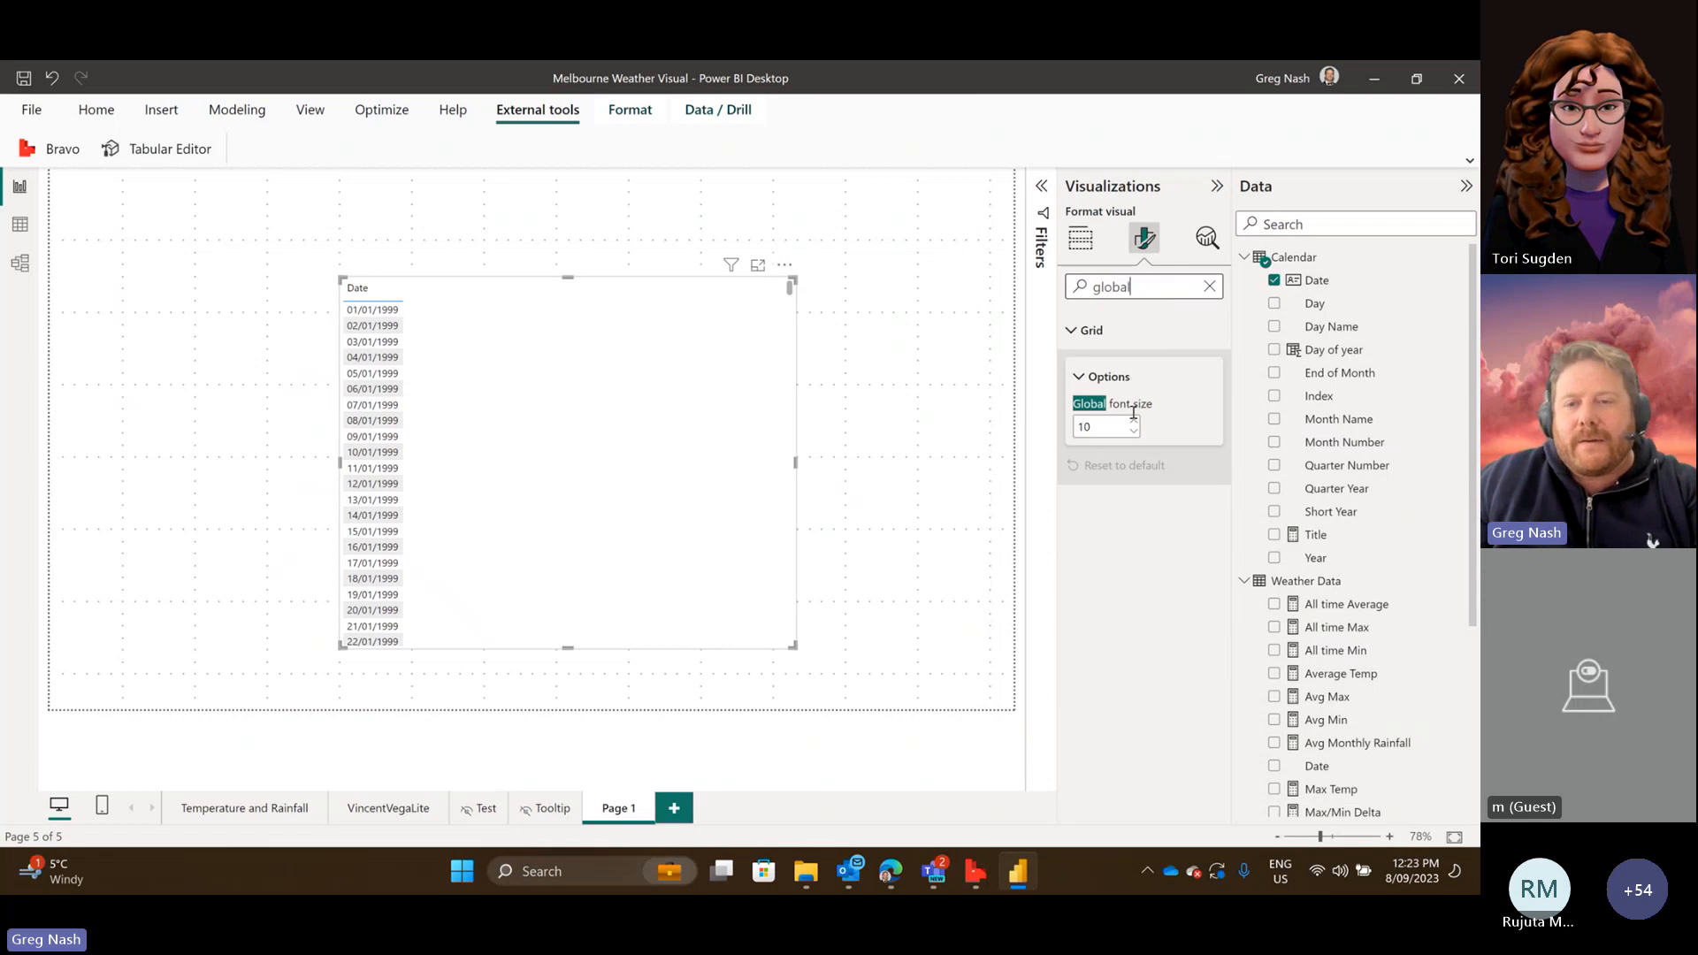
left_click(1134, 422)
left_click(1134, 423)
left_click(1134, 422)
left_click(1134, 423)
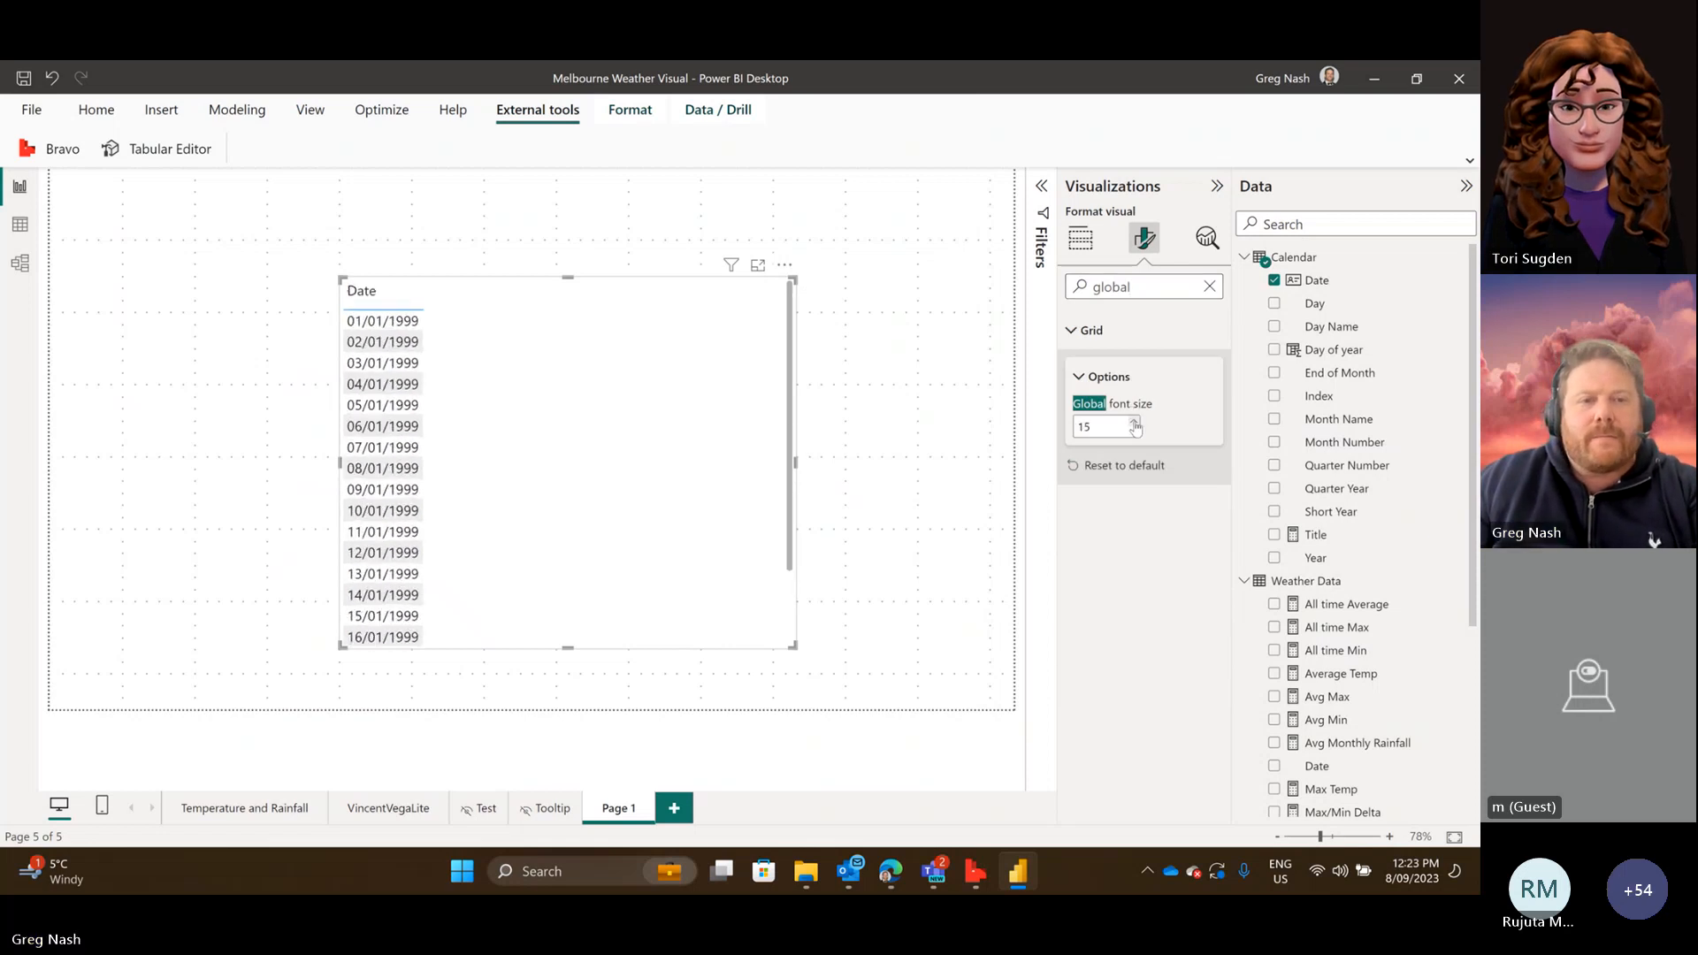
left_click(1134, 423)
left_click(1134, 423)
left_click(1134, 423)
left_click(1134, 423)
left_click(1134, 423)
Narrow the Date table visual to a slim column and place it near the page's left edge.
scroll(581, 419, "down", 4)
scroll(580, 425, "down", 20)
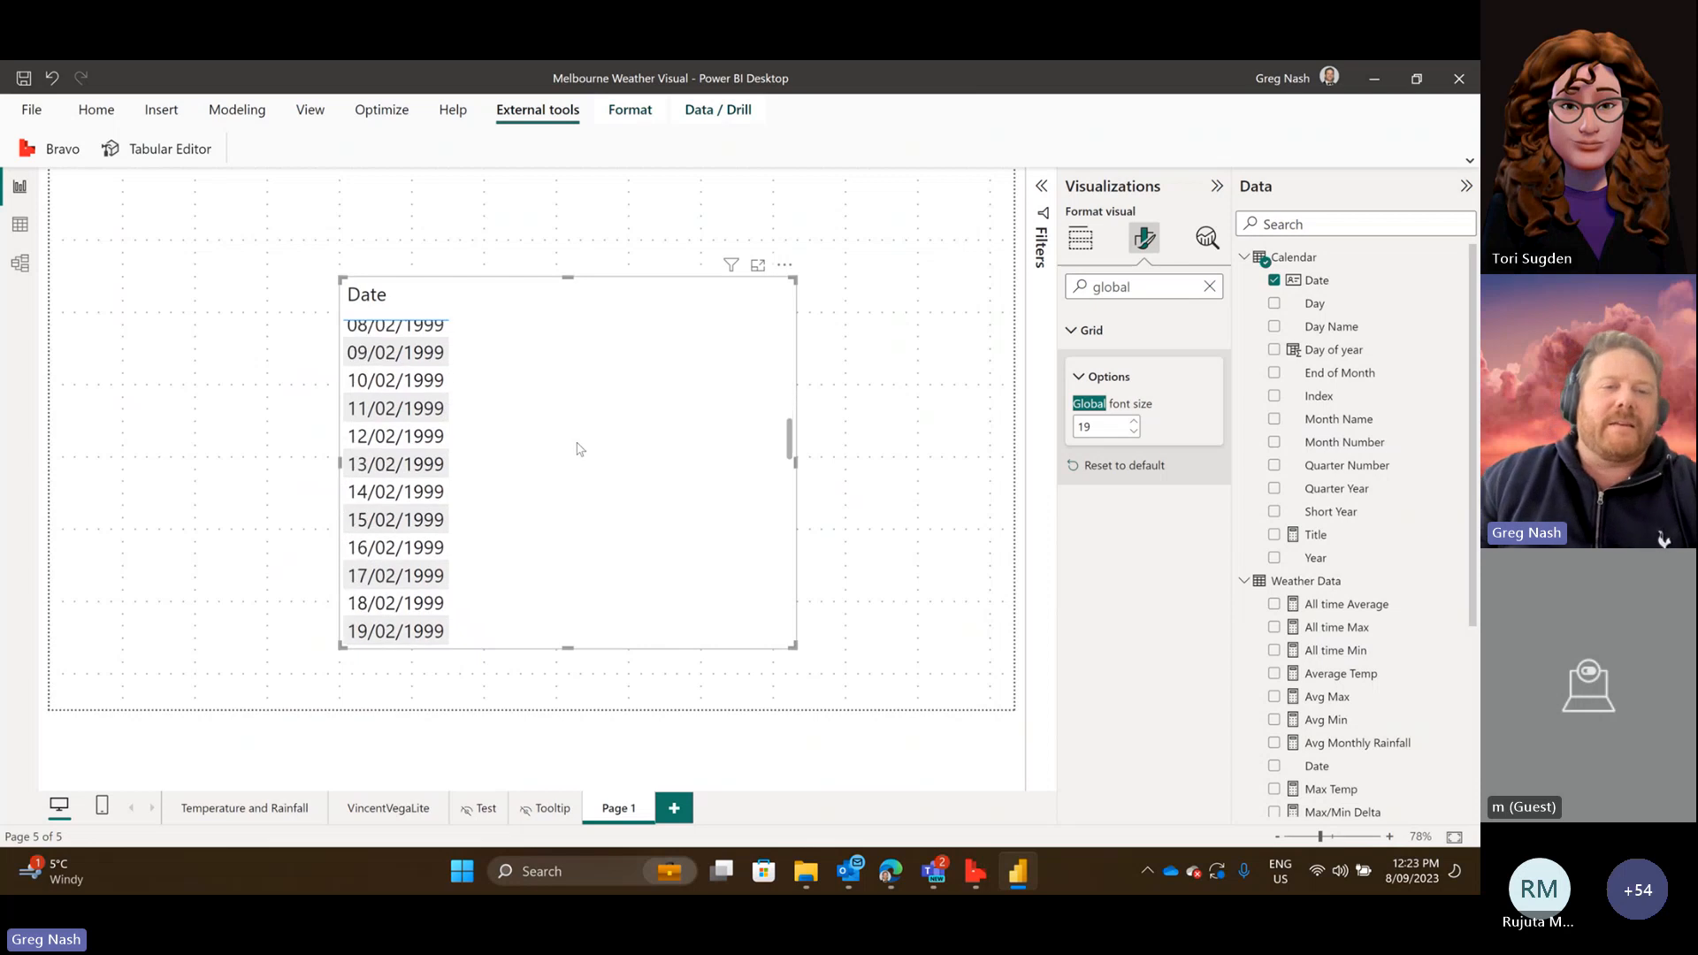
scroll(577, 431, "down", 4)
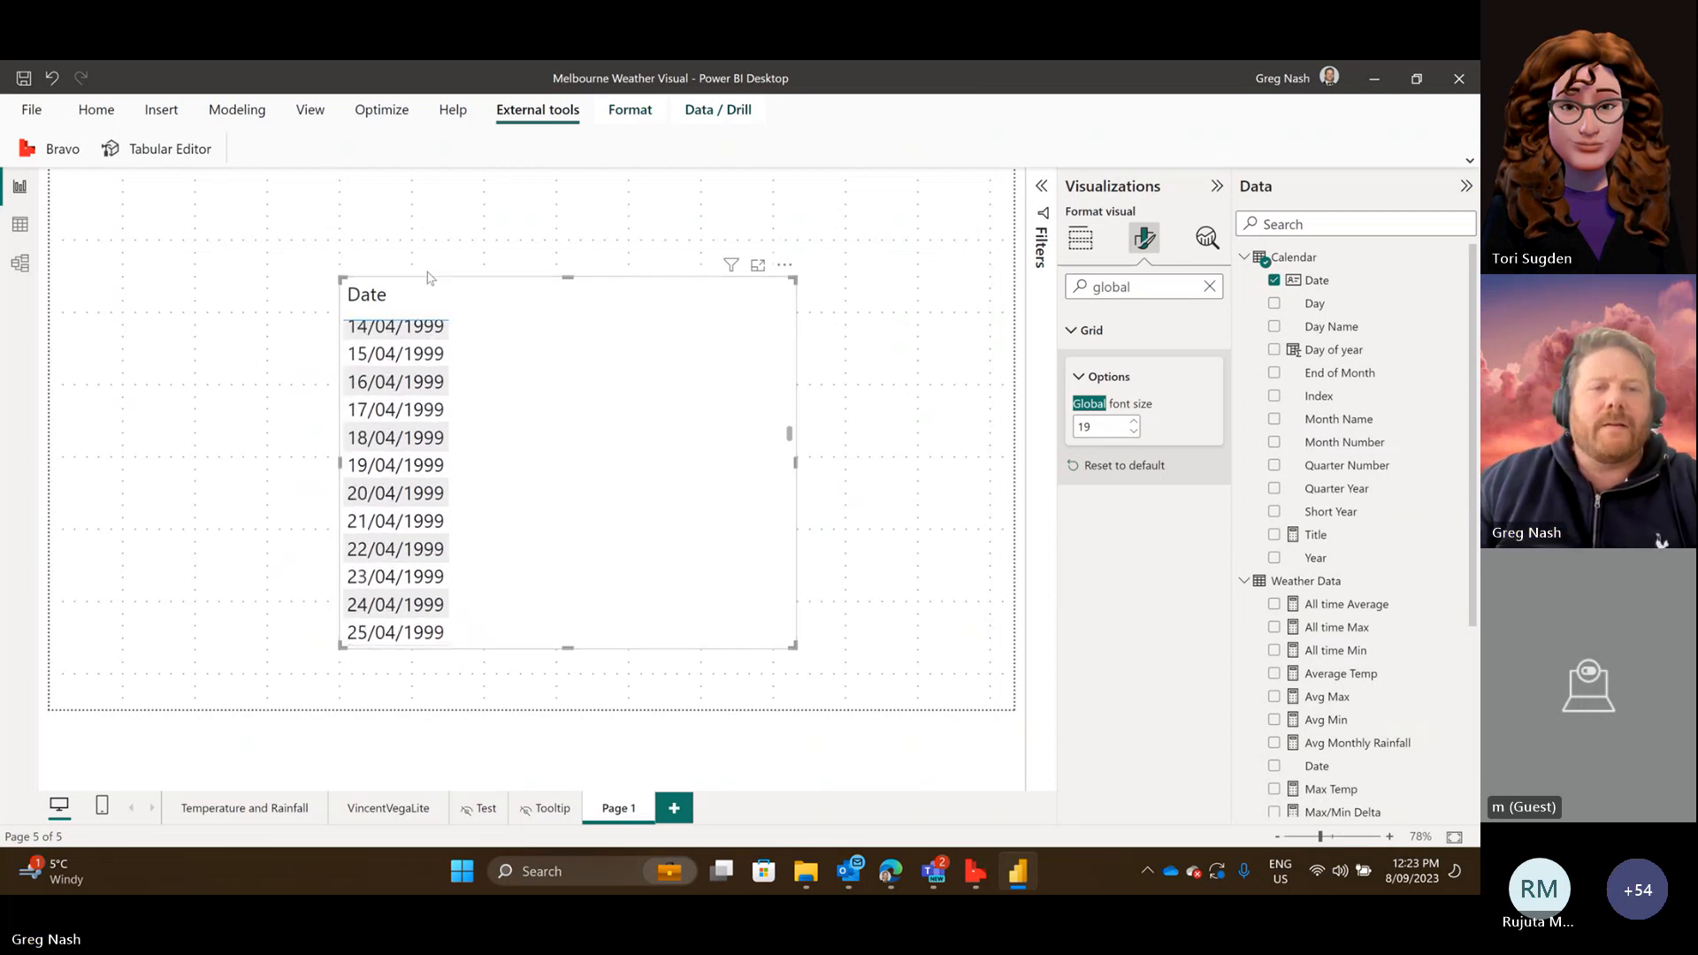
left_click_drag(478, 291, 396, 278)
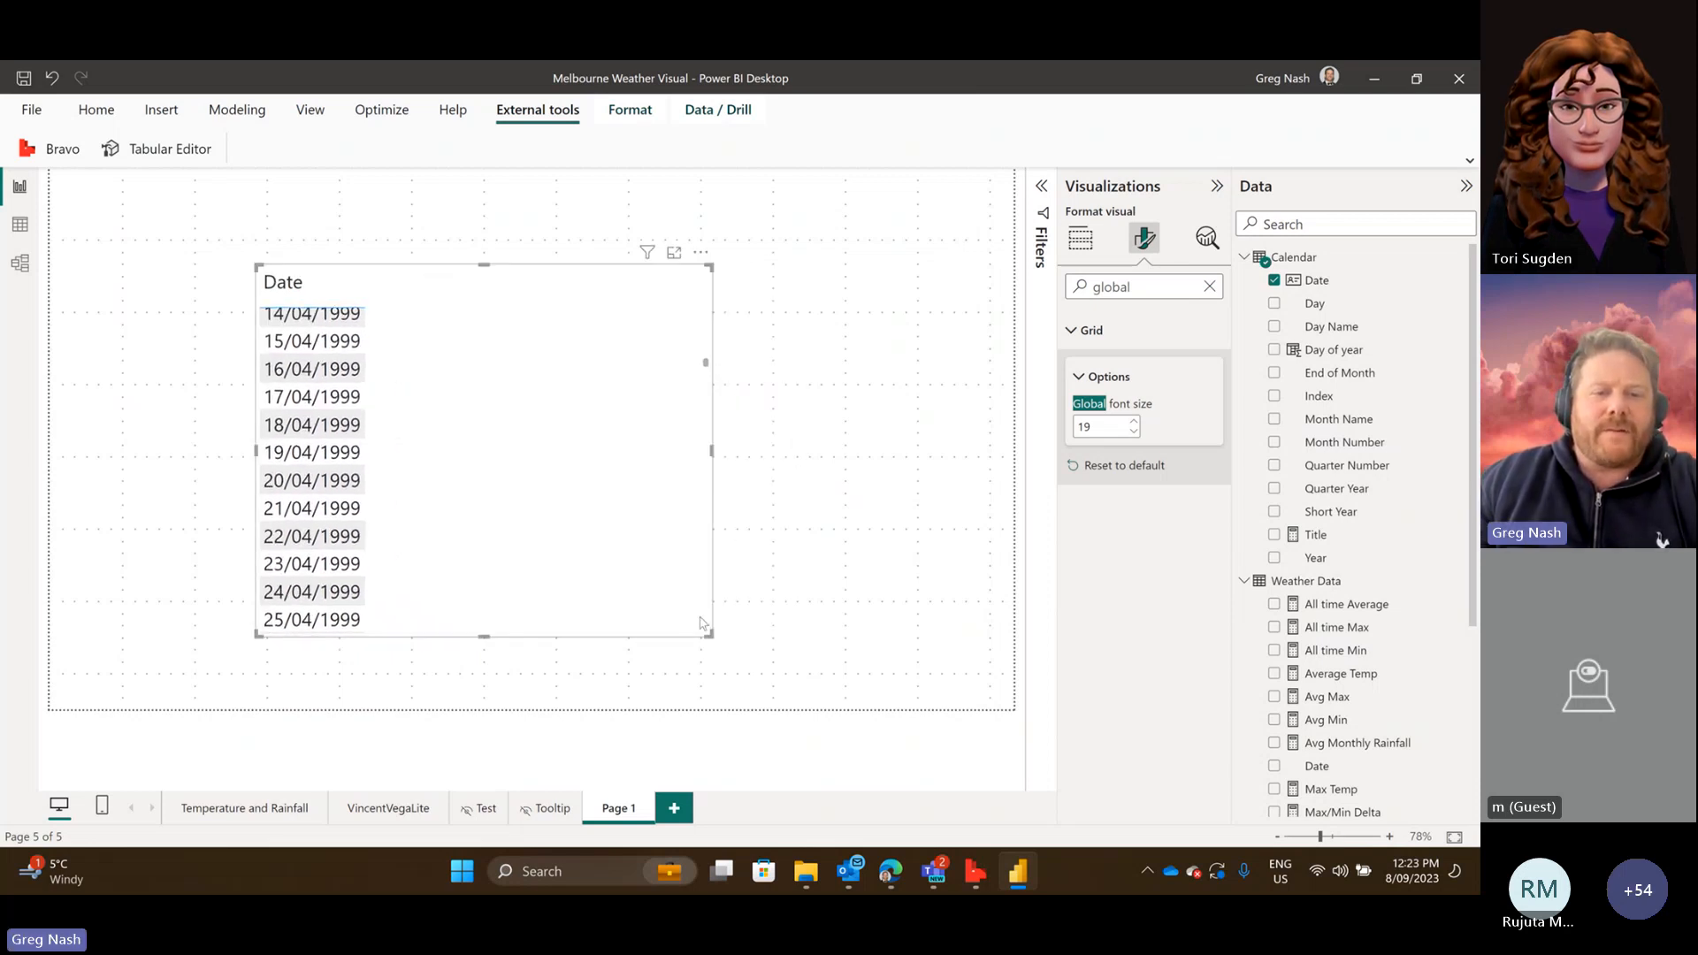
left_click_drag(713, 636, 447, 660)
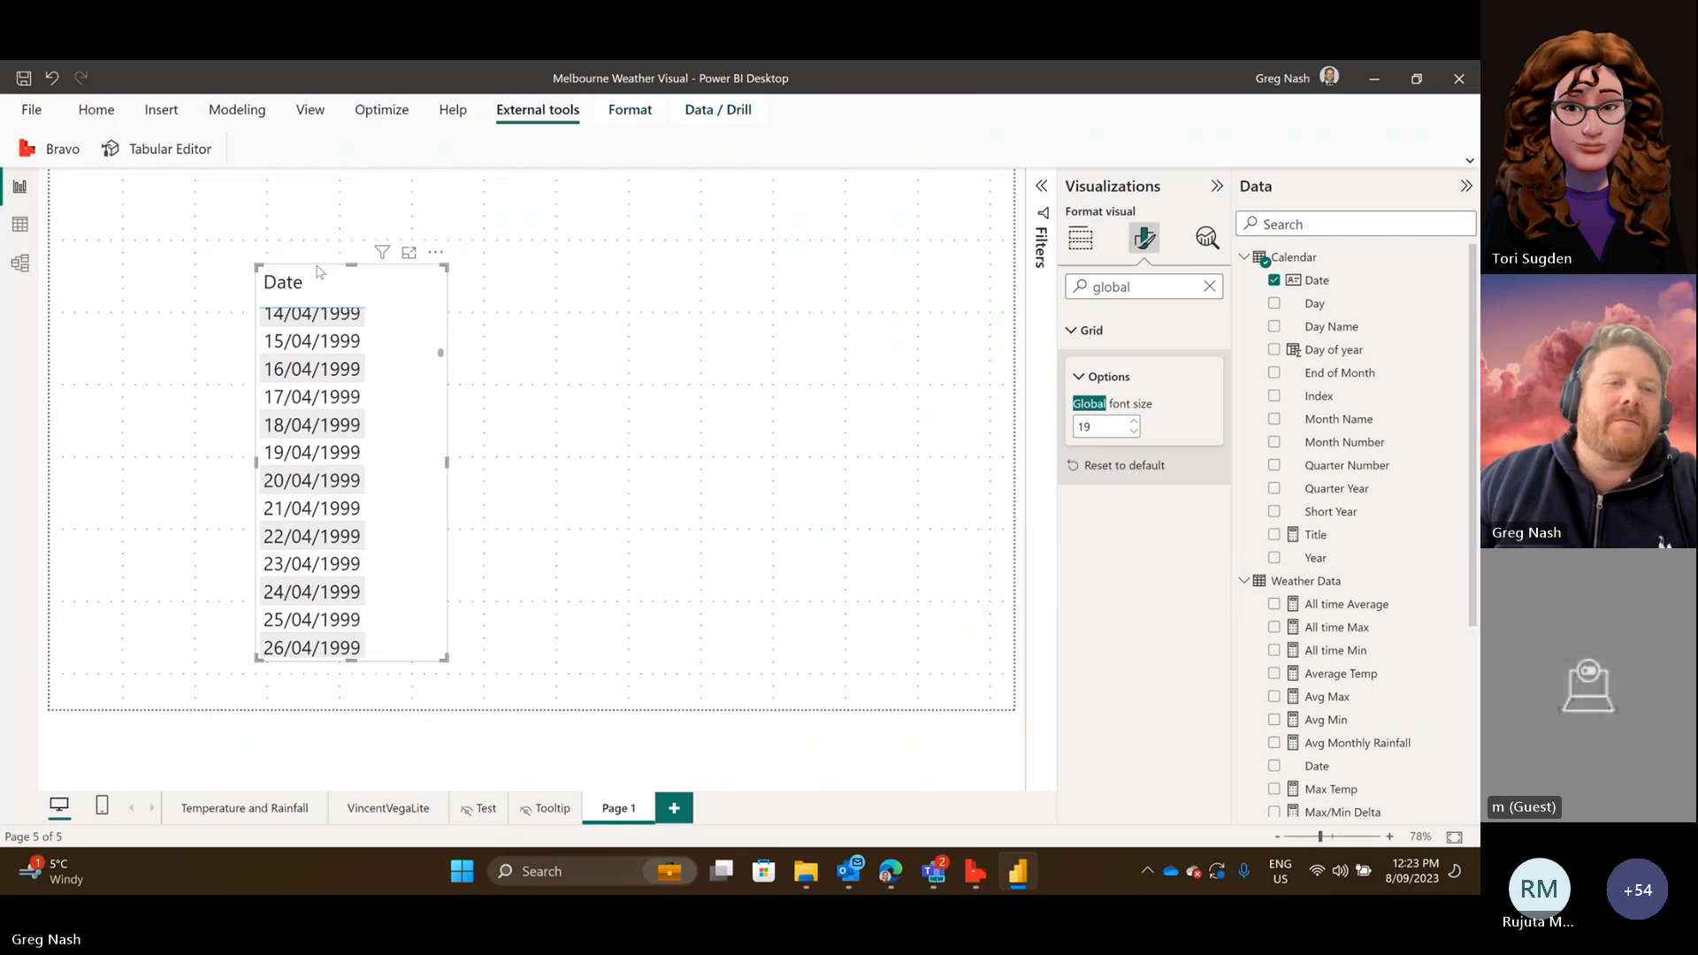
left_click_drag(259, 264, 163, 253)
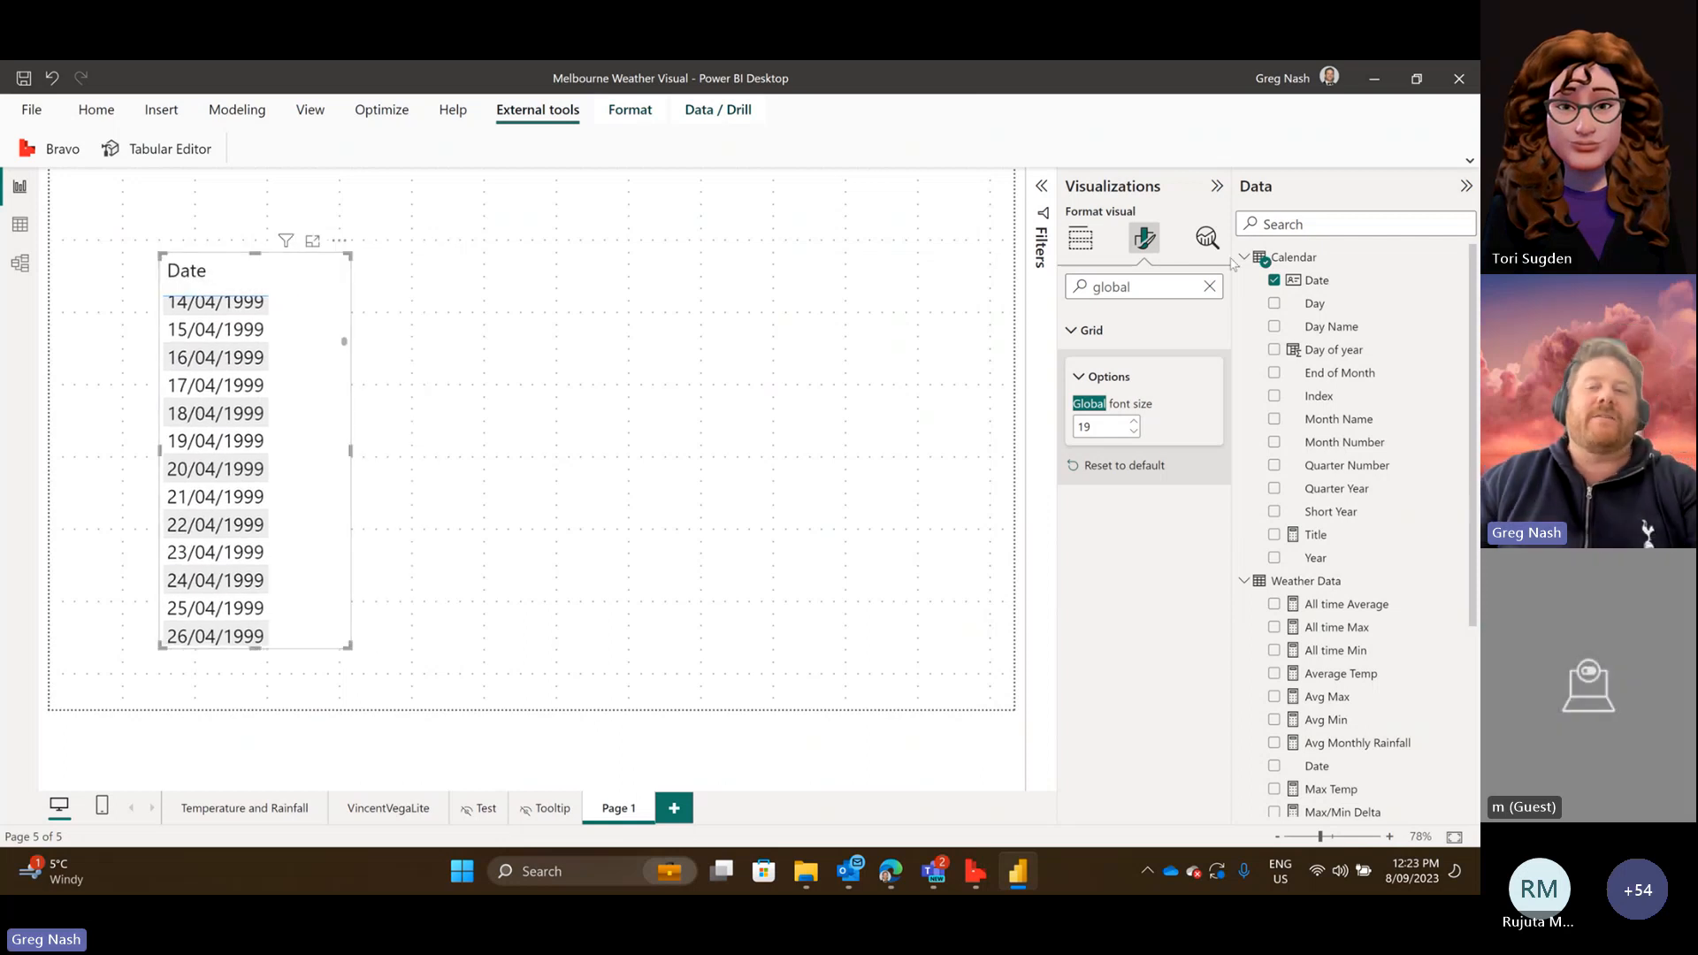
Expand the ribbon to its full size and shift the Date table slightly closer to the page's left edge.
left_click(793, 548)
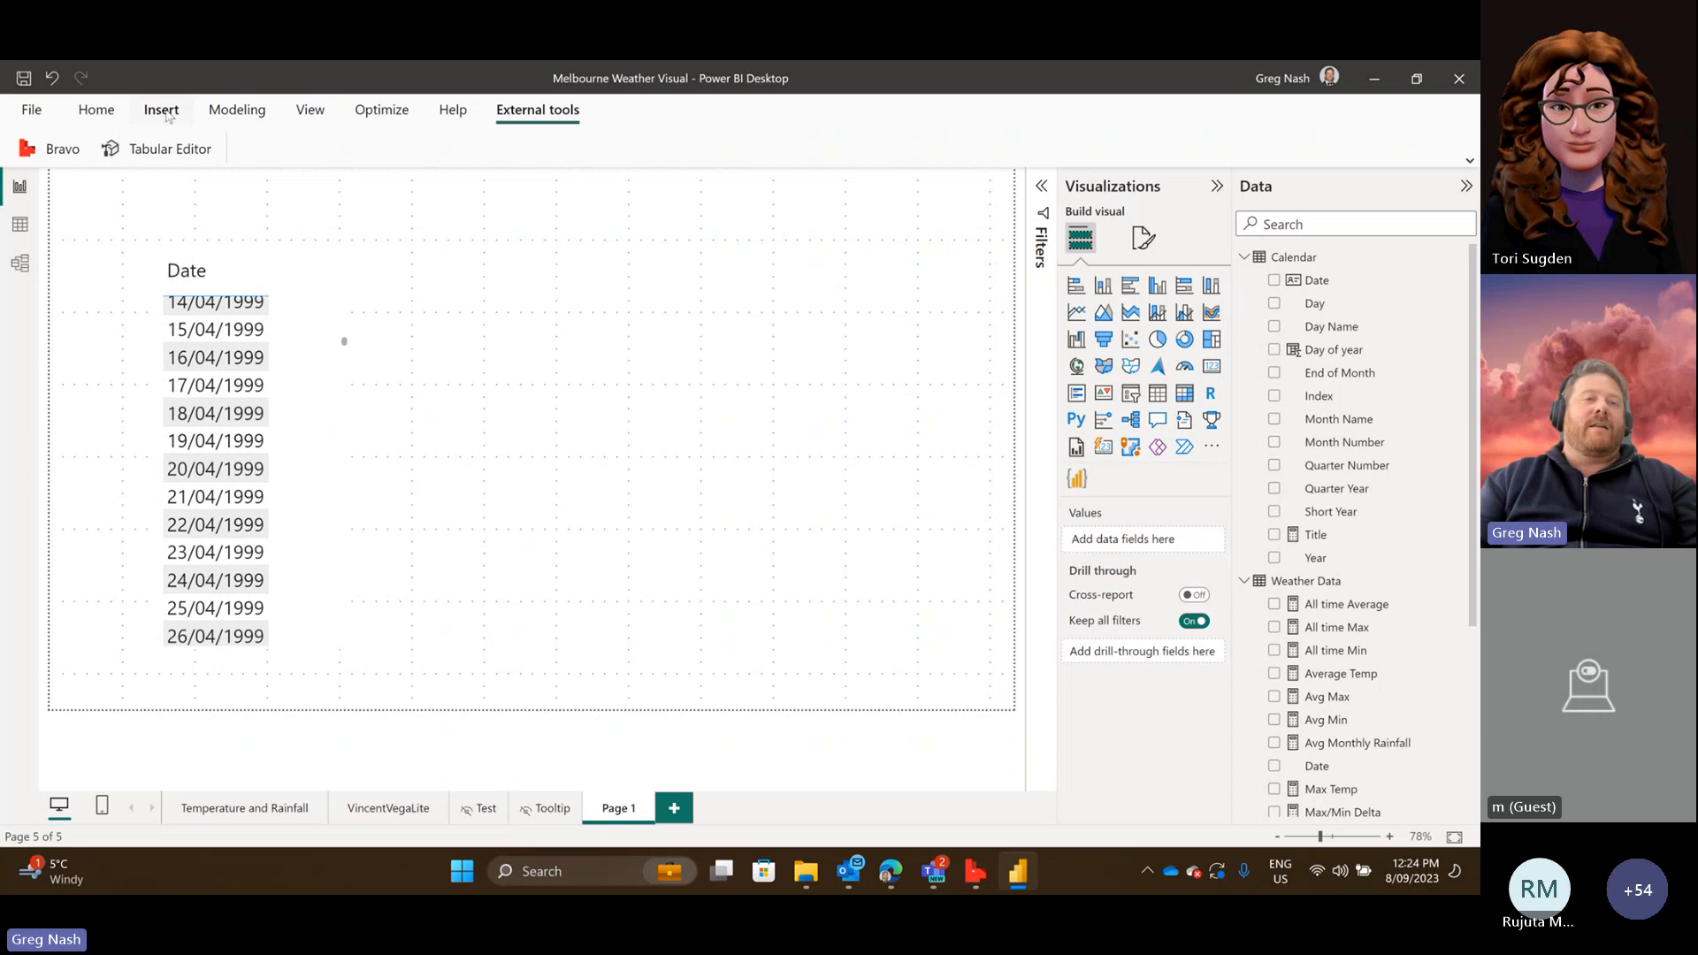
left_click(96, 109)
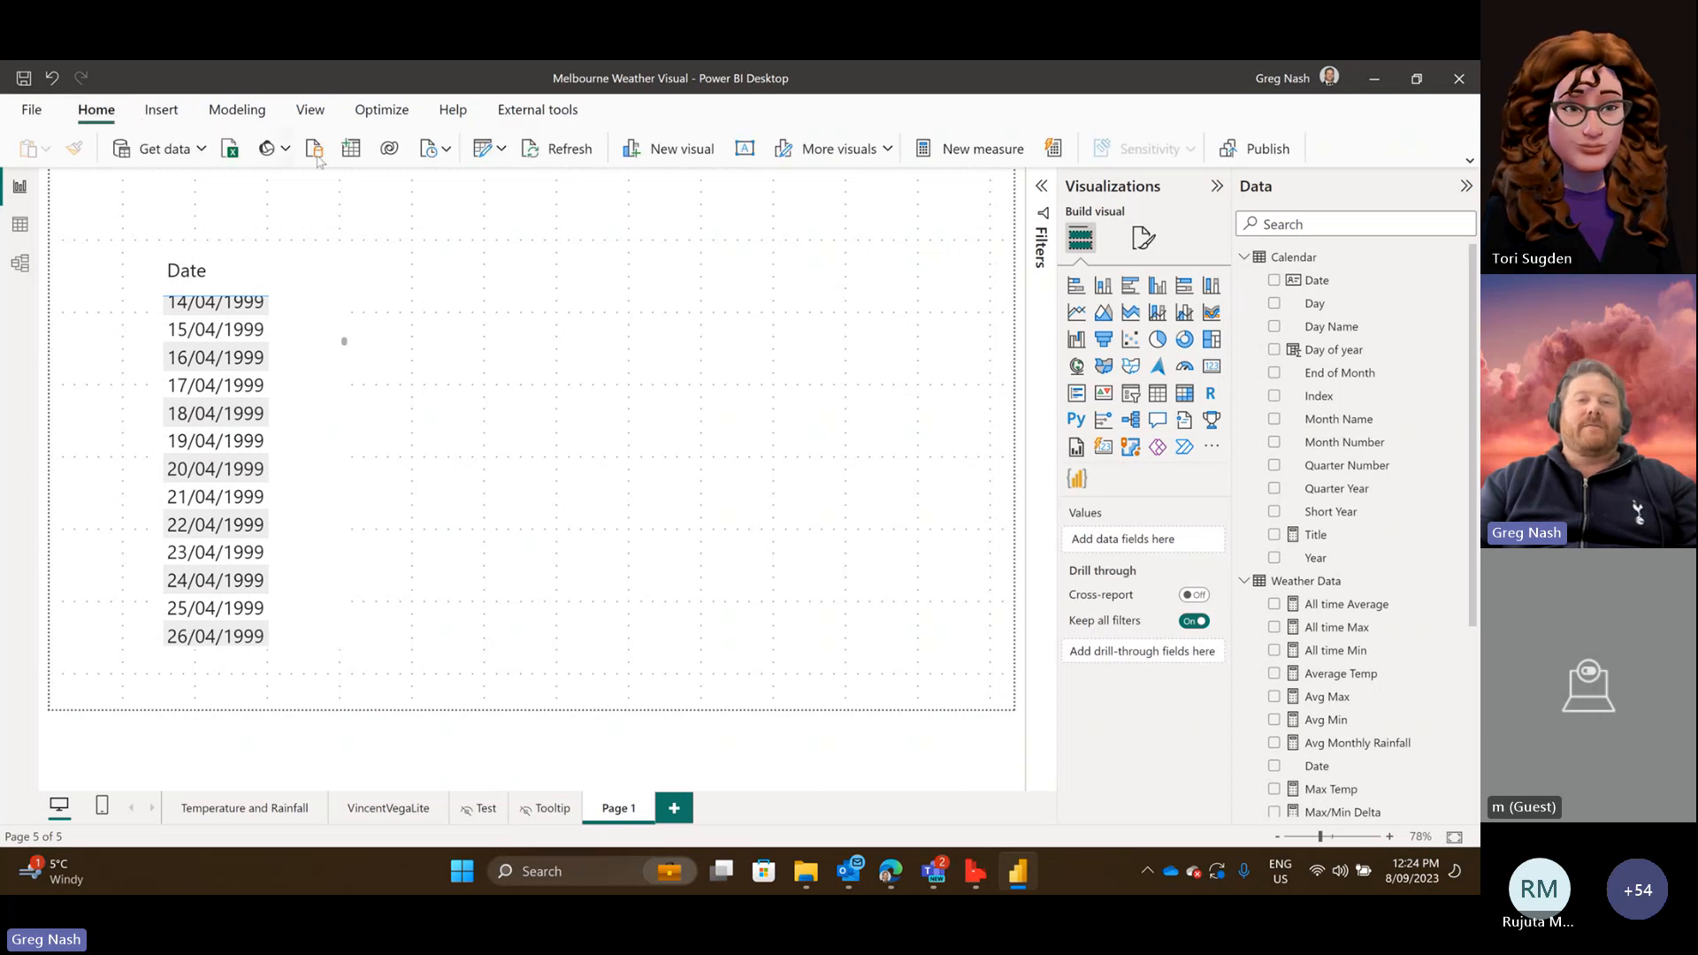
left_click(162, 111)
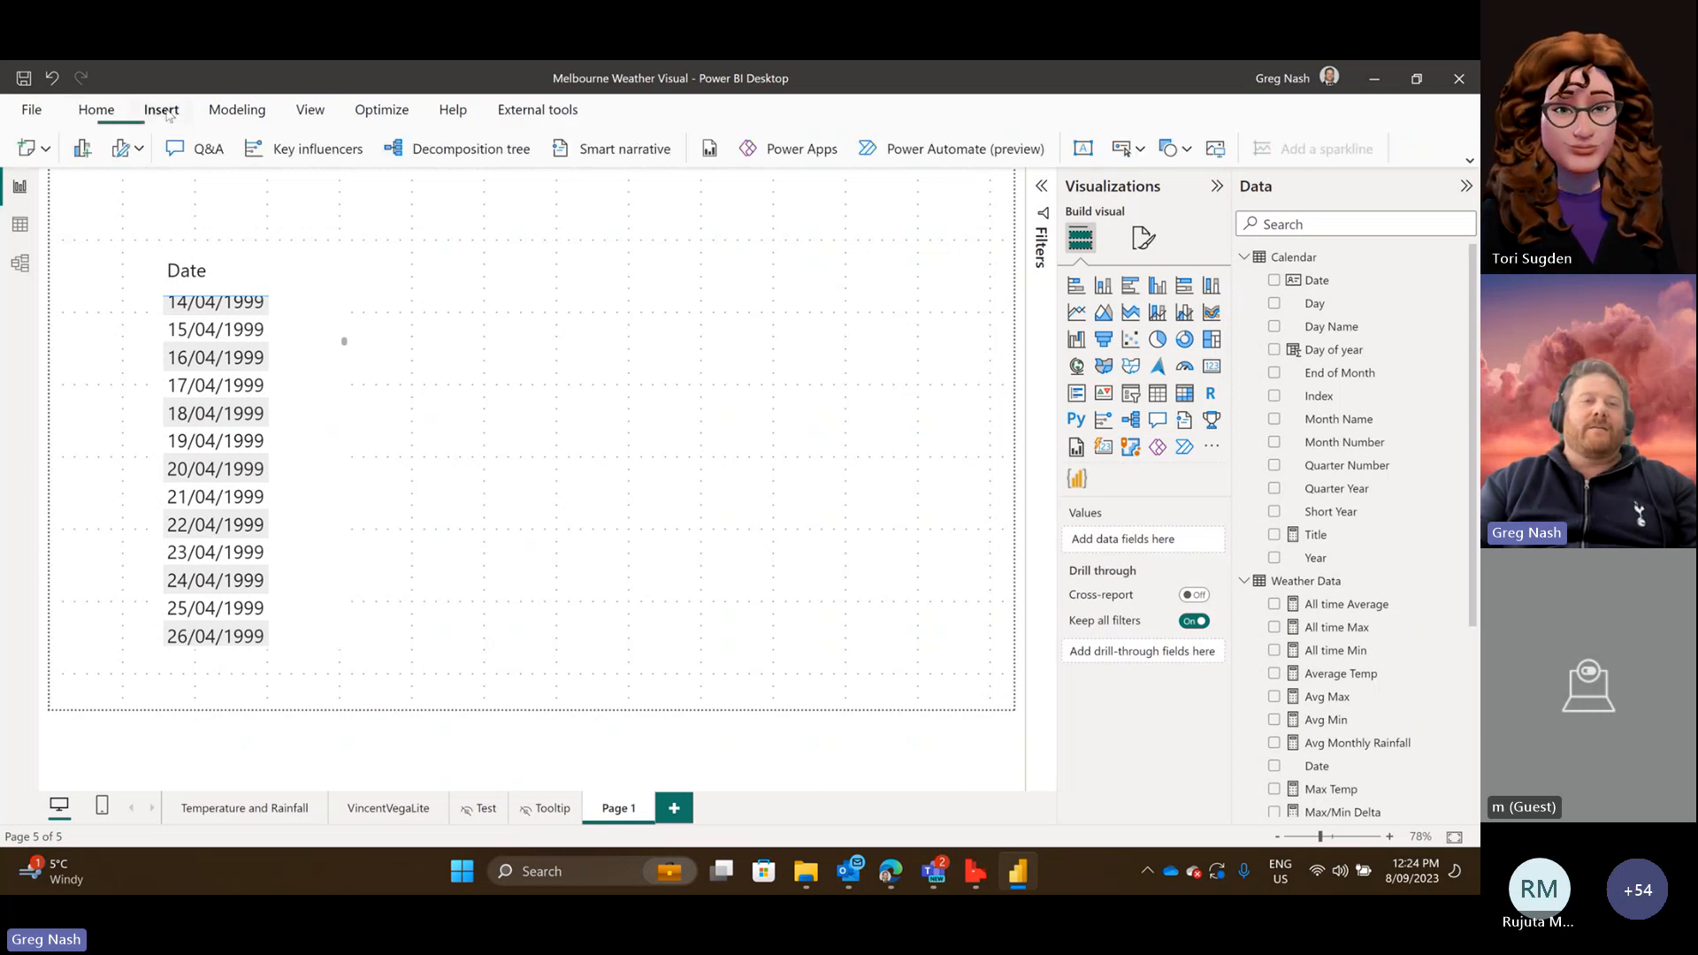
left_click(96, 110)
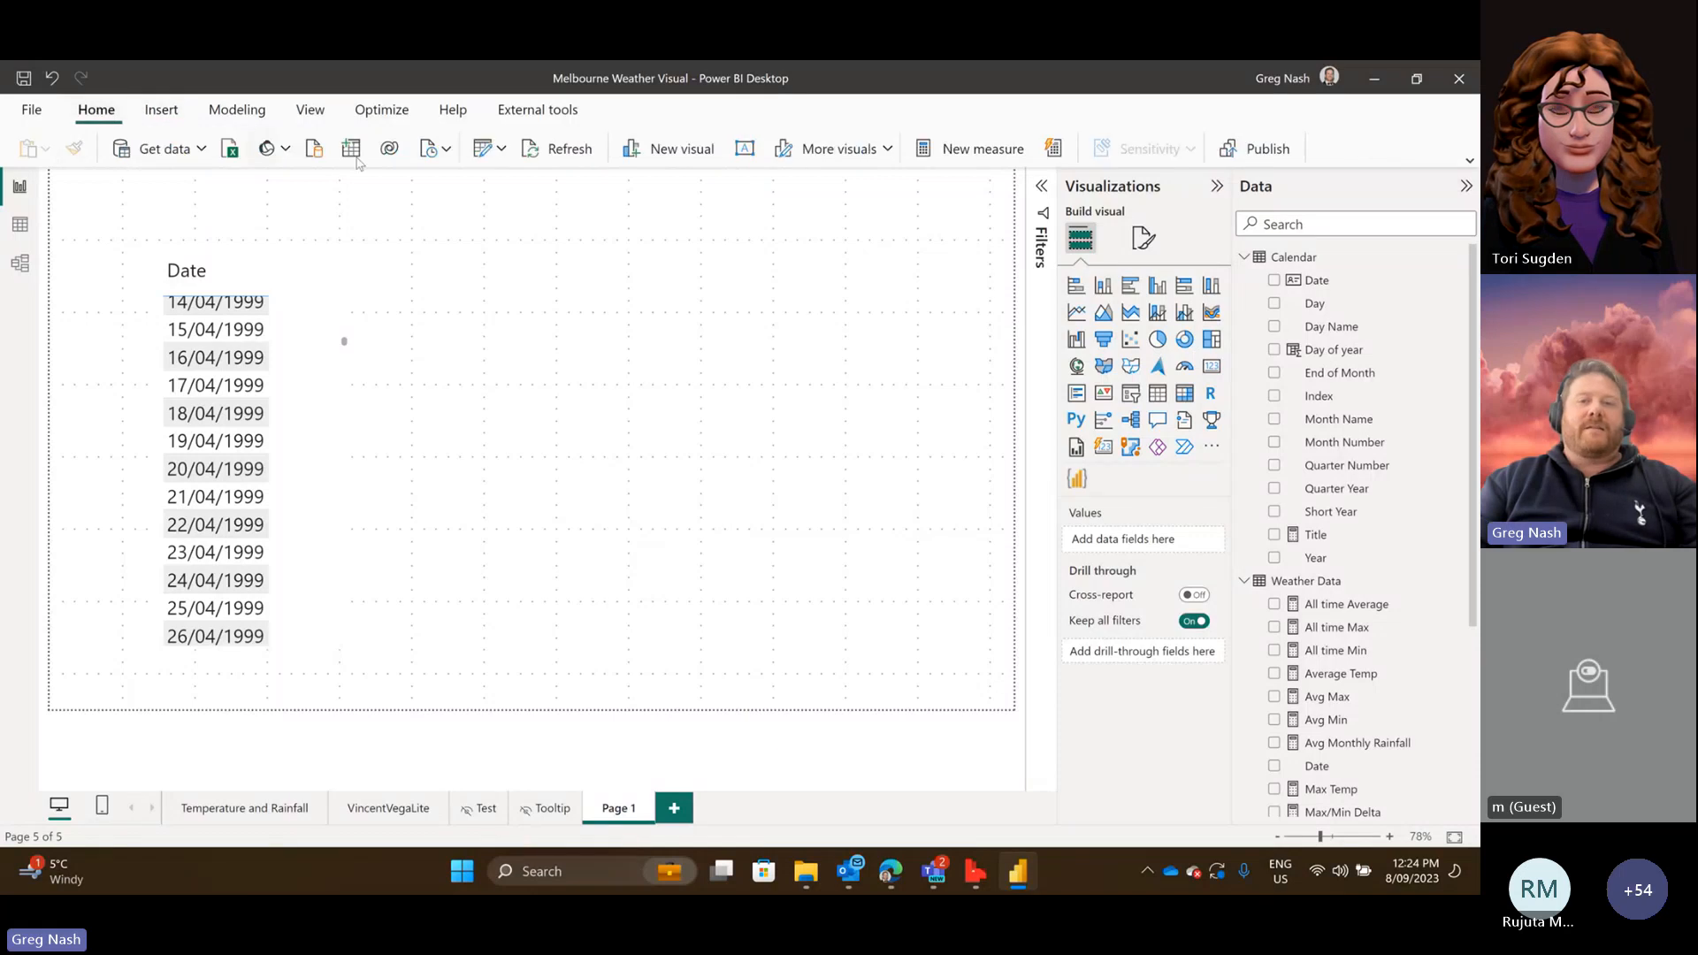
left_click(1470, 159)
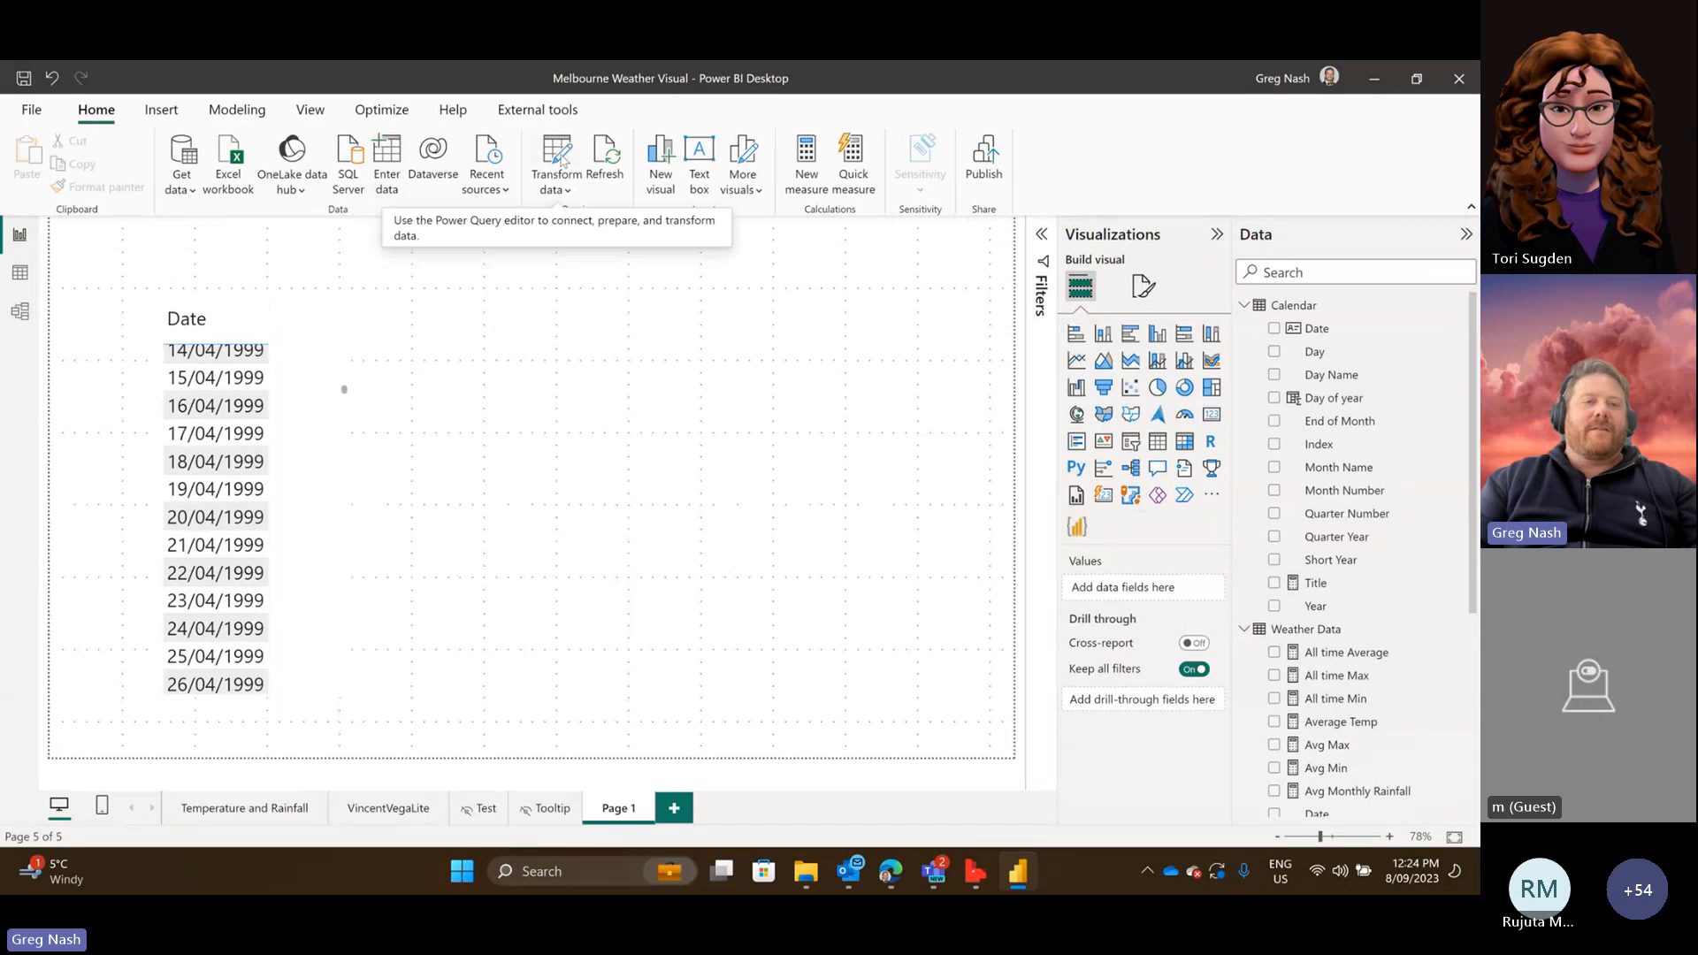
left_click(223, 114)
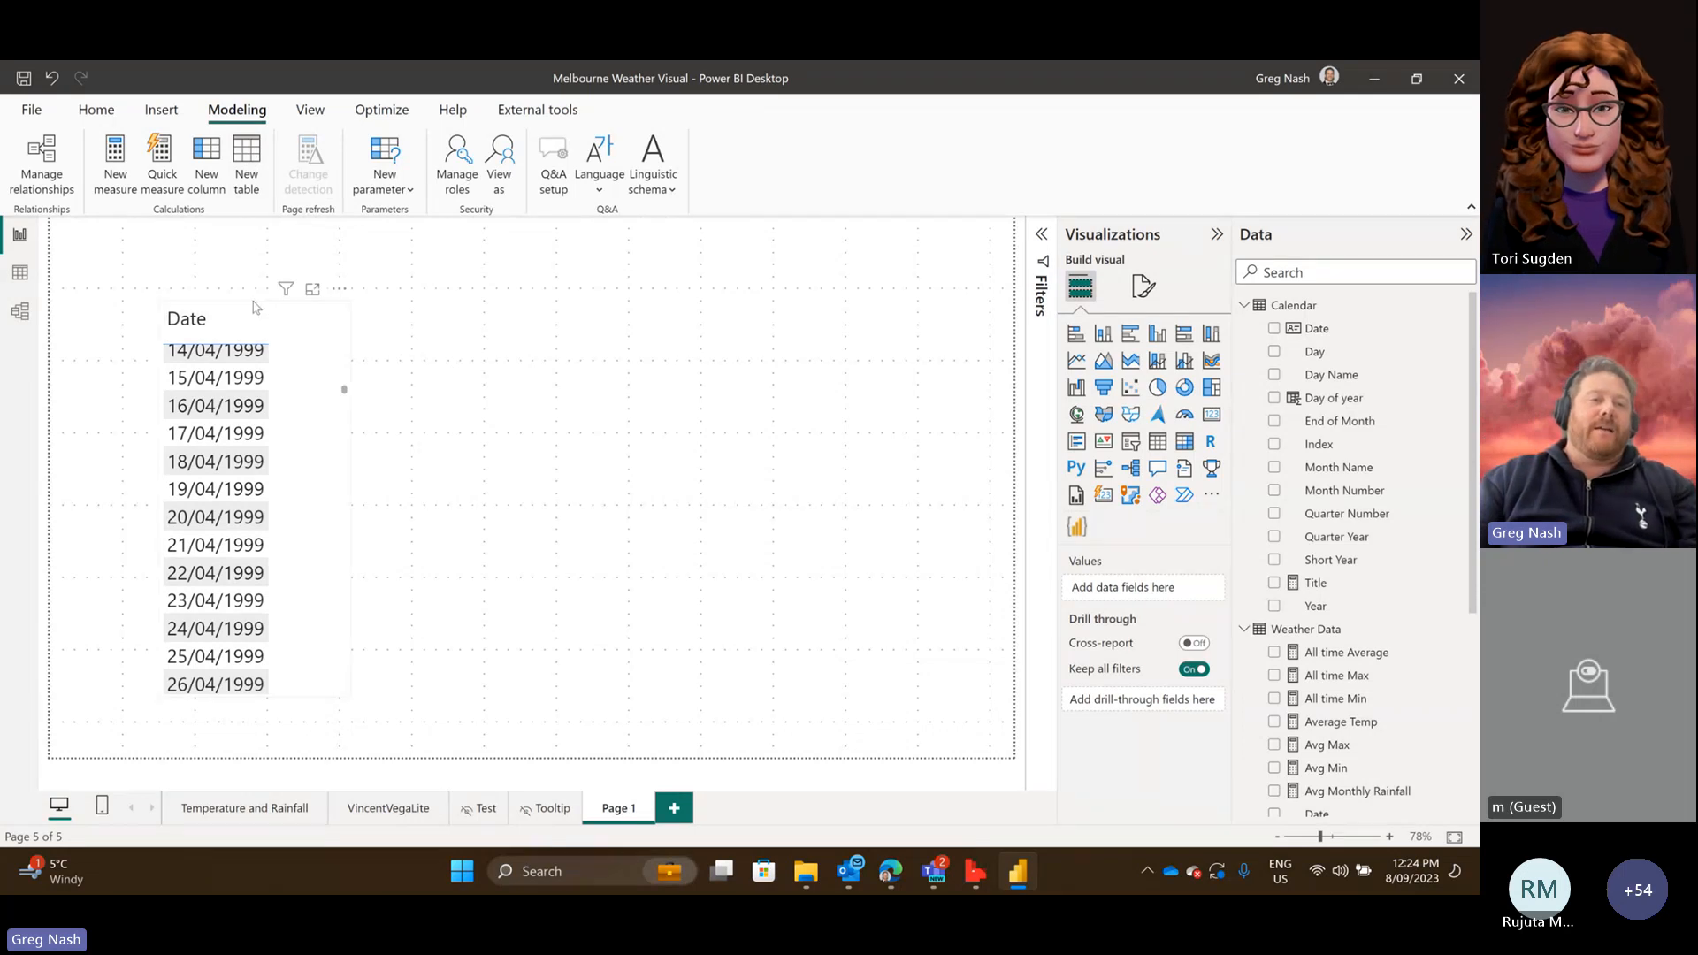
left_click_drag(252, 307, 215, 294)
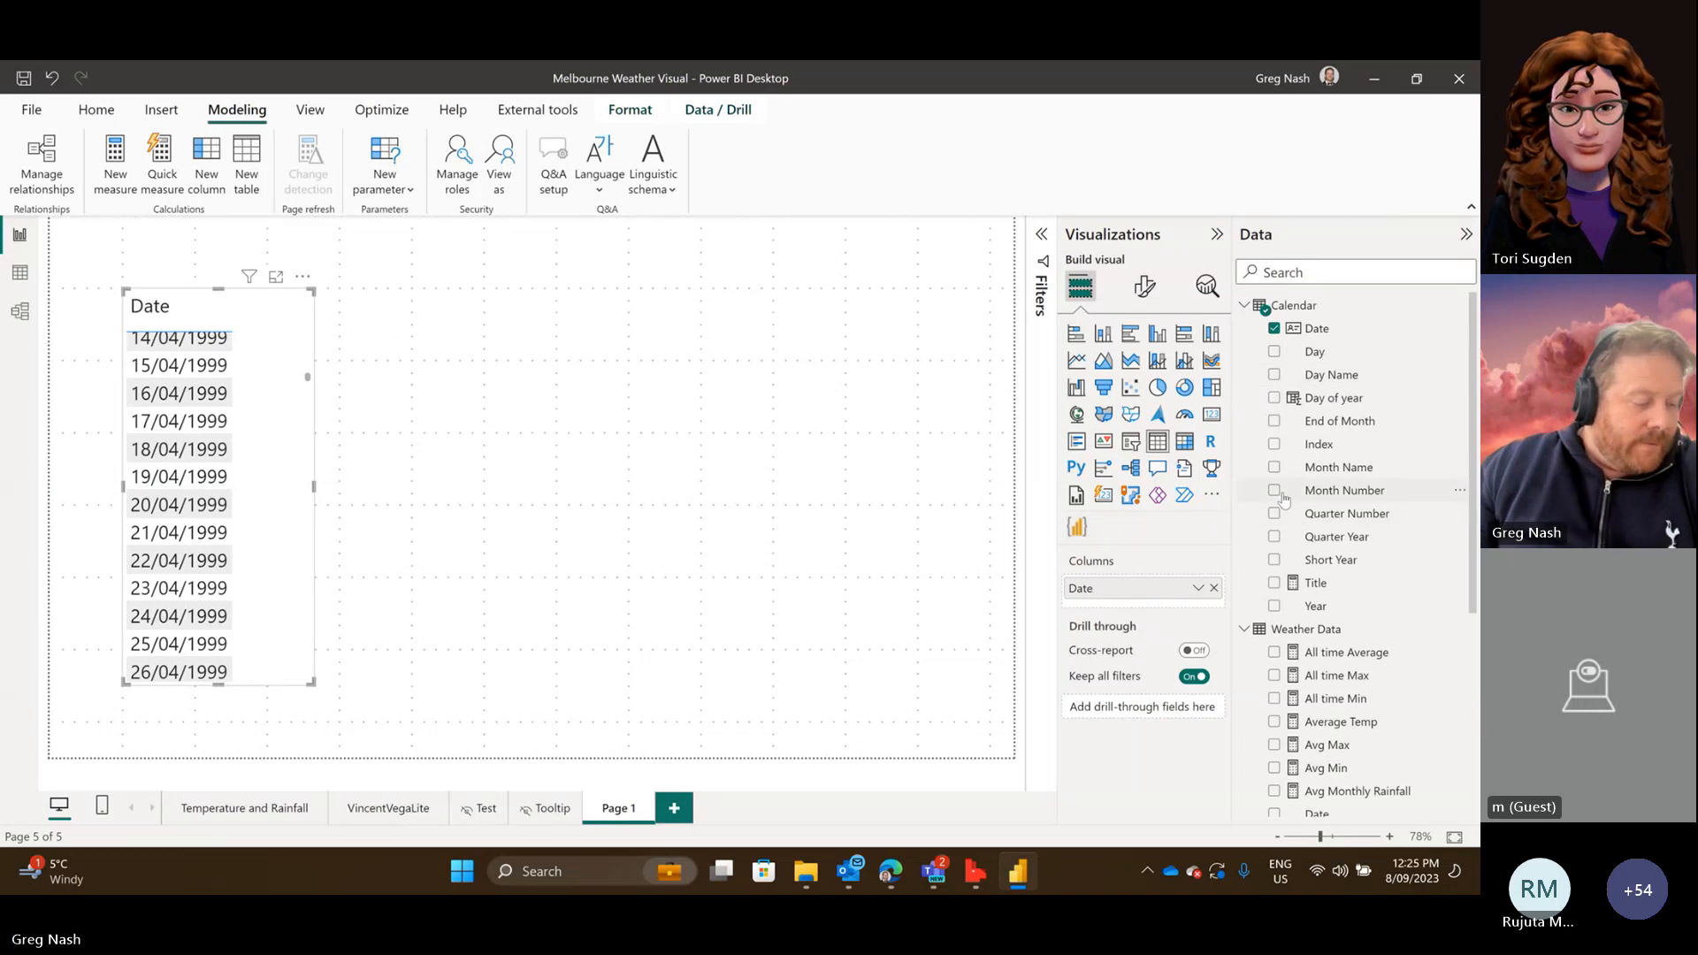
Create a new calculated table and name it FilteredCalendar in its formula.
right_click(1305, 309)
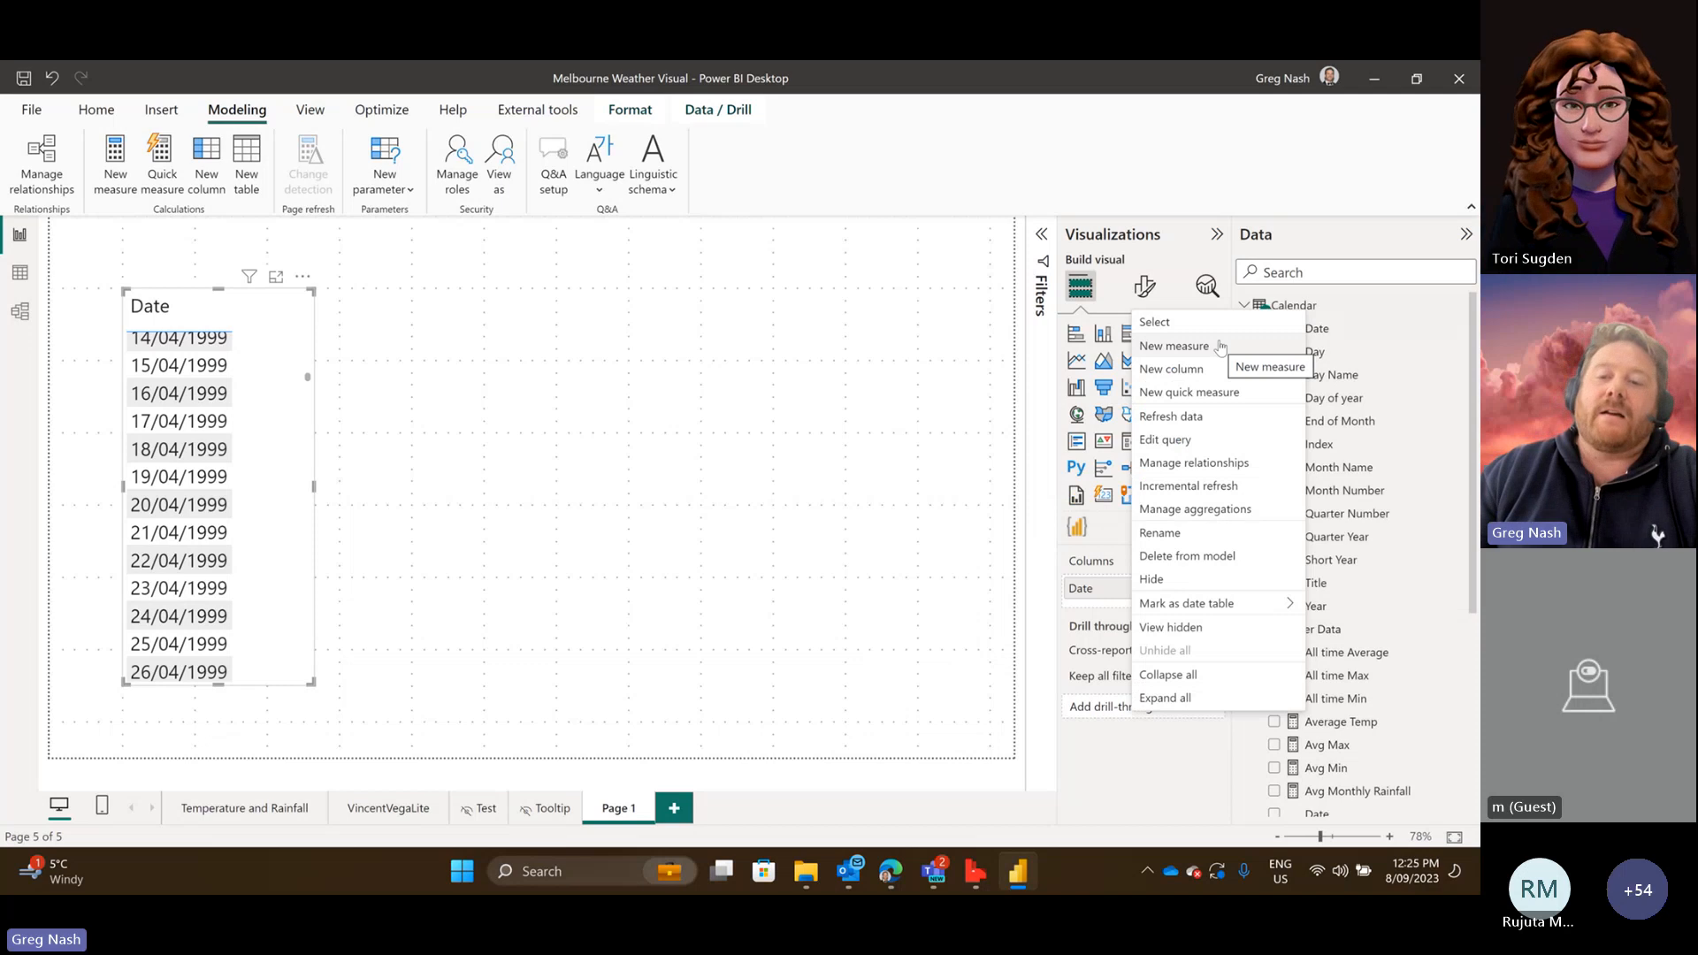
left_click(241, 159)
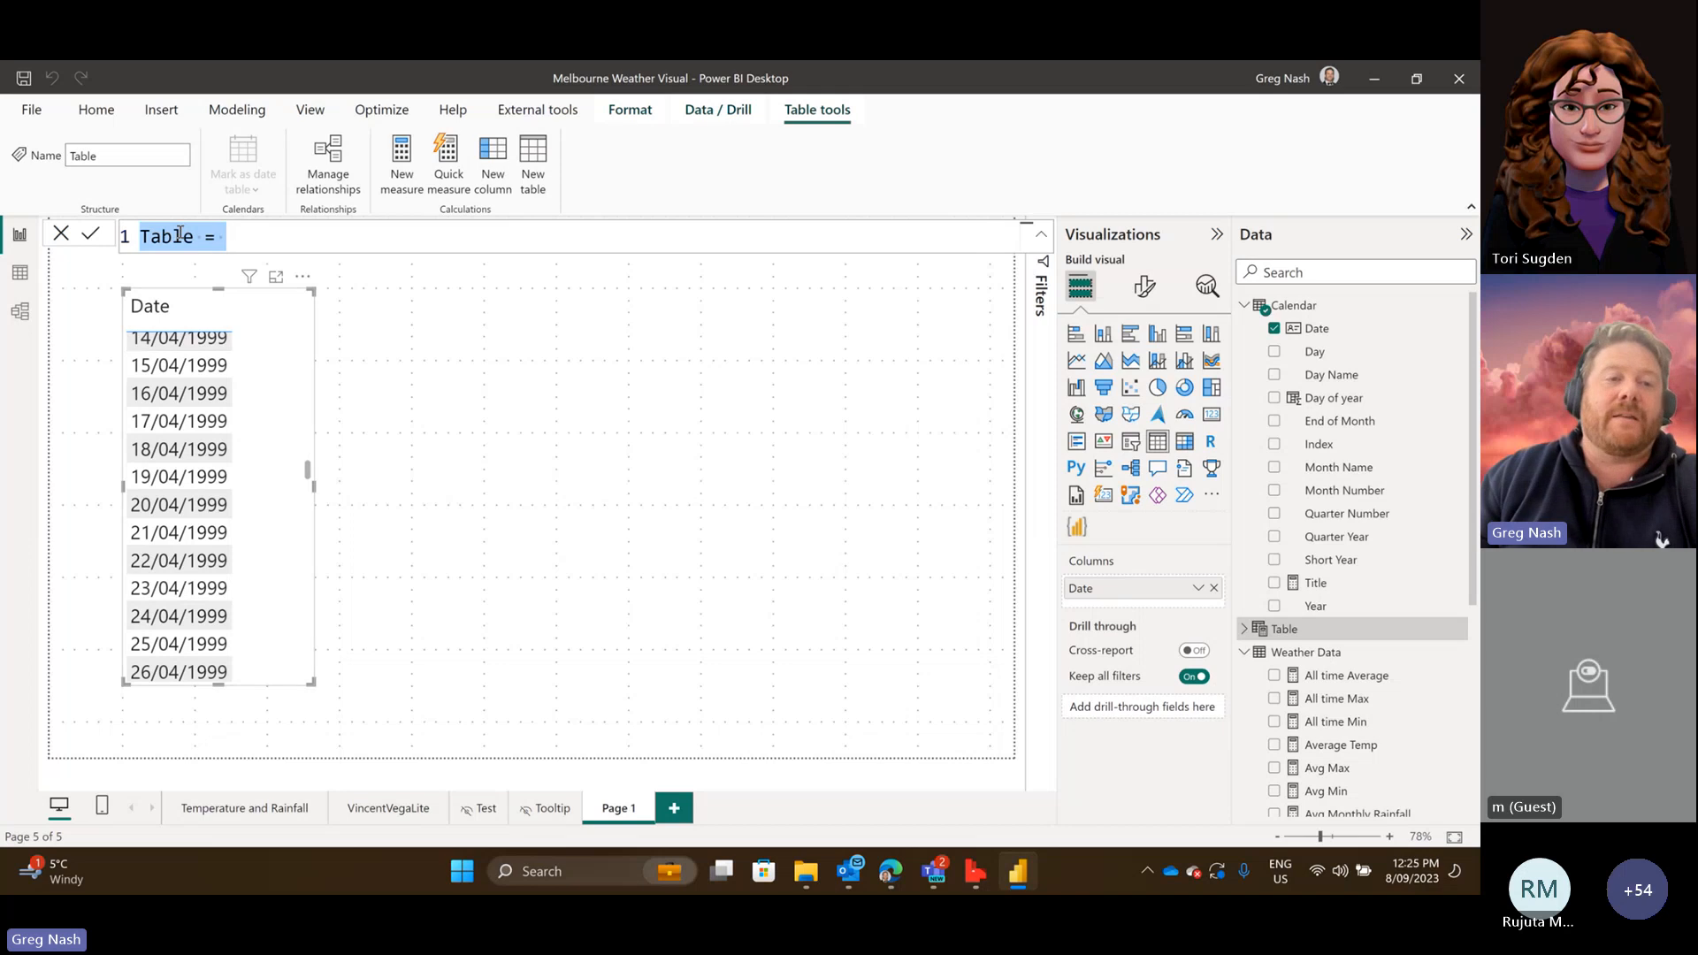
double_click(180, 233)
type("Filter")
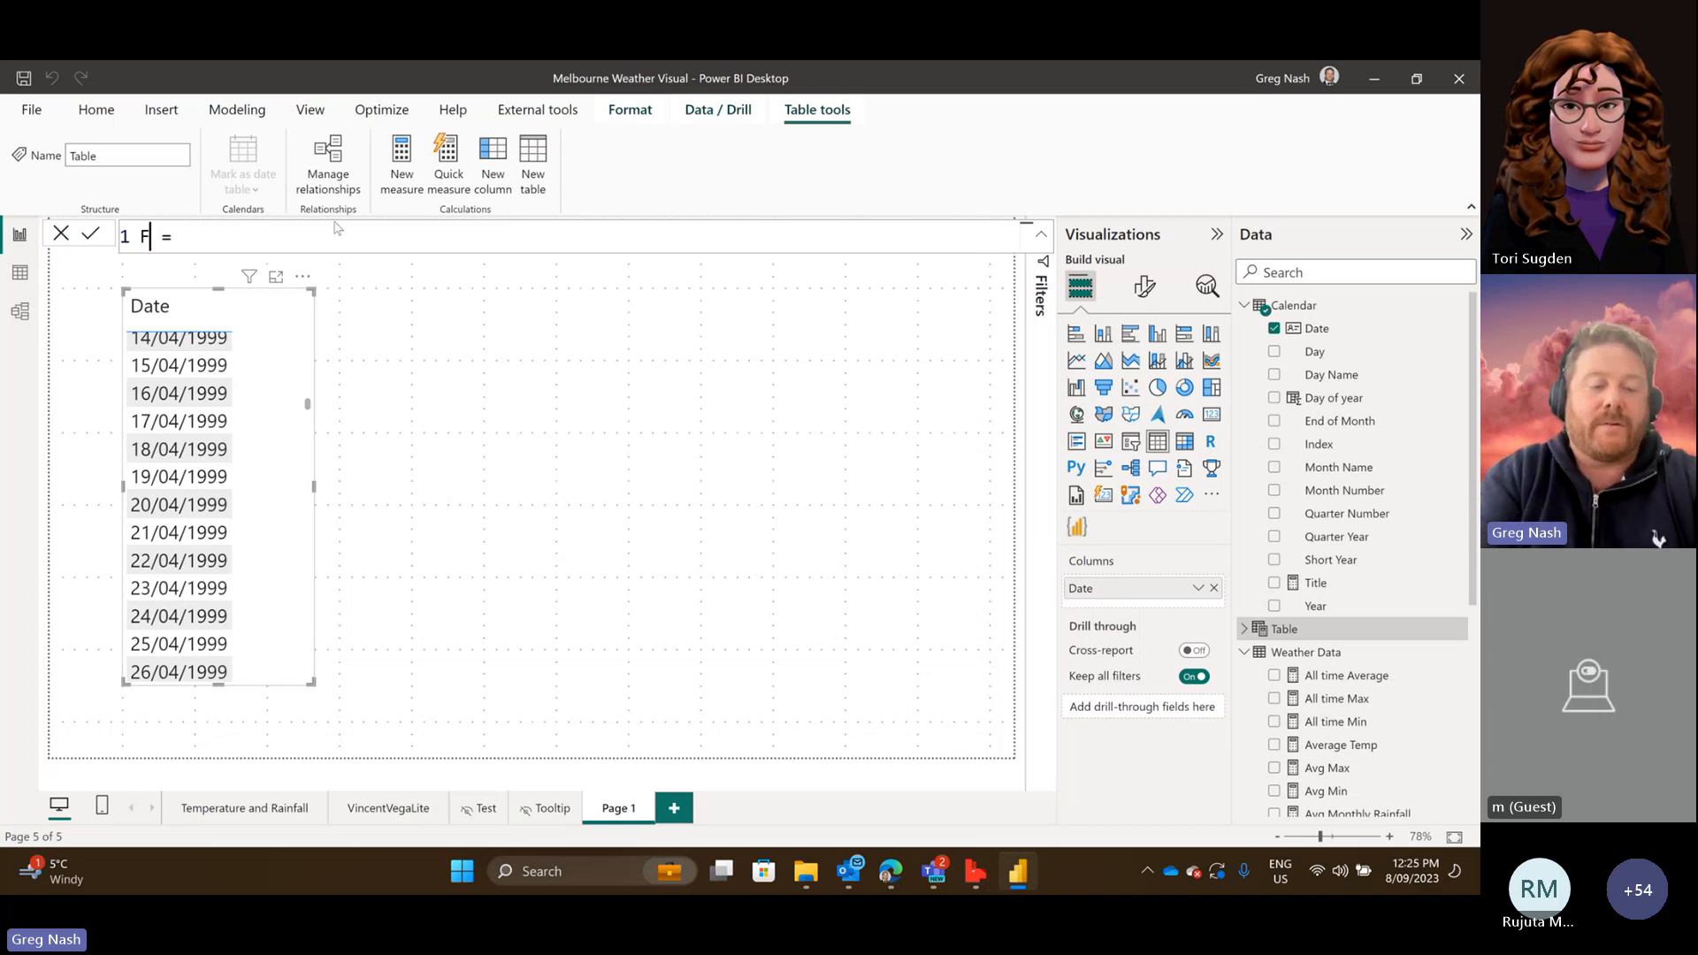
key("BackSpace")
key("BackSpace")
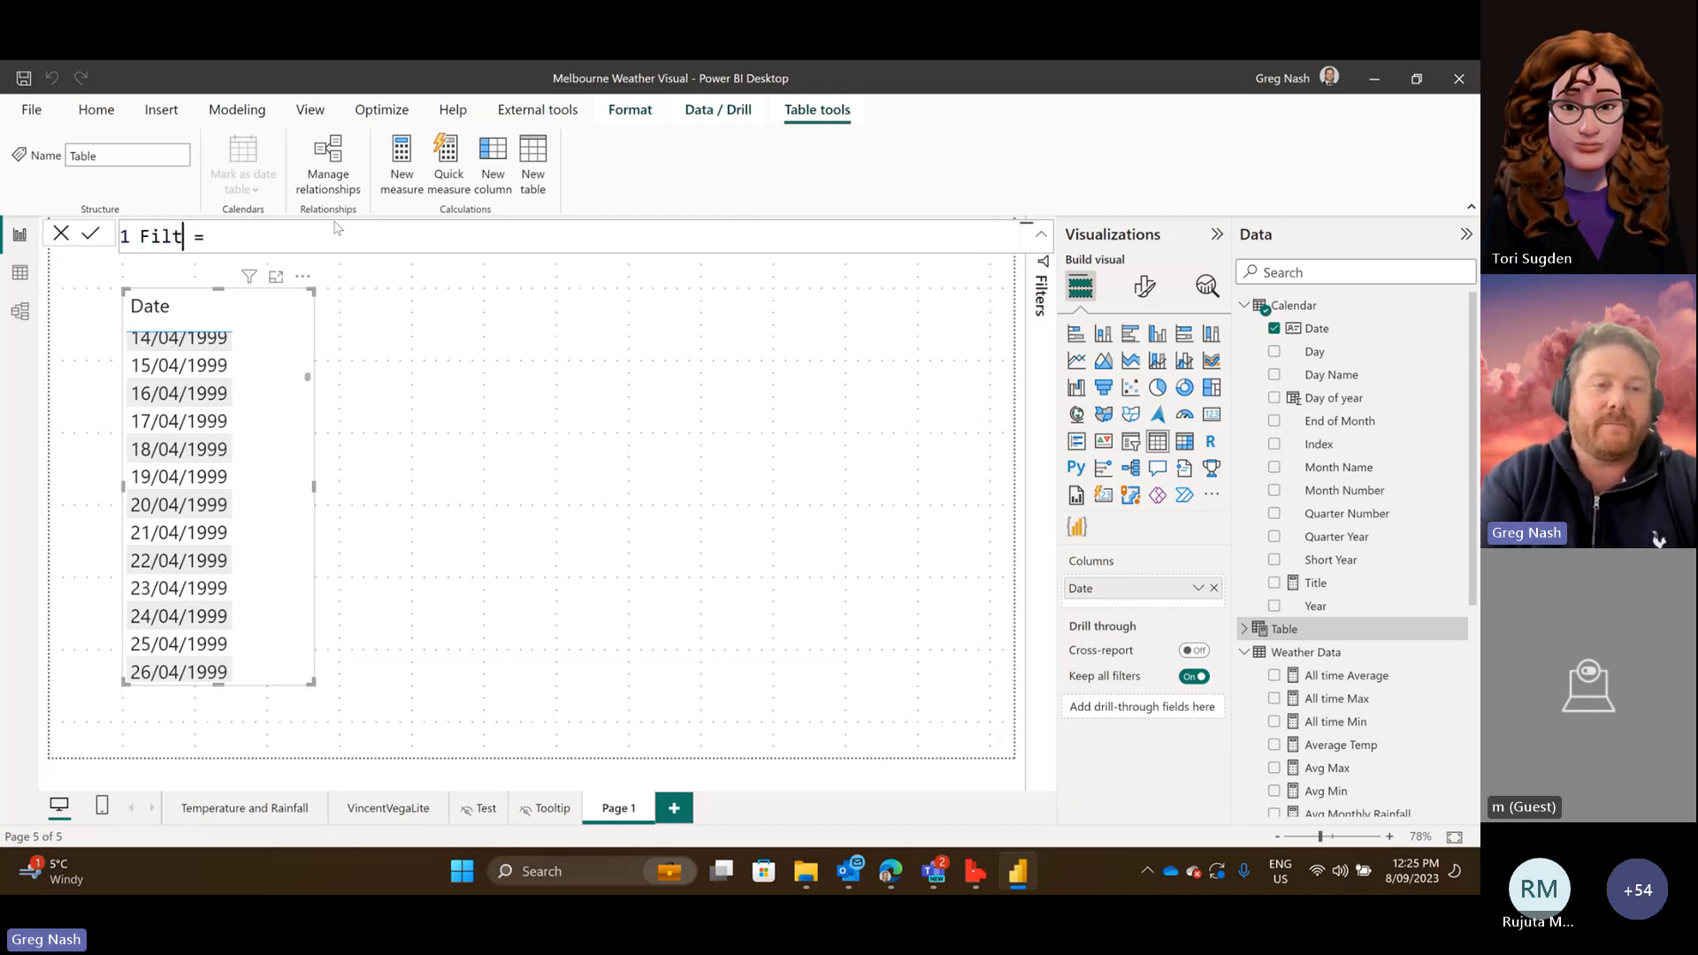
type("red")
key("BackSpace")
key("BackSpace")
key("BackSpace")
key("BackSpace")
type("ered")
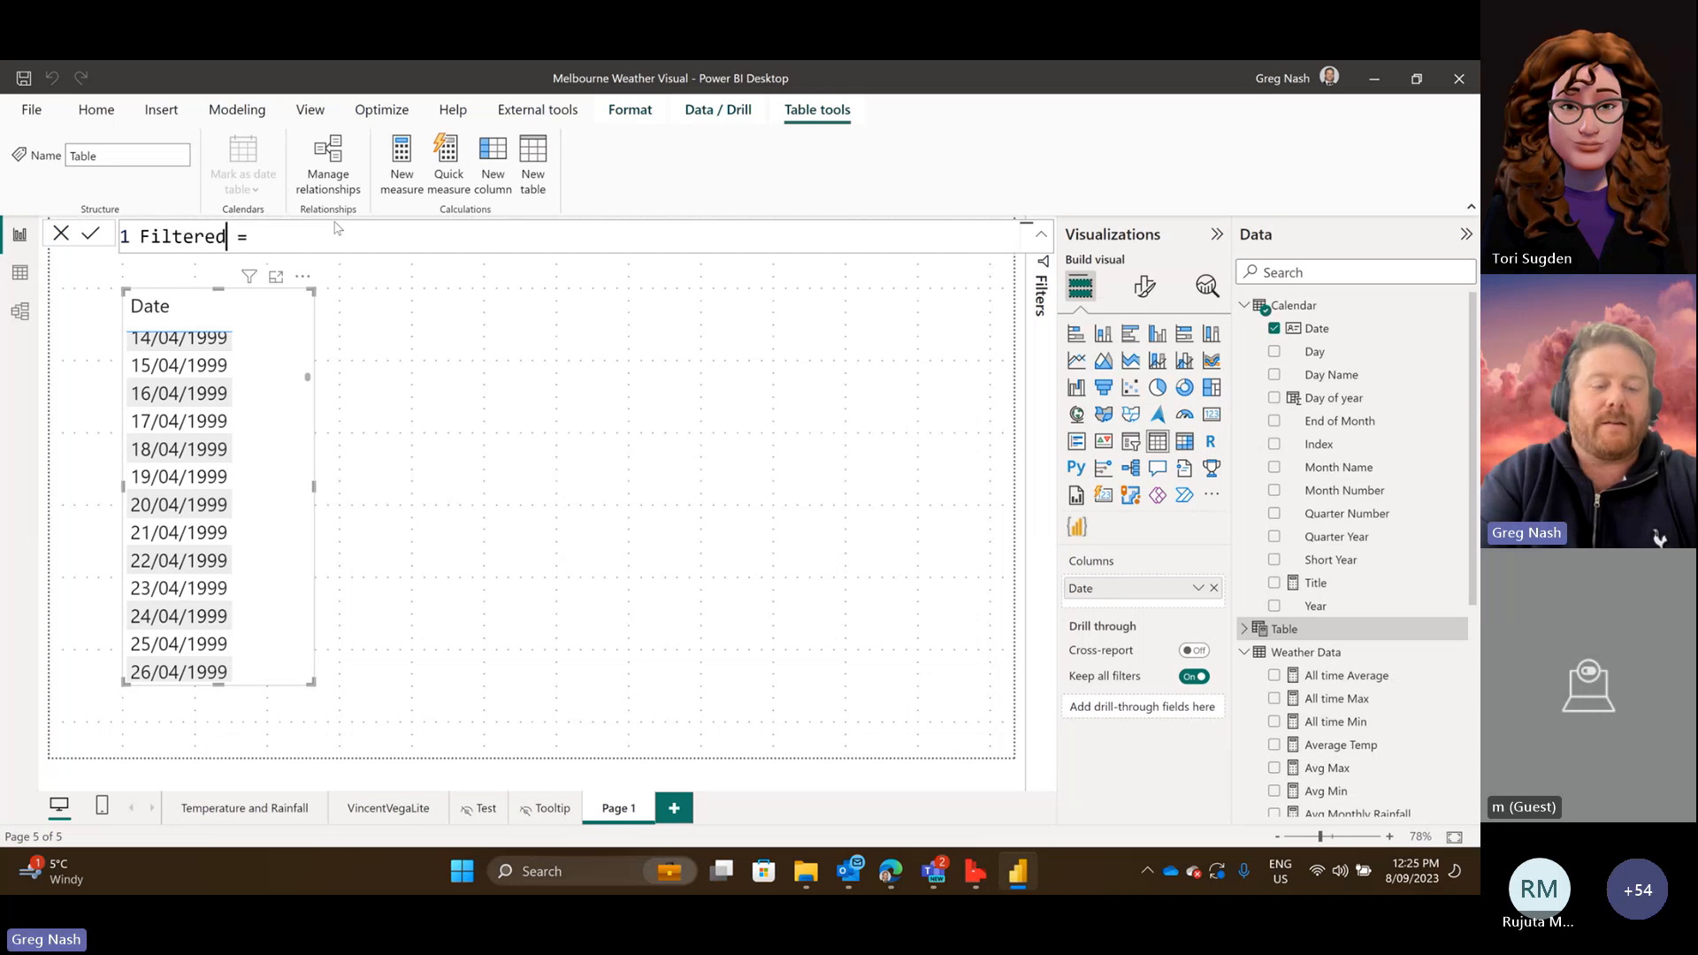
type("CALend")
key("BackSpace")
key("BackSpace")
key("BackSpace")
key("BackSpace")
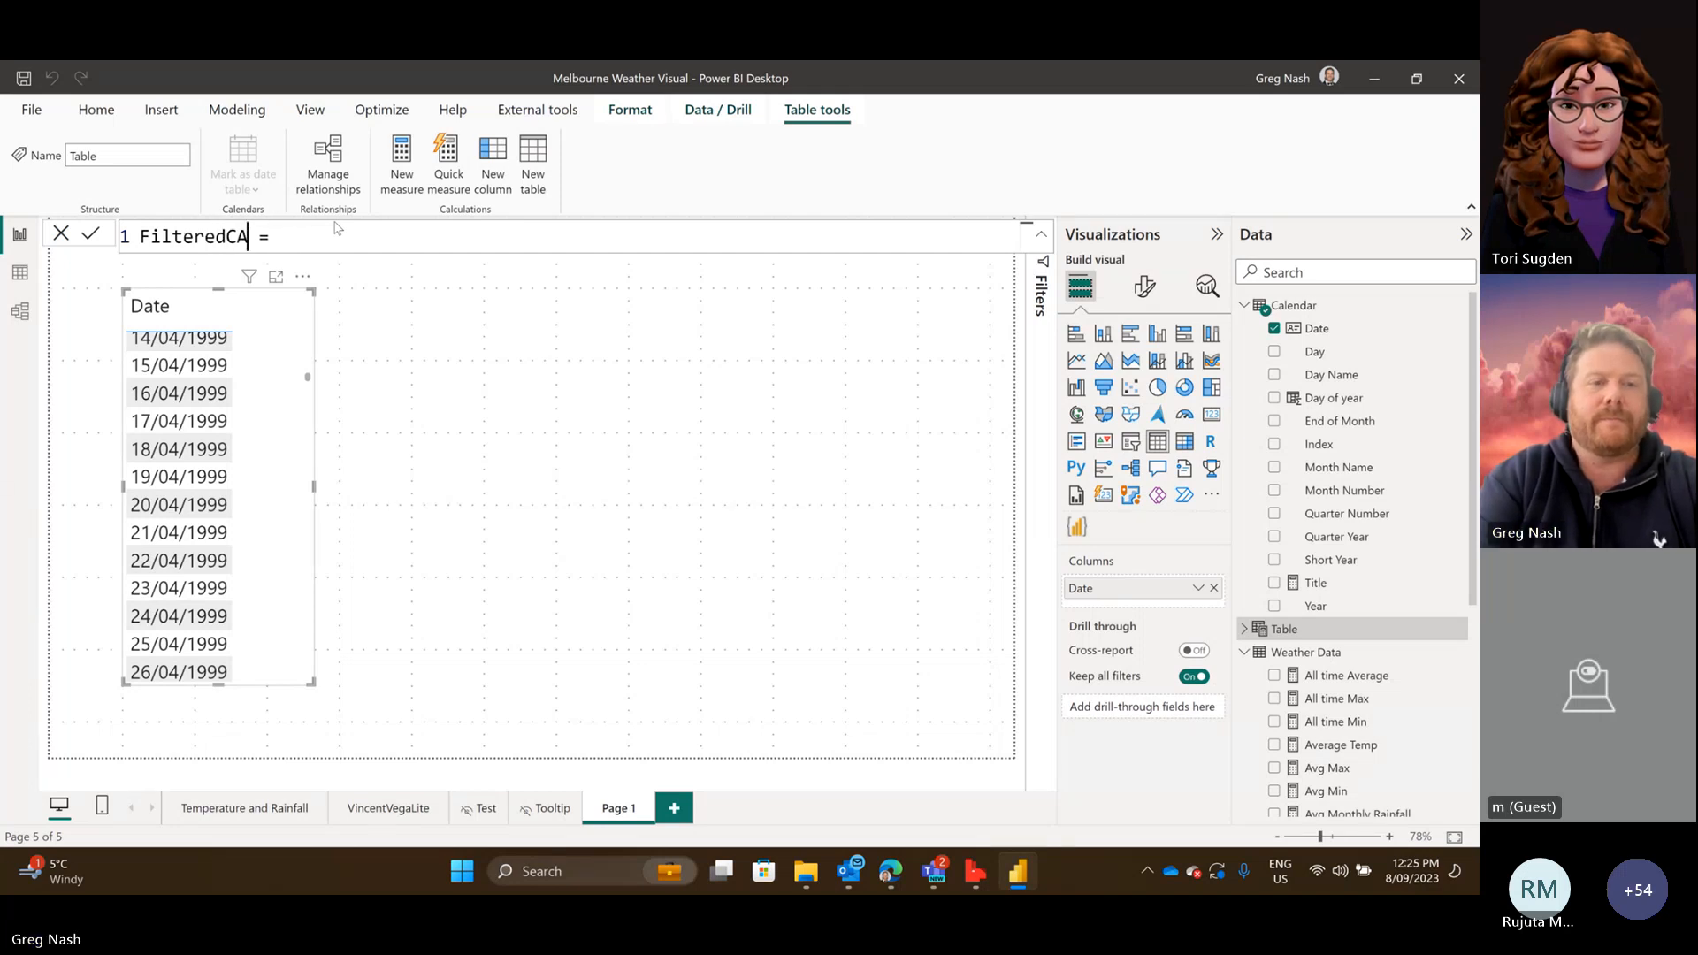
key("BackSpace")
type("alendar")
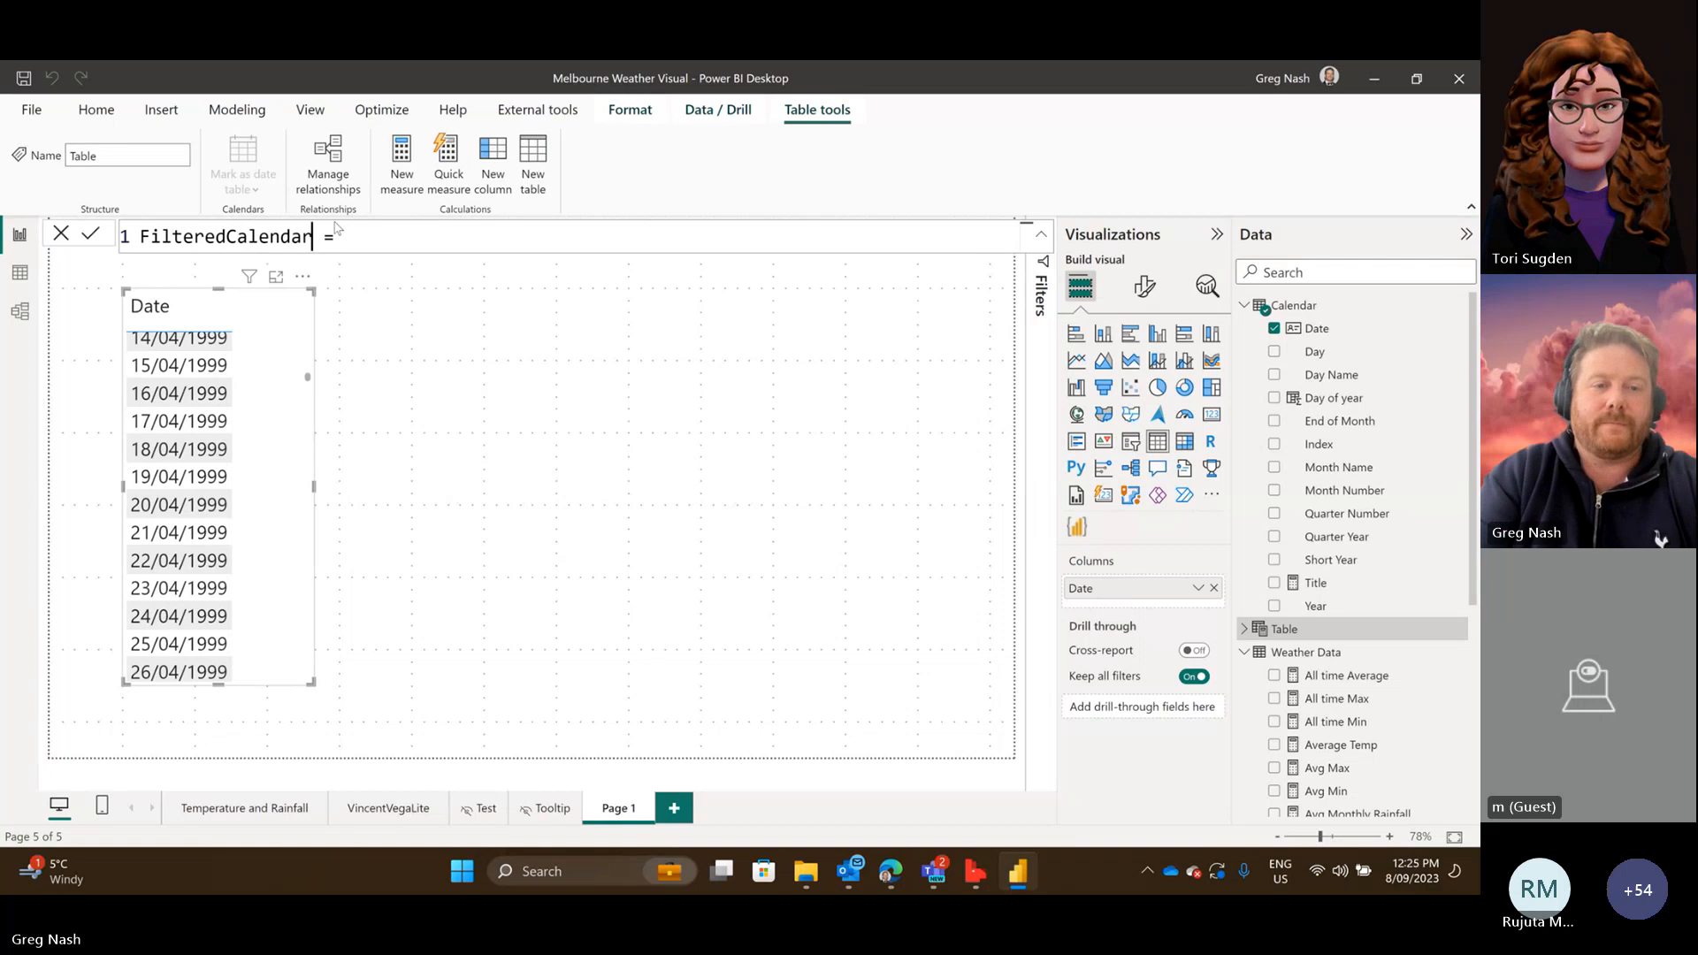
Begin the FilteredCalendar expression with FILTER('Calendar', so the Calendar table is its first argument.
left_click(649, 244)
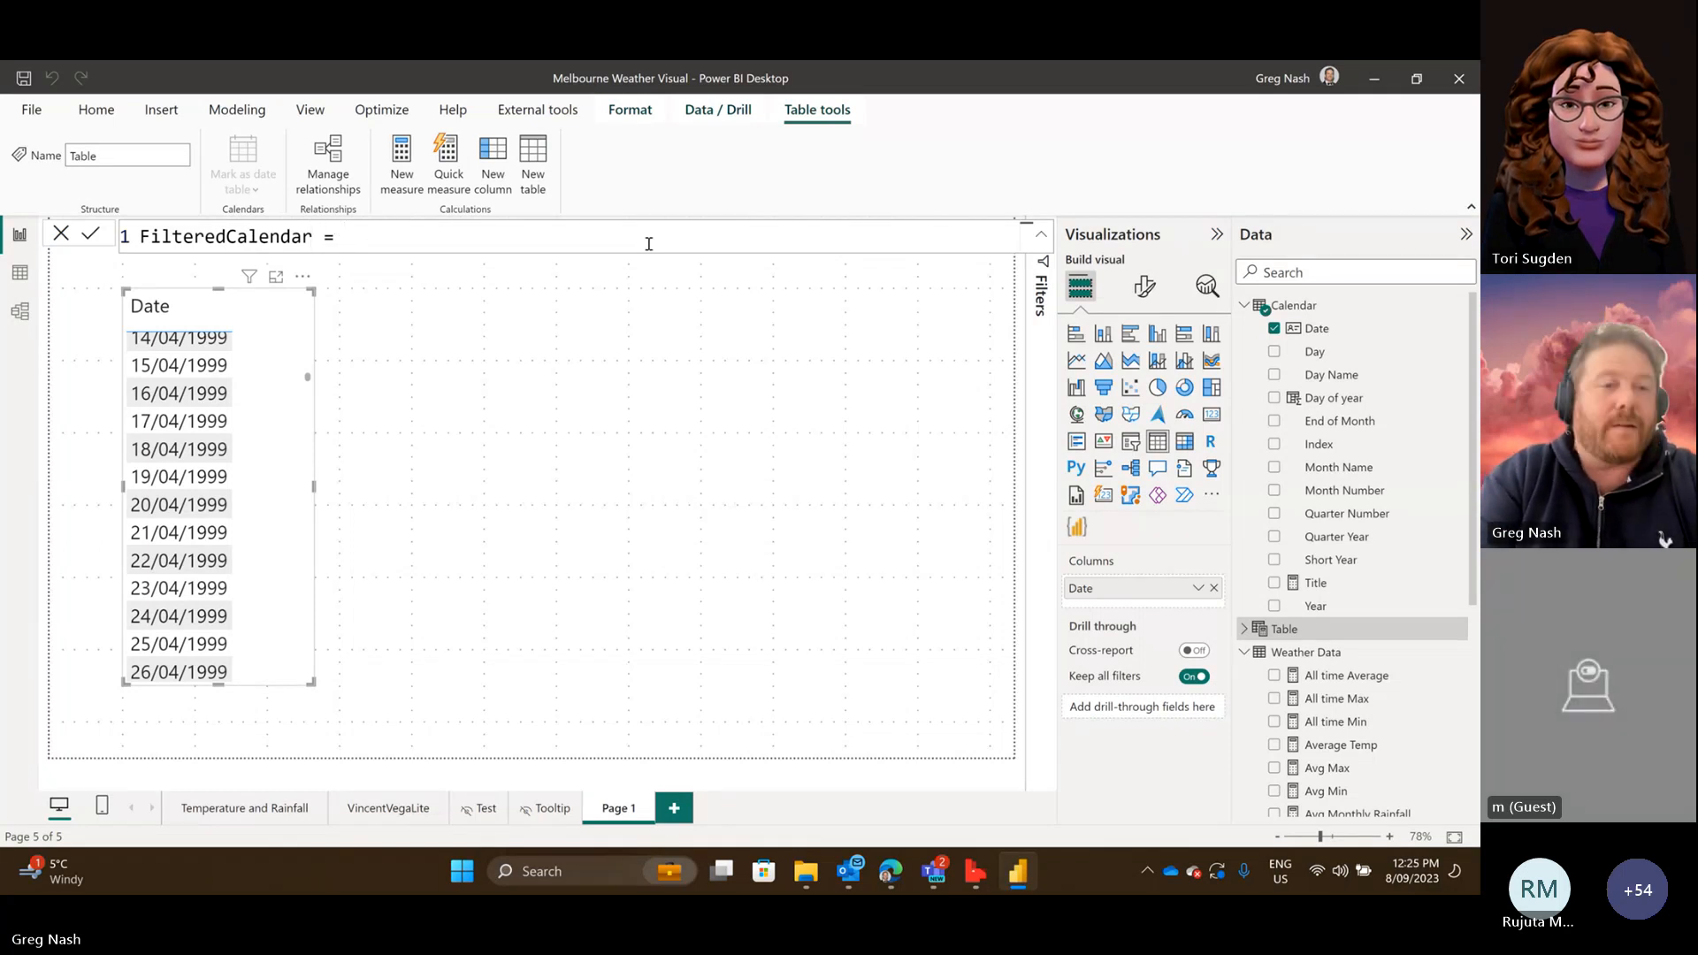
type("FILTER(")
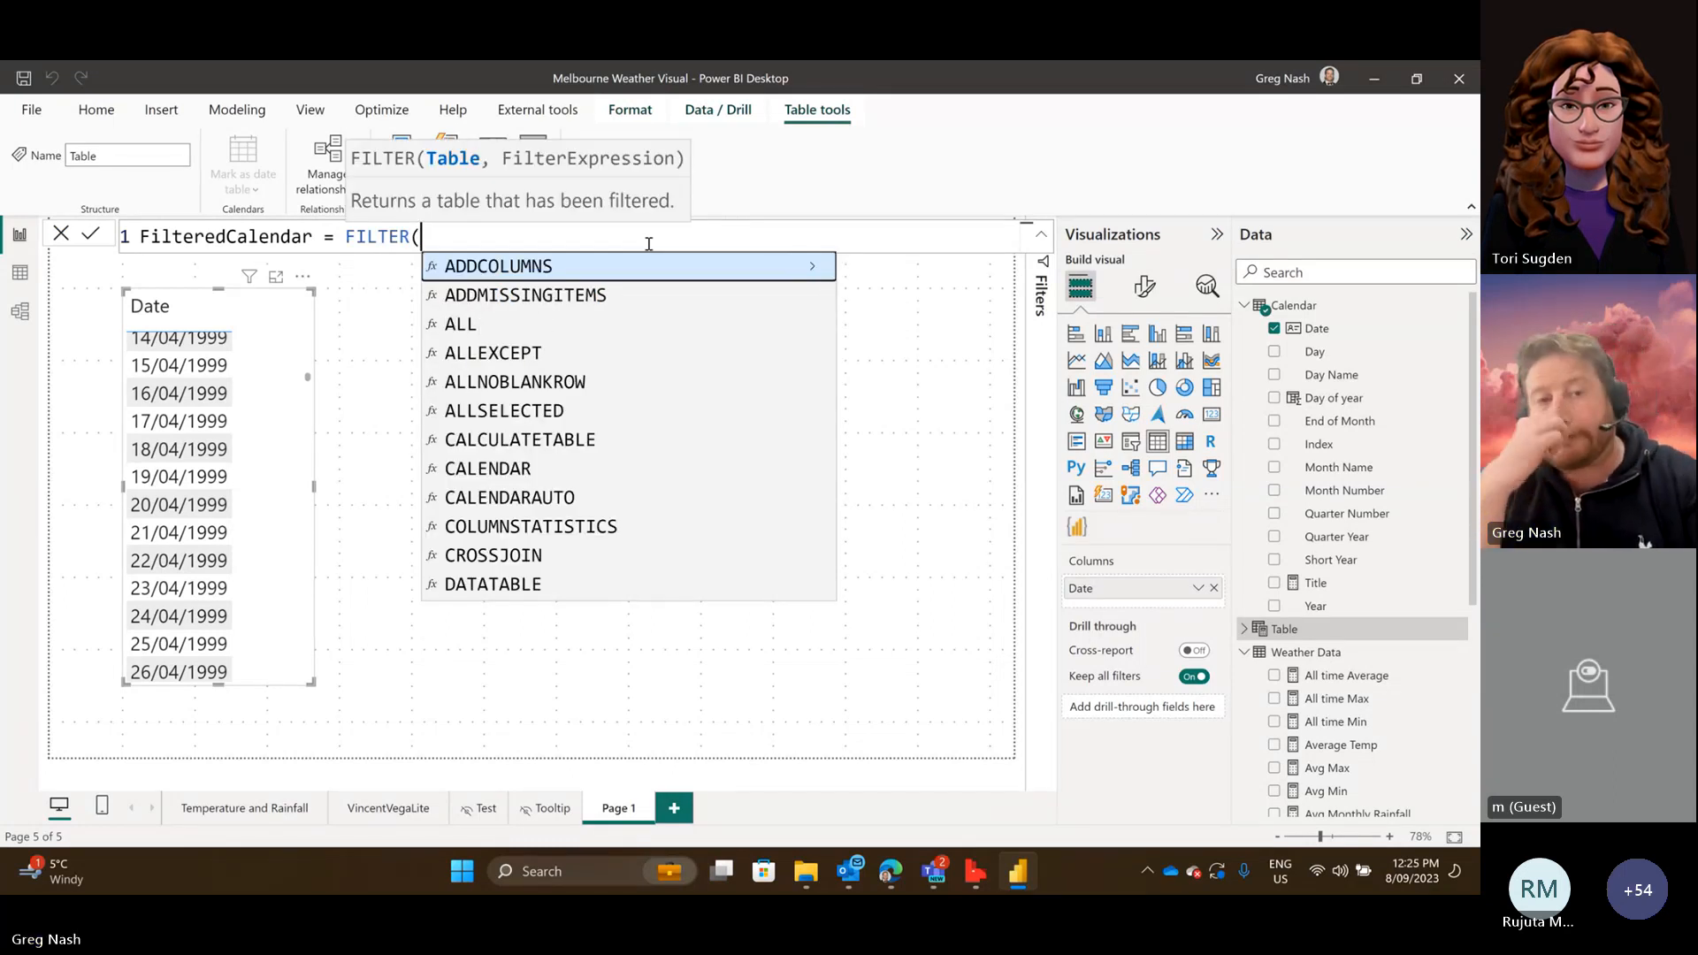
type("Cca")
key("BackSpace")
key("BackSpace")
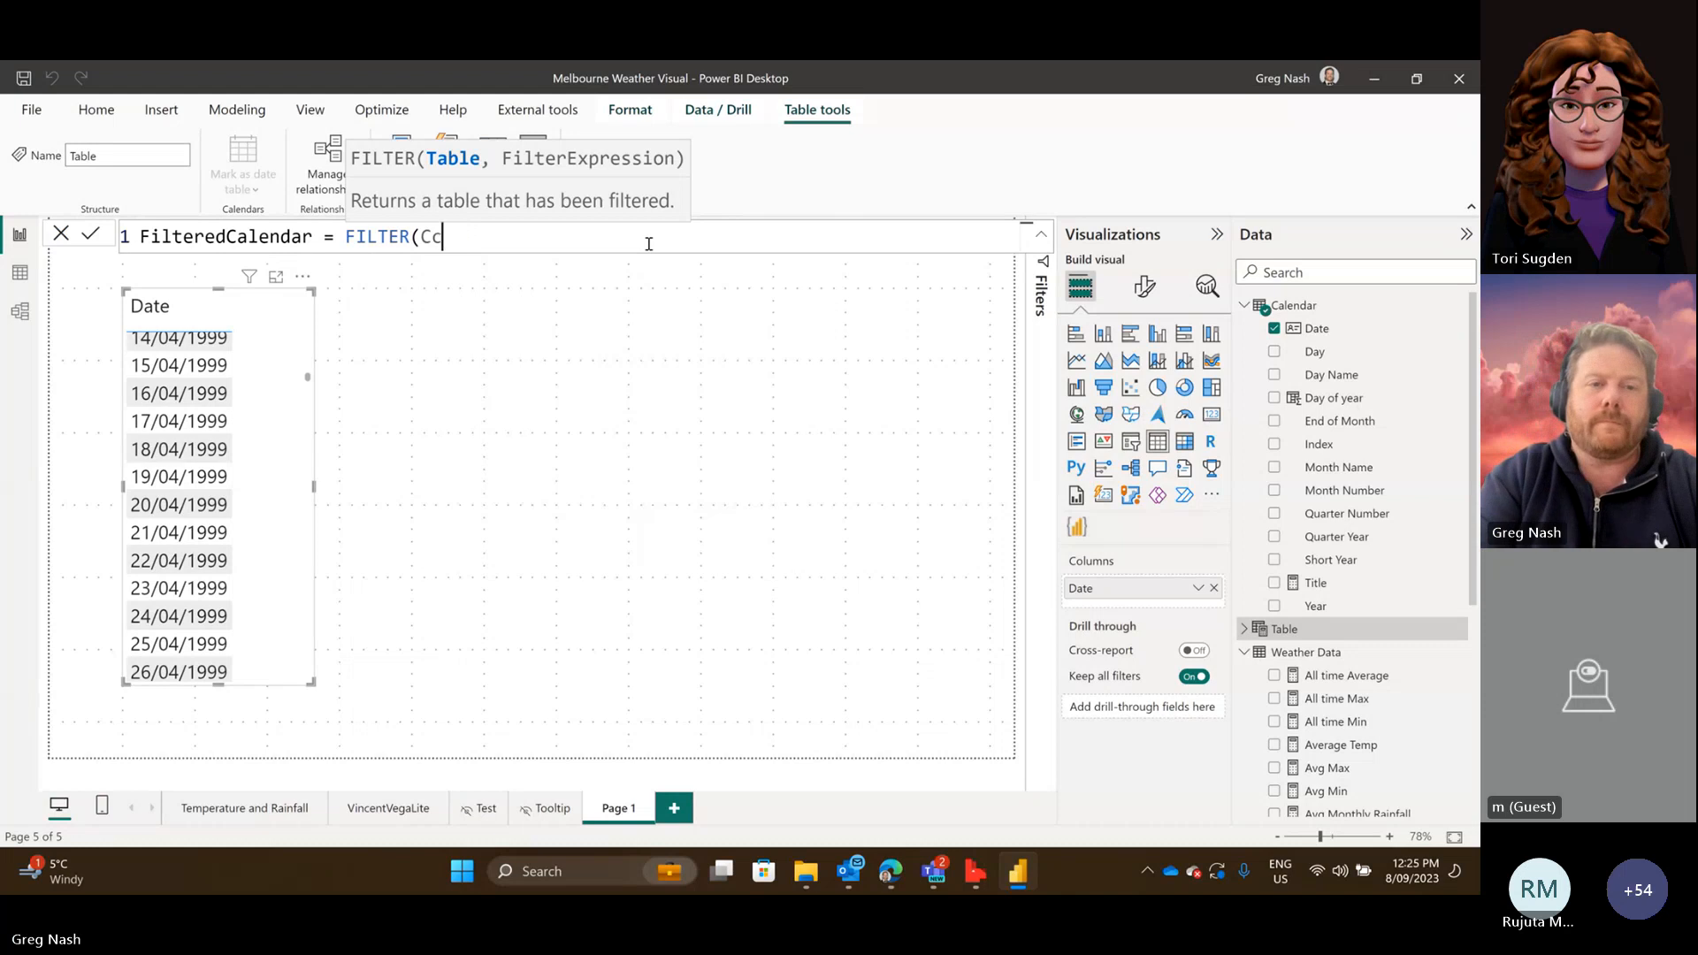
type("al")
key("Up")
key("Tab")
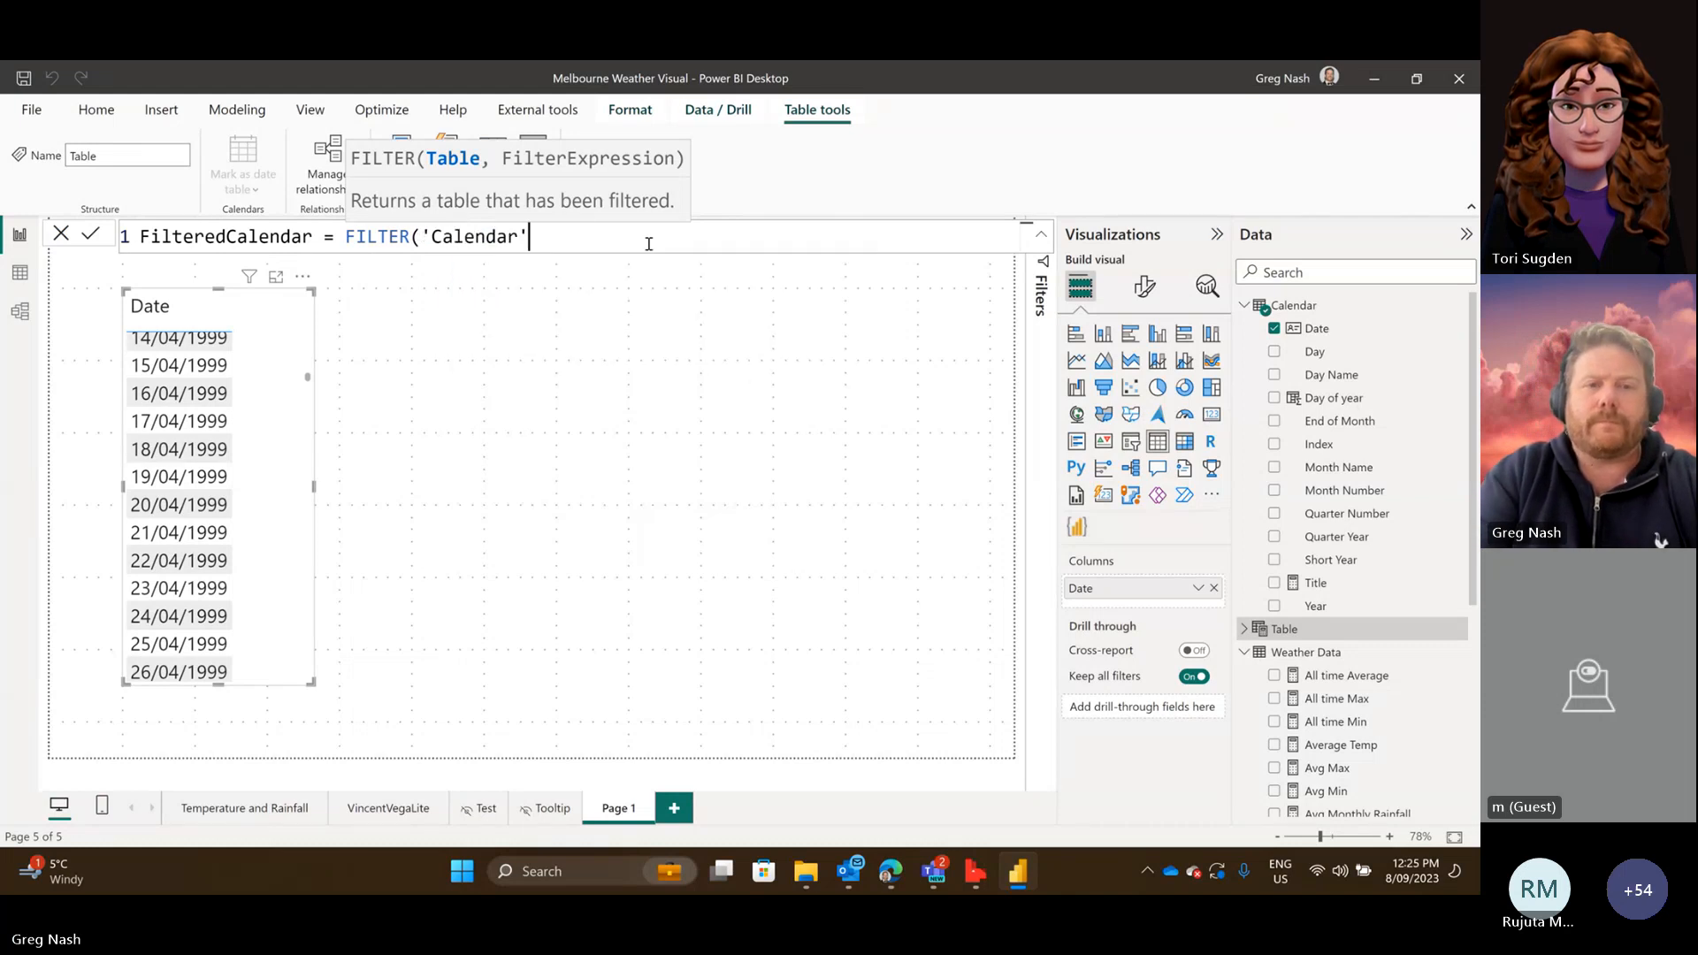
type(",")
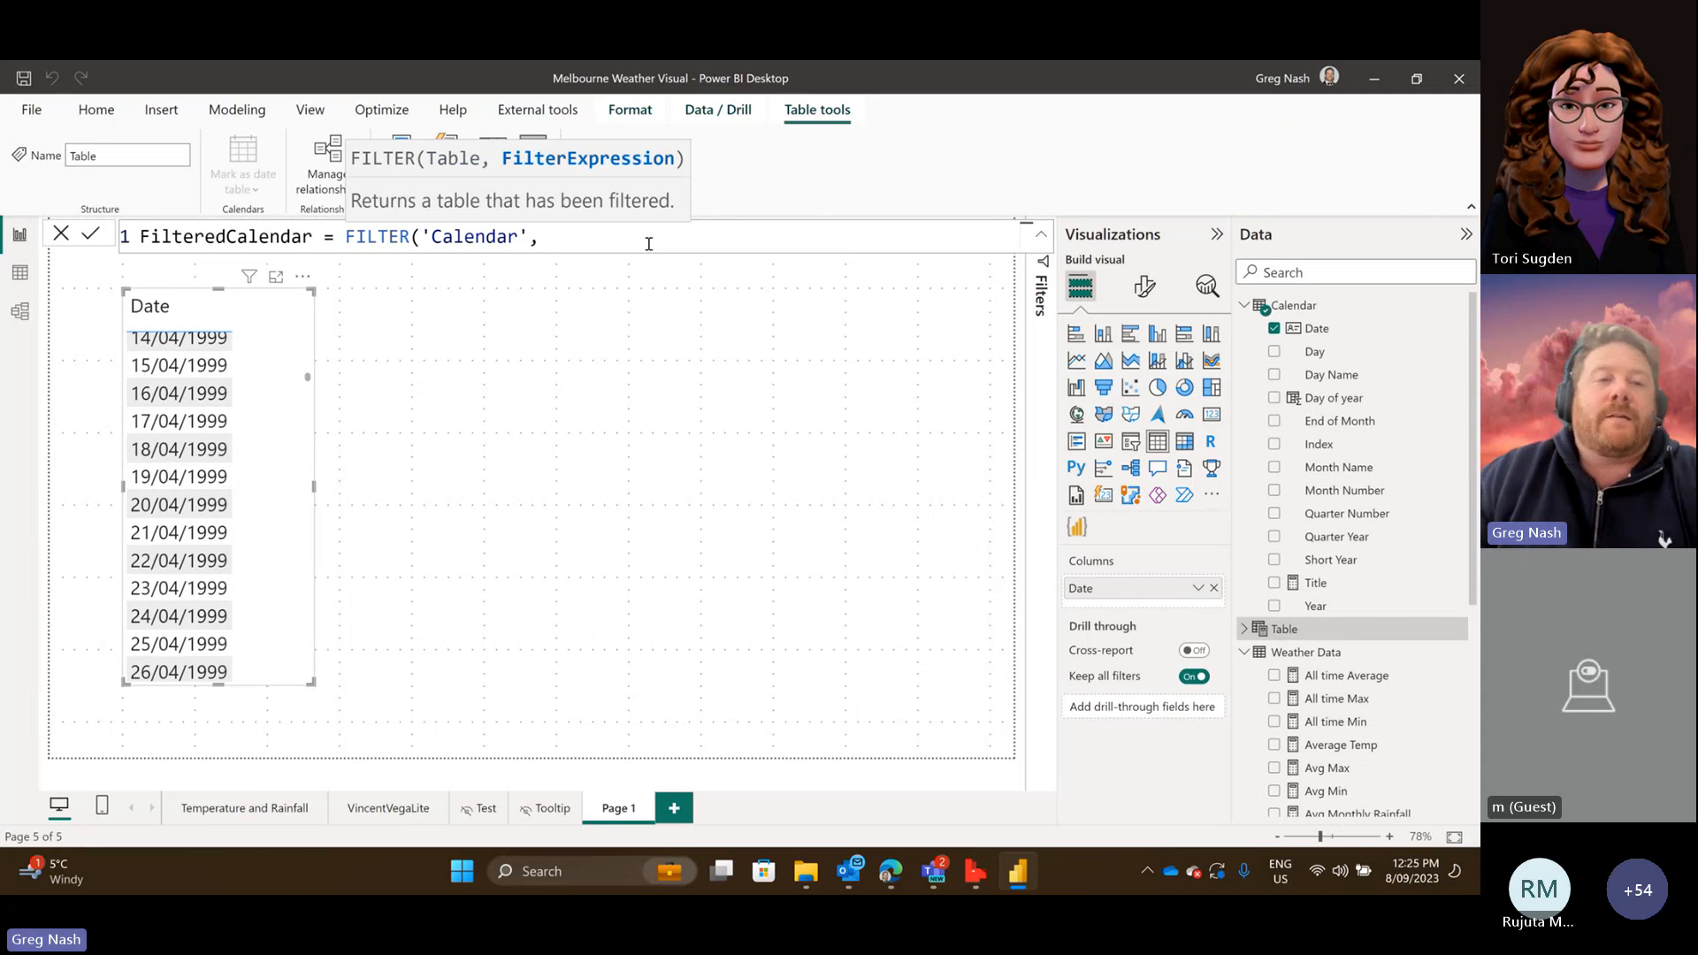
Declare a variable CurrentDate with the text value "08/09/2015" ahead of the FILTER call in the FilteredCalendar formula.
left_click(336, 238)
type("VAR")
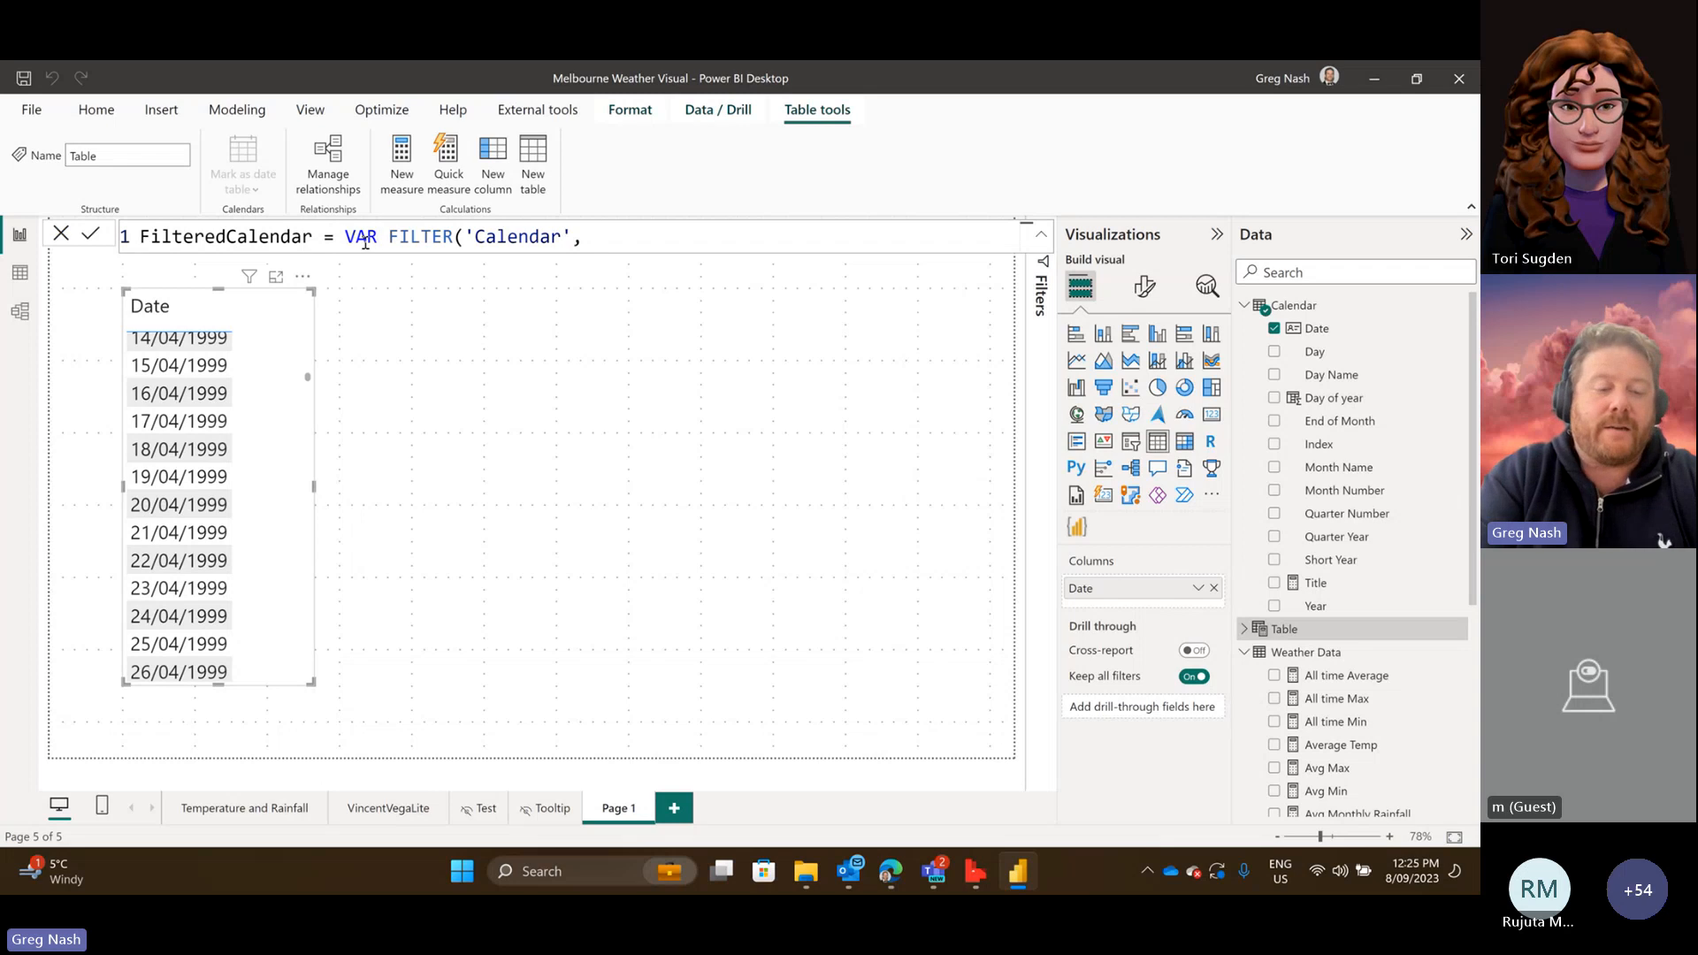
type(" CurrentDate =  ")
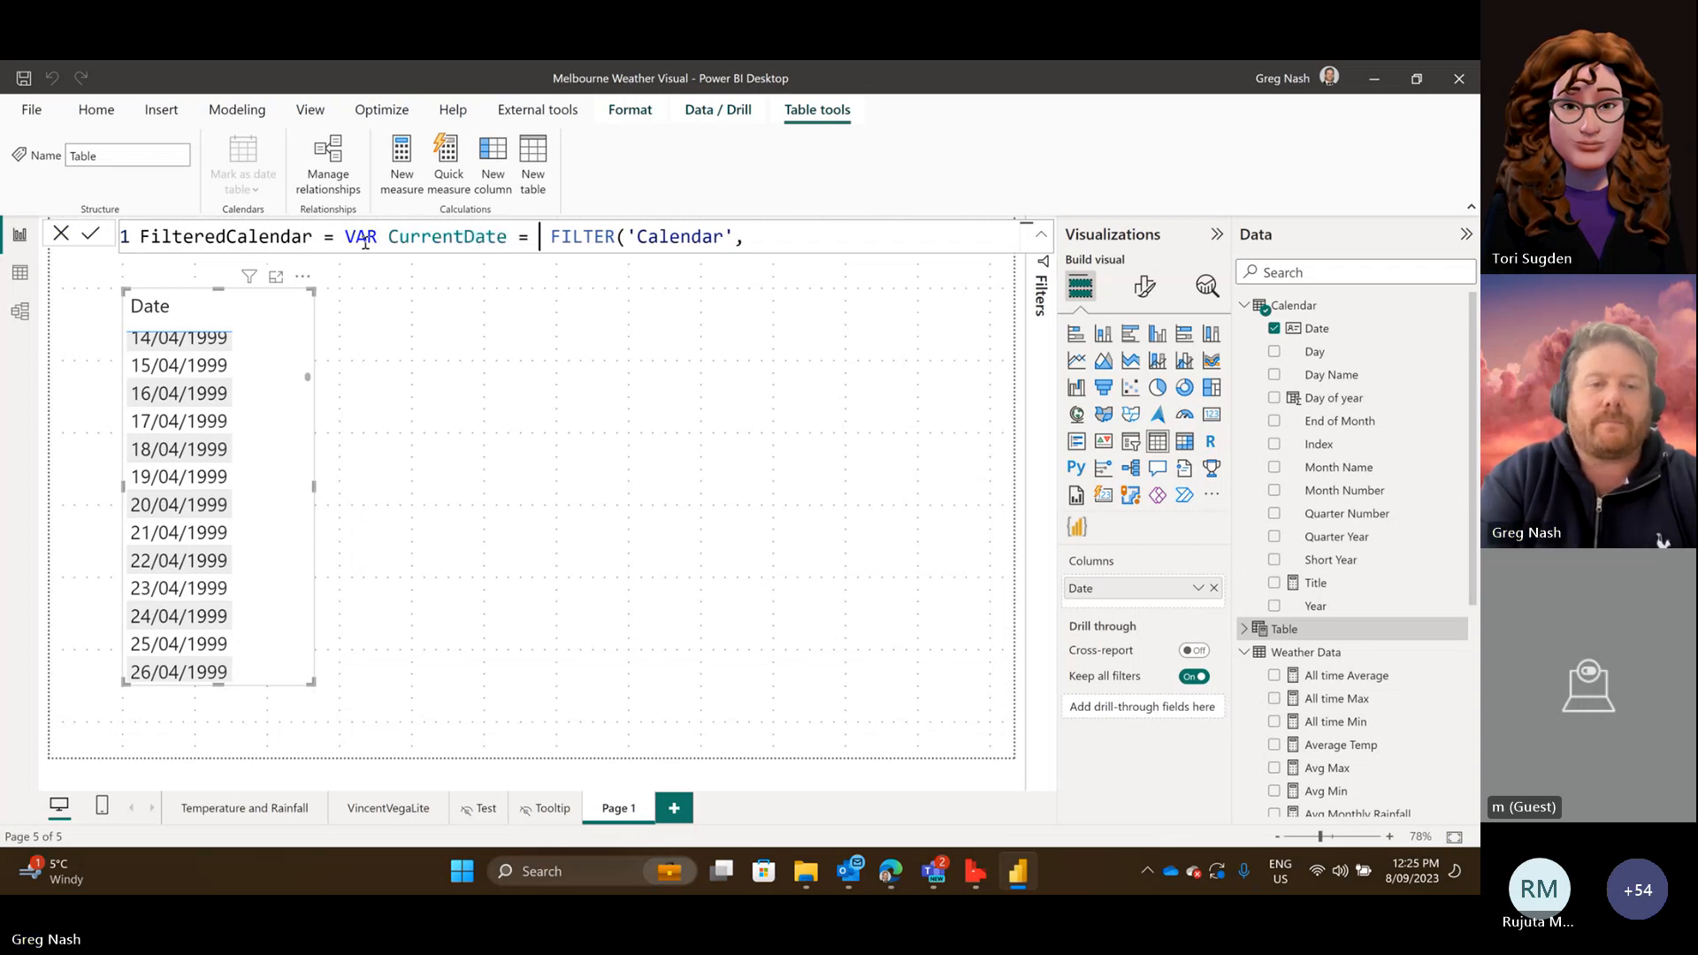
type("\"")
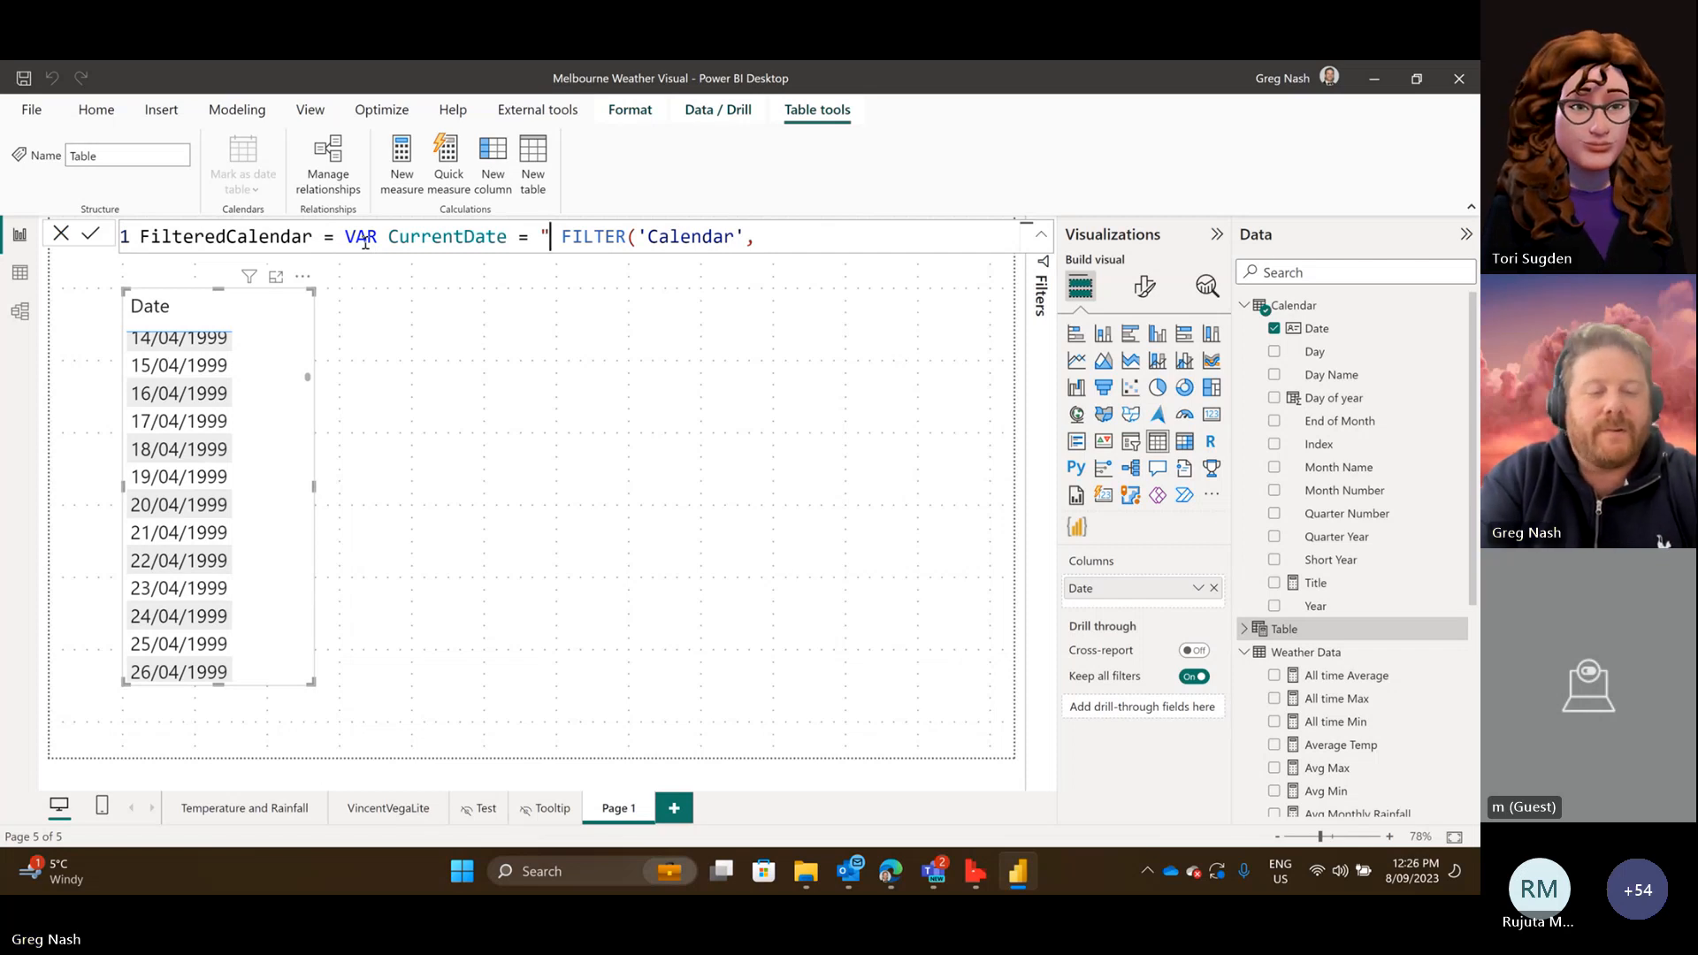
type("15")
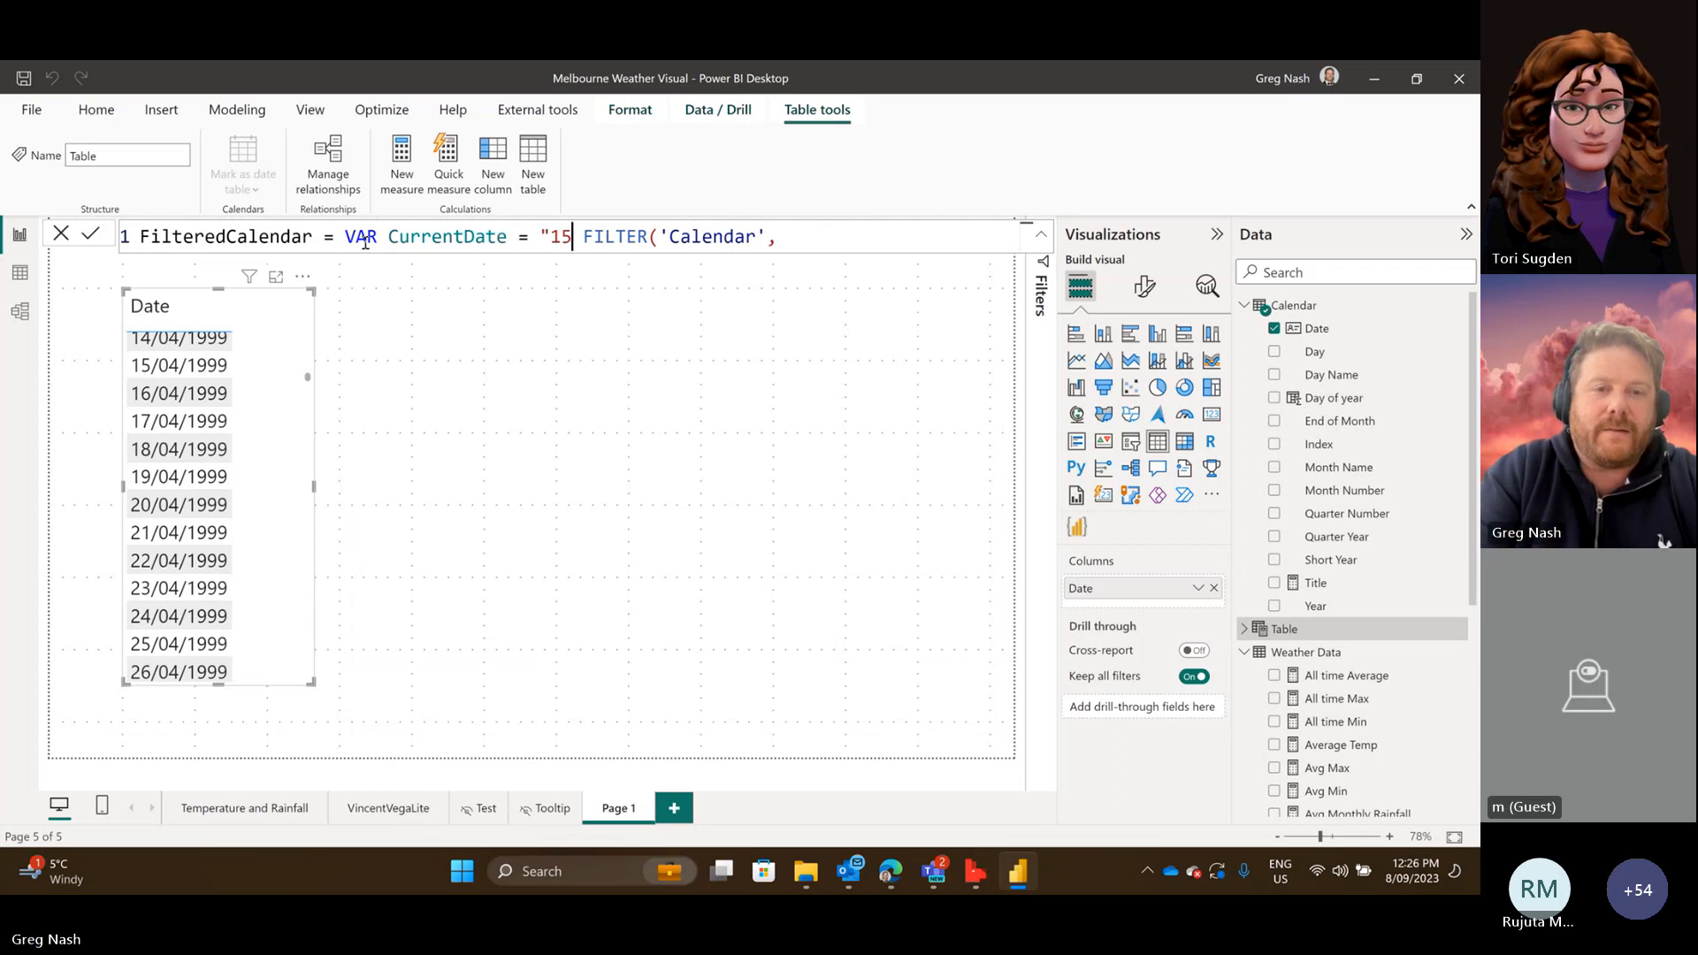
type("/")
key("BackSpace")
key("BackSpace")
key("BackSpace")
type("08")
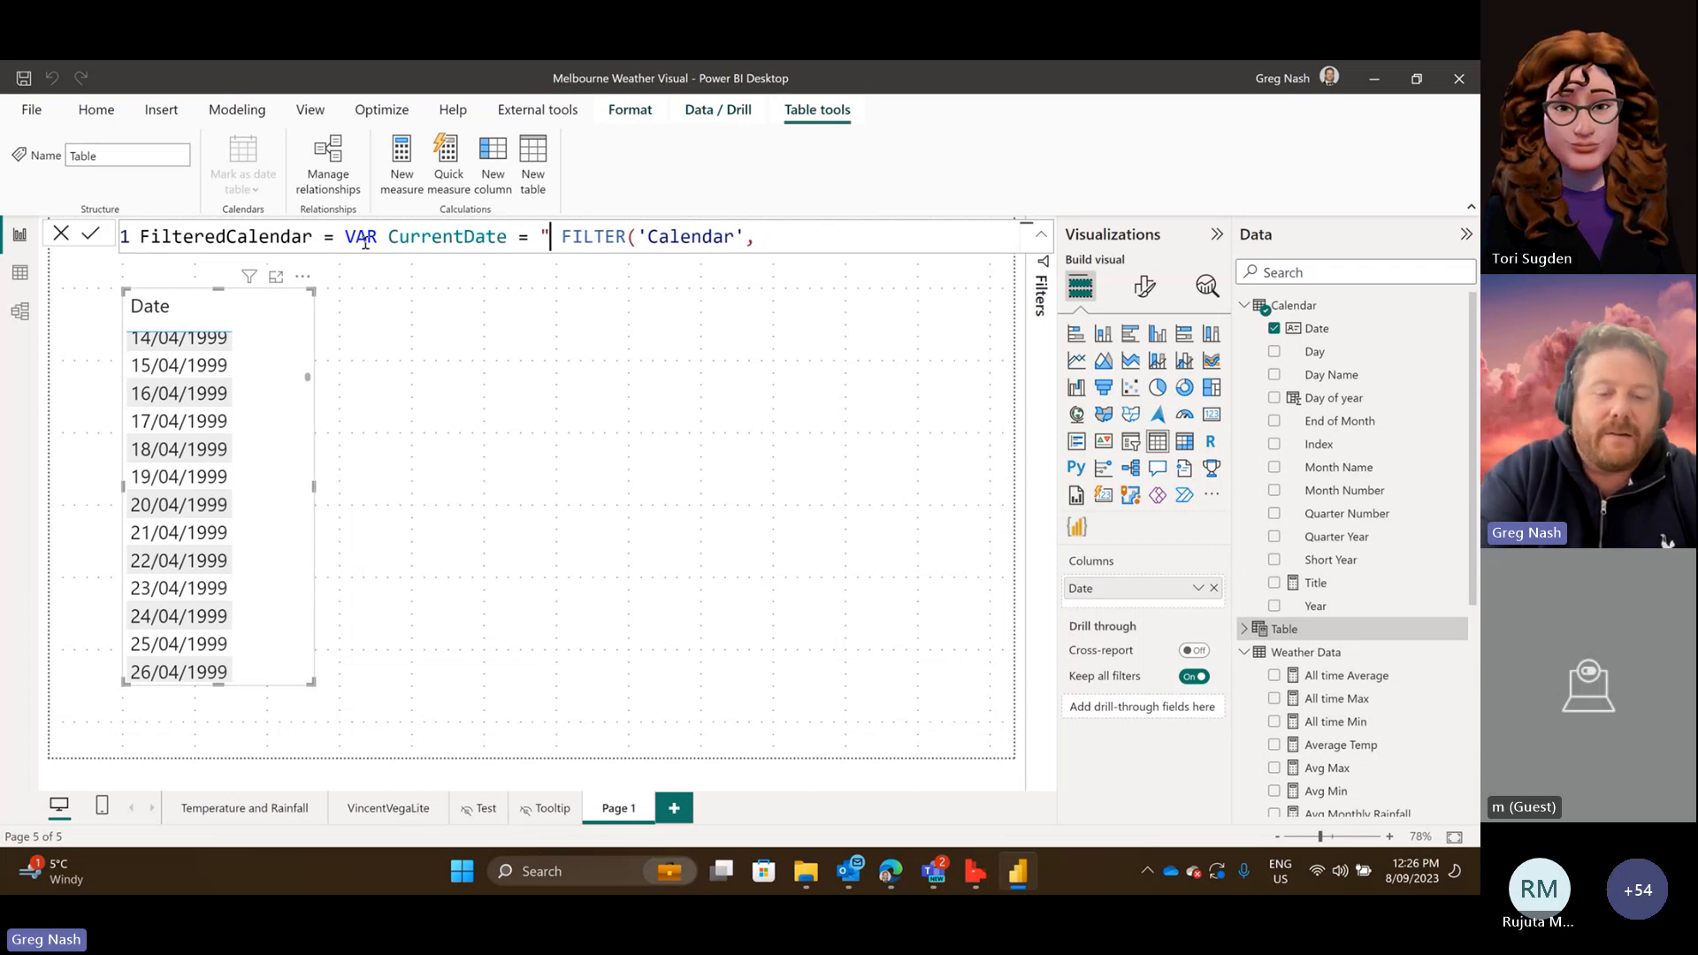
type("/09/")
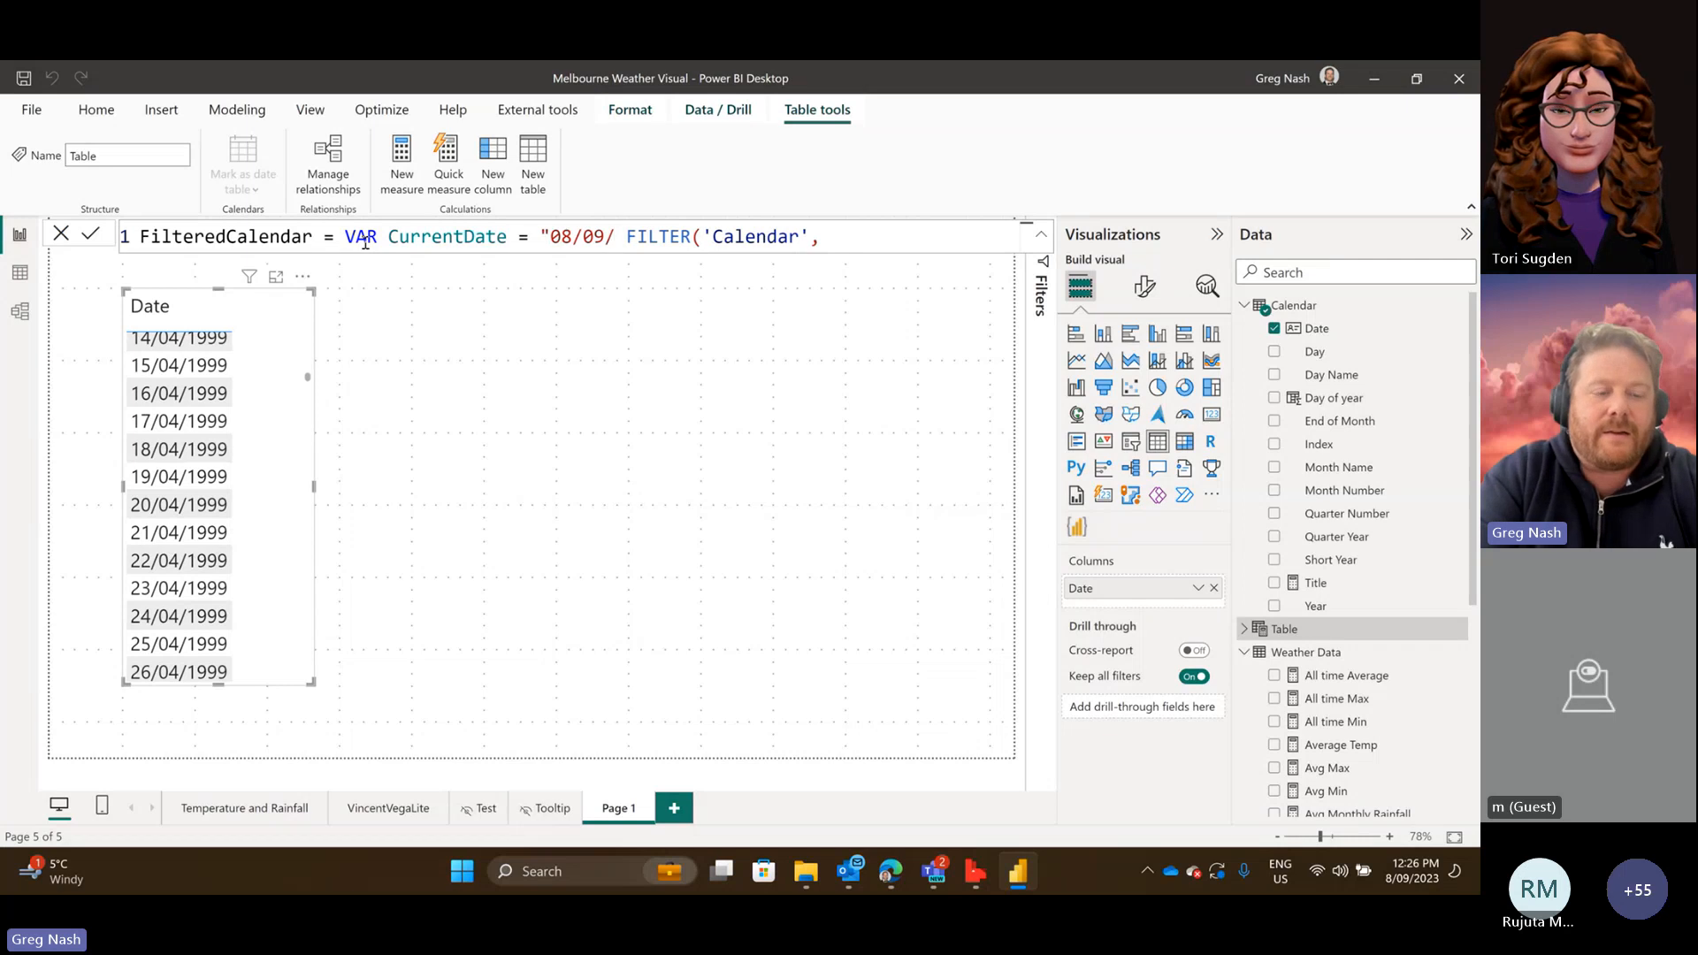
type("2015")
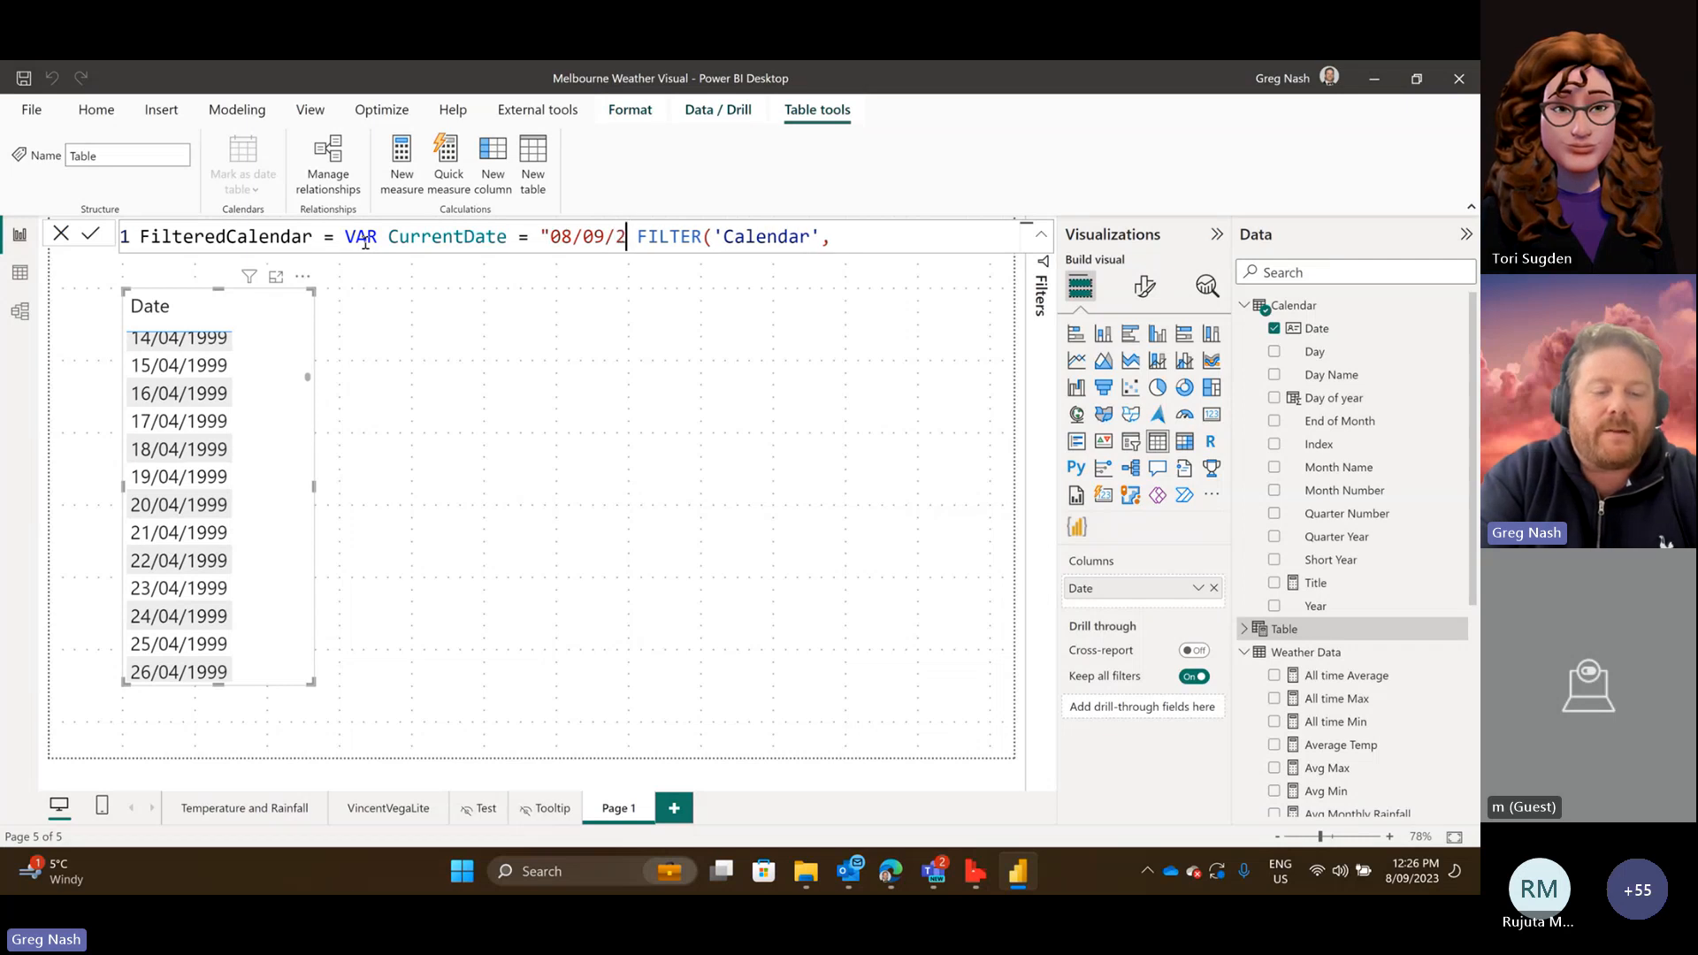
type("\"")
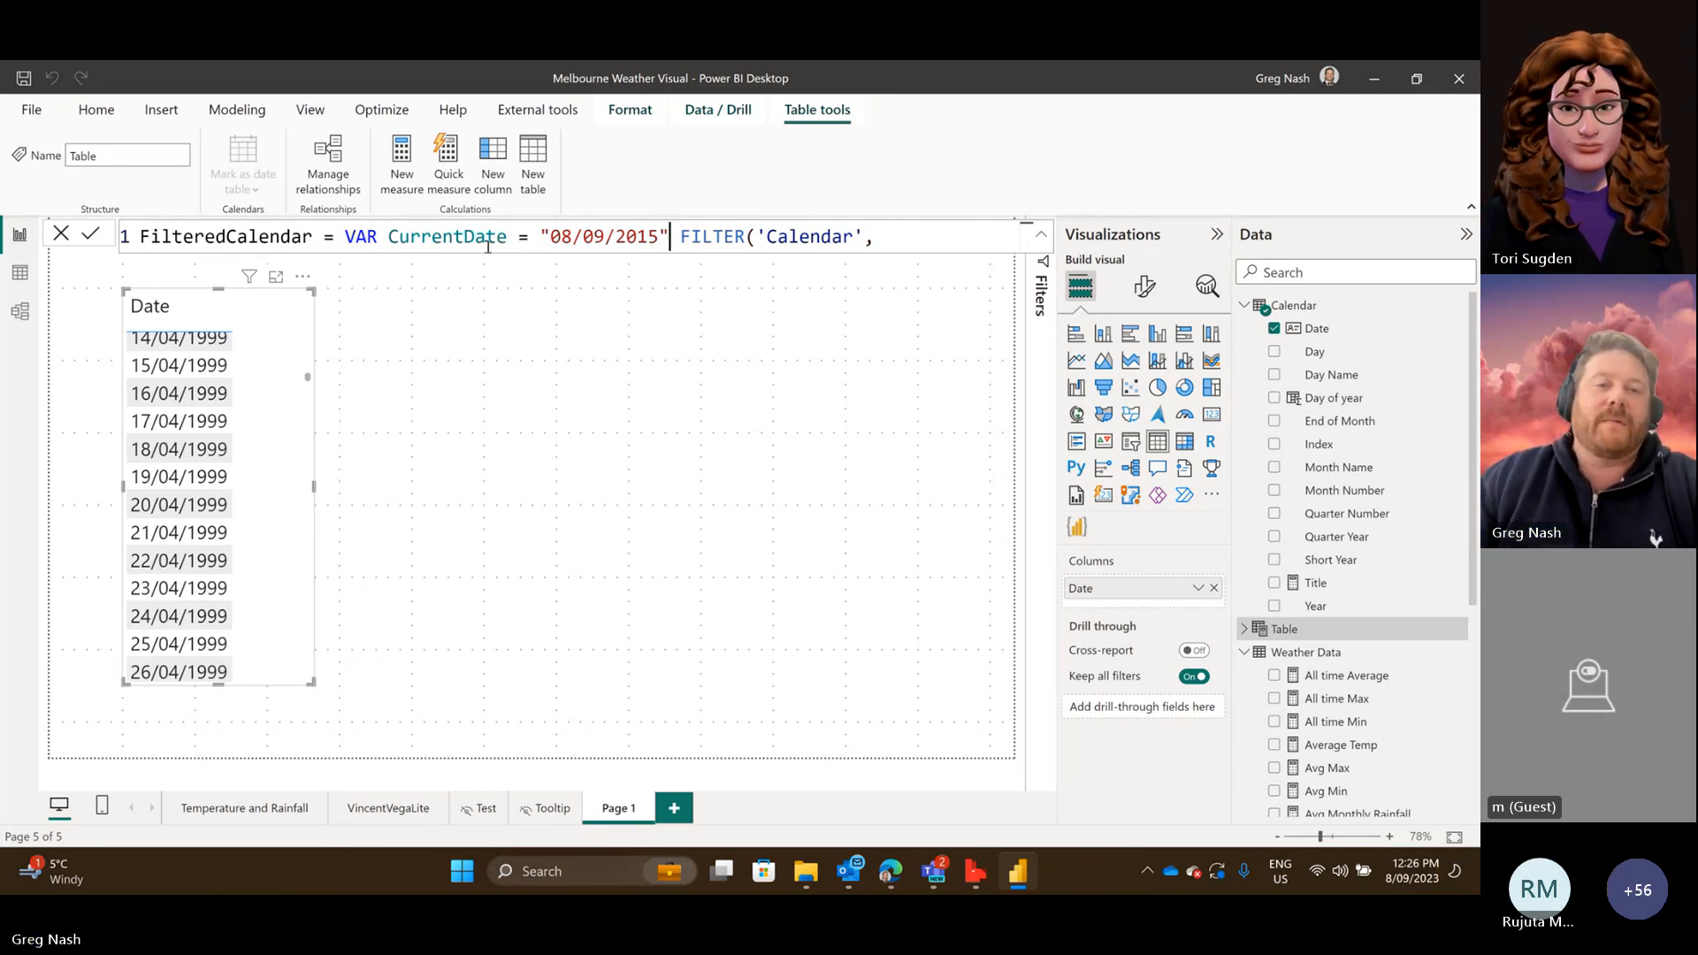
left_click(938, 246)
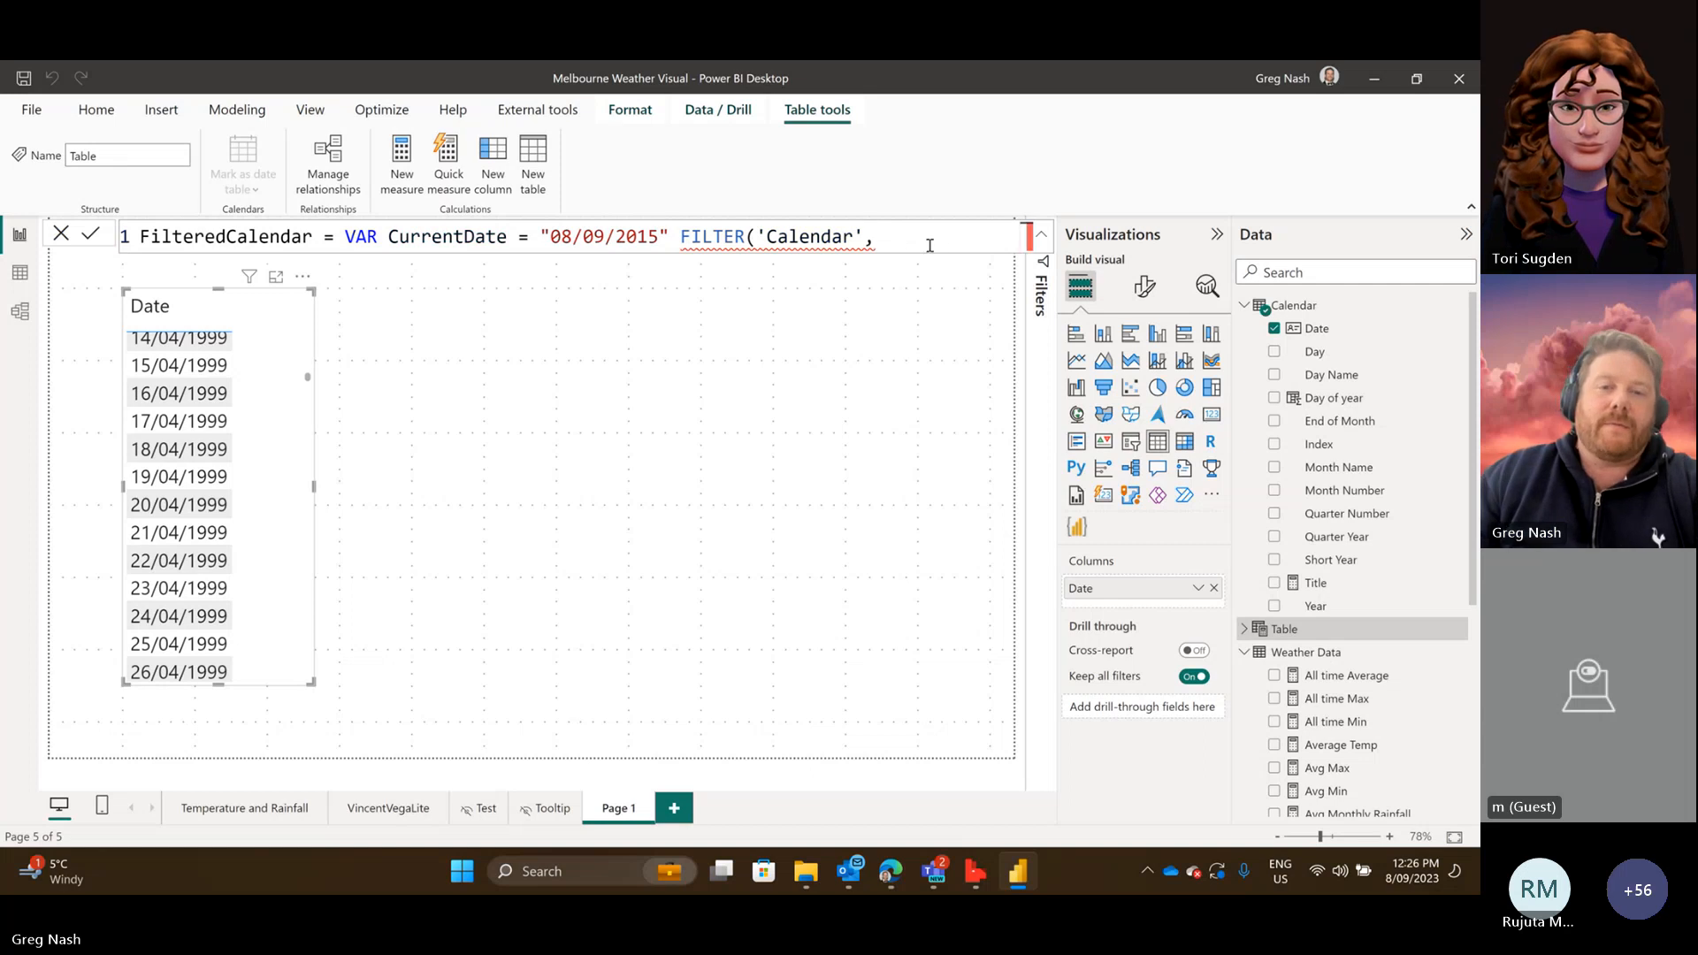
type("C")
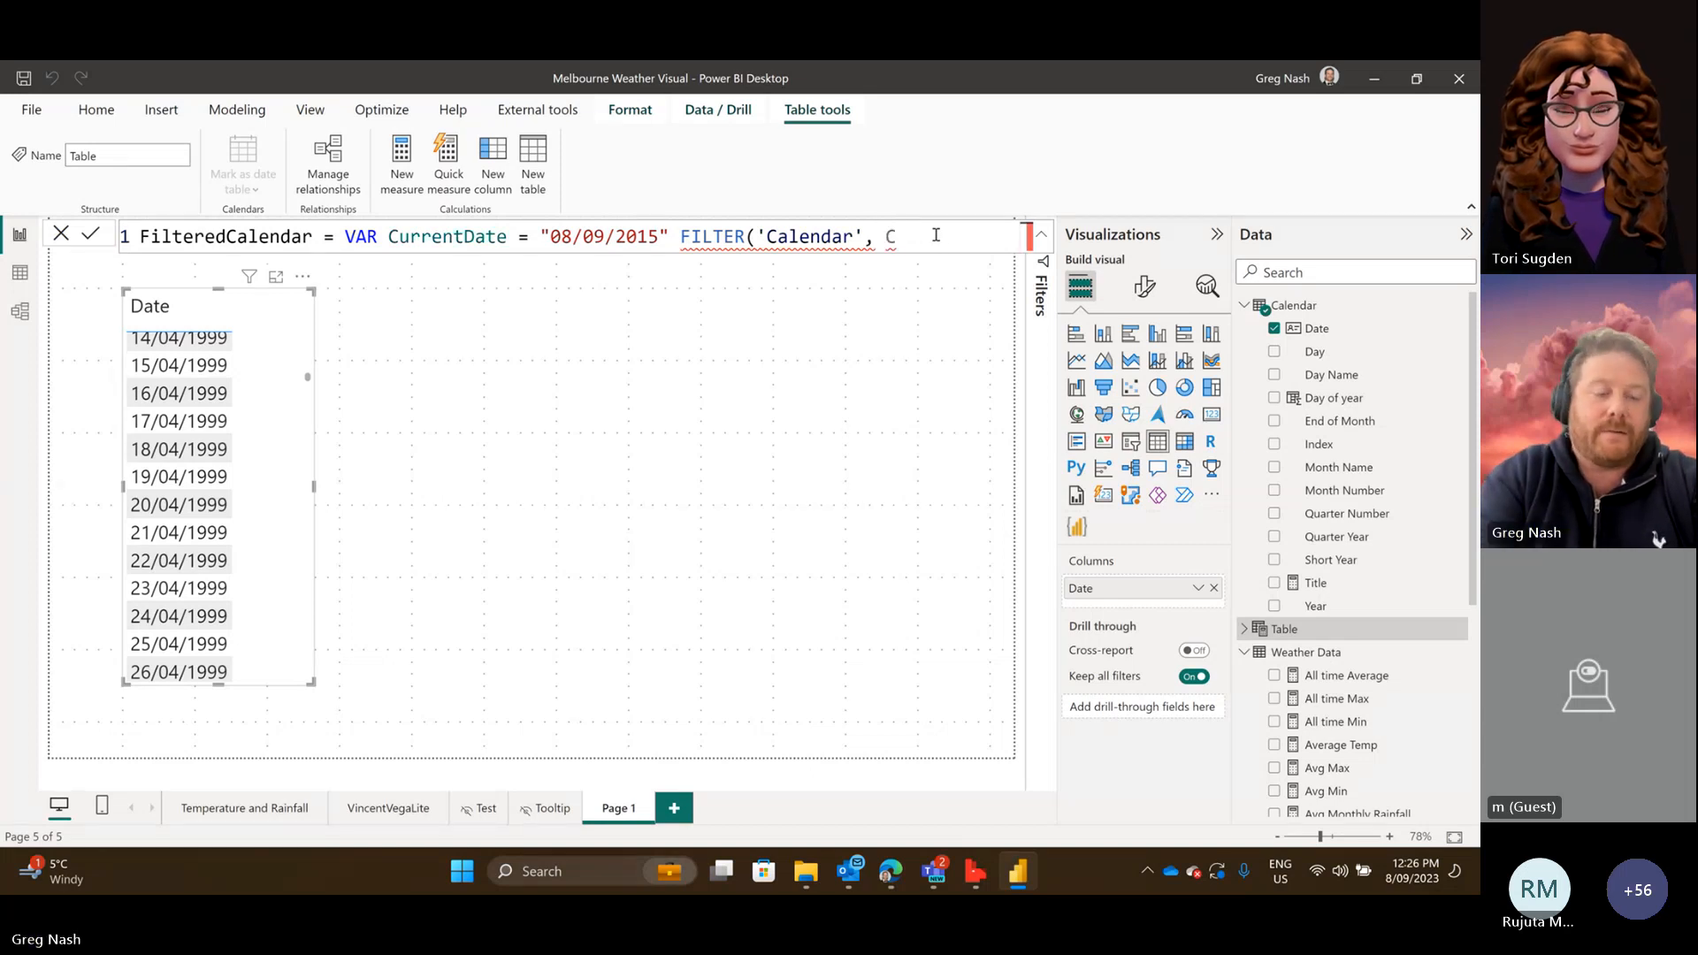
type("ale")
key("BackSpace")
key("BackSpace")
key("BackSpace")
key("BackSpace")
key("BackSpace")
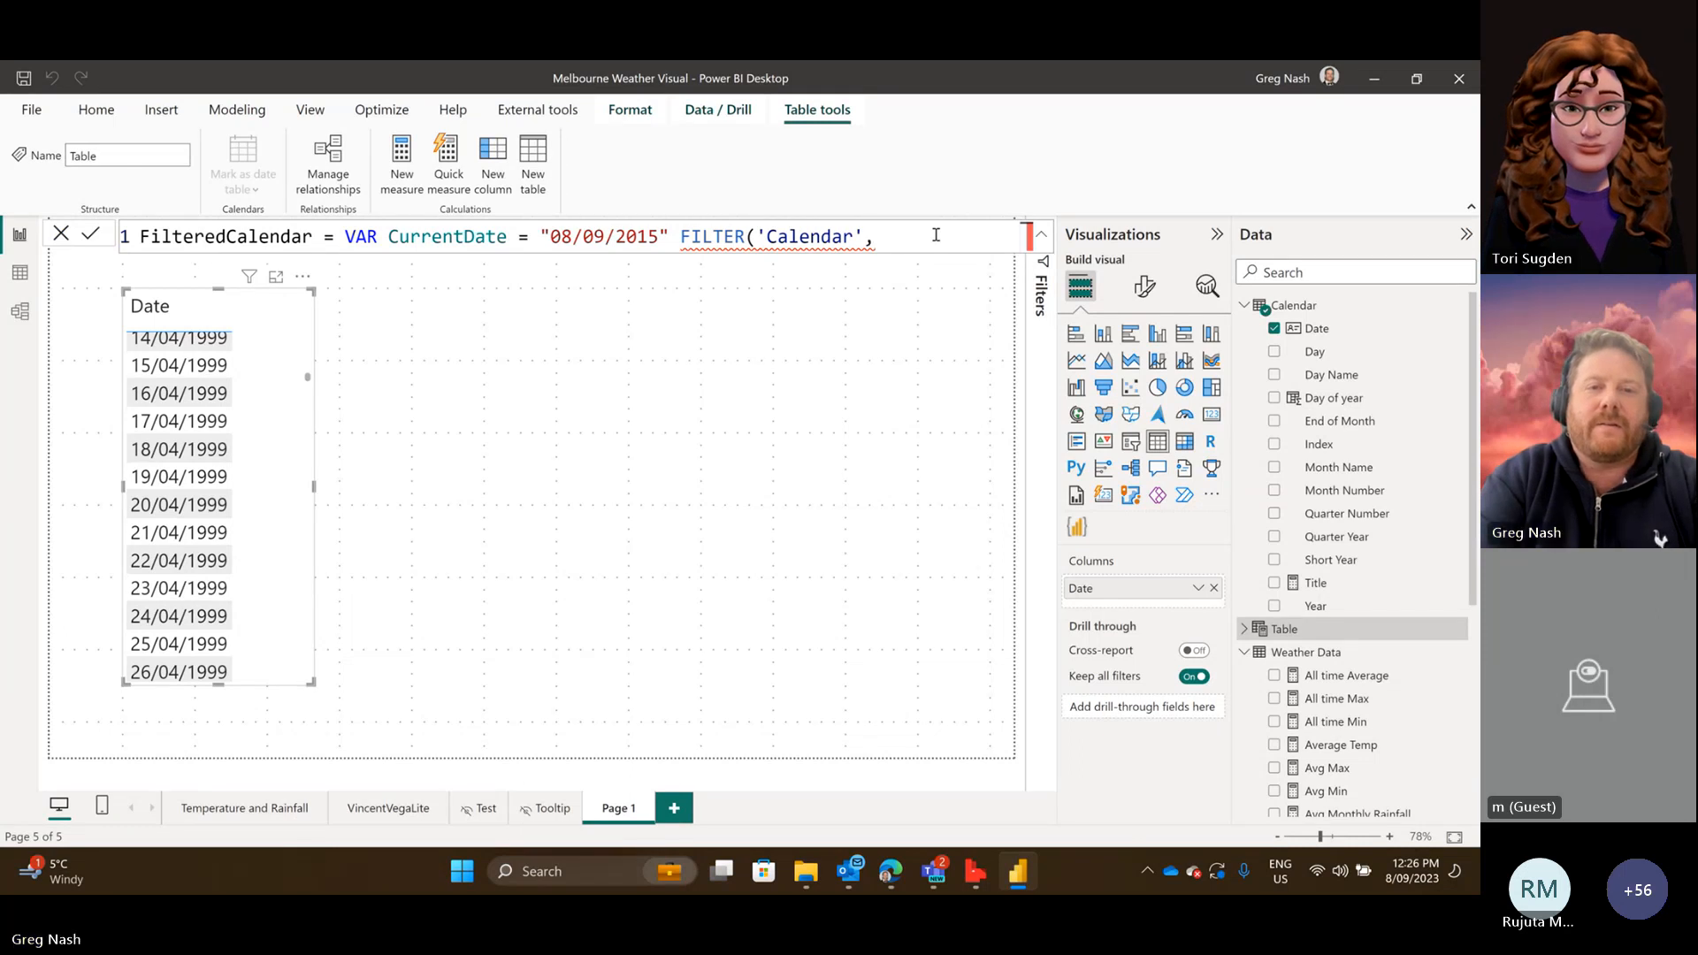
type("Cale")
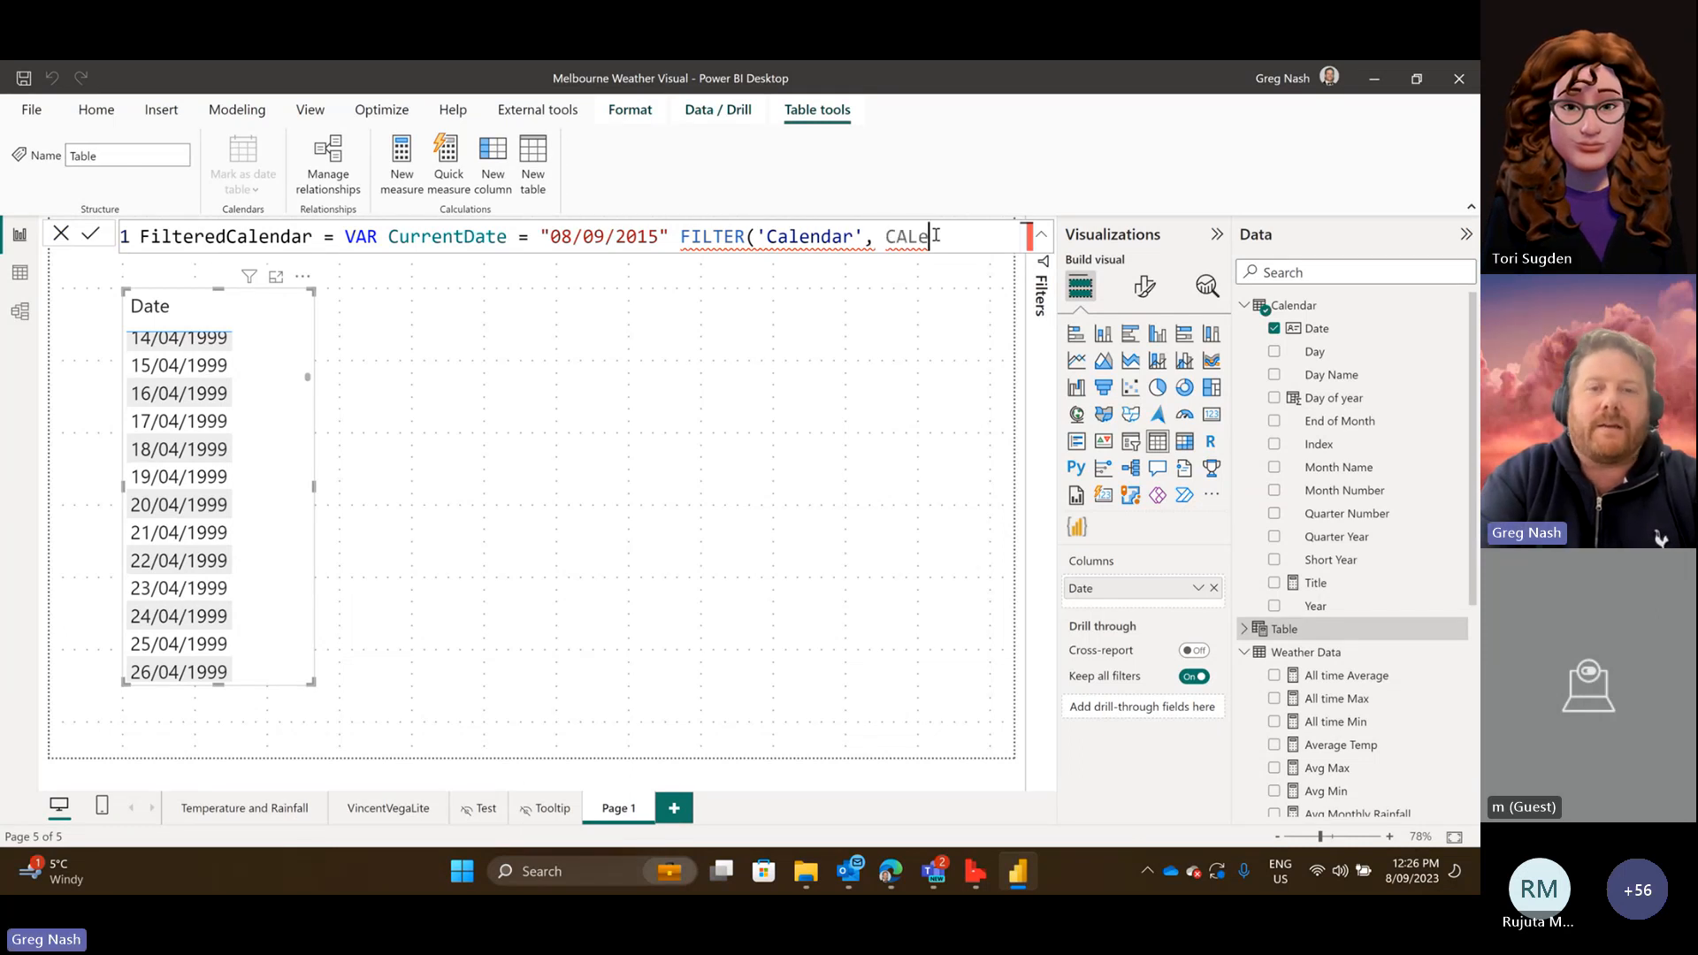
key("BackSpace")
key("BackSpace")
key("BackSpace")
key("BackSpace")
Remove the unfinished FILTER call from the formula and put RETURN after the CurrentDate variable.
key("BackSpace")
key("BackSpace")
key("BackSpace")
key("BackSpace")
key("BackSpace")
key("BackSpace")
key("BackSpace")
key("BackSpace")
key("BackSpace")
key("BackSpace")
key("BackSpace")
key("BackSpace")
key("BackSpace")
key("BackSpace")
key("BackSpace")
key("BackSpace")
key("BackSpace")
key("BackSpace")
key("BackSpace")
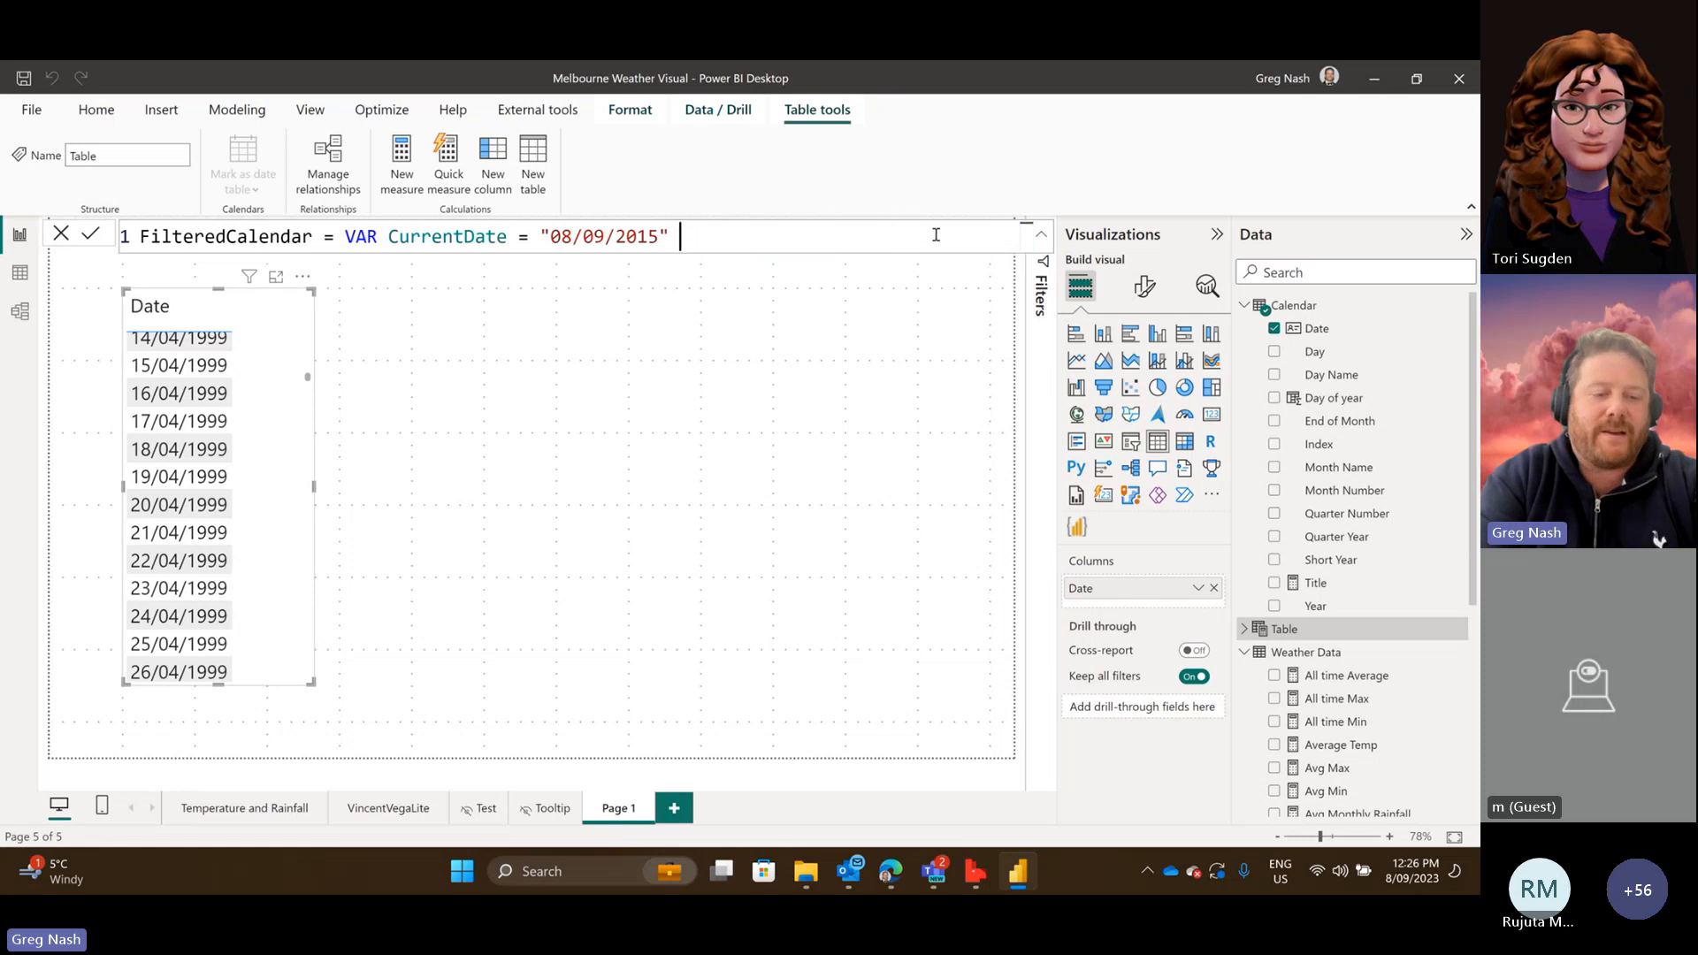
type("RETURN")
key("Tab")
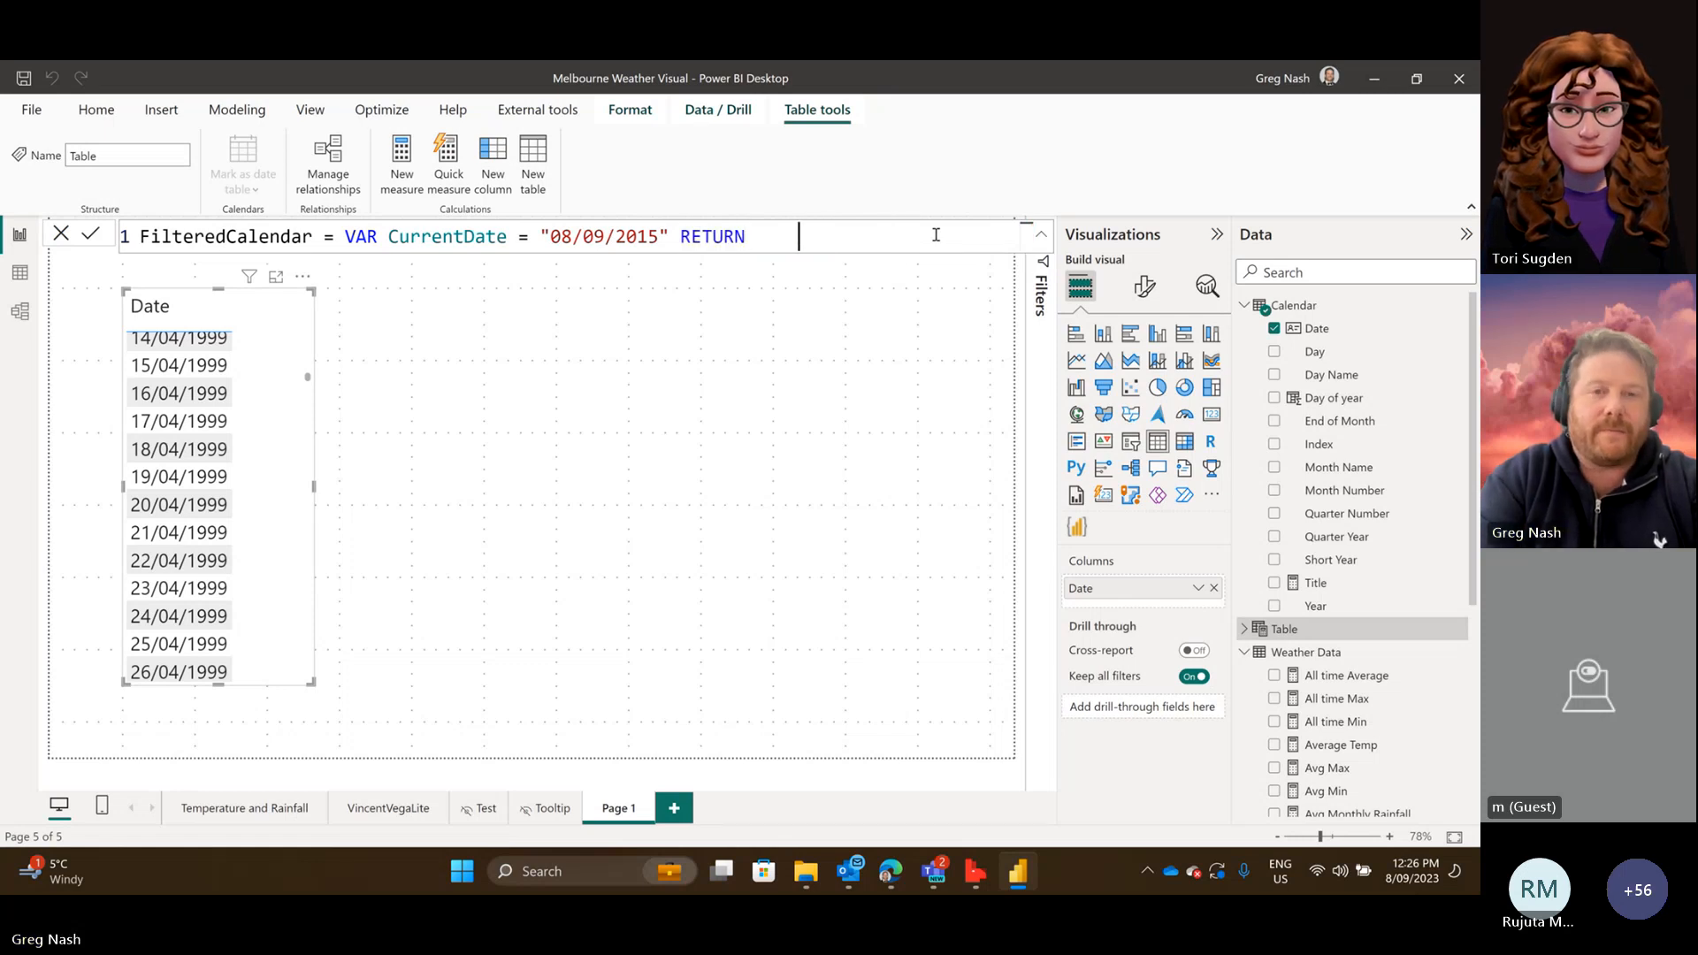
key("BackSpace")
key("BackSpace")
key("BackSpace")
Start a FILTER function after RETURN with the 'Calendar' table as its first argument.
type("FILTER( CA")
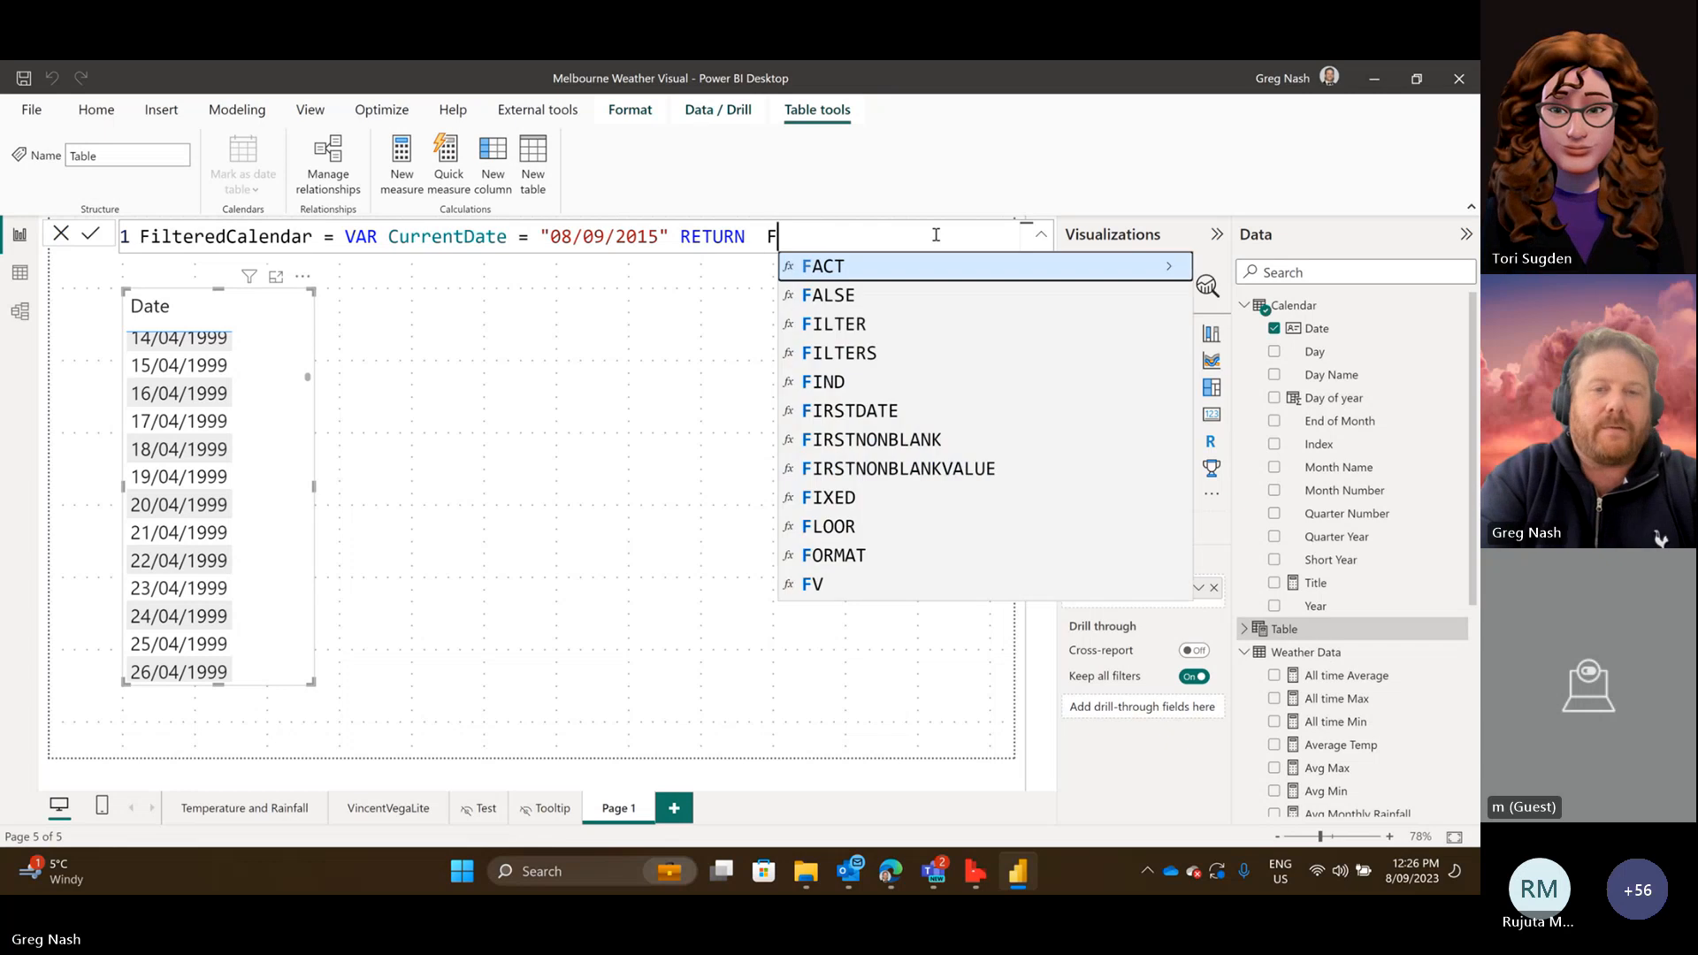
key("BackSpace")
key("BackSpace")
key("BackSpace")
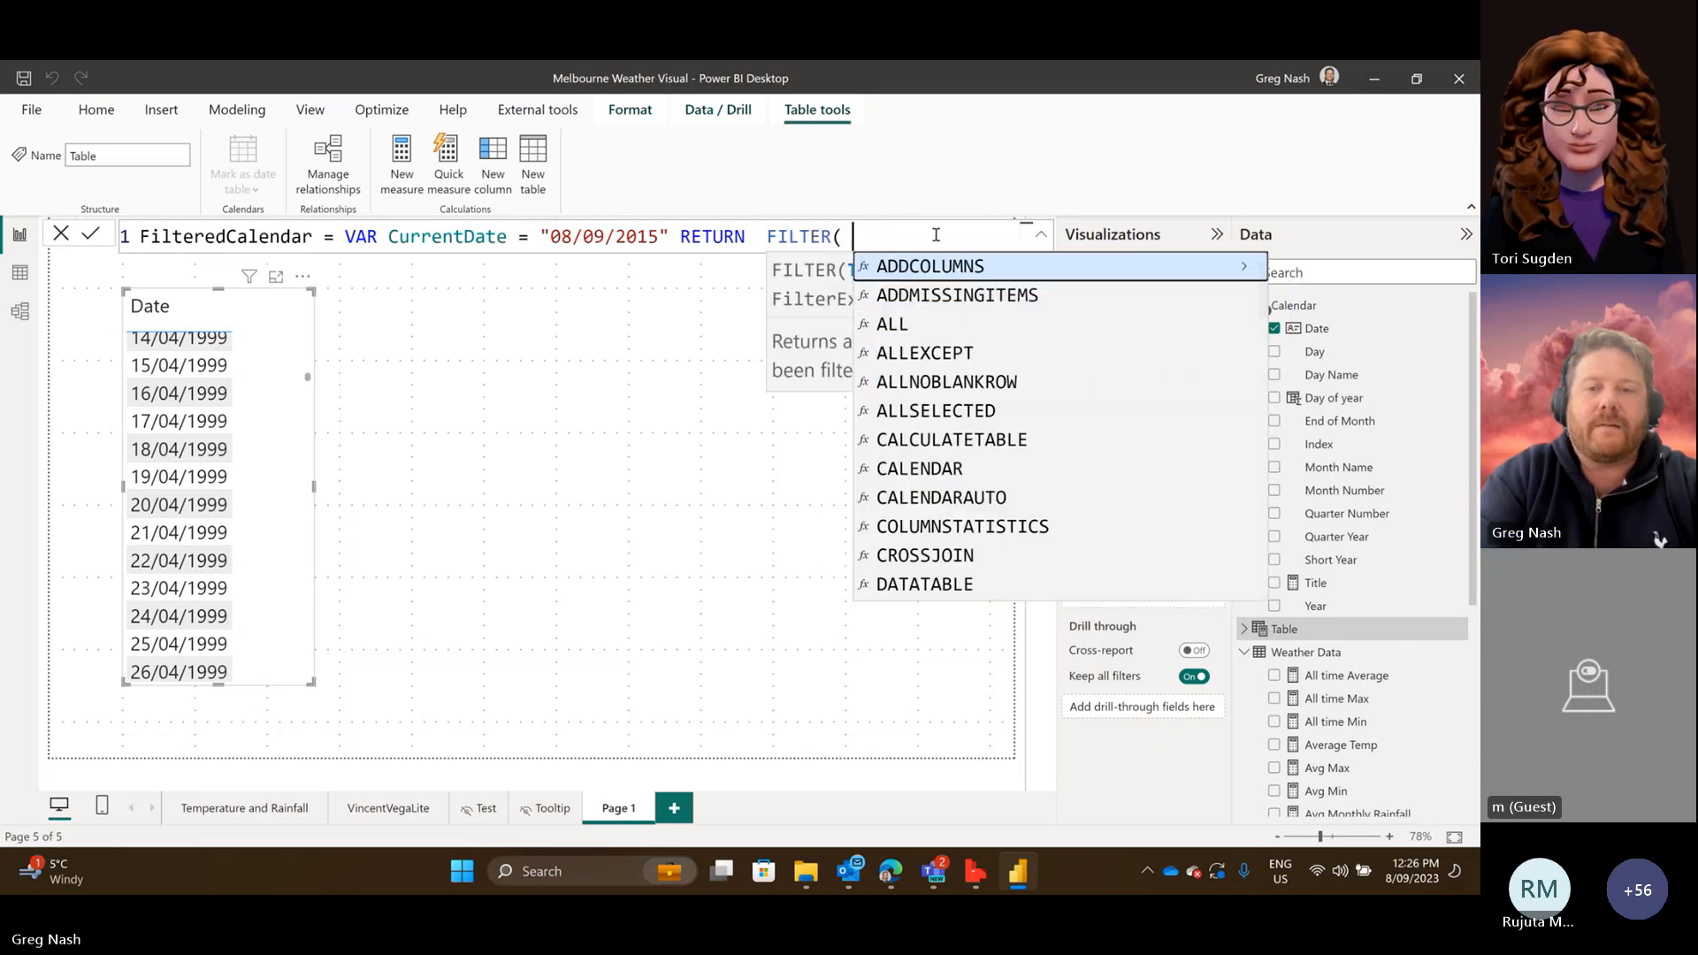
type("Cal")
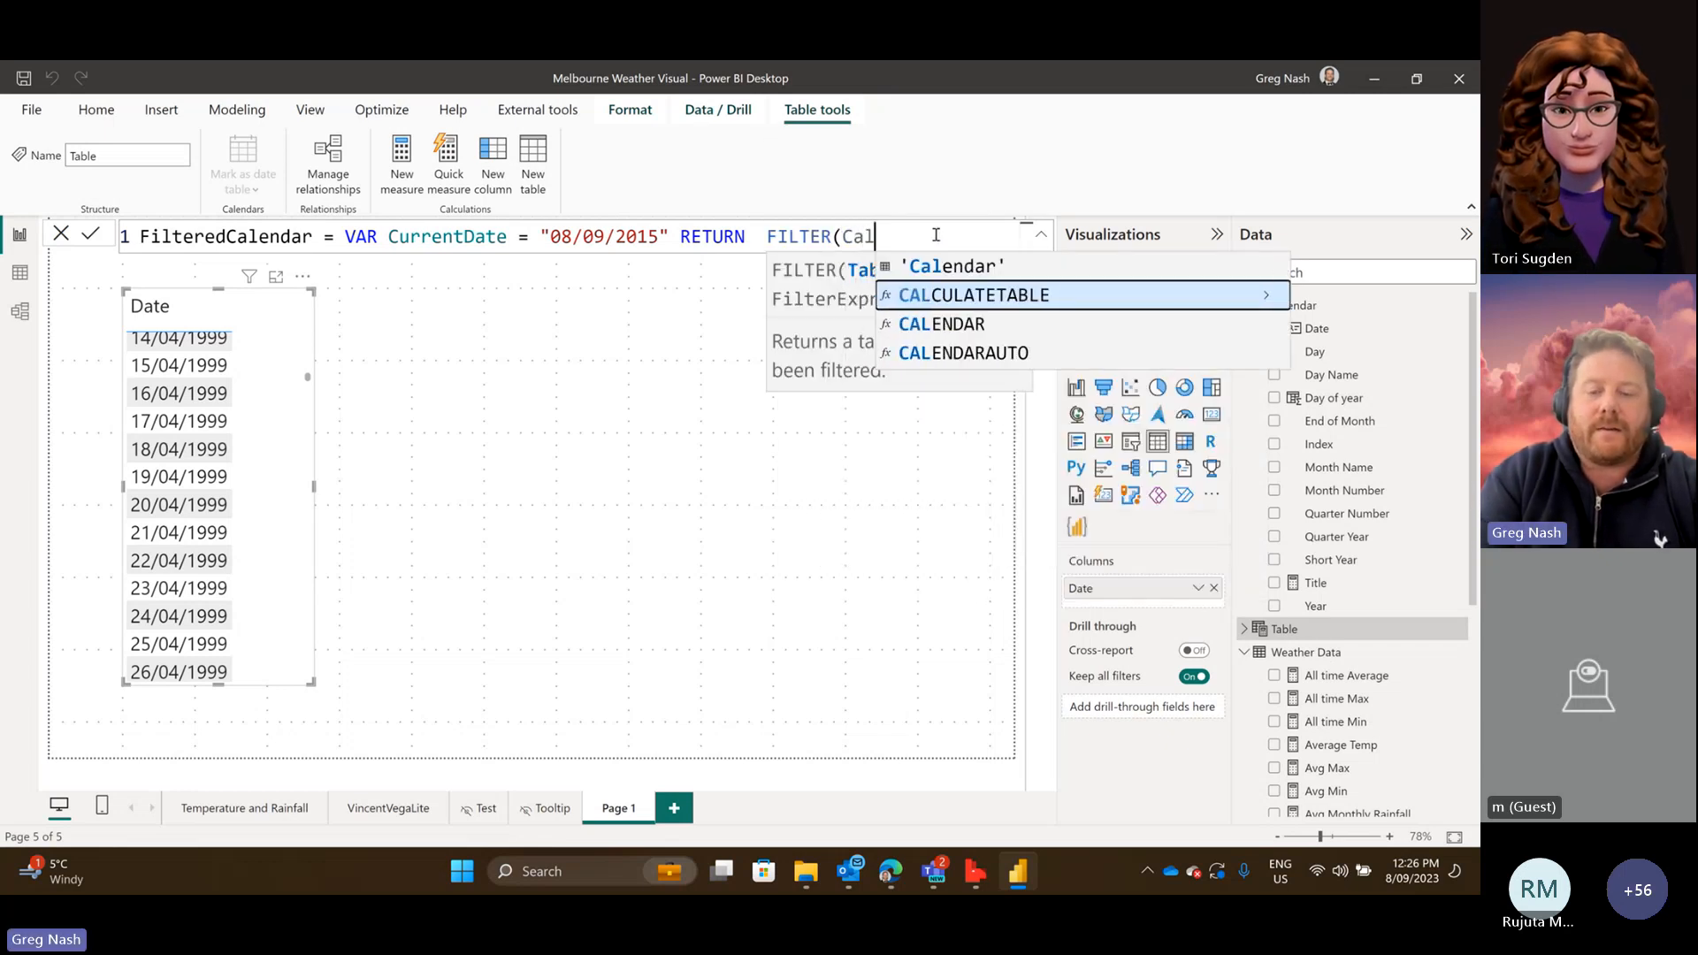
key("Up")
key("Tab")
Complete the filter with the condition 'Calendar'[Date] = CurrentDate and commit the FilteredCalendar formula.
type(",Date")
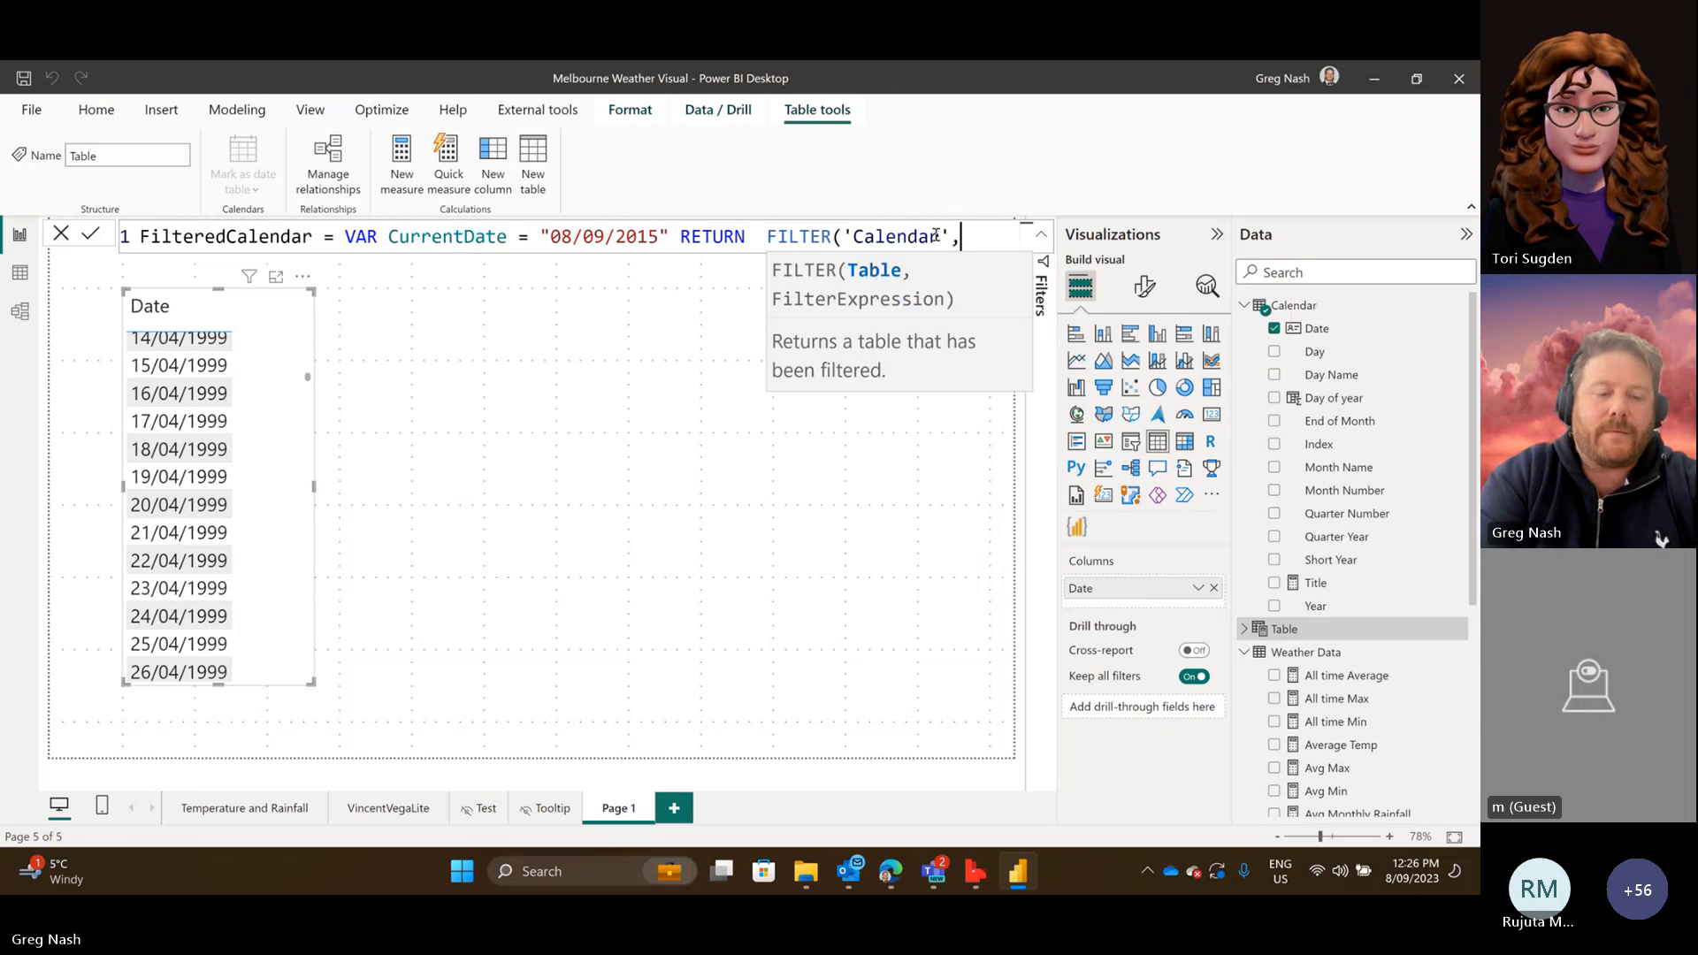
key("Down")
key("Down")
key("Down")
key("Down")
key("Down")
key("Down")
key("Down")
key("Down")
key("Down")
key("Down")
key("Down")
key("Down")
key("Down")
key("Down")
key("Down")
key("Down")
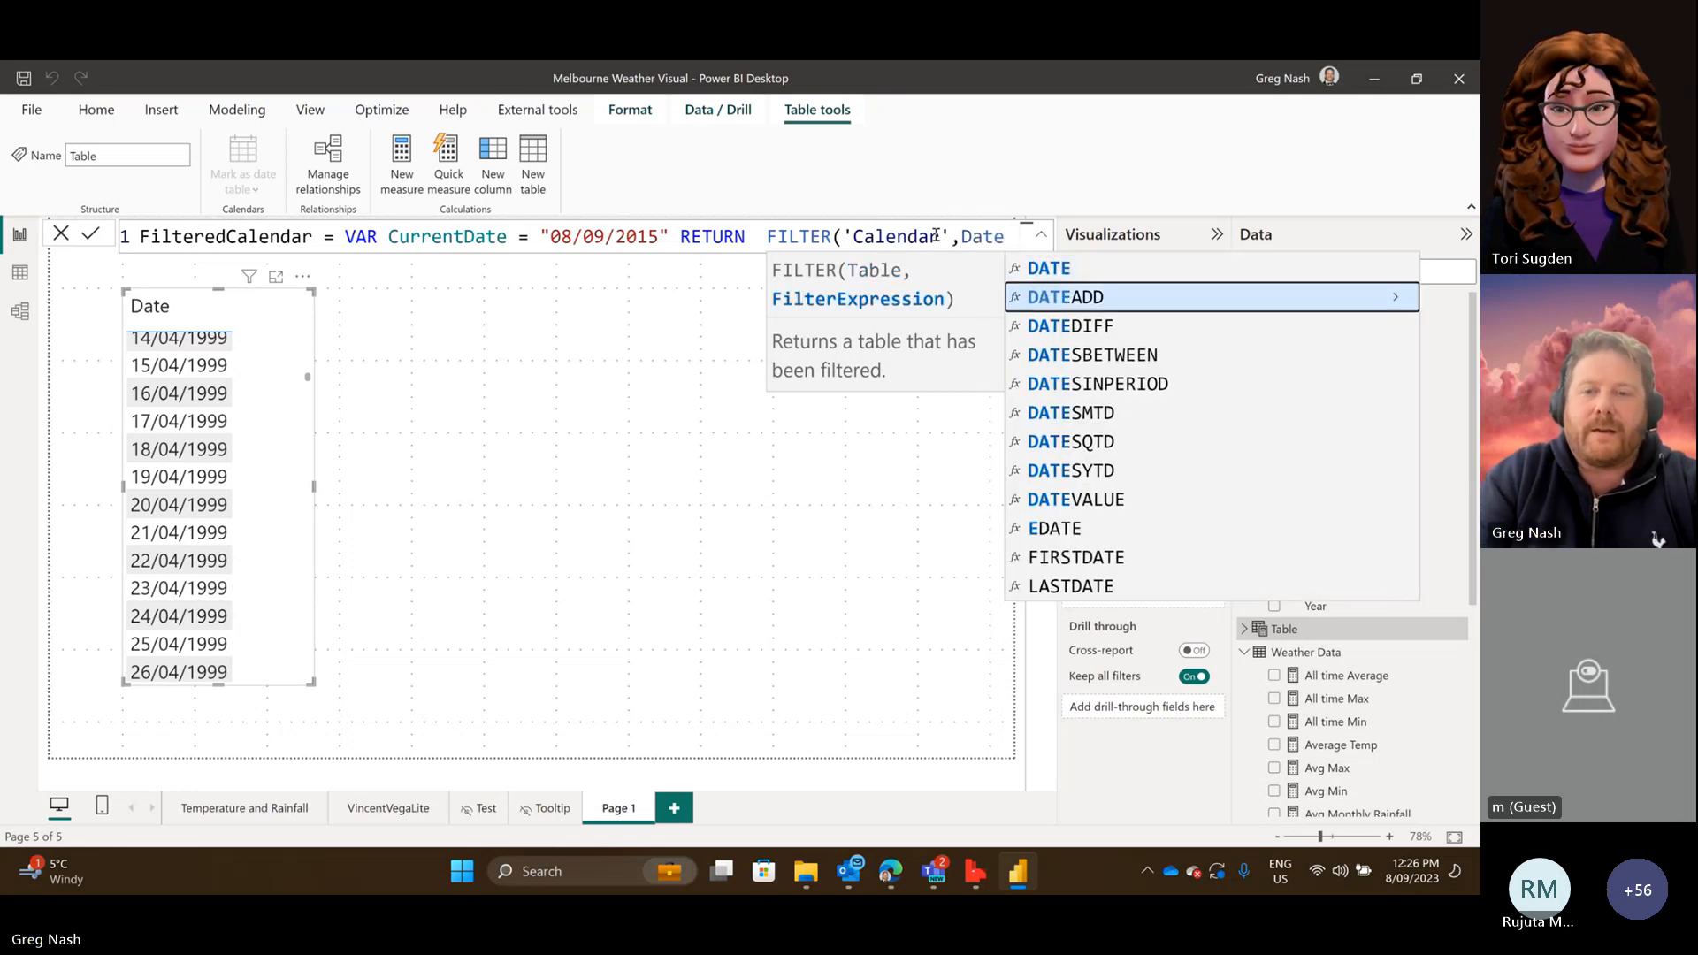
key("Up")
key("Up")
key("Up")
key("Up")
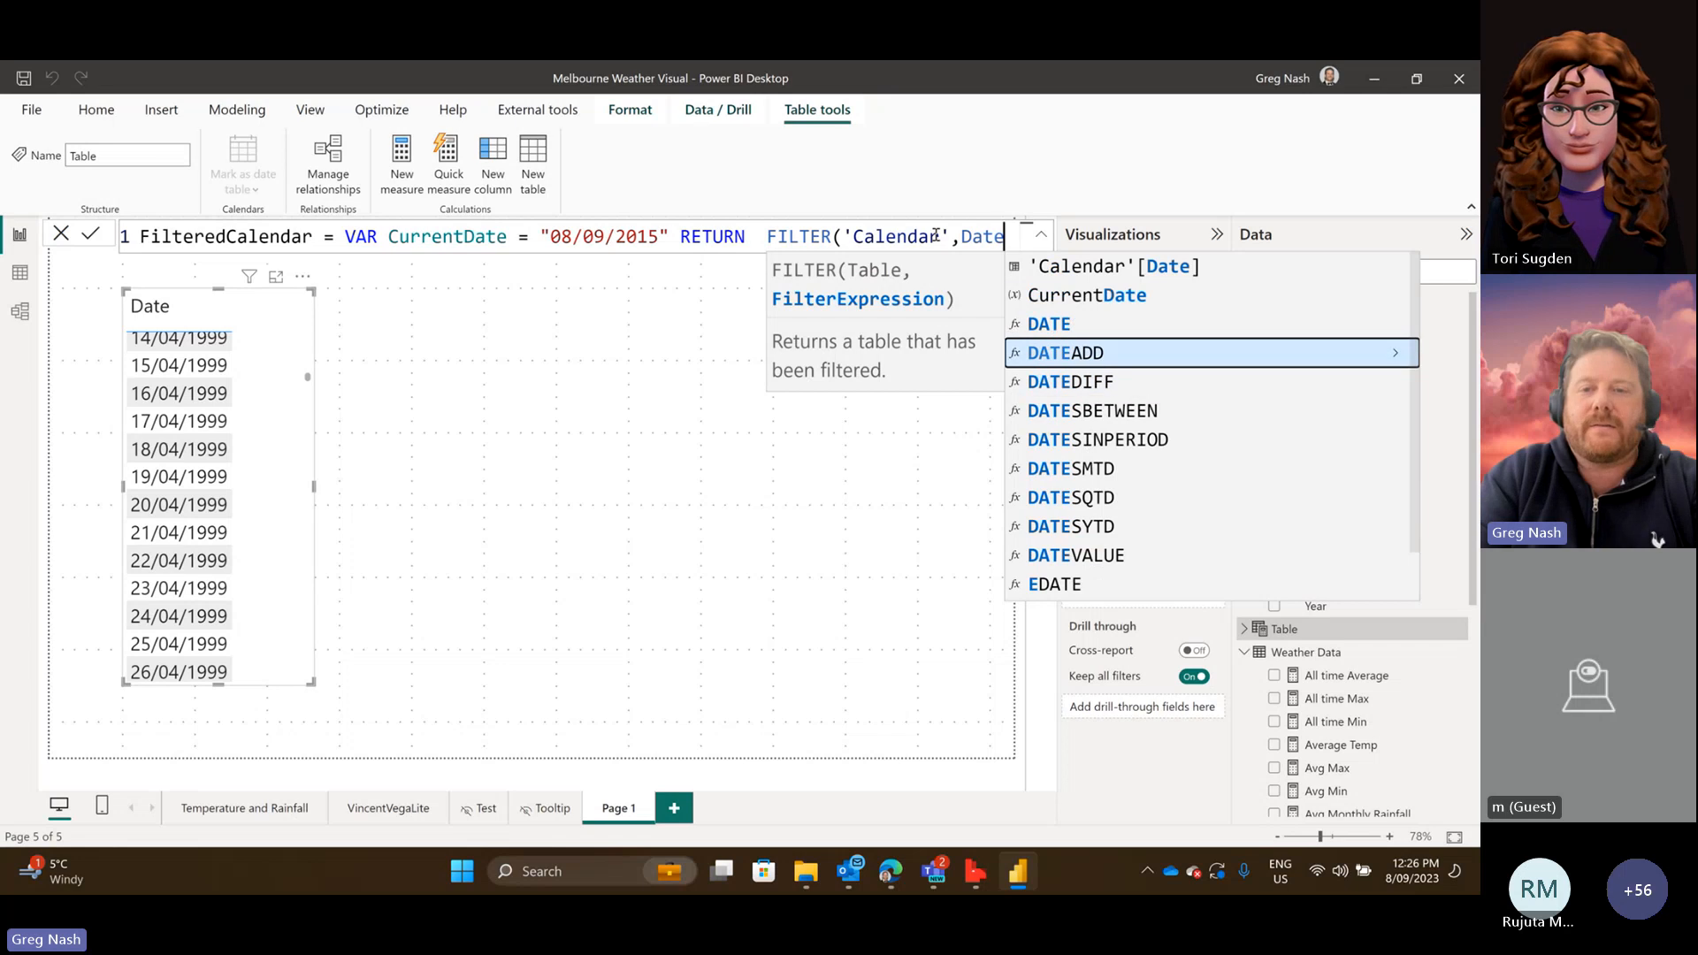
key("Tab")
type("= Current")
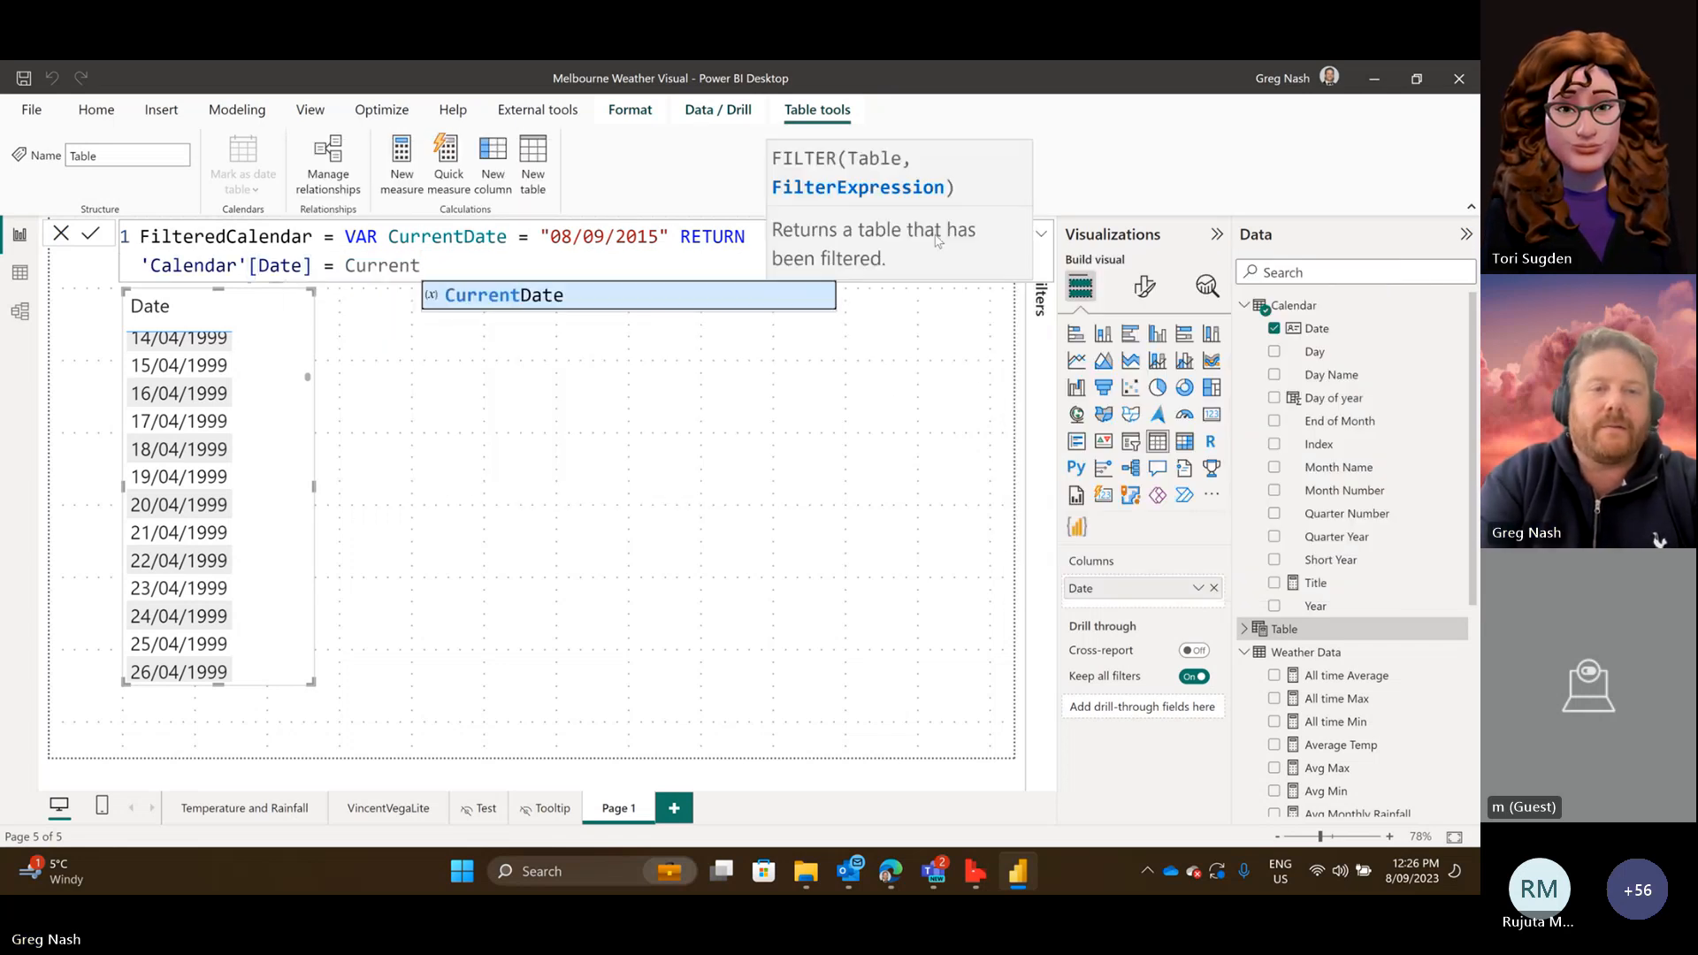
key("Tab")
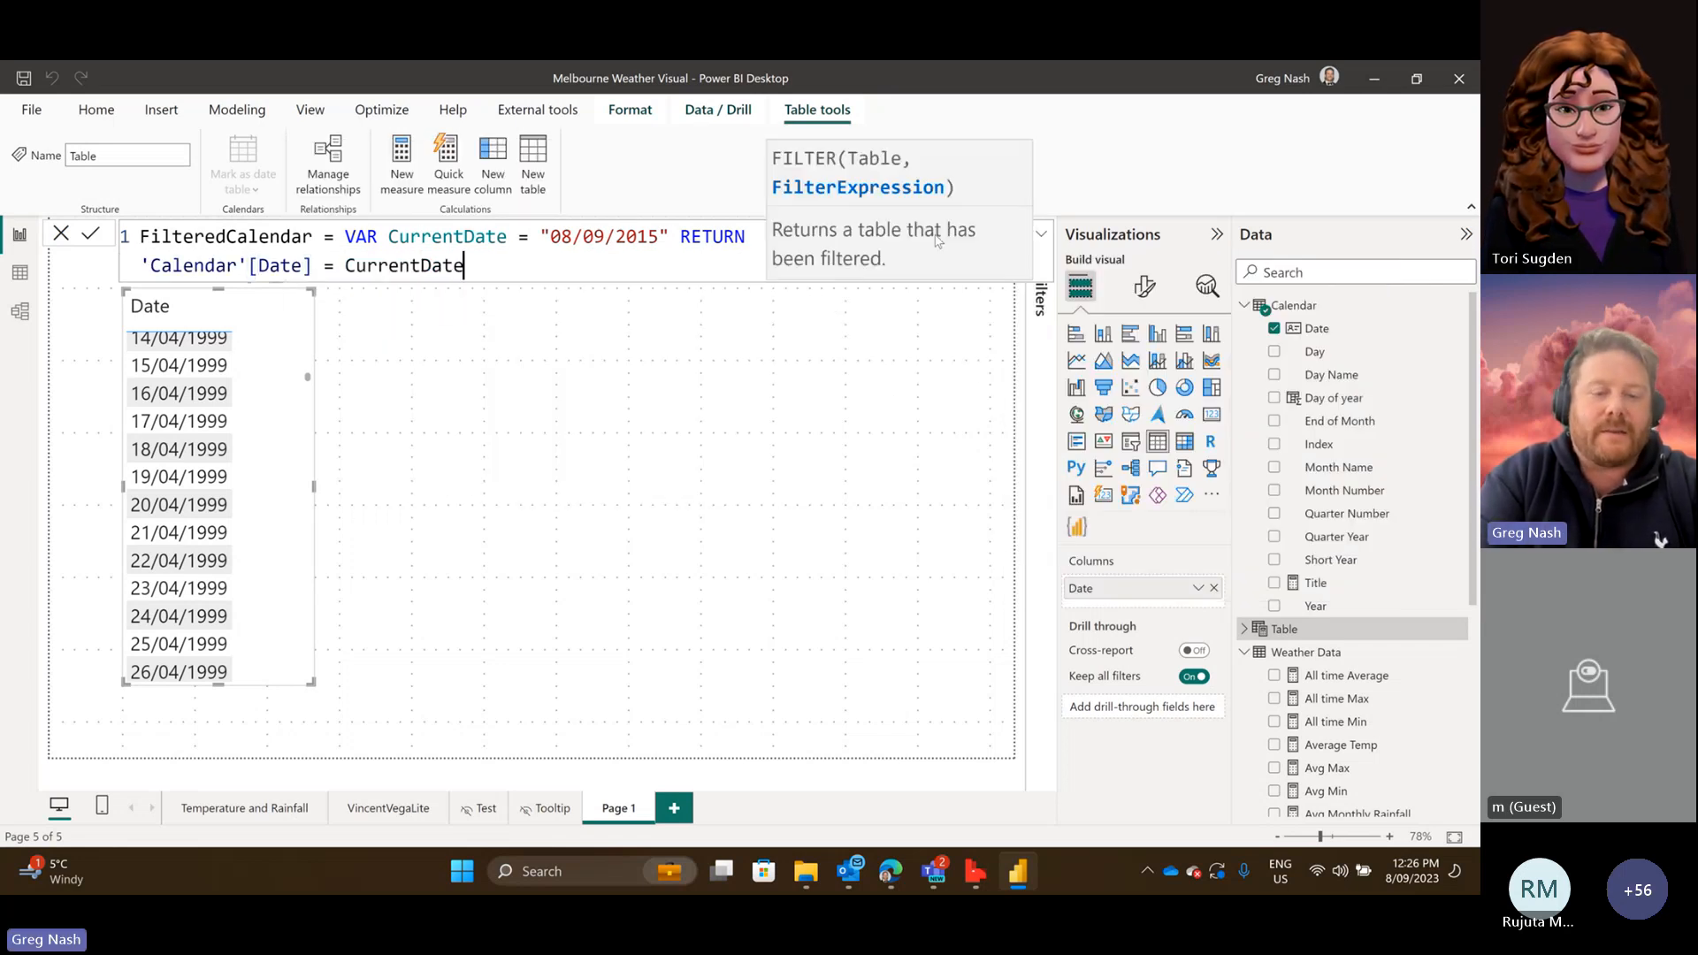
type(")")
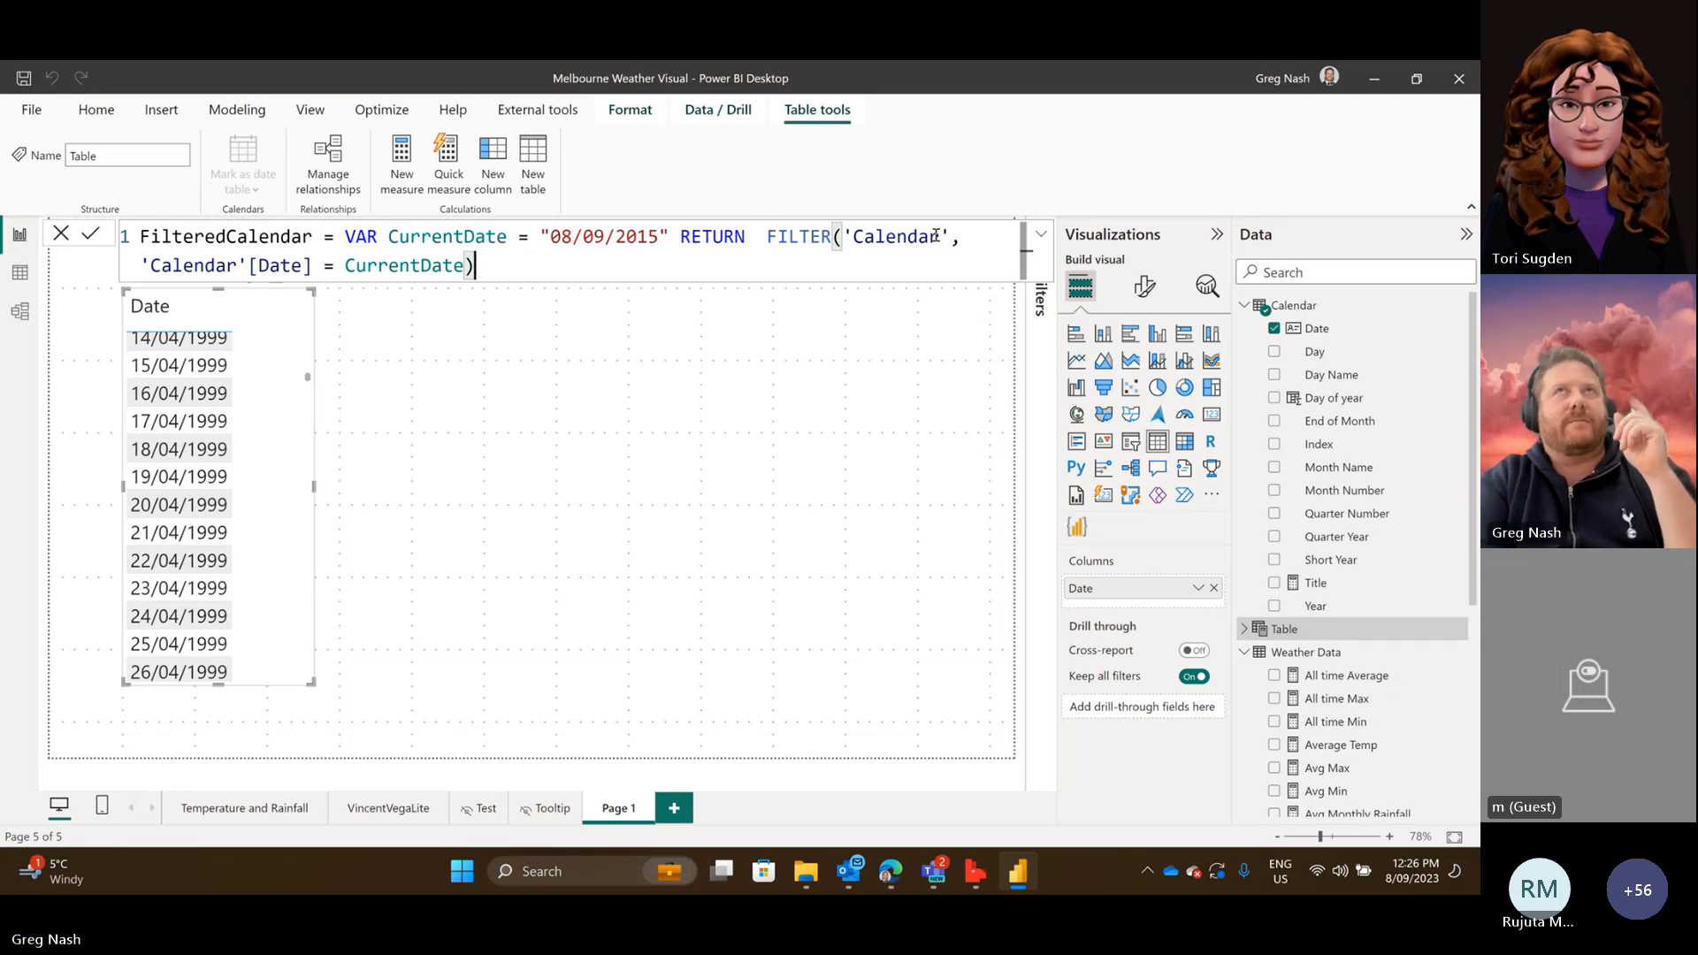
key("Return")
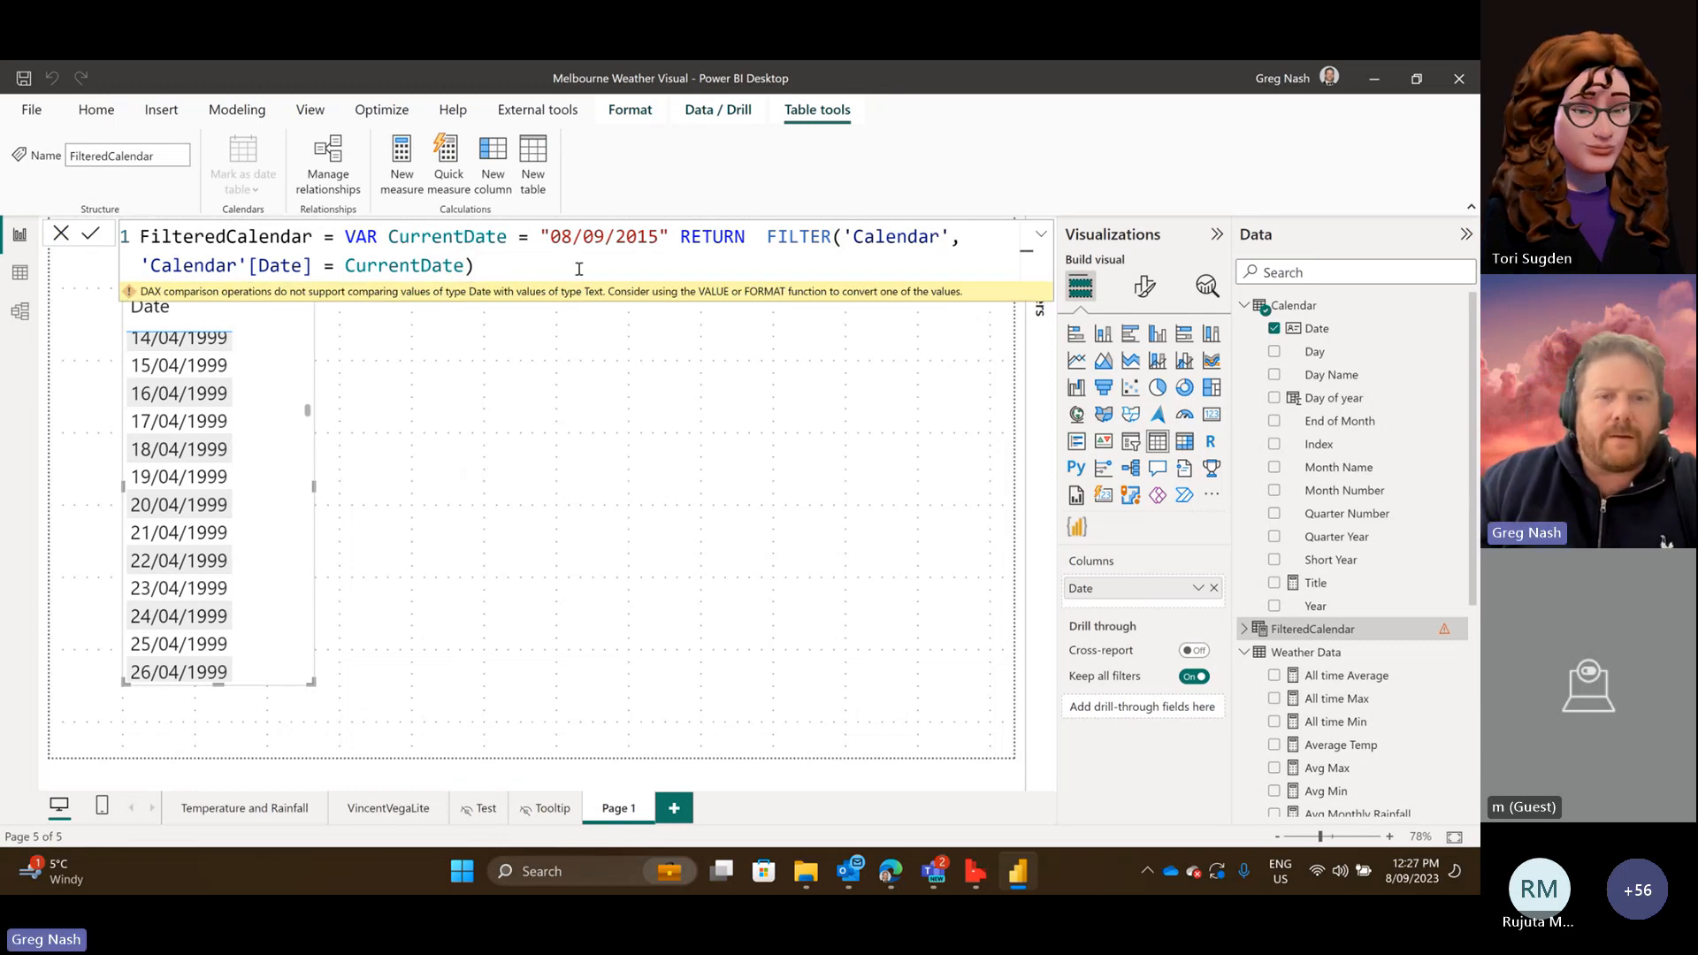
left_click(542, 269)
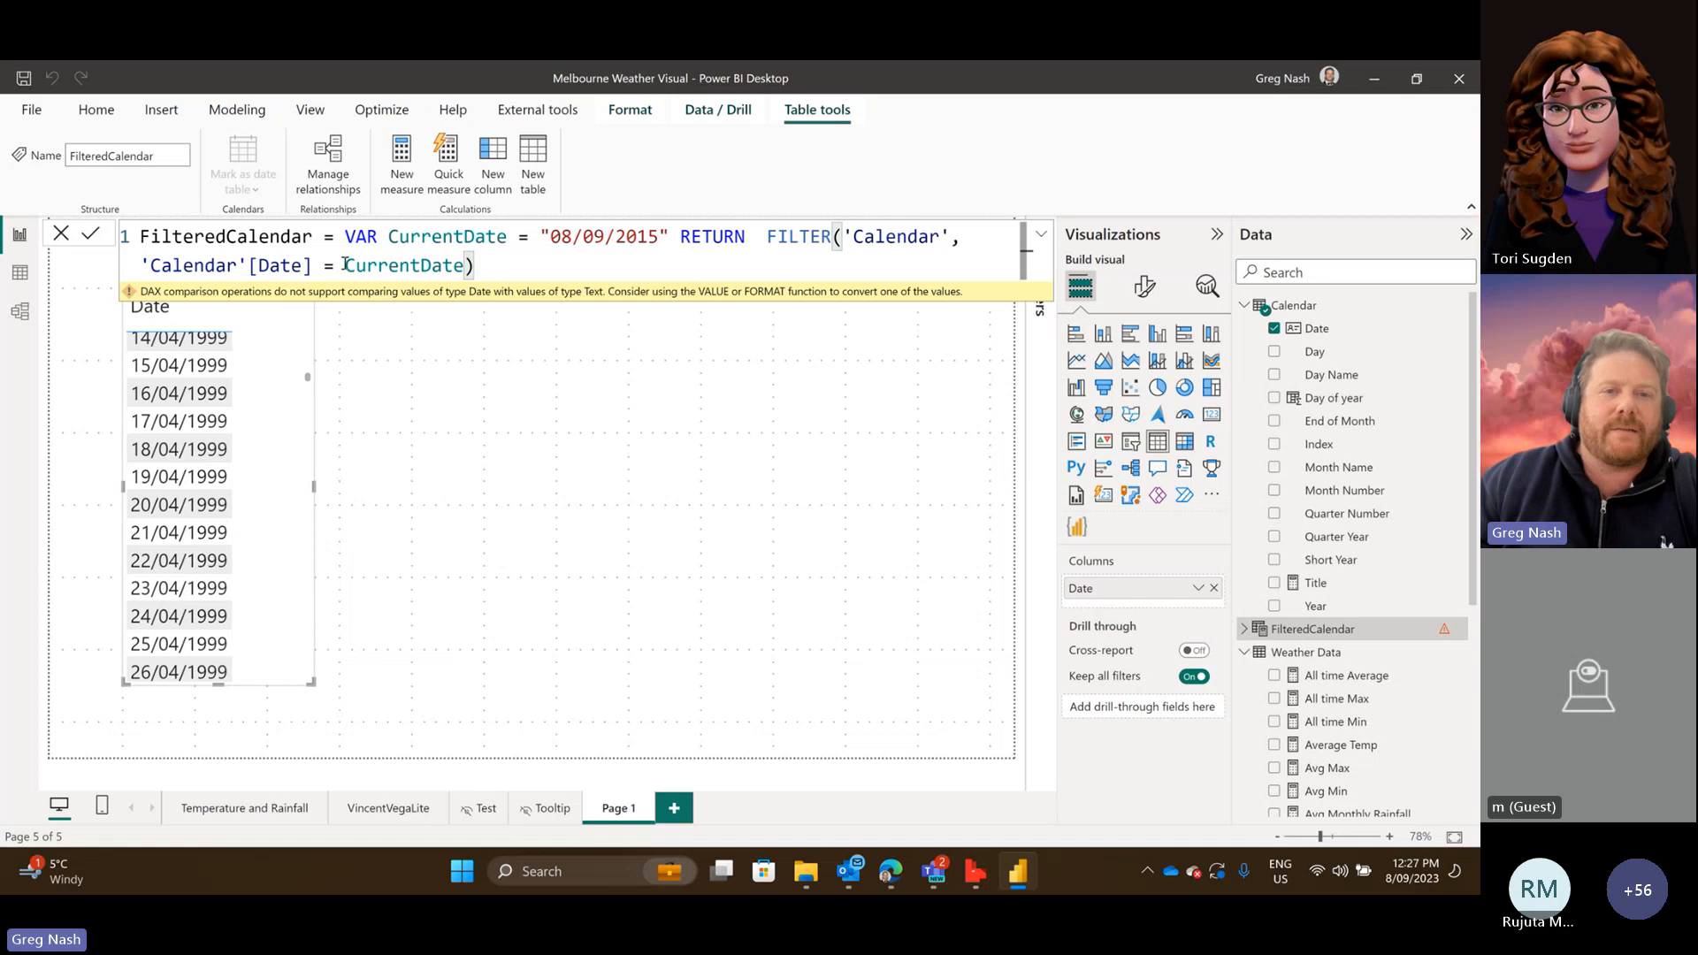
left_click(540, 237)
left_click_drag(671, 237, 539, 236)
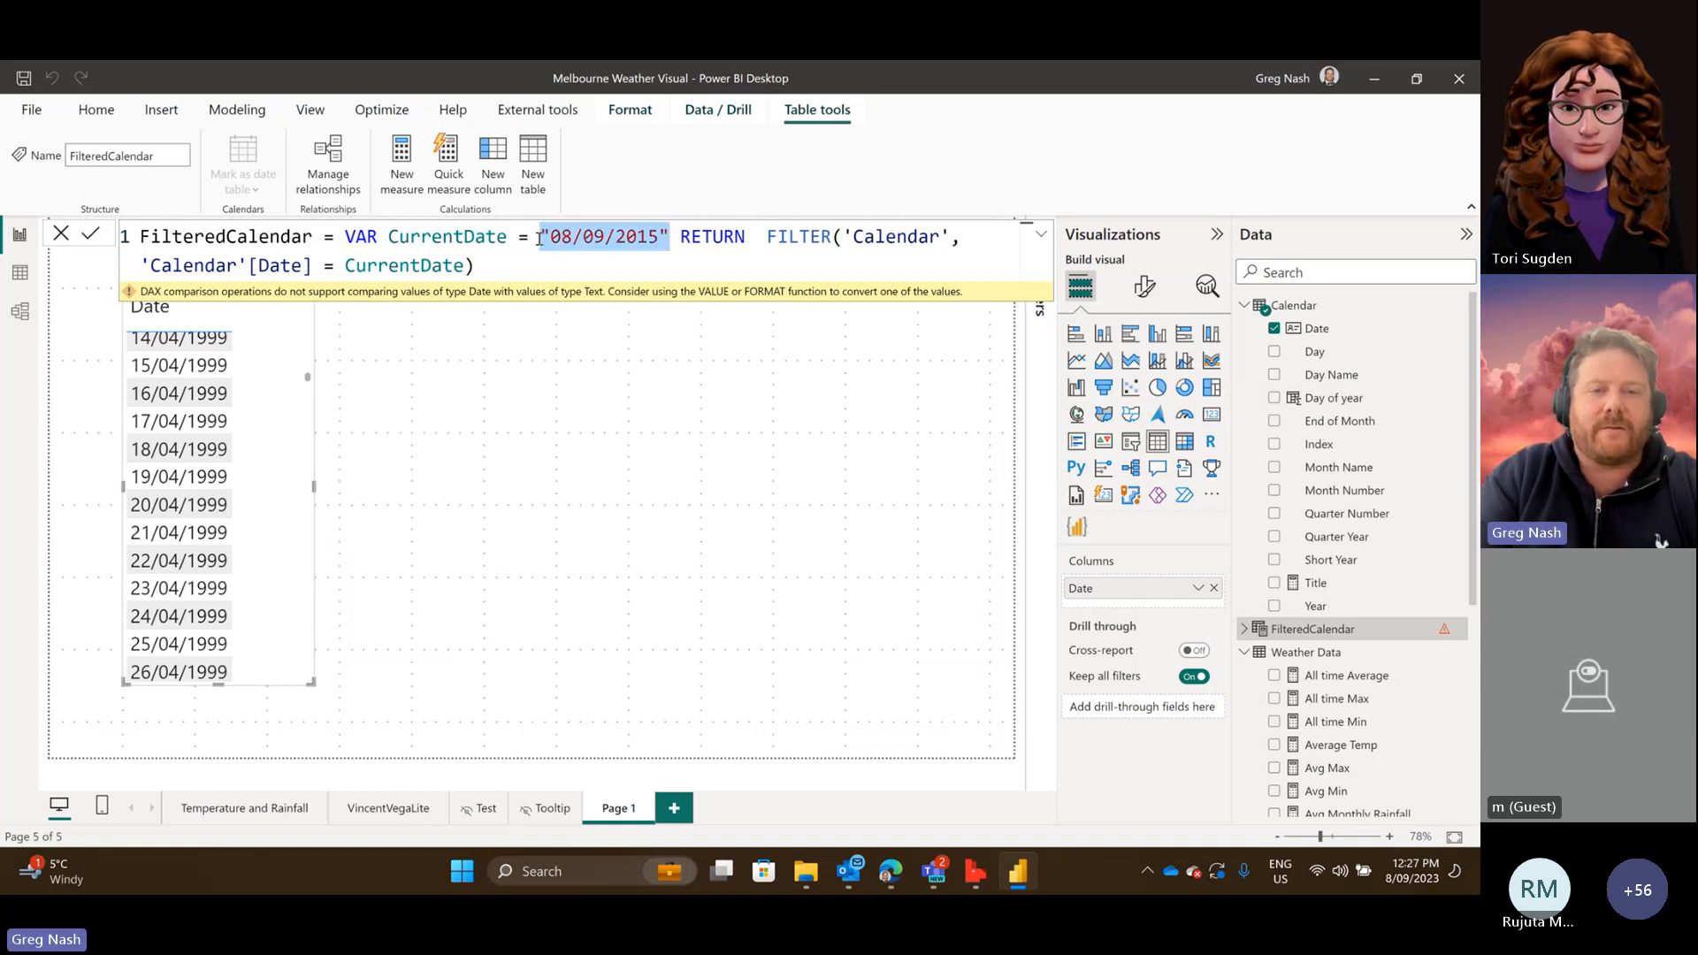
left_click(539, 237)
type("DA")
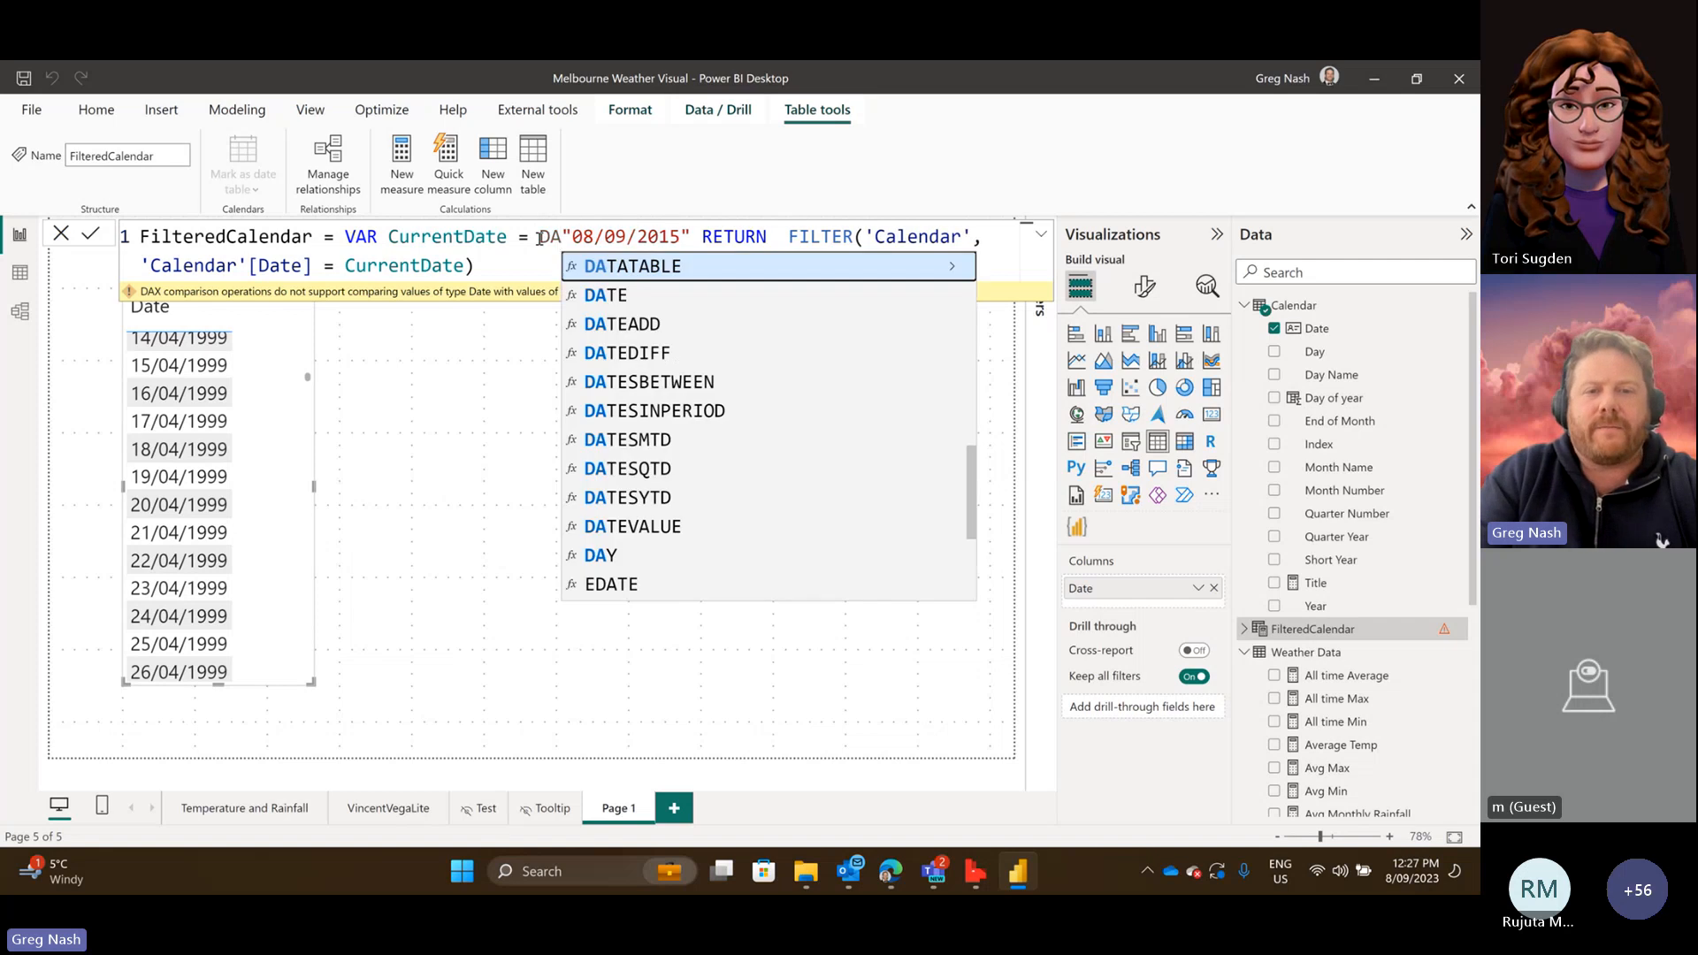
key("Escape")
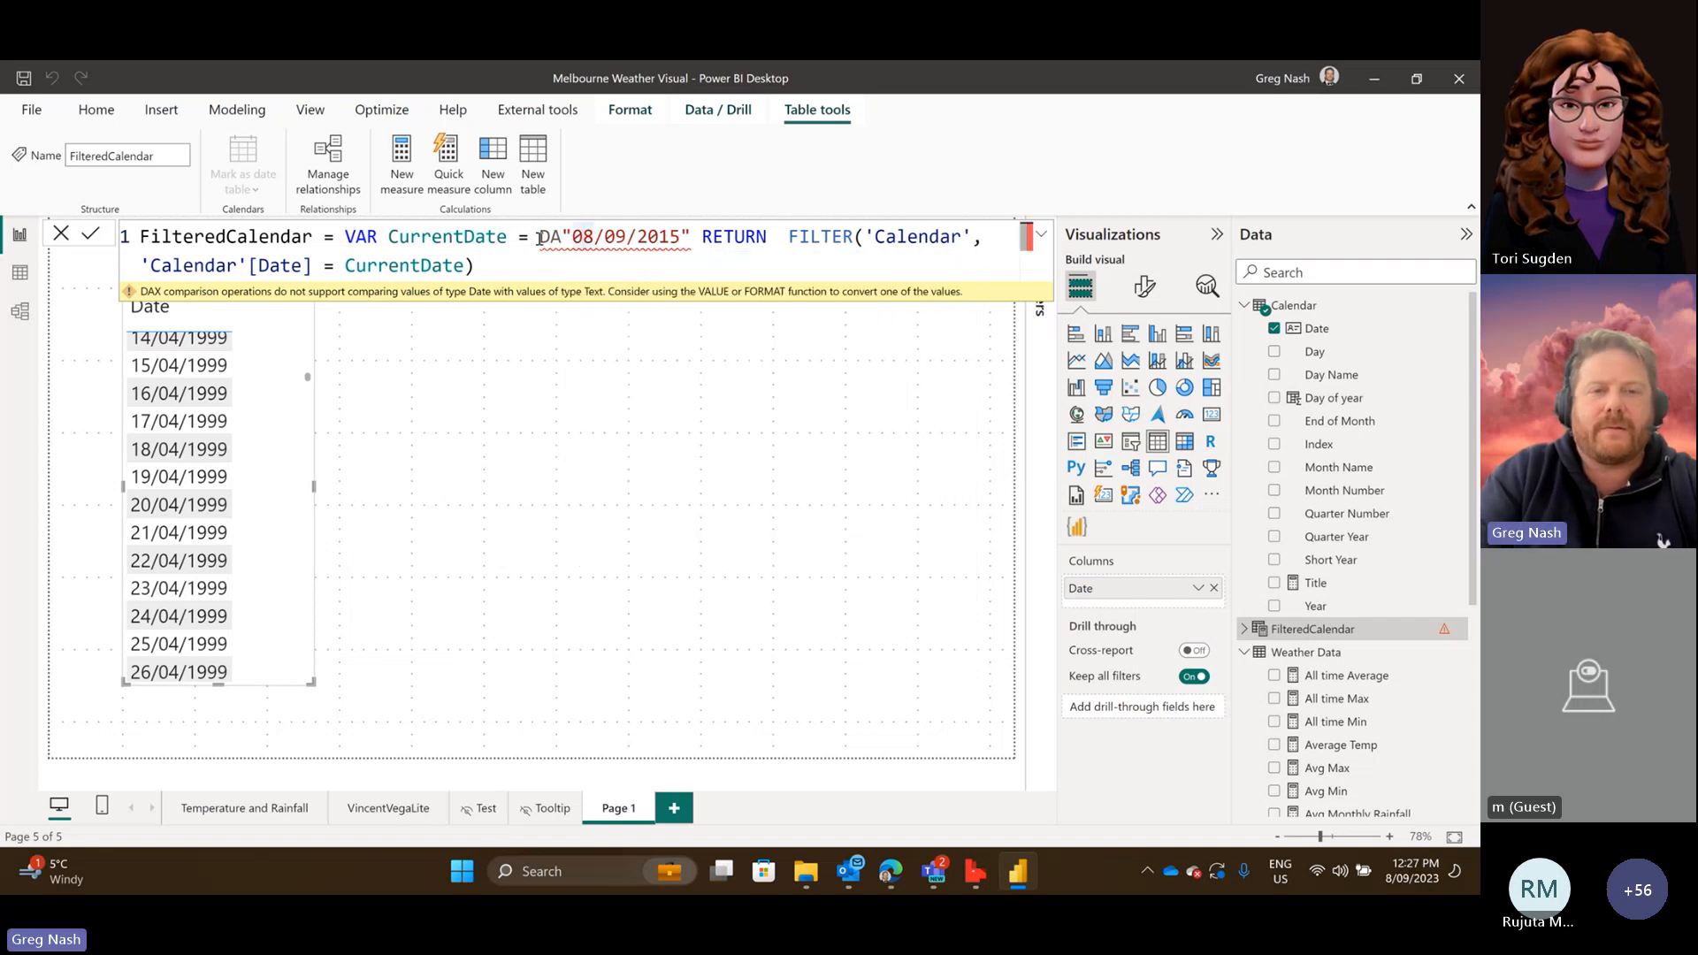
type("TEF")
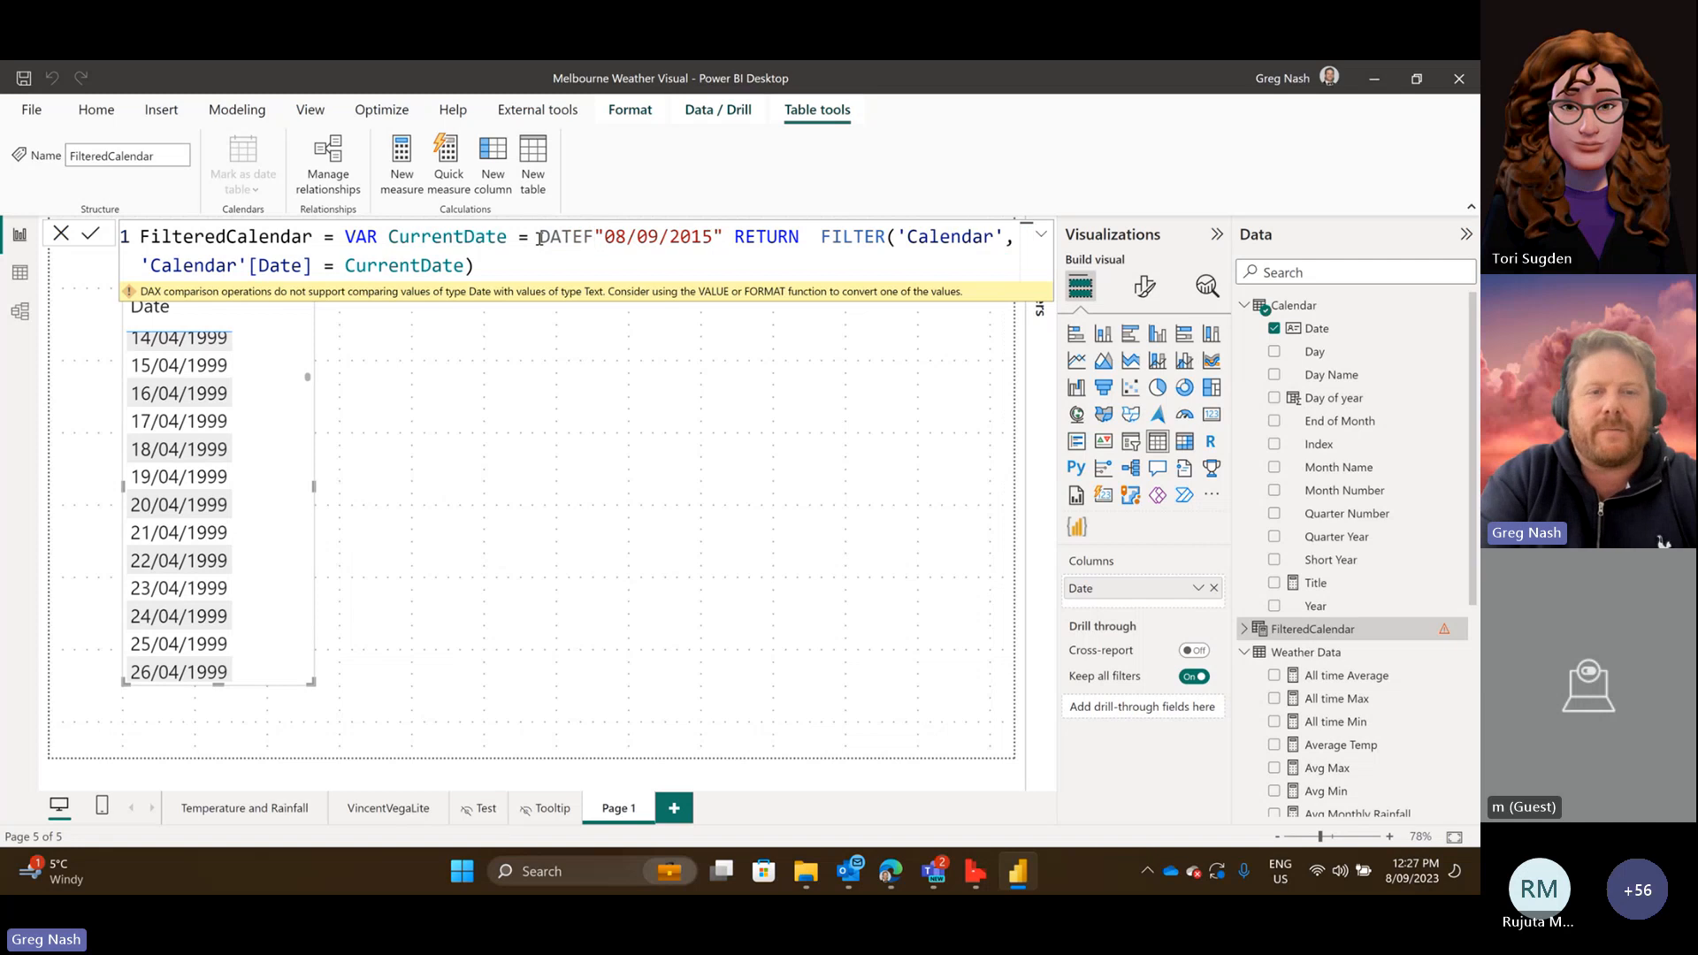
key("BackSpace")
key("BackSpace")
key("BackSpace")
key("BackSpace")
key("BackSpace")
Replace the text date assigned to CurrentDate with DATE(2015,09,08).
type("DATE")
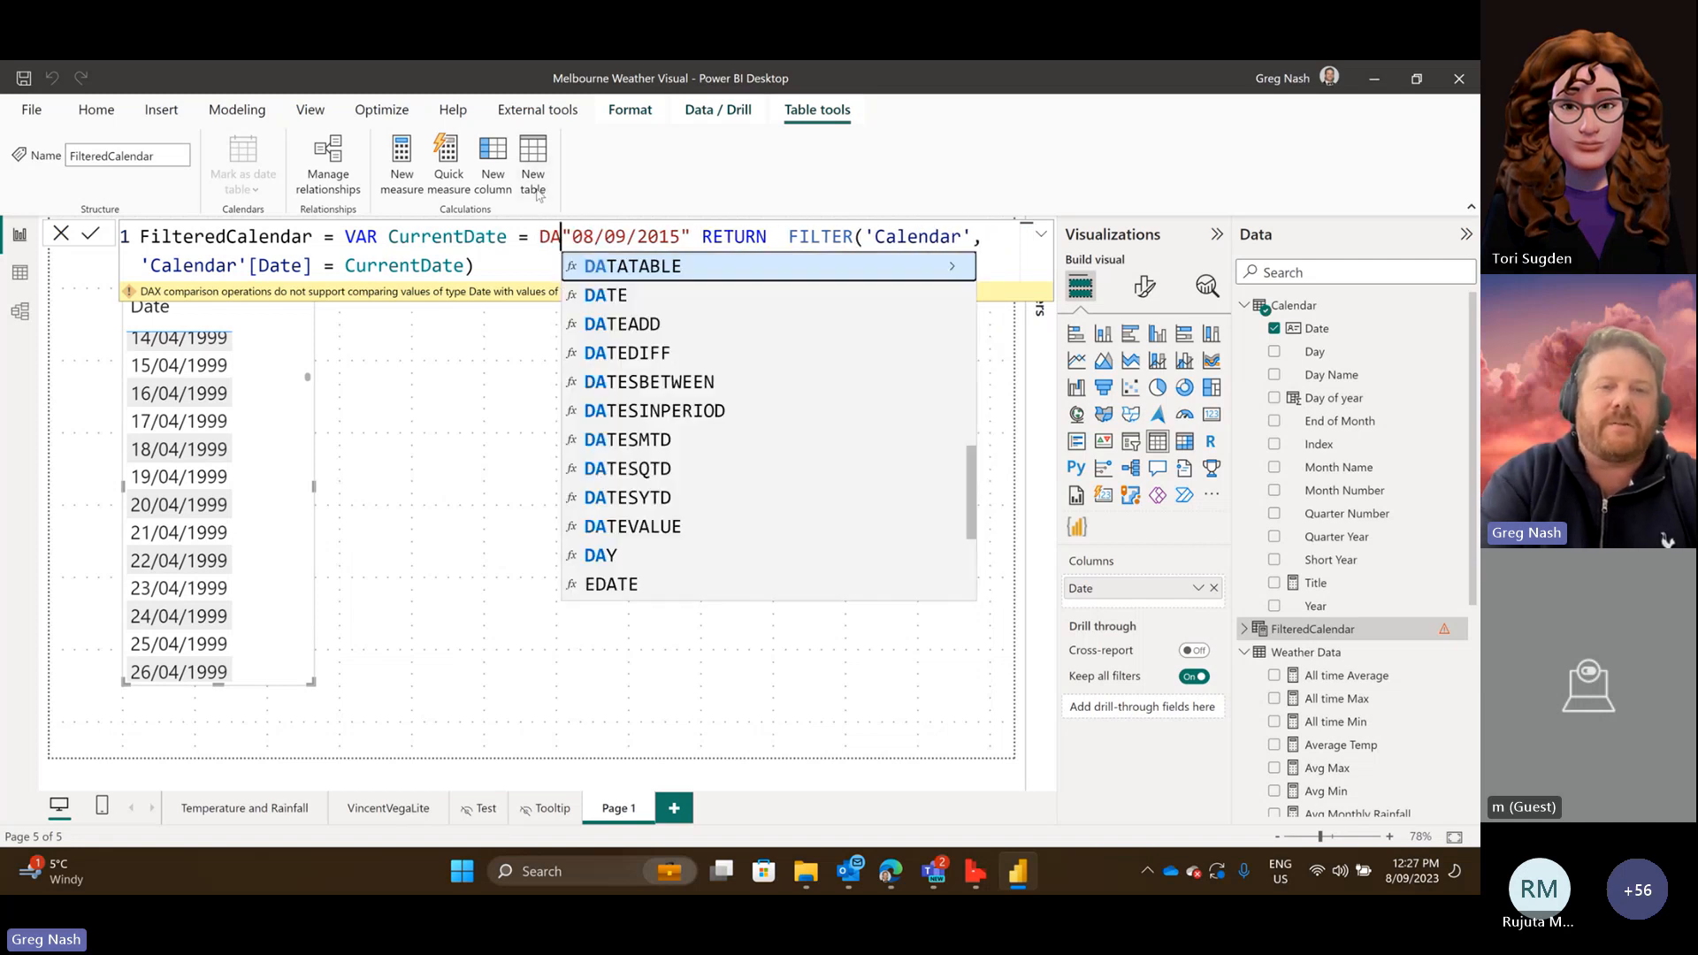
left_click_drag(724, 237, 586, 237)
type("(")
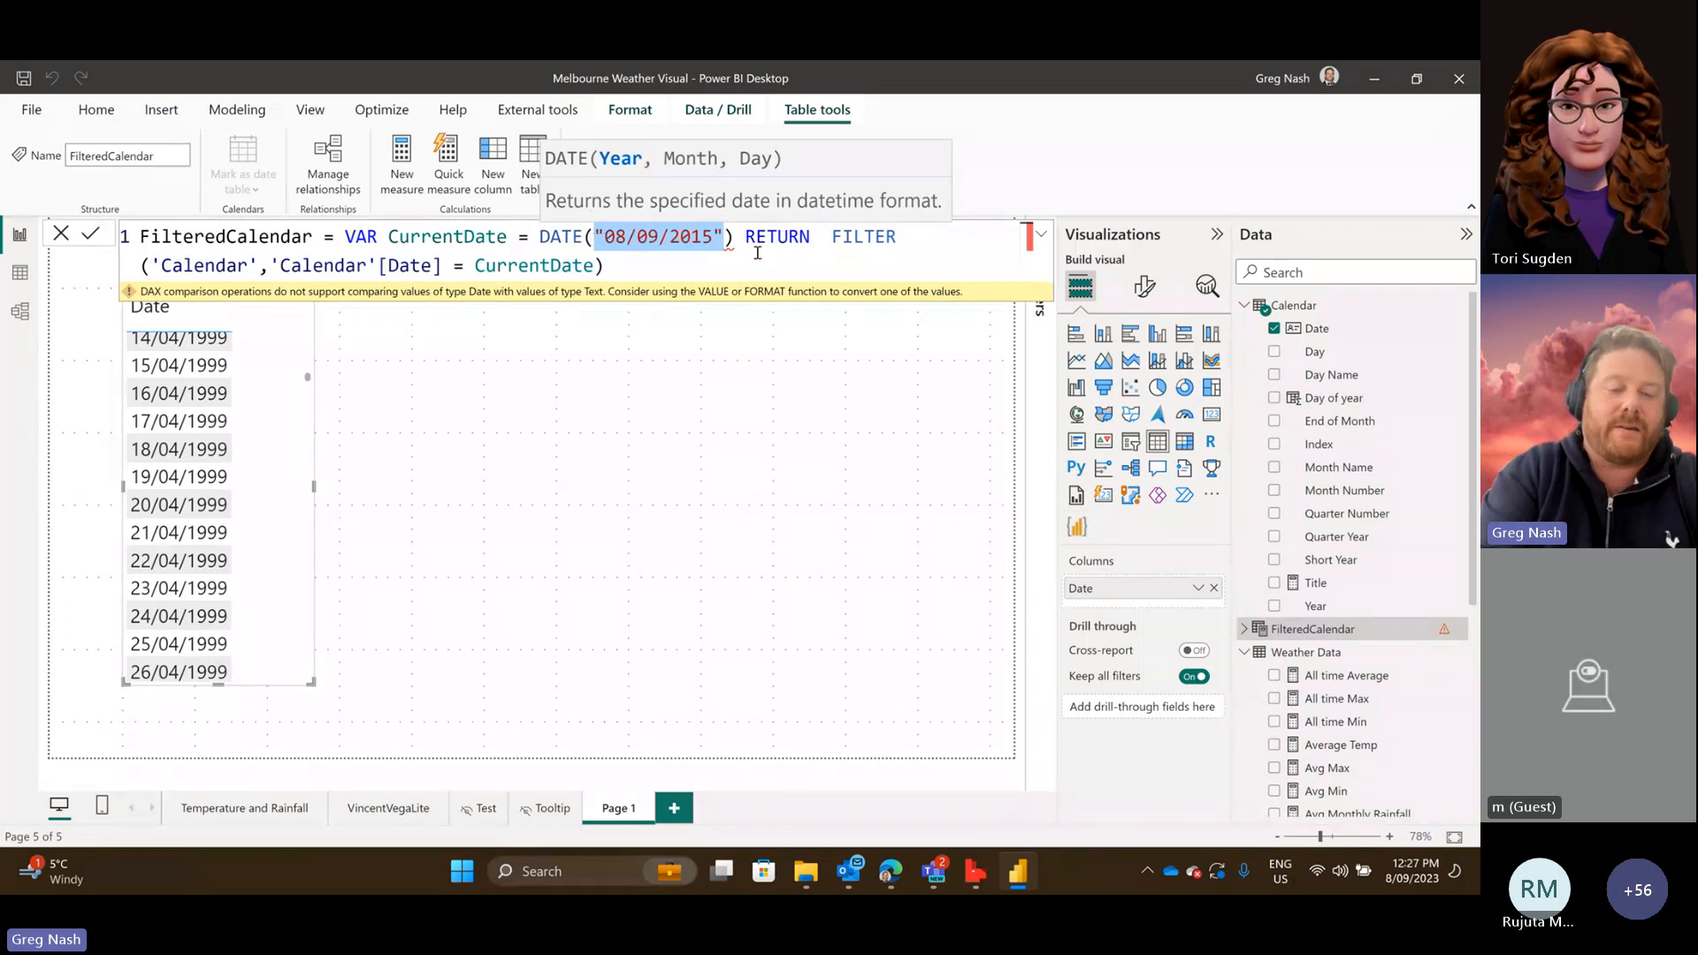
type("2015,")
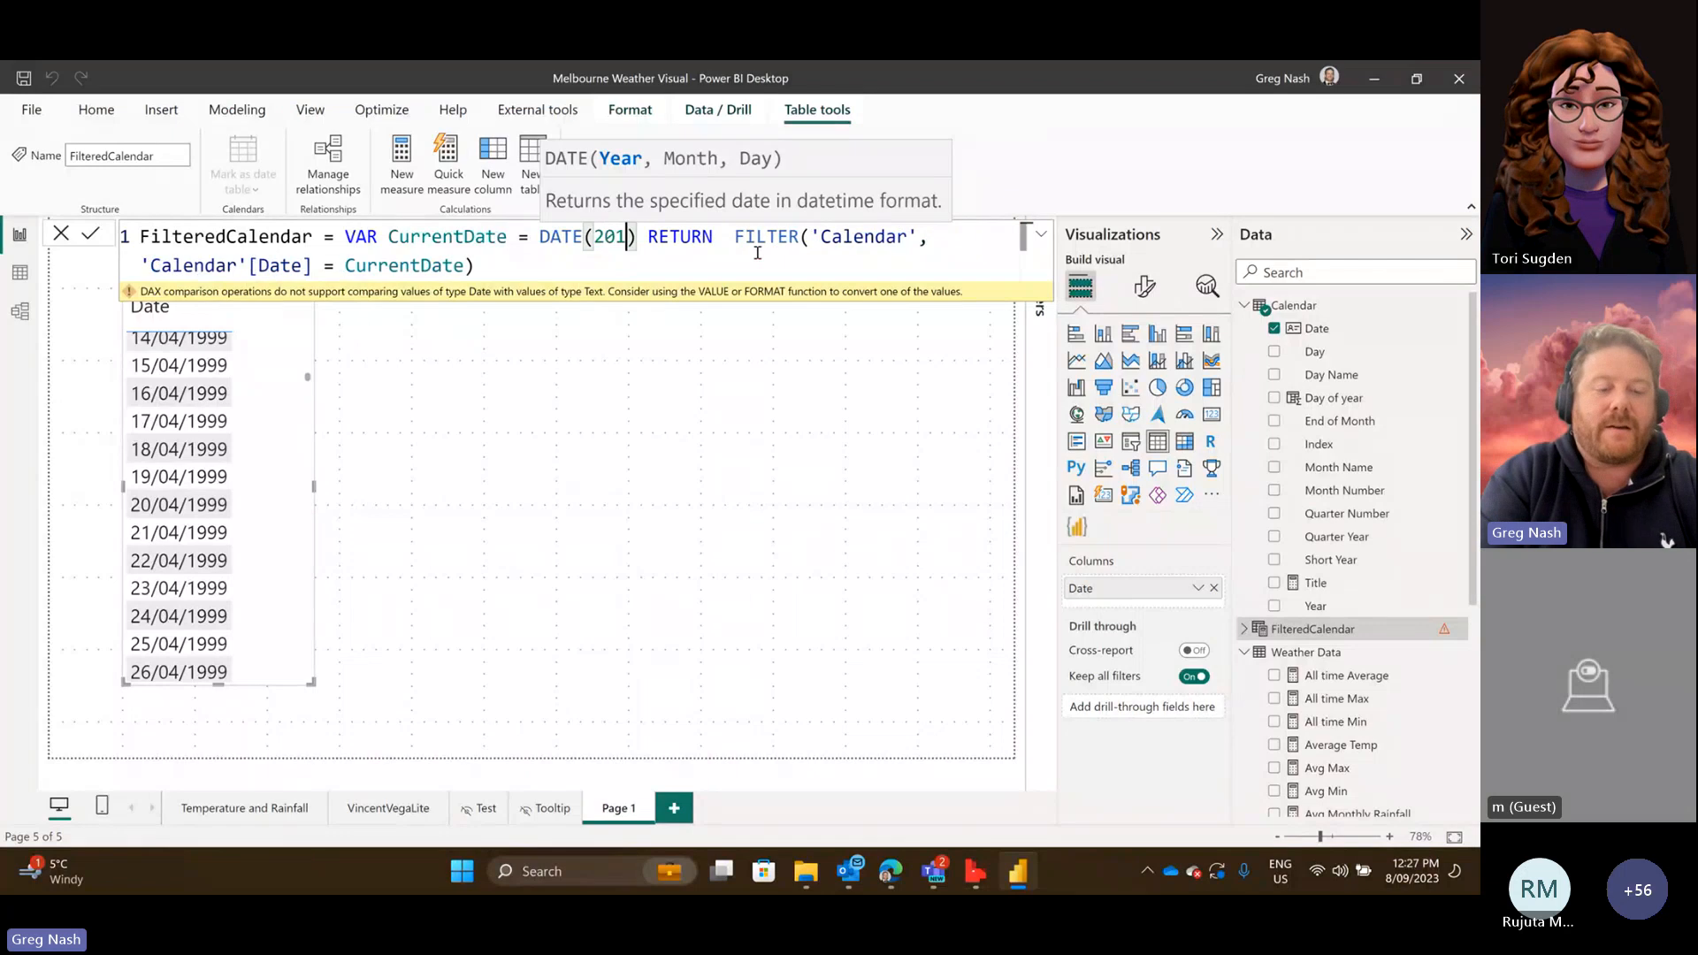
type("08")
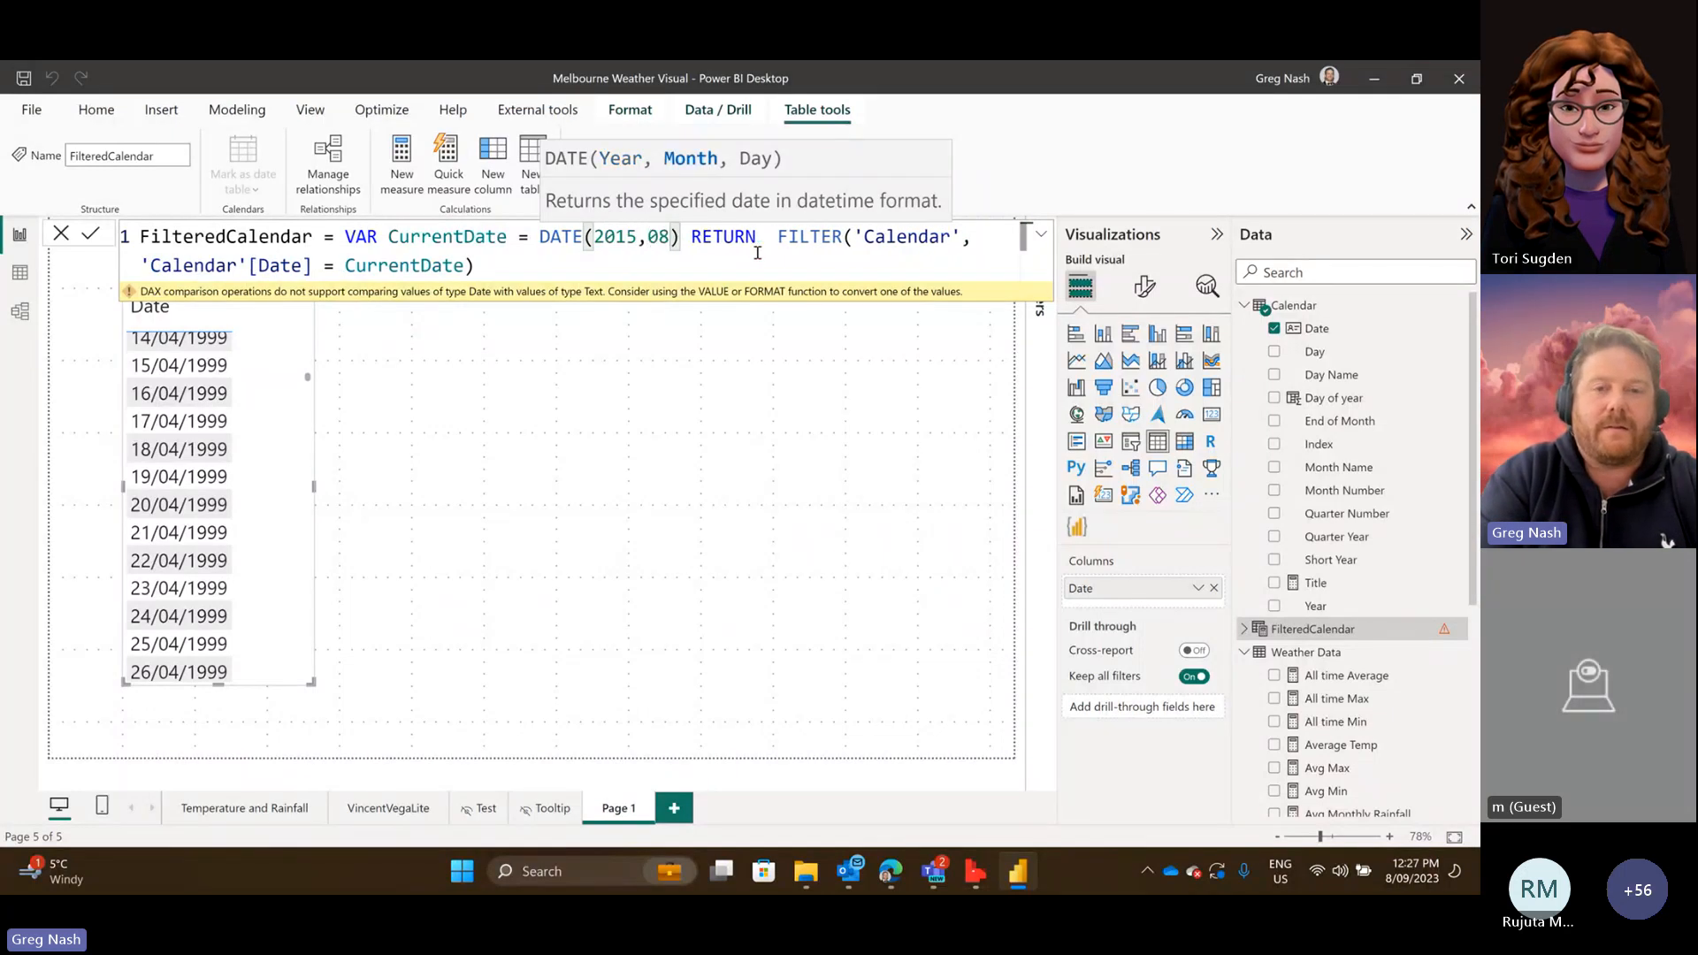
type(",08")
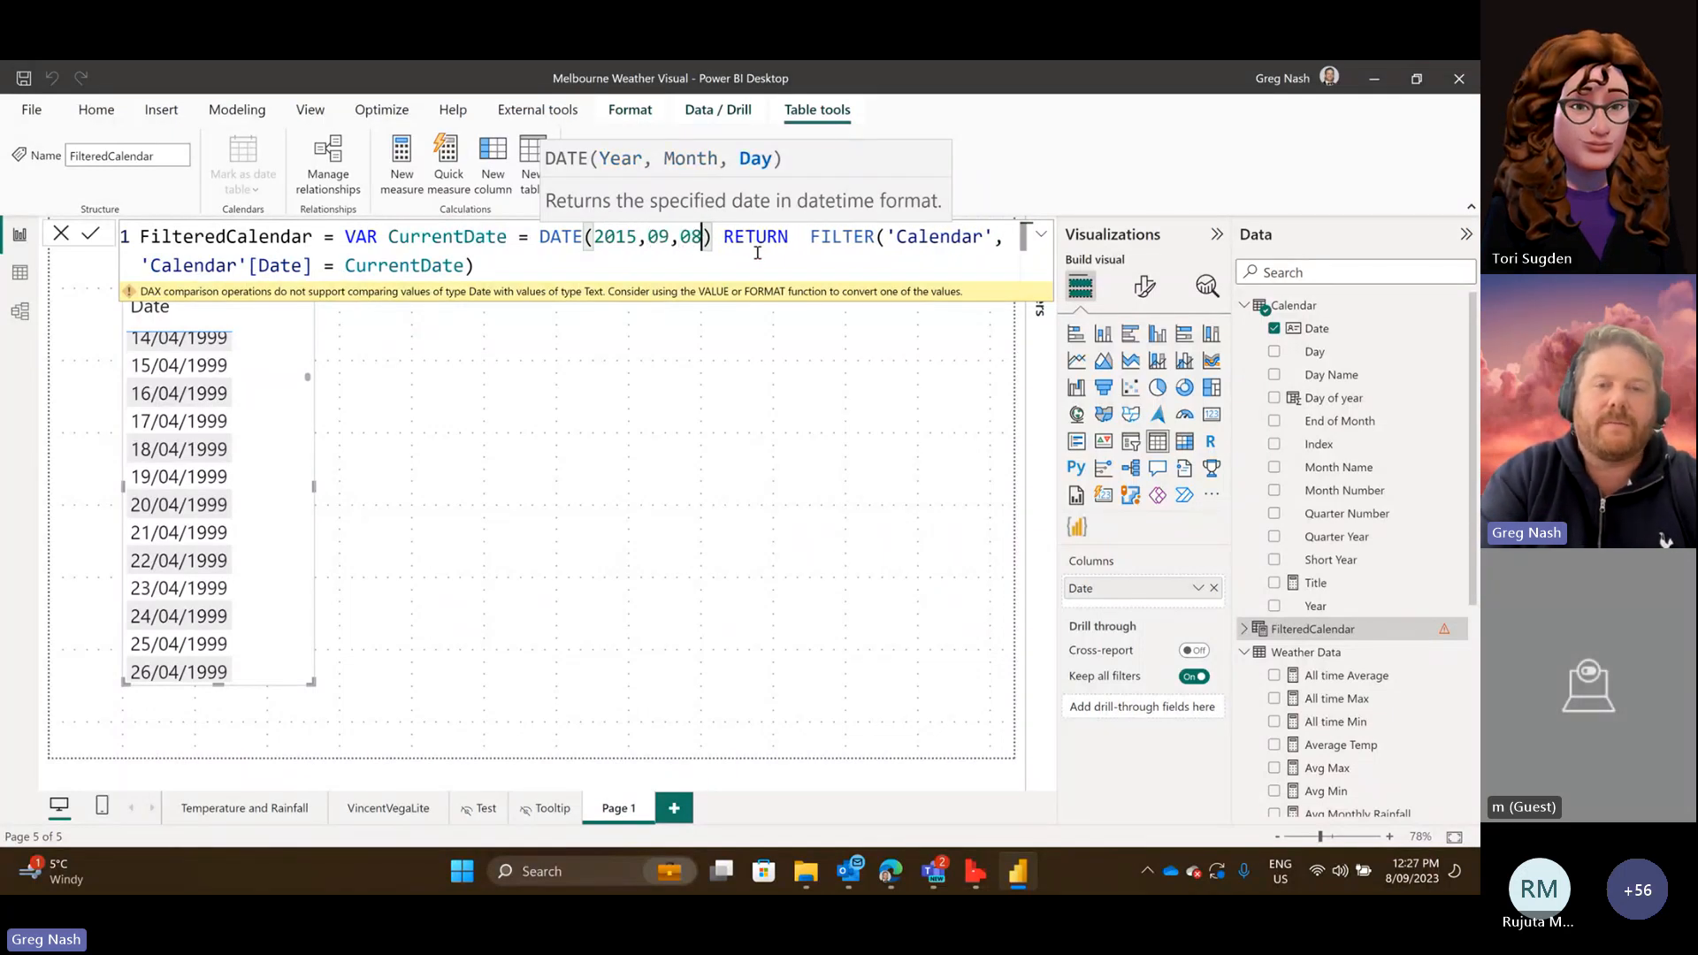
left_click(734, 259)
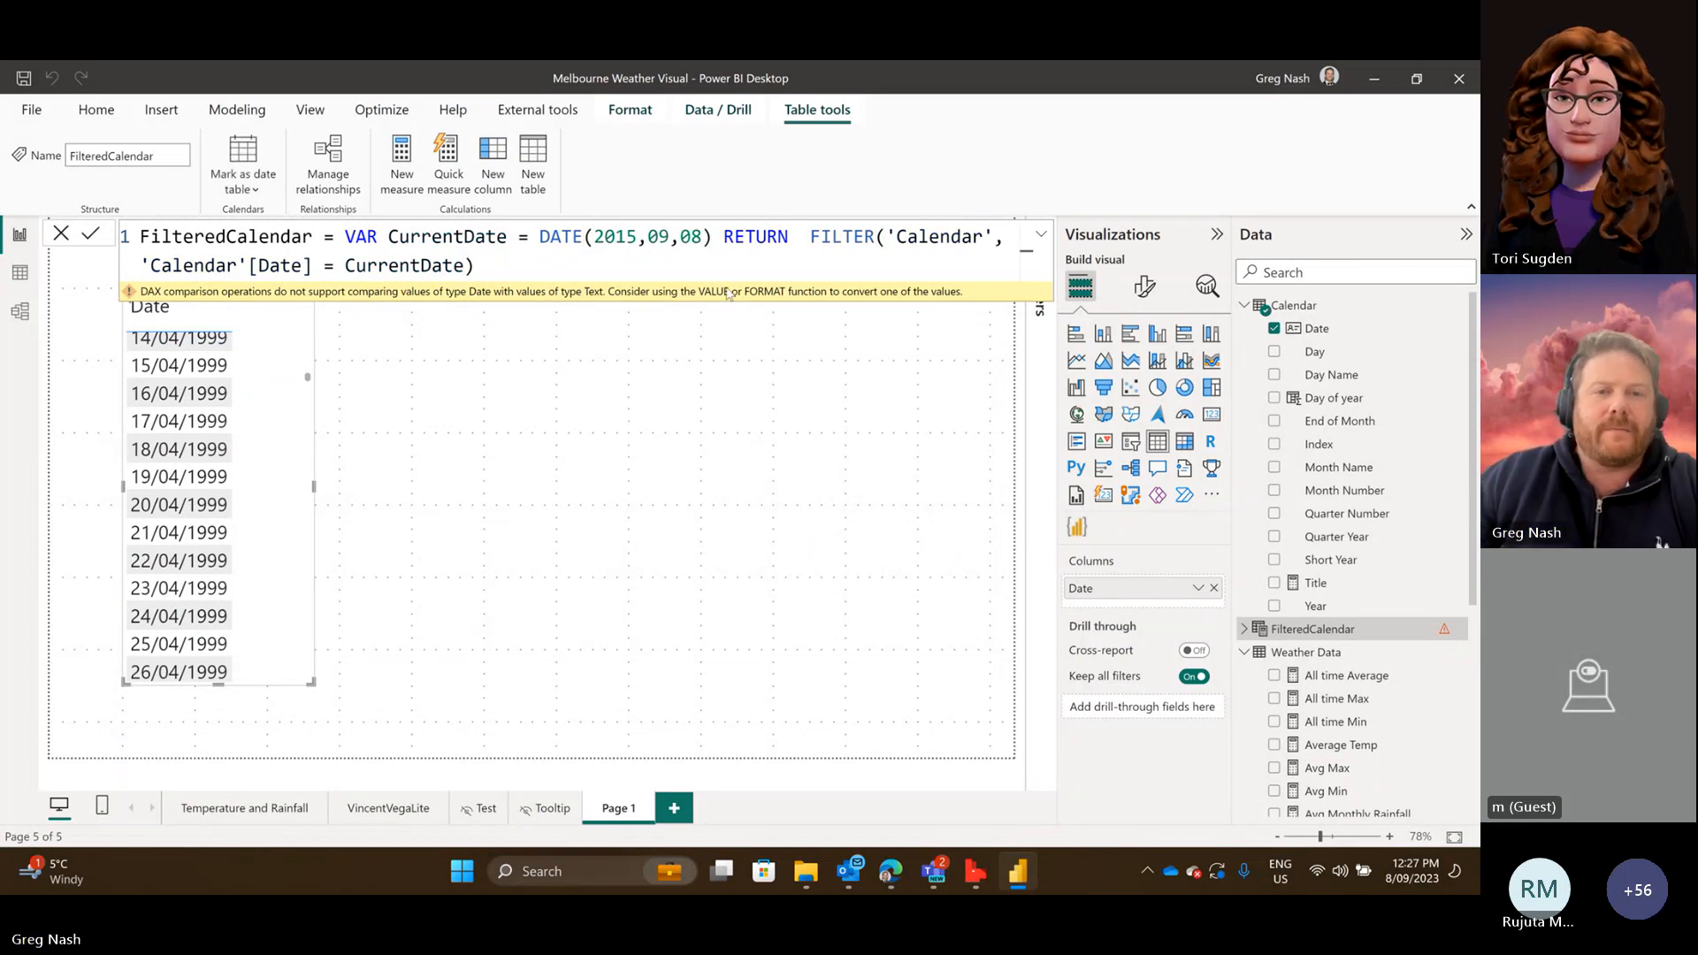
Commit the FilteredCalendar formula and inspect the table's rows in the data view, selecting its Date column.
key("Return")
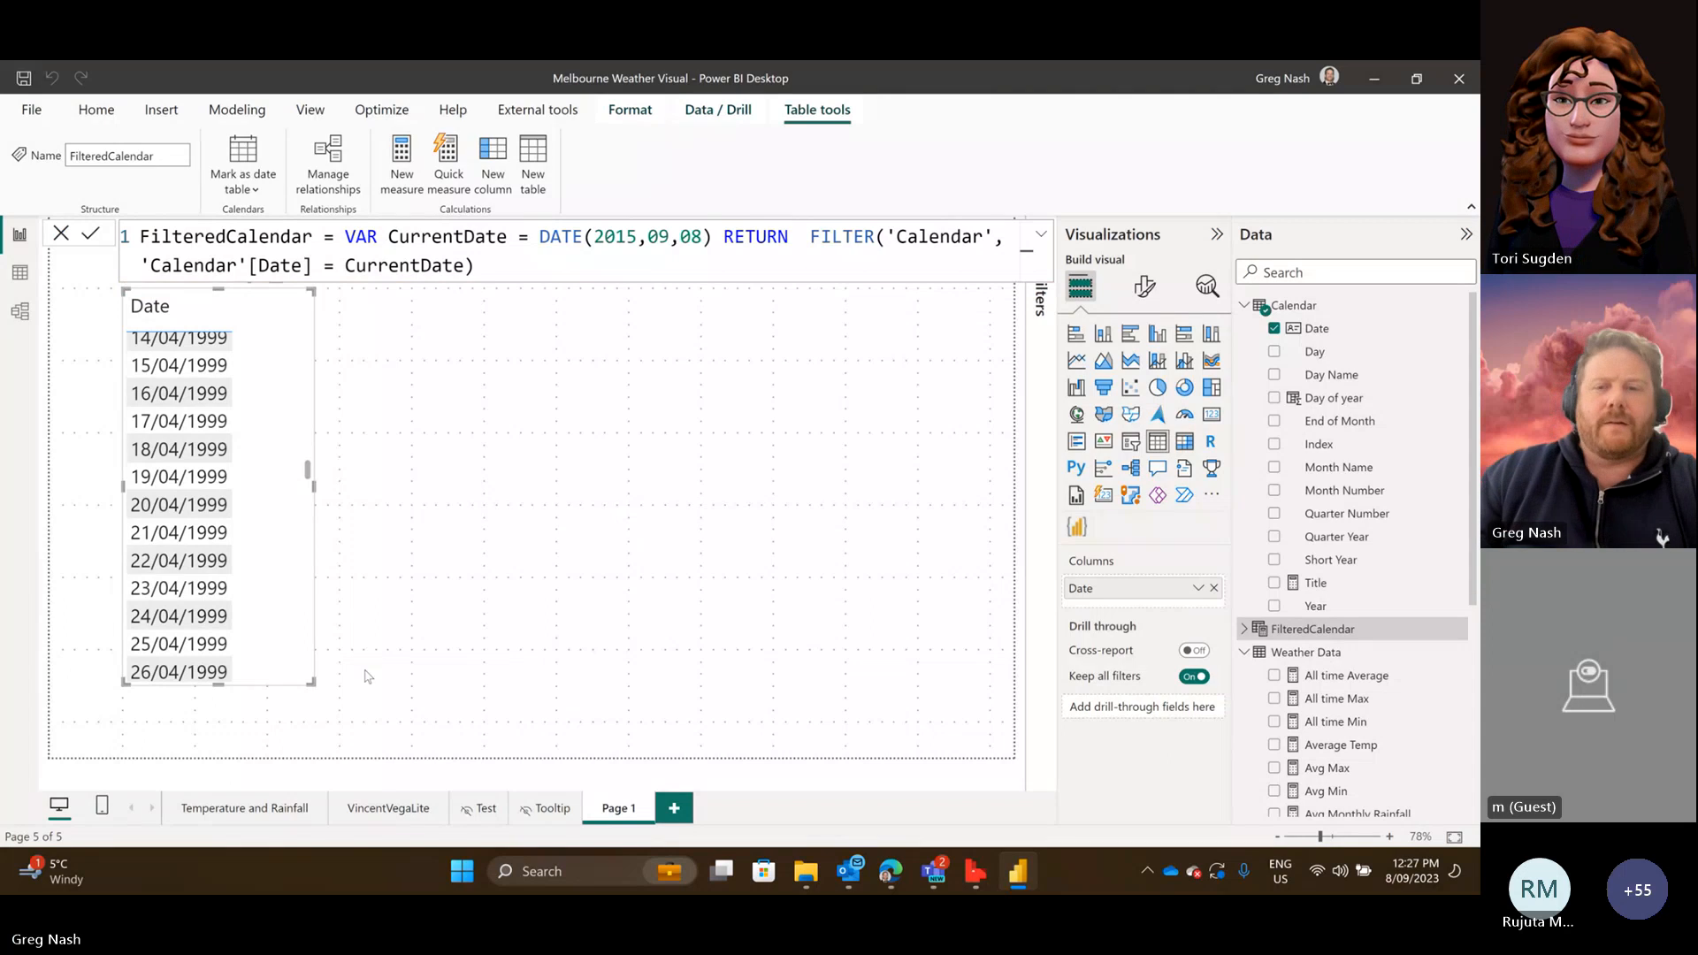
left_click(34, 275)
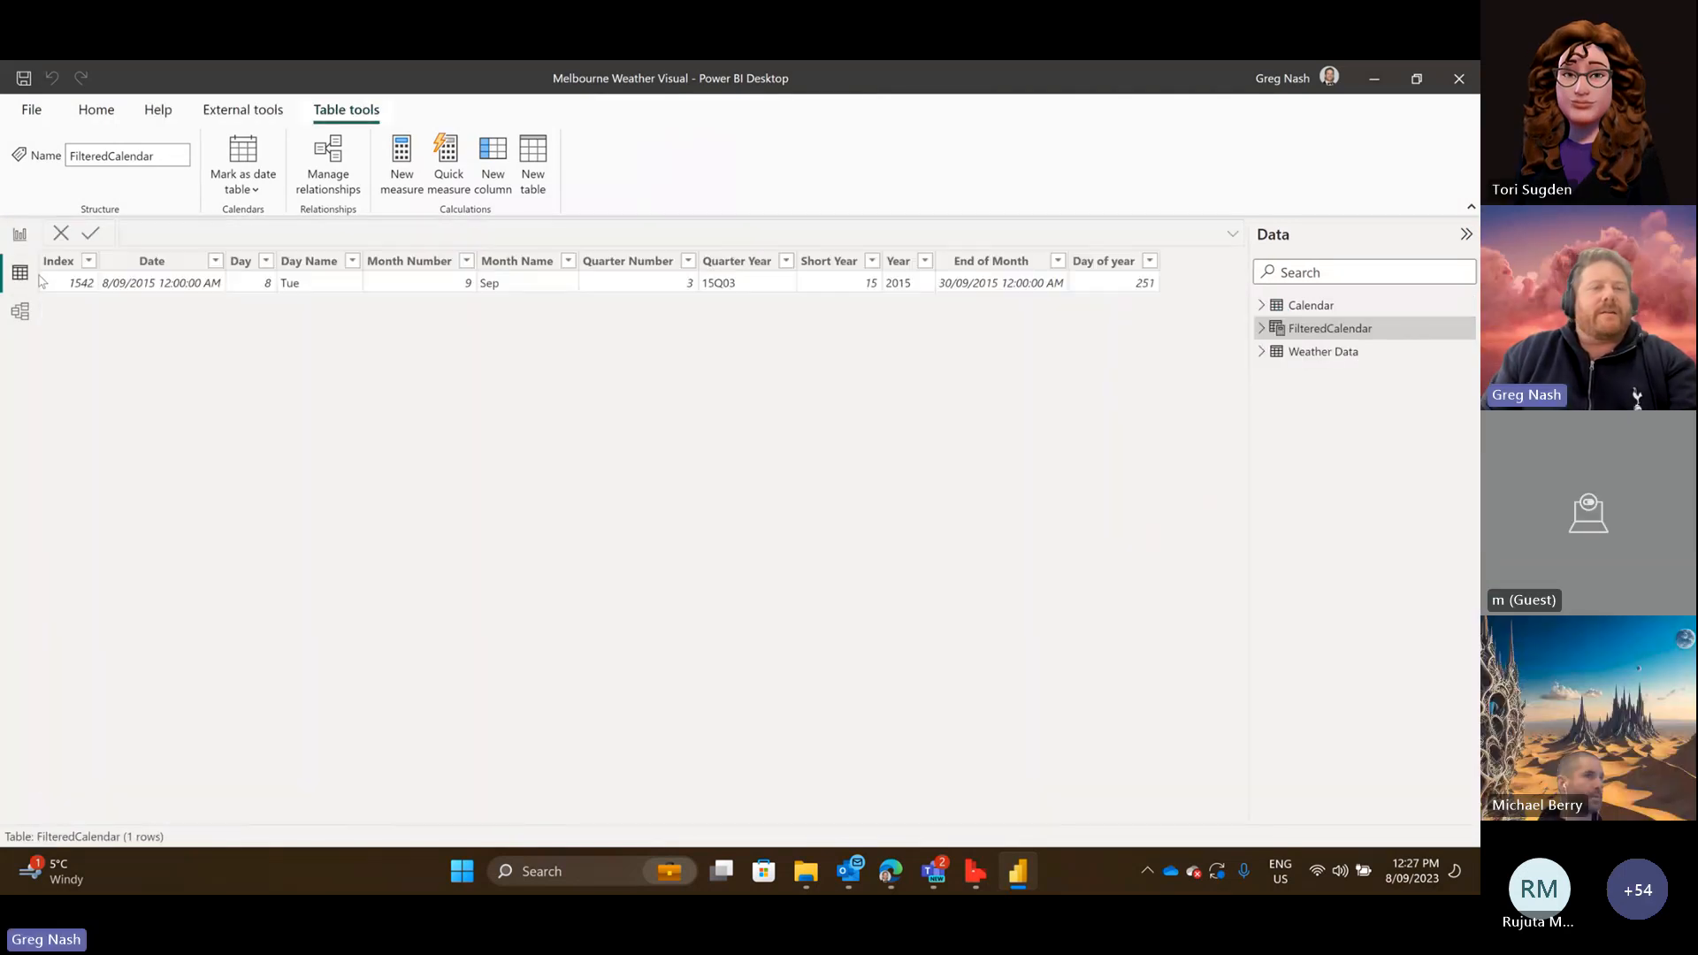
left_click(1262, 352)
left_click(1297, 331)
left_click(1263, 352)
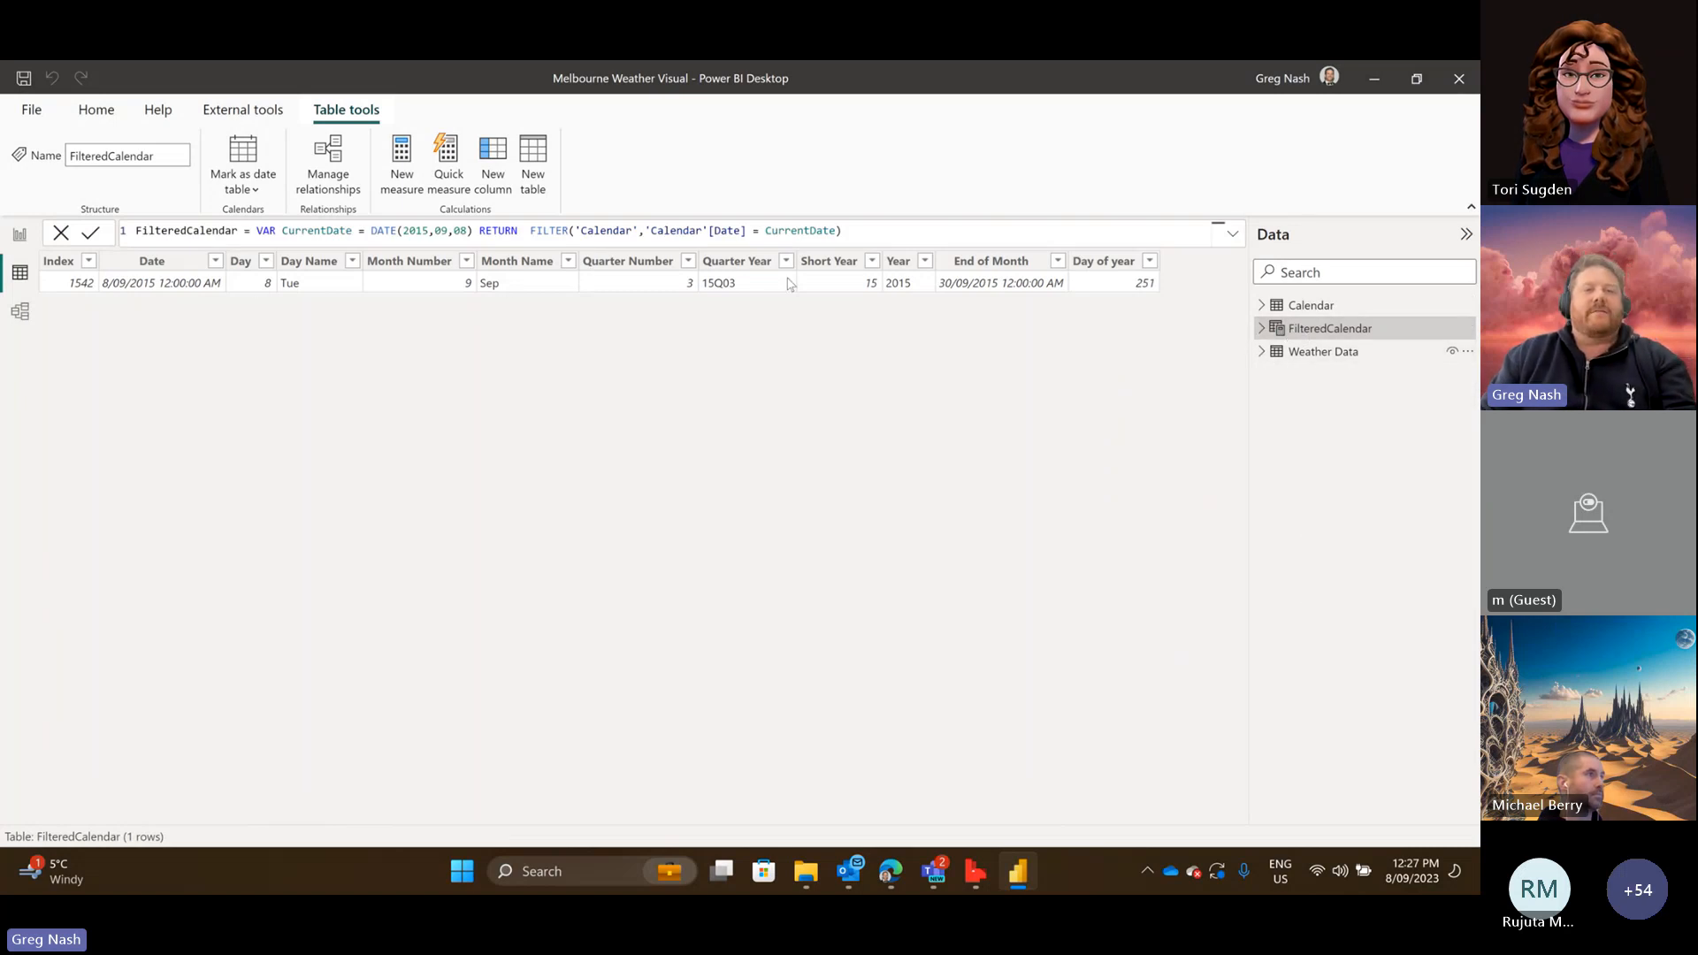
left_click(166, 289)
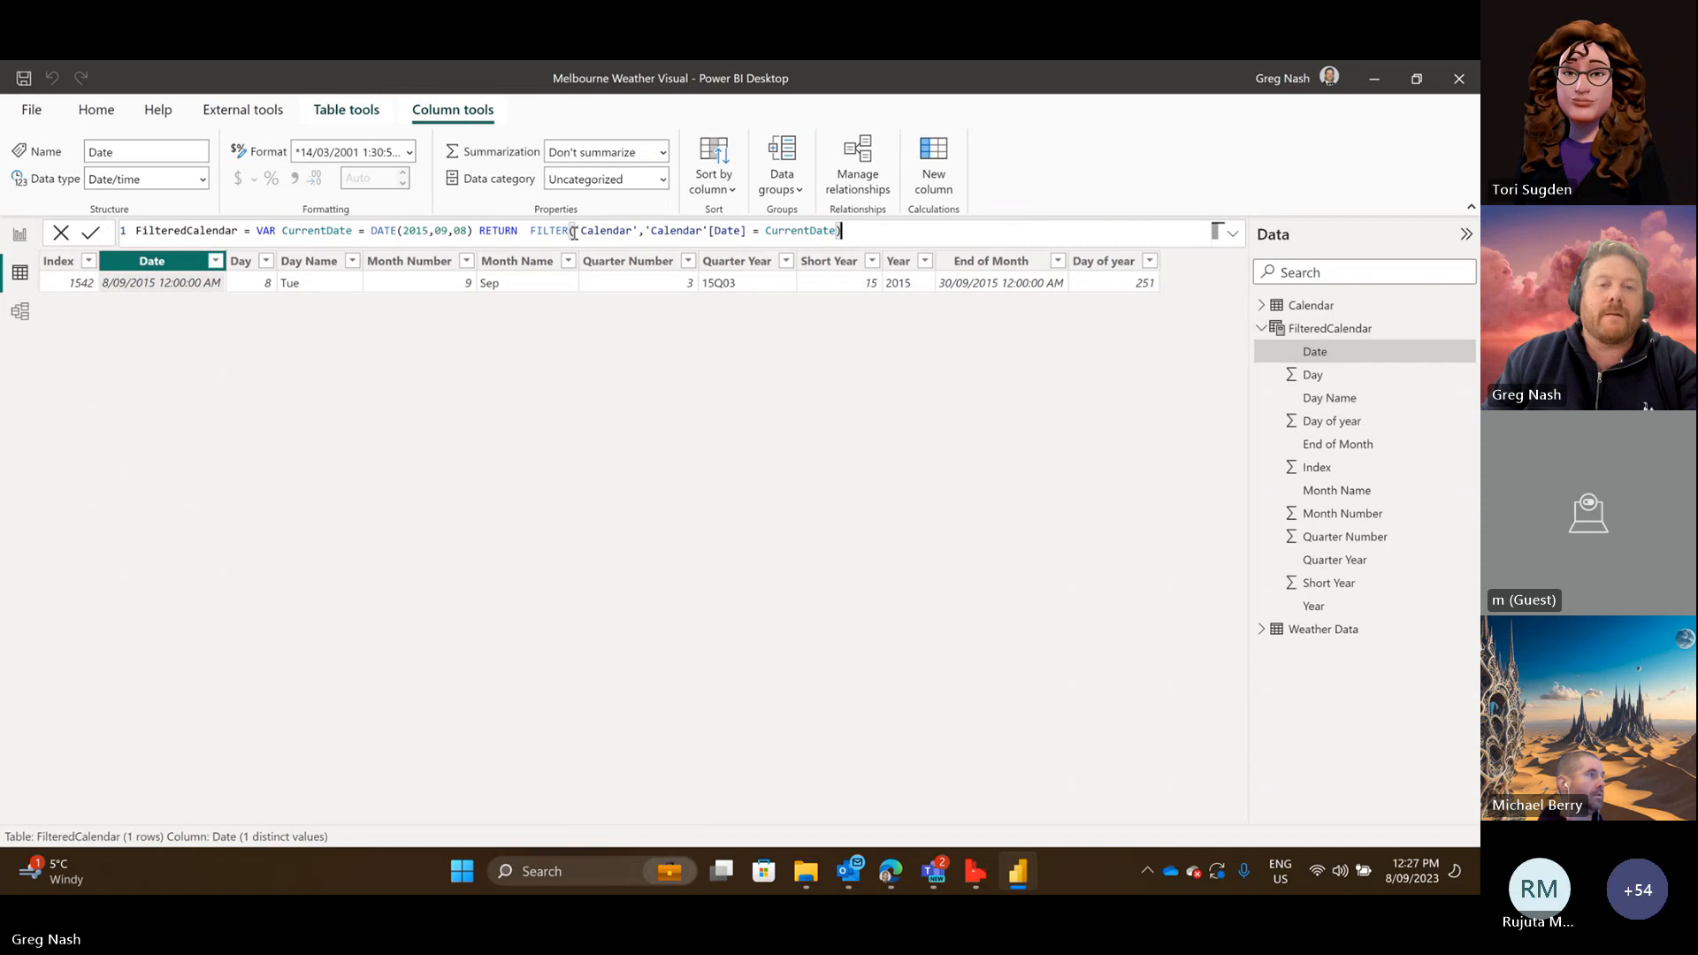
Replace the FILTER expression after RETURN with a DATESINPERIOD function.
left_click(532, 231)
left_click_drag(536, 231, 846, 235)
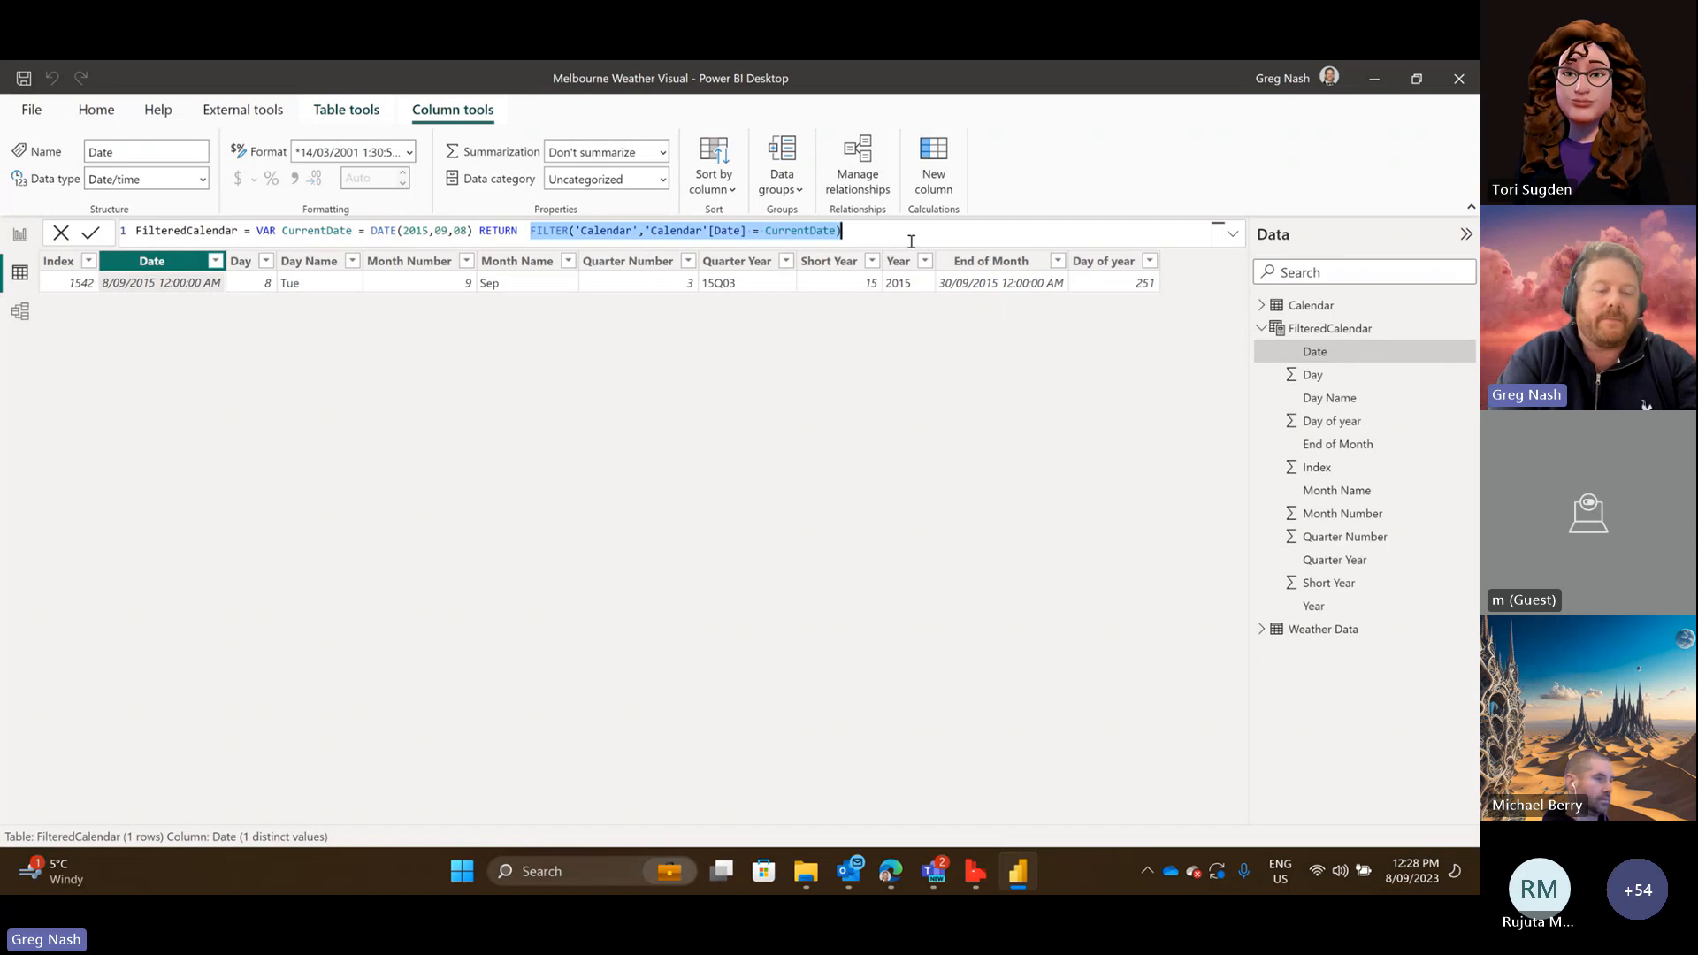
type("DATE")
key("Down")
key("Down")
key("Down")
key("Down")
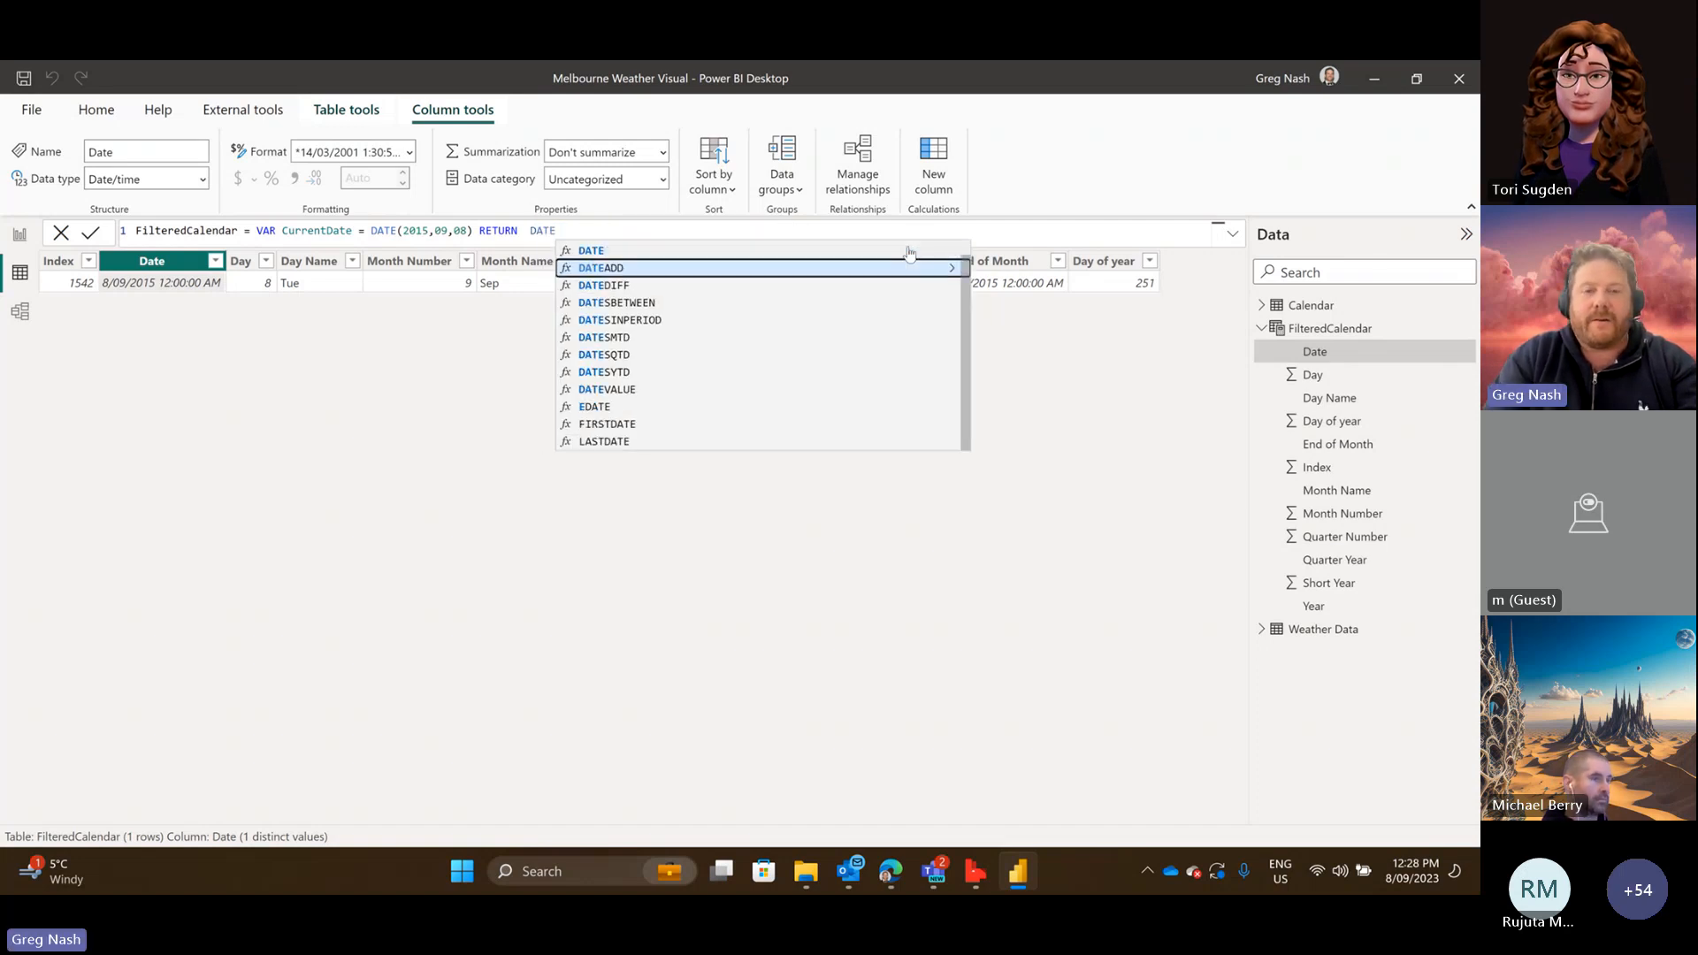
key("Tab")
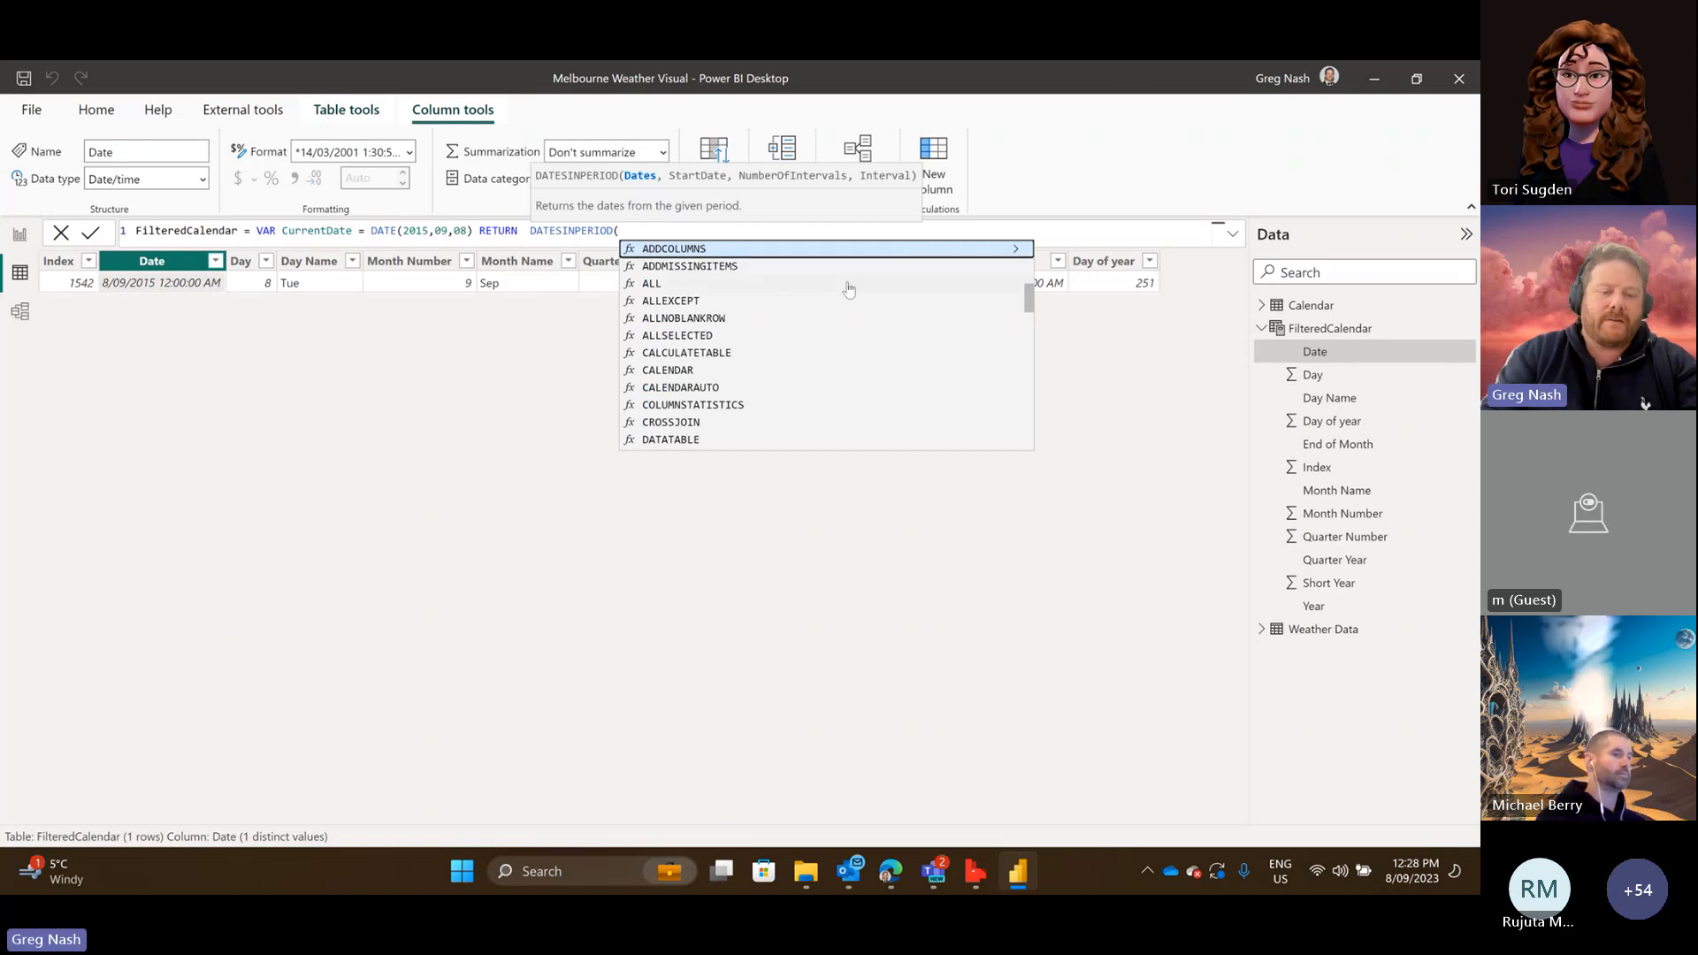
Complete DATESINPERIOD with the arguments 'Calendar'[Date], CurrentDate, -3 and DAY.
type("CAL")
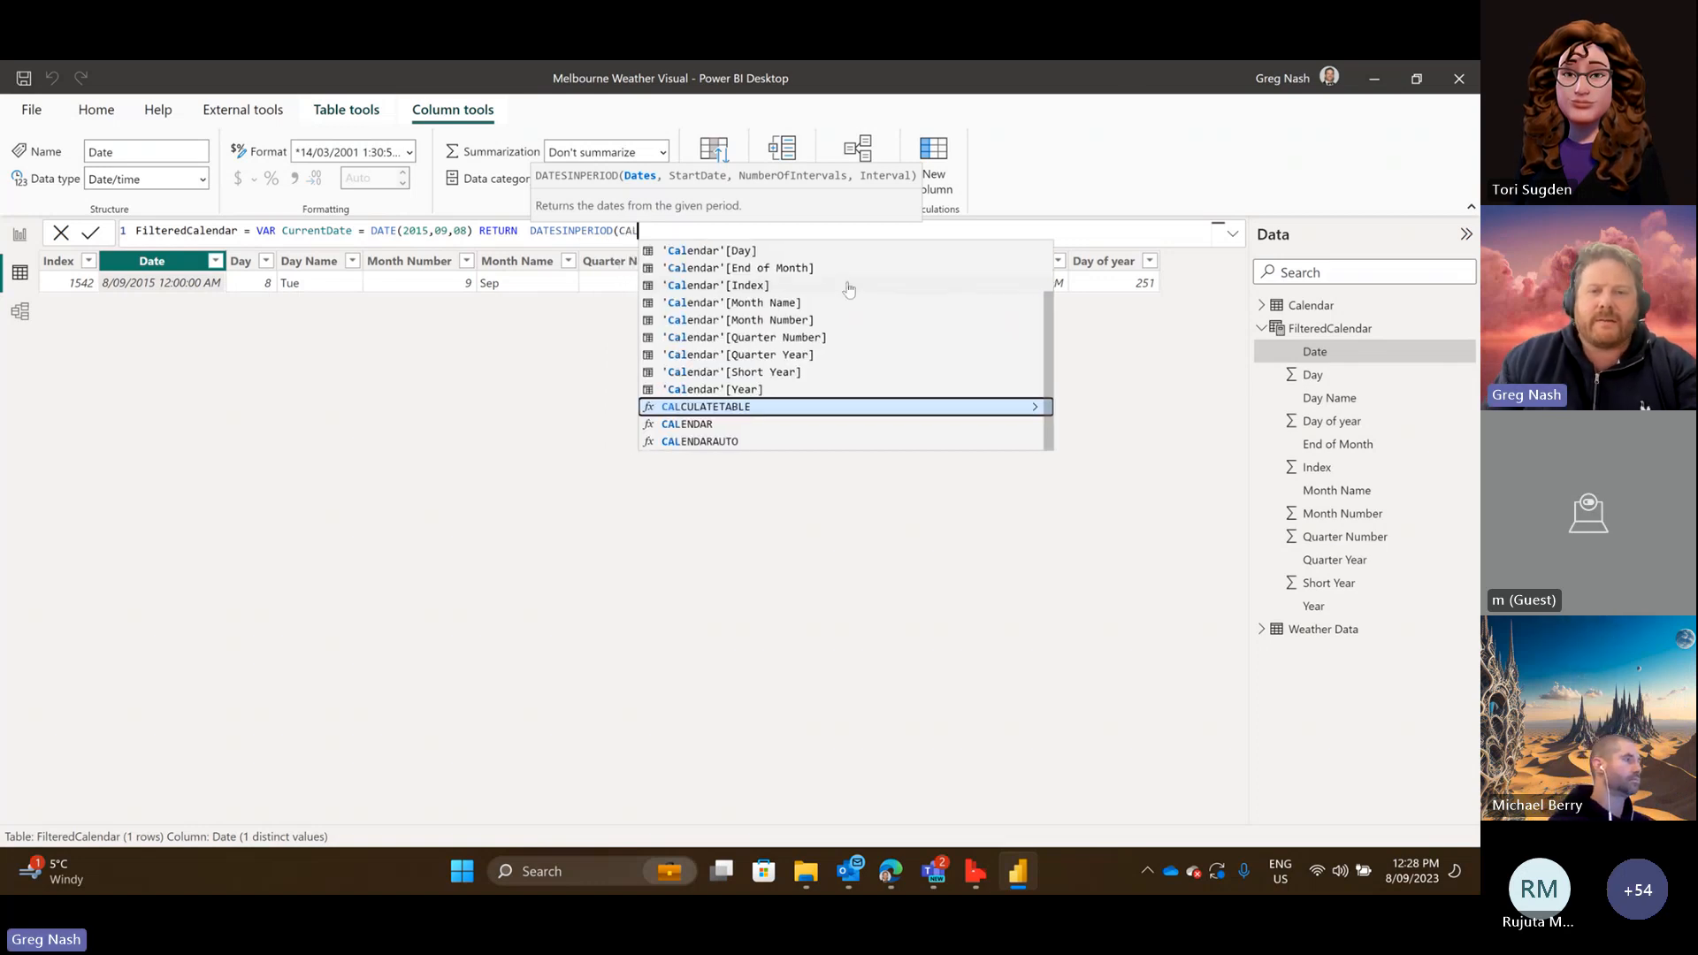
left_click(743, 265)
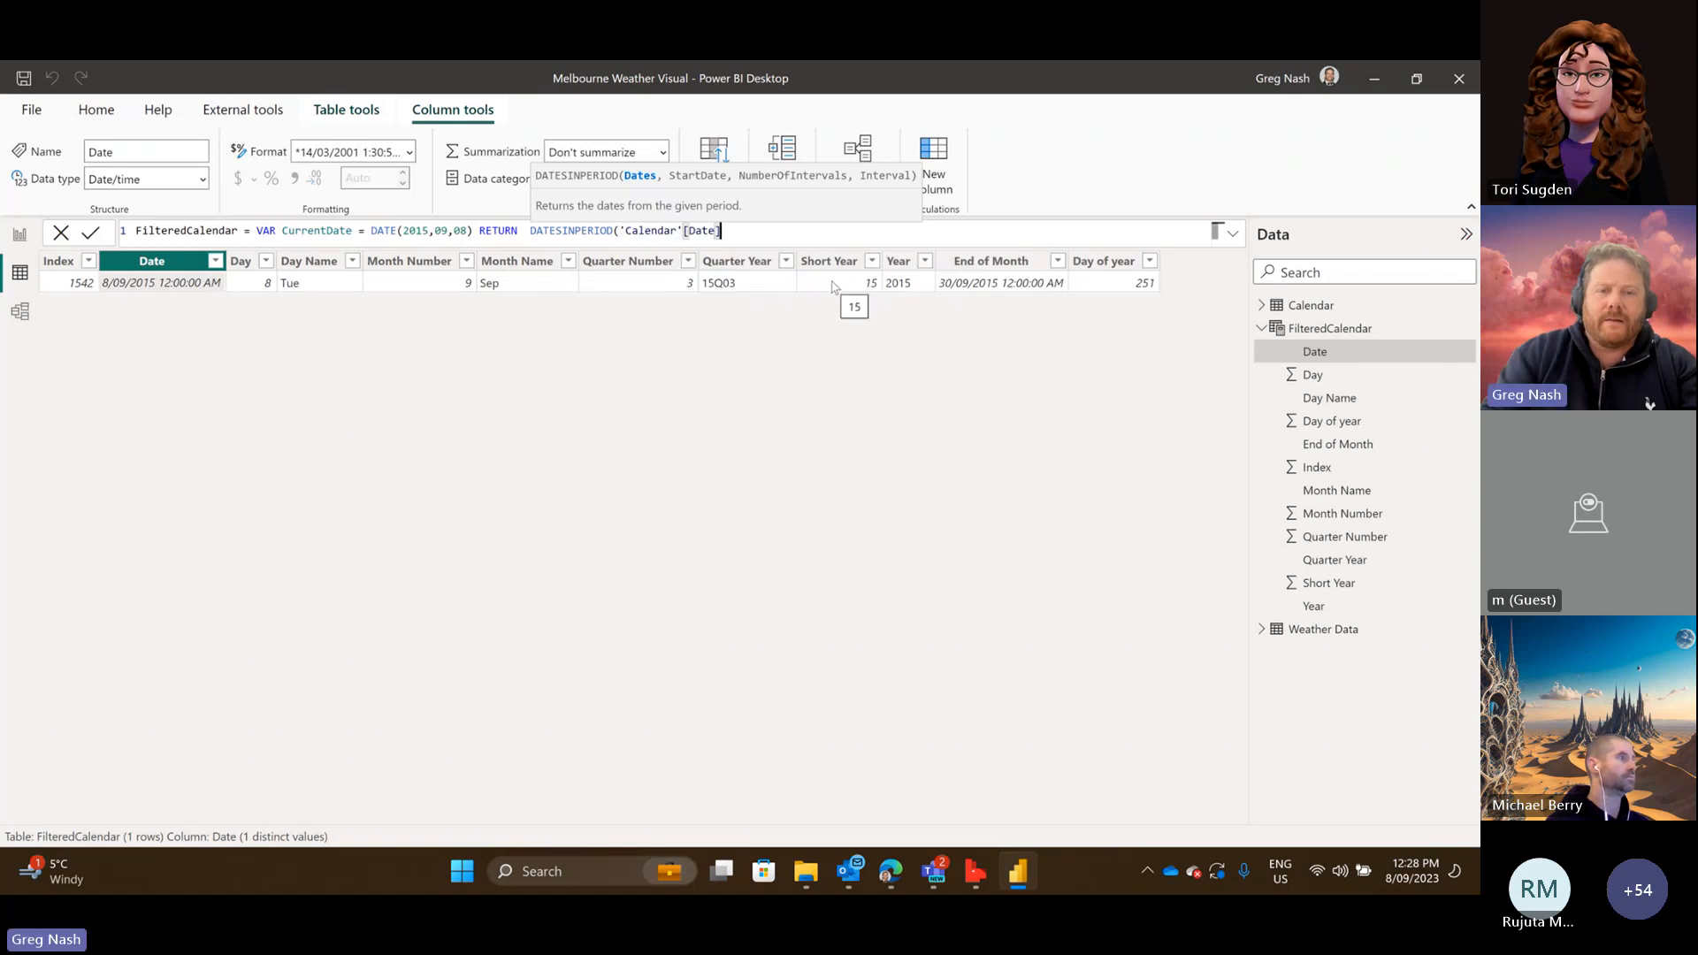
type(",")
type("Current")
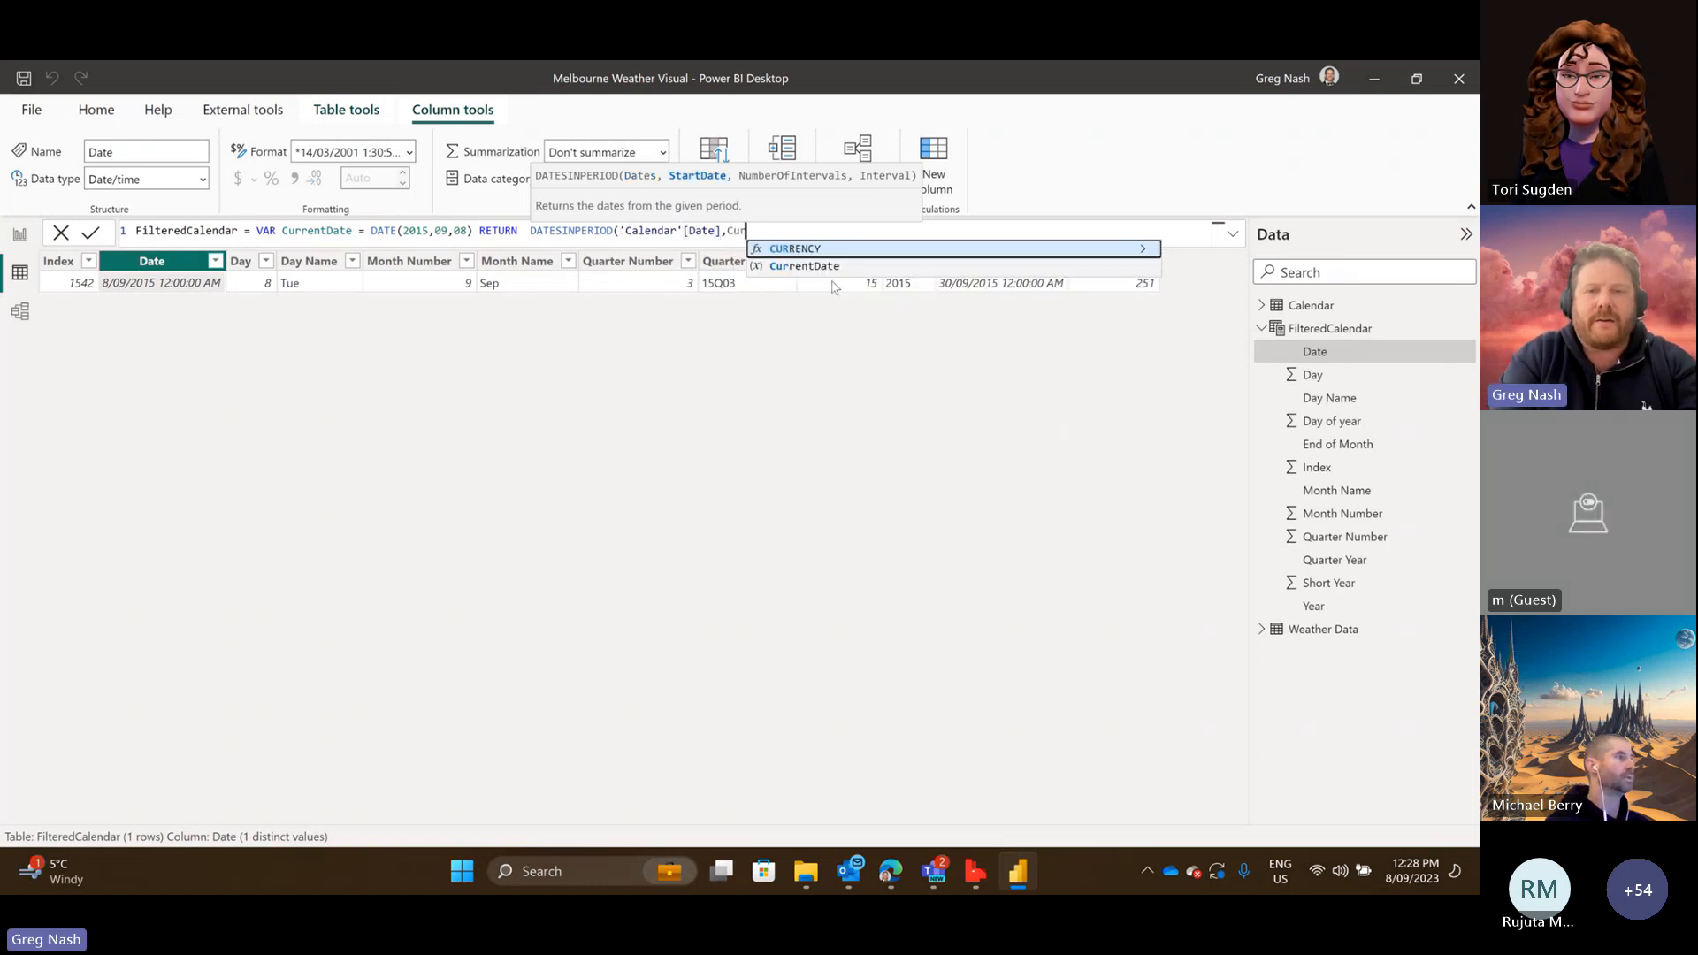
type(",")
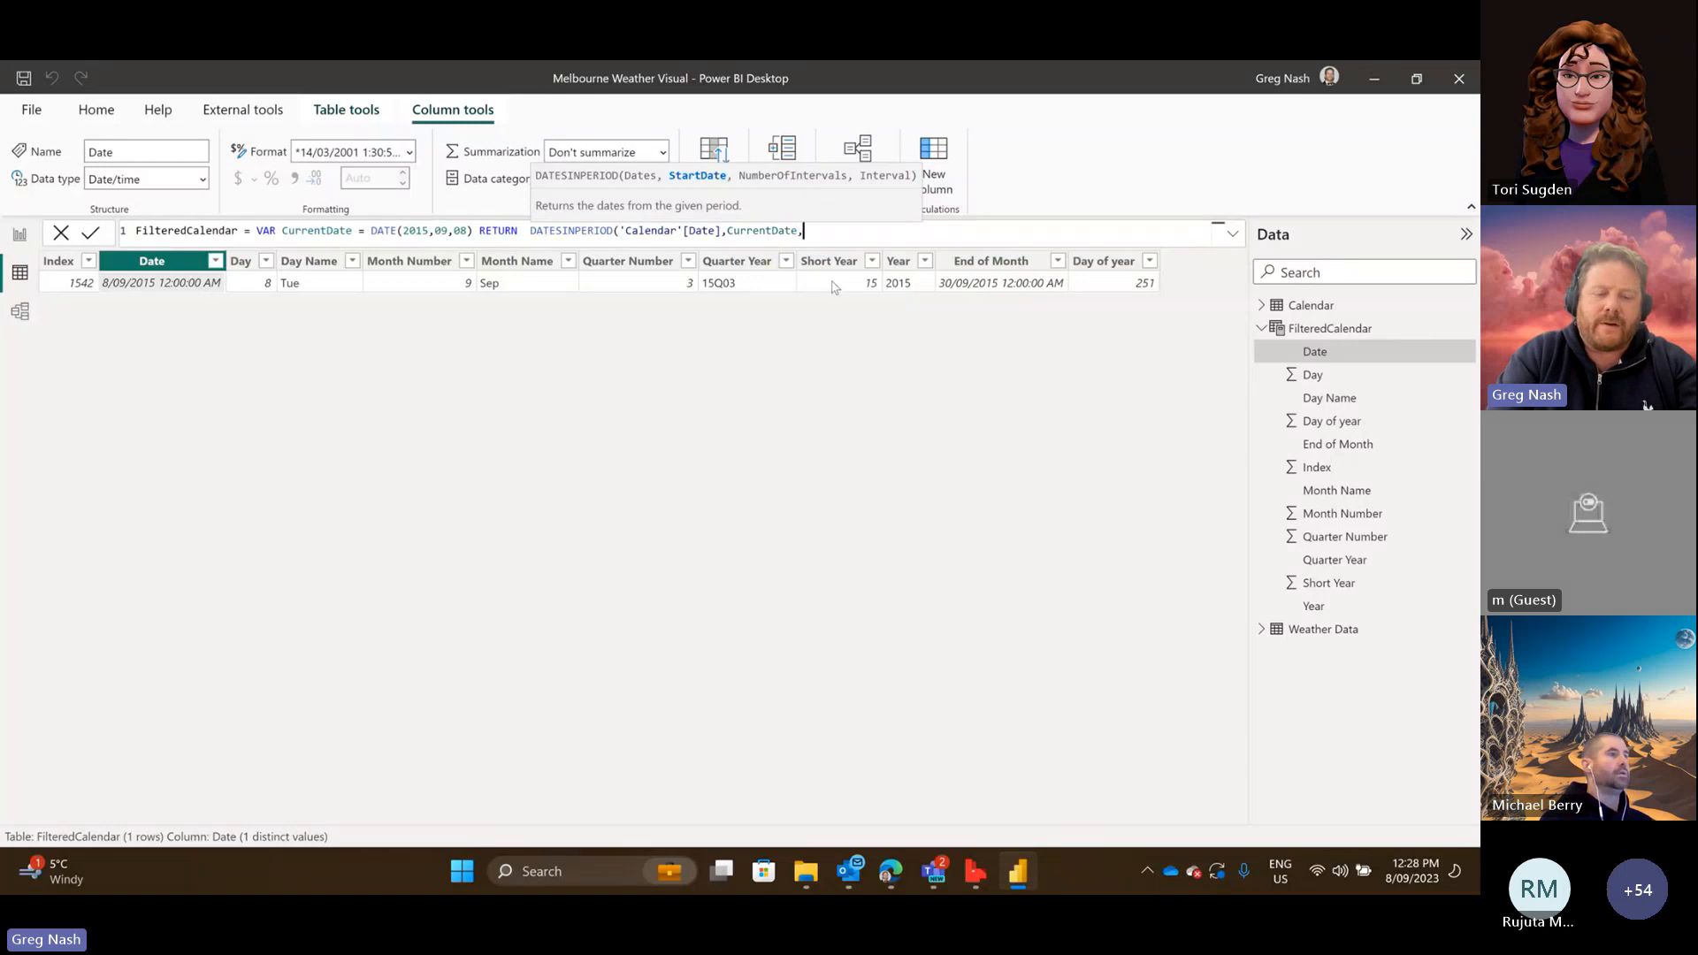
type("-3")
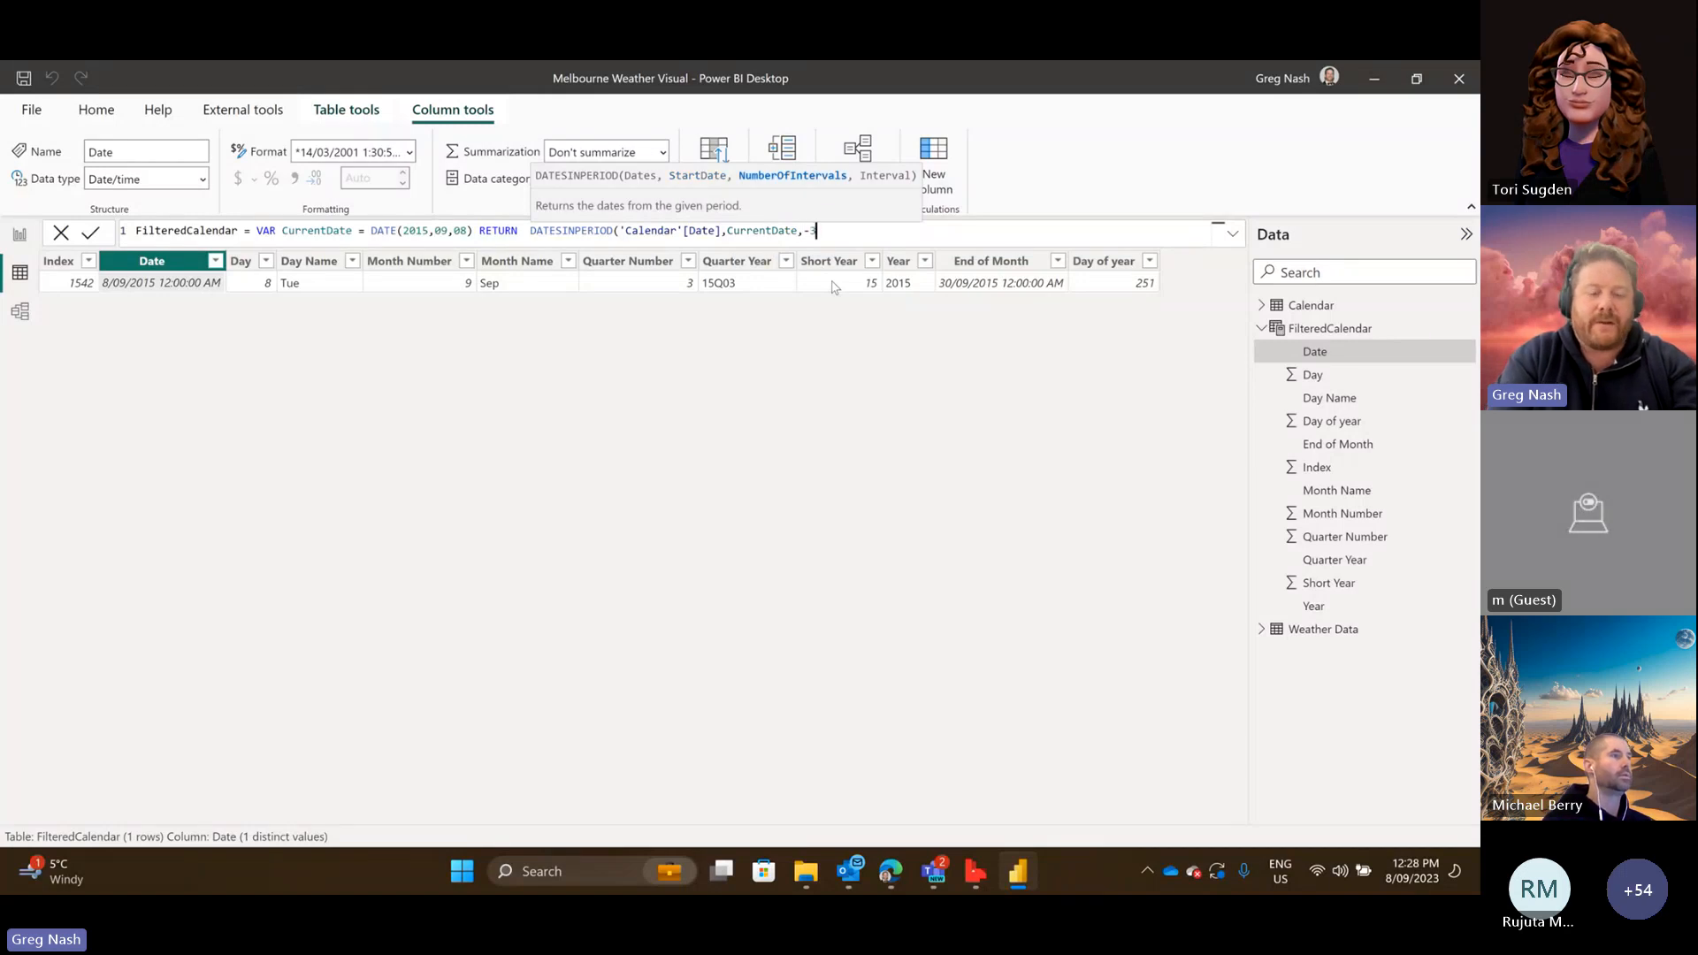
type(",DAY")
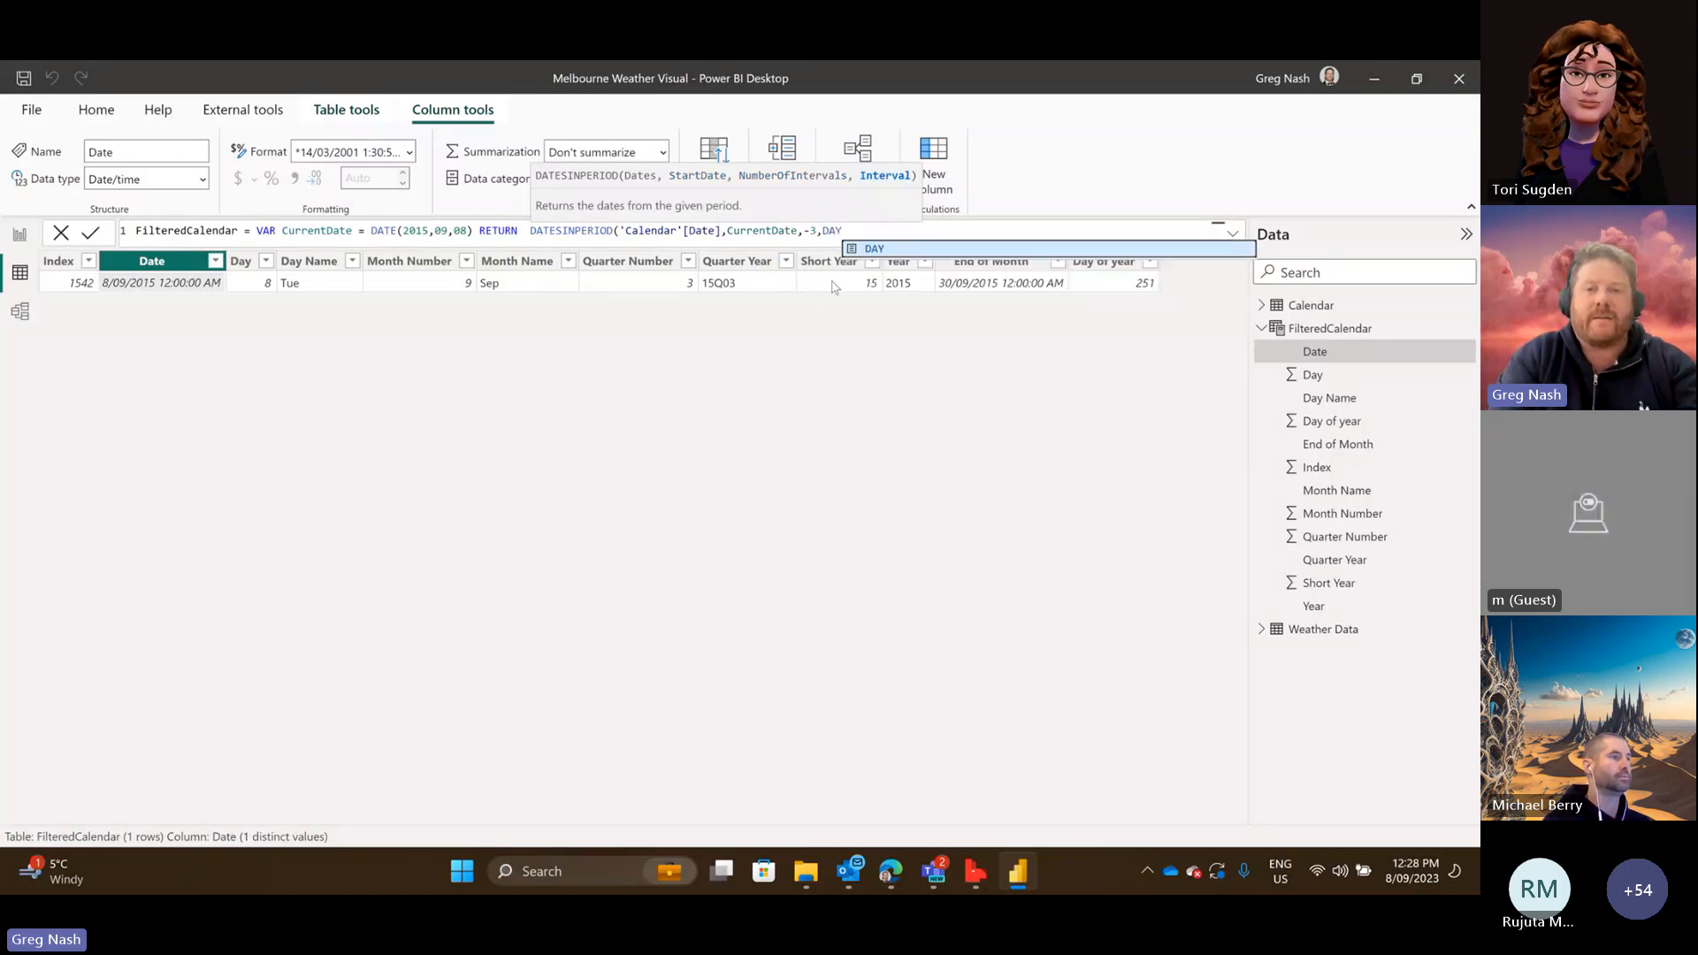
type(")")
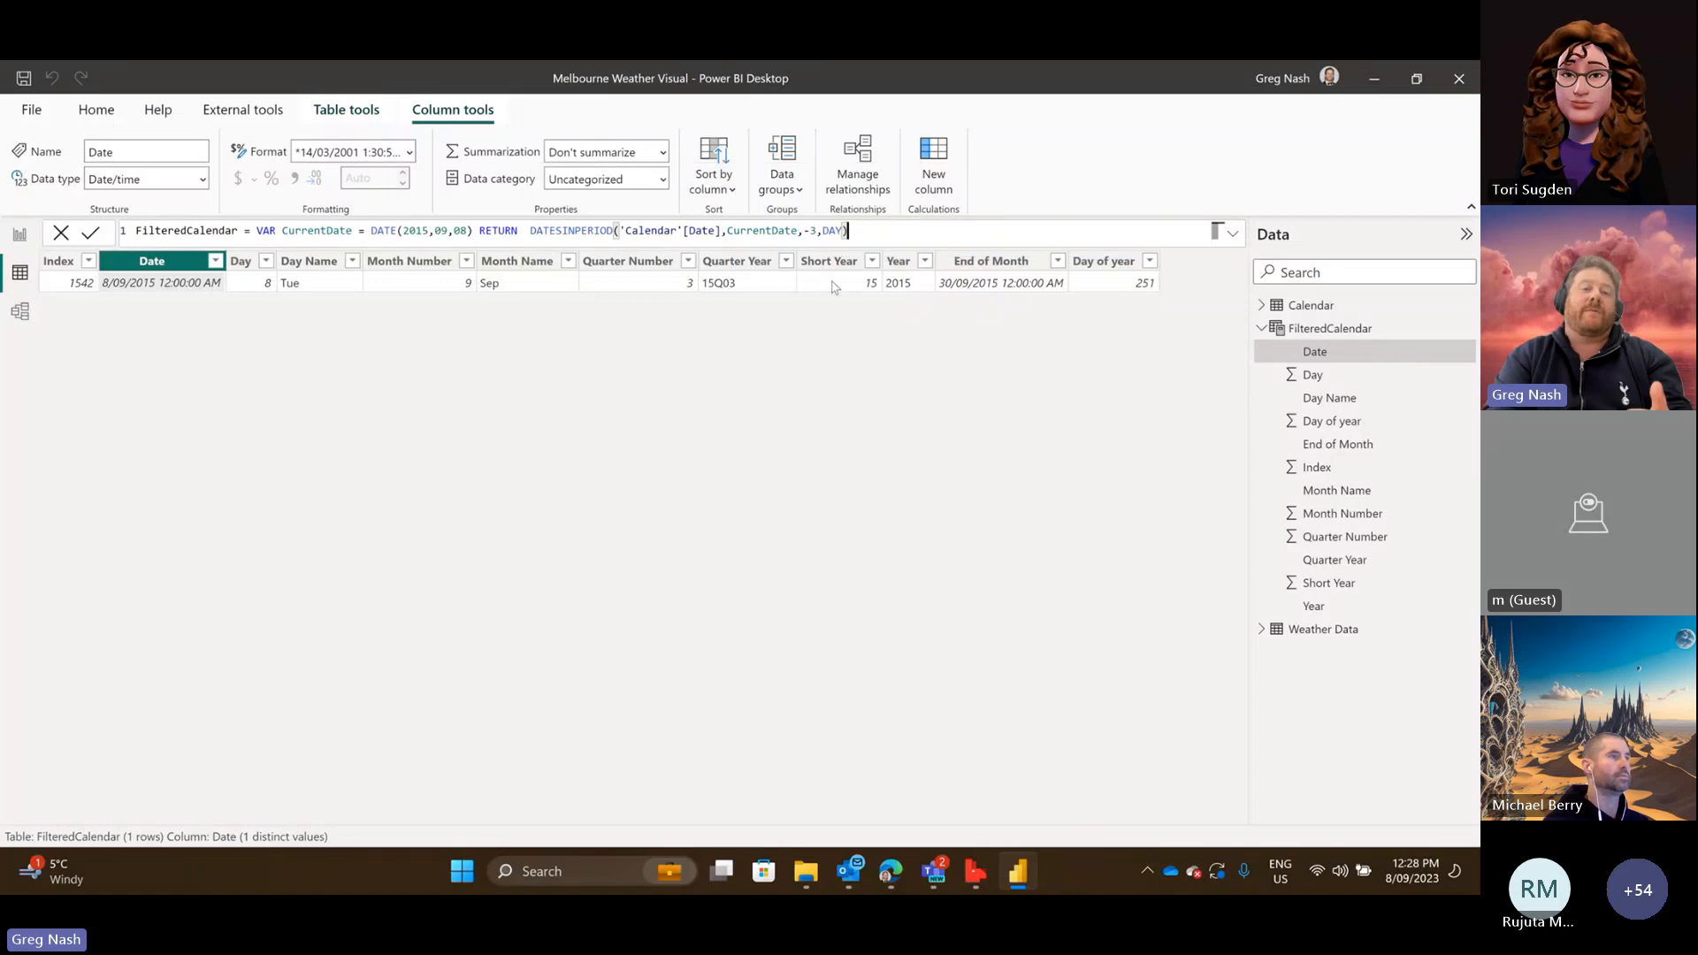
Expand the formula editor and examine the CurrentDate variable and the DATESINPERIOD expression.
left_click(1232, 234)
scroll(990, 466, "up", 5)
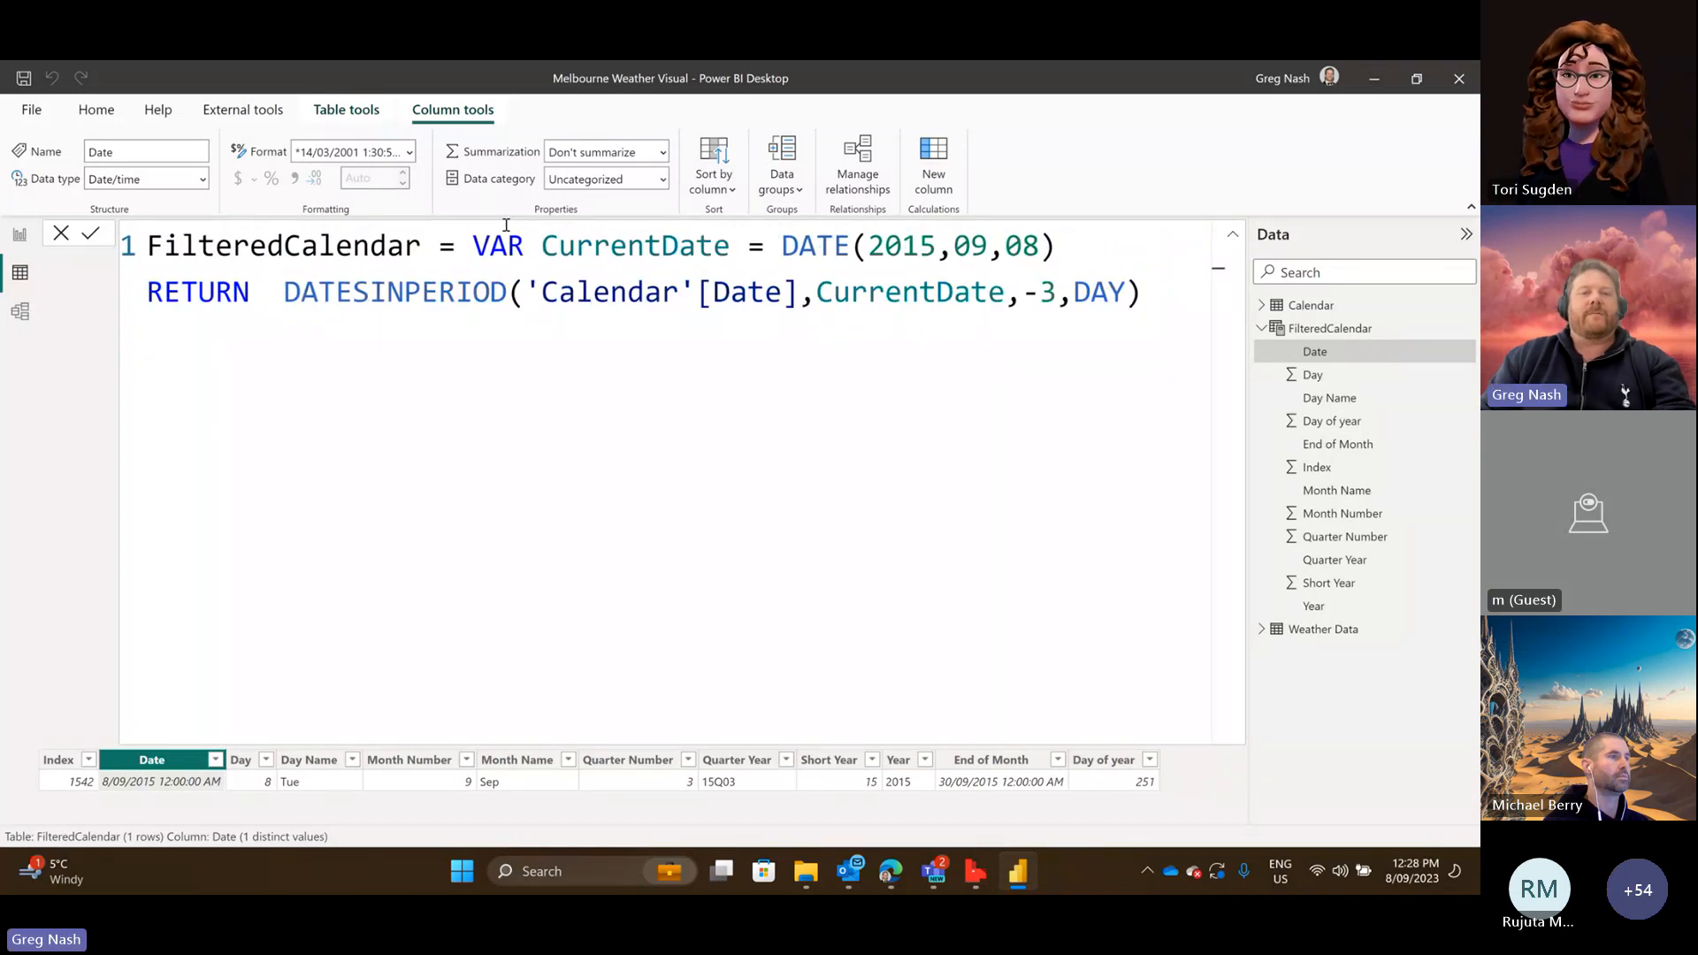
left_click_drag(474, 245, 1051, 246)
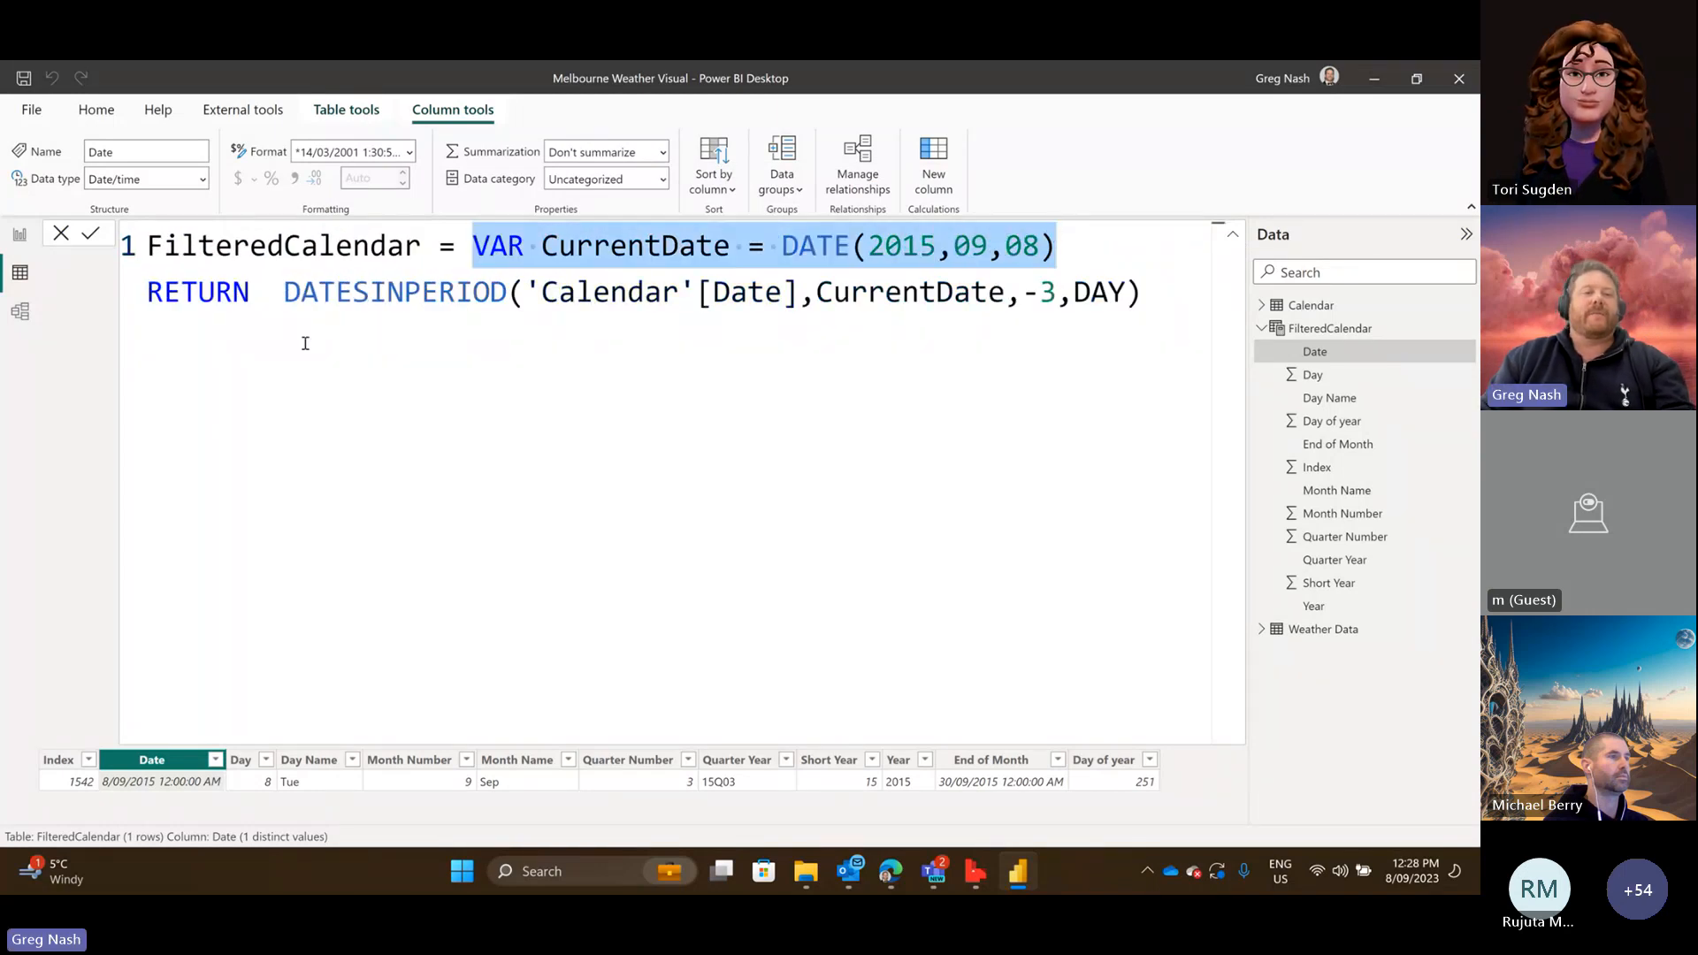
left_click(345, 293)
double_click(345, 293)
left_click_drag(301, 293, 506, 293)
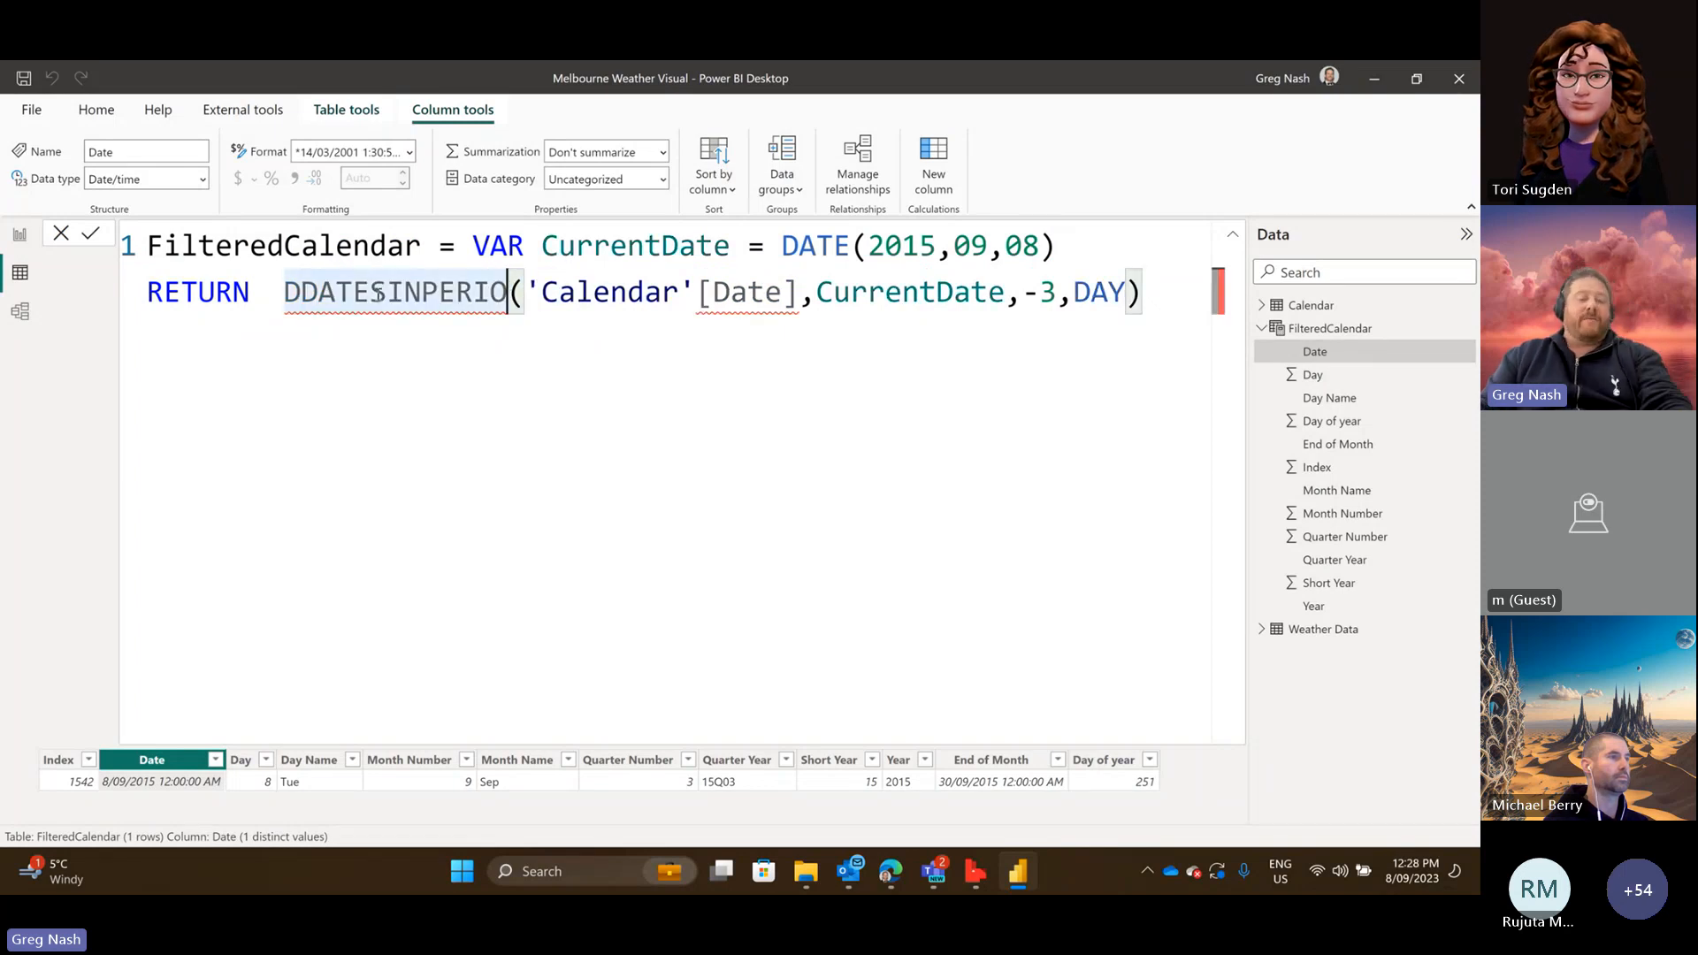
key("ctrl+z")
left_click(467, 354)
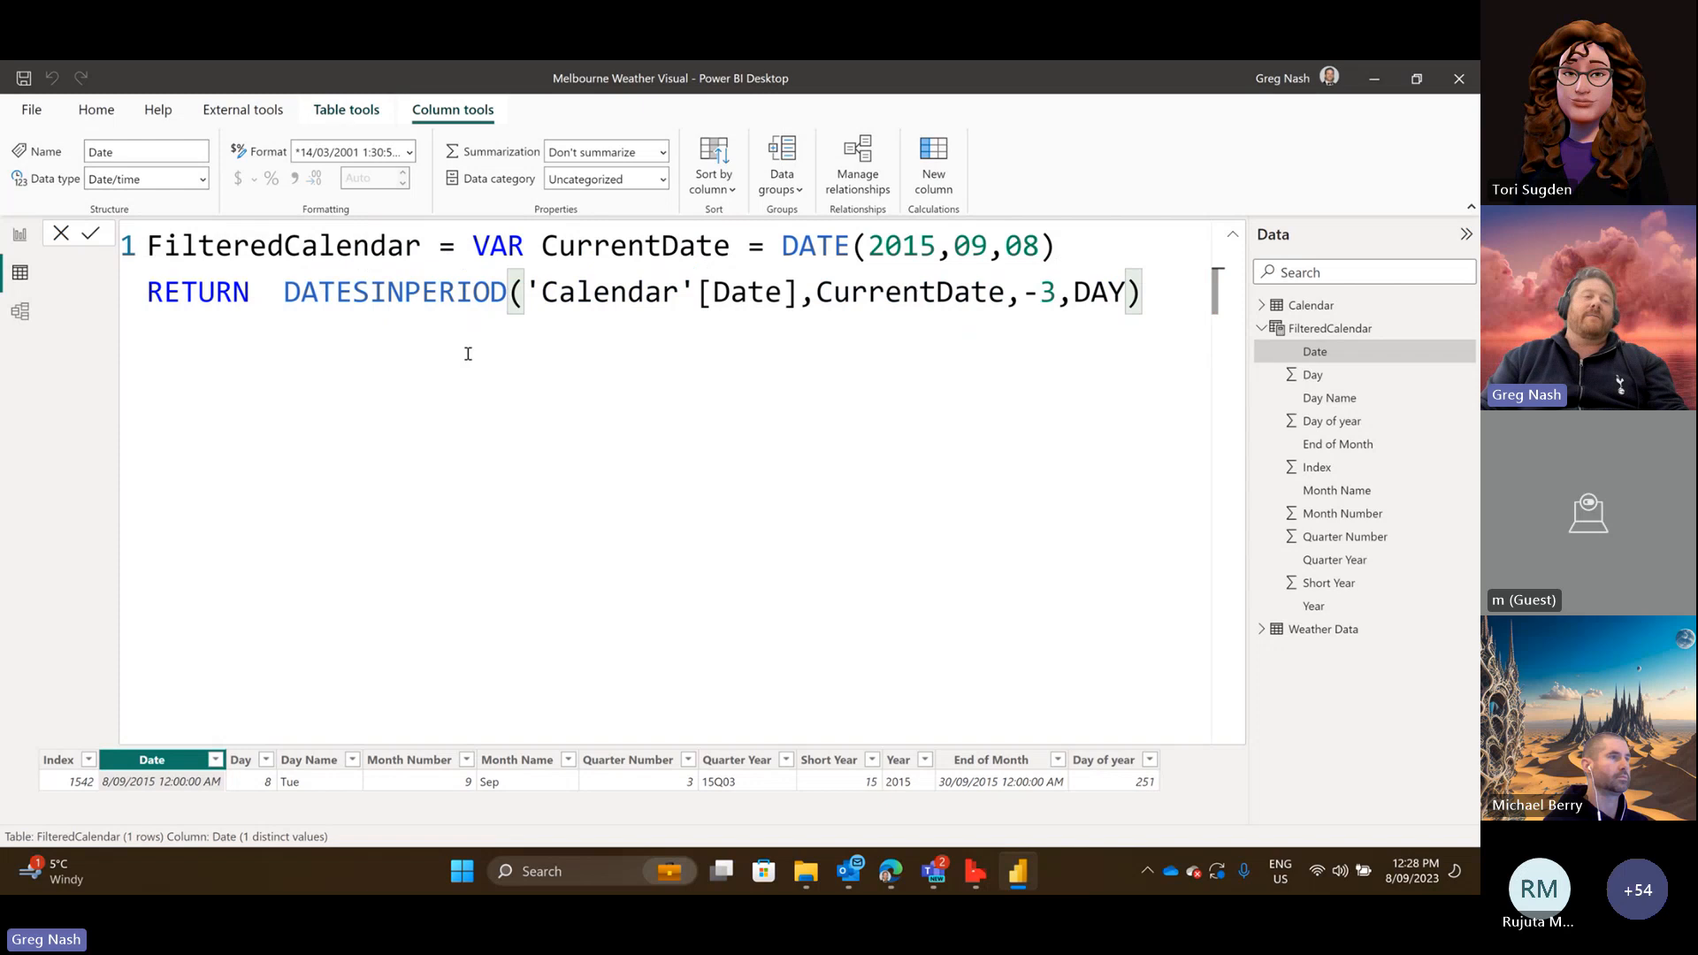
left_click(271, 284)
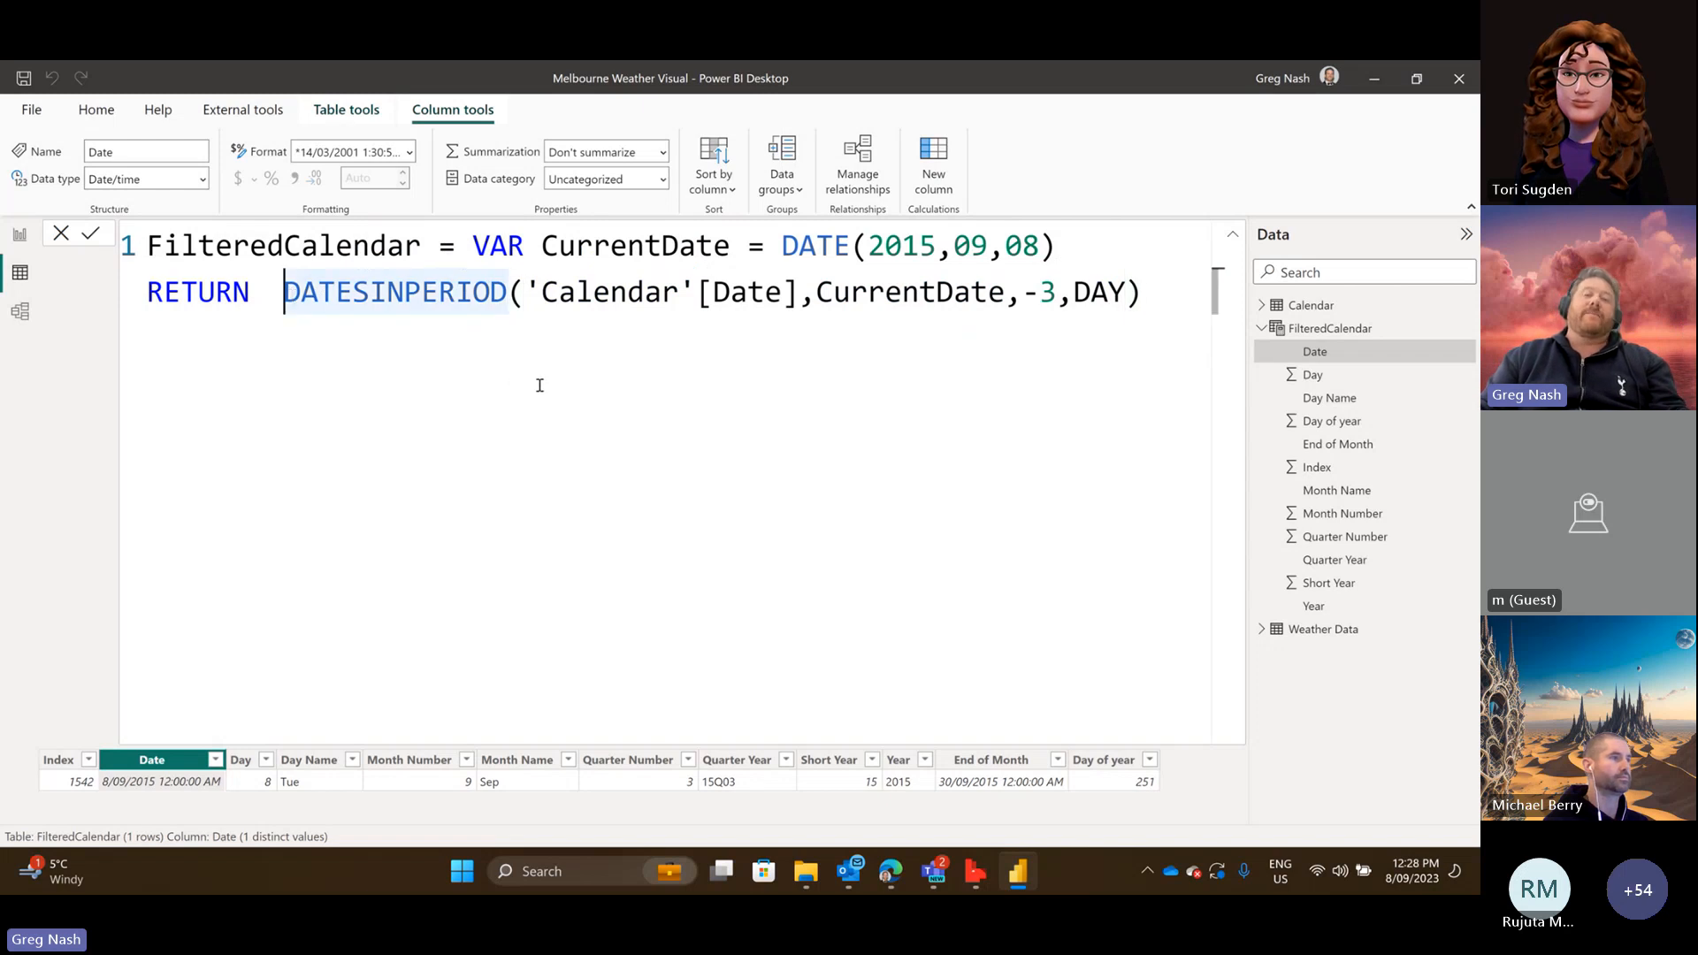
Commit the DATESINPERIOD formula and collapse the formula editor to view the table's dates.
left_click(1152, 298)
key("Up")
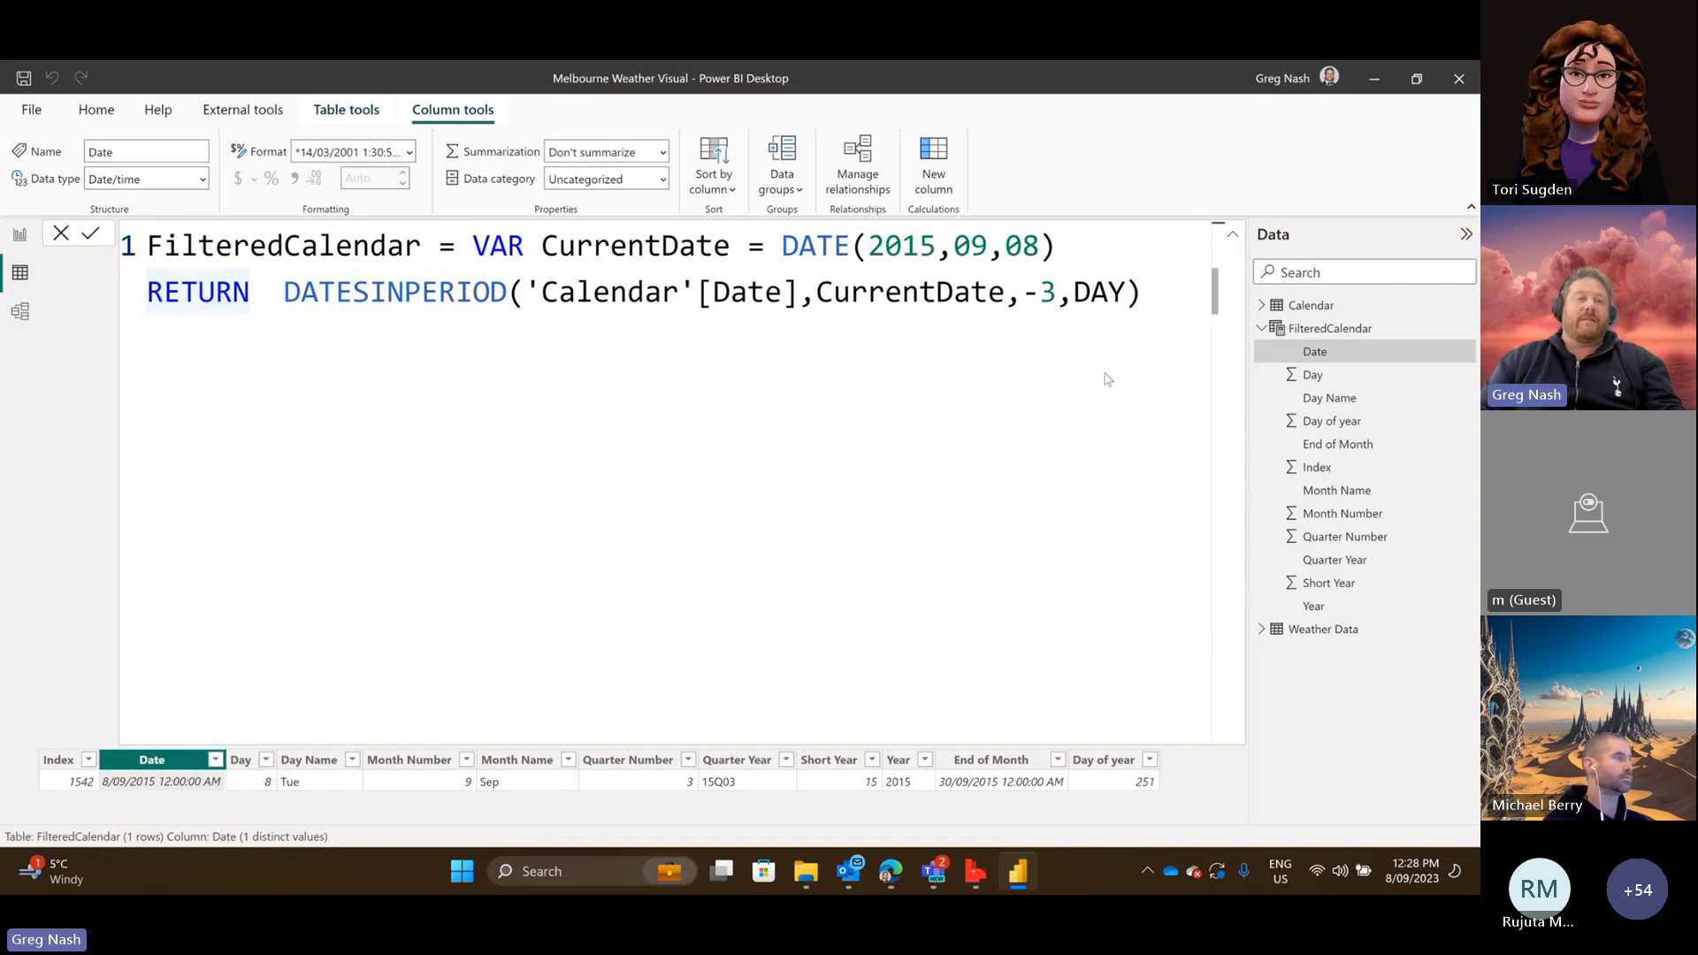
key("Return")
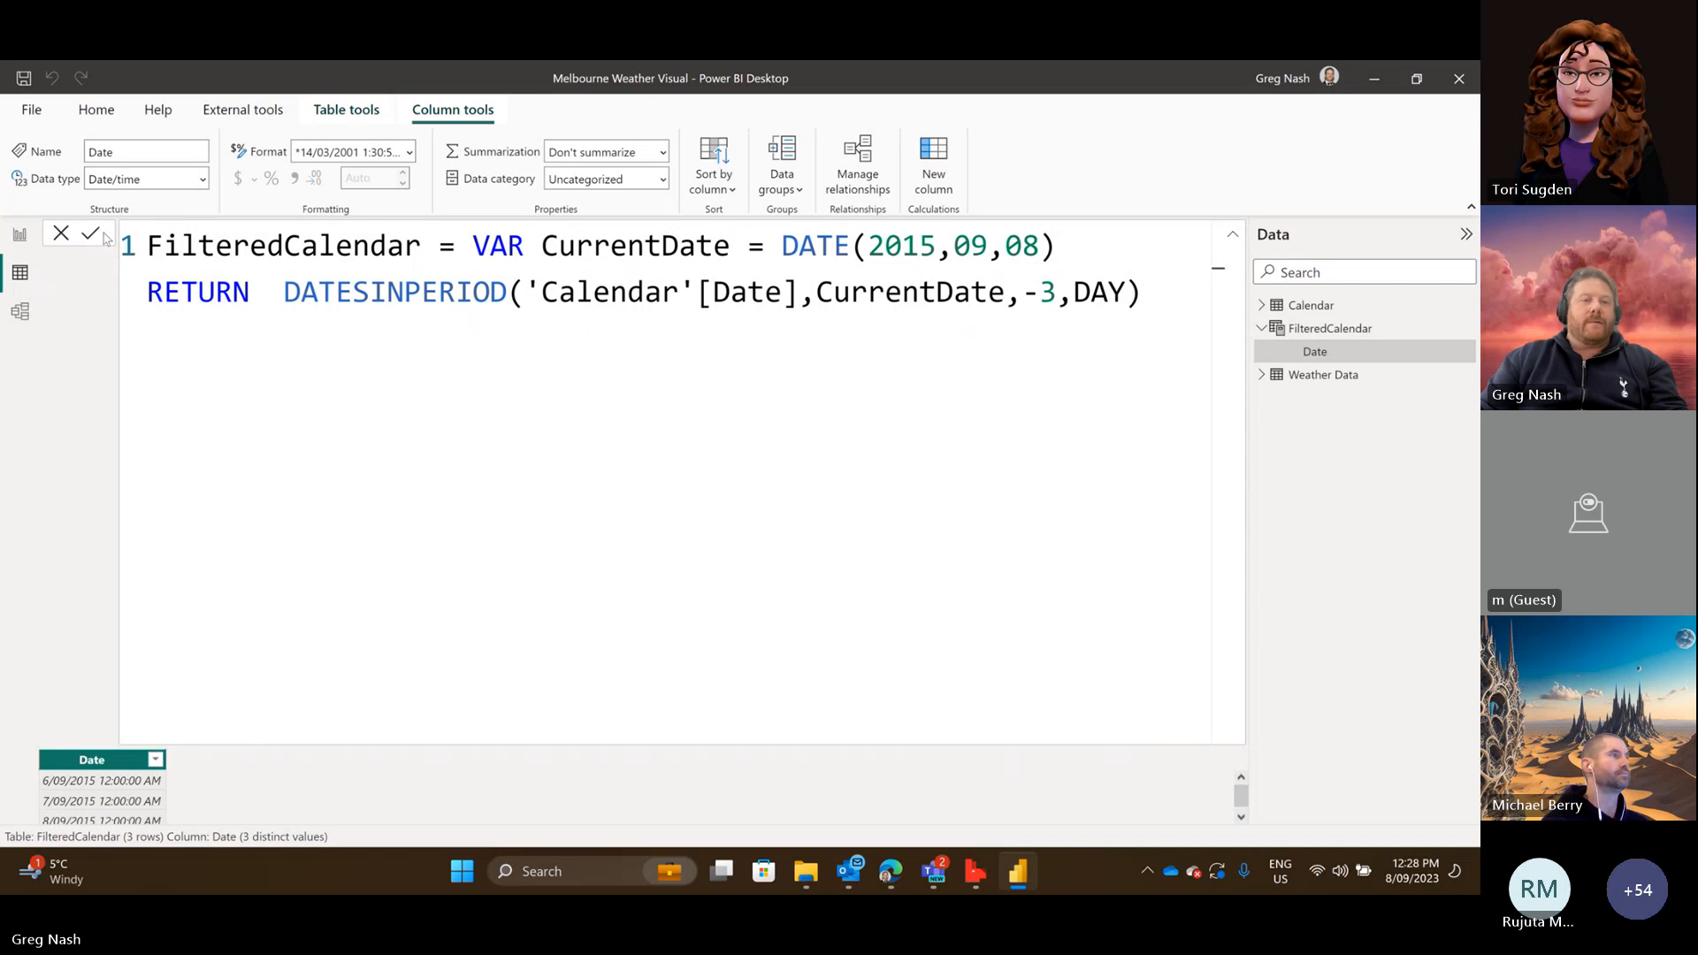
left_click(1234, 235)
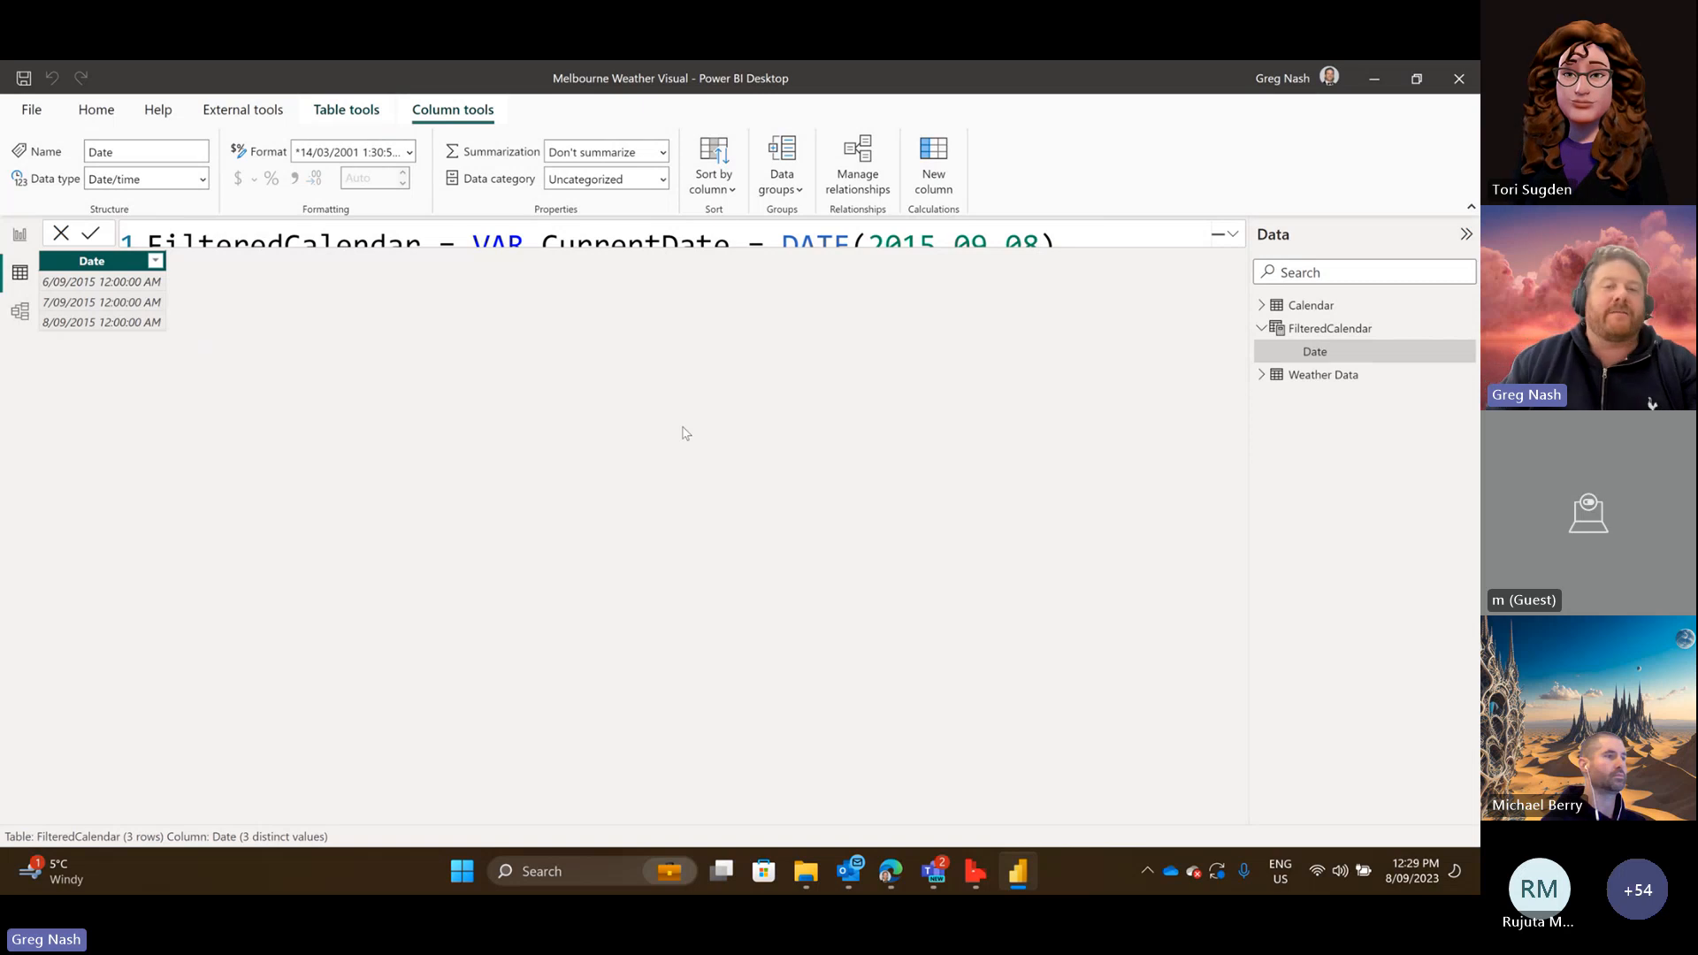
Shift the start date argument of DATESINPERIOD to CurrentDate +3.
left_click(1233, 236)
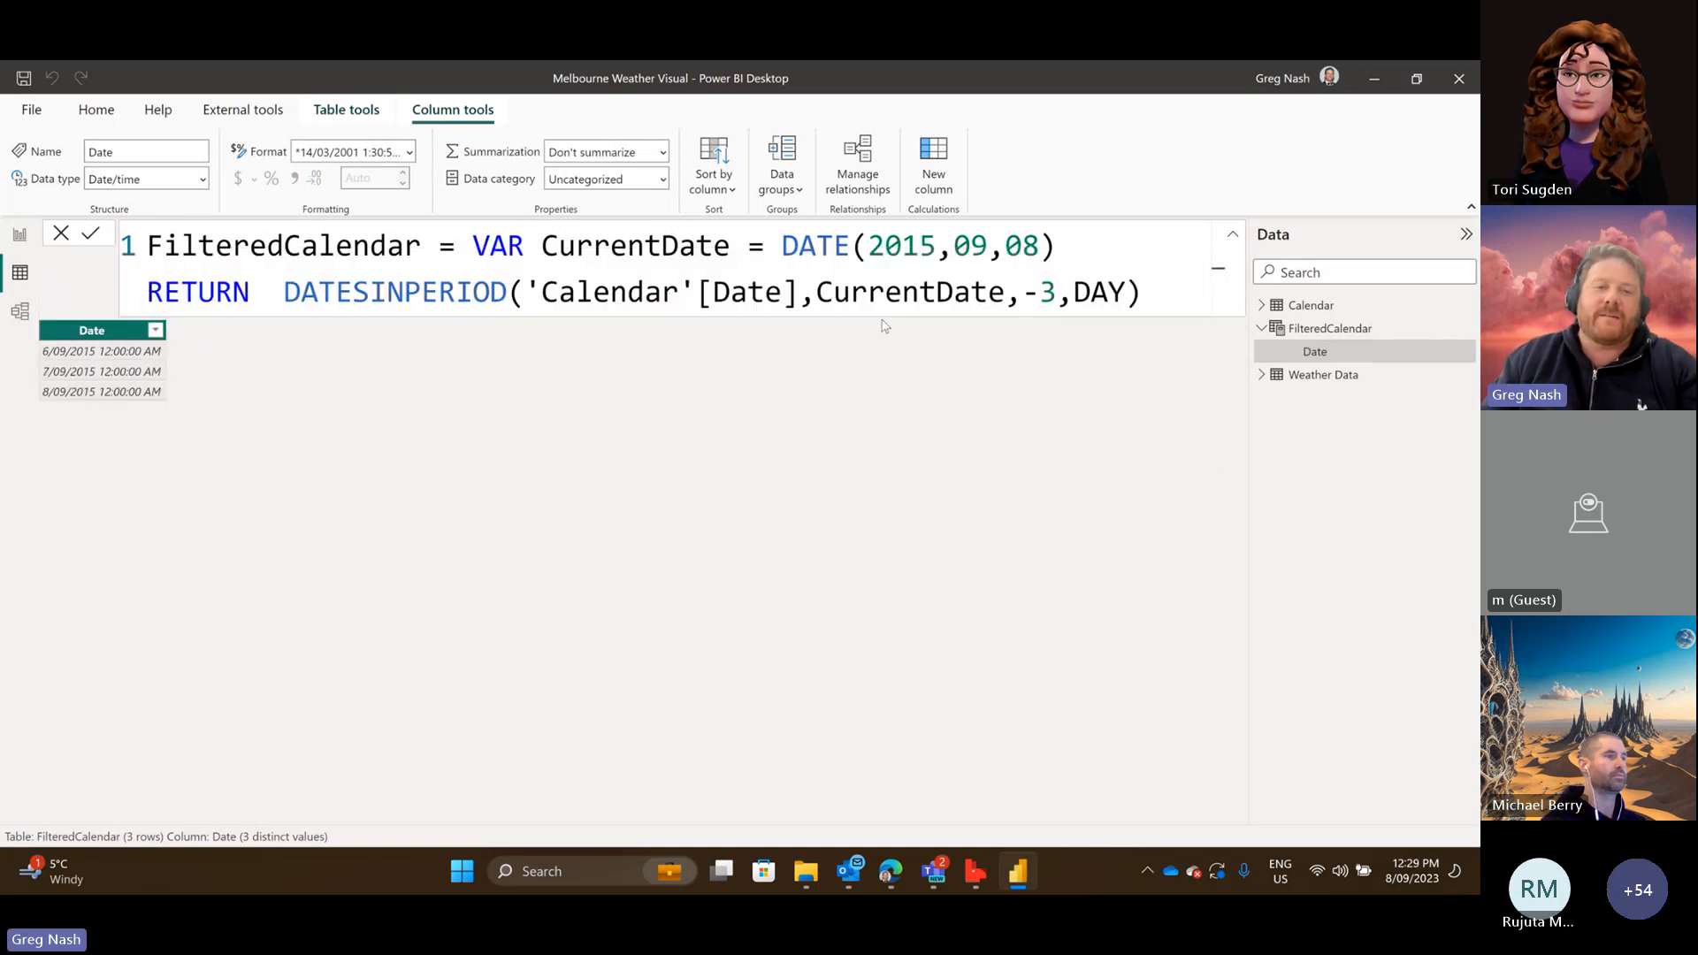
left_click(618, 287)
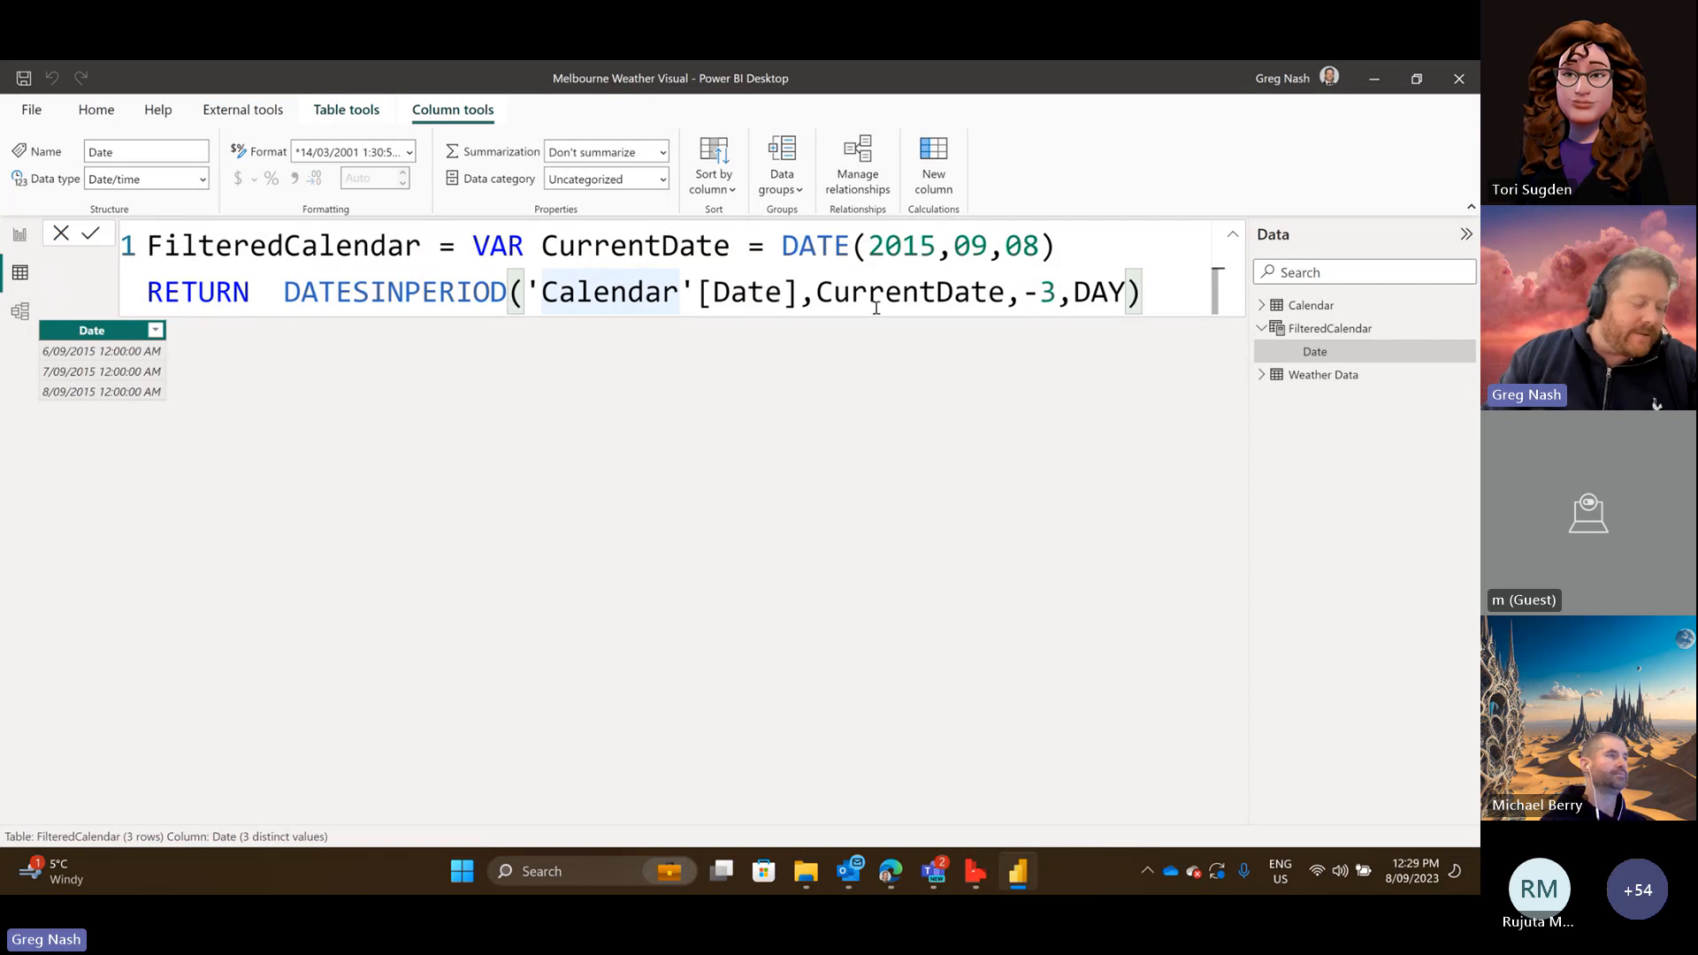
left_click(1058, 293)
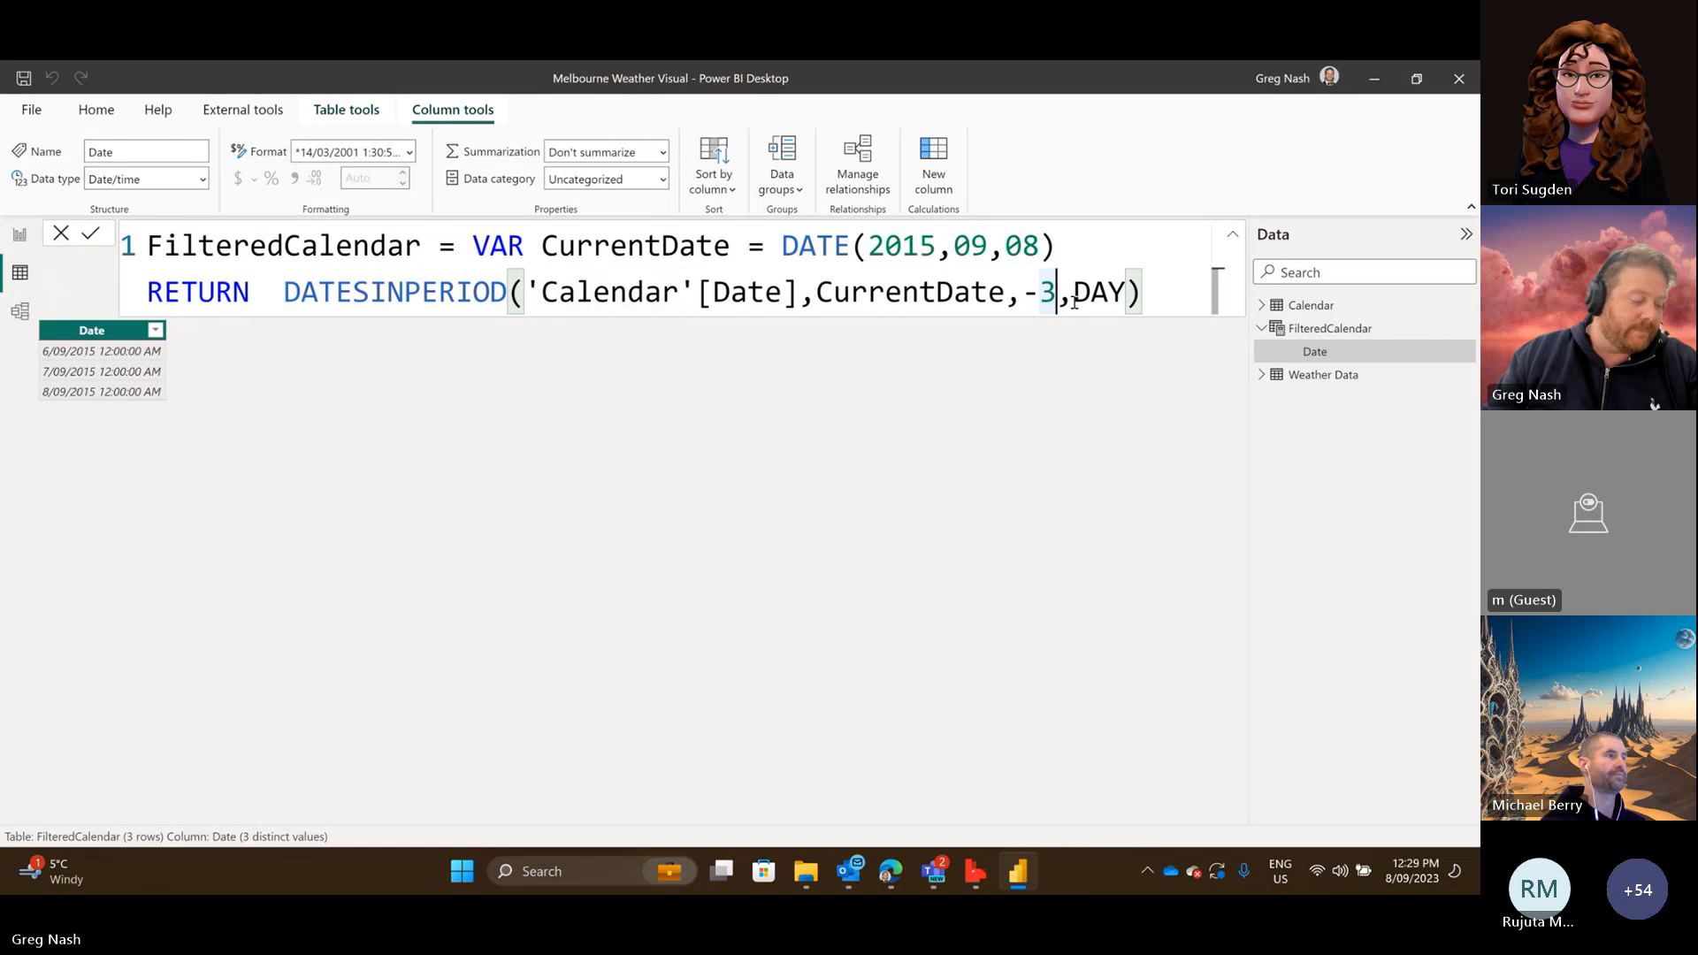
left_click(1010, 296)
type("+3")
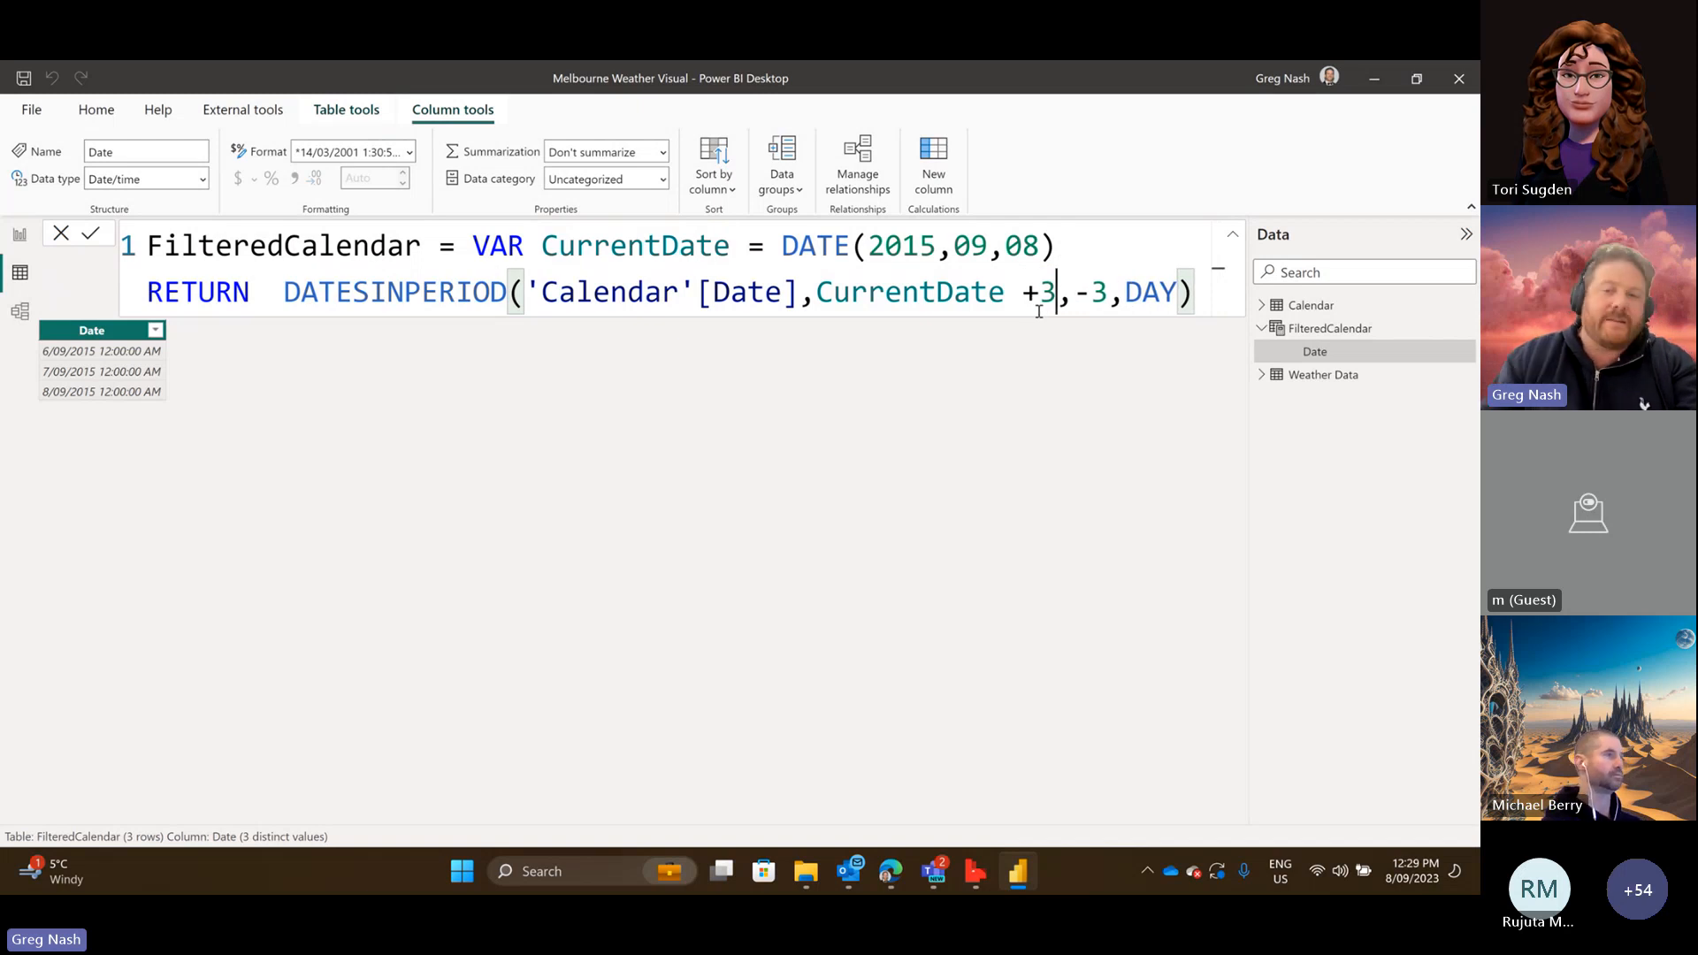
Set the number of intervals in DATESINPERIOD to -6 and commit the formula.
double_click(1099, 294)
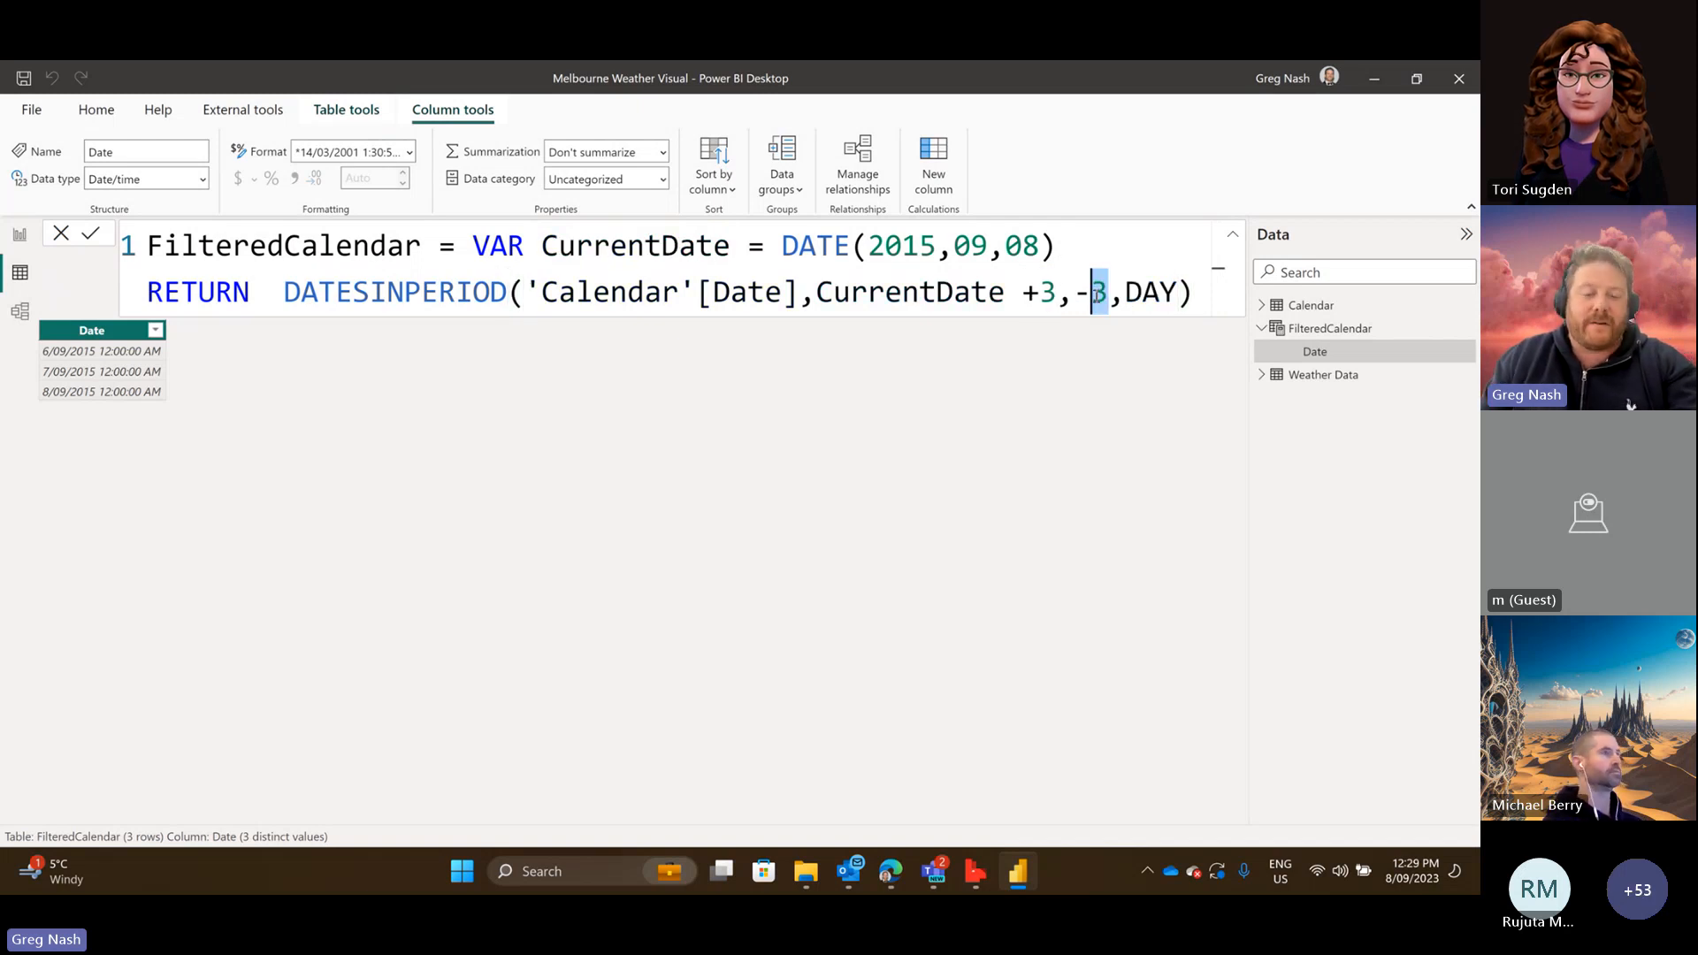
type("6")
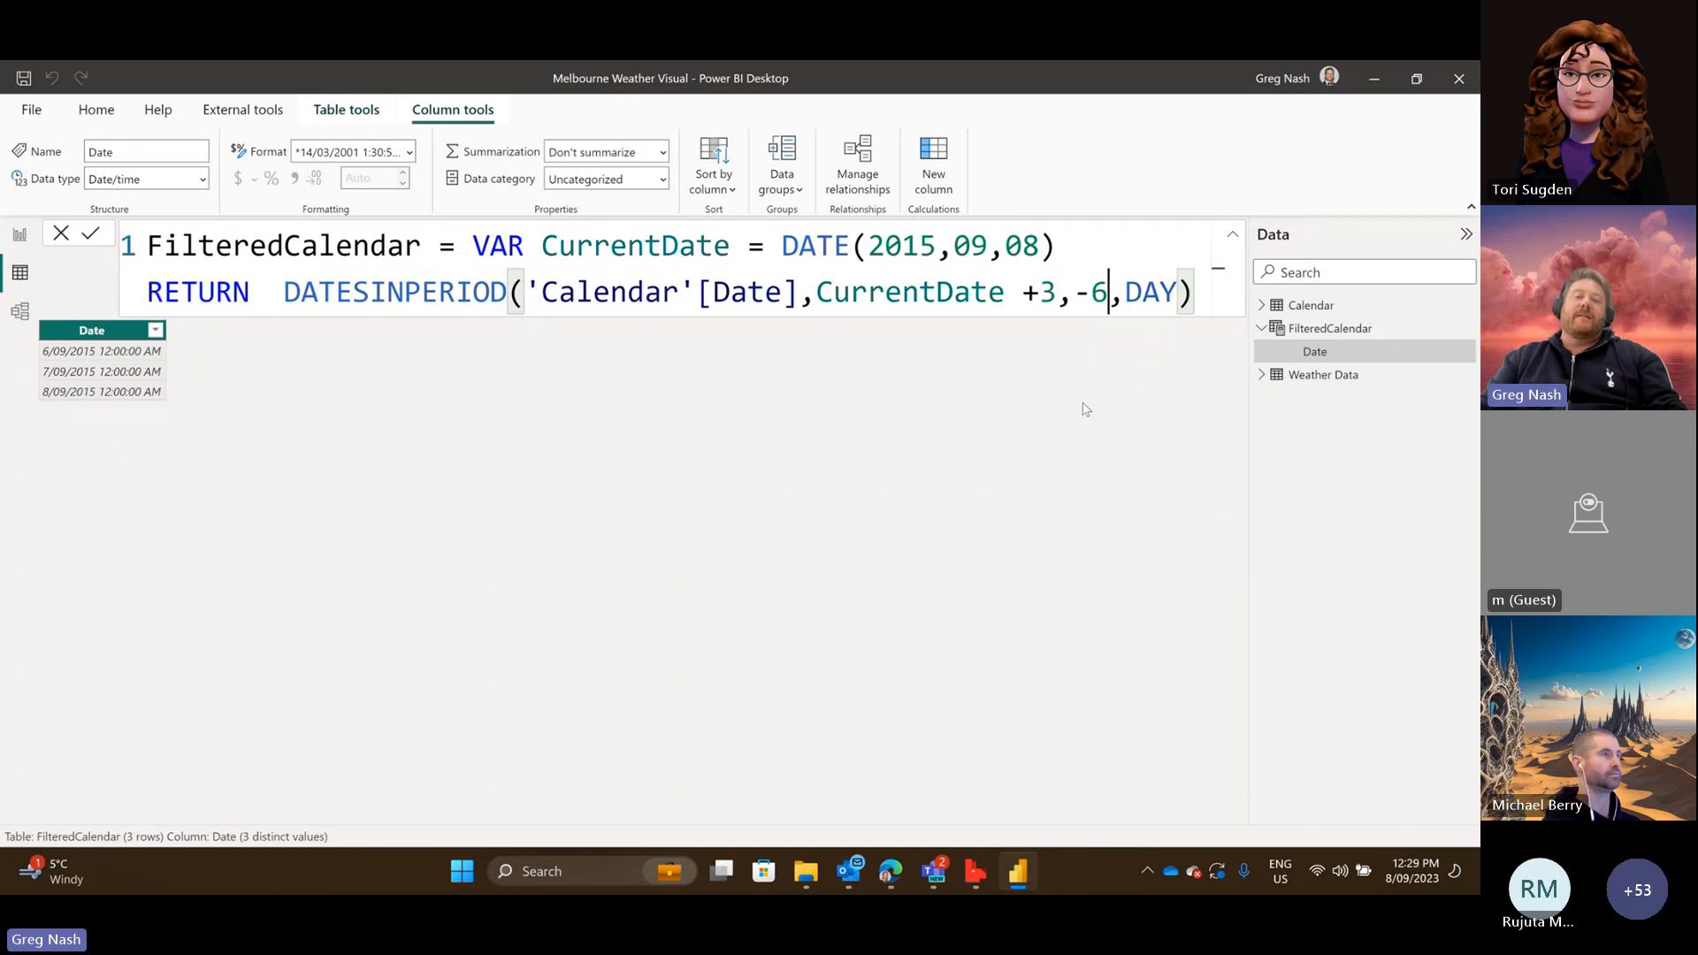
left_click(1205, 296)
key("Return")
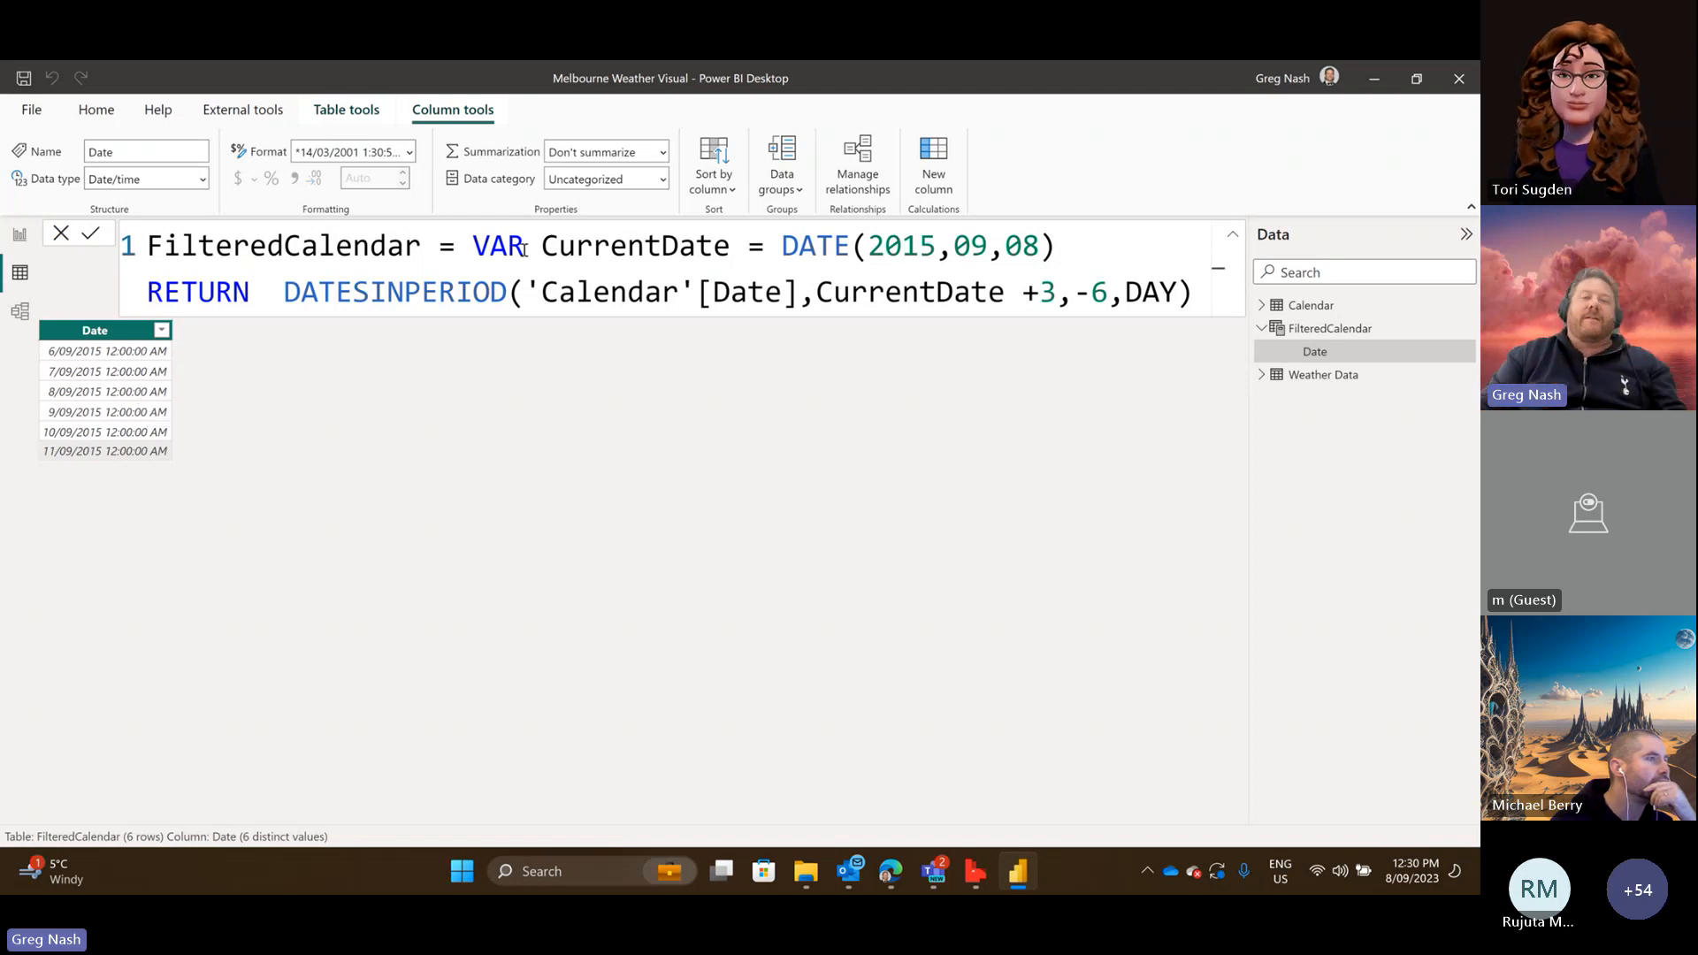
Set the number of intervals in DATESINPERIOD to -7 and commit the formula.
left_click(1106, 290)
key("BackSpace")
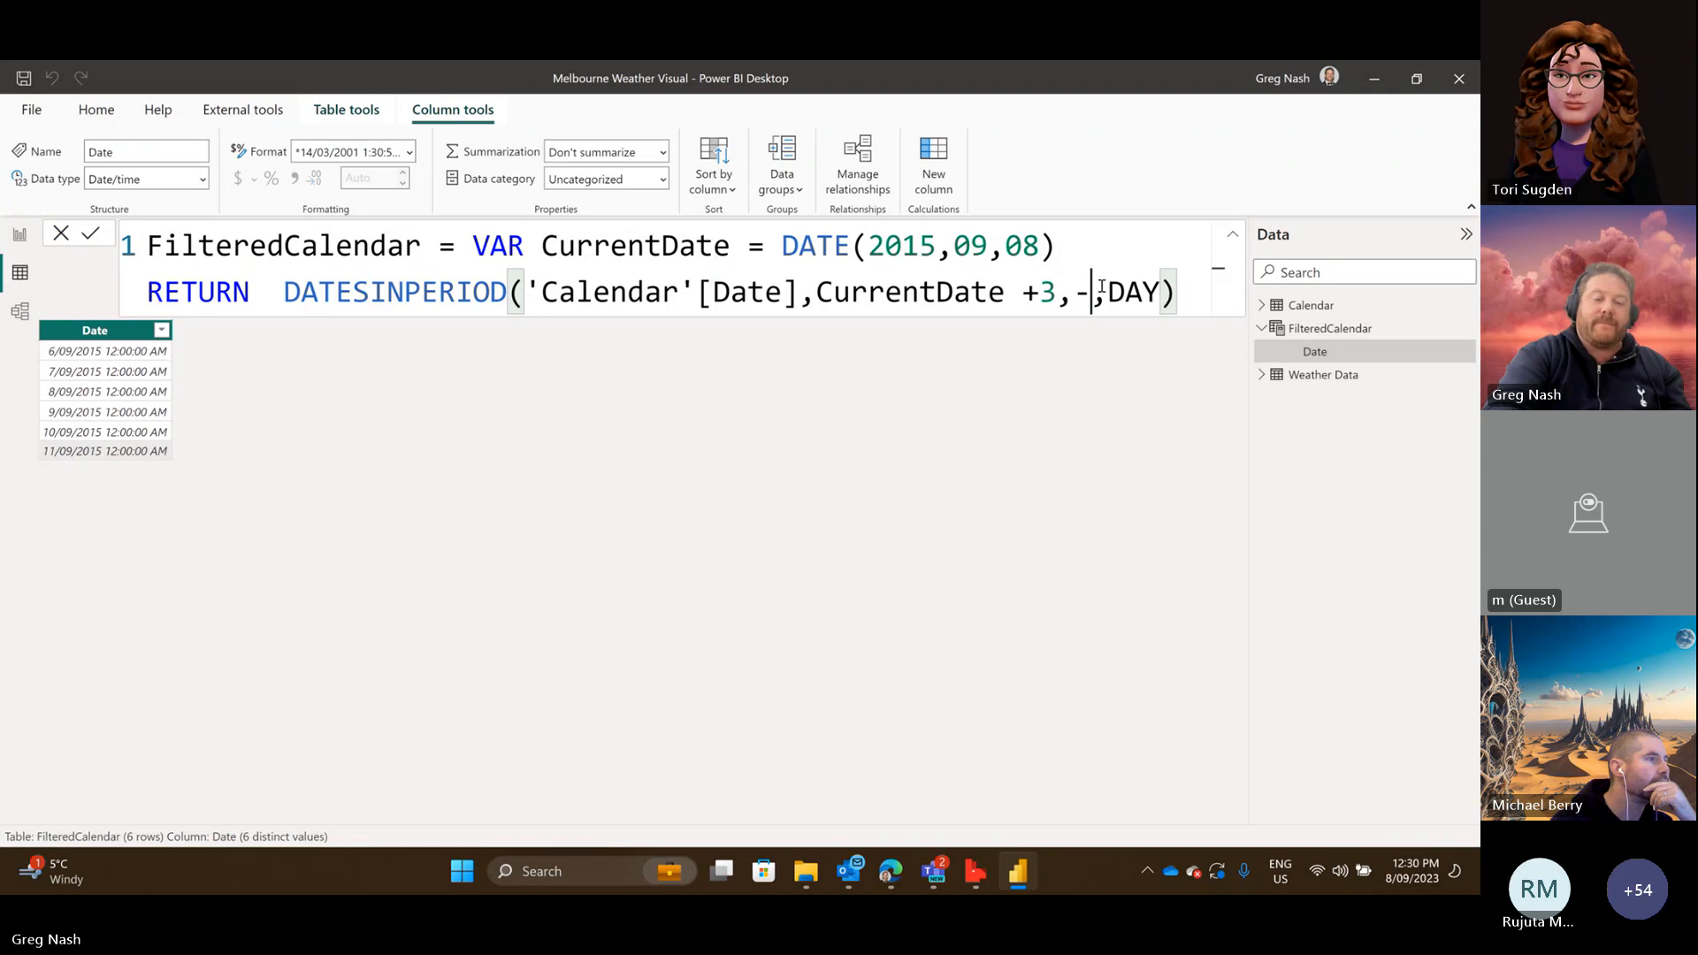
type("7")
left_click(599, 405)
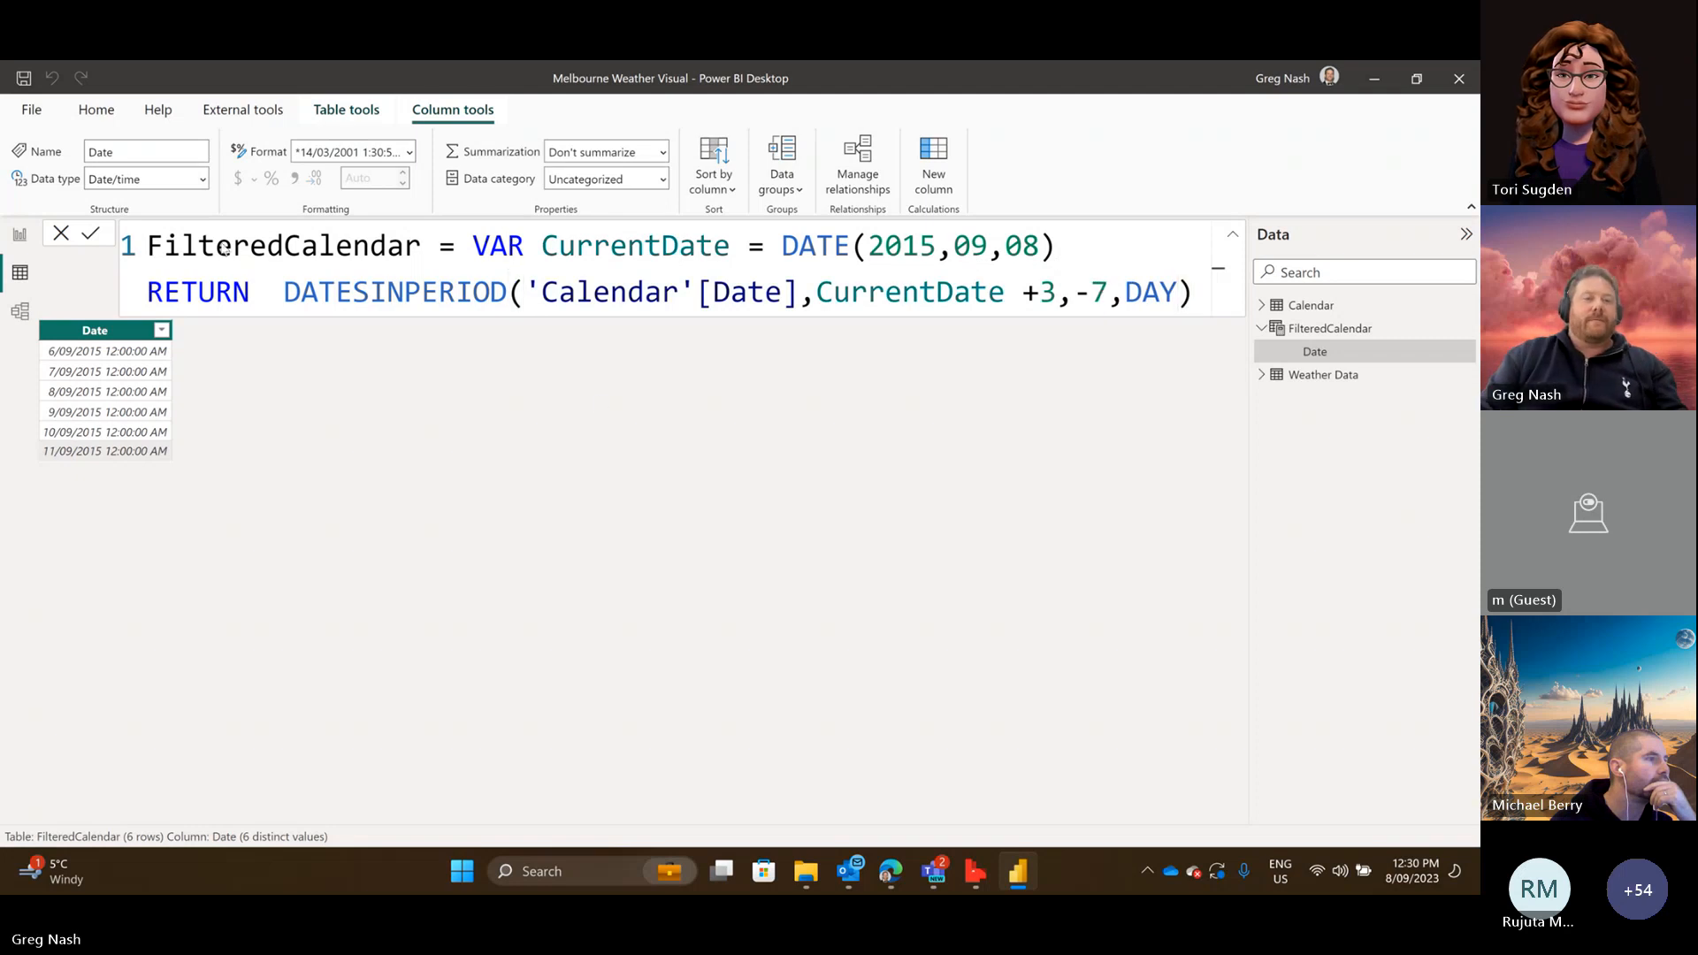
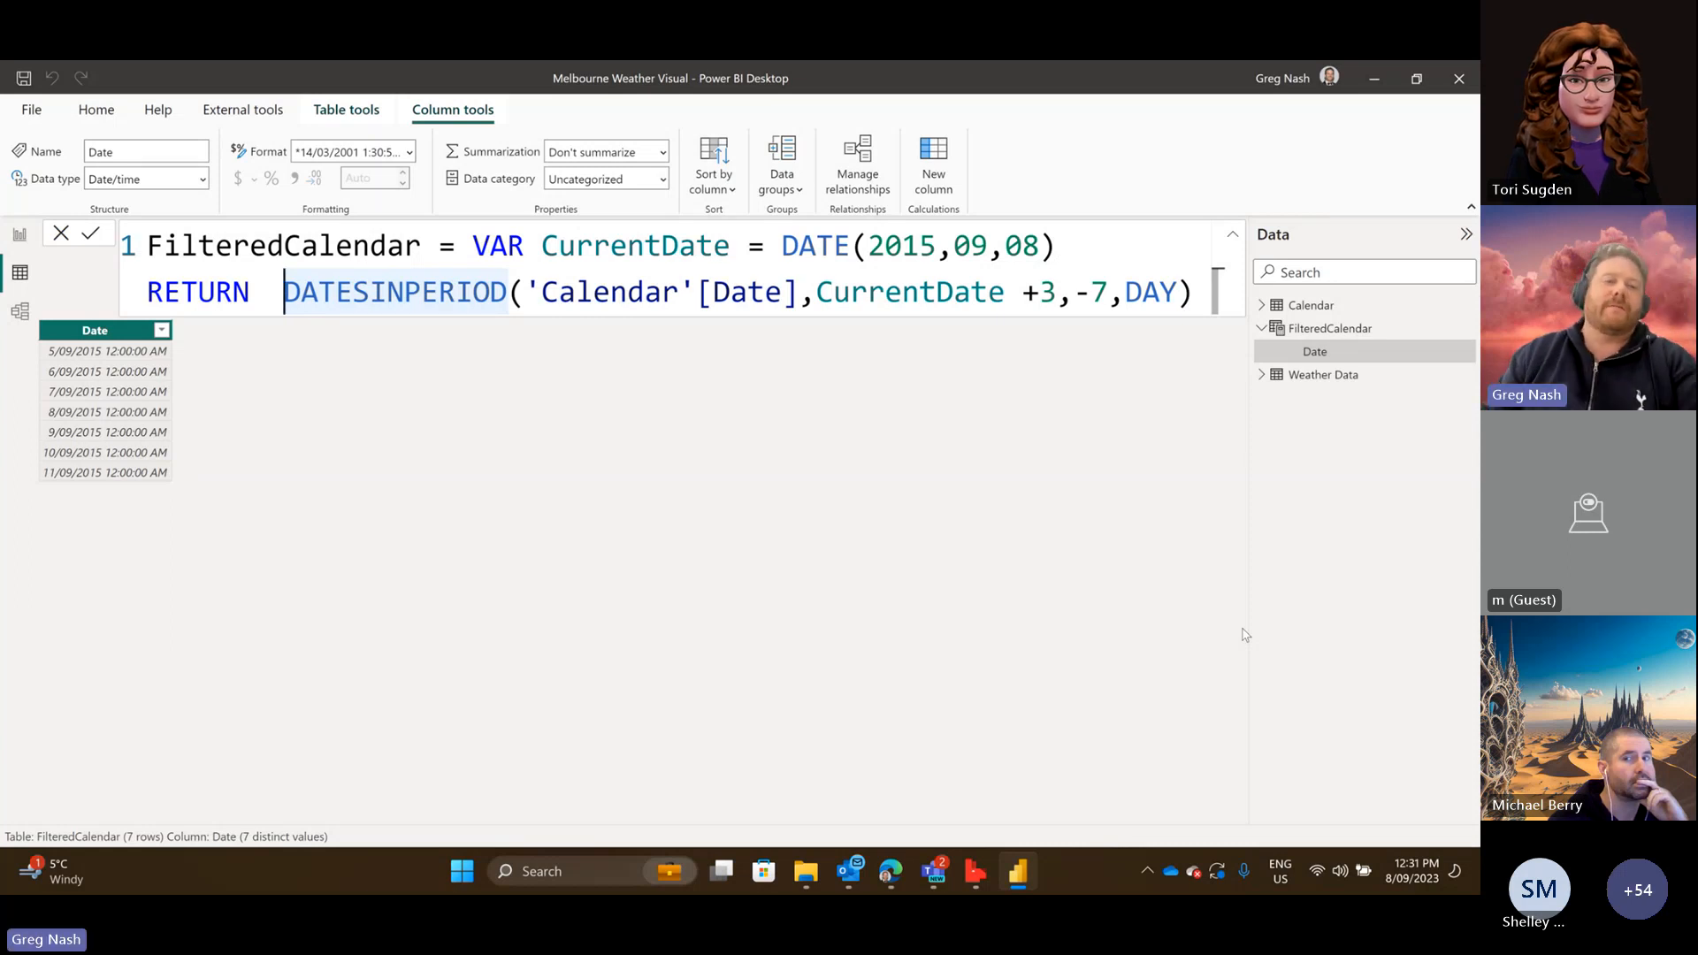
type("CA")
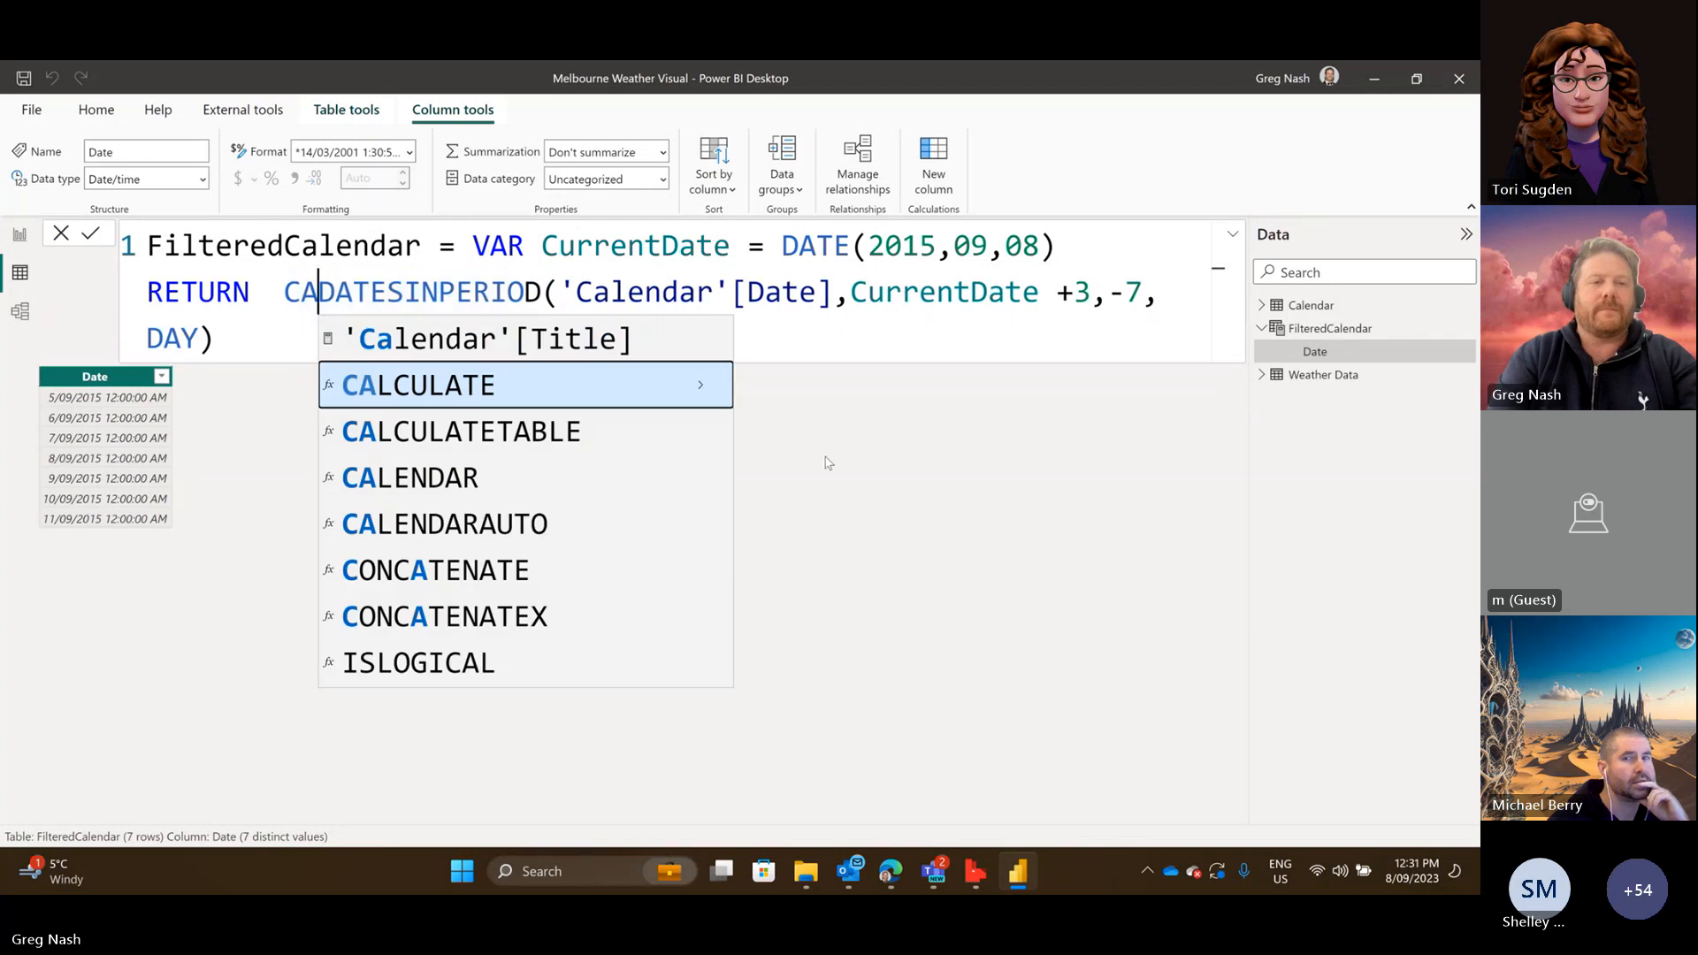
key("Tab")
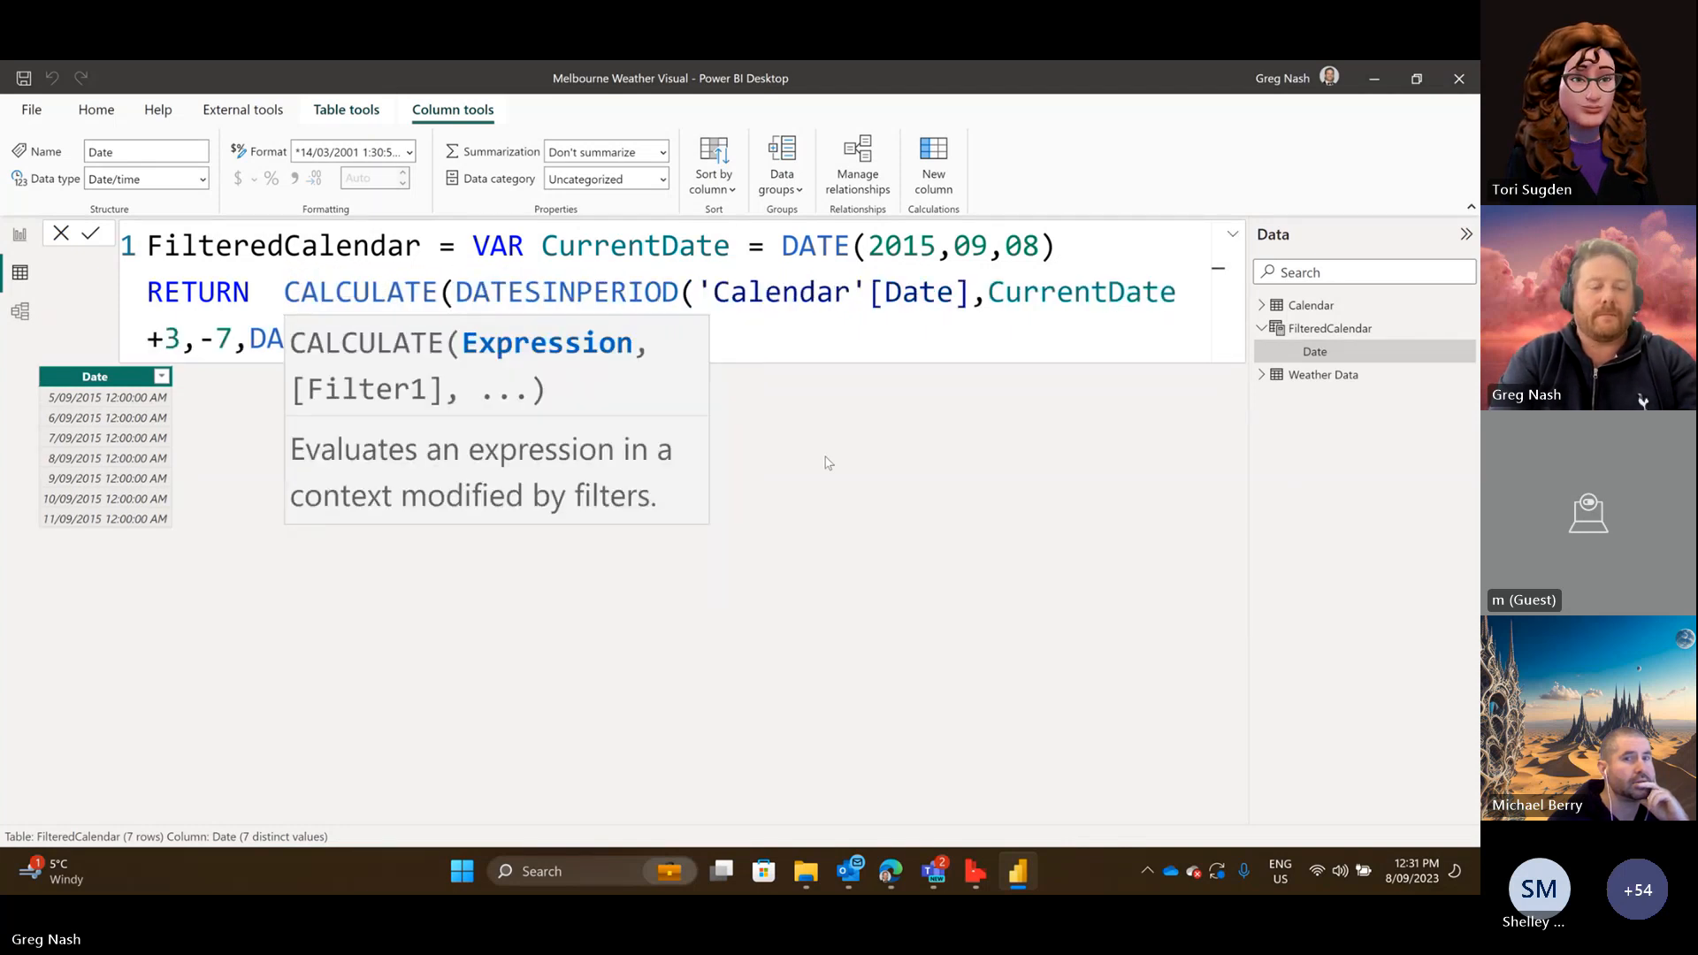
type("MAX")
key("BackSpace")
key("BackSpace")
key("BackSpace")
key("BackSpace")
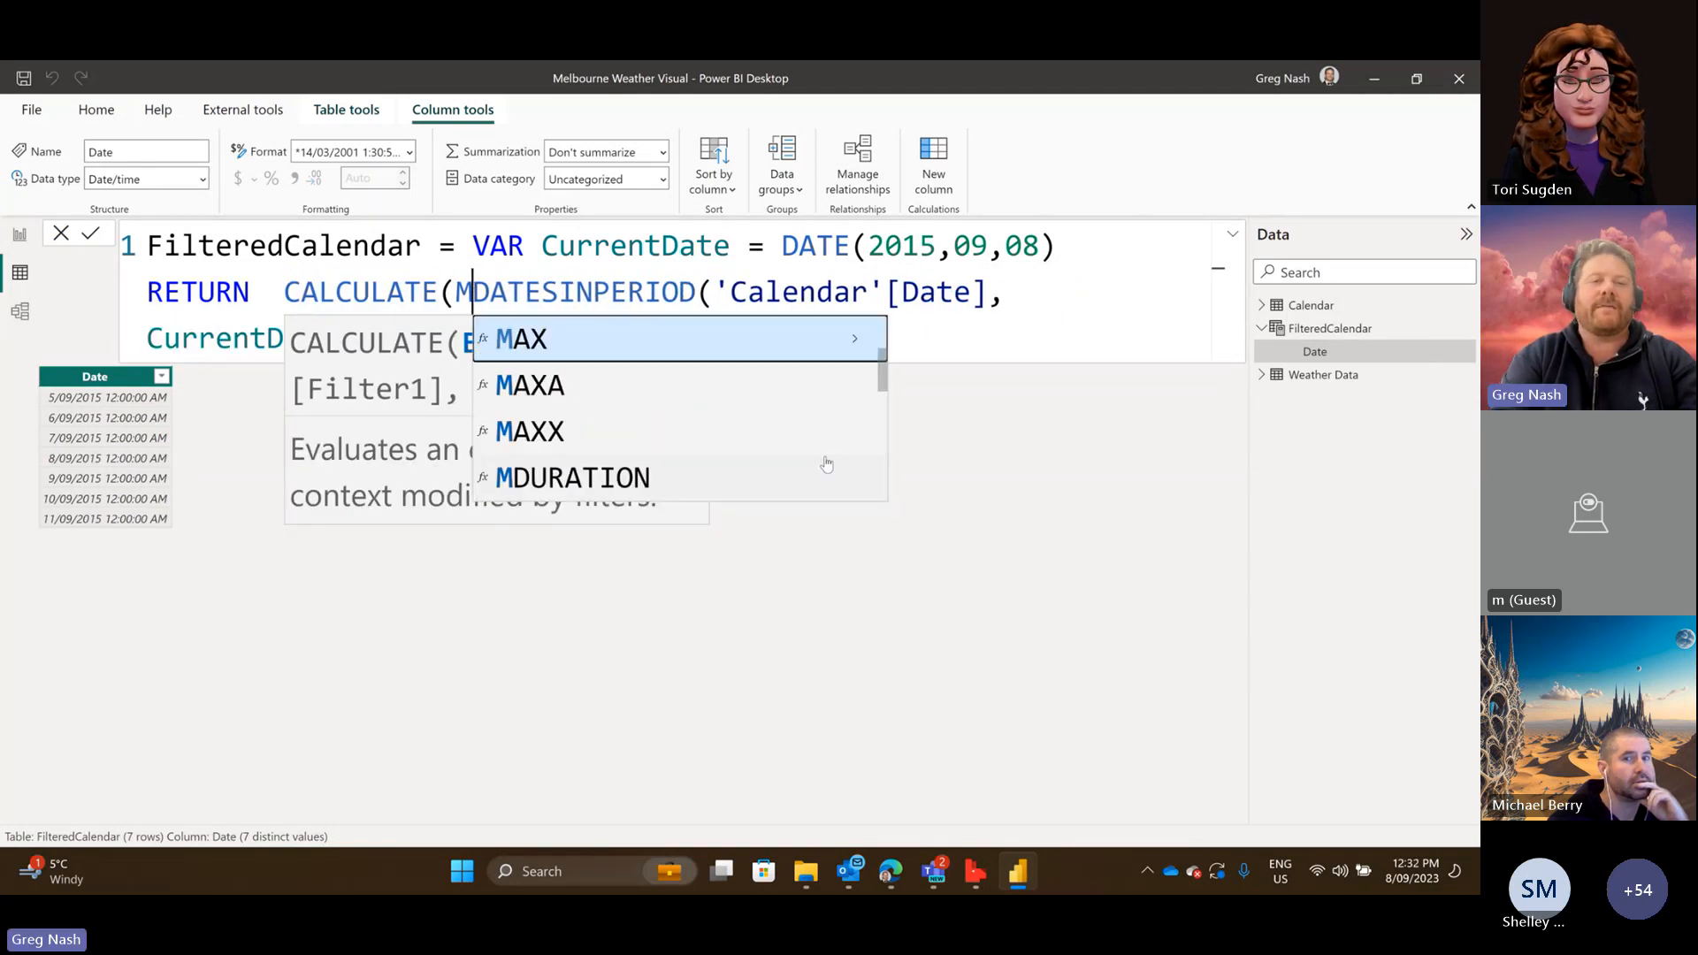
key("BackSpace")
key("BackSpace")
key("BackSpace")
key("BackSpace")
key("BackSpace")
key("BackSpace")
key("BackSpace")
key("BackSpace")
key("BackSpace")
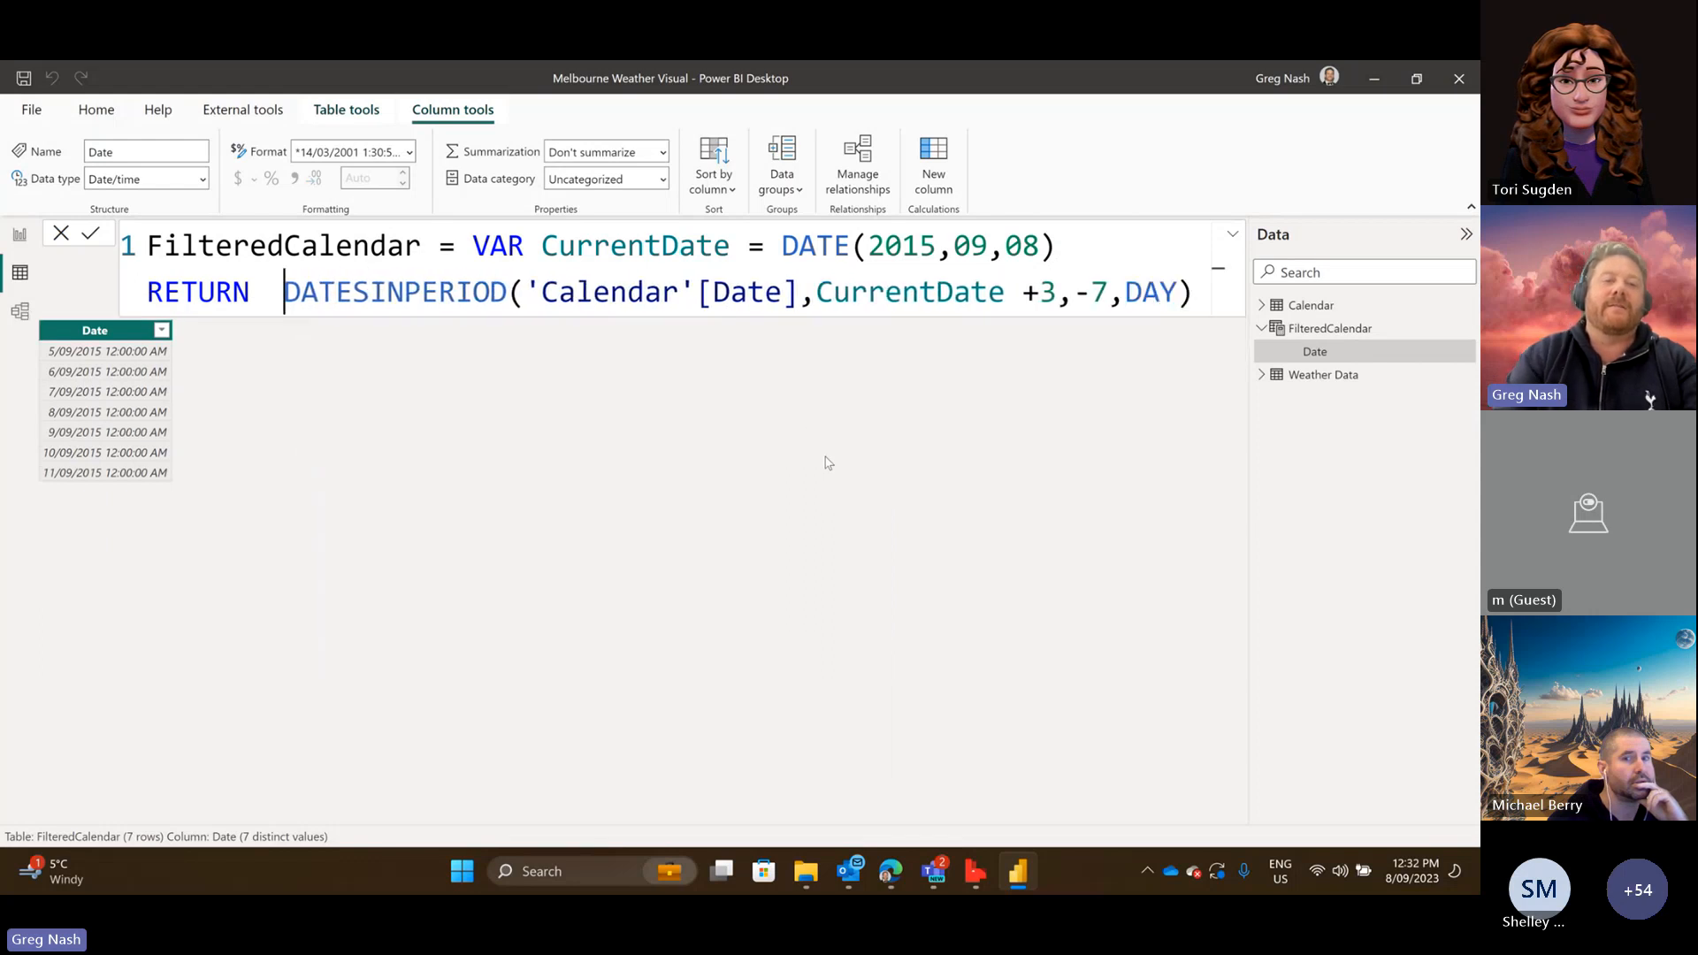
Examine the formula and values of the Calendar table's Day of year column, and return to the FilteredCalendar table.
left_click(1261, 305)
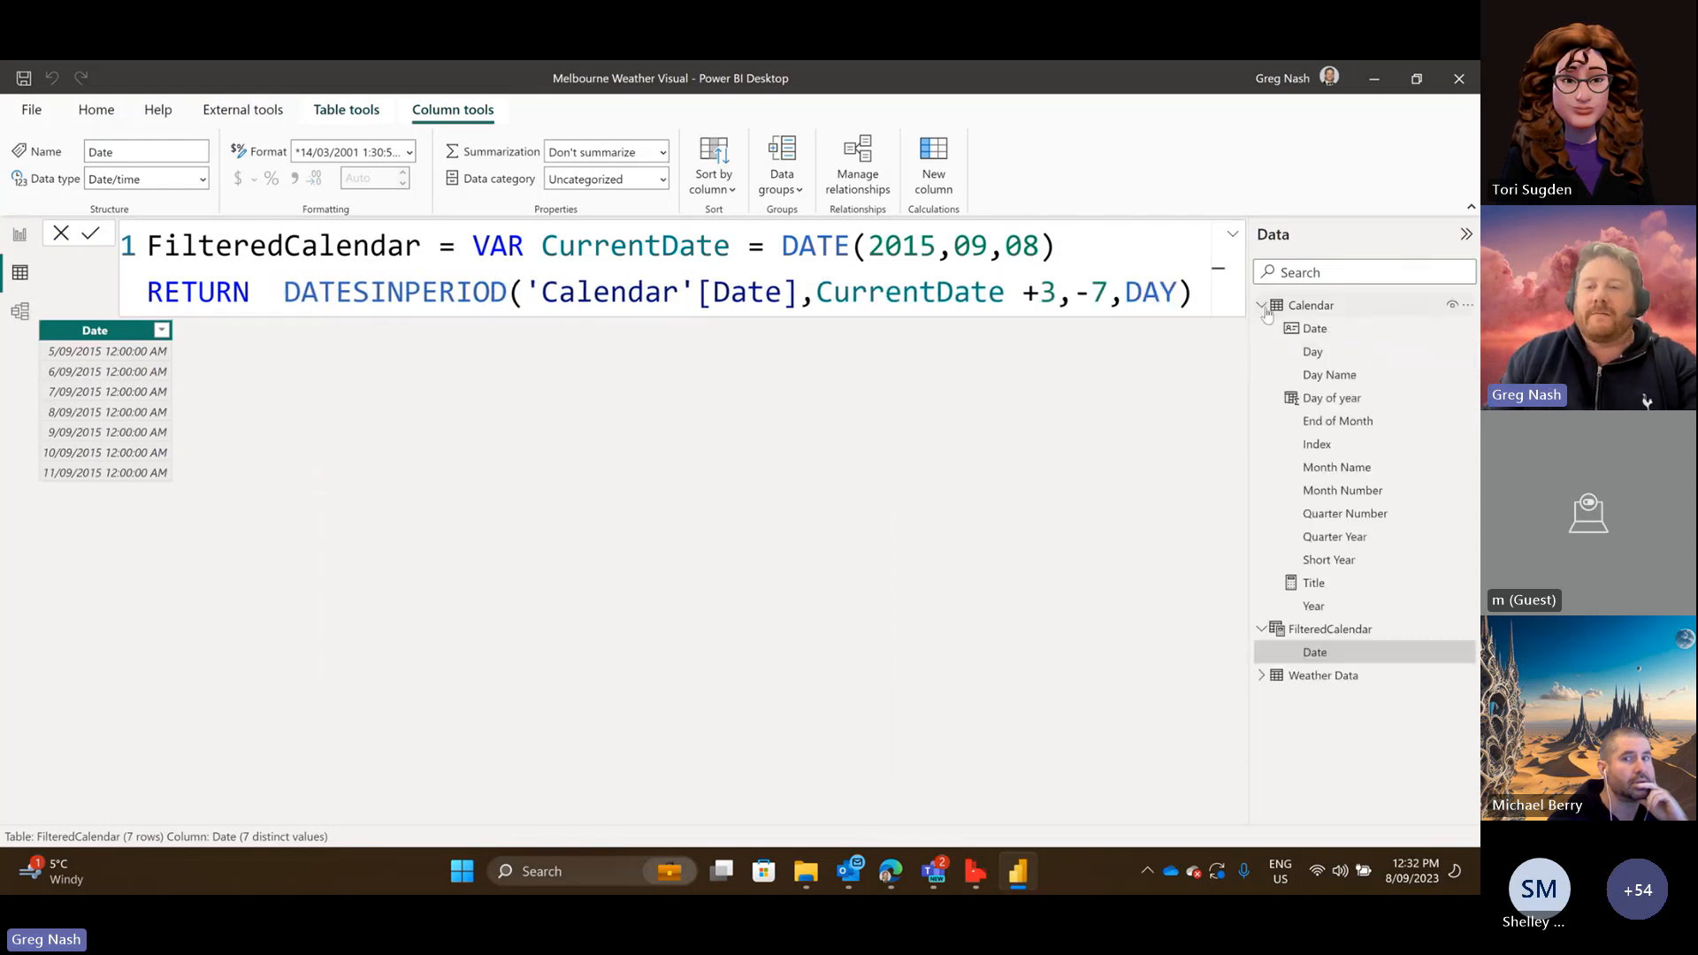
left_click(1349, 401)
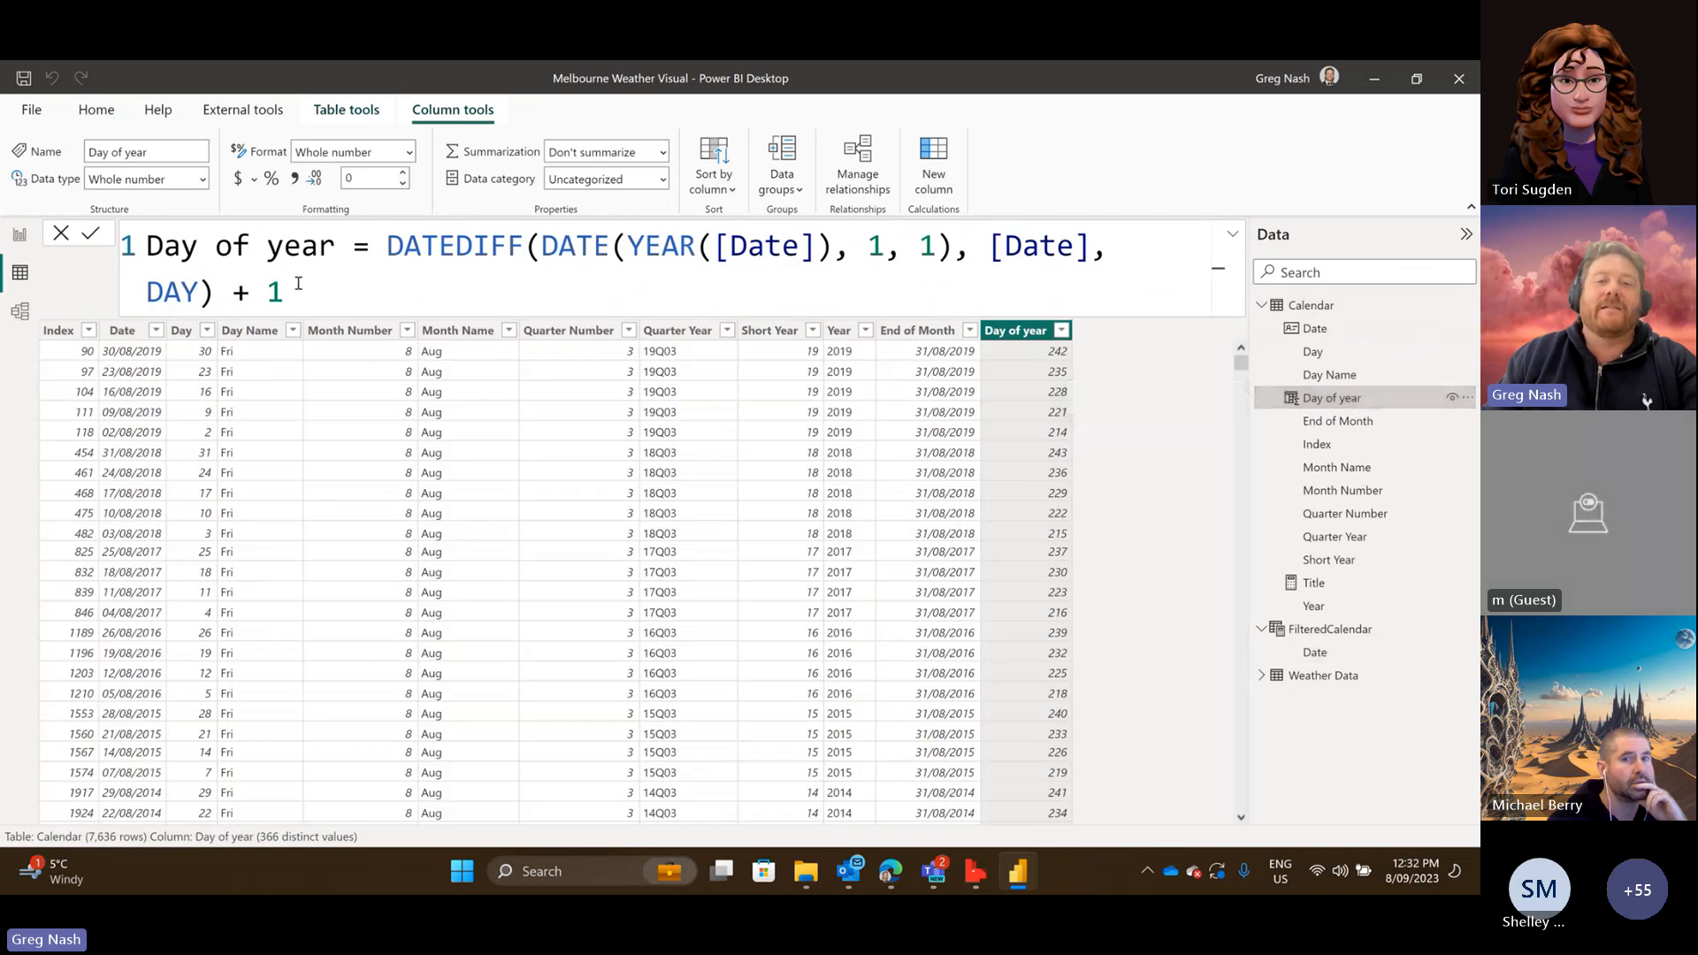
scroll(1053, 504, "down", 1)
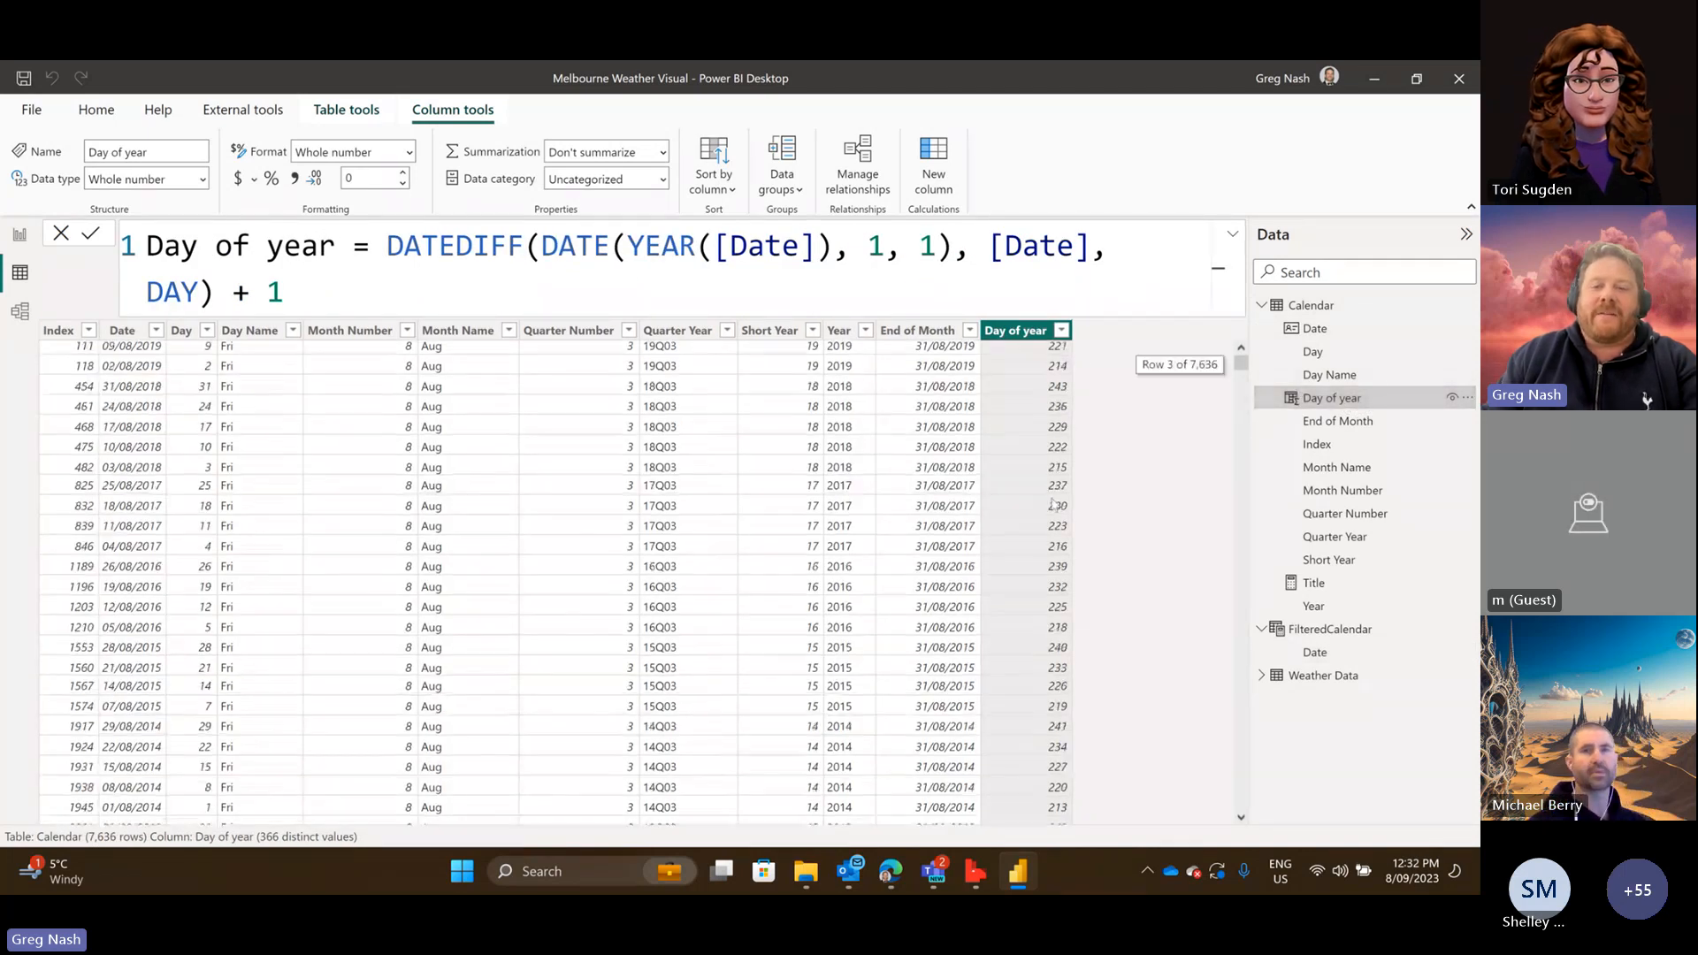
scroll(1053, 504, "down", 20)
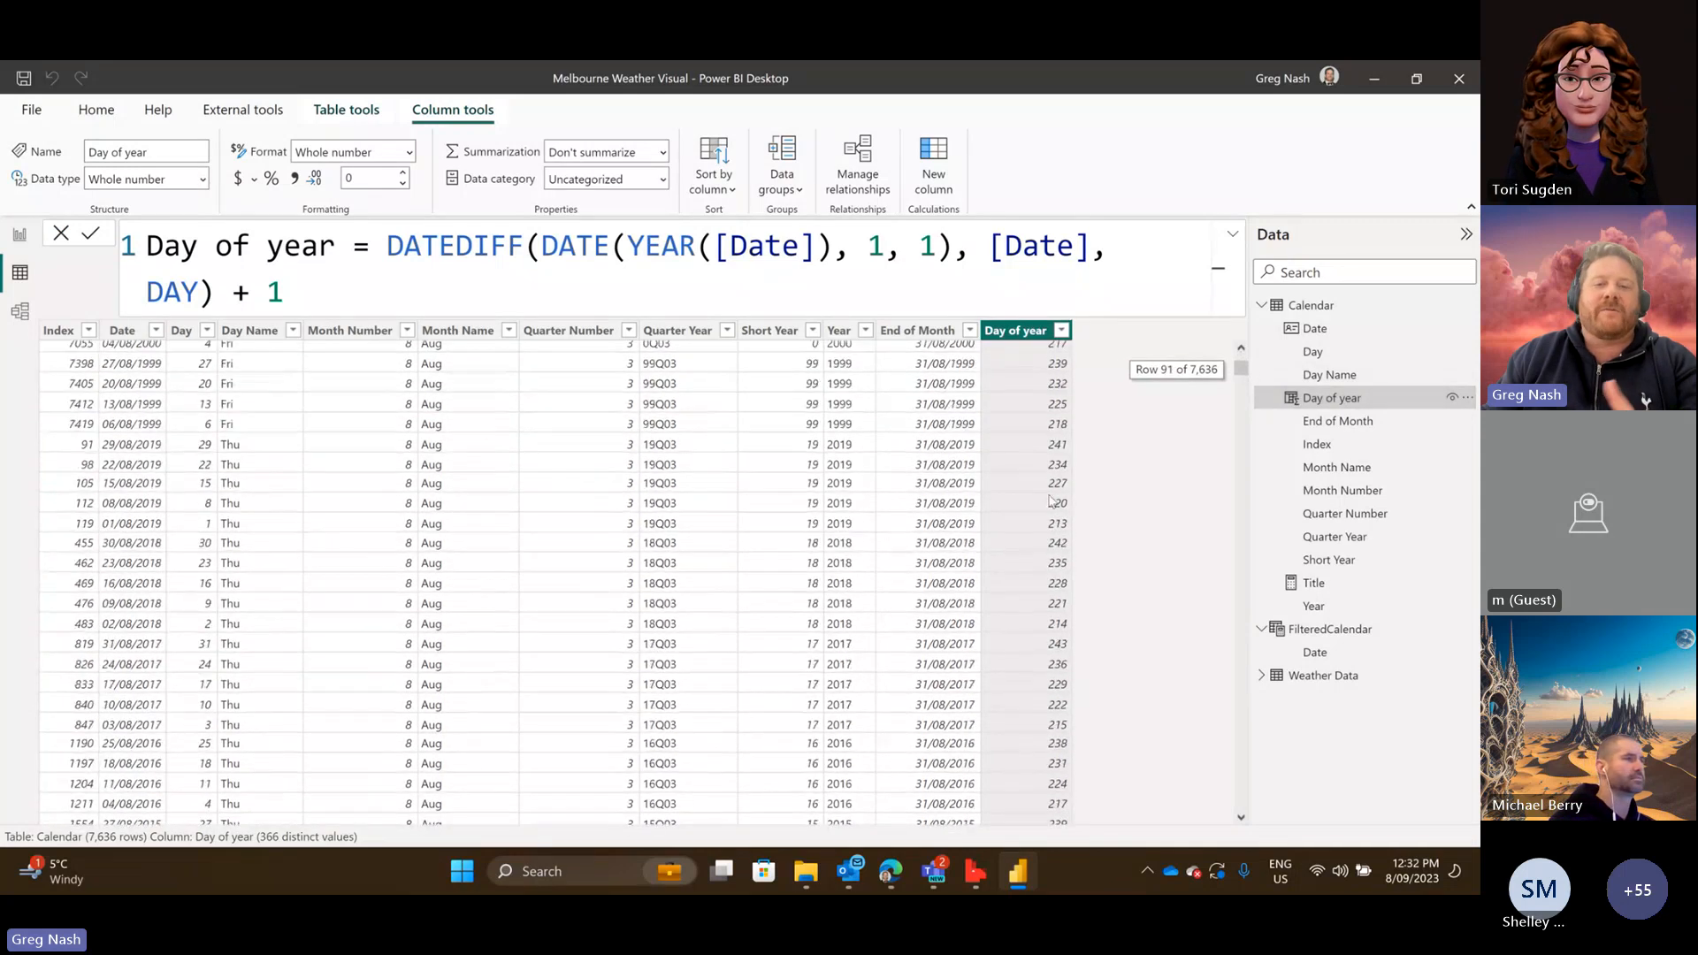
scroll(1051, 501, "up", 1)
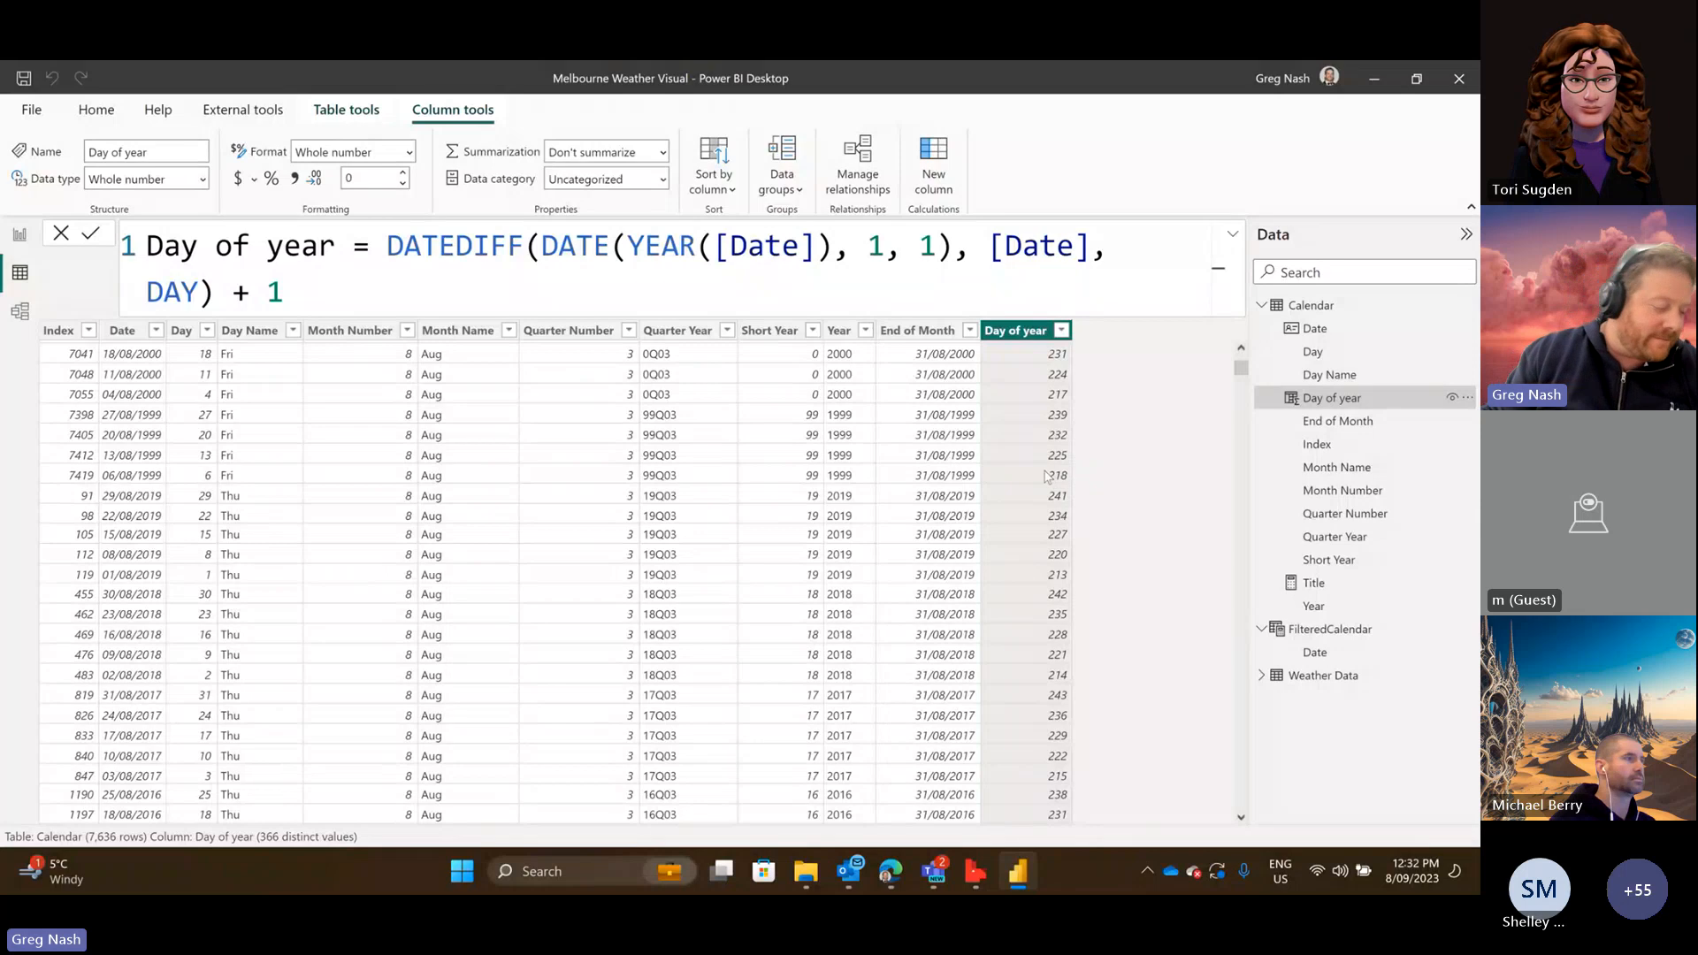
scroll(1047, 478, "up", 7)
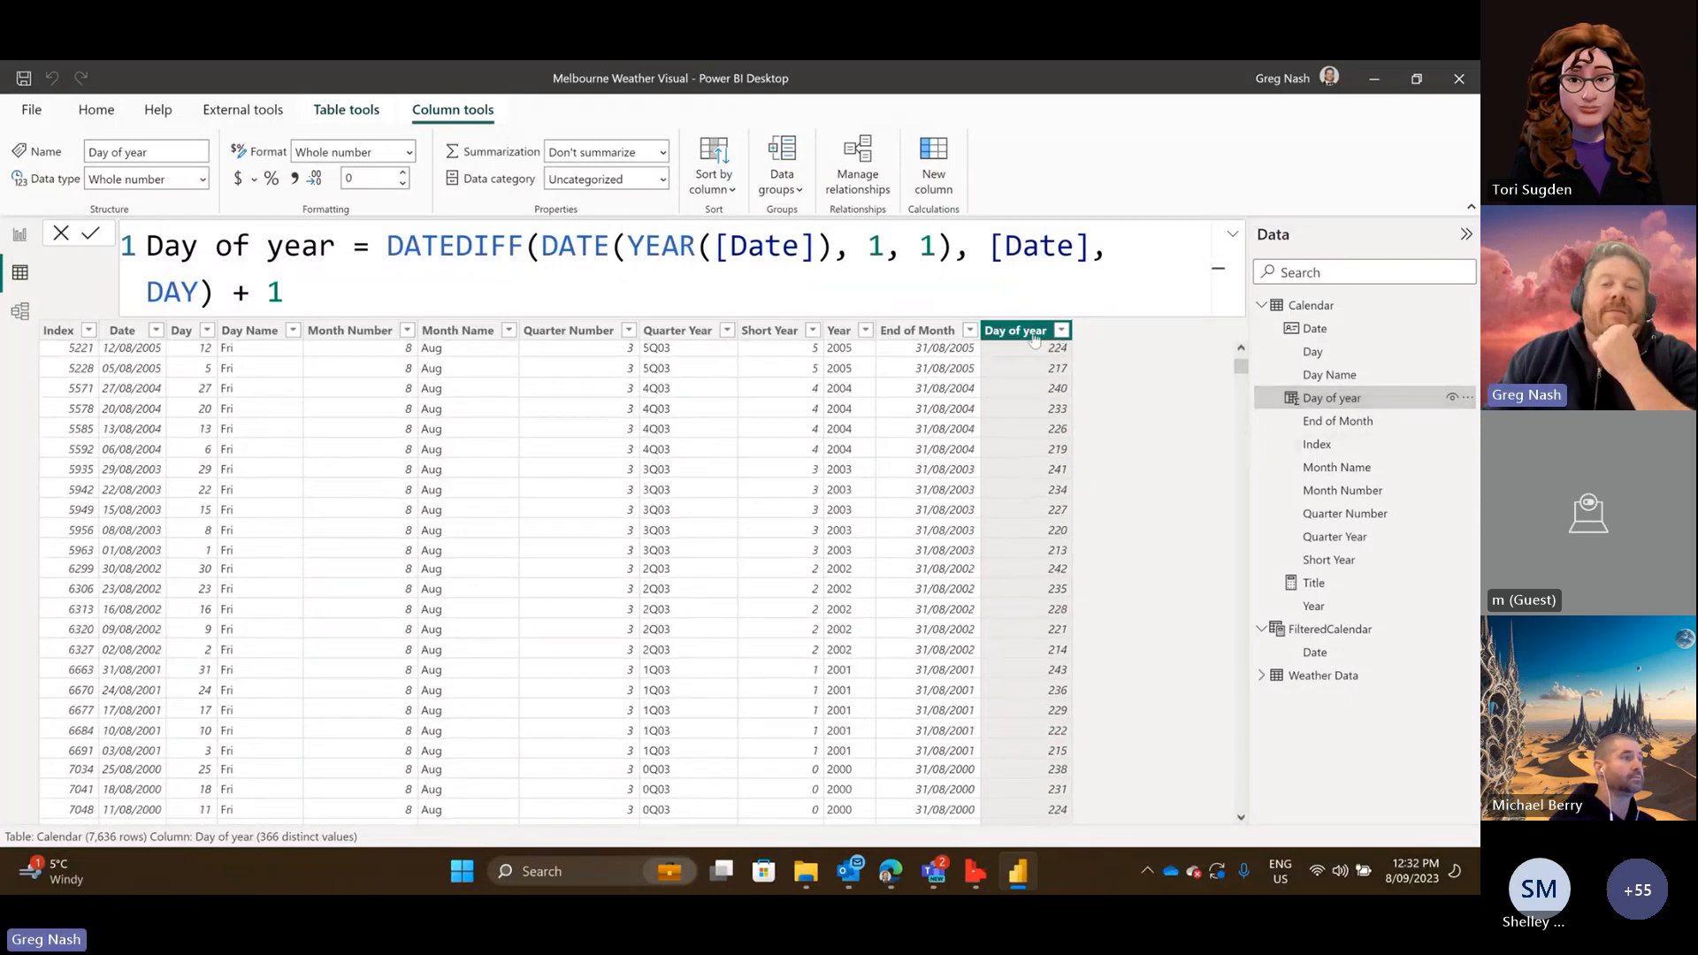
scroll(1040, 468, "down", 5)
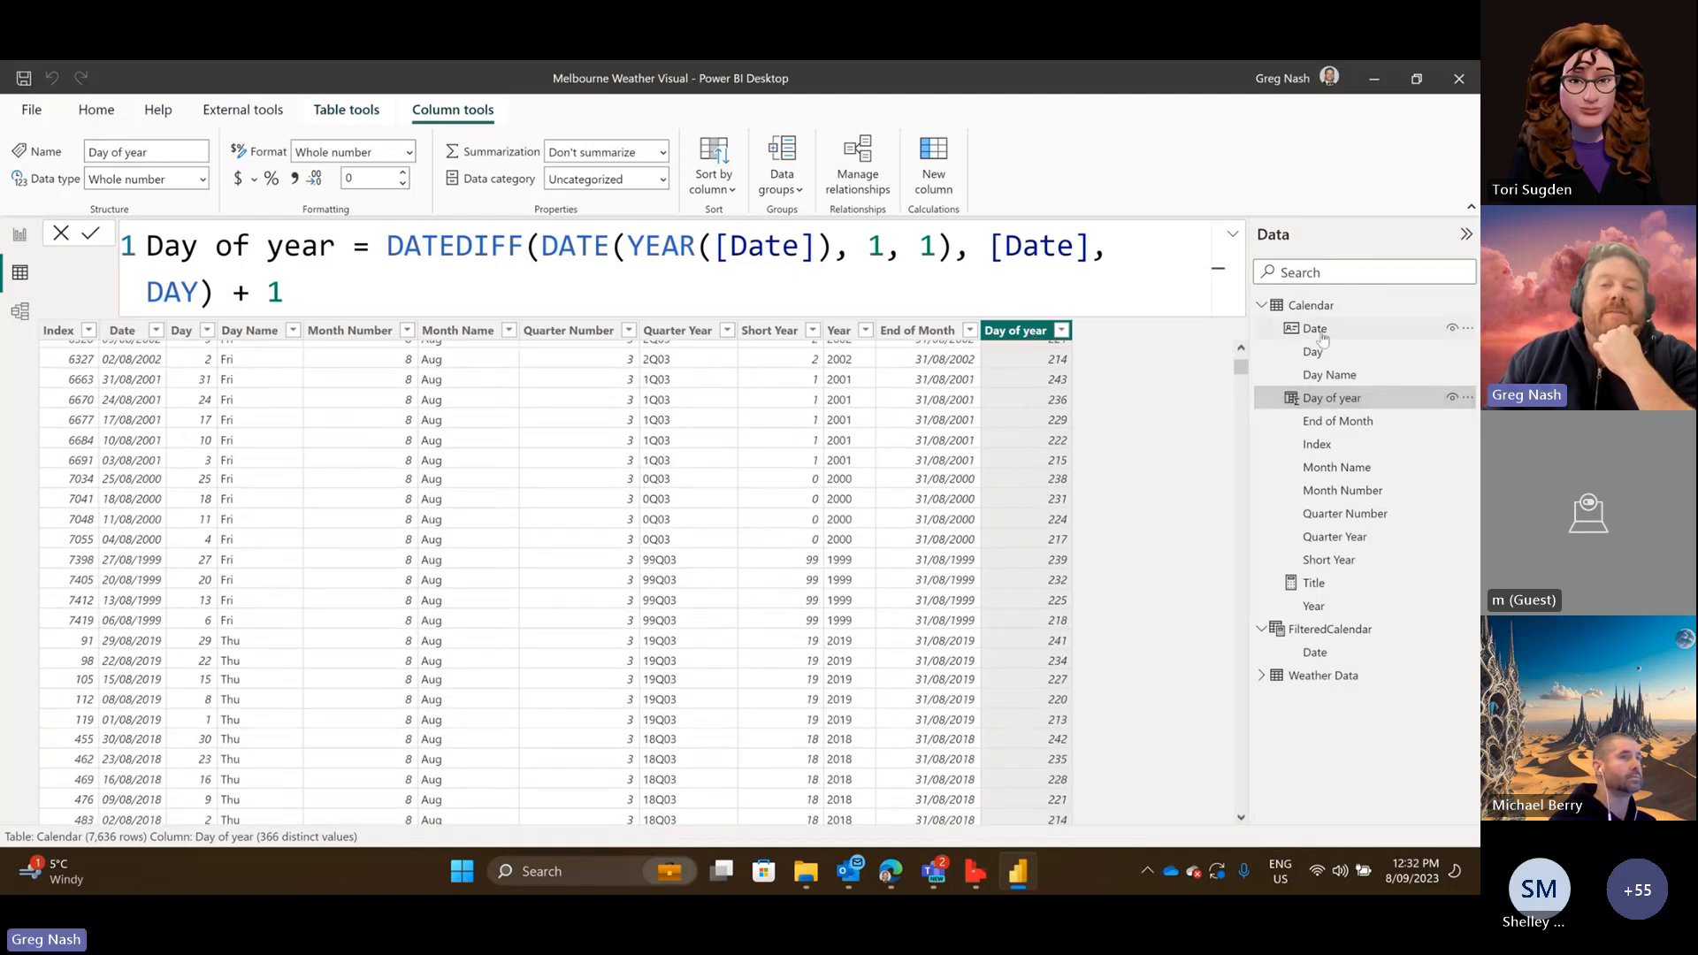
left_click(1329, 629)
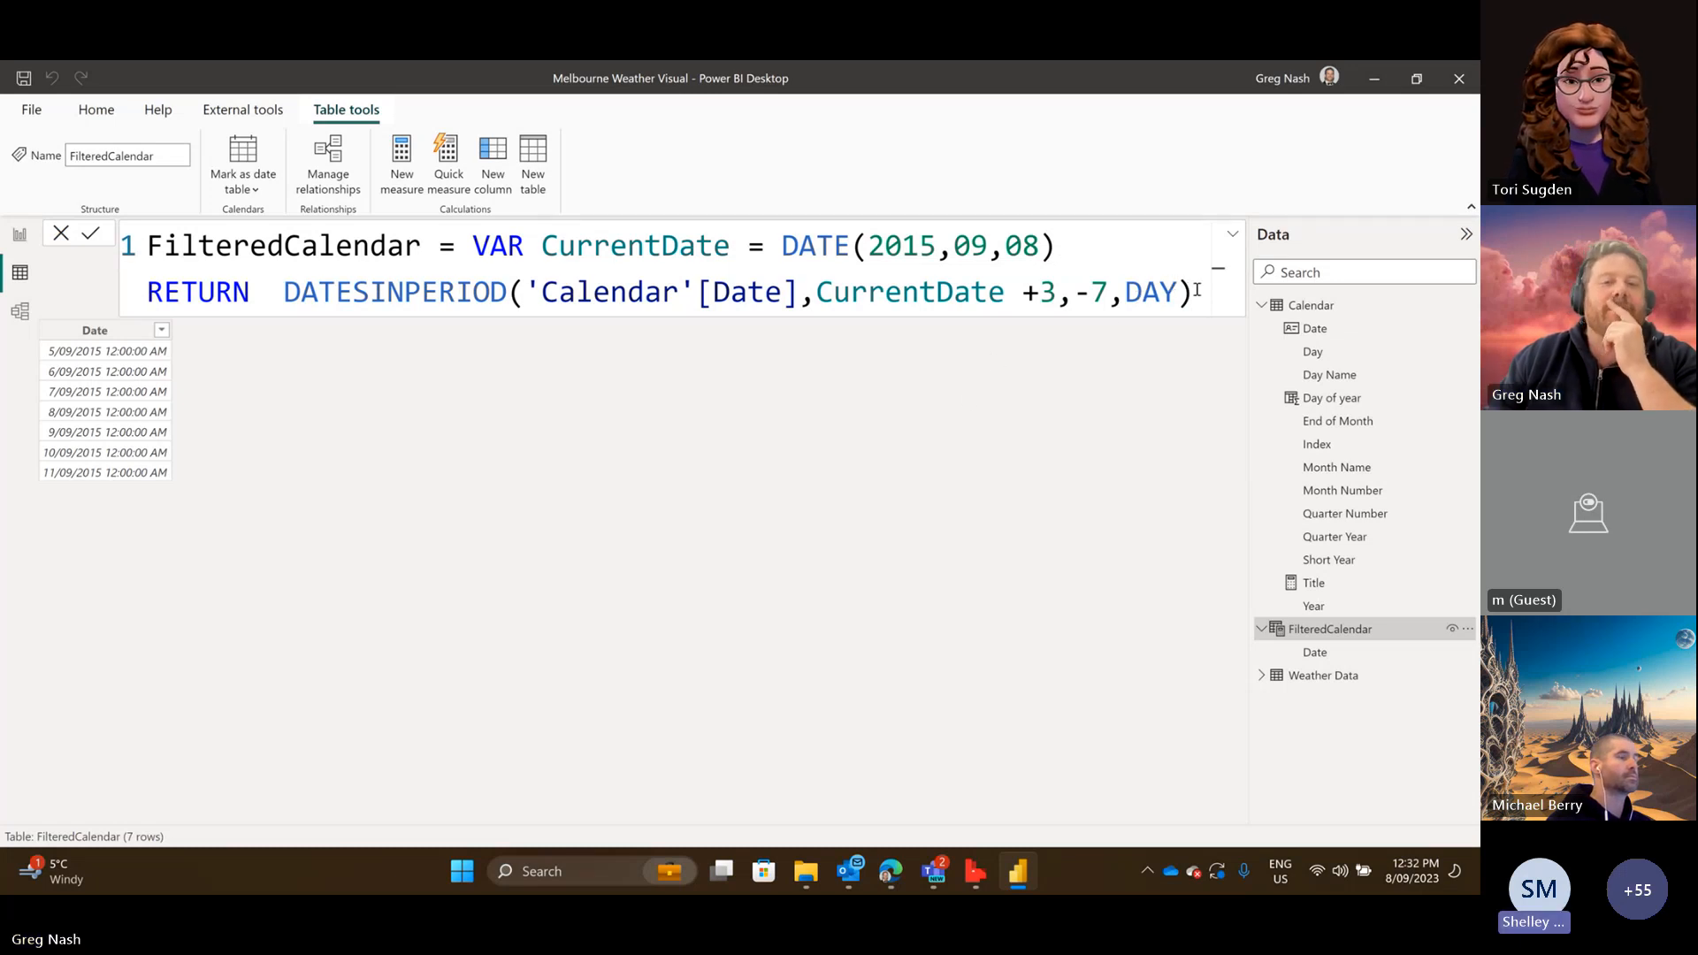
left_click(284, 292)
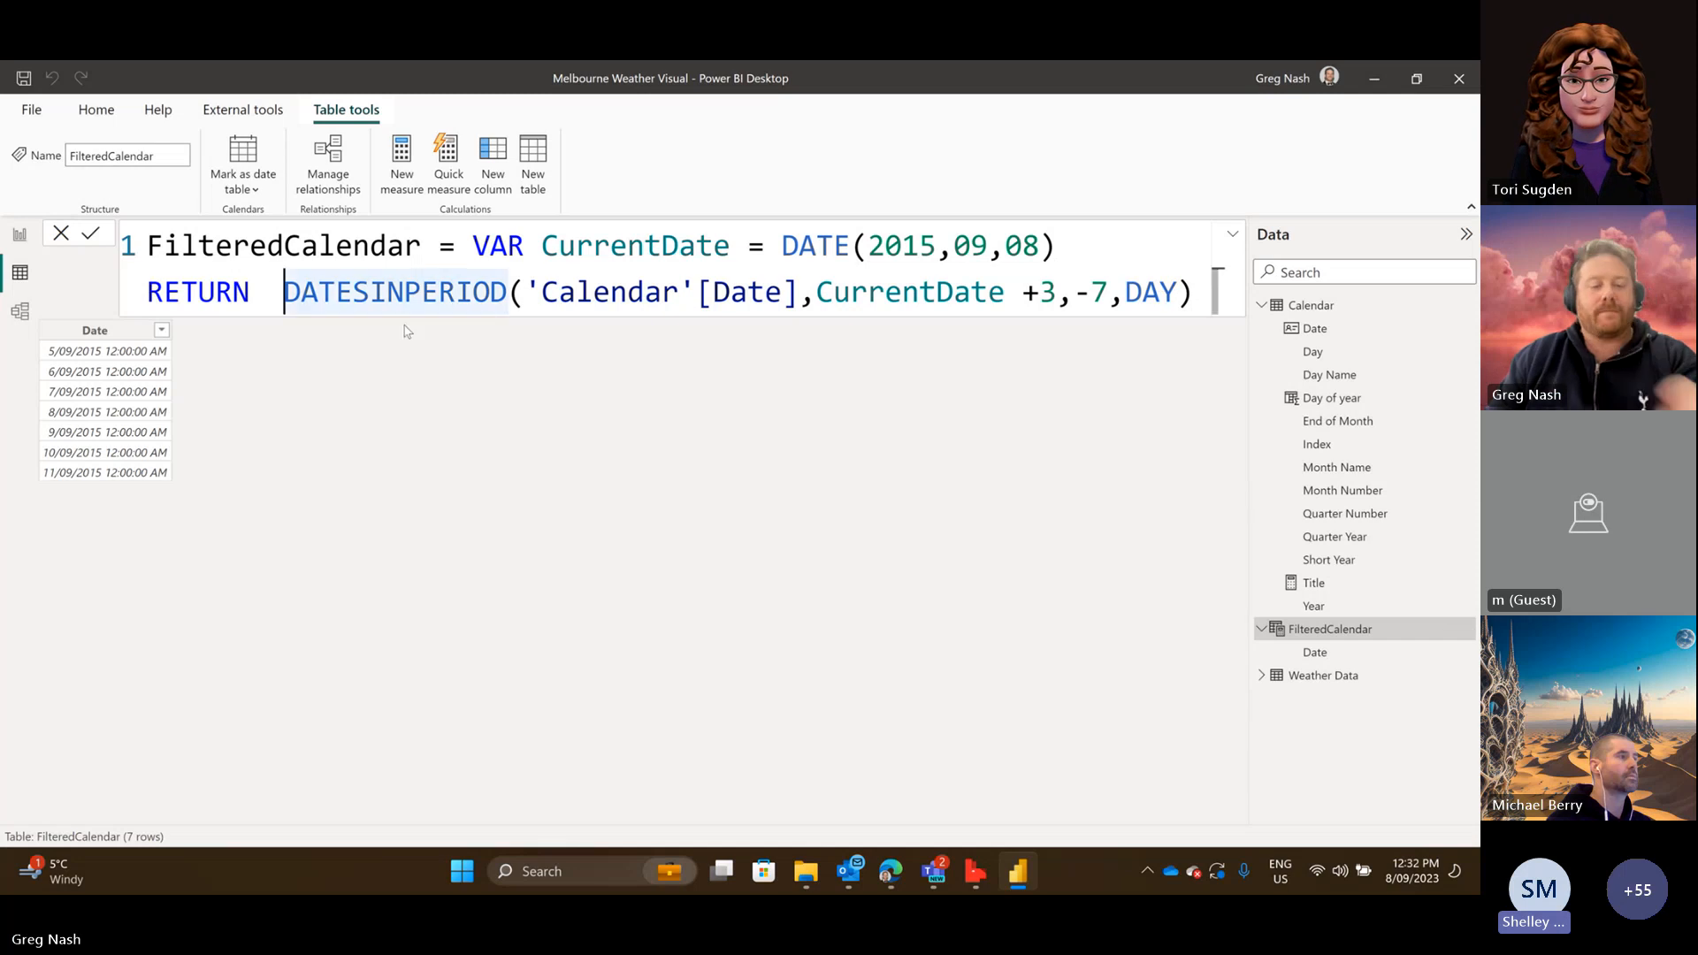
type("CALC")
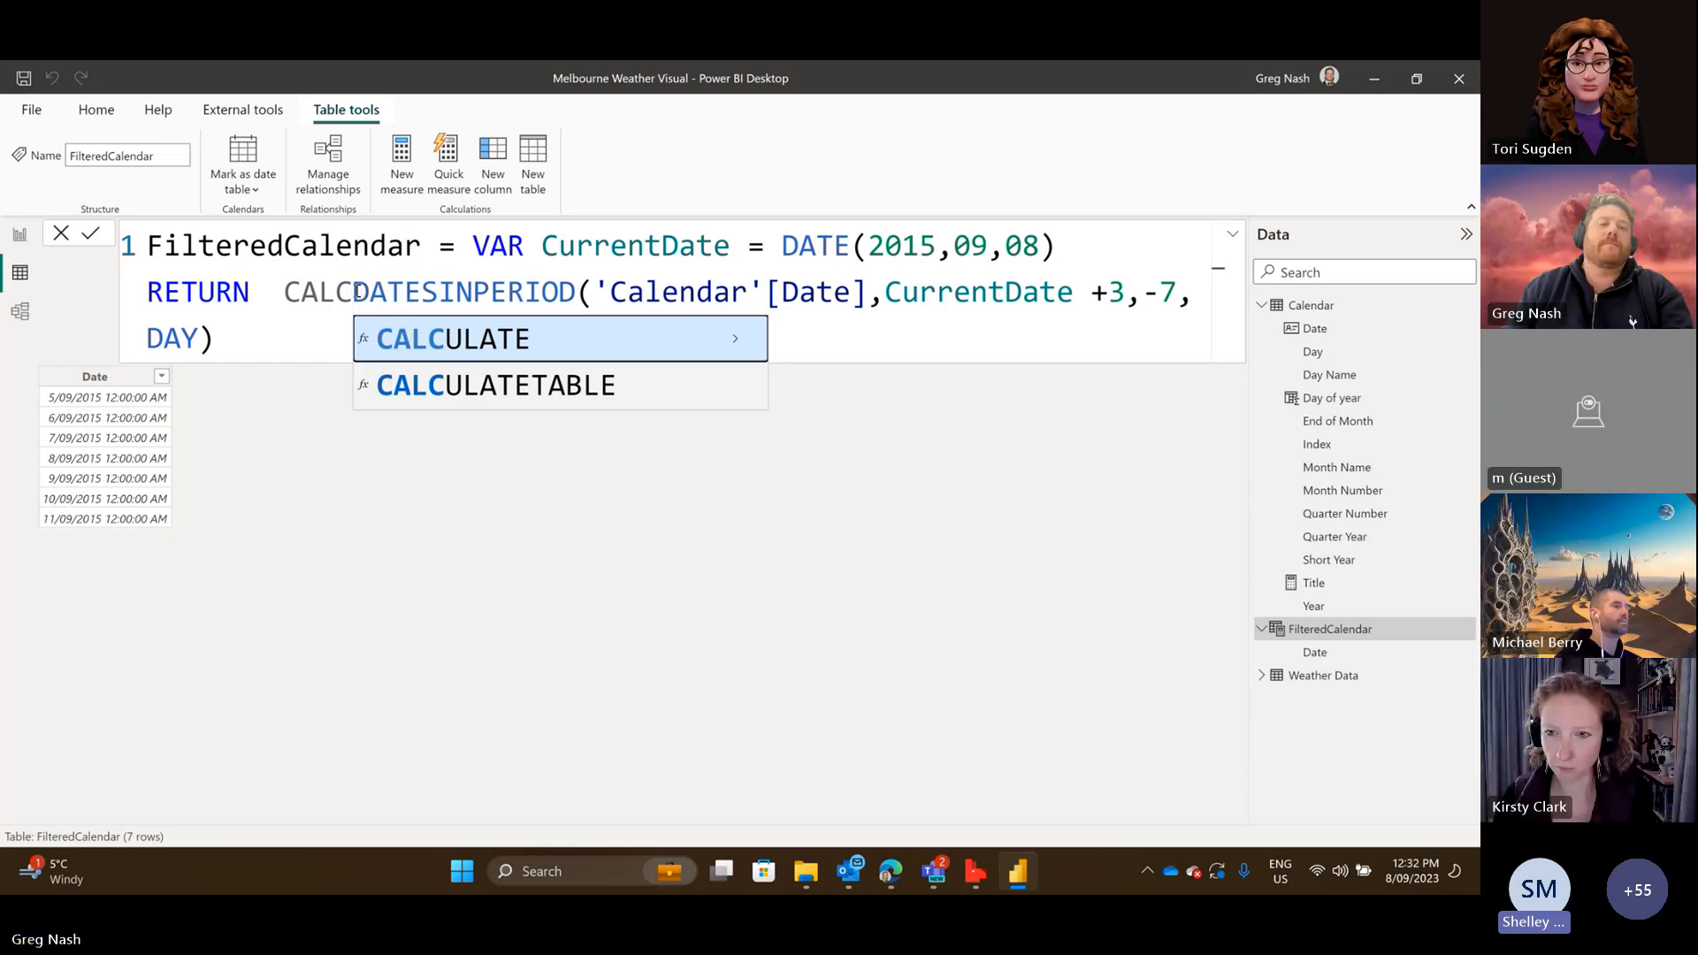
left_click_drag(353, 292, 286, 294)
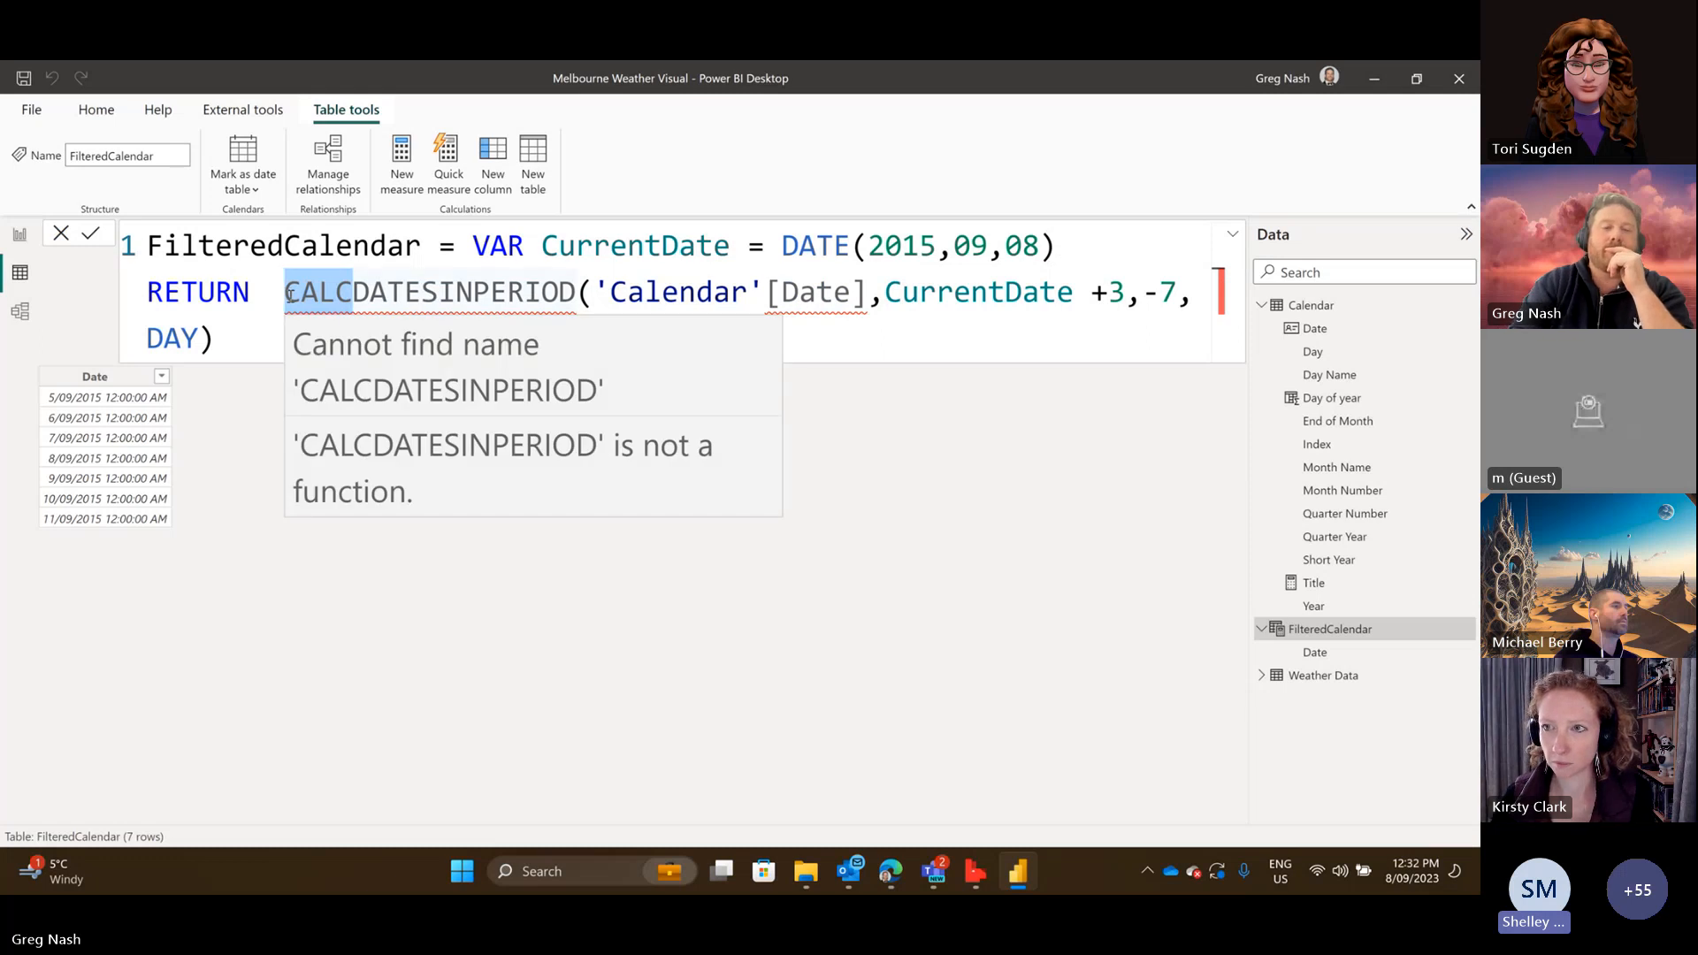
key("Delete")
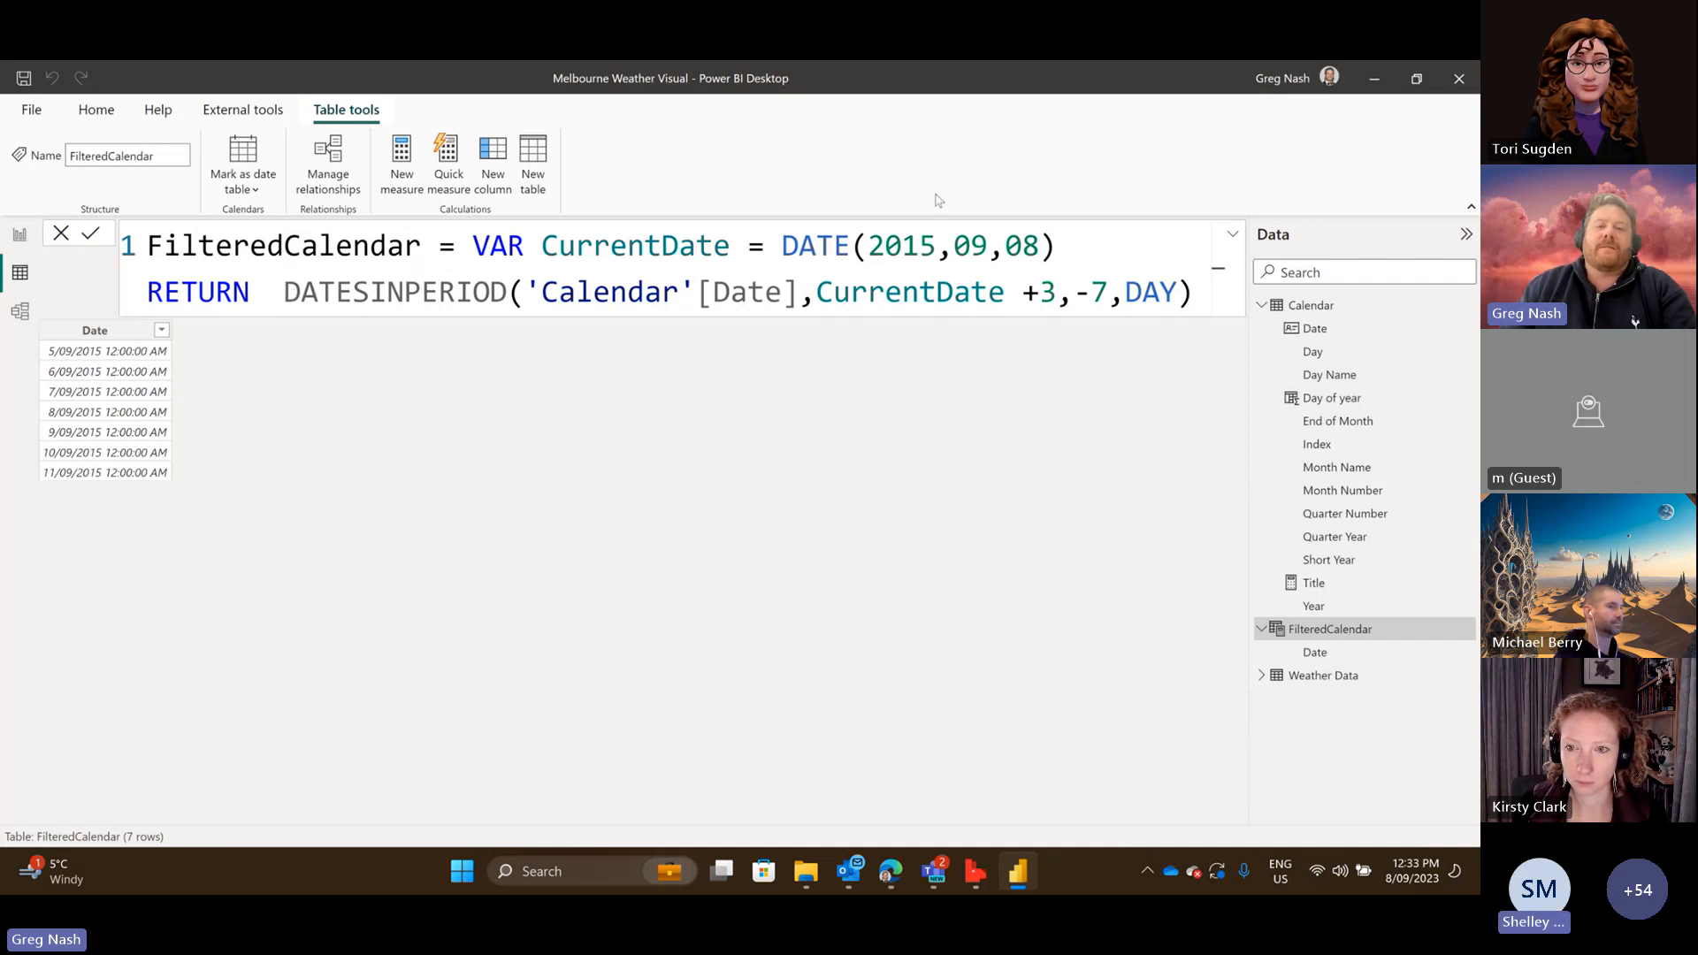
Replace the CurrentDate variable and its DATESINPERIOD expression in the FilteredCalendar formula with the variable MAXDayofyear = 200.
left_click_drag(1077, 238, 473, 241)
left_click(854, 248)
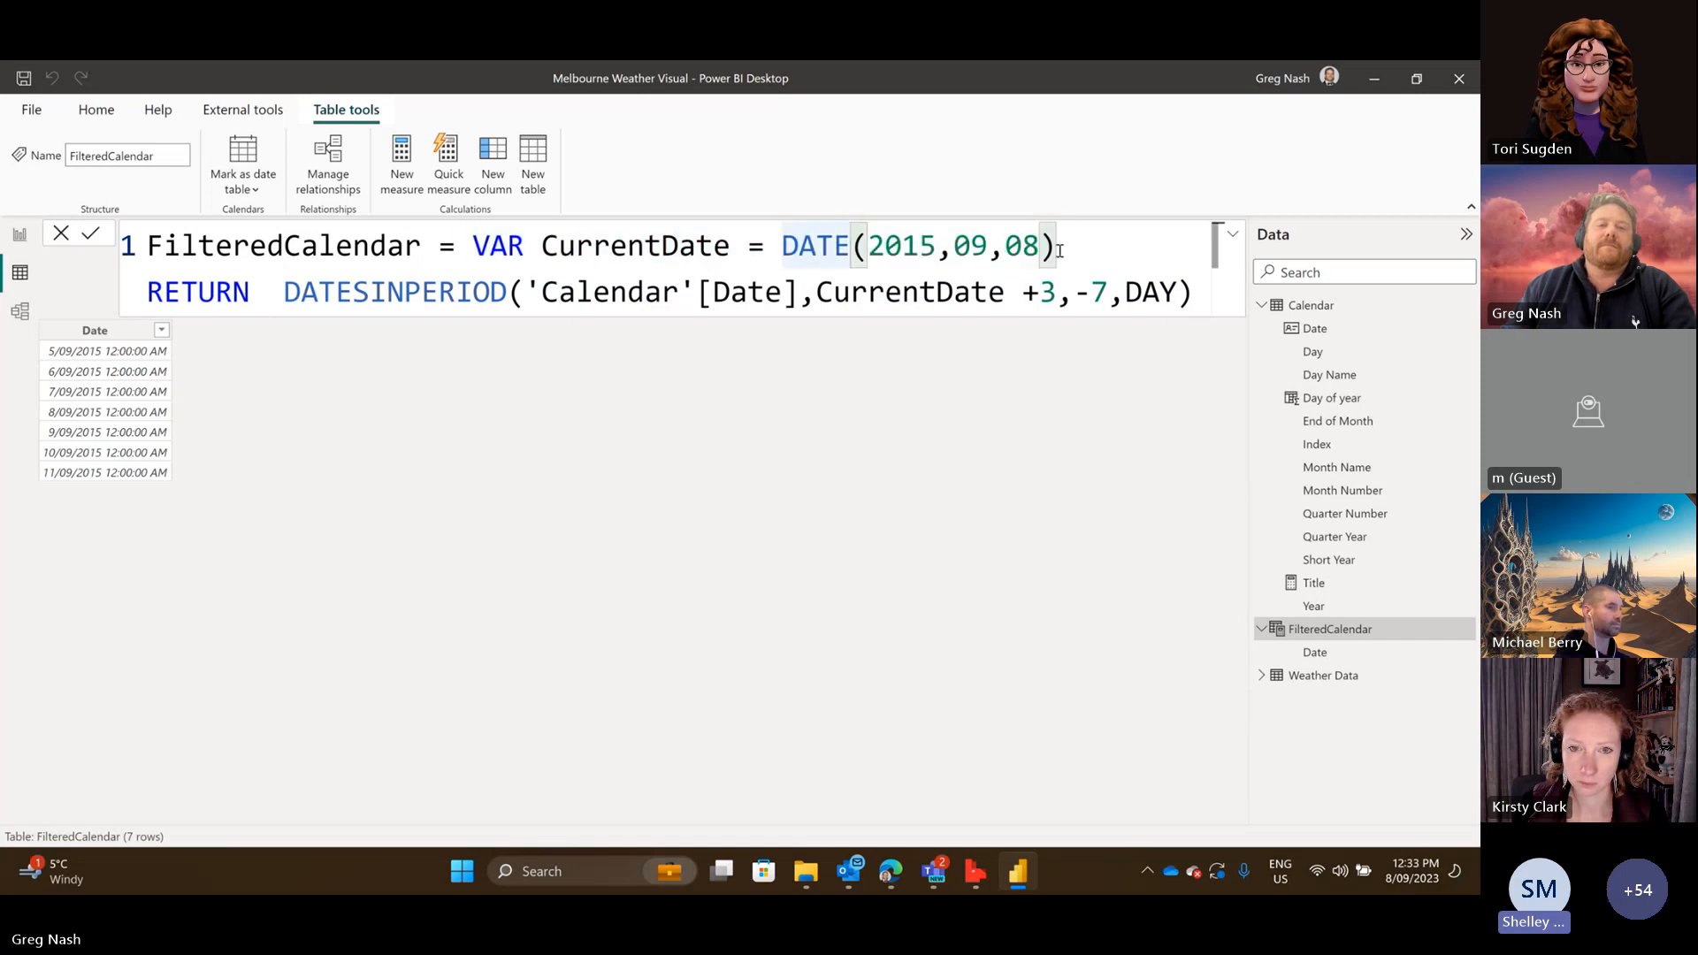
left_click_drag(1057, 246, 548, 248)
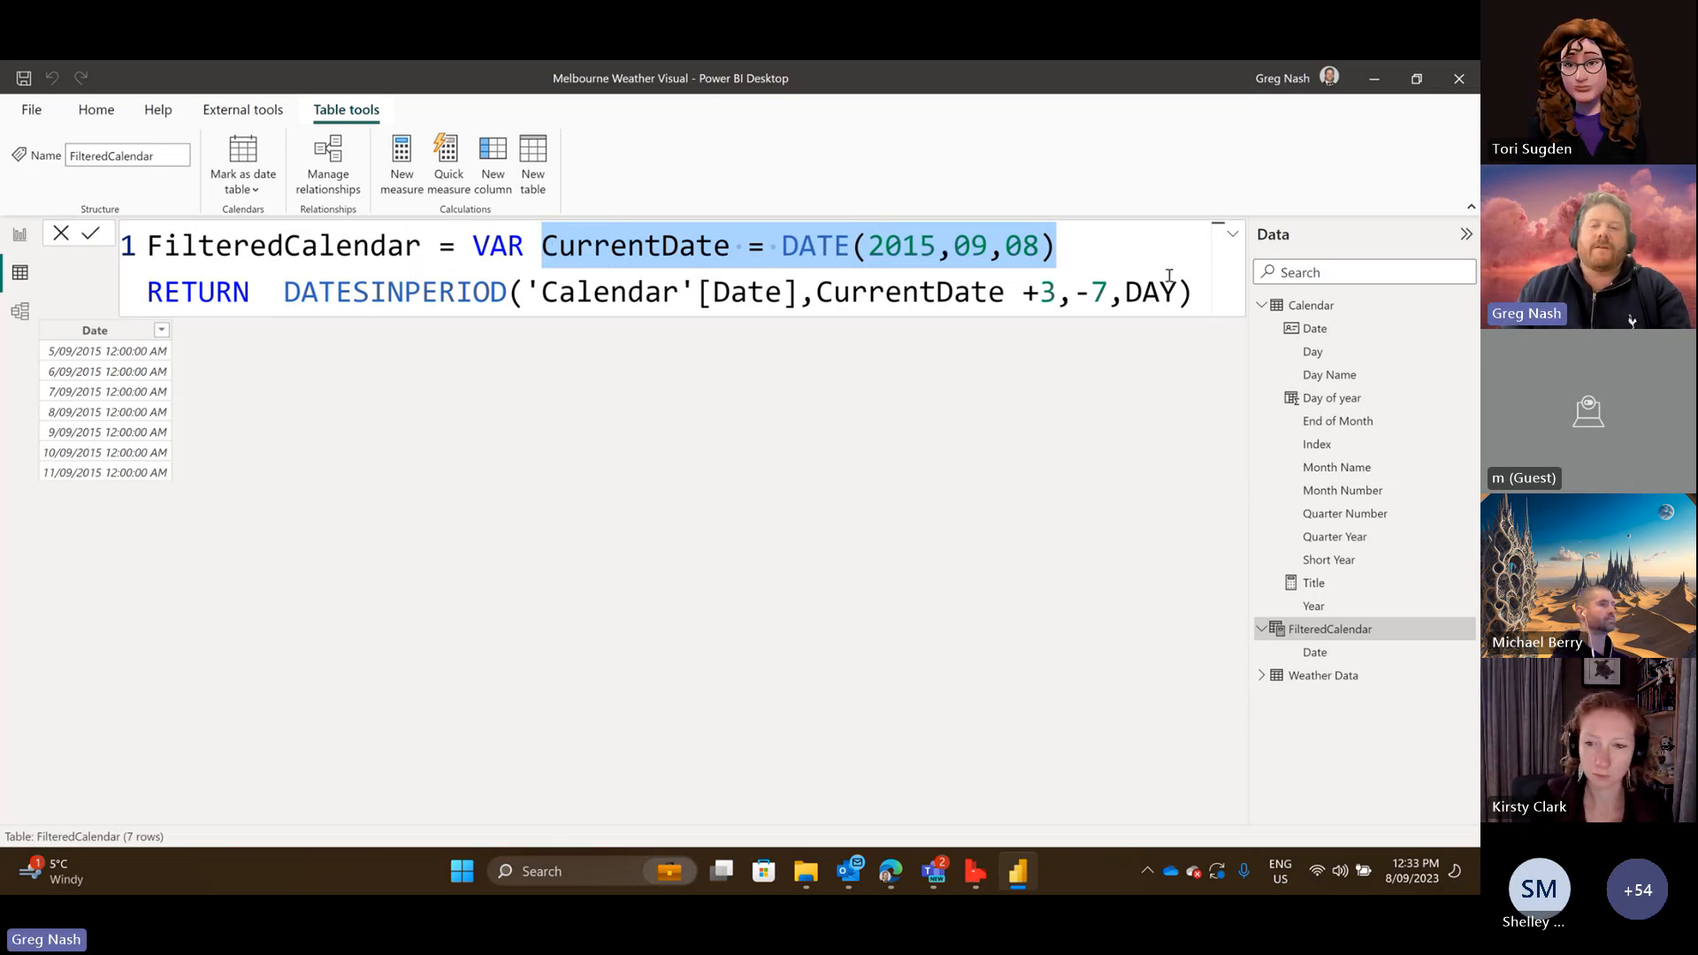
left_click(1196, 292)
left_click_drag(1195, 291, 542, 249)
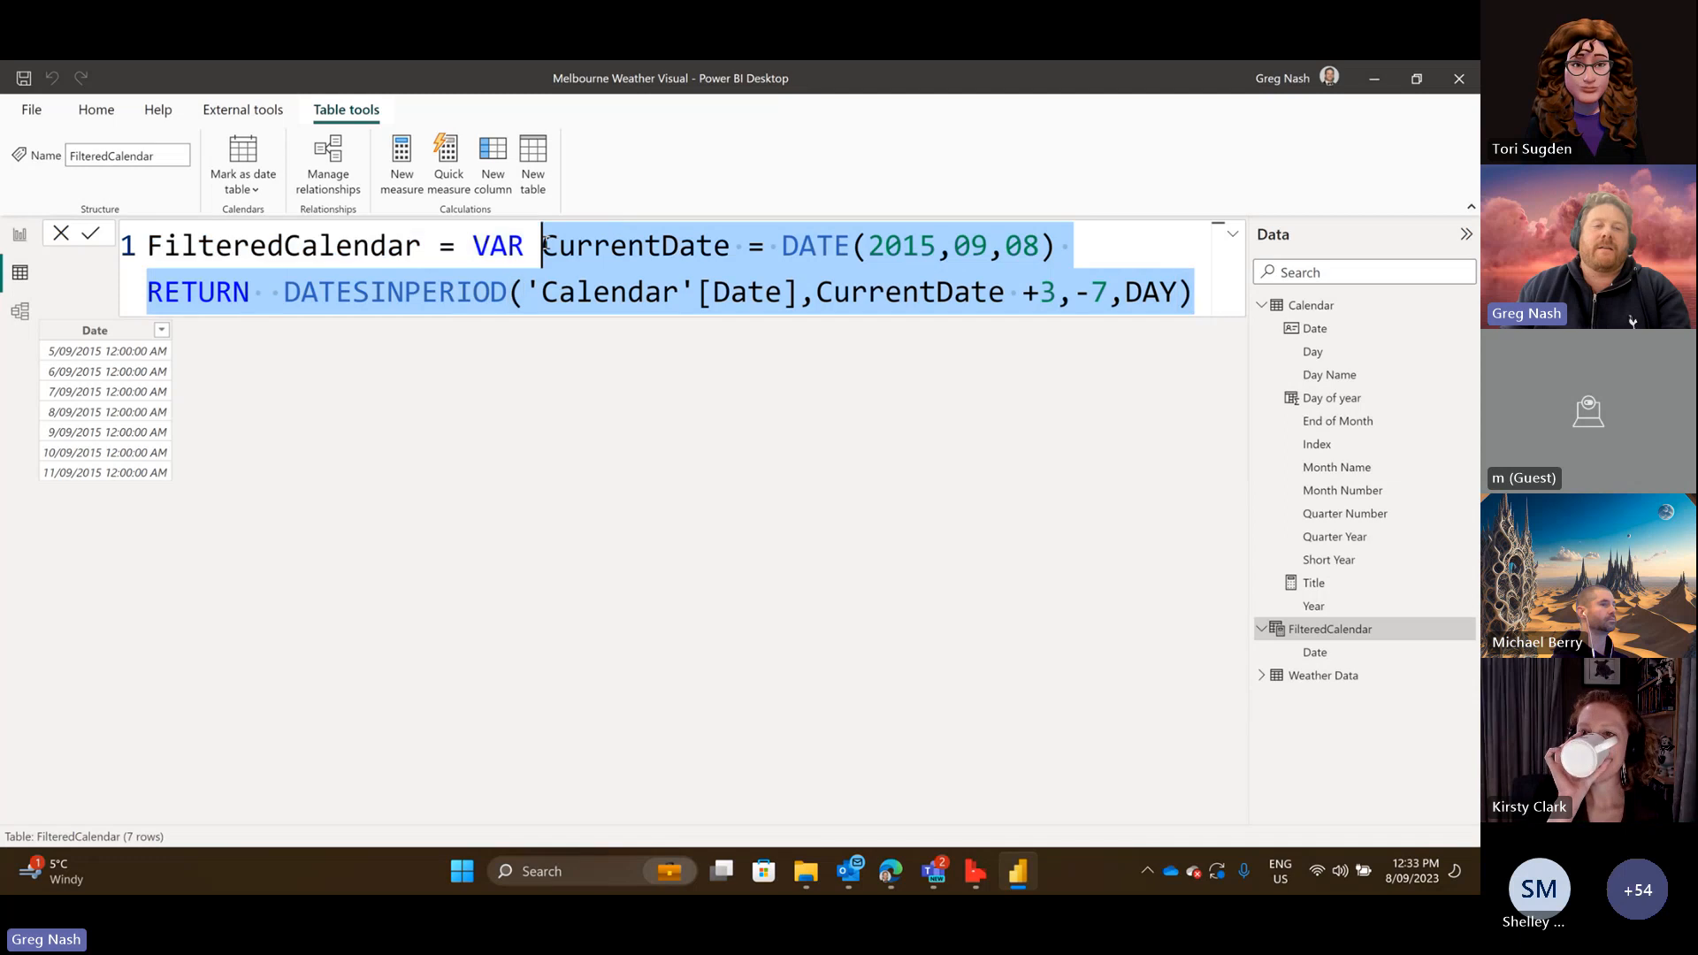
type("MAXDate")
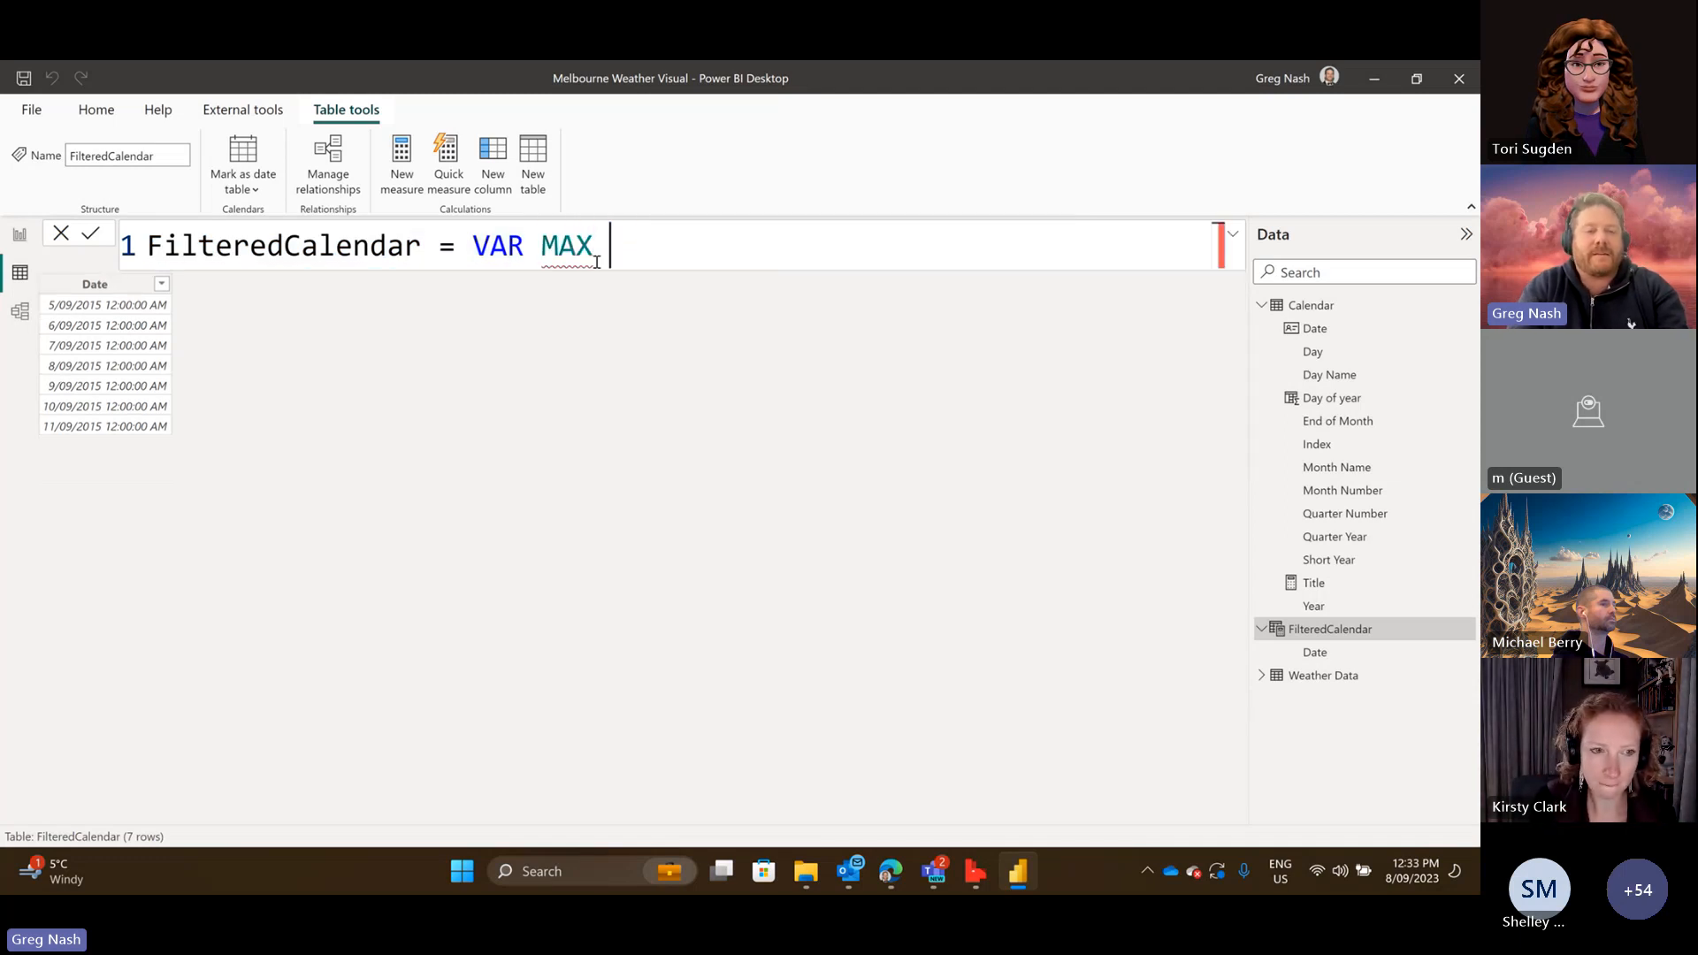
key("BackSpace")
key("BackSpace")
key("BackSpace")
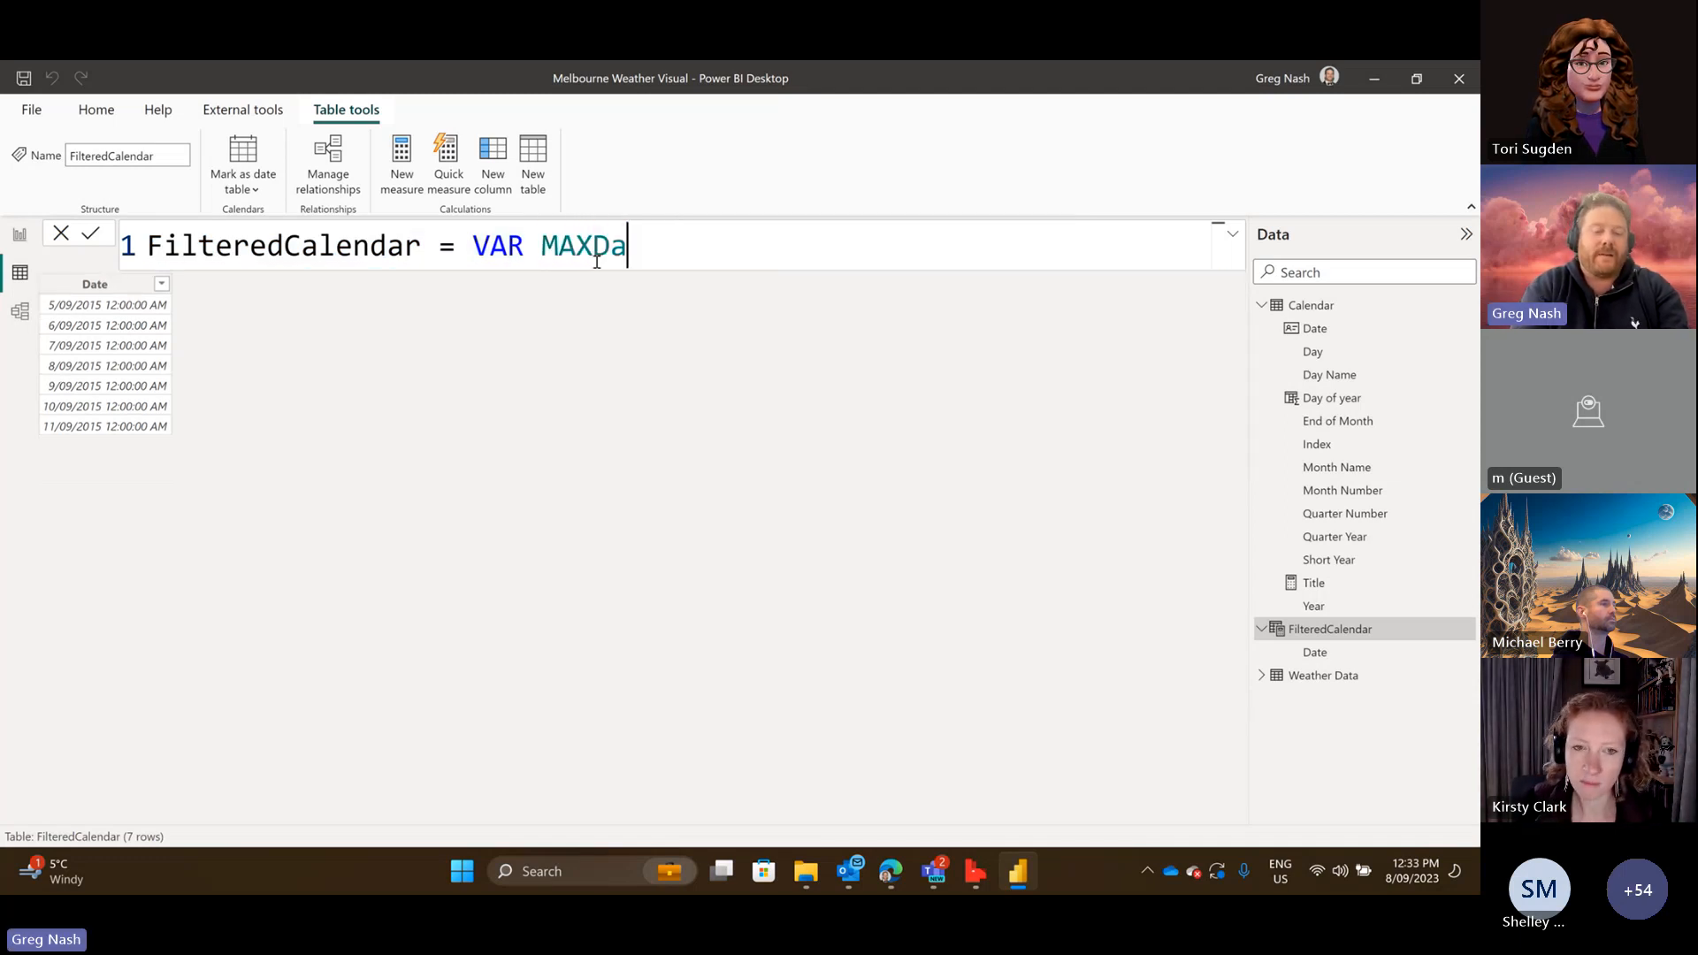
type("yofyear = ")
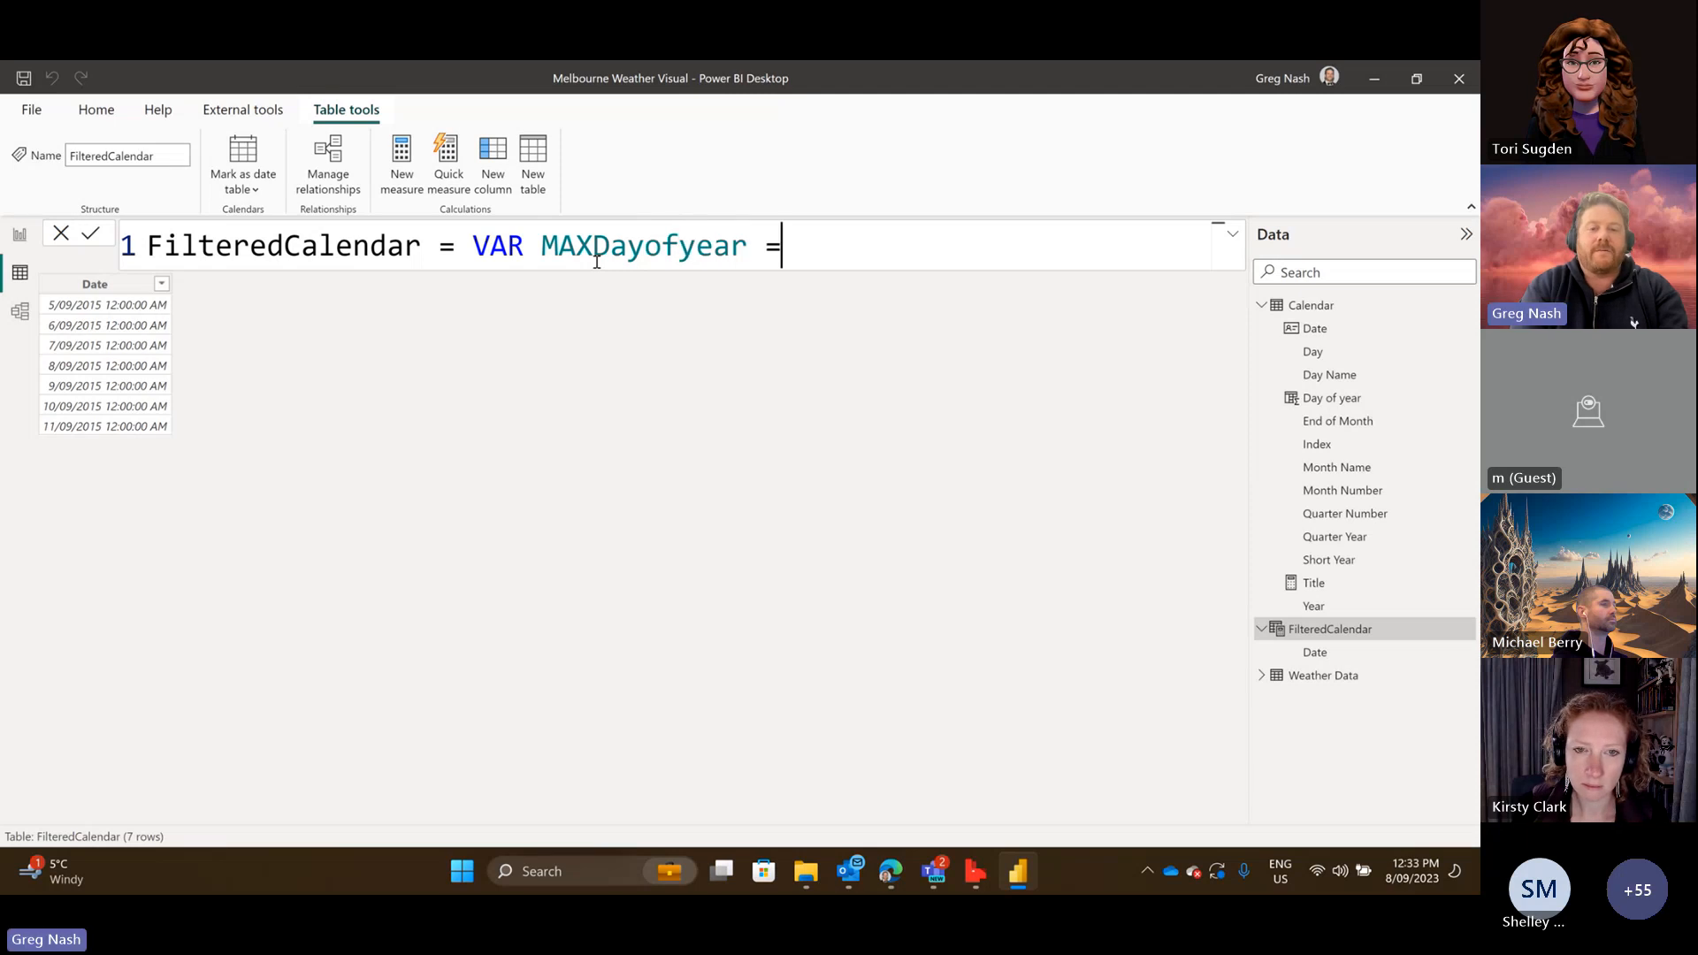
type("200")
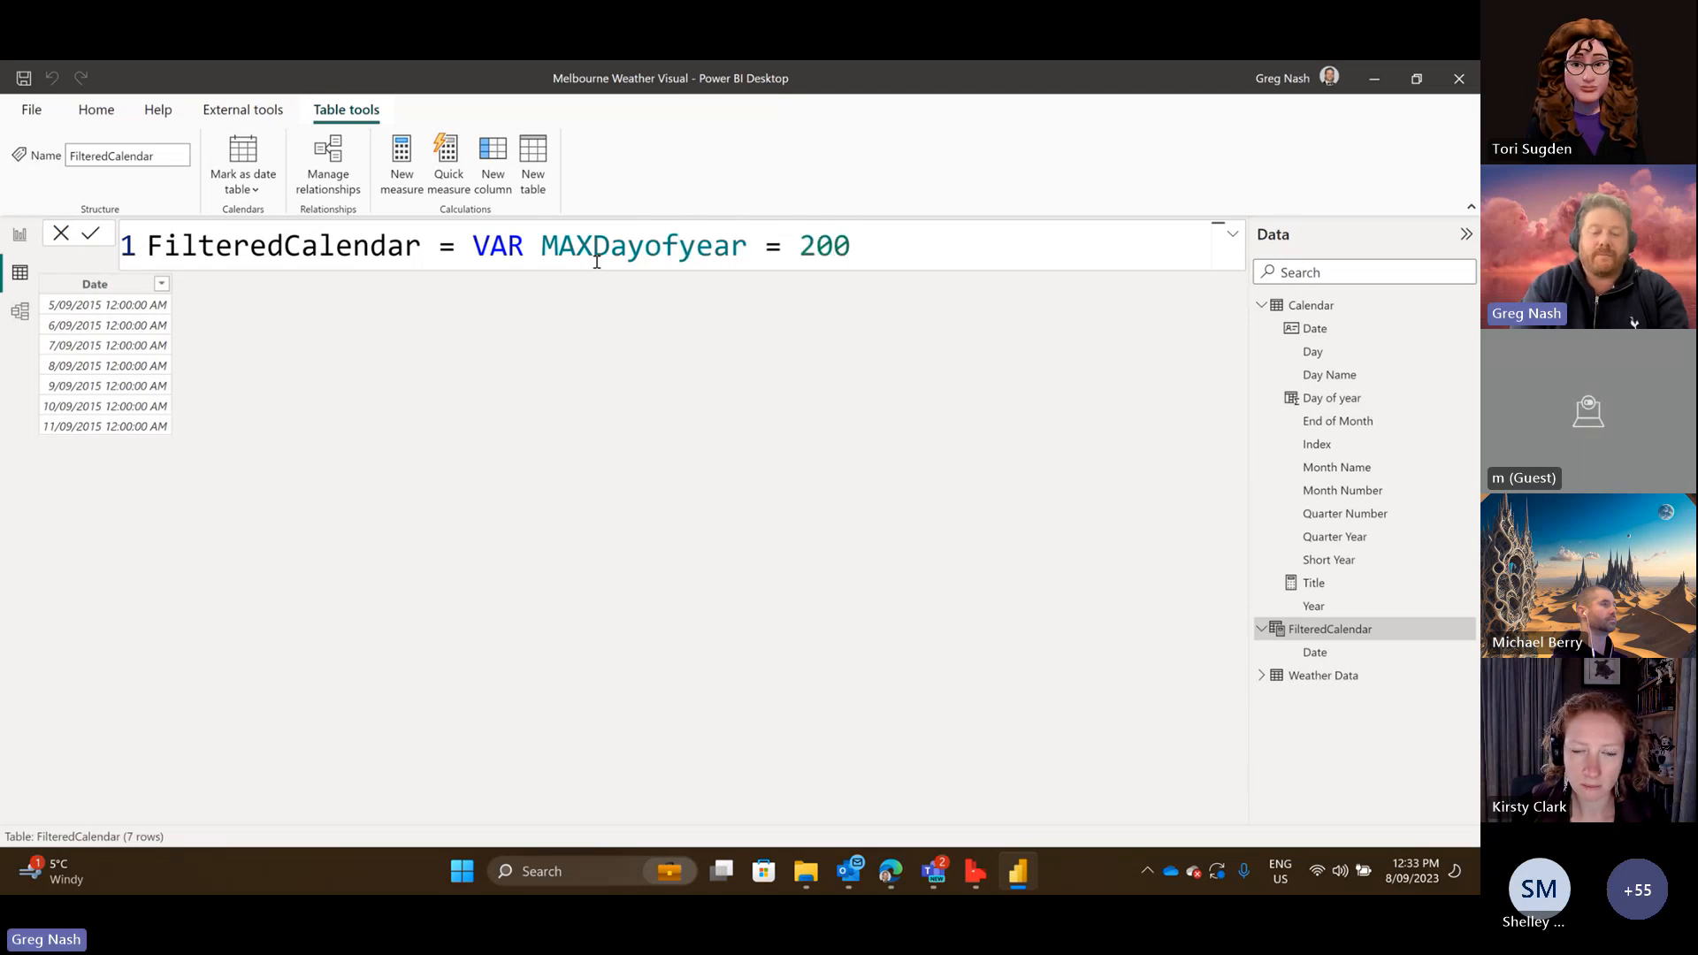
Add the variable MINDayofyear = 190 to the formula and start its RETURN expression with CALCULATE.
type(" VAR")
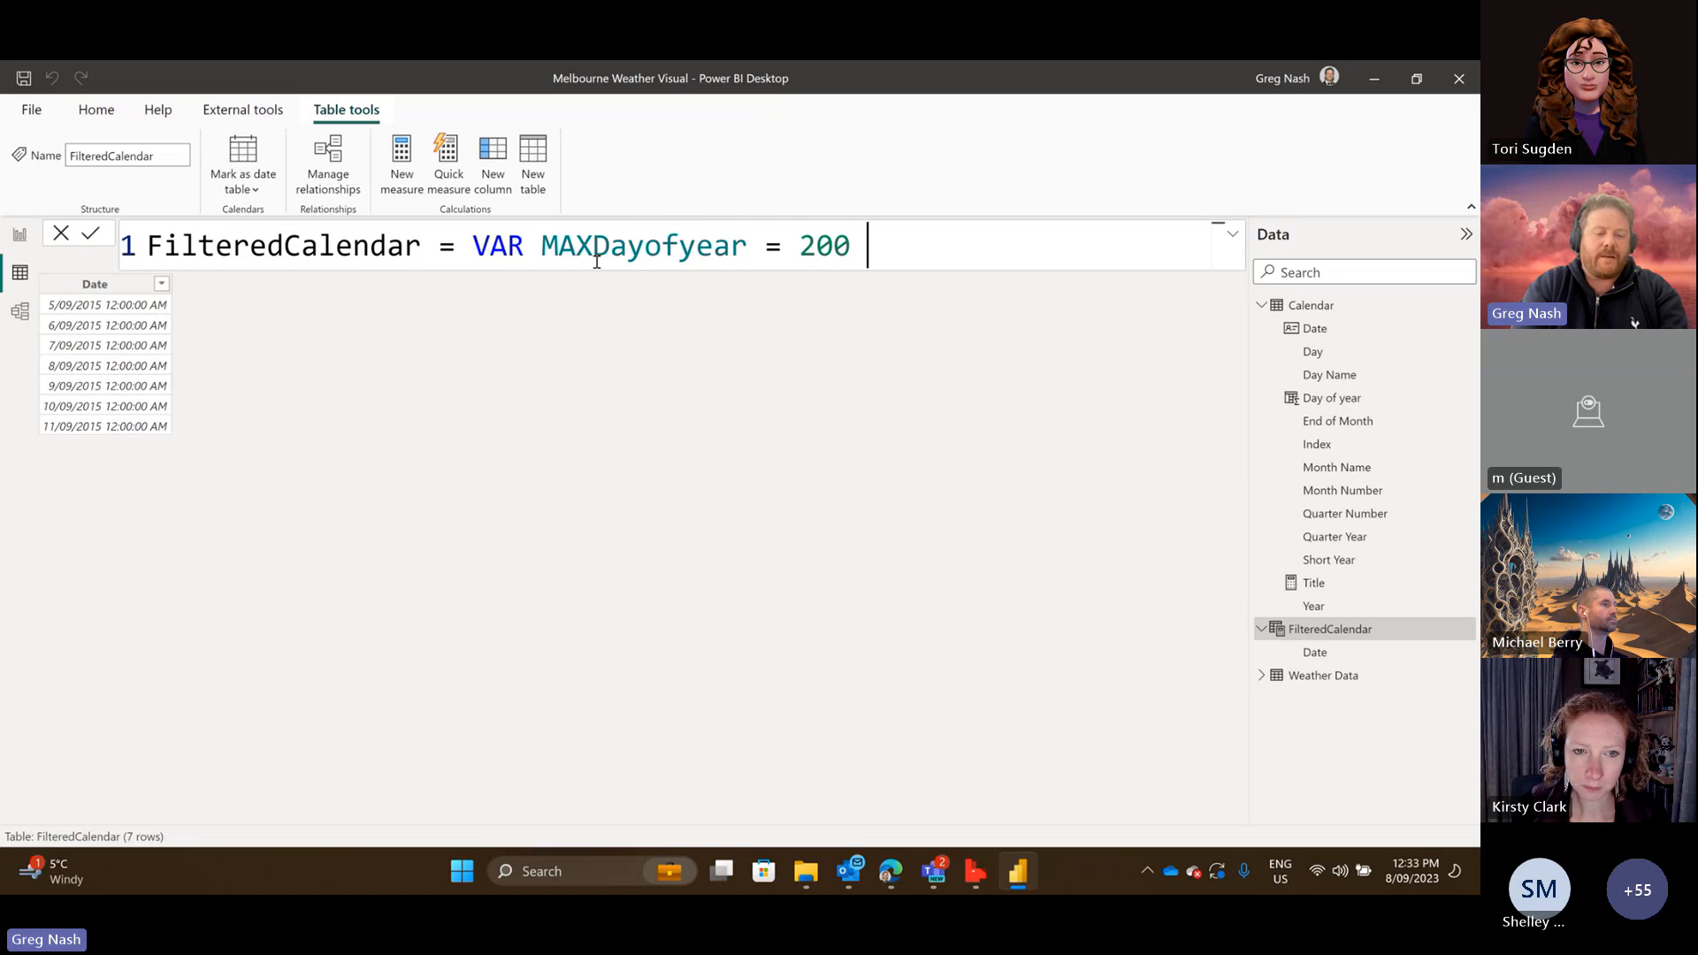
type(" MIN")
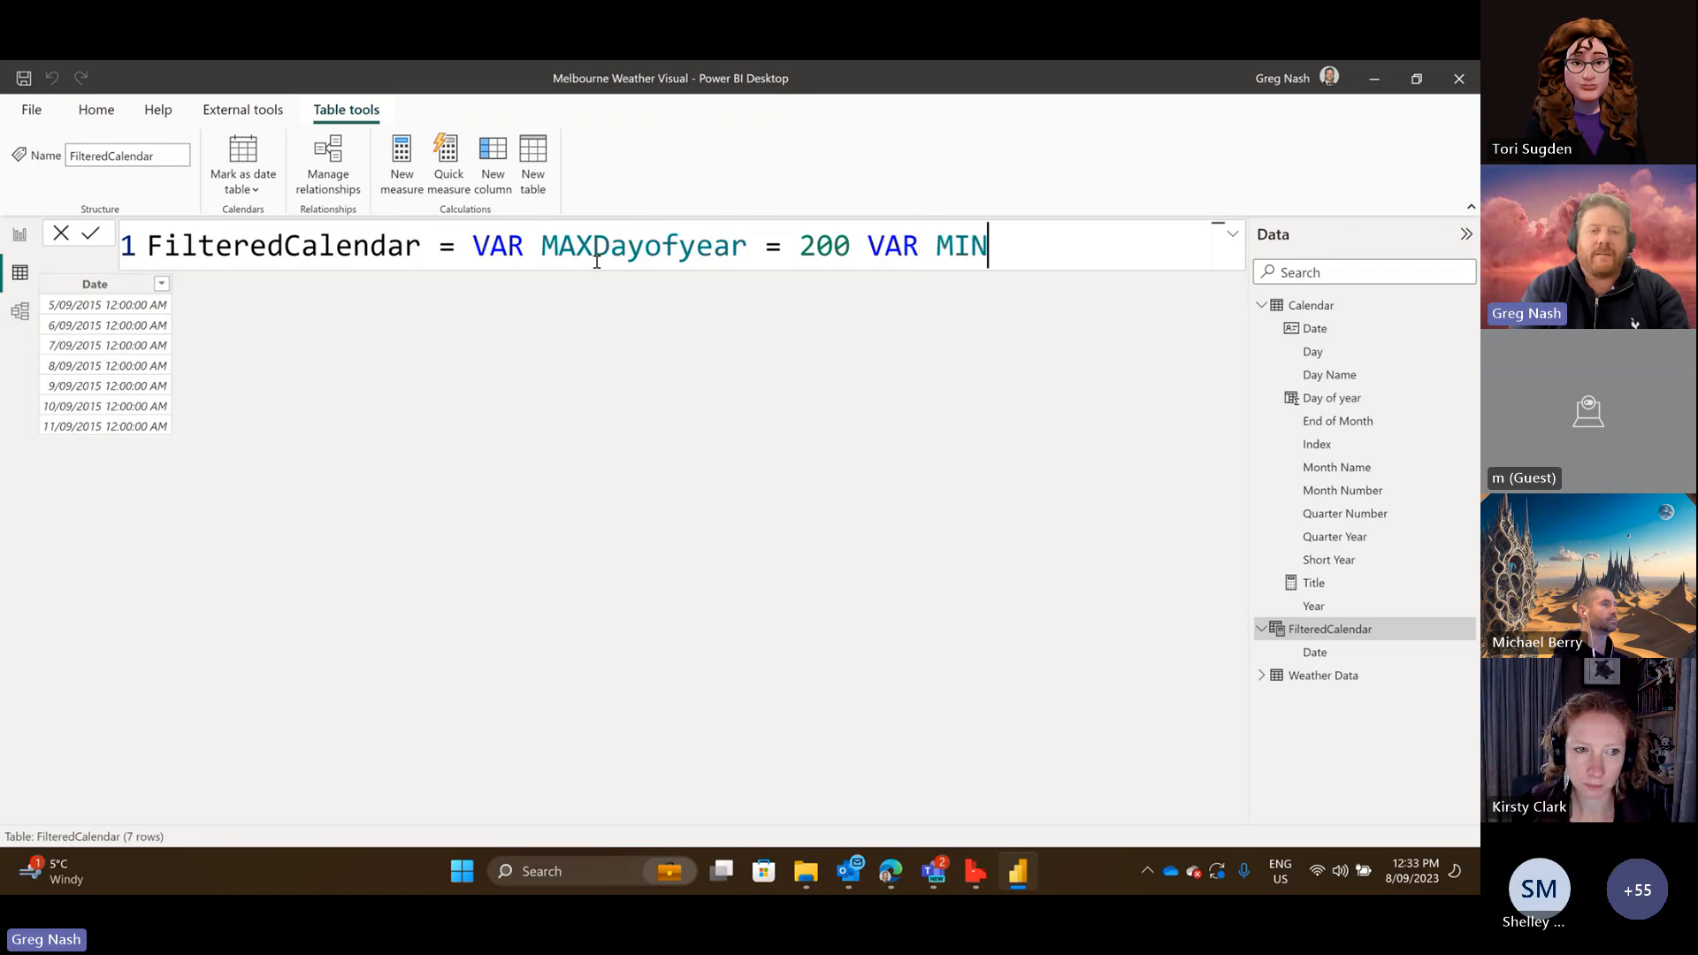
type("Dayofy")
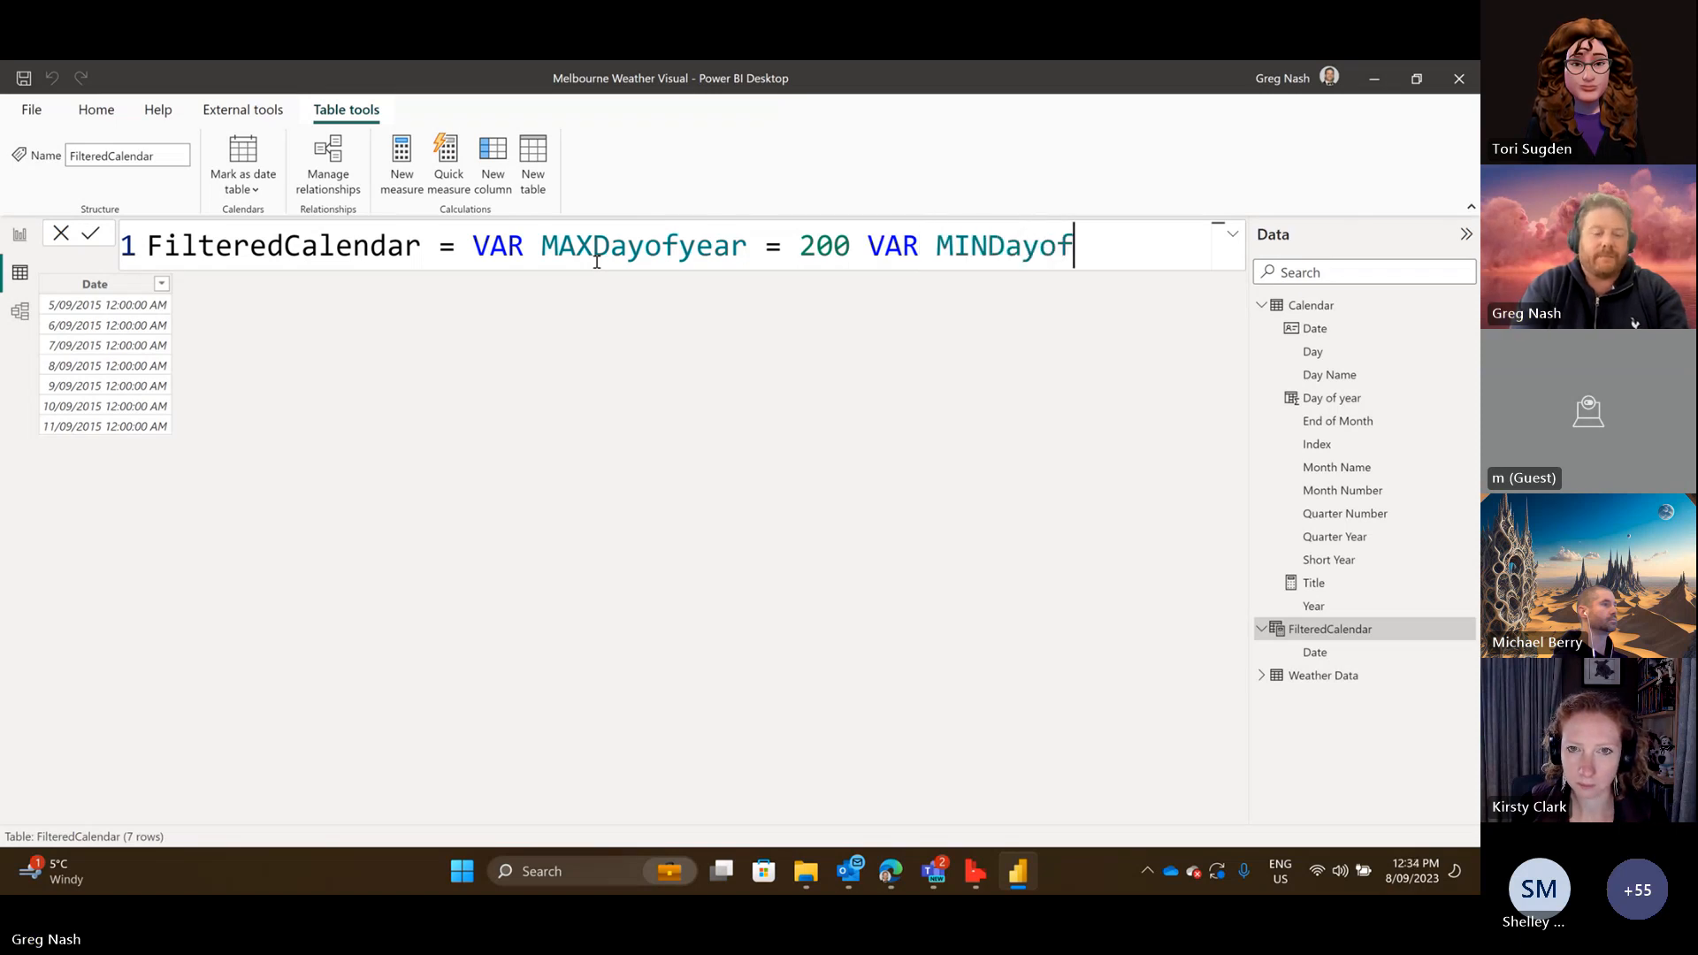
type("ear = ")
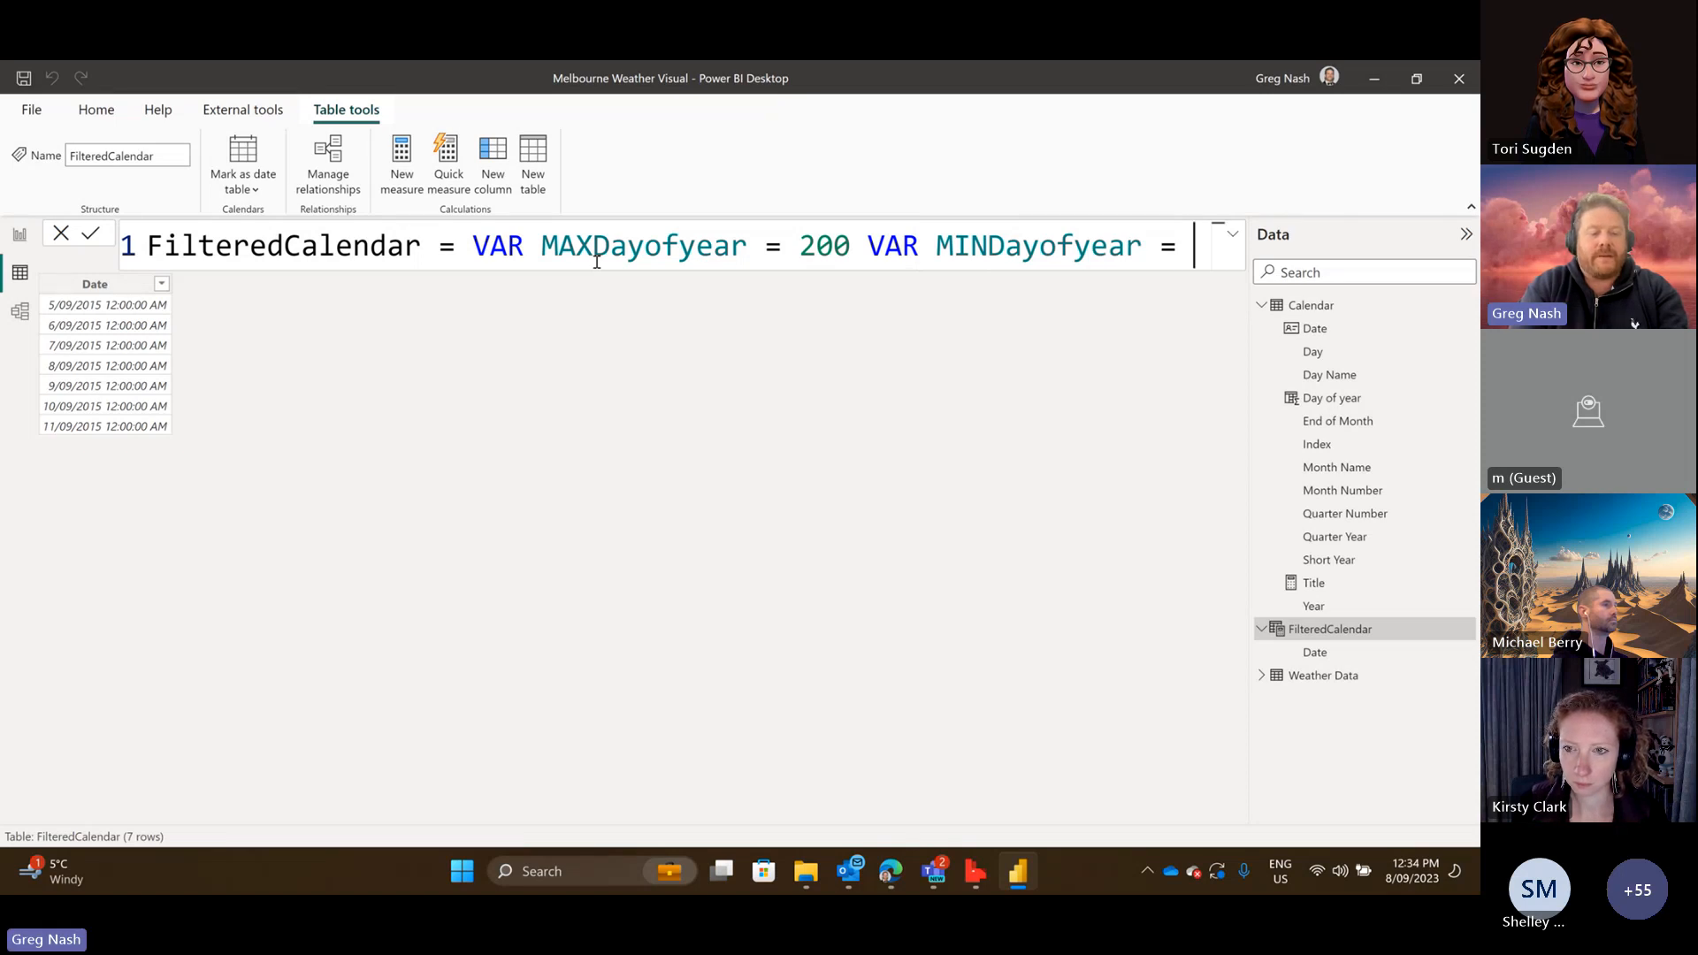
type("190")
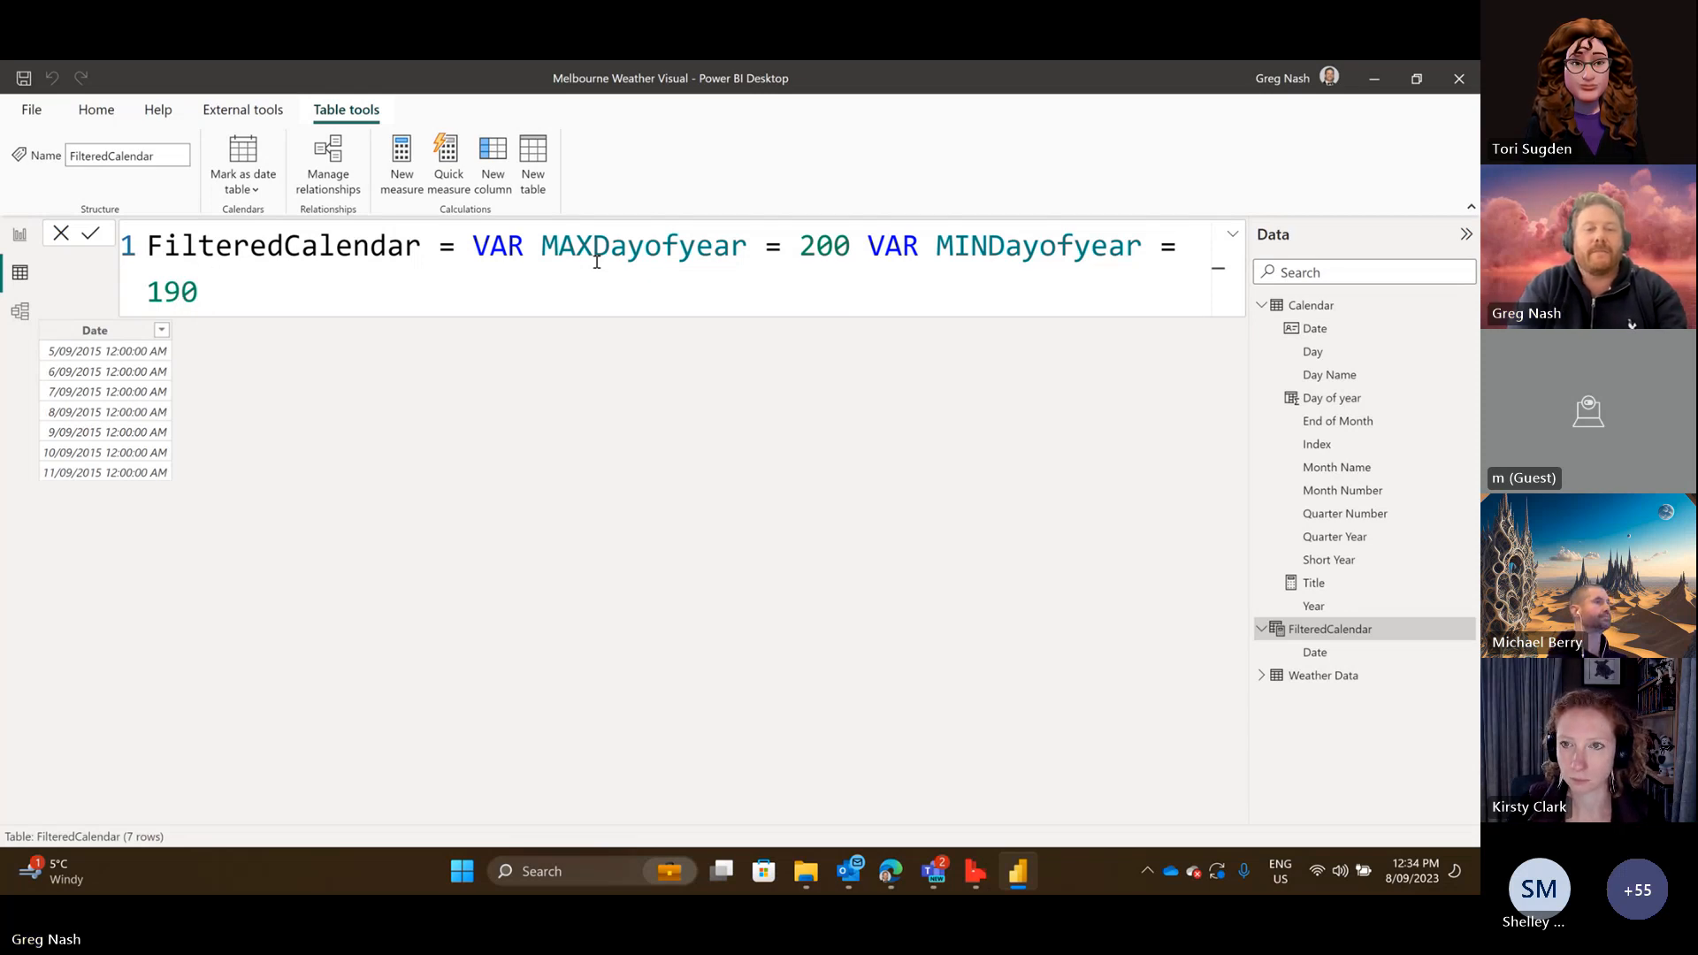
type(" RETURN CA")
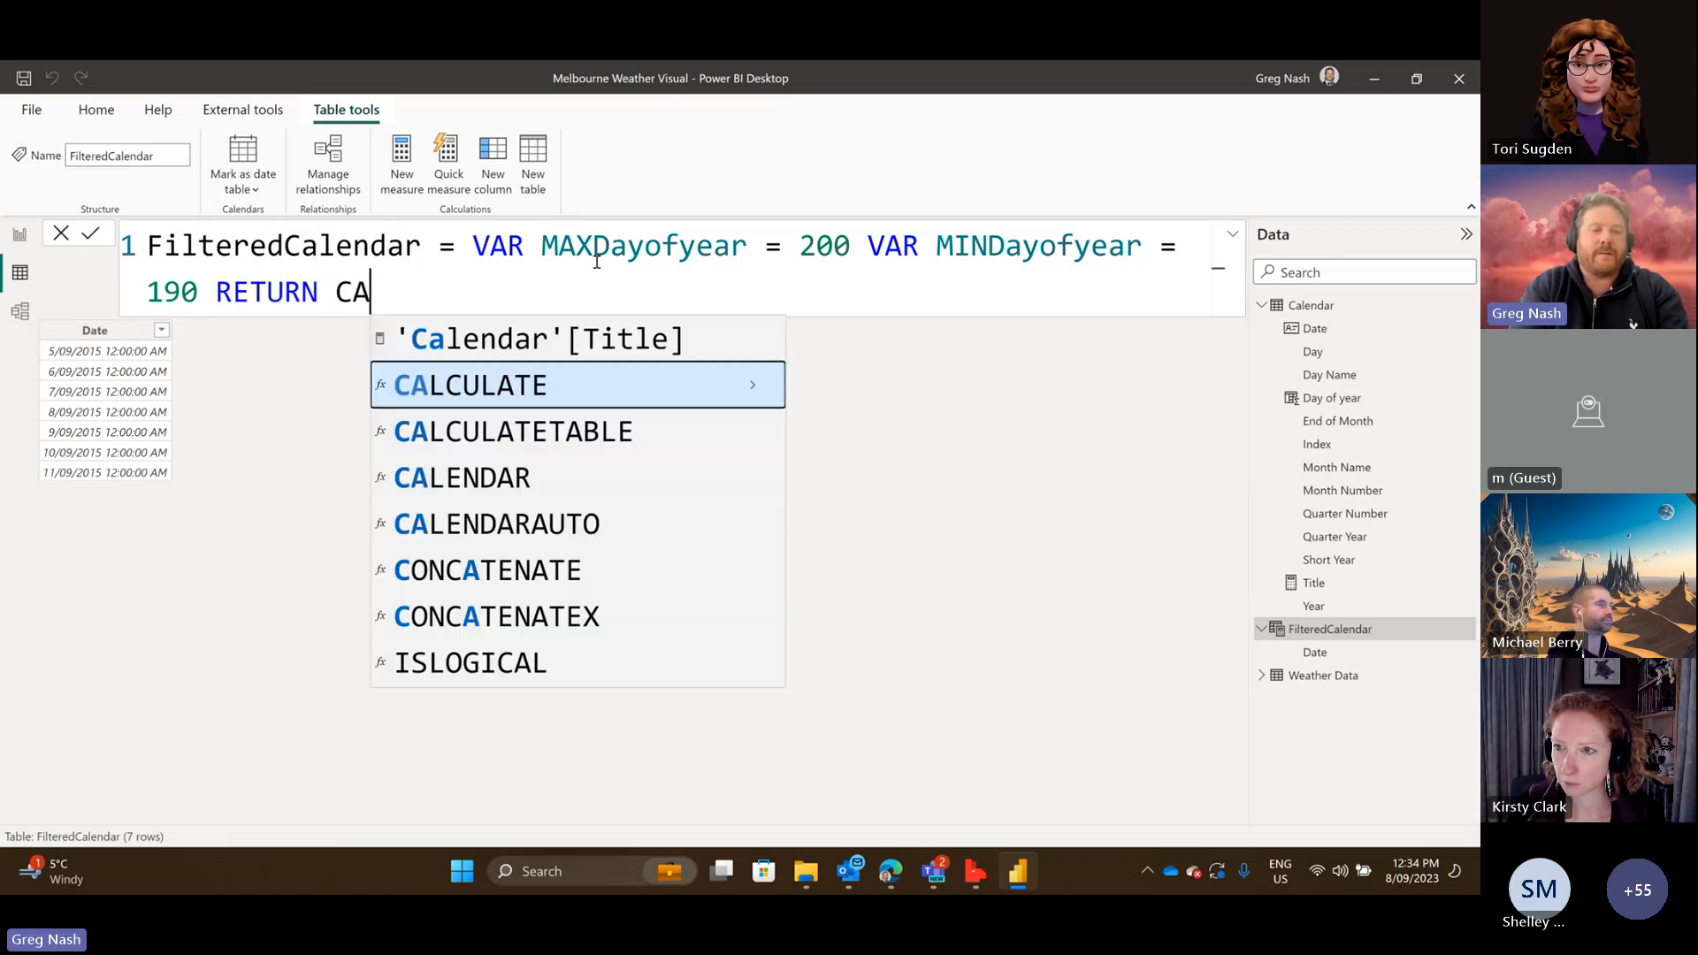
key("Tab")
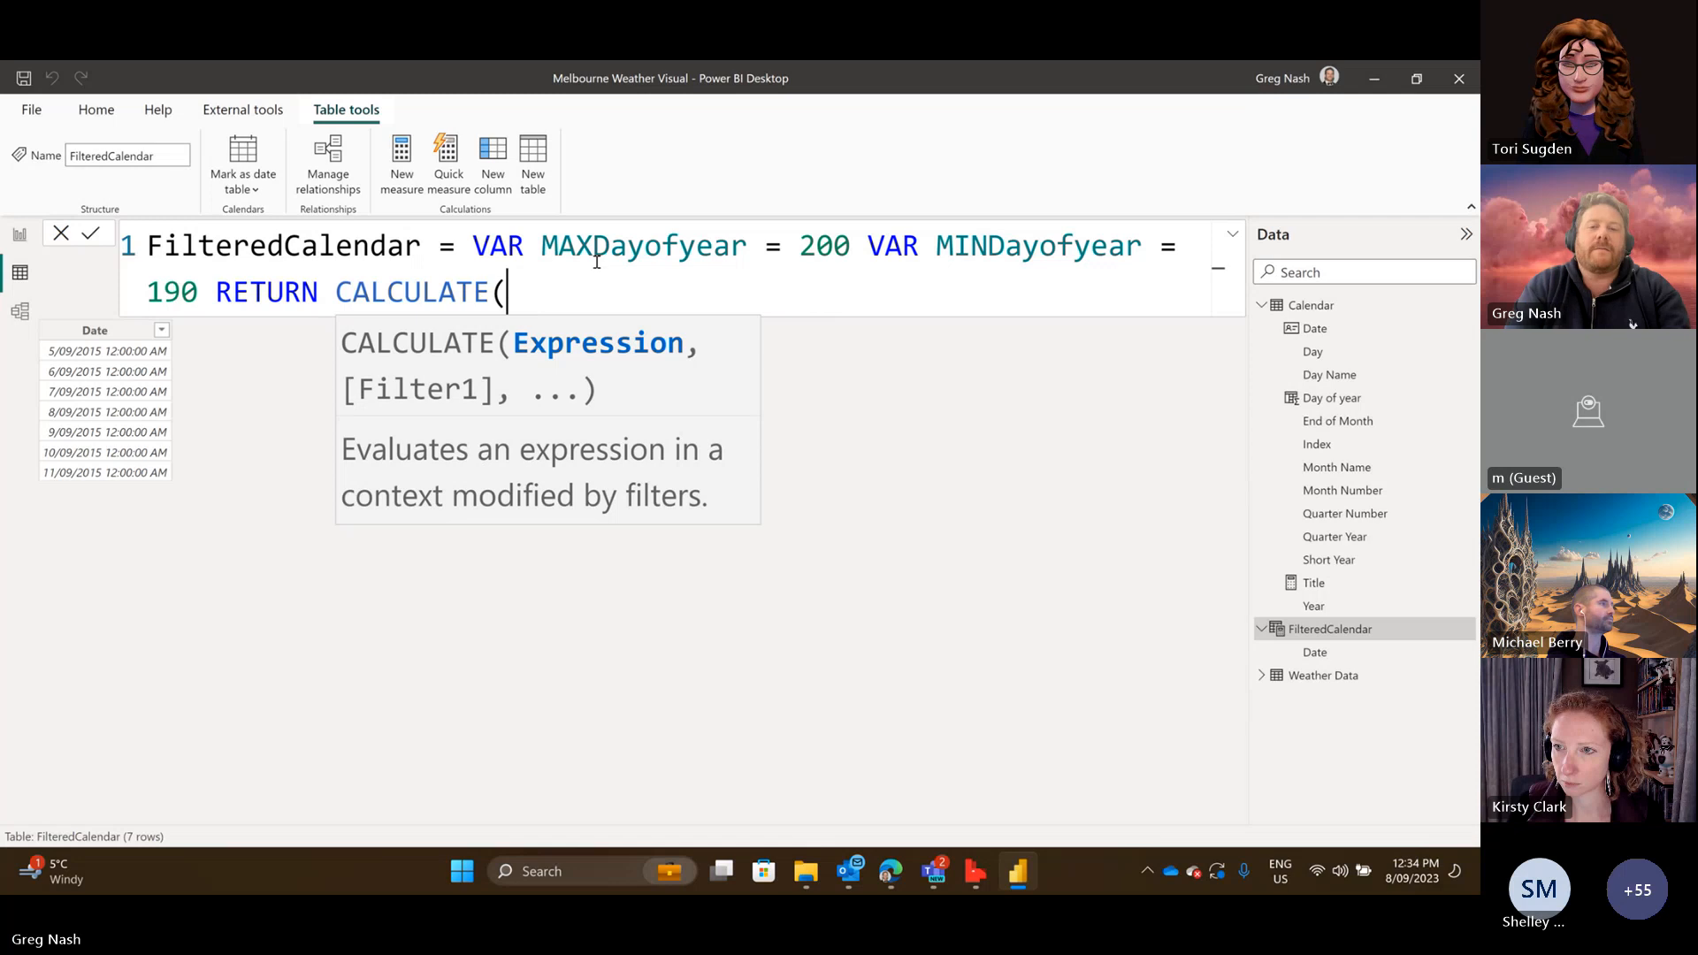
left_click(652, 252)
type("FILT")
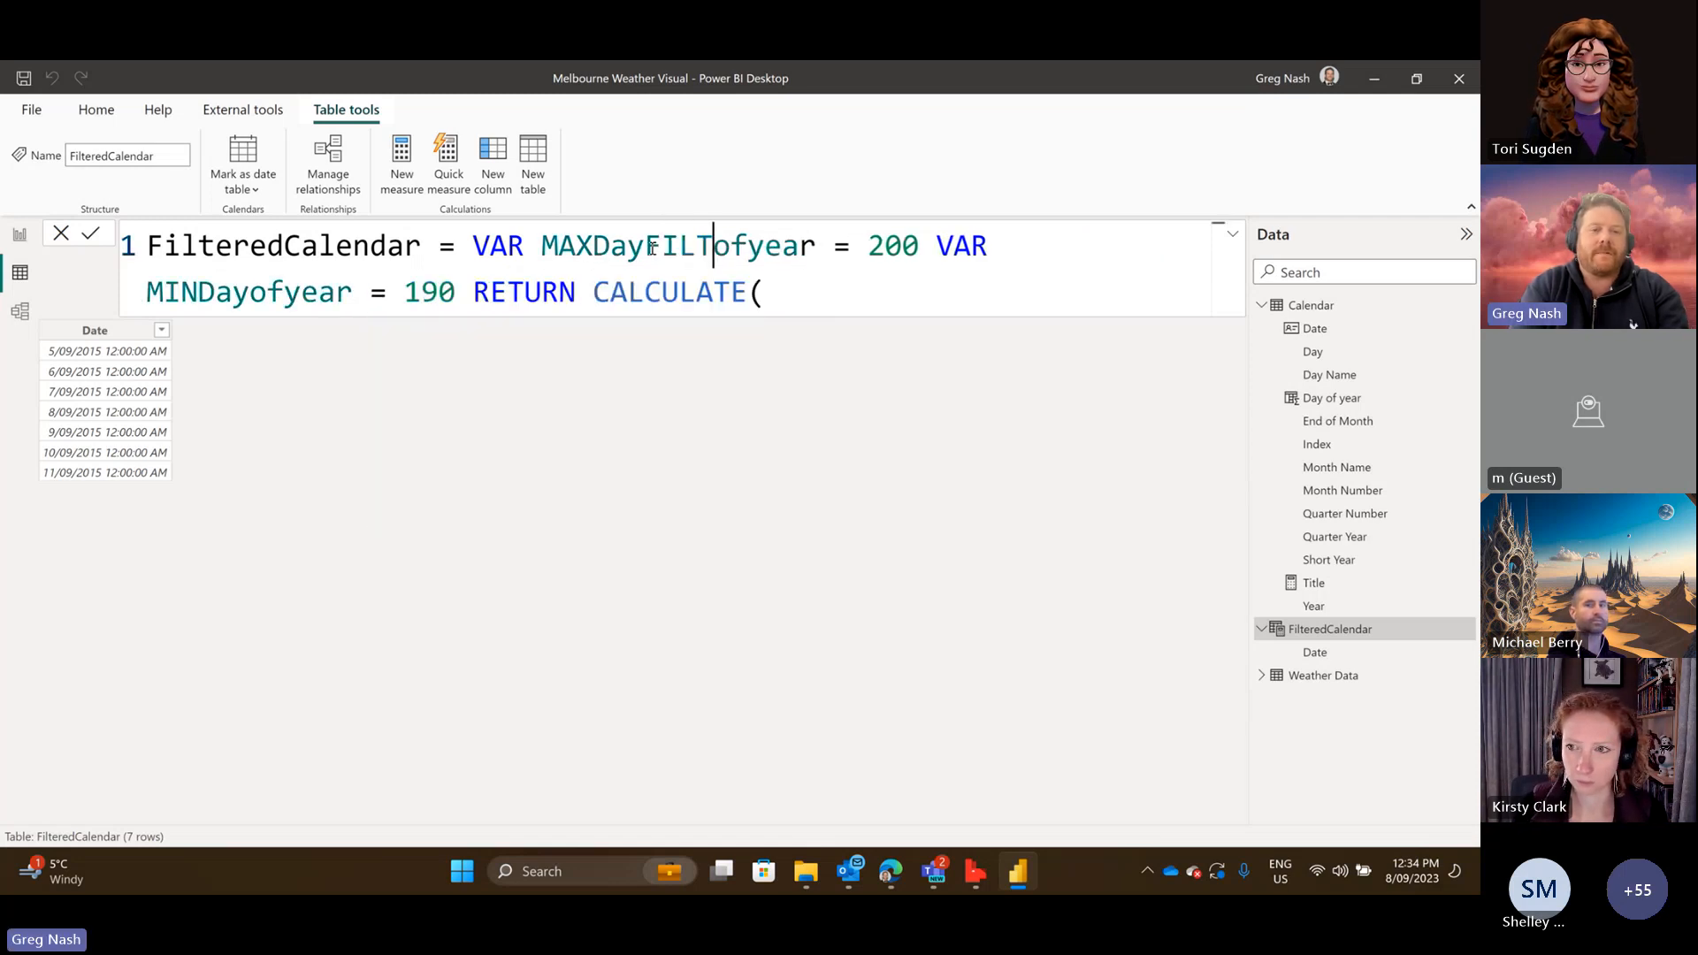
key("BackSpace")
key("BackSpace")
key("BackSpace")
key("BackSpace")
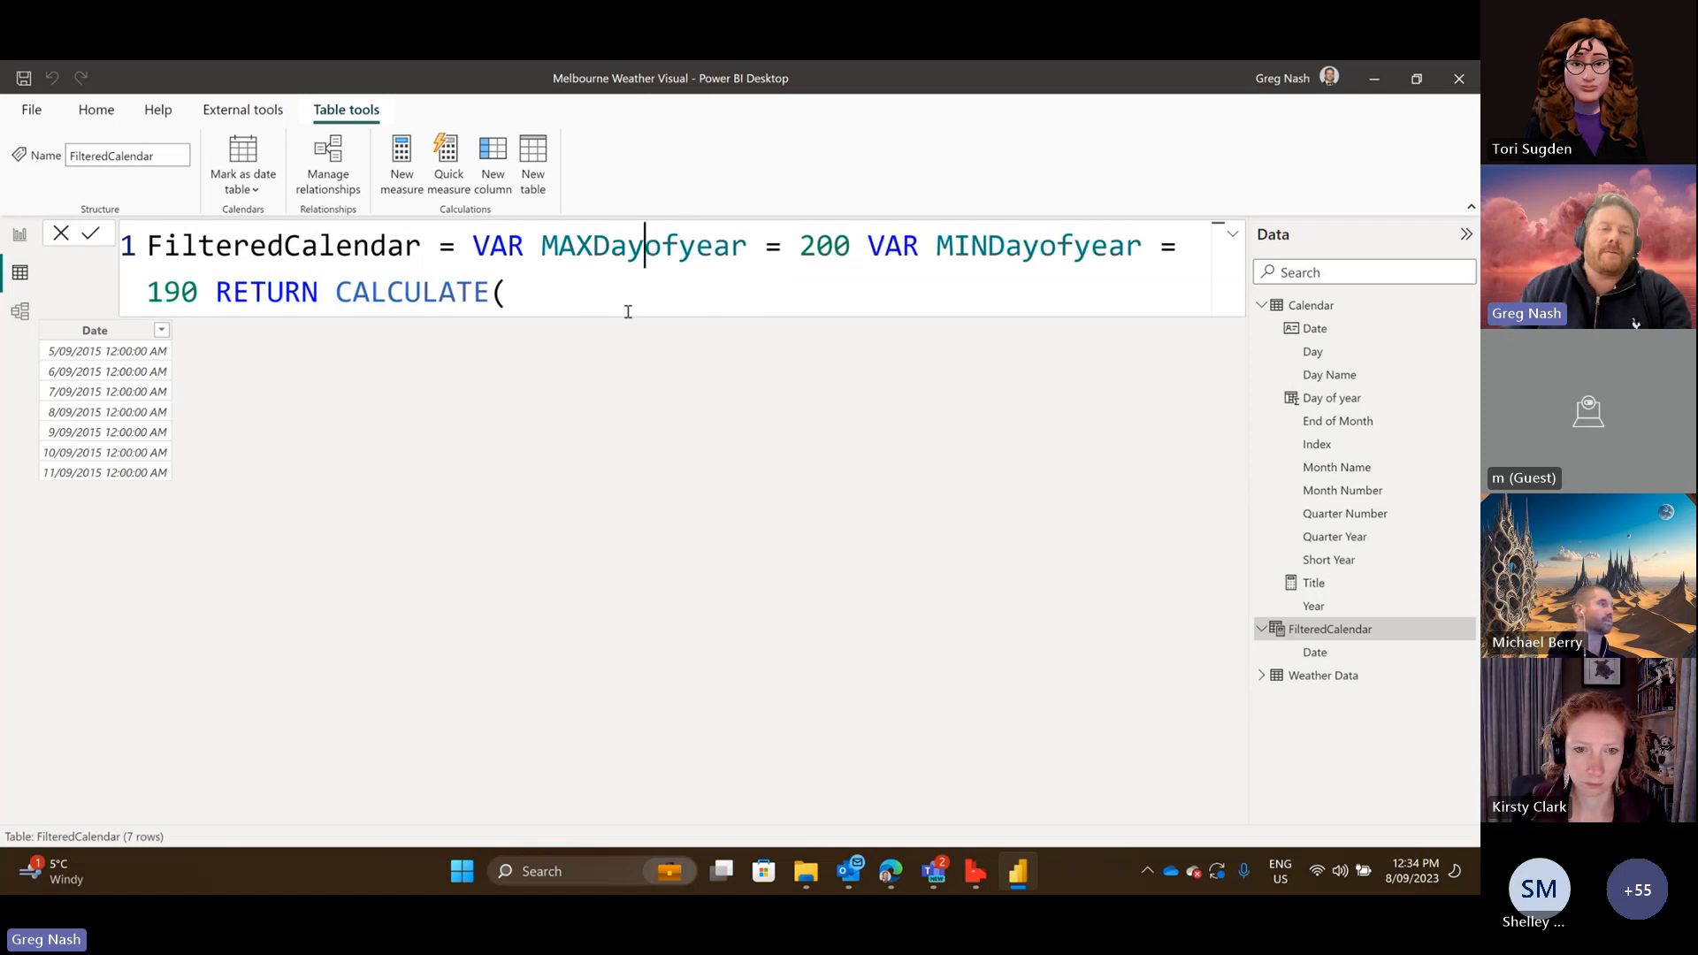
Replace CALCULATE in the RETURN expression with a FILTER function that takes the 'Calendar' table as its first argument.
mouse_move(565, 287)
left_mouse_down()
mouse_move(346, 296)
mouse_move(538, 289)
left_mouse_up()
left_click(339, 297)
type("FILTE")
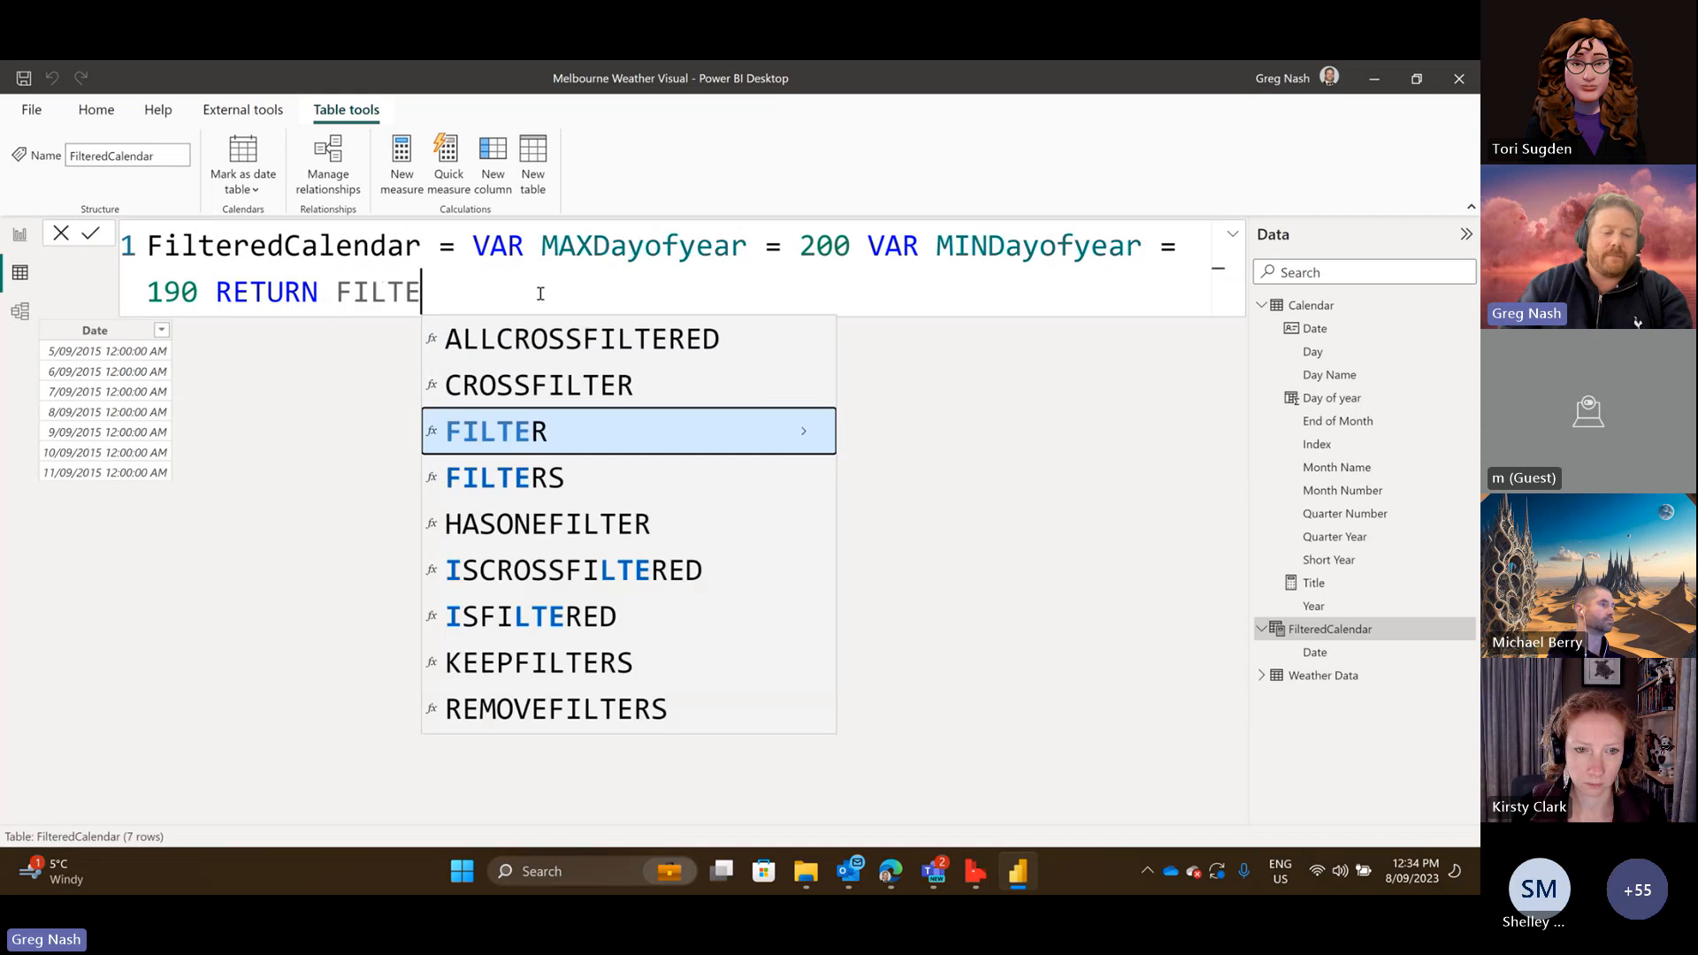
type("R")
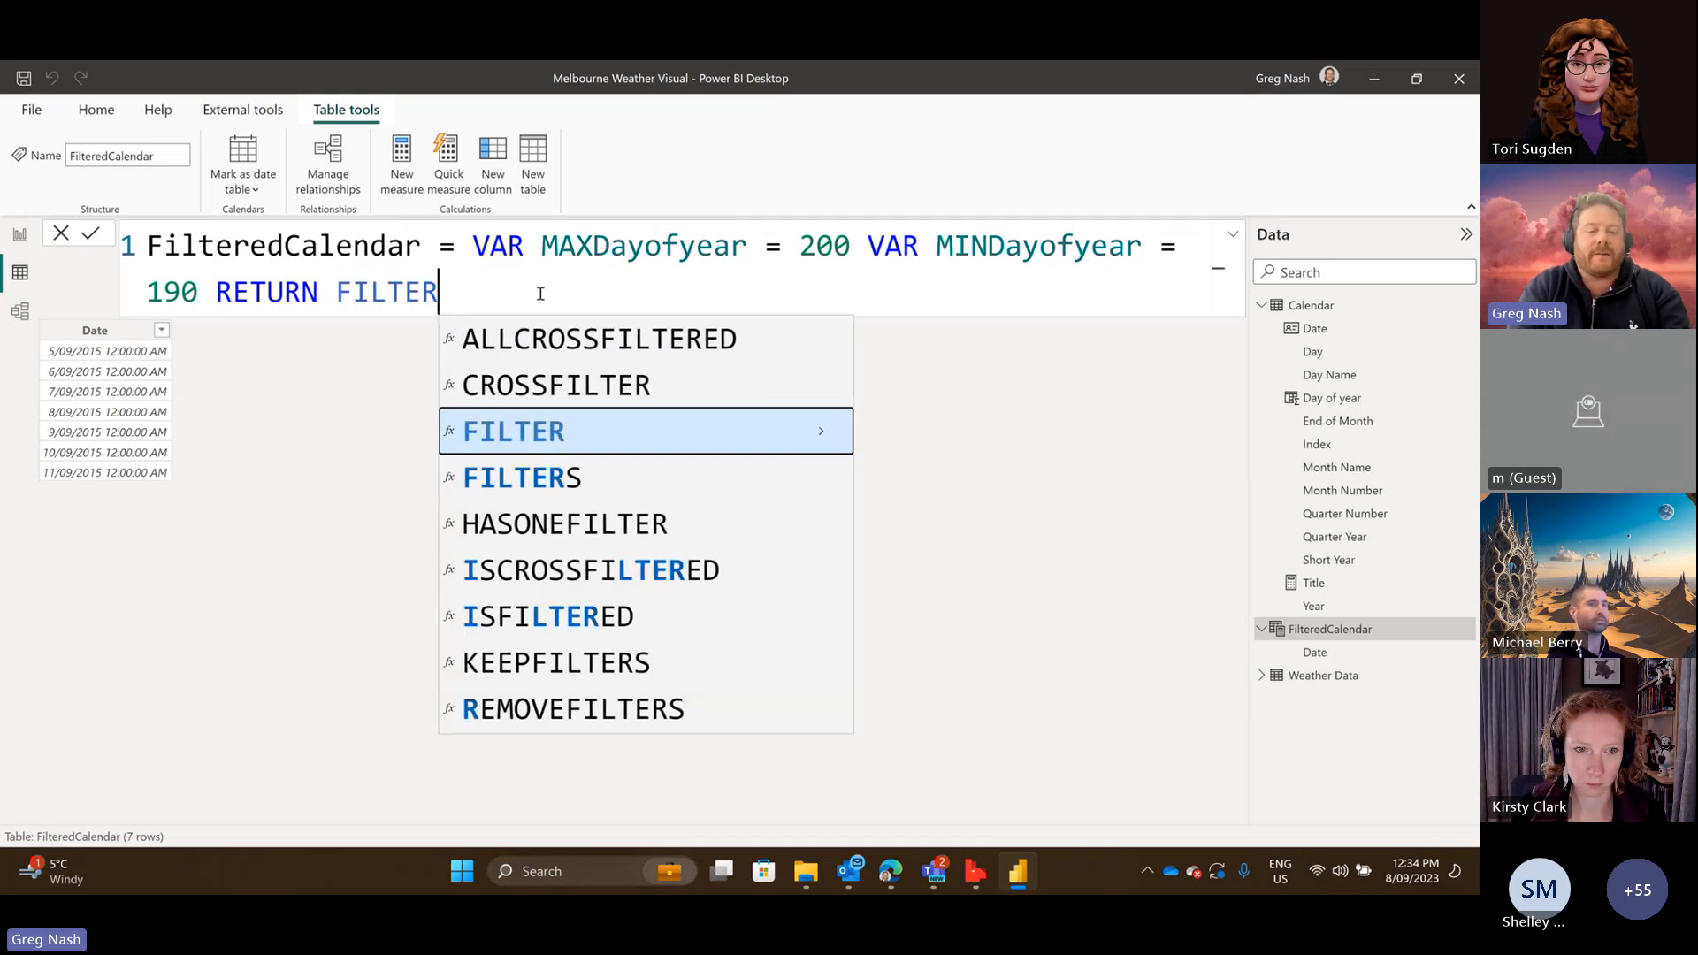
type("(")
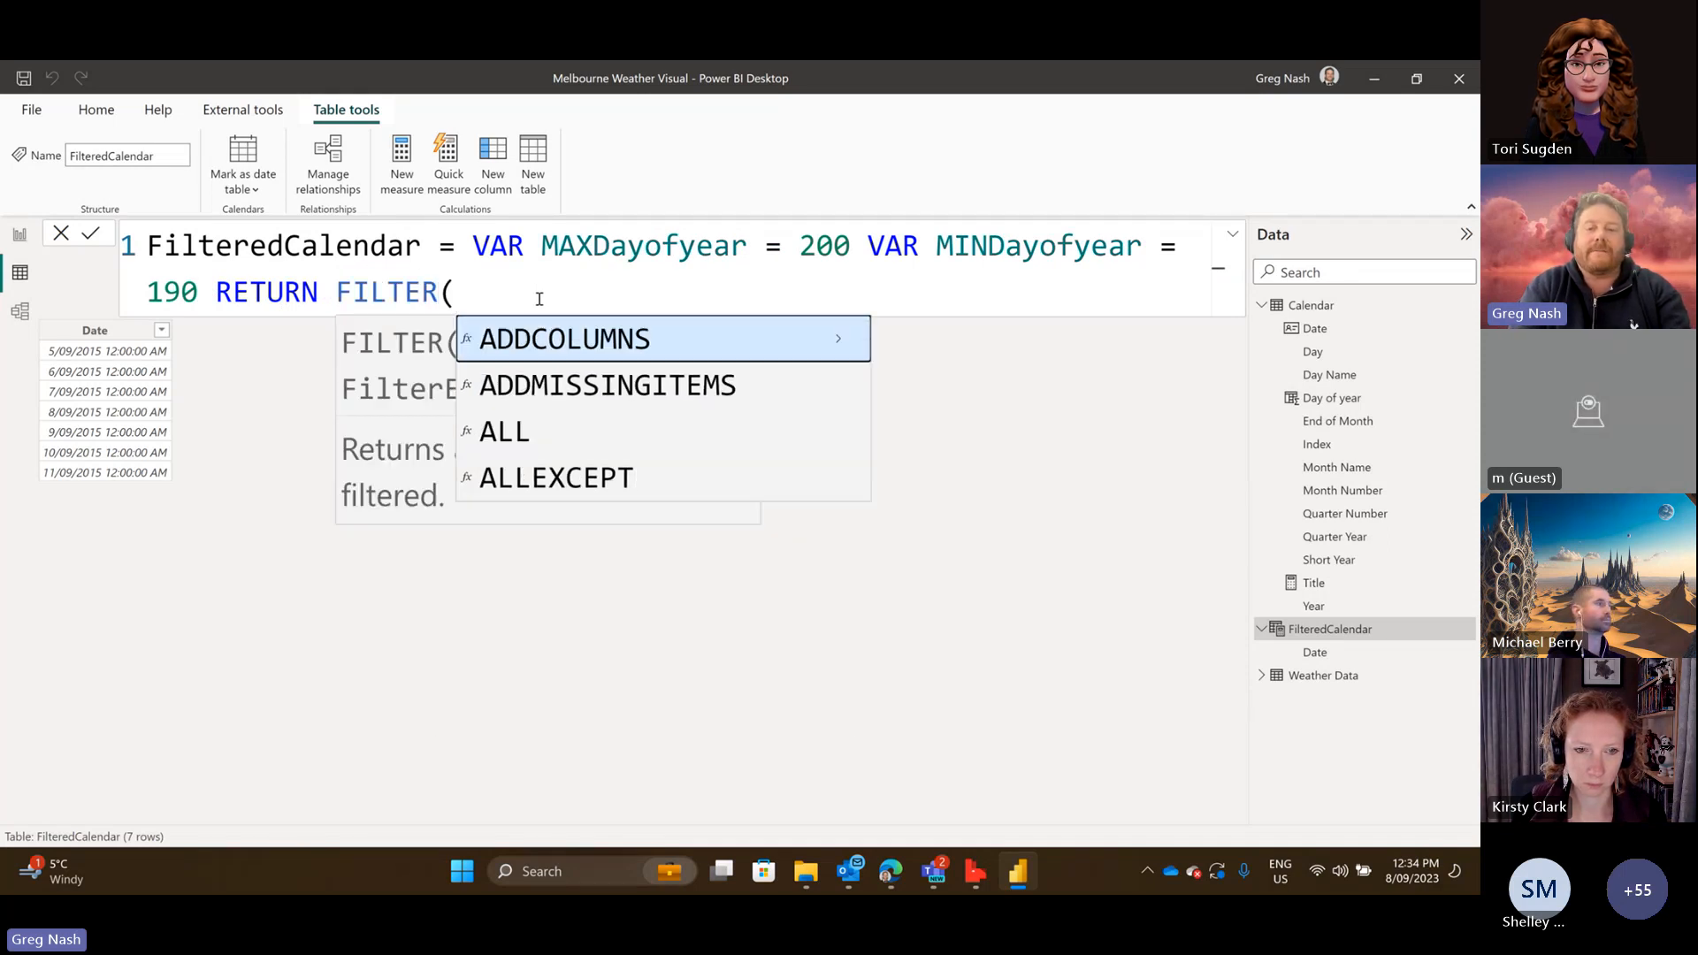
type("'Cale")
key("Tab")
type(",")
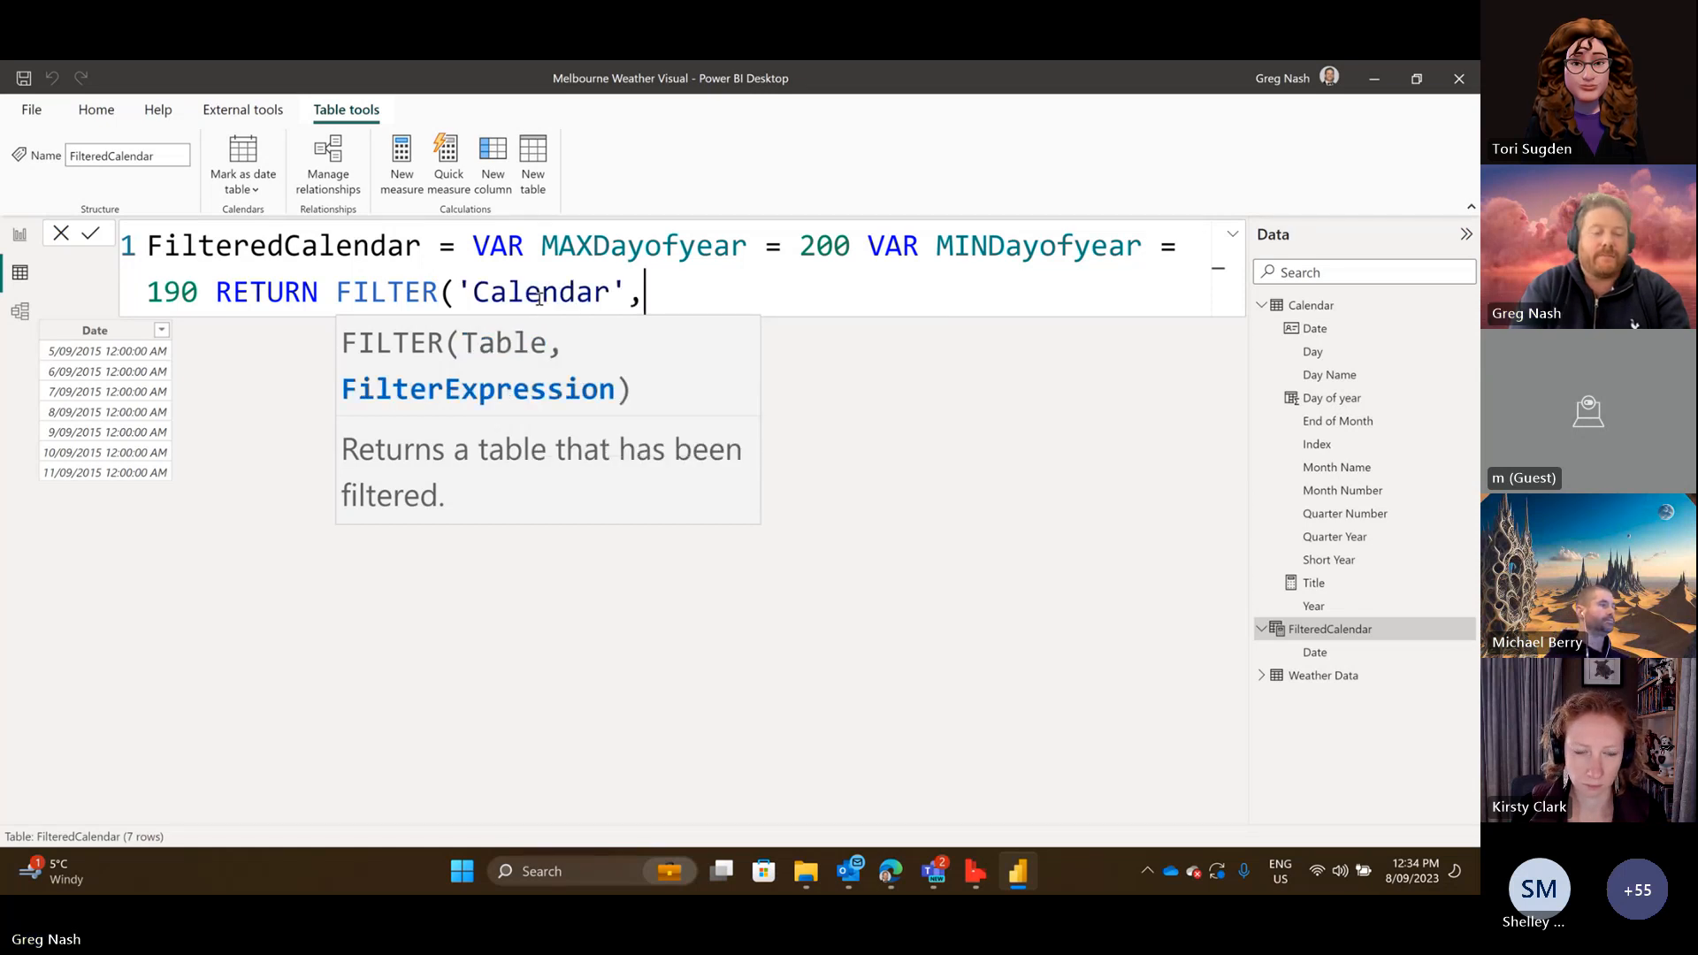
type("Day")
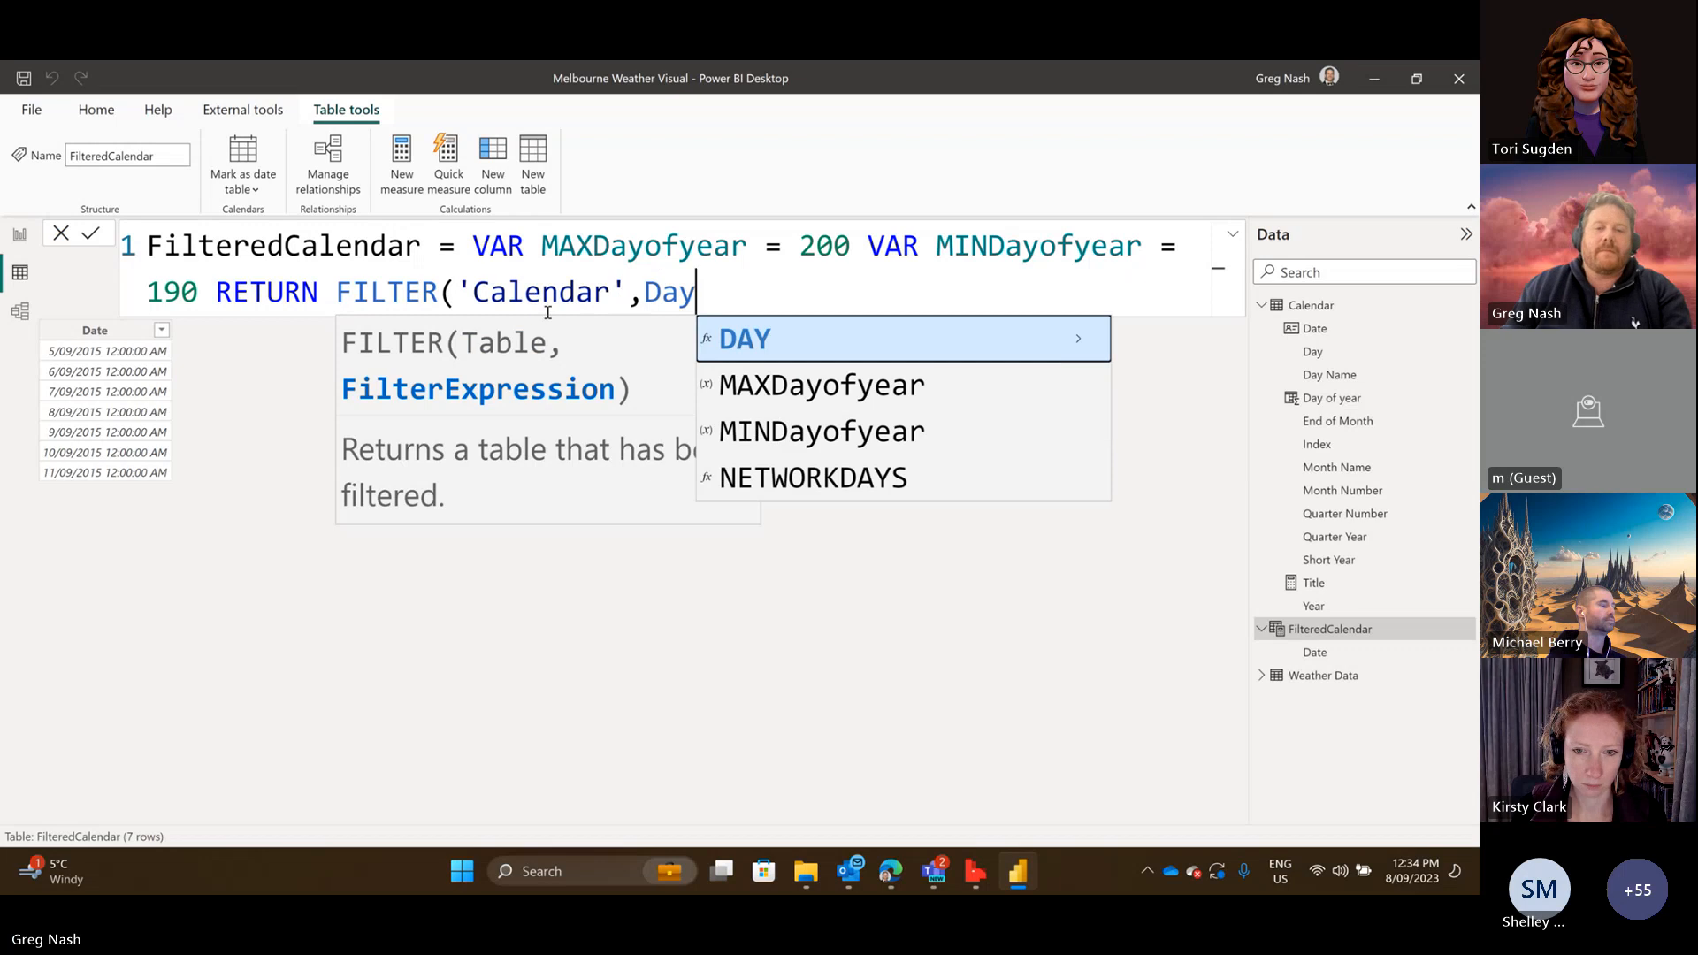
type("of")
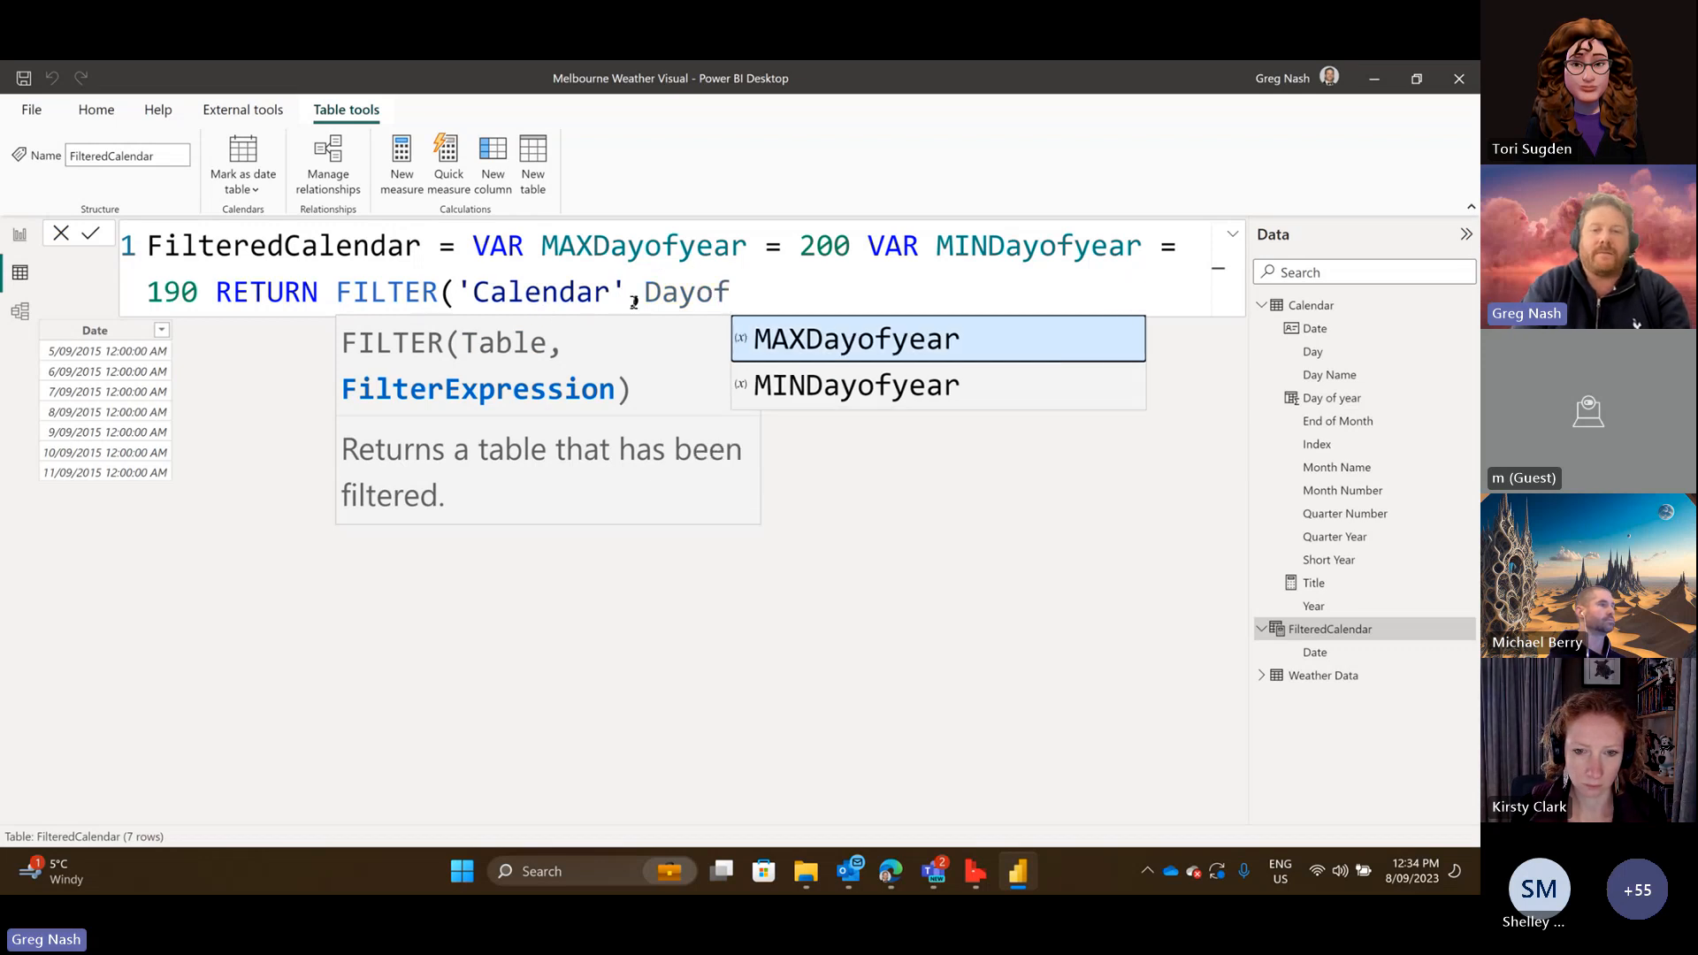
key("BackSpace")
key("BackSpace")
key("BackSpace")
key("BackSpace")
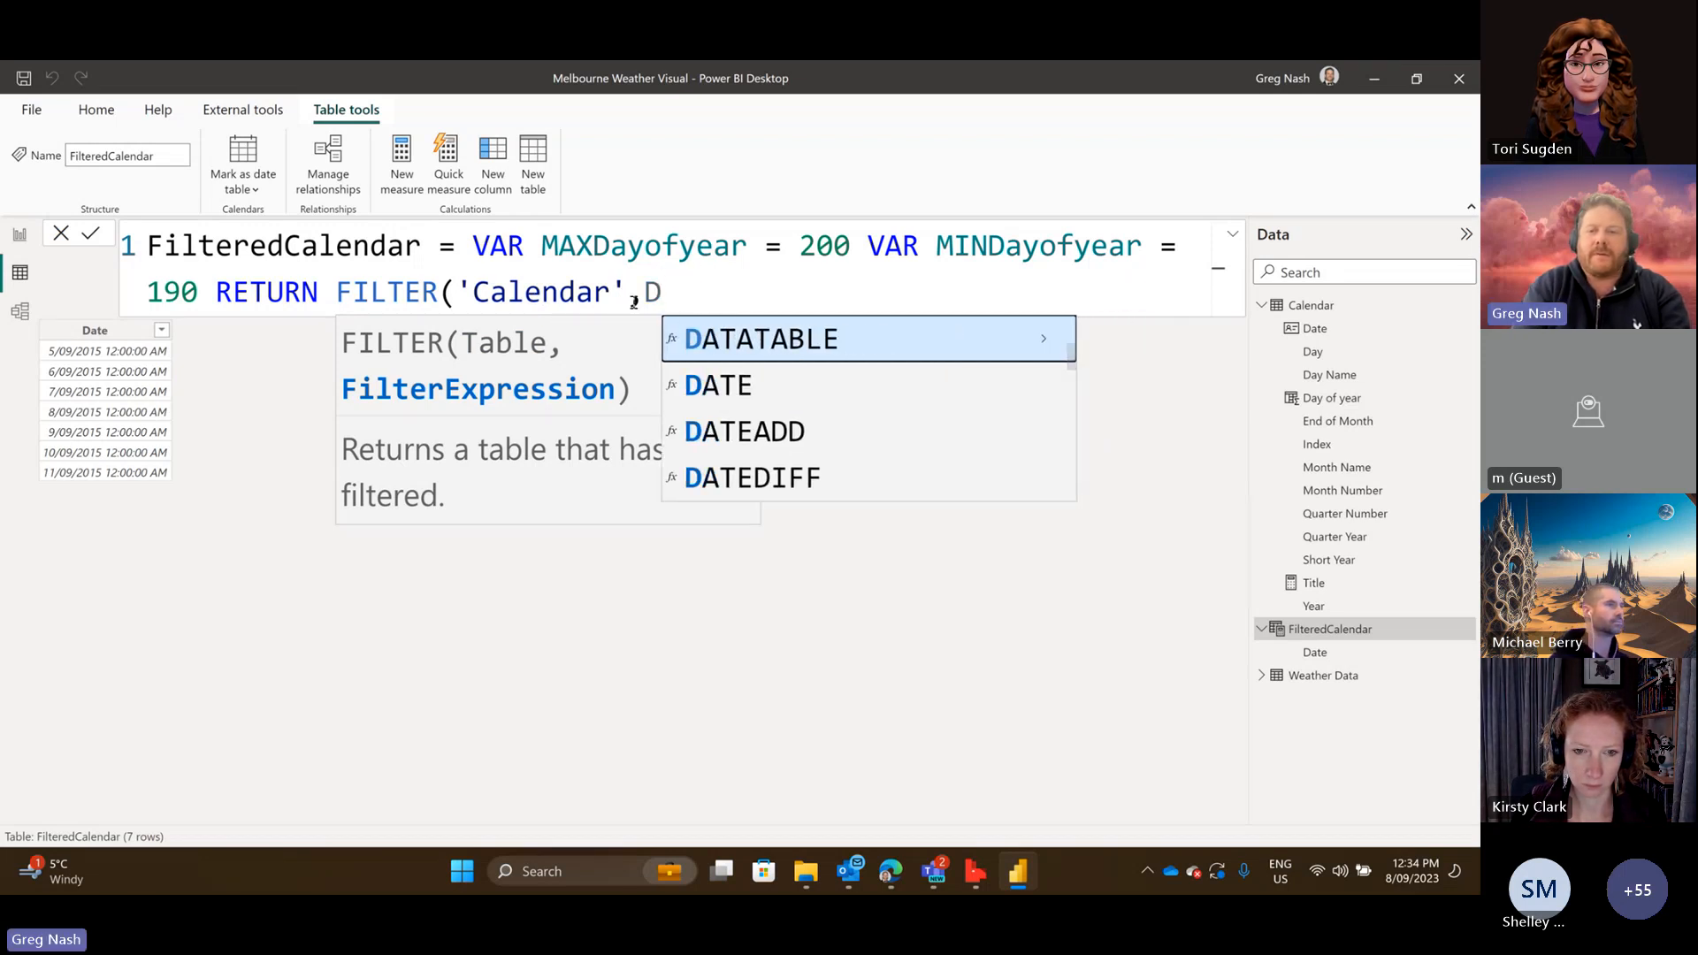
key("BackSpace")
Enter the filter condition 'Calendar'[Day of year] <= MAXDayofyear as the second argument of FILTER.
type("Cal")
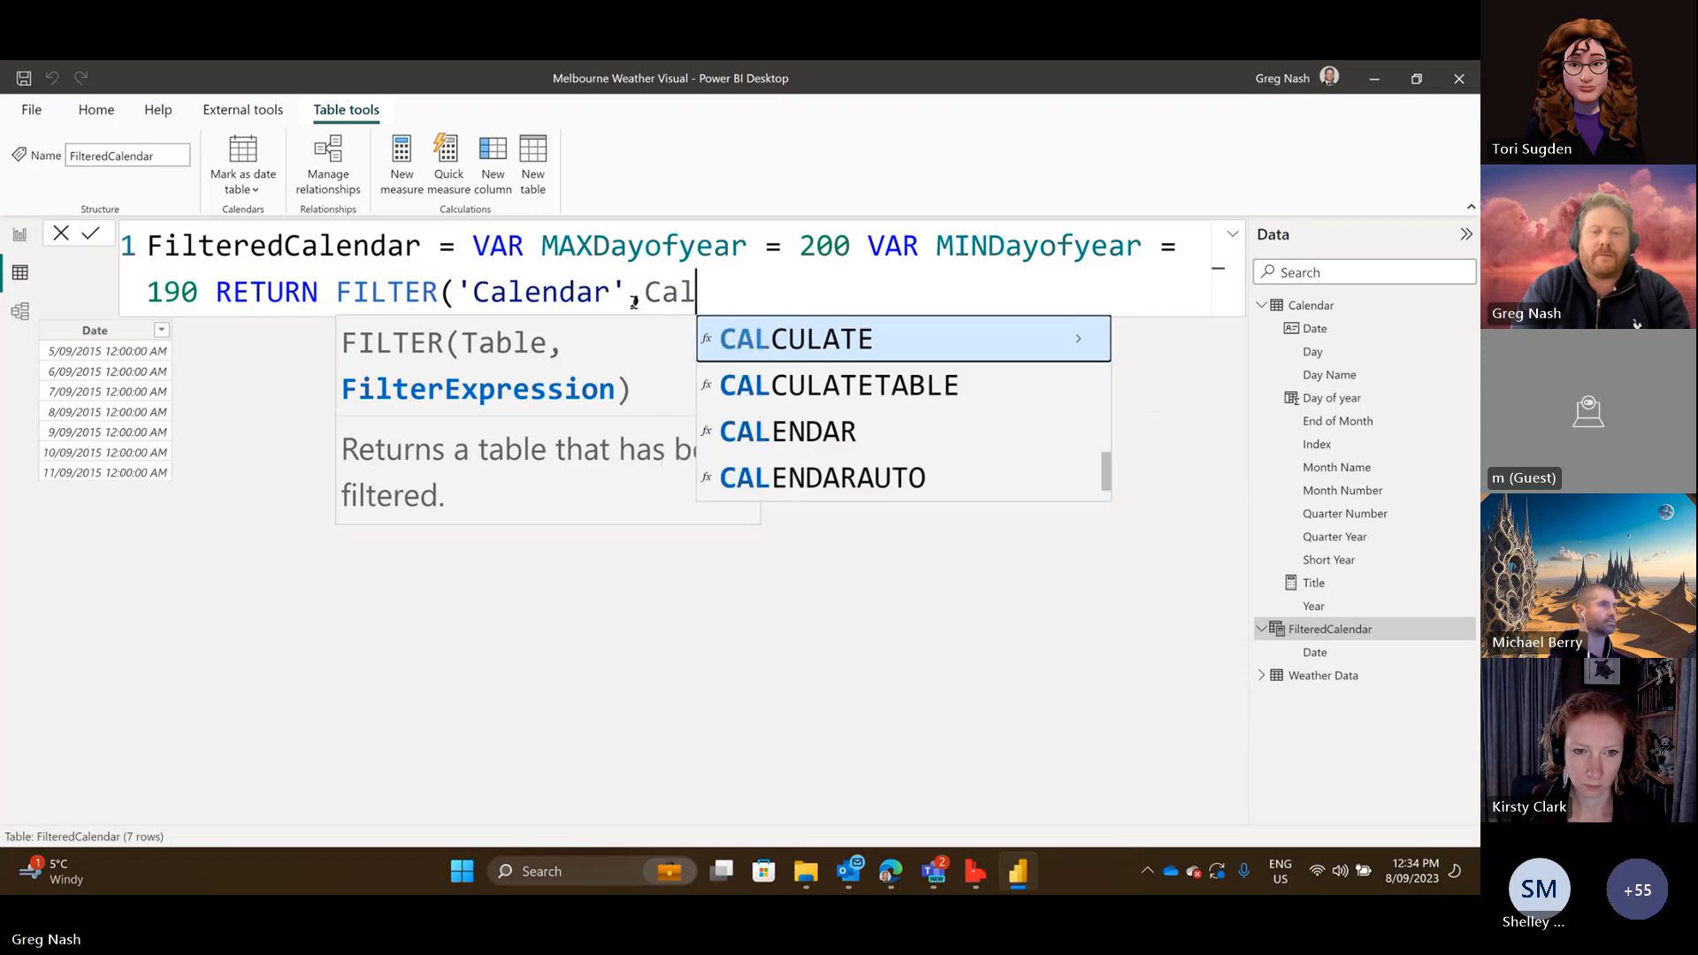
scroll(943, 411, "up", 3)
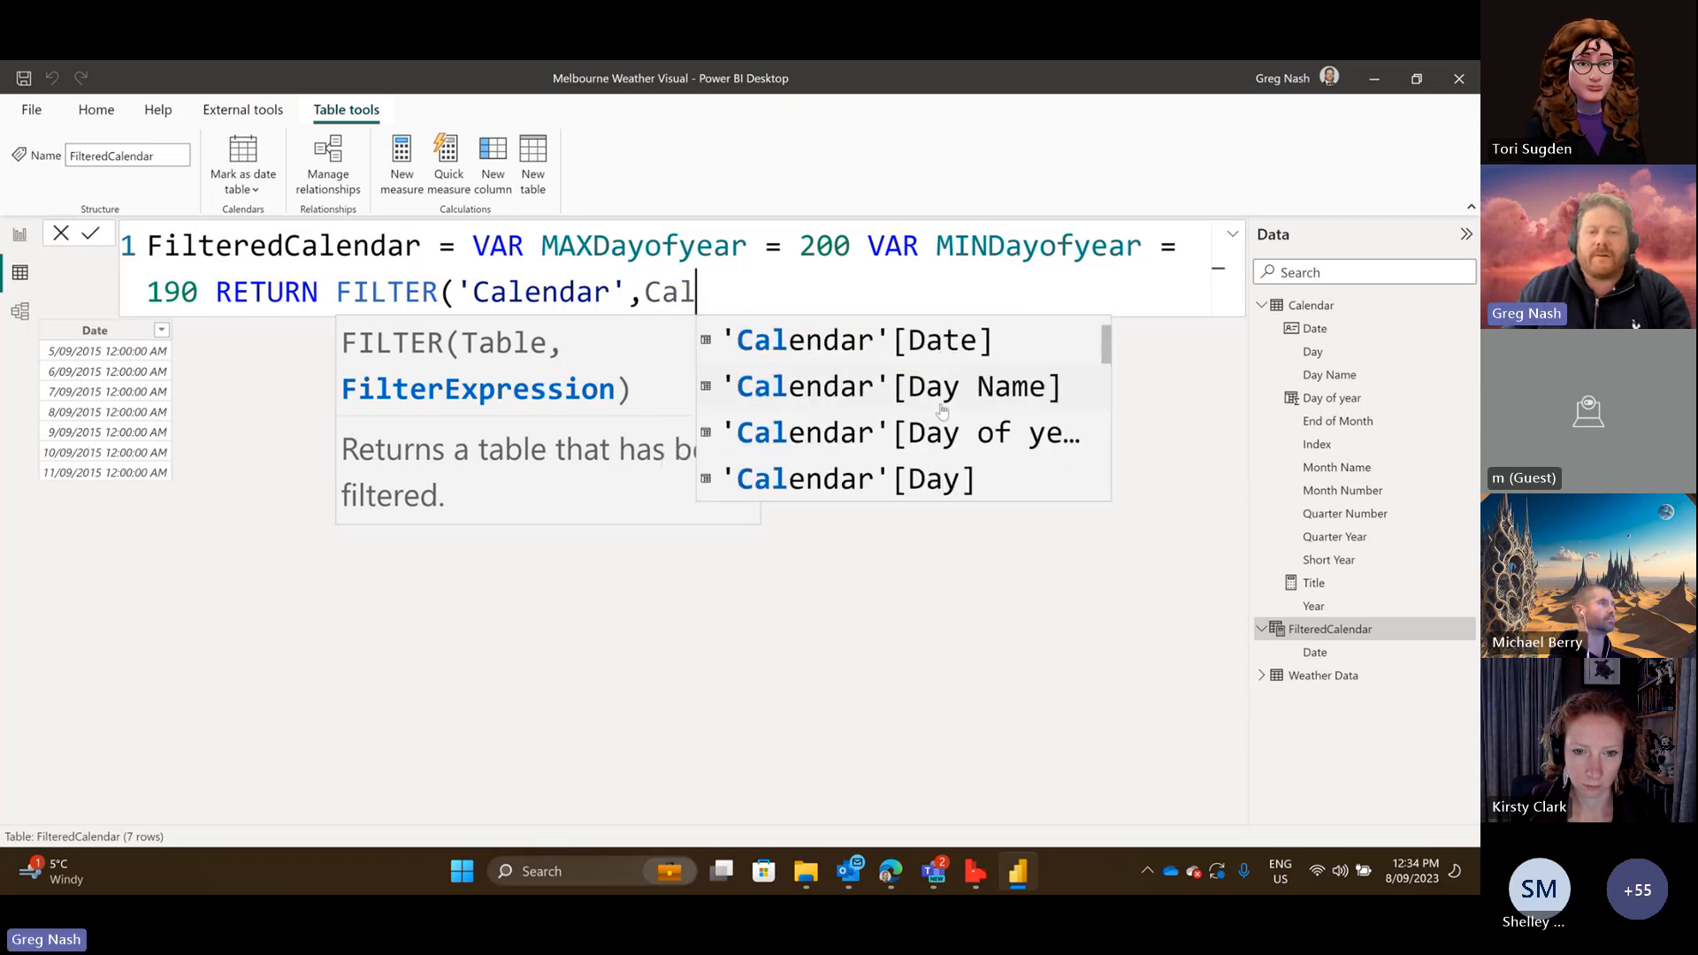
left_click(929, 433)
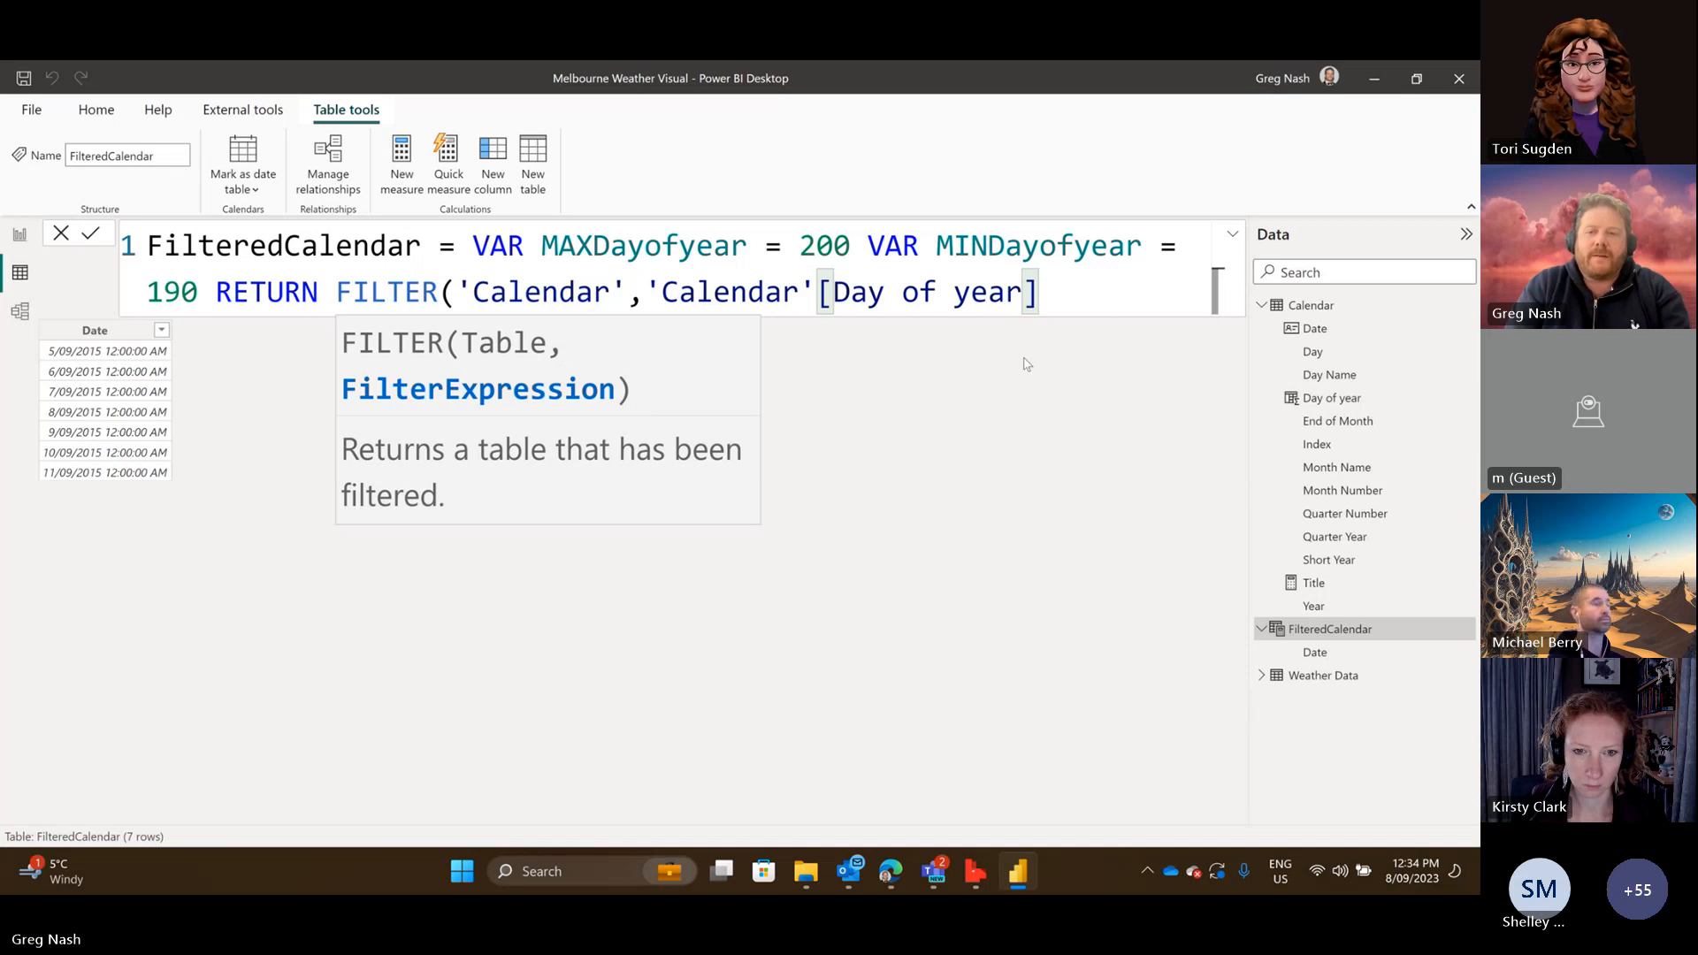
type("<= MAx")
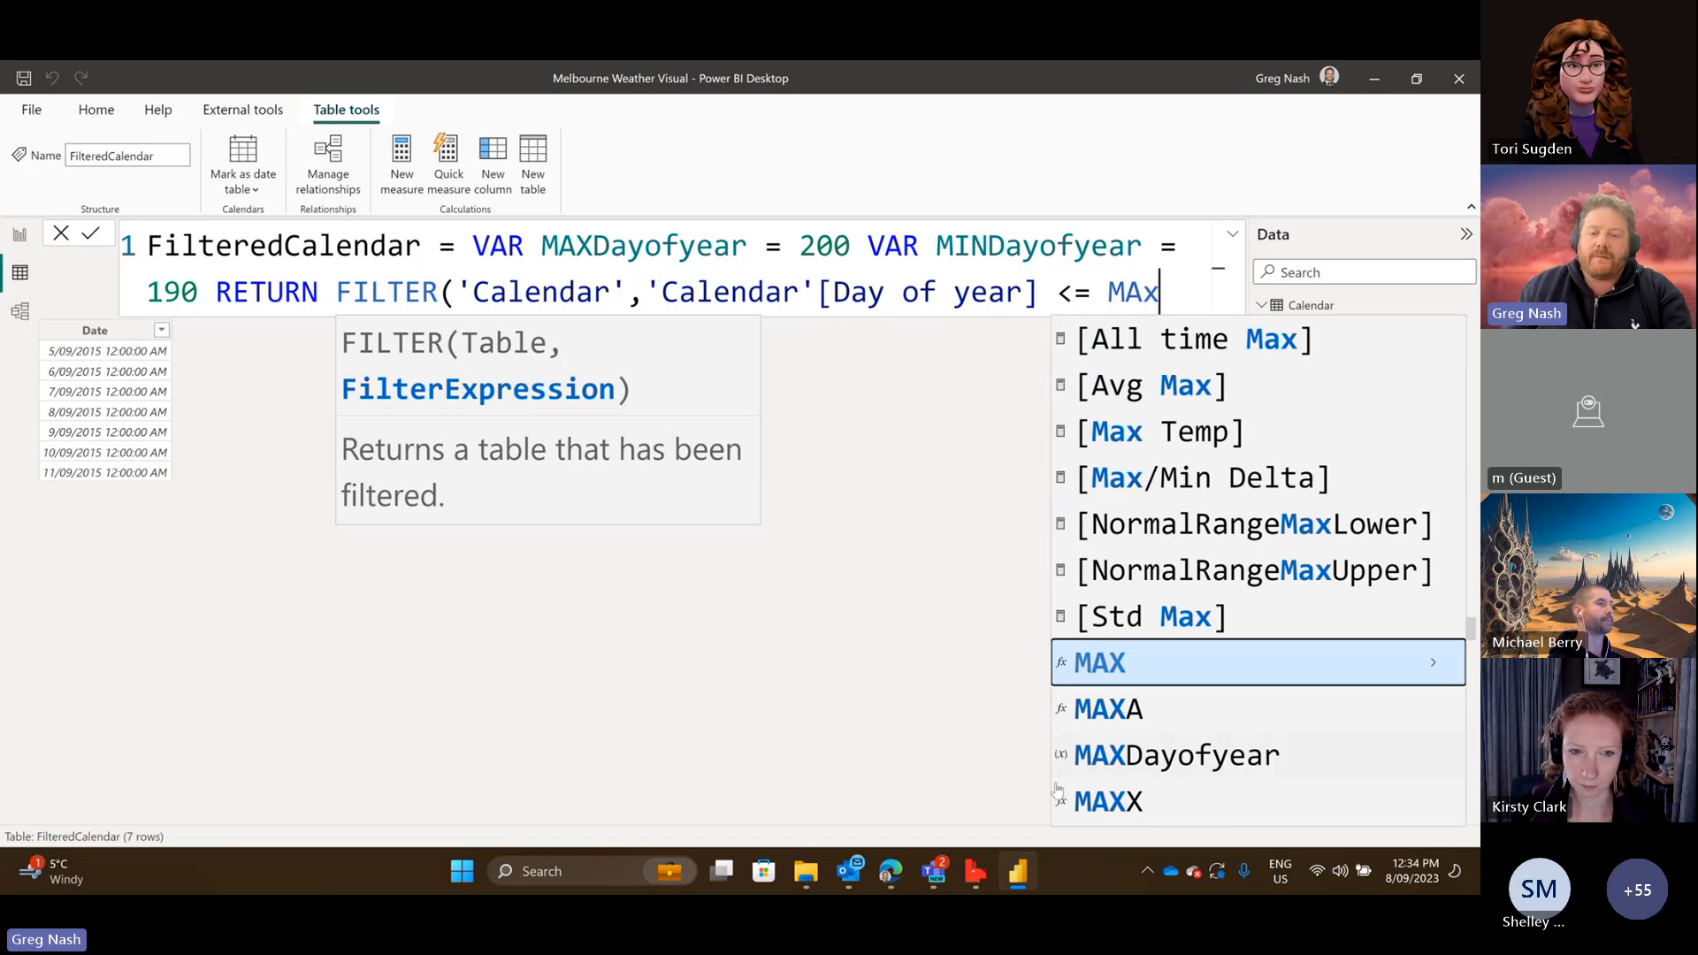
left_click(1120, 747)
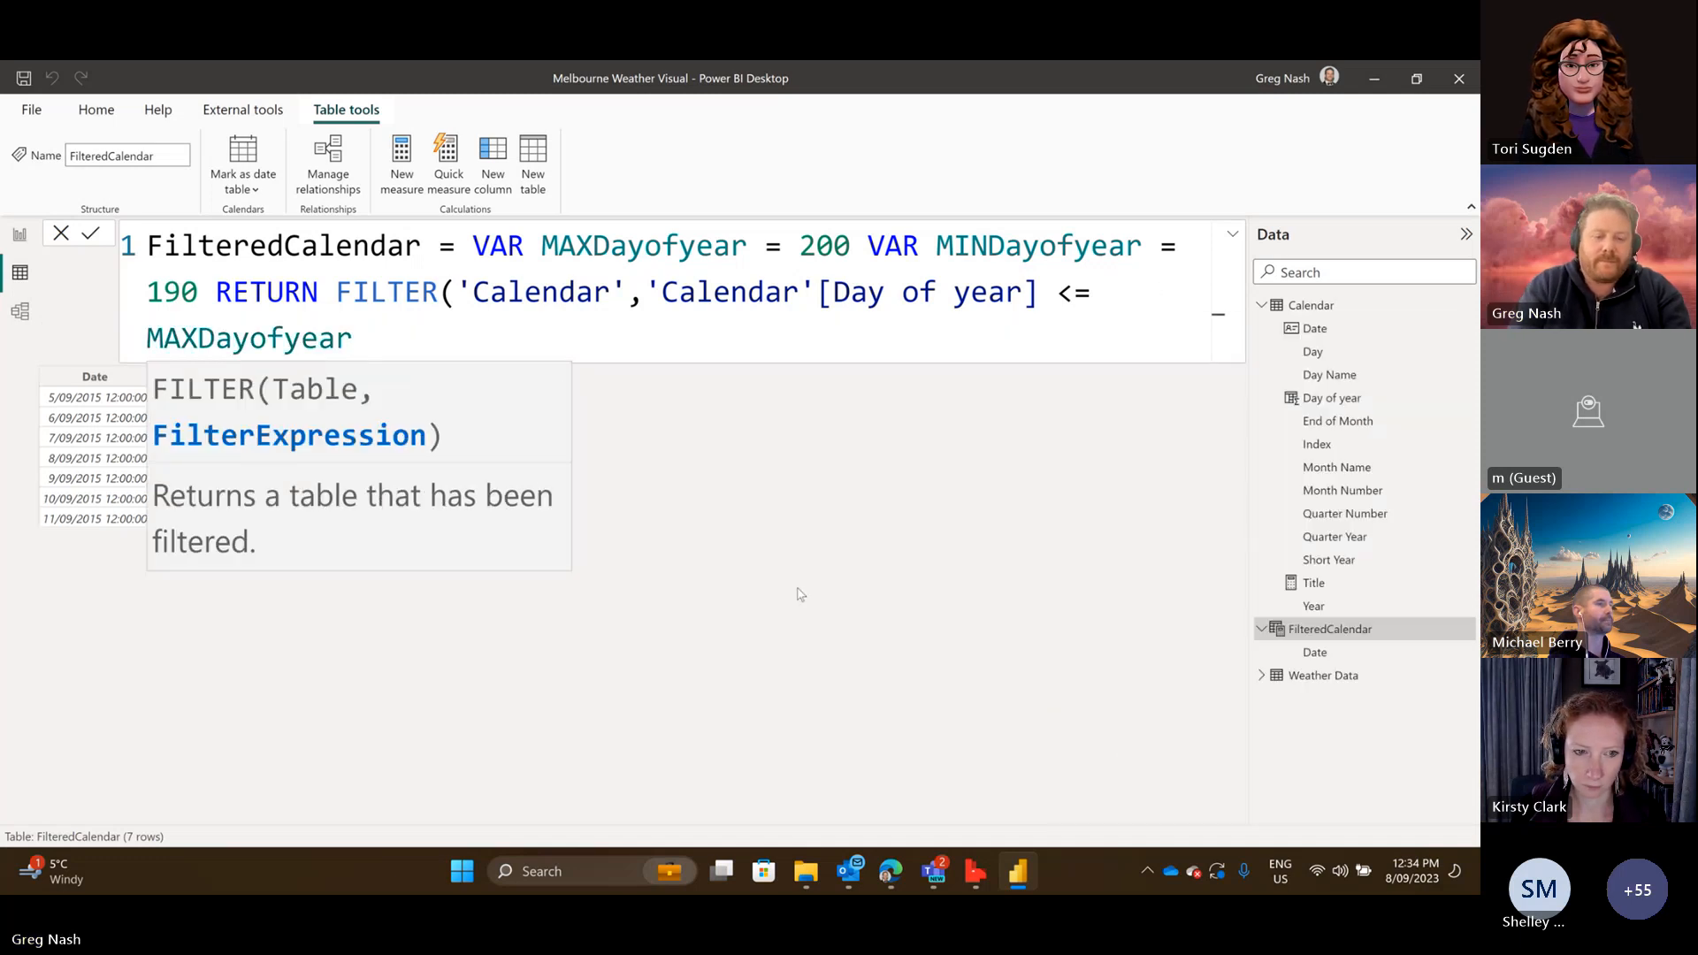
type("&&")
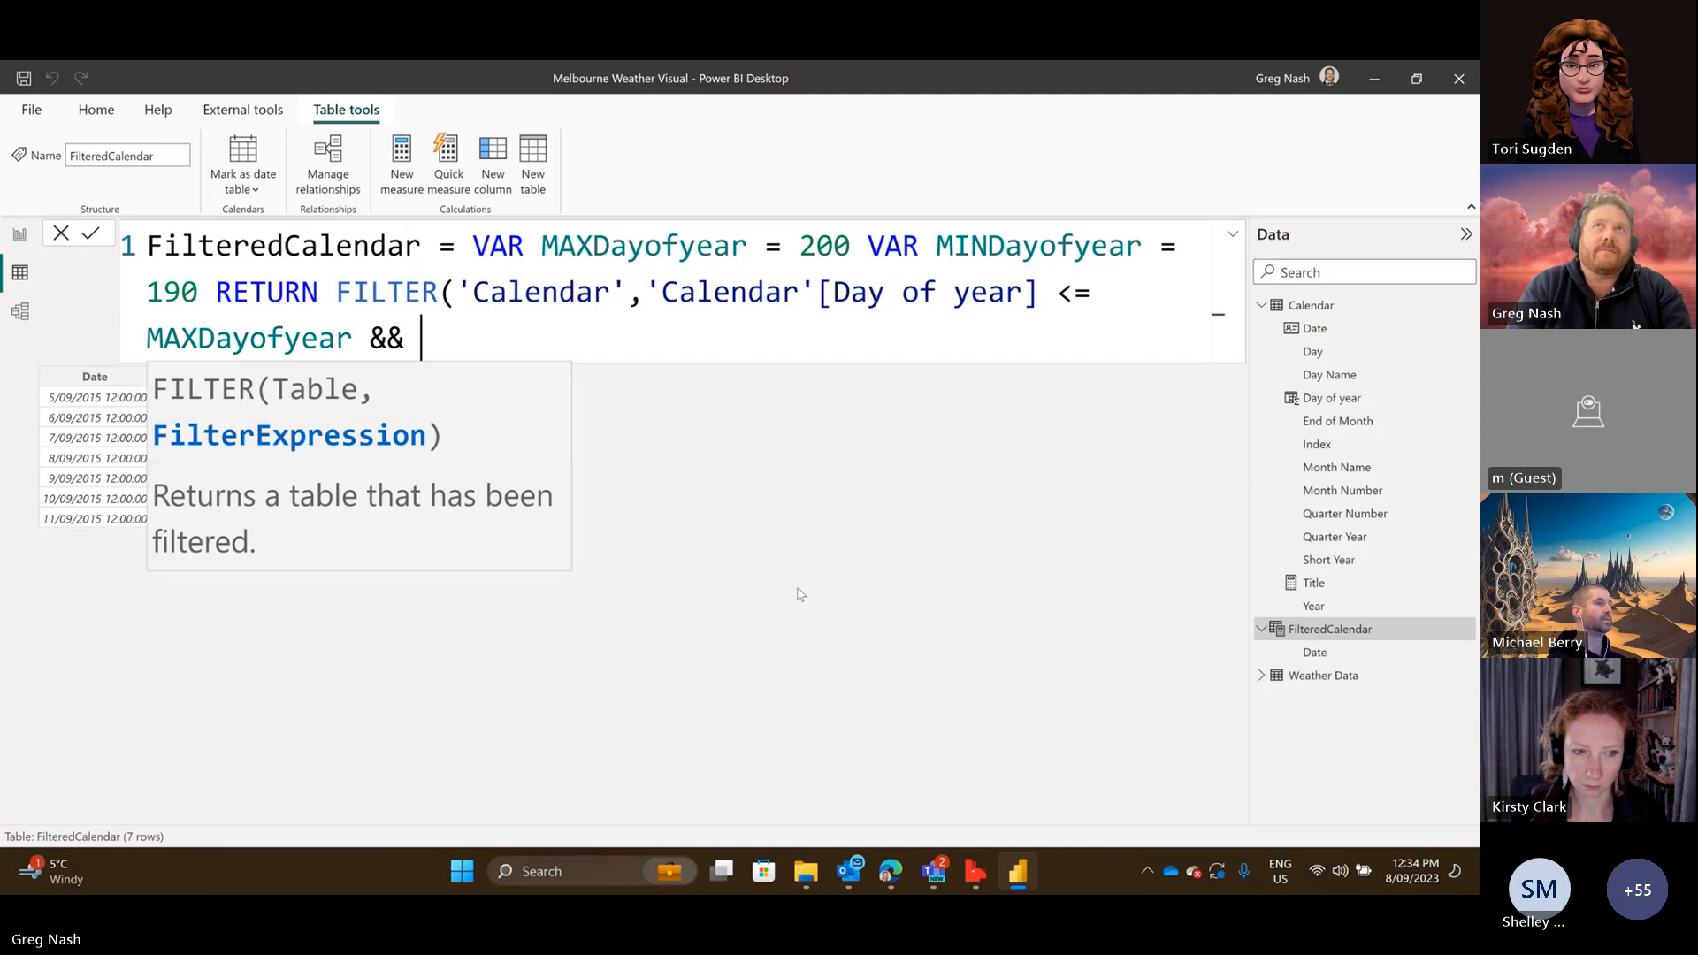
key("BackSpace")
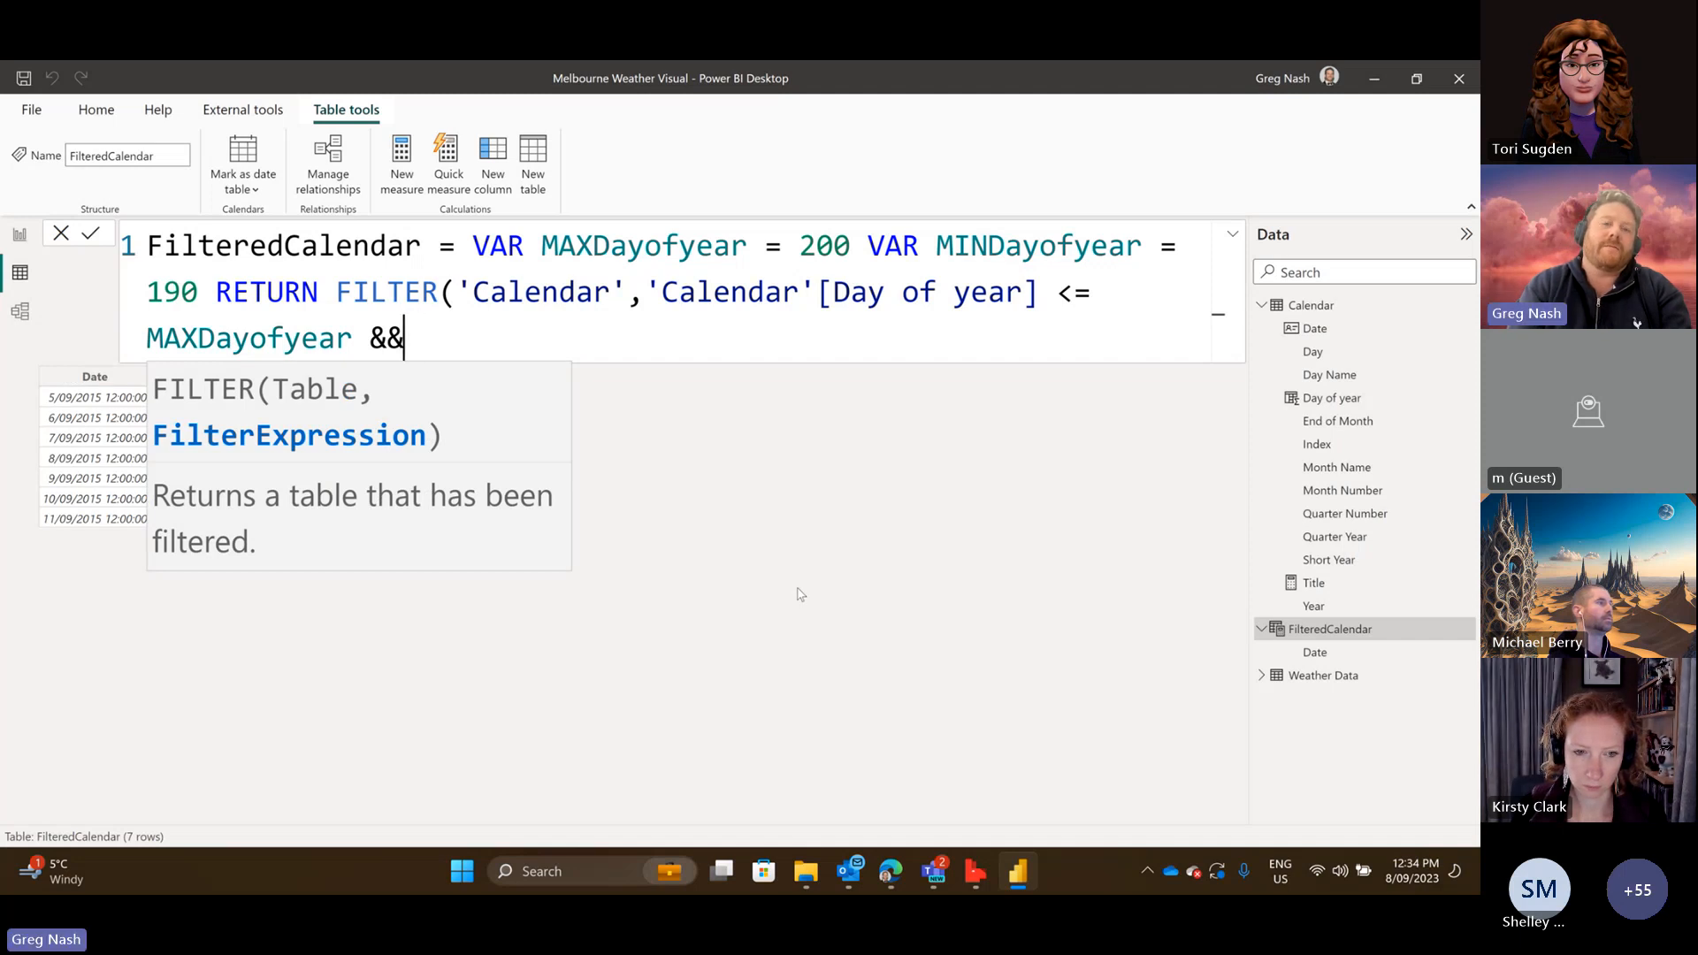
key("BackSpace")
key("BackSpace")
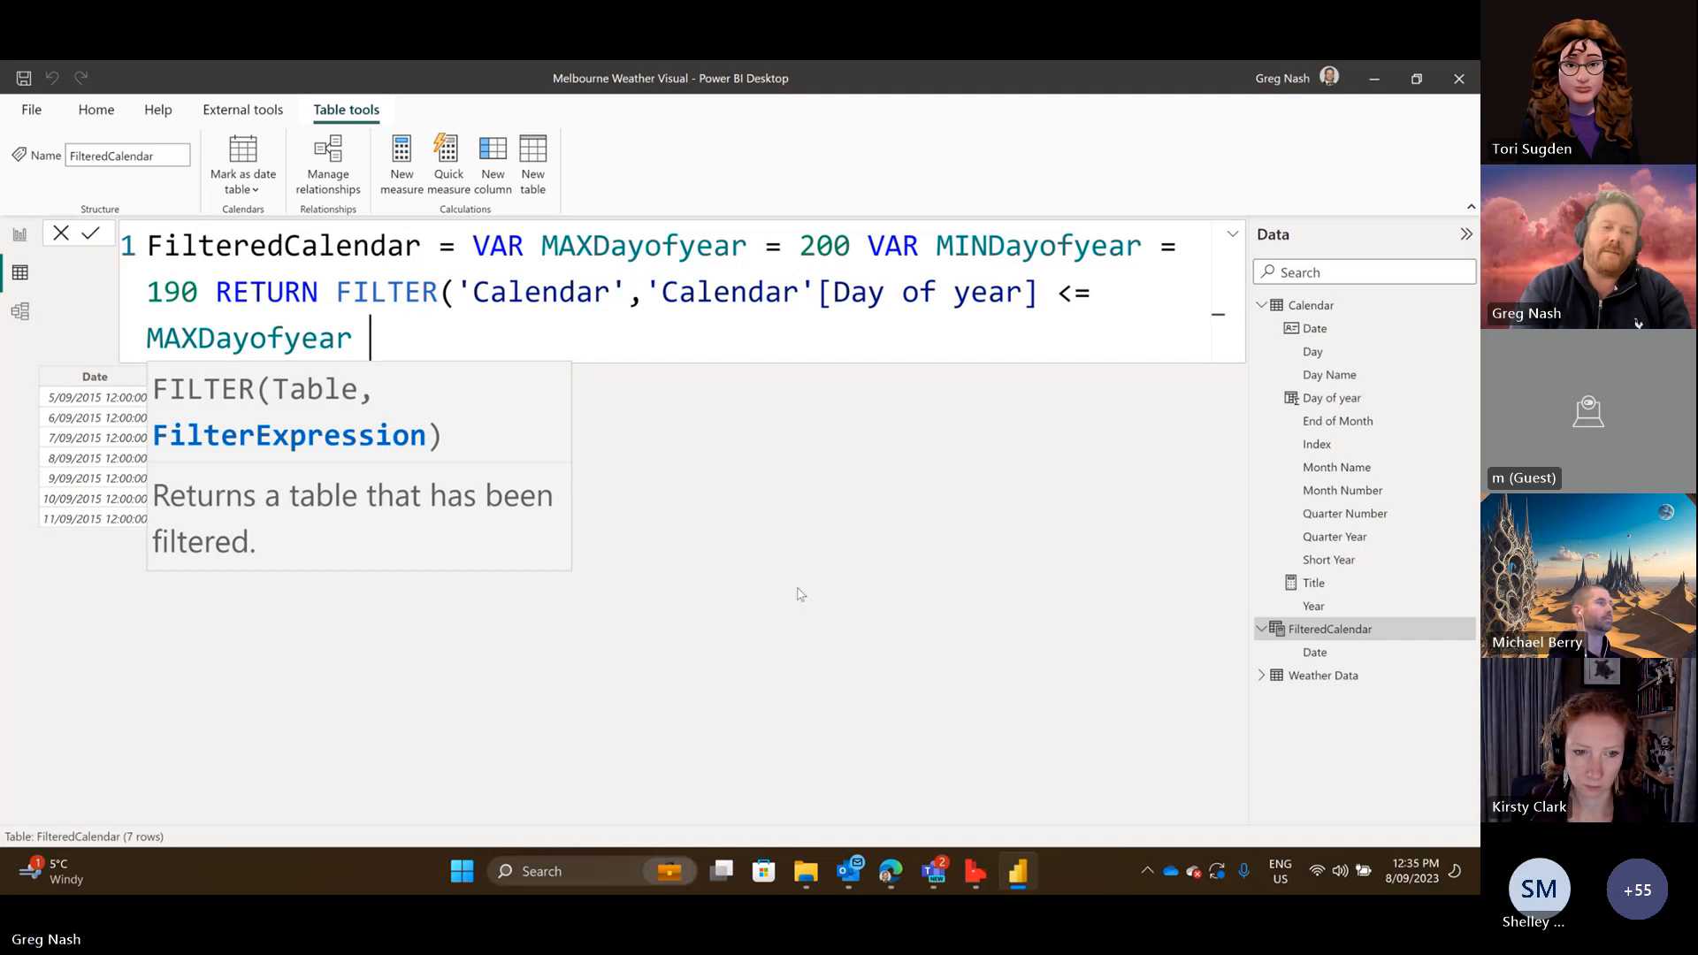
Extend the filter condition with the && operator followed by the 'Calendar'[Day of year] column.
type("&& ")
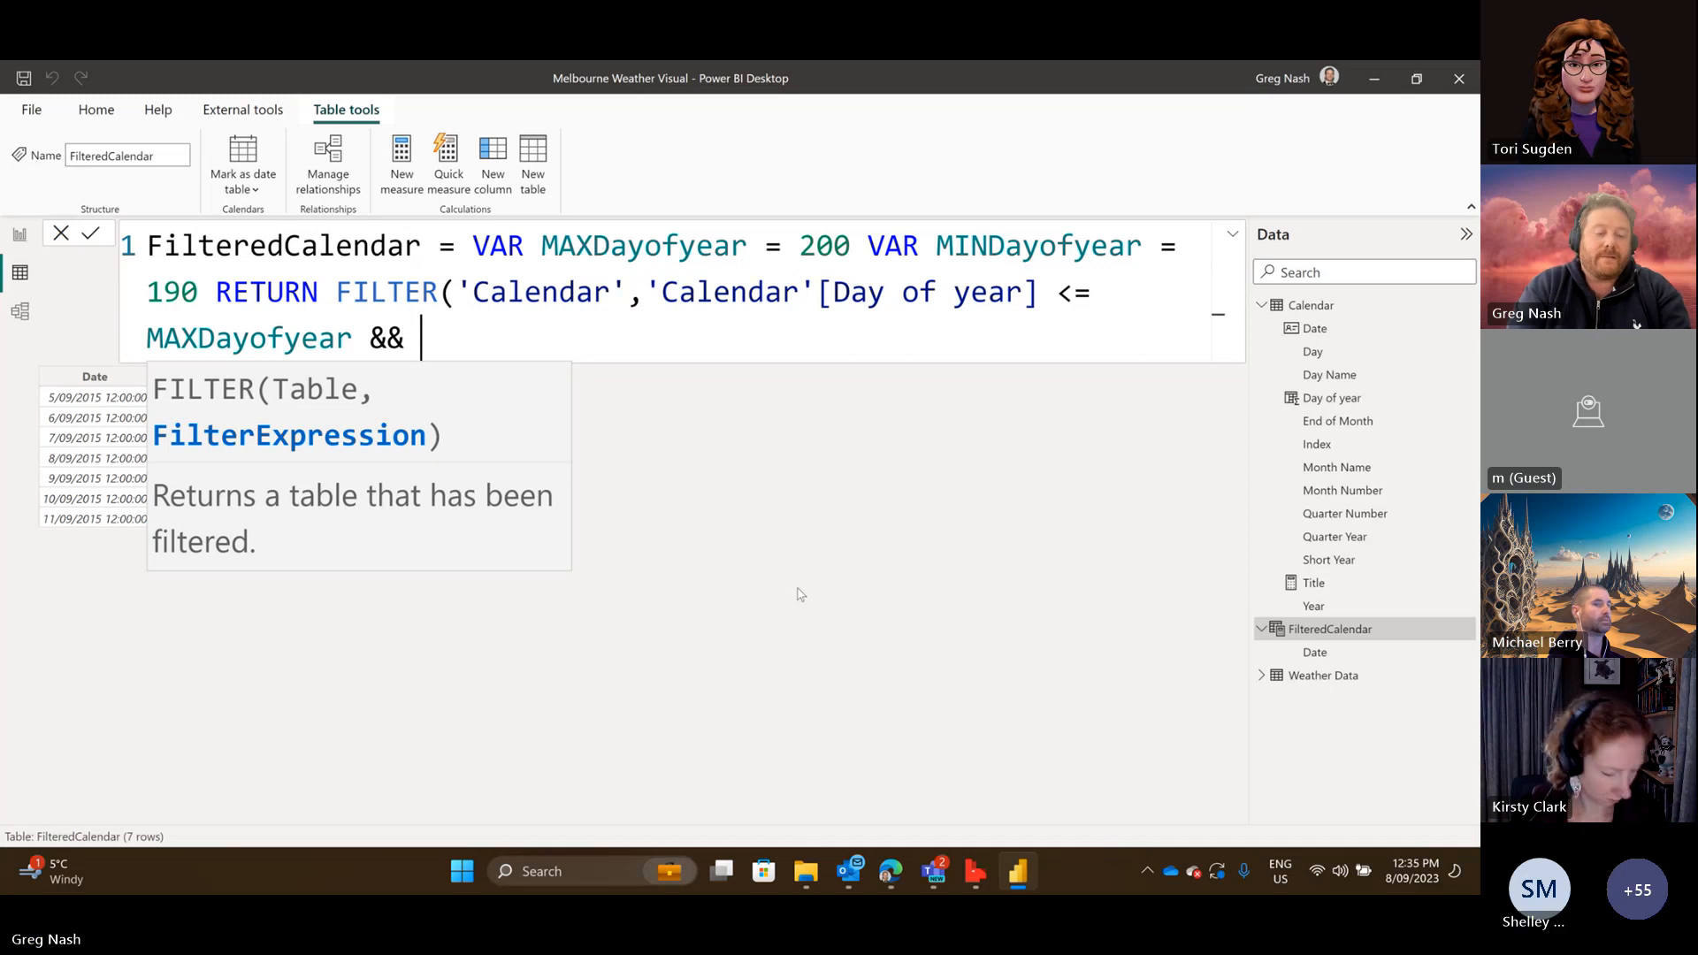
type("Cale")
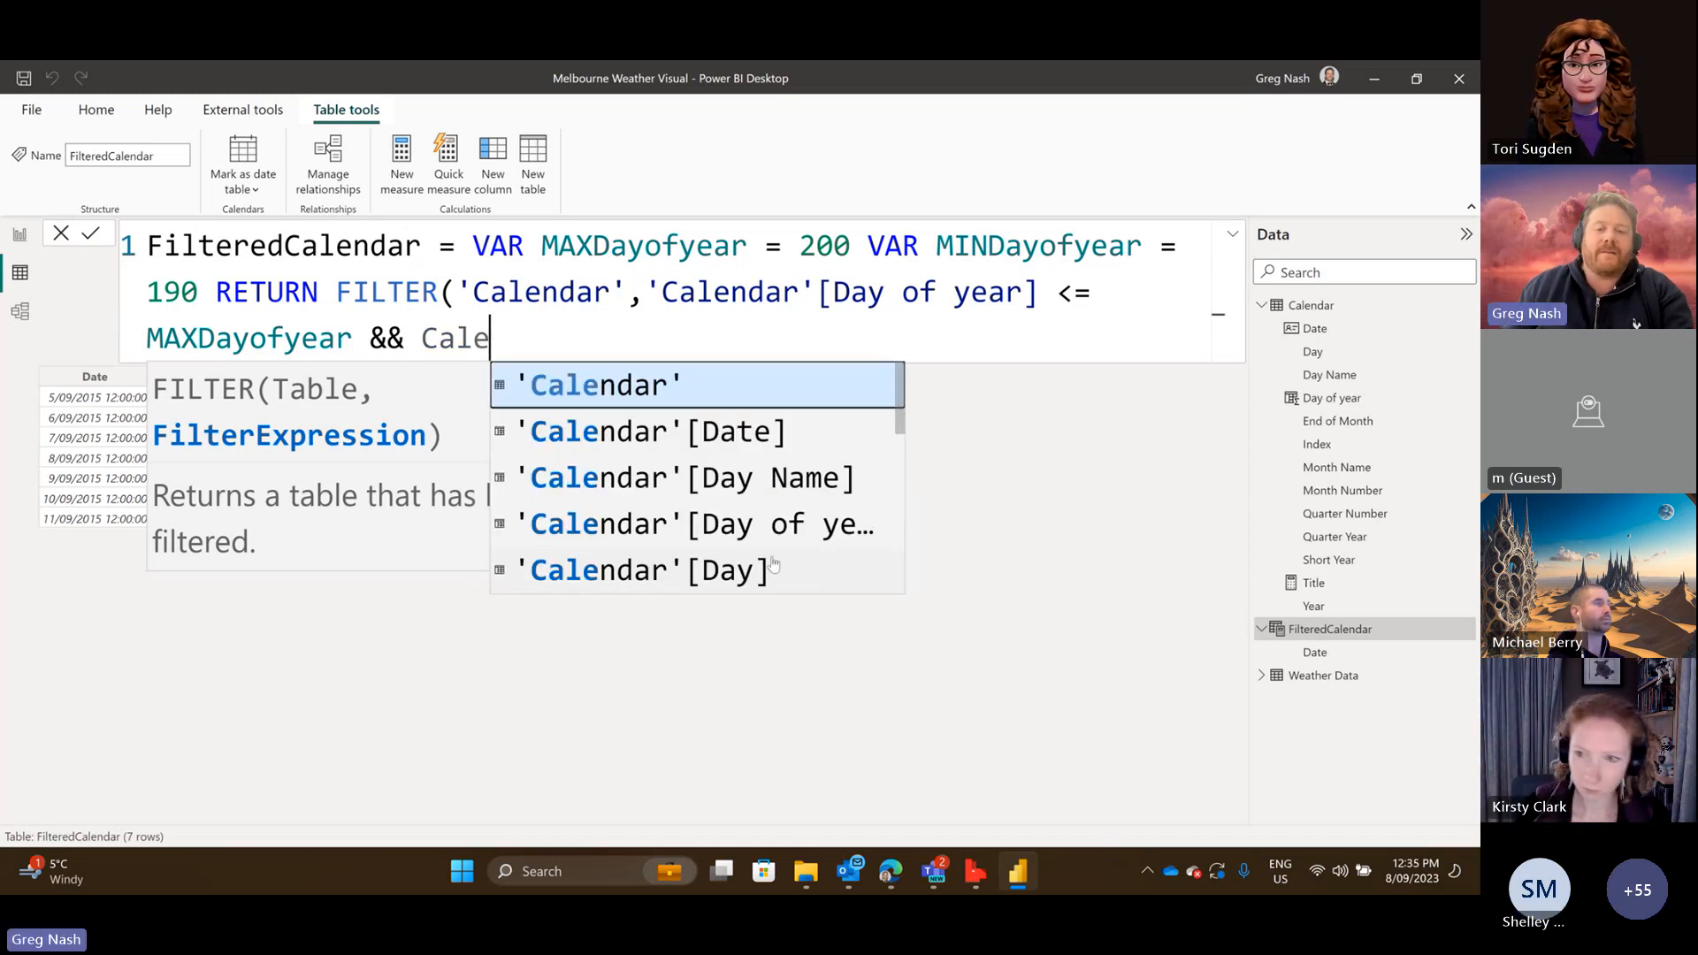
left_click(811, 538)
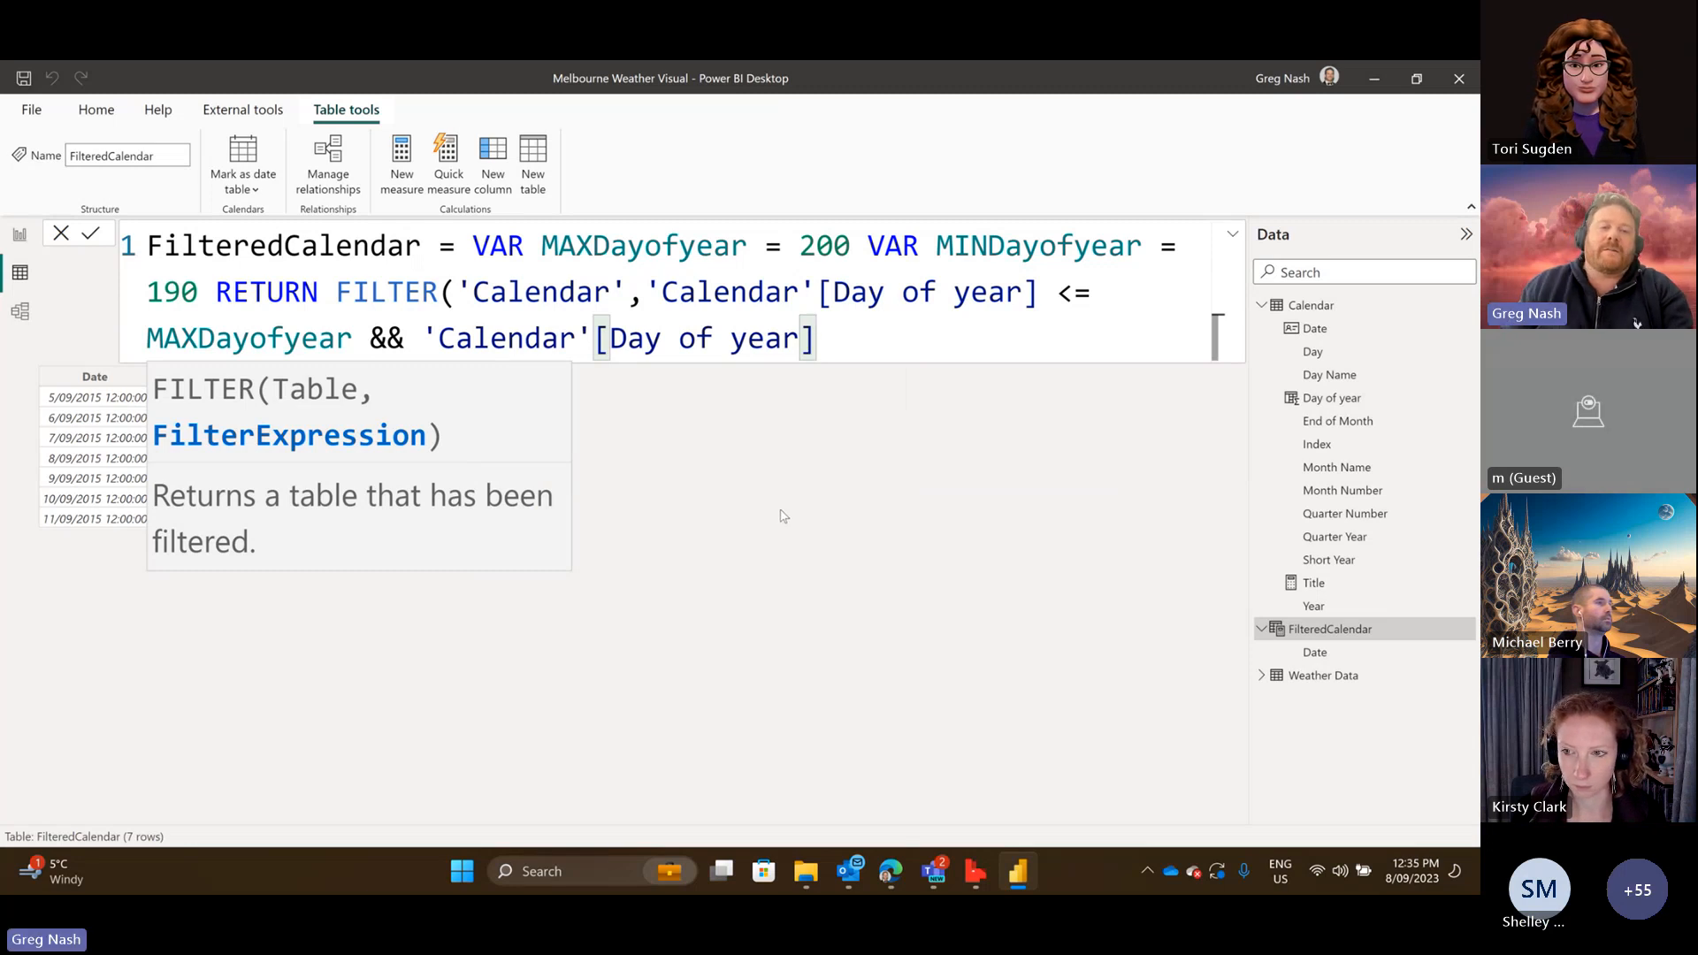
Replace the && operator after MAXDayofyear with a comma.
left_click_drag(405, 339, 363, 345)
key("BackSpace")
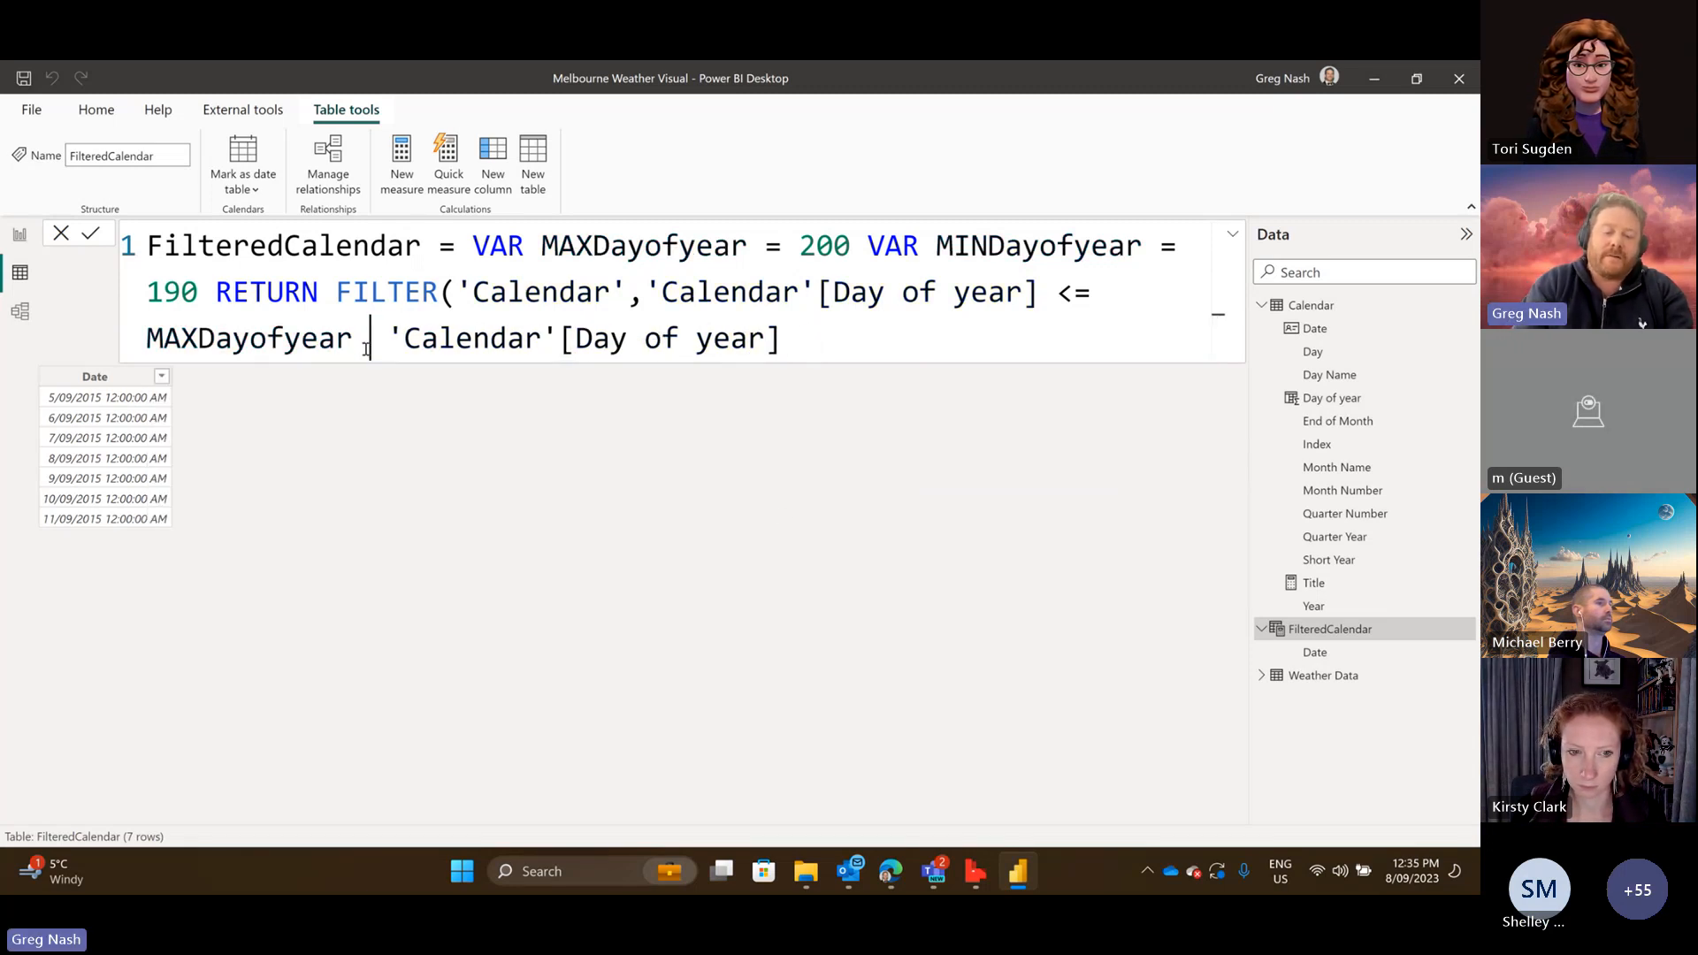
key("BackSpace")
type(",")
Complete the second condition with >= MINDayofyear and close the FILTER function's parenthesis.
left_click(880, 345)
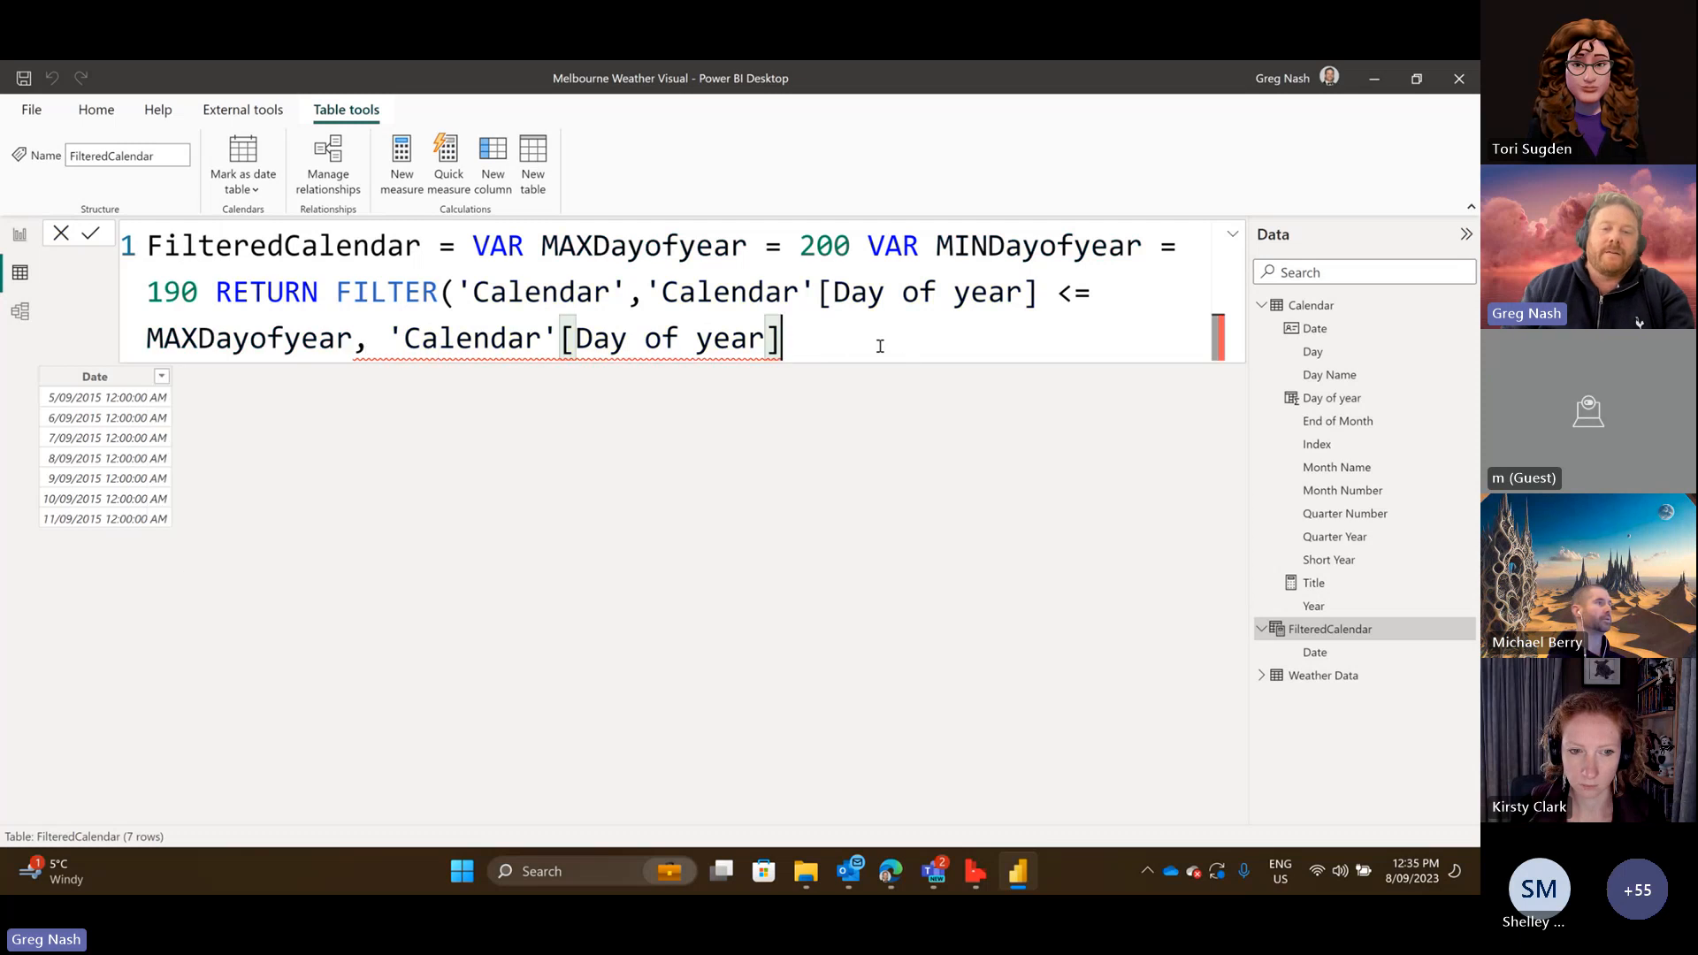
type(">= ")
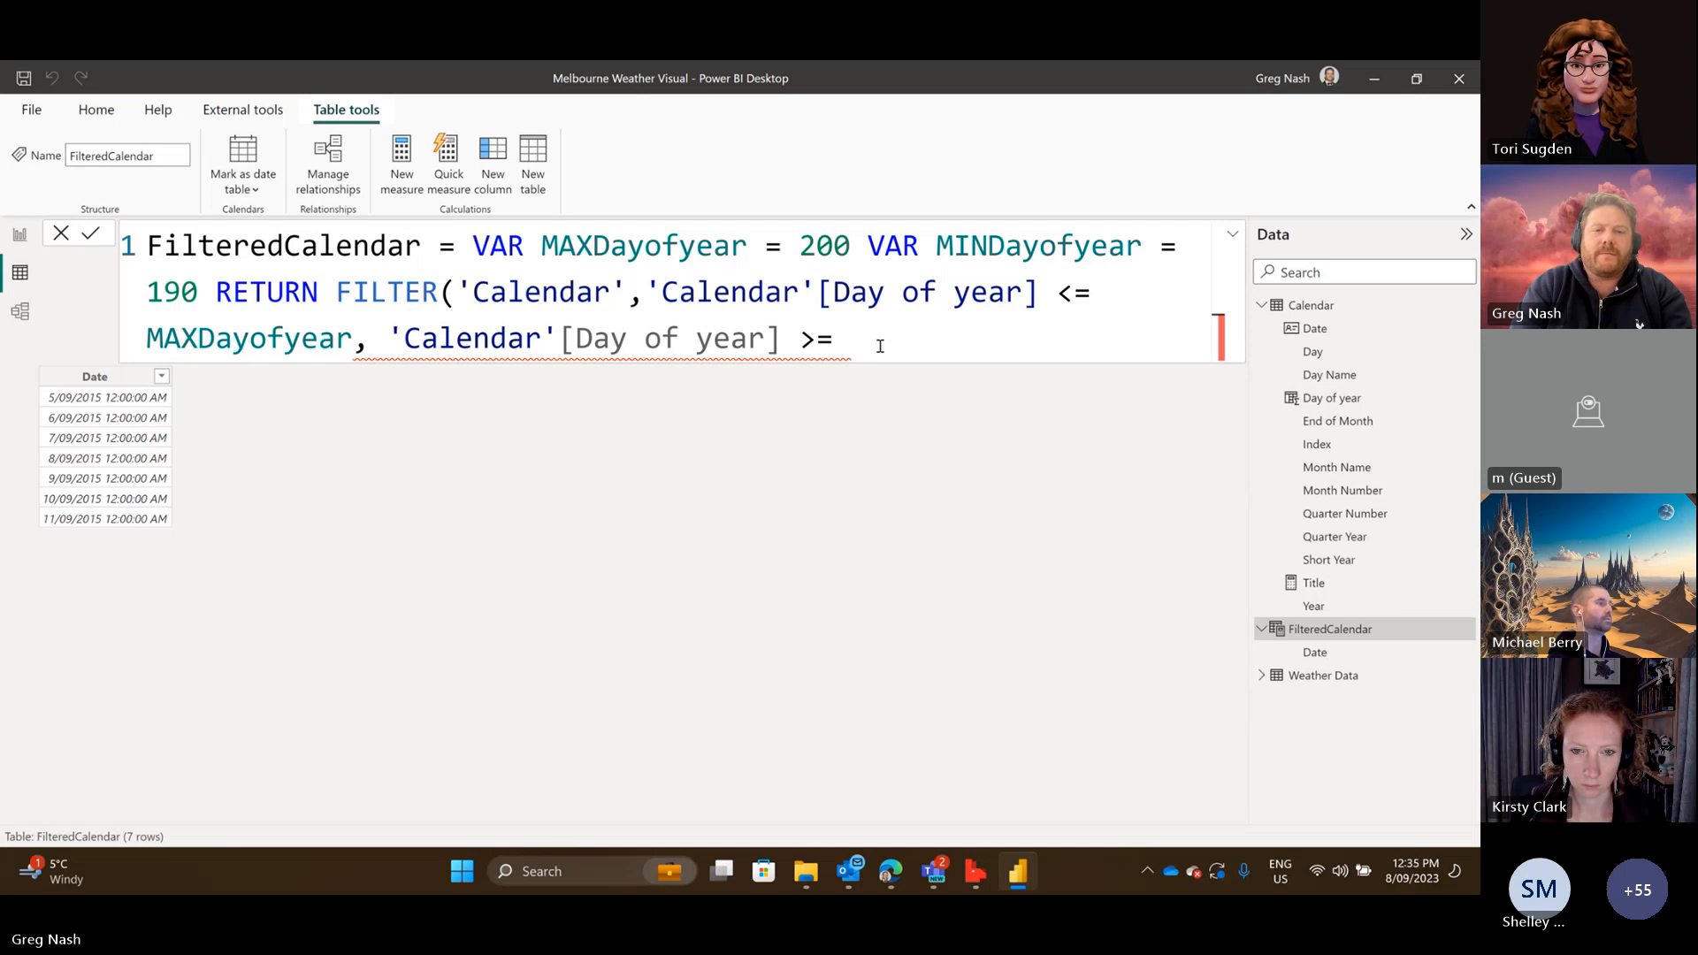
type("Min")
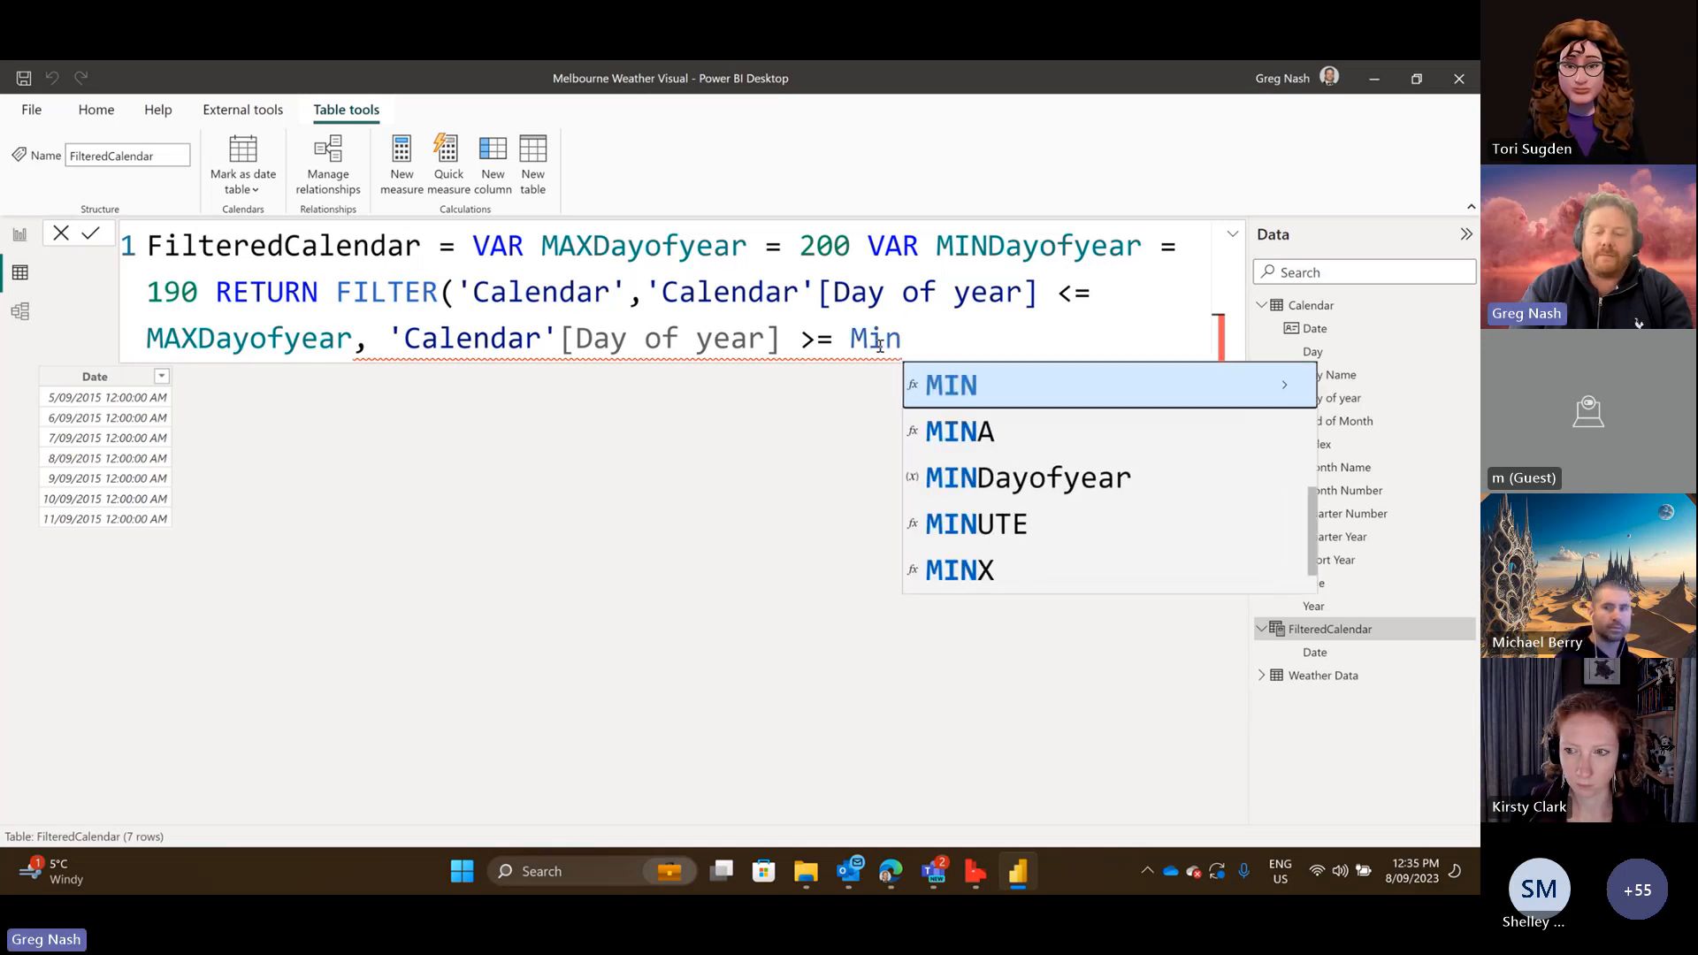
key("Down")
key("Down")
key("Tab")
type(")")
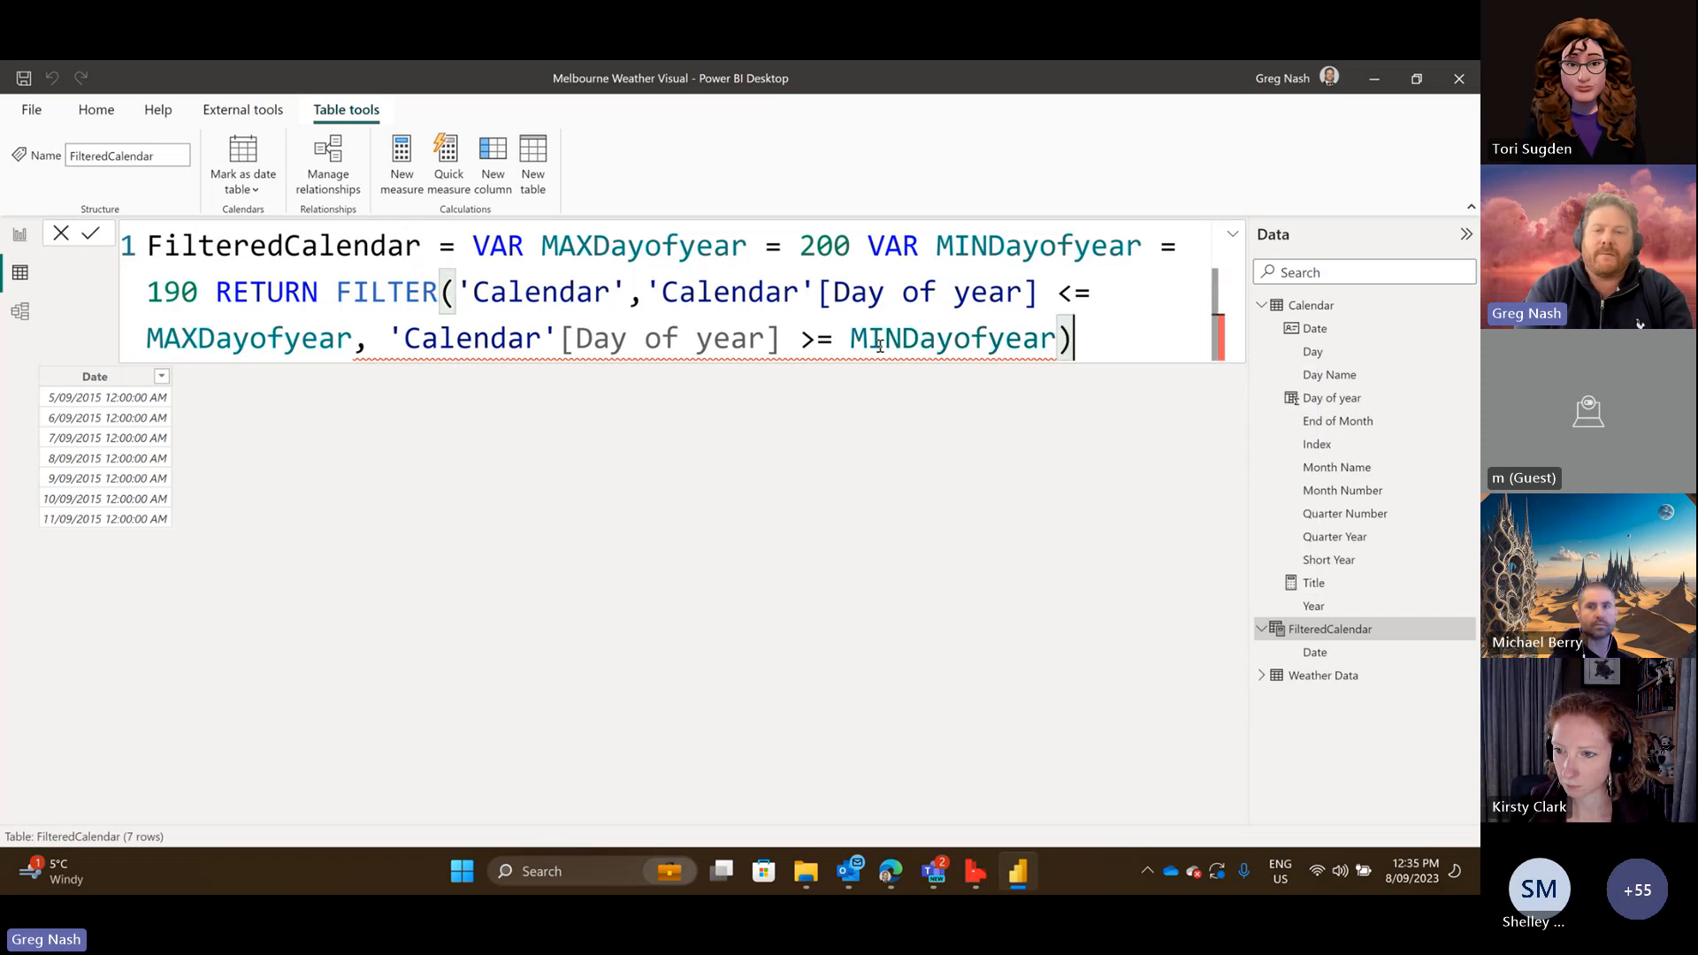
Replace the comma between the two Day of year conditions with && and commit the FilteredCalendar formula.
left_click(387, 339)
mouse_move(389, 343)
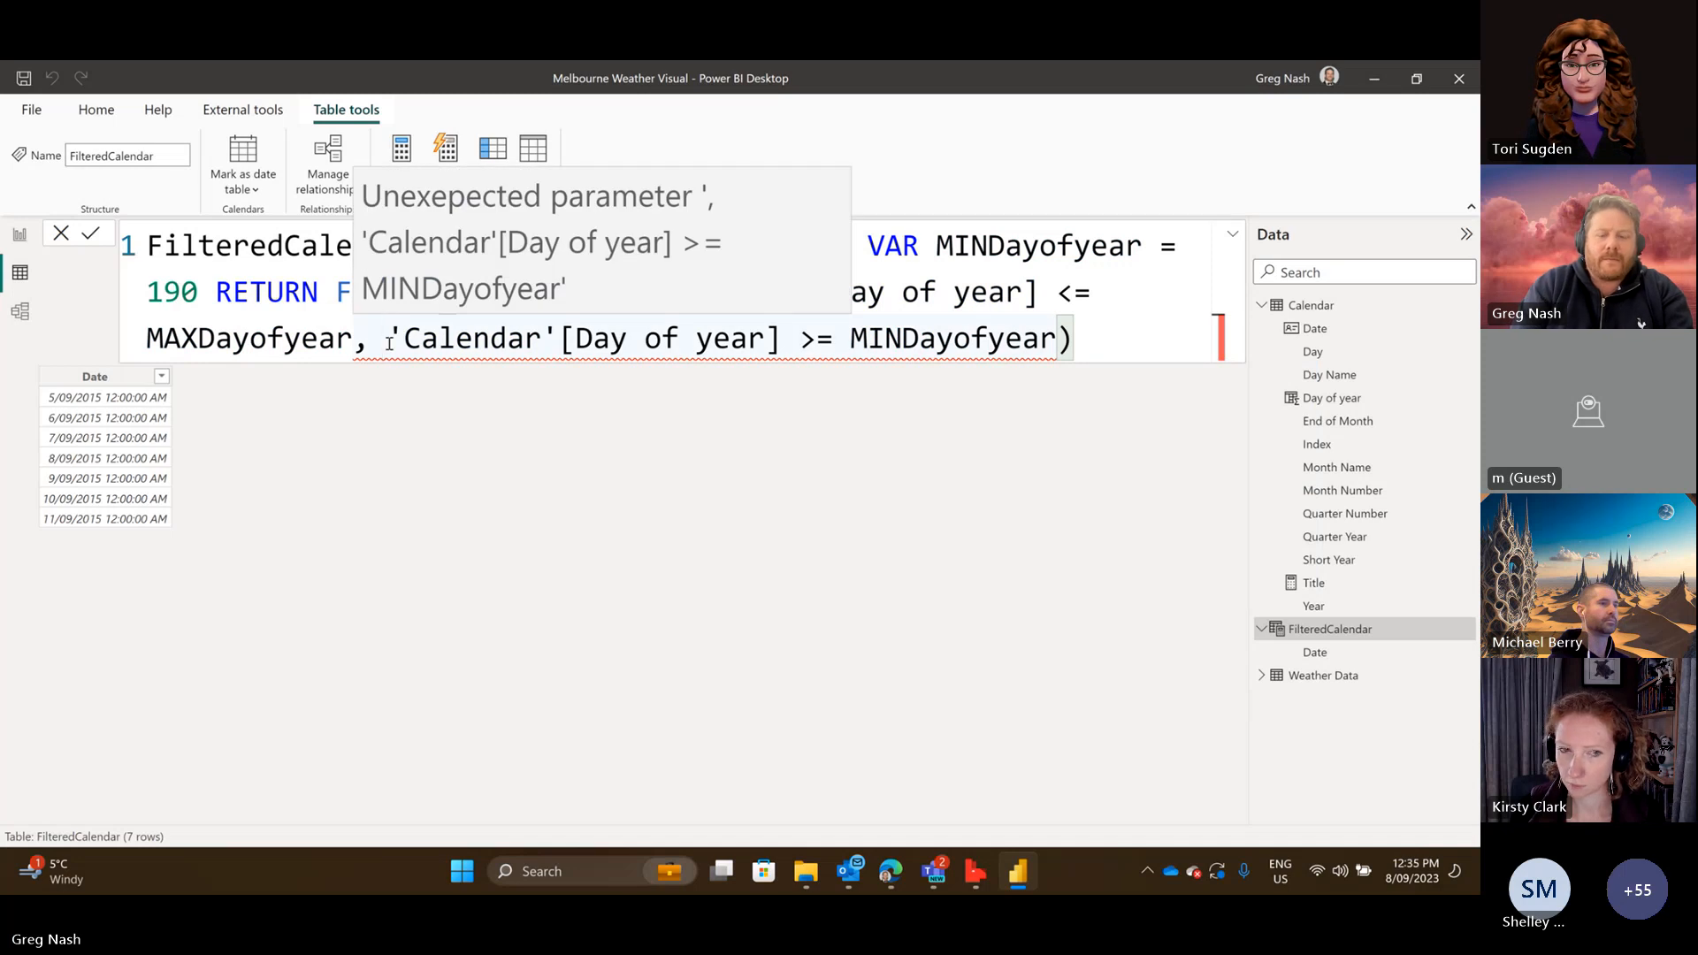
key("Left")
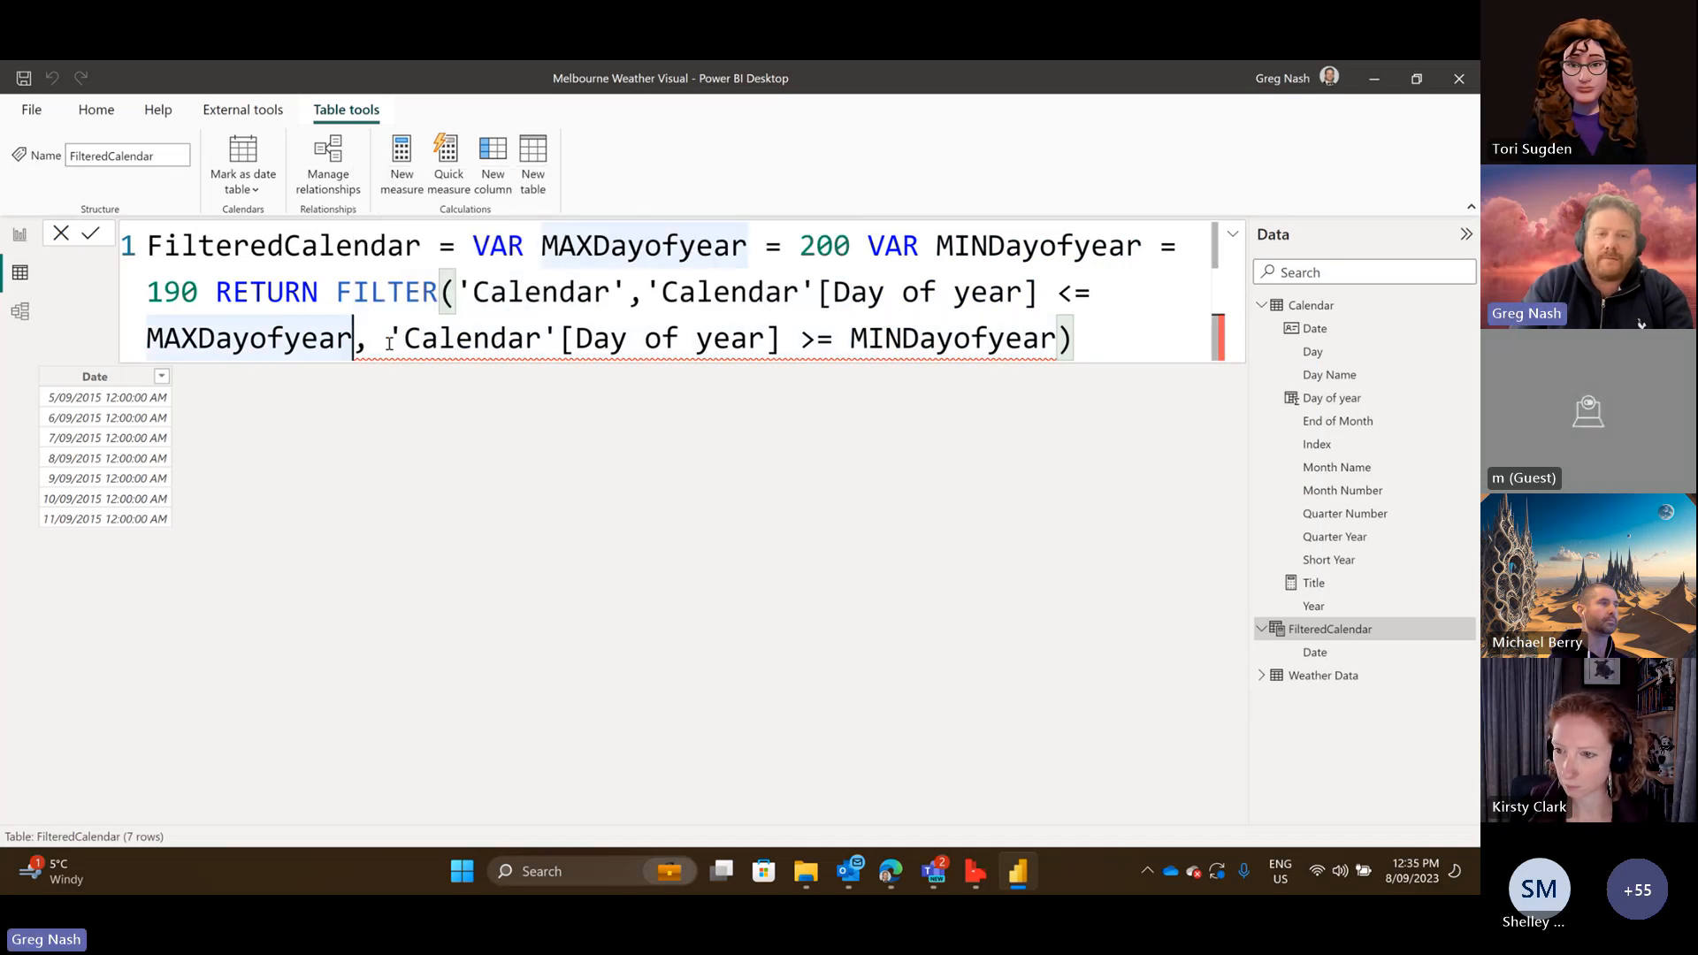
key("BackSpace")
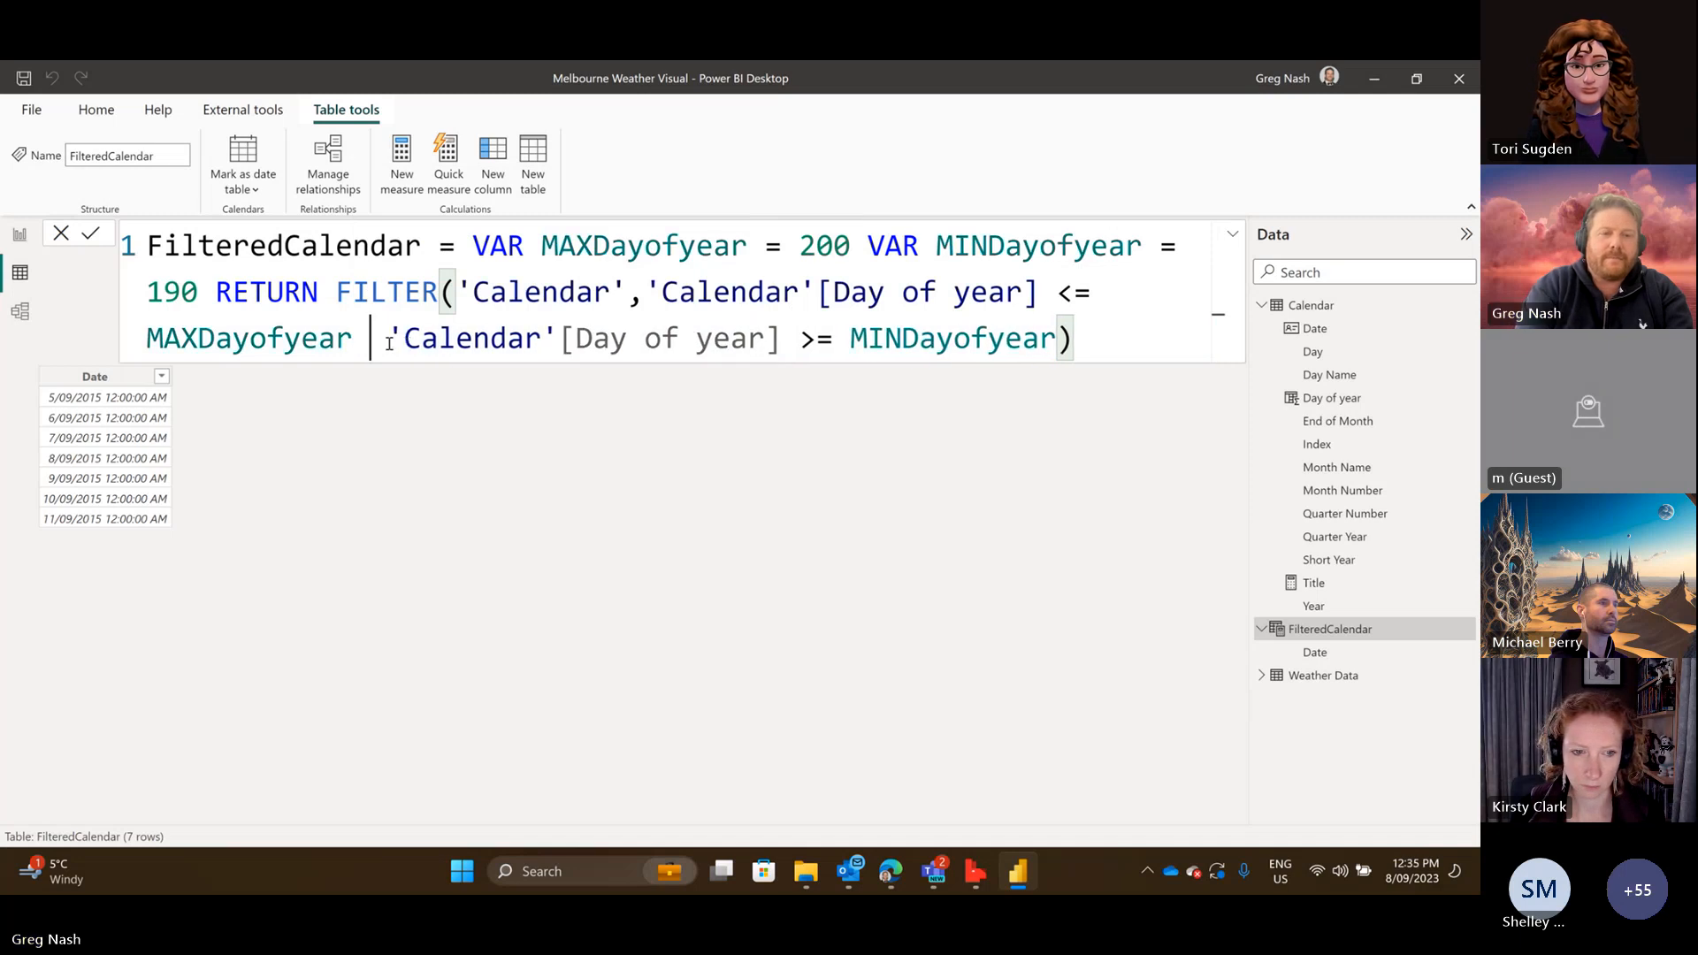
type("&&")
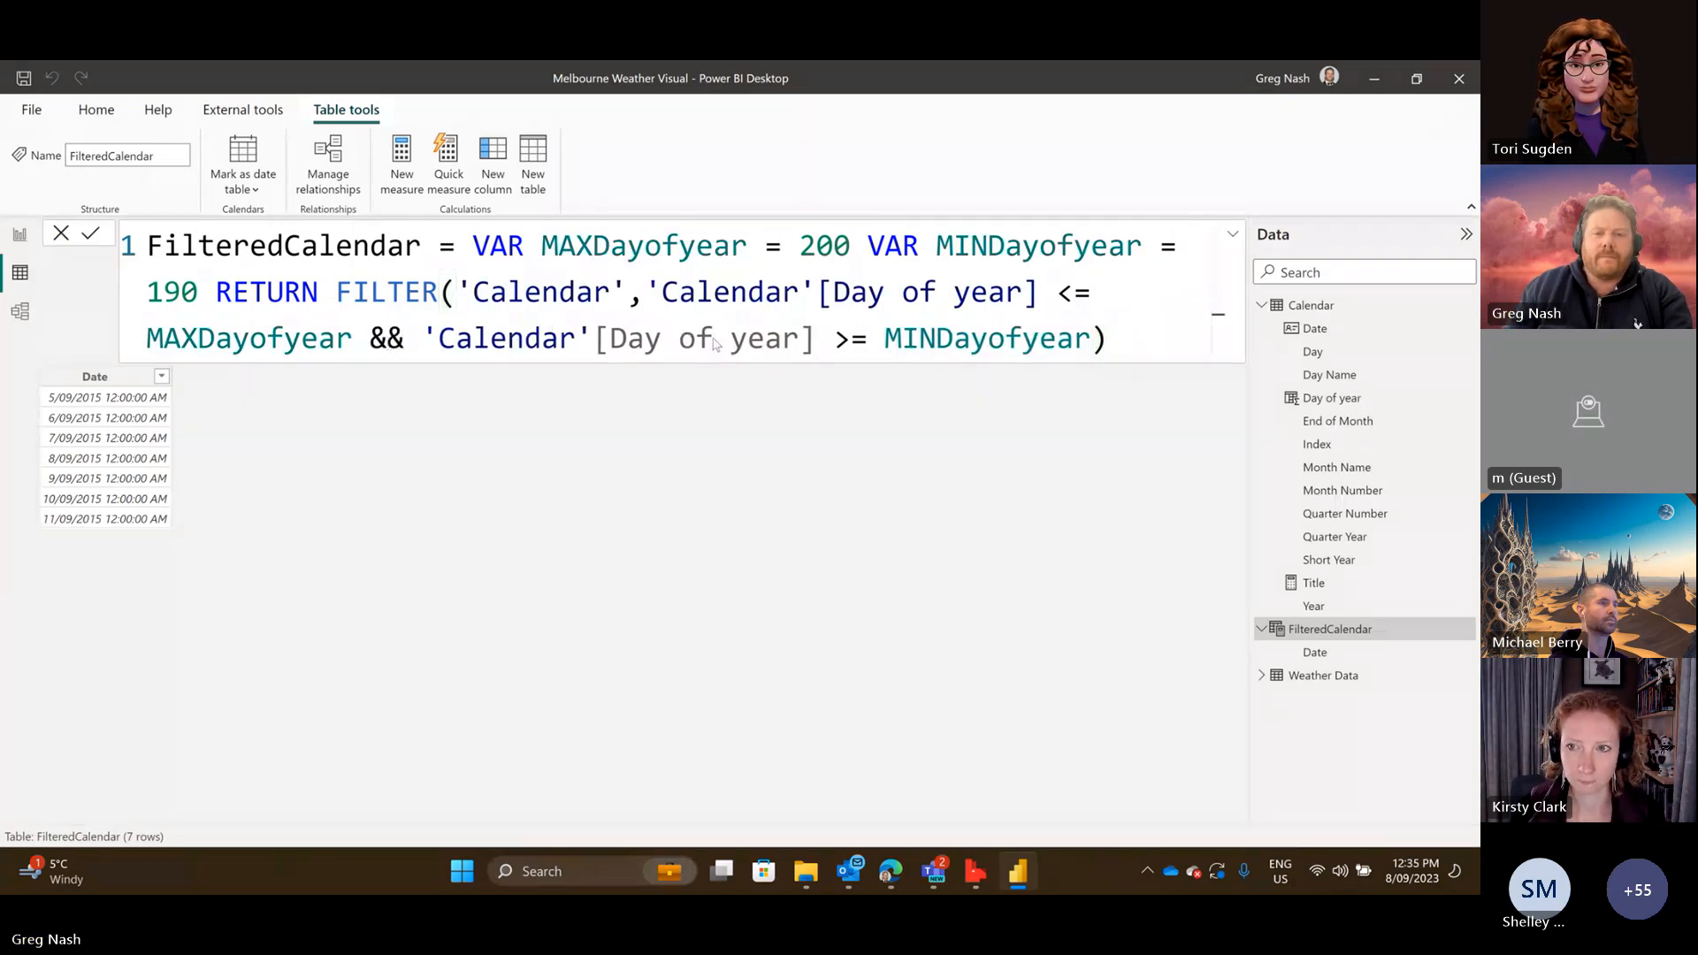
key("Return")
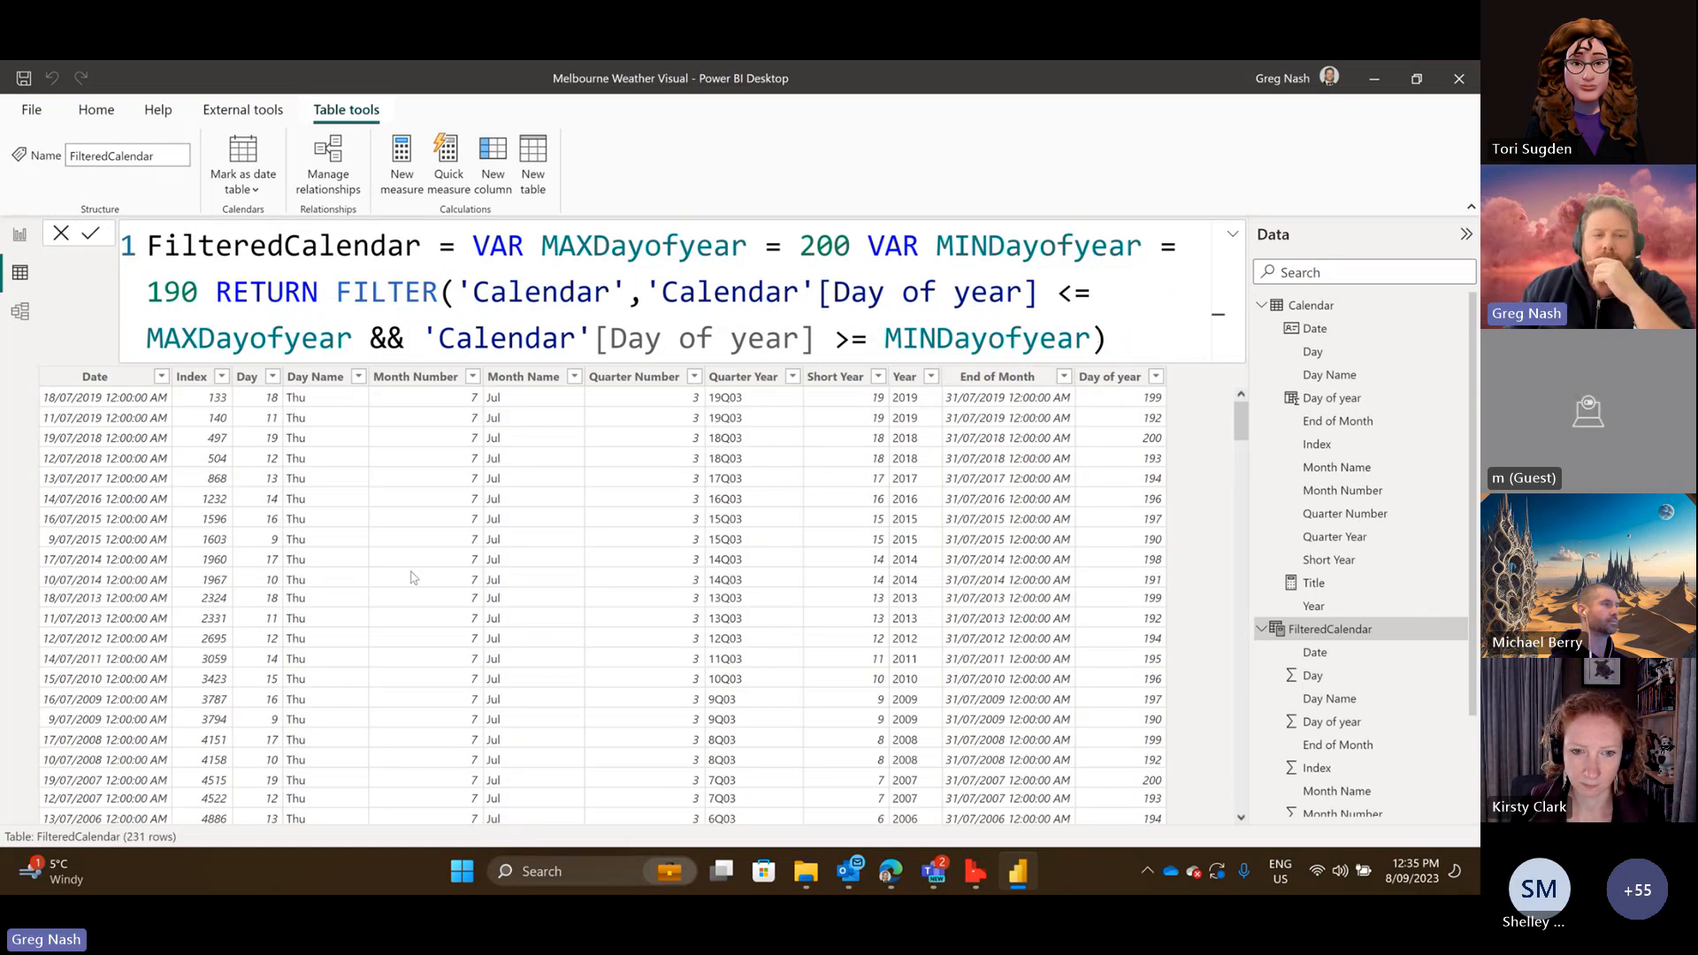
Sort the FilteredCalendar table by Day of year in ascending order and examine the values in its rows.
scroll(398, 577, "down", 20)
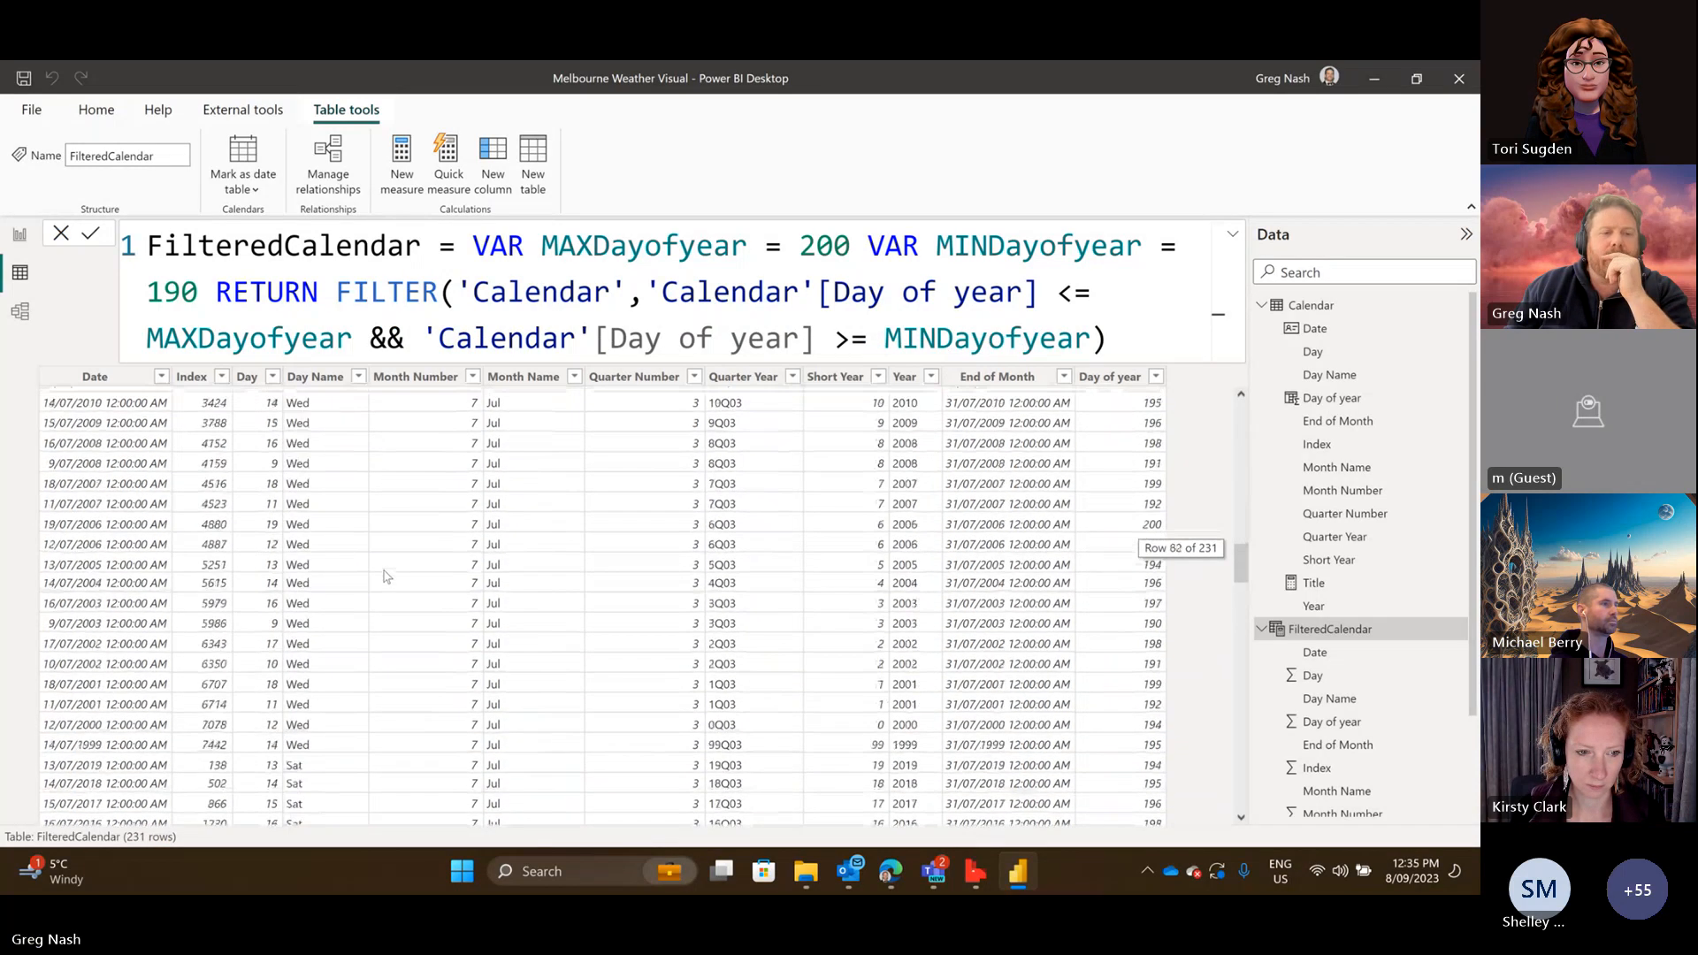
scroll(1001, 546, "down", 5)
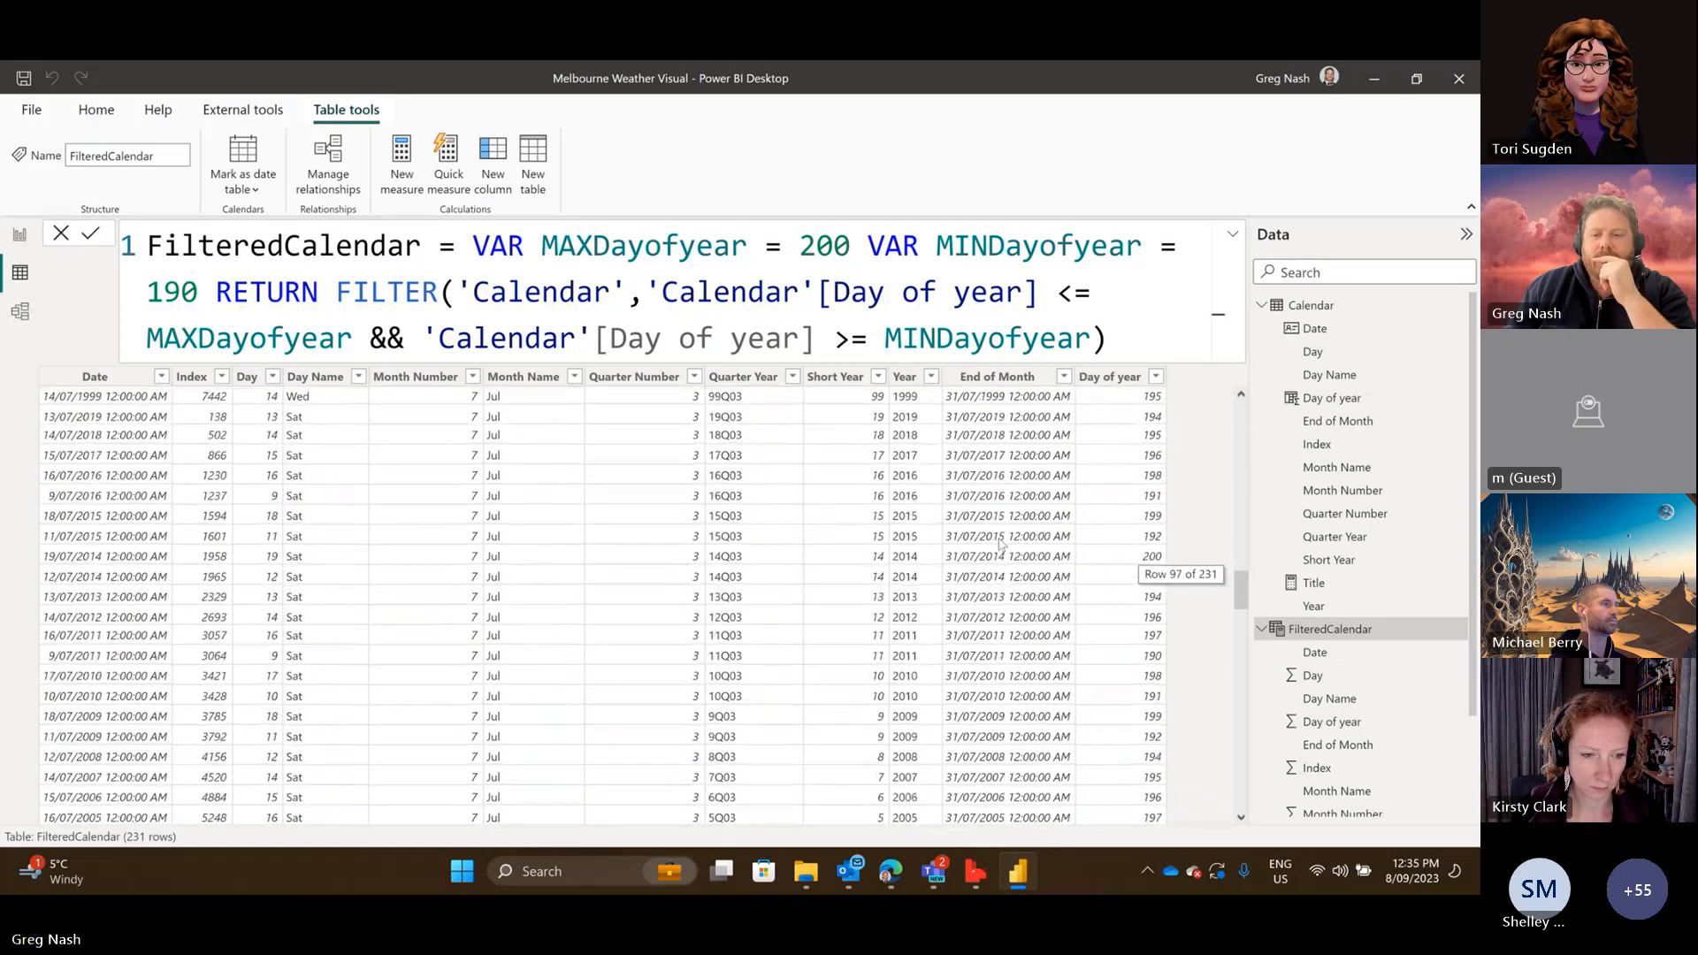
scroll(1000, 546, "down", 4)
left_click(1156, 376)
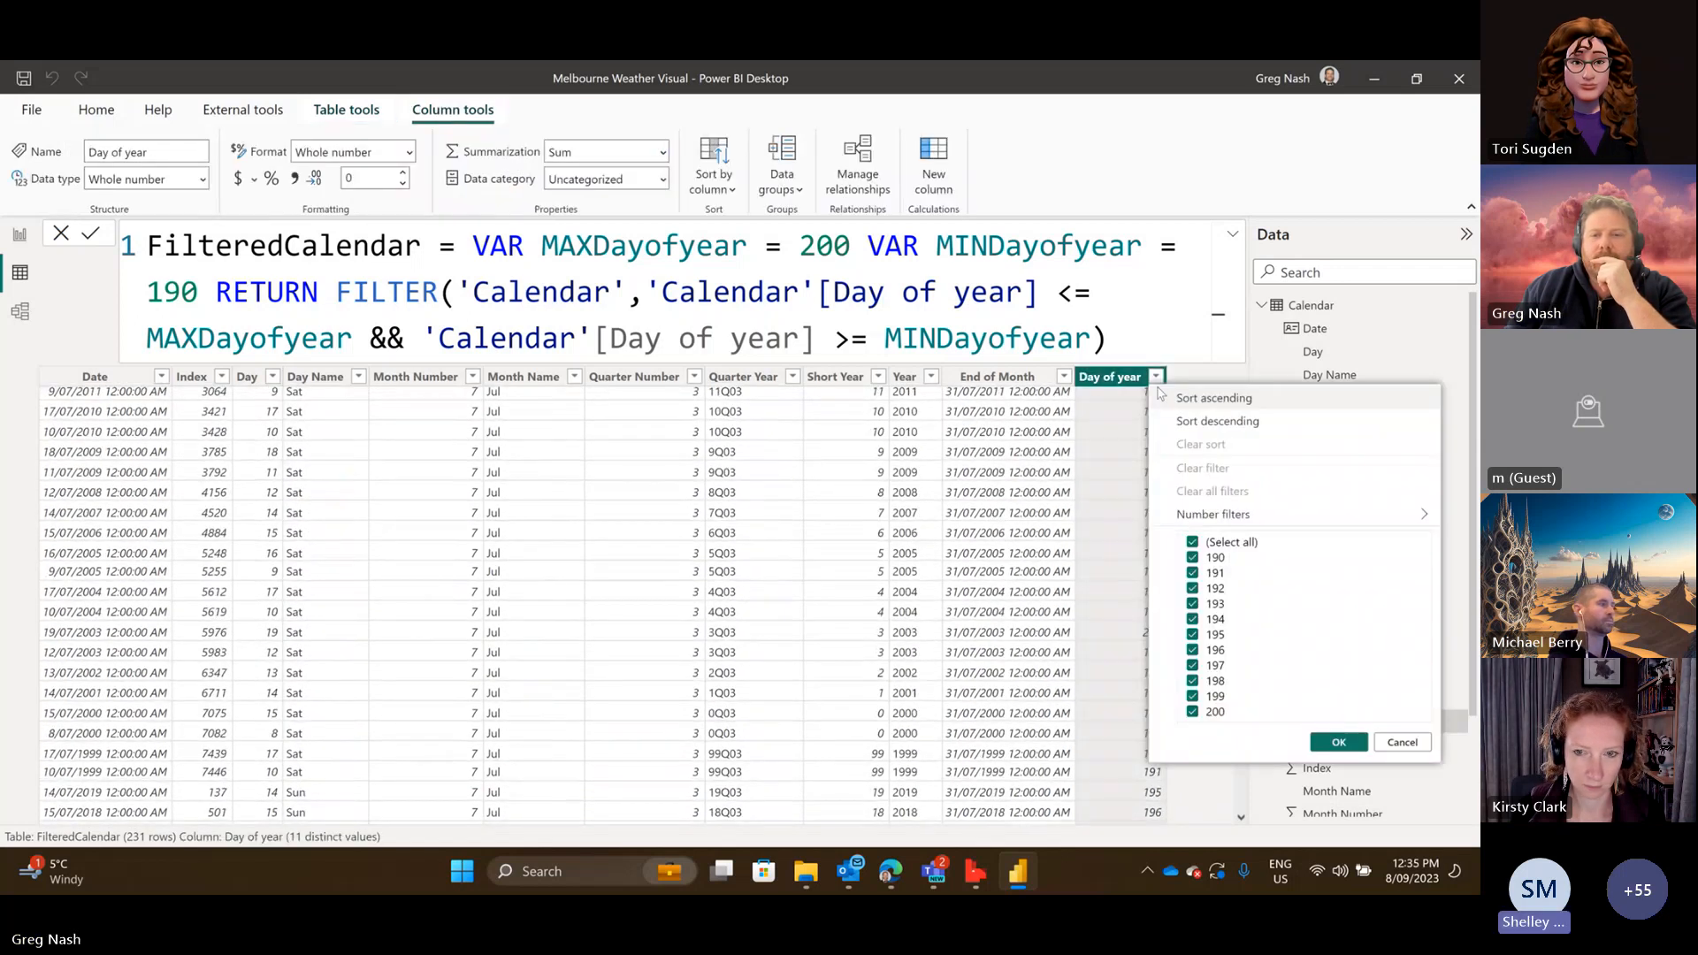
left_click(1166, 398)
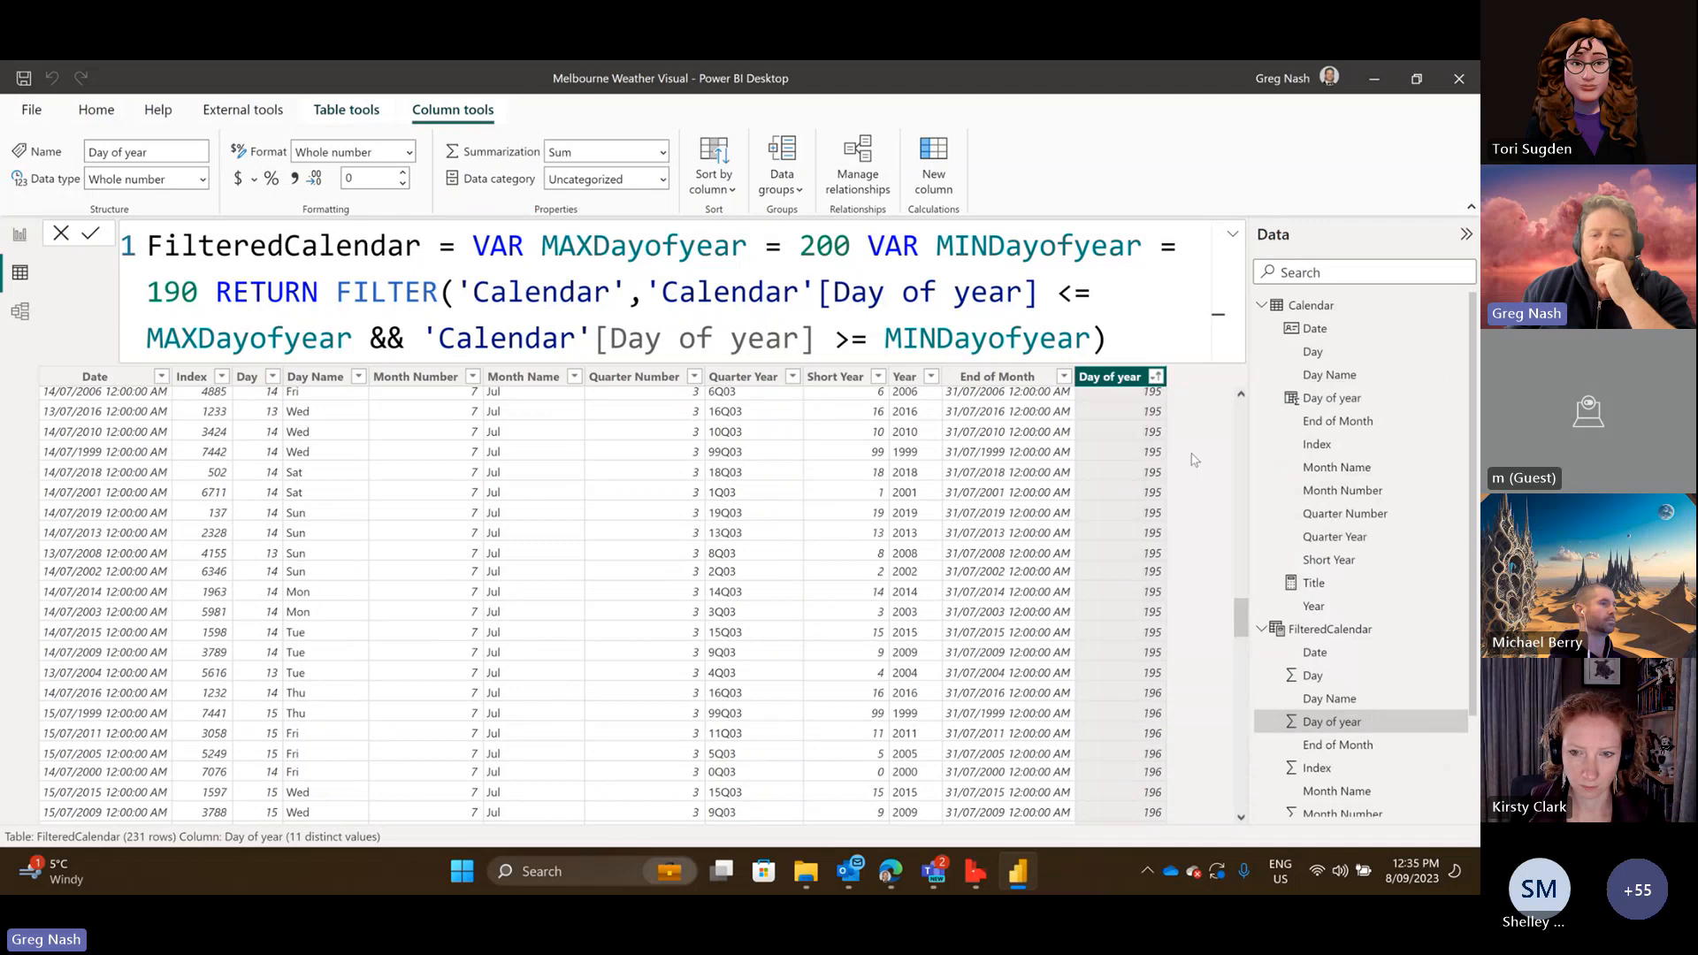
scroll(1150, 531, "down", 20)
scroll(1139, 540, "down", 10)
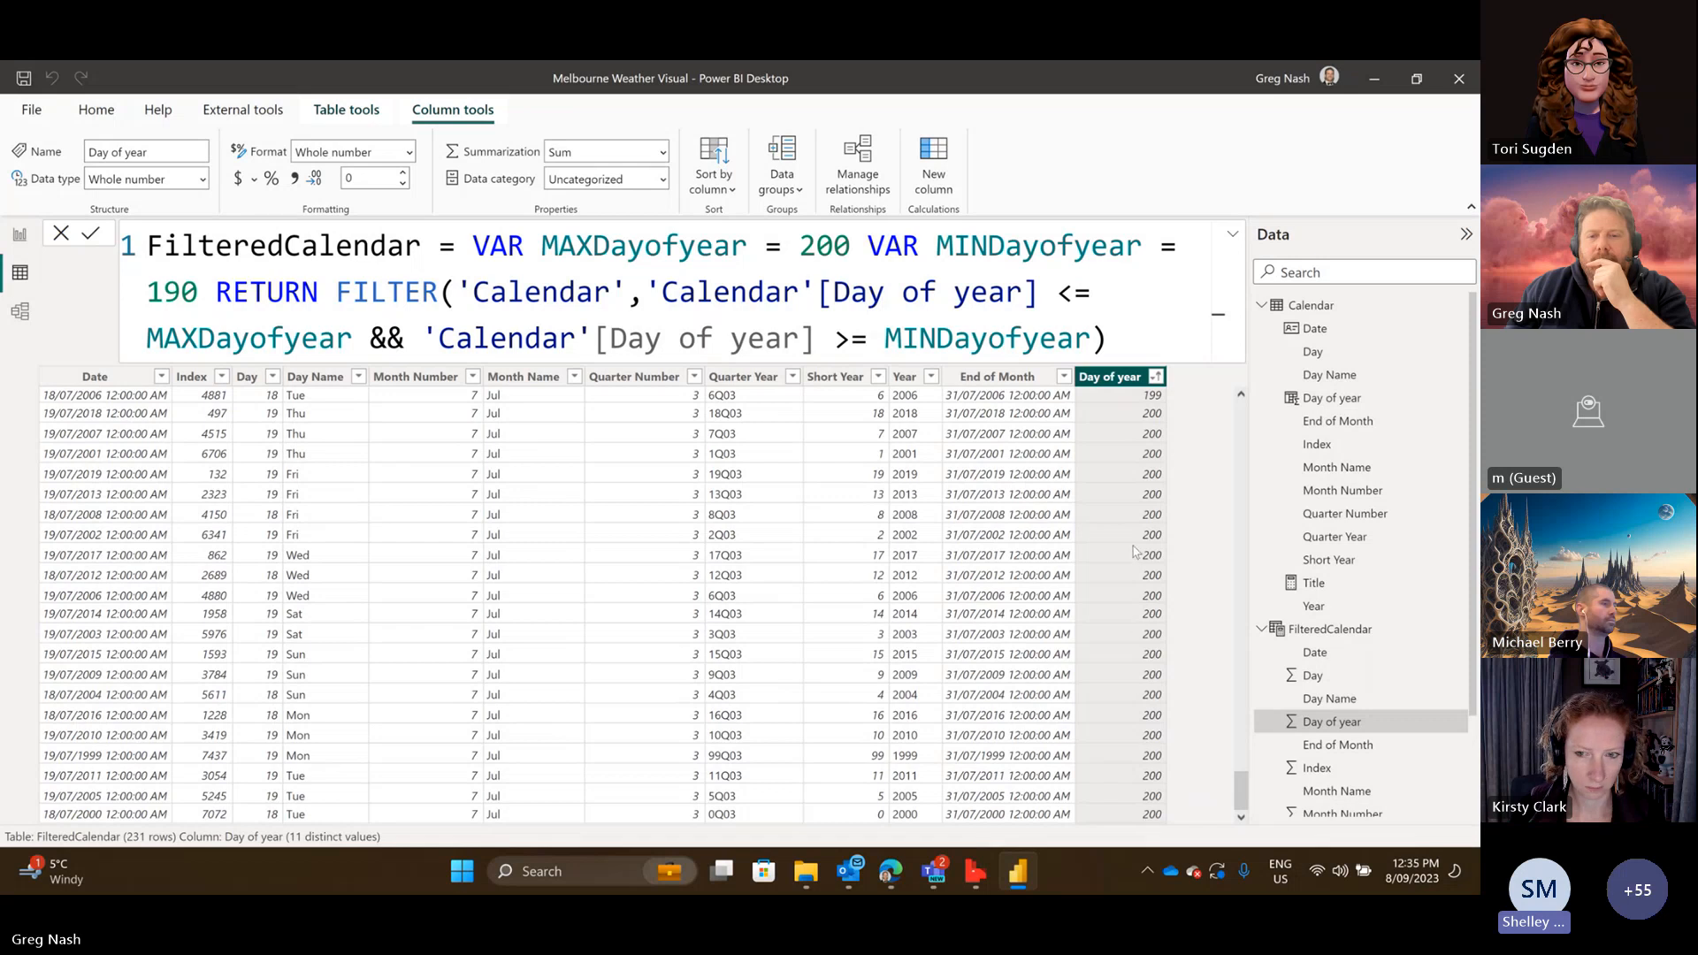
scroll(1135, 551, "up", 5)
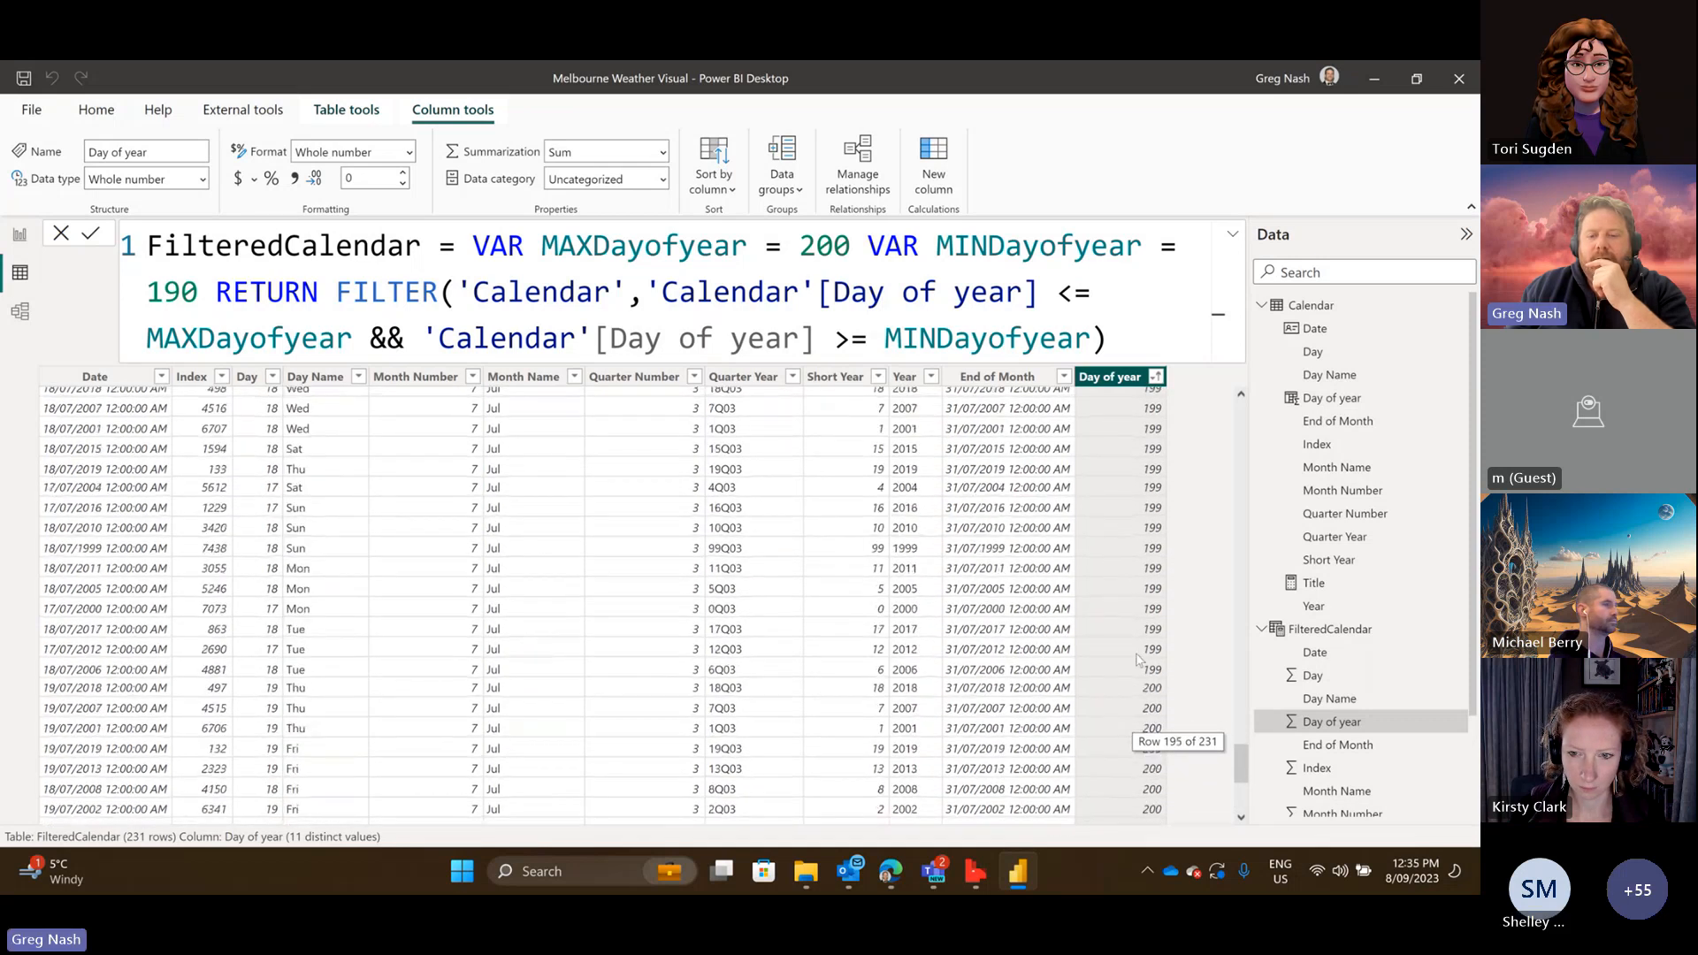
scroll(1140, 659, "down", 3)
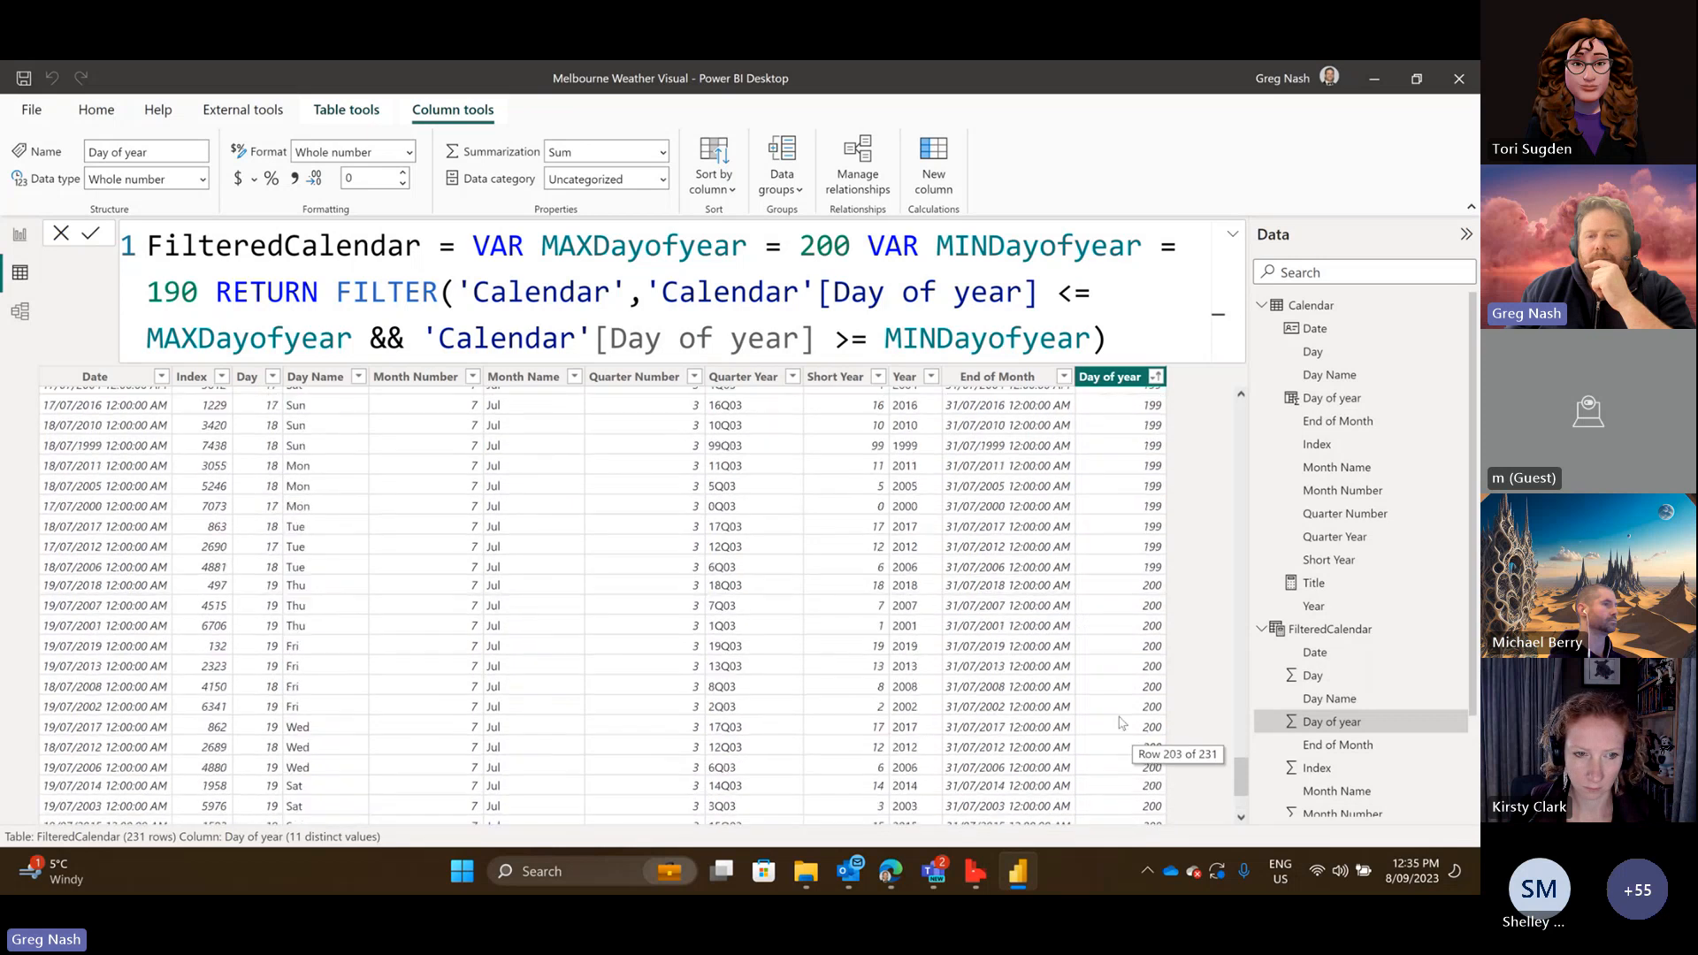
Add a variable Dayofyear = 205 ahead of the MAXDayofyear variable in the FilteredCalendar formula.
scroll(1114, 673, "up", 15)
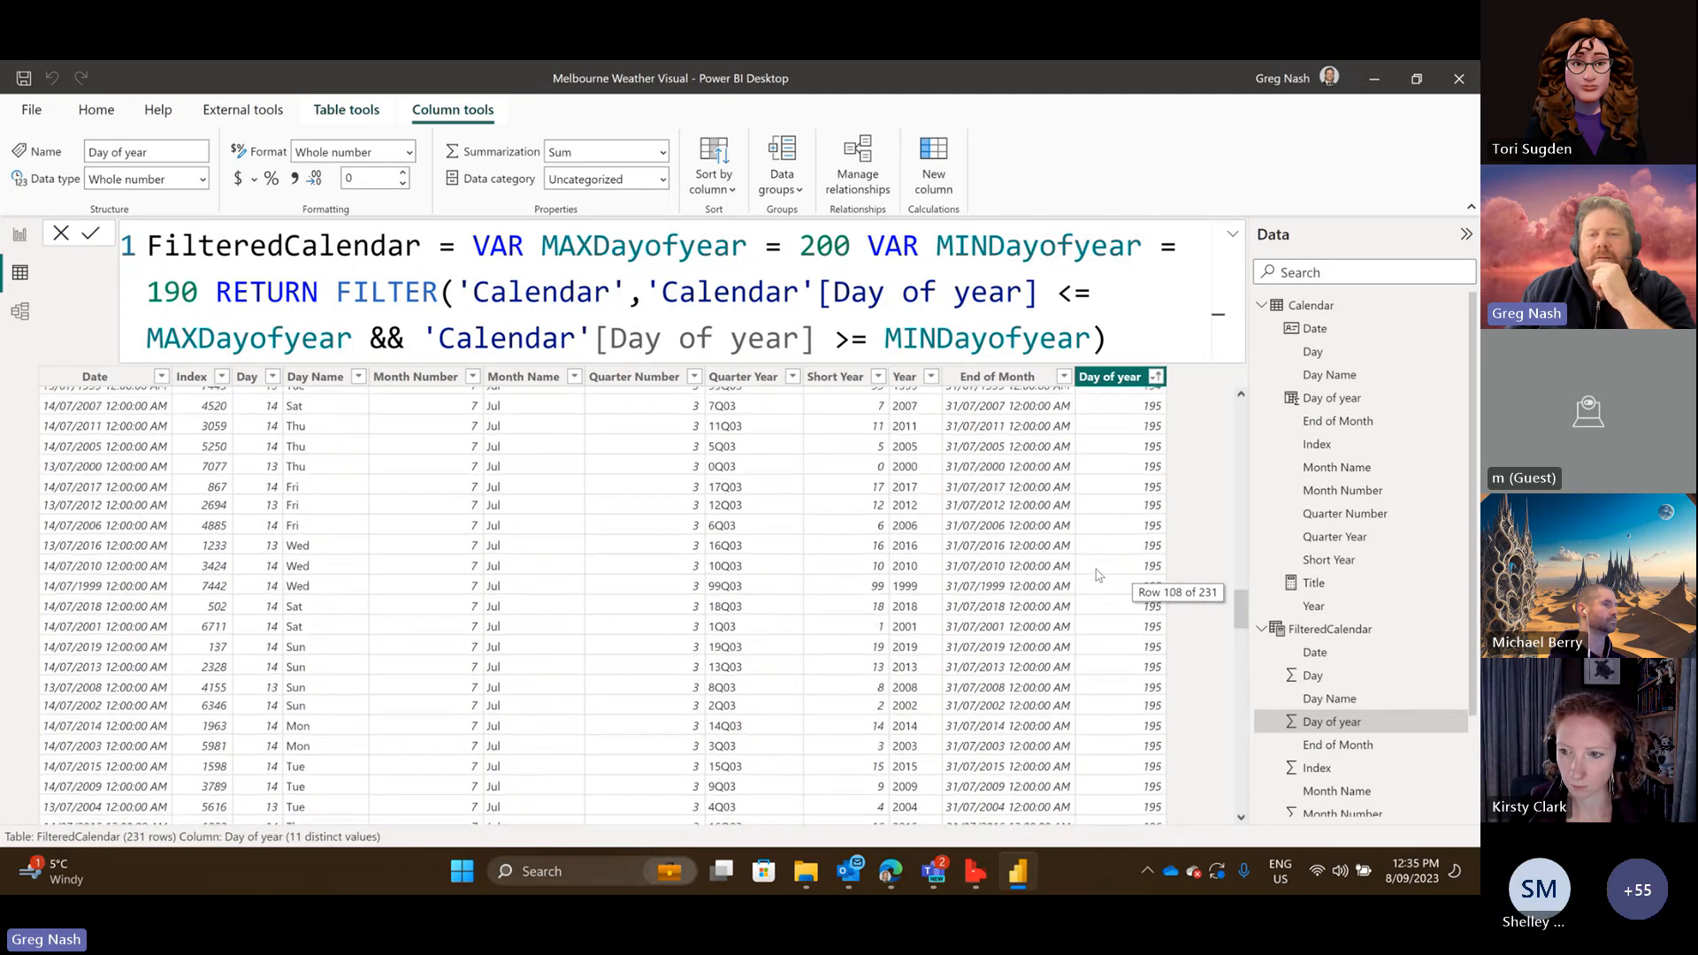
scroll(1098, 576, "up", 15)
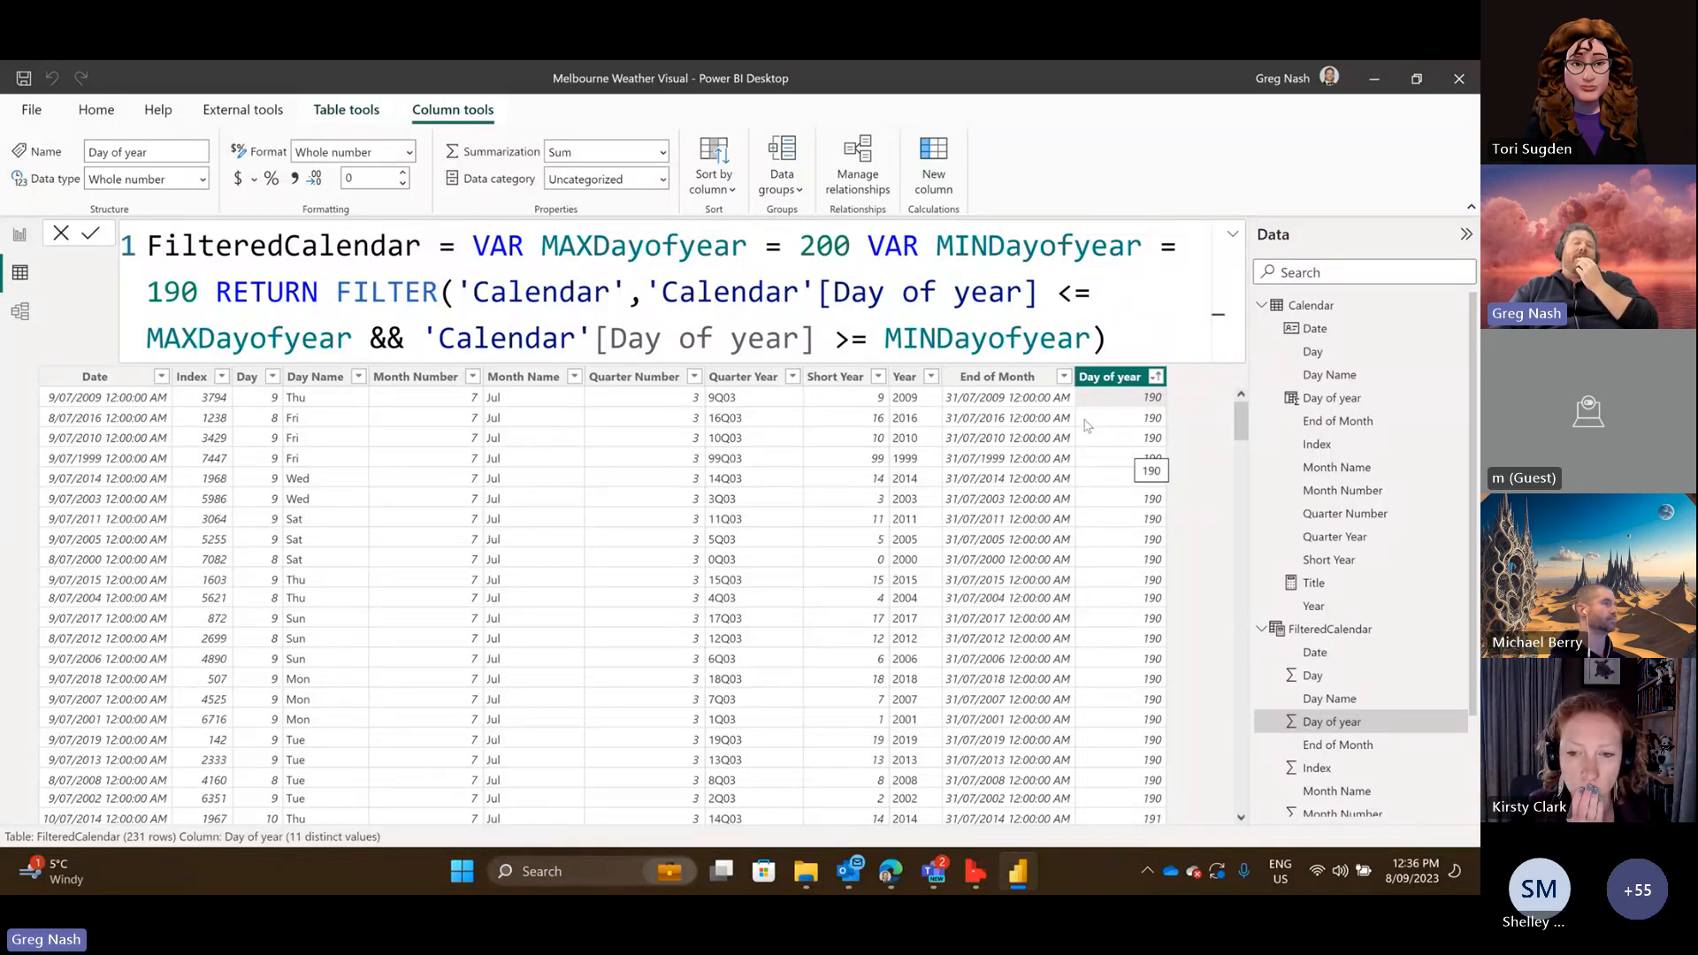
left_click(818, 253)
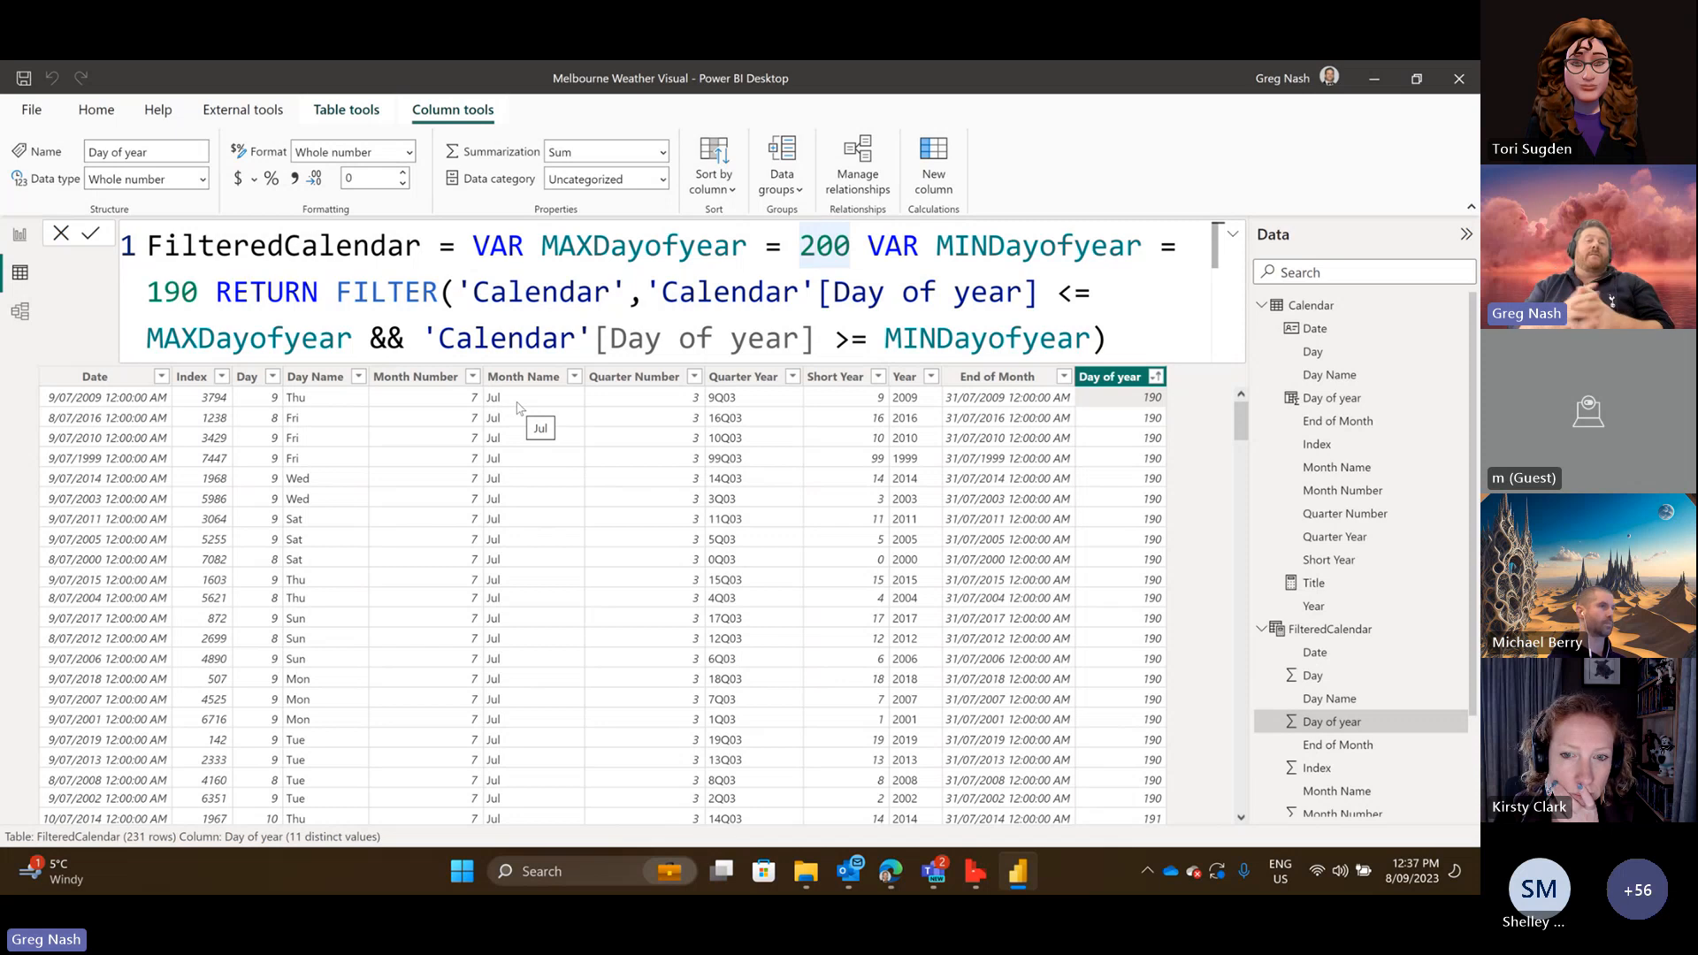
left_click(473, 252)
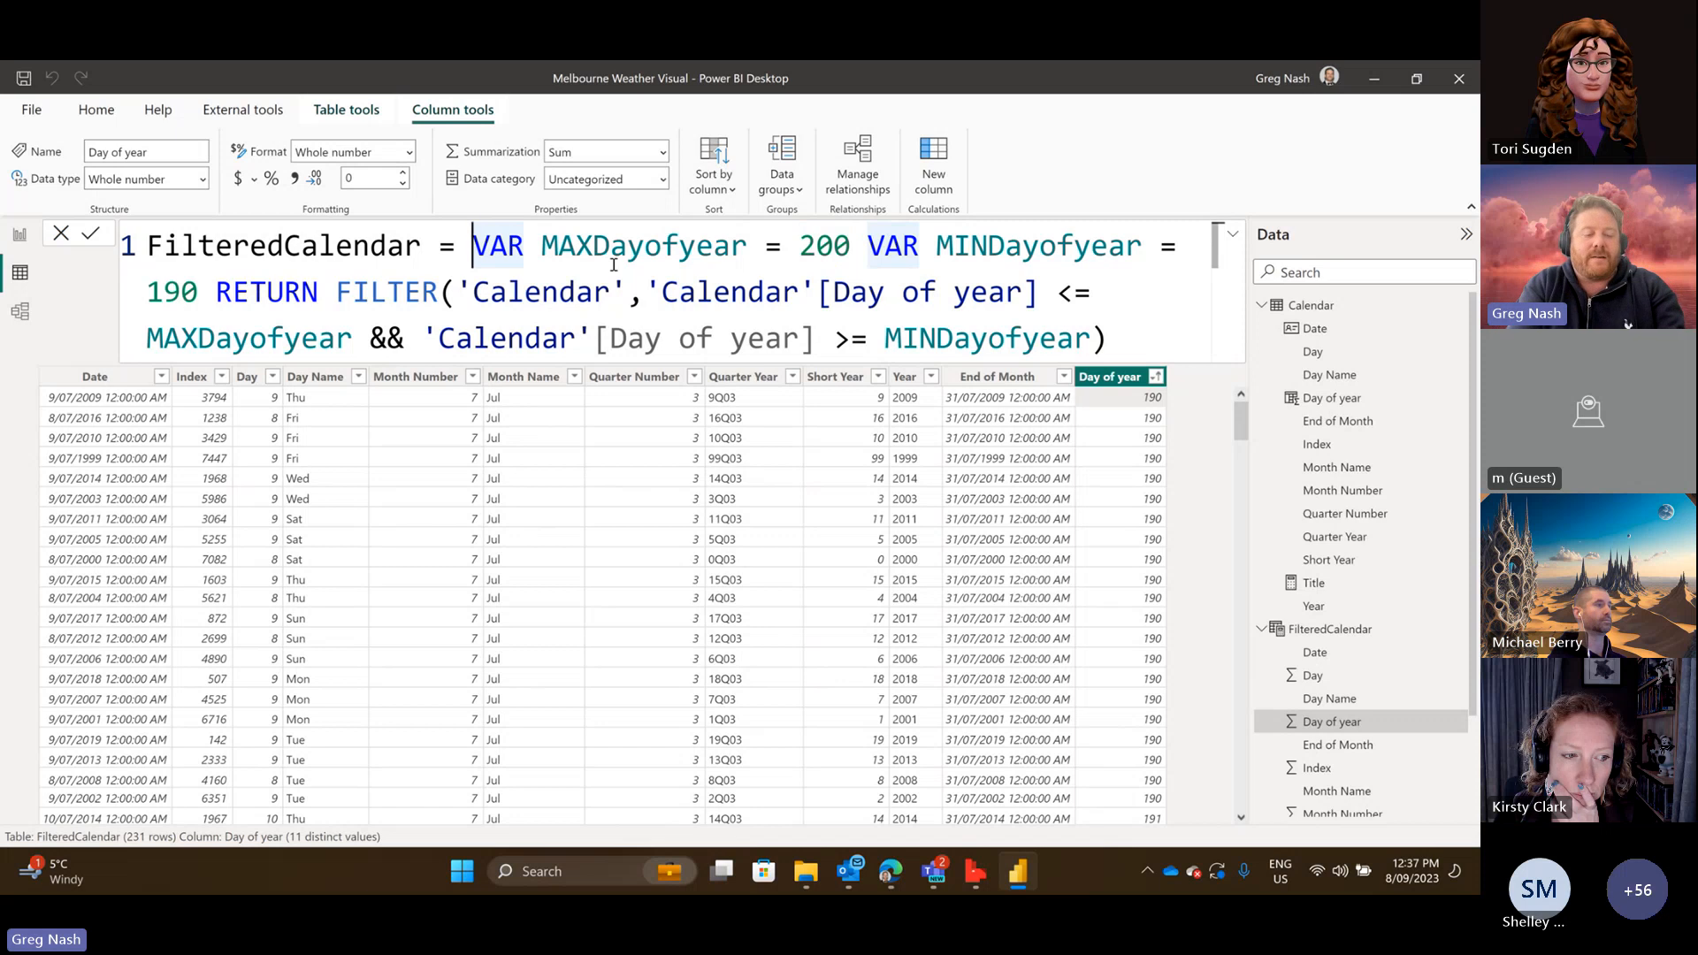
type("VAR Da")
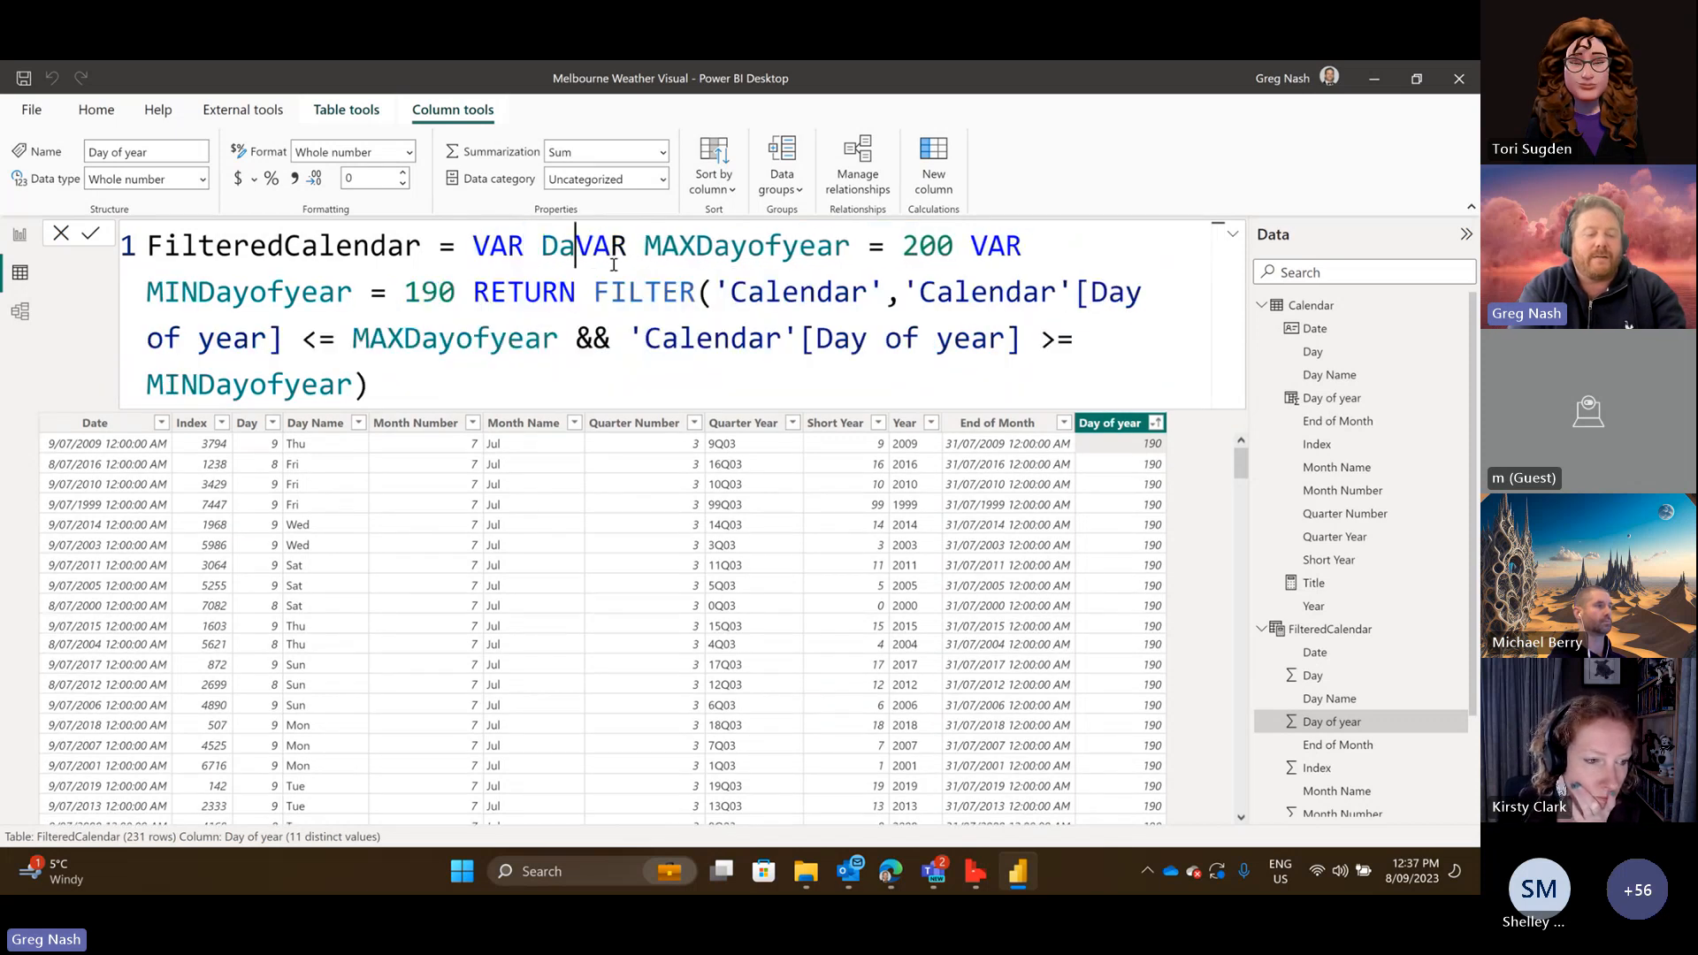
type("yofyear")
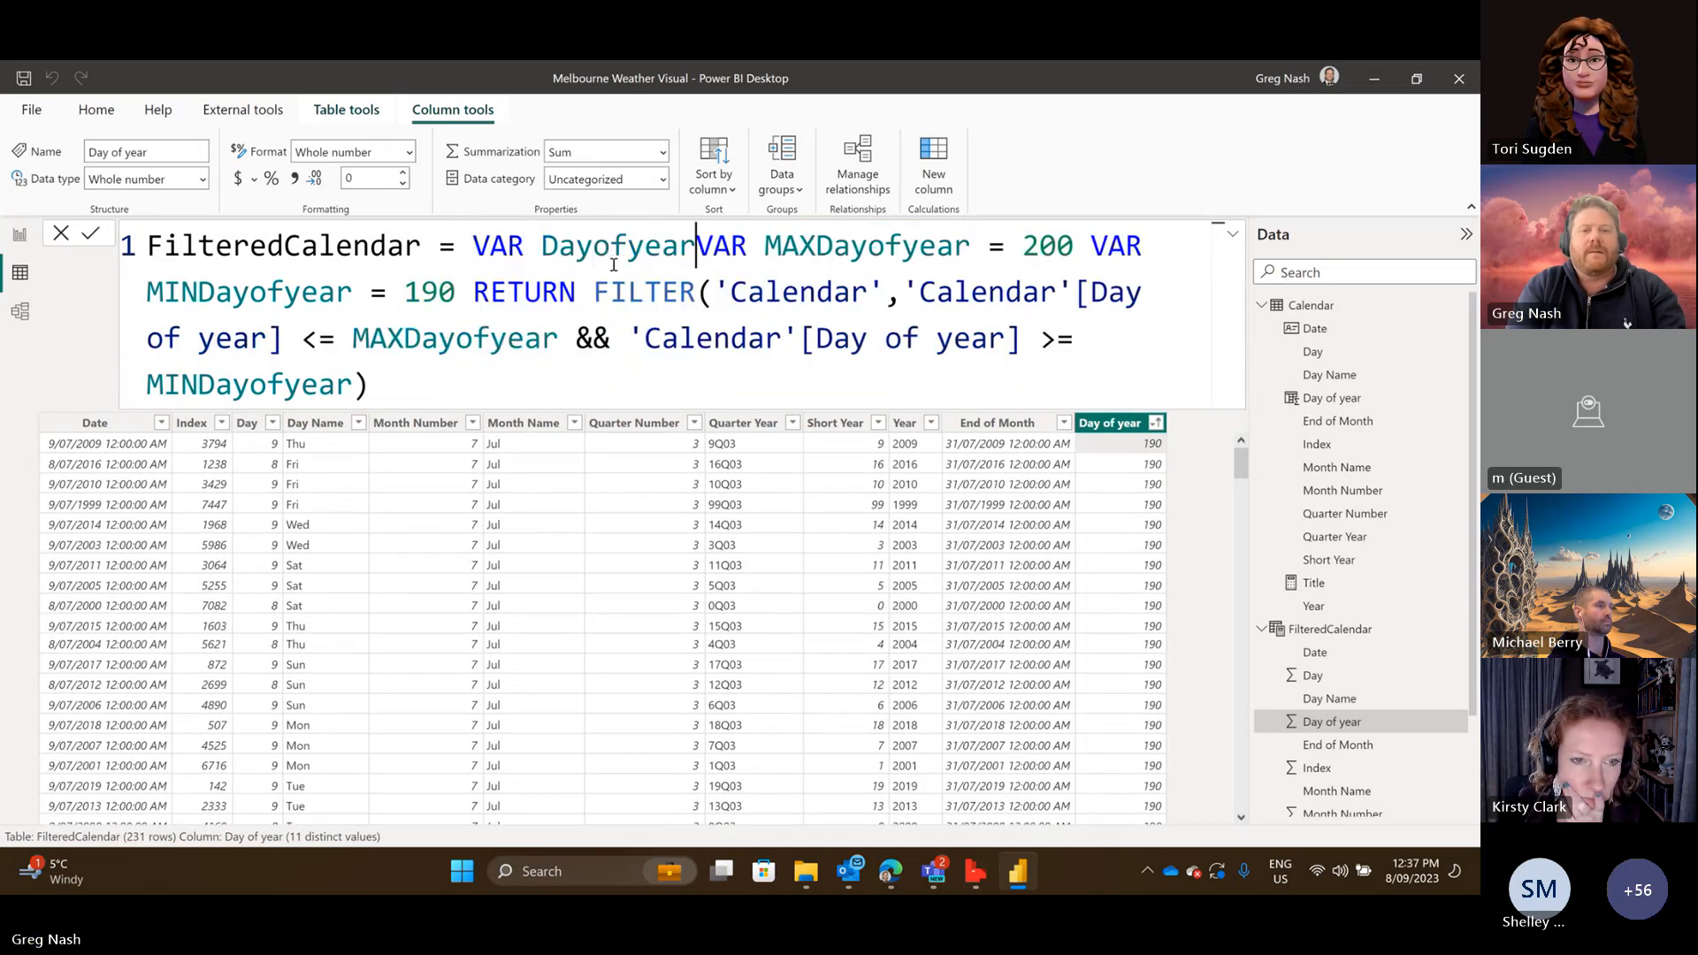
type(" = ")
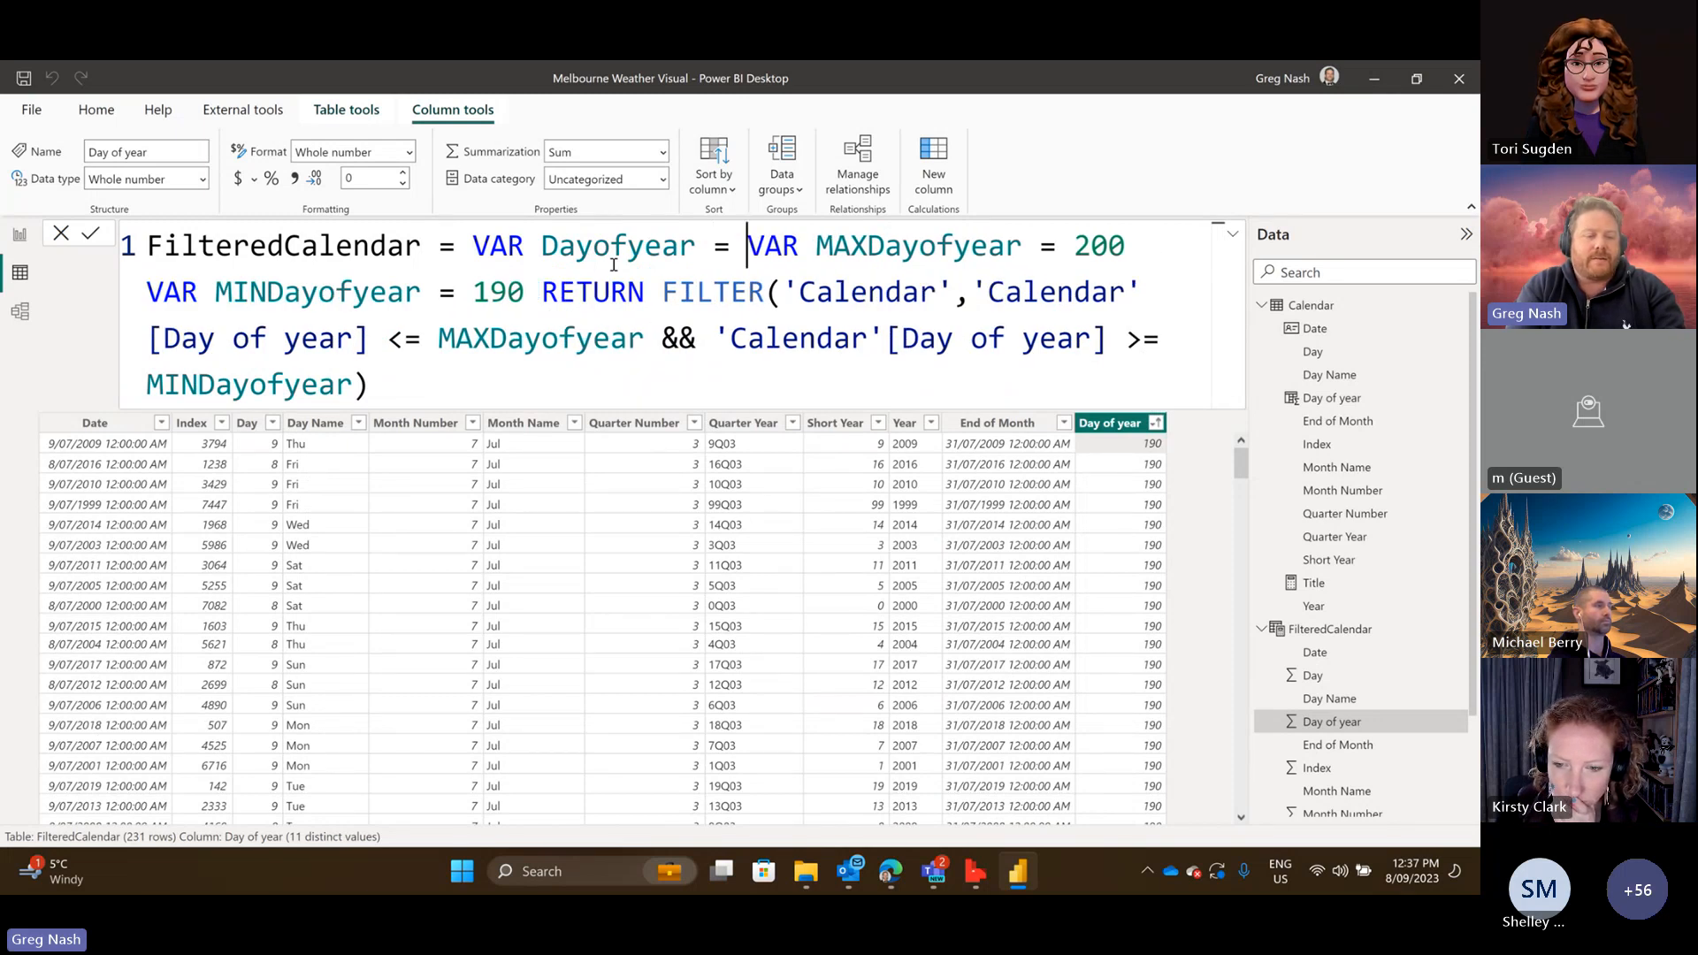
type("205")
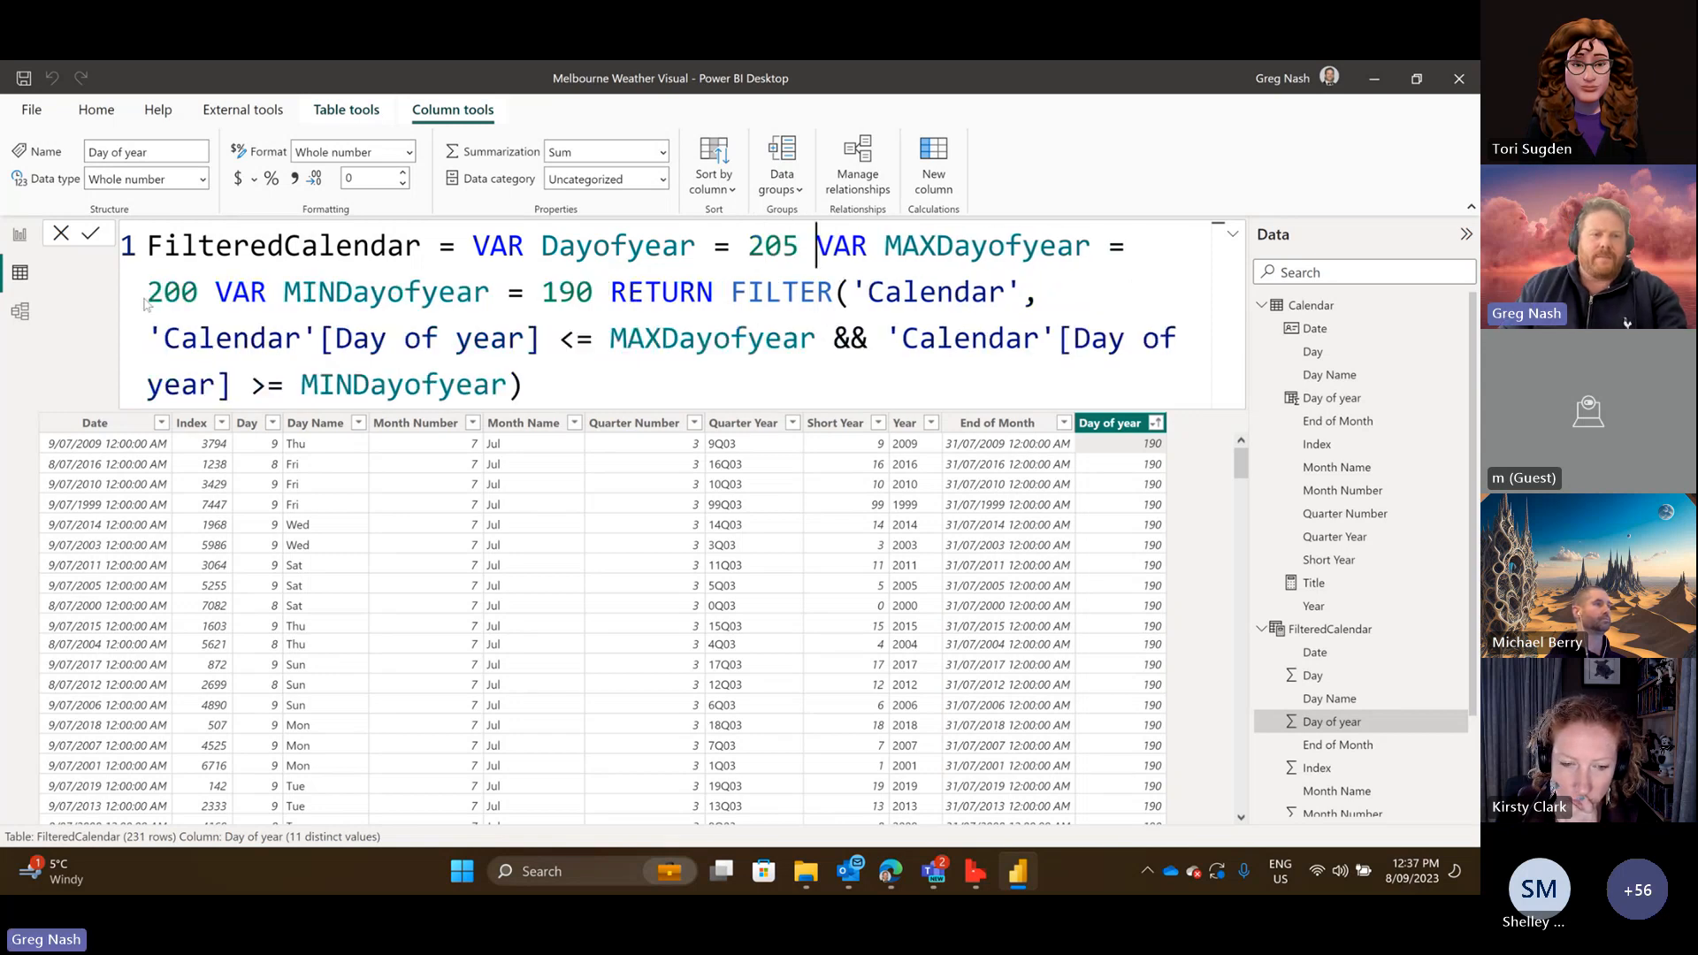
Redefine the MAXDayofyear variable as Dayofyear + 4.
left_click_drag(180, 293, 147, 295)
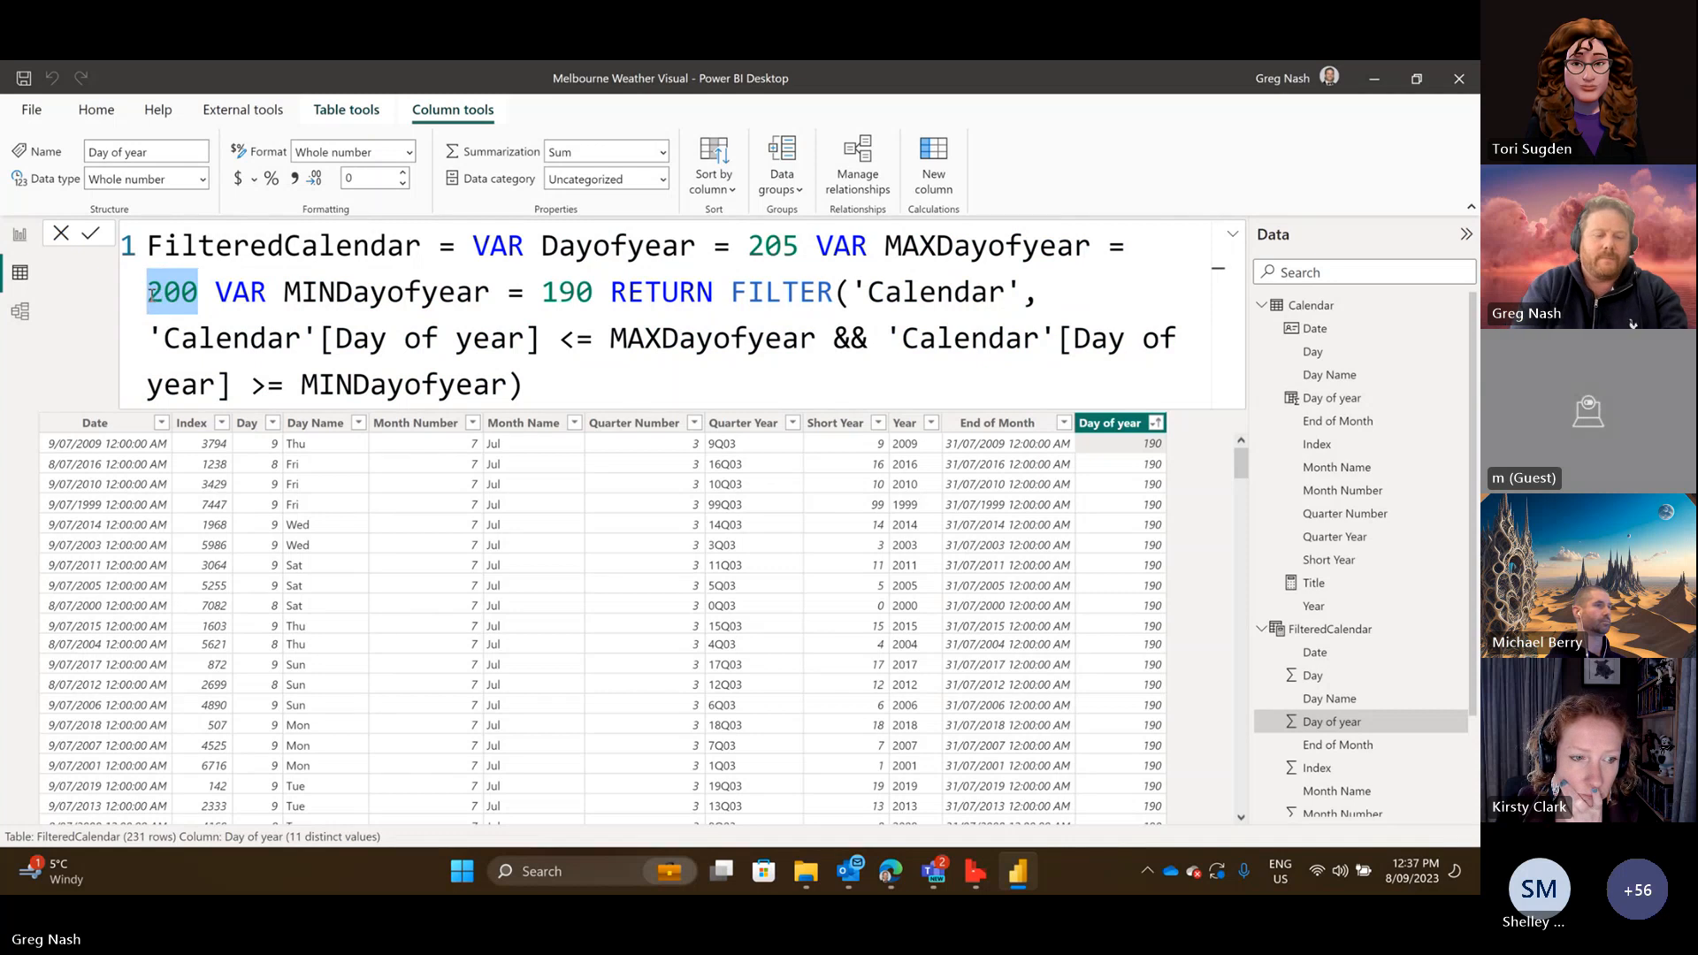
type("Day")
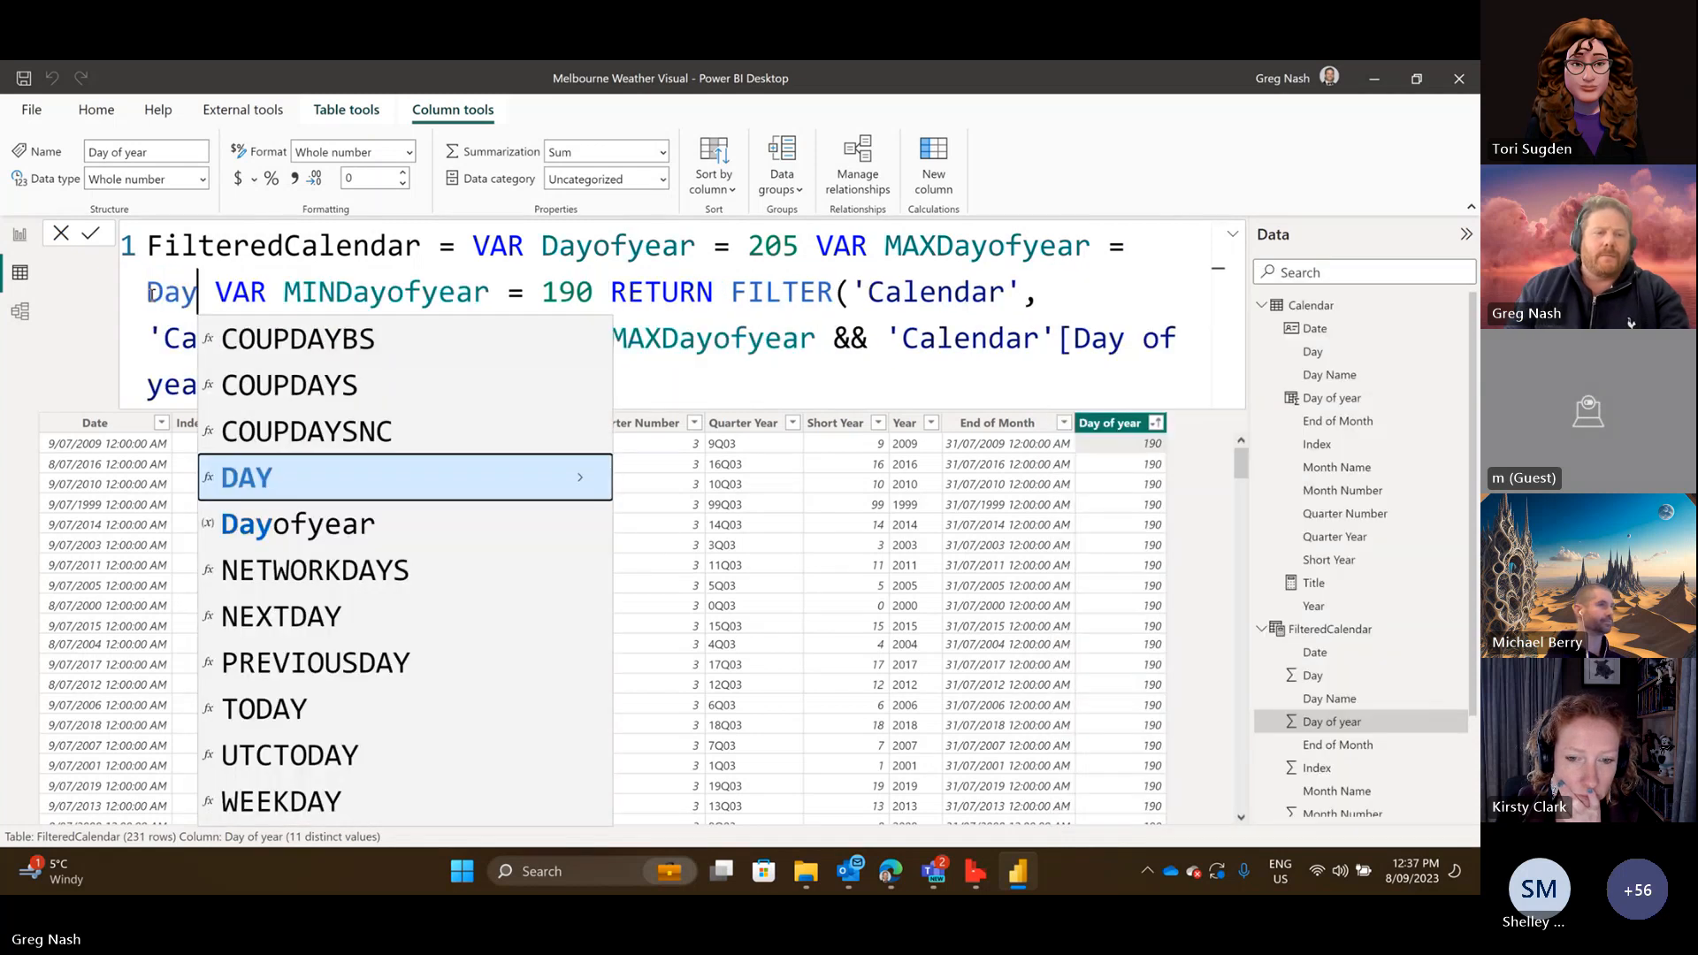
key("Down")
key("Tab")
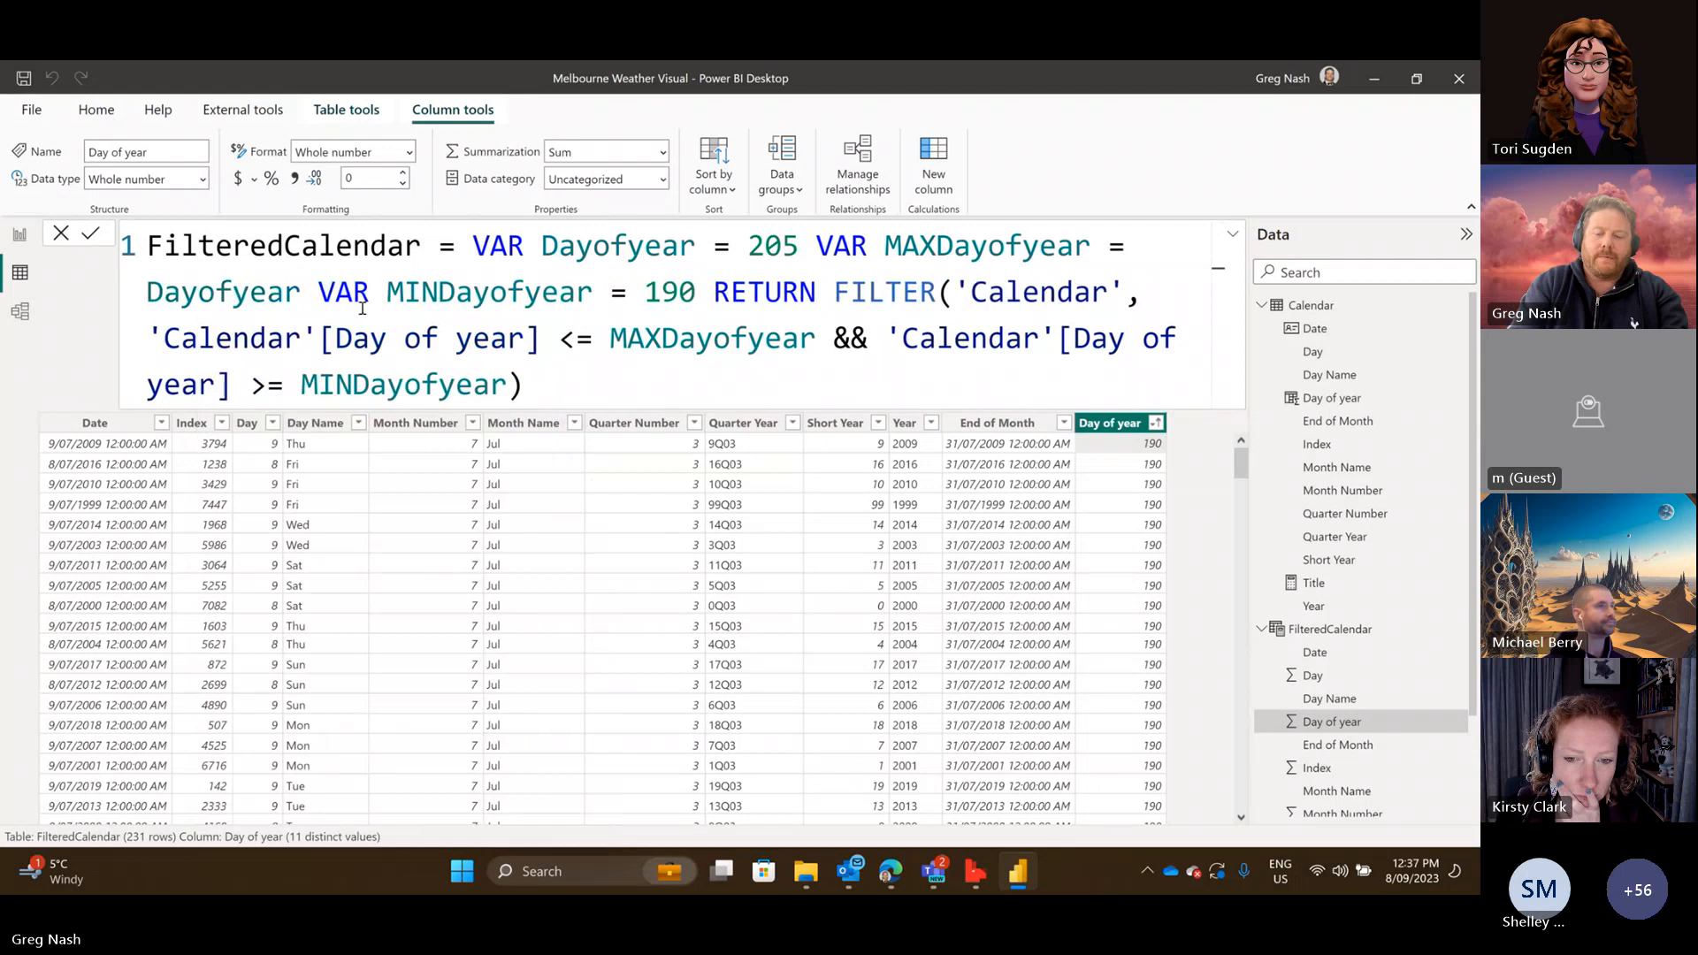
type("+ 4")
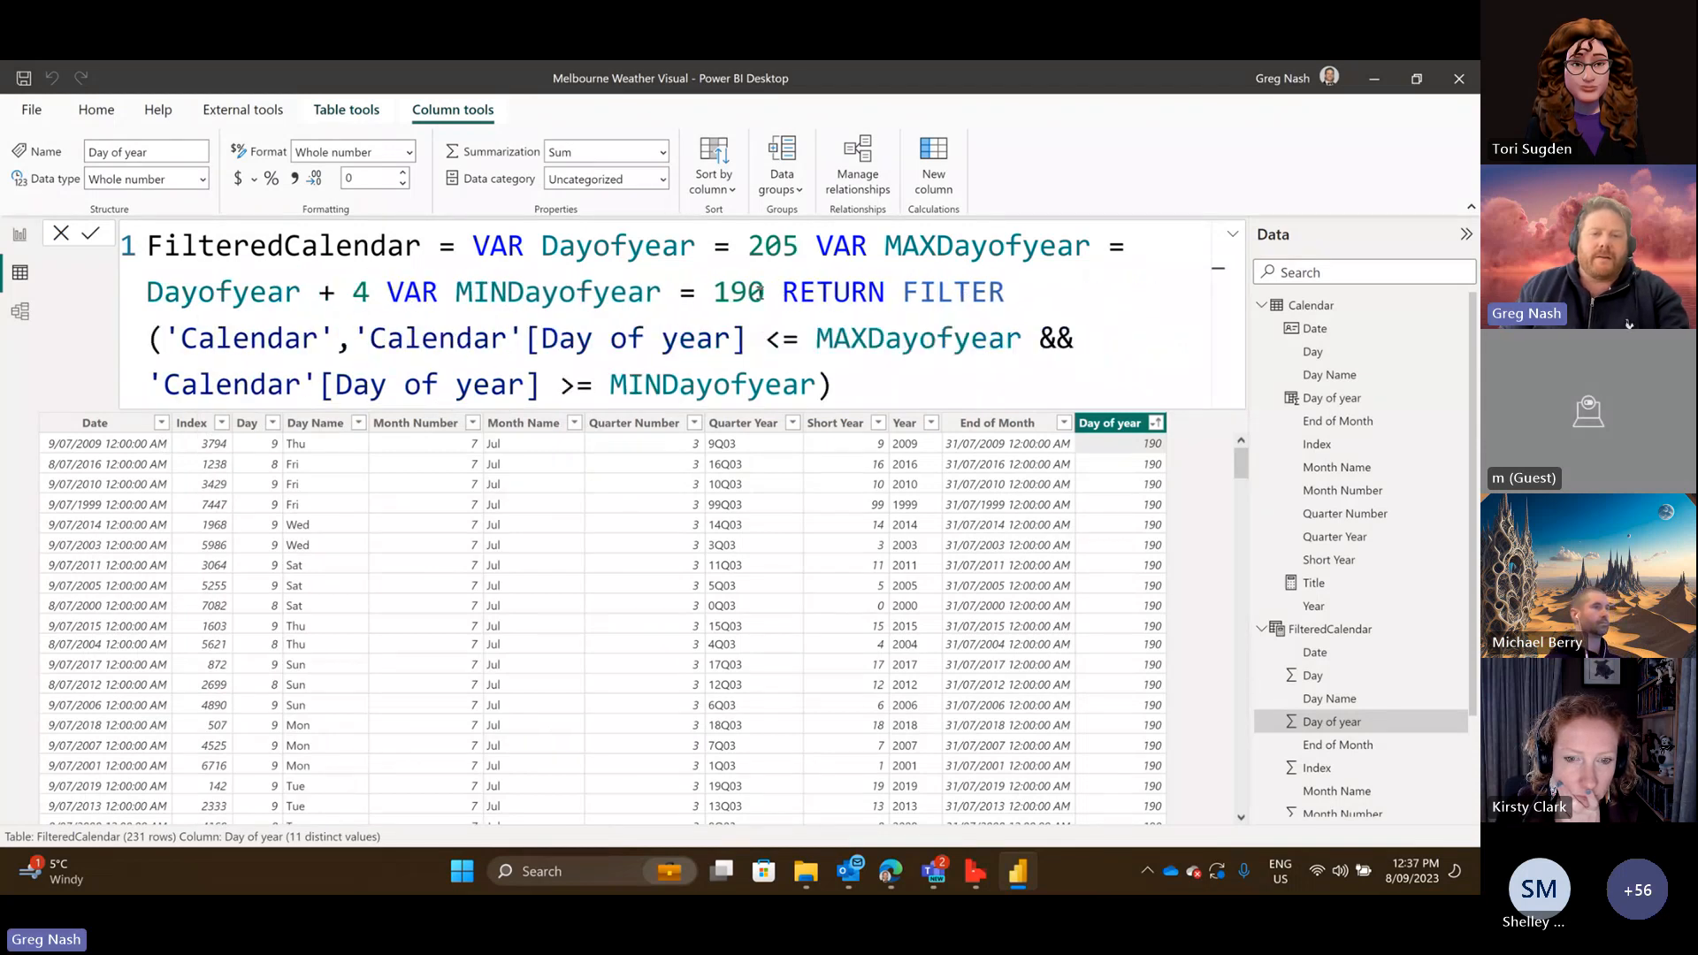
Redefine the MINDayofyear variable as Dayofyear - 4.
left_click_drag(765, 292, 714, 292)
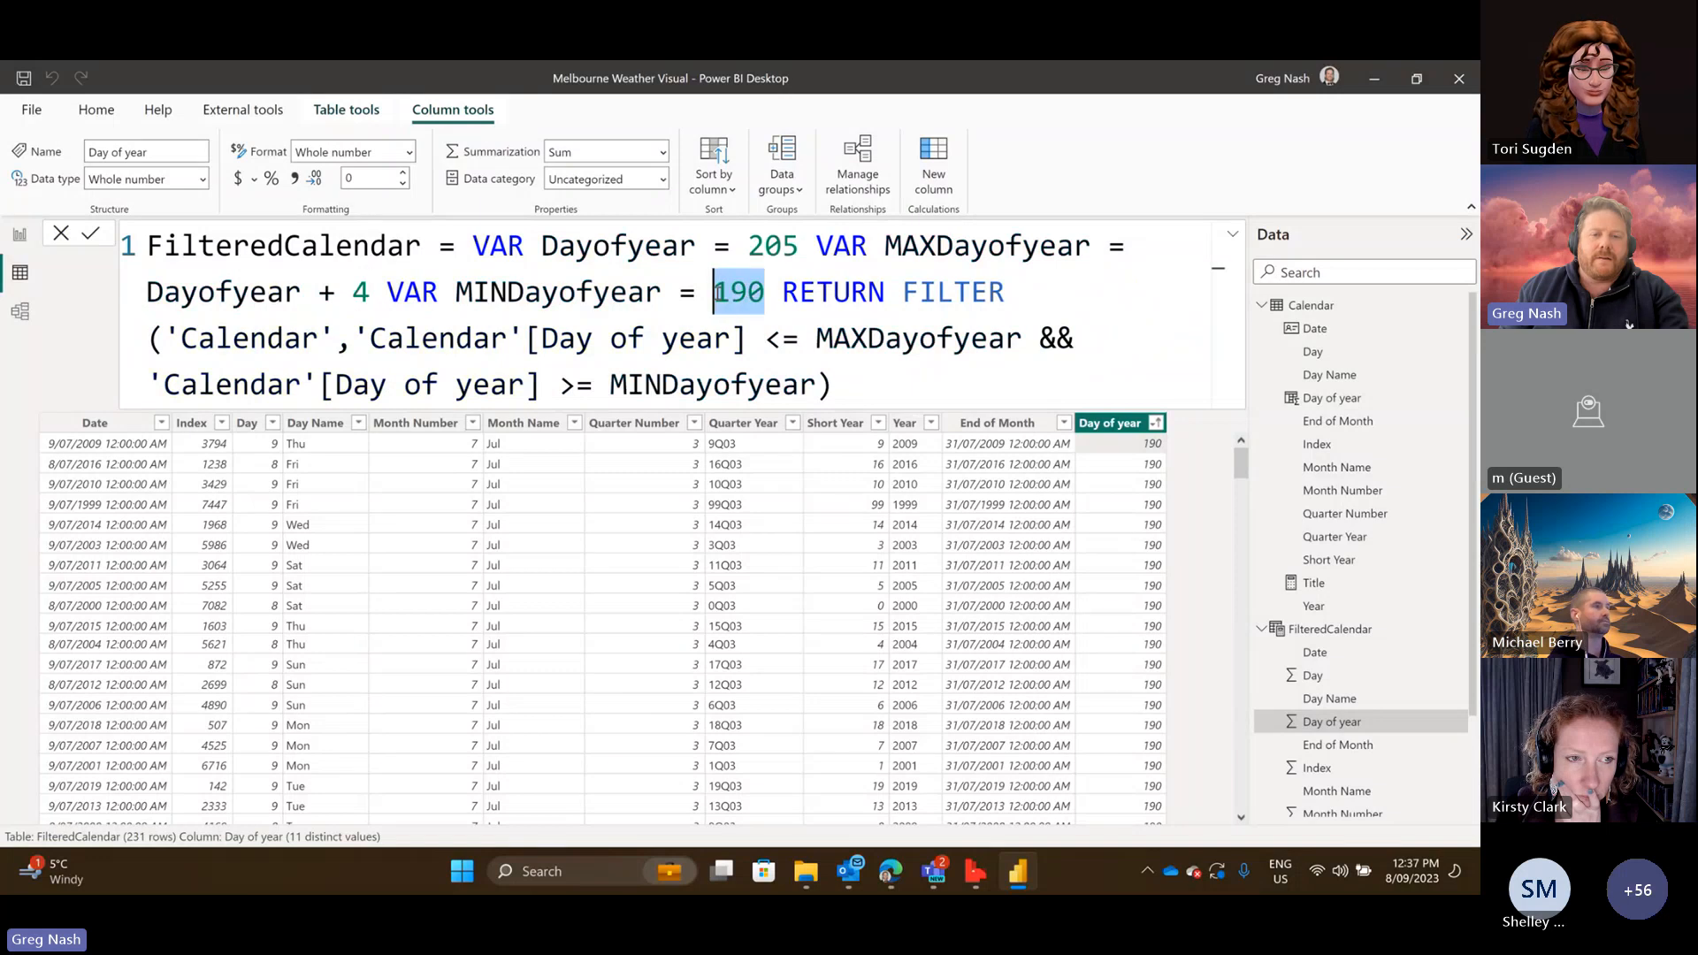
type("Dayofyear")
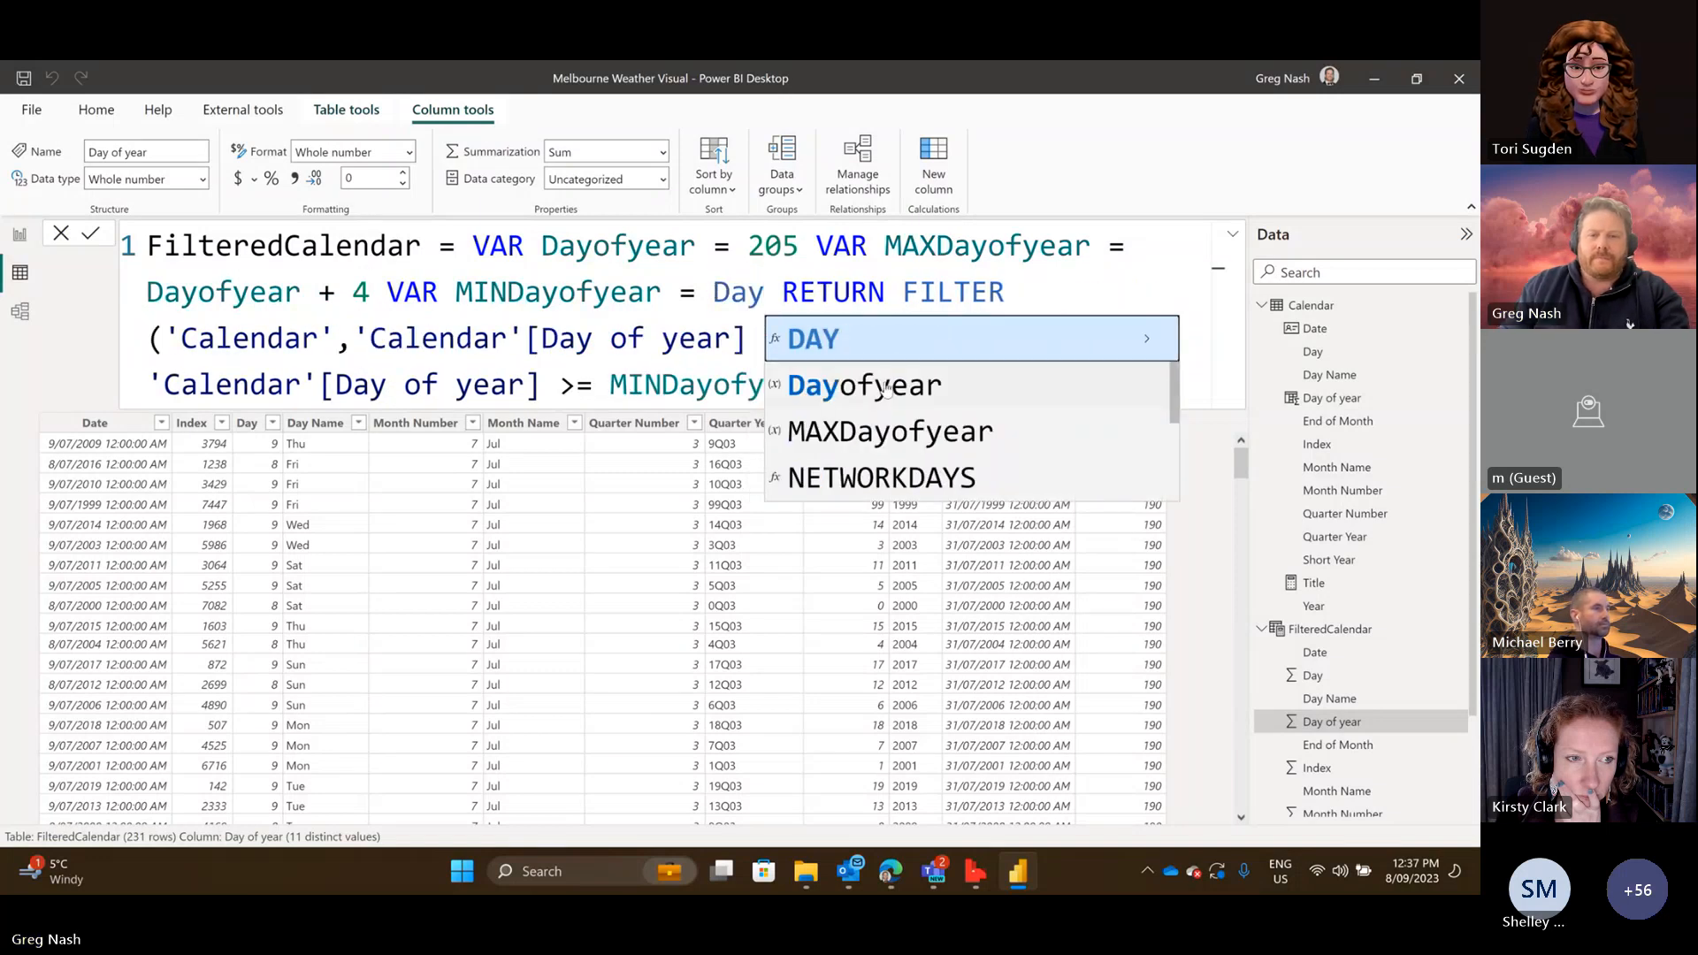
type(" * 4")
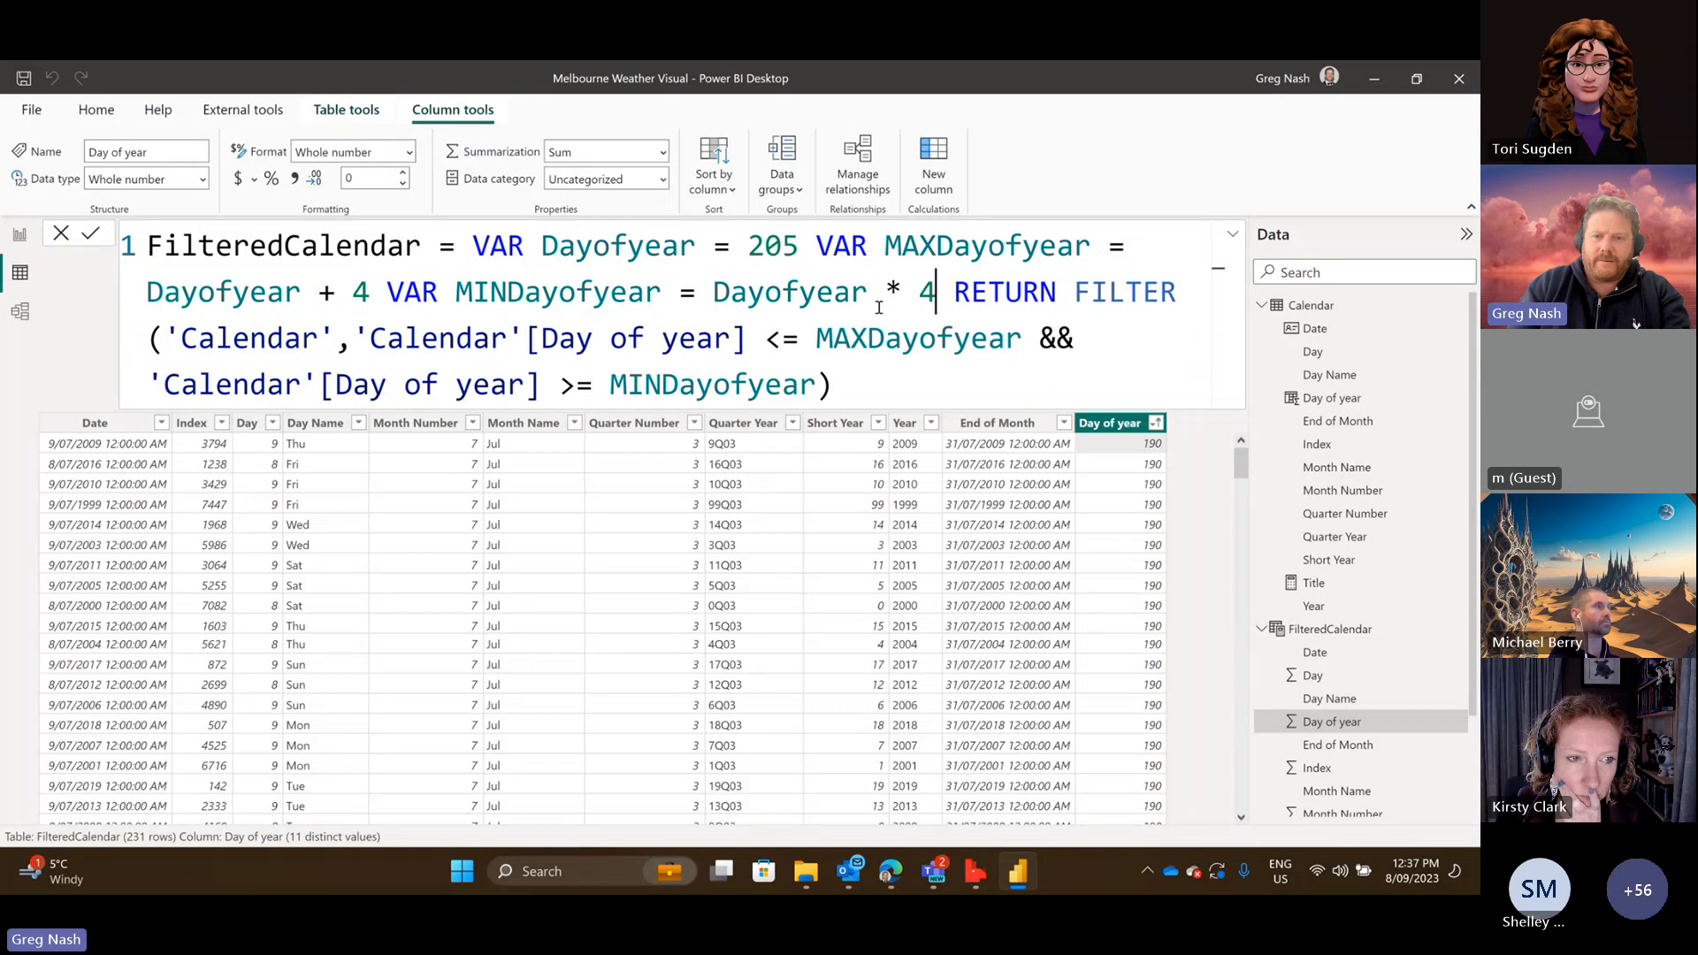
key("BackSpace")
key("BackSpace")
key("BackSpace")
key("BackSpace")
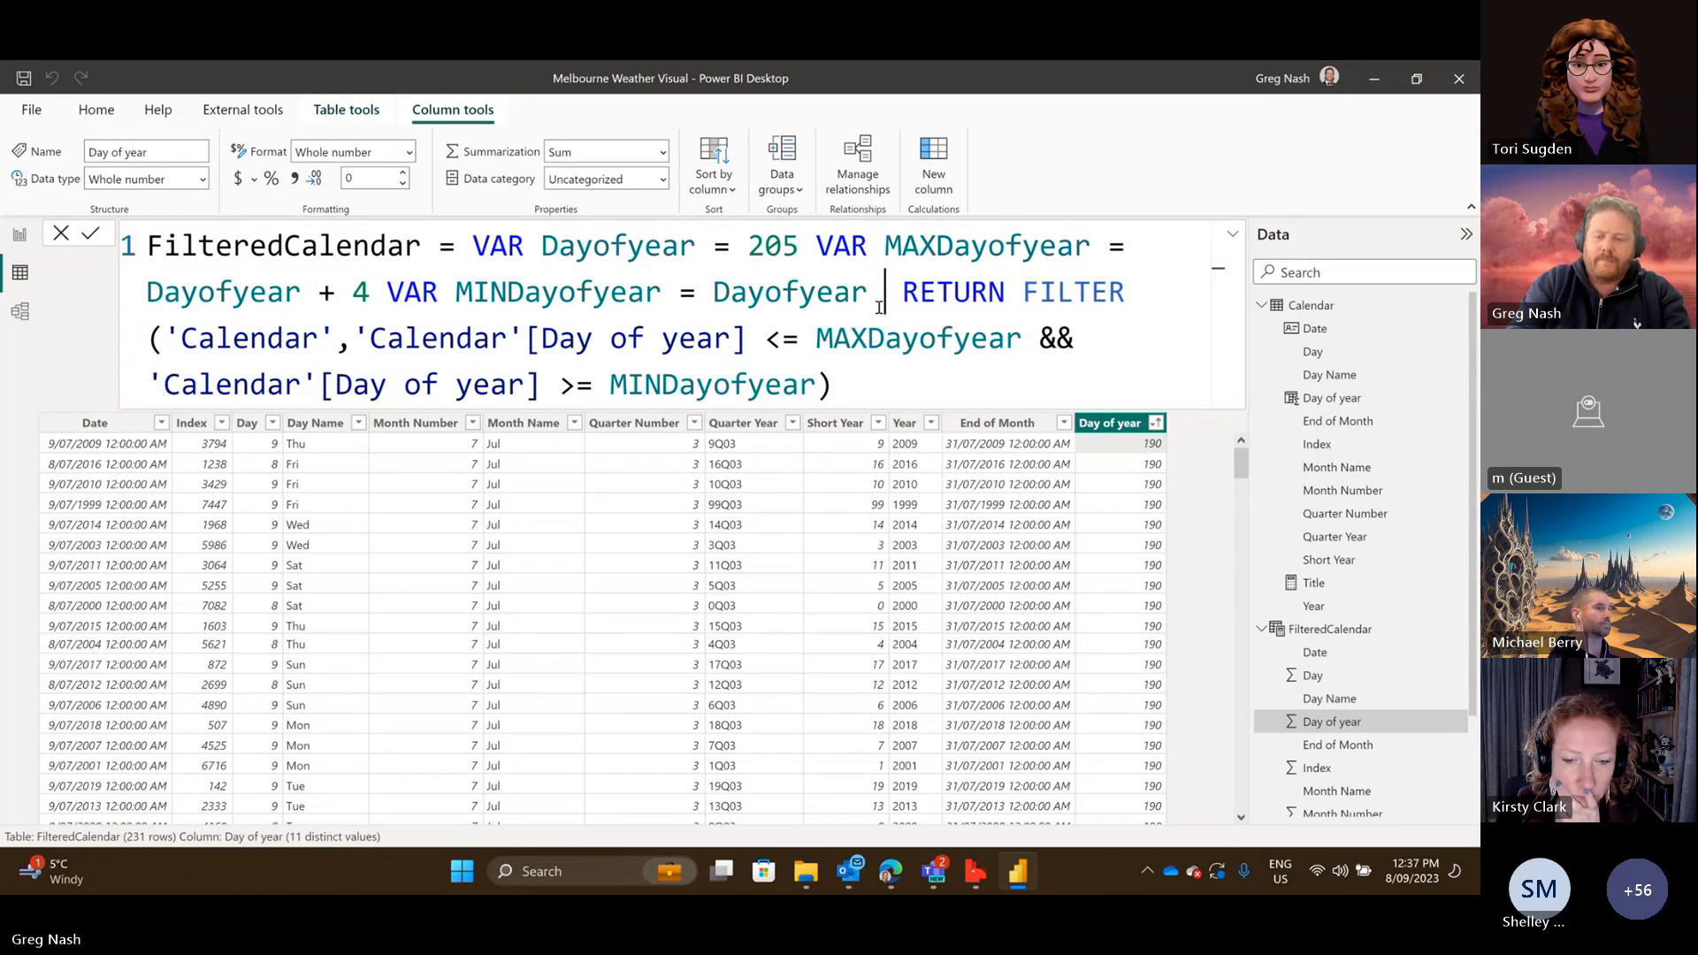
type("*")
key("BackSpace")
type("- 4")
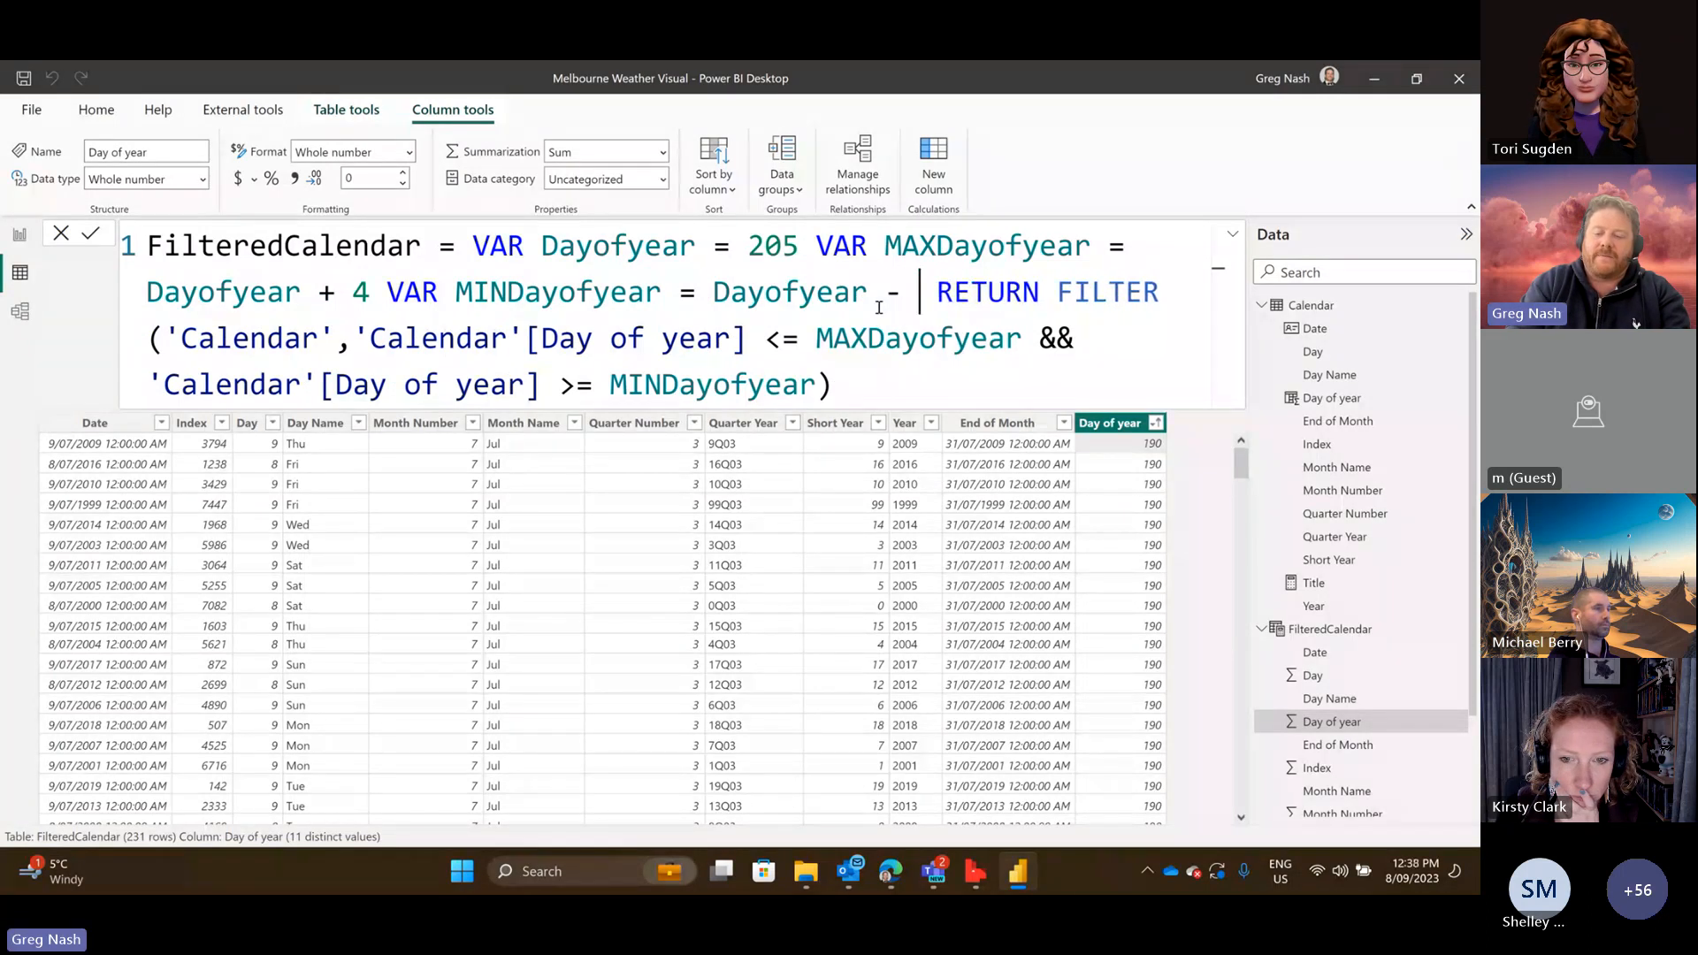
Commit the FilteredCalendar formula and check the Day of year values in the filtered rows.
left_click(1098, 336)
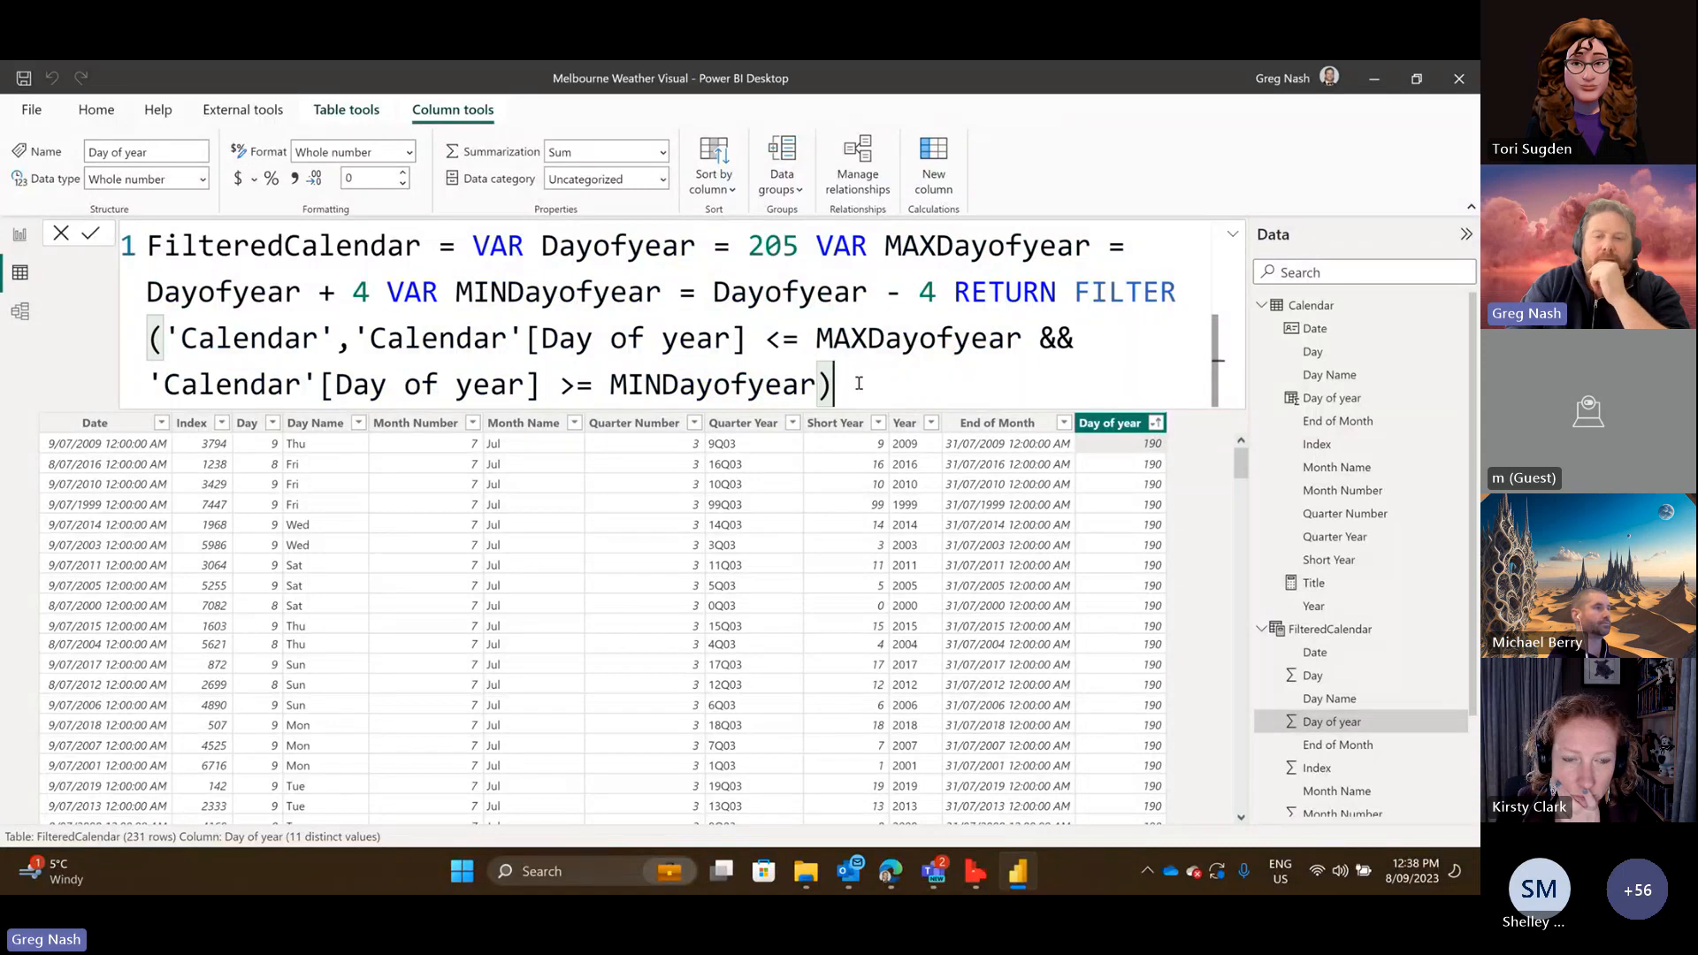
key("Return")
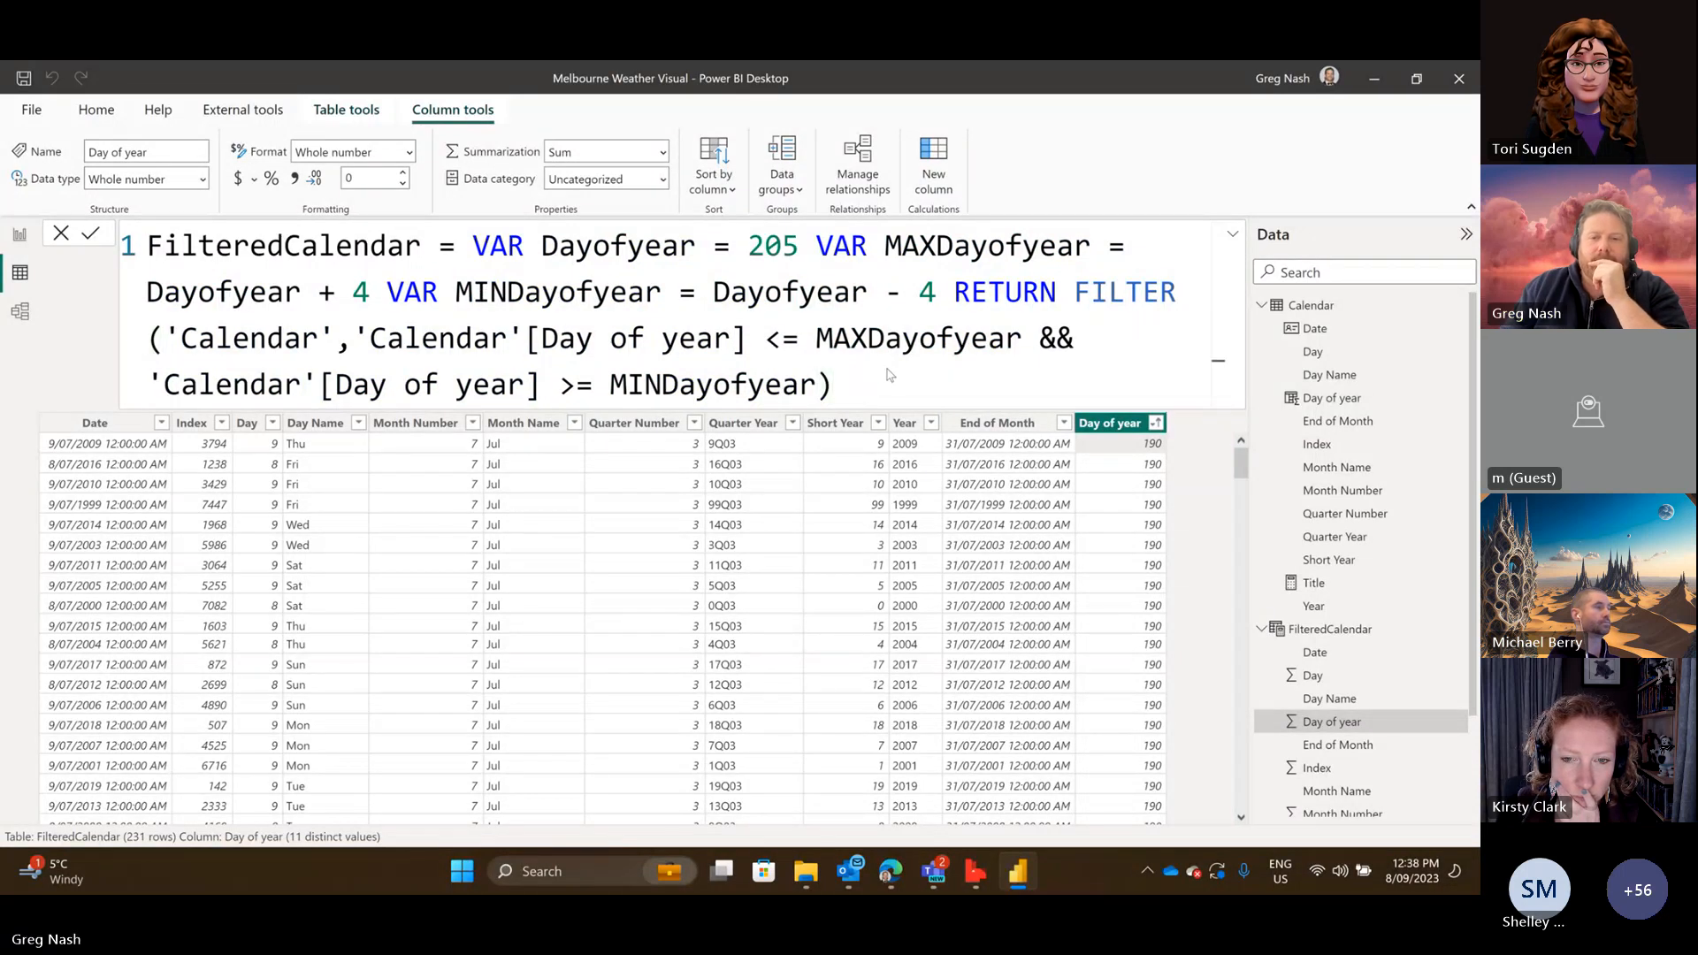
scroll(1191, 564, "down", 18)
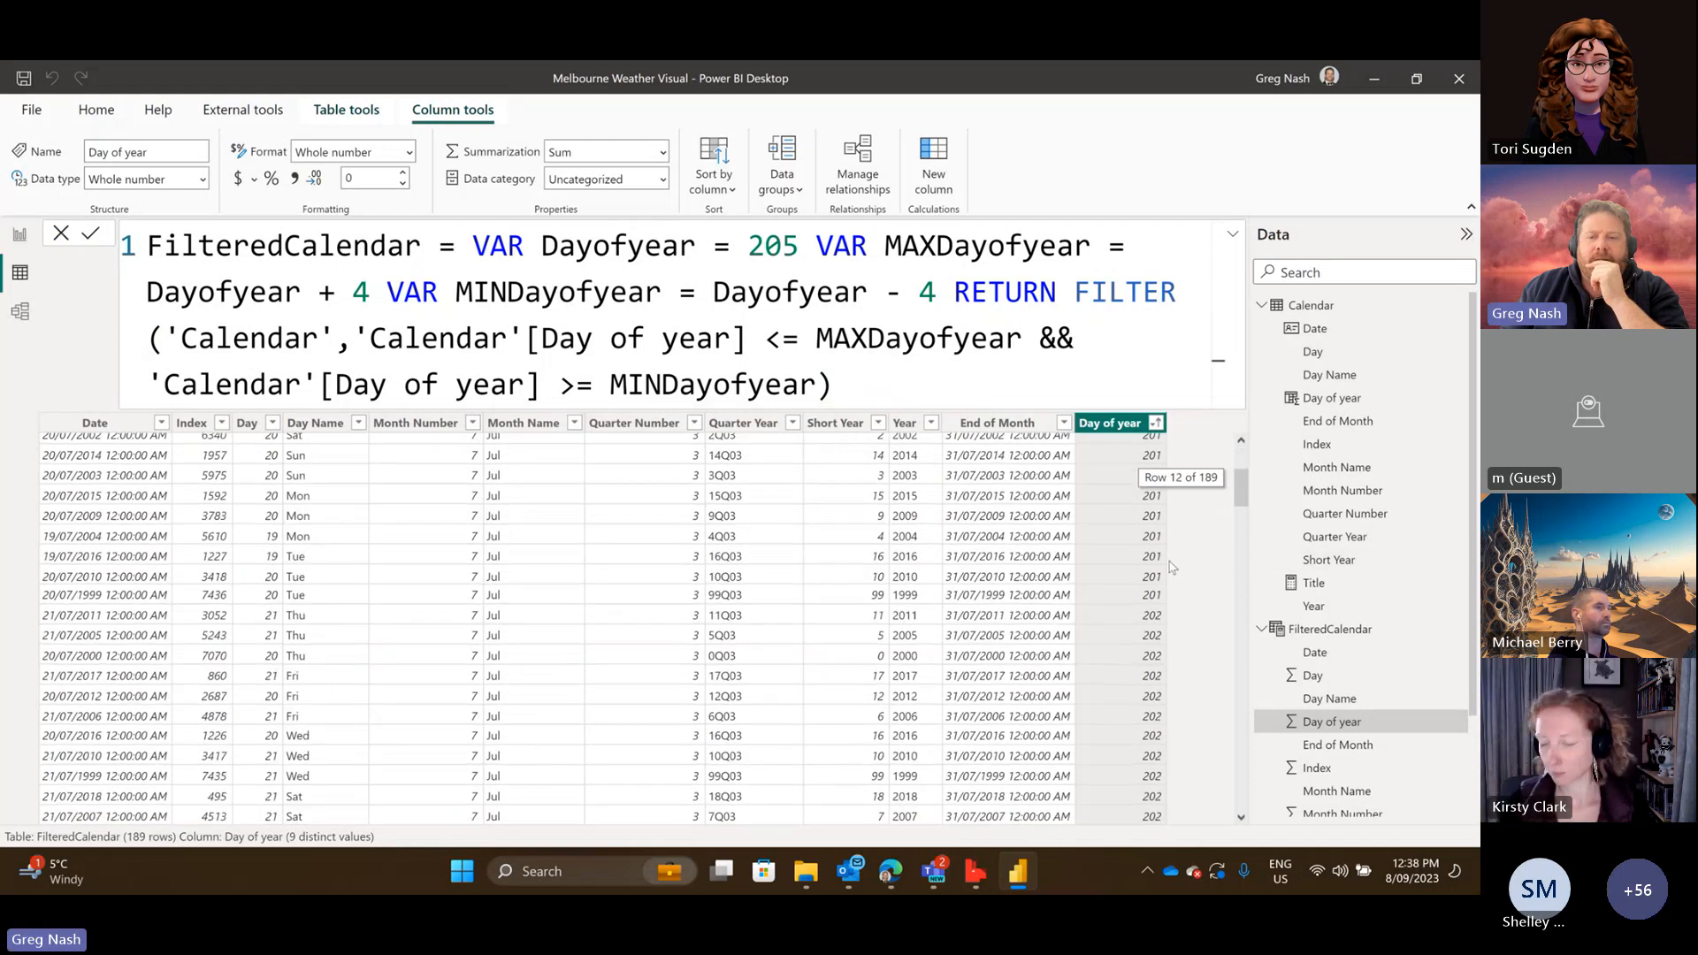
scroll(1139, 581, "down", 20)
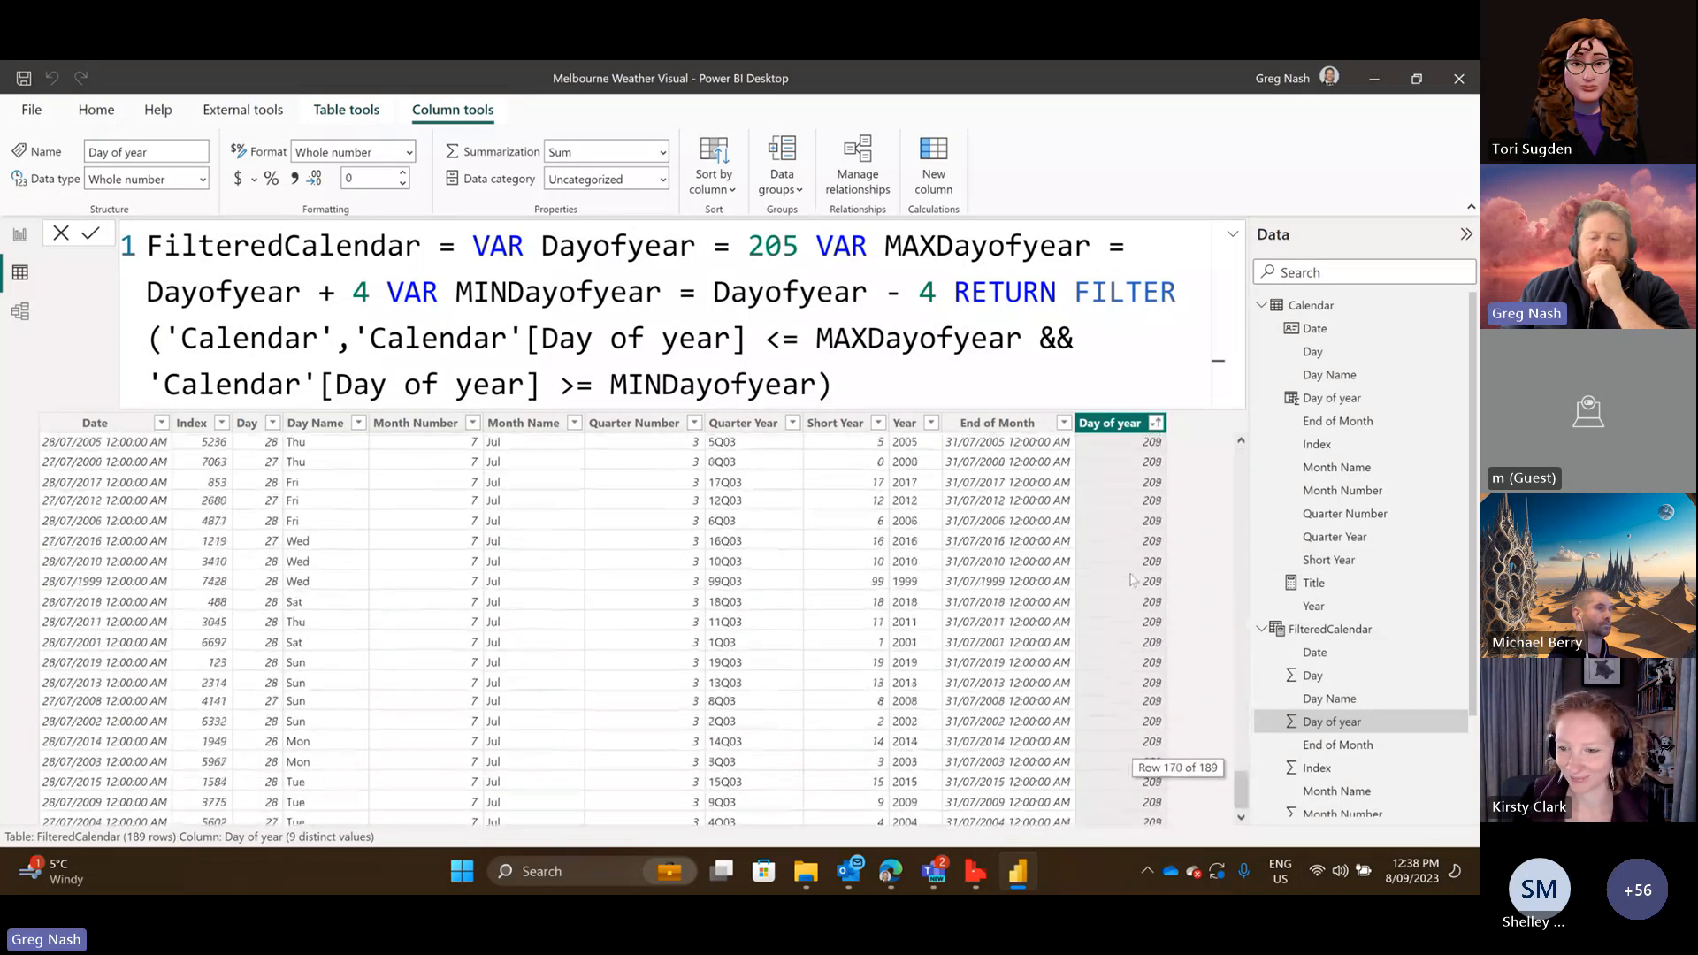
Set the Dayofyear variable to 150 and commit the FilteredCalendar formula.
left_click_drag(799, 248, 748, 248)
type("150")
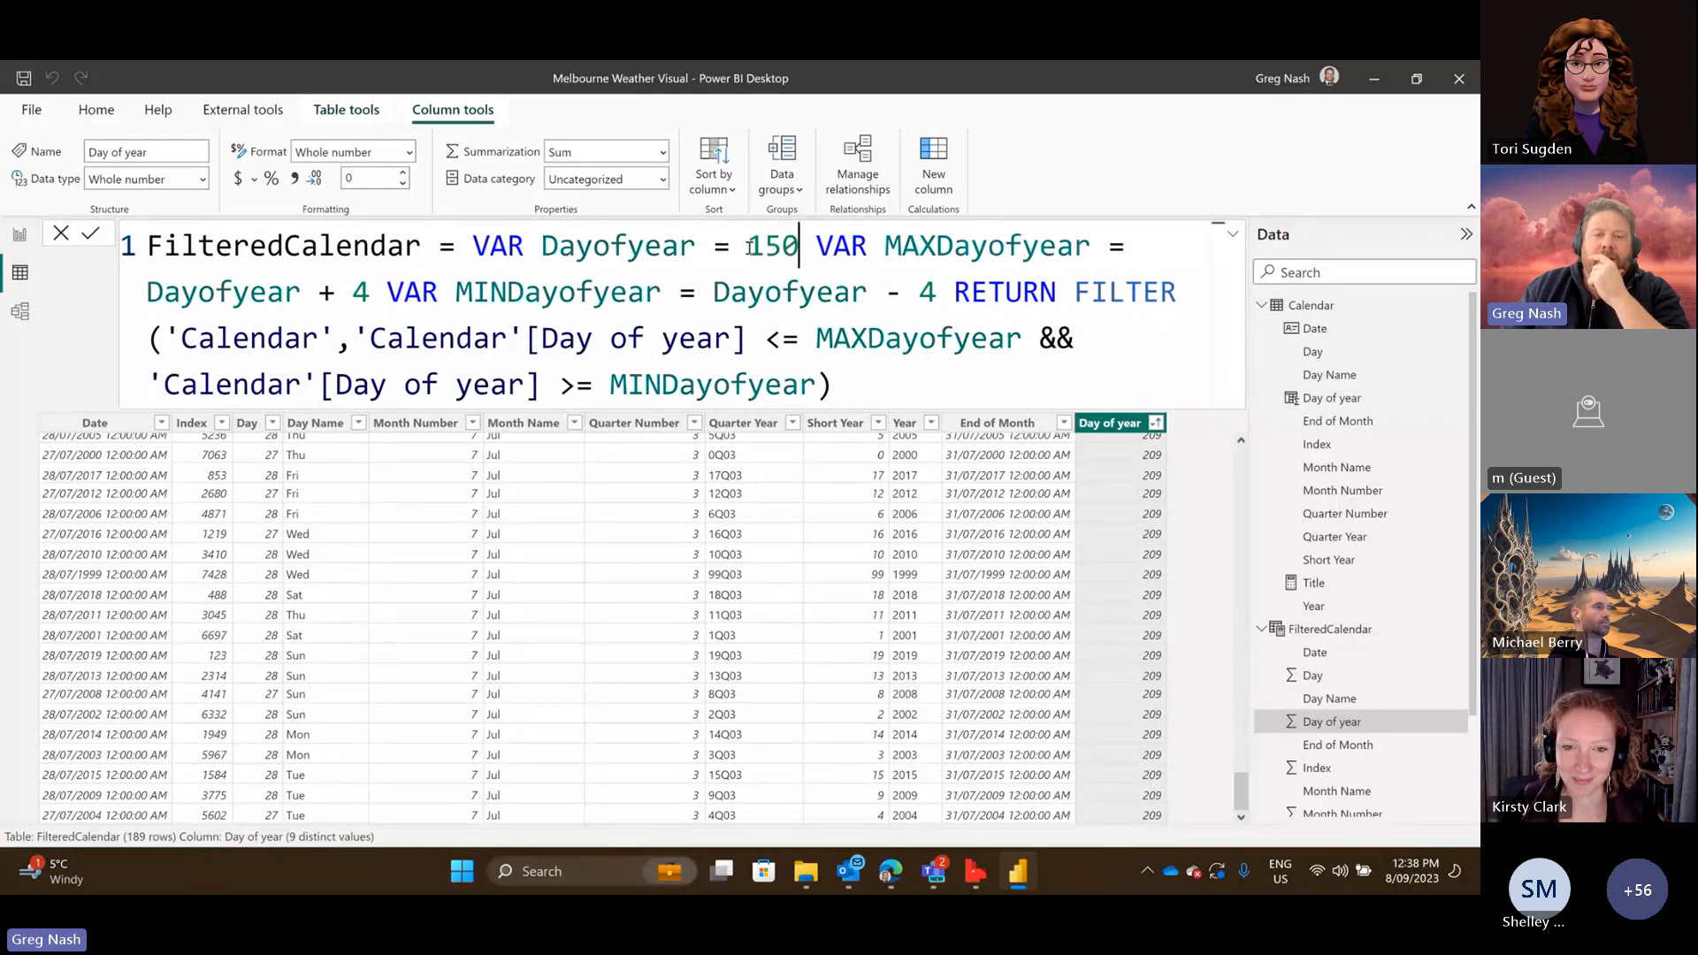
left_click(910, 361)
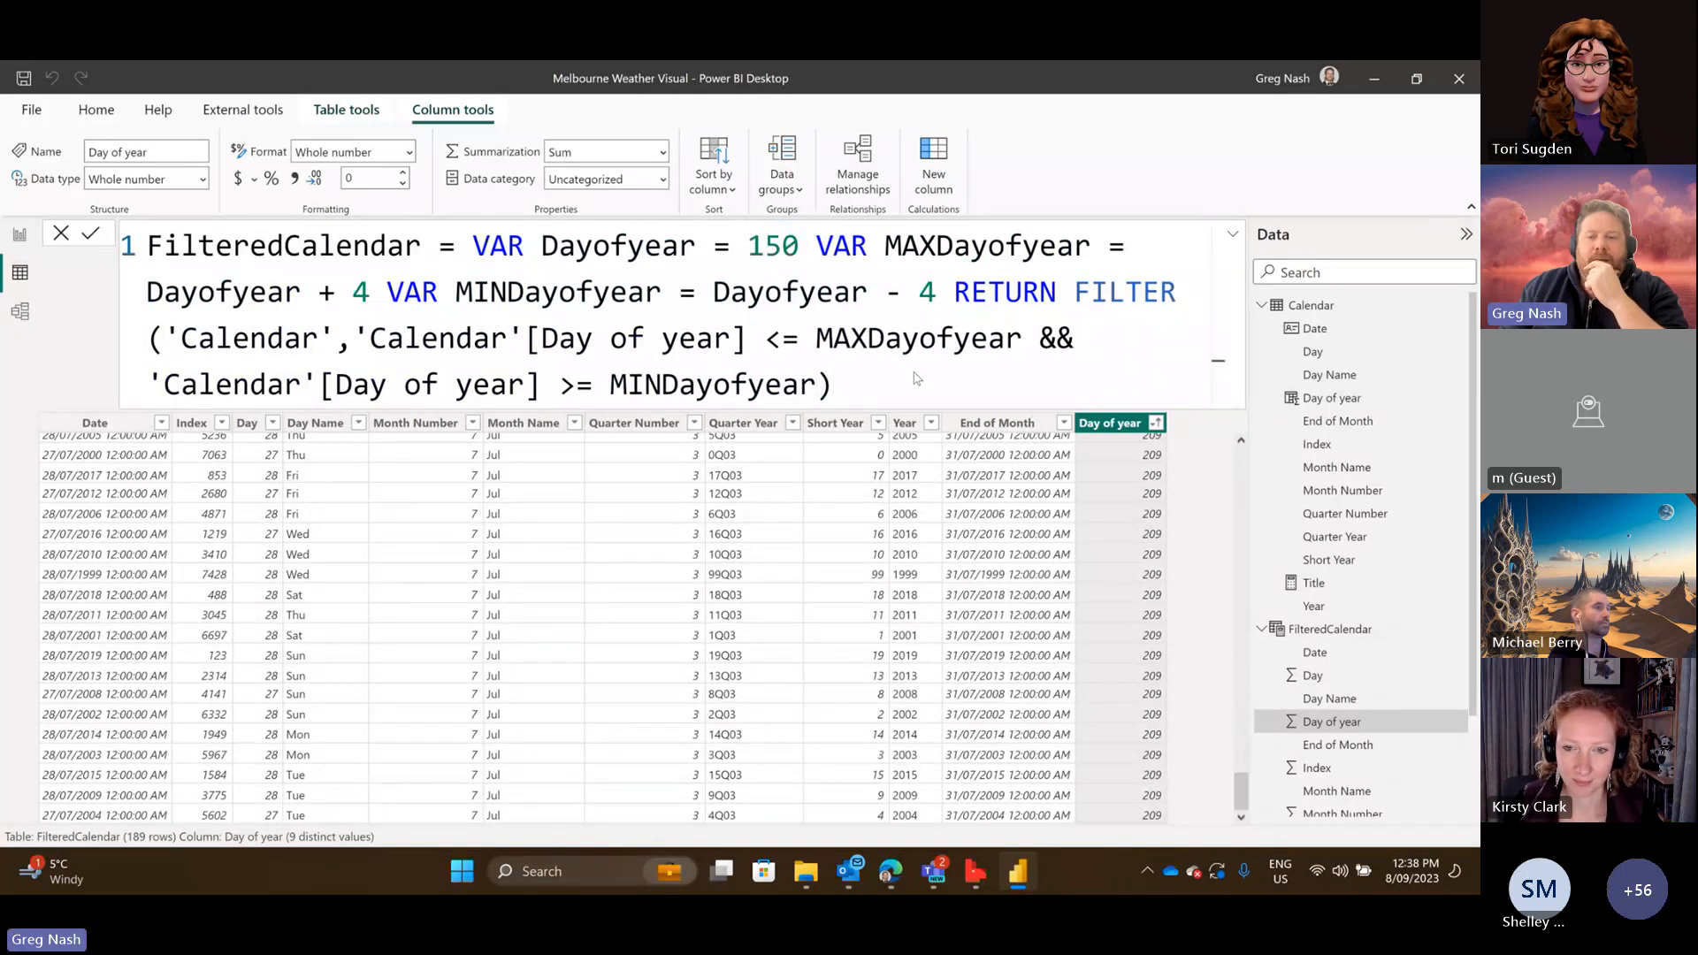
key("Return")
Examine the Day of year values across the FilteredCalendar rows, from the first rows to the last.
scroll(320, 544, "down", 9)
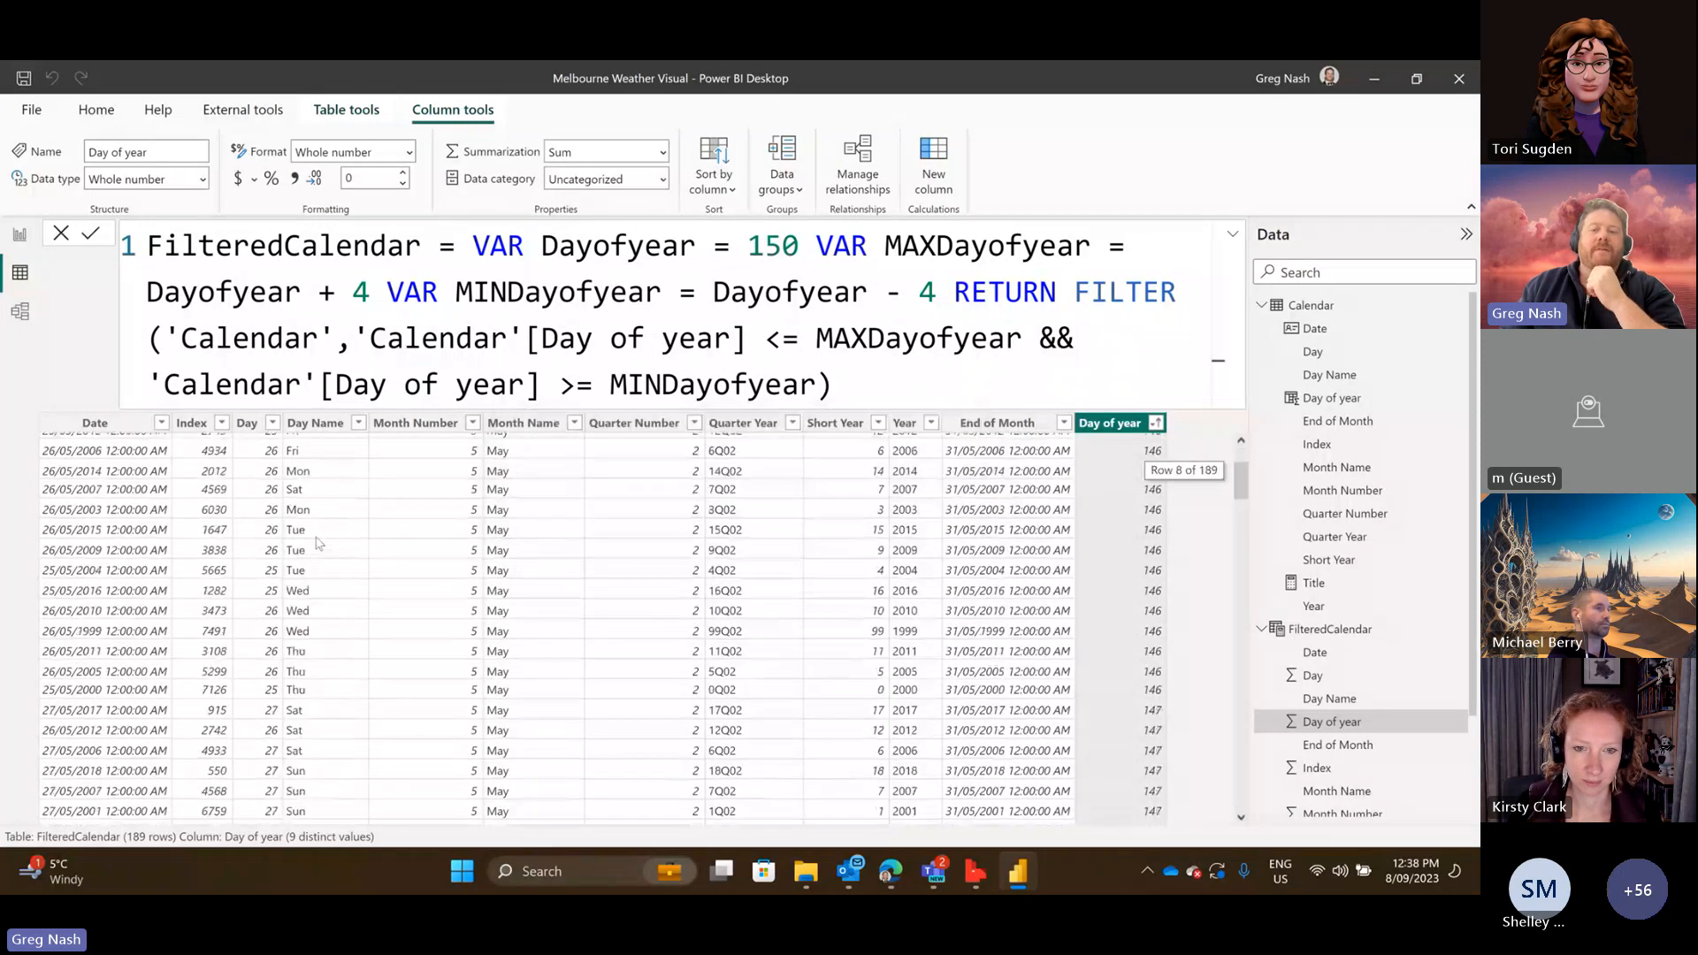
scroll(328, 549, "down", 20)
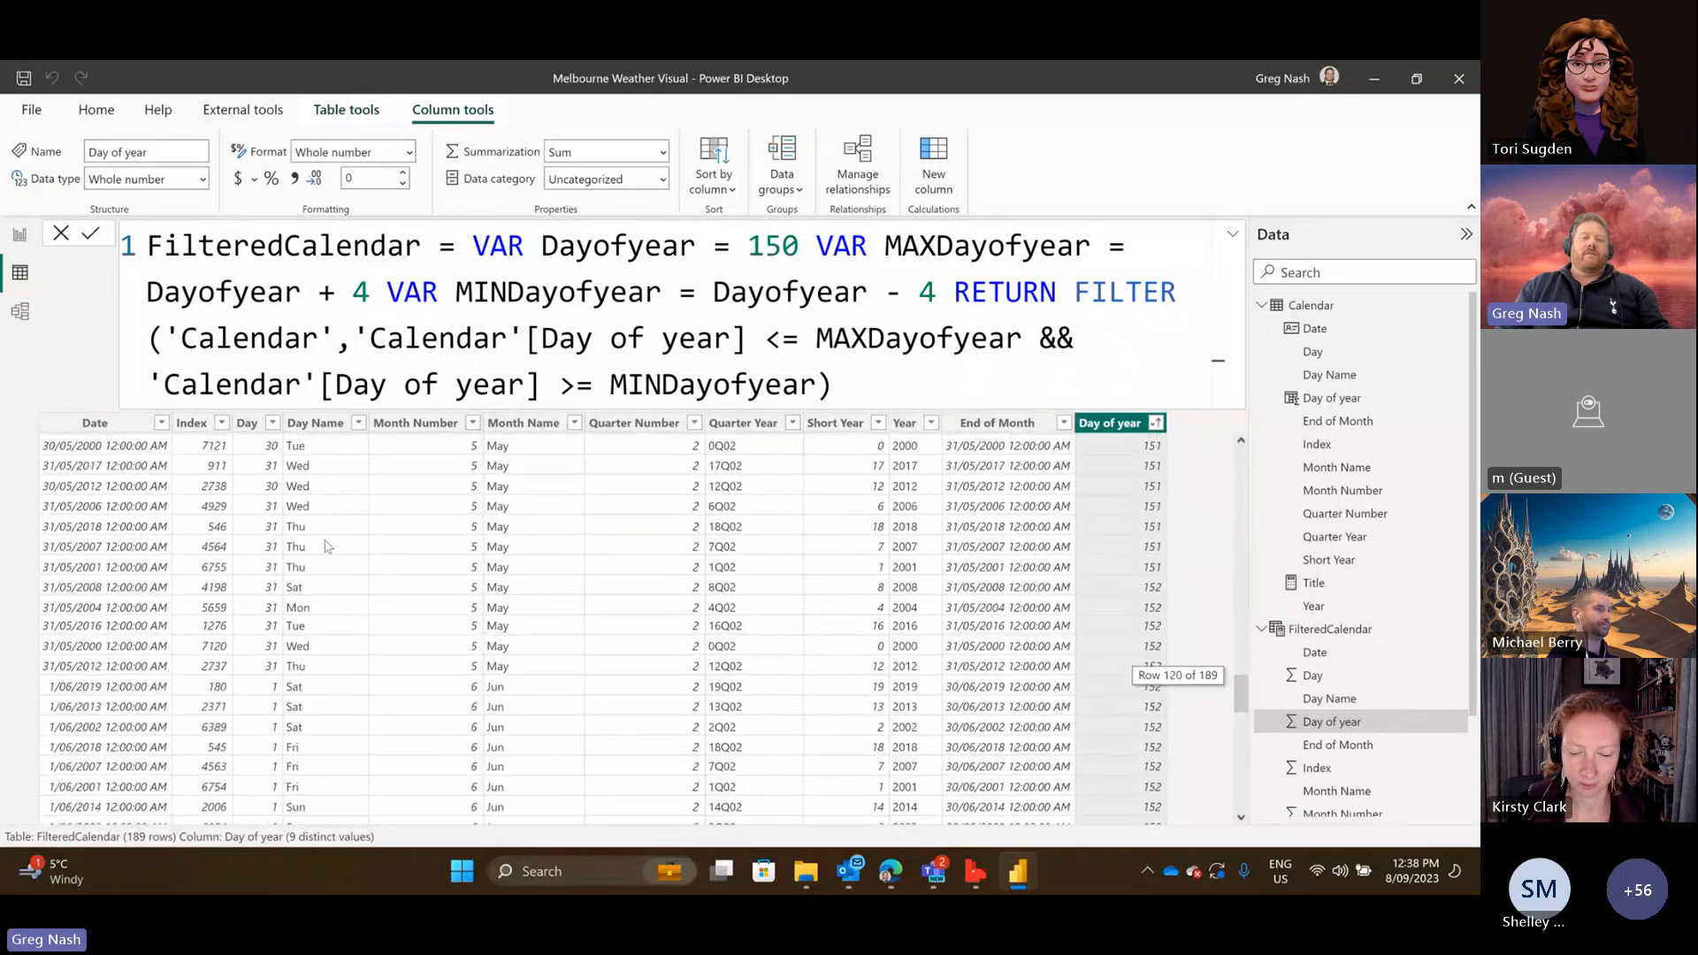
scroll(1172, 449, "up", 11)
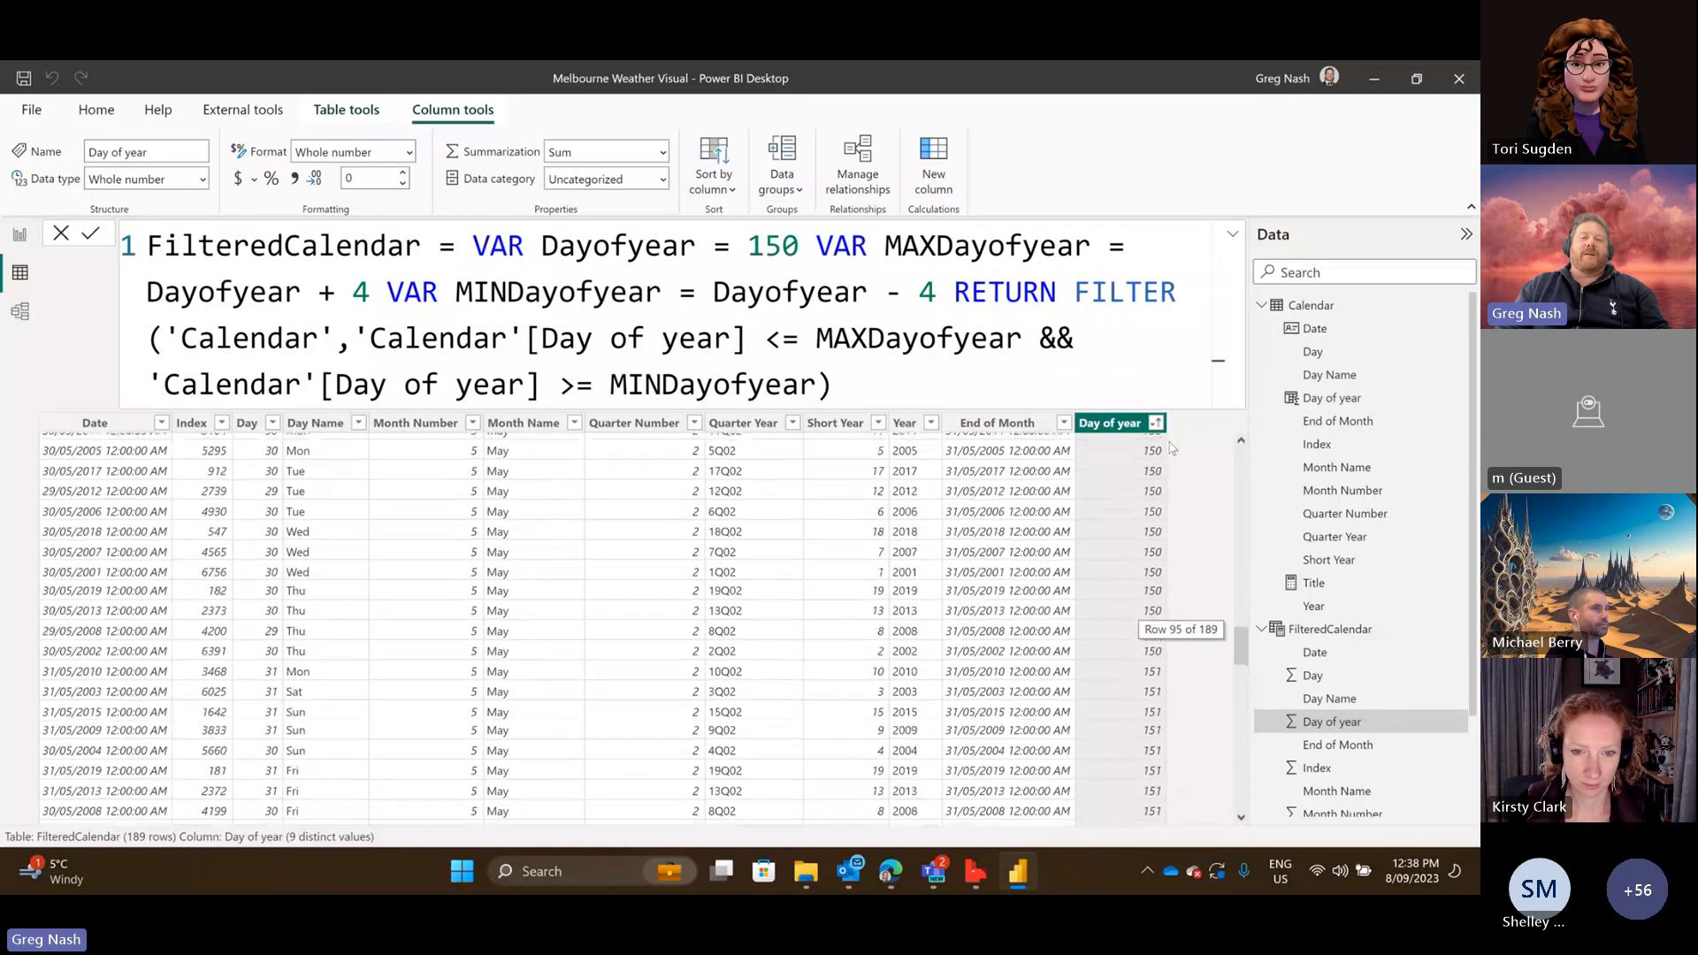
scroll(1153, 558, "down", 2)
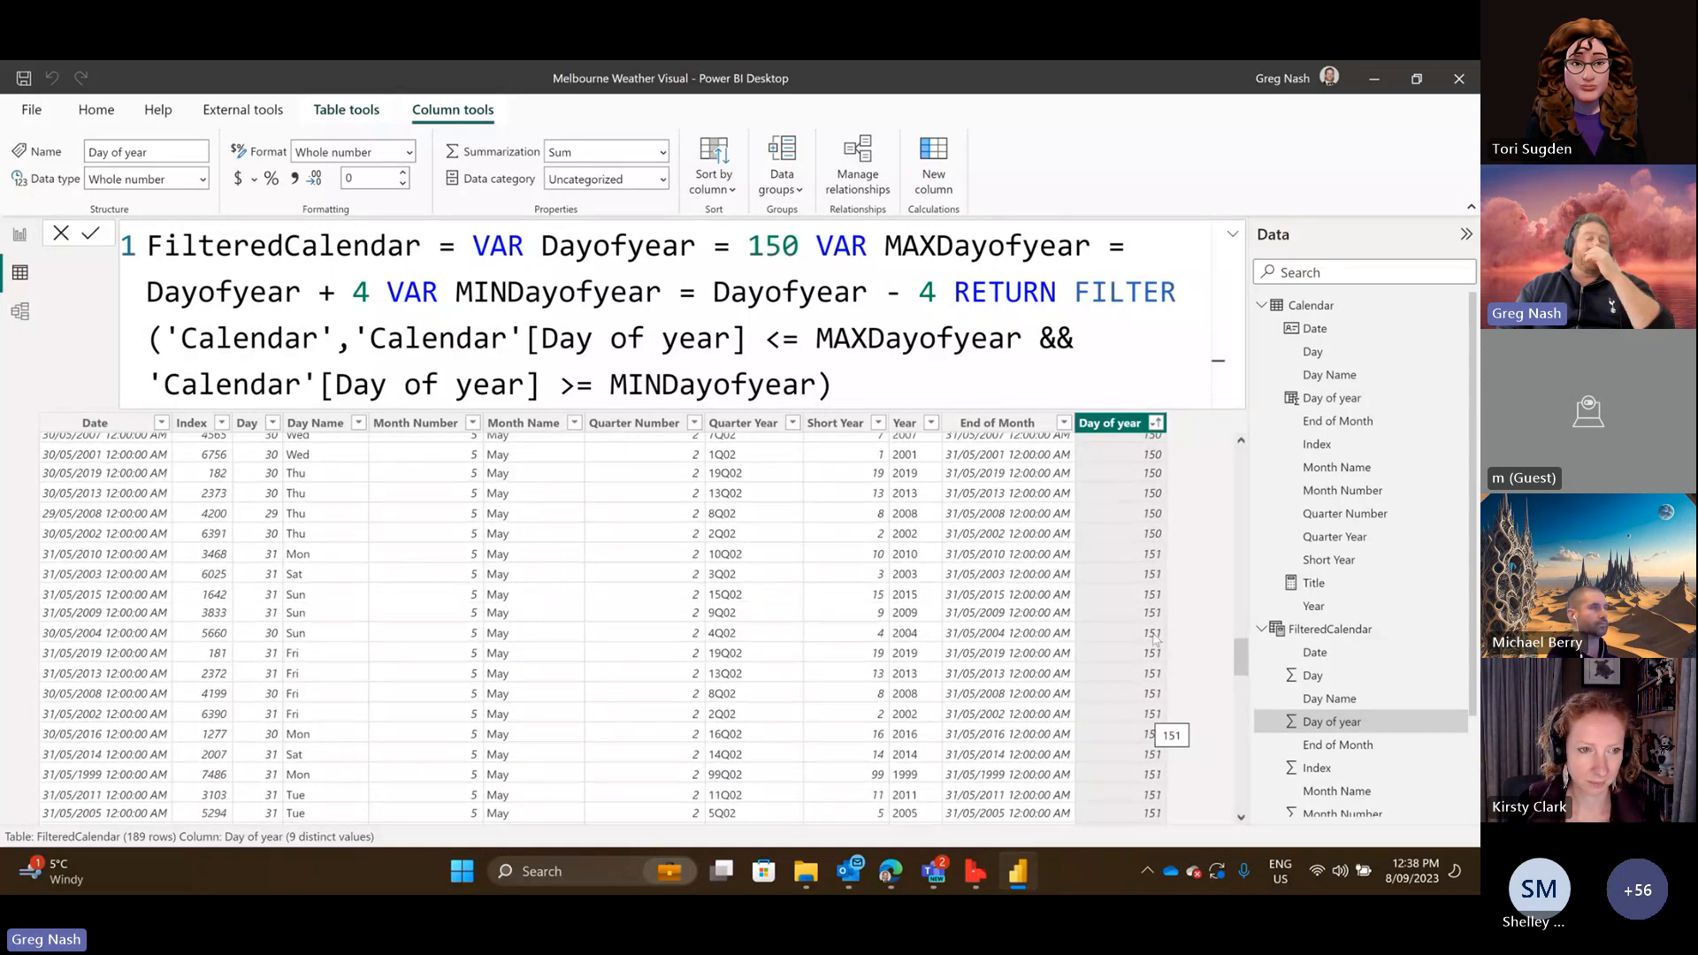
scroll(1154, 633, "down", 5)
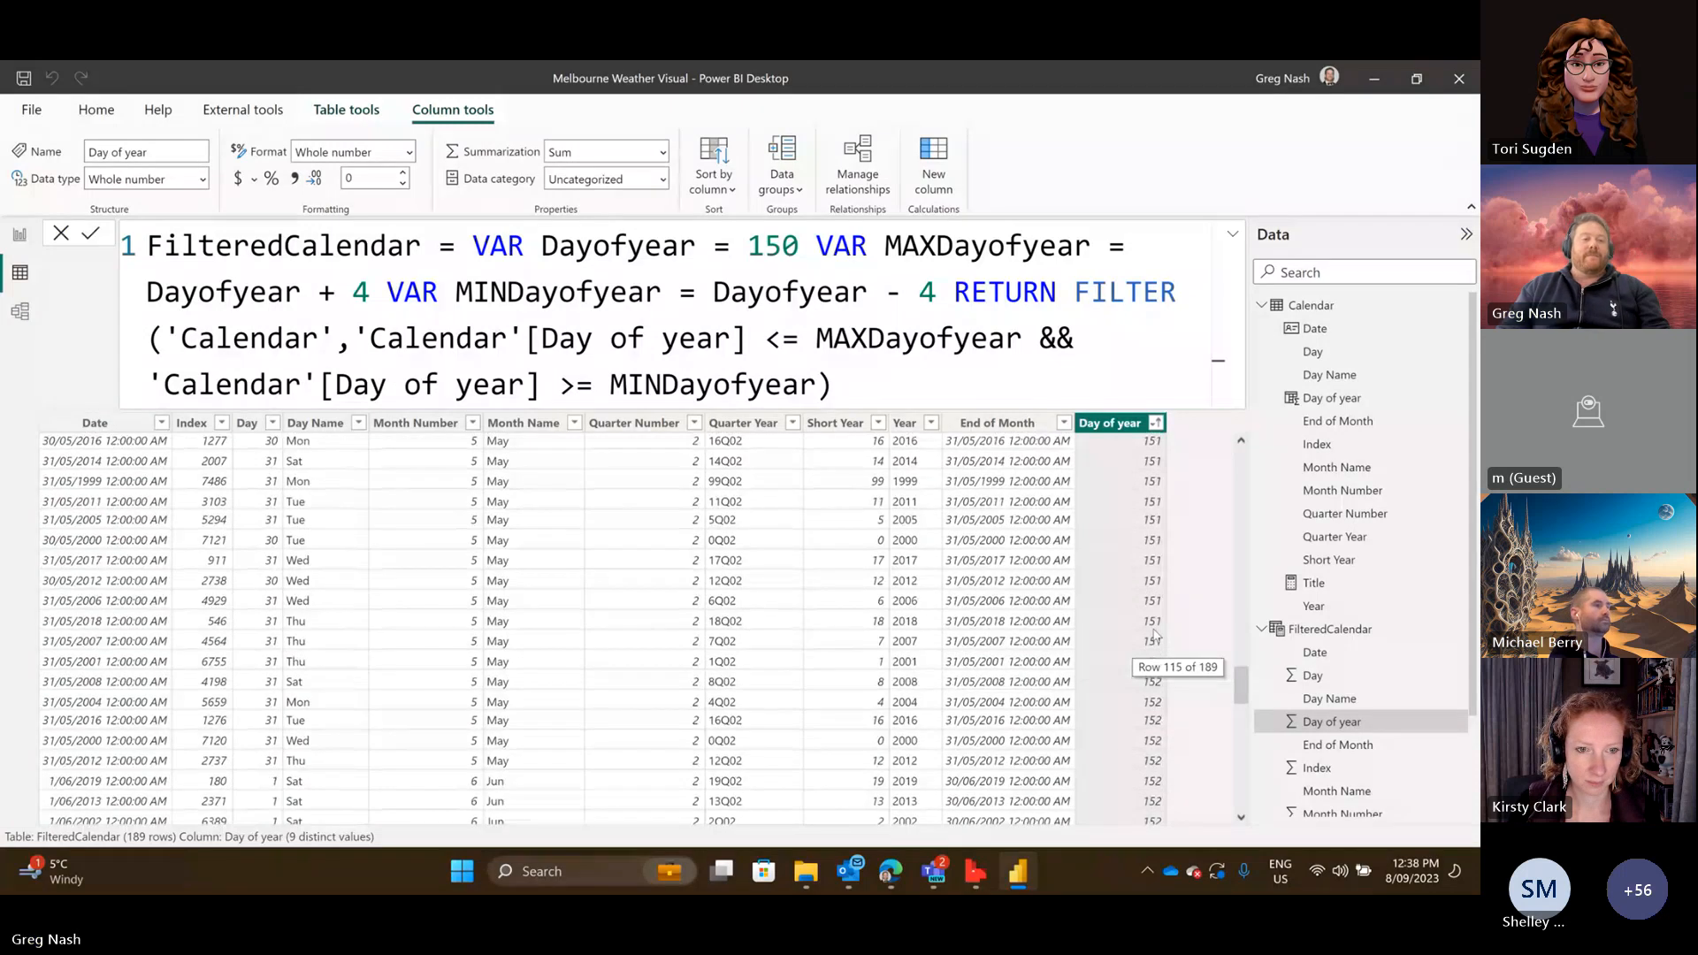
scroll(1154, 633, "down", 10)
scroll(1155, 634, "down", 9)
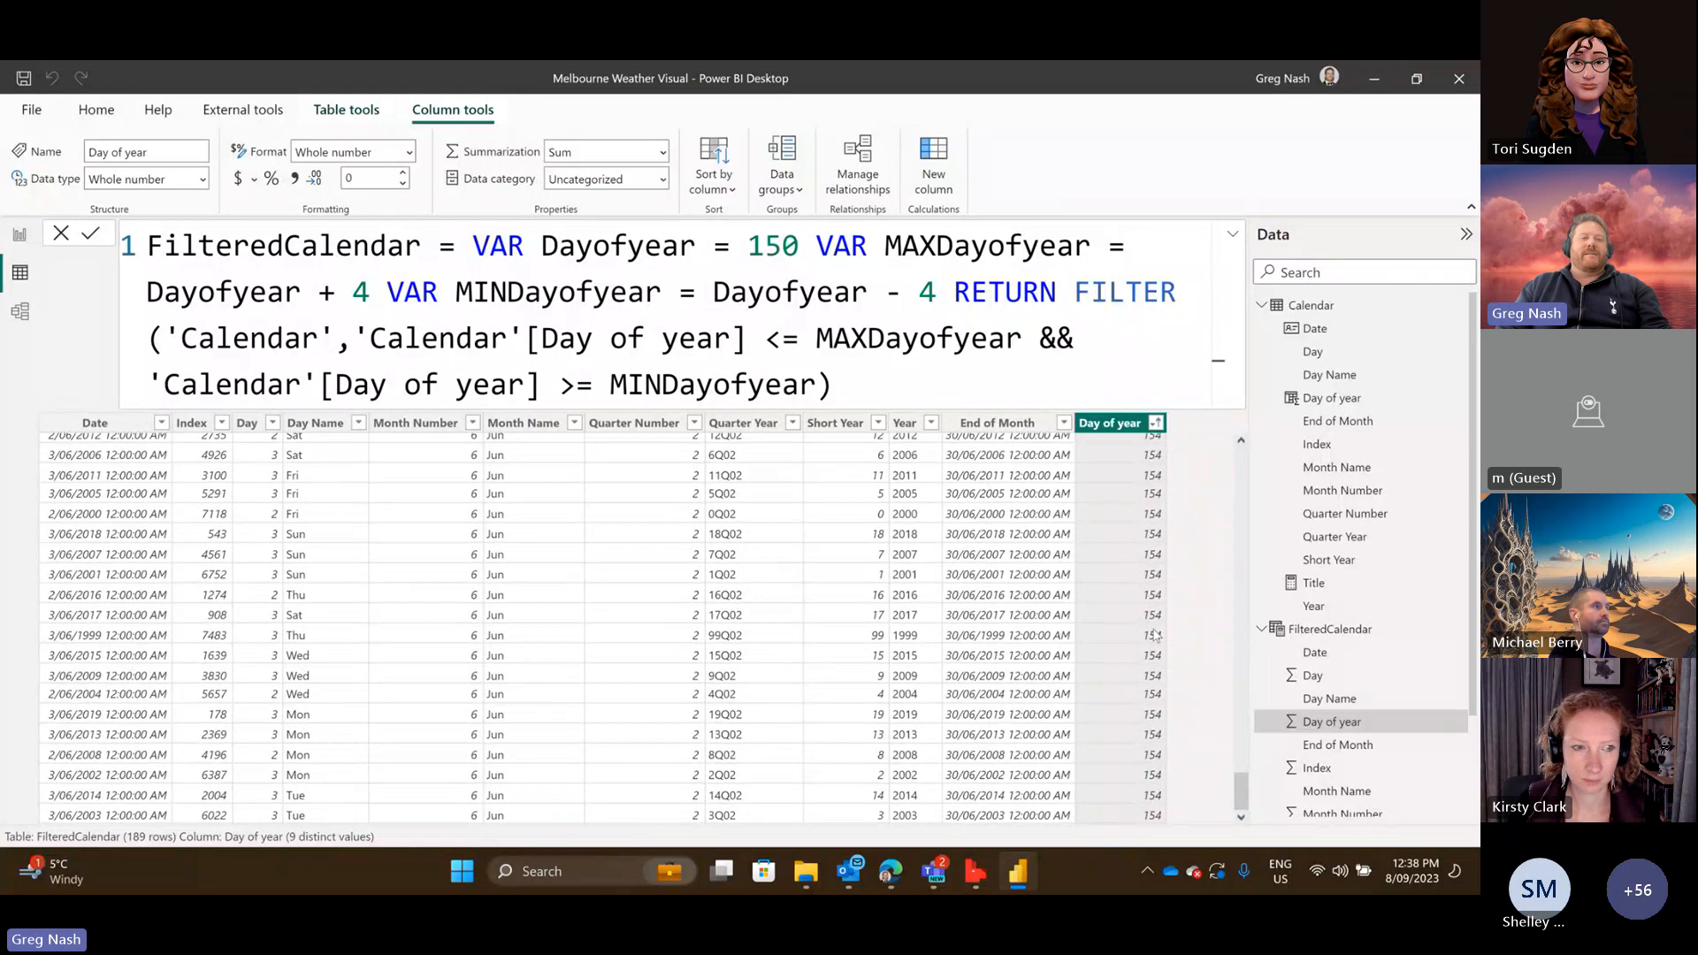
left_click(803, 241)
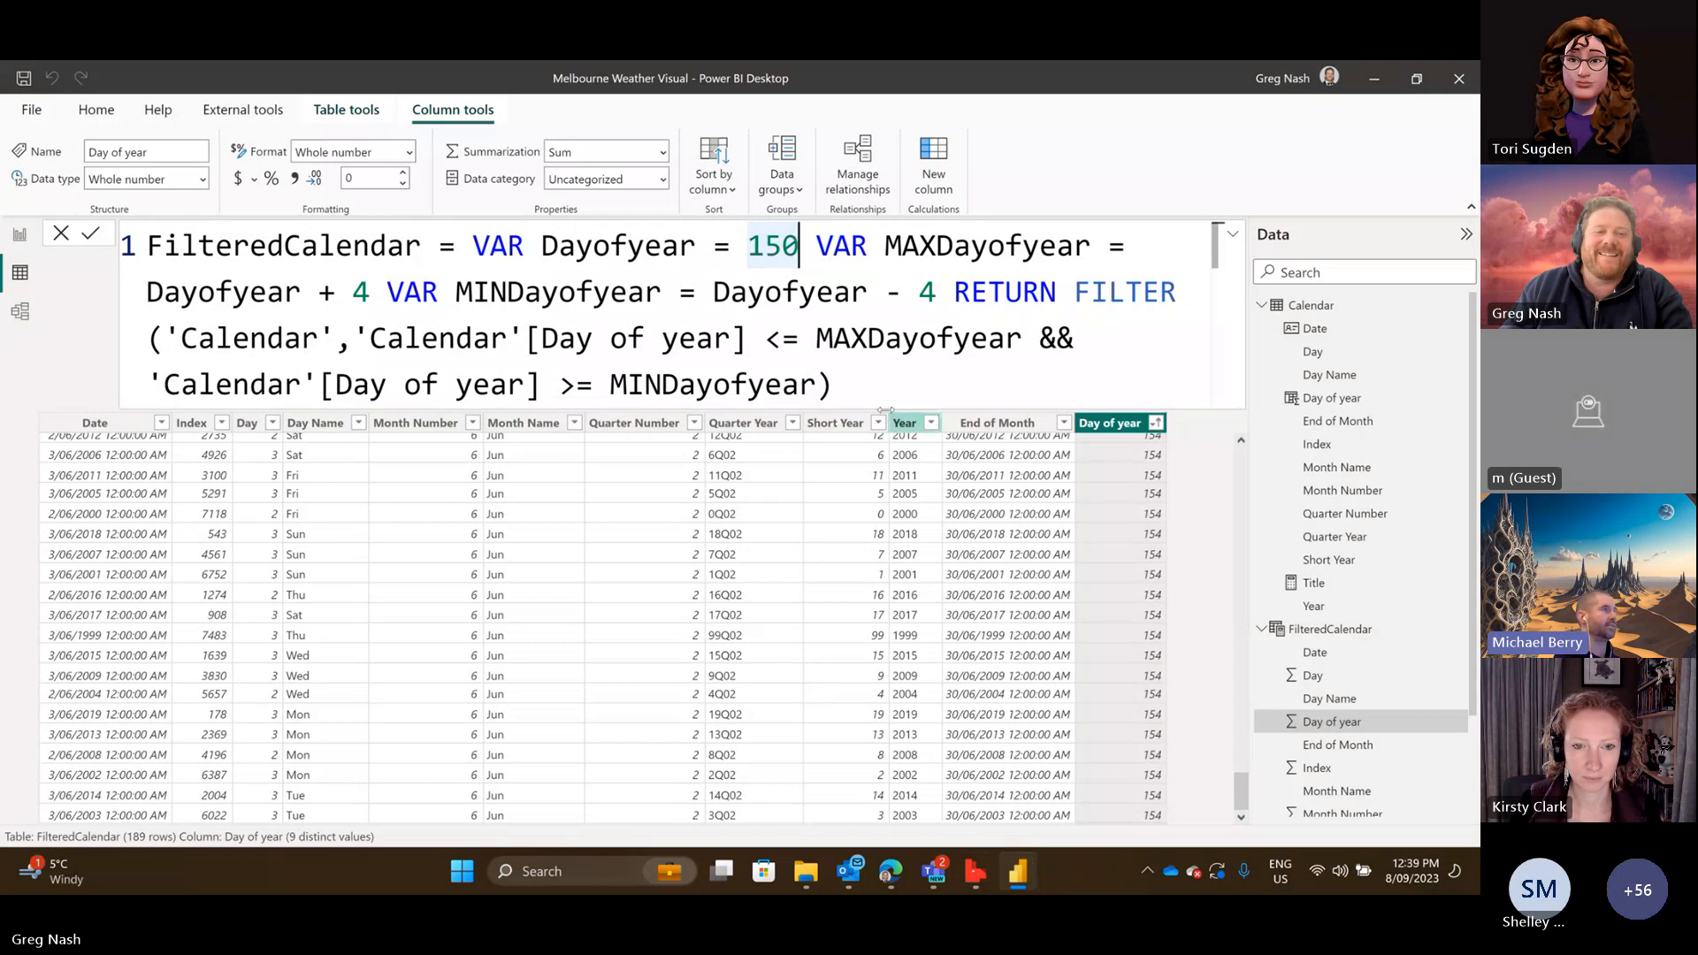
Switch to Bravo for Power BI, look through the measures listed for Format DAX, and minimize its window.
left_click(975, 873)
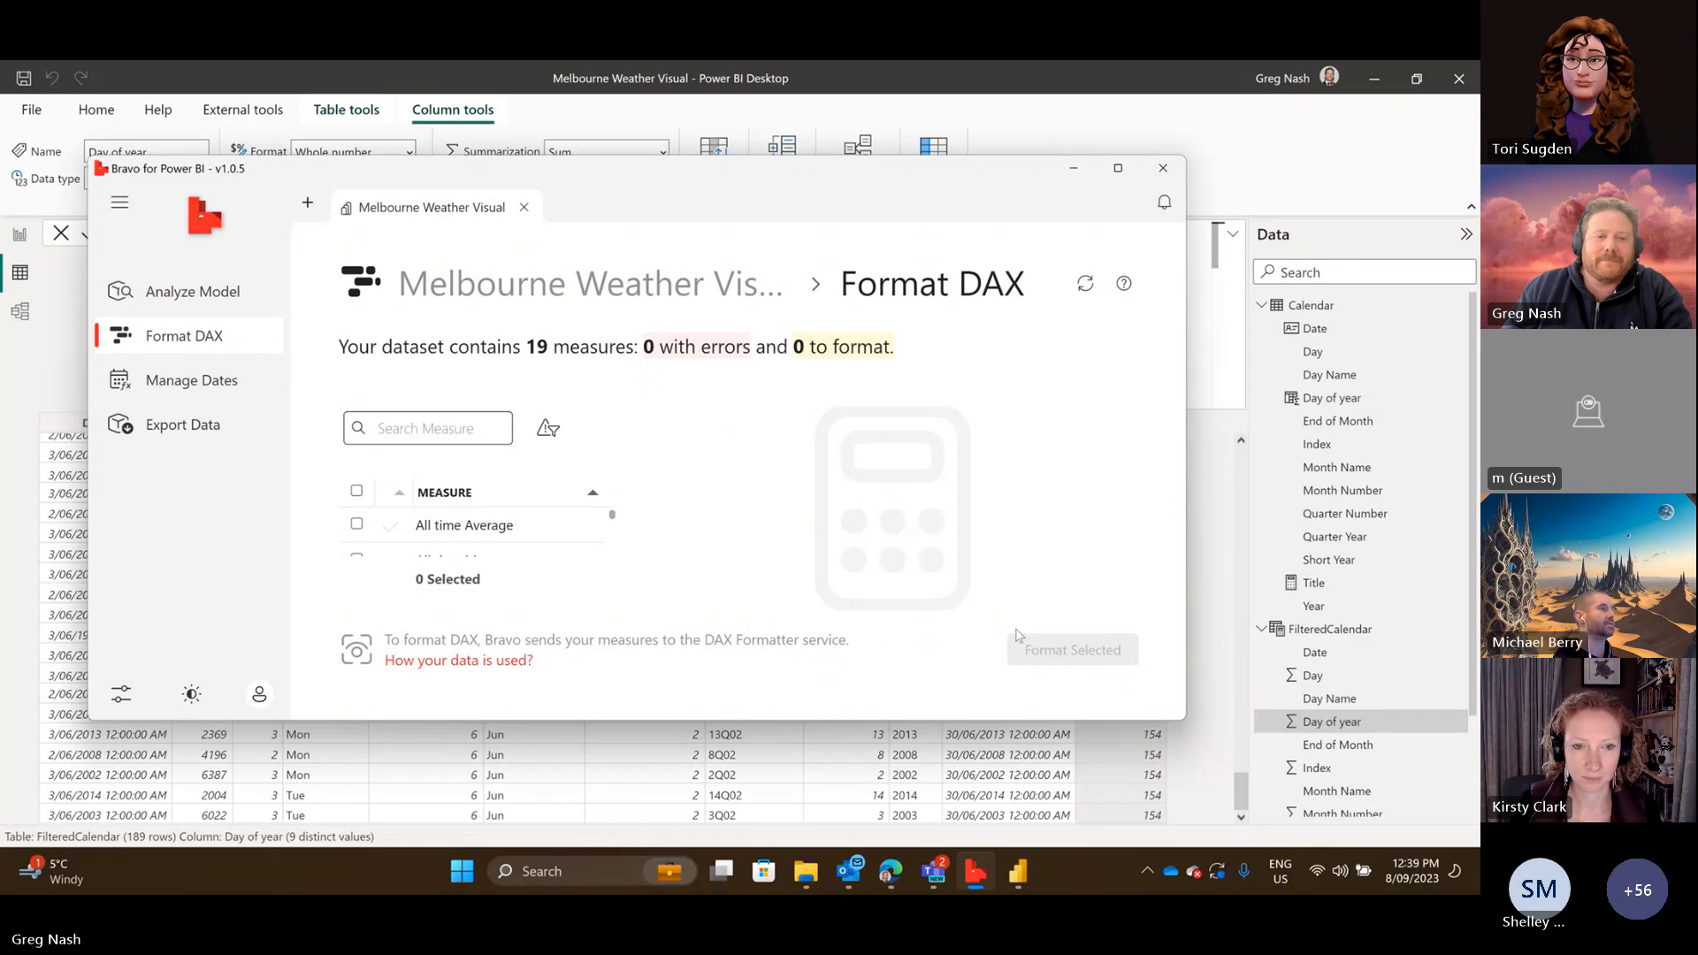
scroll(465, 540, "down", 1)
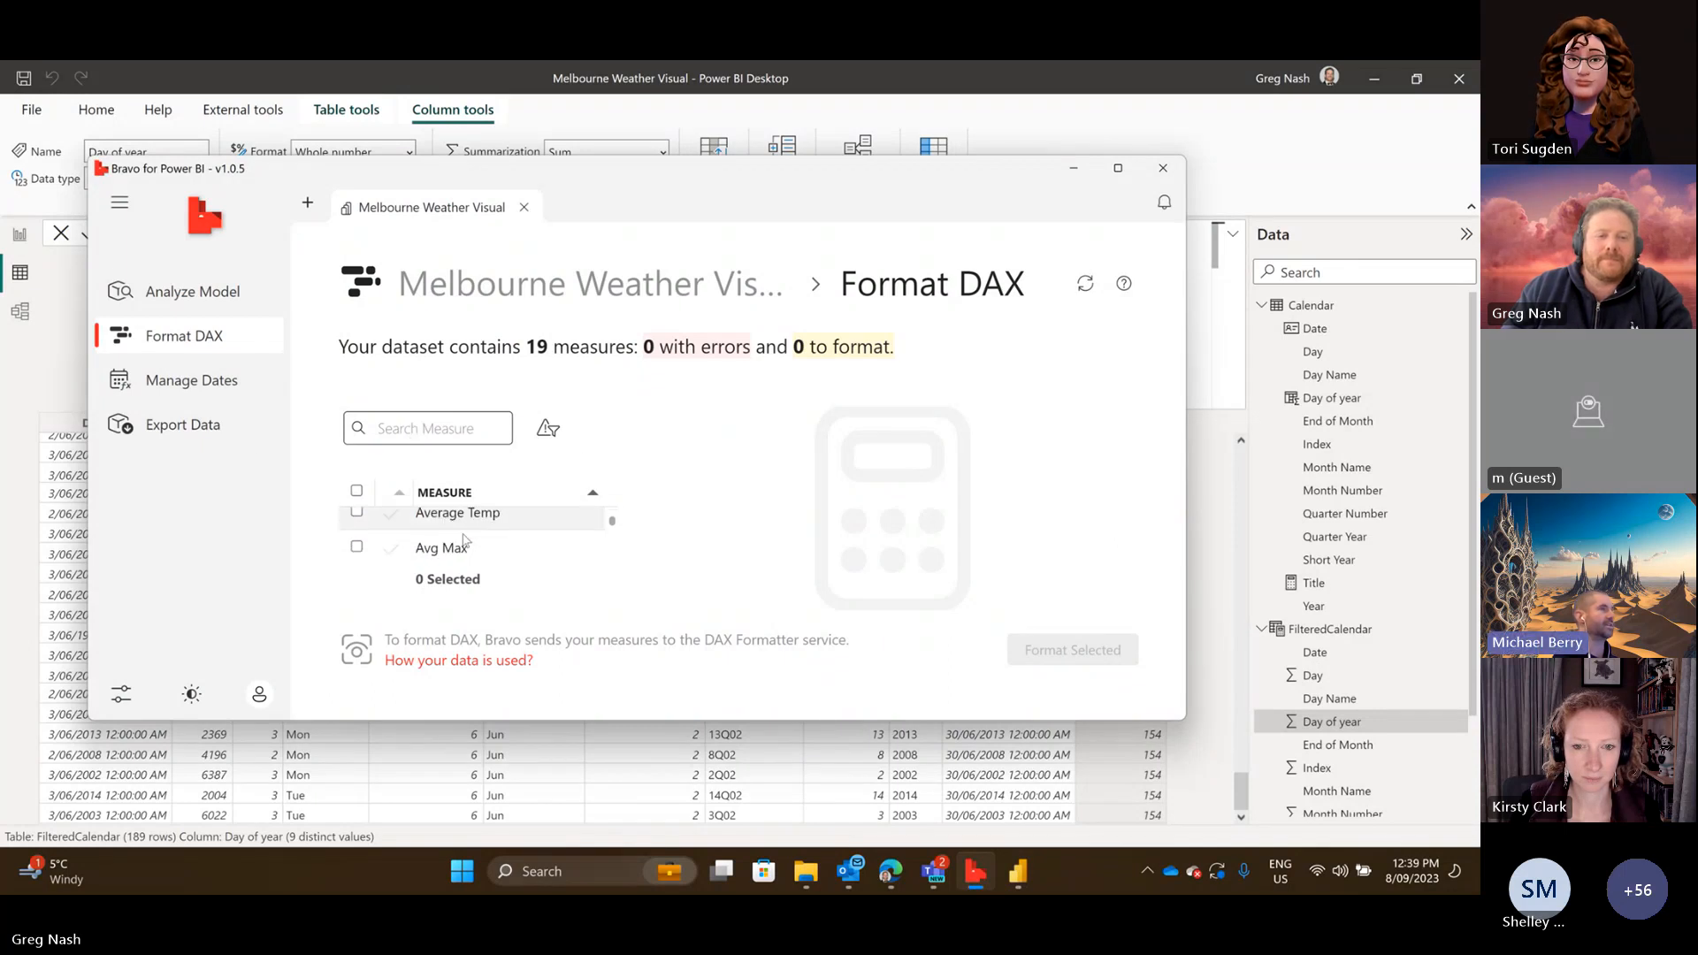
scroll(466, 540, "down", 6)
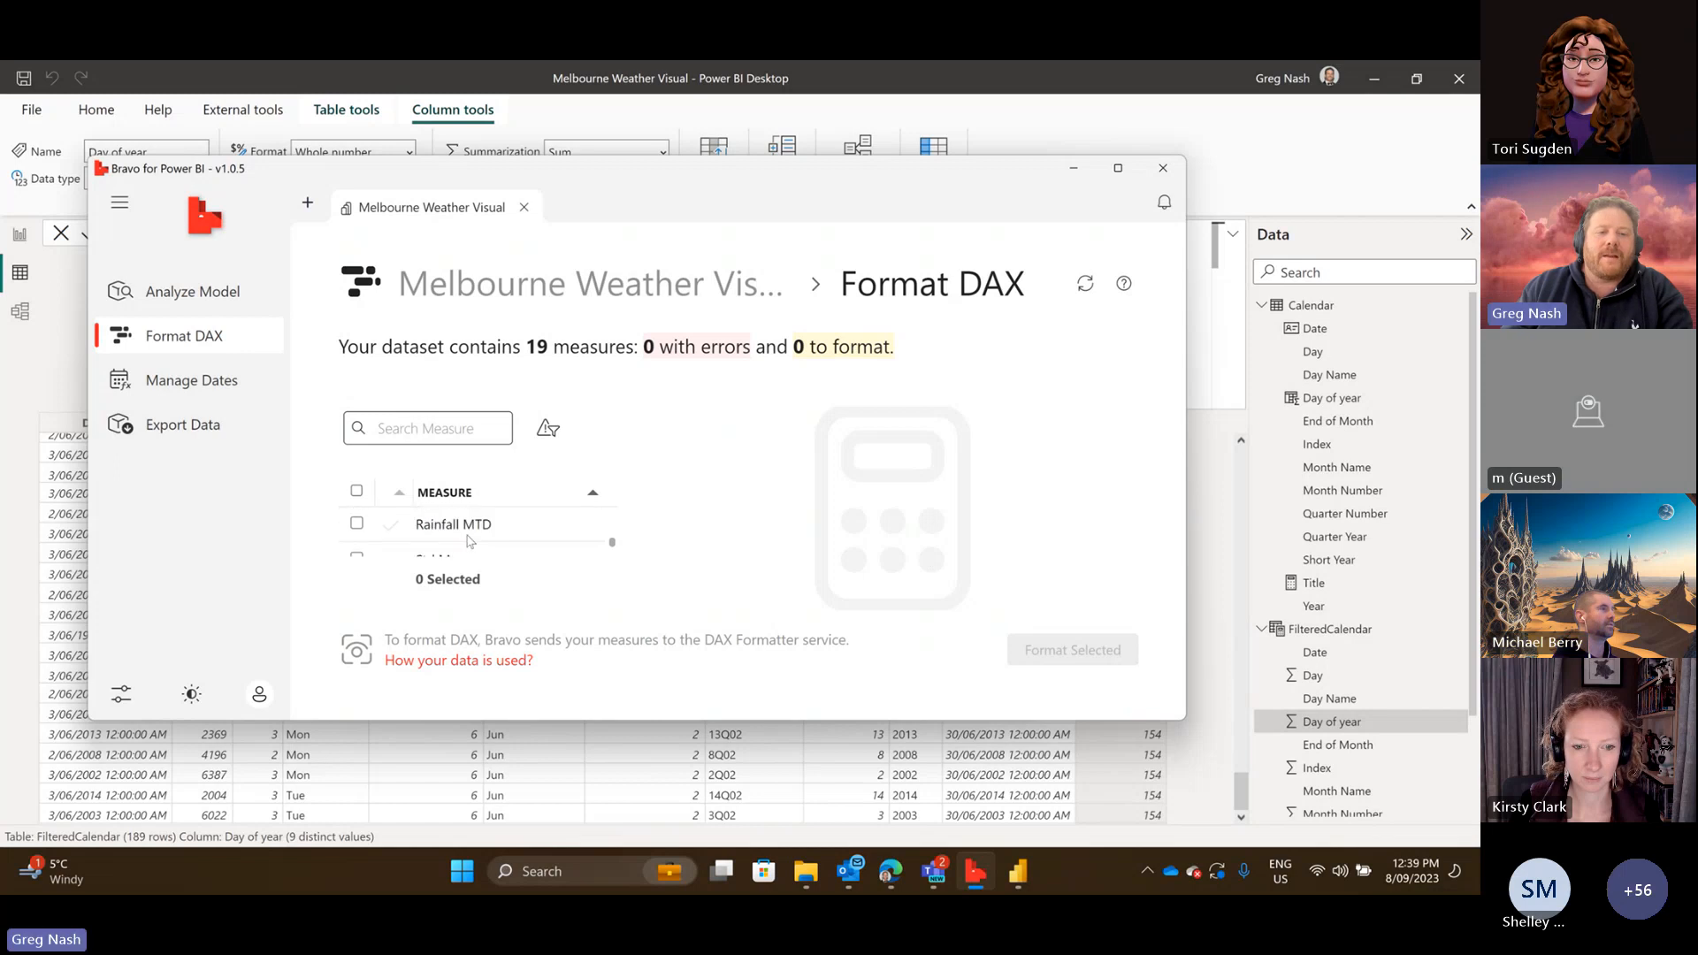
scroll(469, 542, "down", 4)
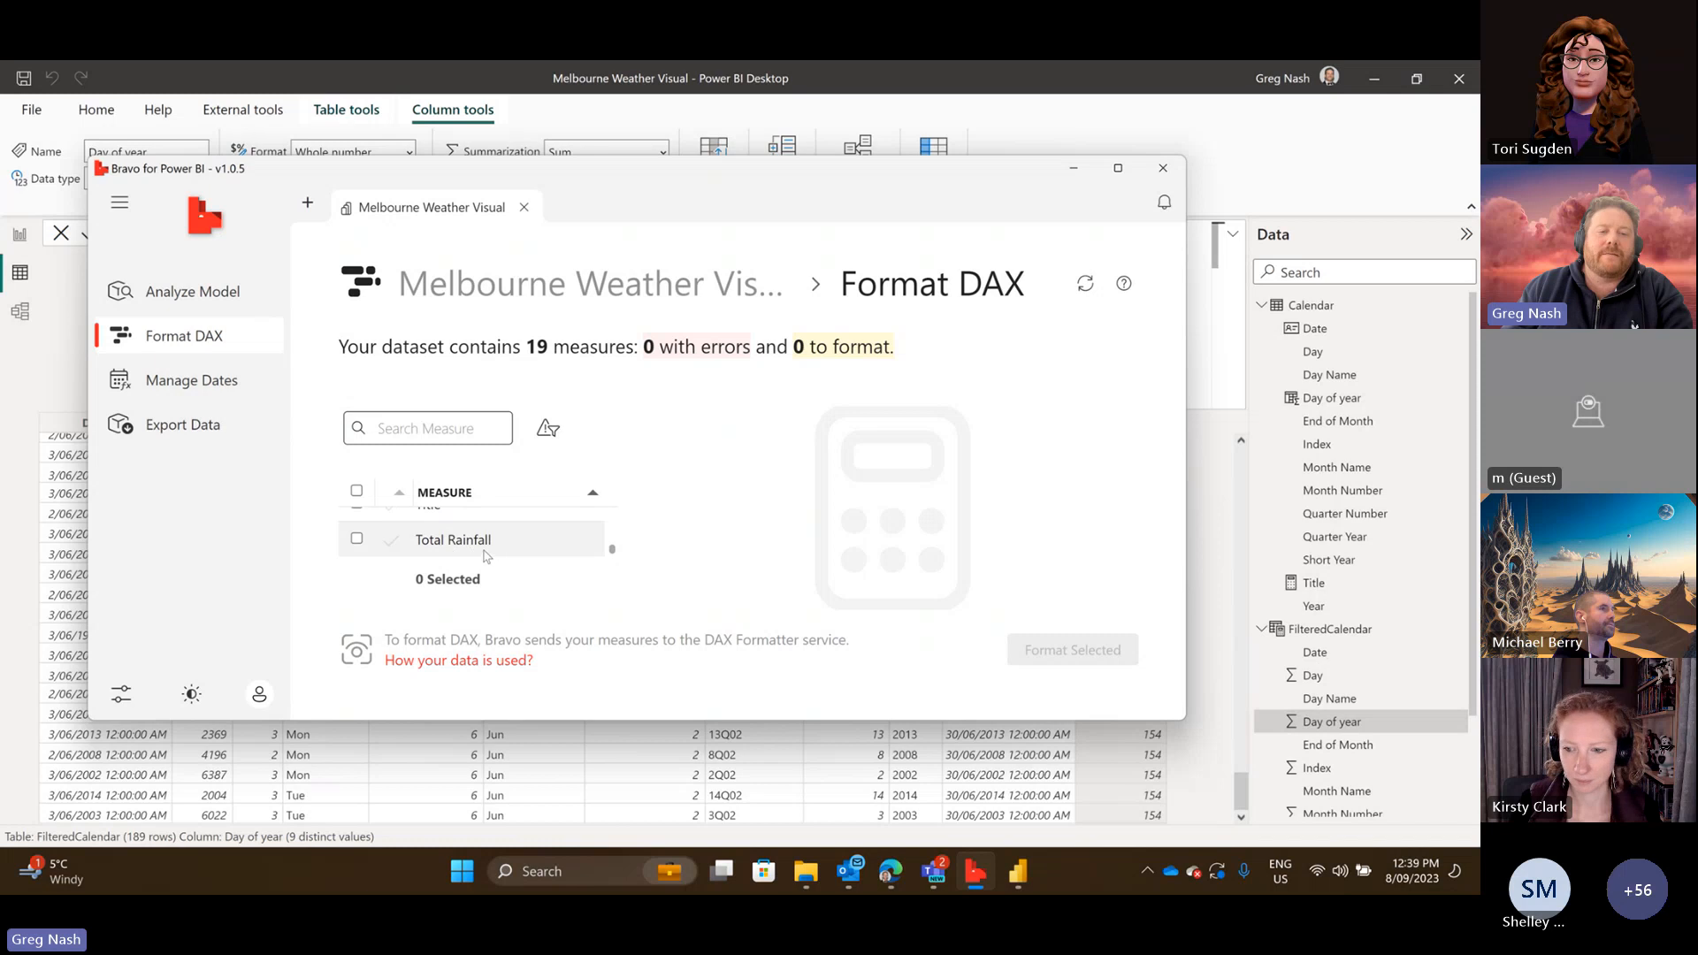
left_click(1074, 168)
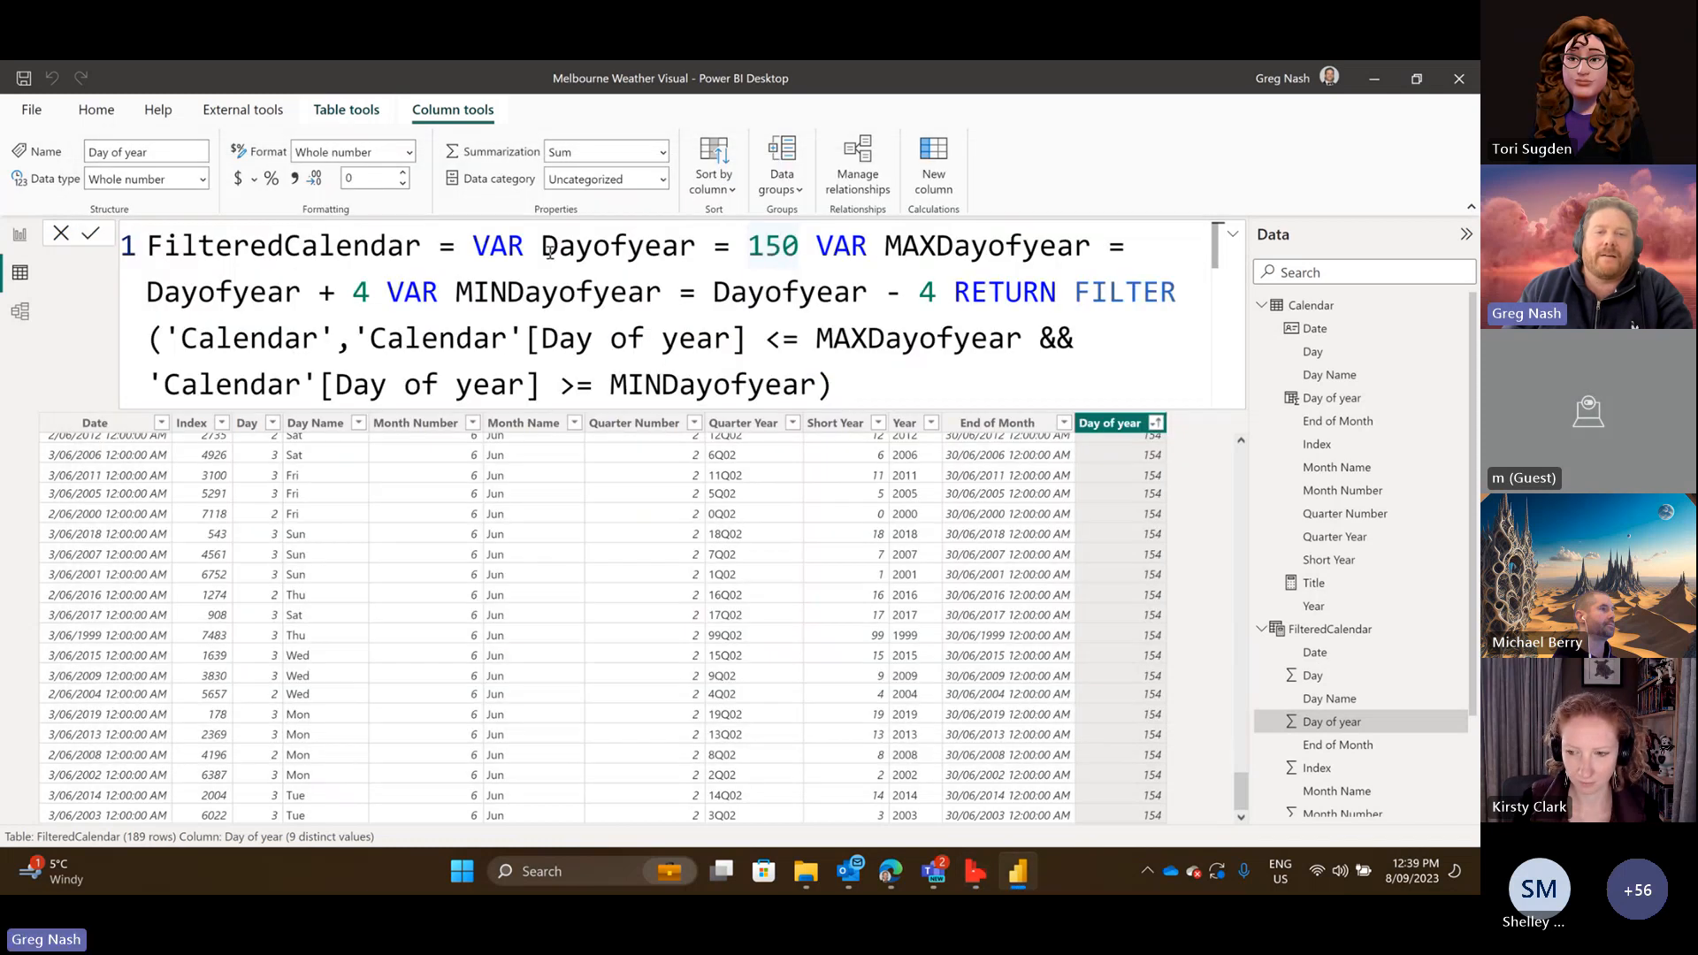
Split the FilteredCalendar formula so the MAXDayofyear variable, the MINDayofyear variable and RETURN each begin their own line.
left_click(815, 246)
key("shift+Return")
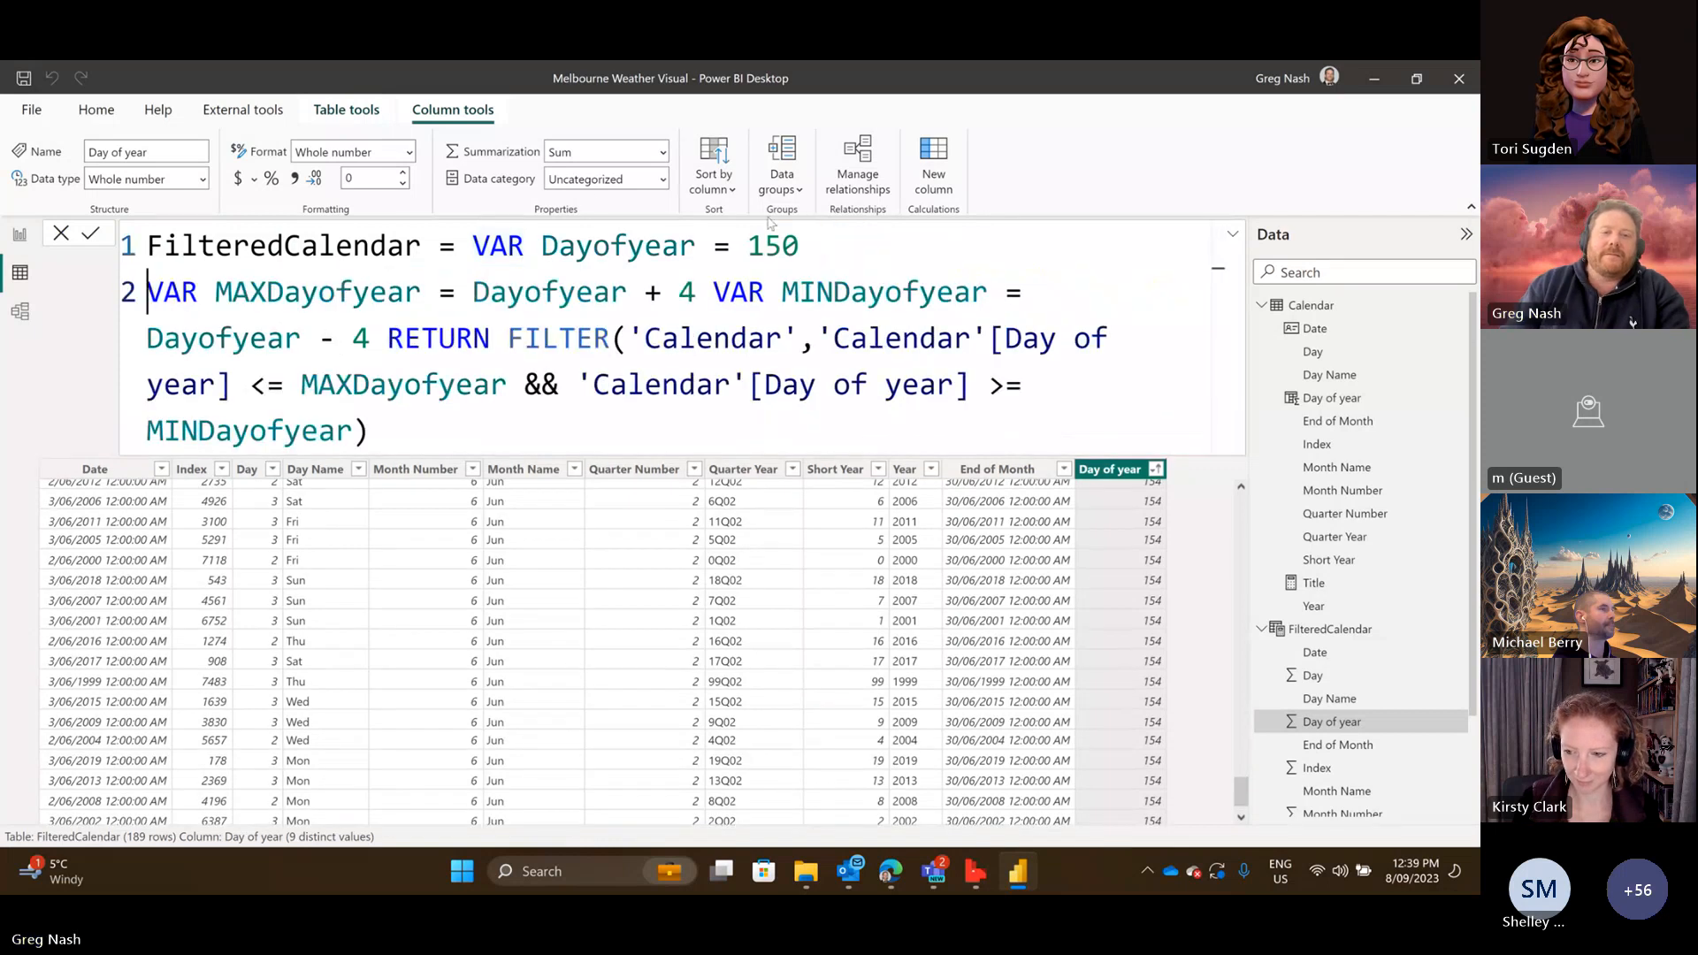
left_click(477, 250)
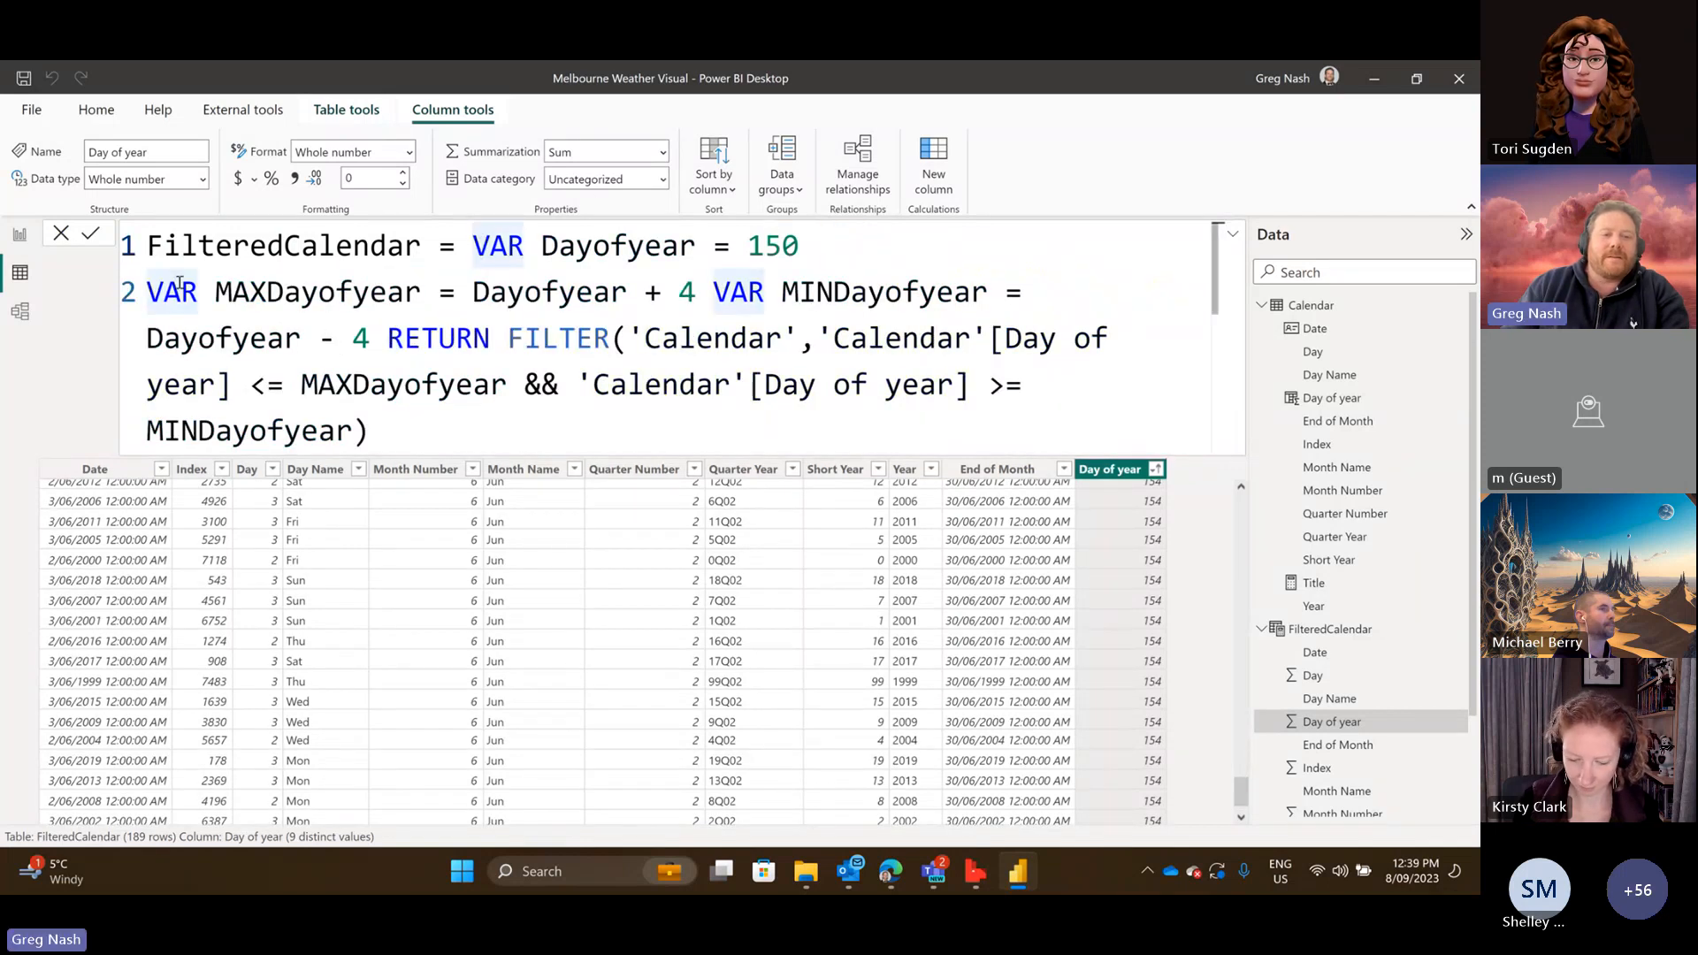
left_click(712, 293)
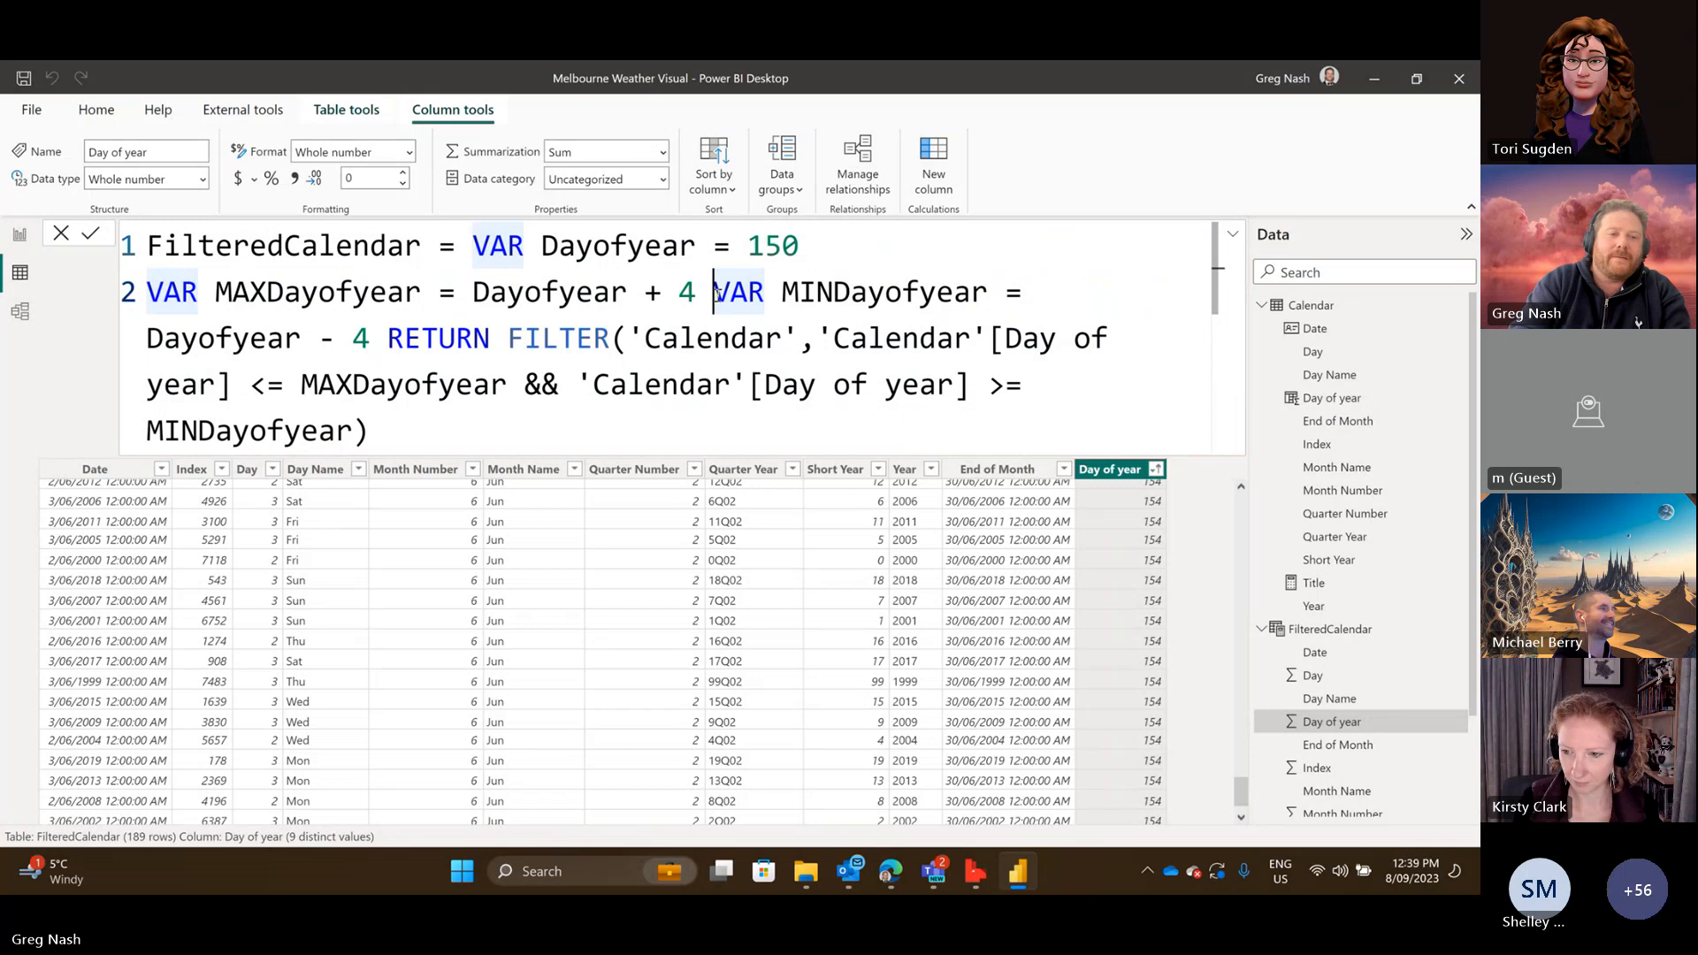
key("shift+Return")
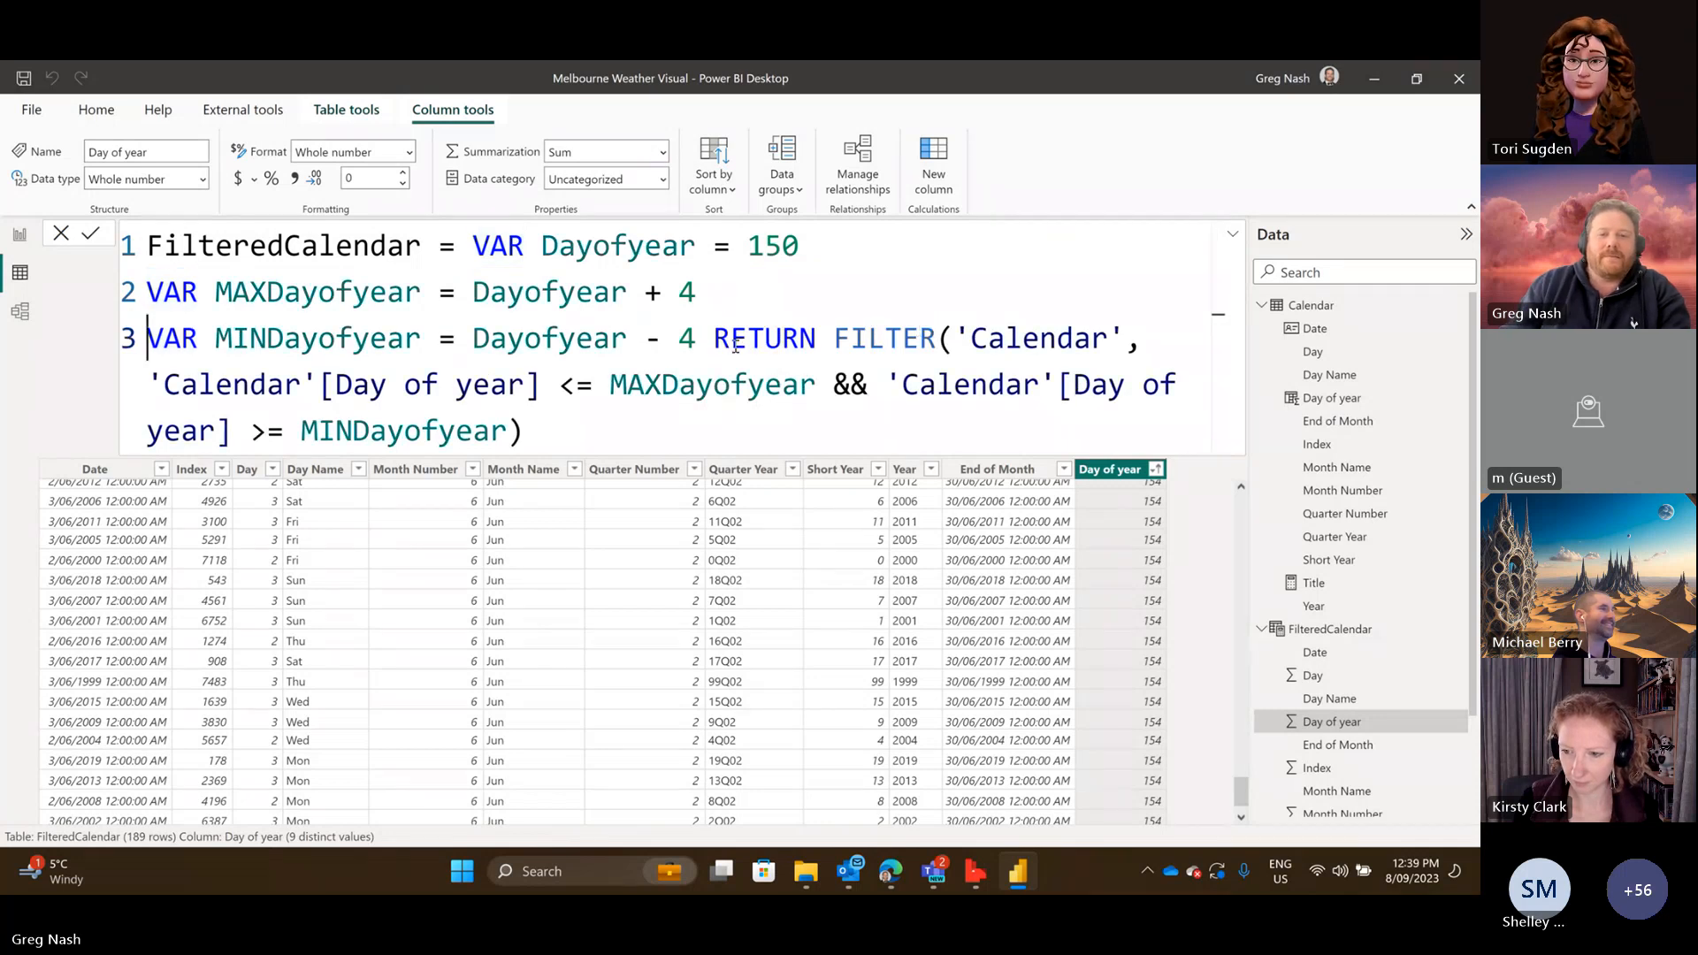
left_click(716, 341)
key("shift+Return")
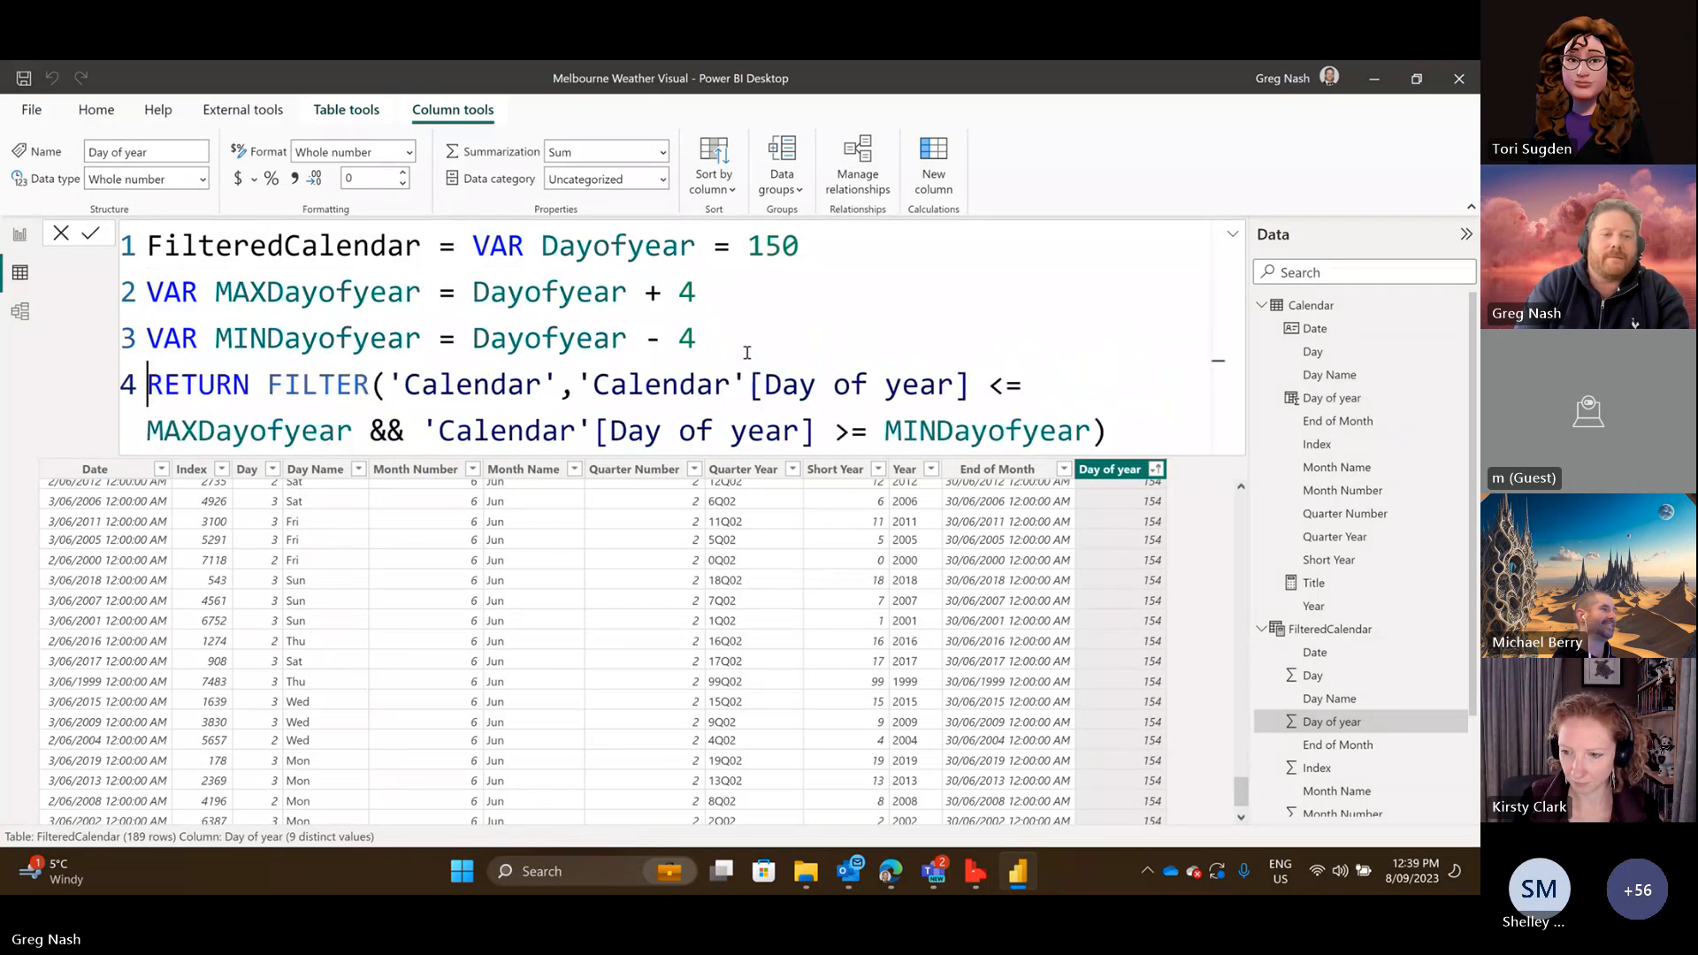
Place the FILTER expression on its own line below RETURN in the FilteredCalendar formula.
left_click(270, 383, "shift")
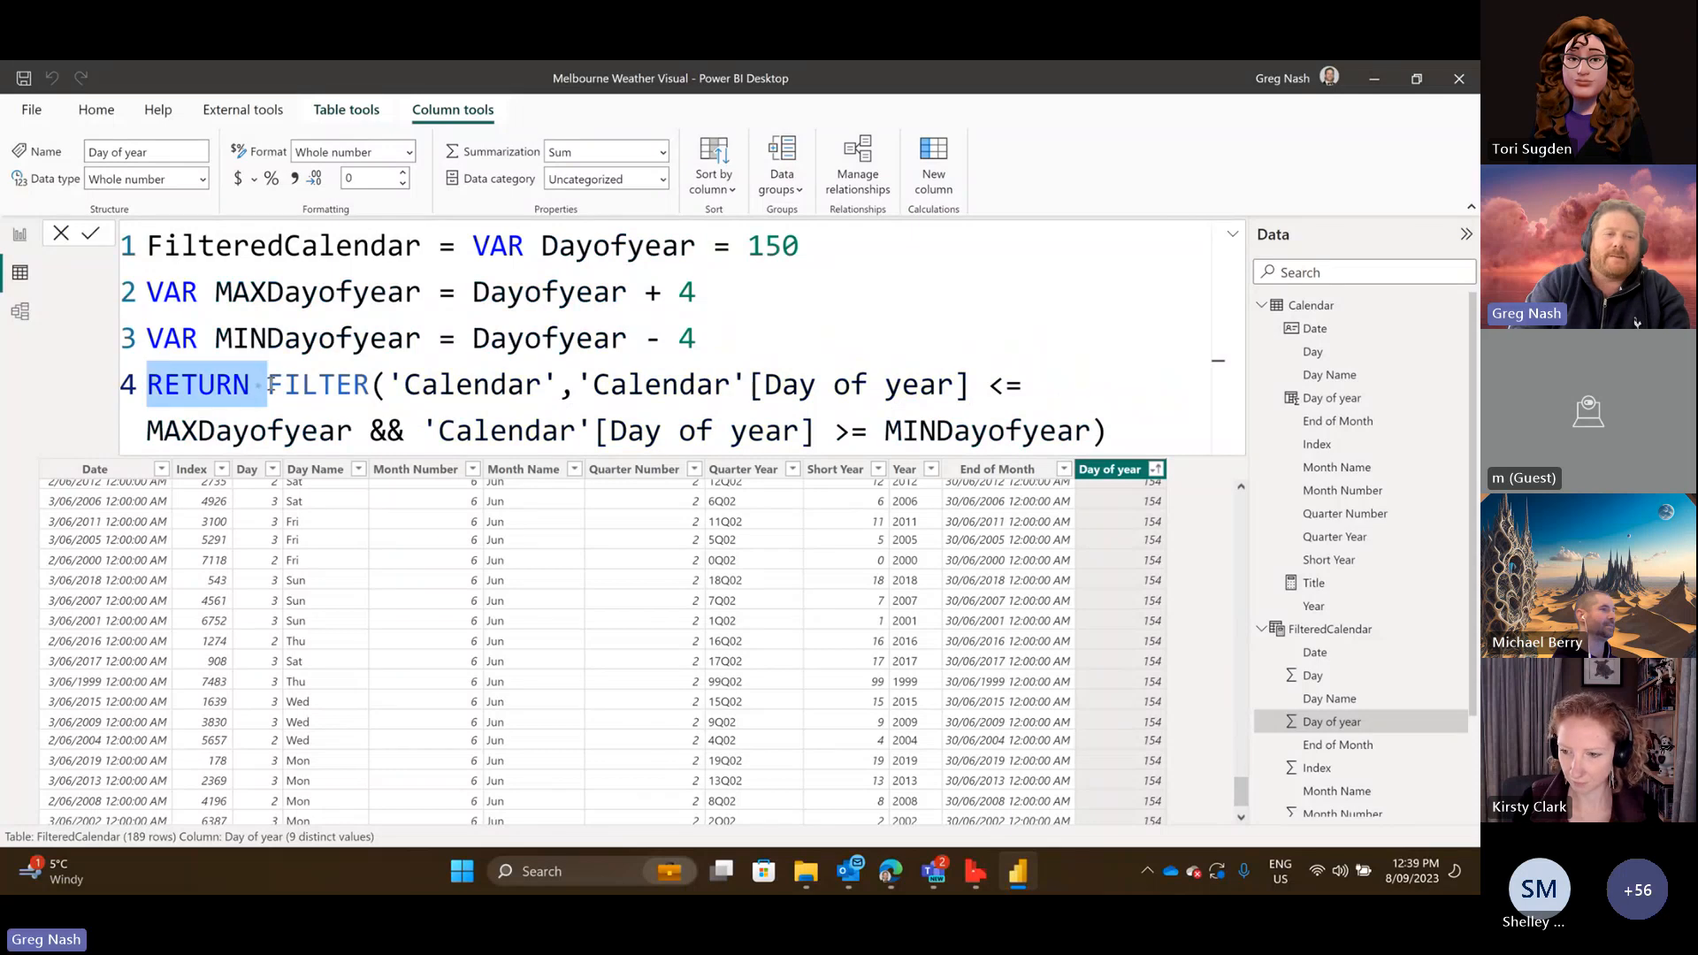
key("shift+Return")
key("ctrl+z")
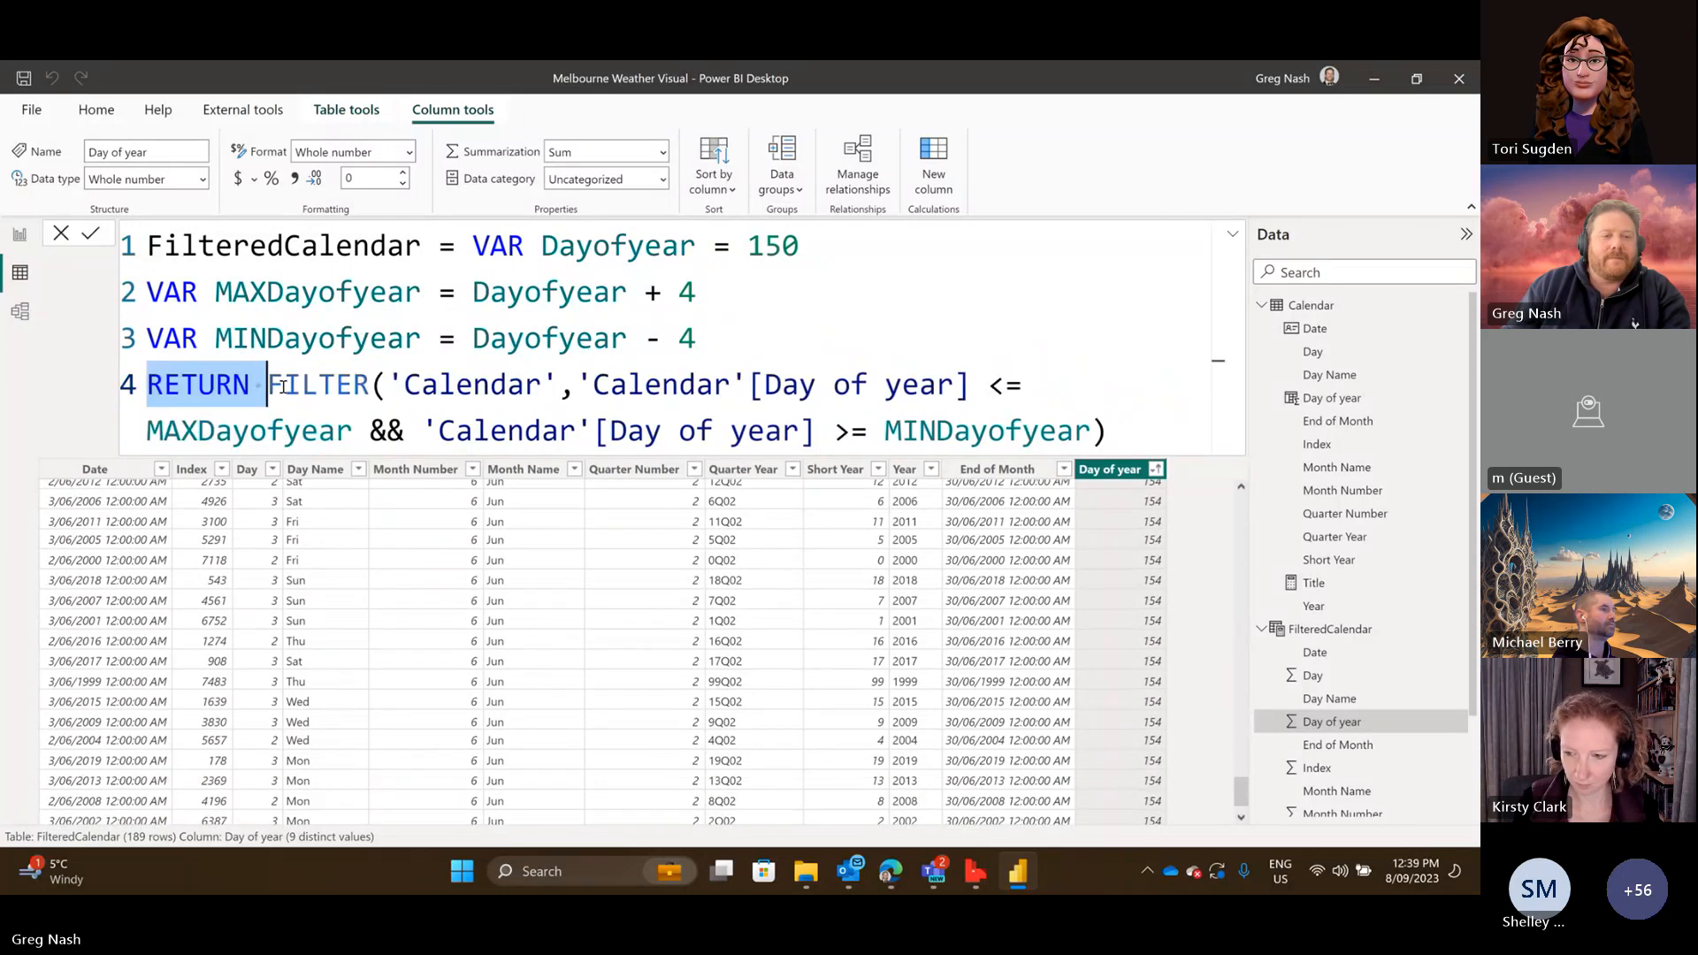
left_click(277, 386)
key("shift+Return")
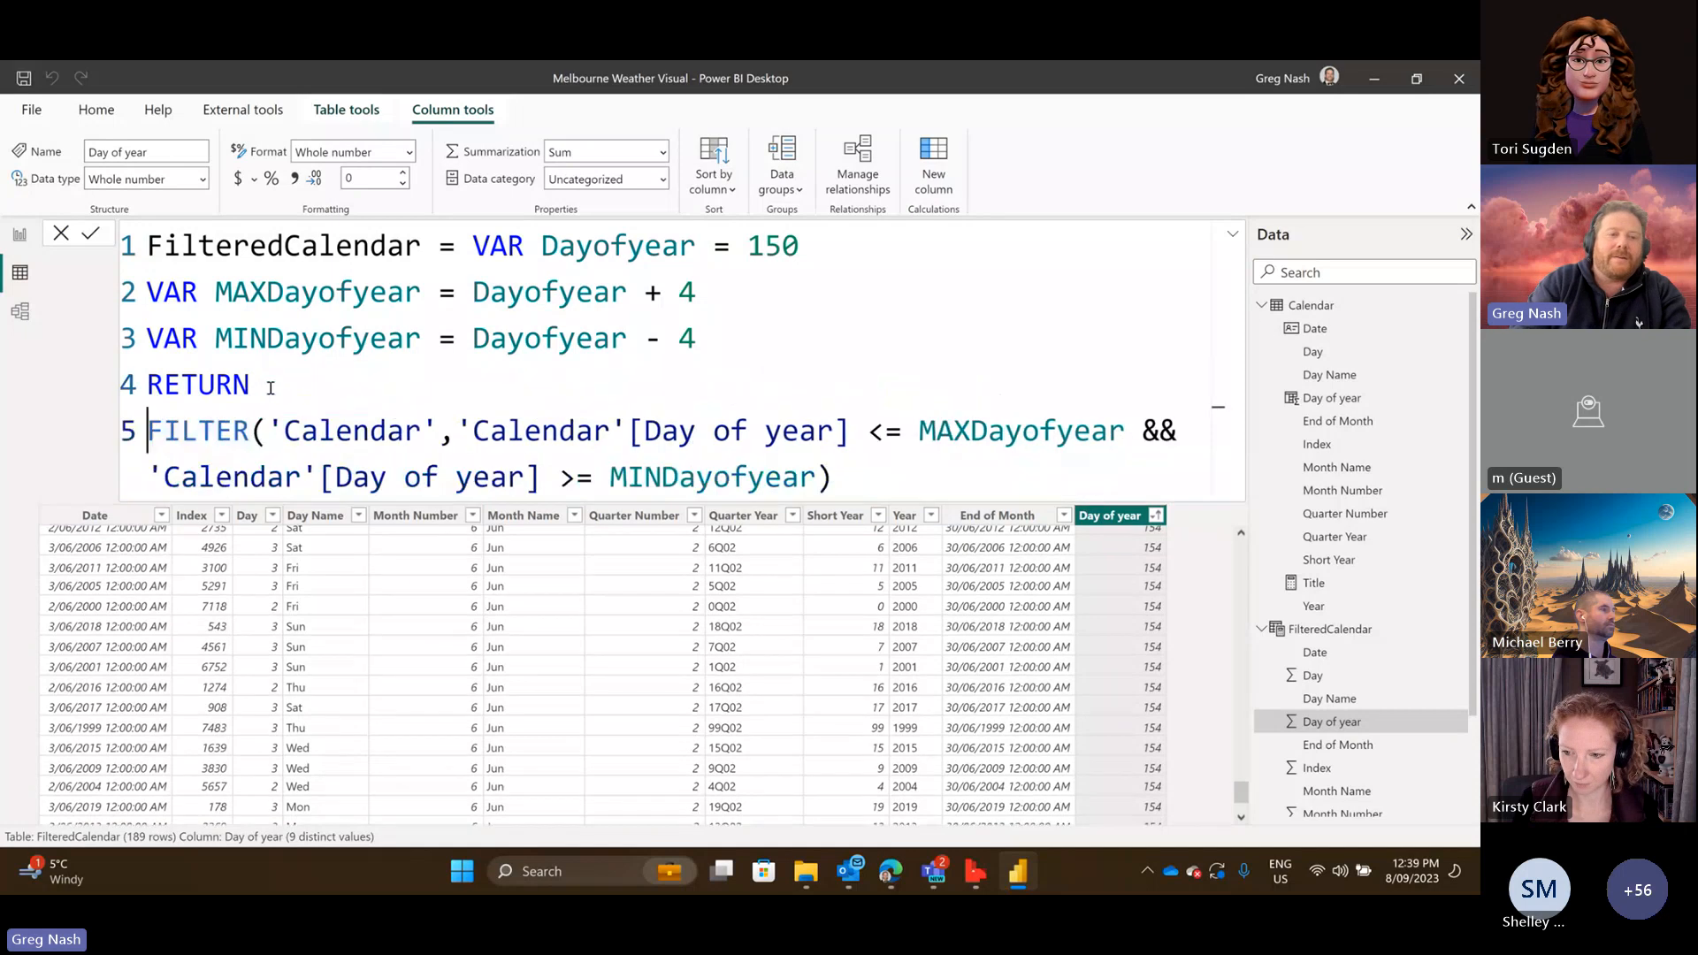
Break the FILTER call into separate lines for the 'Calendar' argument, the Day of year condition and the closing parenthesis.
left_click(278, 432)
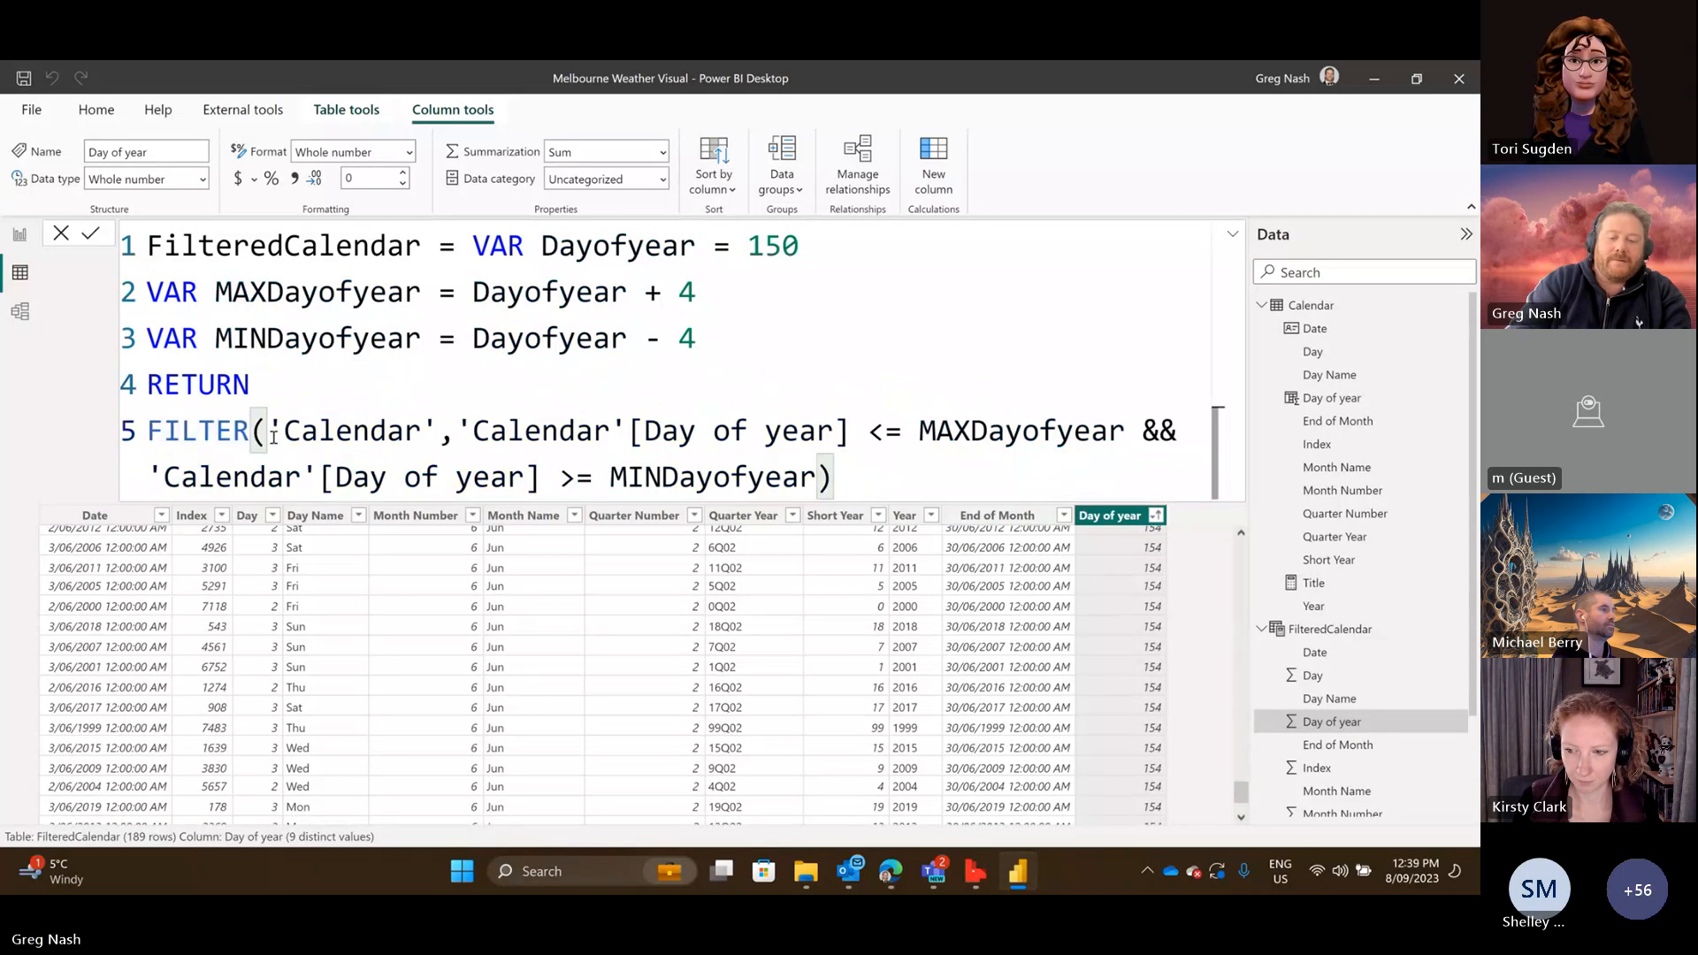
key("shift+Return")
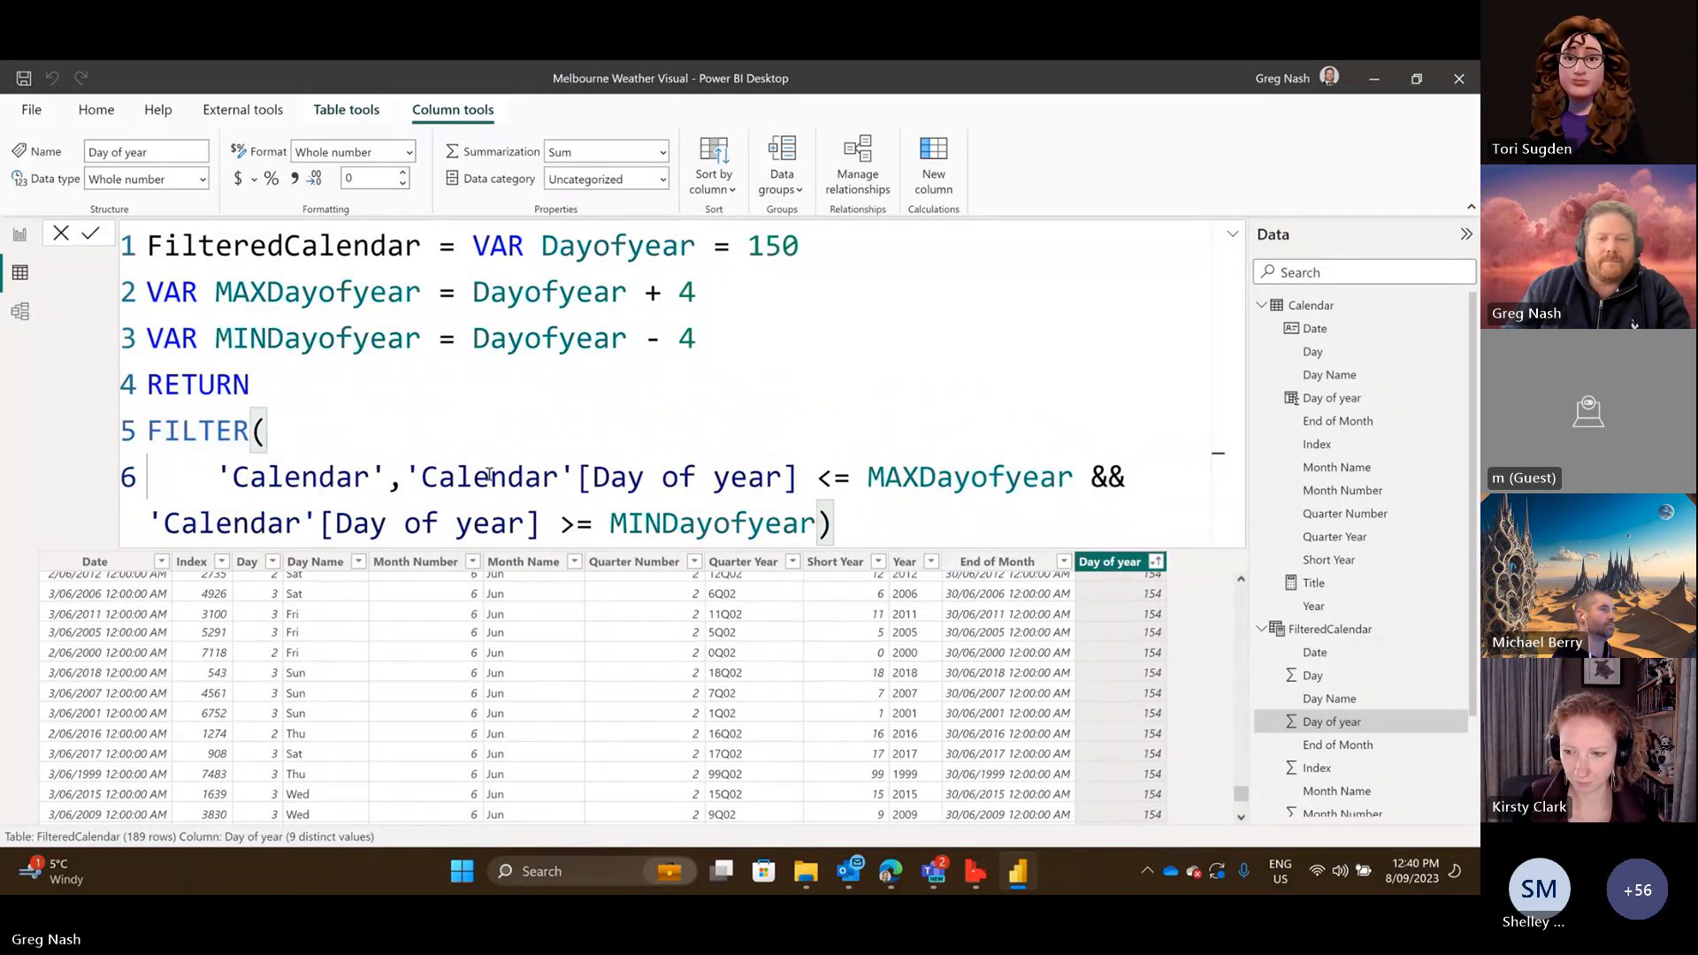
left_click(414, 478)
key("shift+Return")
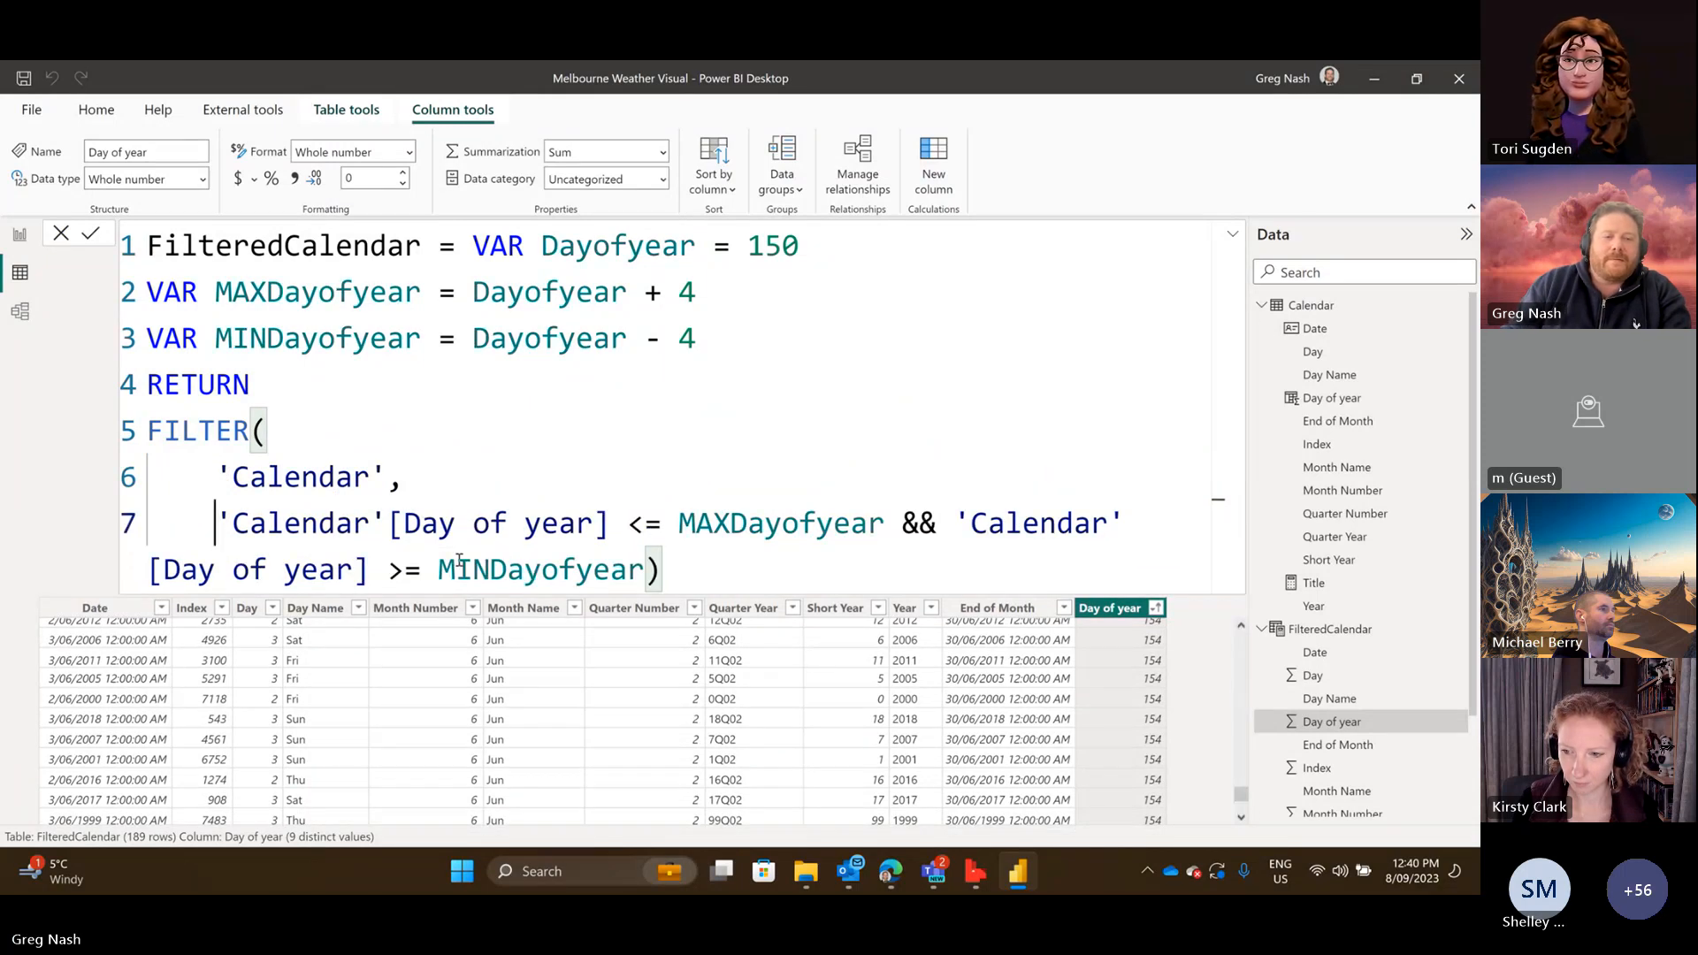
left_click(653, 570)
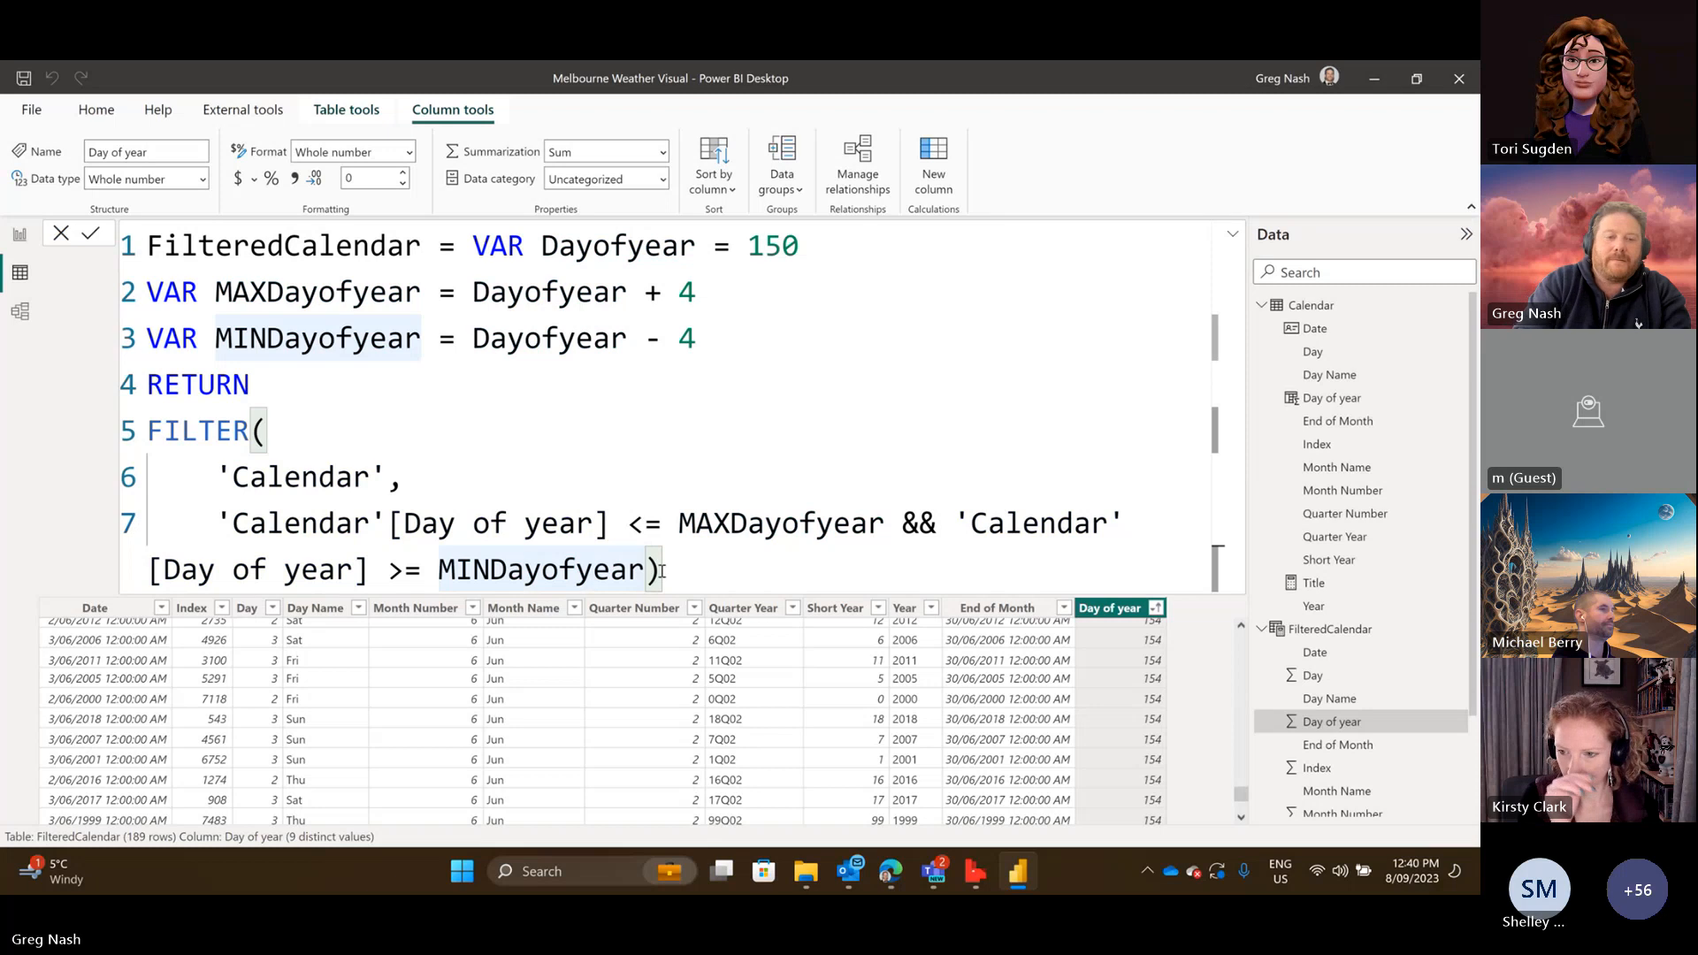
key("shift+Return")
Outdent the FILTER condition line and remove the extra spaces before the second [Day of year] reference.
left_click(153, 573)
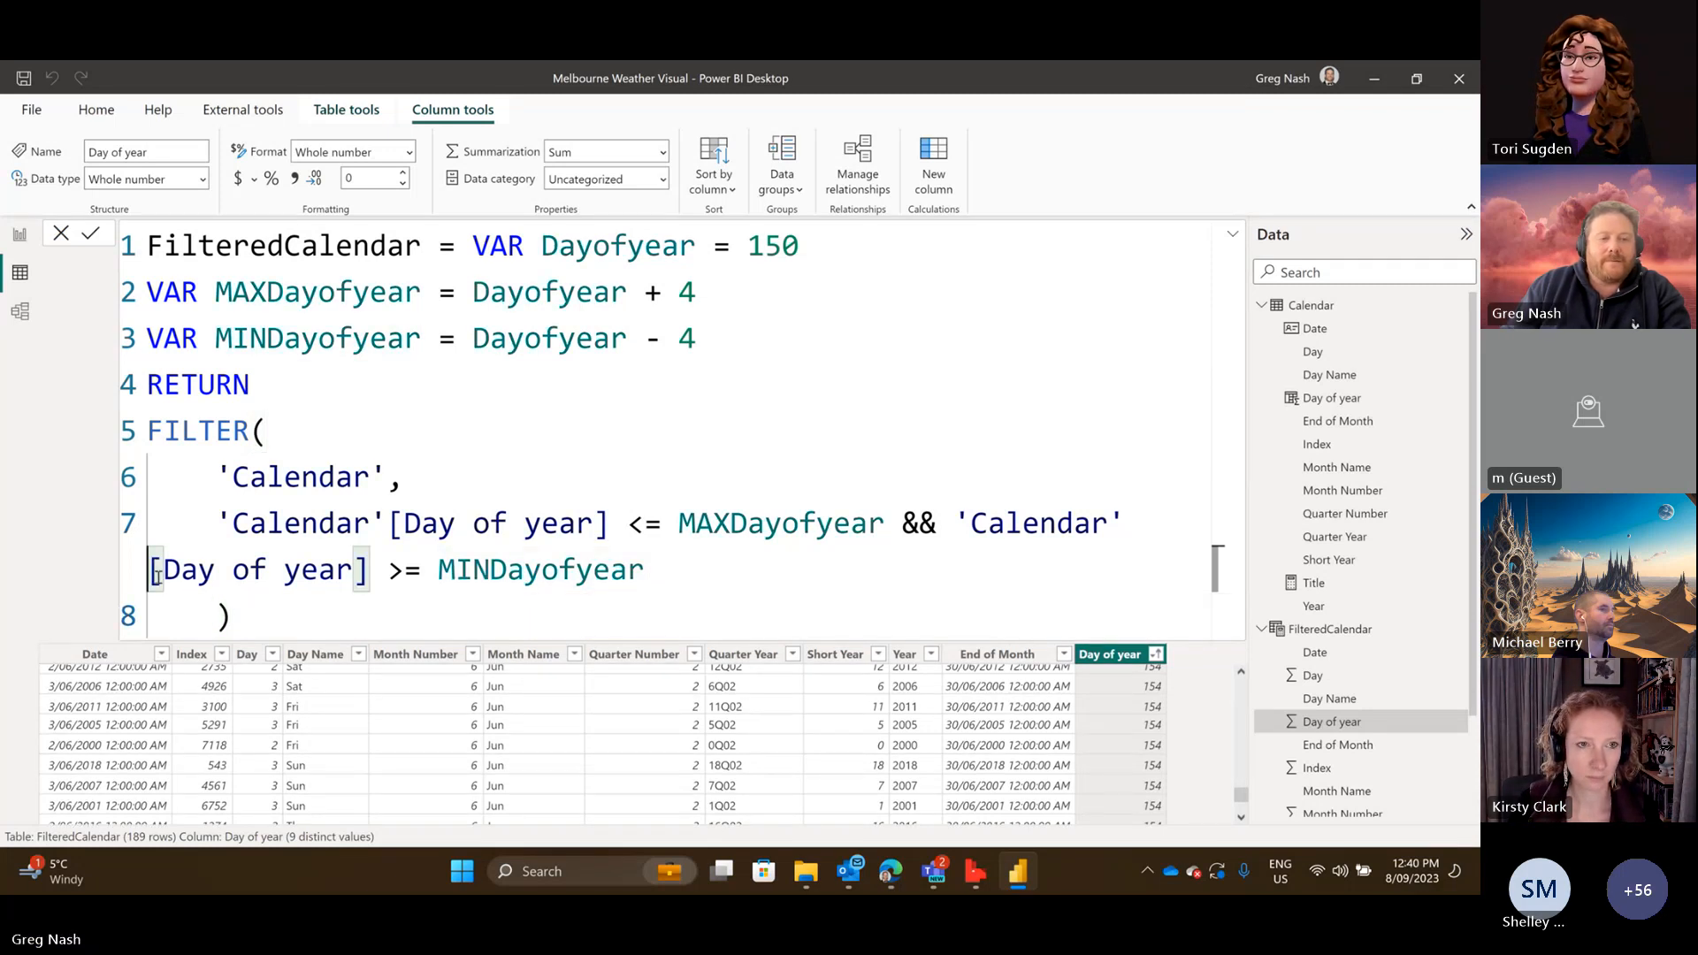
key("Tab")
key("shift+Tab")
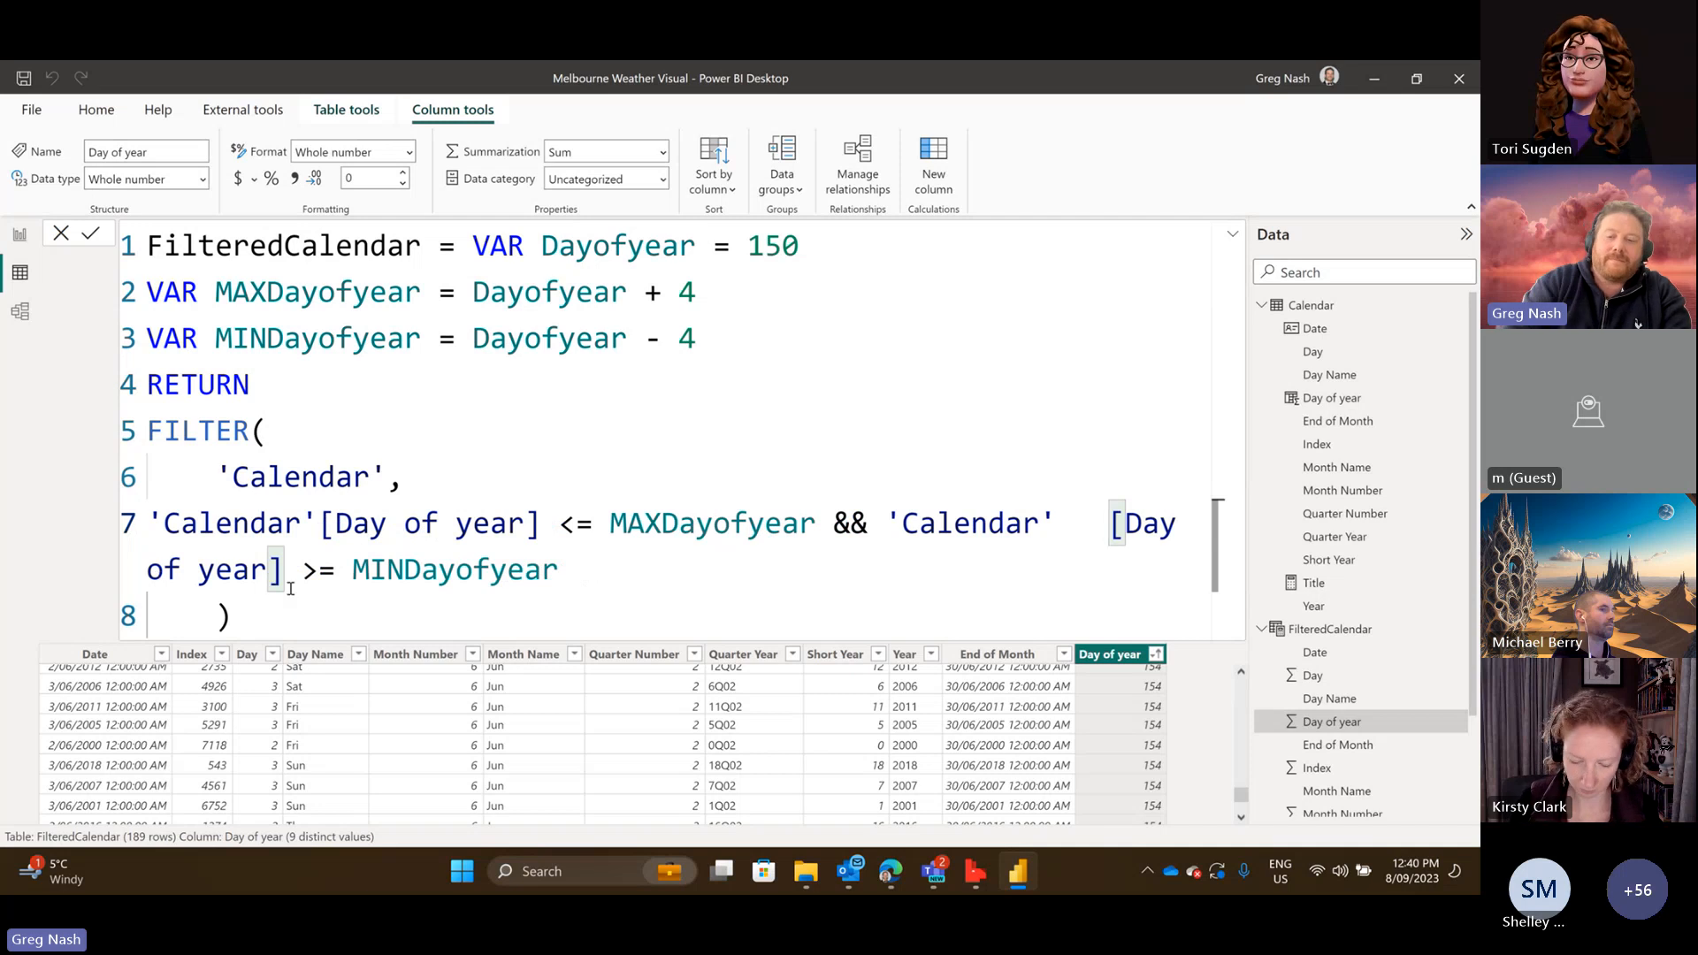
key("BackSpace")
key("BackSpace")
key("BackSpace")
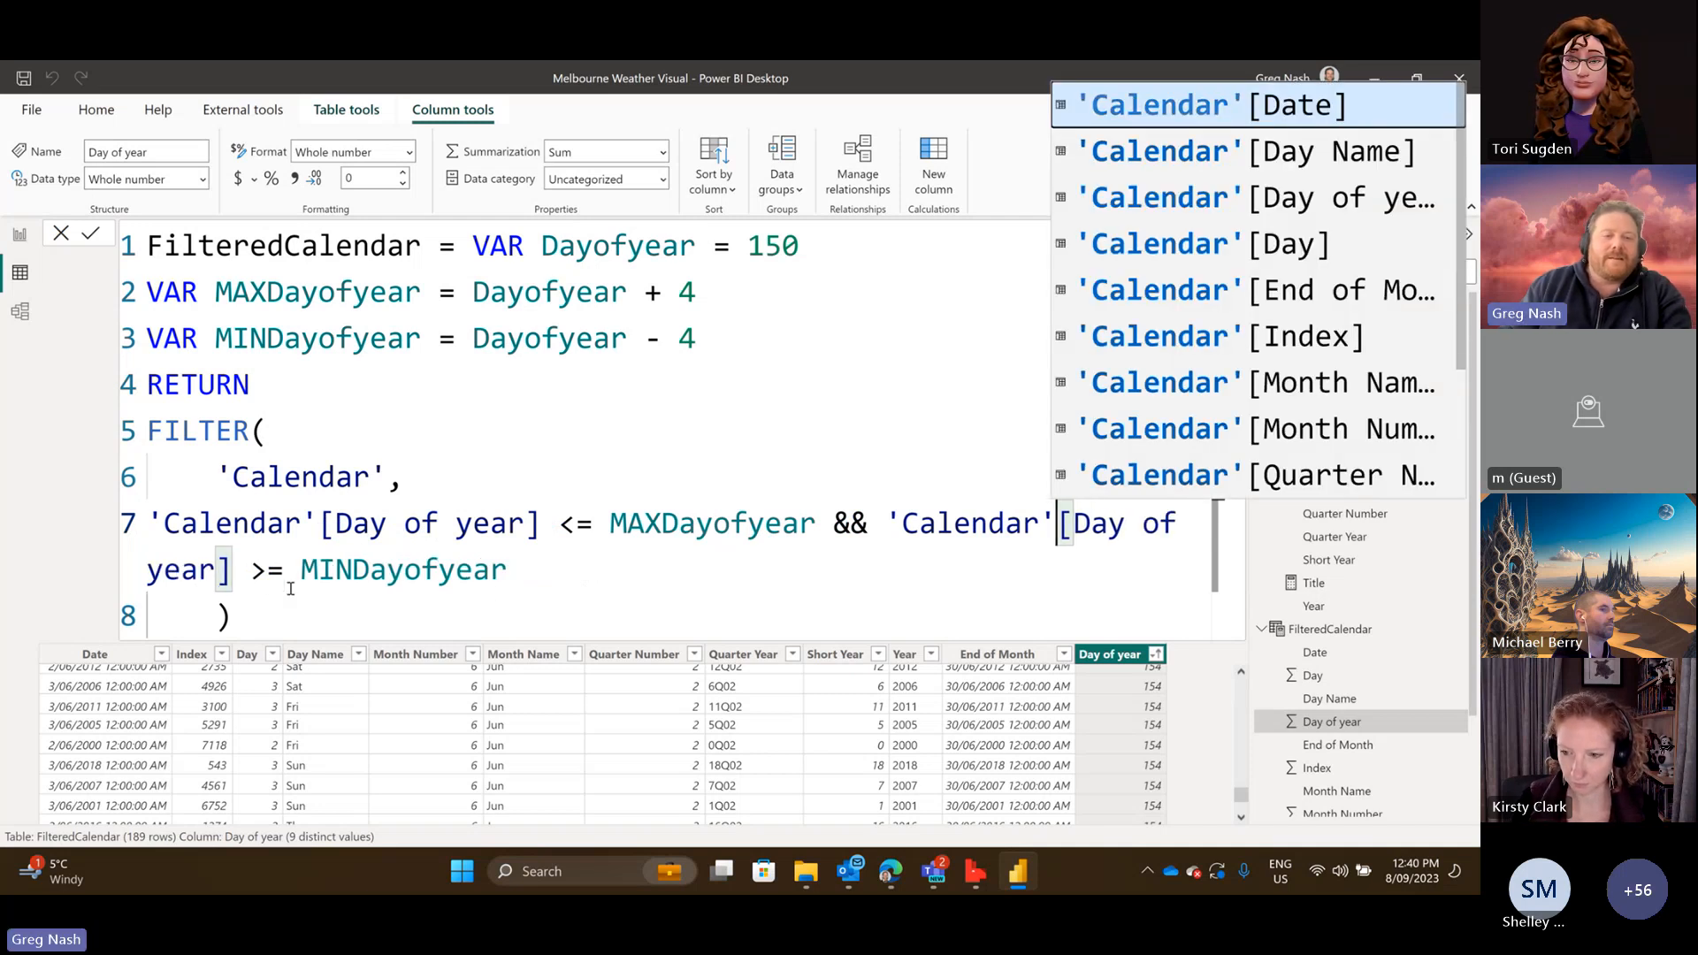
Commit the reformatted FilteredCalendar formula.
left_click(502, 579)
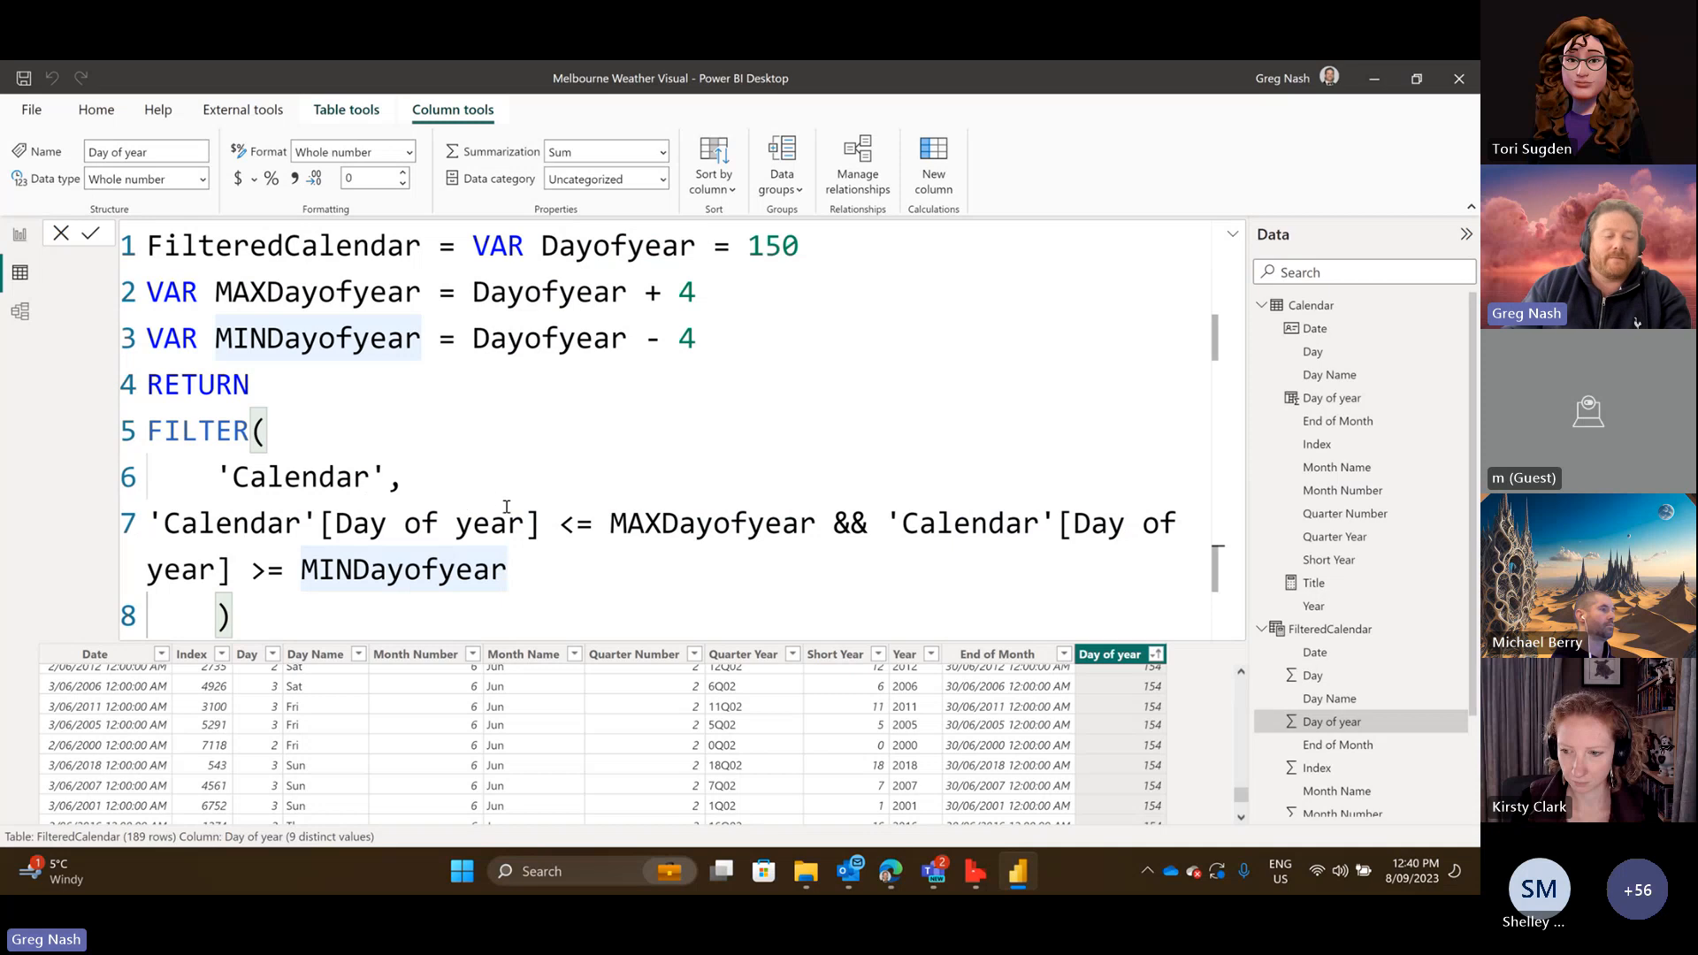
key("ctrl+a")
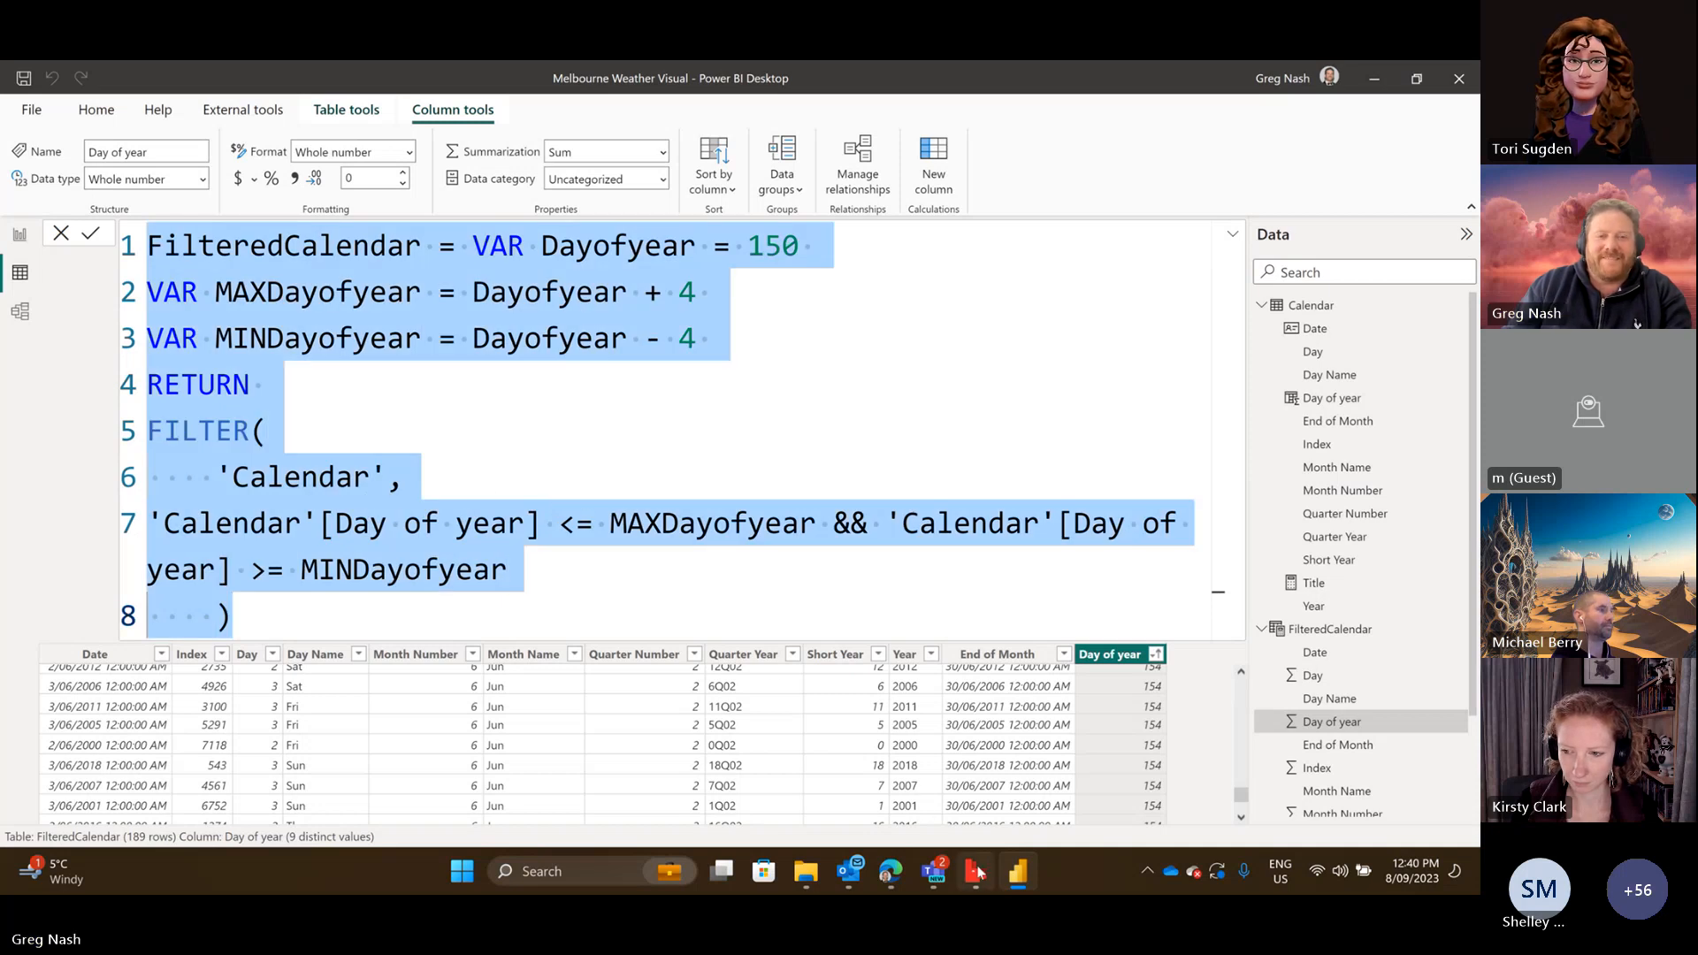
left_click(684, 406)
left_click(34, 112)
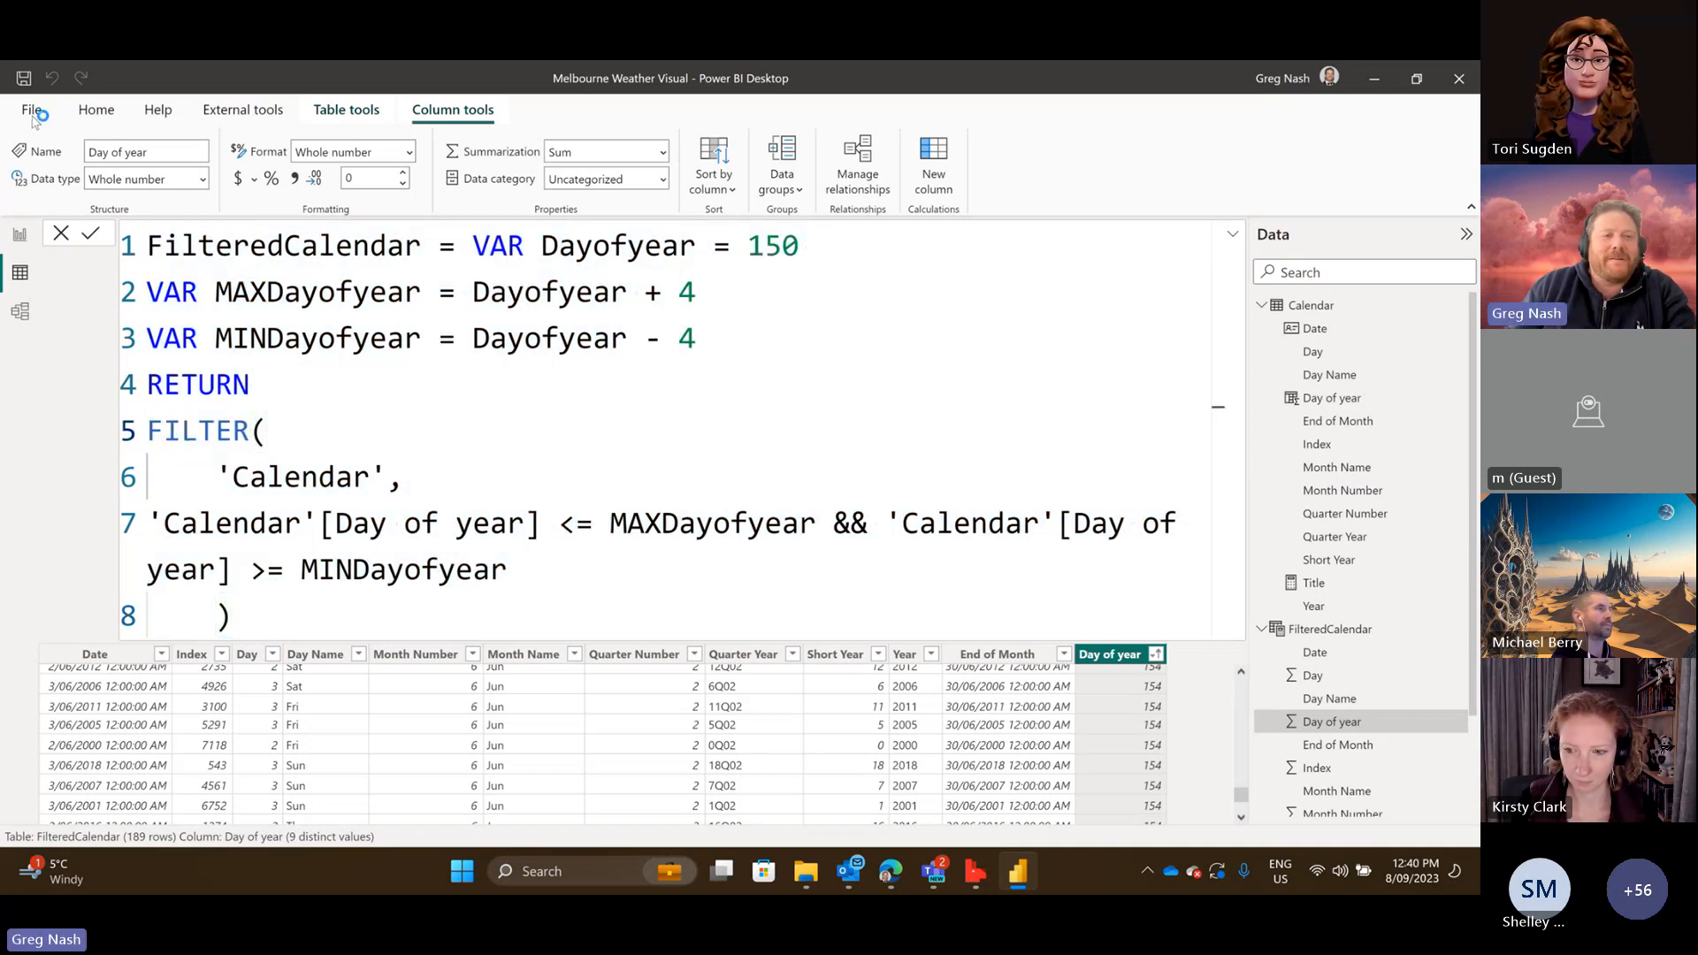
Switch to Bravo for Power BI, search the Format DAX measures for "filtered", and minimize its window.
left_click(976, 873)
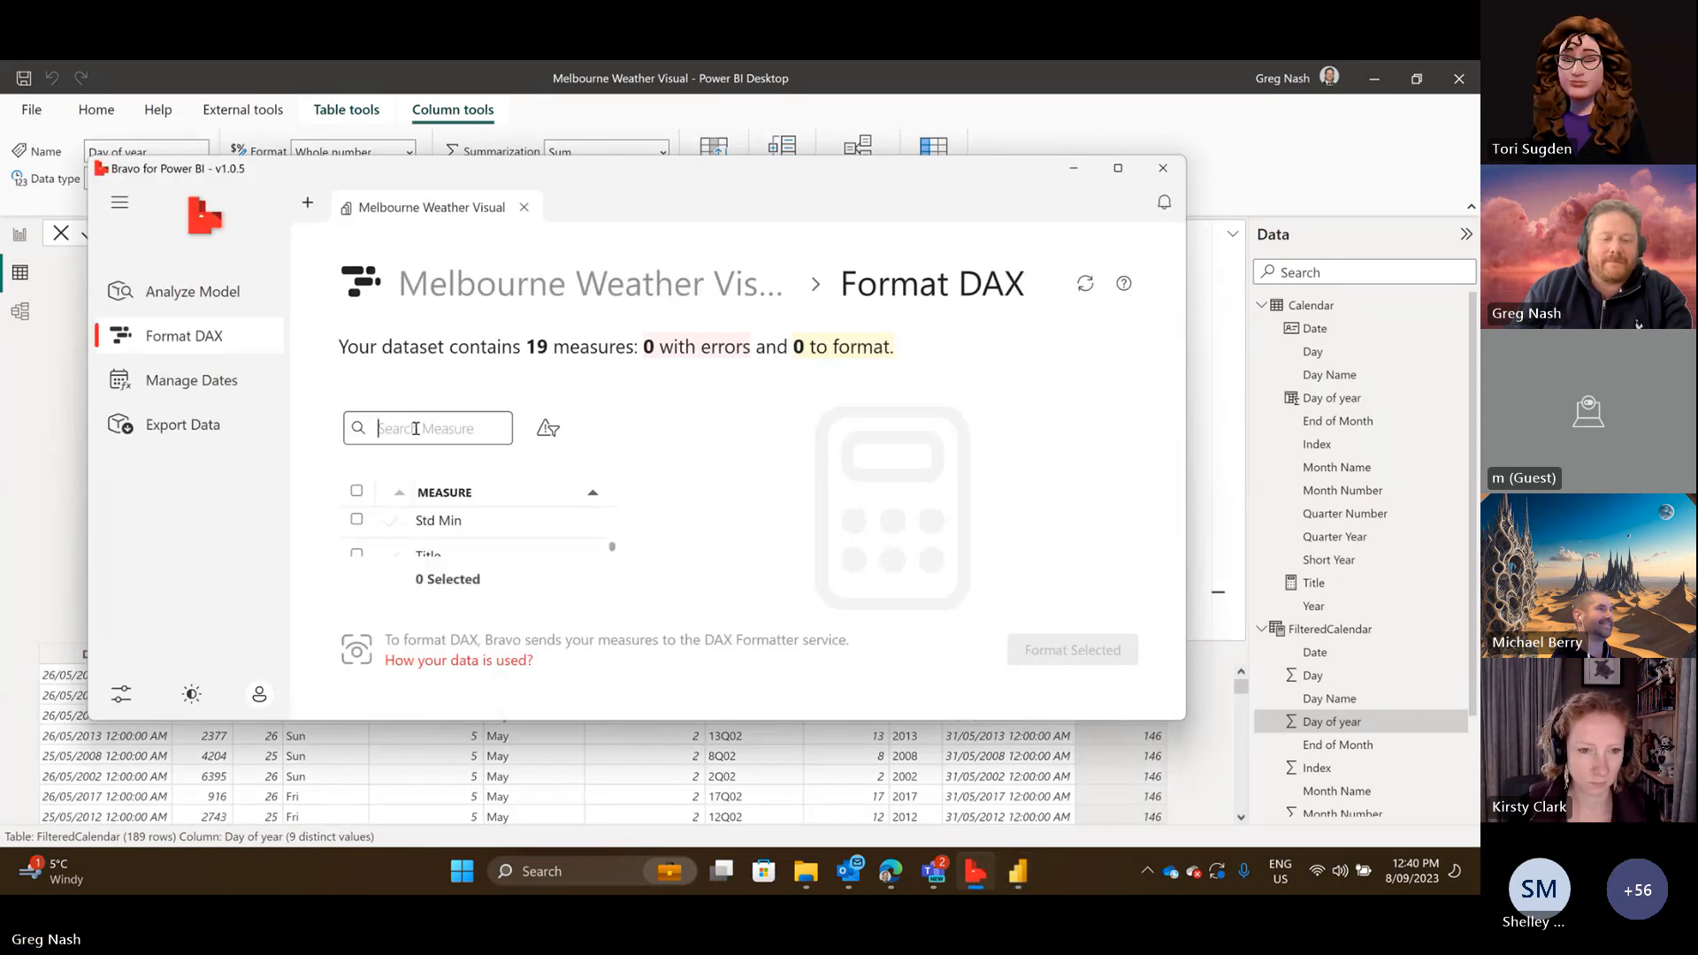
type("filter")
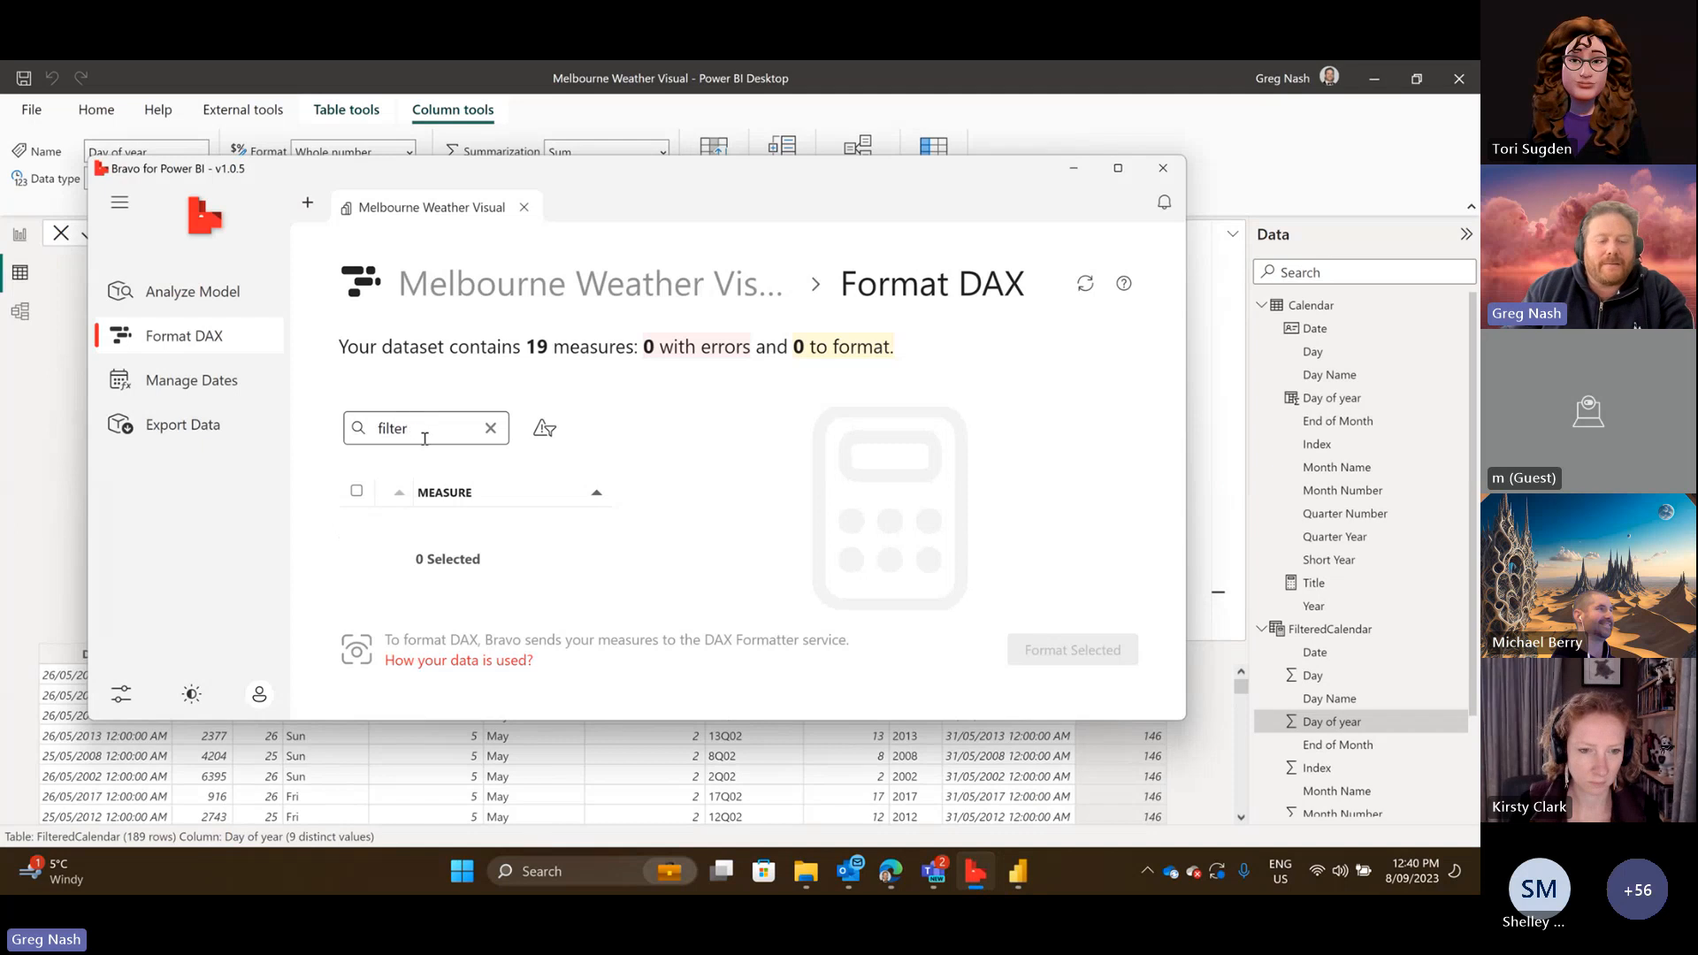
type("ed")
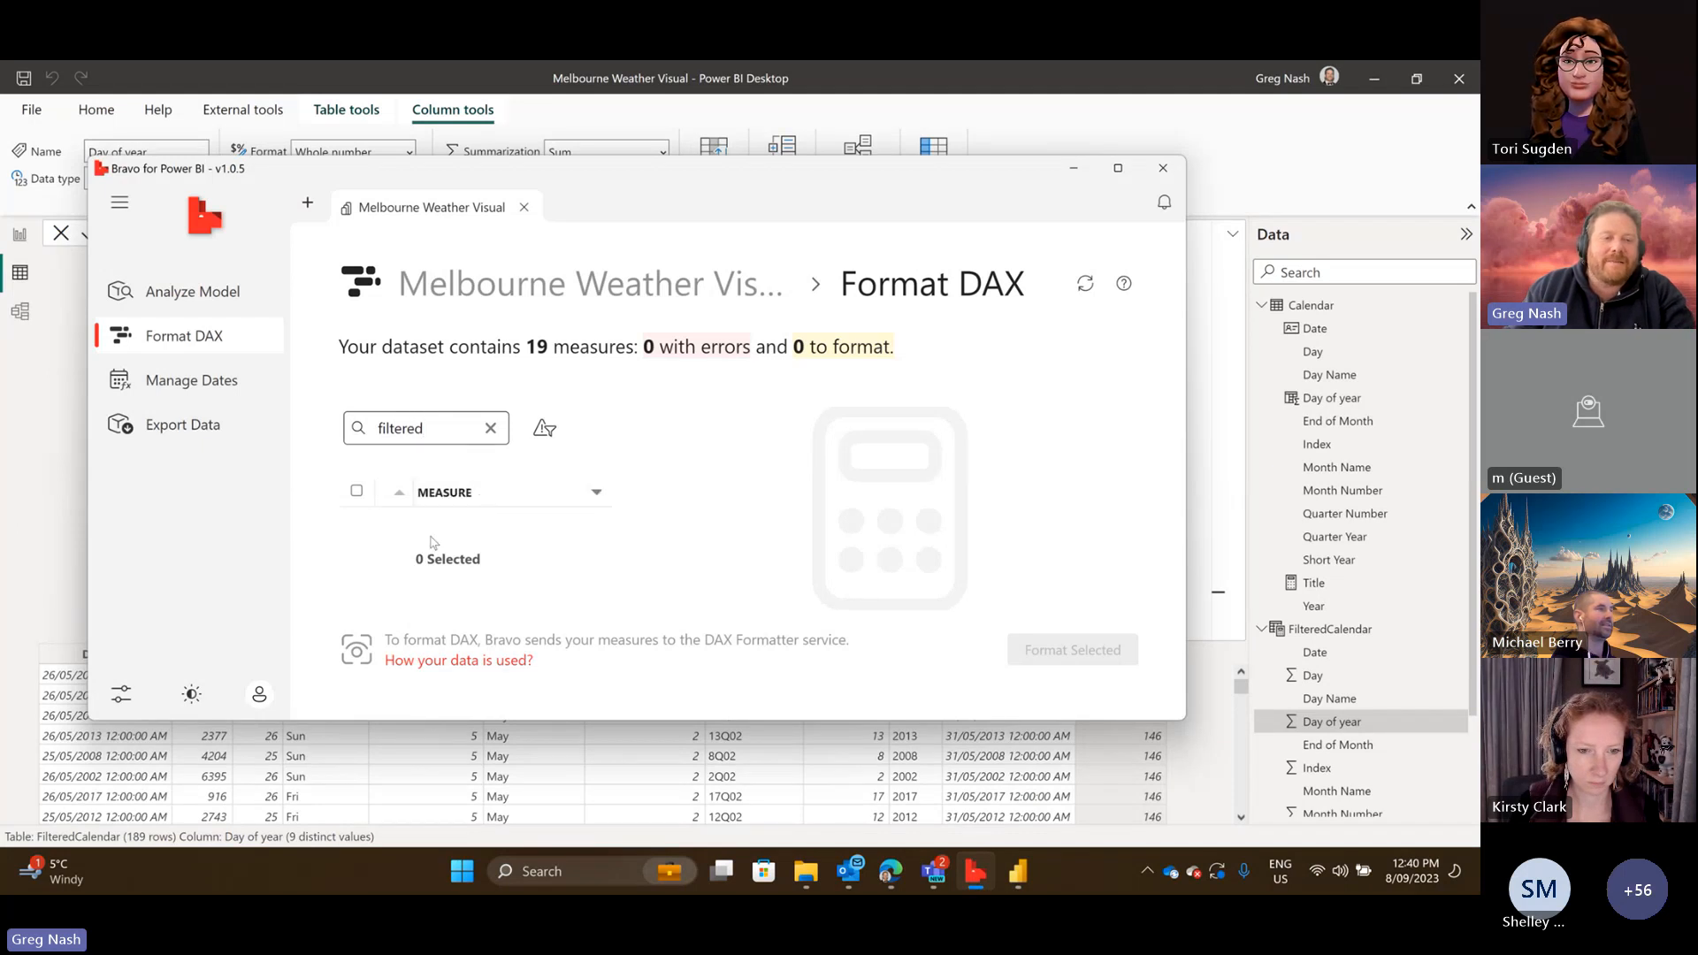
left_click(1075, 169)
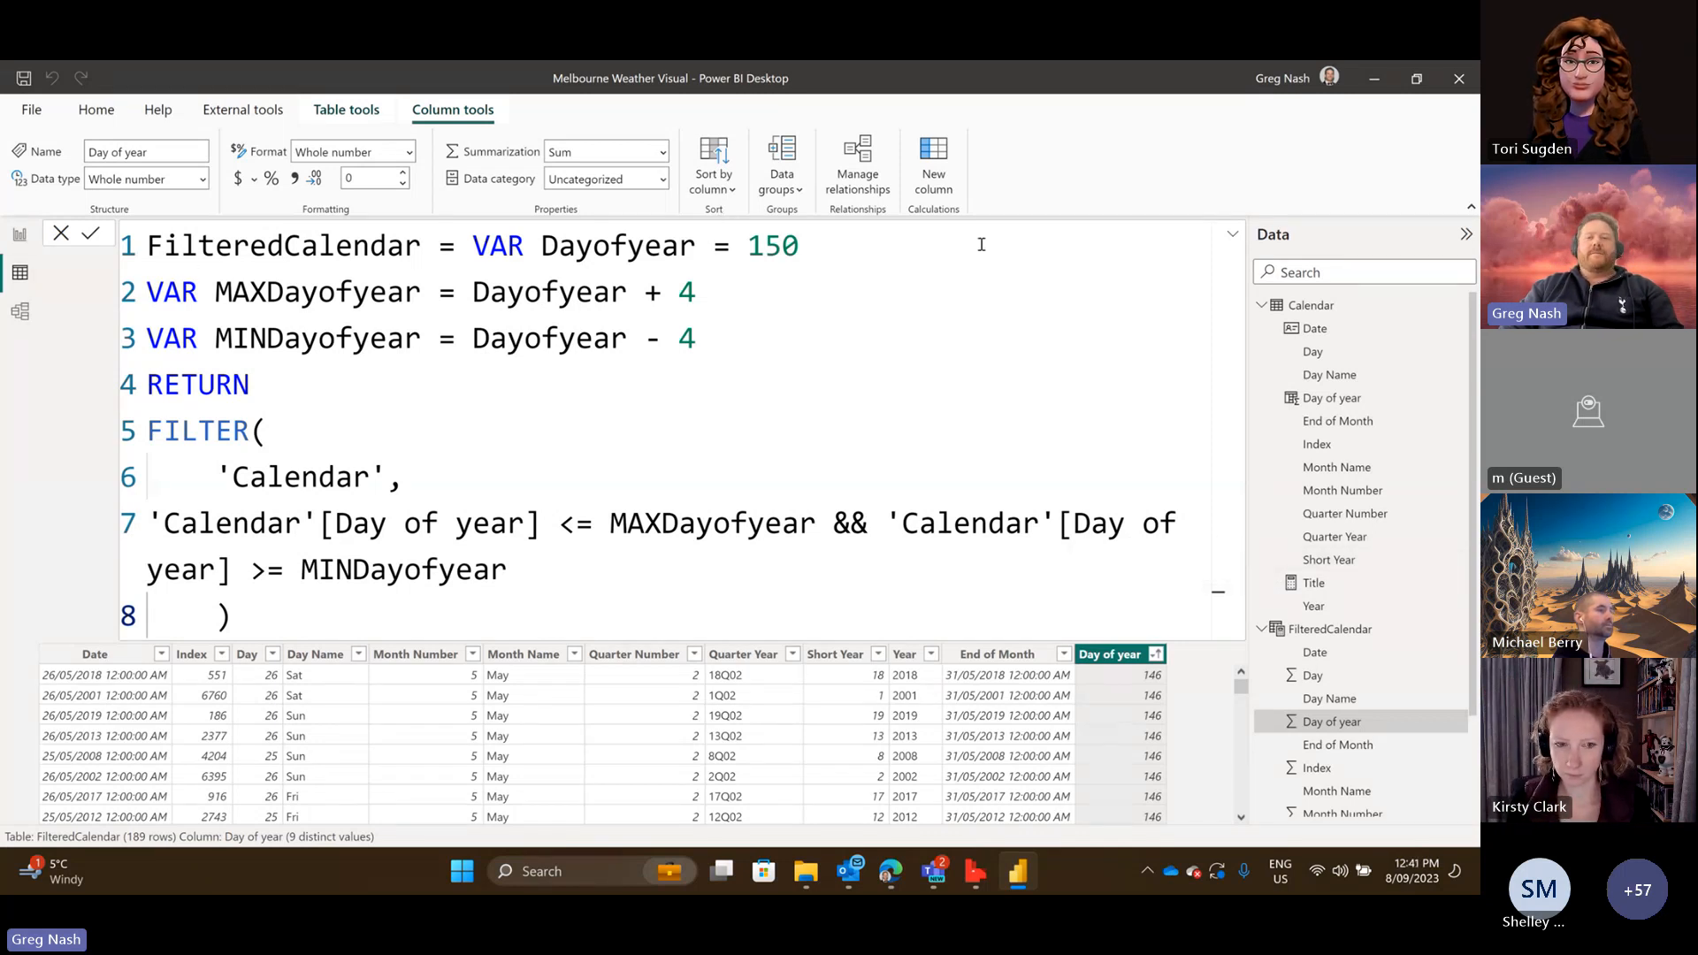
left_click(1300, 305)
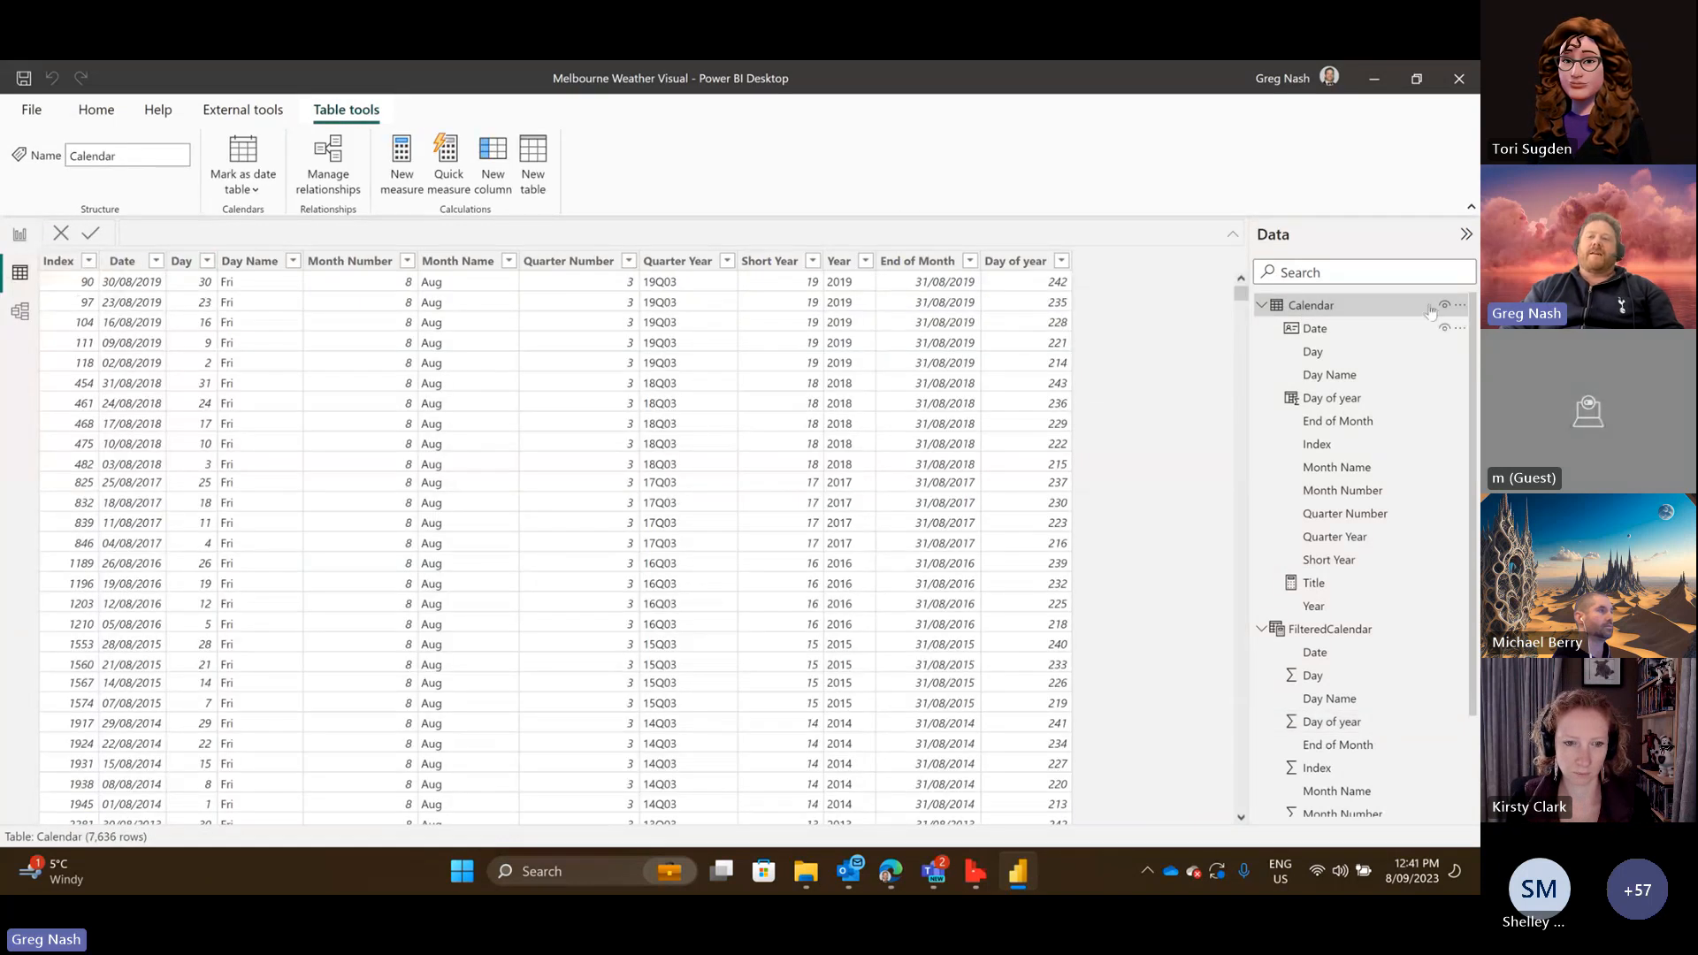
right_click(1334, 306)
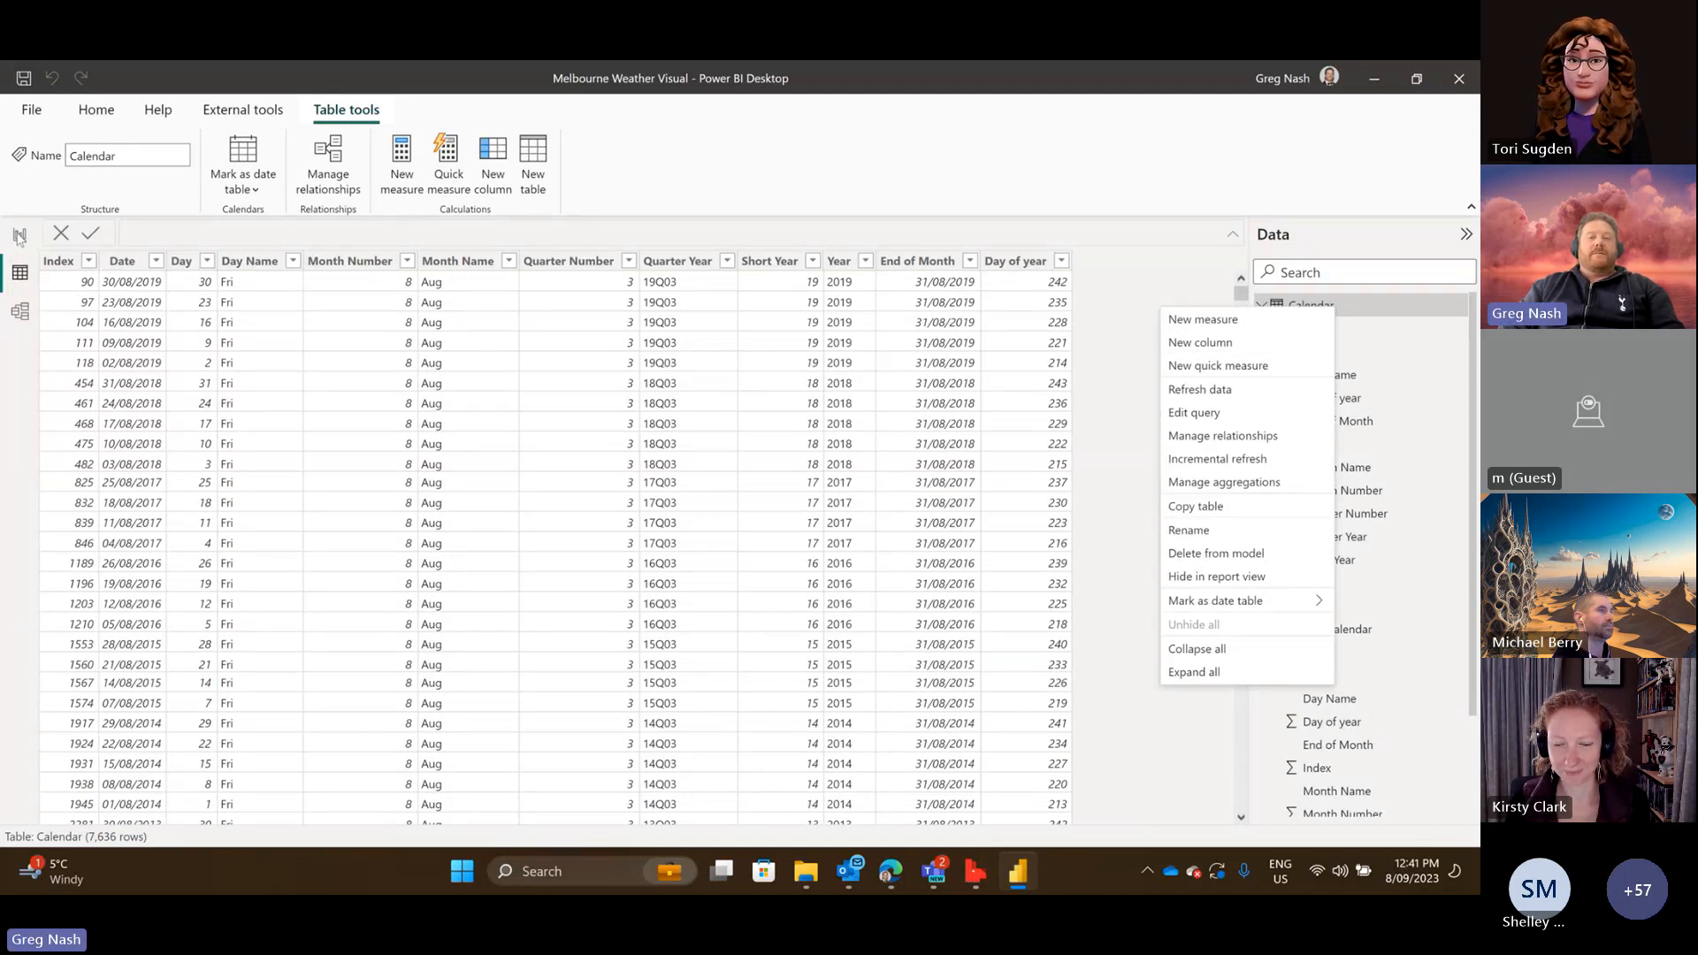
left_click(1426, 438)
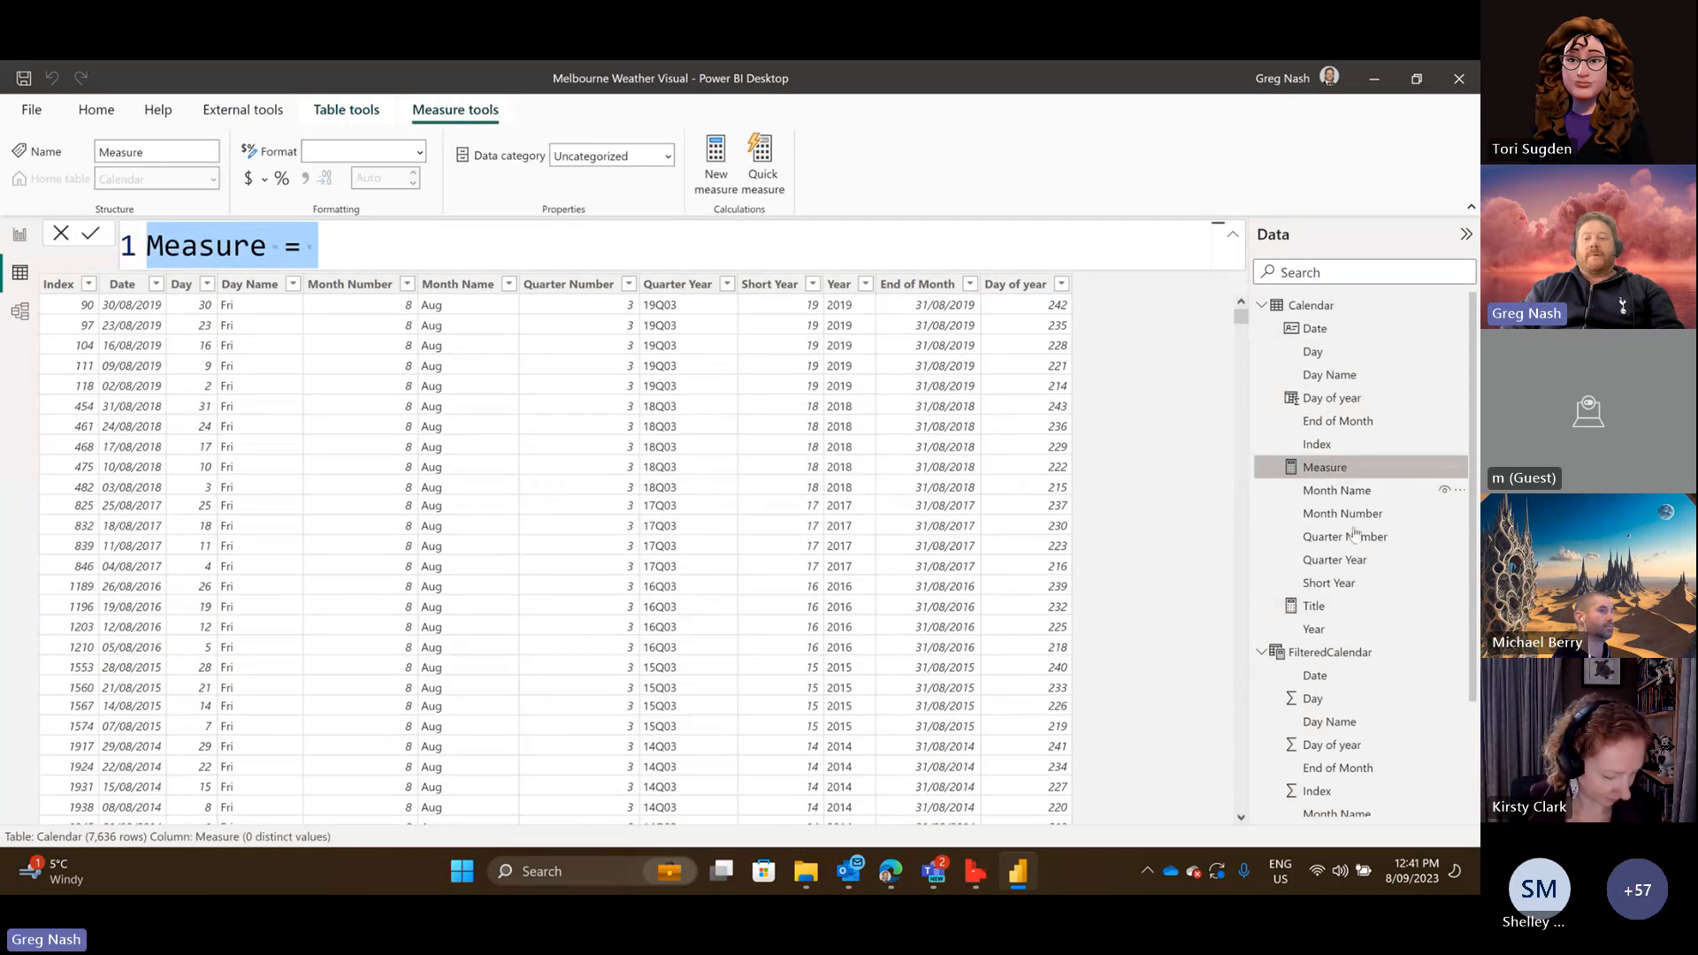
left_click(1339, 468)
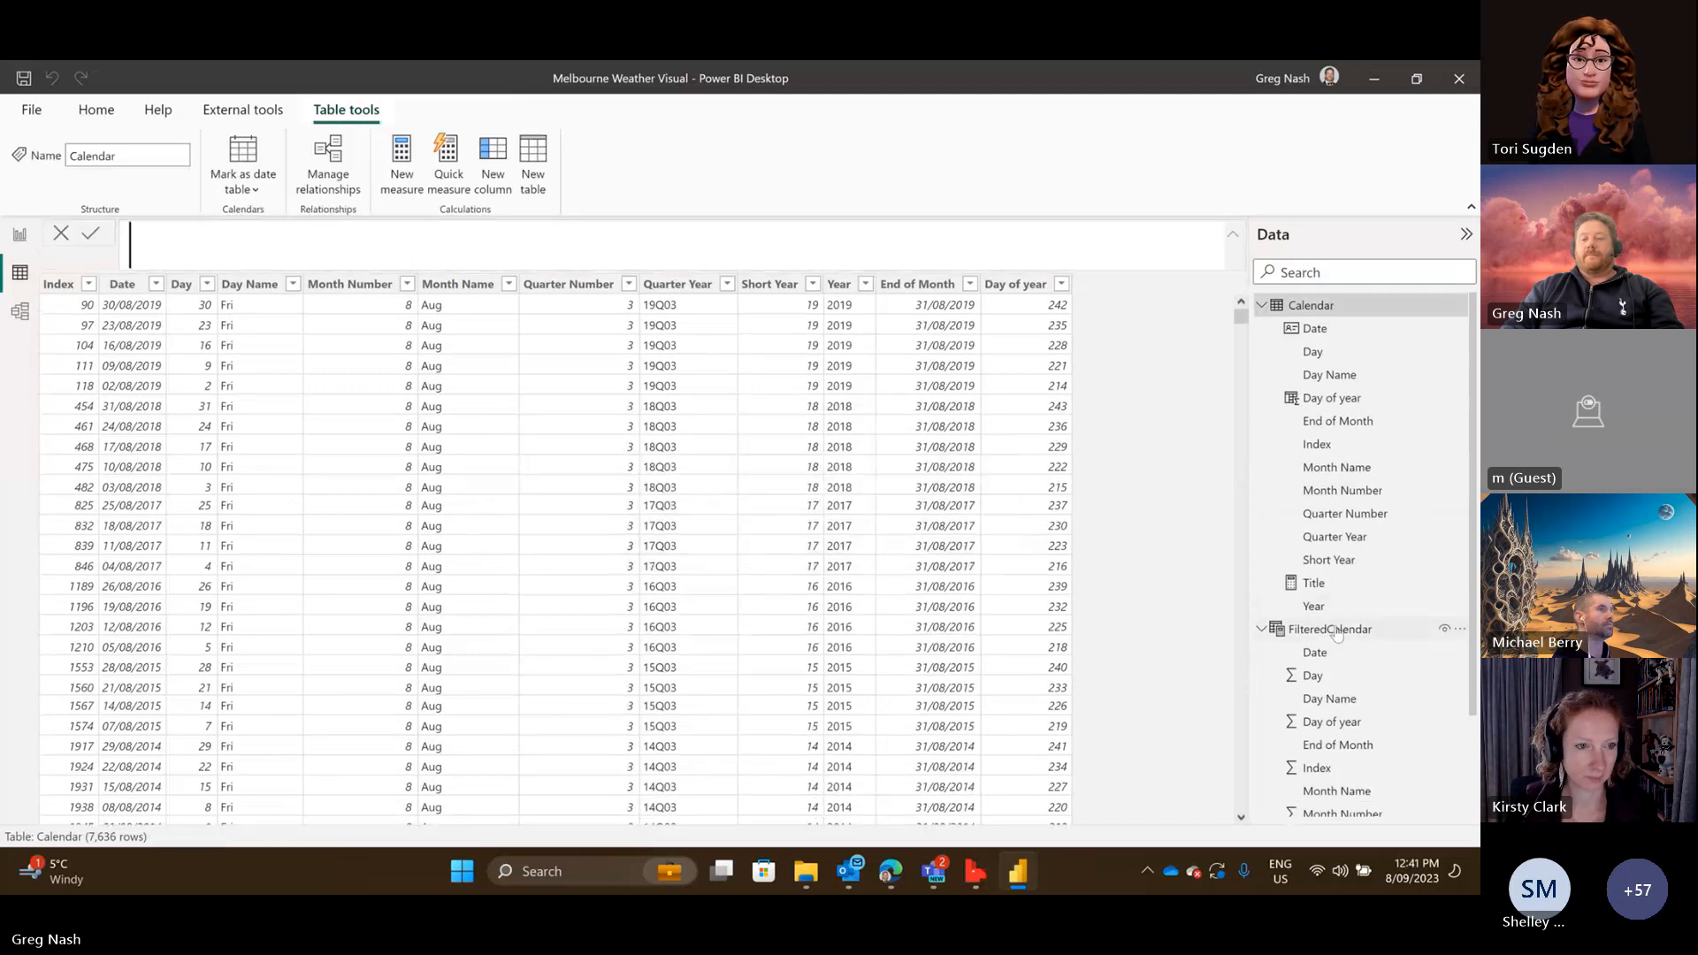
Create a new measure in the FilteredCalendar table and begin its definition with the name Normal Temp.
left_click(1331, 629)
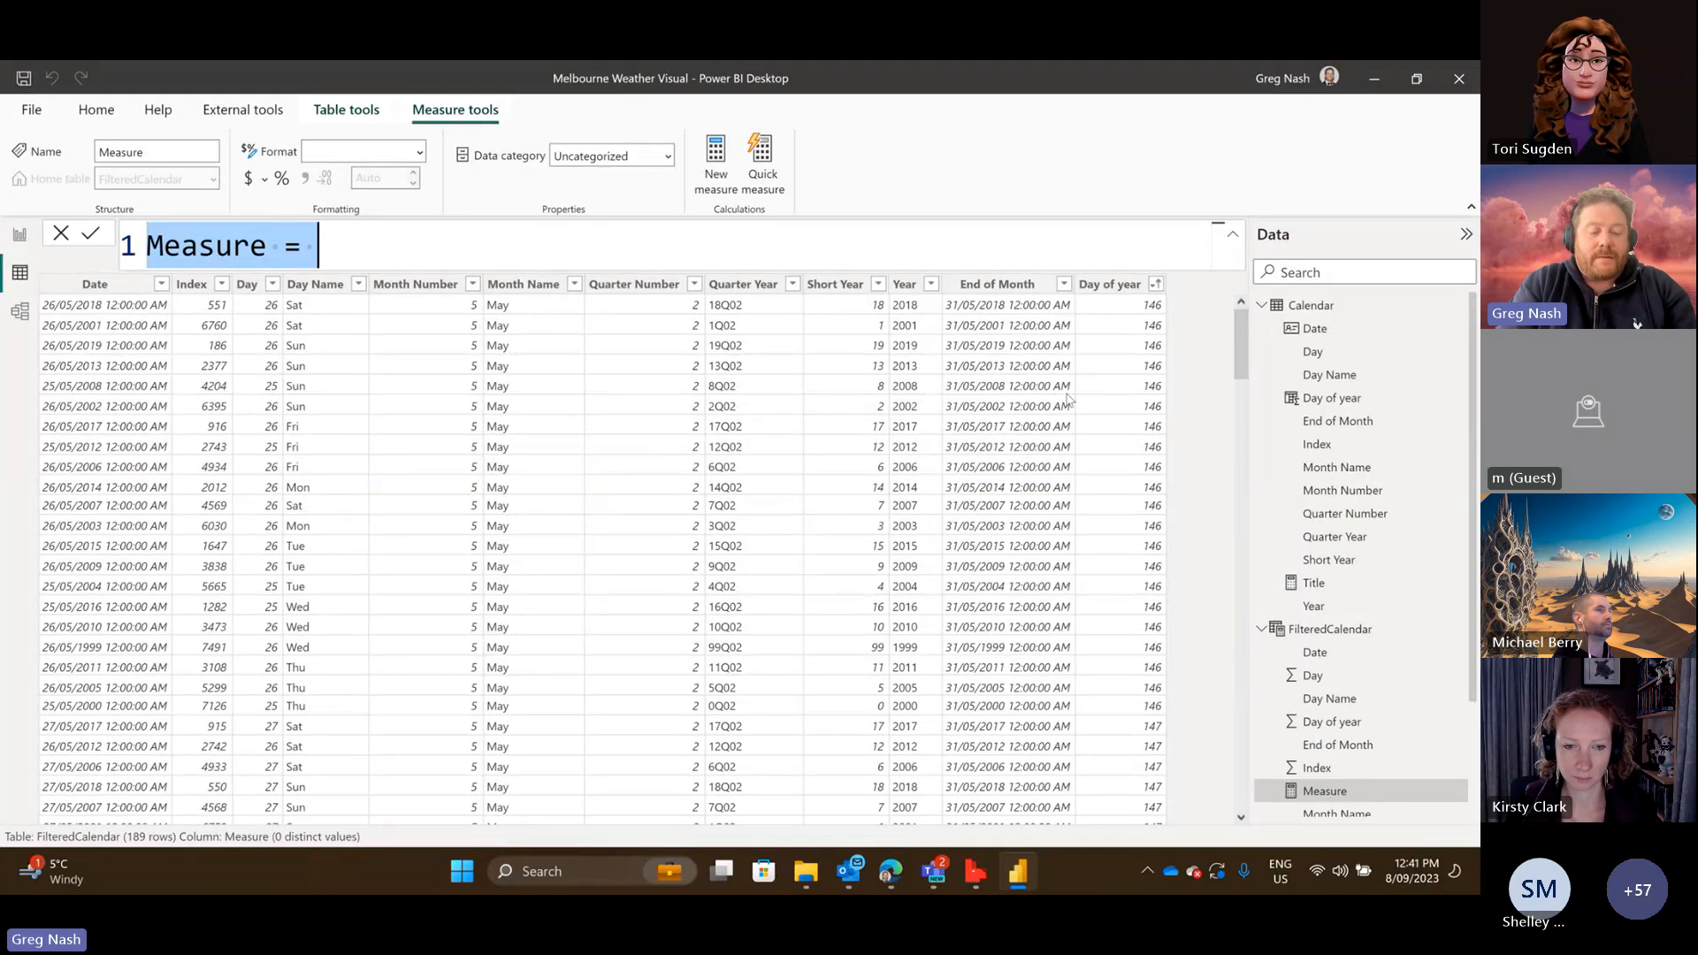
type("Ave")
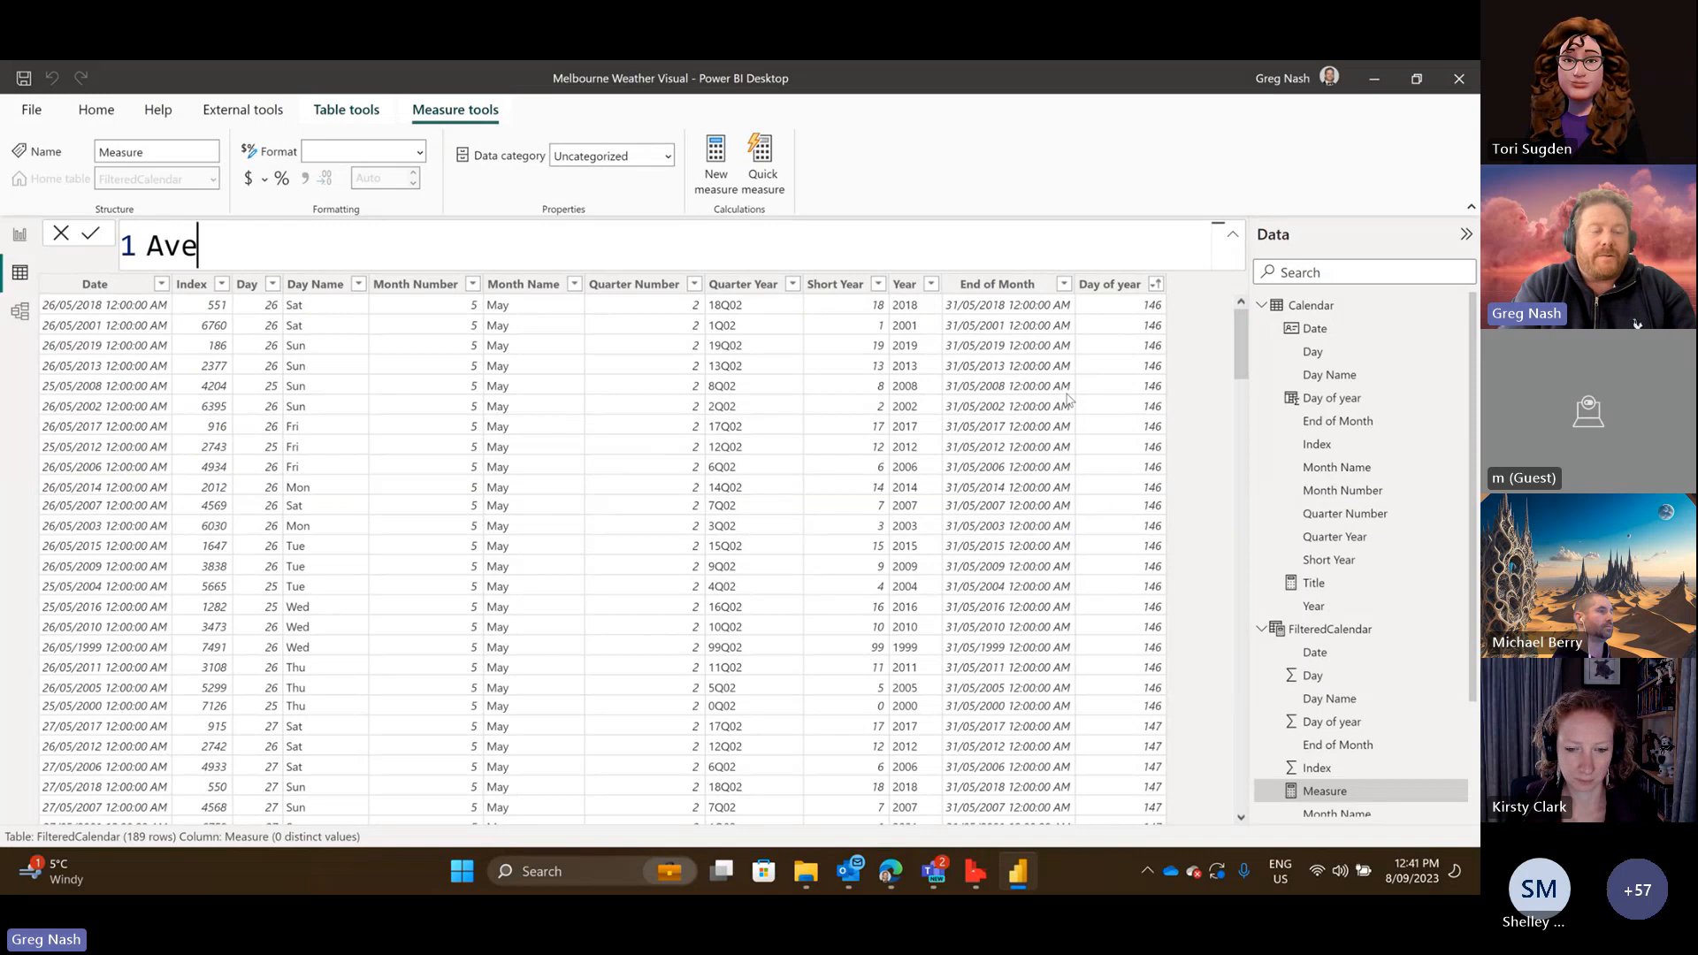
type("r")
key("BackSpace")
key("BackSpace")
key("BackSpace")
key("BackSpace")
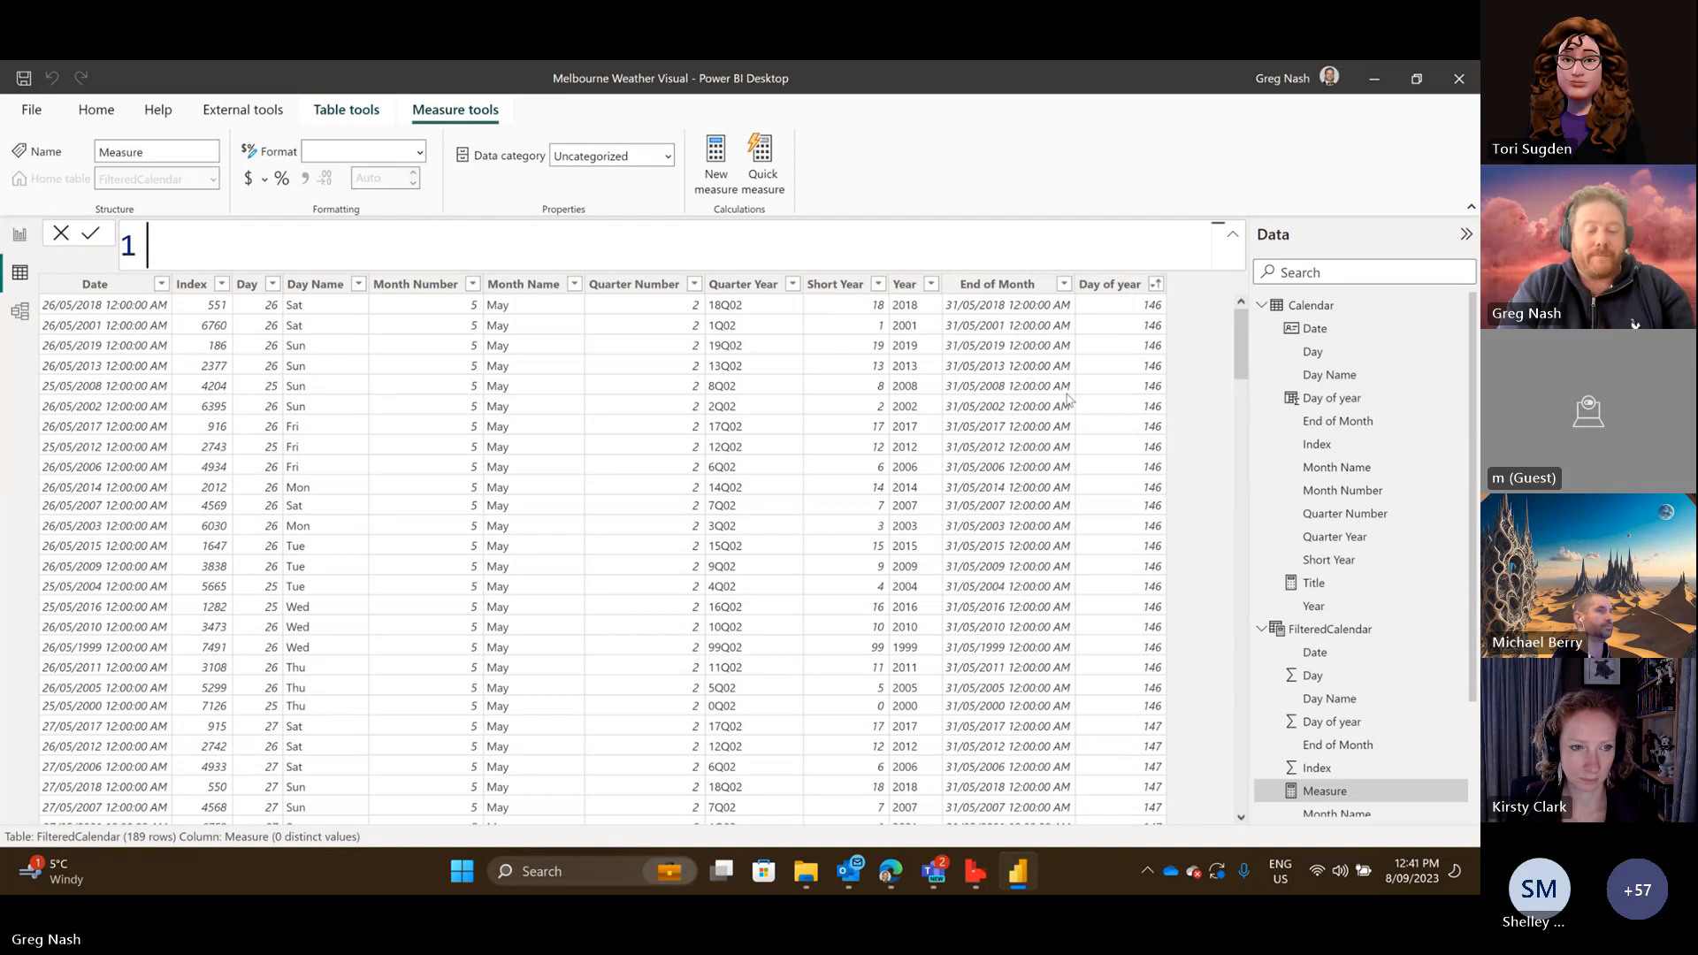
type("Normal Te")
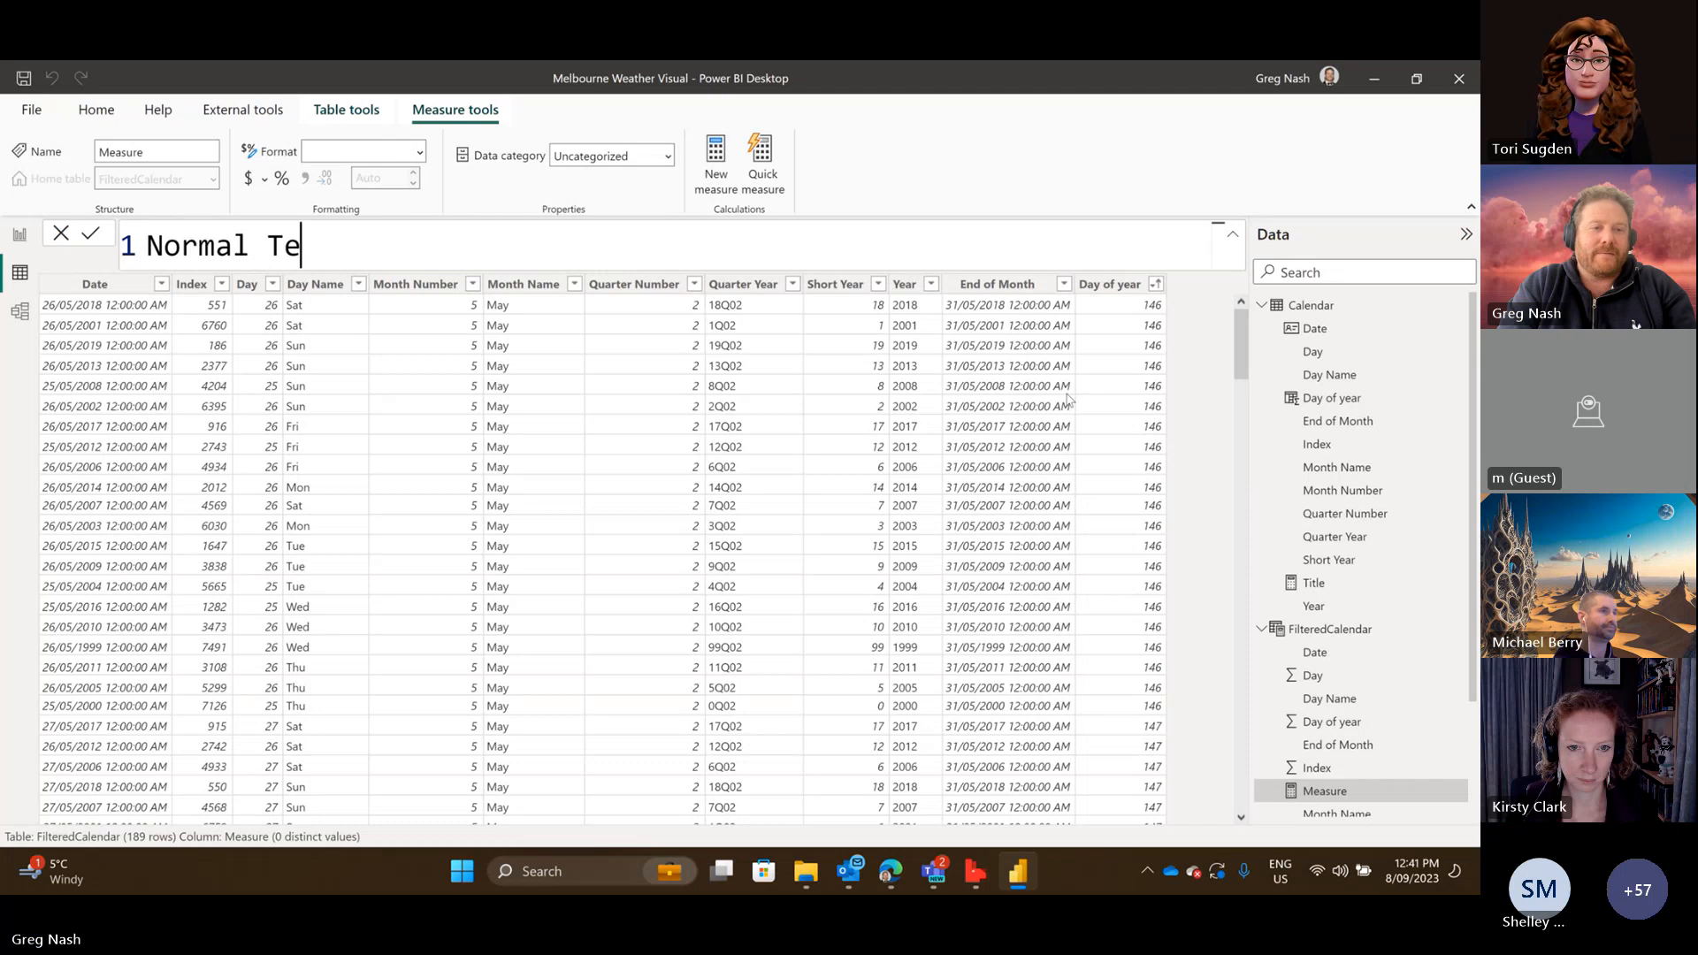
type("mp =")
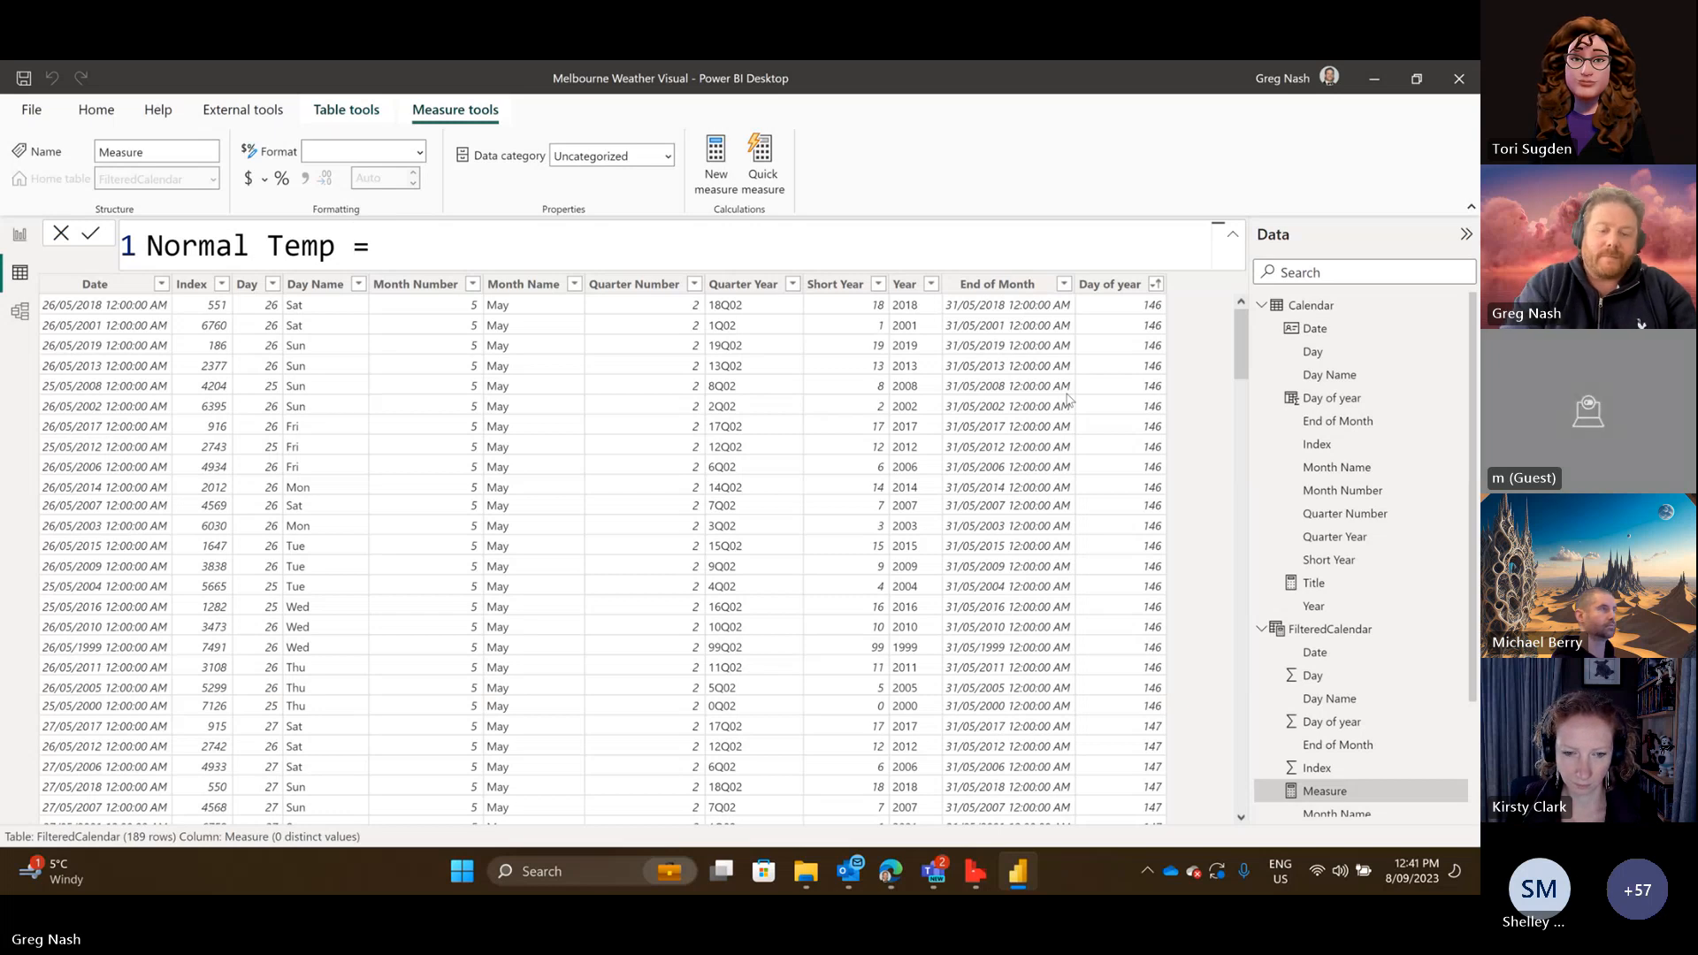
Extend the measure's name to "Normal Temp (avg of the surrounding days)" and place the cursor after the equals sign.
key("Left")
type("(avg ")
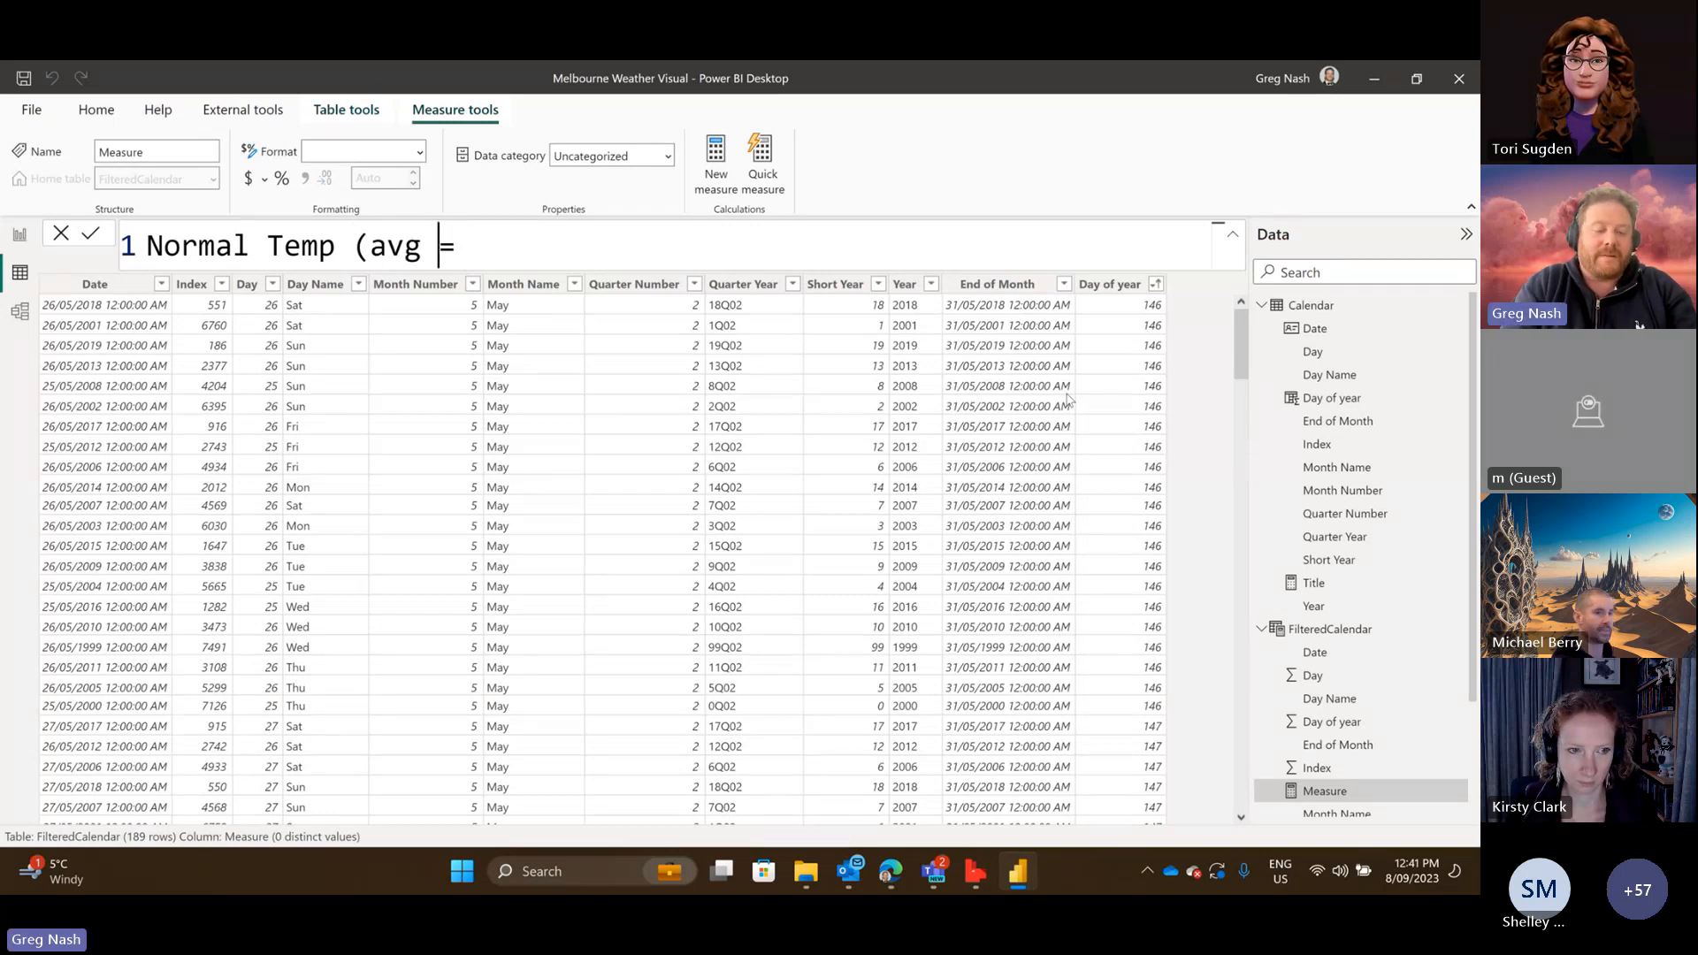
type("of the sur")
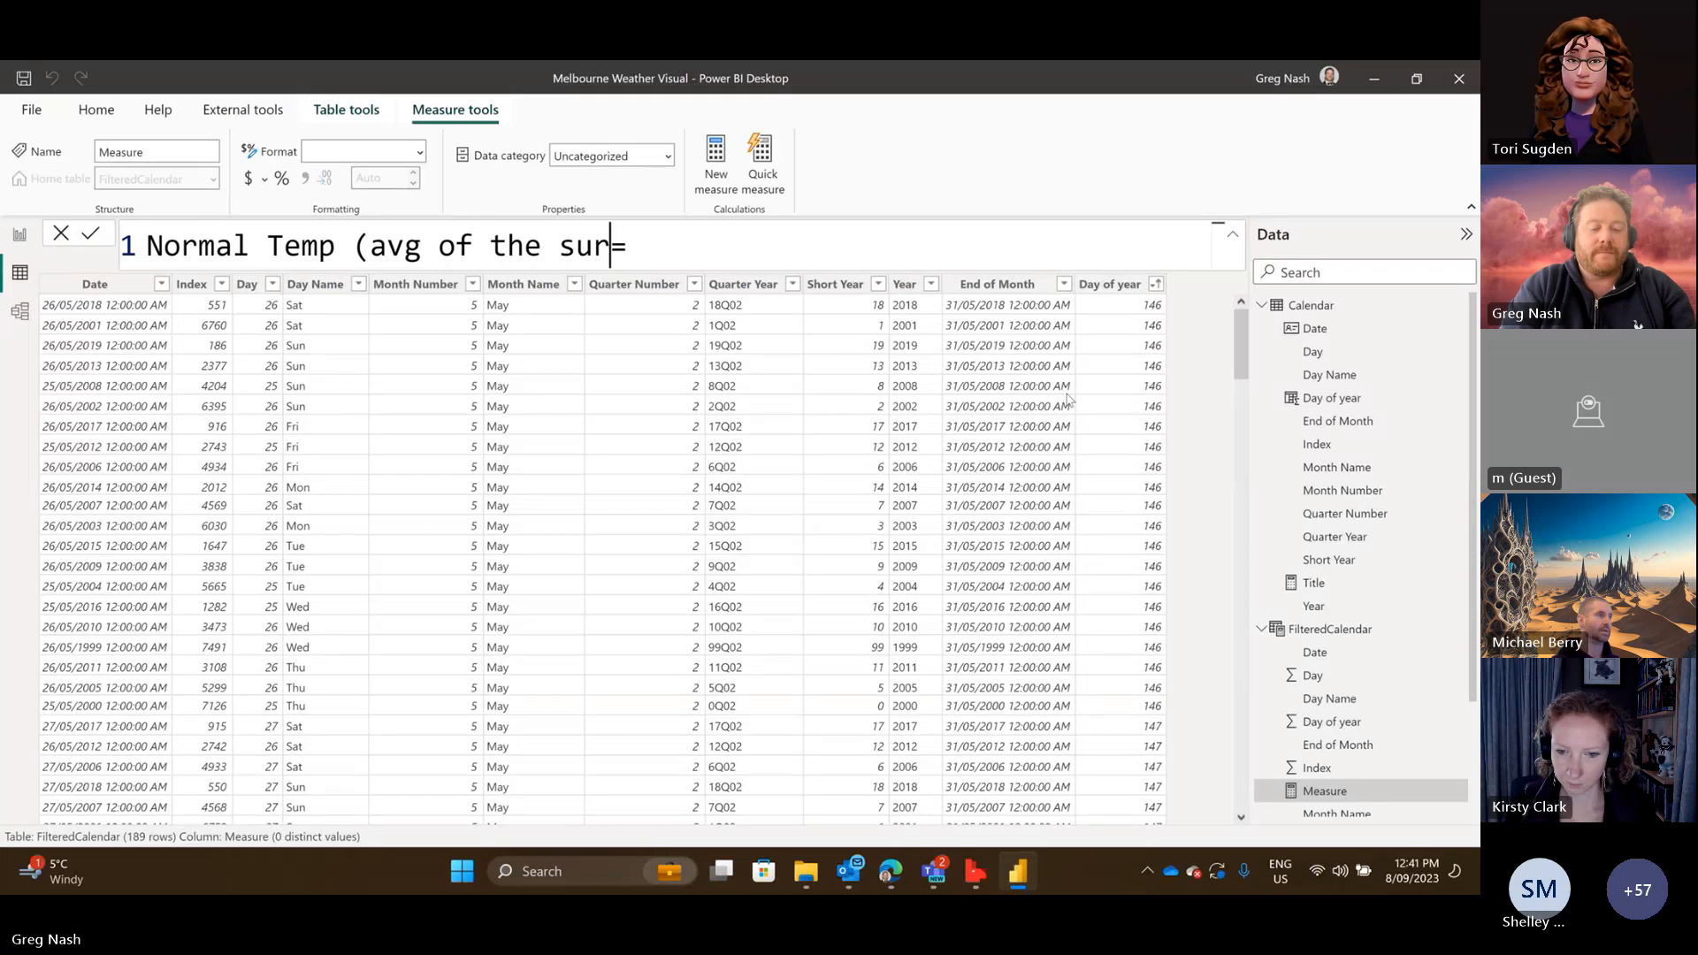
type("rounding days)")
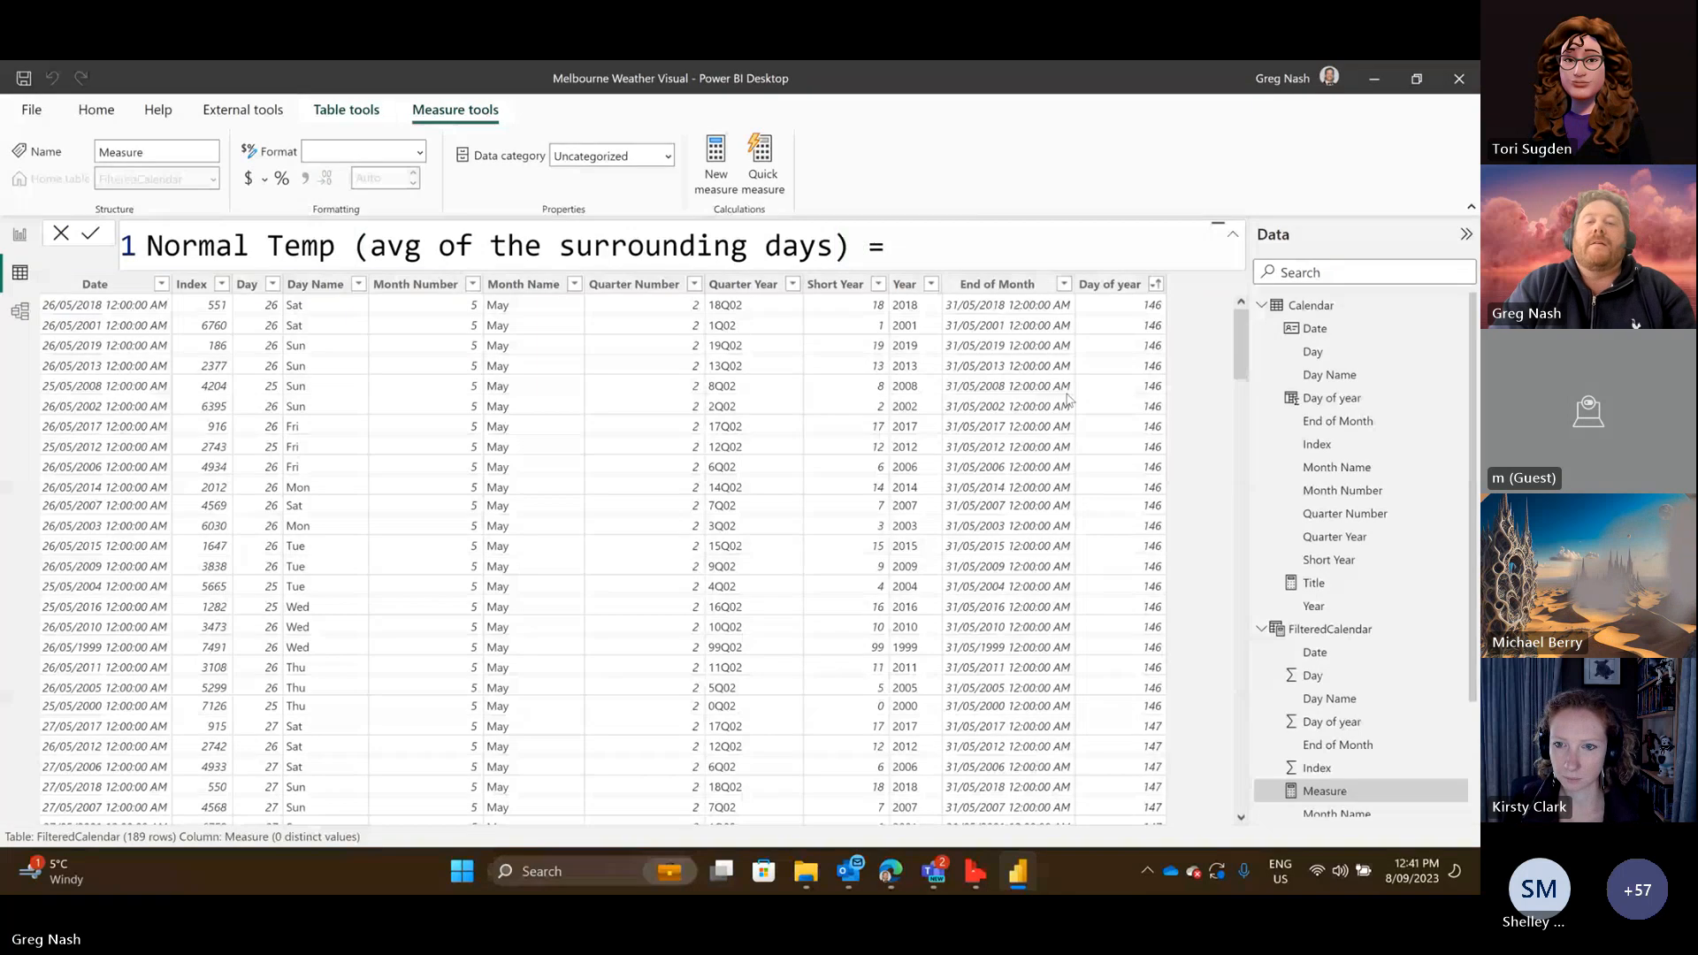
left_click(980, 243)
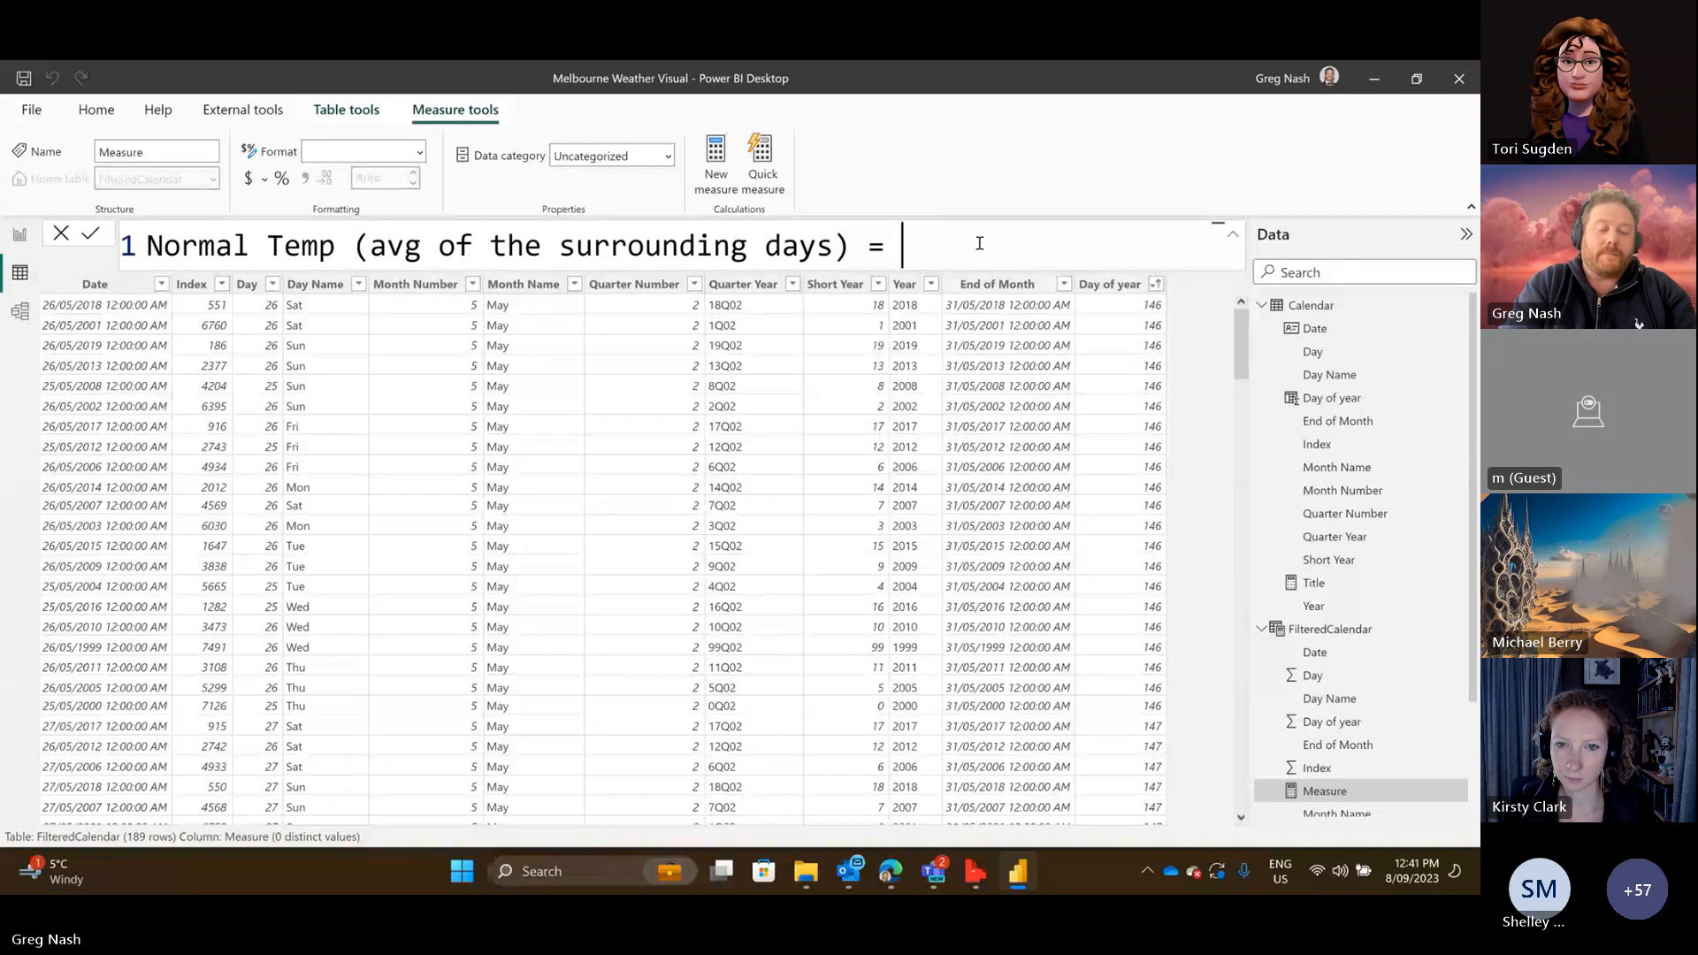
Begin the measure's expression after the equals sign with the SUMMARIZECOLUMNS function and its opening parenthesis.
type("Sum")
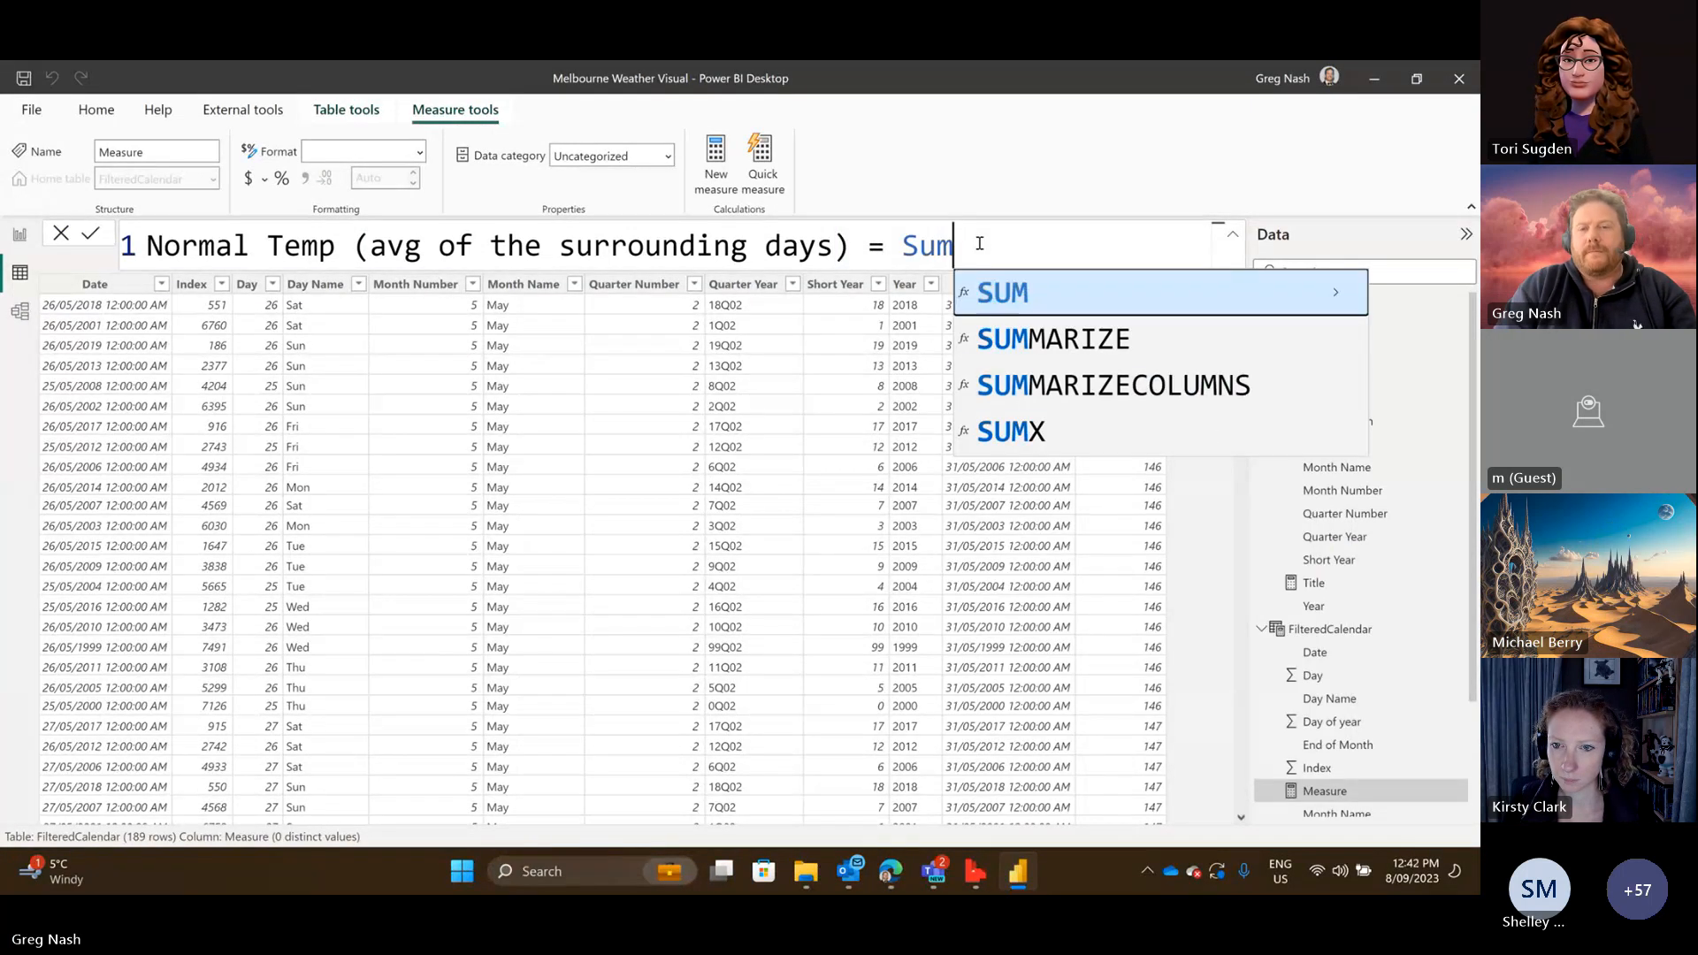
key("Down")
key("Down")
key("Tab")
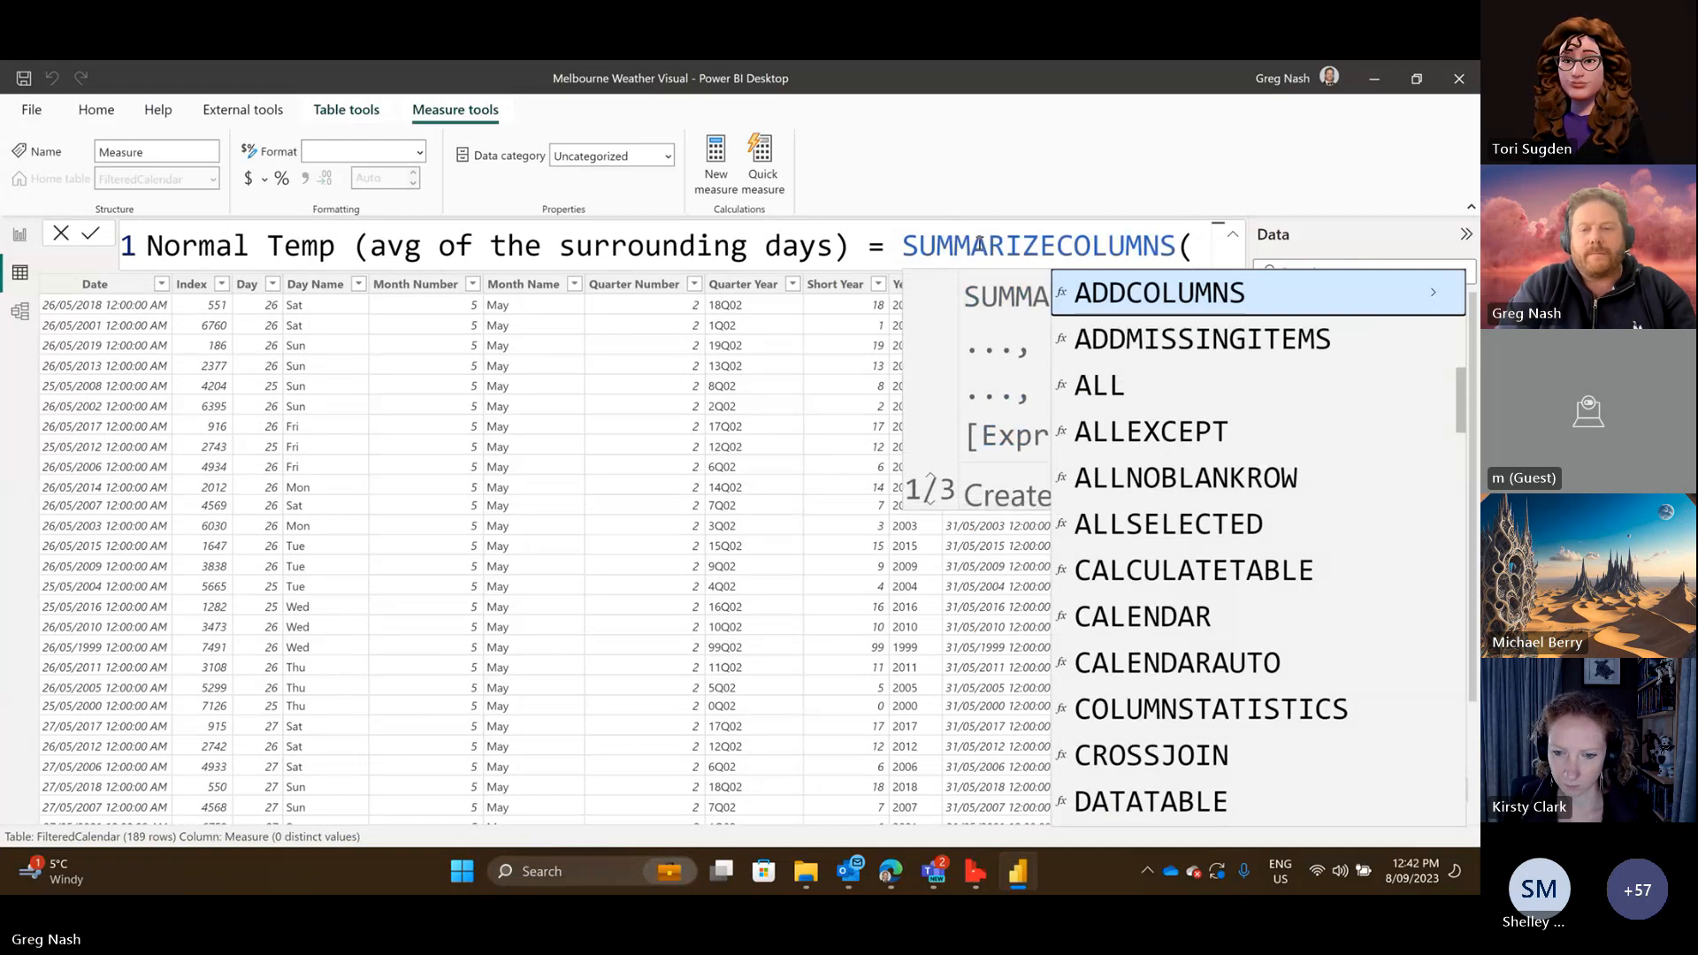
left_click(1232, 240)
left_click(1211, 252)
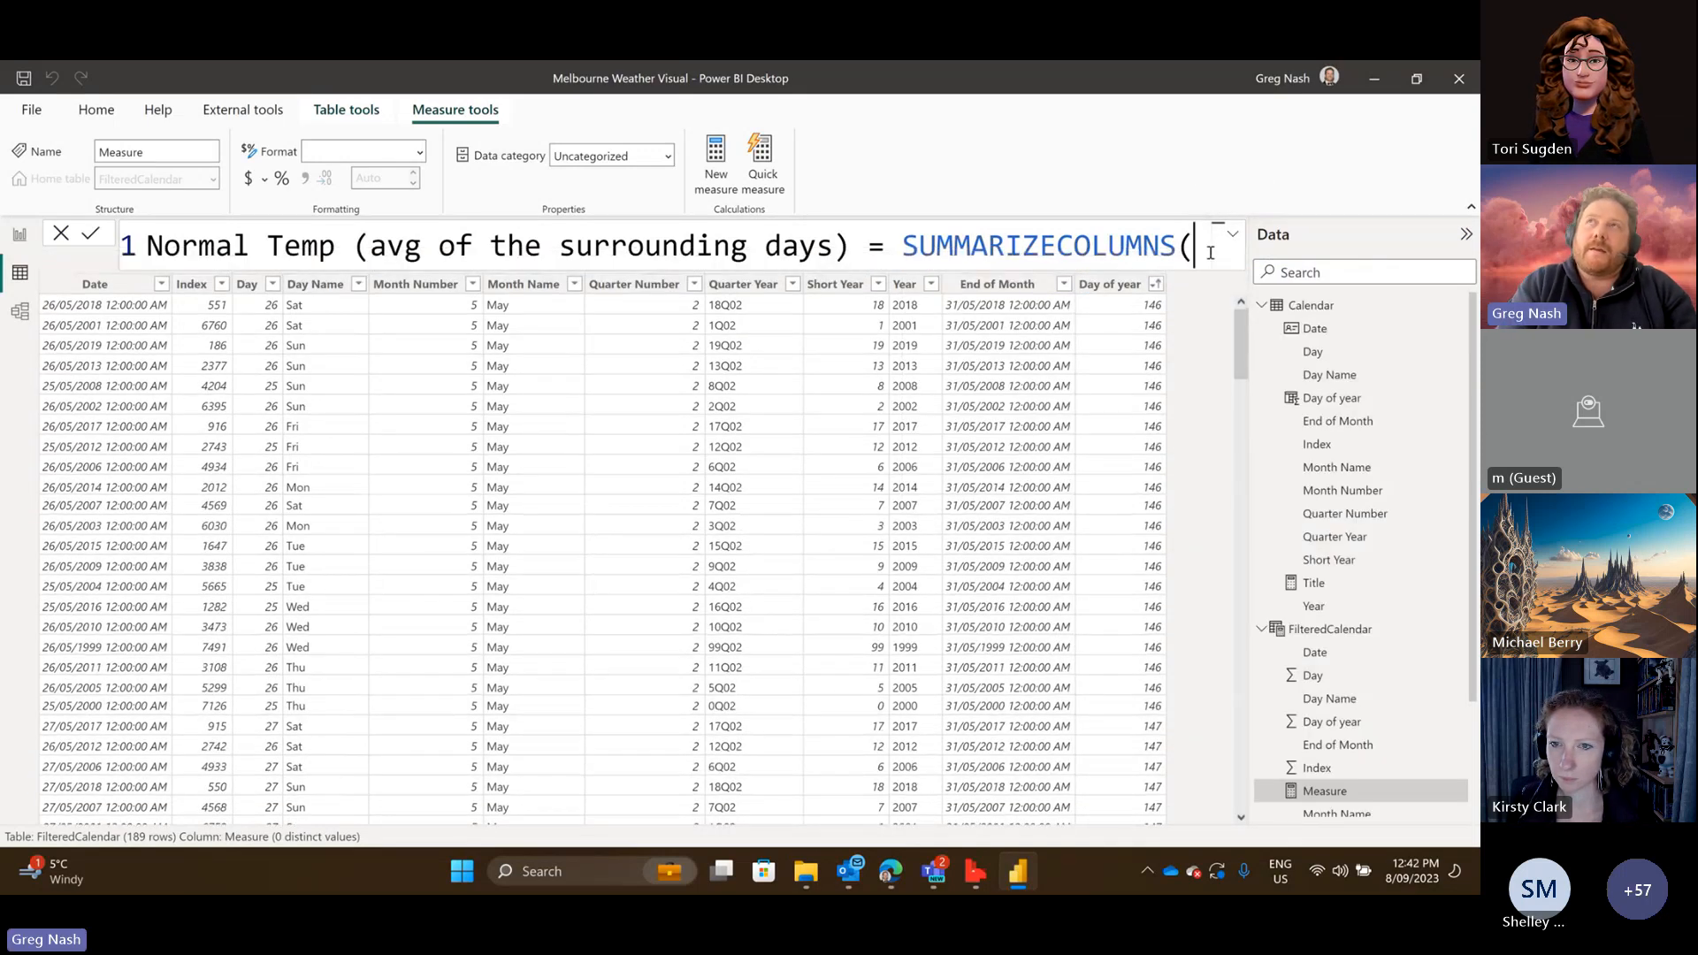
type("CA")
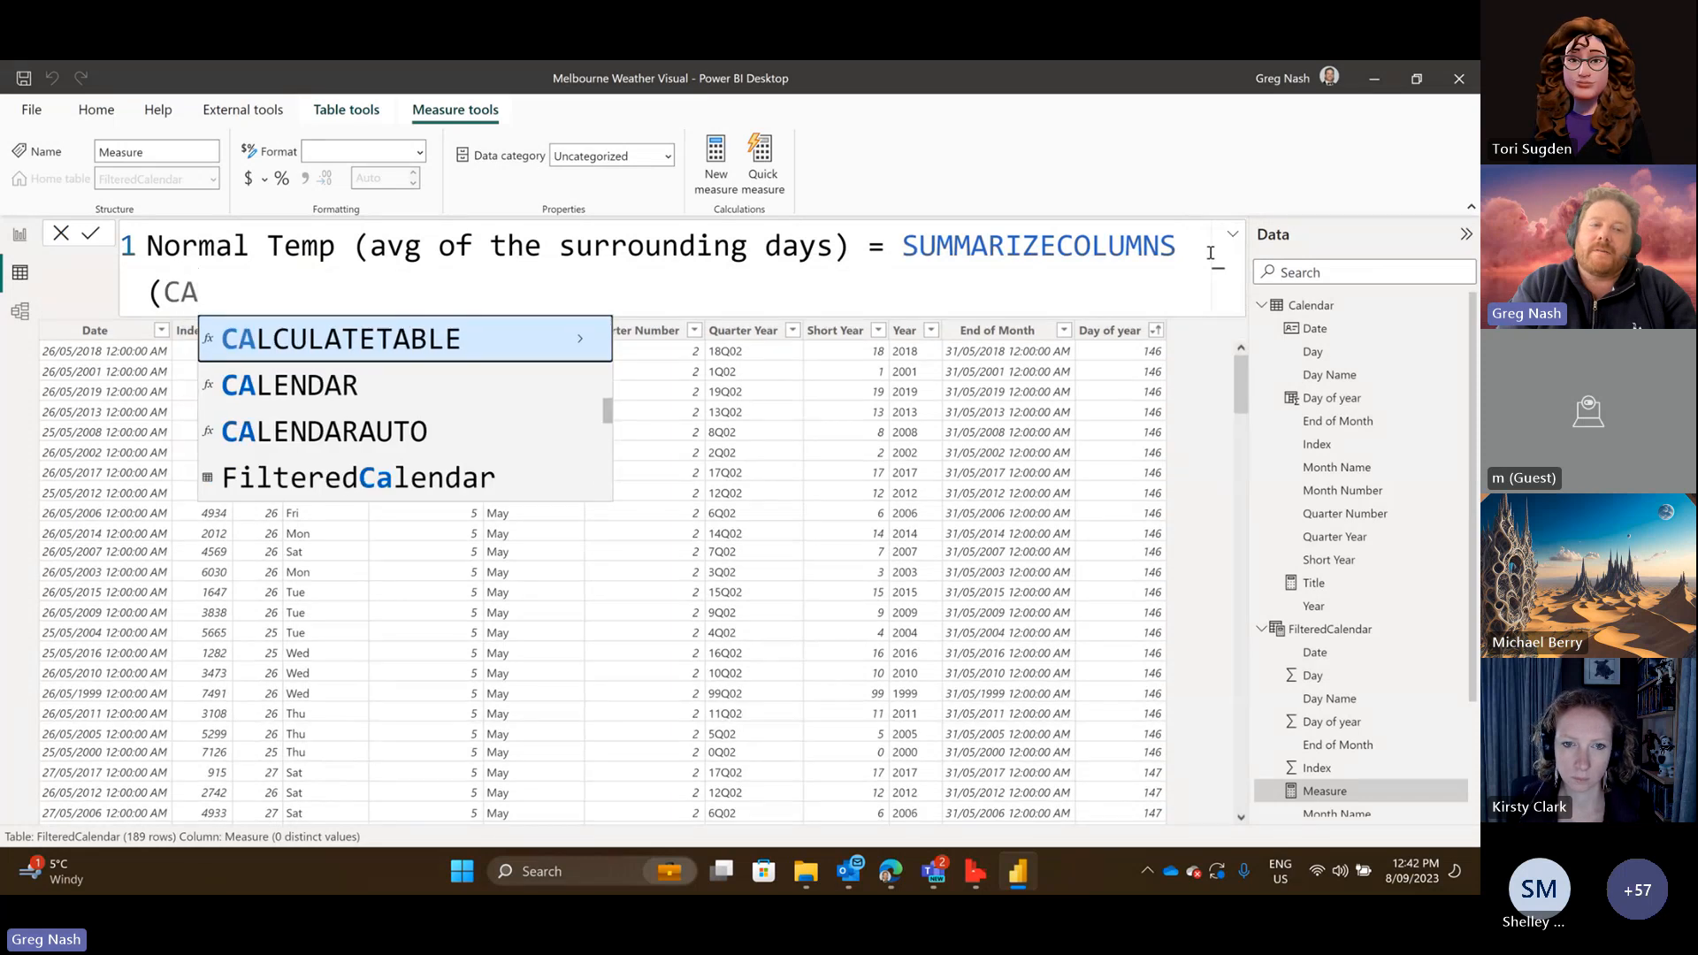
key("Down")
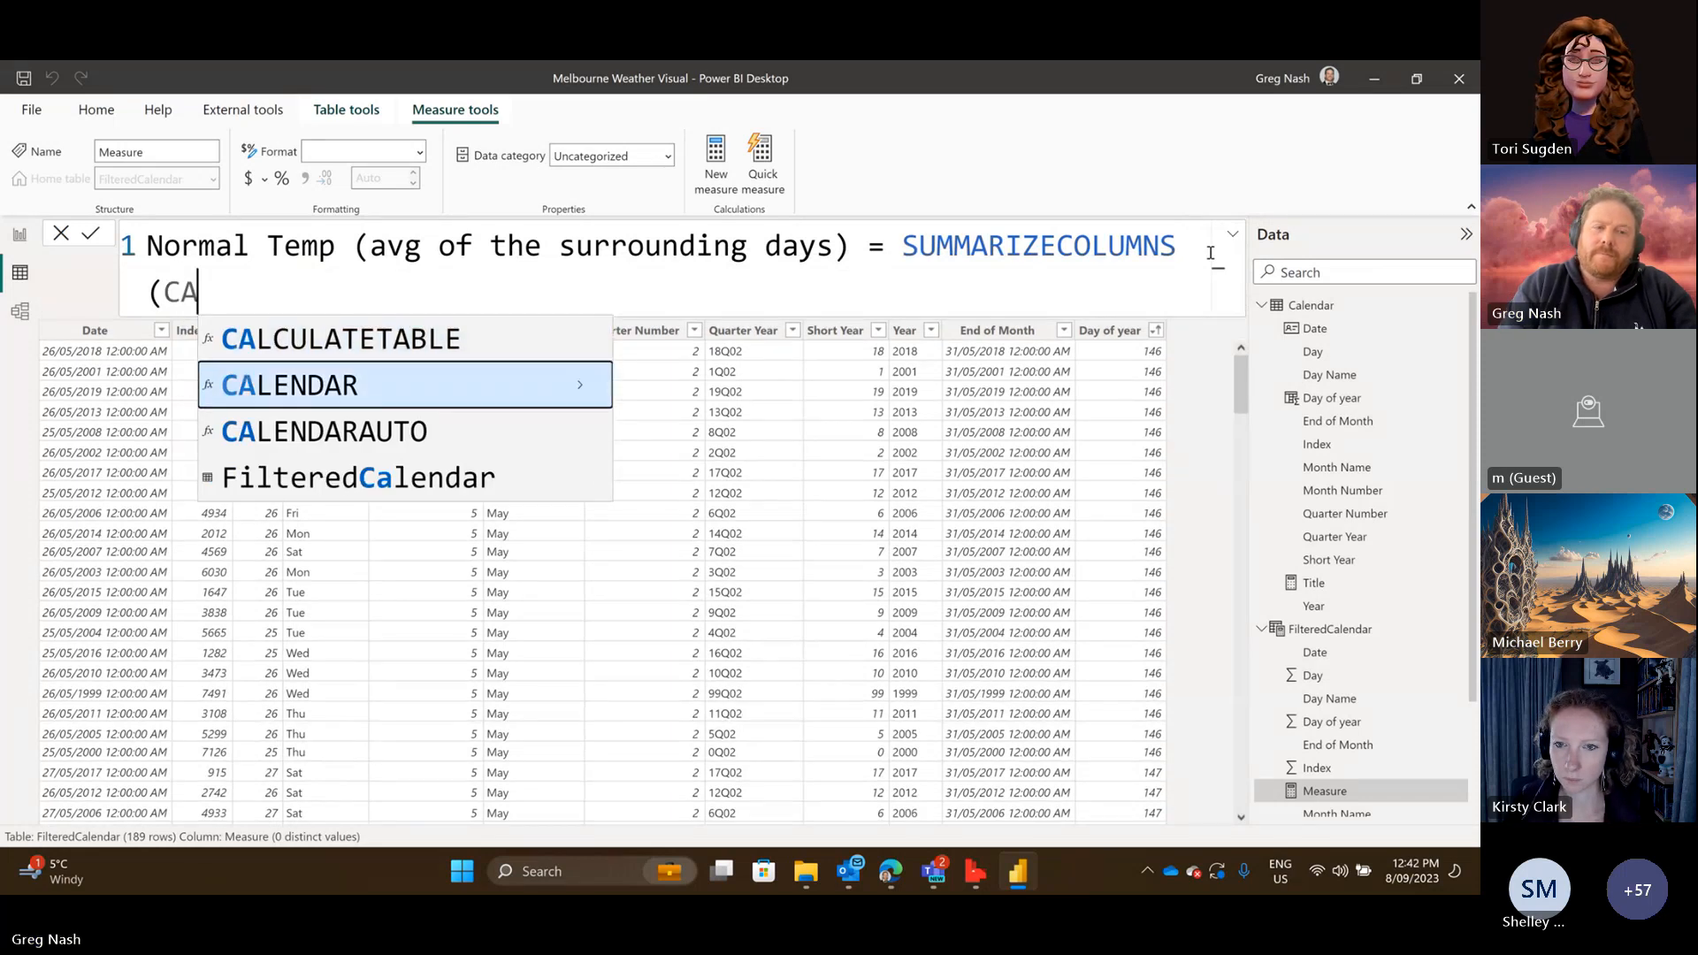
key("Tab")
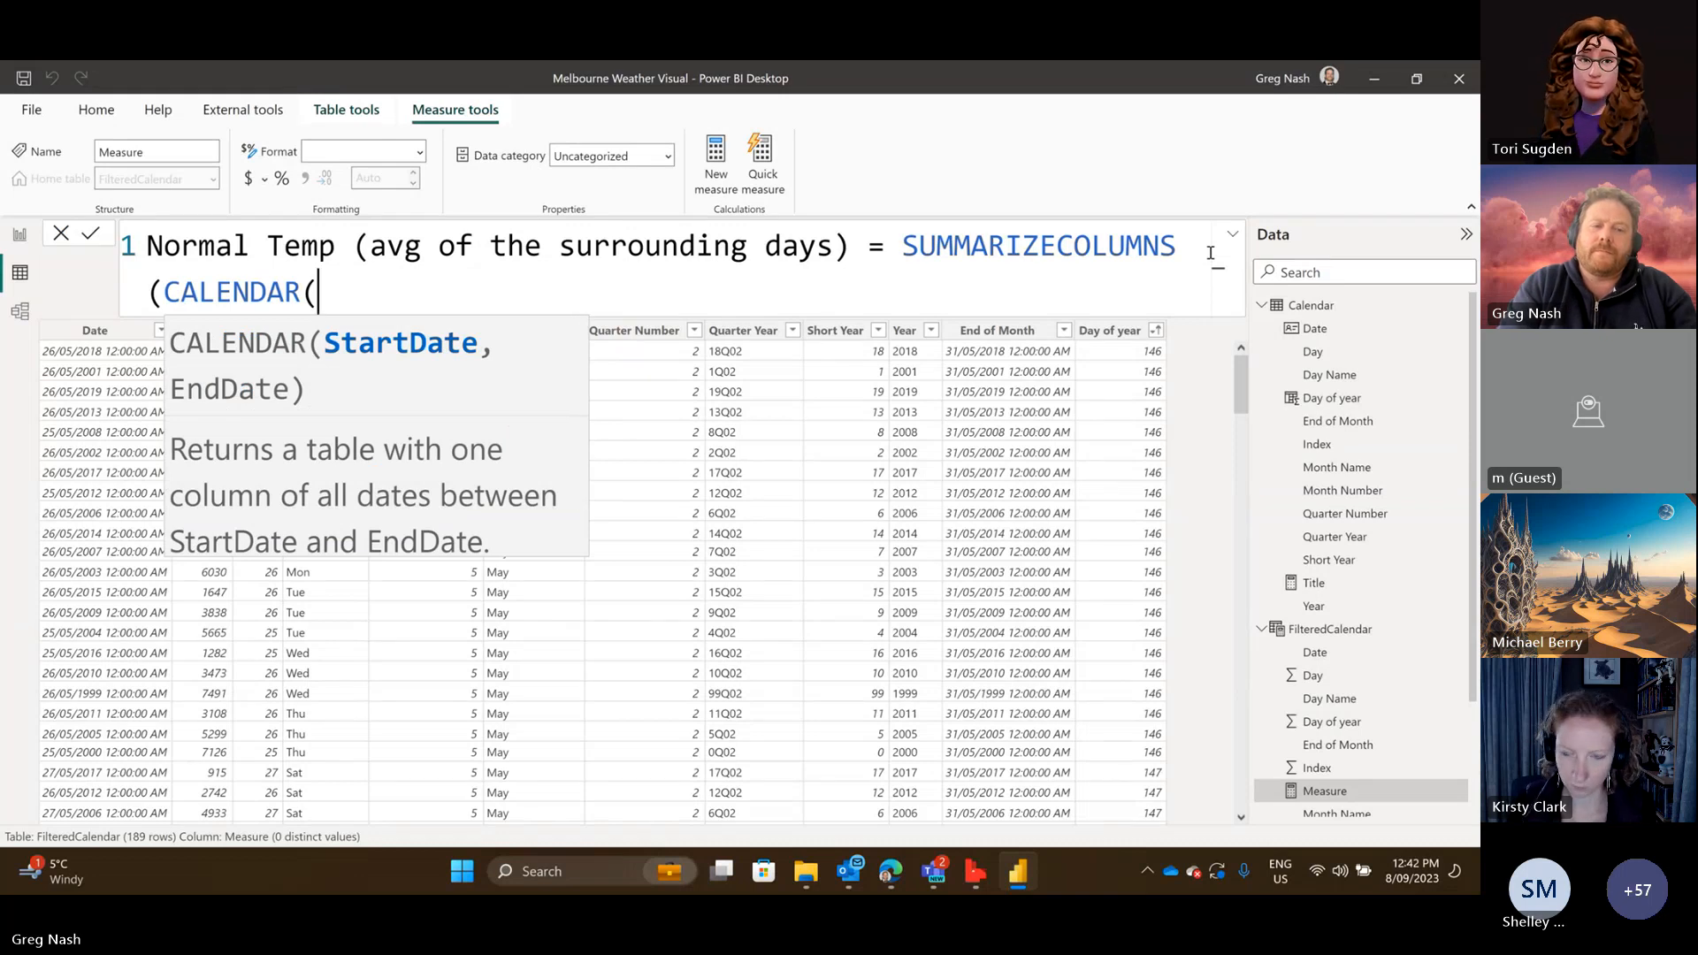
key("Num_Lock")
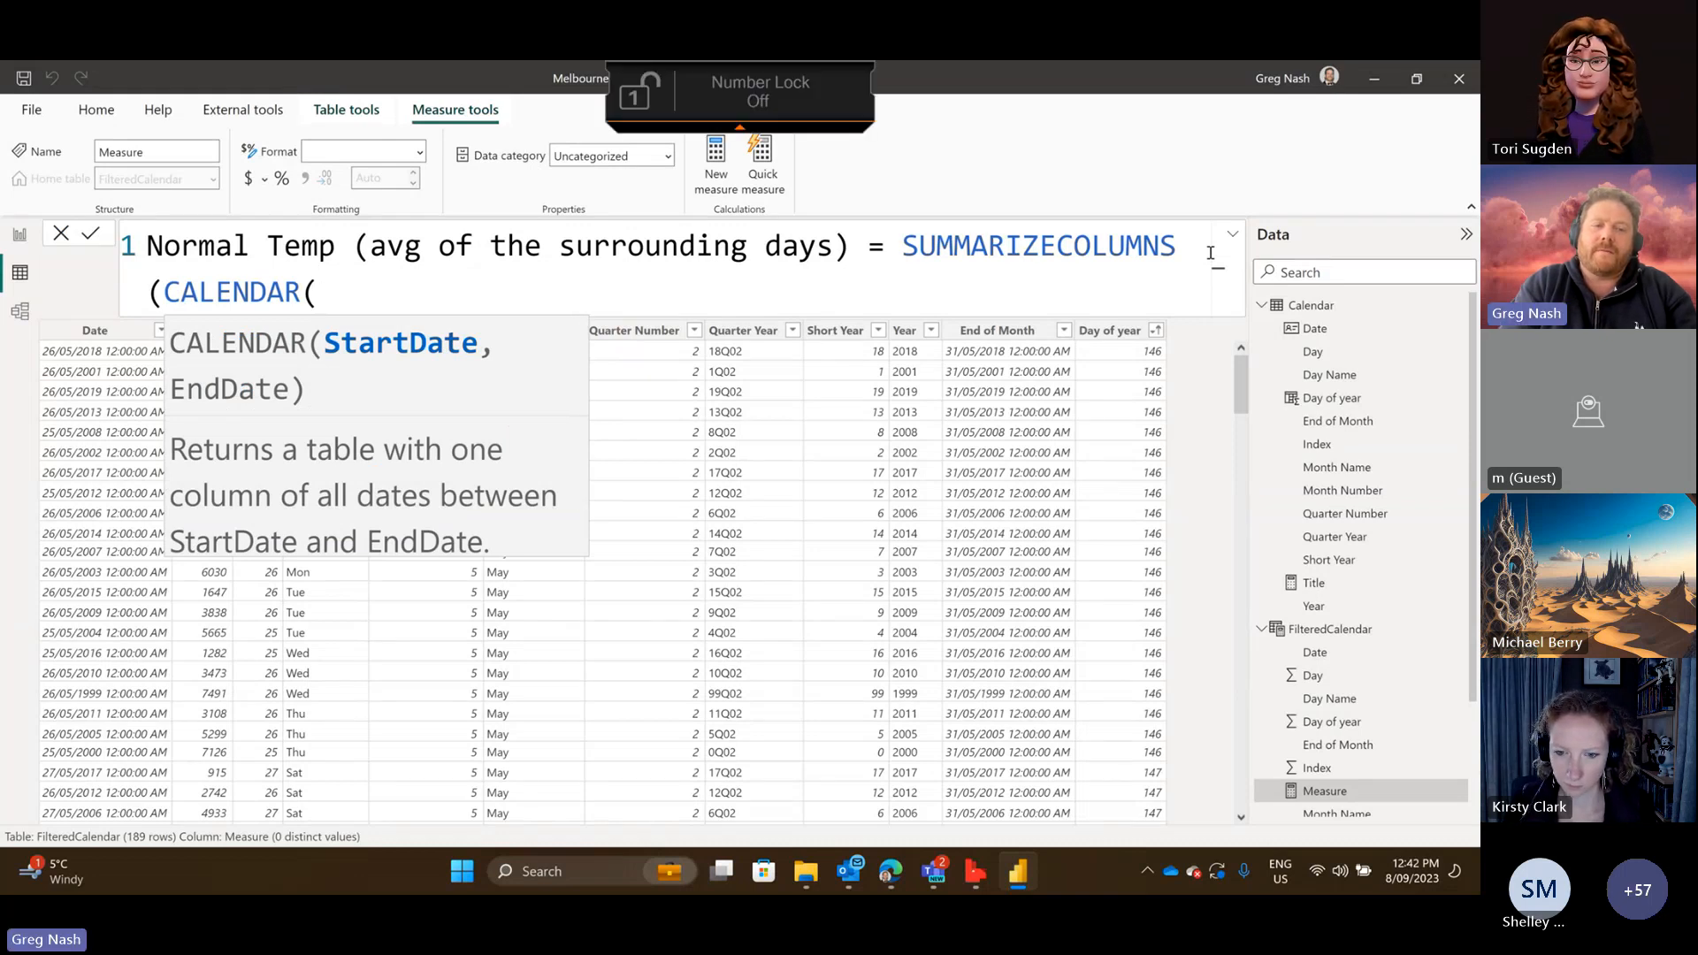
key("BackSpace")
key("BackSpace")
key("BackSpace")
key("BackSpace")
key("BackSpace")
key("BackSpace")
key("BackSpace")
key("BackSpace")
key("BackSpace")
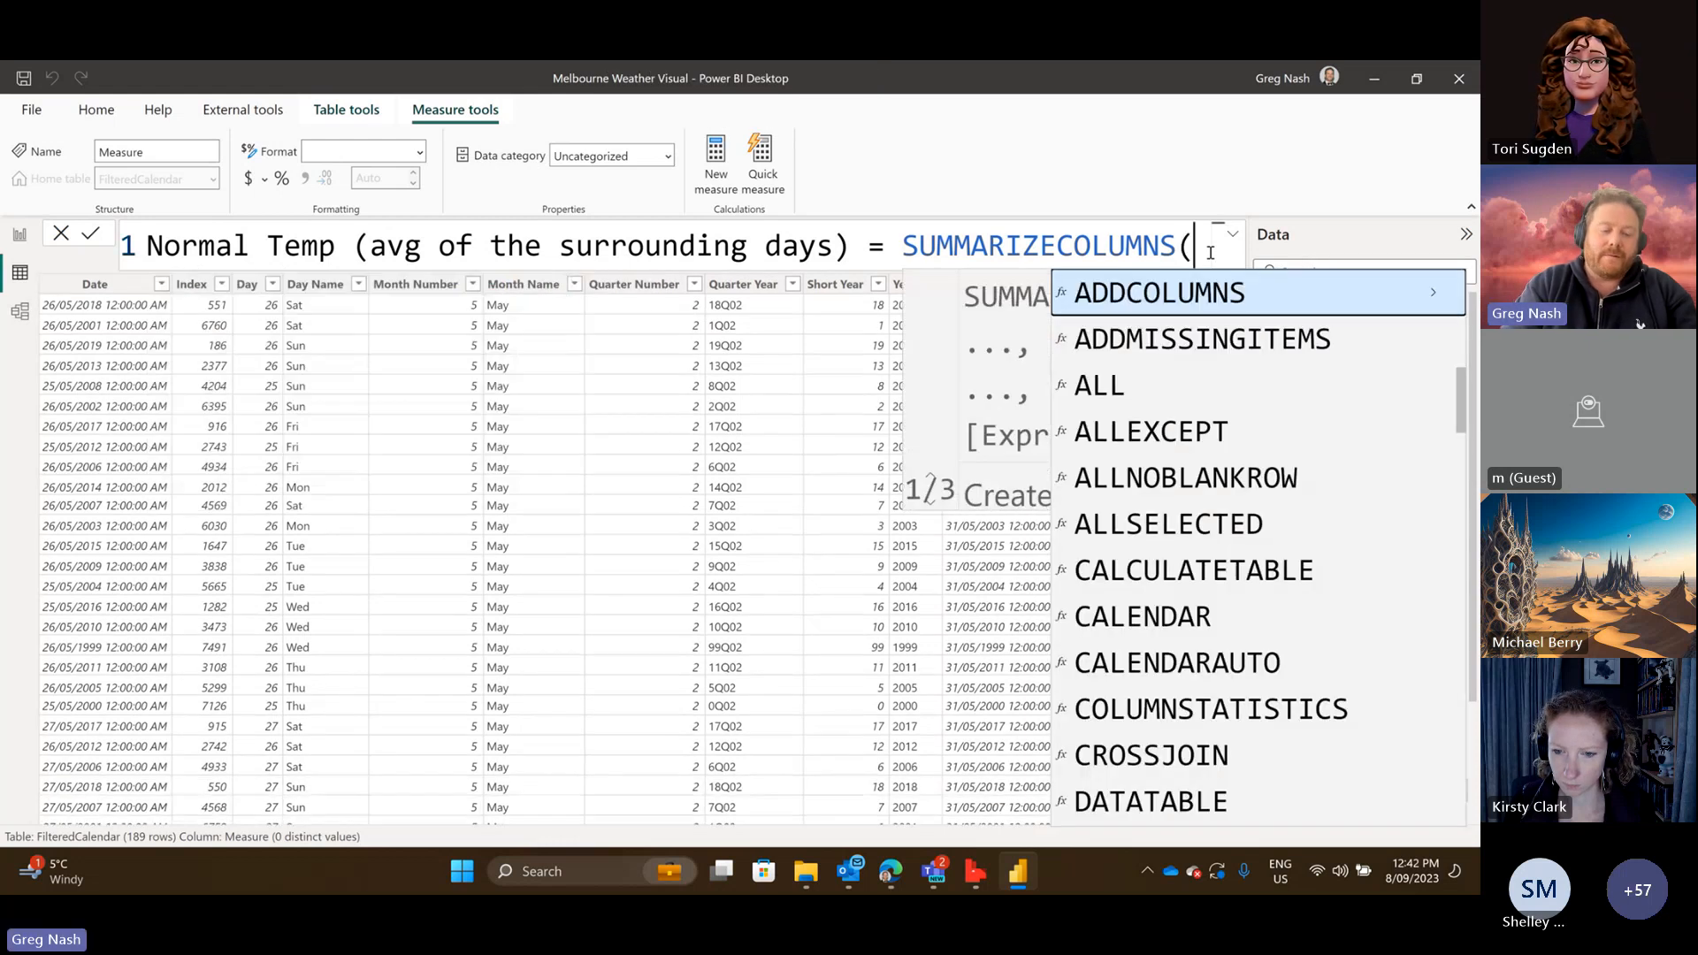
Enter 'Calendar'[Date] followed by a comma as the first group-by column of SUMMARIZECOLUMNS.
type("Cal")
key("Down")
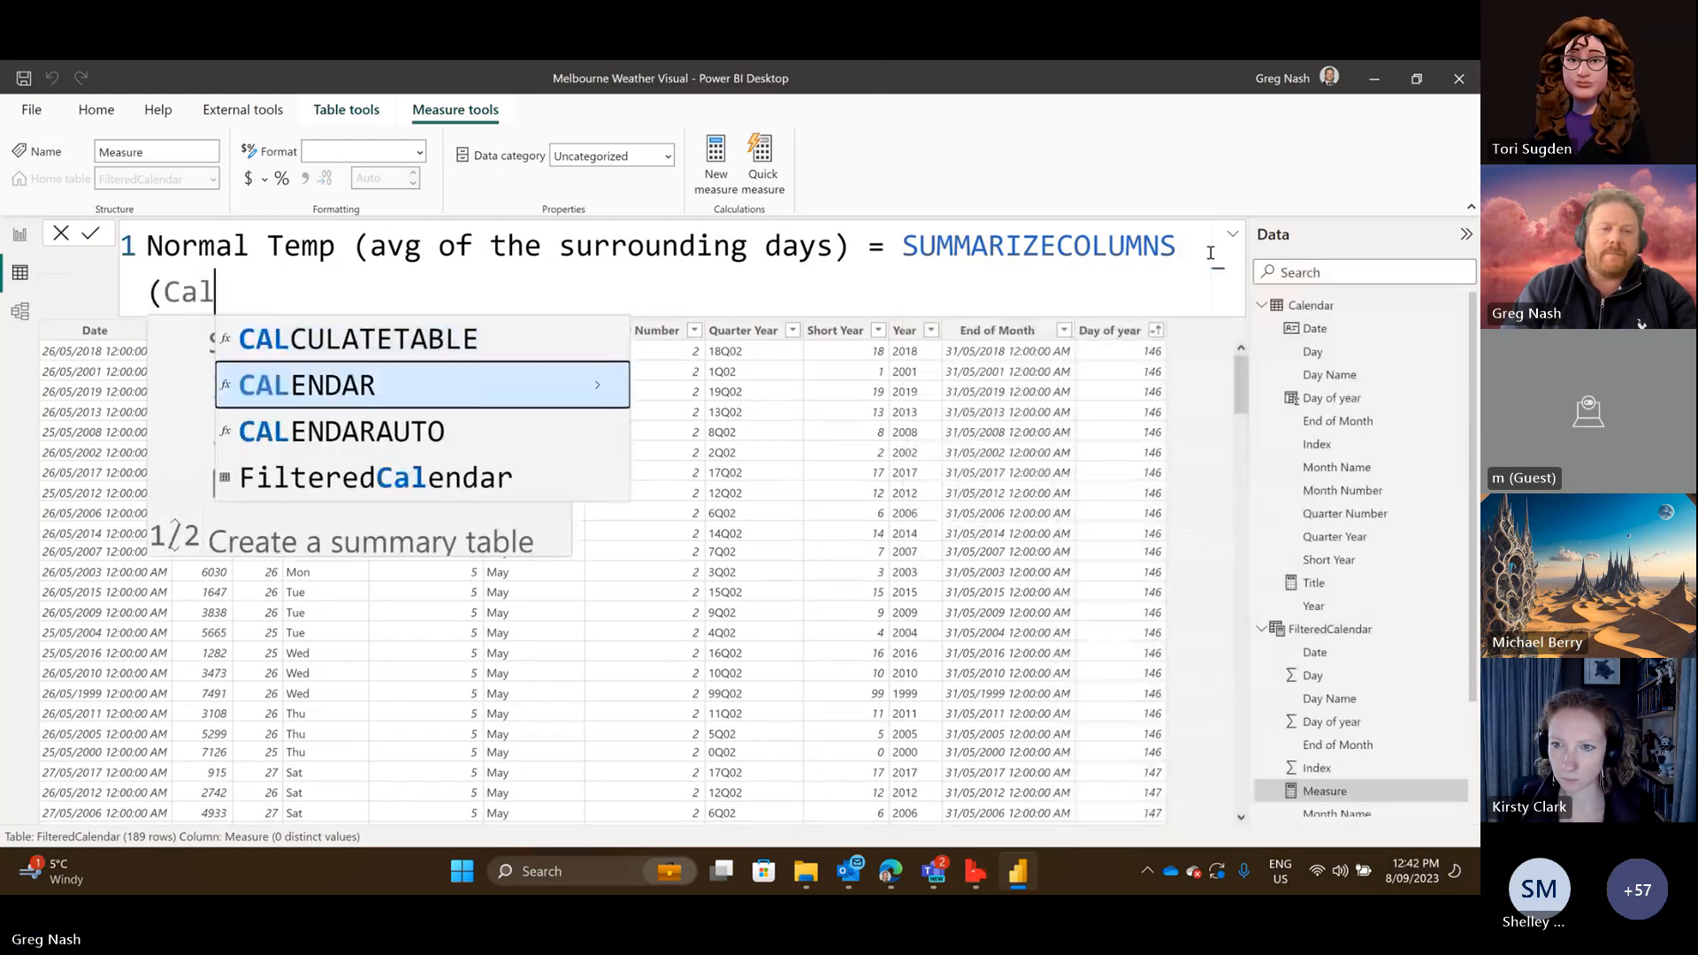
key("Down")
key("Down")
key("Down")
key("Down")
key("Down")
key("Down")
key("Up")
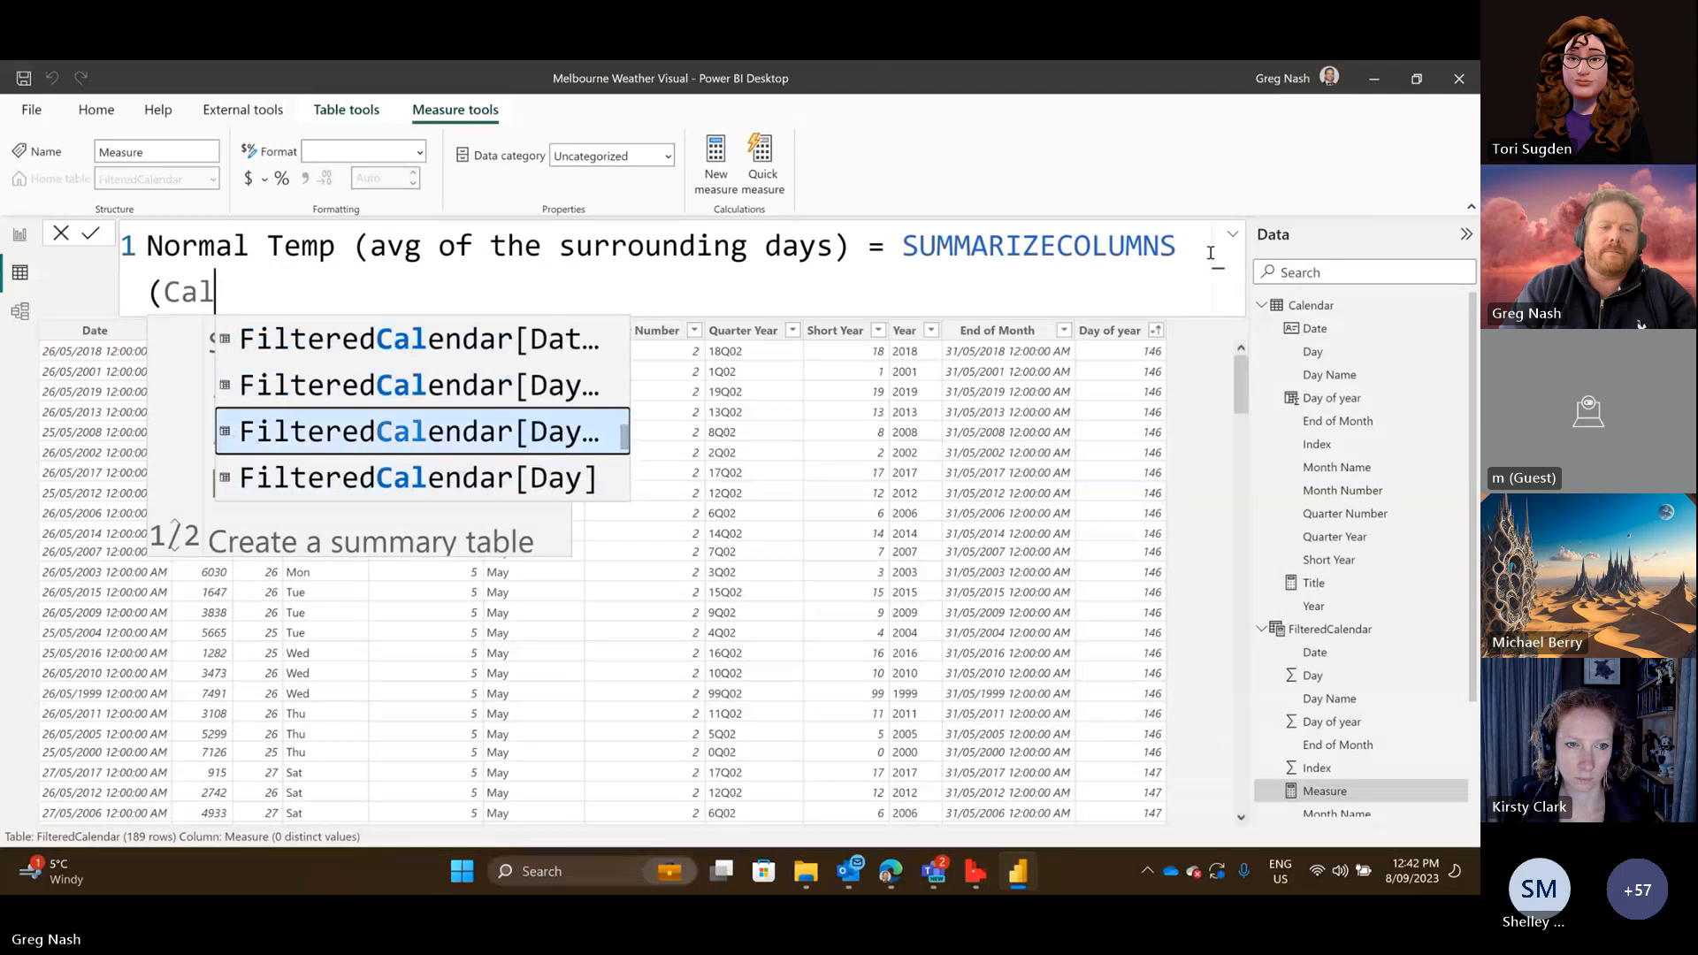
key("Up")
key("Up")
key("Up")
key("Up")
key("Up")
key("Up")
key("Up")
key("Up")
key("Up")
key("Up")
key("Up")
key("Up")
key("Up")
key("Up")
key("Up")
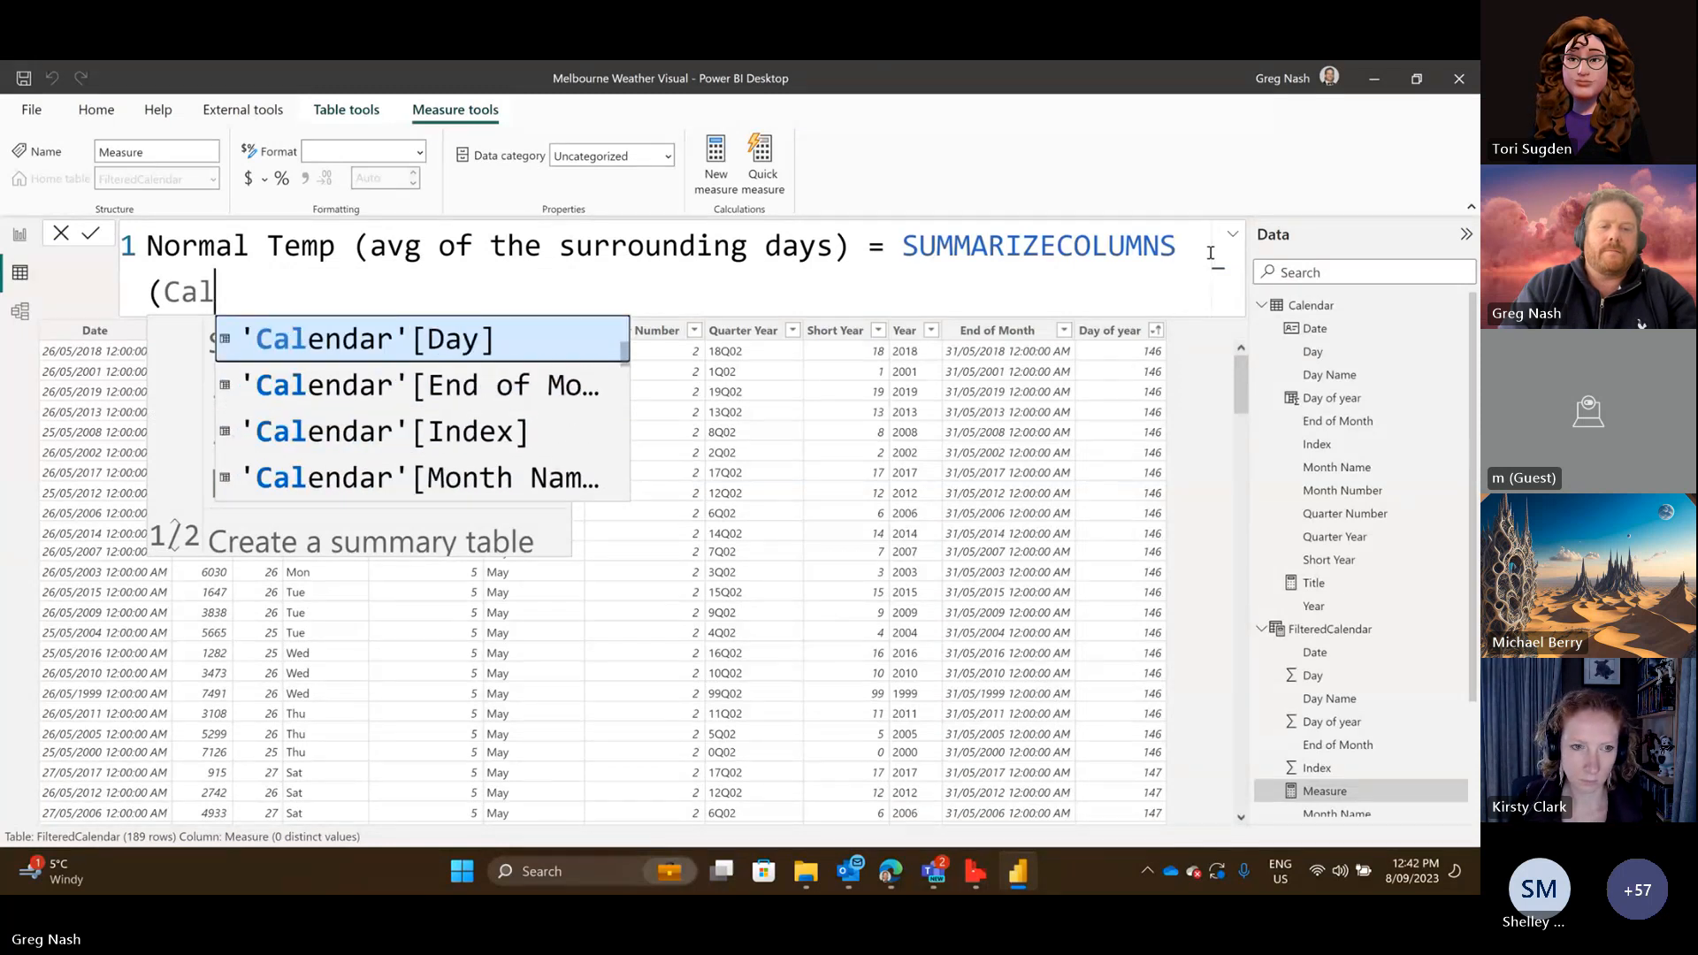
key("Up")
key("Up")
key("Up")
key("Up")
key("Down")
key("Tab")
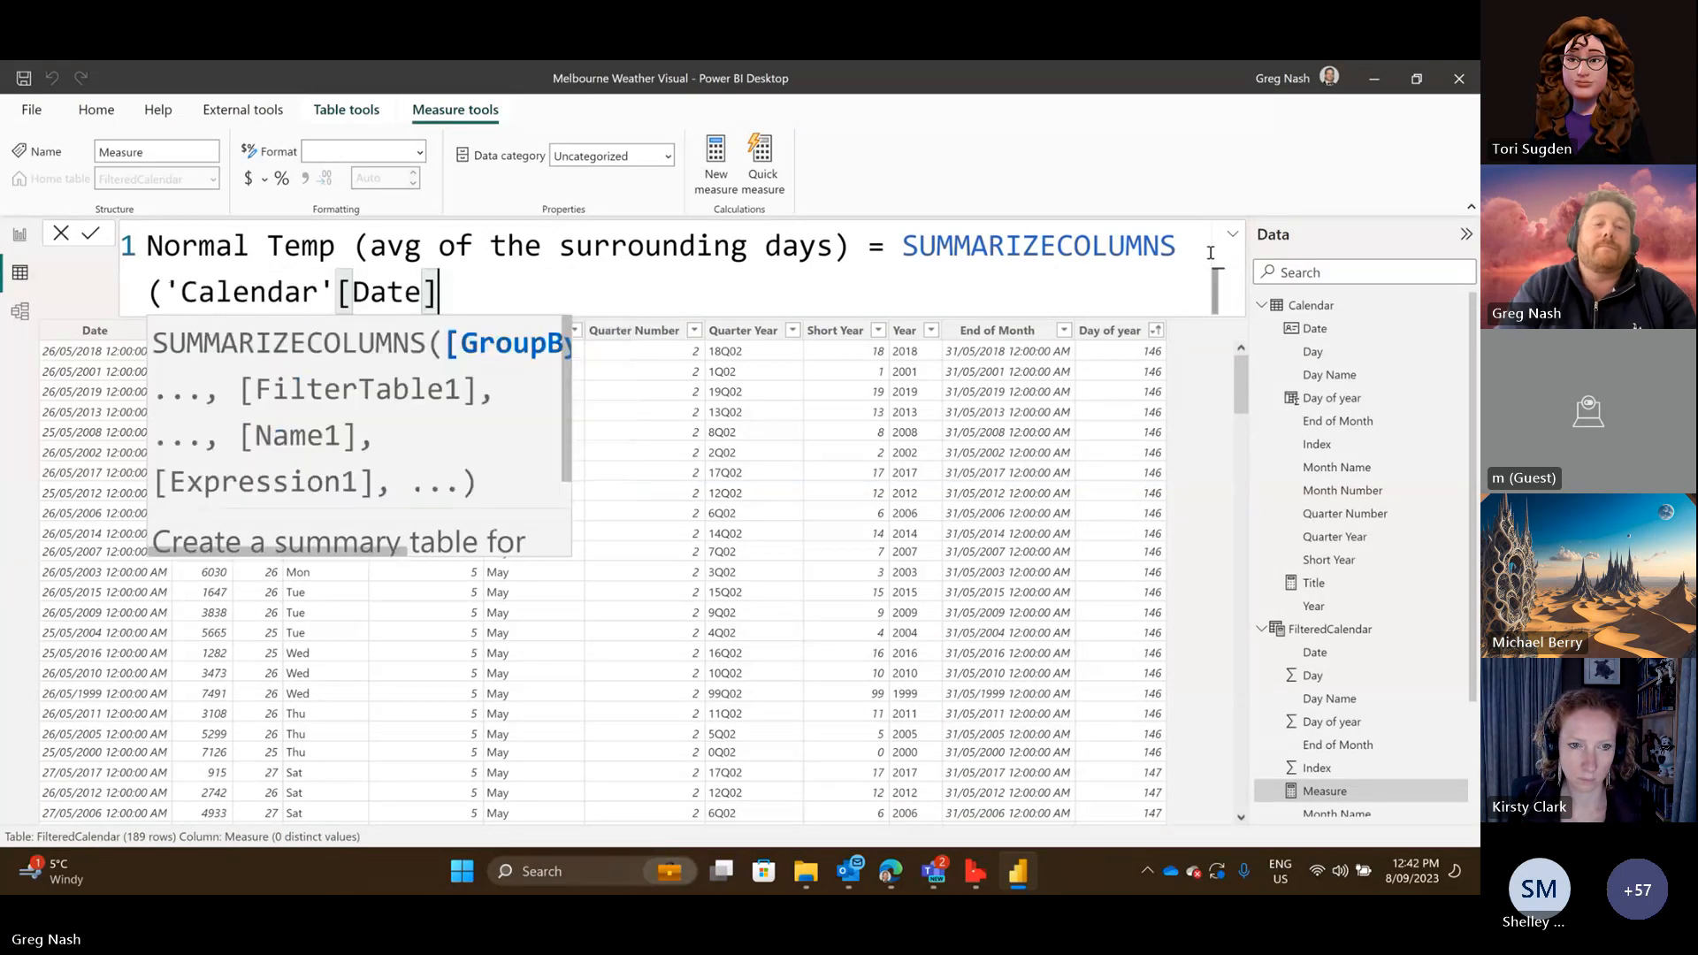
type(",")
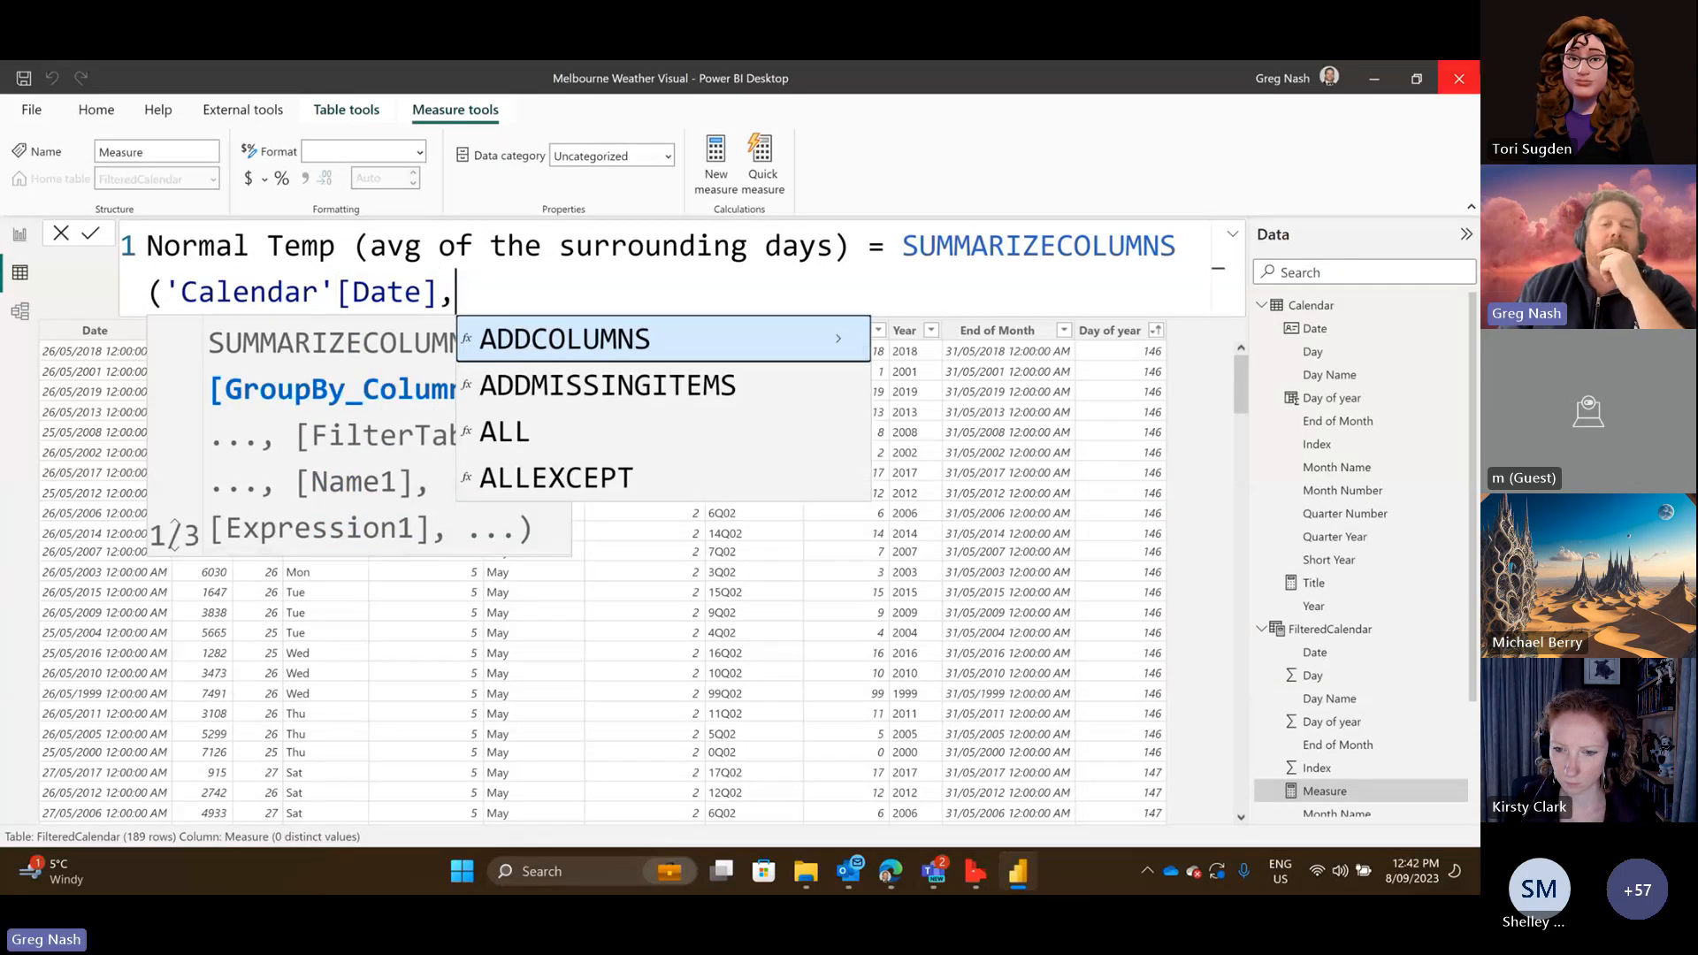
left_click(863, 246)
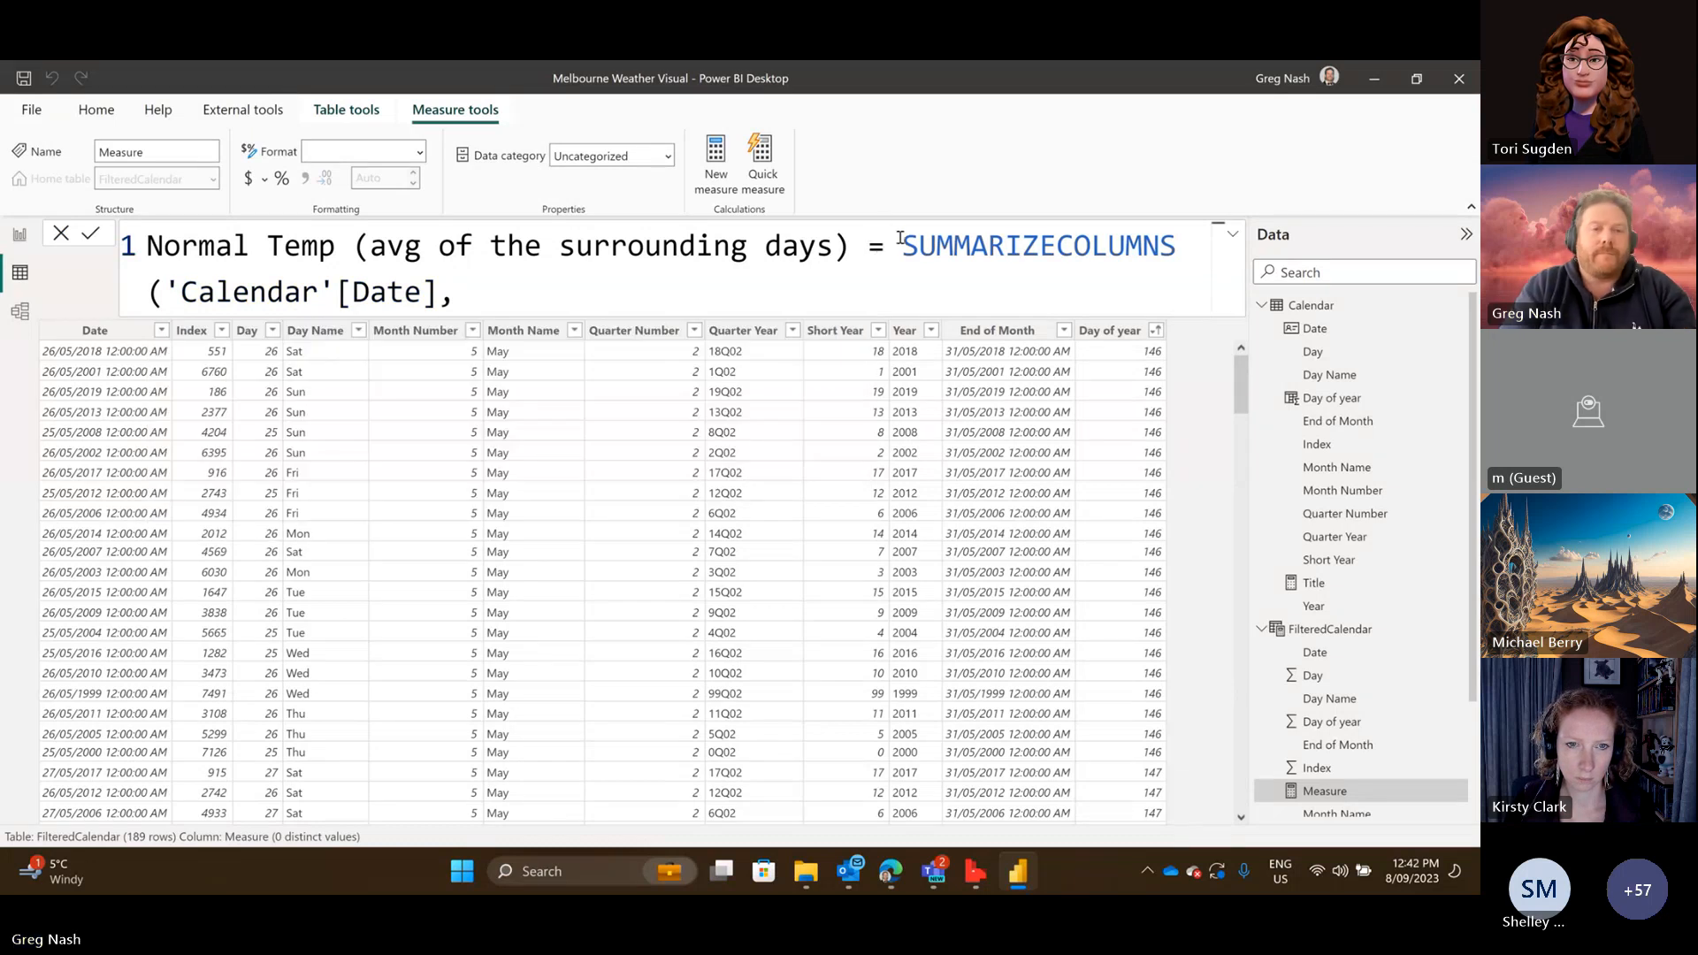
Declare a variable CurrentDate = 150 ahead of SUMMARIZECOLUMNS in the Normal Temp measure's formula.
type("VAR")
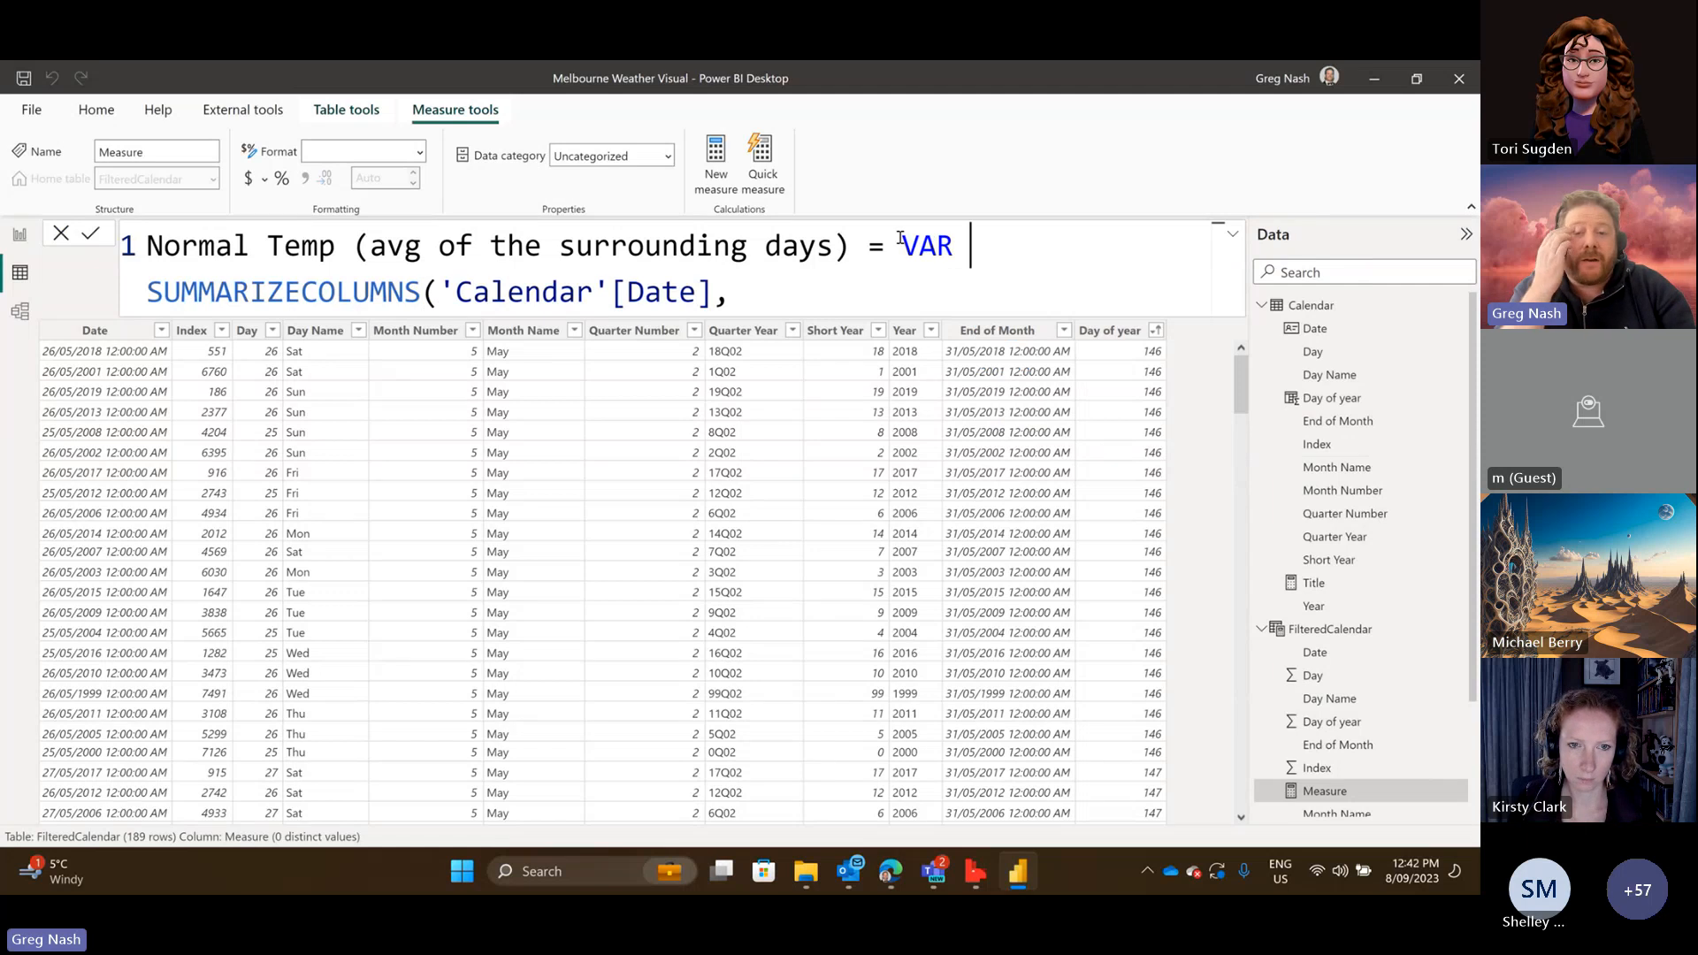
type(" Start")
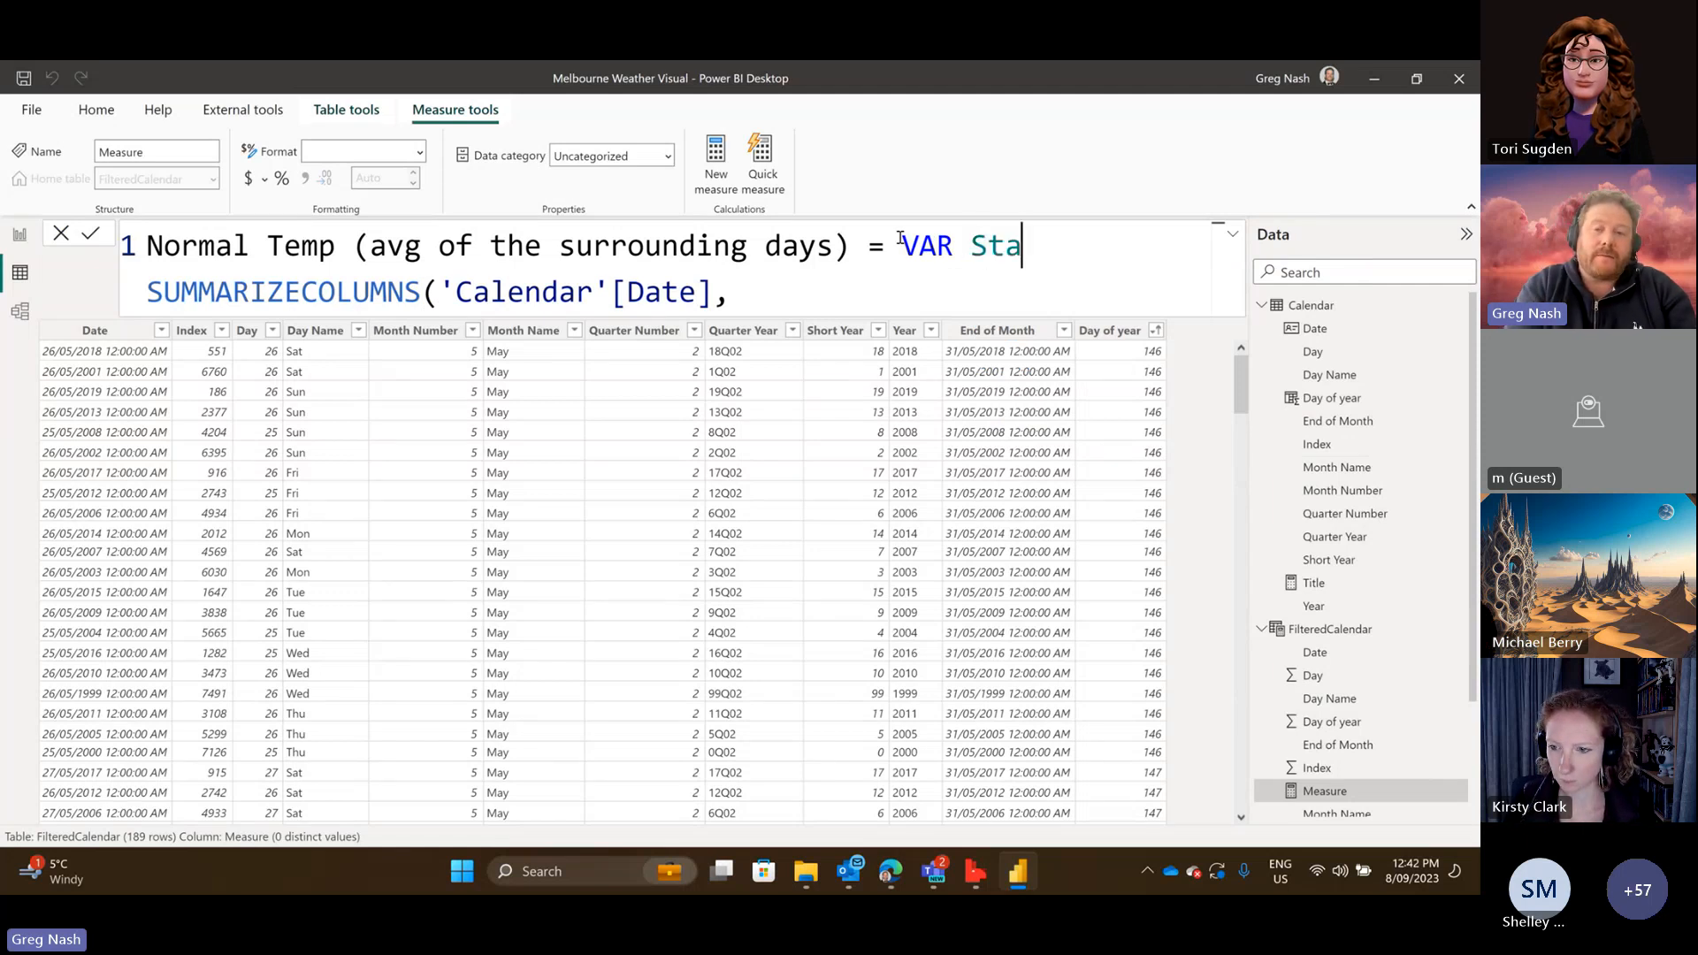
key("BackSpace")
key("BackSpace")
key("BackSpace")
key("BackSpace")
key("BackSpace")
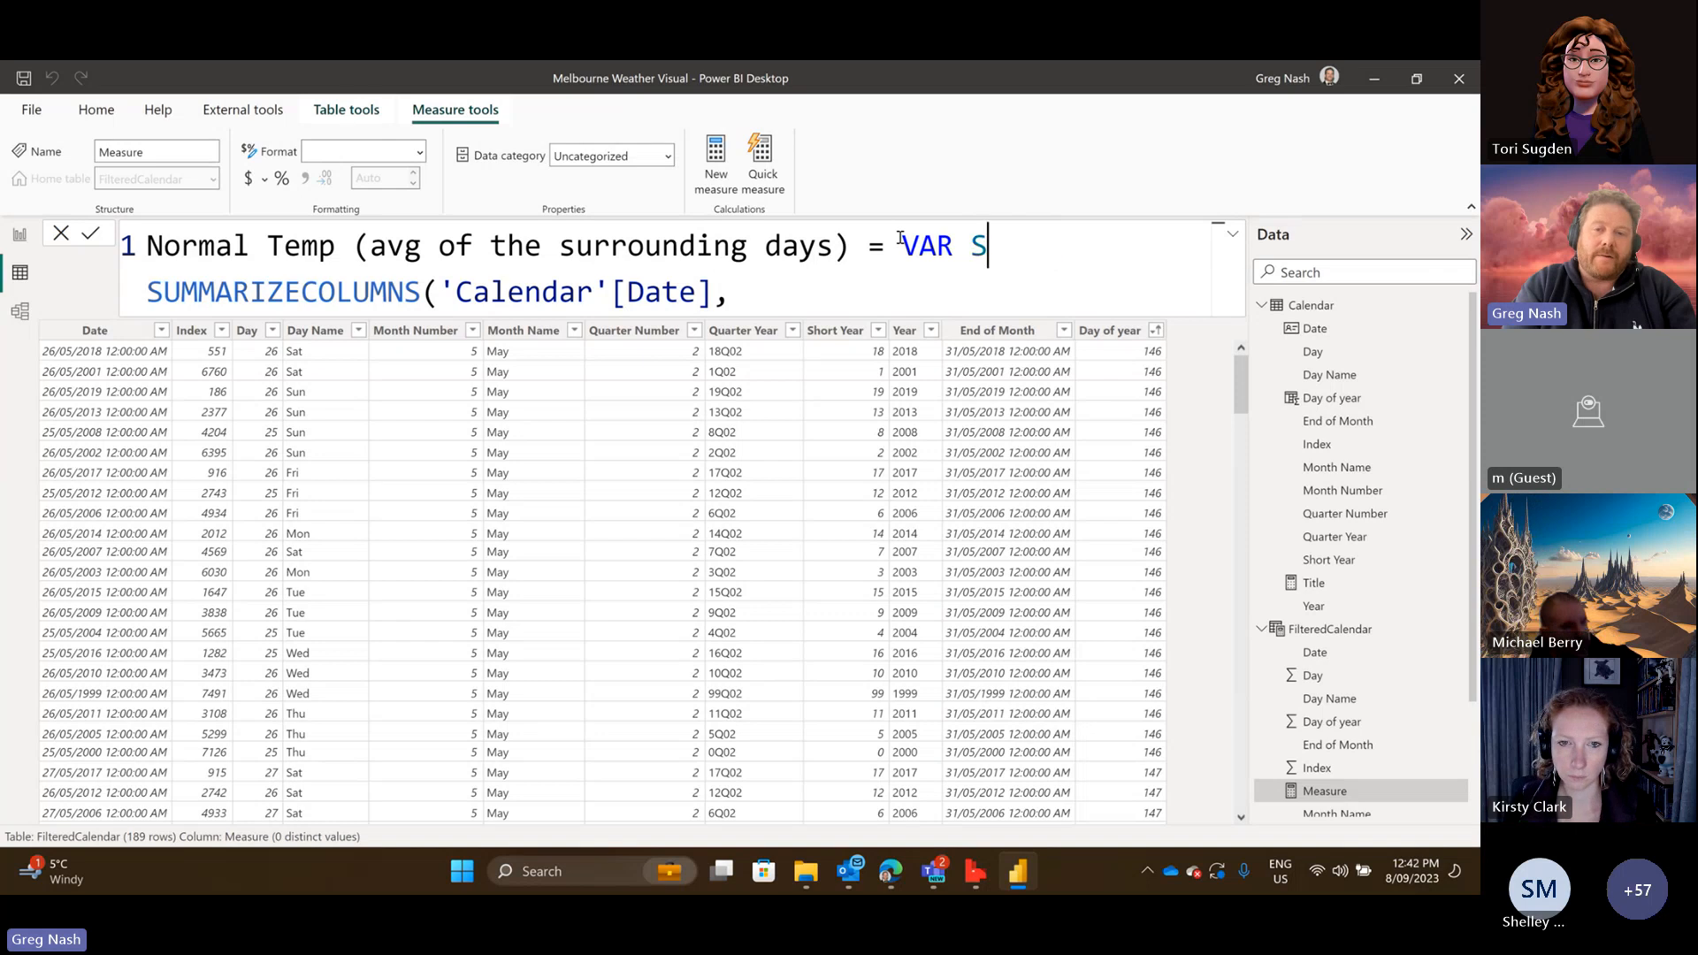
type("Curren")
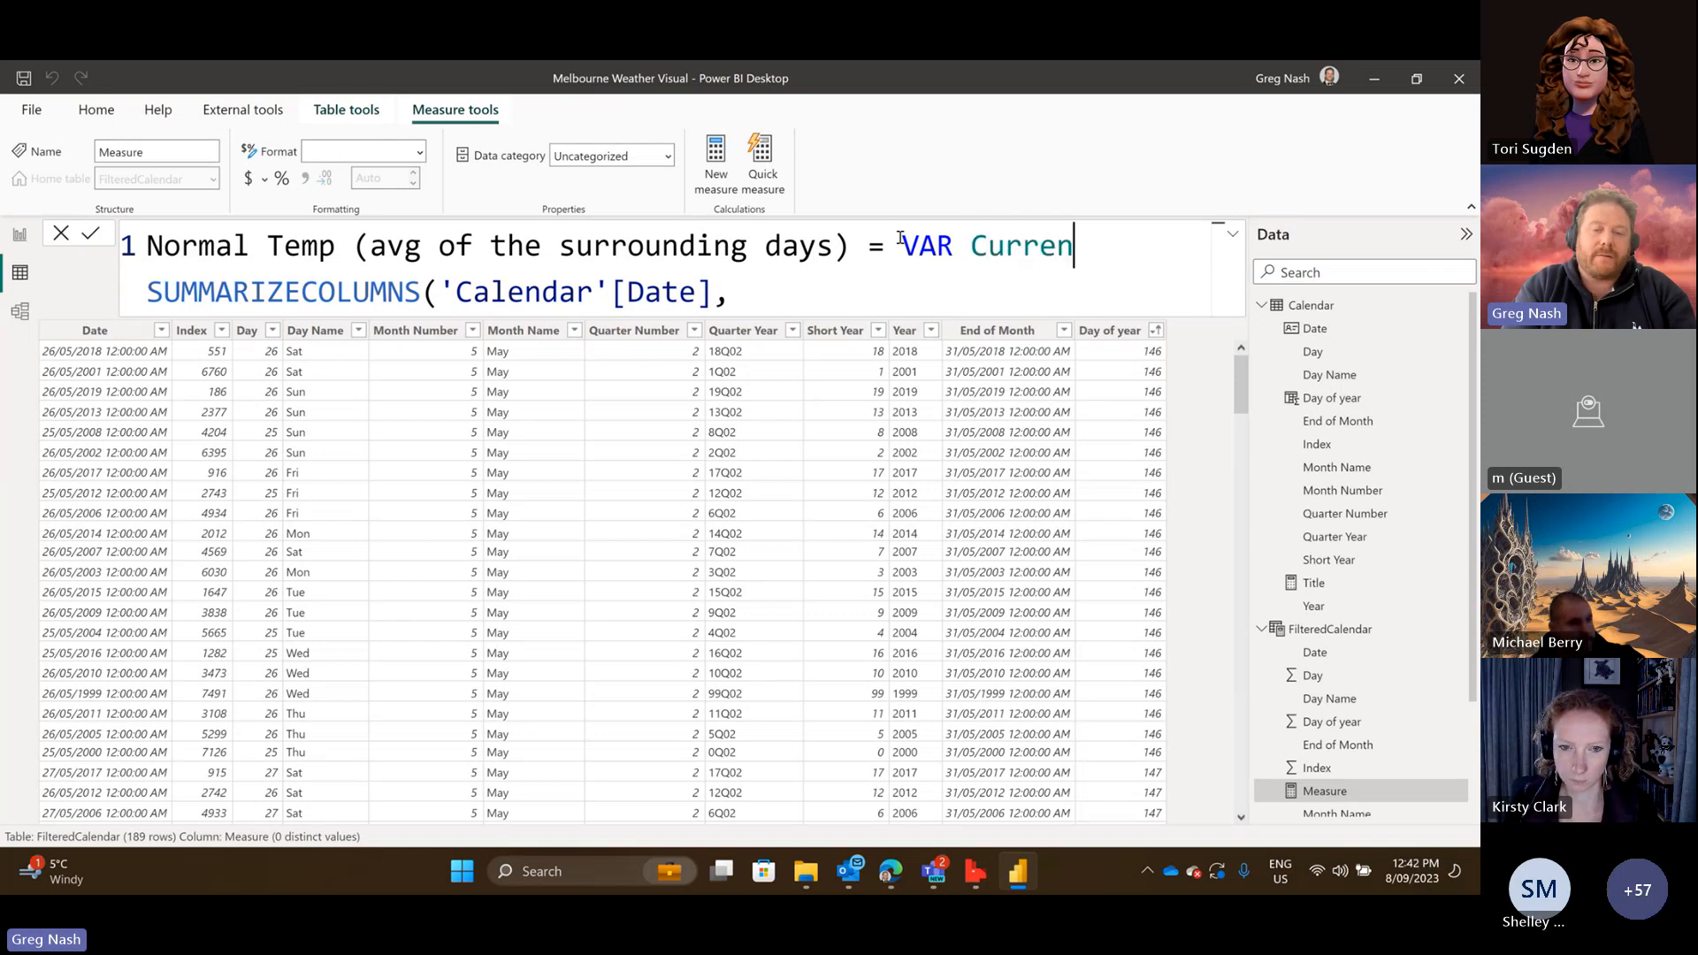
type("tDate = ")
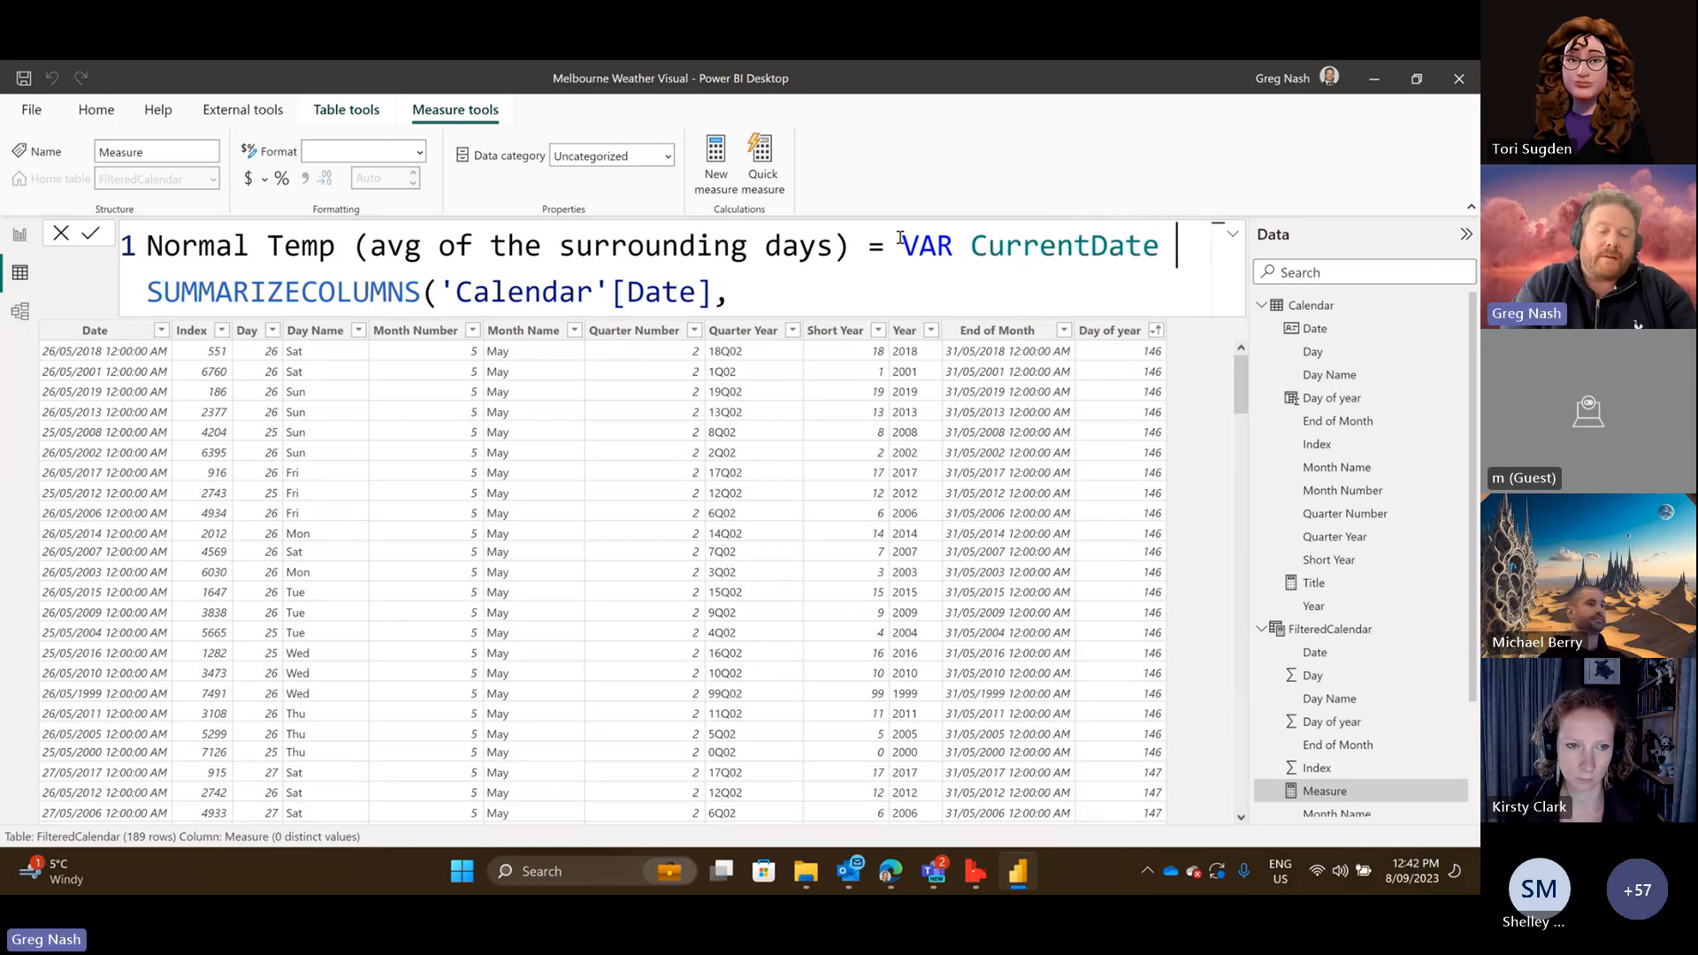
type("150")
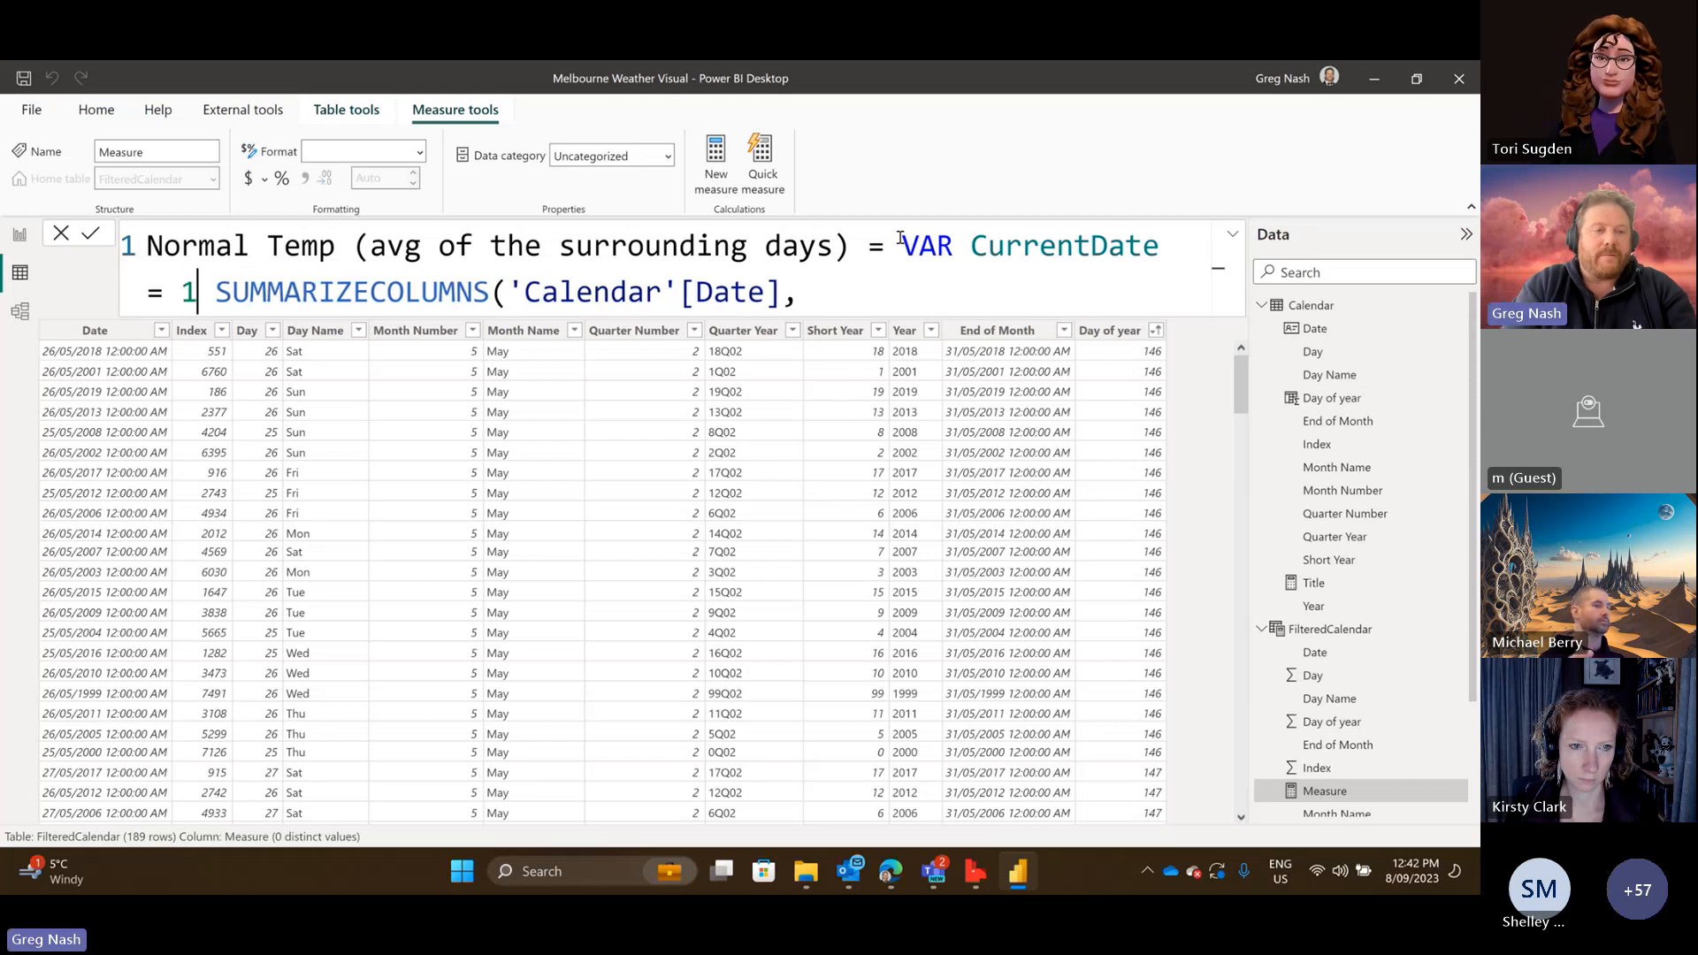
type(" VAR")
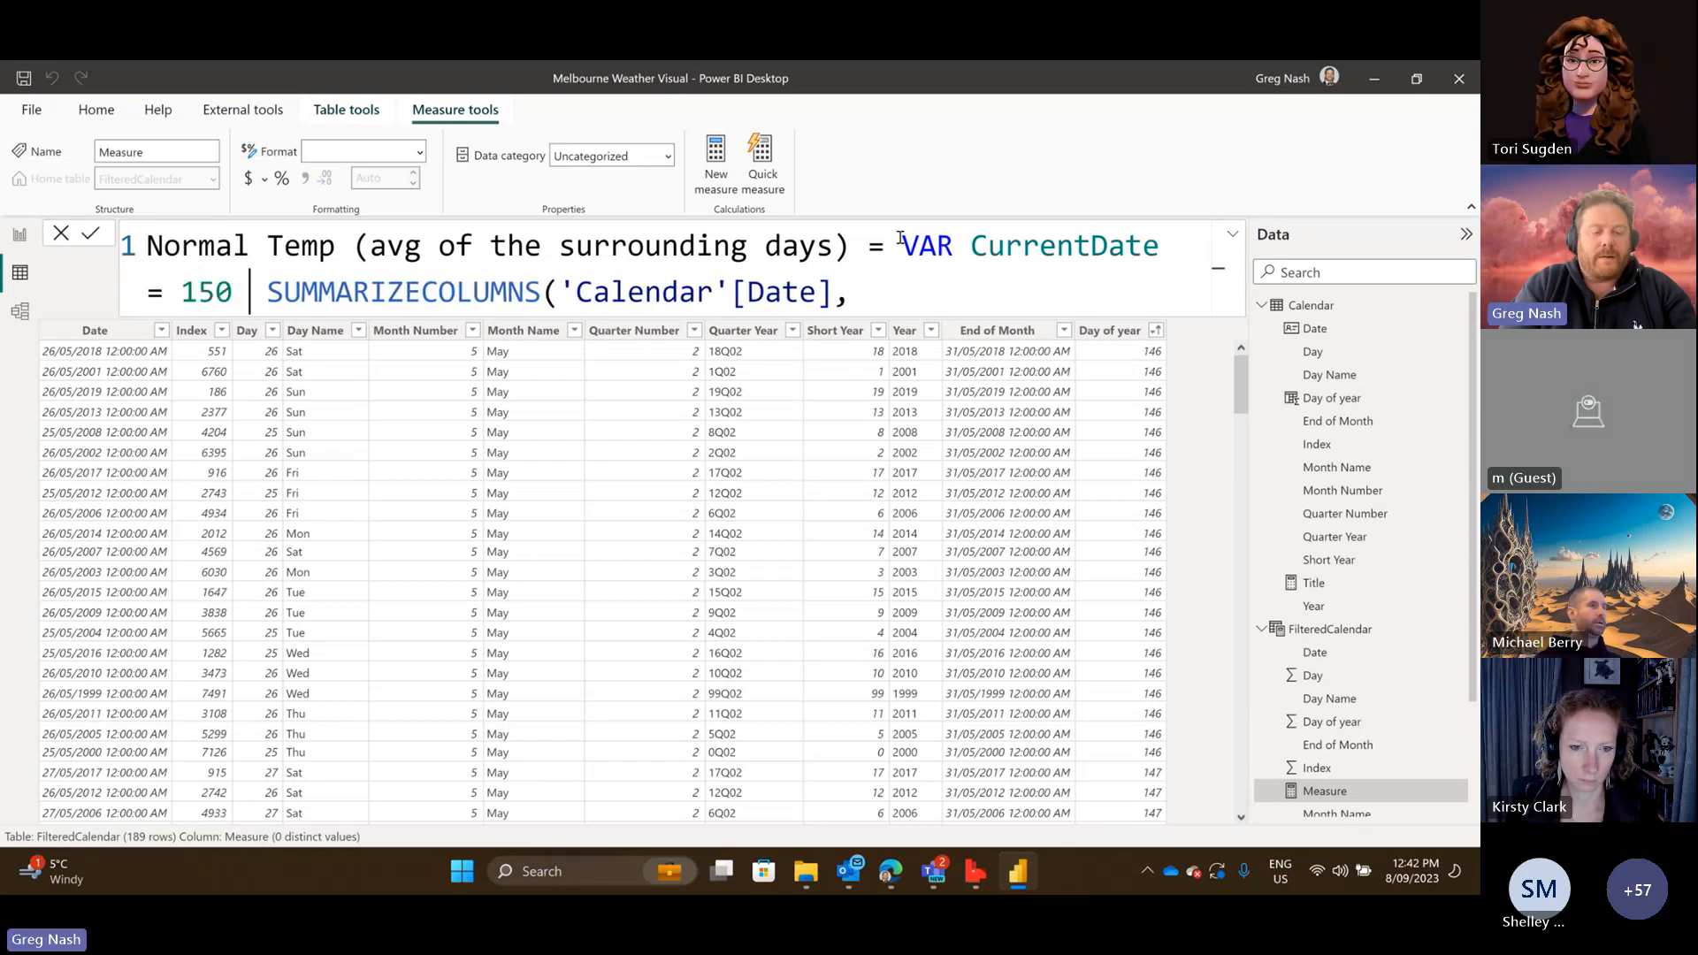
key("BackSpace")
key("BackSpace")
key("BackSpace")
Add a second variable on a new line, MaxDate = CurrentDate + 4, before SUMMARIZECOLUMNS.
key("shift+Return")
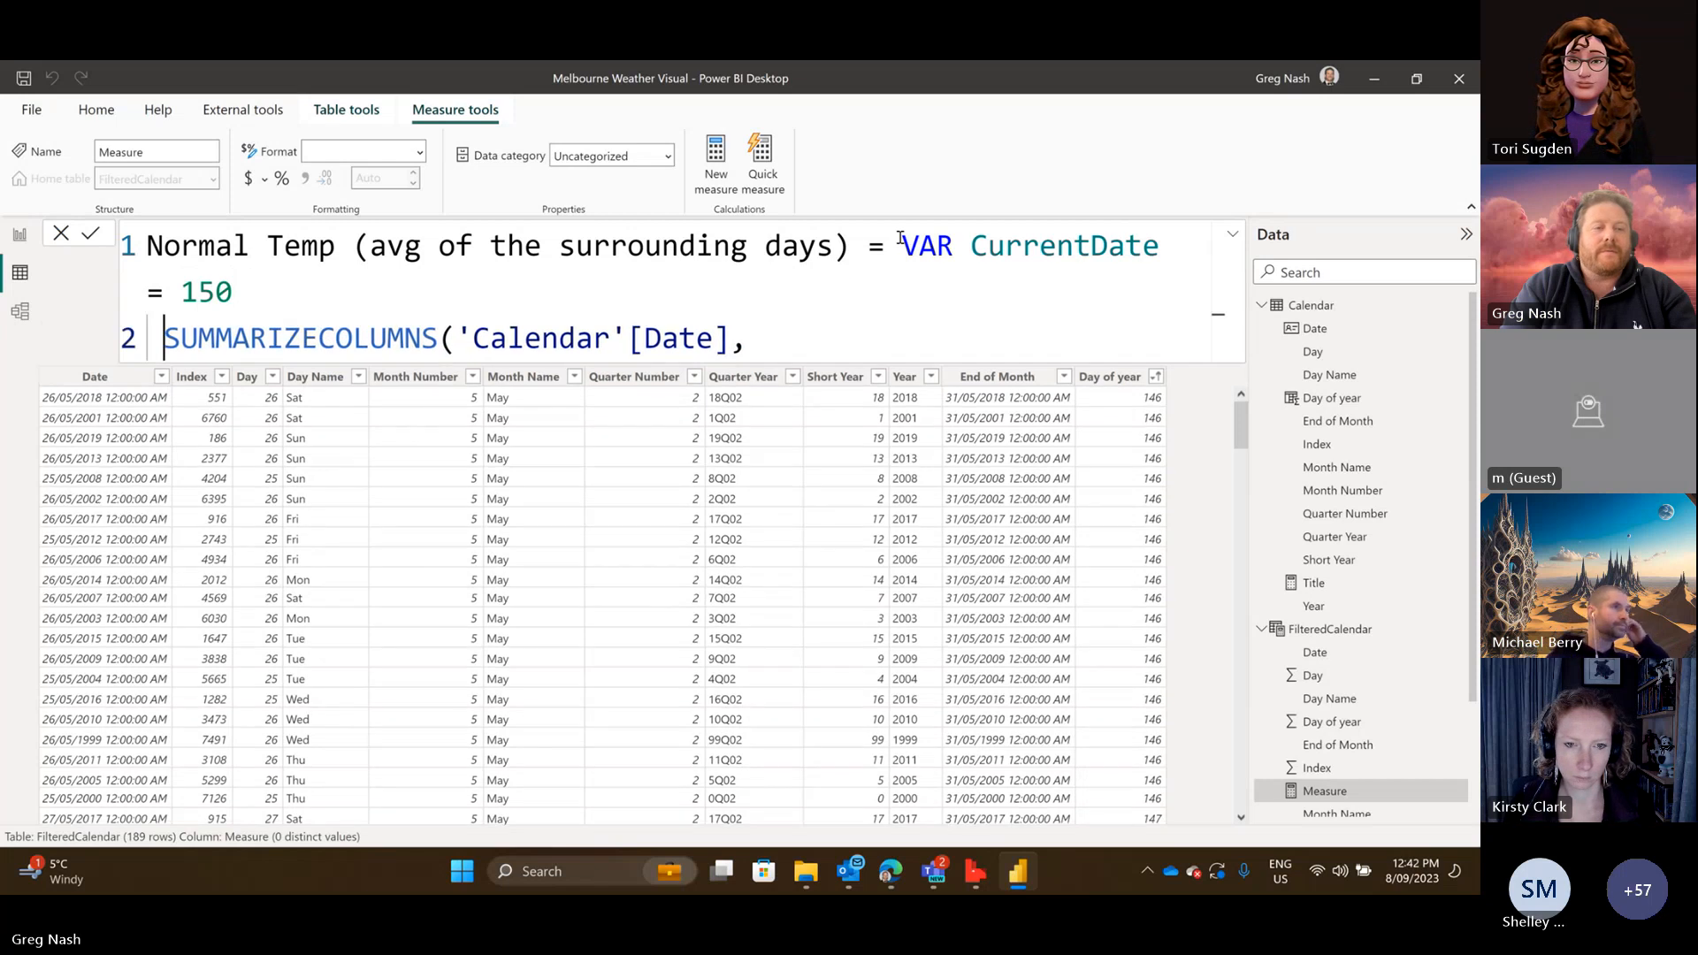
type("VAR ")
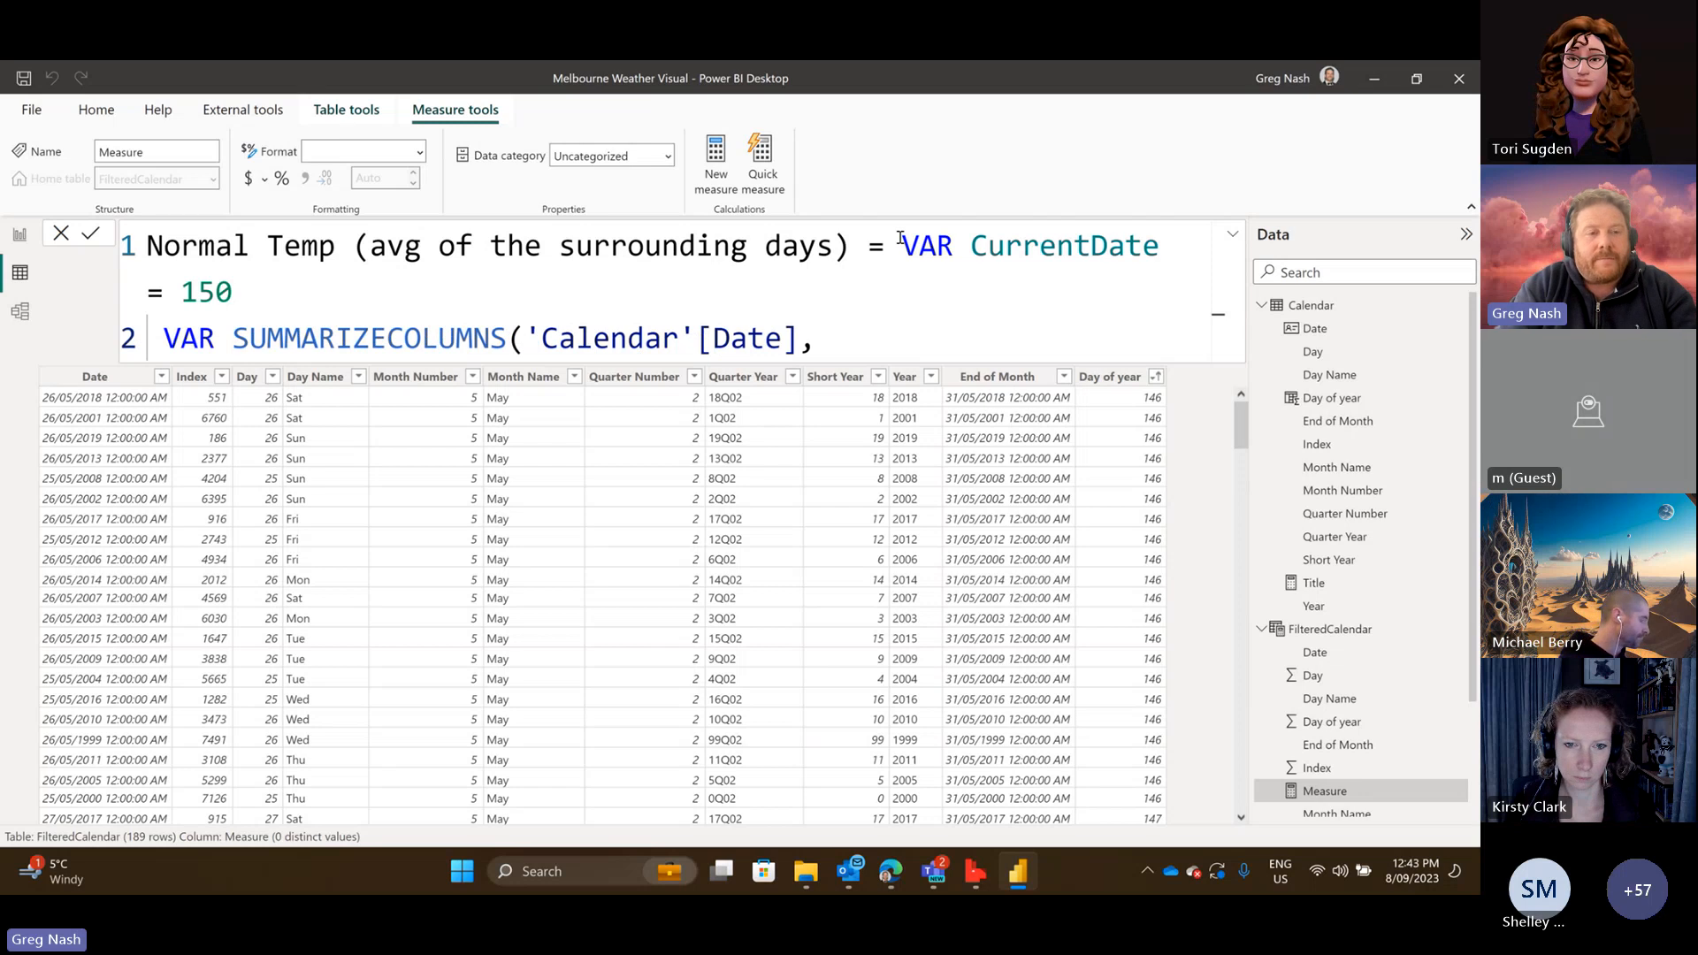
type("MaxDate")
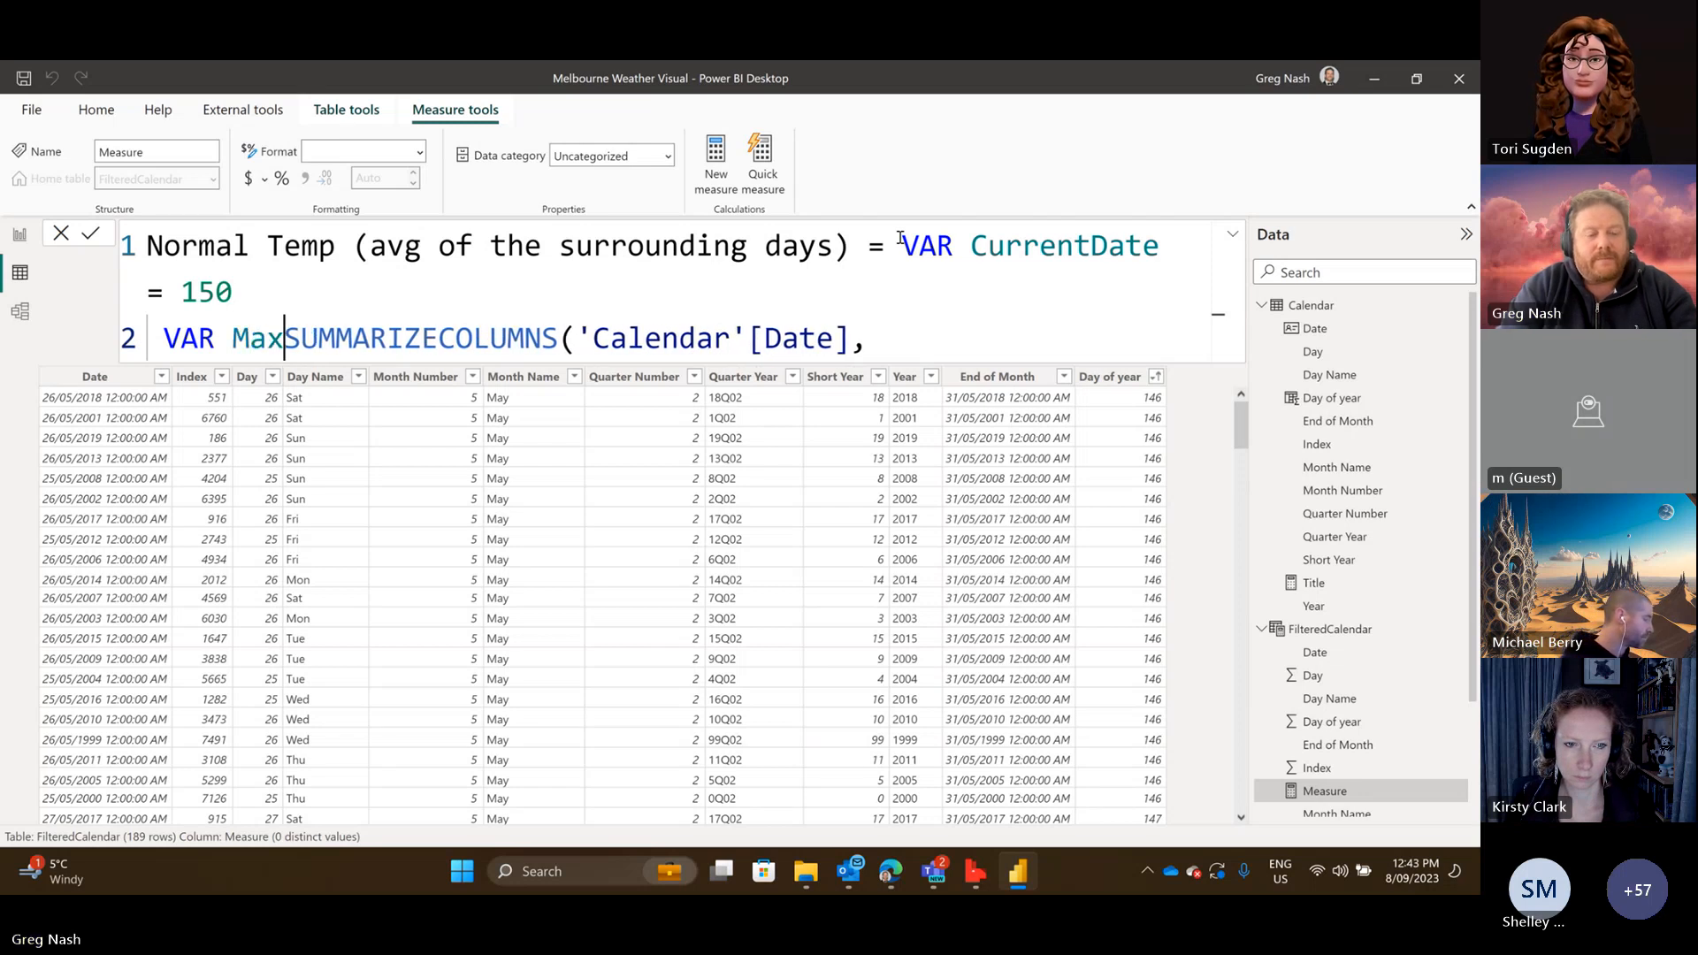
type(" = ")
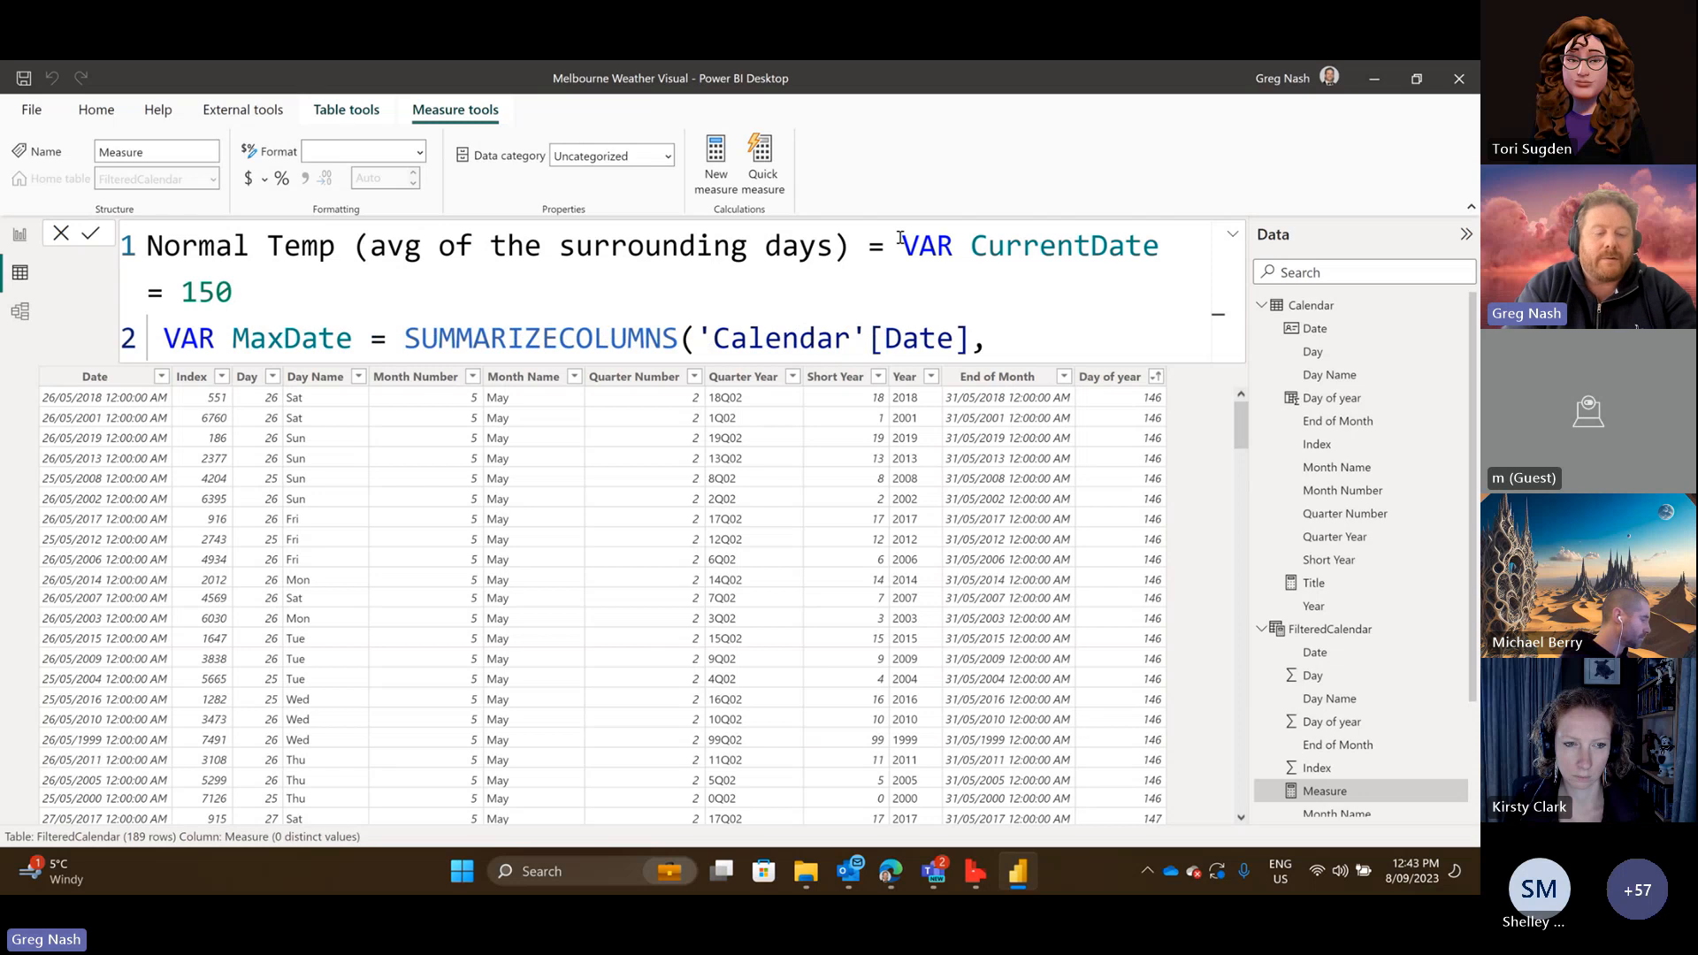
type("CurrentDate")
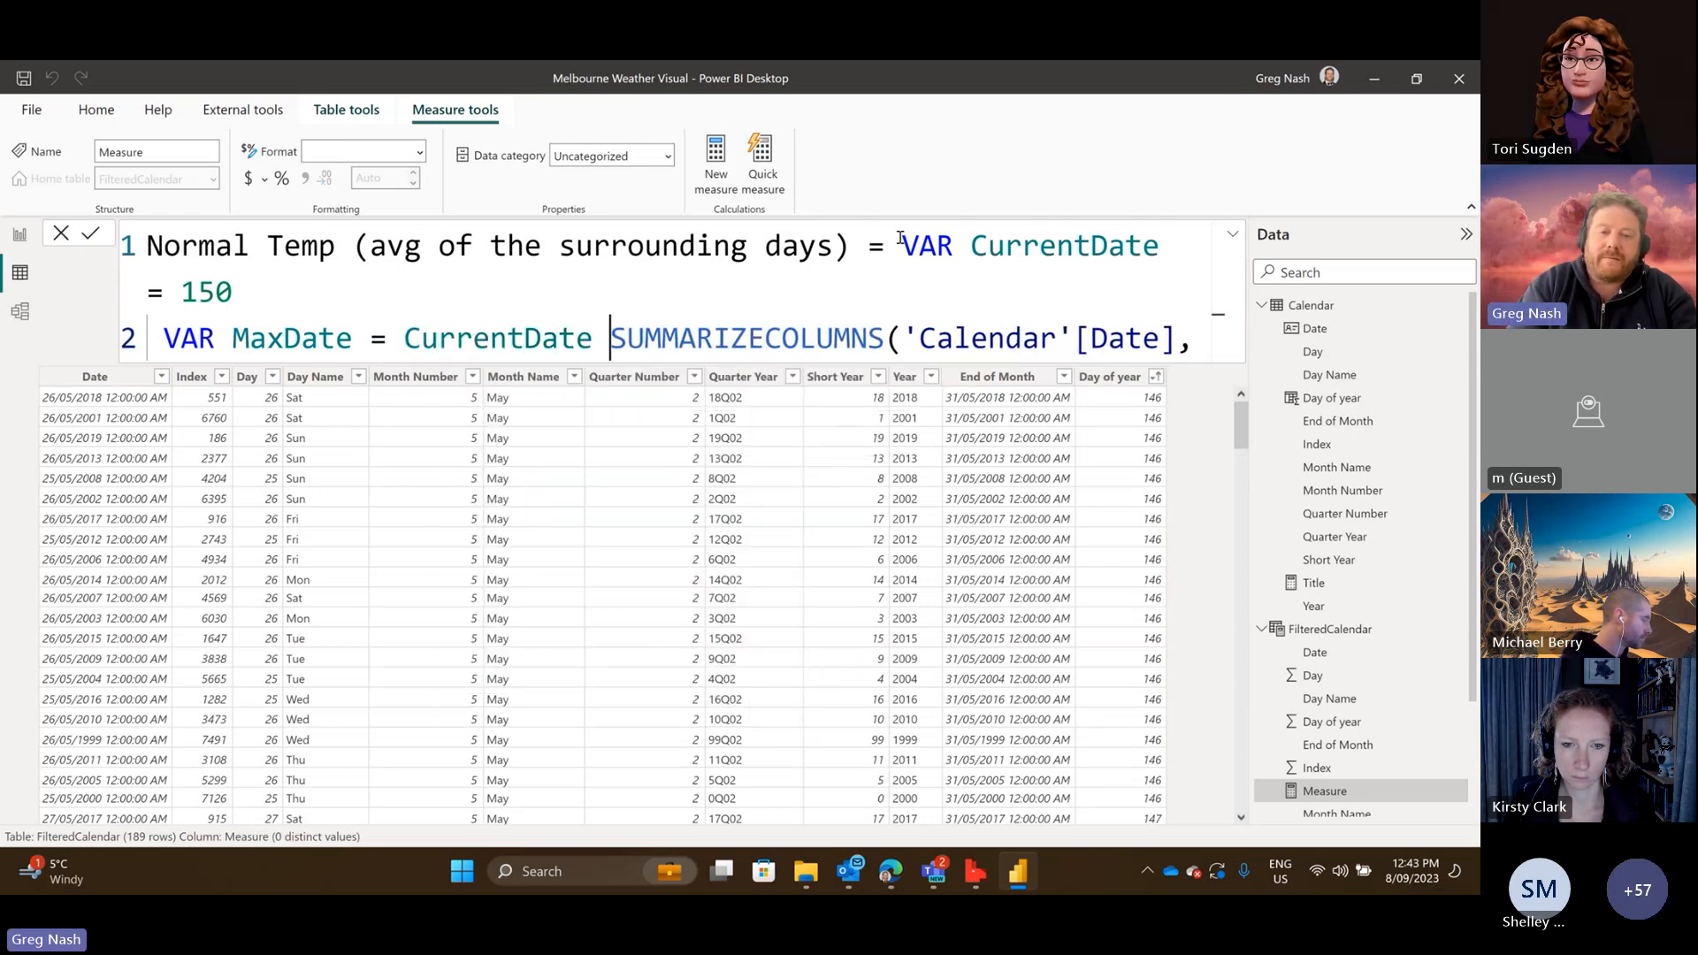
type(" + 4")
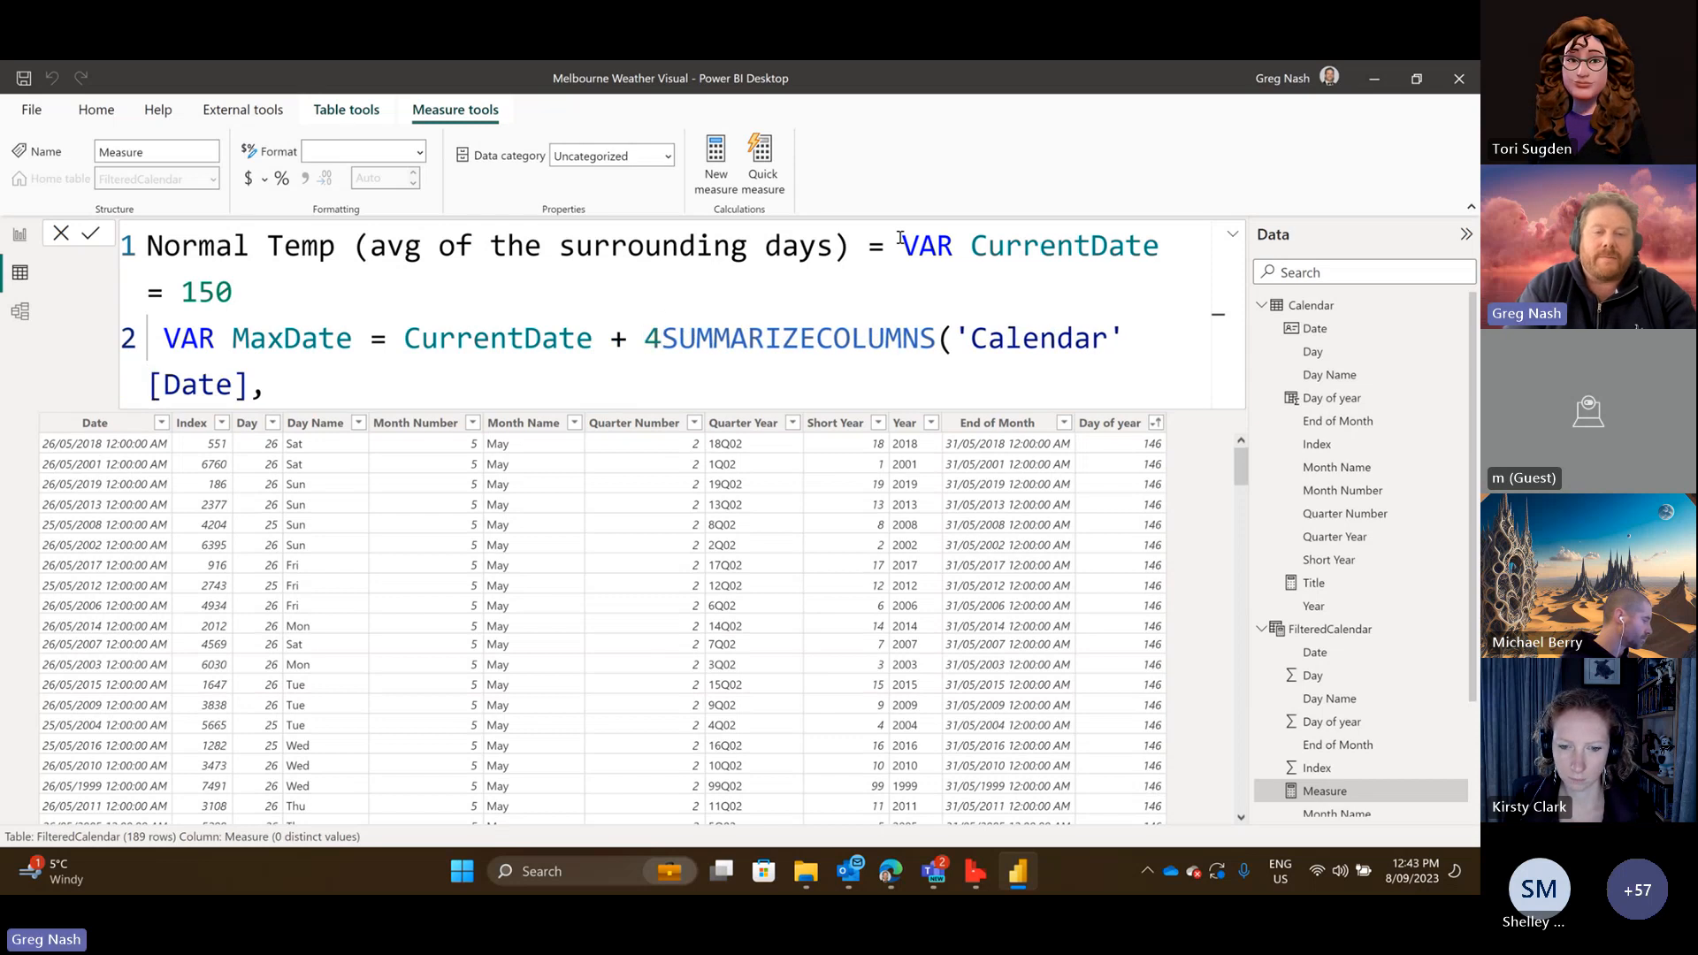
Add a third variable on its own line, MinDate = CurrentDate - 4, below MaxDate.
key("shift+Return")
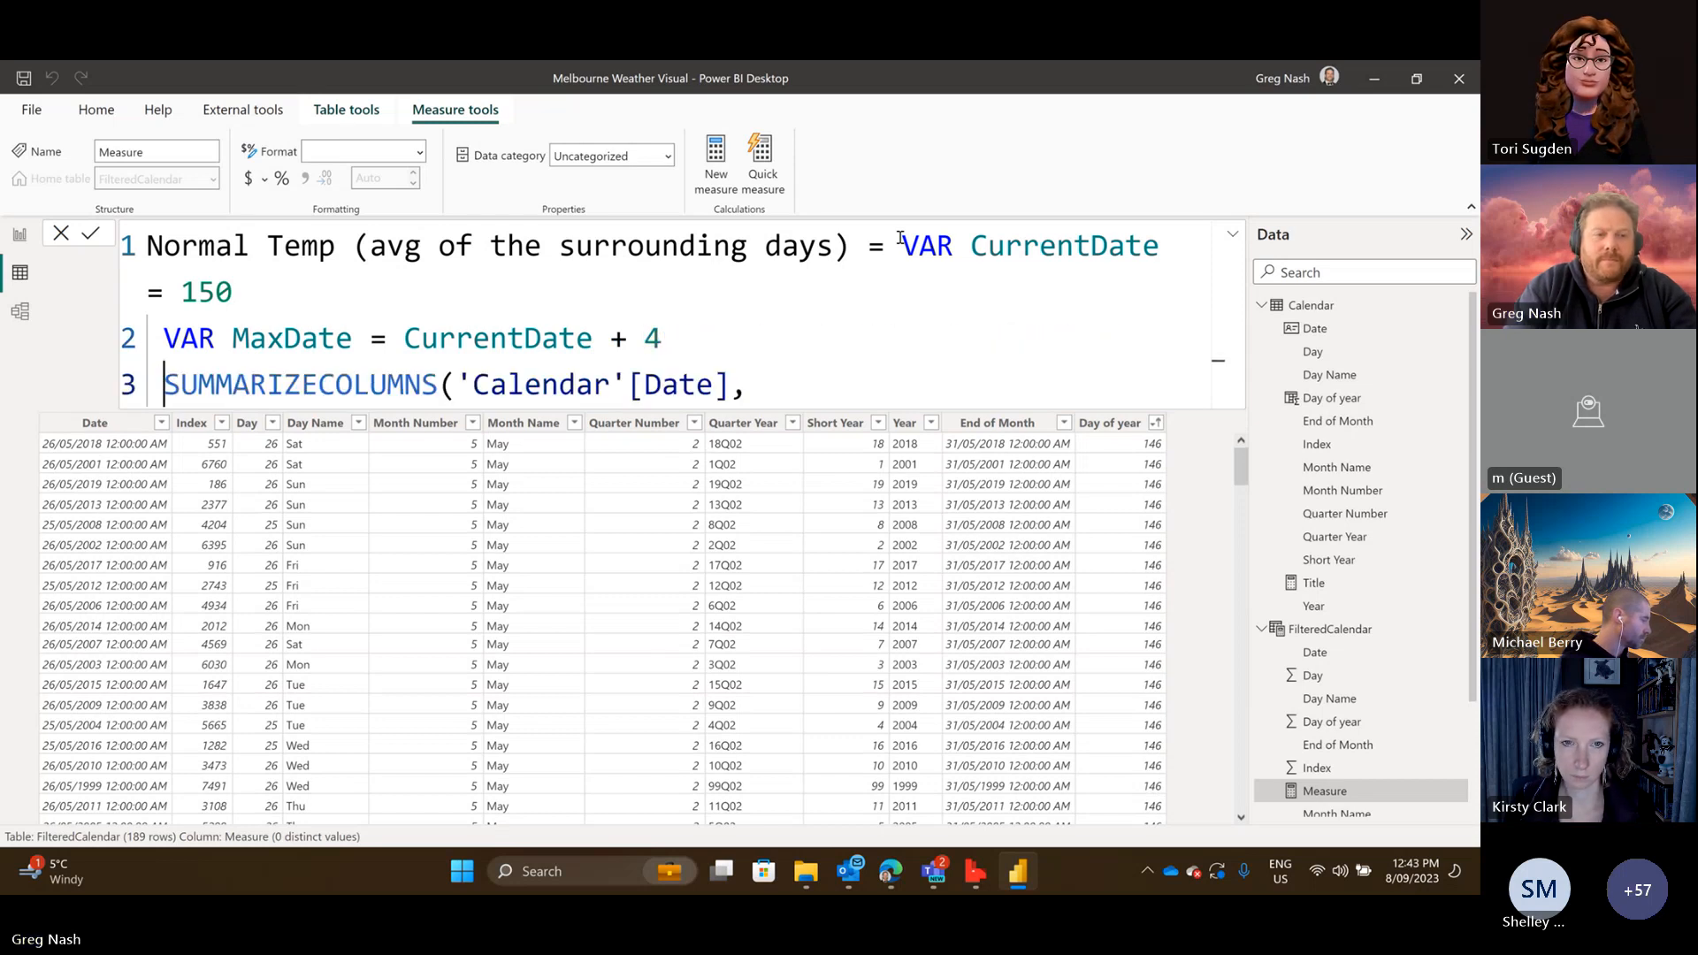
type("VAR MI")
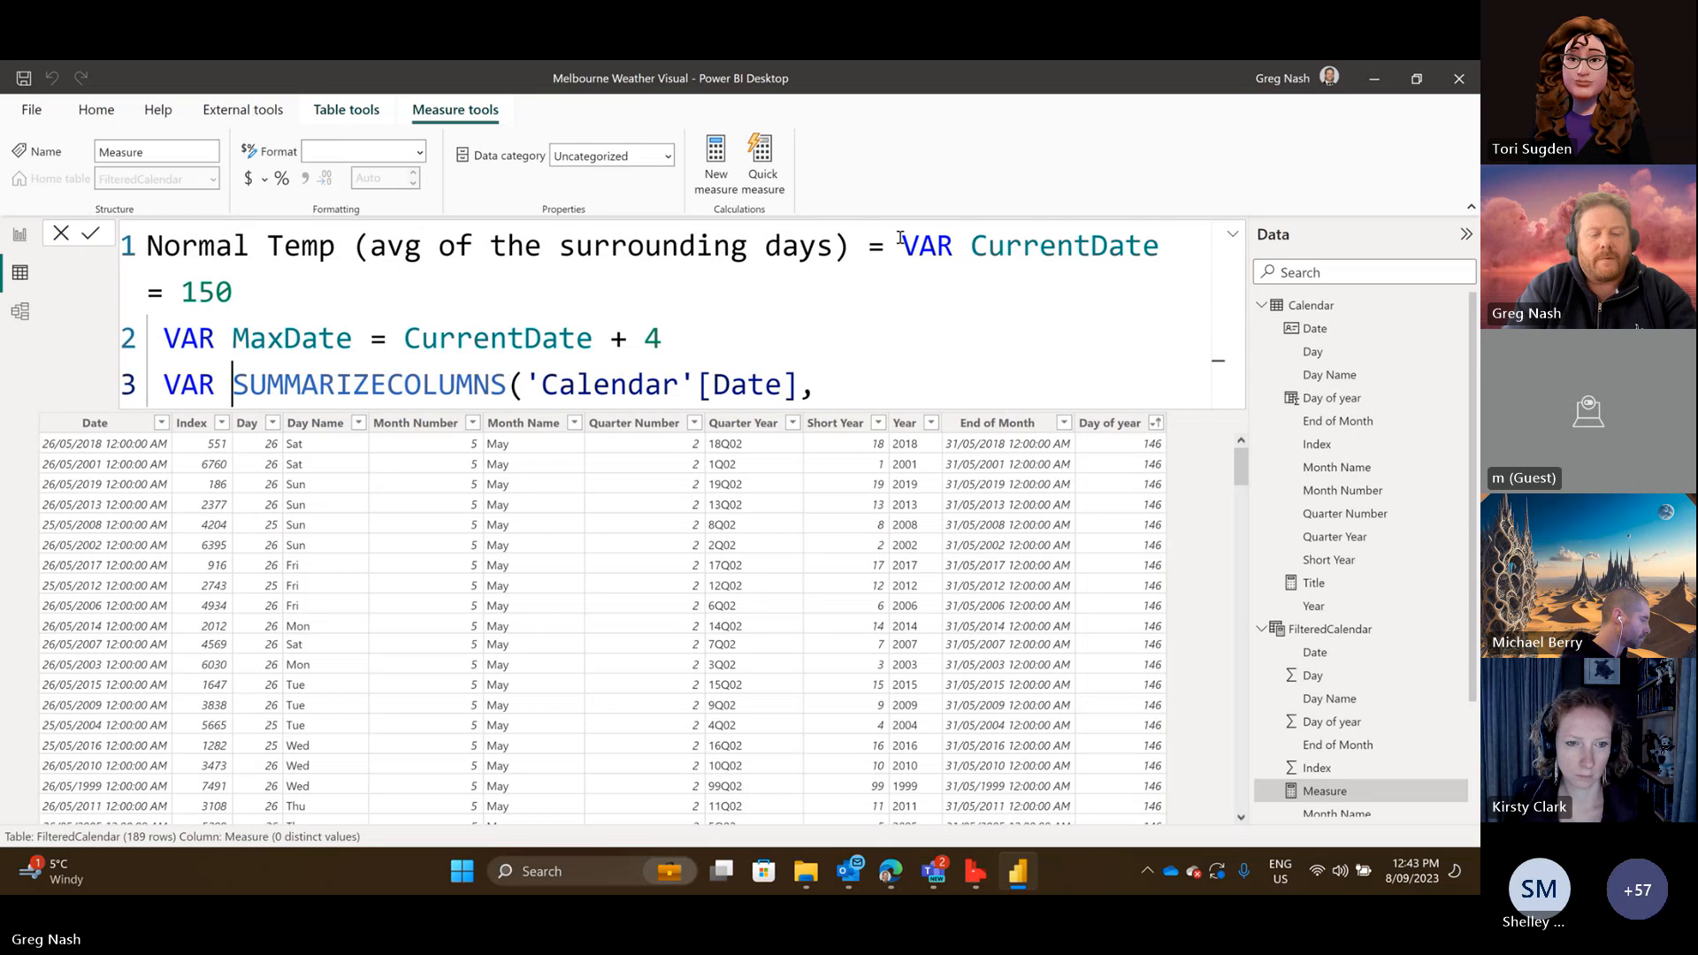
key("BackSpace")
type("in D")
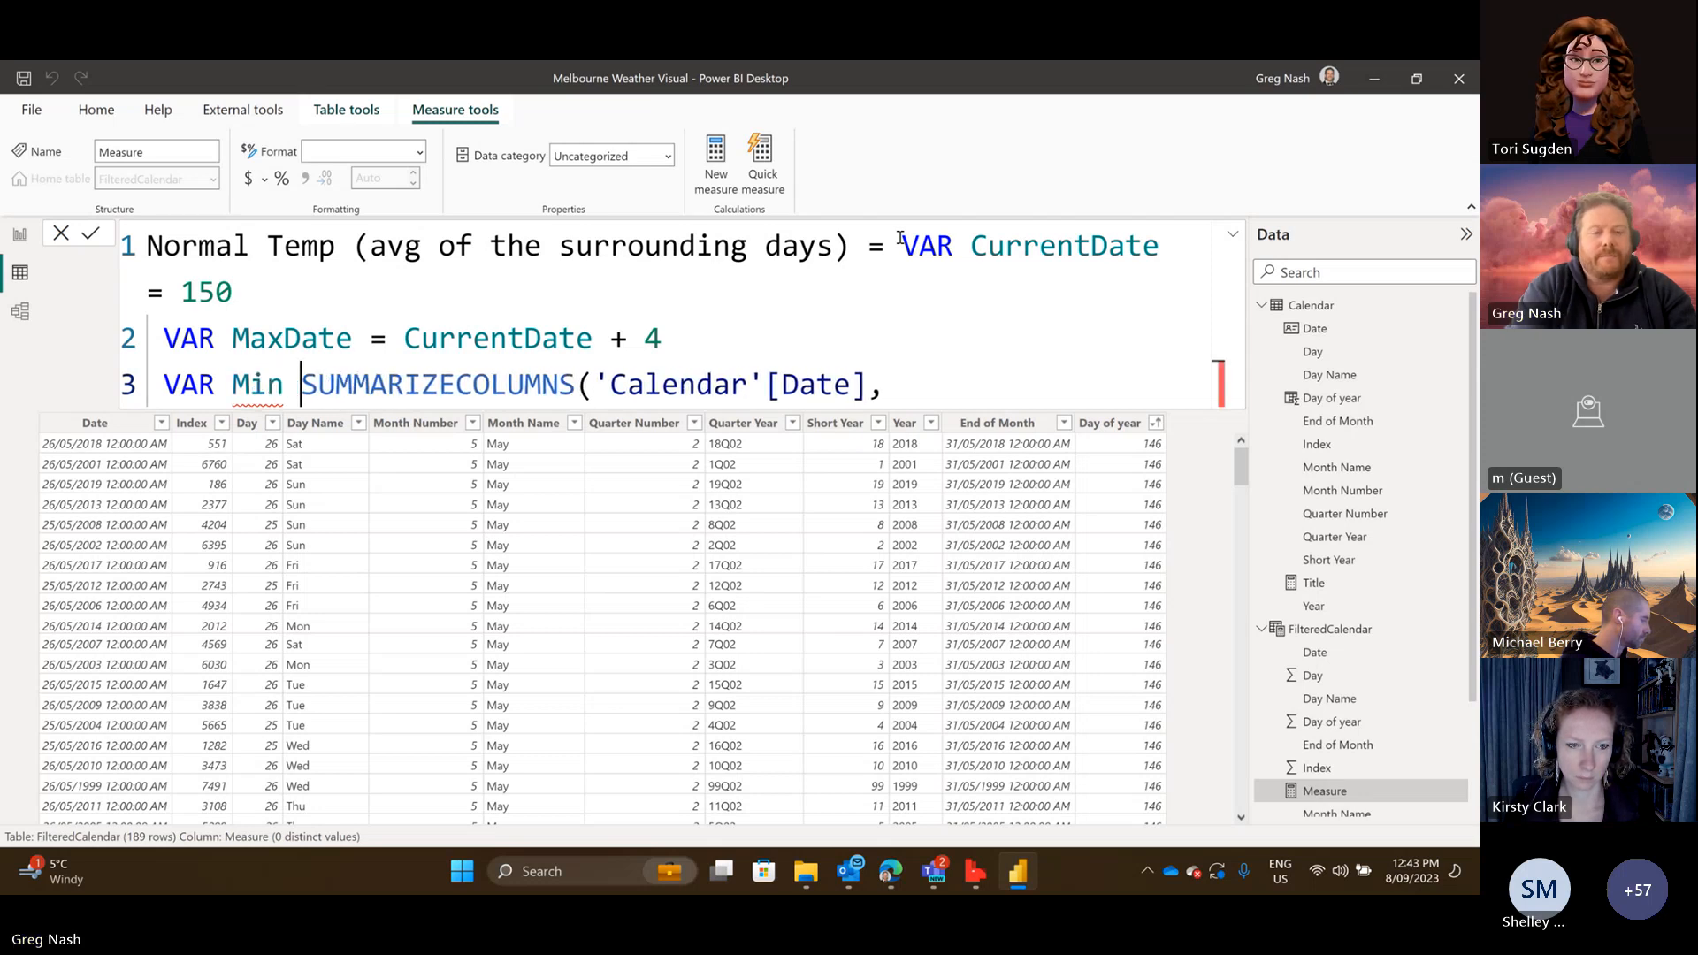
type("ate = C")
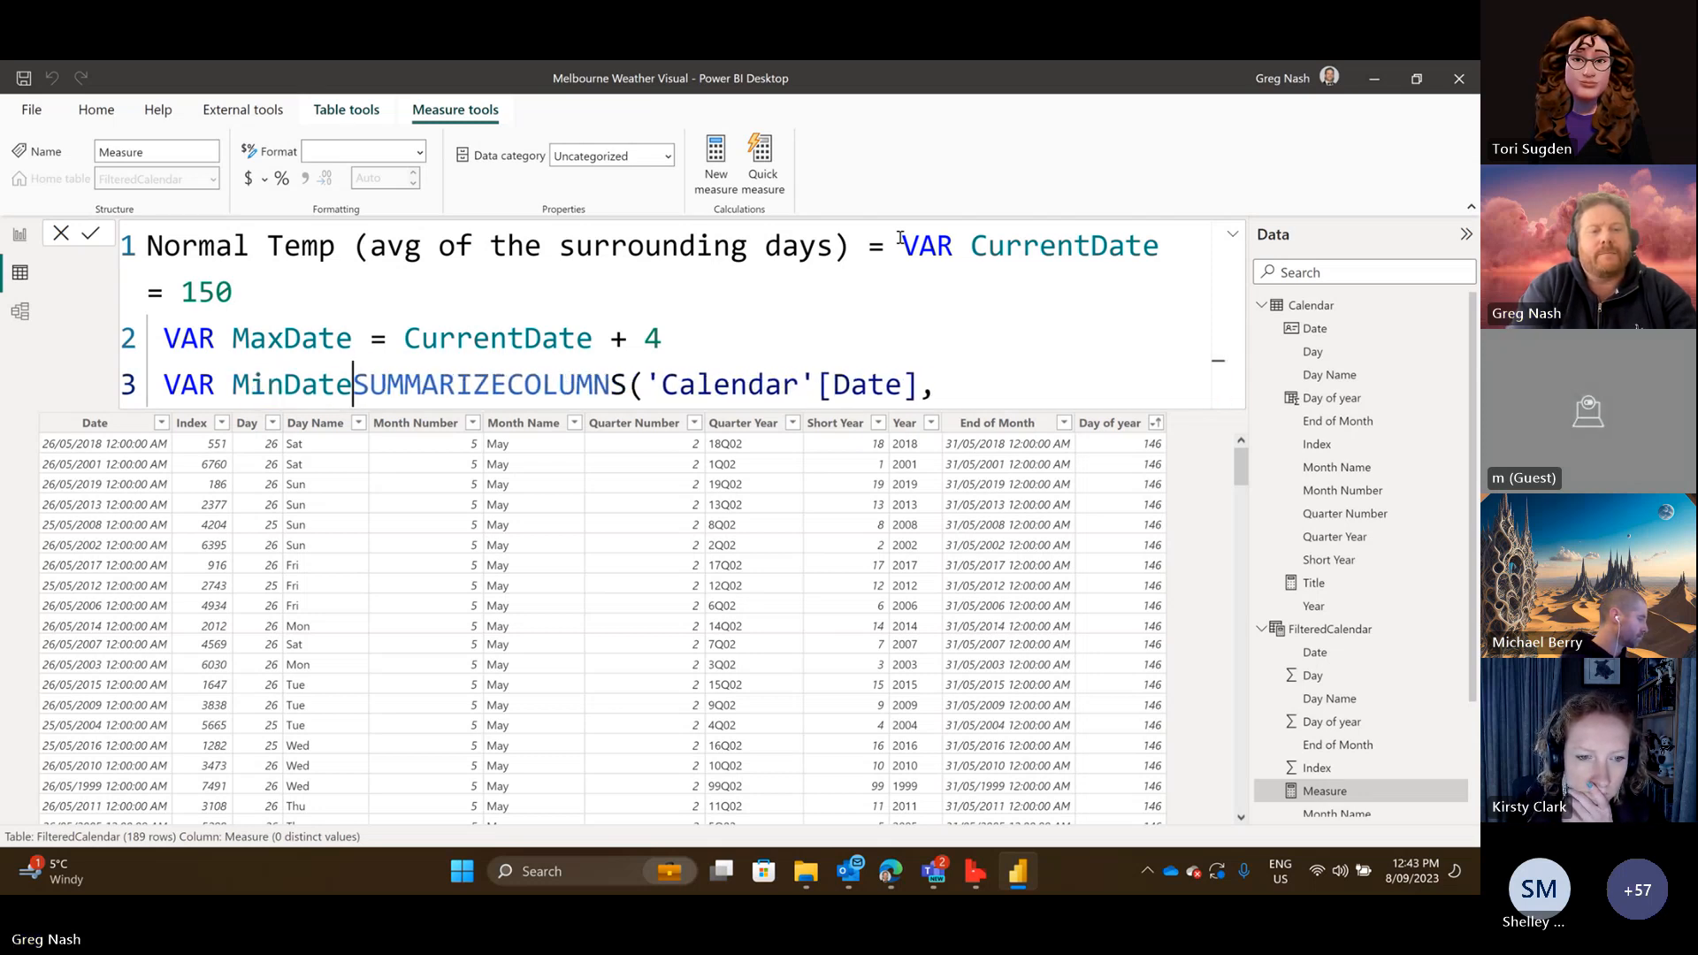
type("urrent")
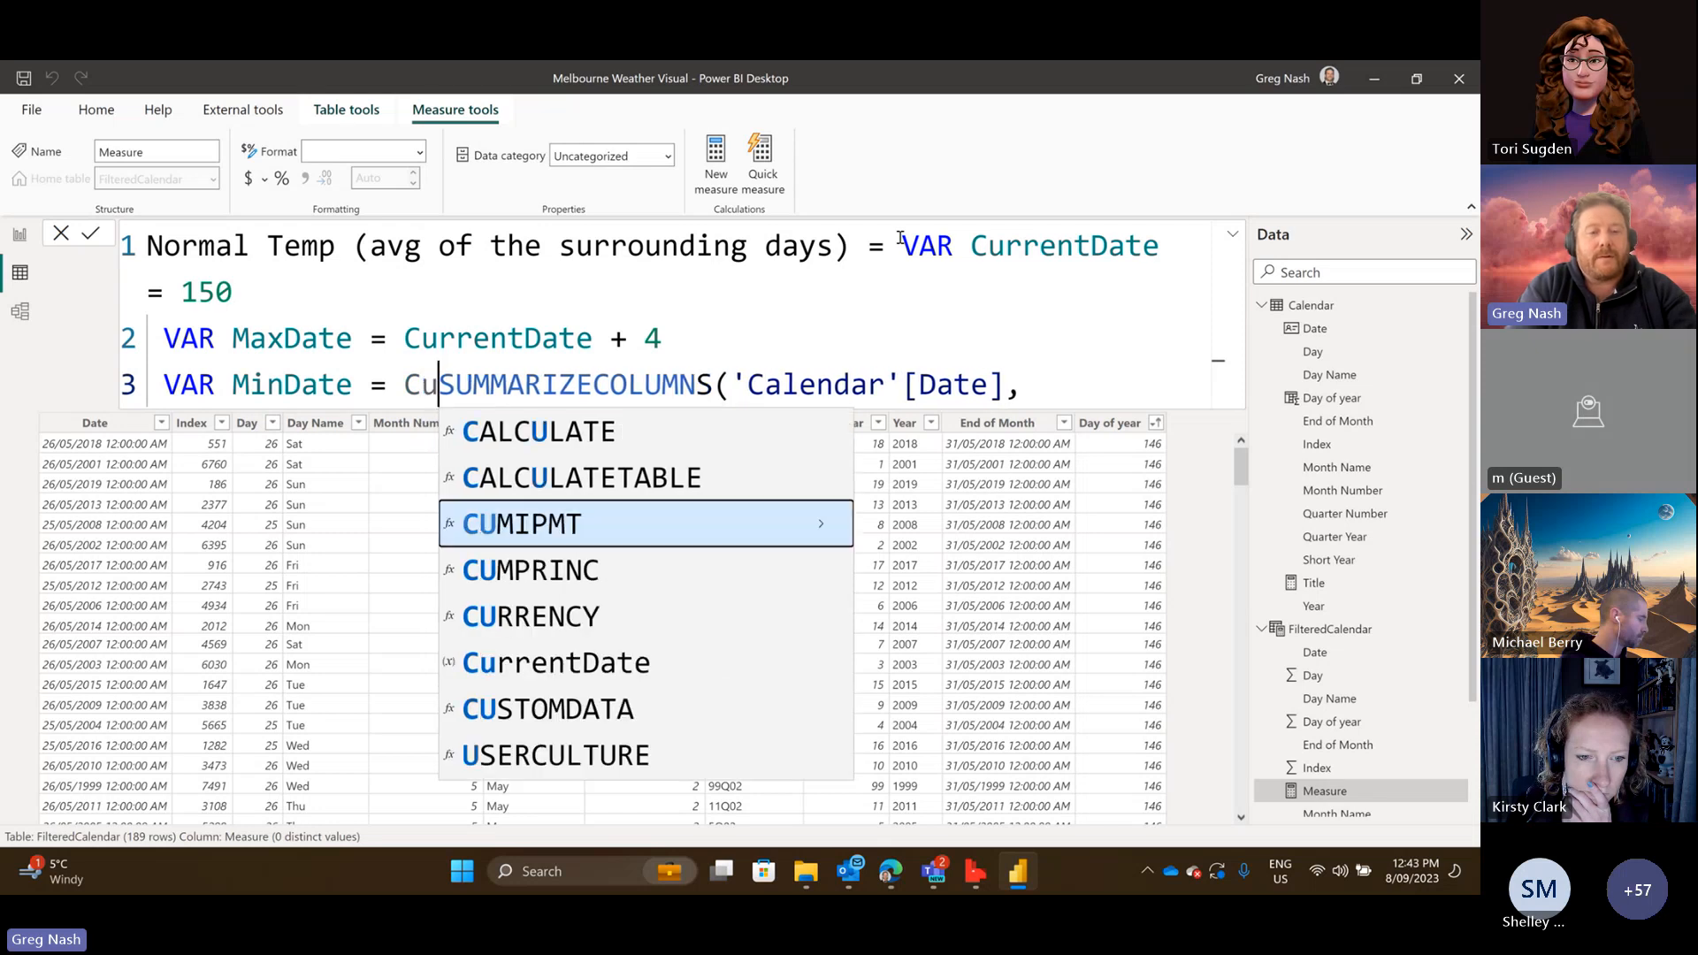
key("BackSpace")
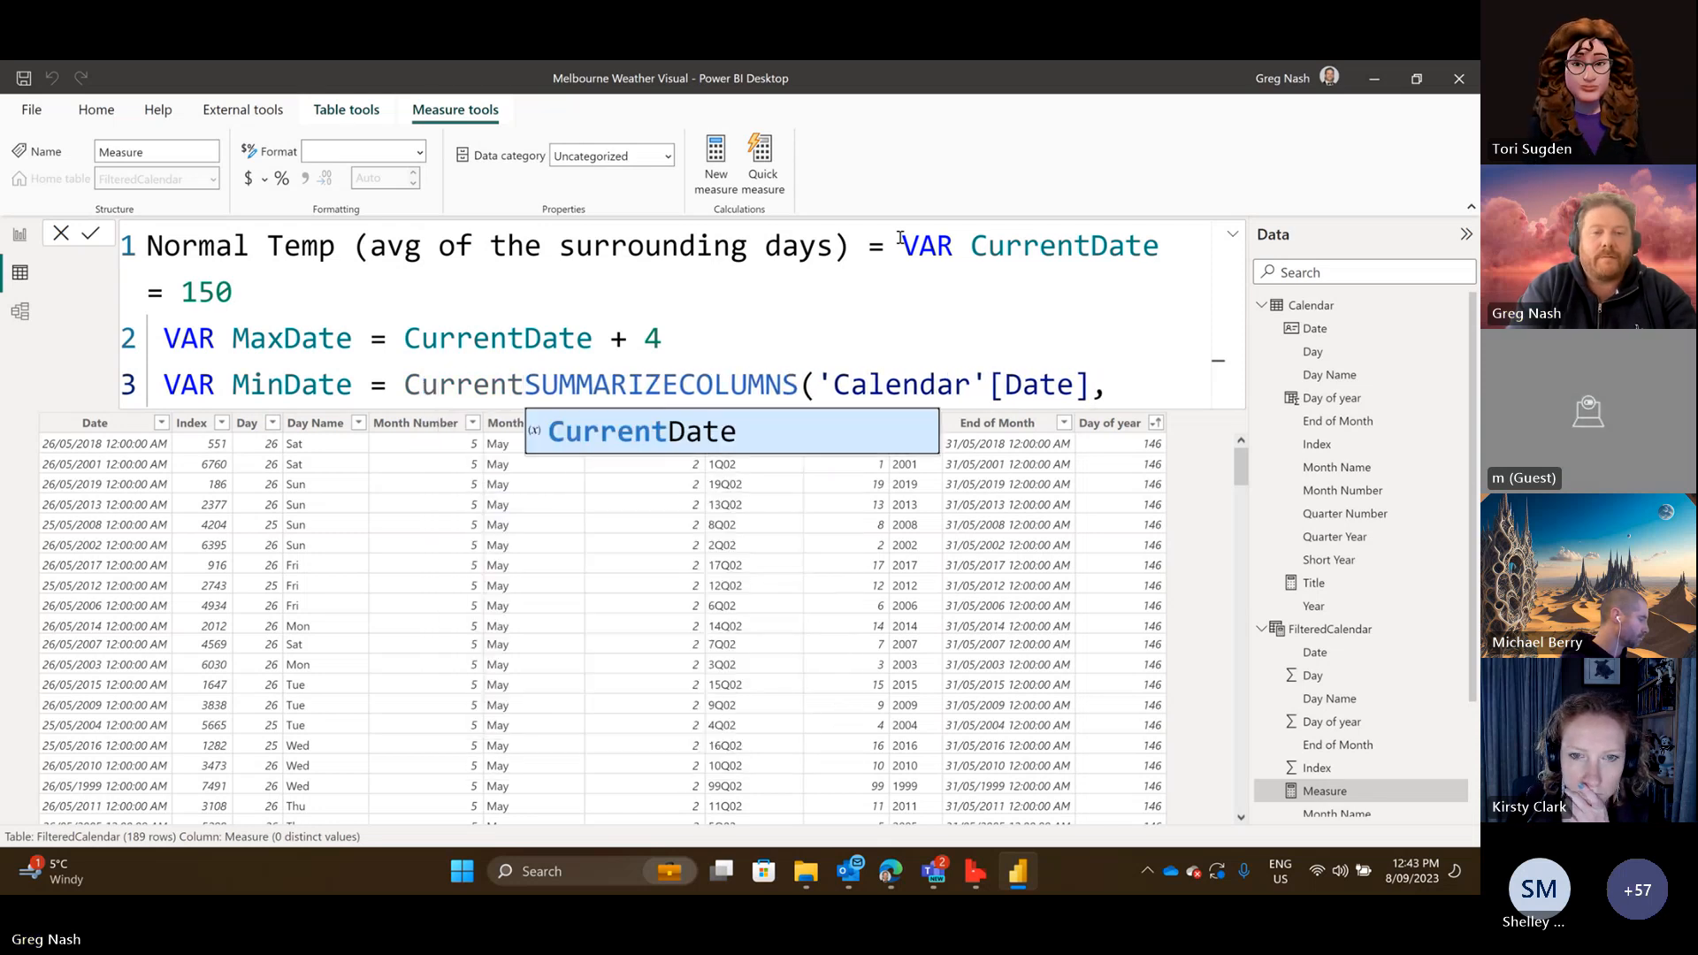
key("Tab")
type("- ")
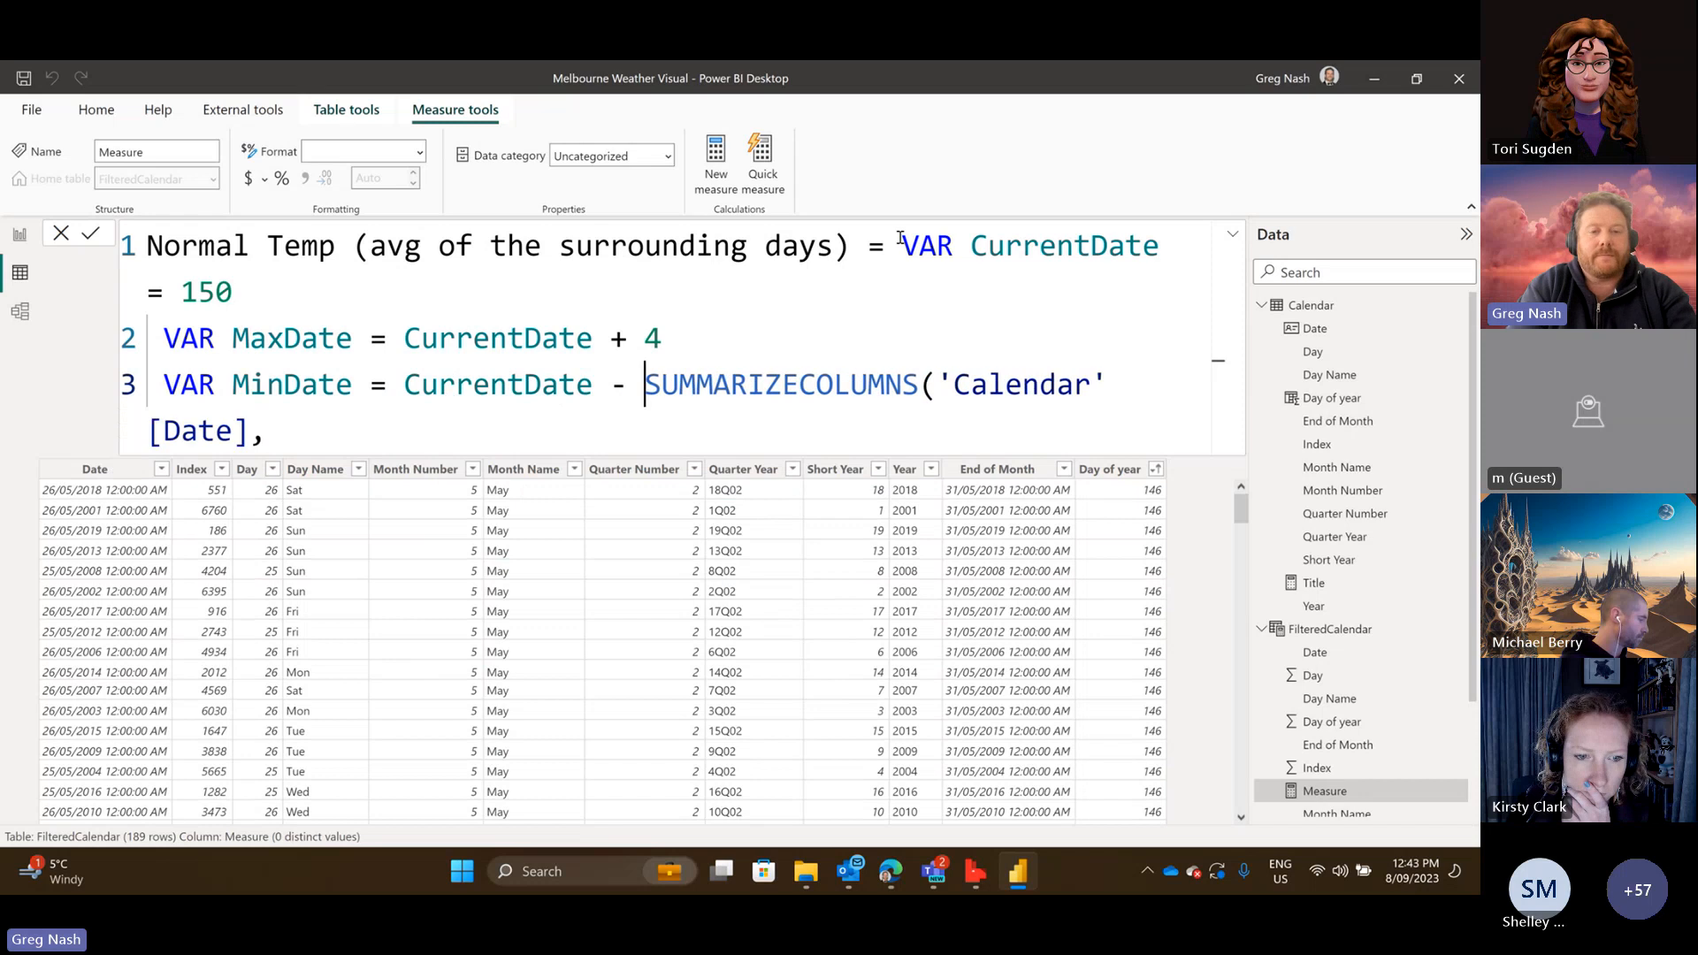
type("4")
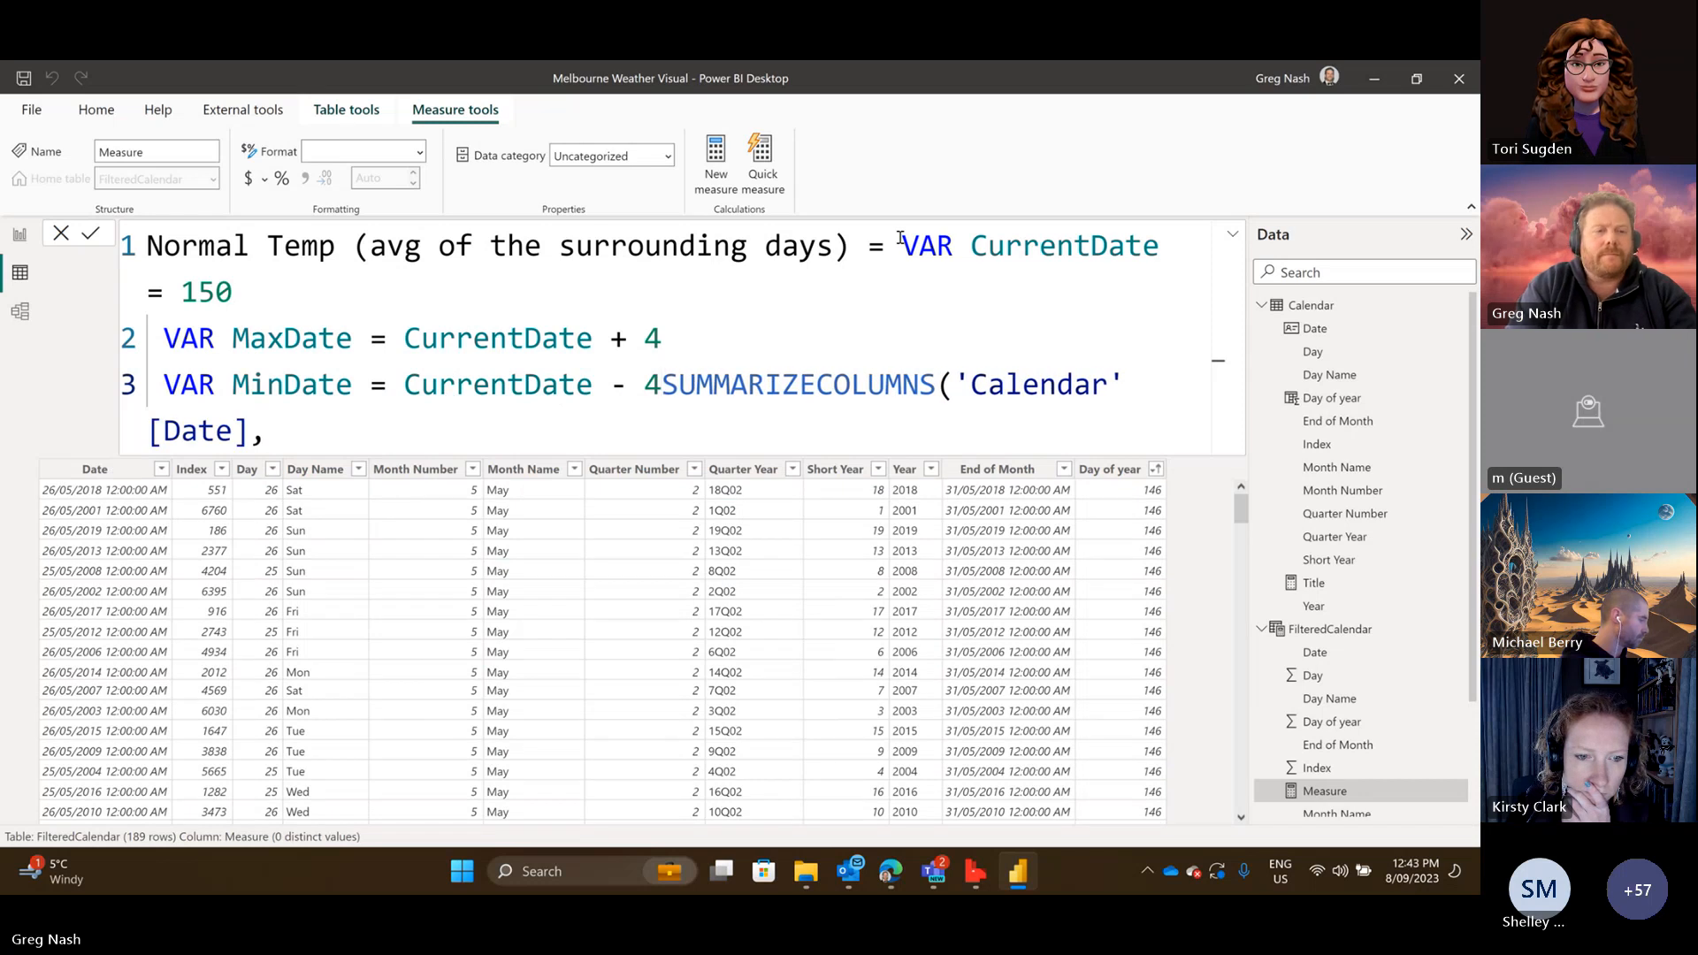
Add a RETURN line after the variables and place SUMMARIZECOLUMNS indented on the line beneath it.
key("shift+Return")
type("RE")
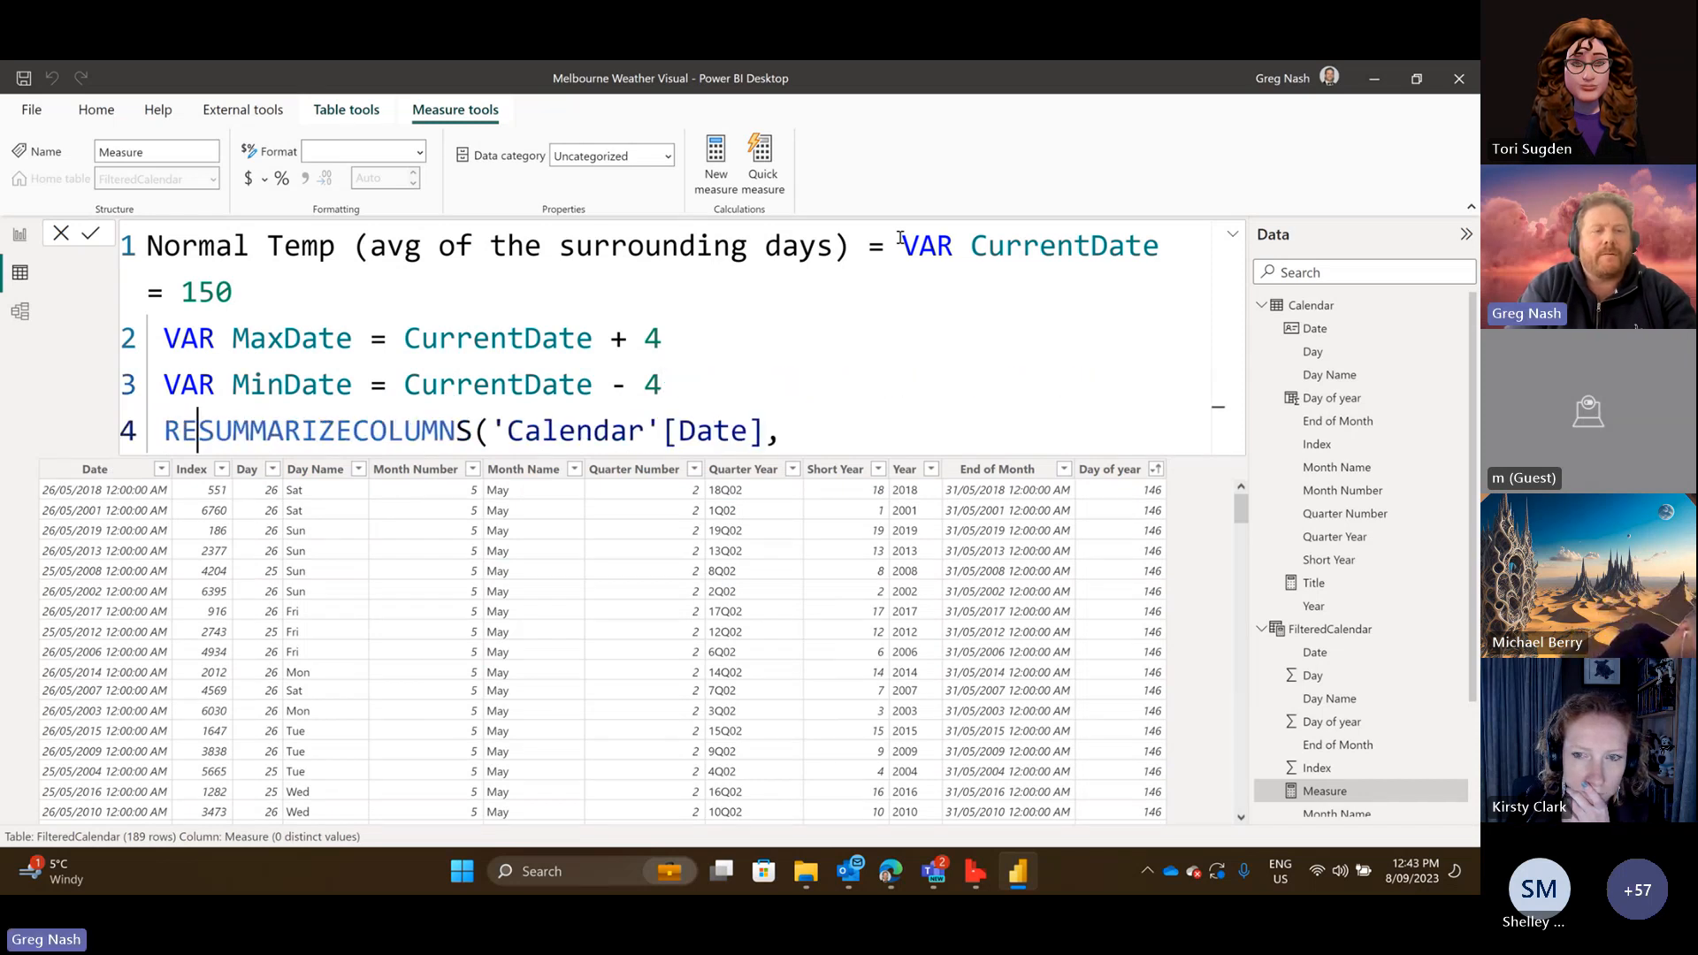
type("TURN")
key("shift+Return")
key("Tab")
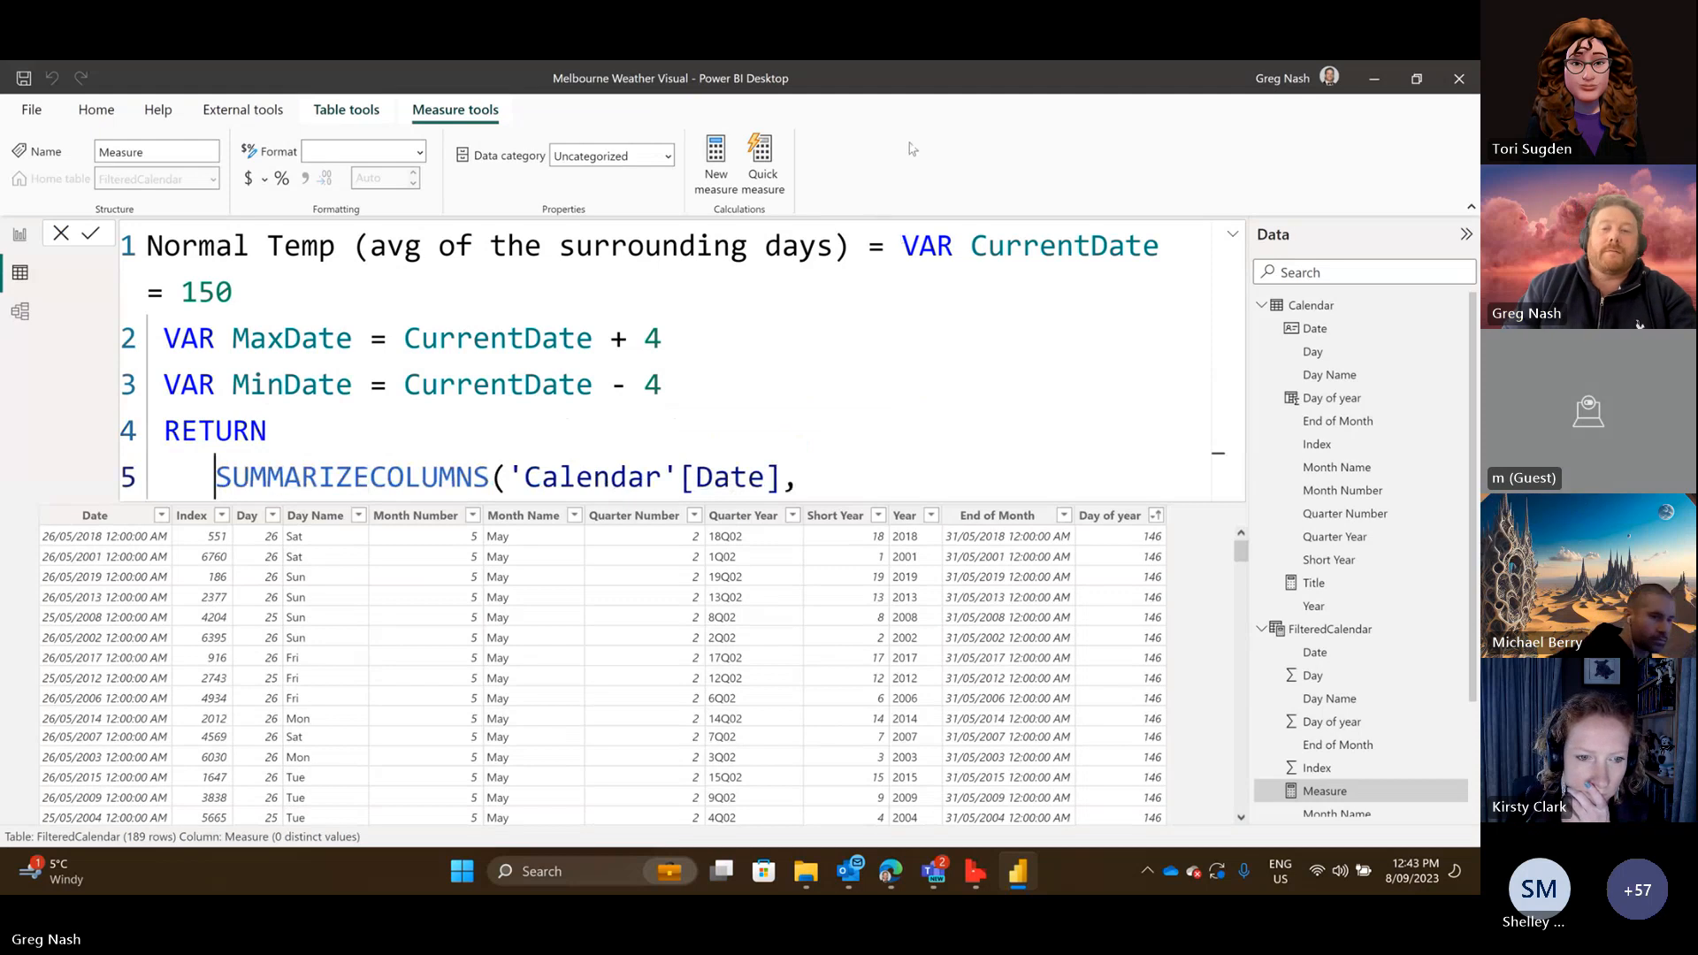
Move the CurrentDate declaration to its own line and indent all three VAR lines under the measure name.
left_click(900, 246)
key("shift+Return")
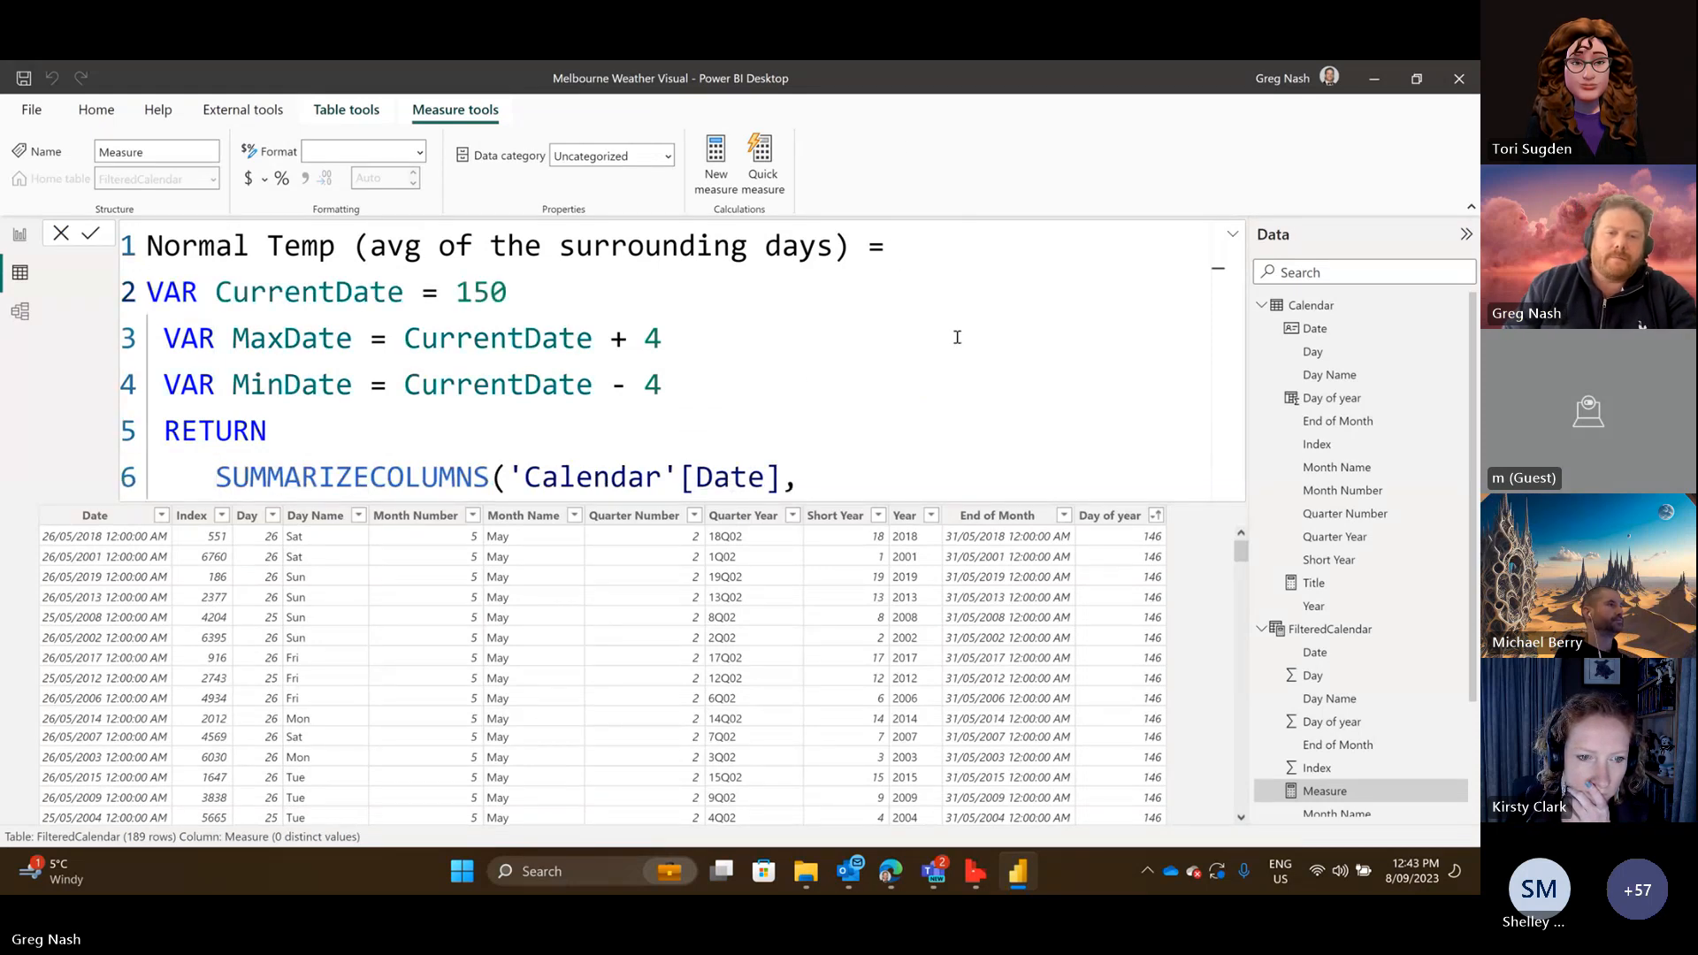
left_click_drag(812, 384, 157, 303)
key("Tab")
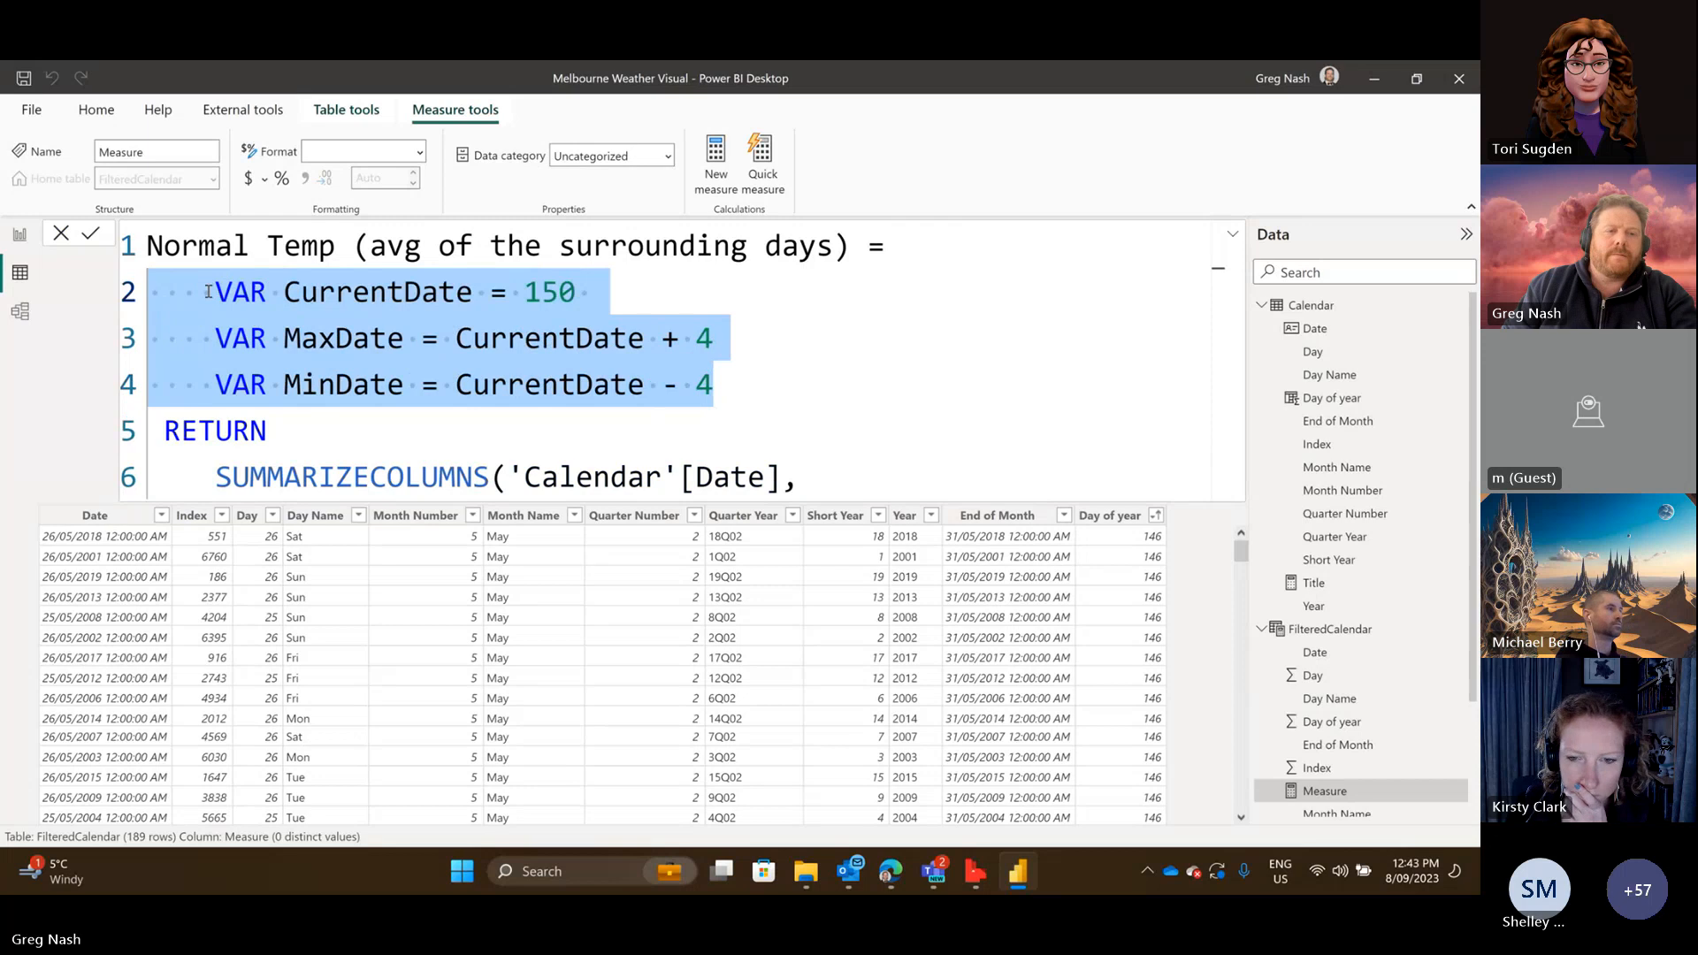
left_click(641, 435)
left_click(872, 471)
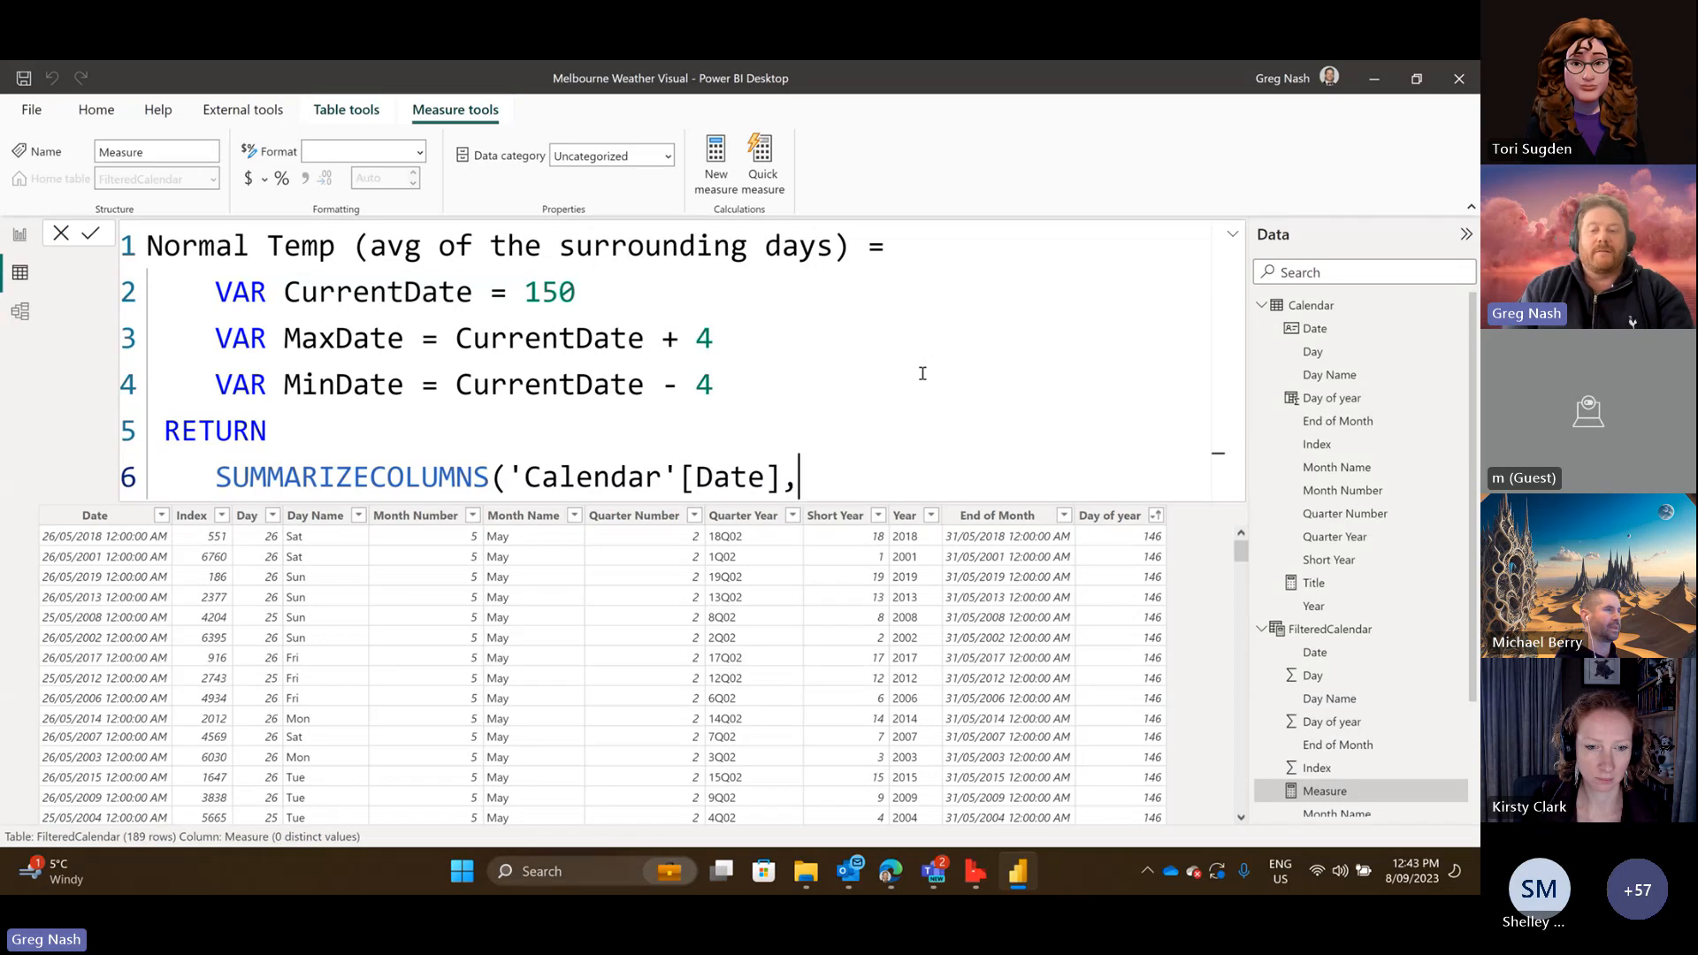
Copy the whole FILTER expression, through its closing bracket, from the FilteredCalendar table's formula.
left_click(1354, 633)
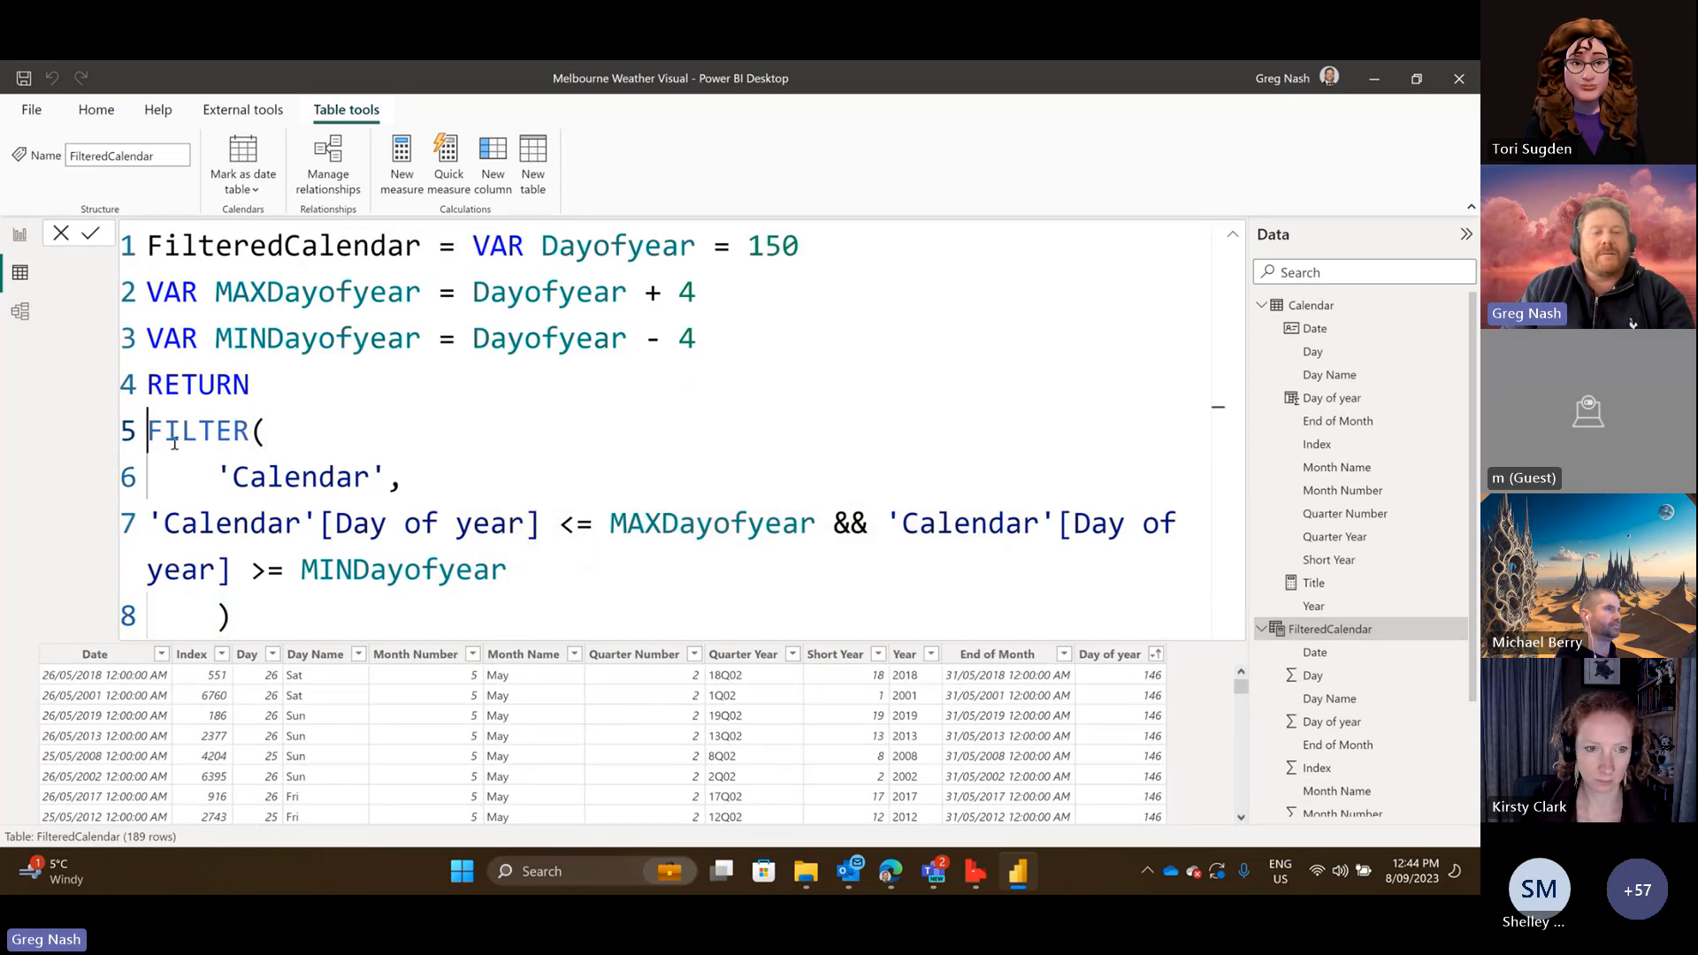
left_click_drag(146, 431, 473, 606)
key("ctrl+c")
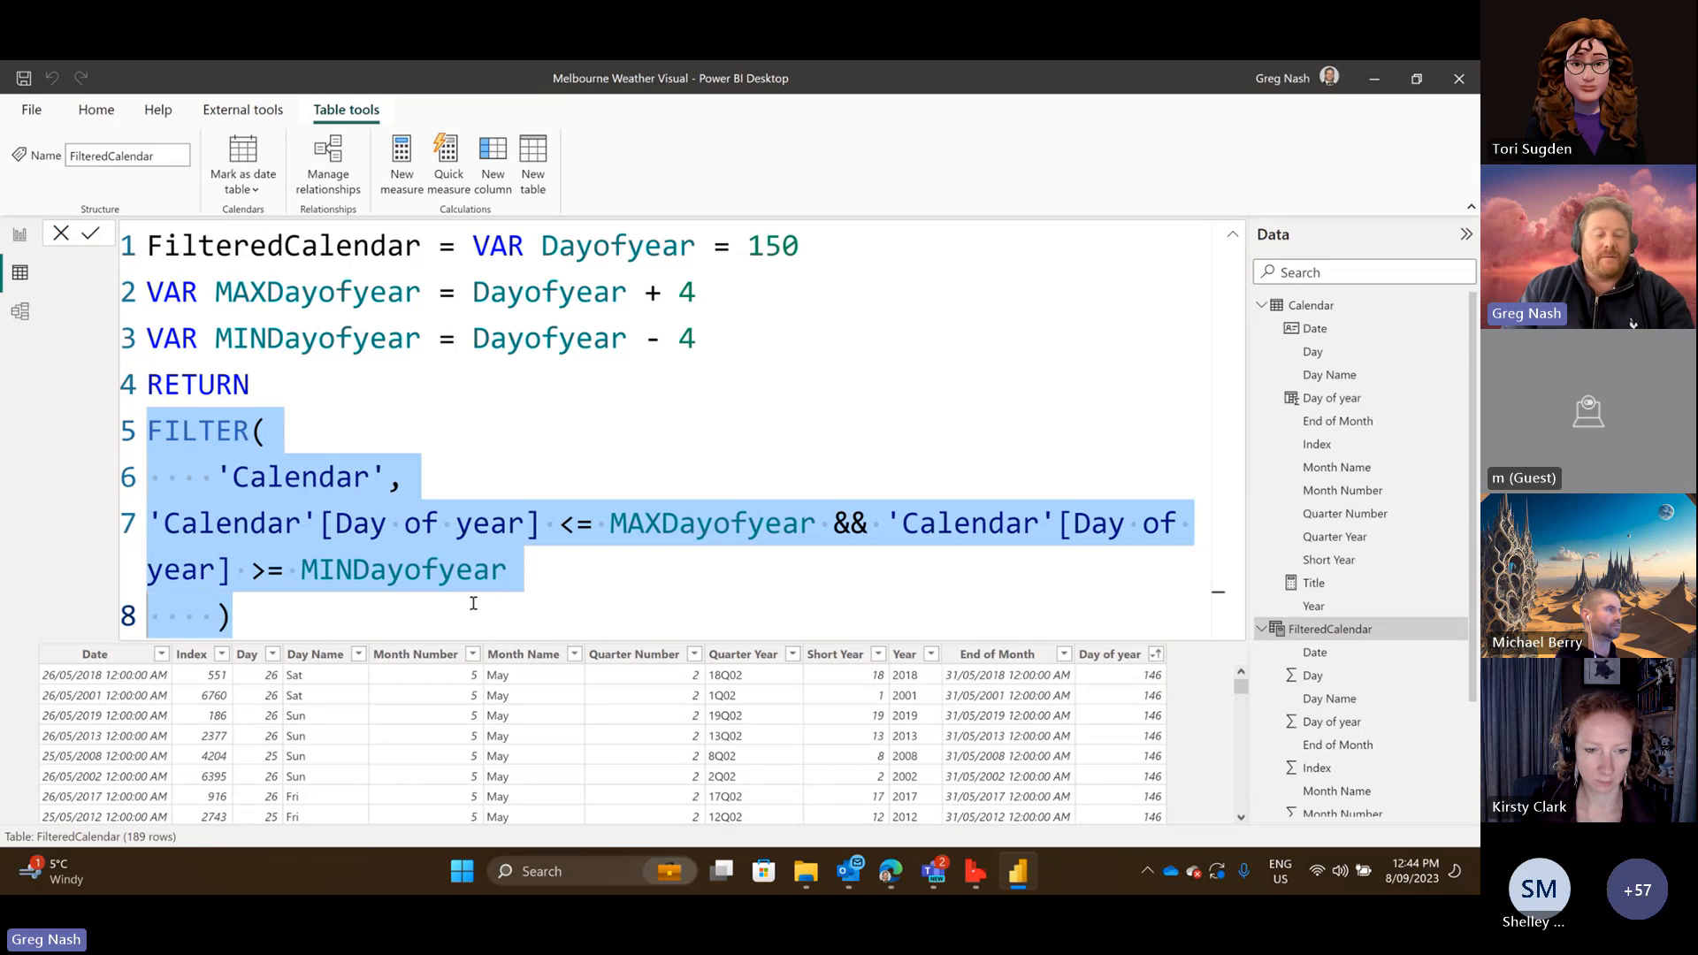
key("alt+Tab")
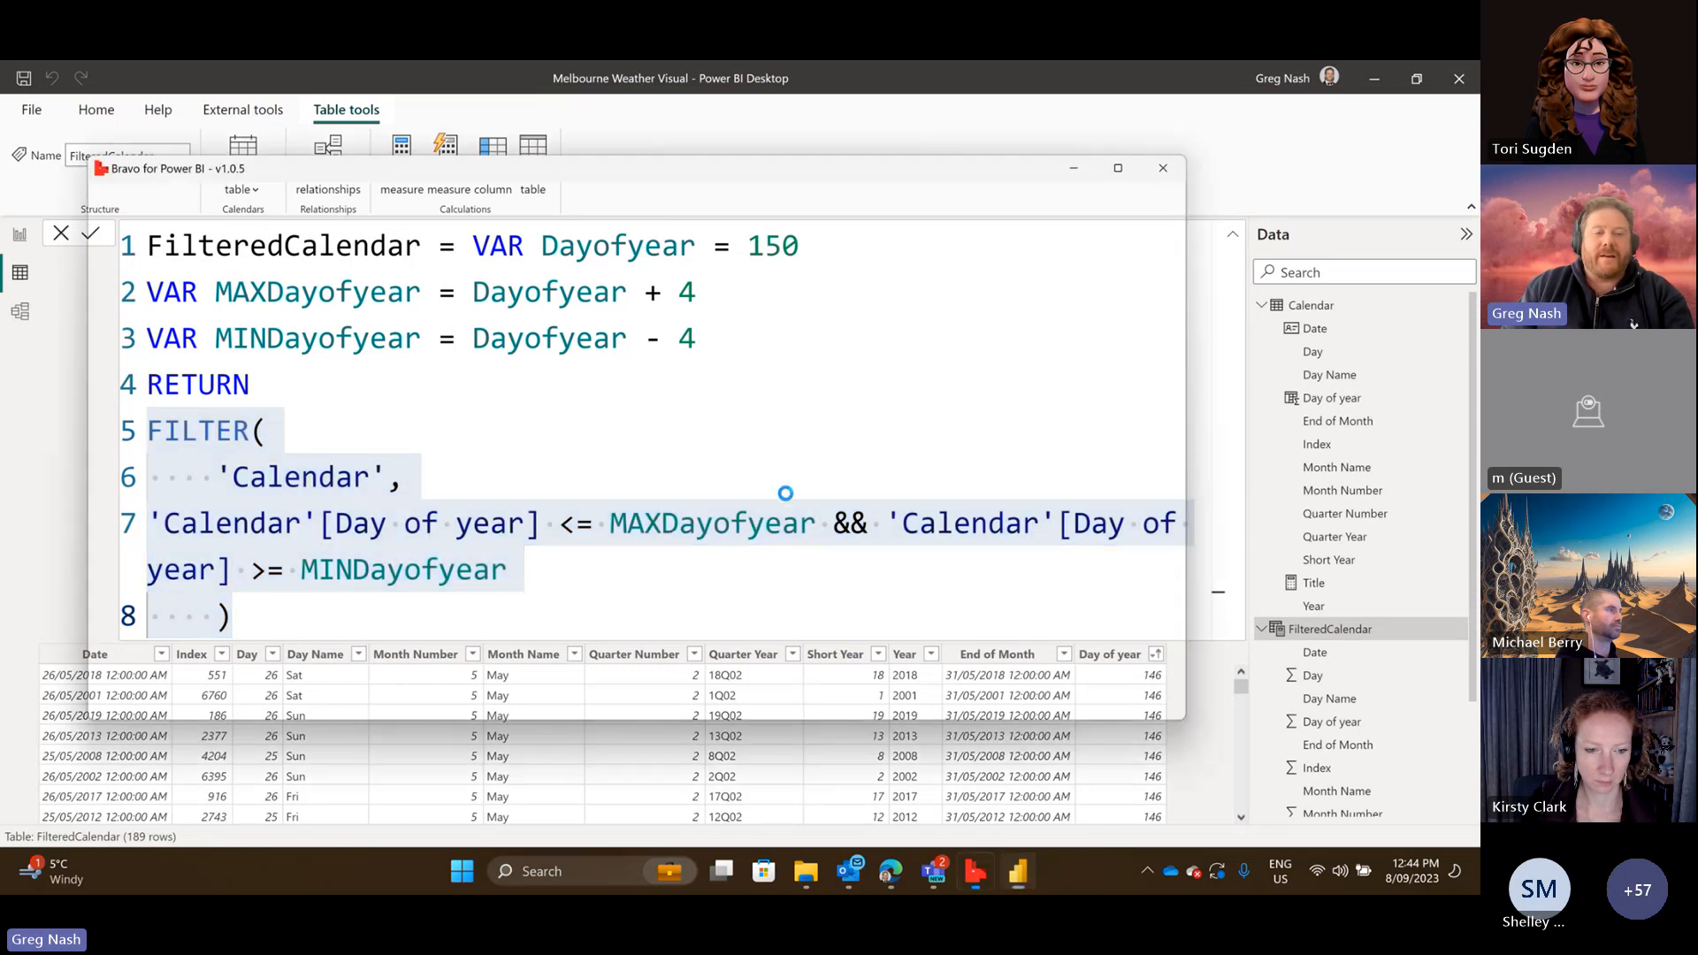
left_click(1076, 167)
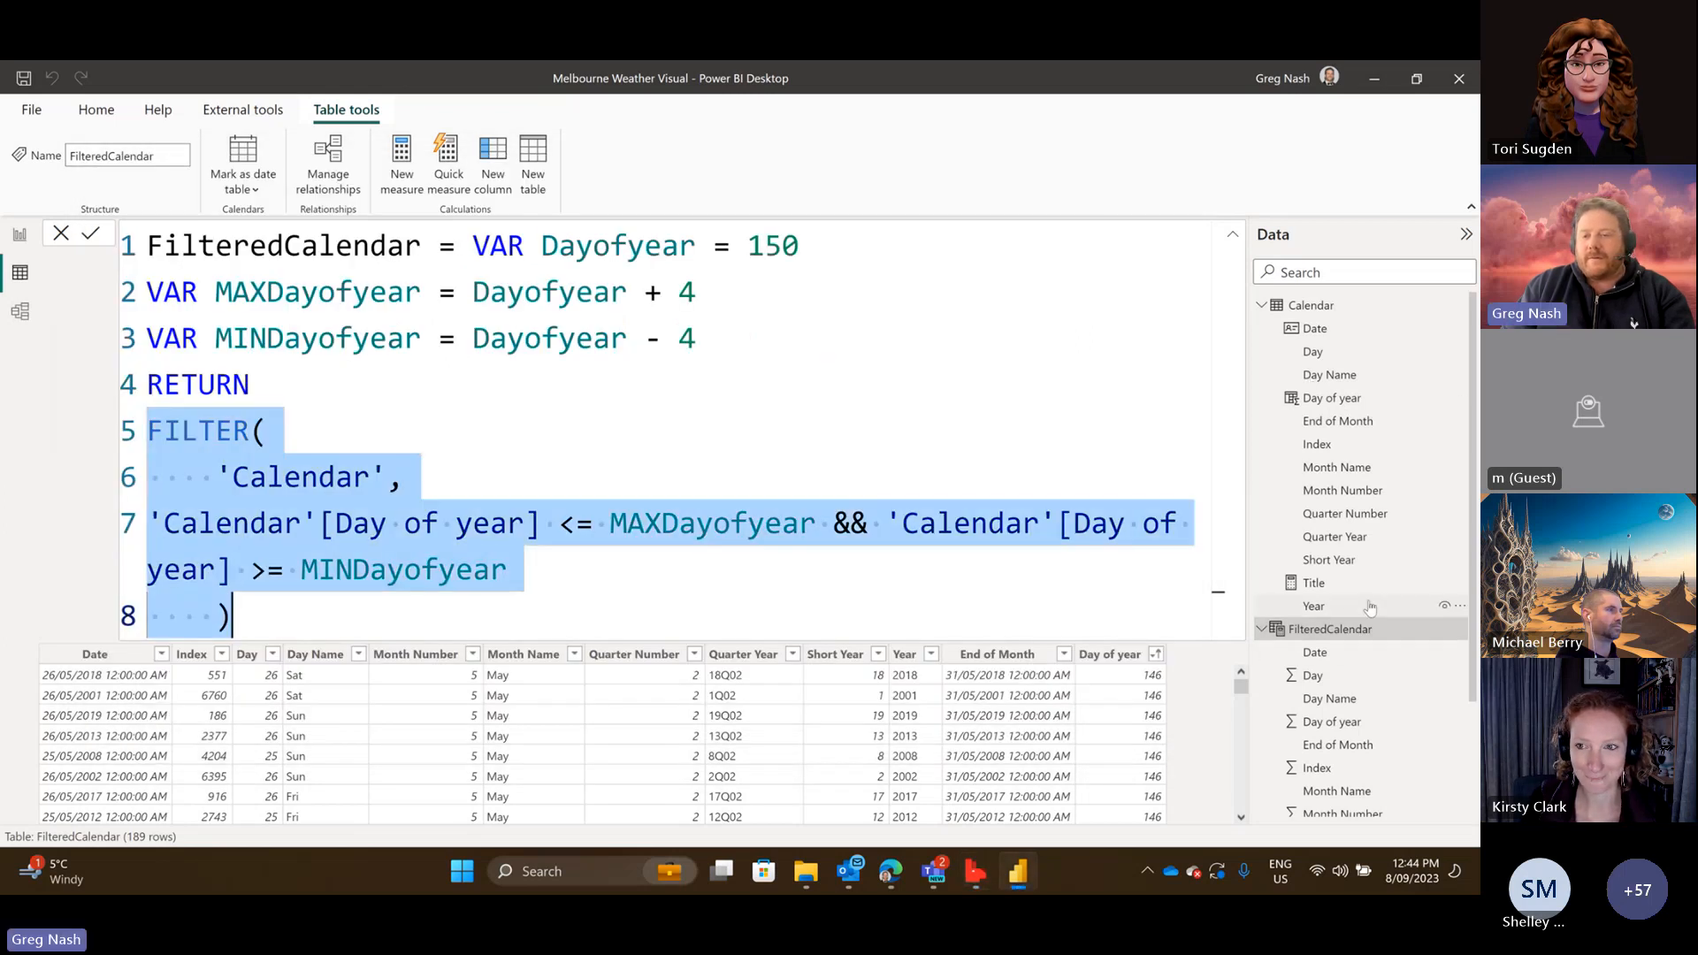
Reopen the Normal Temp measure and insert the copied FILTER expression after 'Calendar'[Date], in SUMMARIZECOLUMNS.
scroll(1370, 619, "down", 3)
left_click(1362, 694)
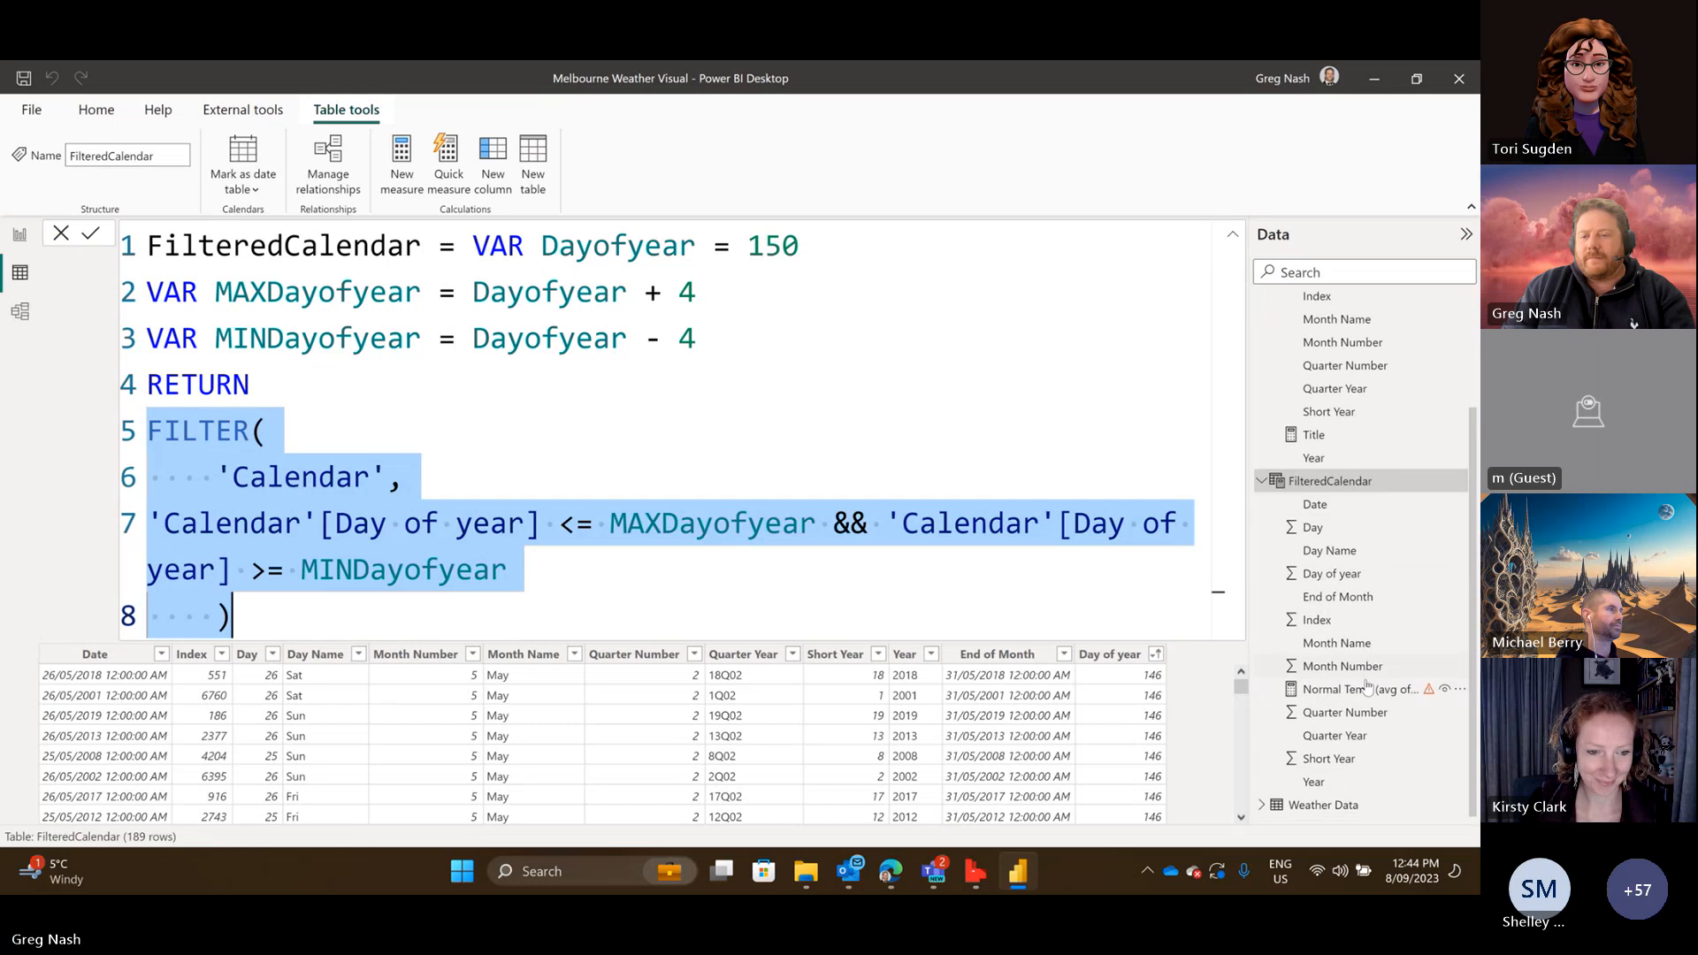
left_click(799, 477)
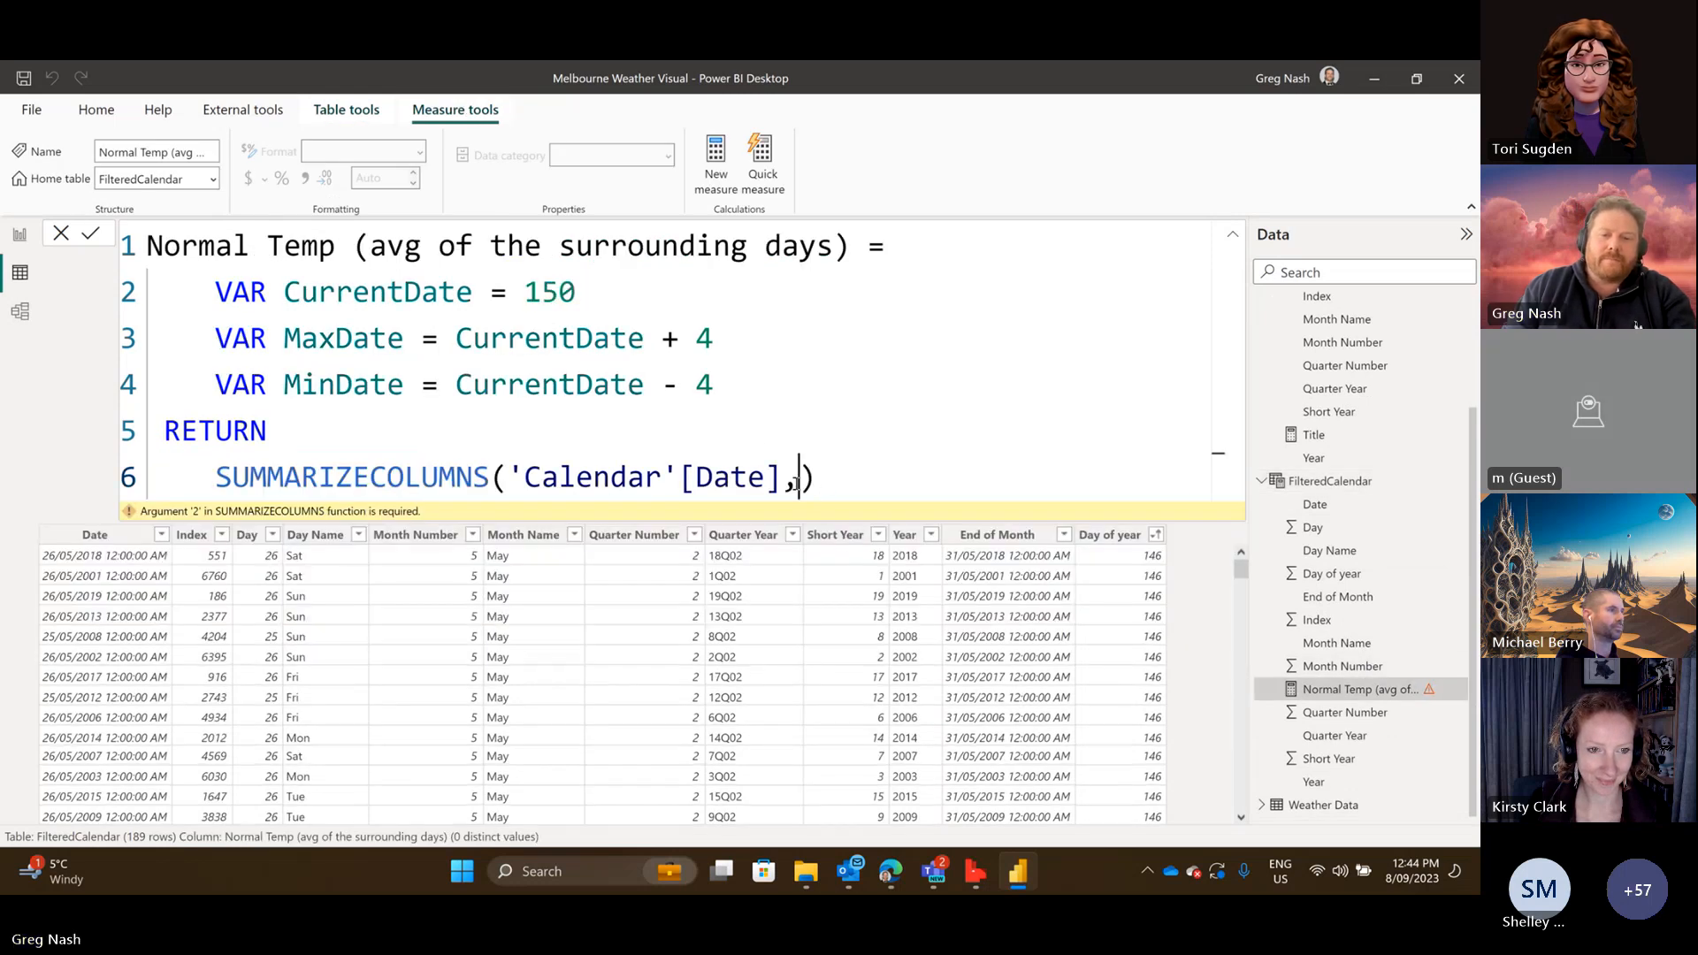
type("FILTER(")
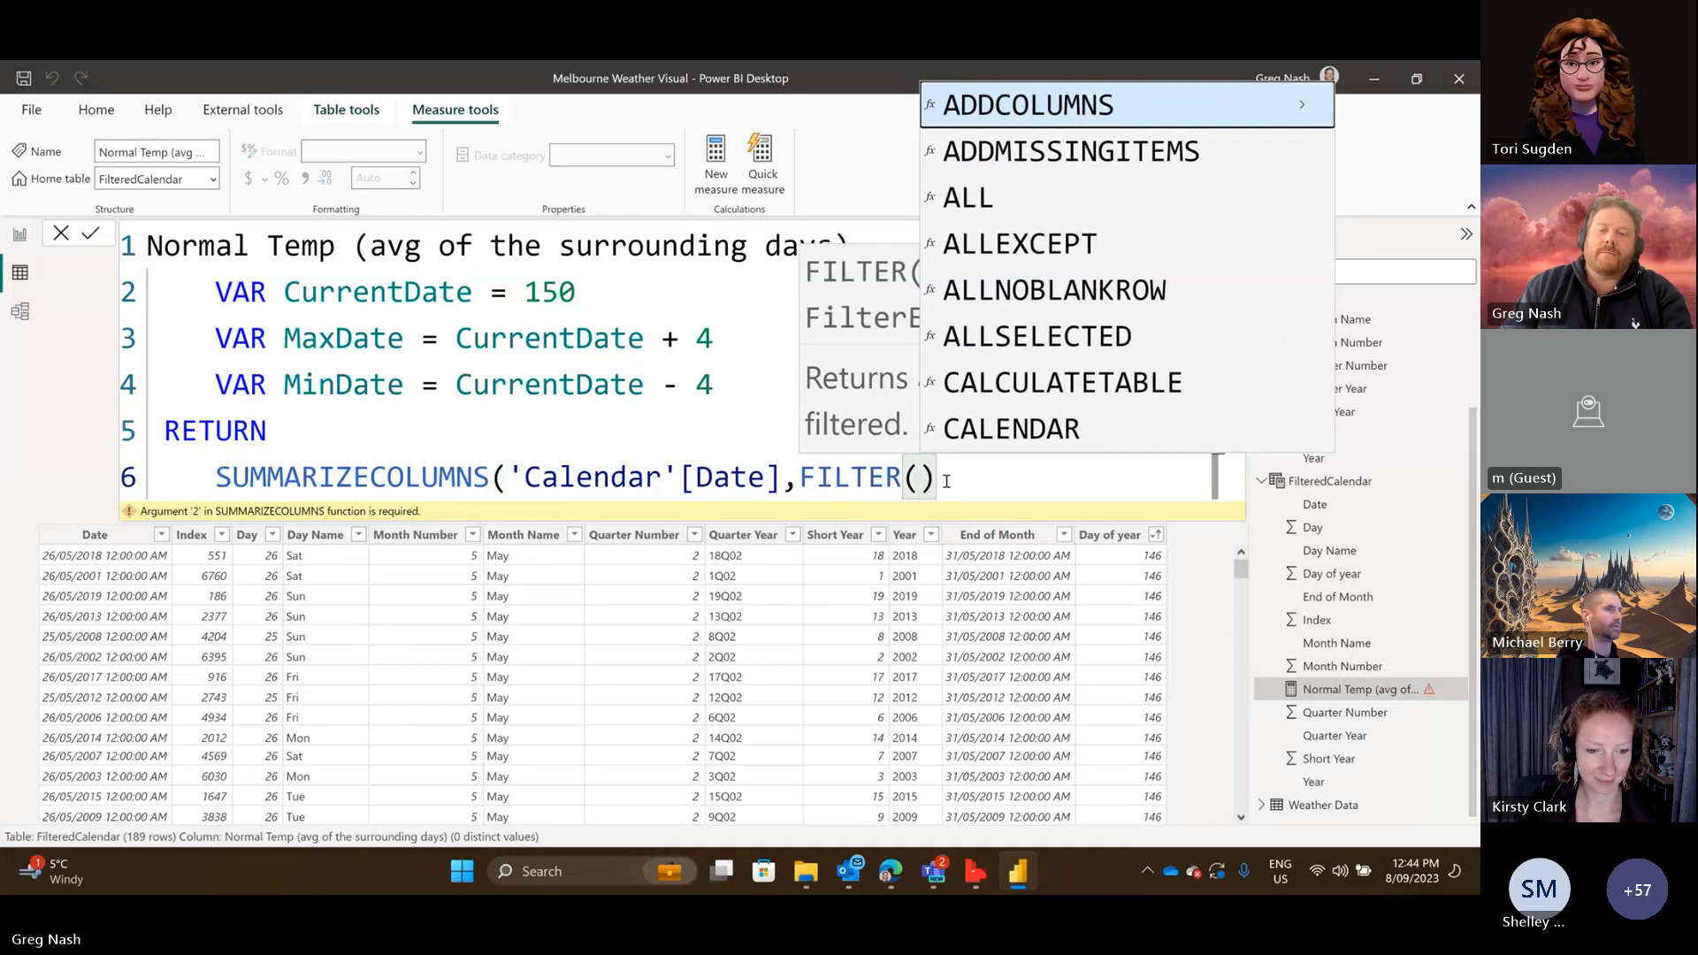
left_click_drag(946, 482, 827, 476)
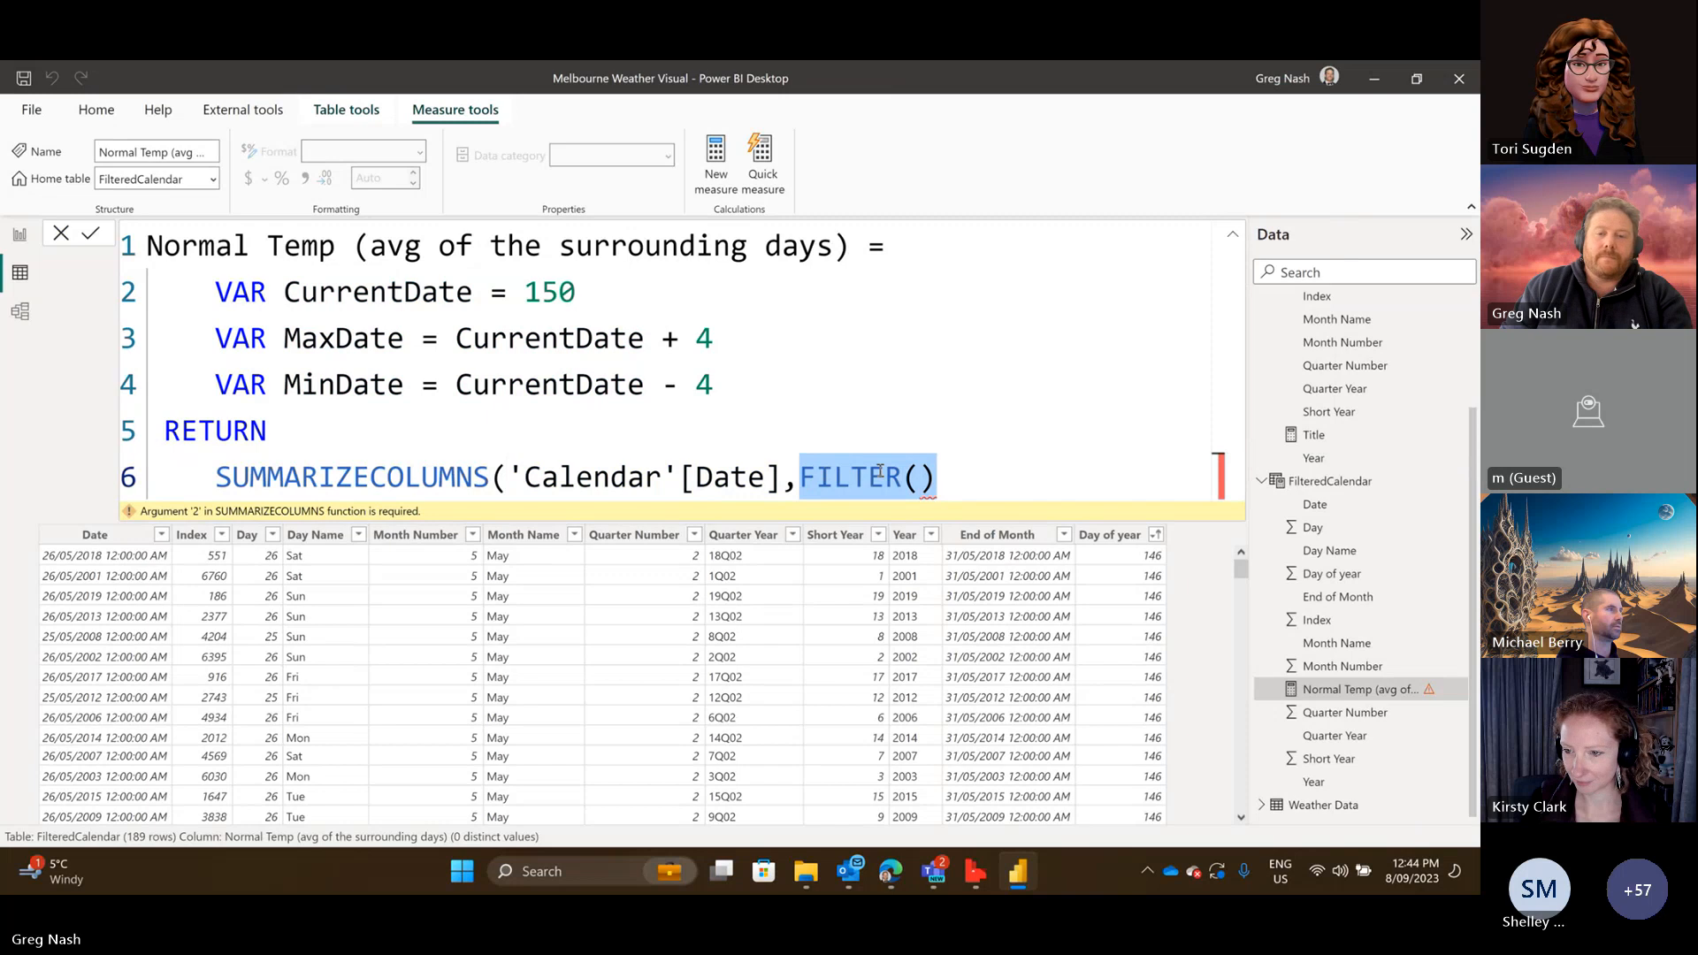
key("ctrl+v")
left_click(151, 524)
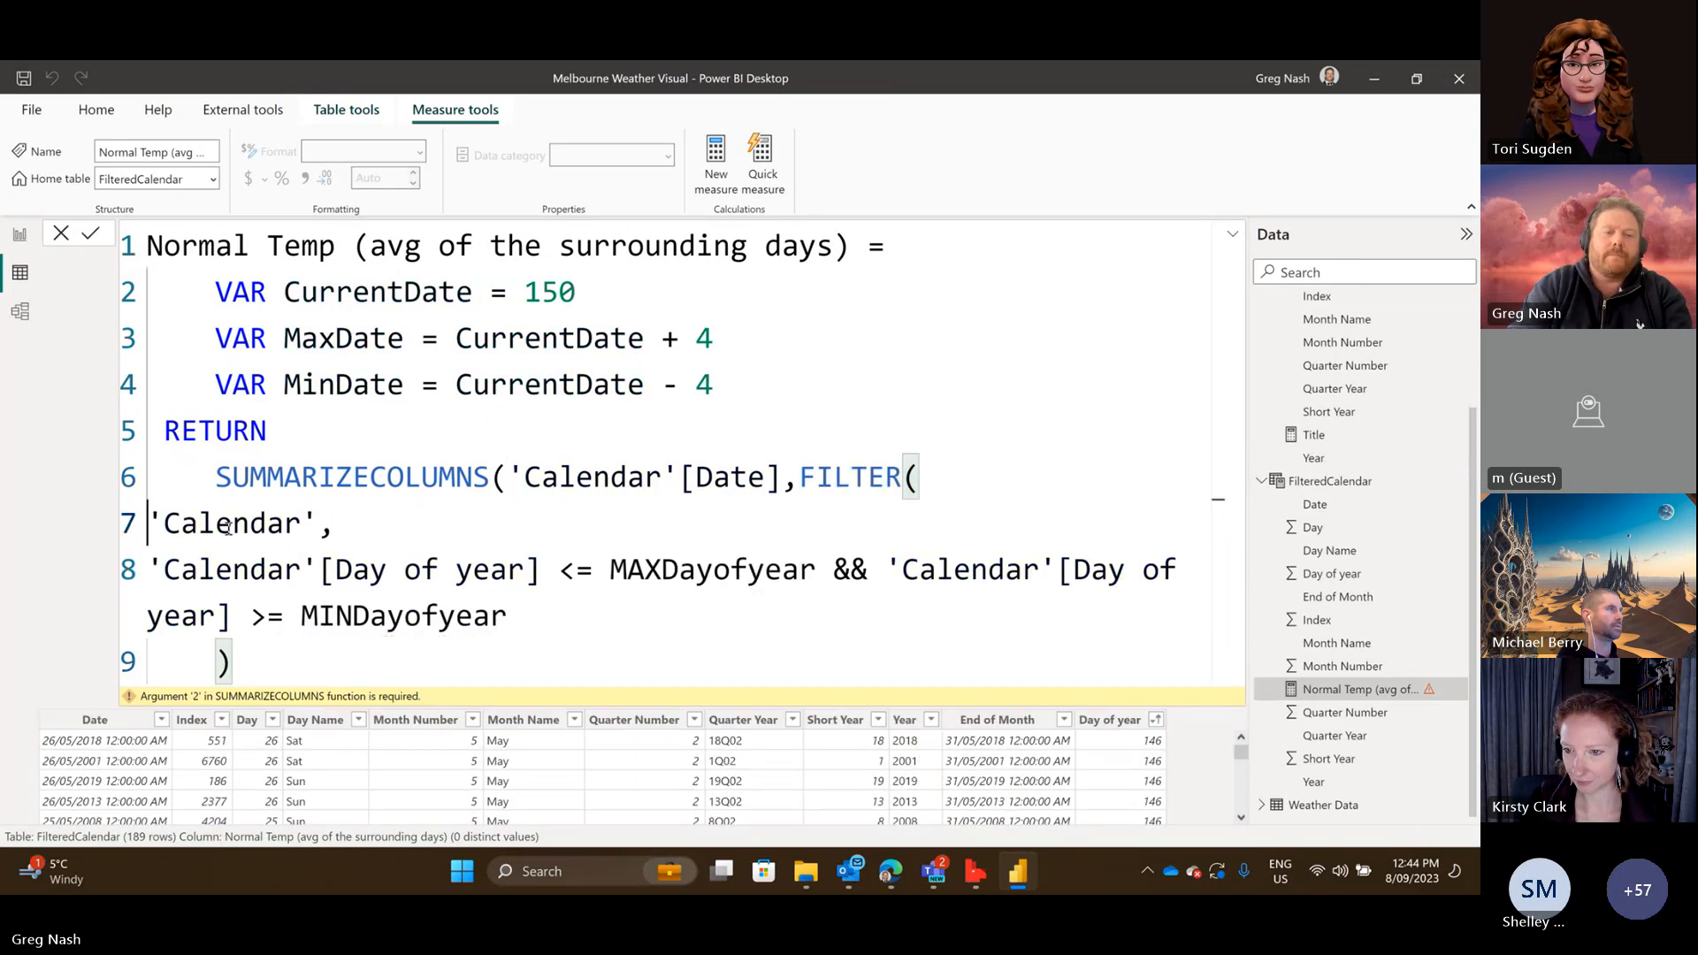
Remove the line breaks inside FILTER so 'Calendar', and the Day of year condition directly follow its opening bracket.
key("BackSpace")
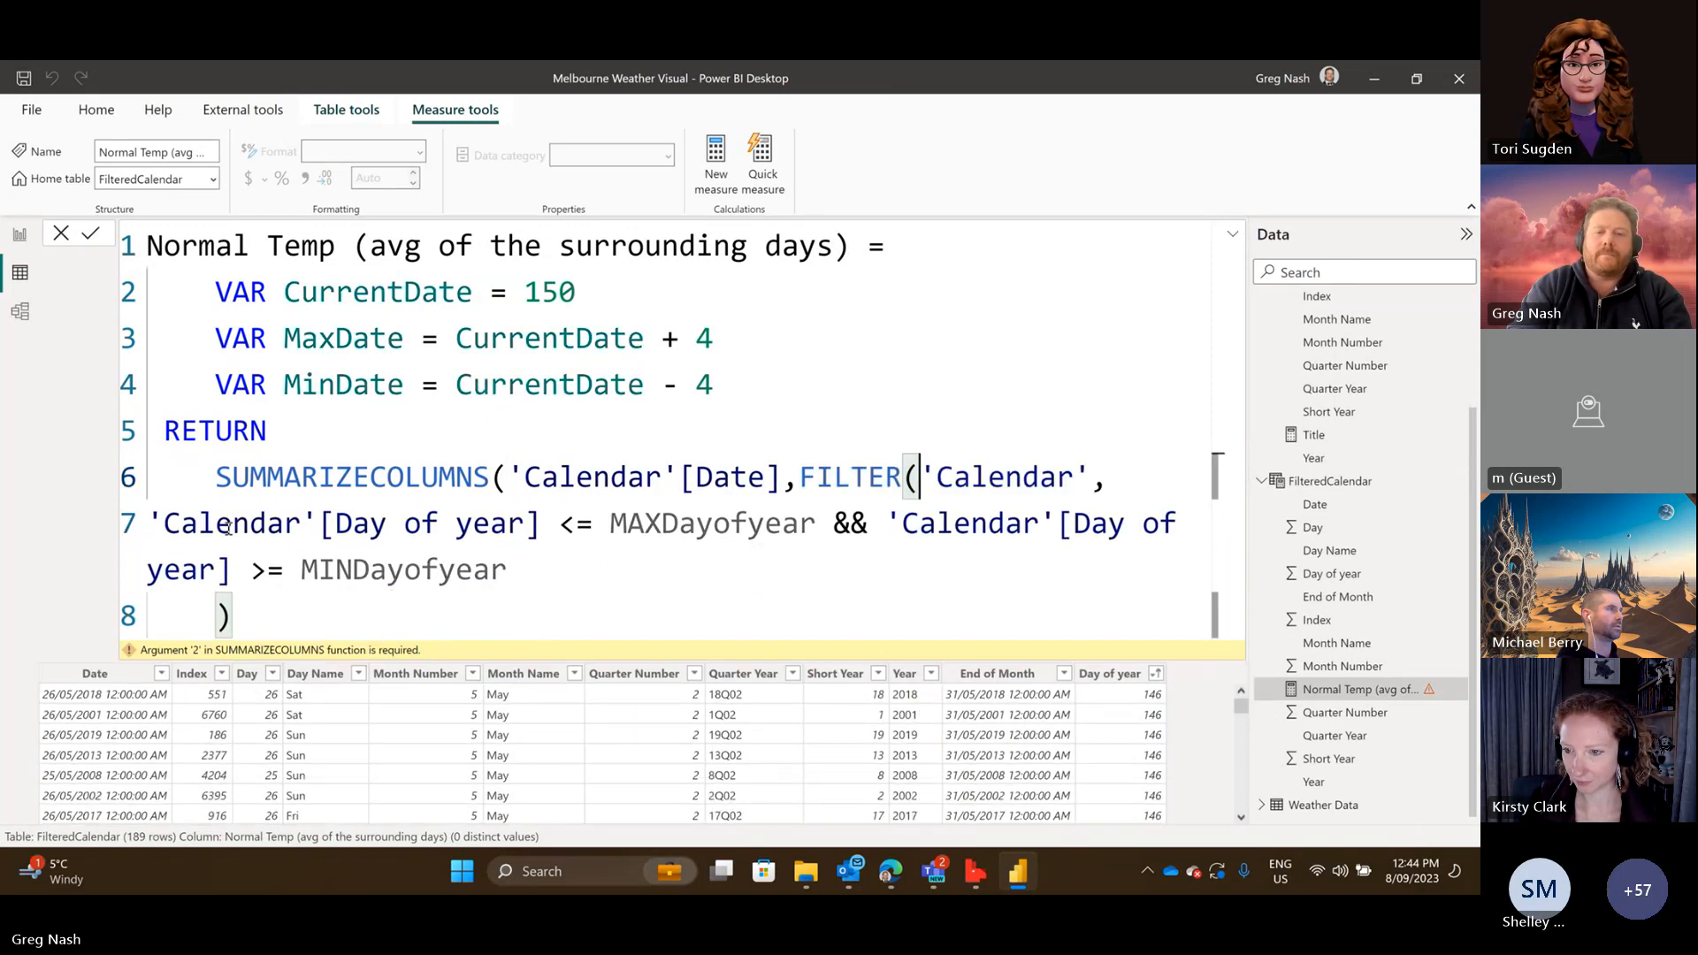
left_click(155, 522)
key("BackSpace")
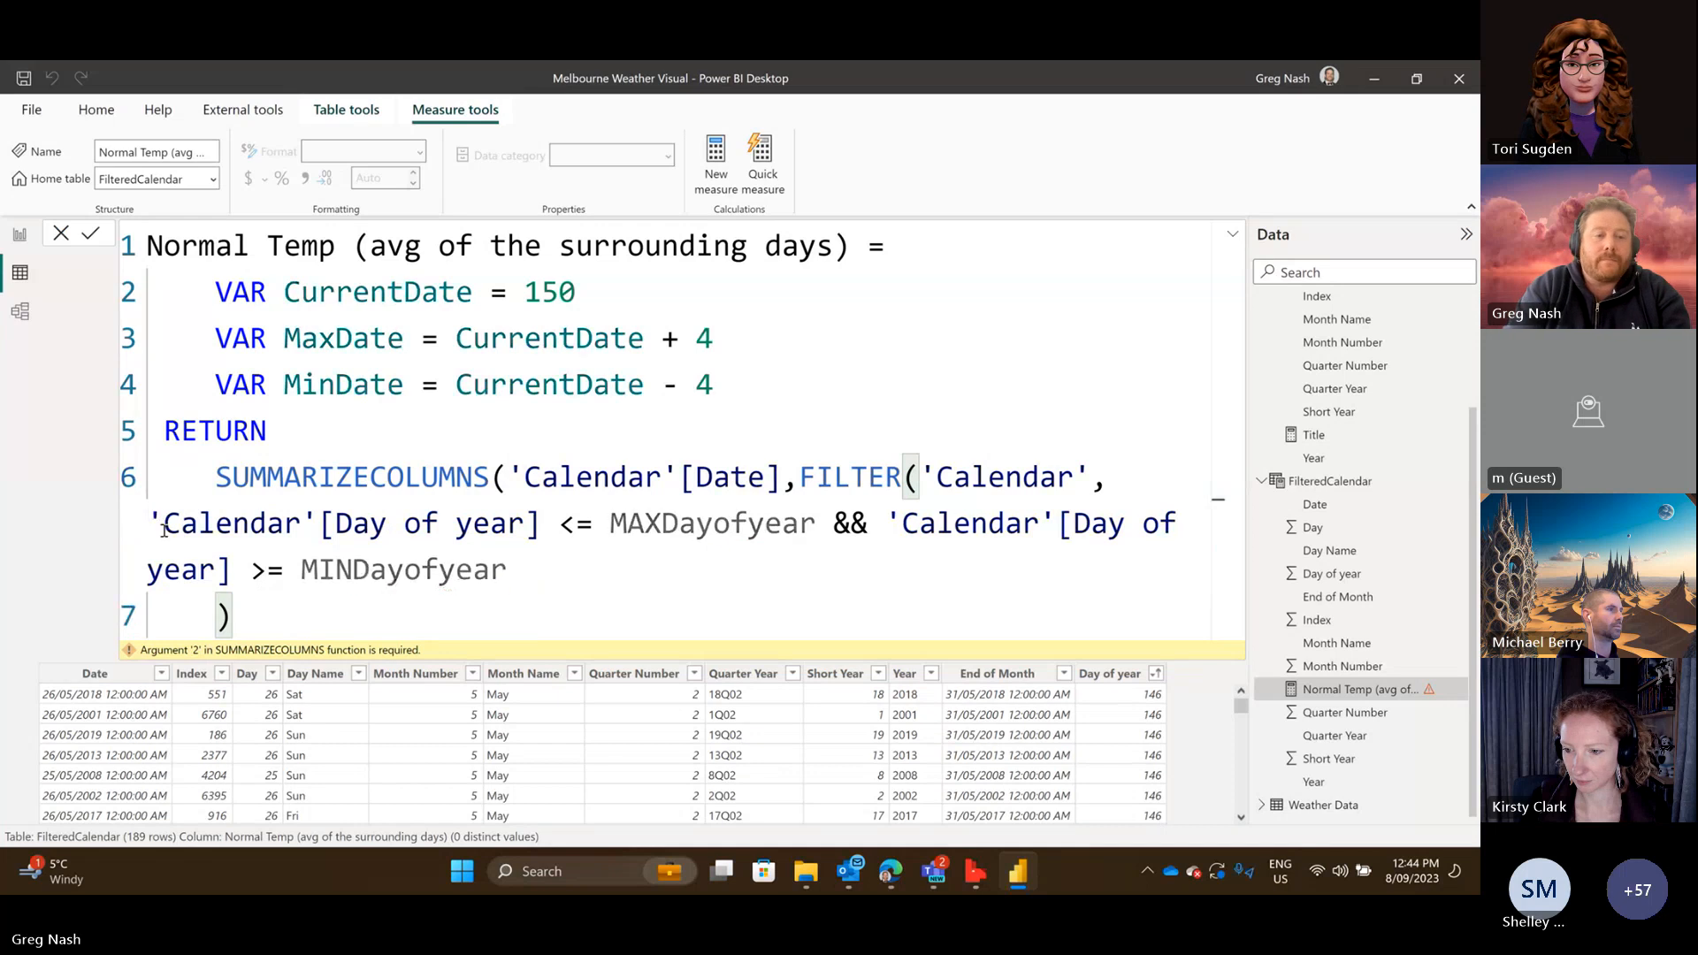
key("BackSpace")
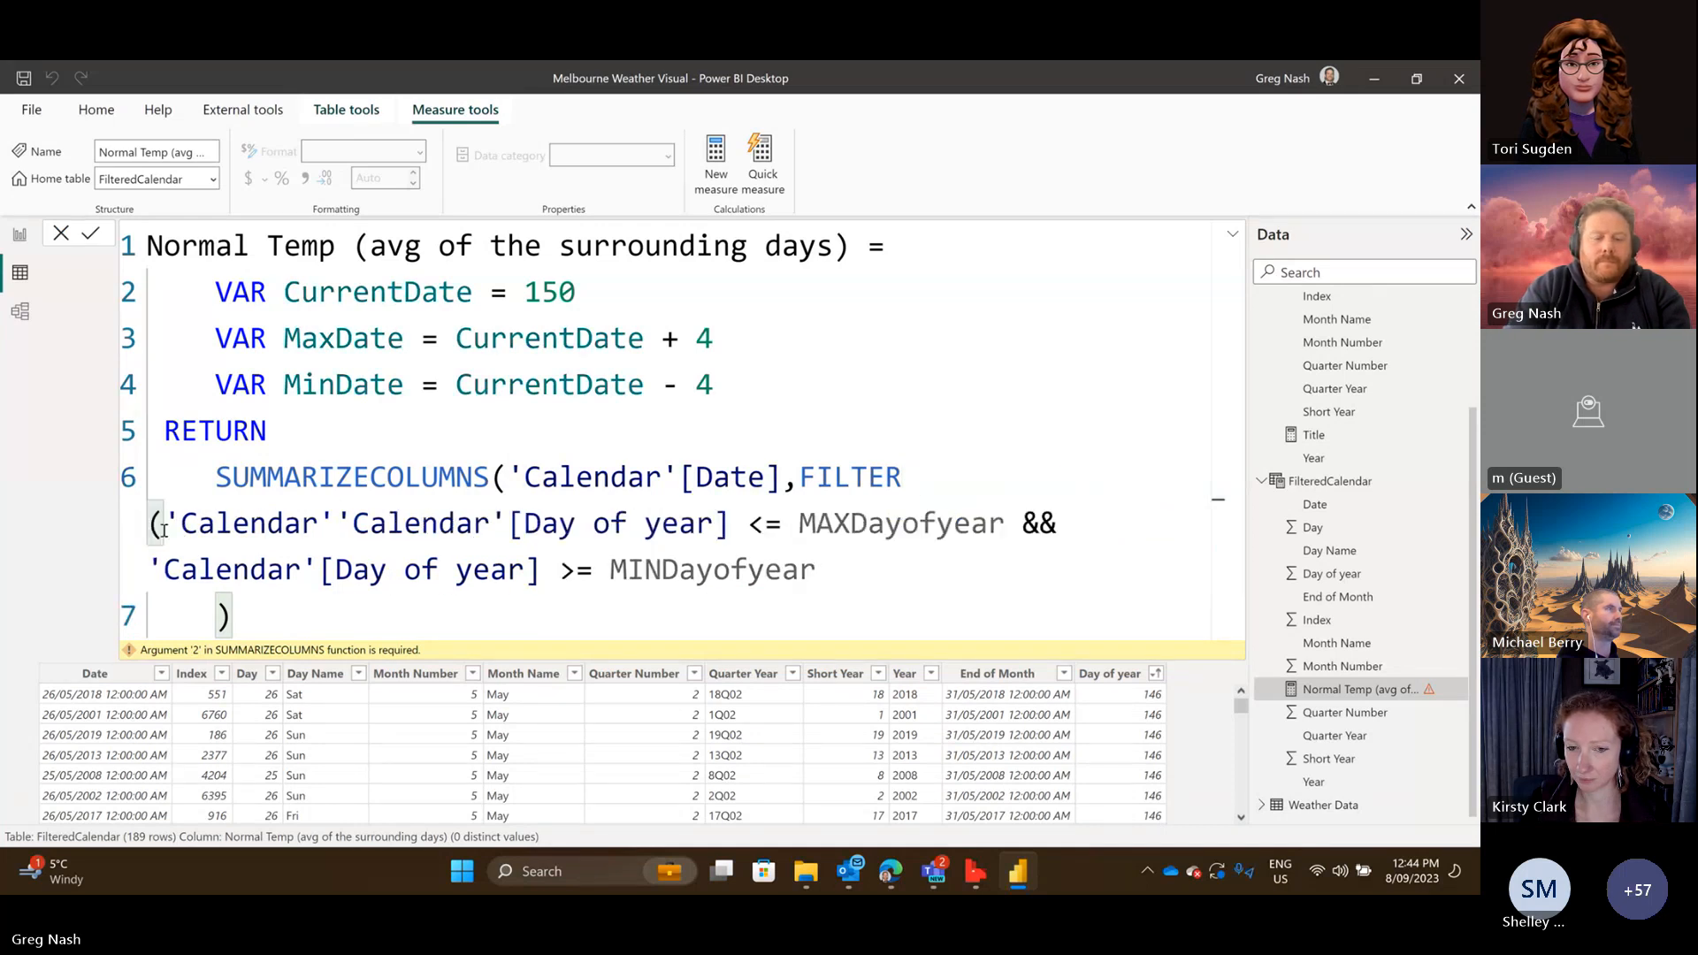
type(",")
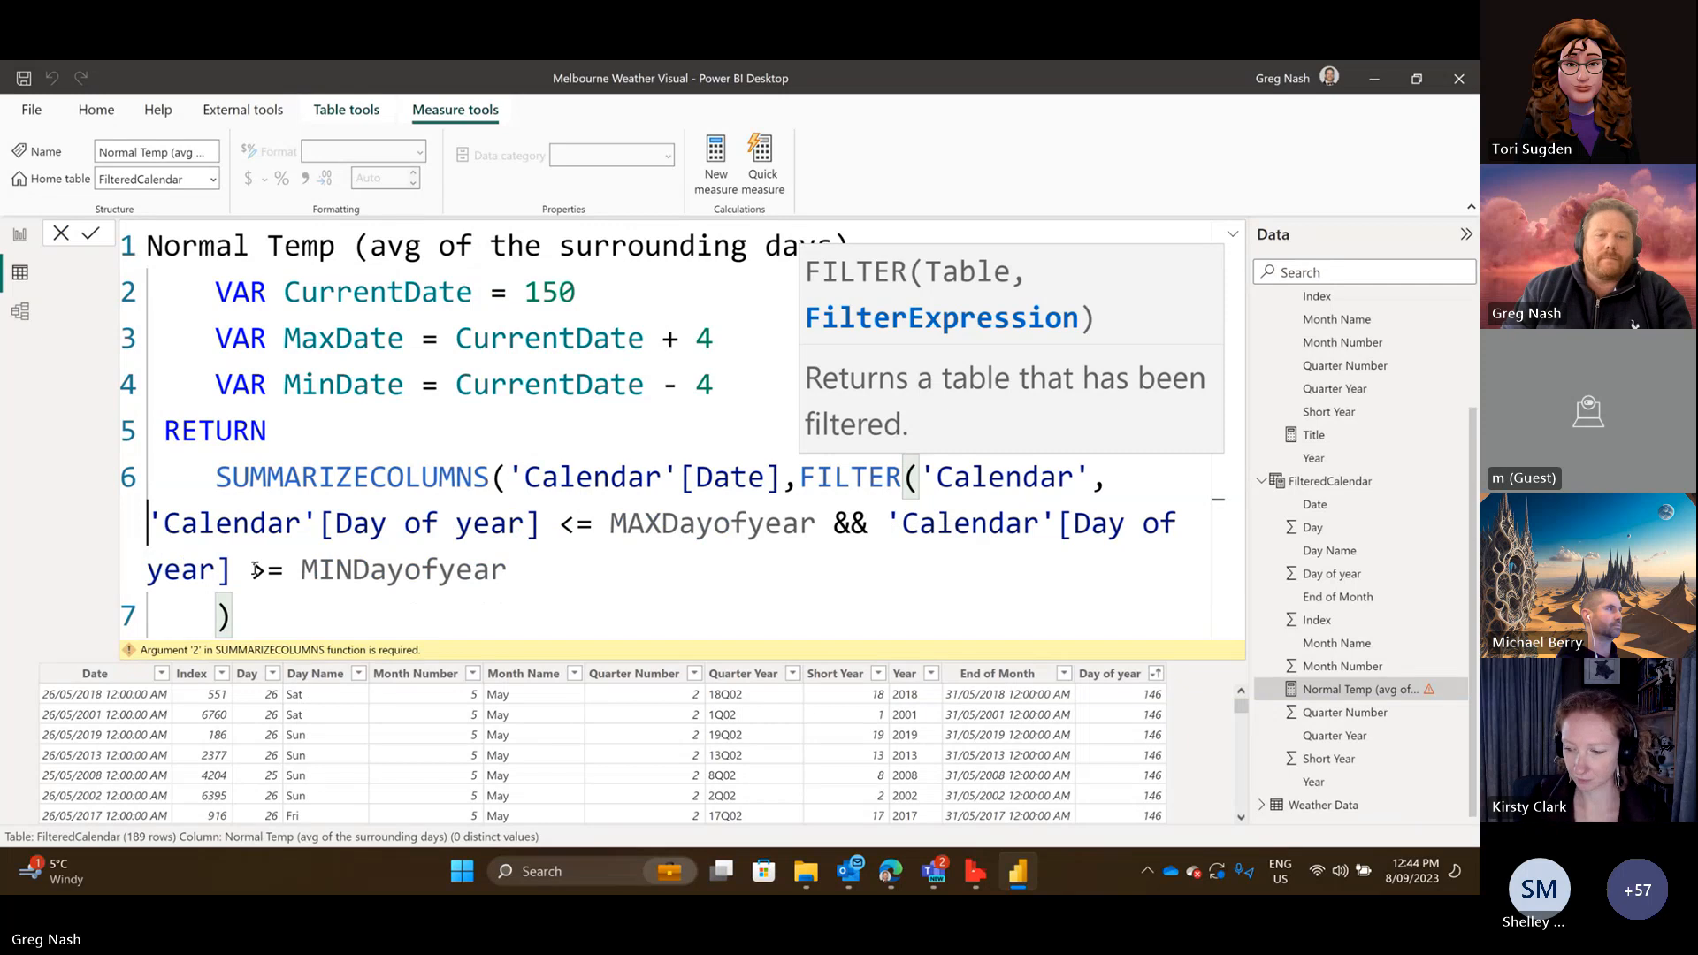
Add a second closing bracket at the end of the formula to close SUMMARIZECOLUMNS.
left_click(544, 558)
left_click(533, 487)
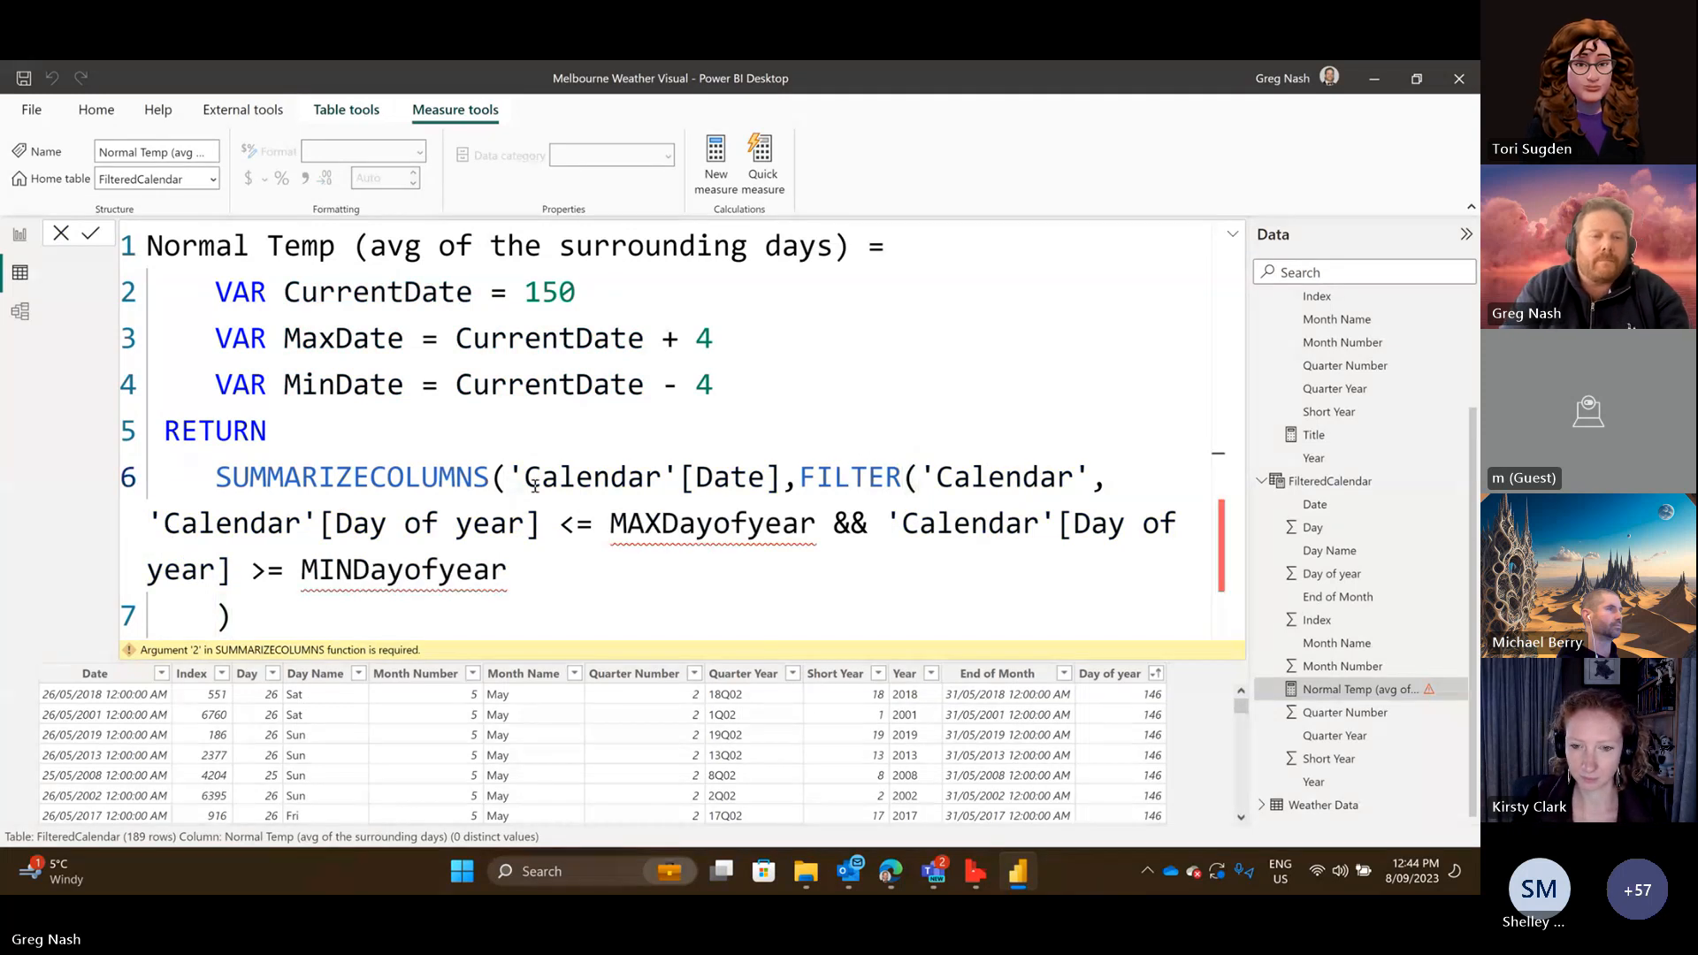
type(")")
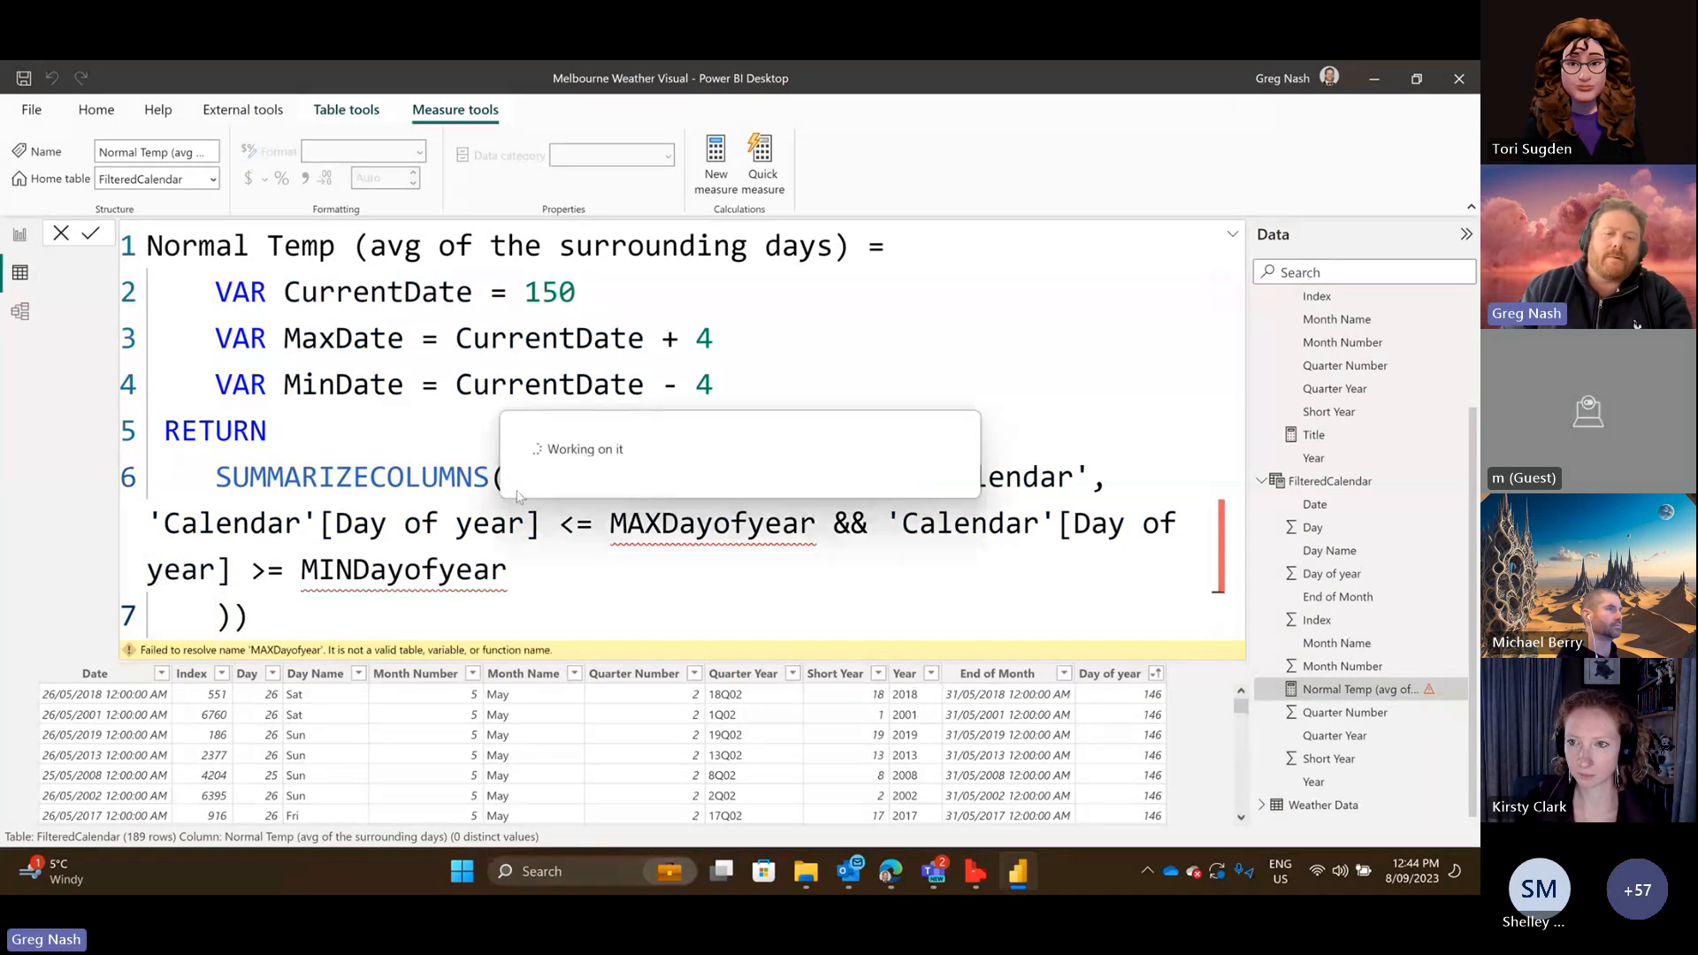
Put 'Calendar'[Date], and the FILTER call on separate indented lines beneath SUMMARIZECOLUMNS(.
left_click(522, 478)
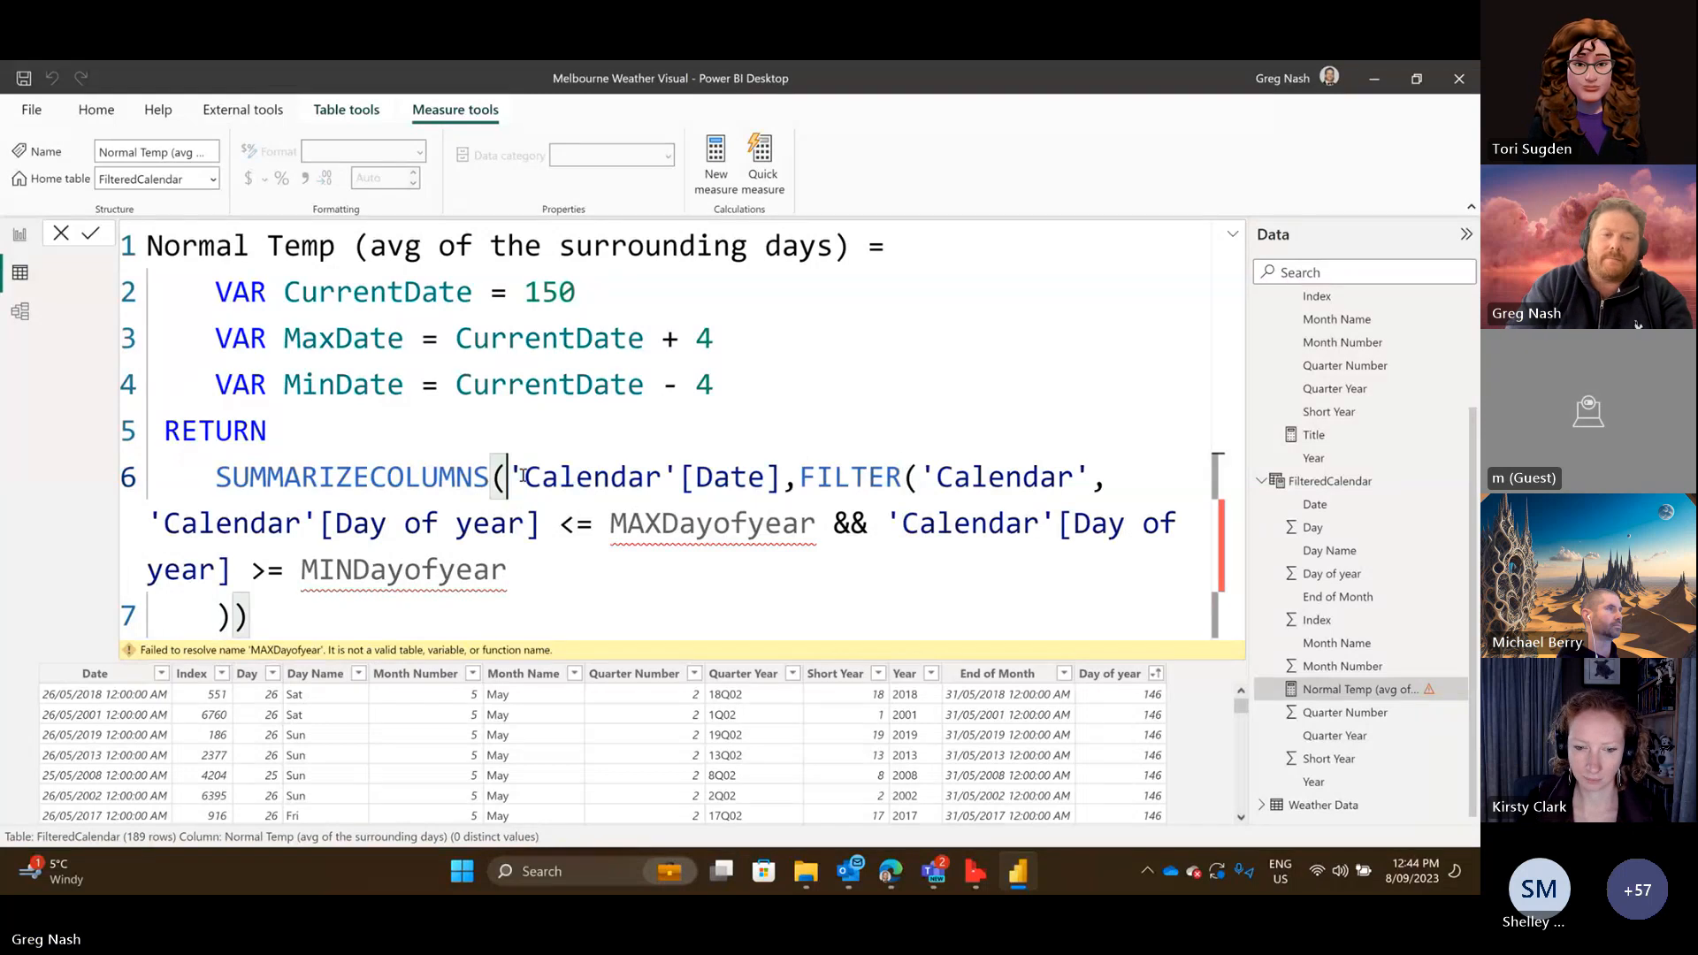
key("shift+Return")
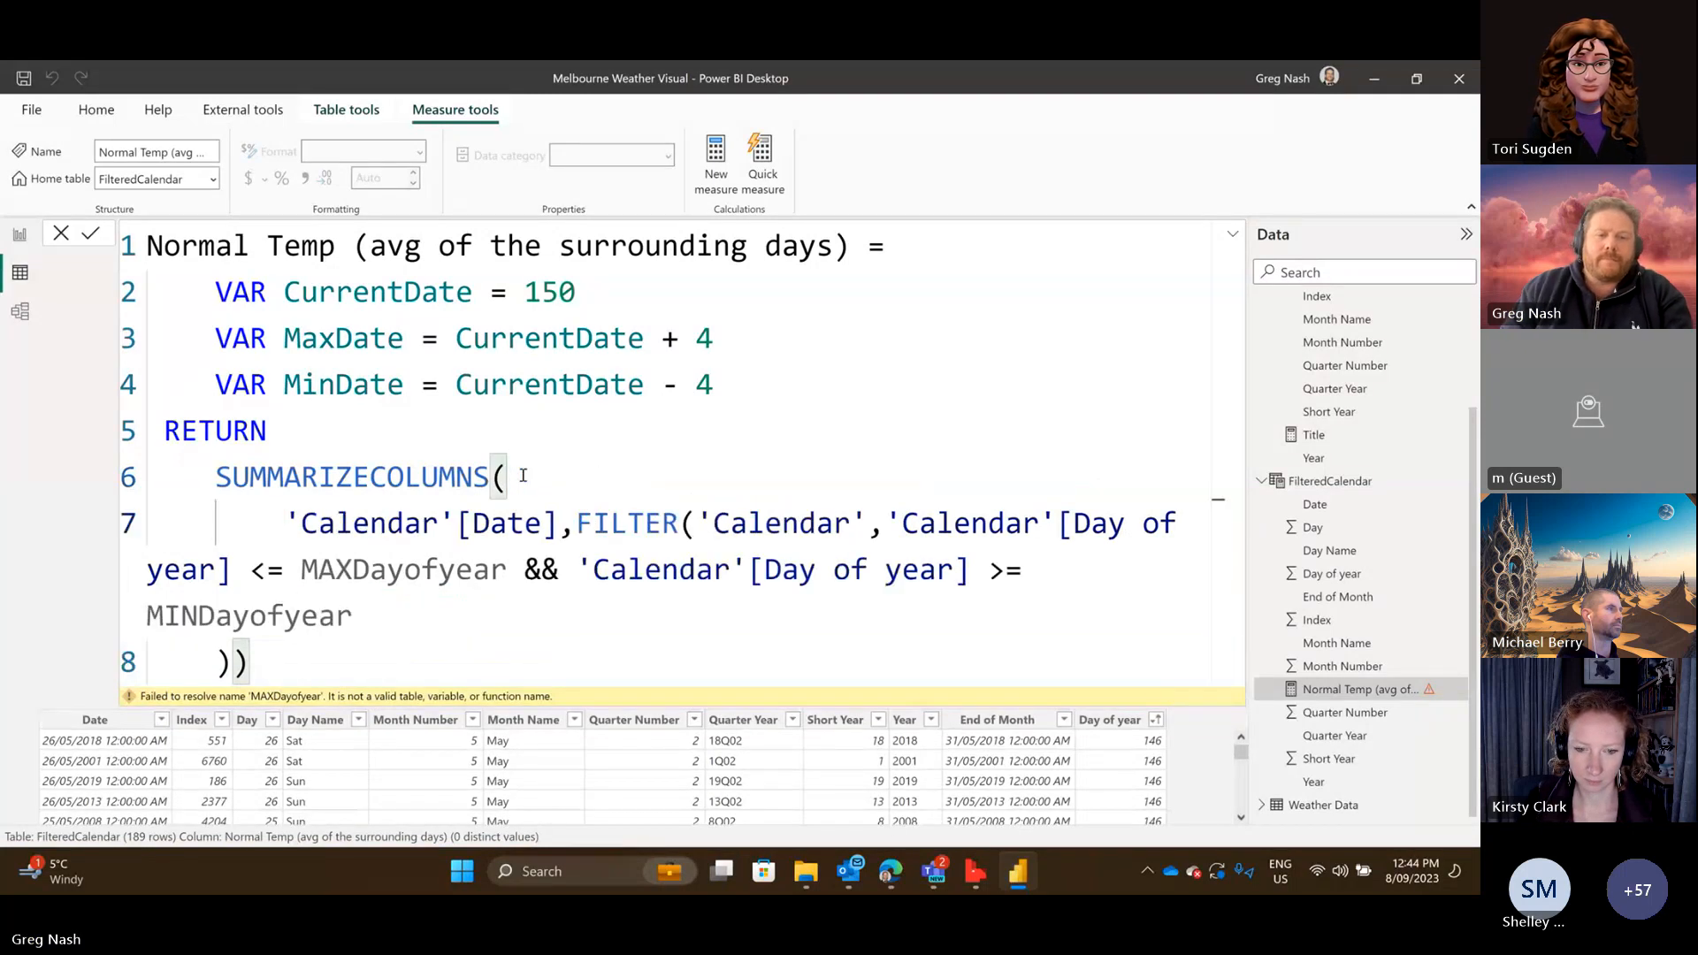
left_click(587, 529)
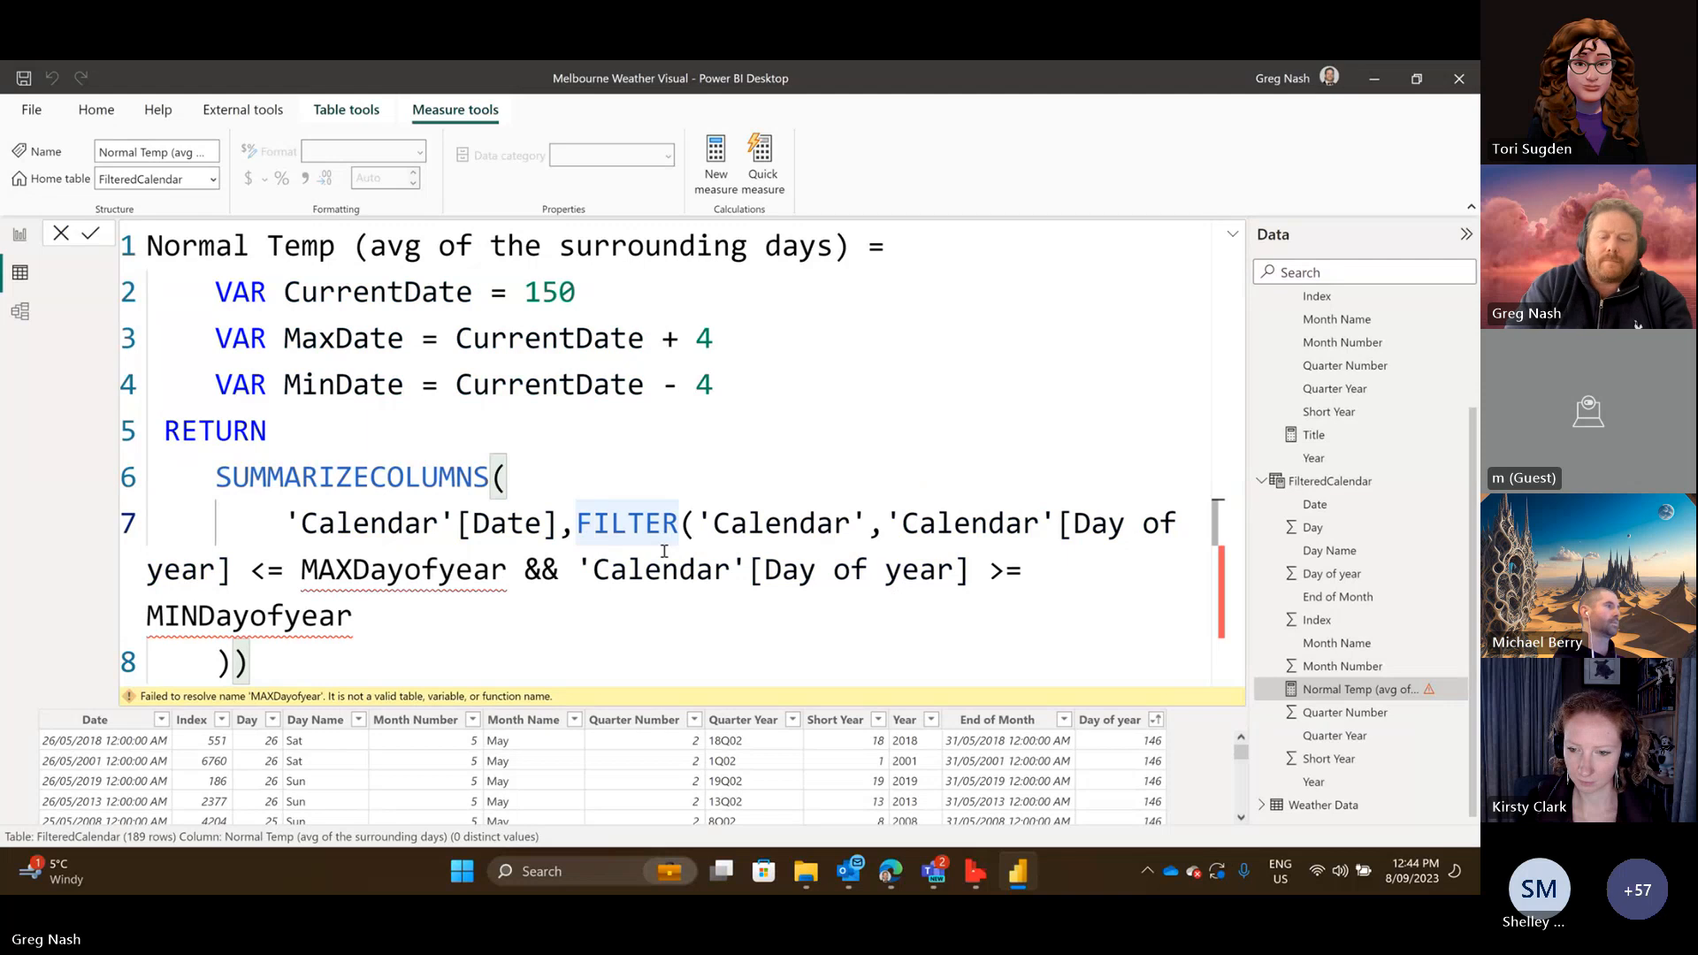
key("Left")
key("shift+Return")
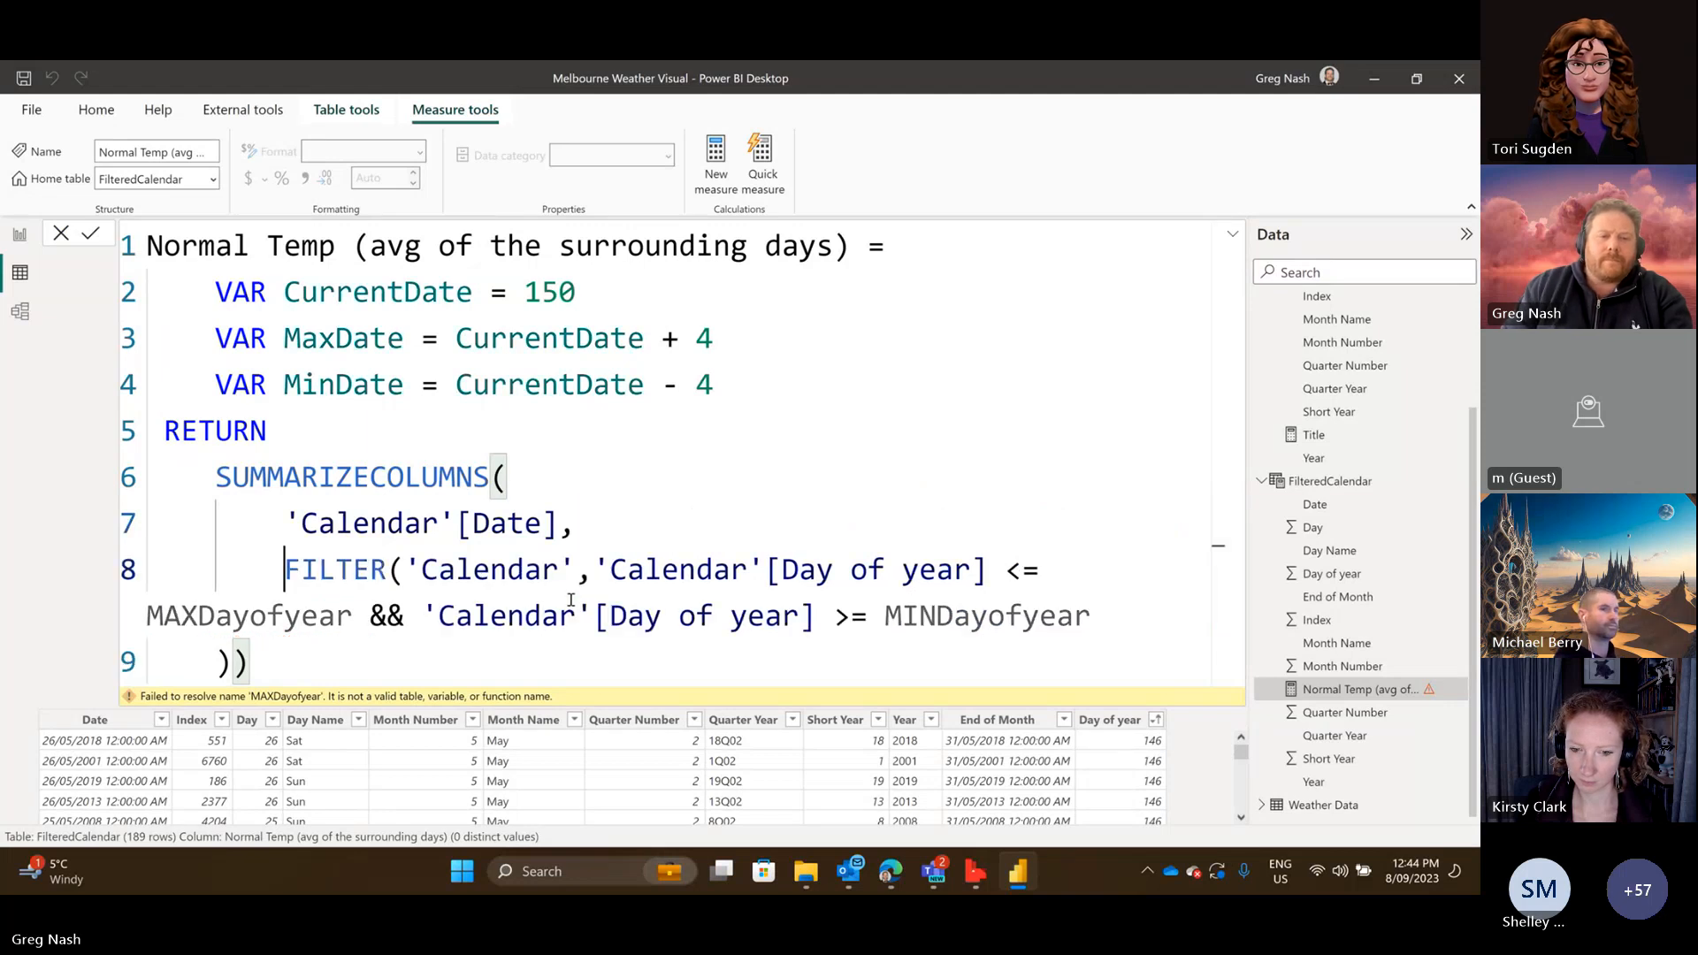
Break the FILTER arguments onto an indented line below FILTER( and start another line at the && condition.
key("ctrl+Right")
key("Right")
key("shift+Return")
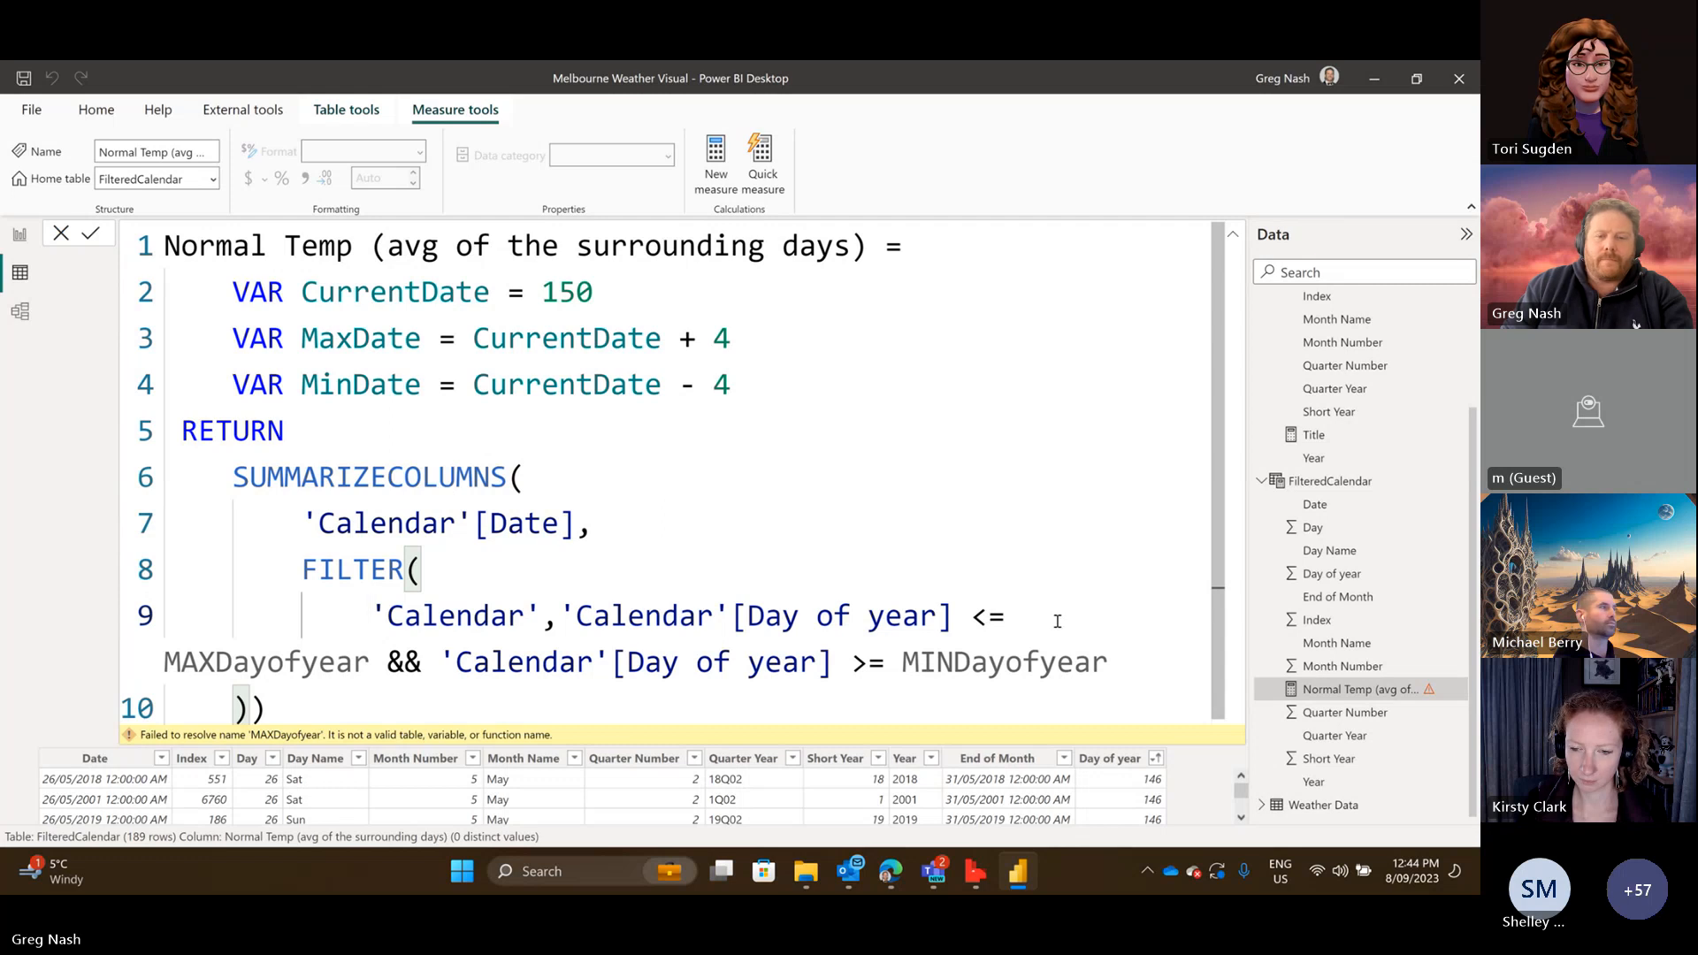
left_click(989, 617)
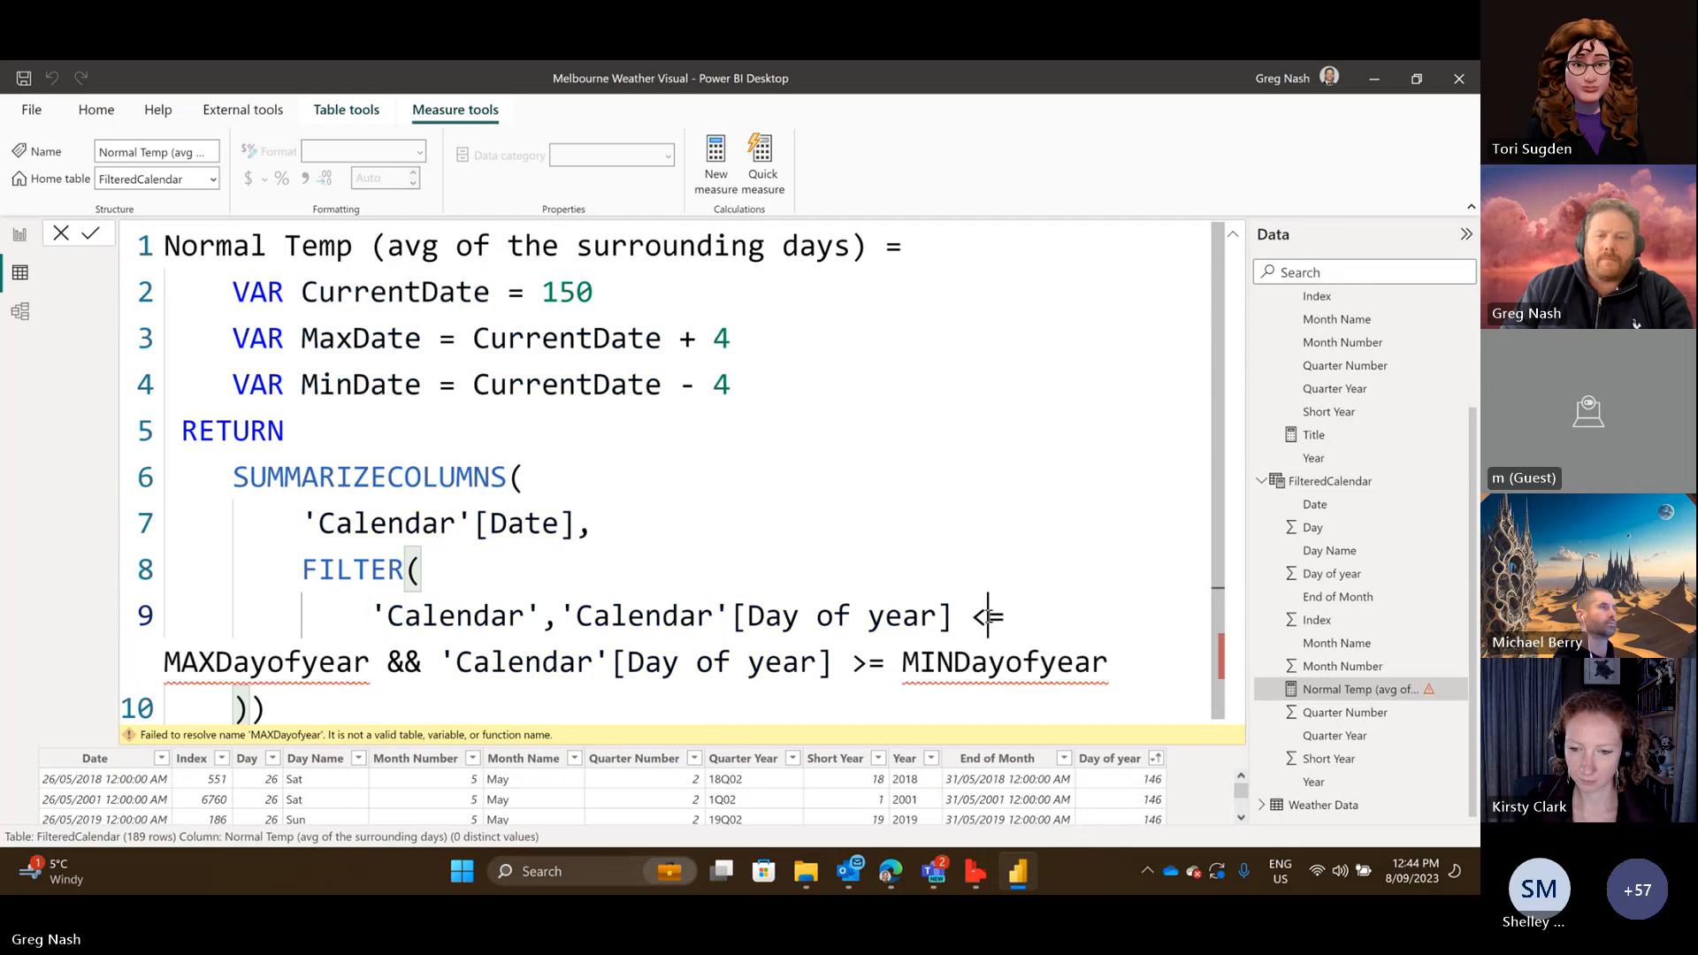
left_click(381, 663)
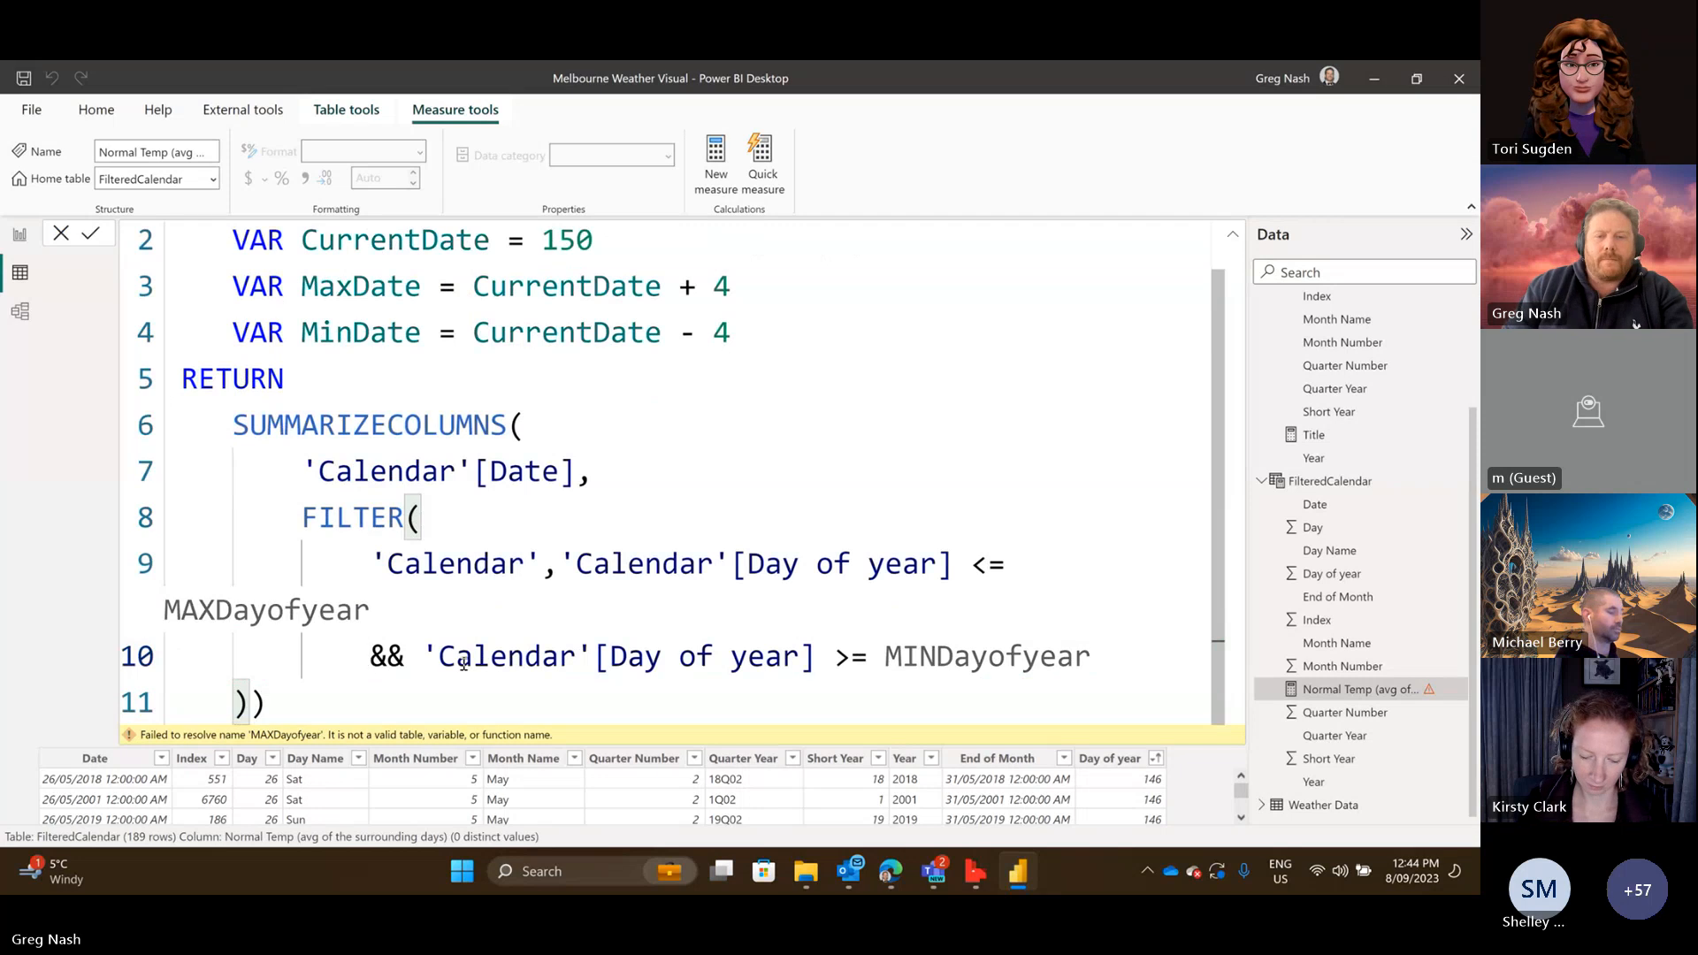
left_click(951, 570)
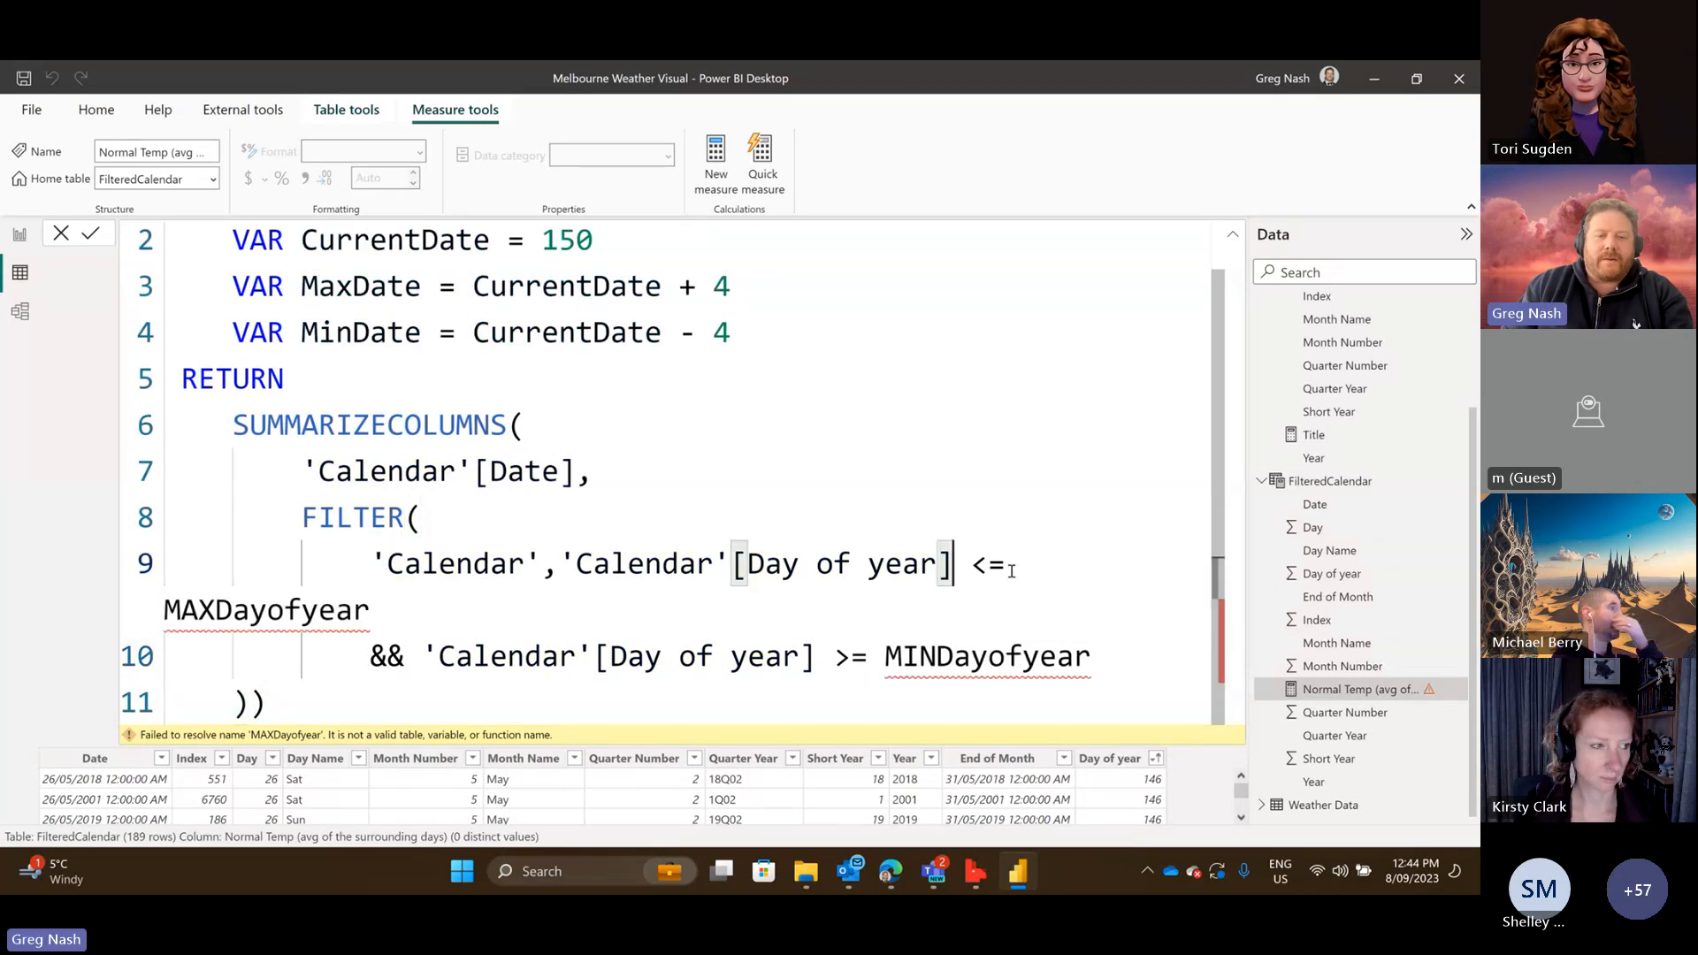
scroll(1014, 571, "down", 1)
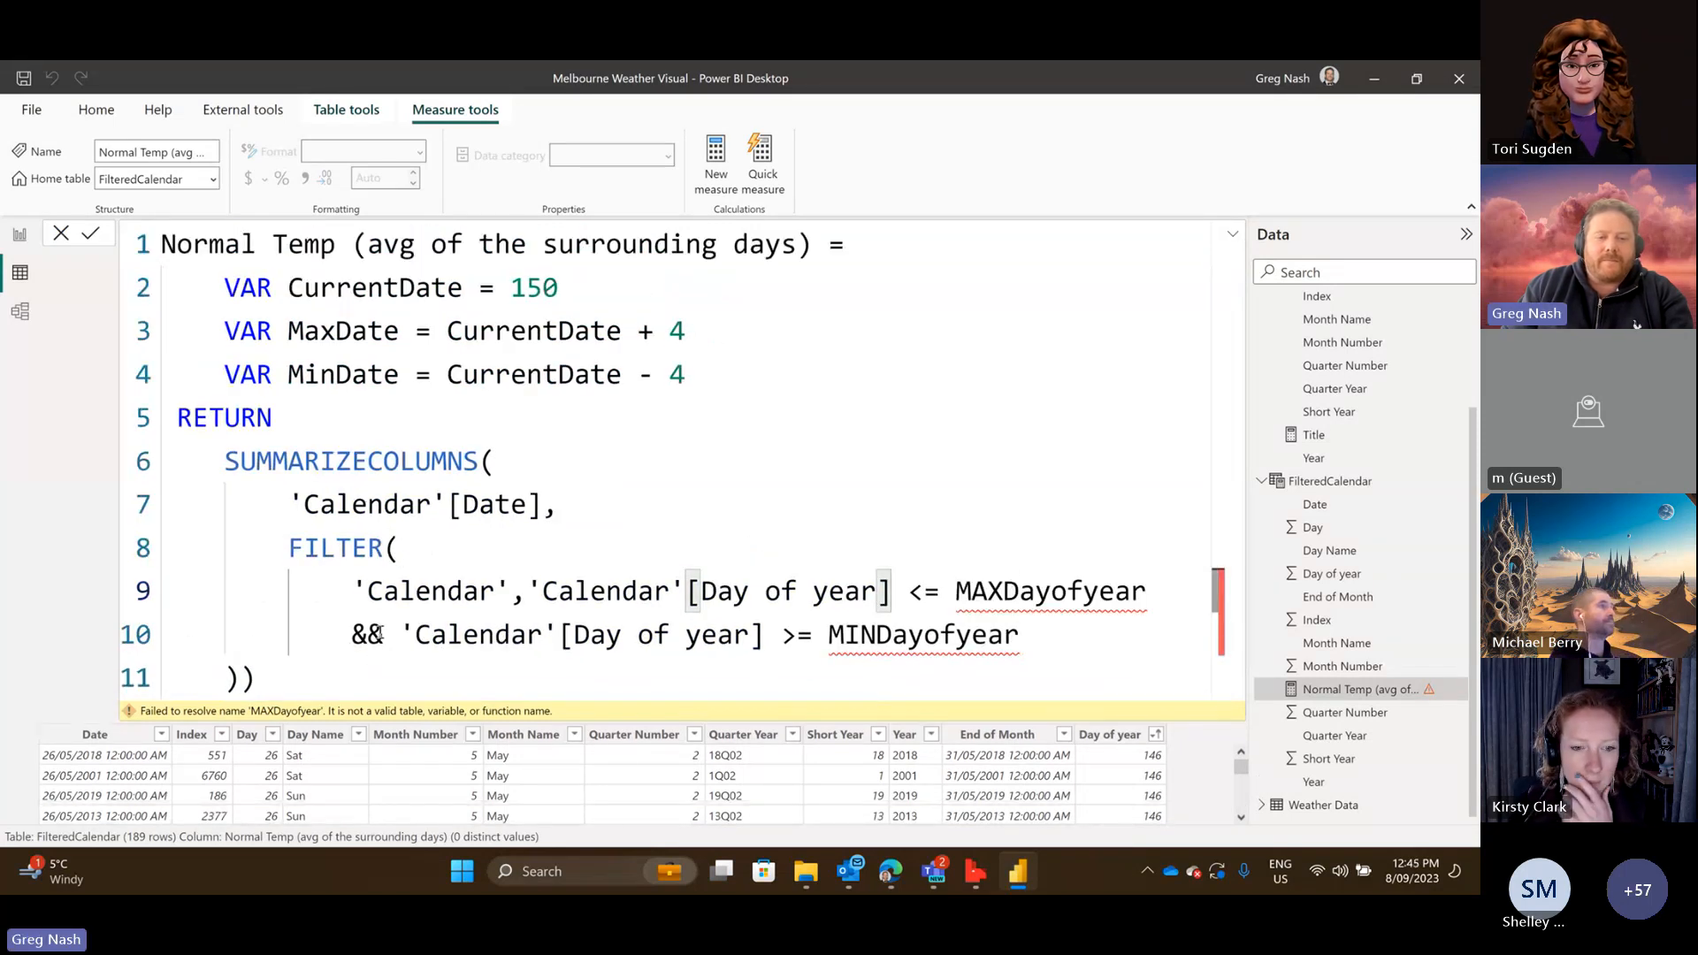
Insert an empty line between the && condition and the closing brackets.
left_click(1064, 641)
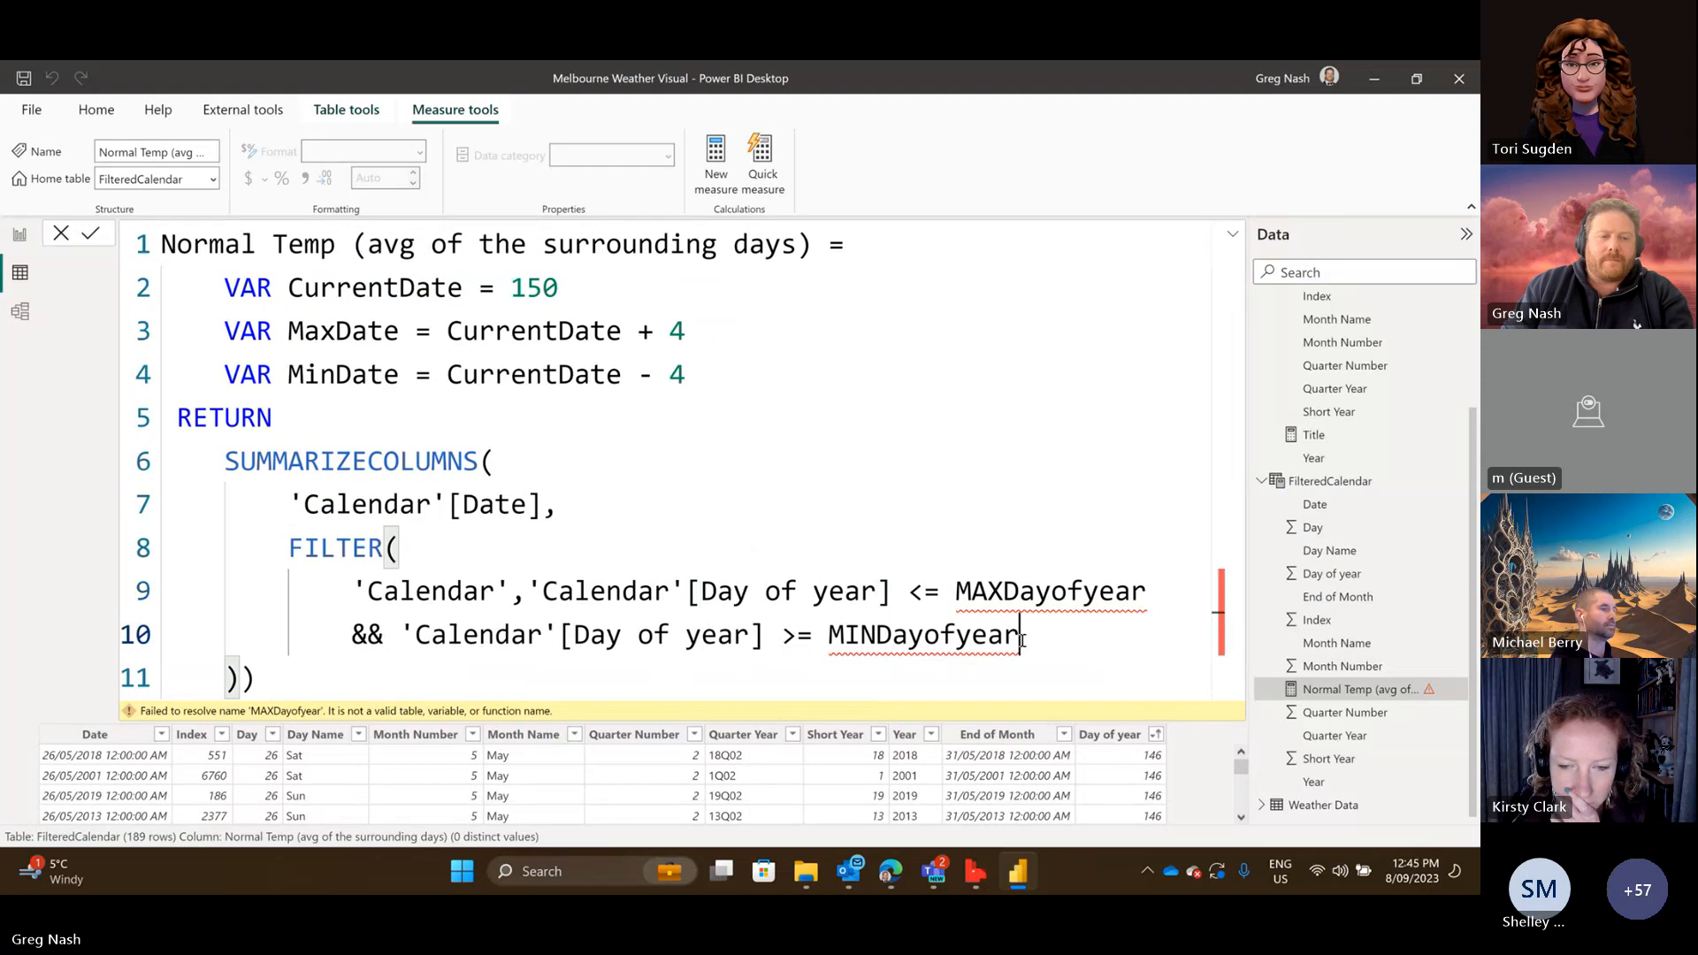
left_click(227, 680)
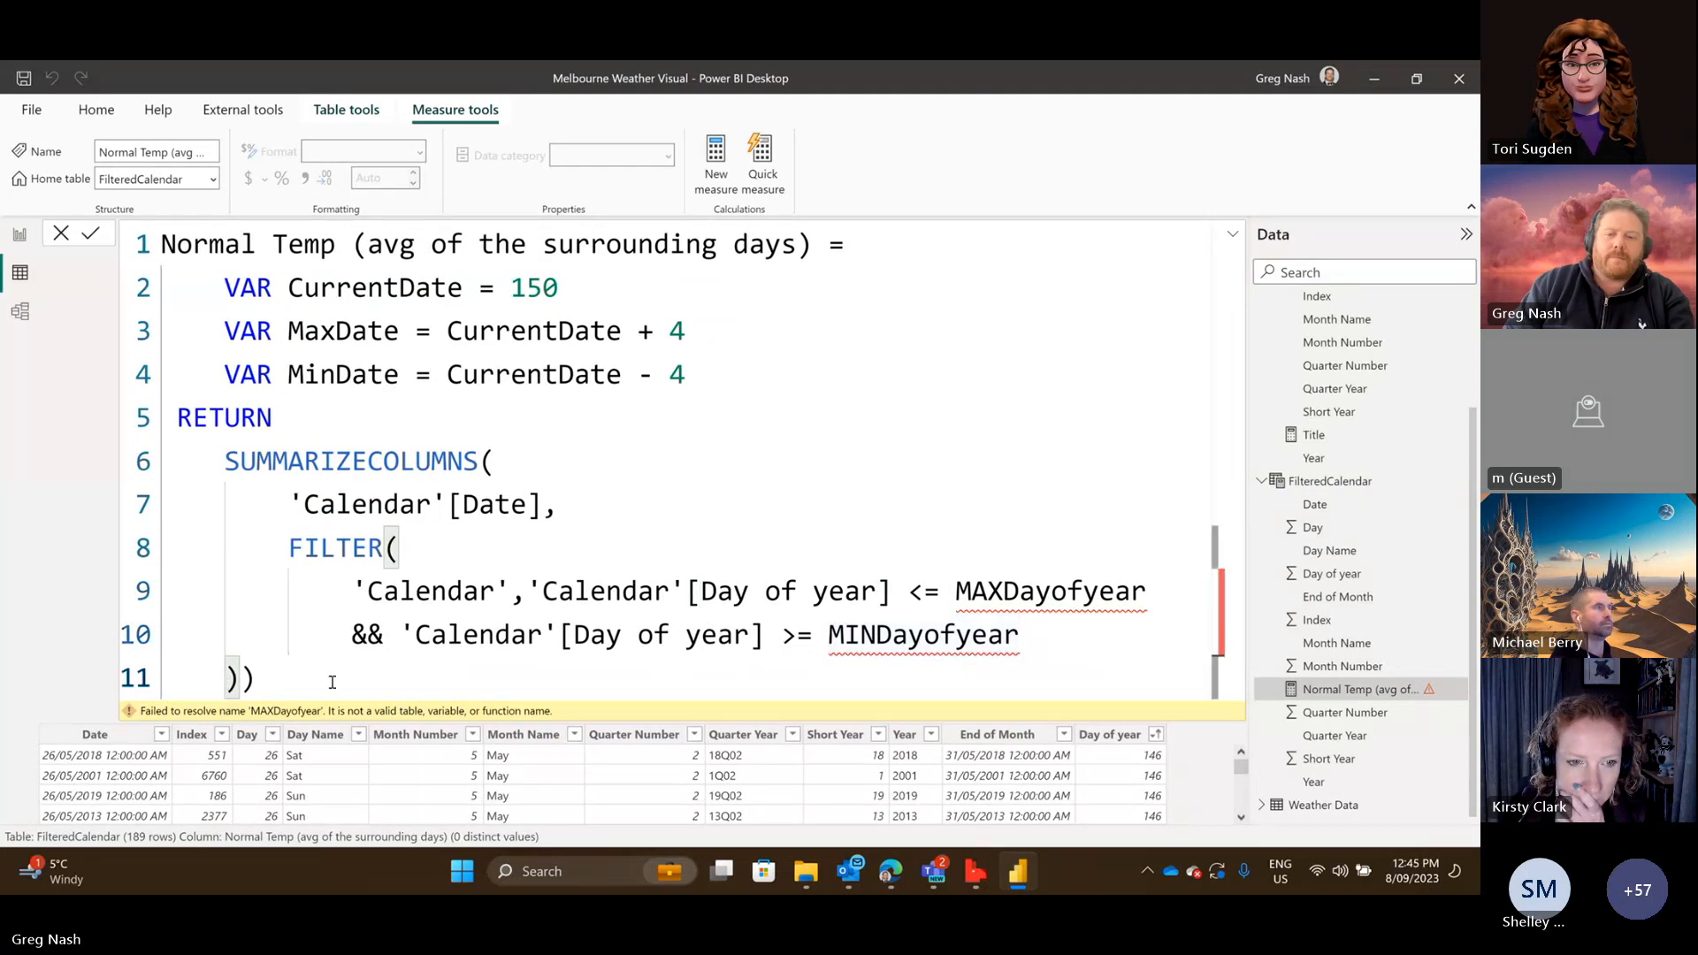
left_click(1046, 639)
key("shift+Return")
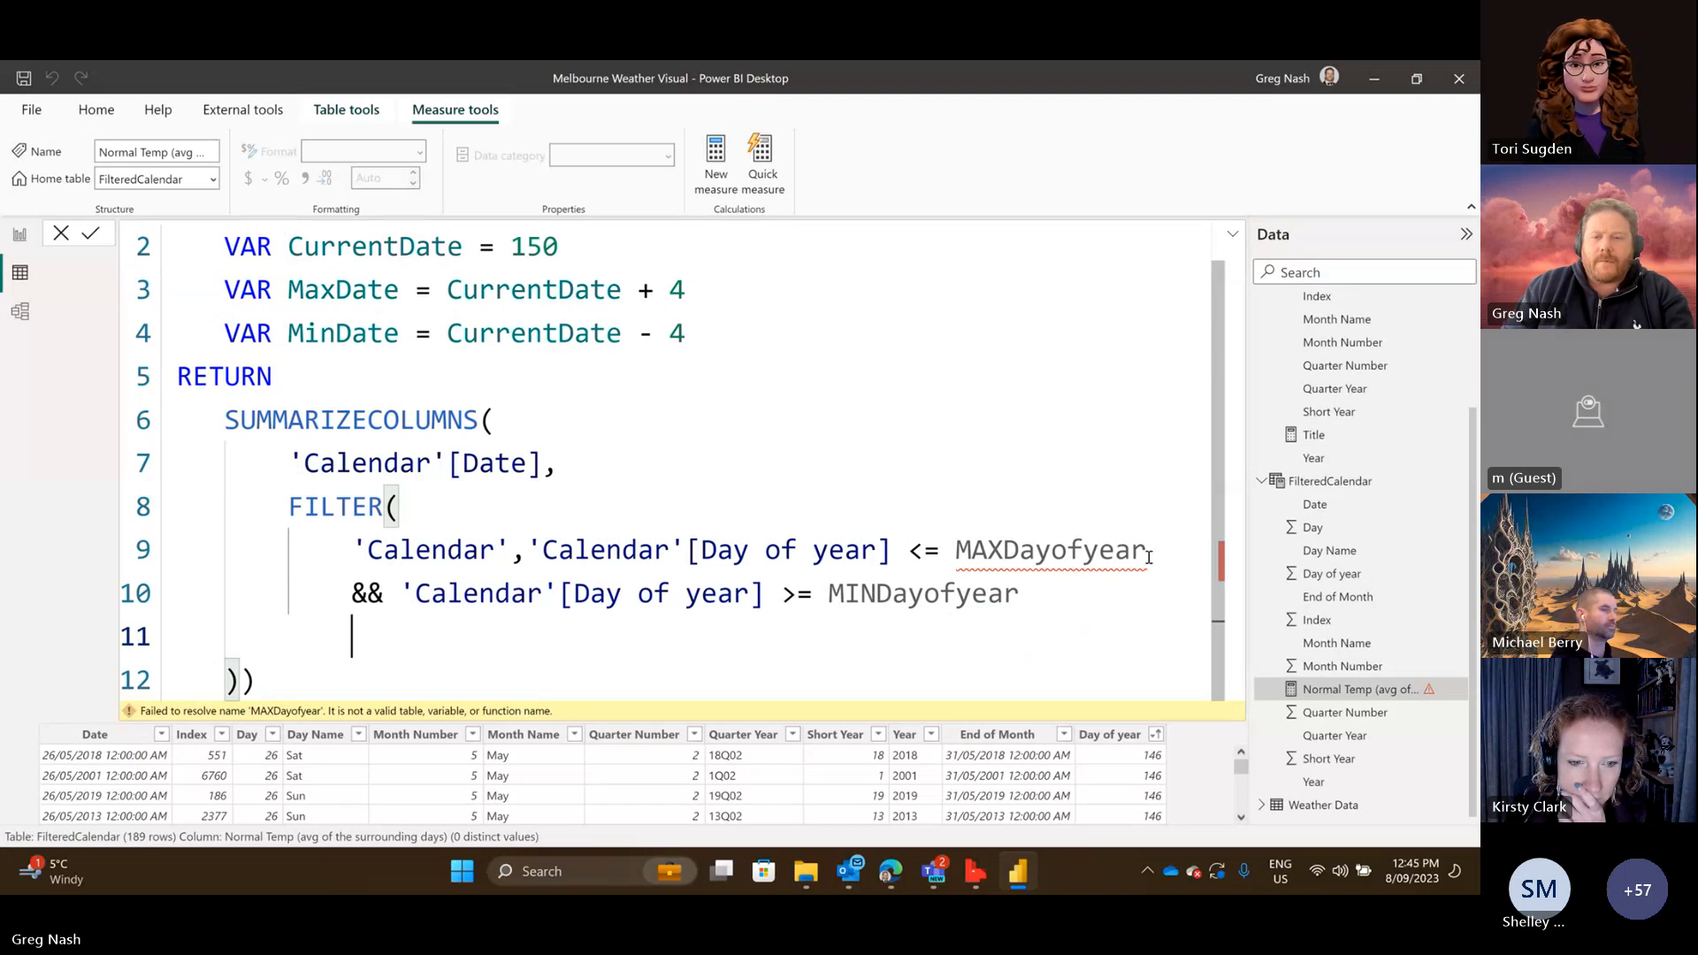
Replace MAXDayofyear with MaxDate and MINDayofyear with MINDate in the FILTER conditions.
left_click_drag(1147, 551, 909, 594)
type("ate")
left_click(1099, 591)
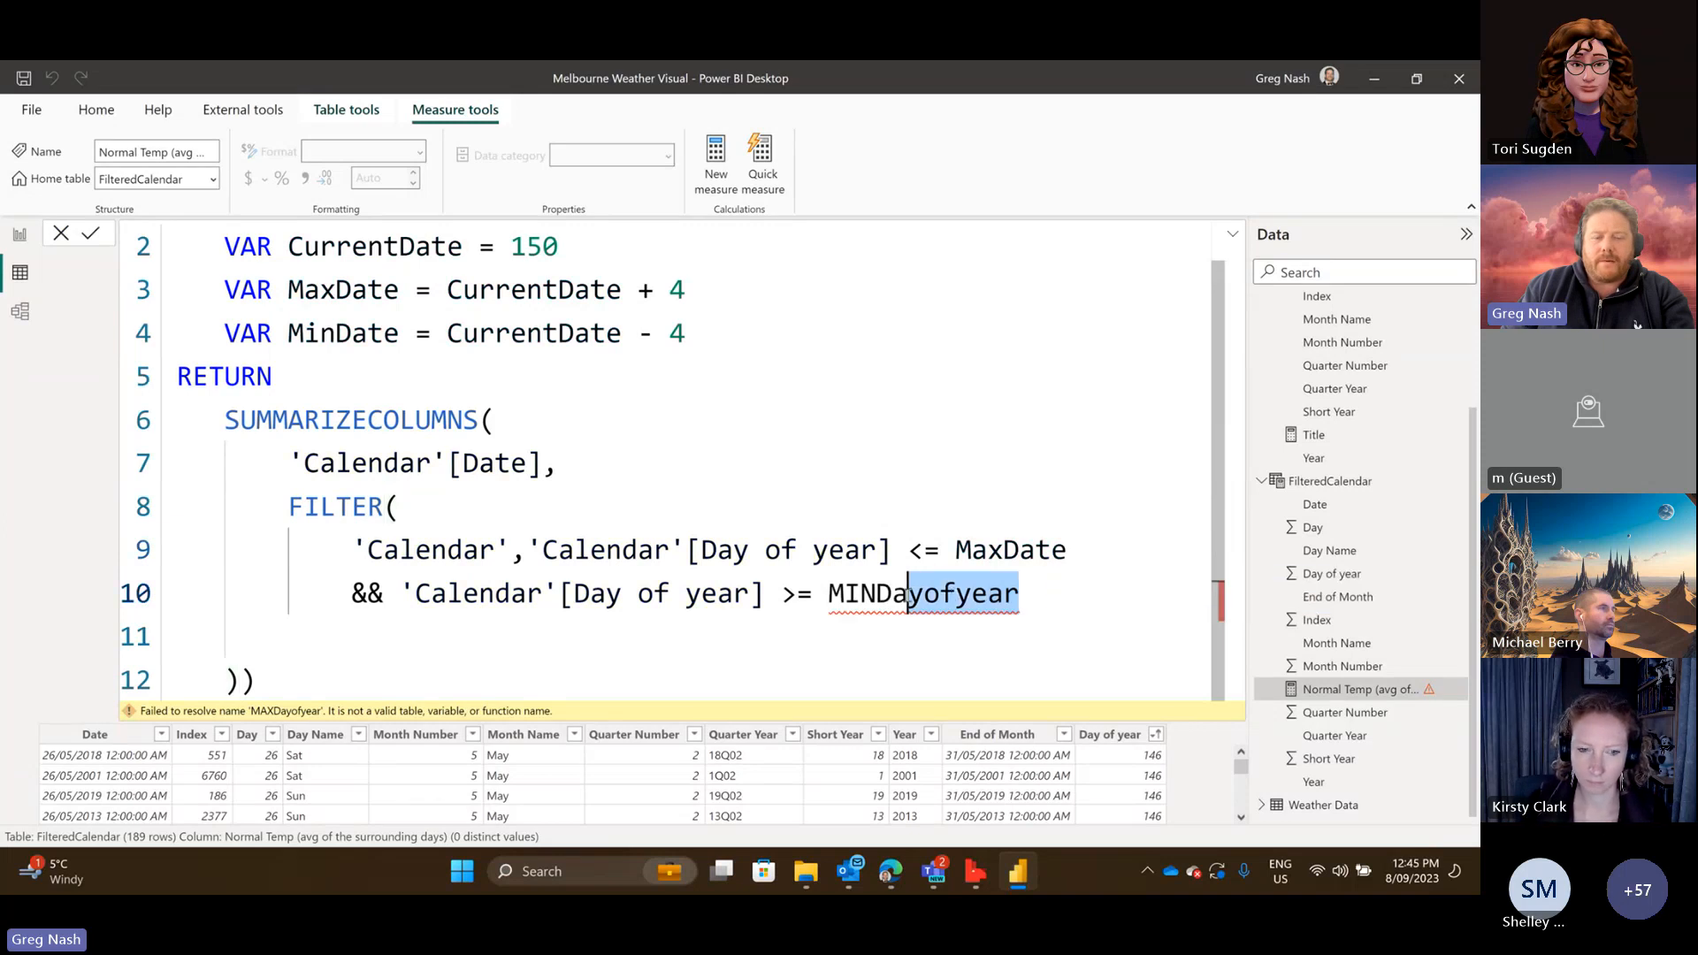
type("ate")
left_click(292, 655)
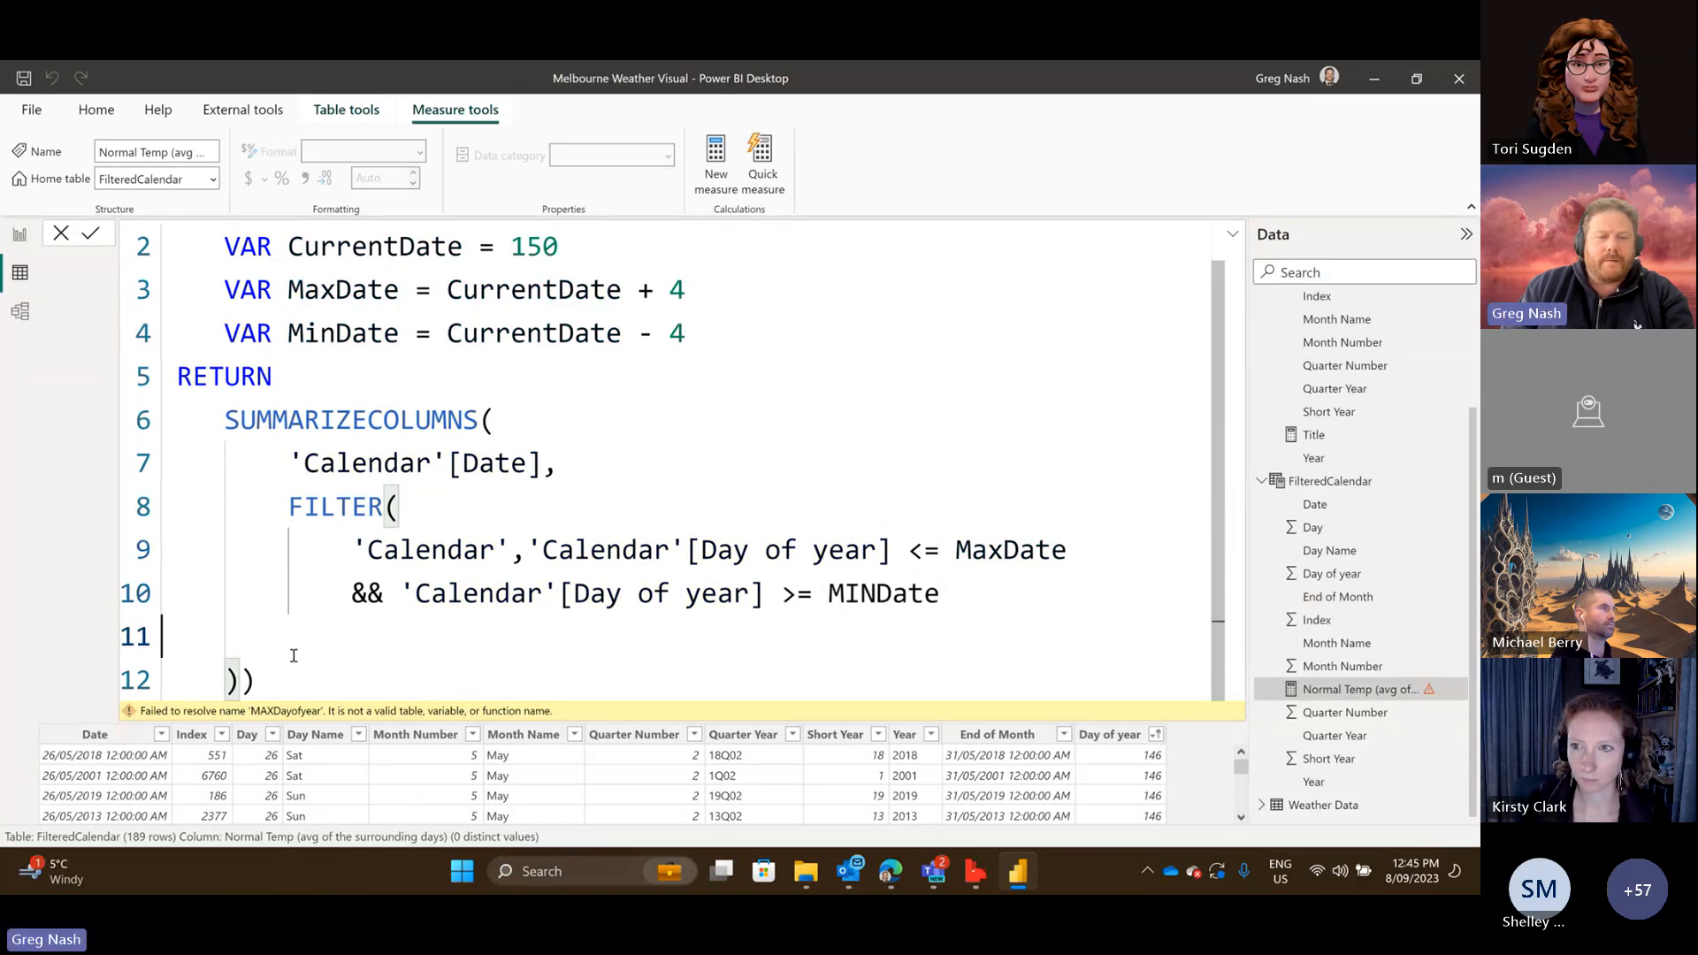
Place the two closing brackets on separate lines, delete the empty line above, and indent the bracket that closes FILTER.
left_click(243, 677)
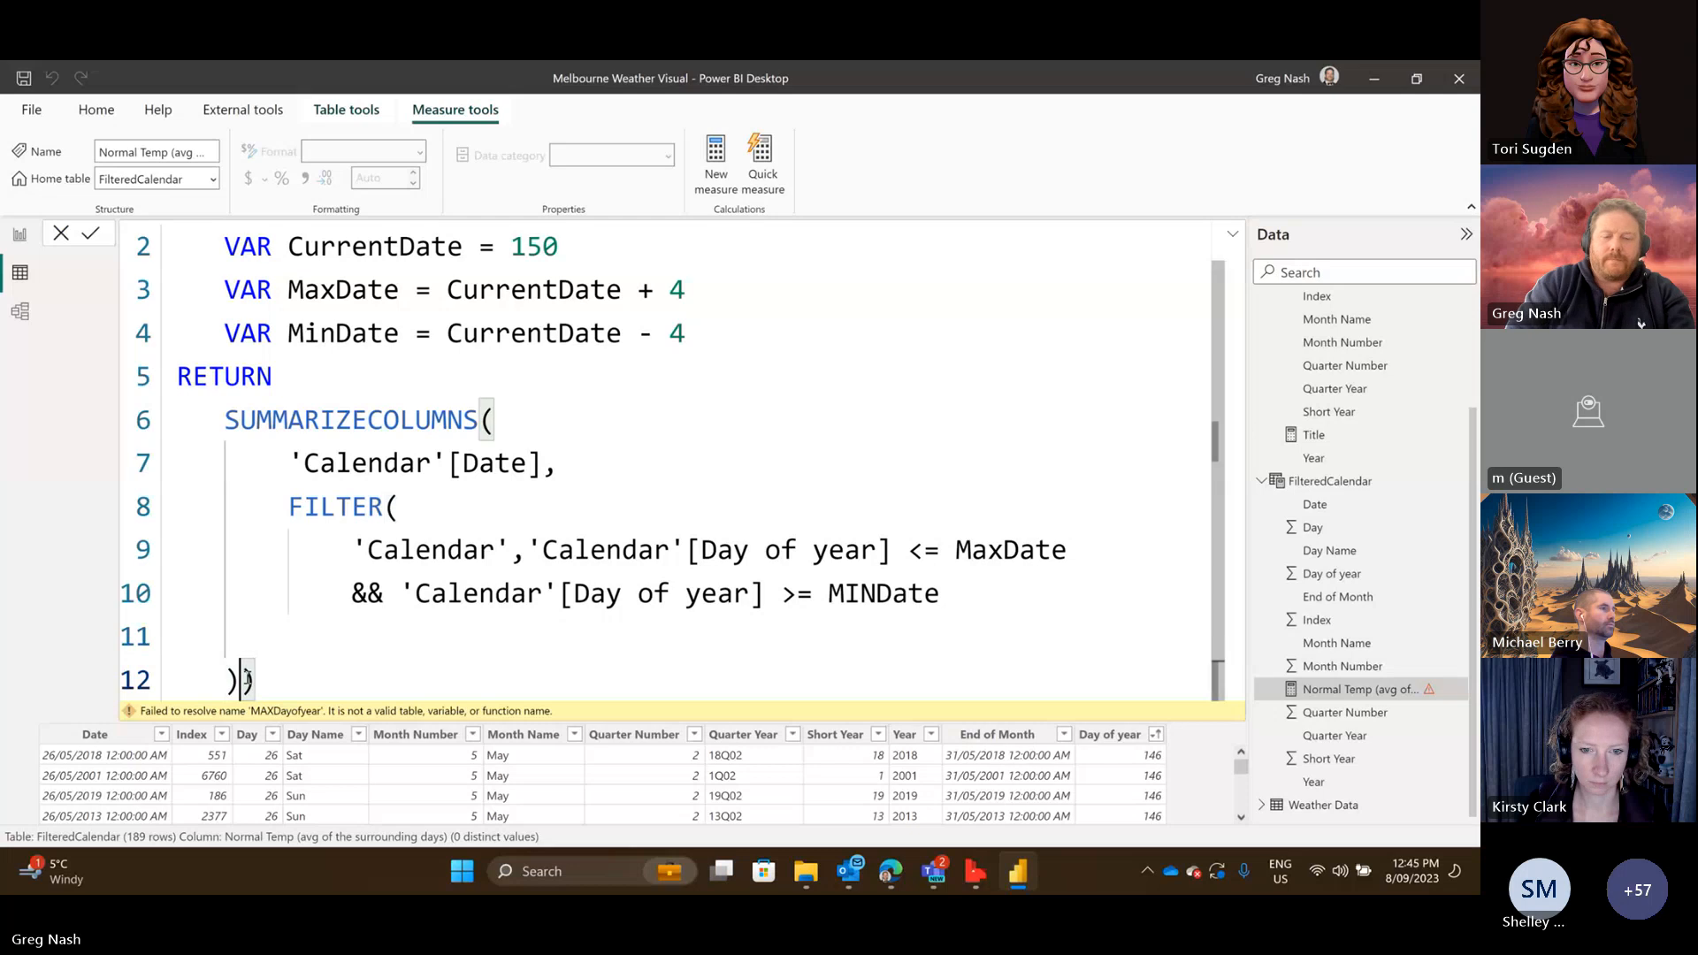
key("Return")
key("Up")
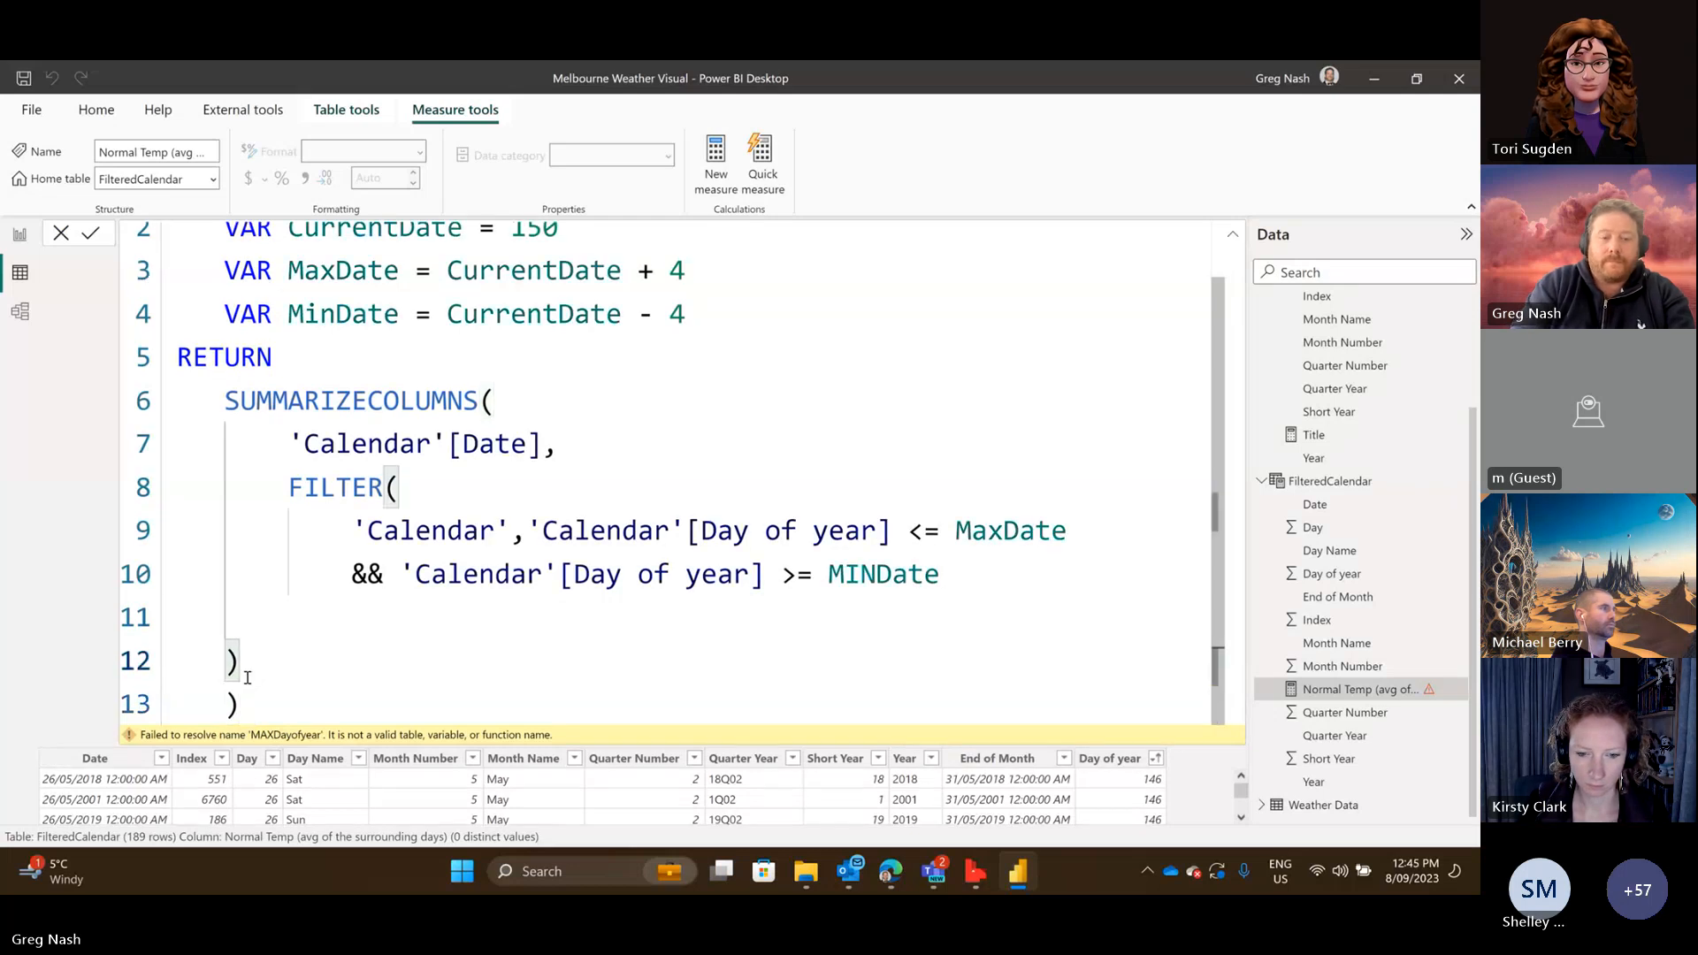
key("BackSpace")
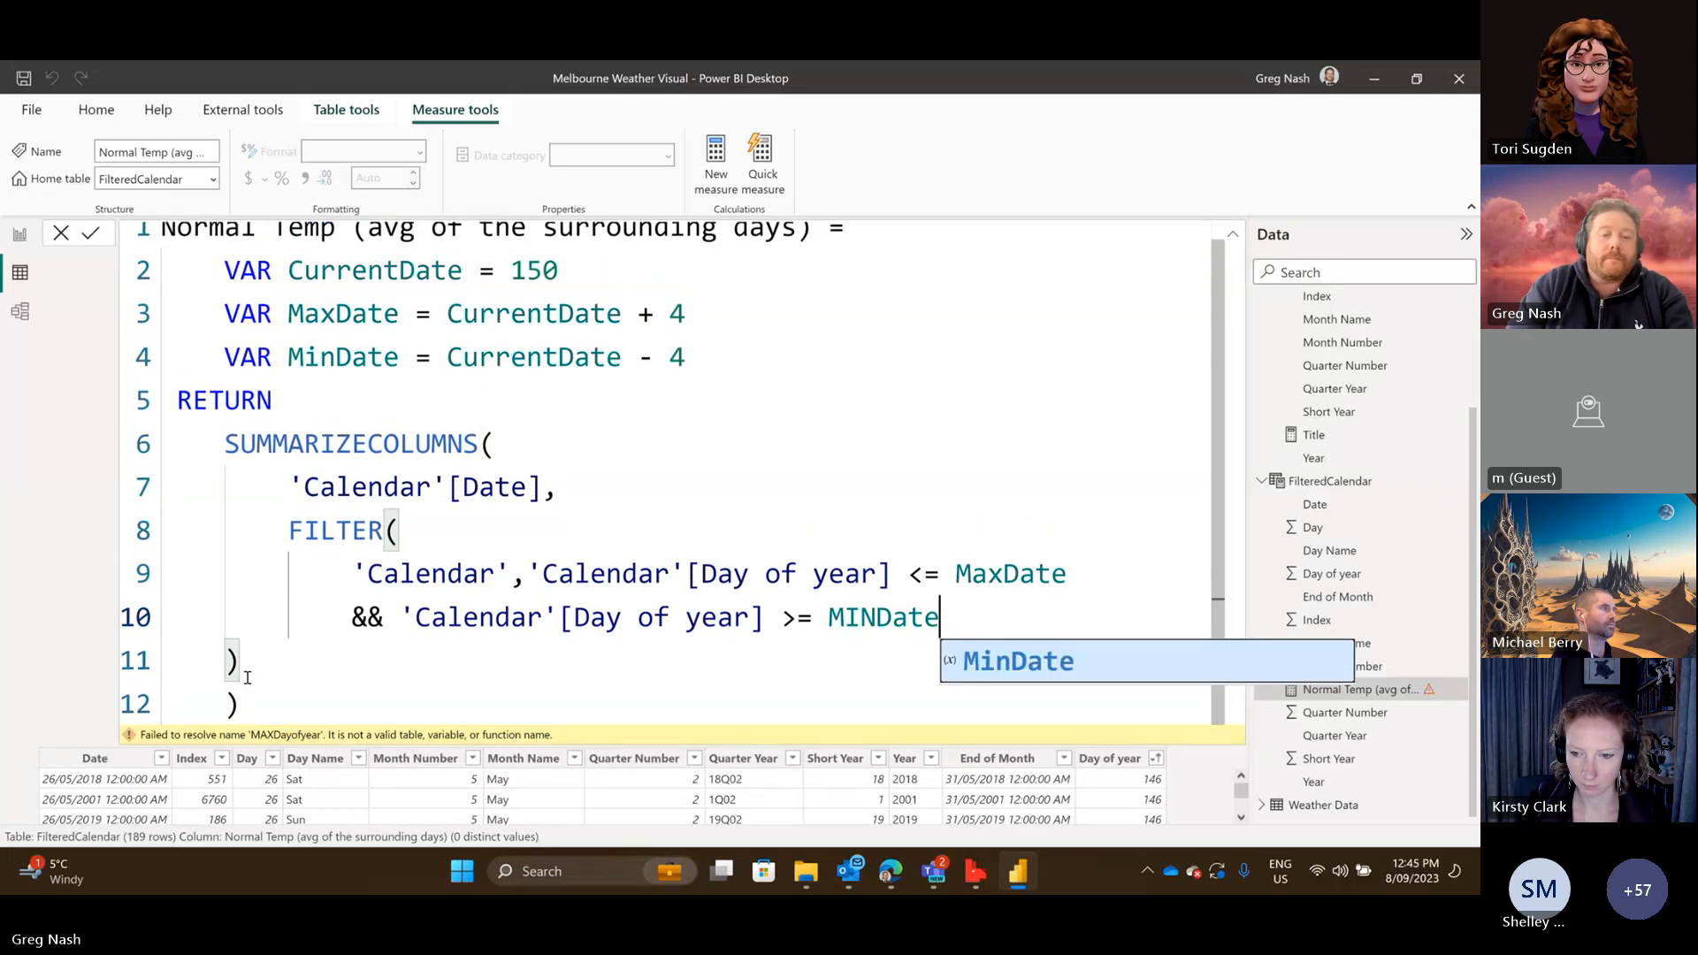
key("Right")
key("Tab")
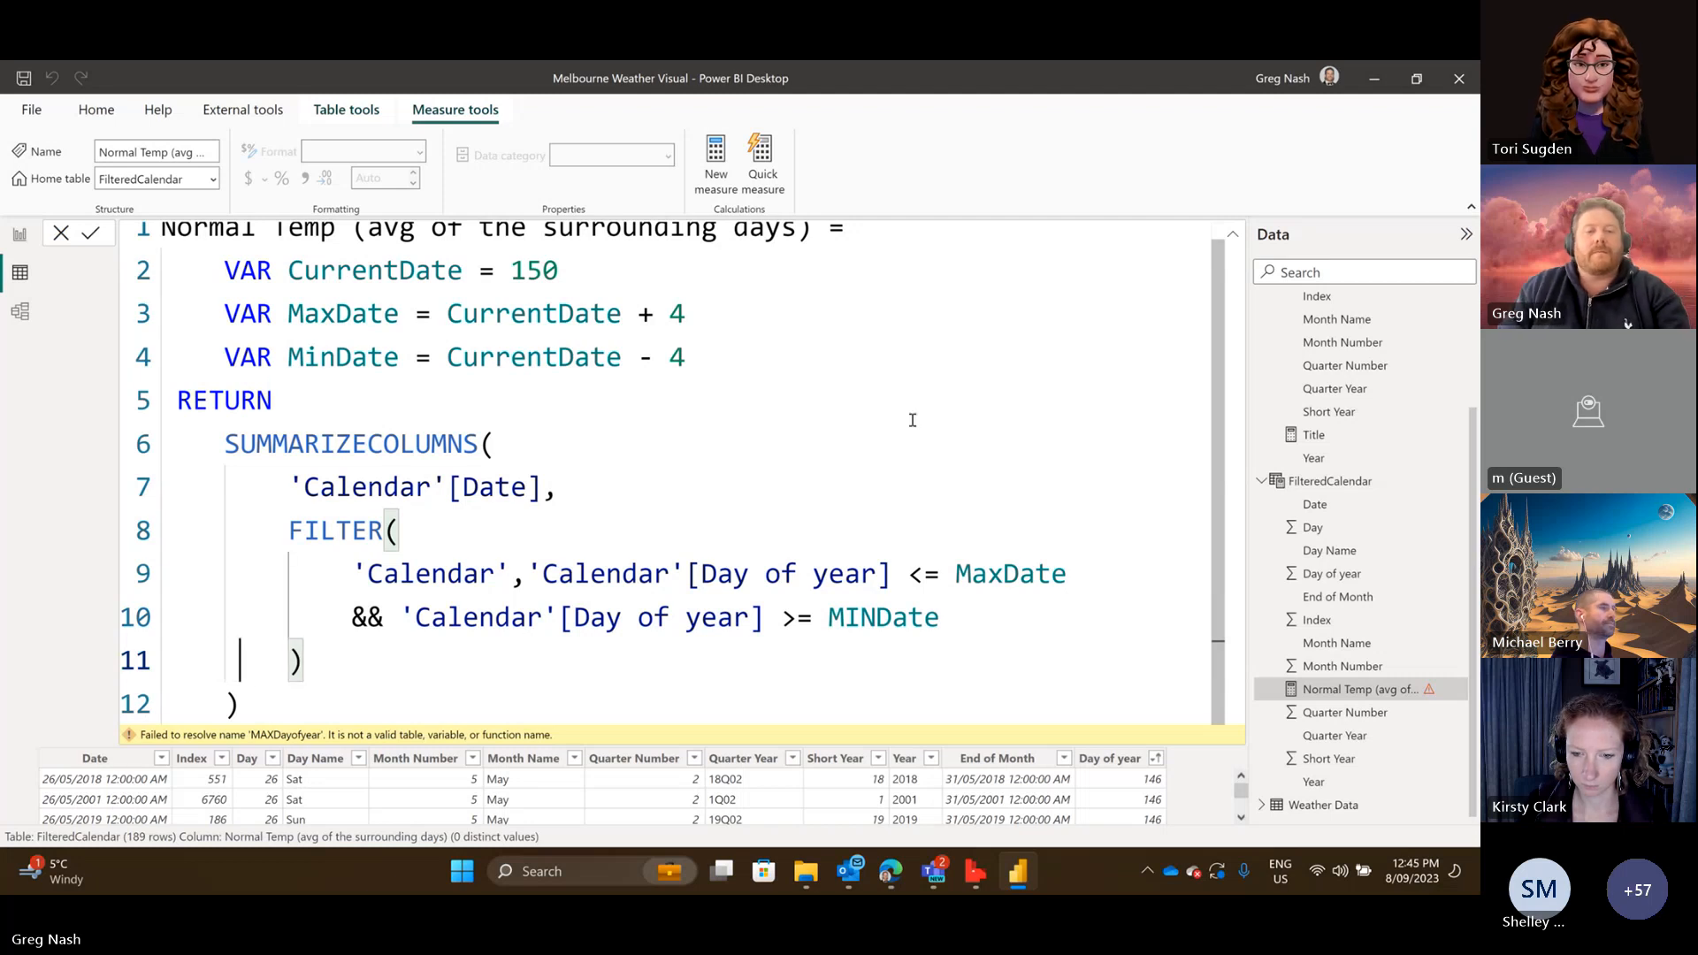
left_click_drag(912, 418, 906, 443)
left_click(665, 610)
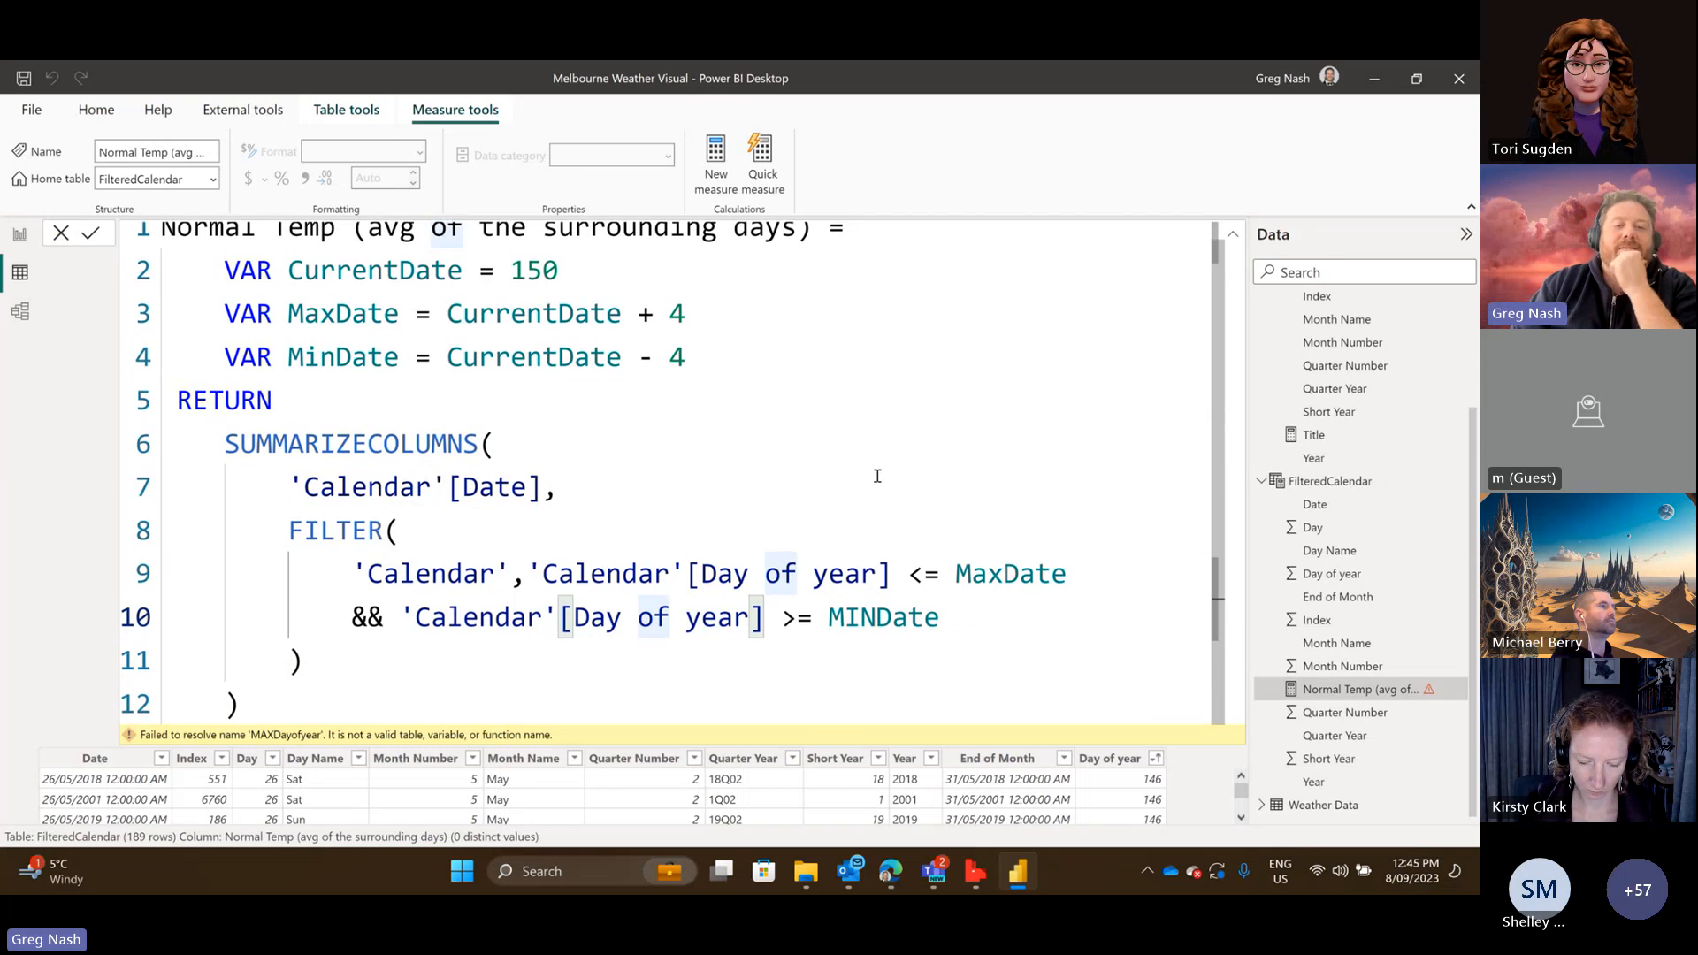
left_click(414, 525)
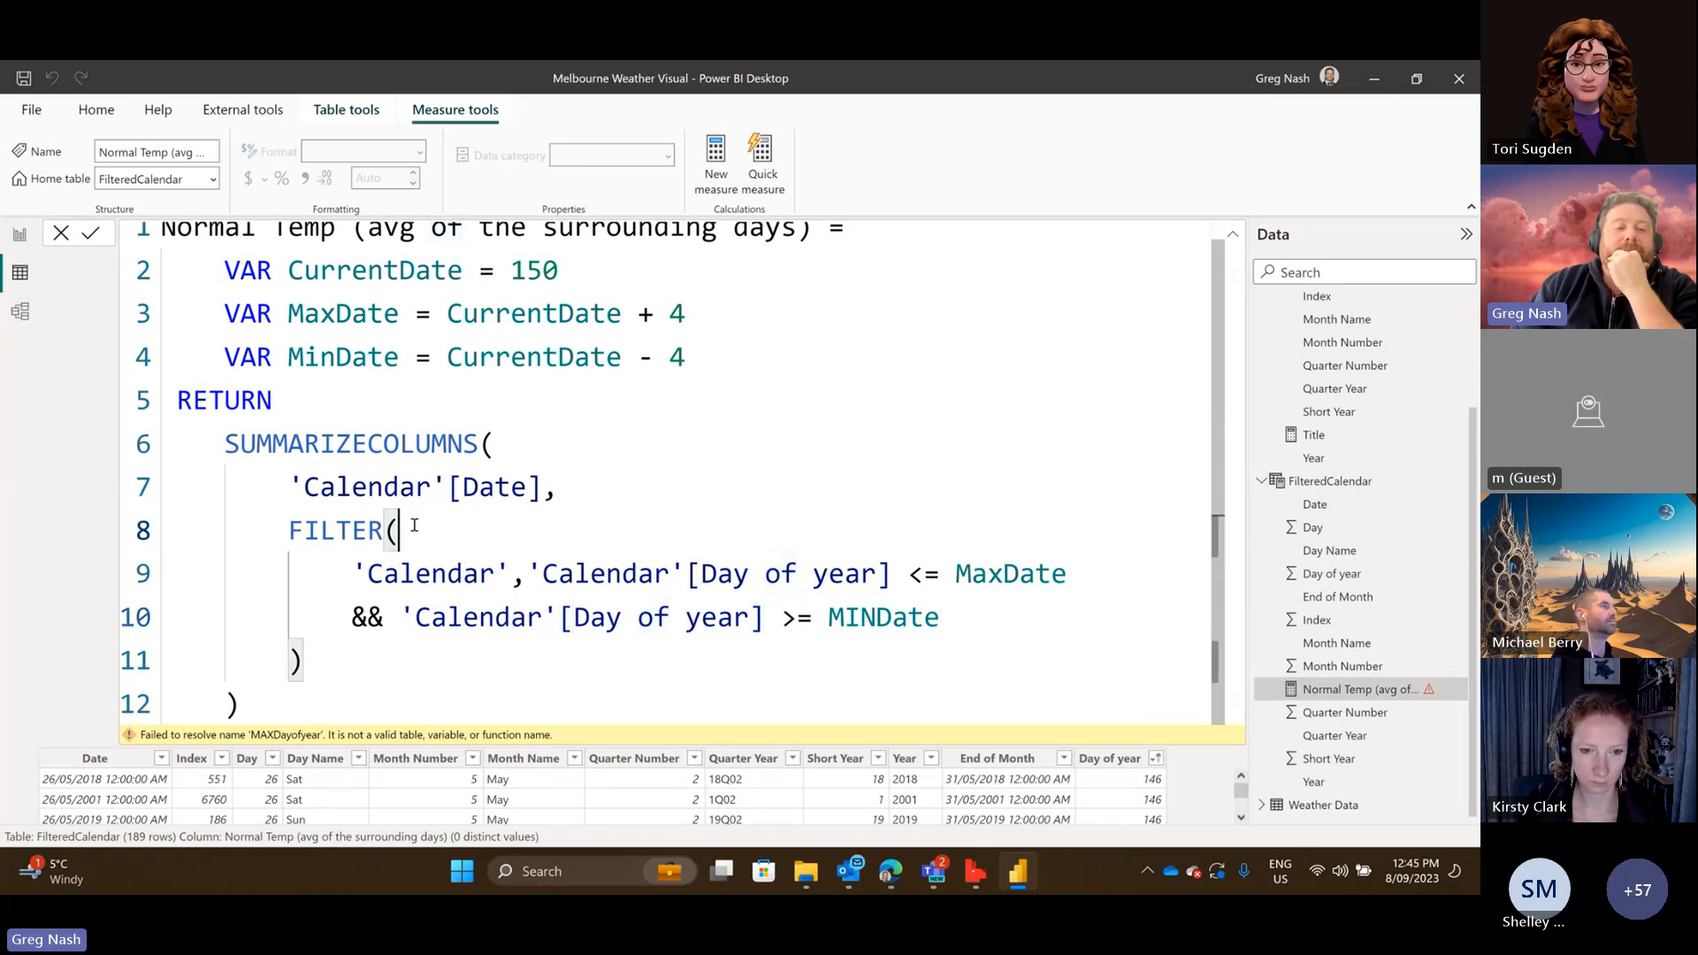
left_click(569, 488)
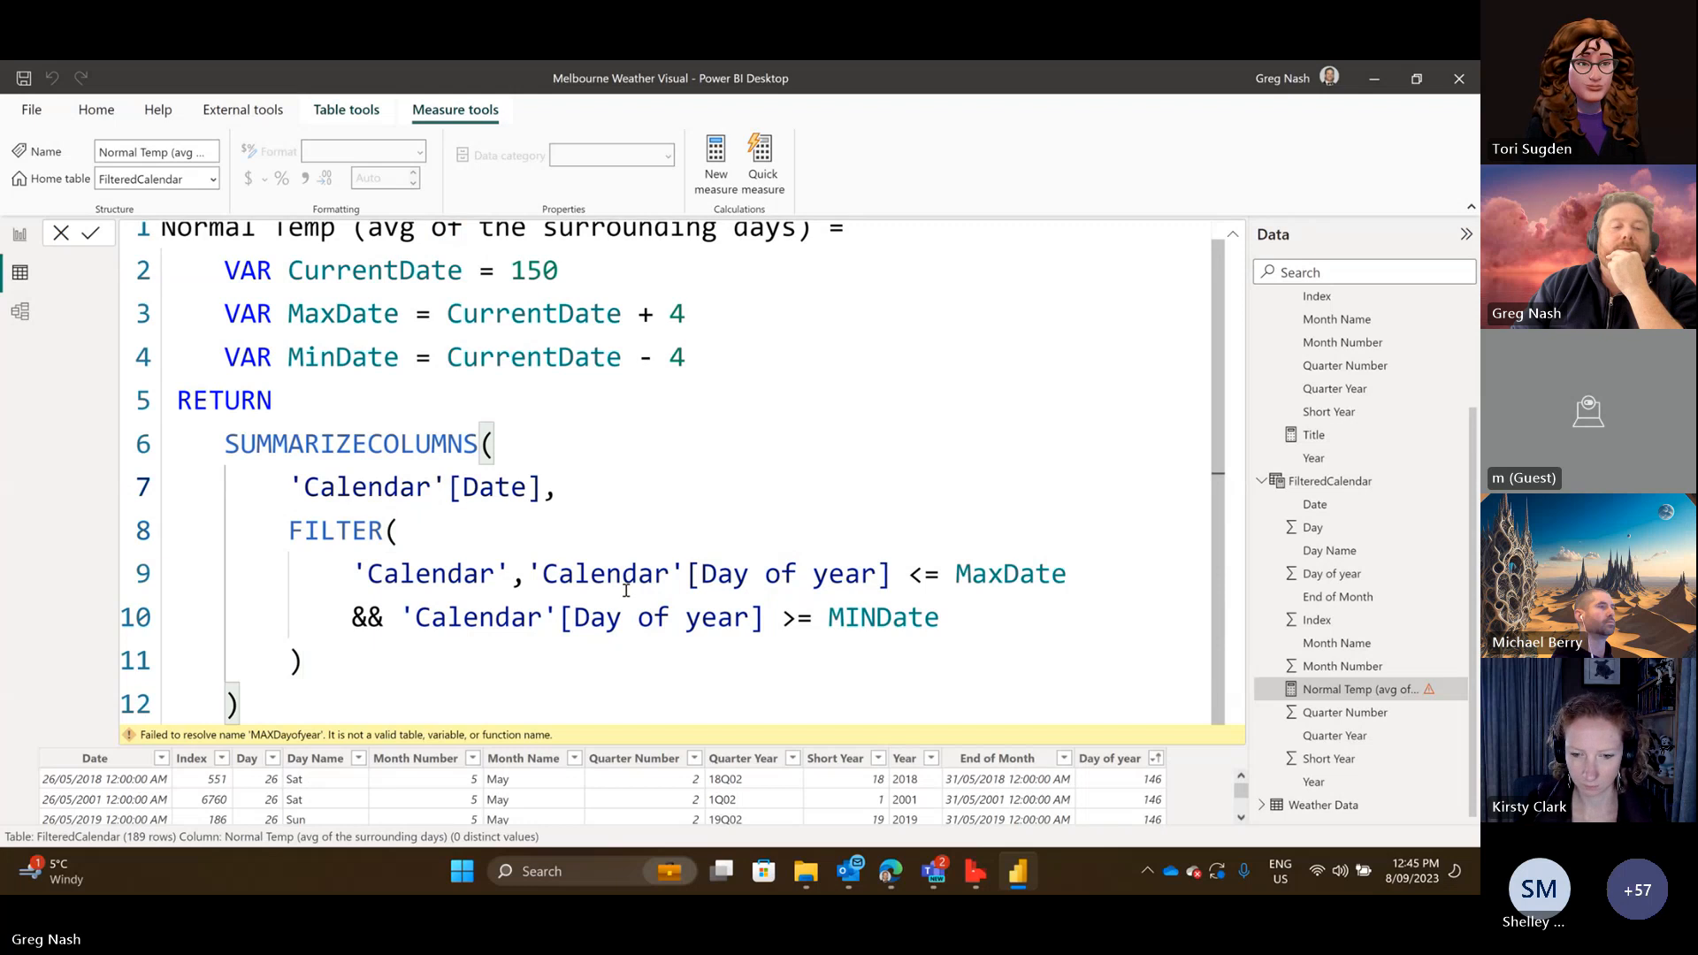
left_click(371, 672)
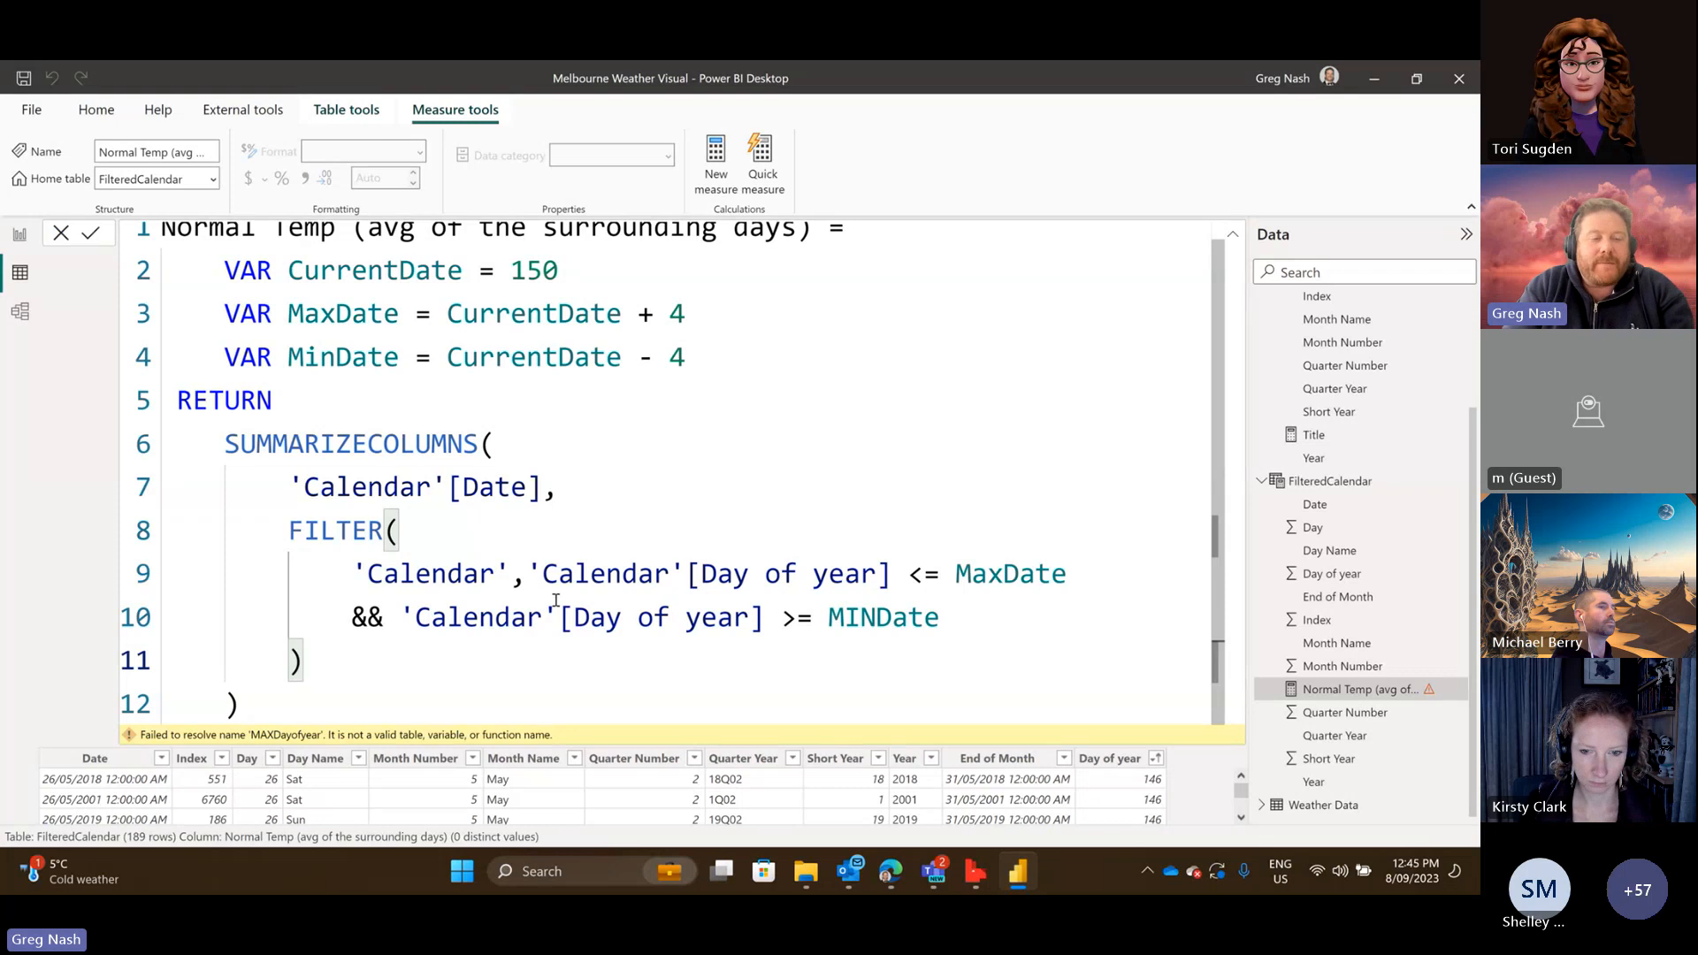
type(",")
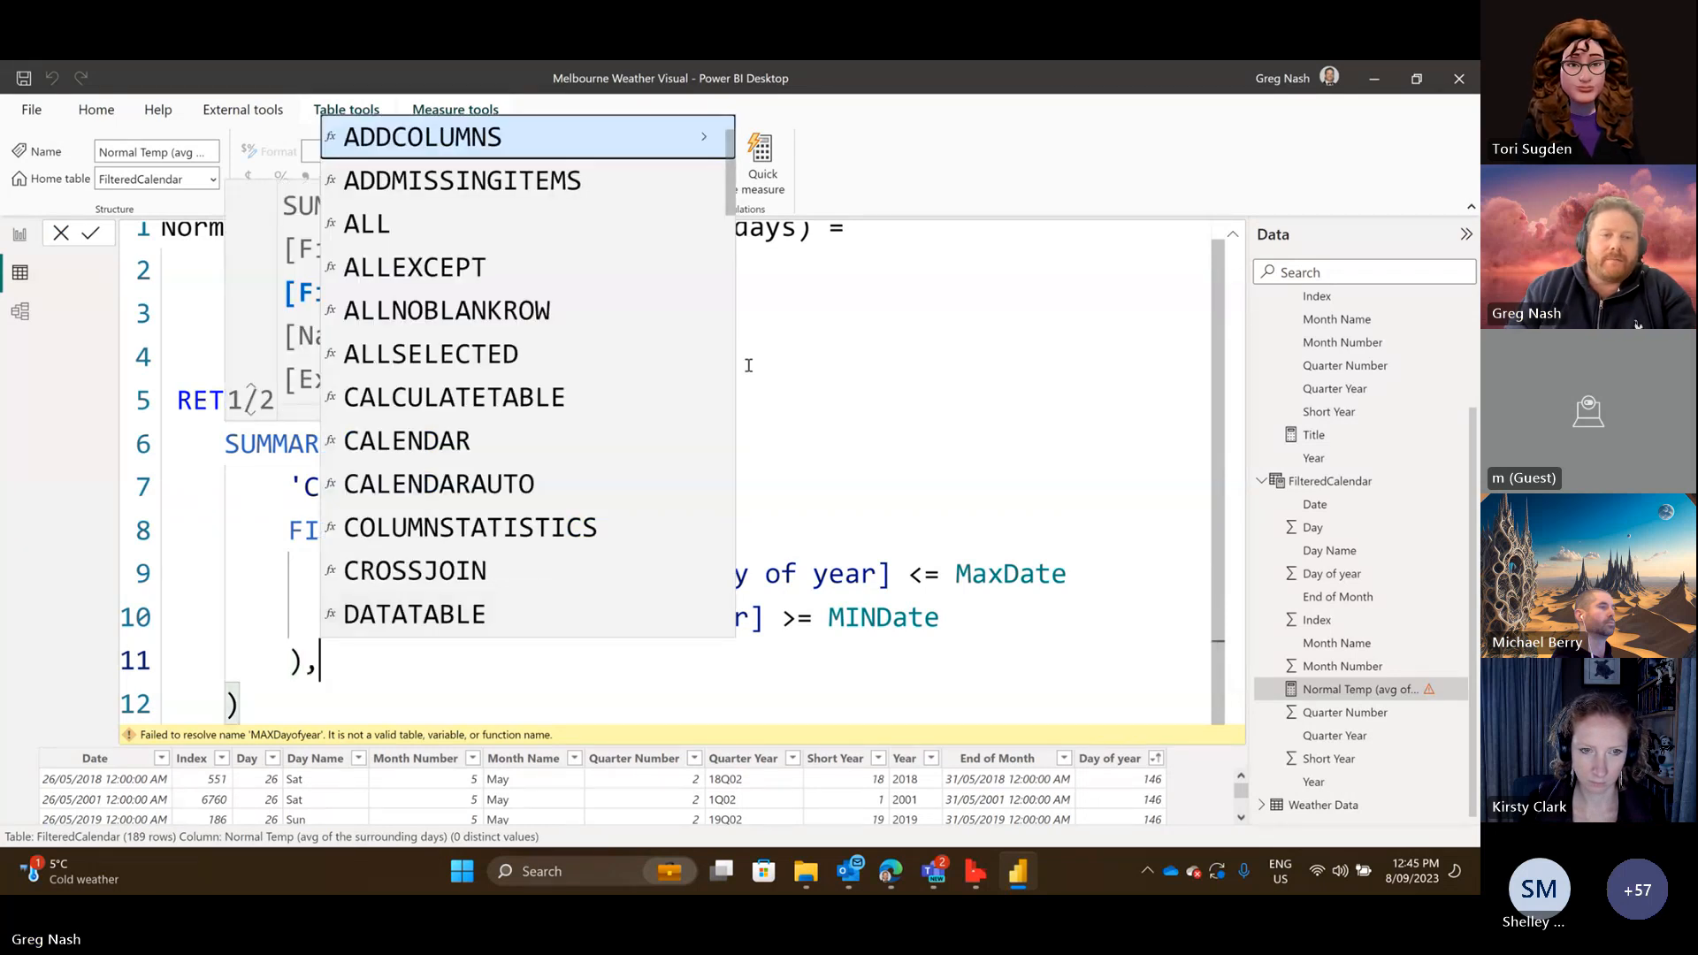
scroll(864, 400, "down", 1)
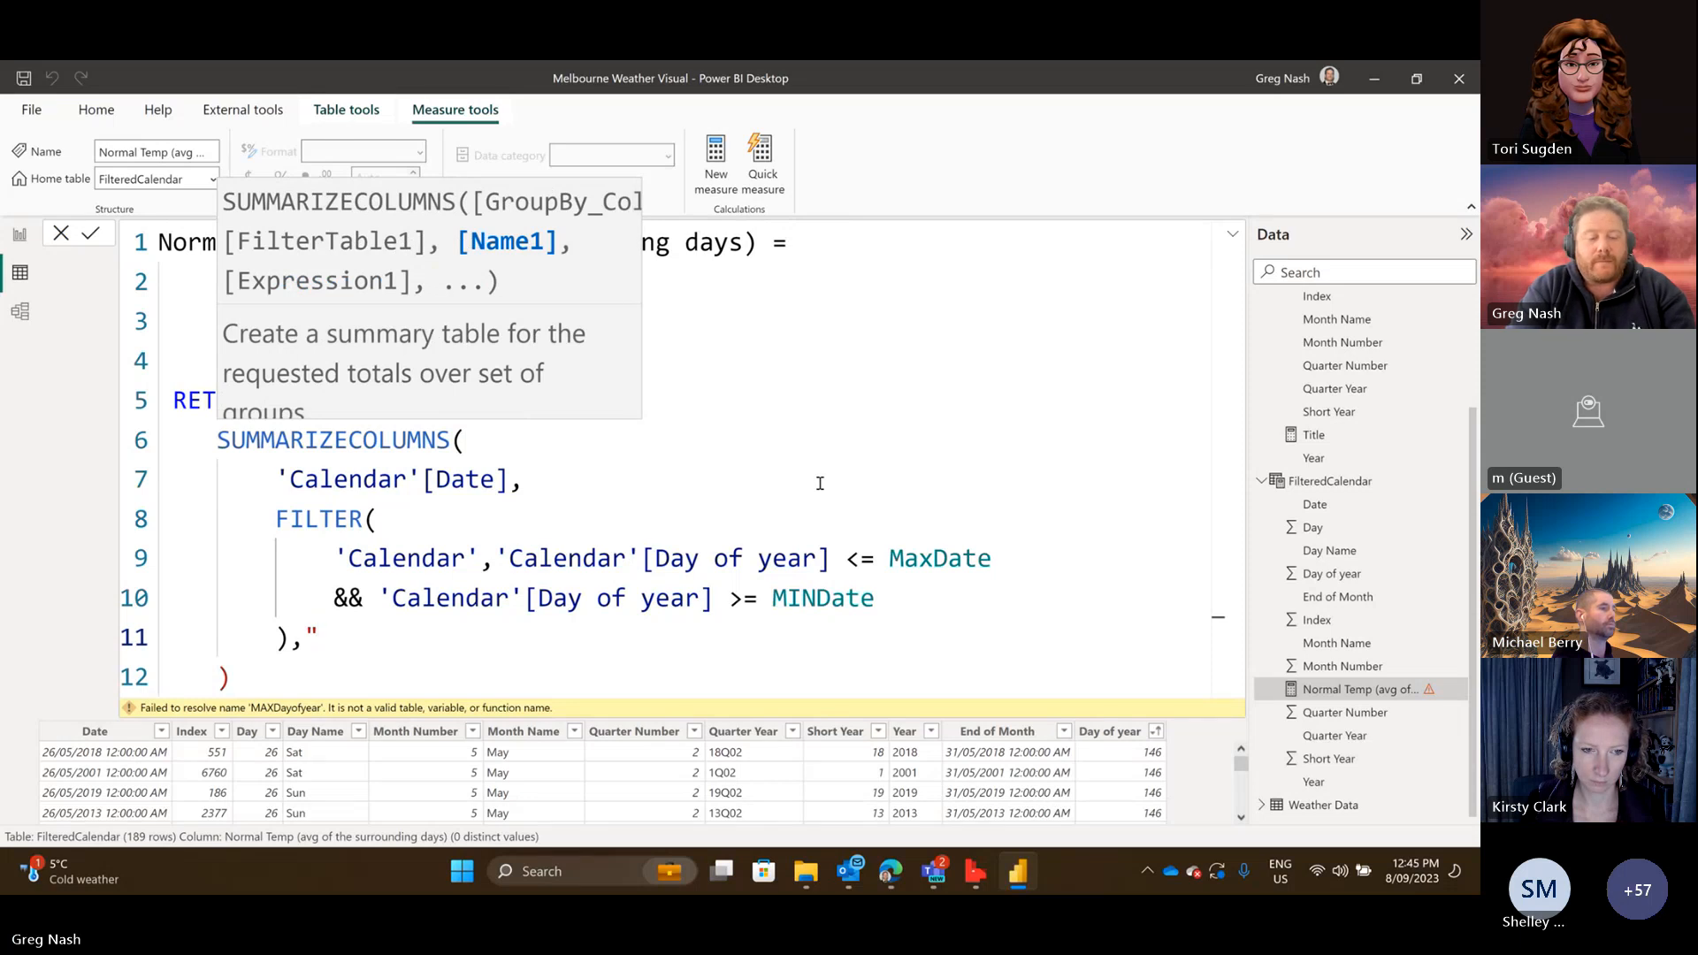
type("A")
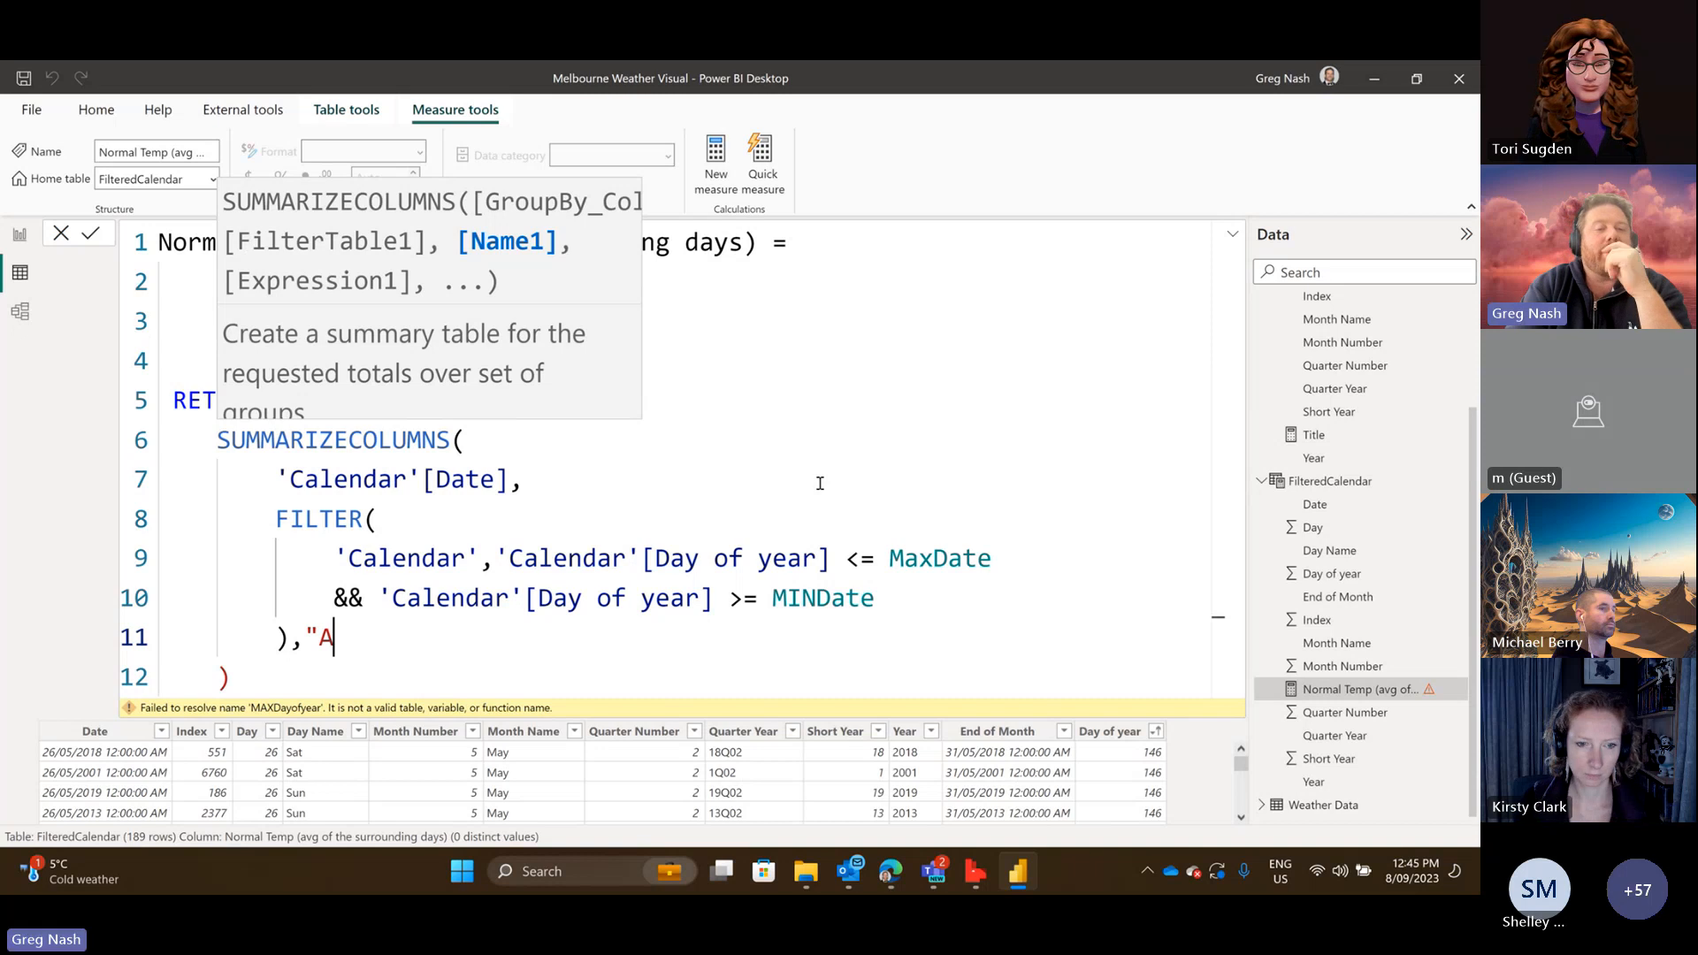
key("BackSpace")
key("BackSpace")
key("BackSpace")
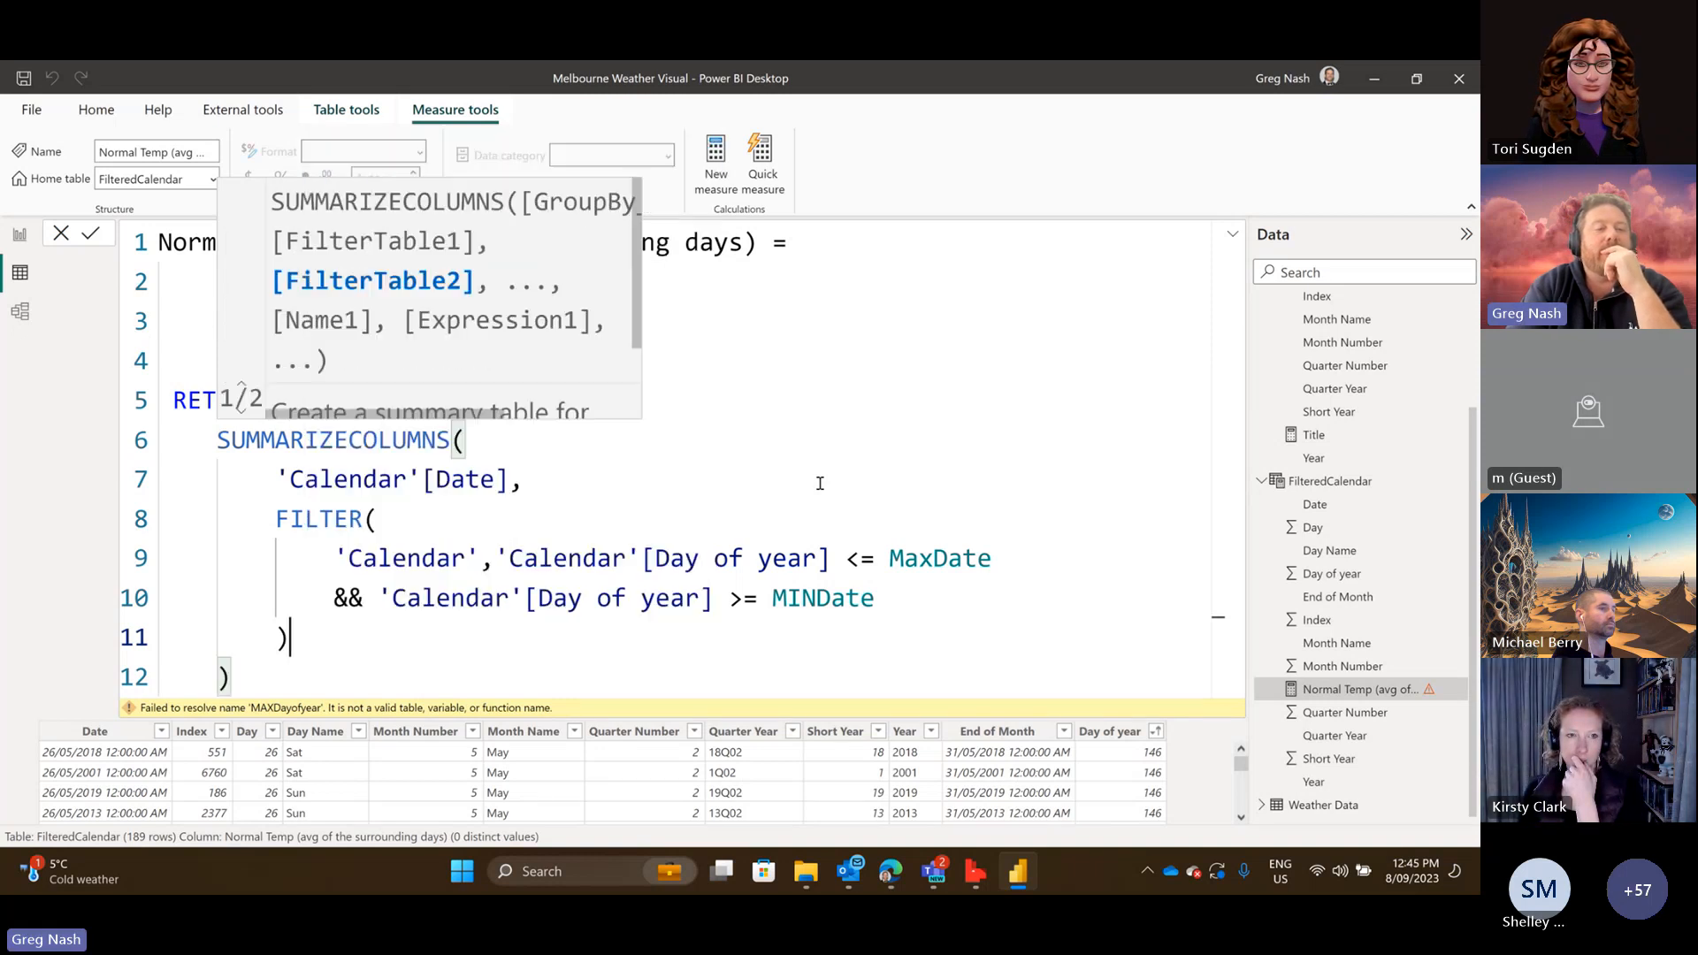
left_click(253, 668)
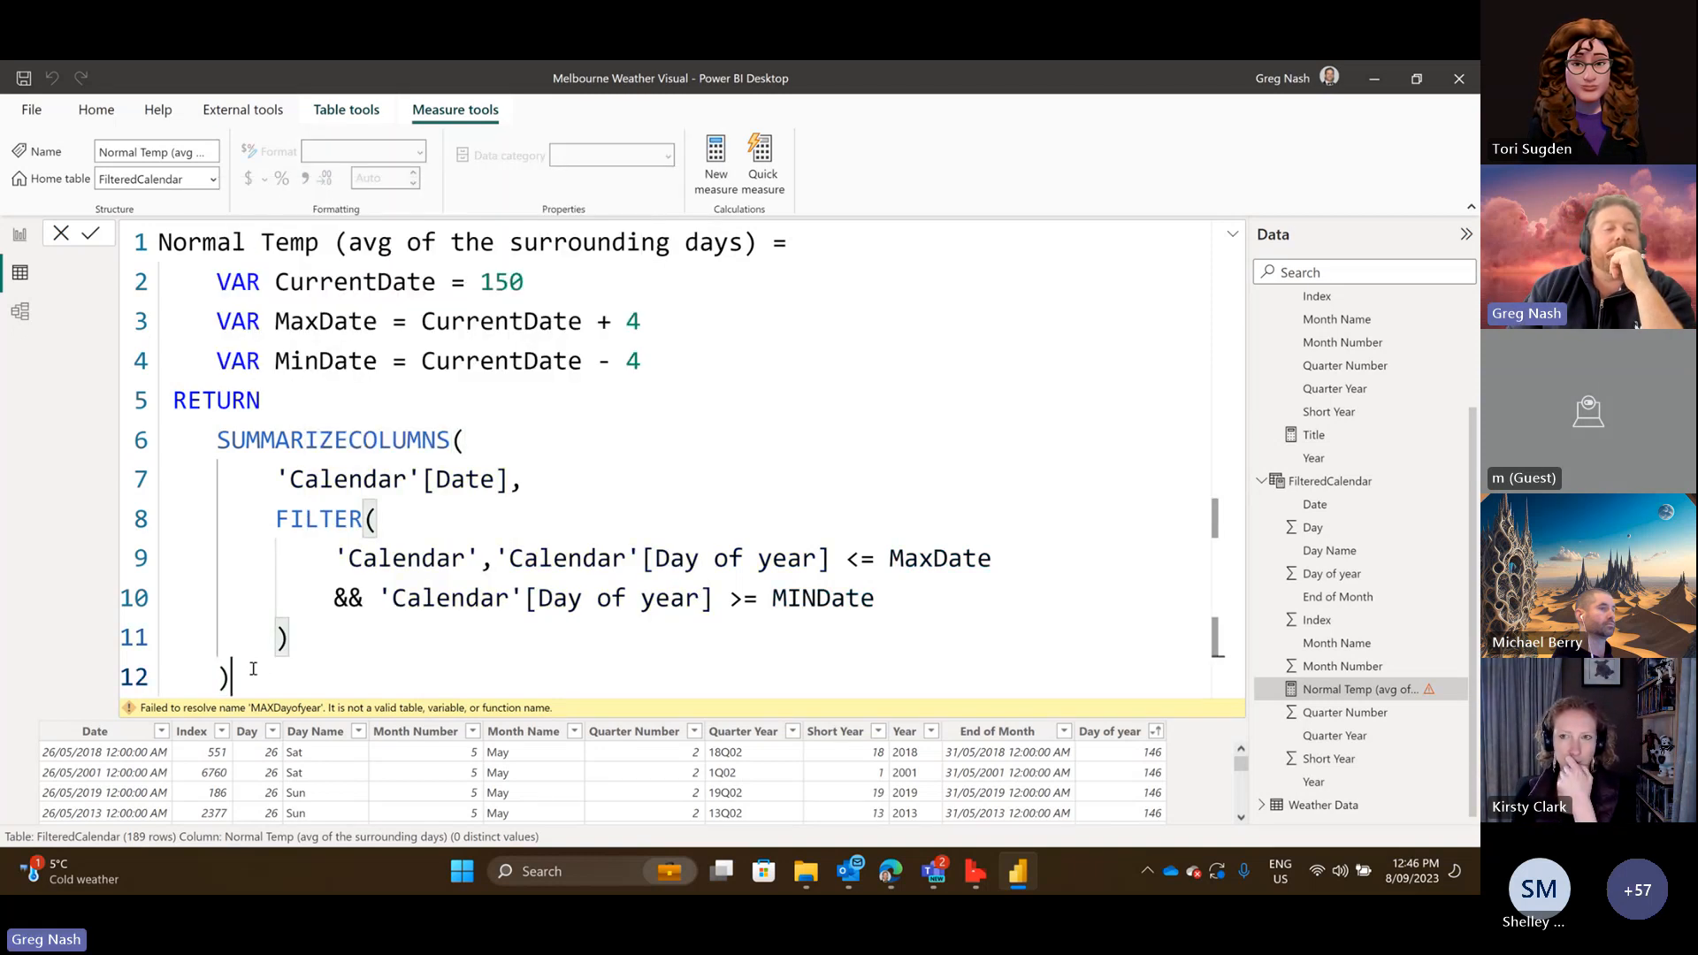
left_click_drag(253, 669, 161, 256)
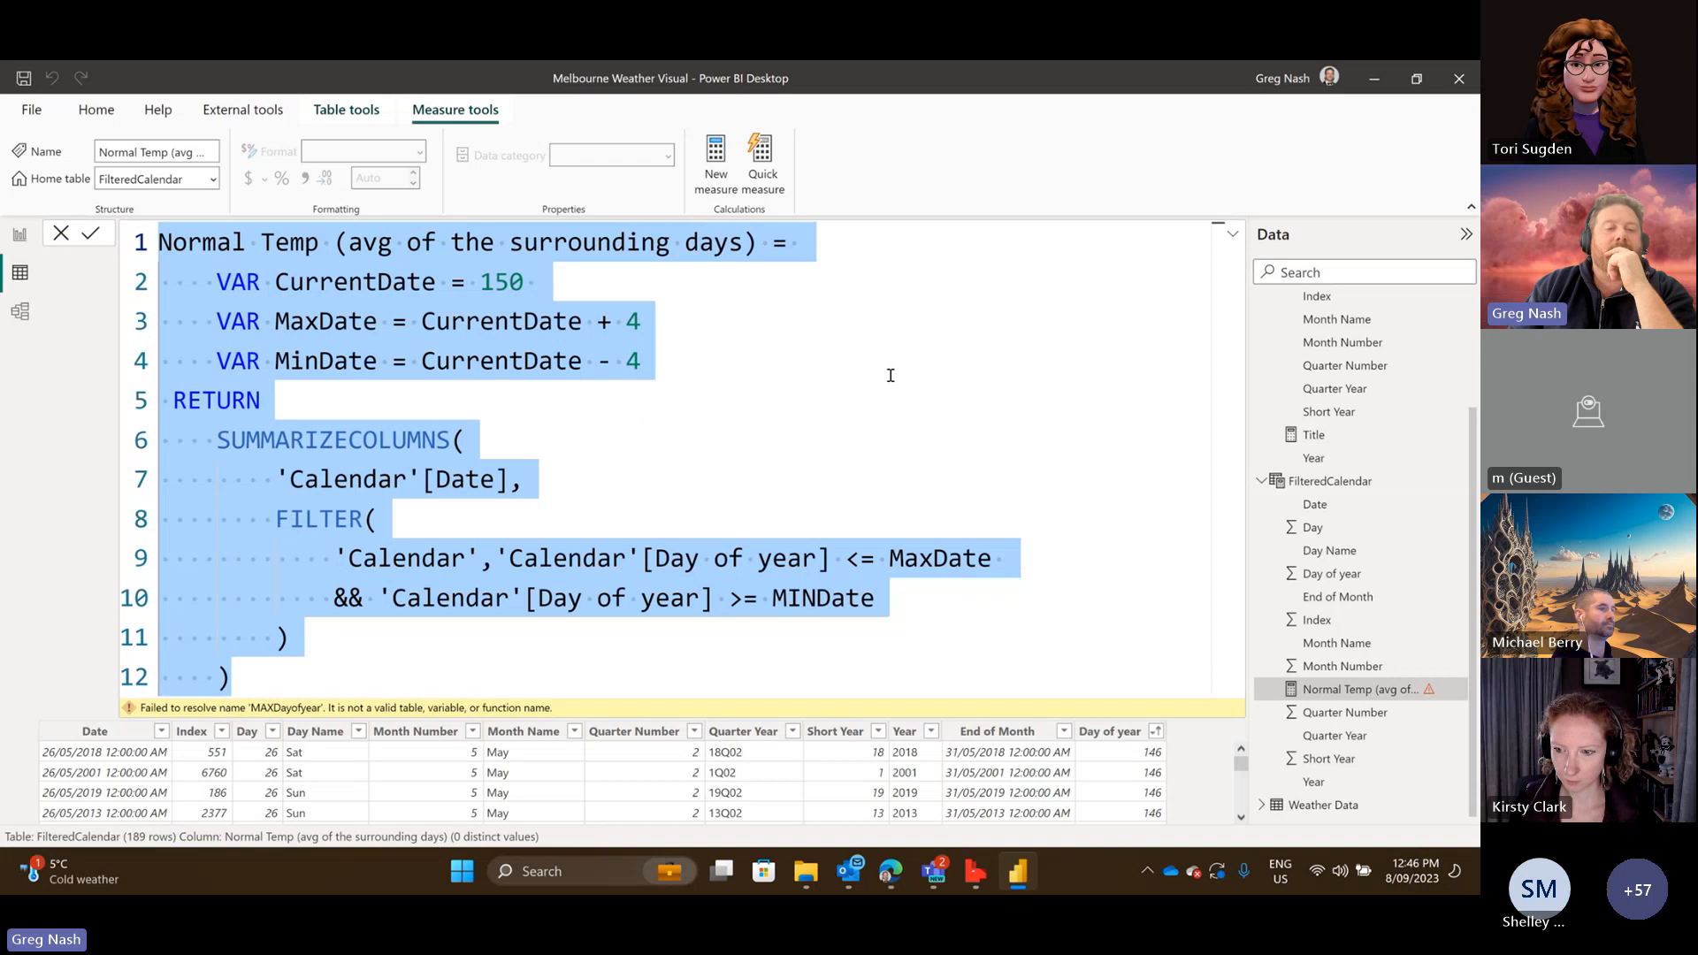
left_click_drag(232, 677, 150, 256)
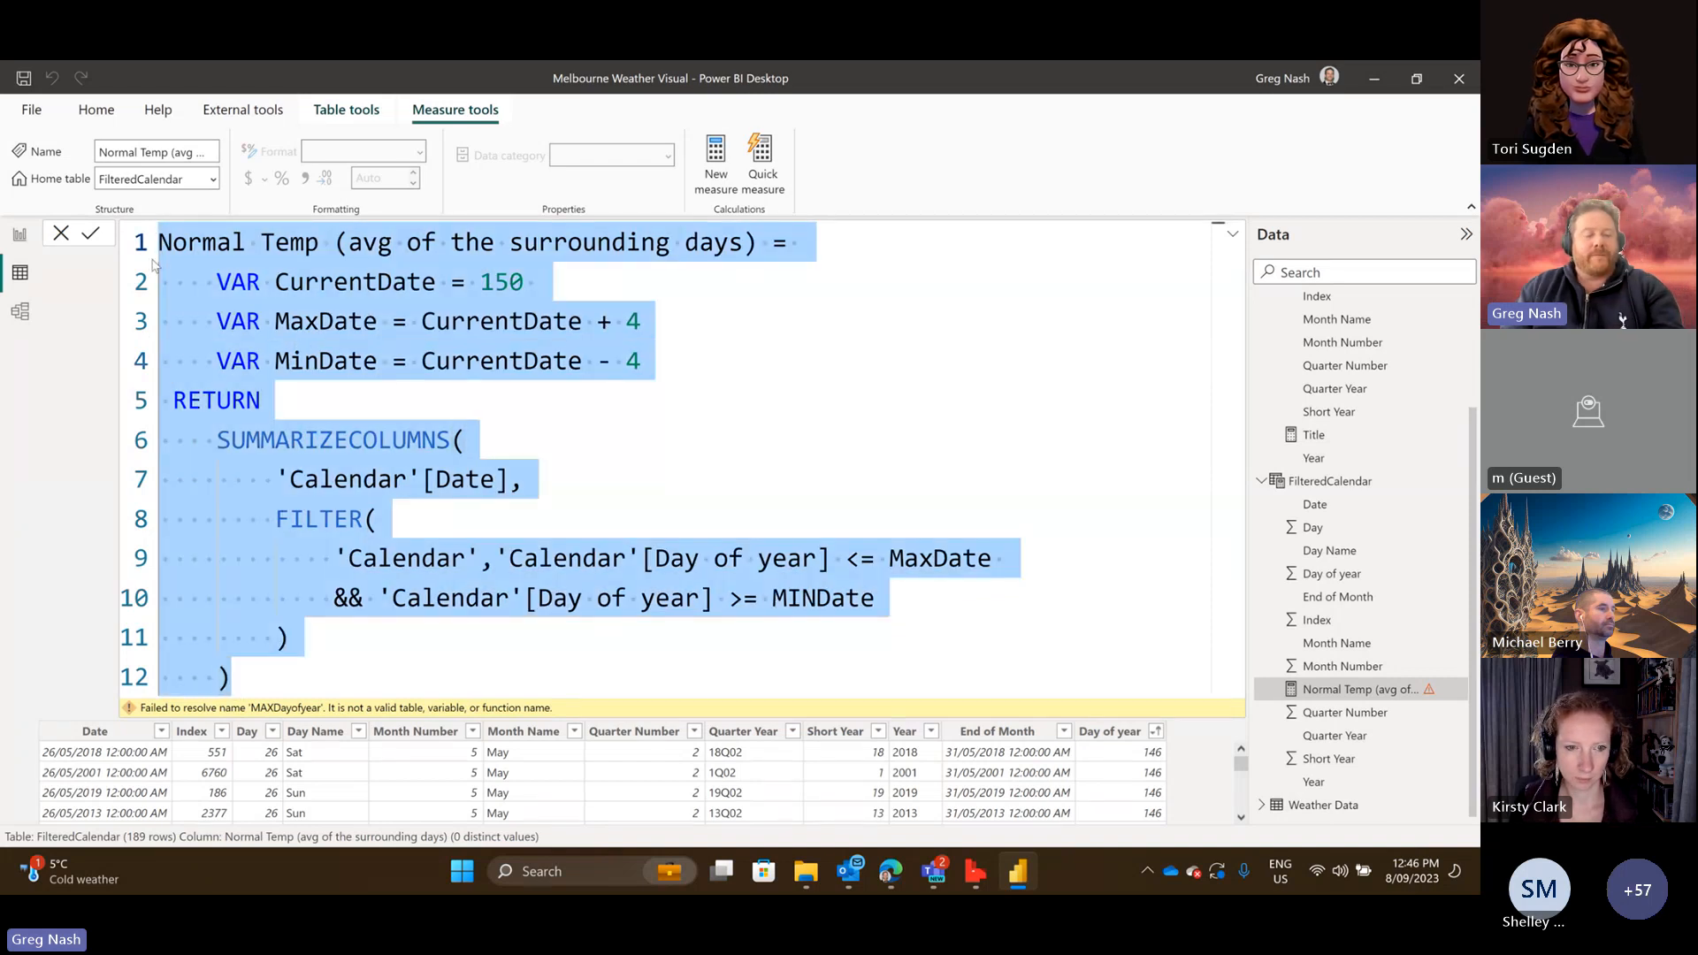
left_click(580, 362)
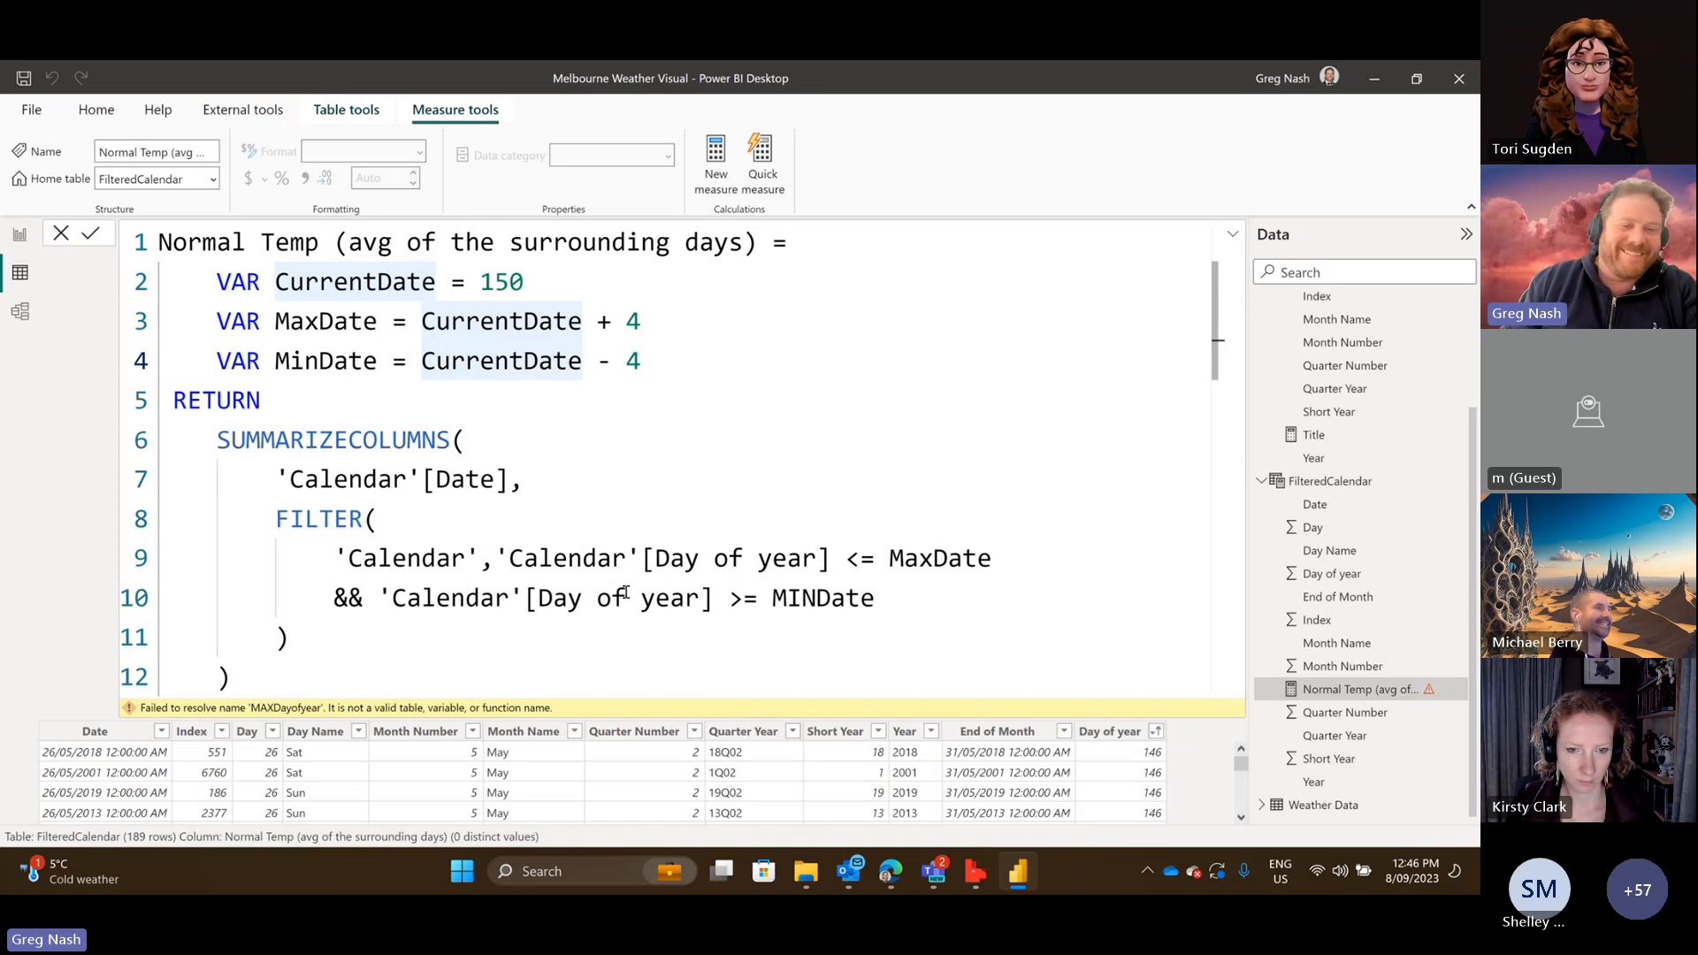
left_click(612, 558)
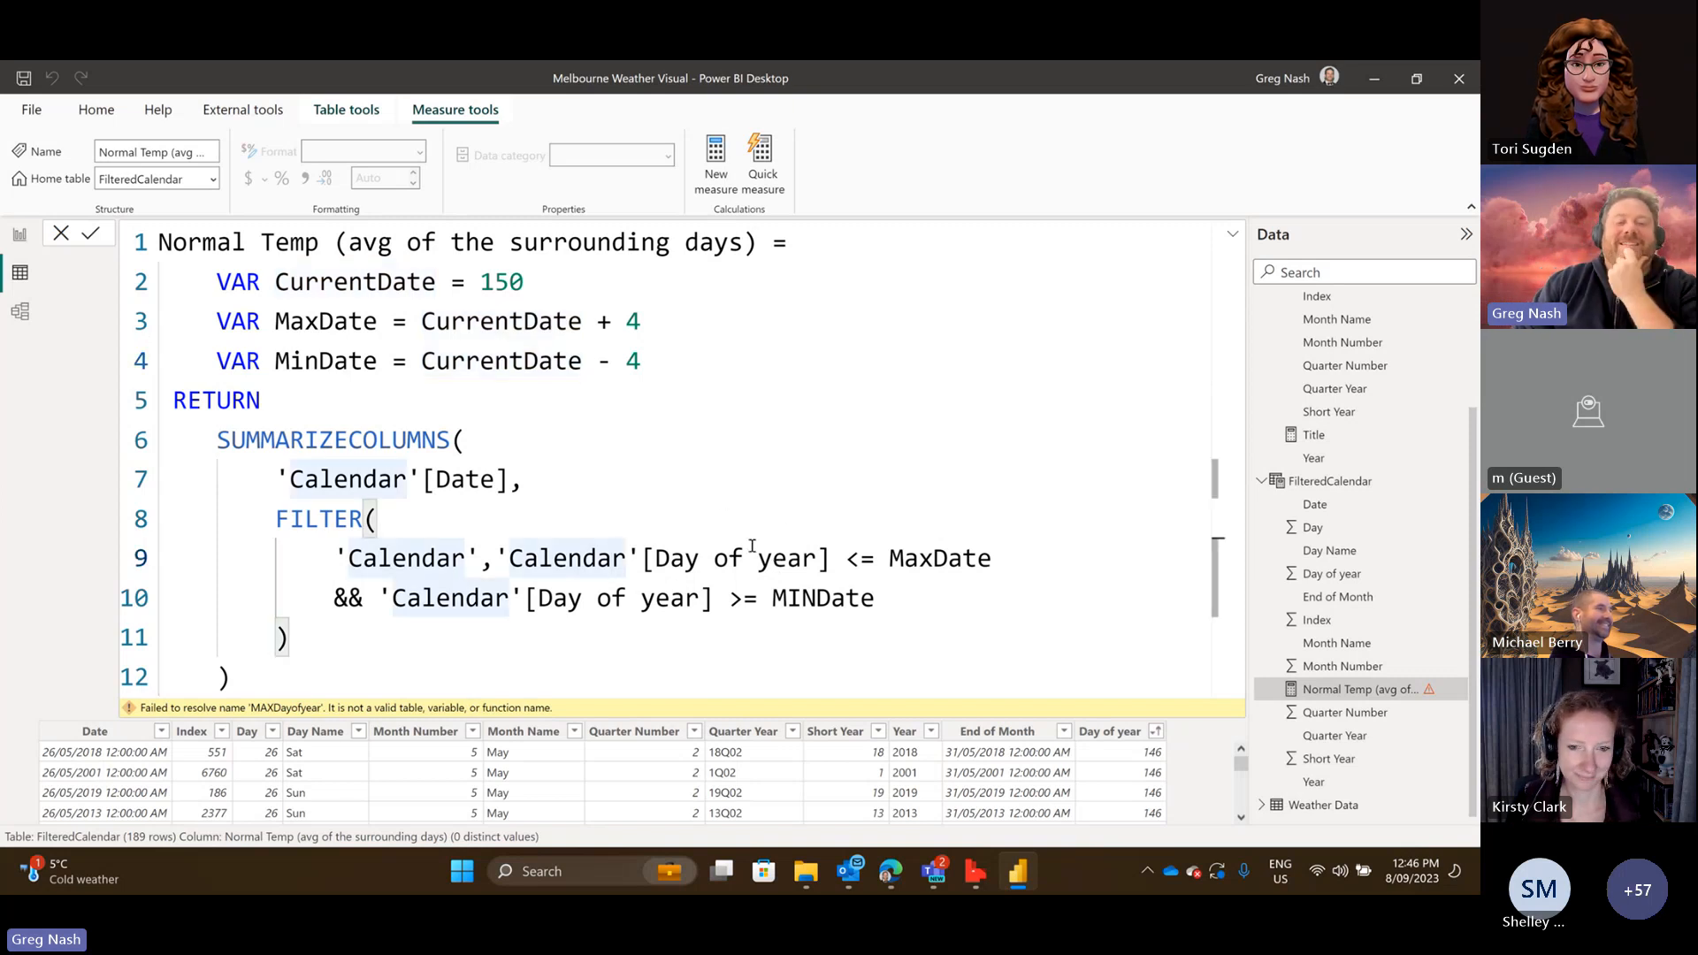
left_click(401, 636)
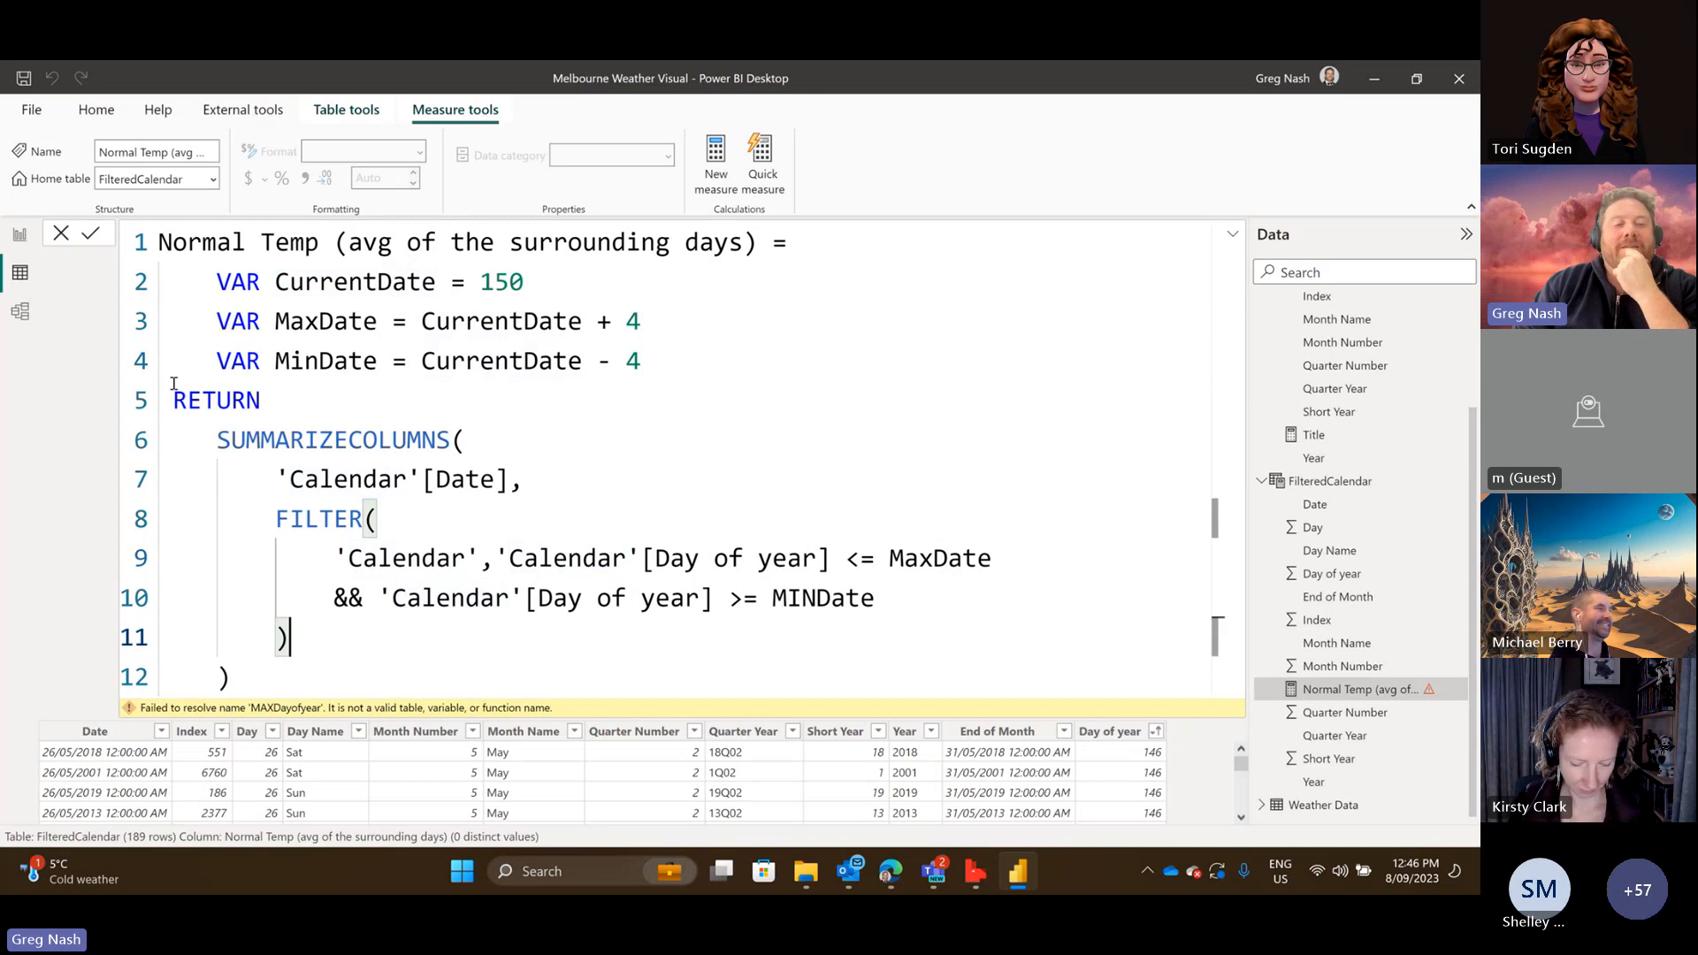
Copy the whole SUMMARIZECOLUMNS expression from the Normal Temp measure and open the formula of the FilteredCalendar table.
left_click(217, 440)
left_click(359, 678, "shift")
key("ctrl+c")
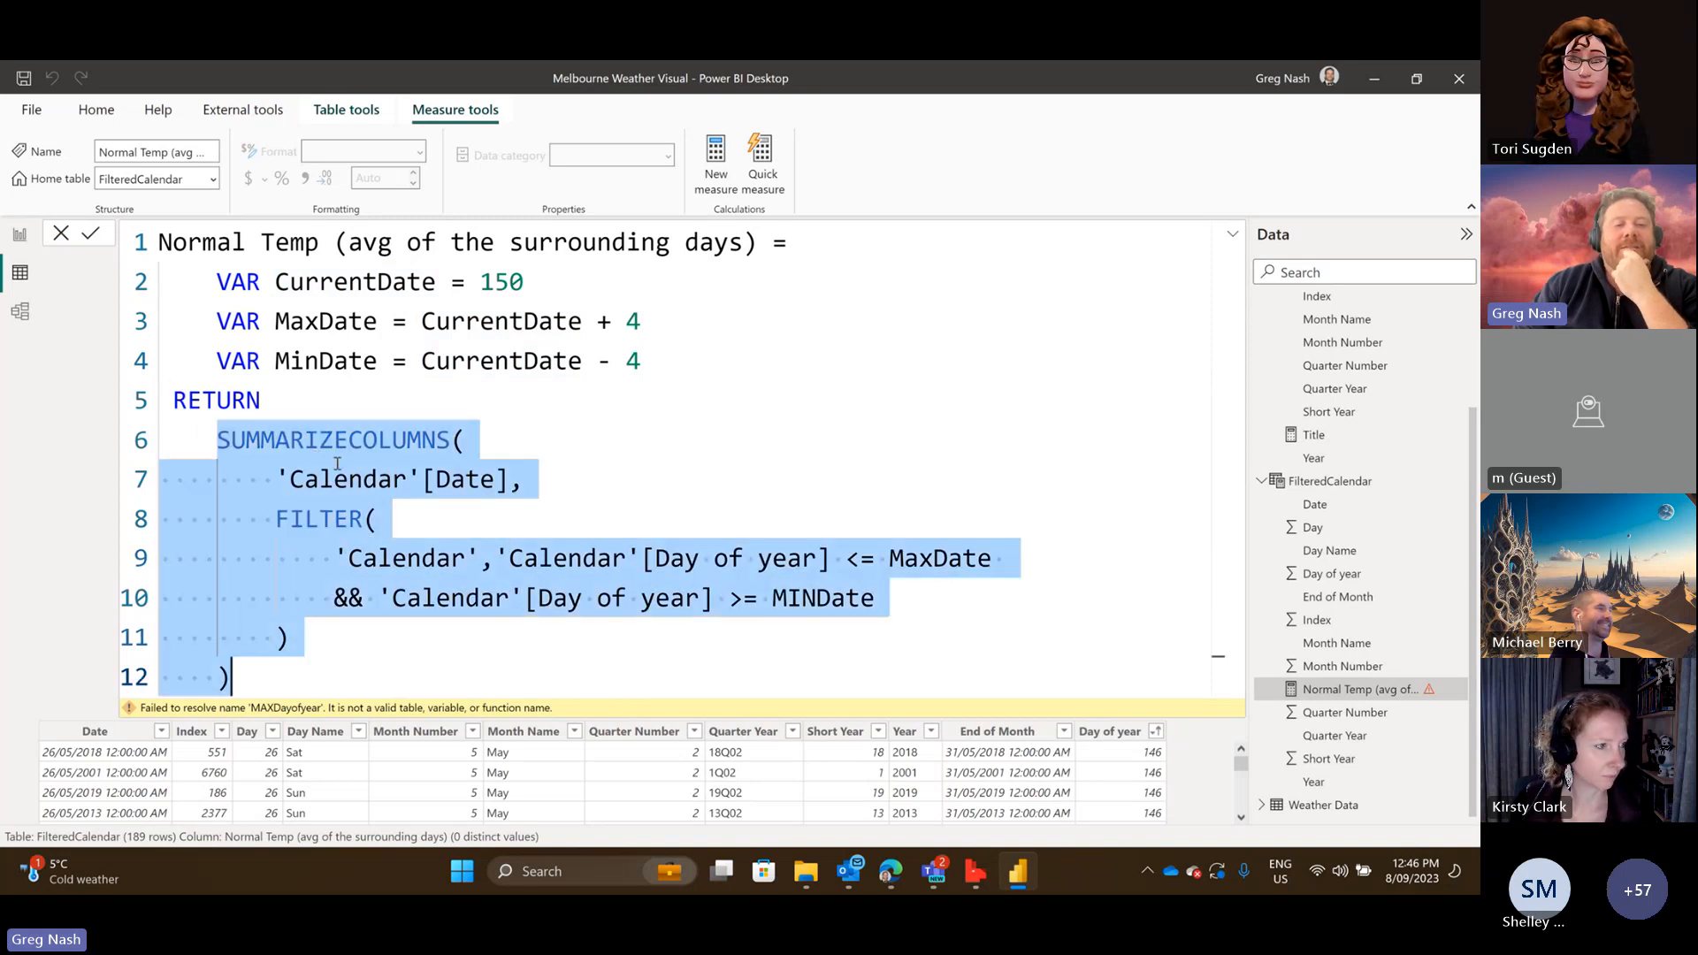
left_click(649, 393)
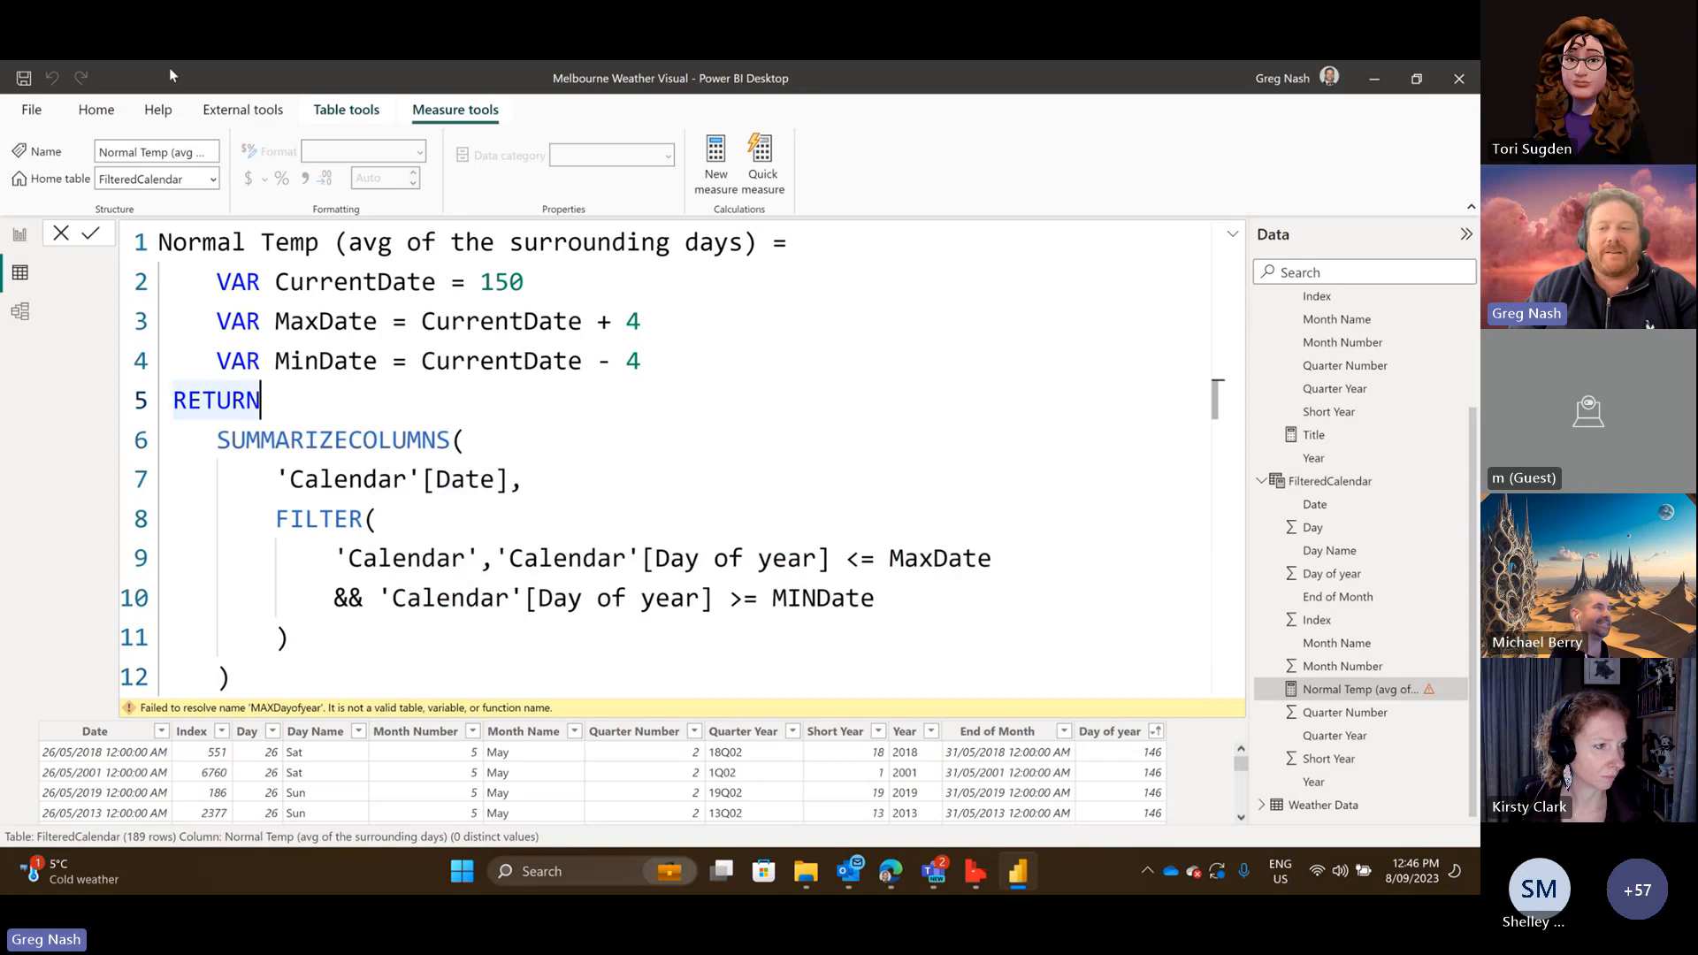
scroll(1412, 695, "up", 3)
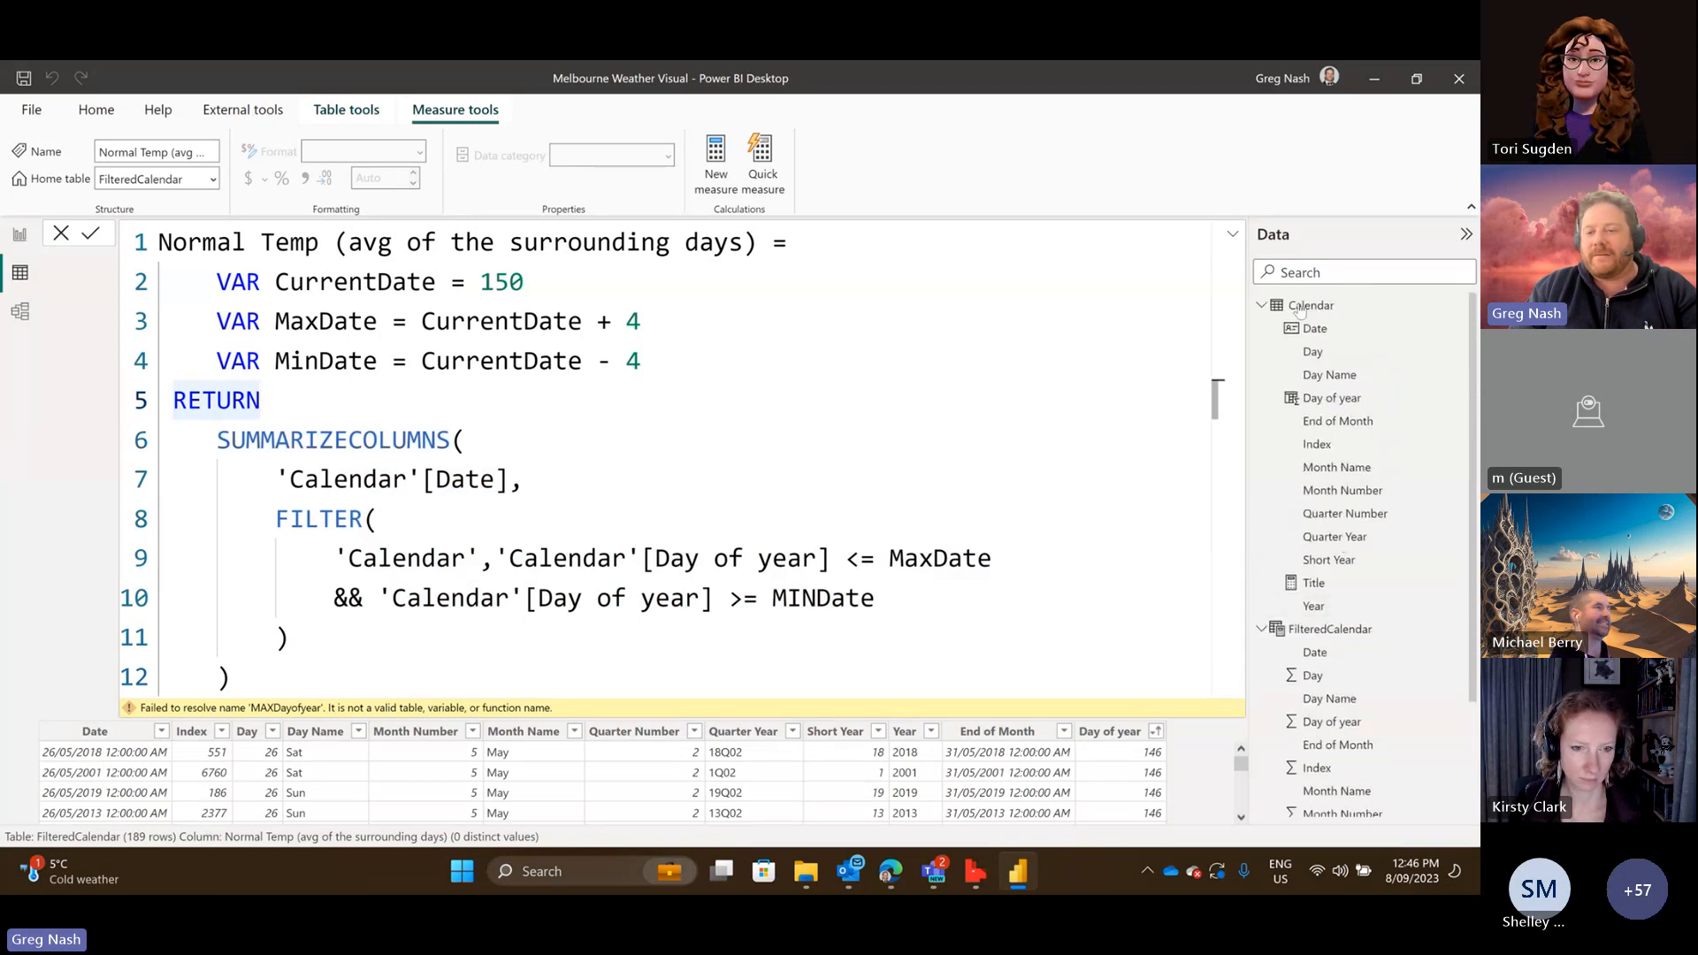
left_click(1302, 631)
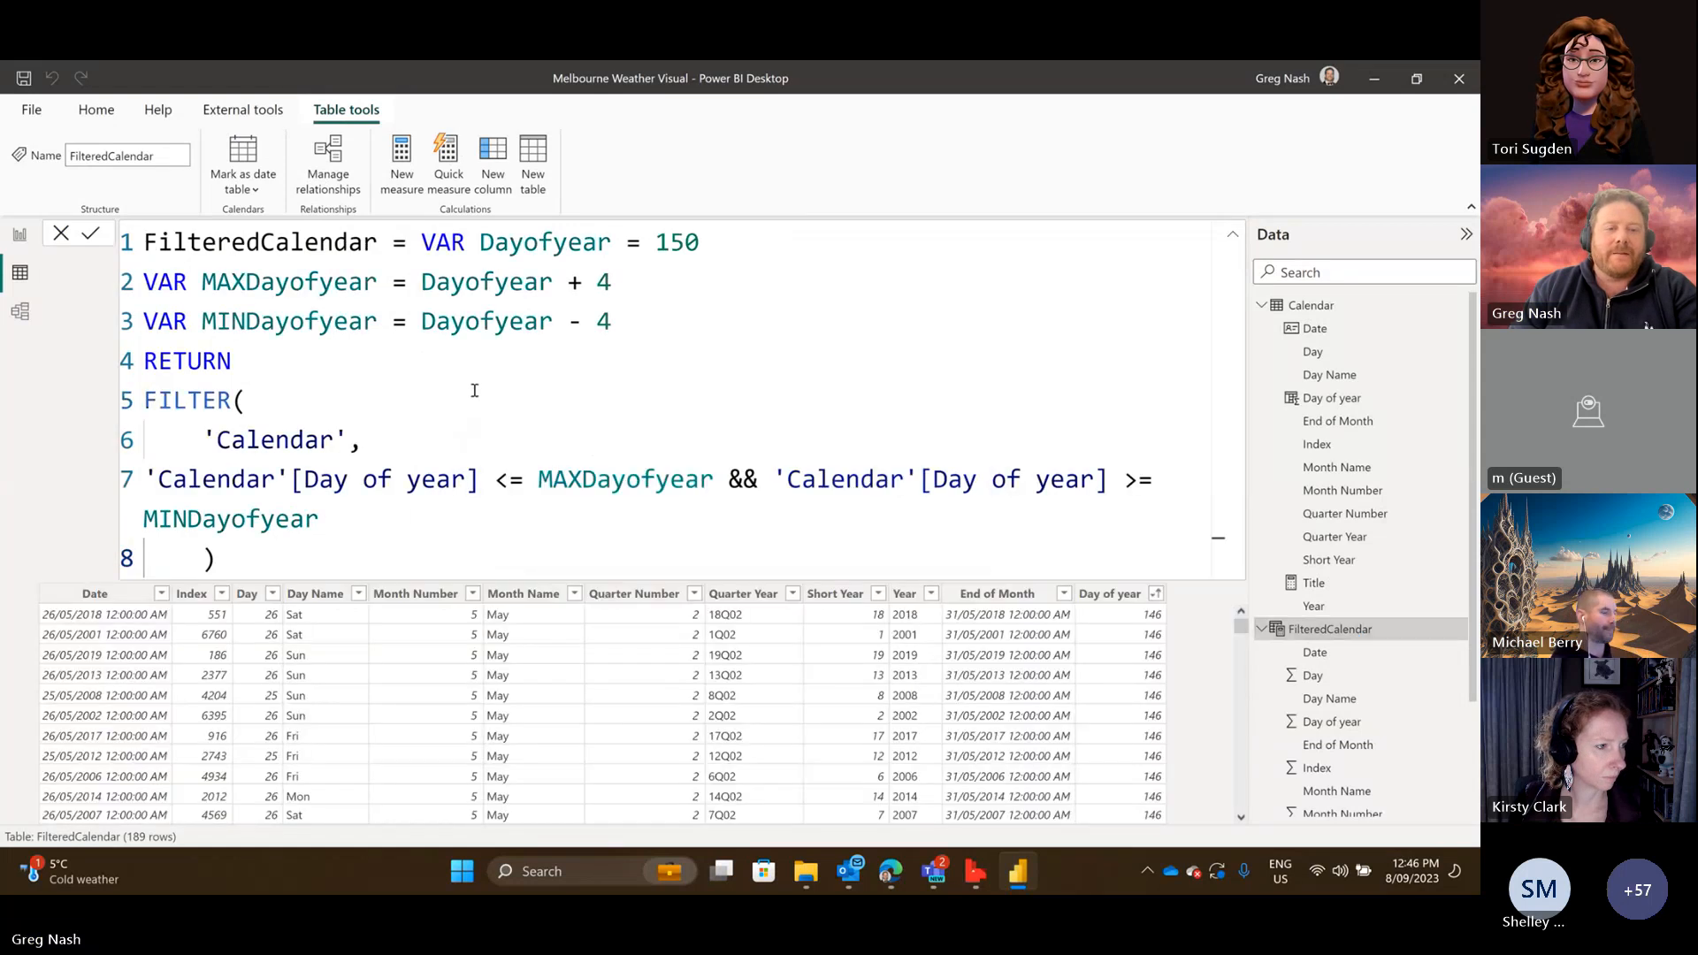
left_click_drag(478, 559, 422, 244)
key("ctrl+v")
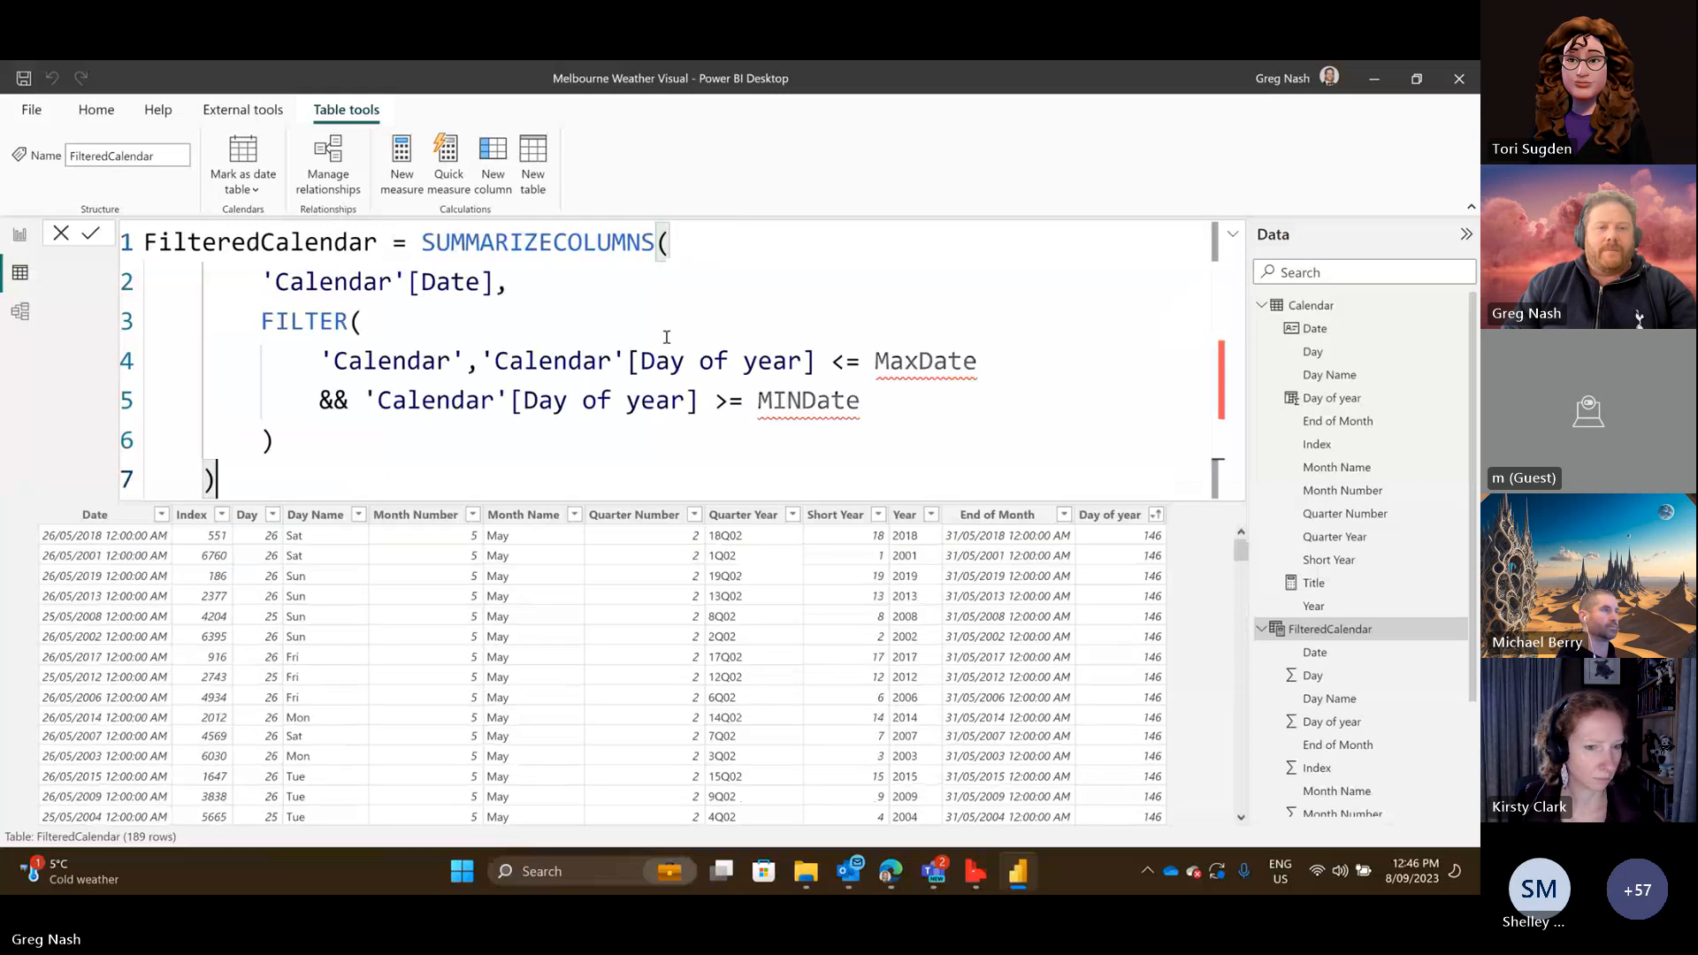
key("ctrl+z")
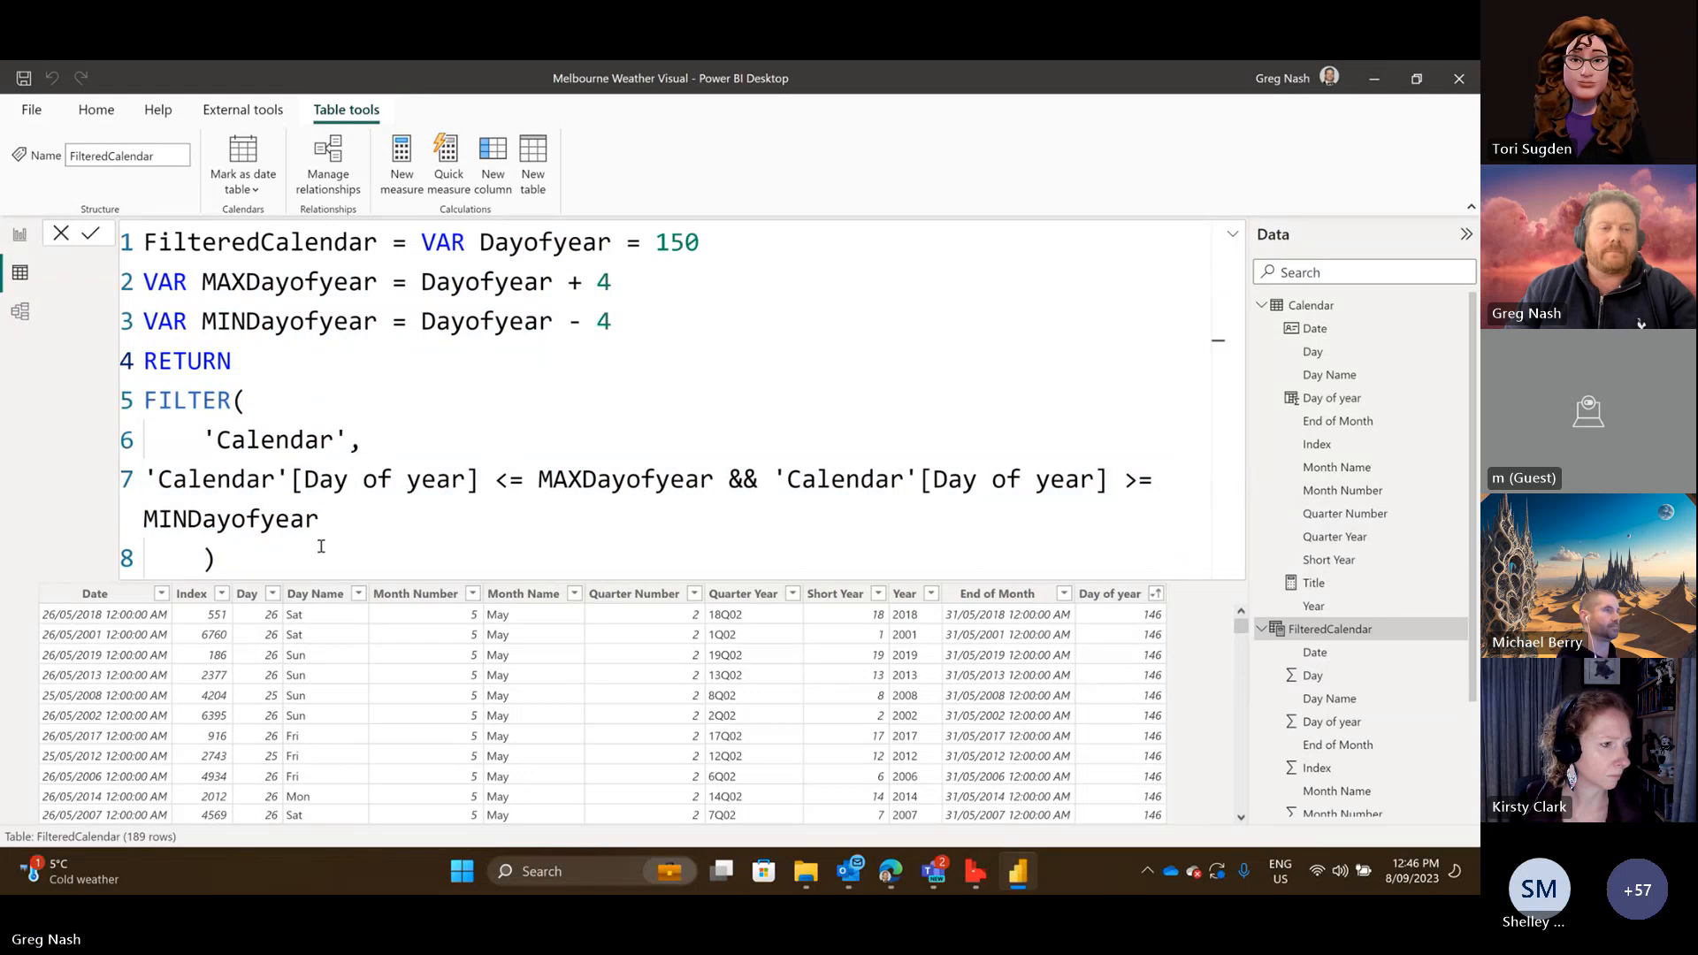
Replace the FILTER expression below RETURN in the FilteredCalendar formula with the copied SUMMARIZECOLUMNS expression.
left_click_drag(319, 556, 145, 399)
key("ctrl+v")
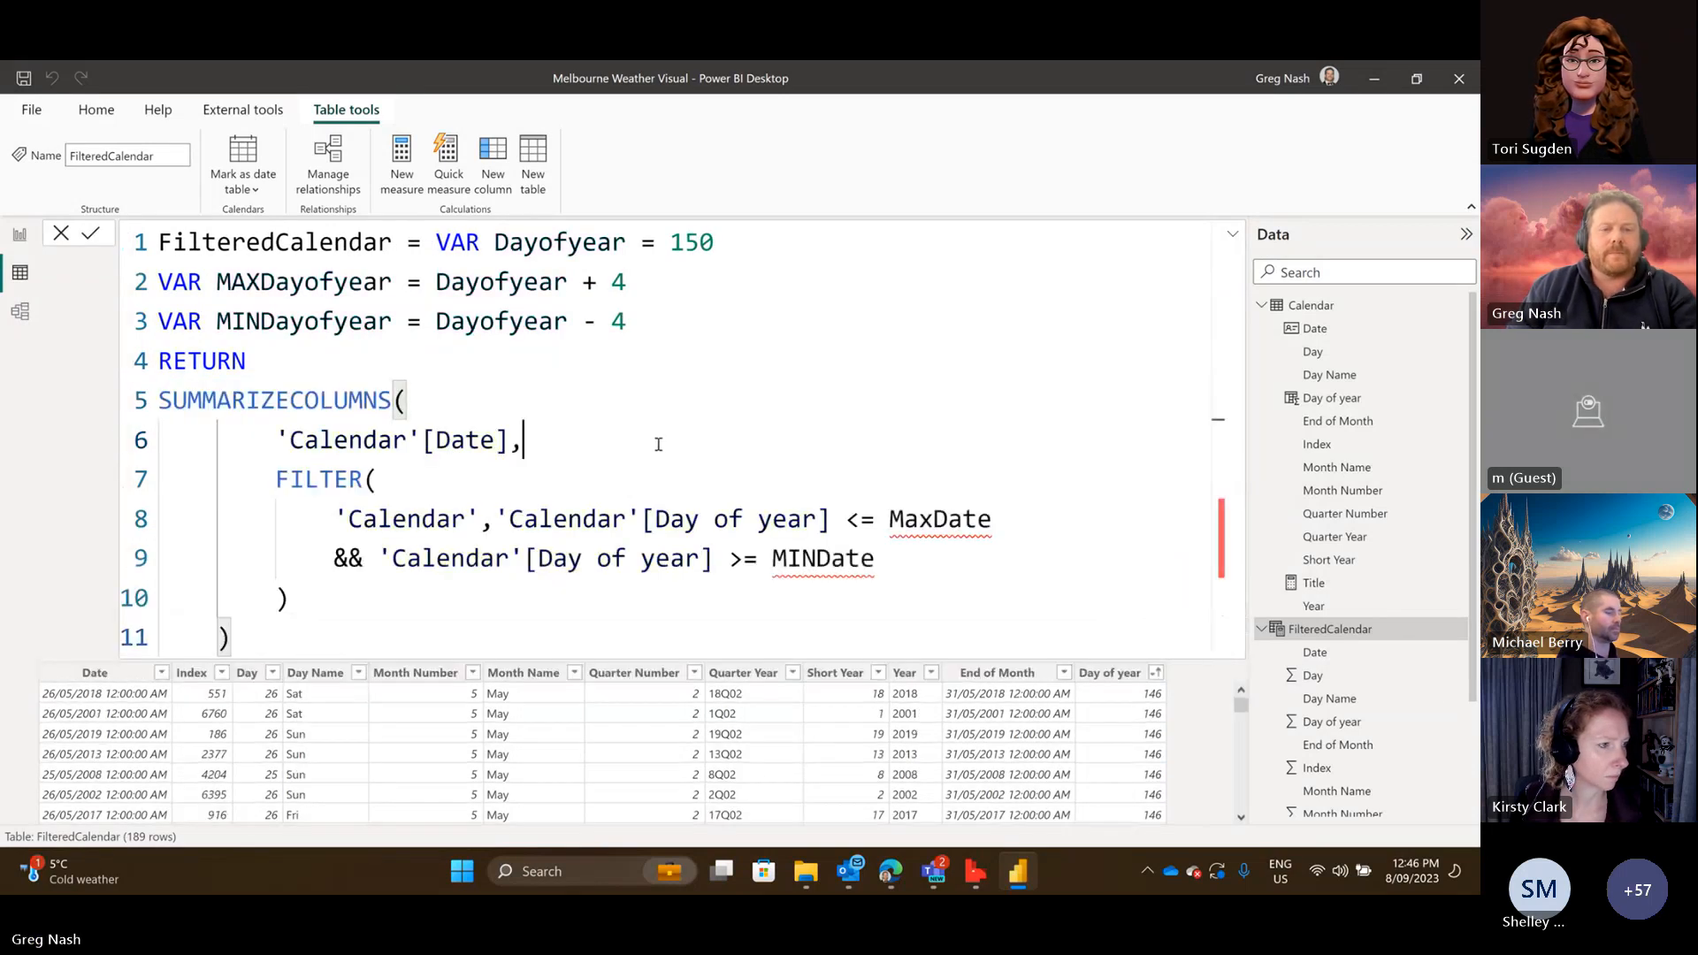
Change MaxDate to MAXDayofyear and MINDate to MINDayofyear in the FILTER conditions, and commit the FilteredCalendar formula.
left_click(1005, 521)
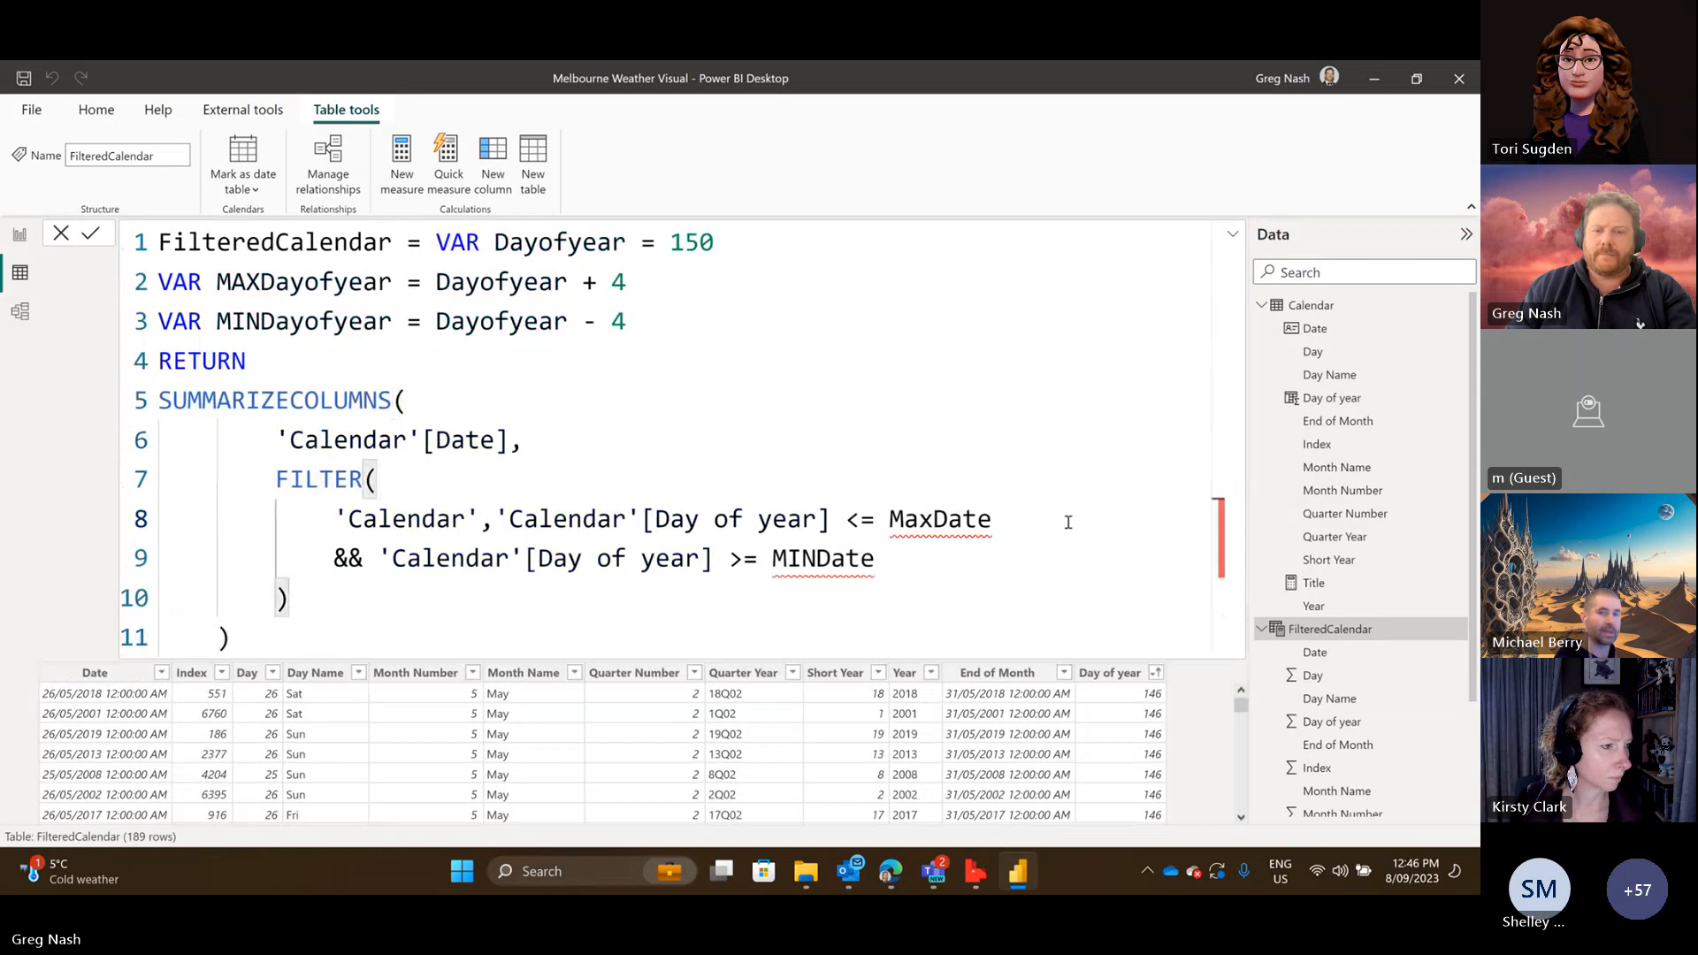
key("BackSpace")
key("BackSpace")
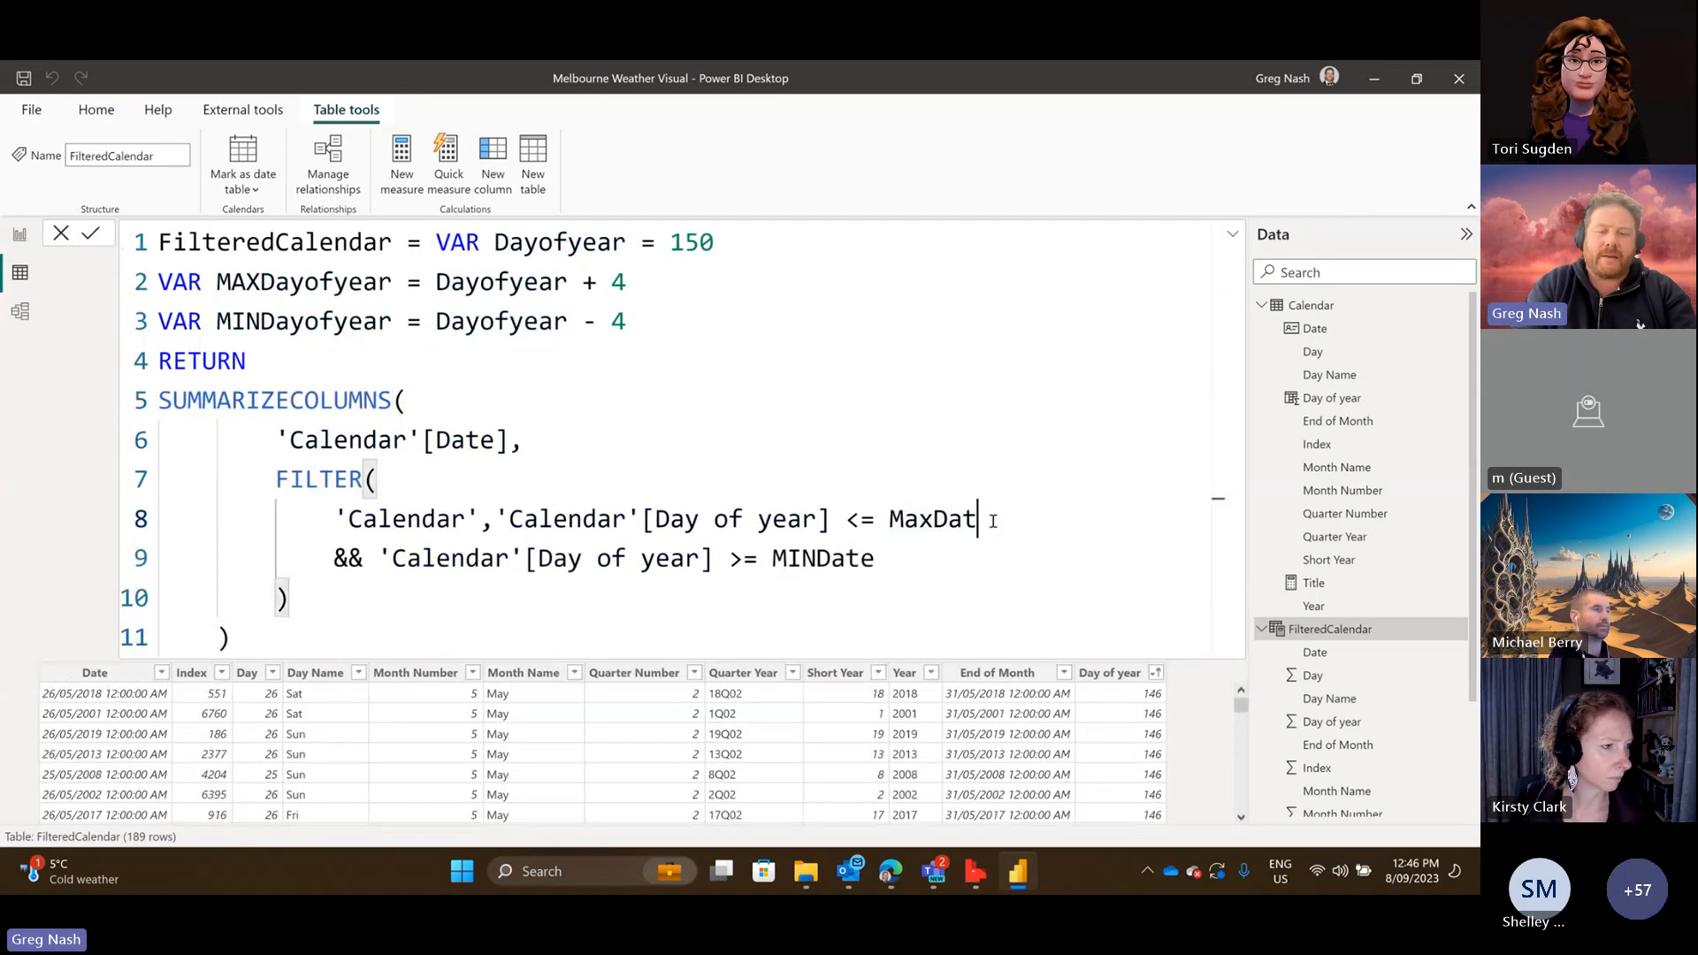
key("Tab")
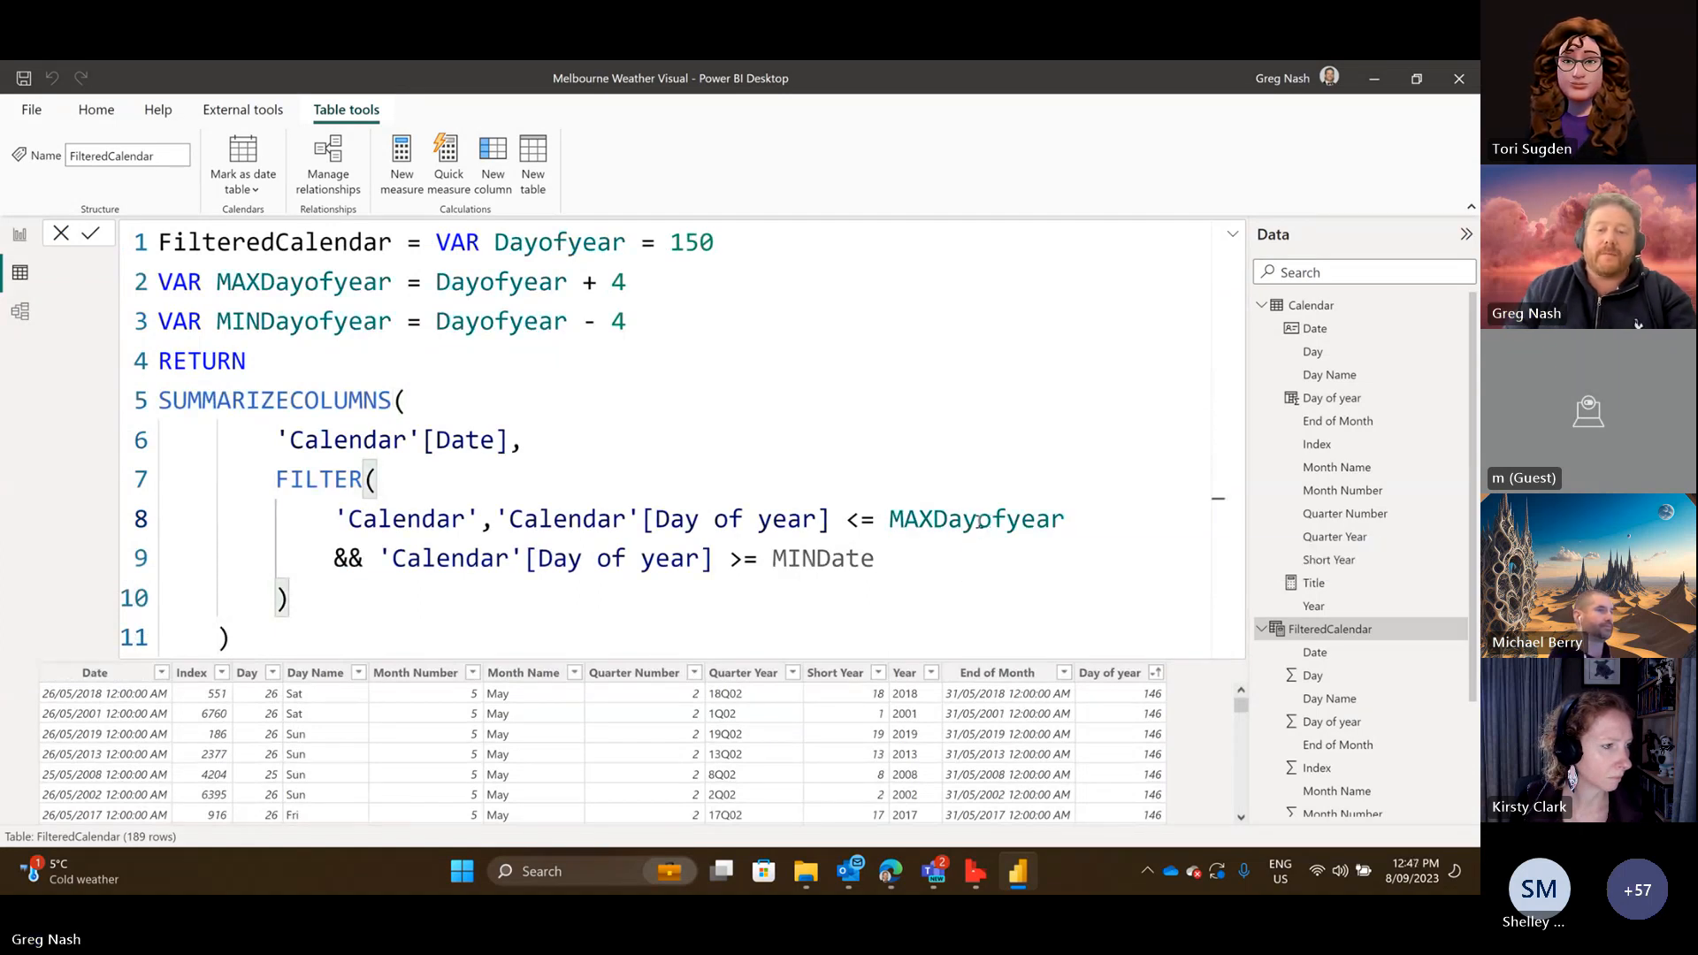
left_click_drag(875, 558, 846, 558)
type("y")
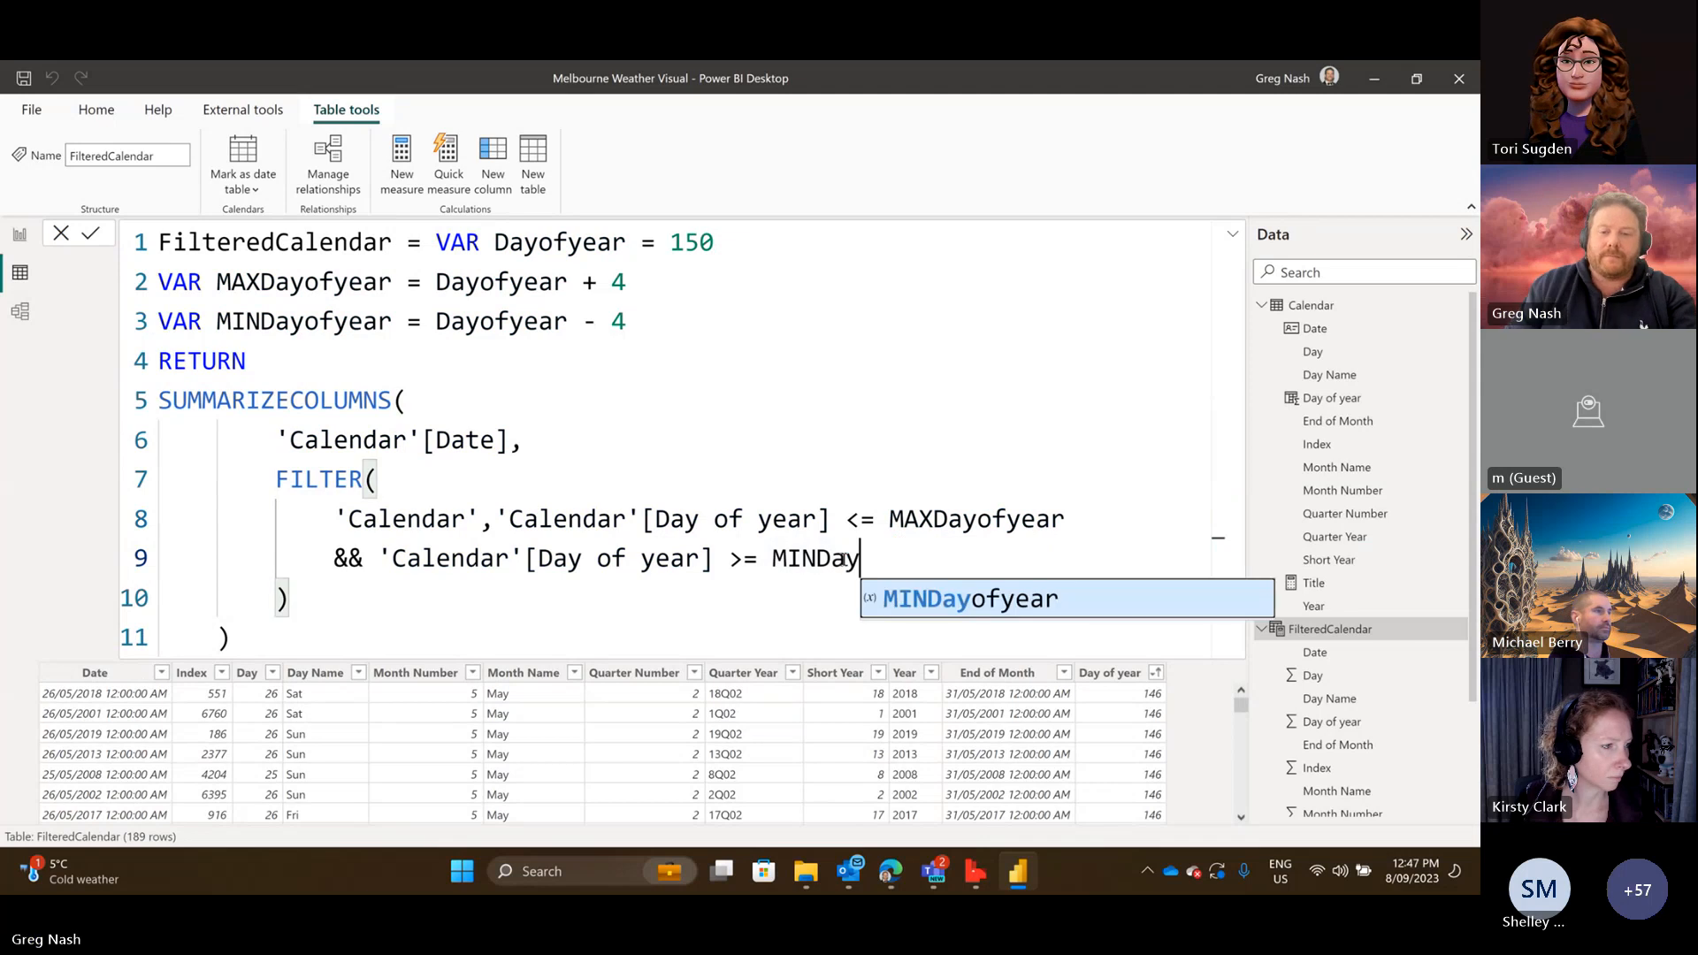
key("Tab")
left_click(447, 606)
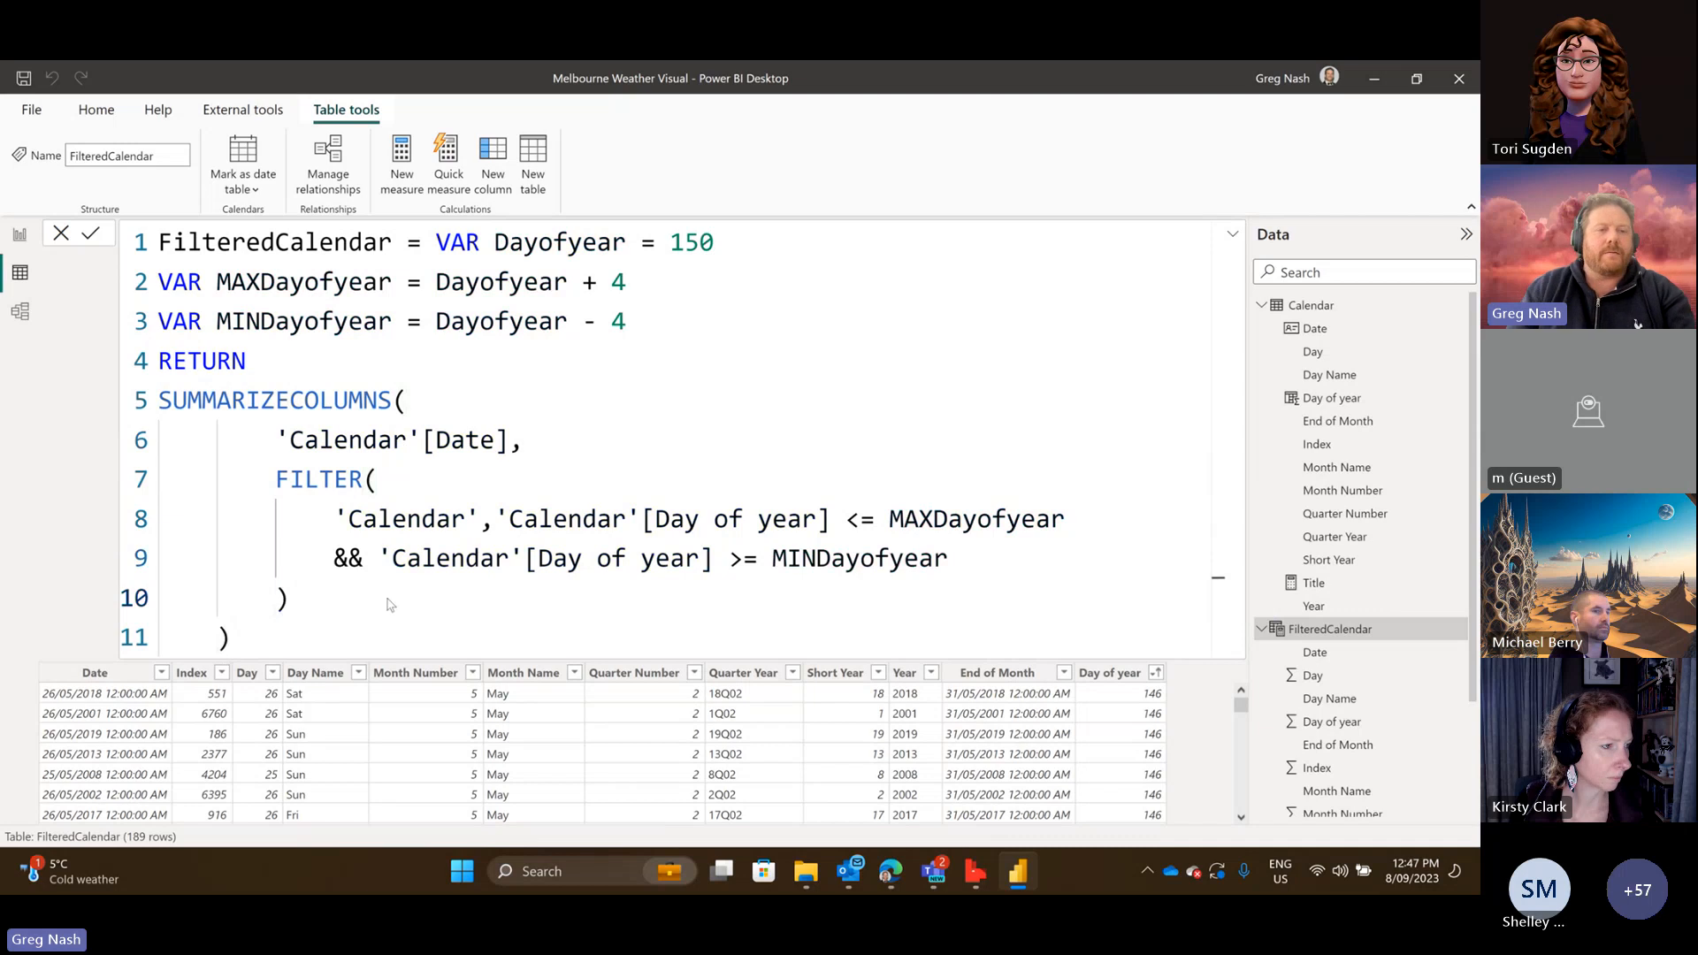
key("Return")
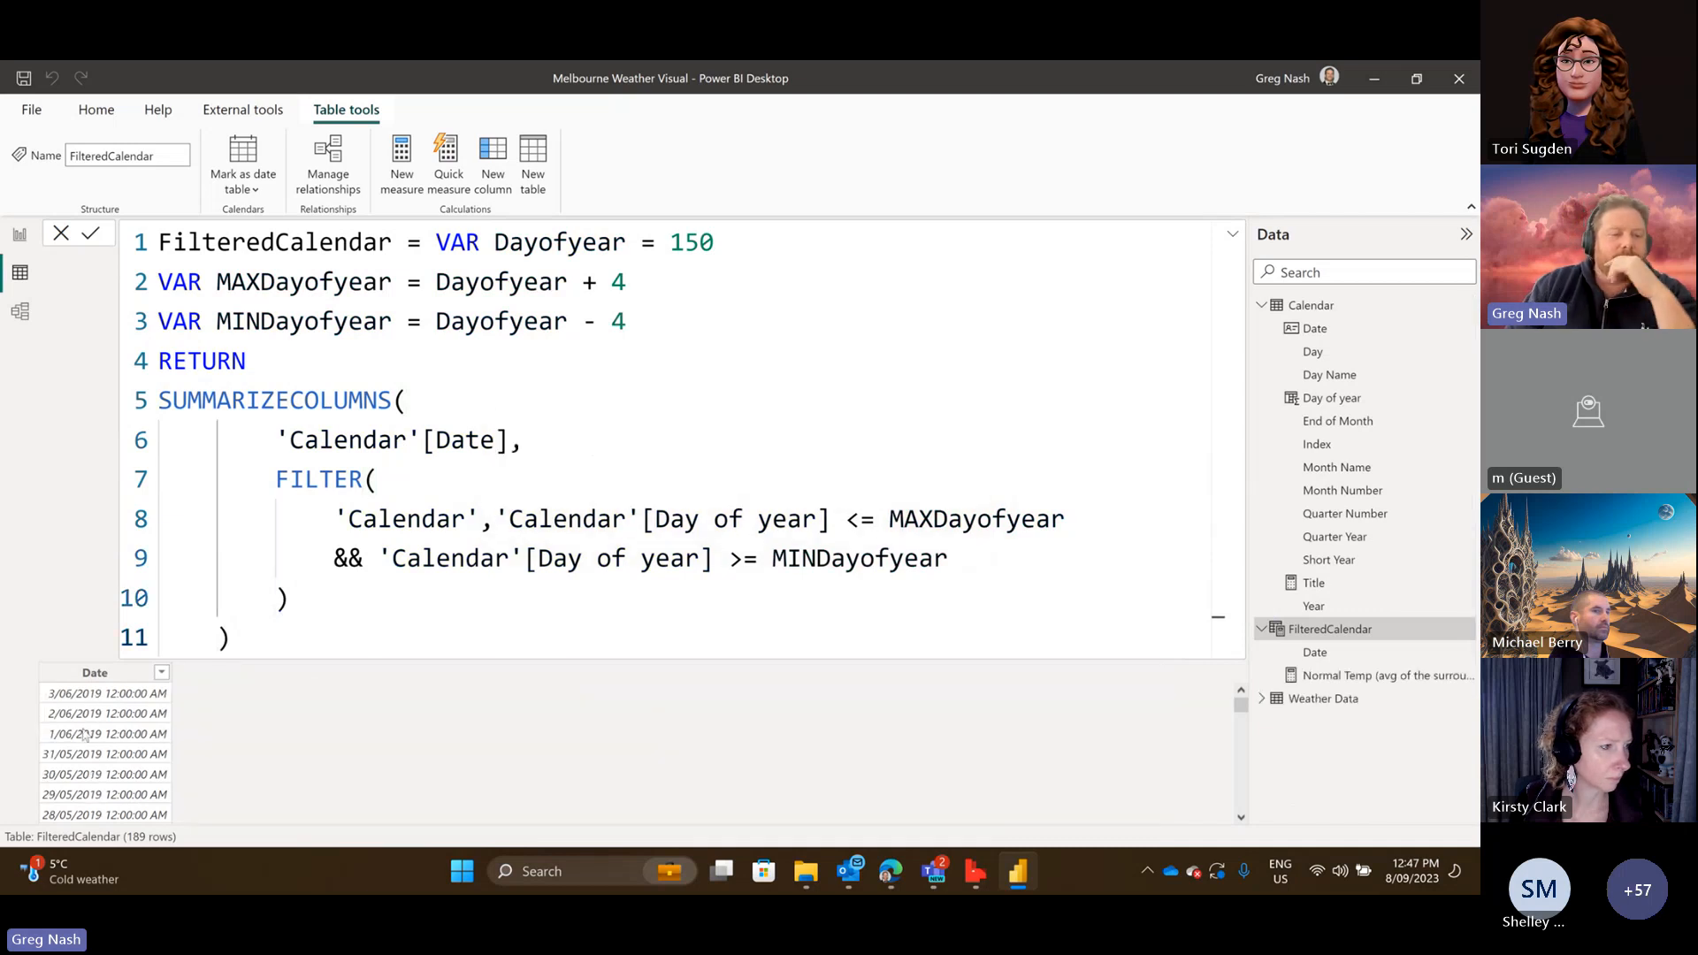
Examine the dates listed in the FilteredCalendar table from the first row through to the last.
scroll(84, 734, "down", 10)
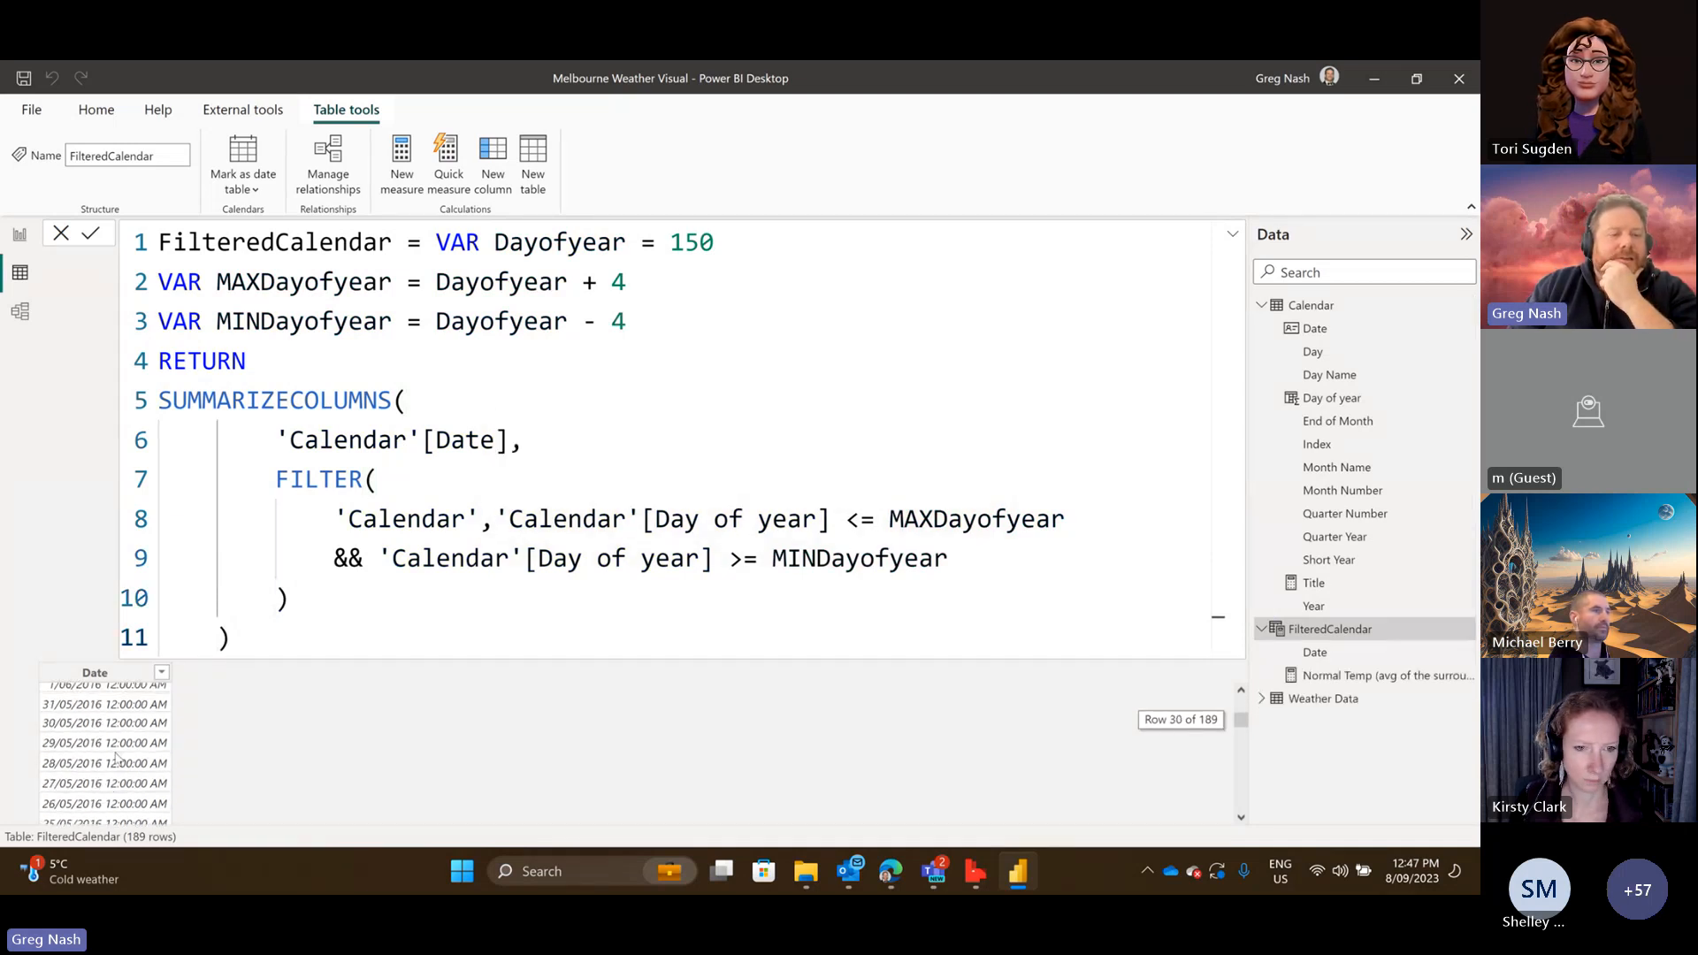
scroll(115, 757, "down", 9)
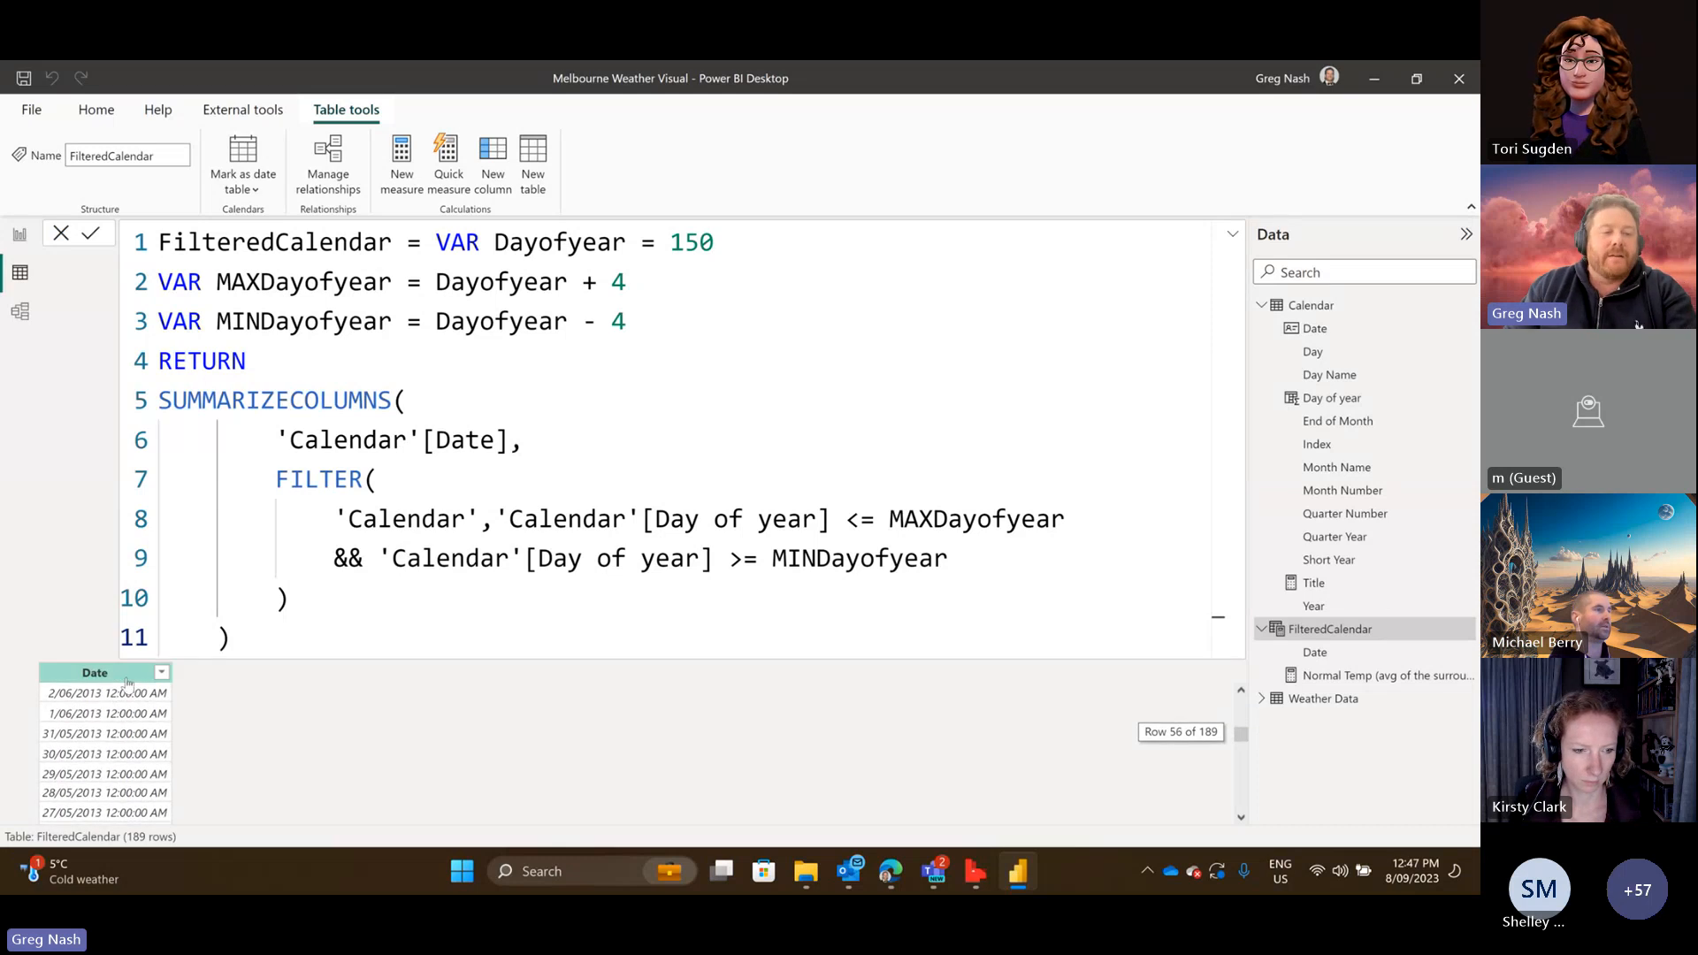
scroll(106, 735, "down", 5)
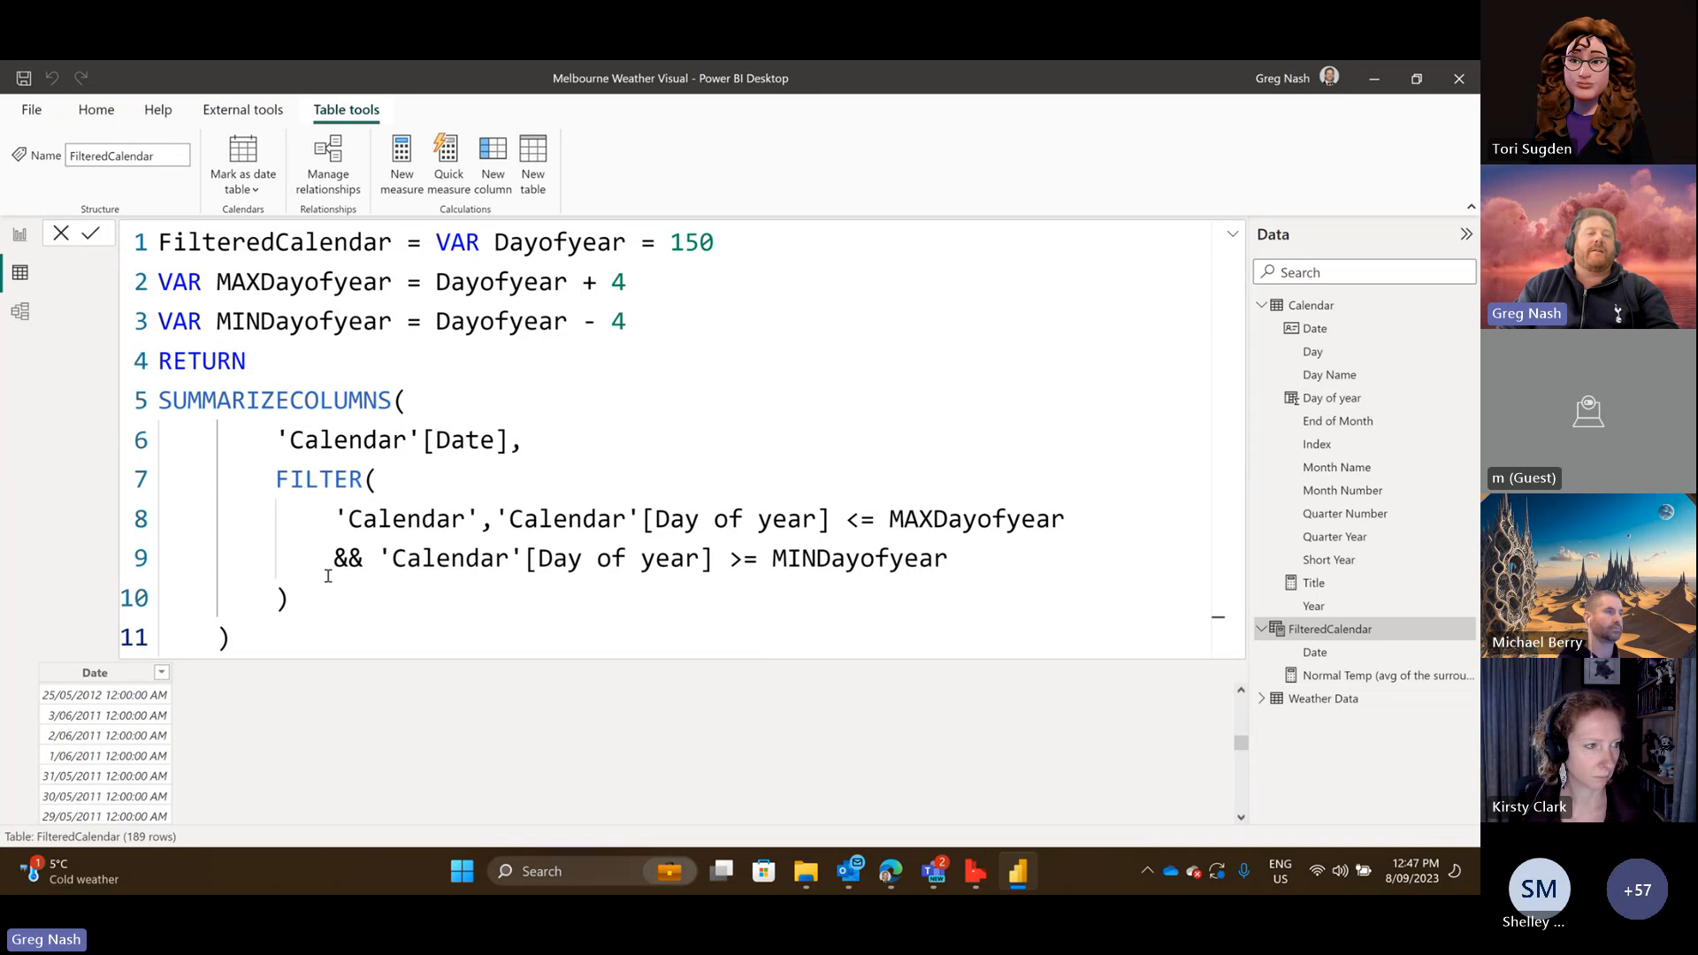
left_click(299, 628)
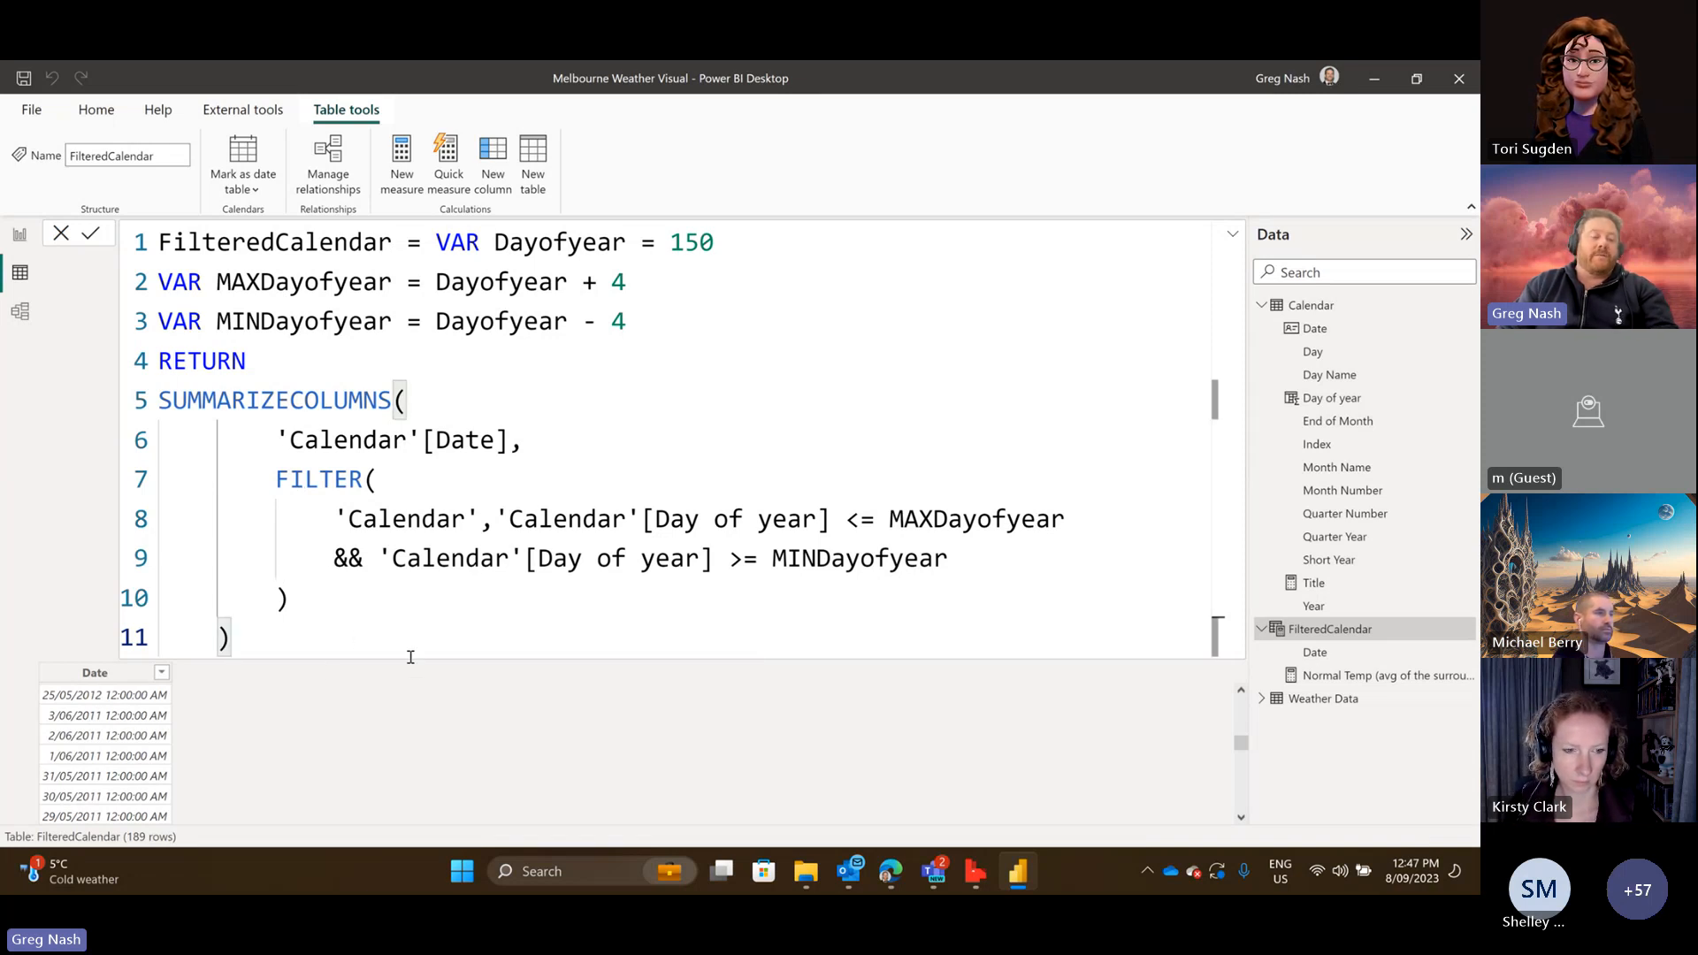
scroll(88, 708, "down", 12)
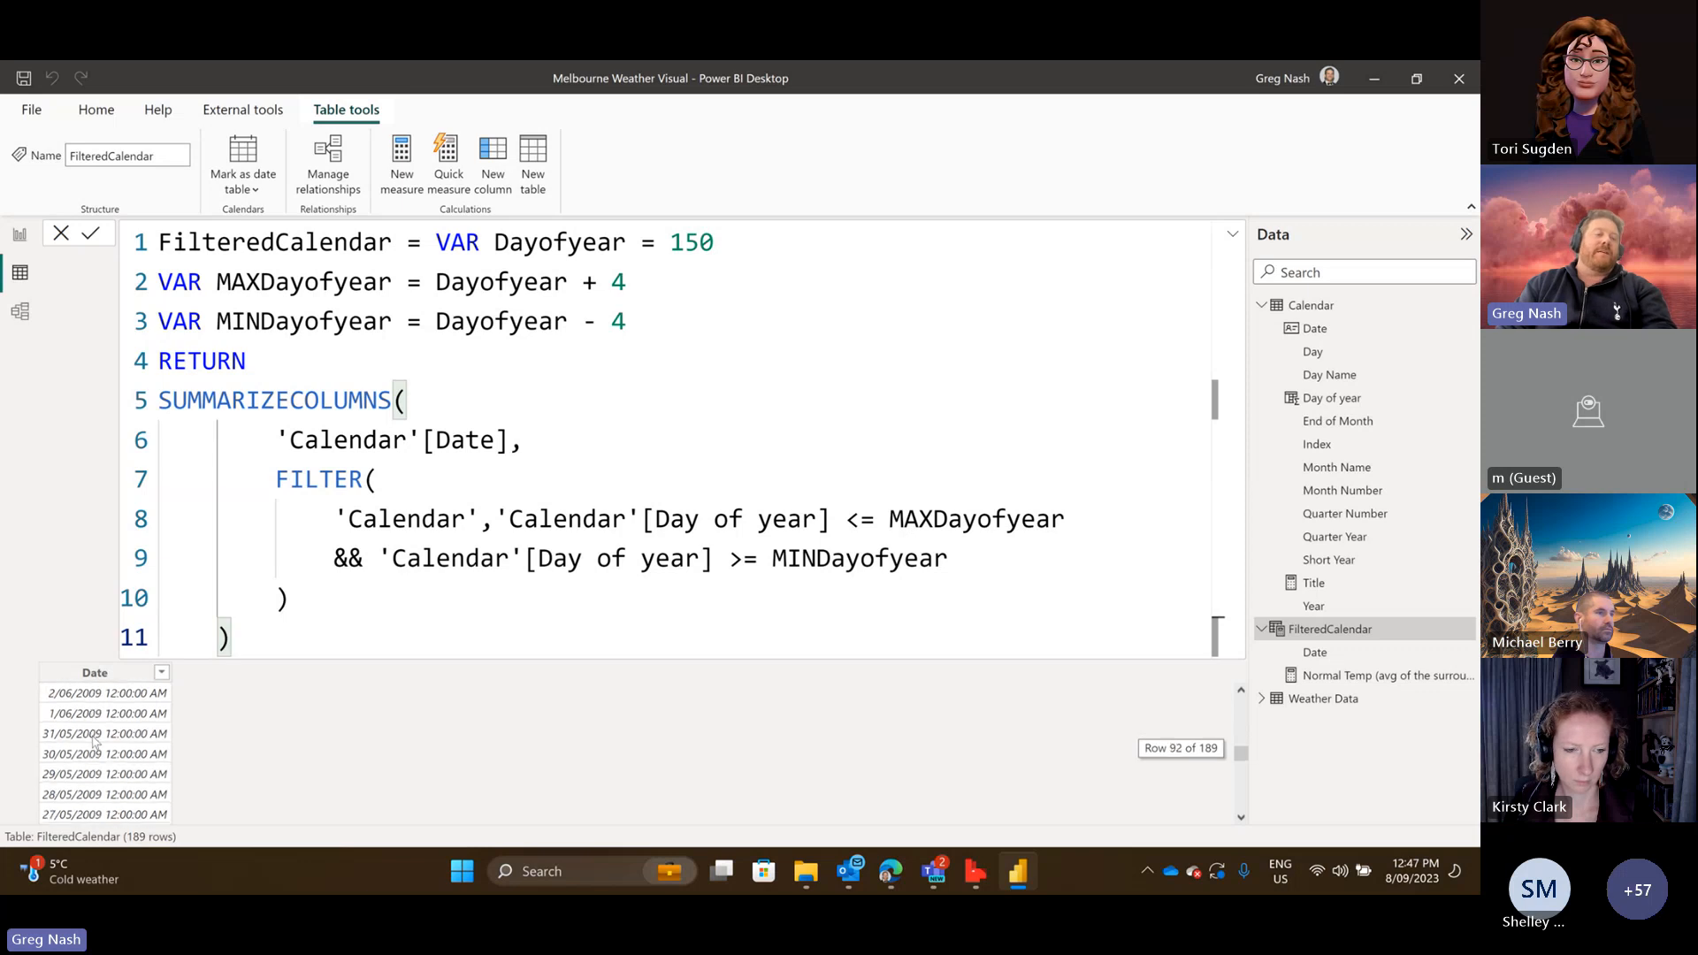
scroll(98, 754, "down", 10)
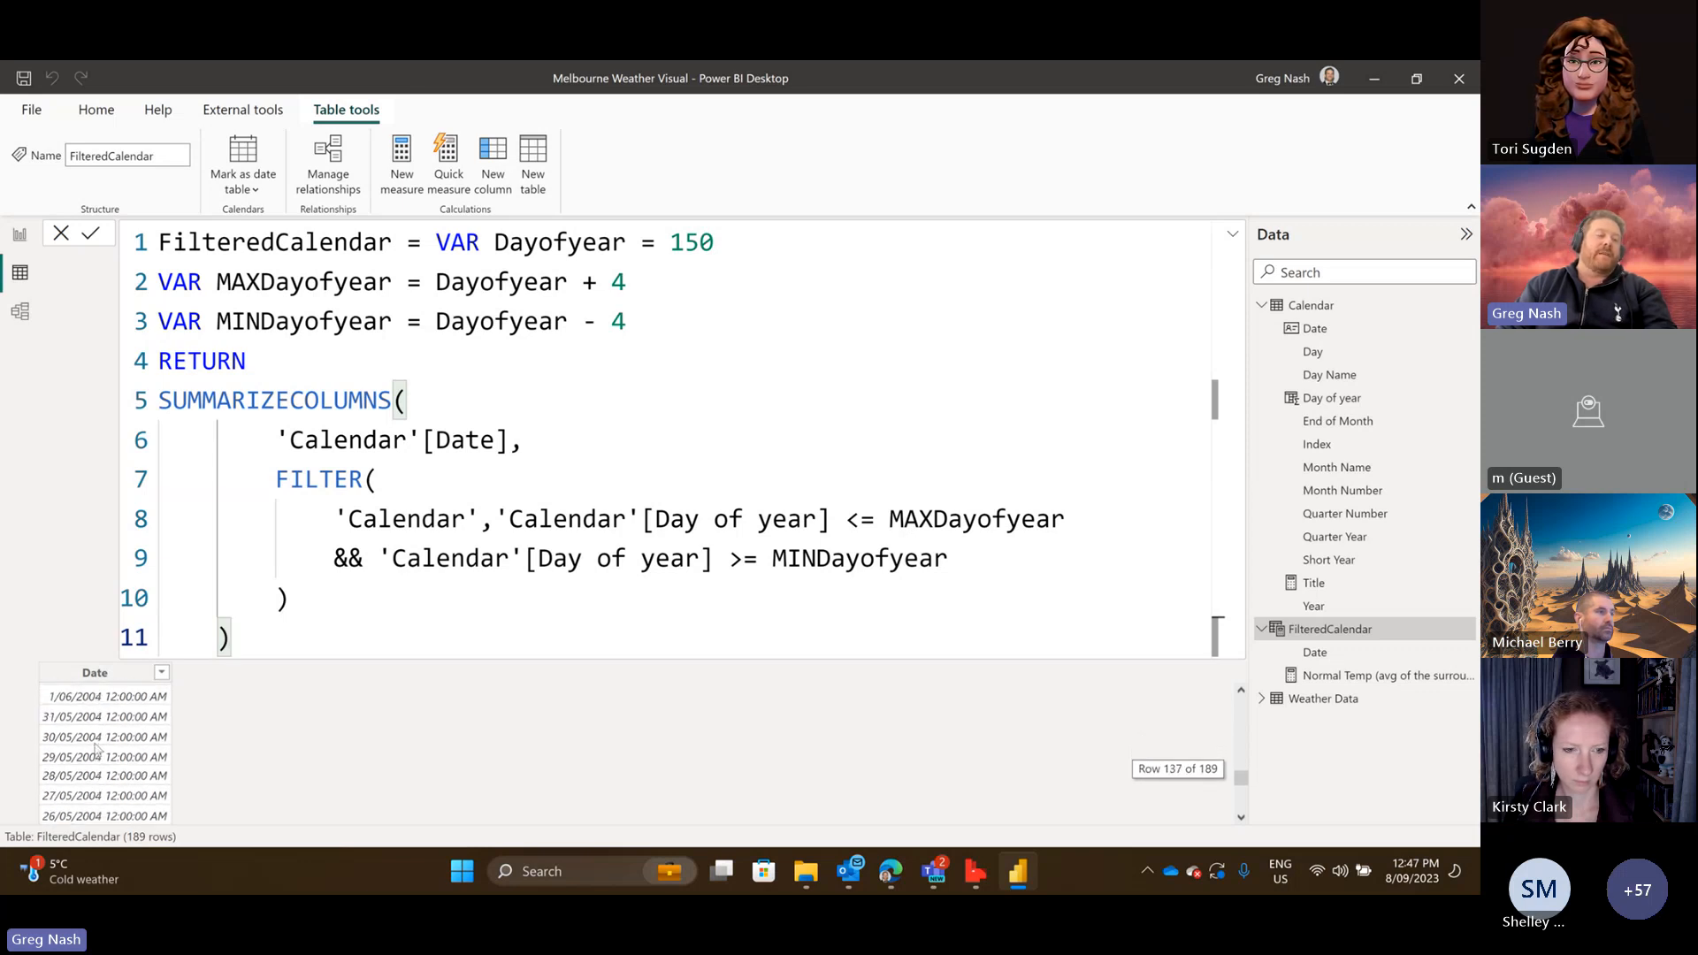
scroll(98, 766, "down", 3)
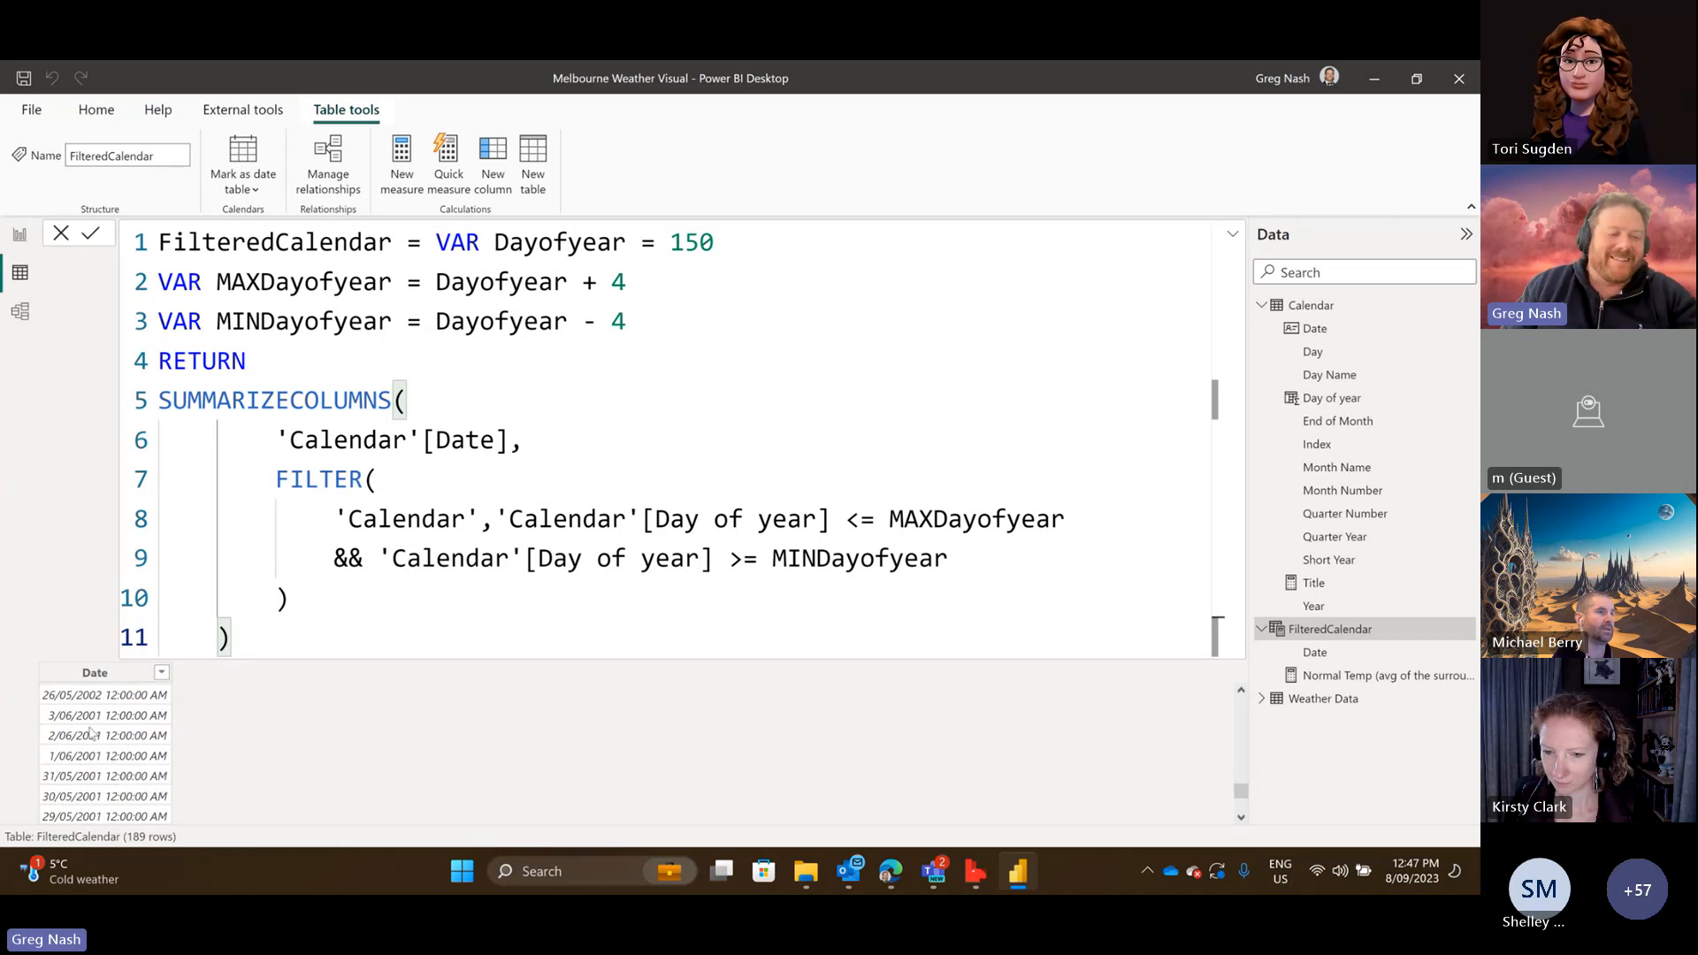
scroll(104, 757, "down", 5)
scroll(102, 753, "down", 2)
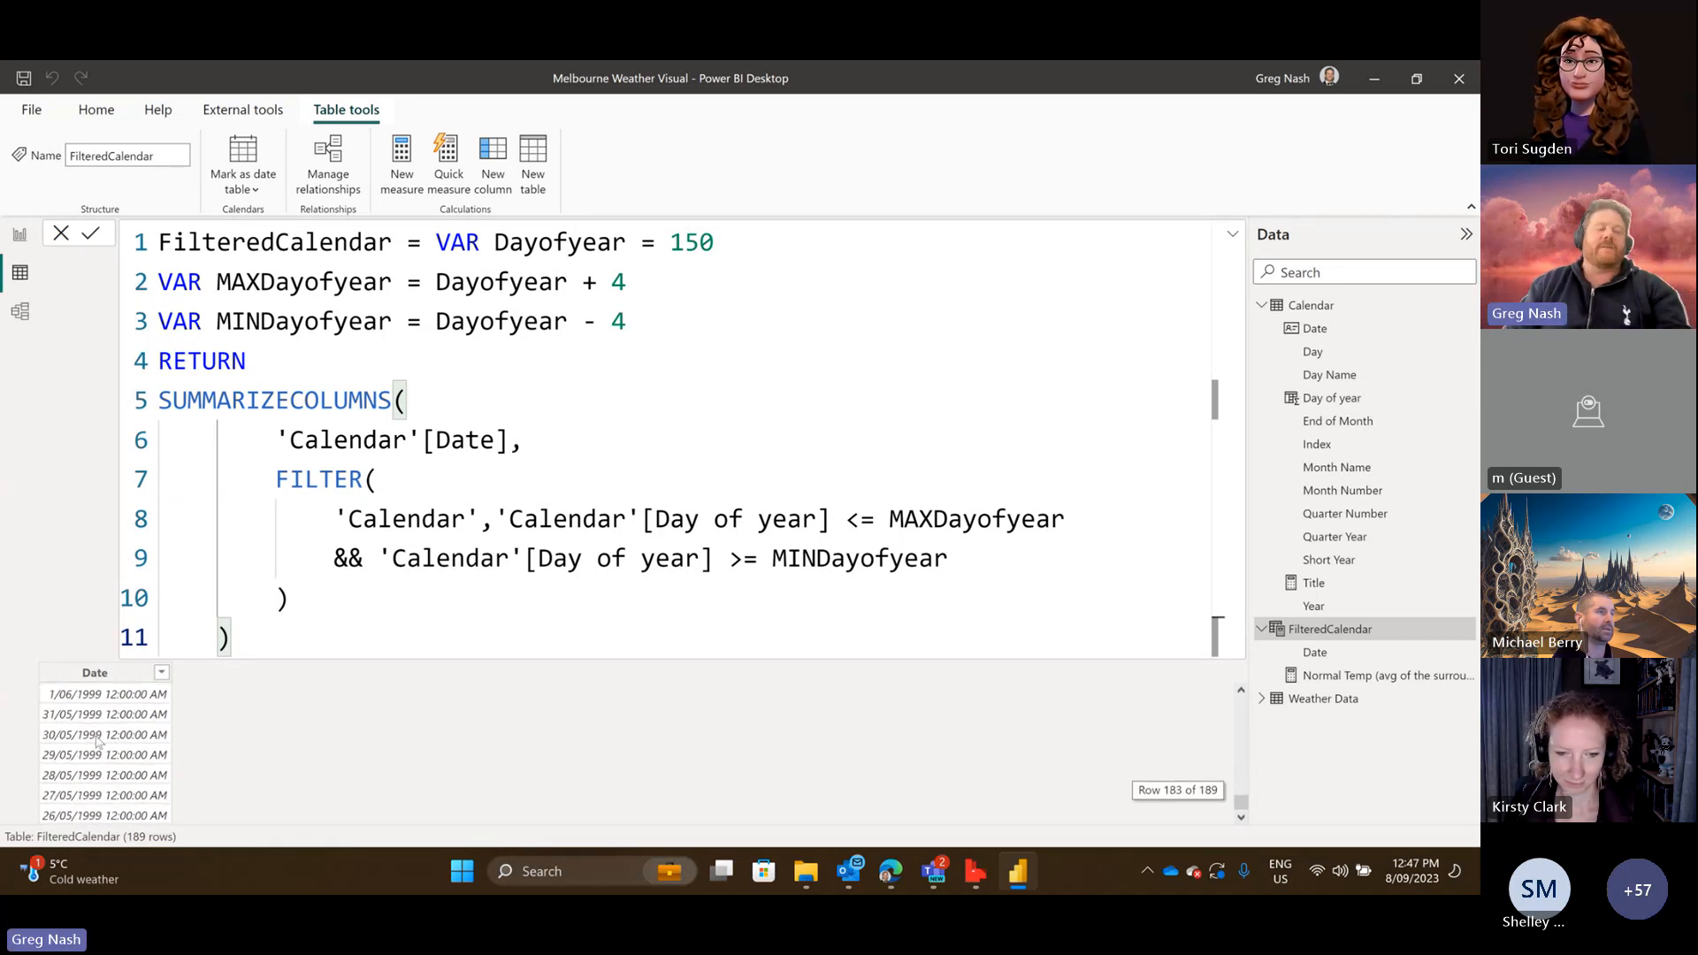
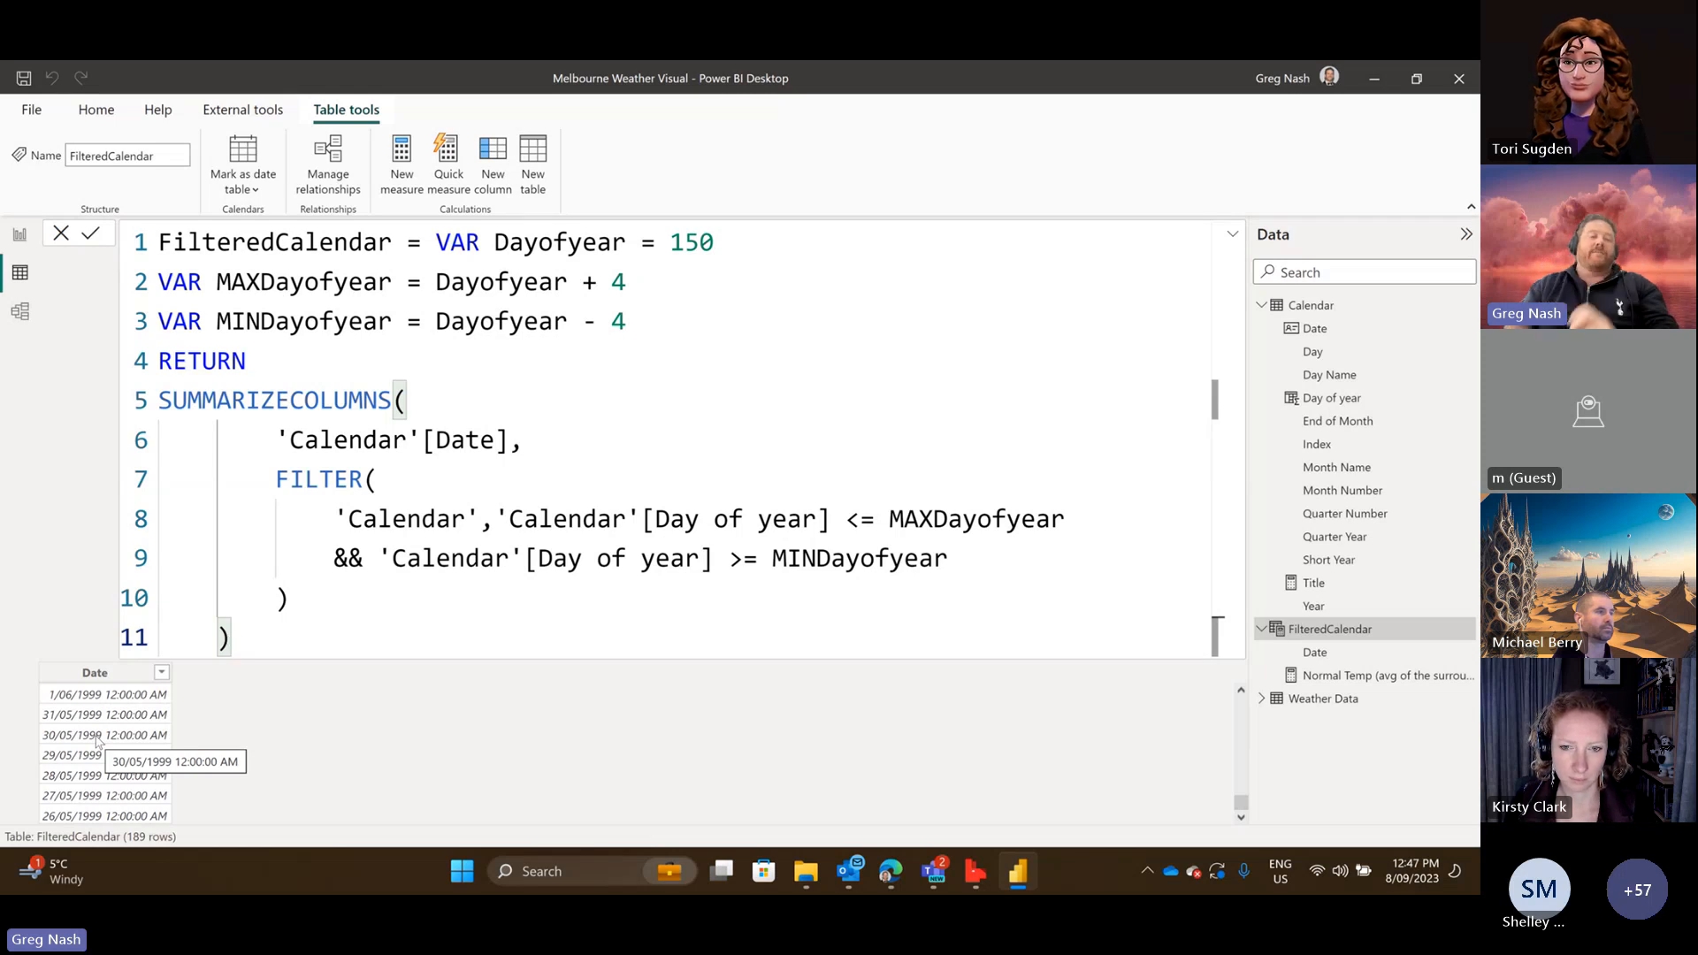
Add a new argument after the FILTER in the FilteredCalendar SUMMARIZECOLUMNS expression, naming the new column "MaxTemp".
left_click(324, 600)
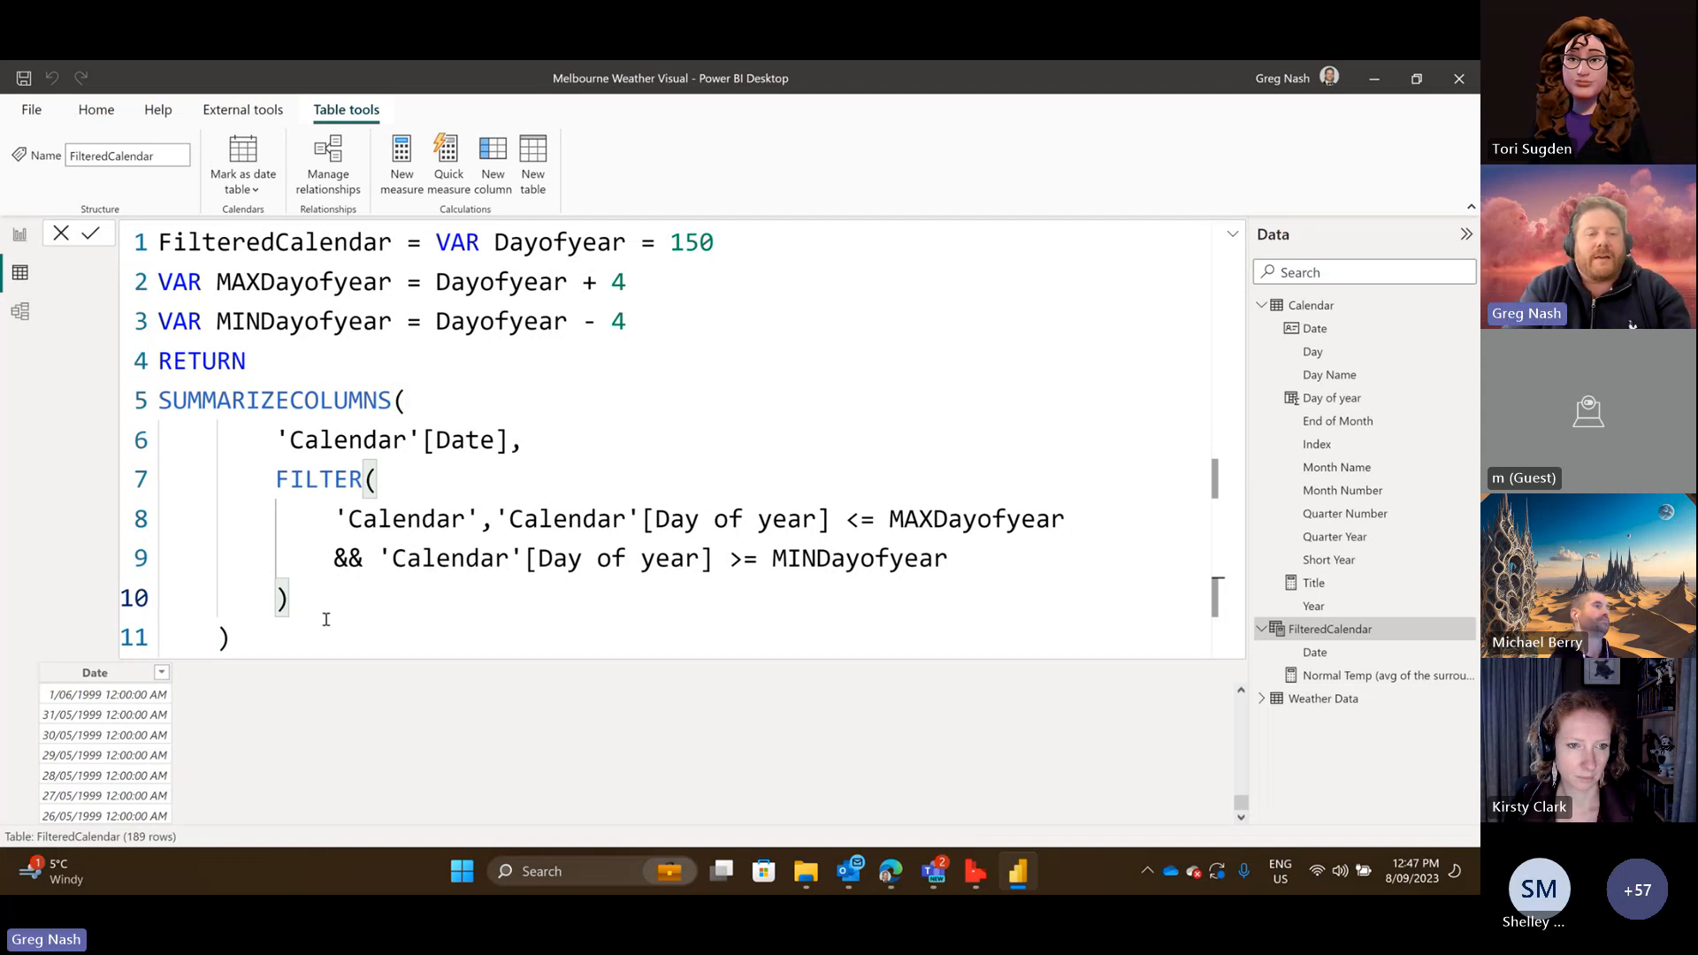
type(",")
key("shift+Return")
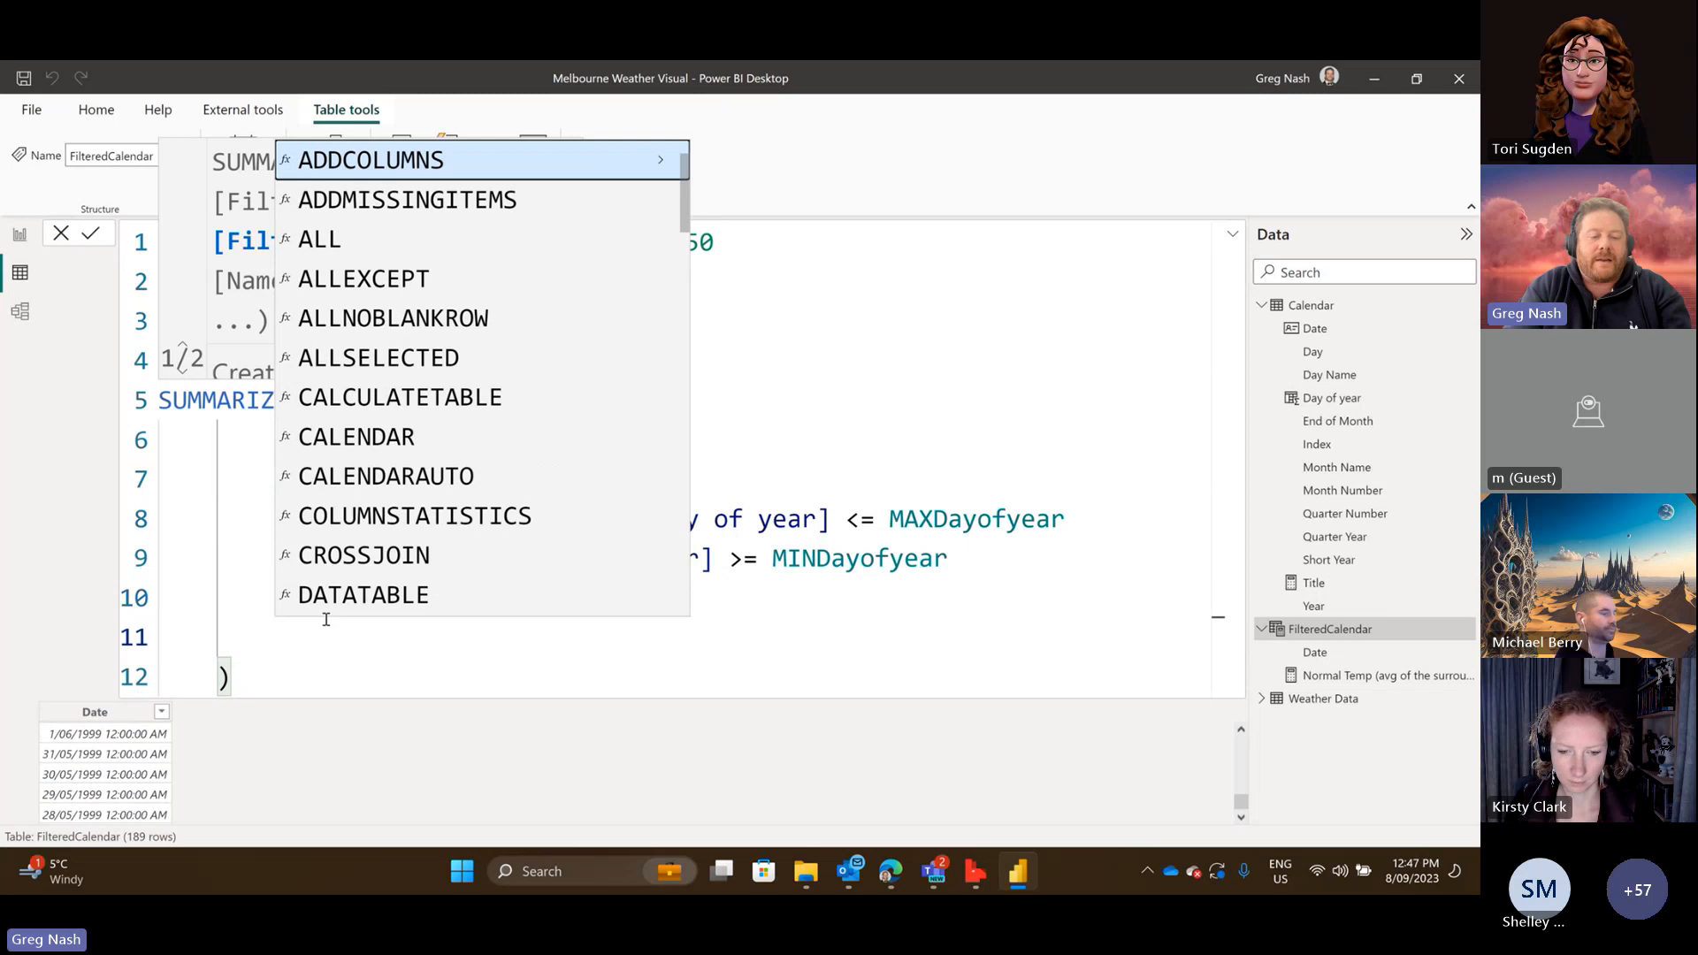
type("\"Na")
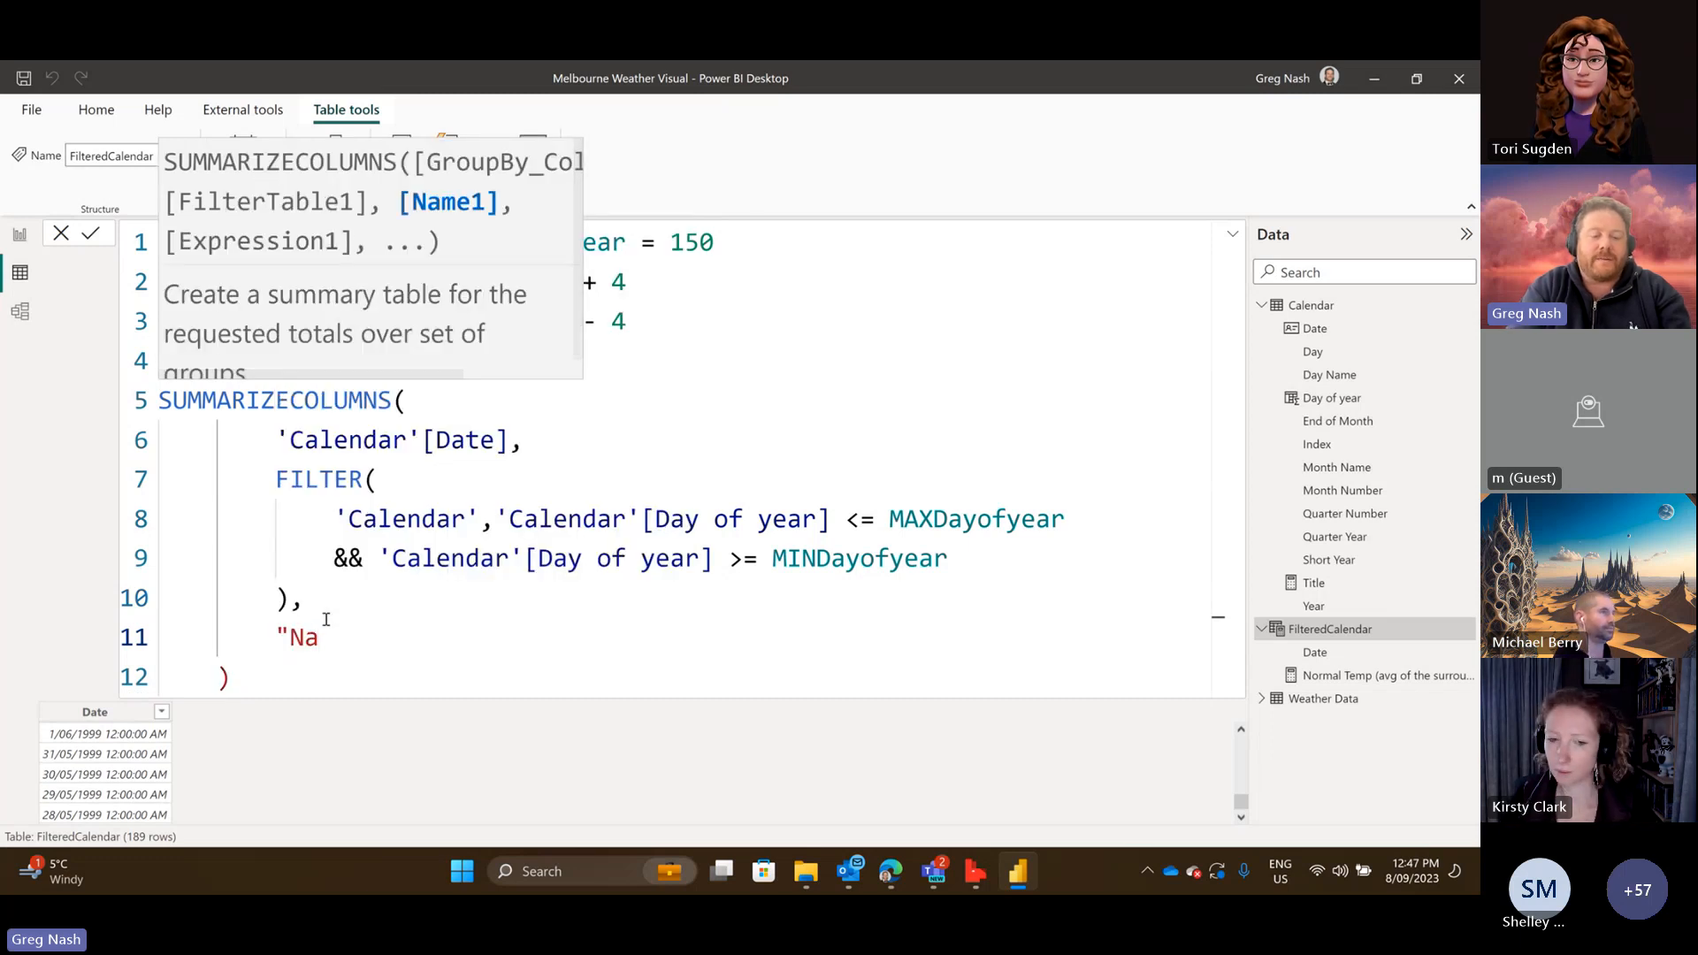
key("BackSpace")
key("BackSpace")
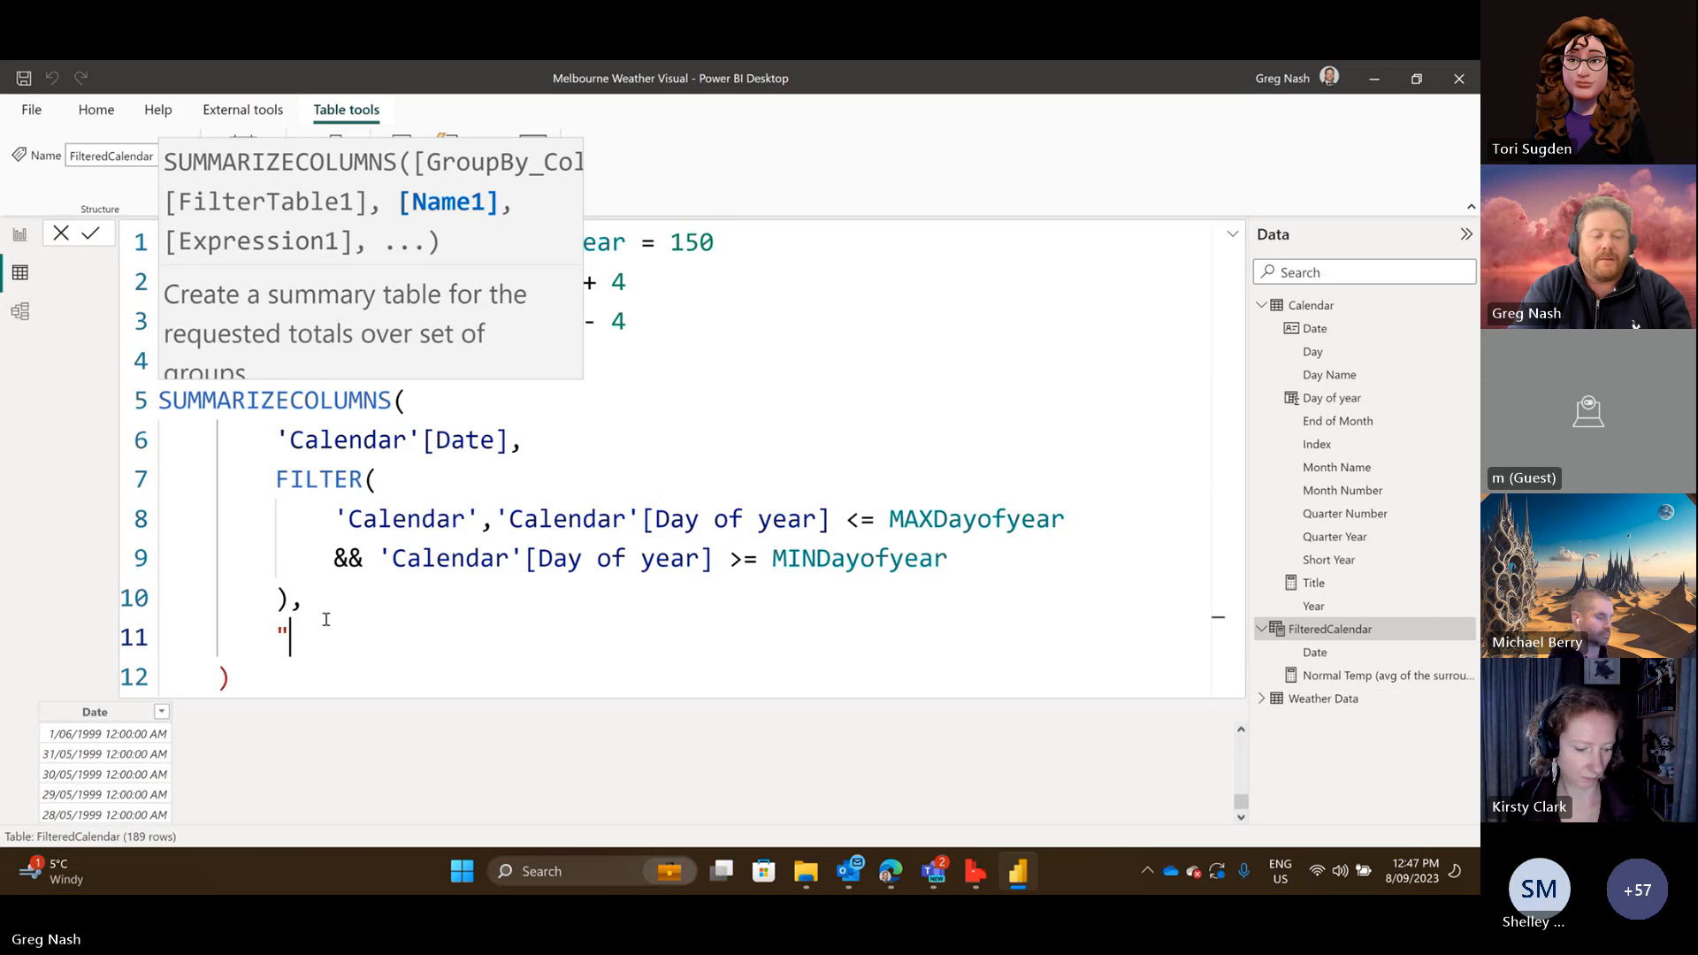
type("Value")
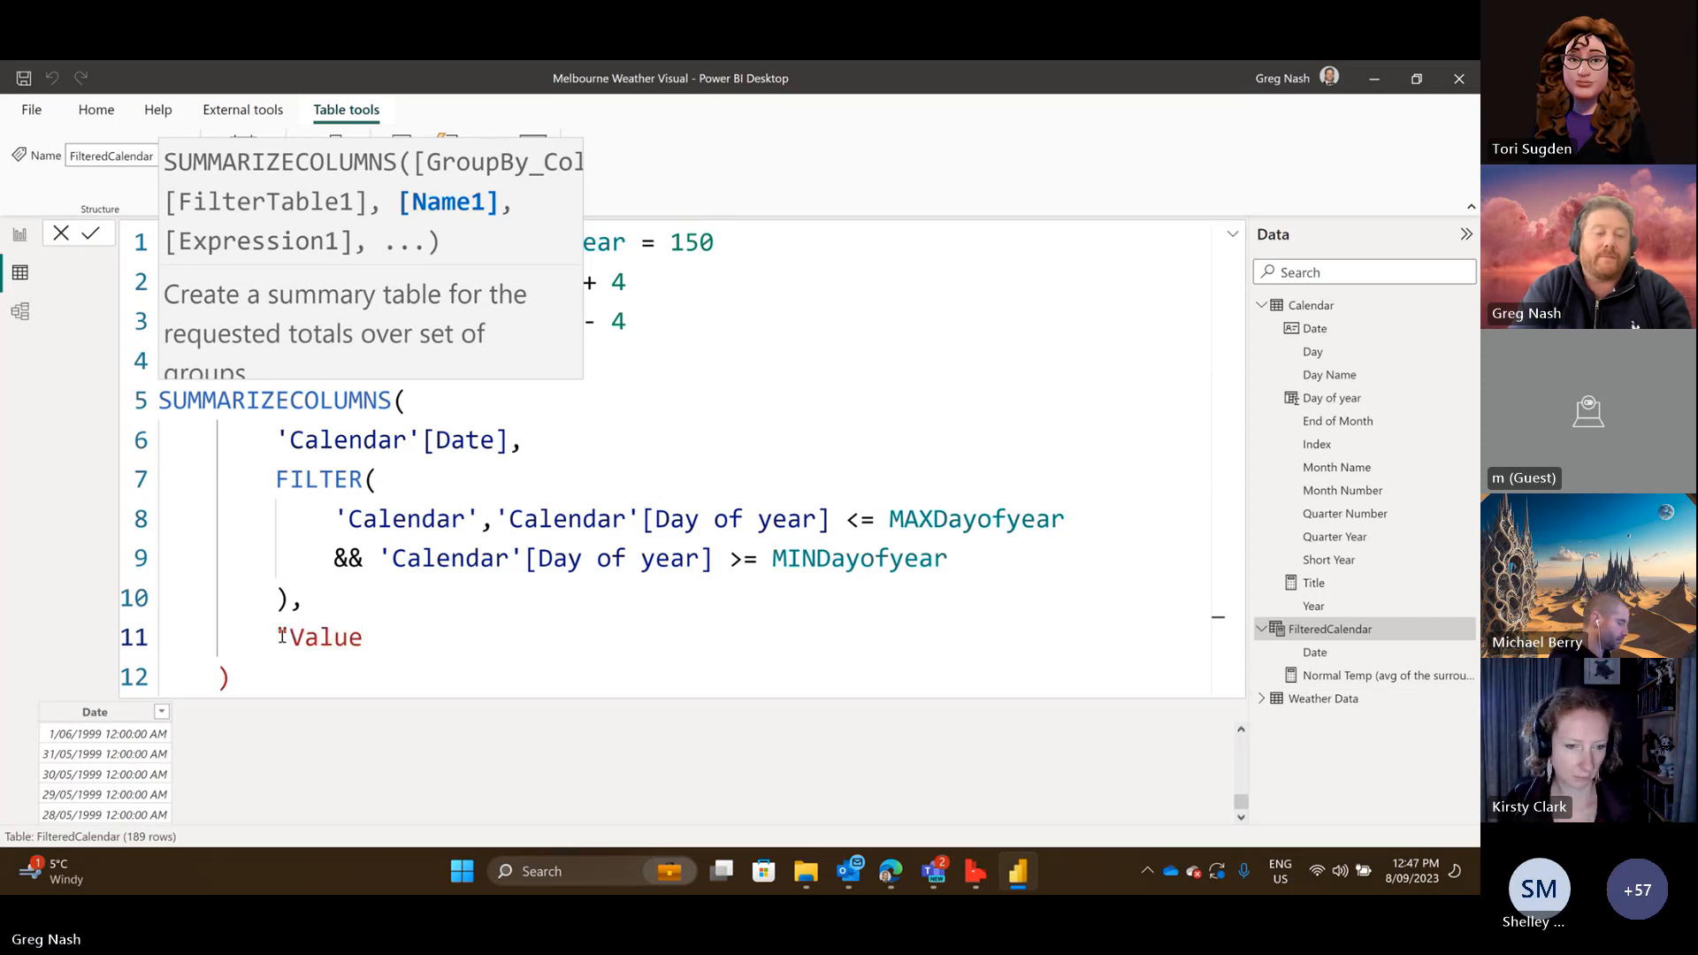
key("BackSpace")
key("BackSpace")
key("BackSpace")
key("BackSpace")
key("BackSpace")
type("Te")
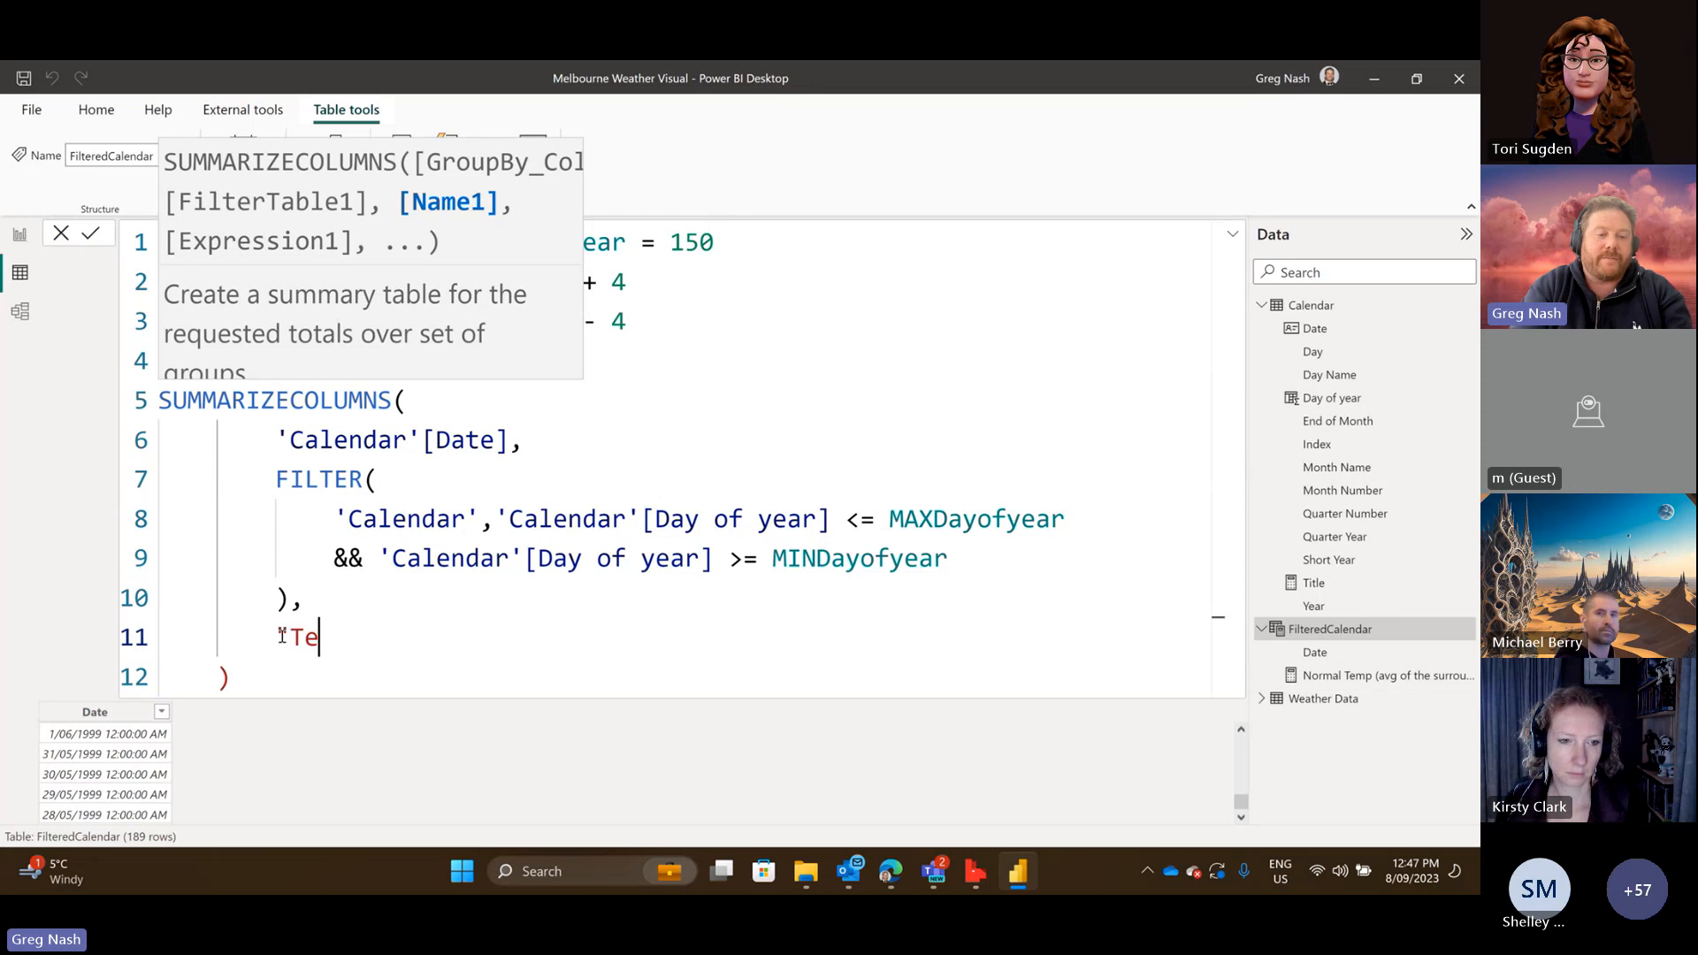
type("m")
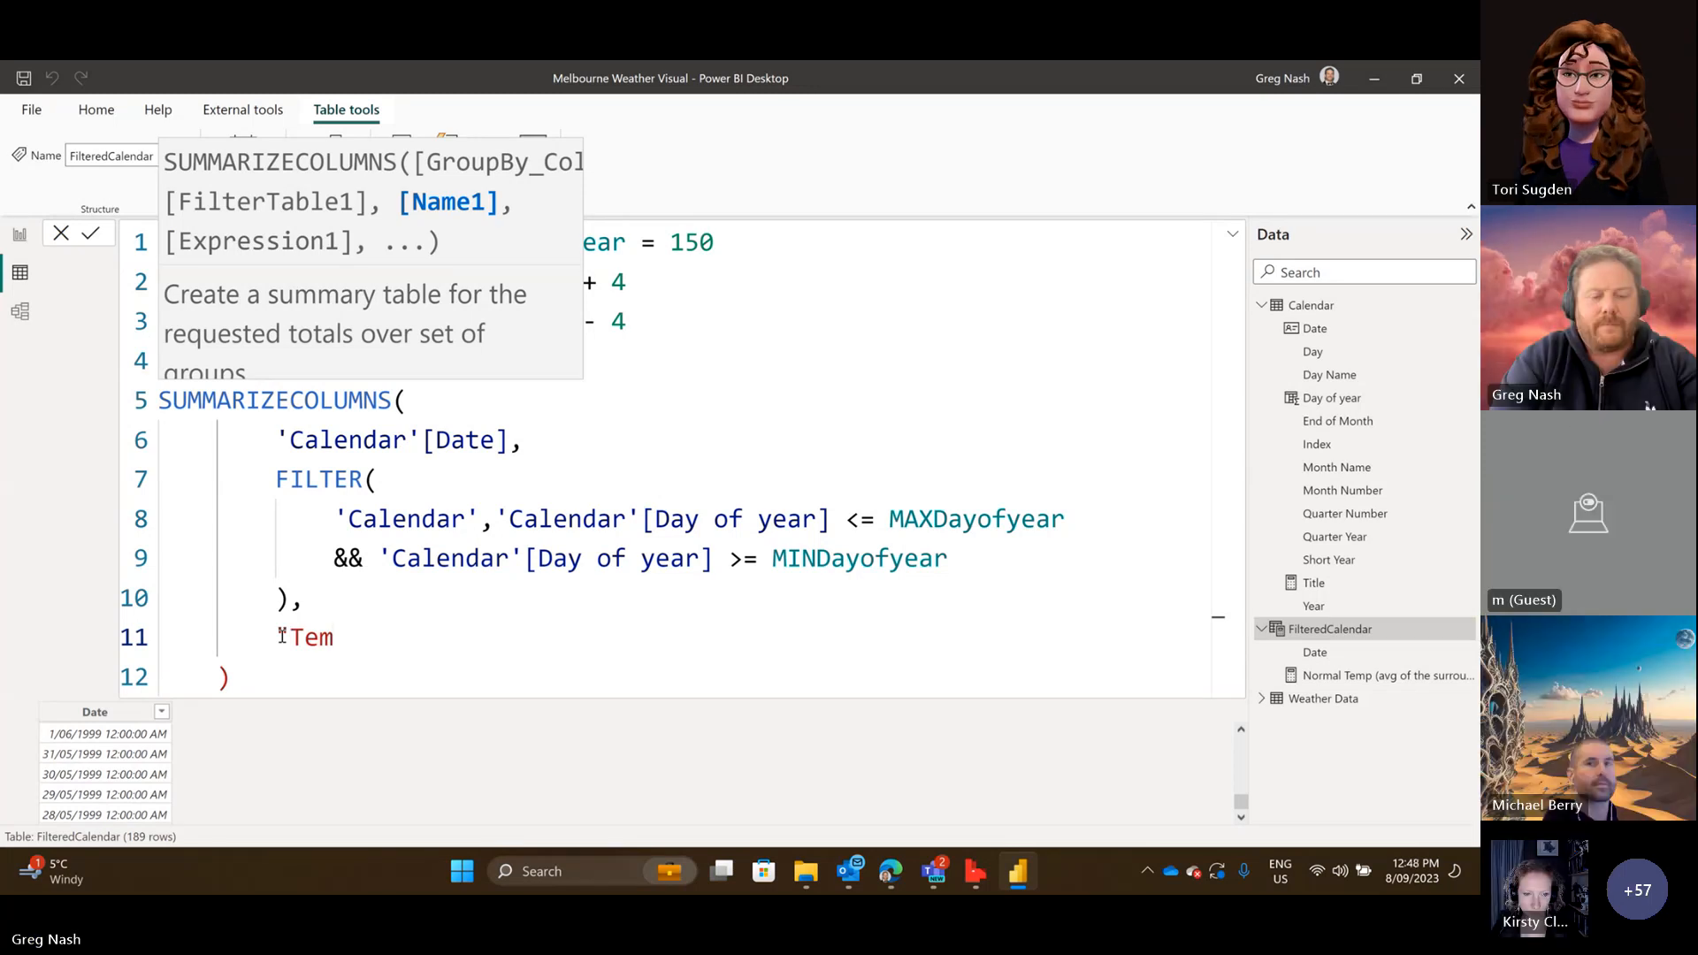
key("BackSpace")
key("BackSpace")
type("Max")
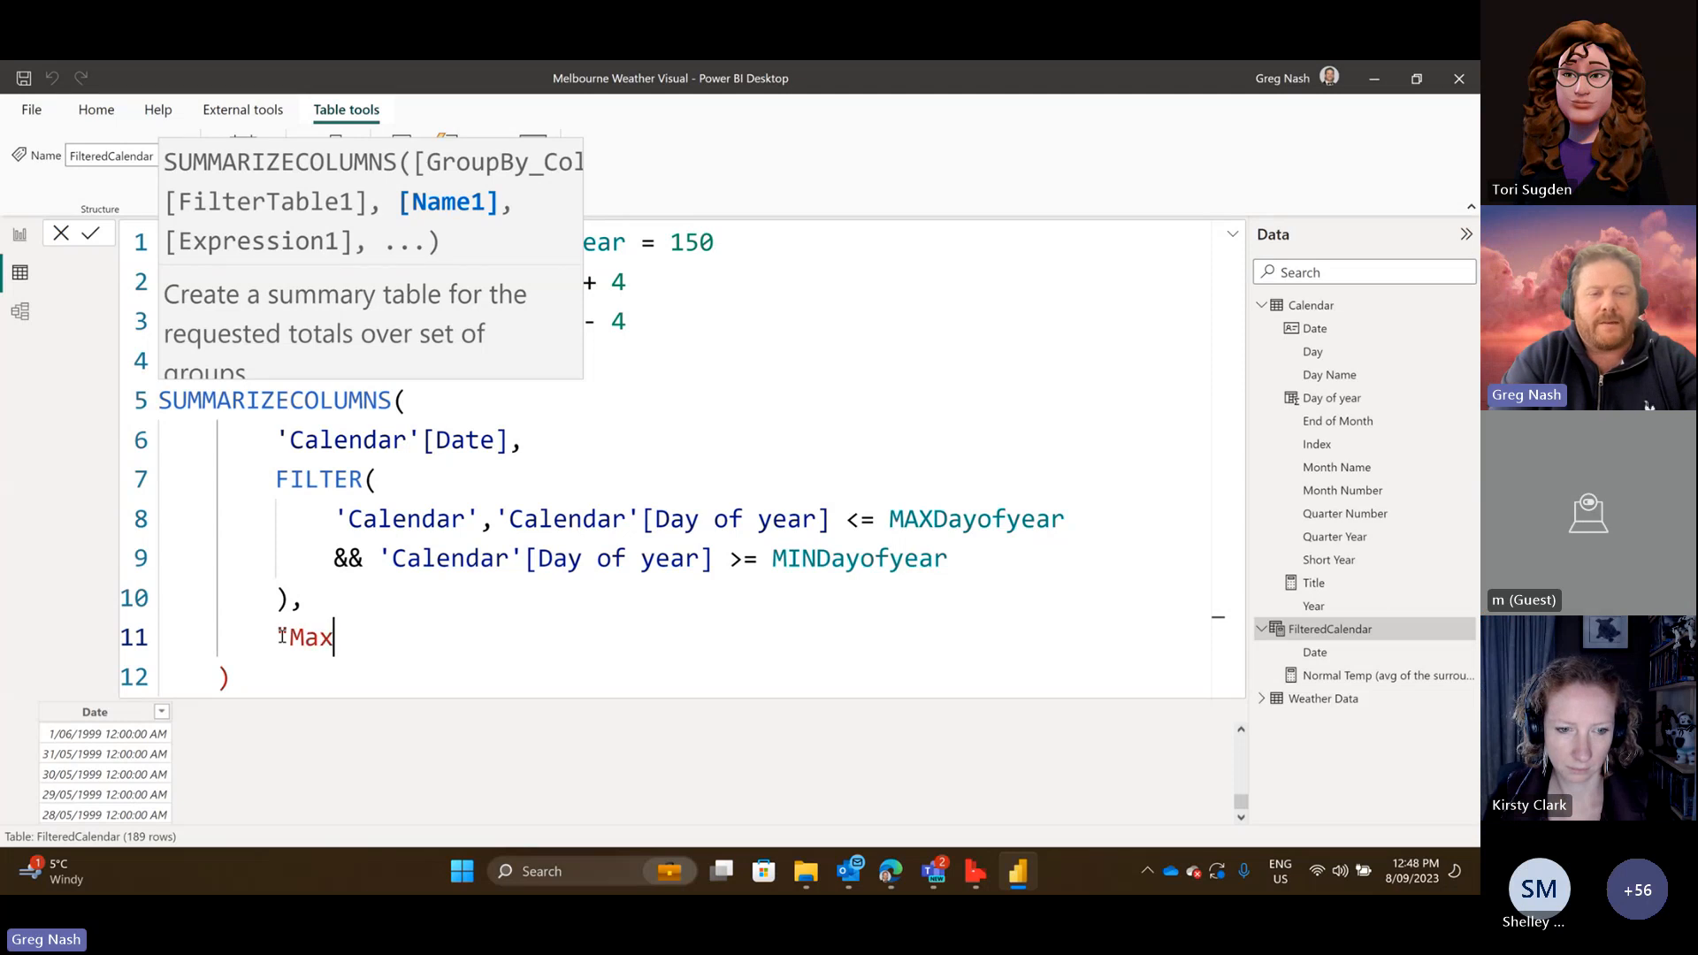
type("Temp")
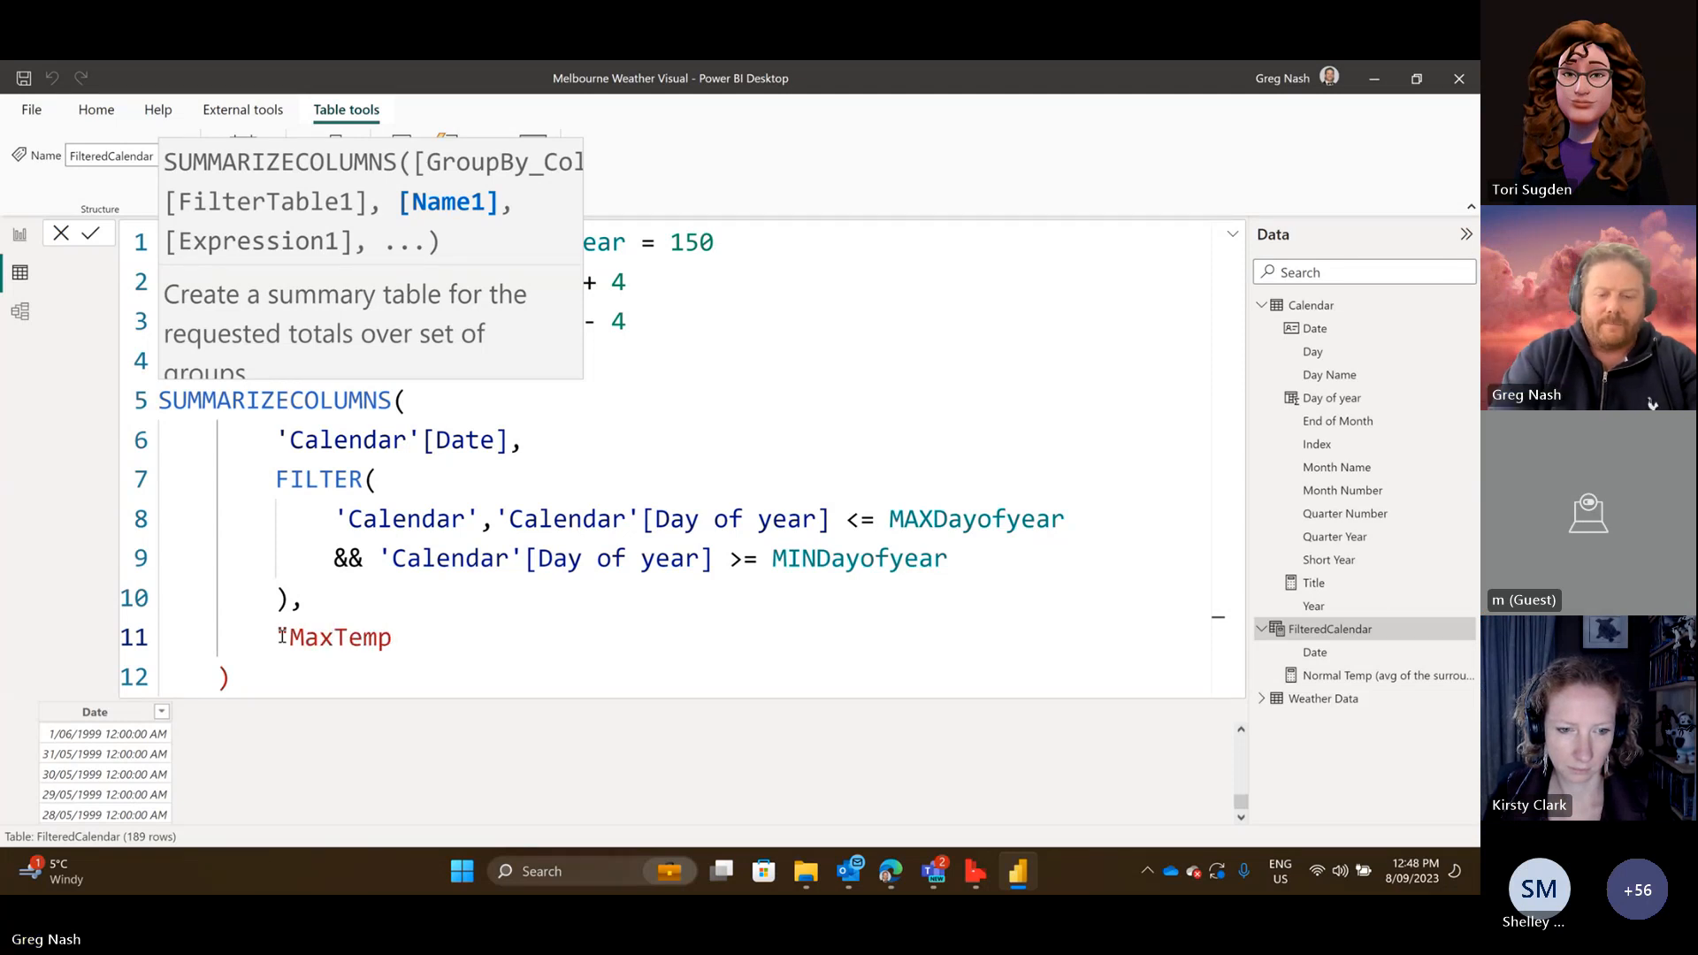
type("\"")
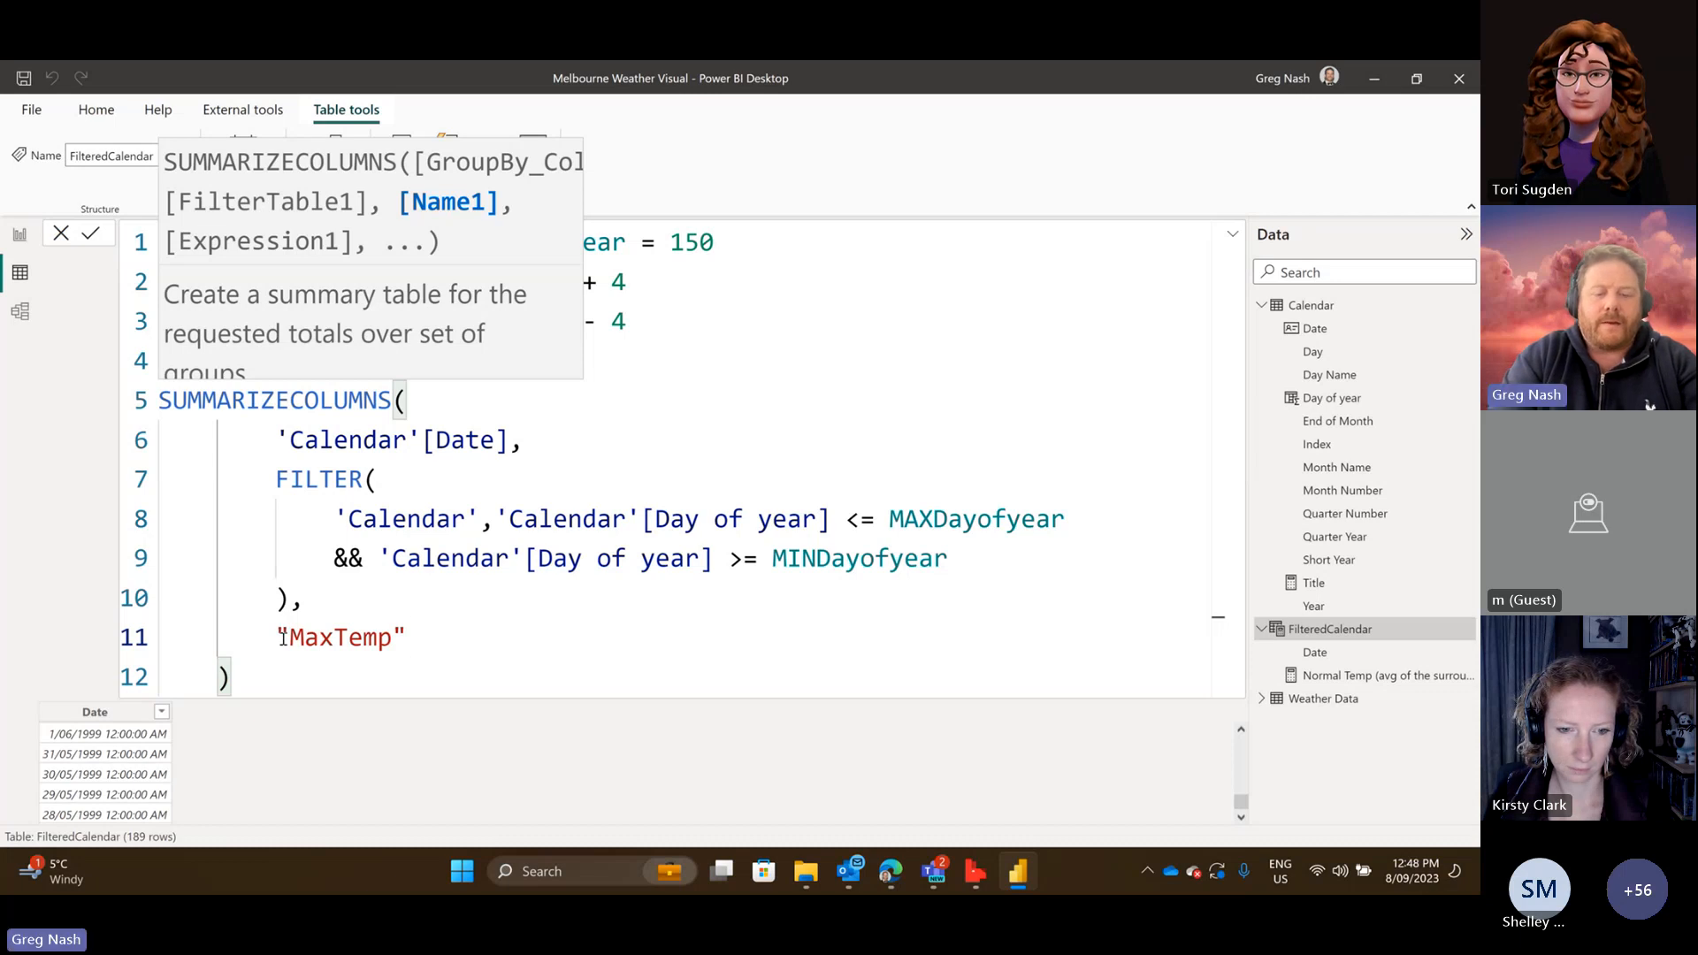
type(" =, ")
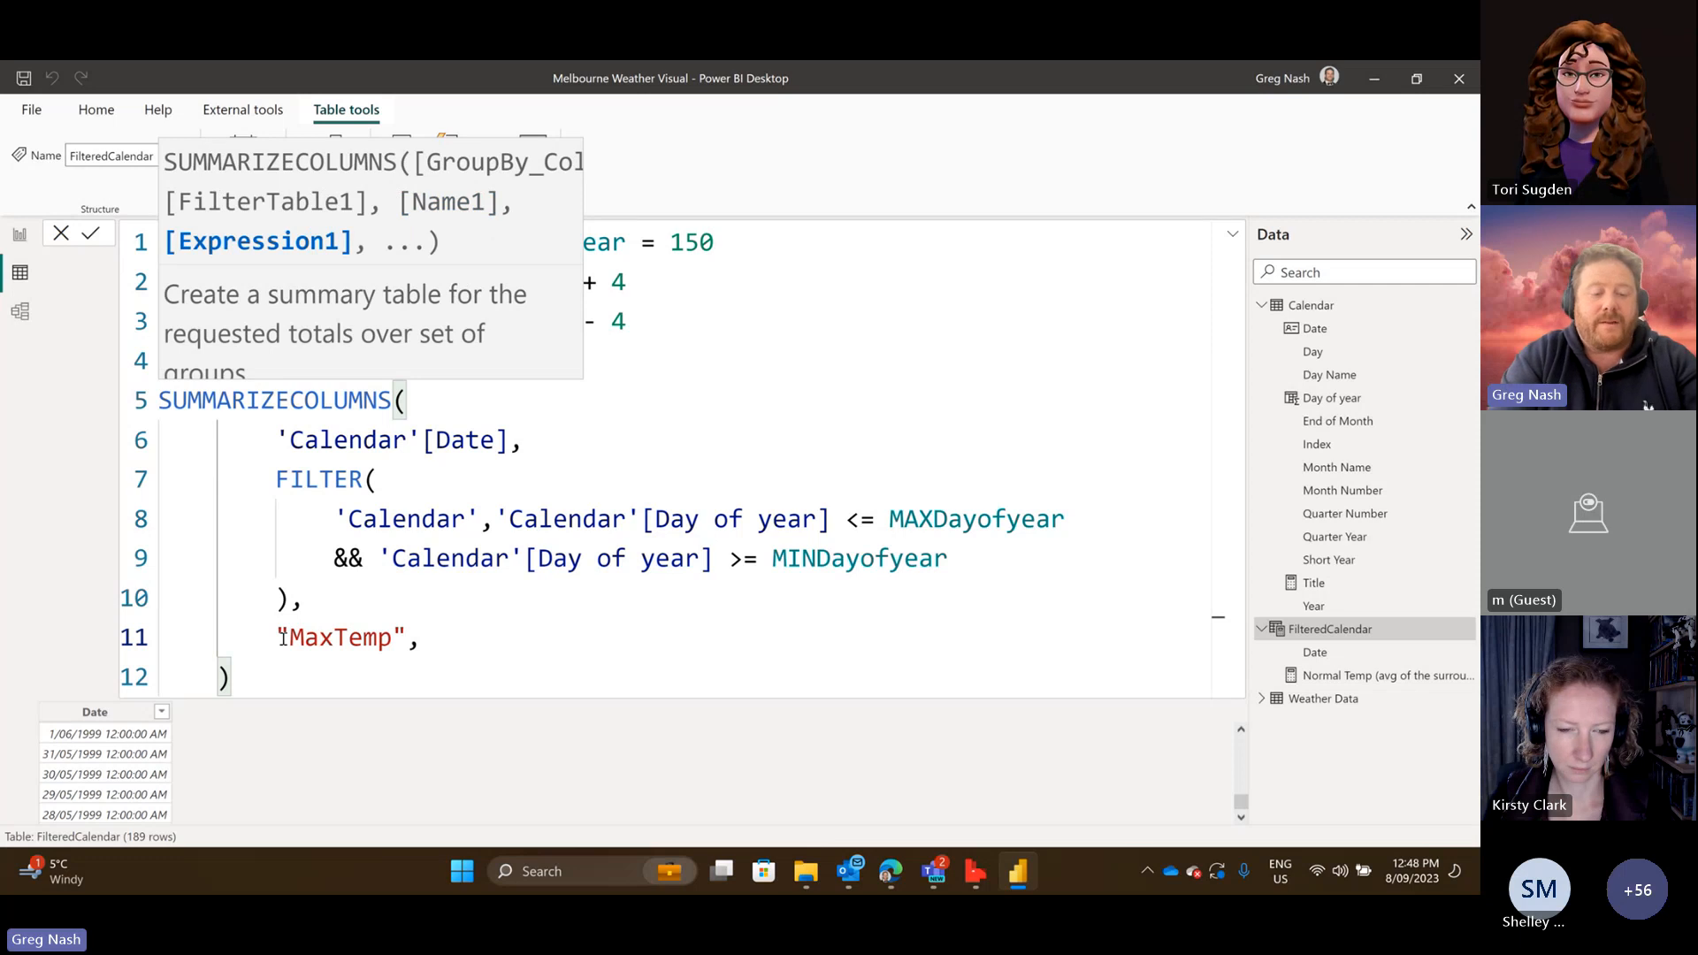
type("AV")
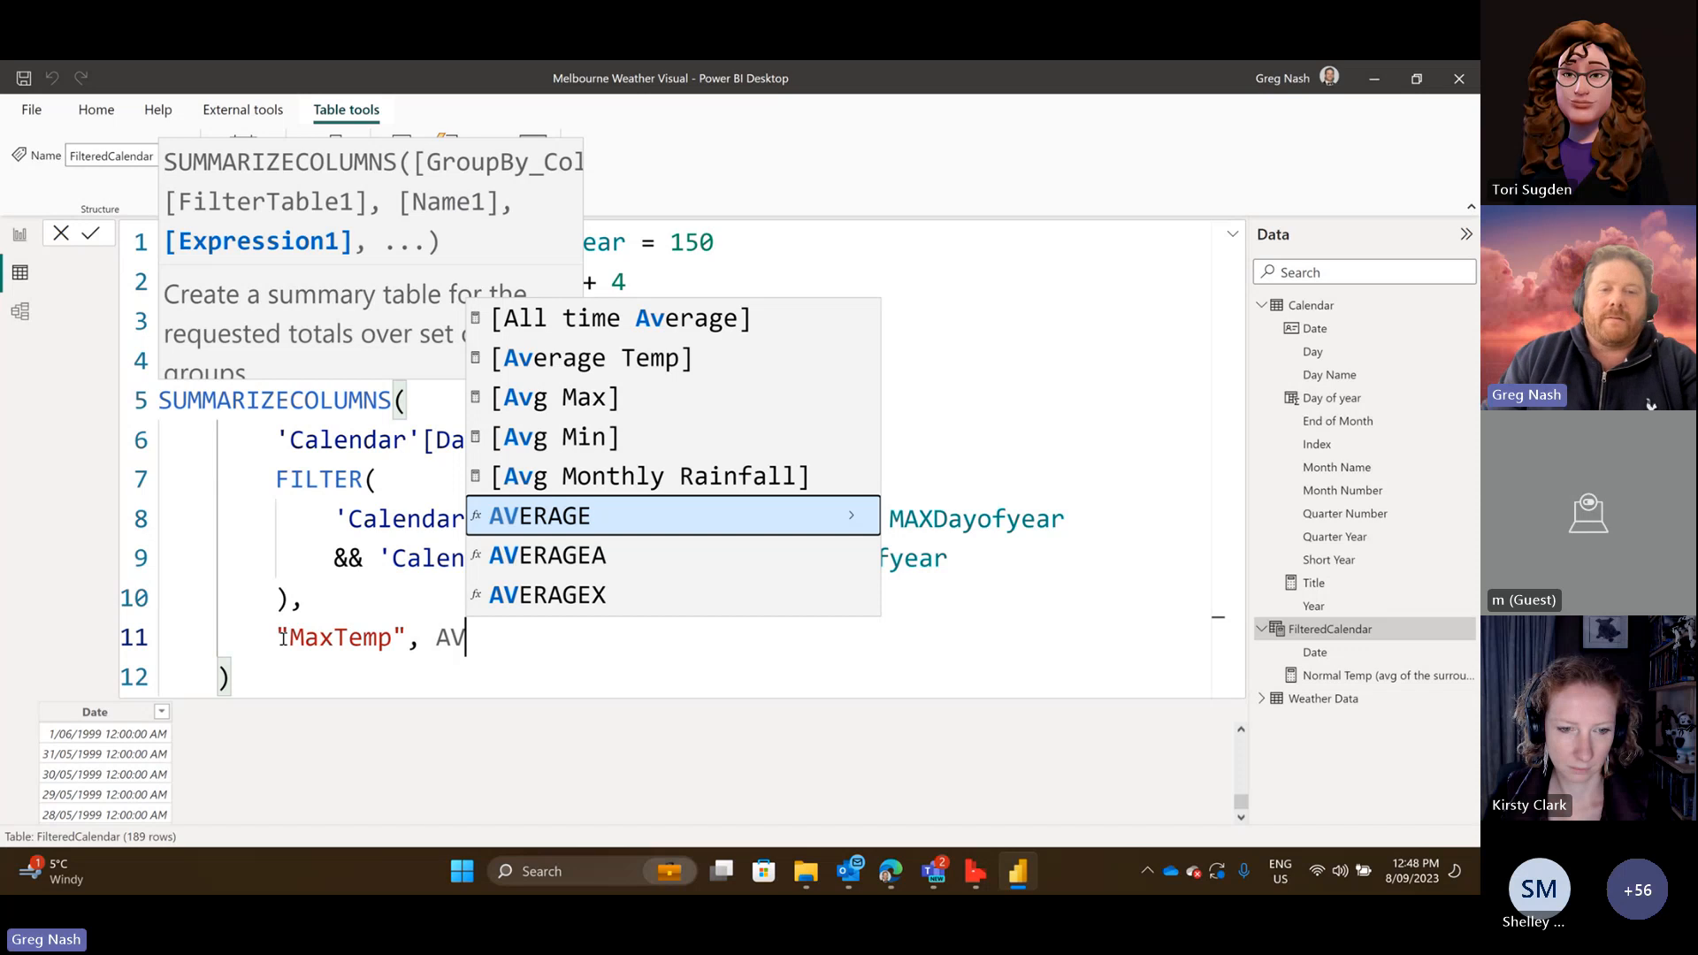
left_click(634, 529)
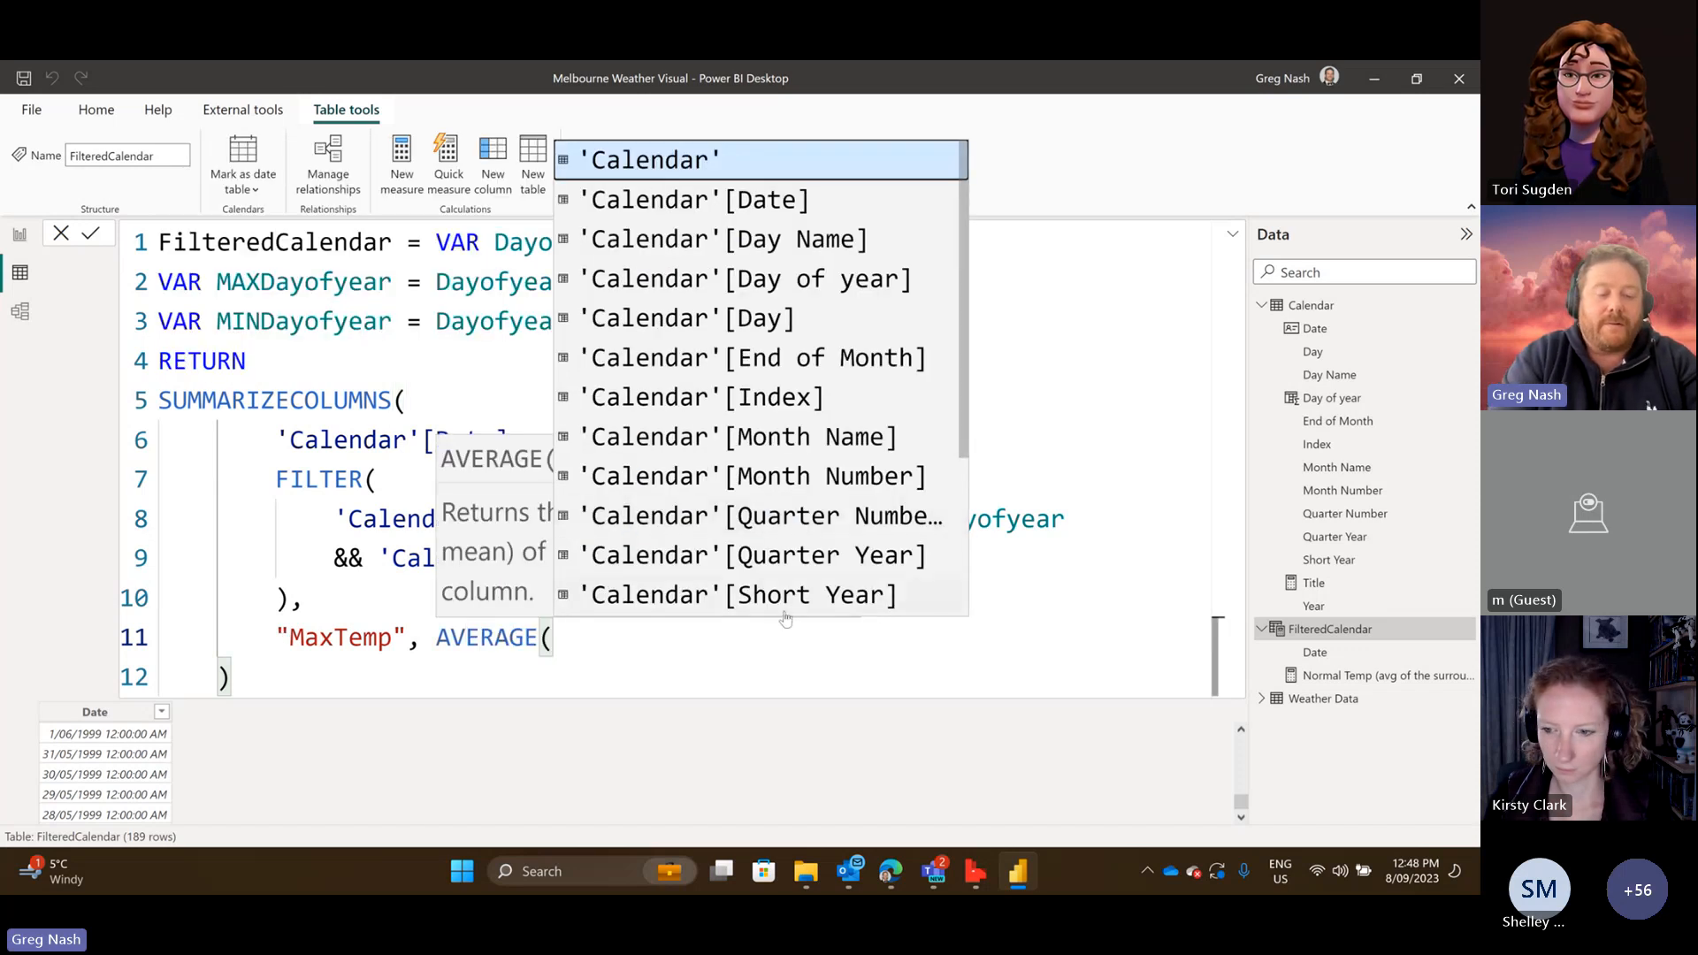
key("BackSpace")
key("BackSpace")
key("BackSpace")
key("BackSpace")
key("BackSpace")
key("BackSpace")
key("BackSpace")
key("BackSpace")
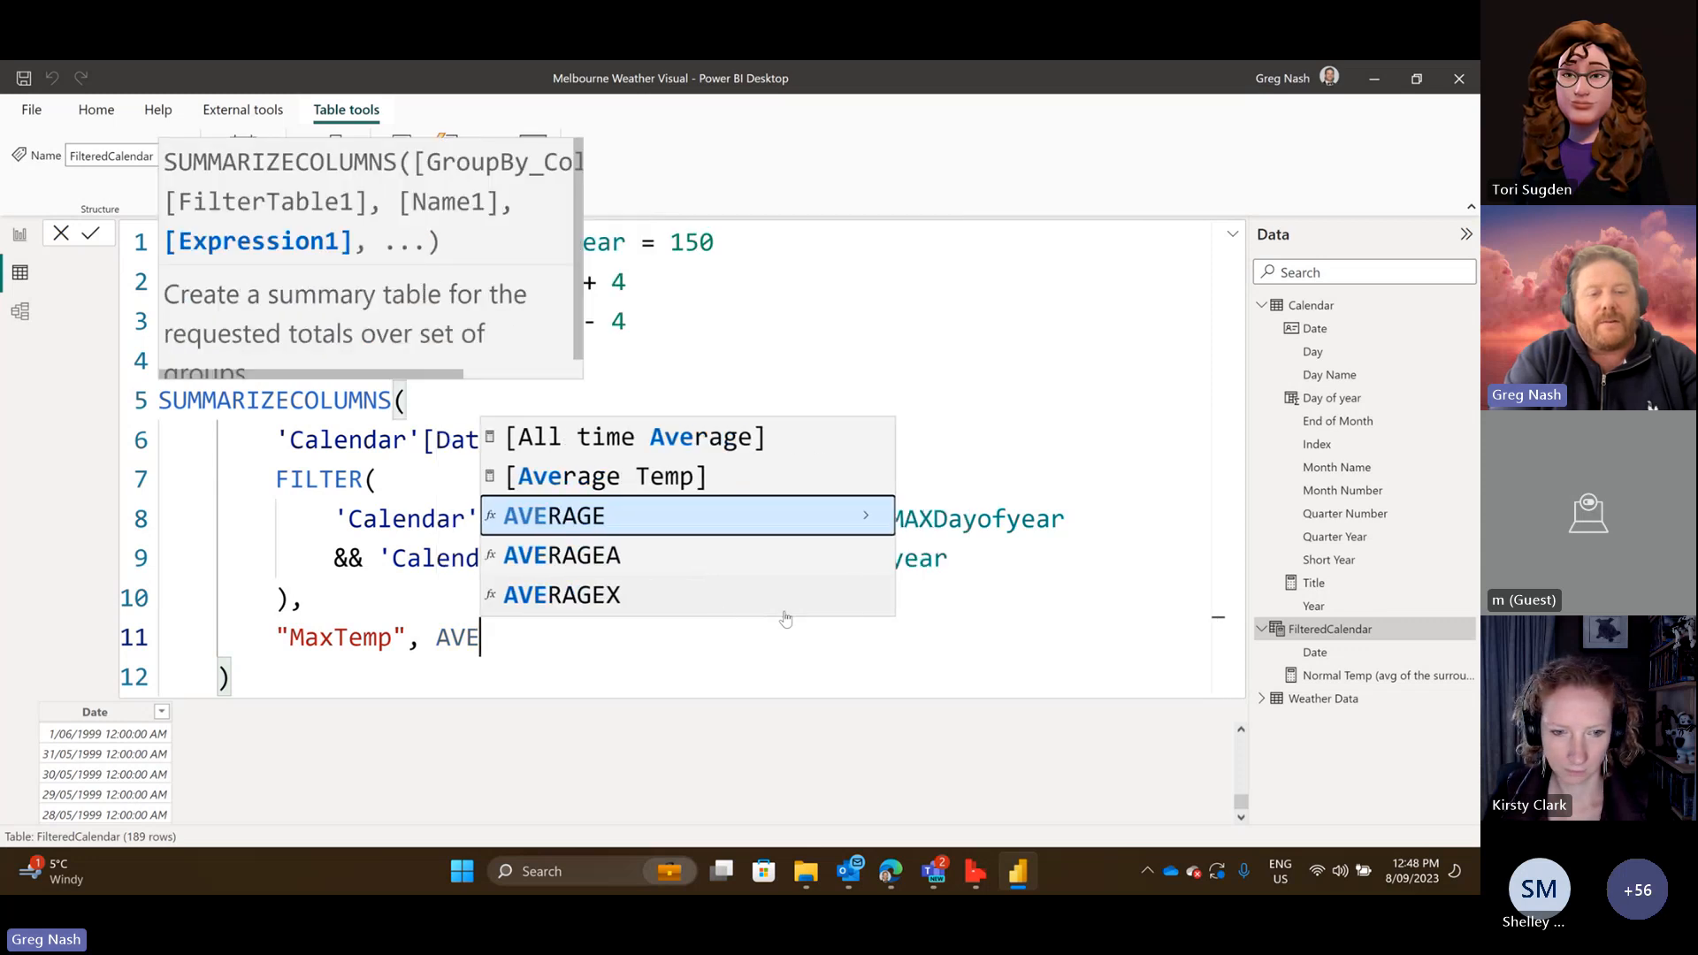
Begin the MaxTemp expression with a CALCULATE wrapping the AVERAGE of 'Weather Data'[Value], followed by a comma.
type("CAL")
key("Tab")
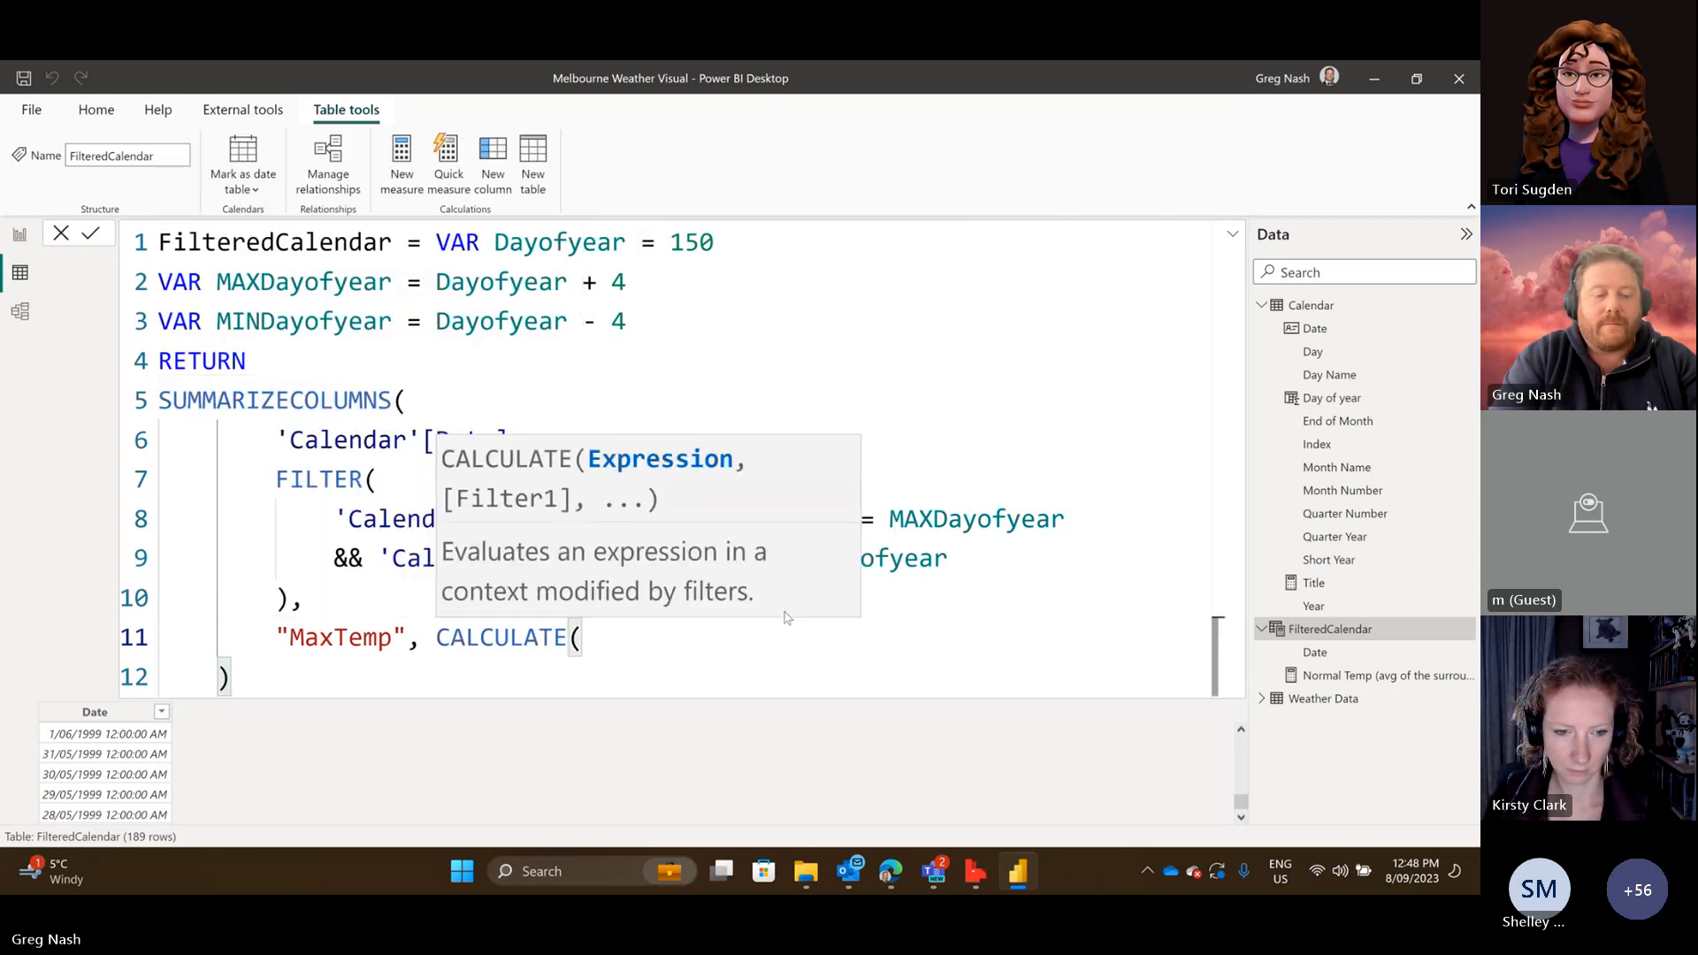
type("AV")
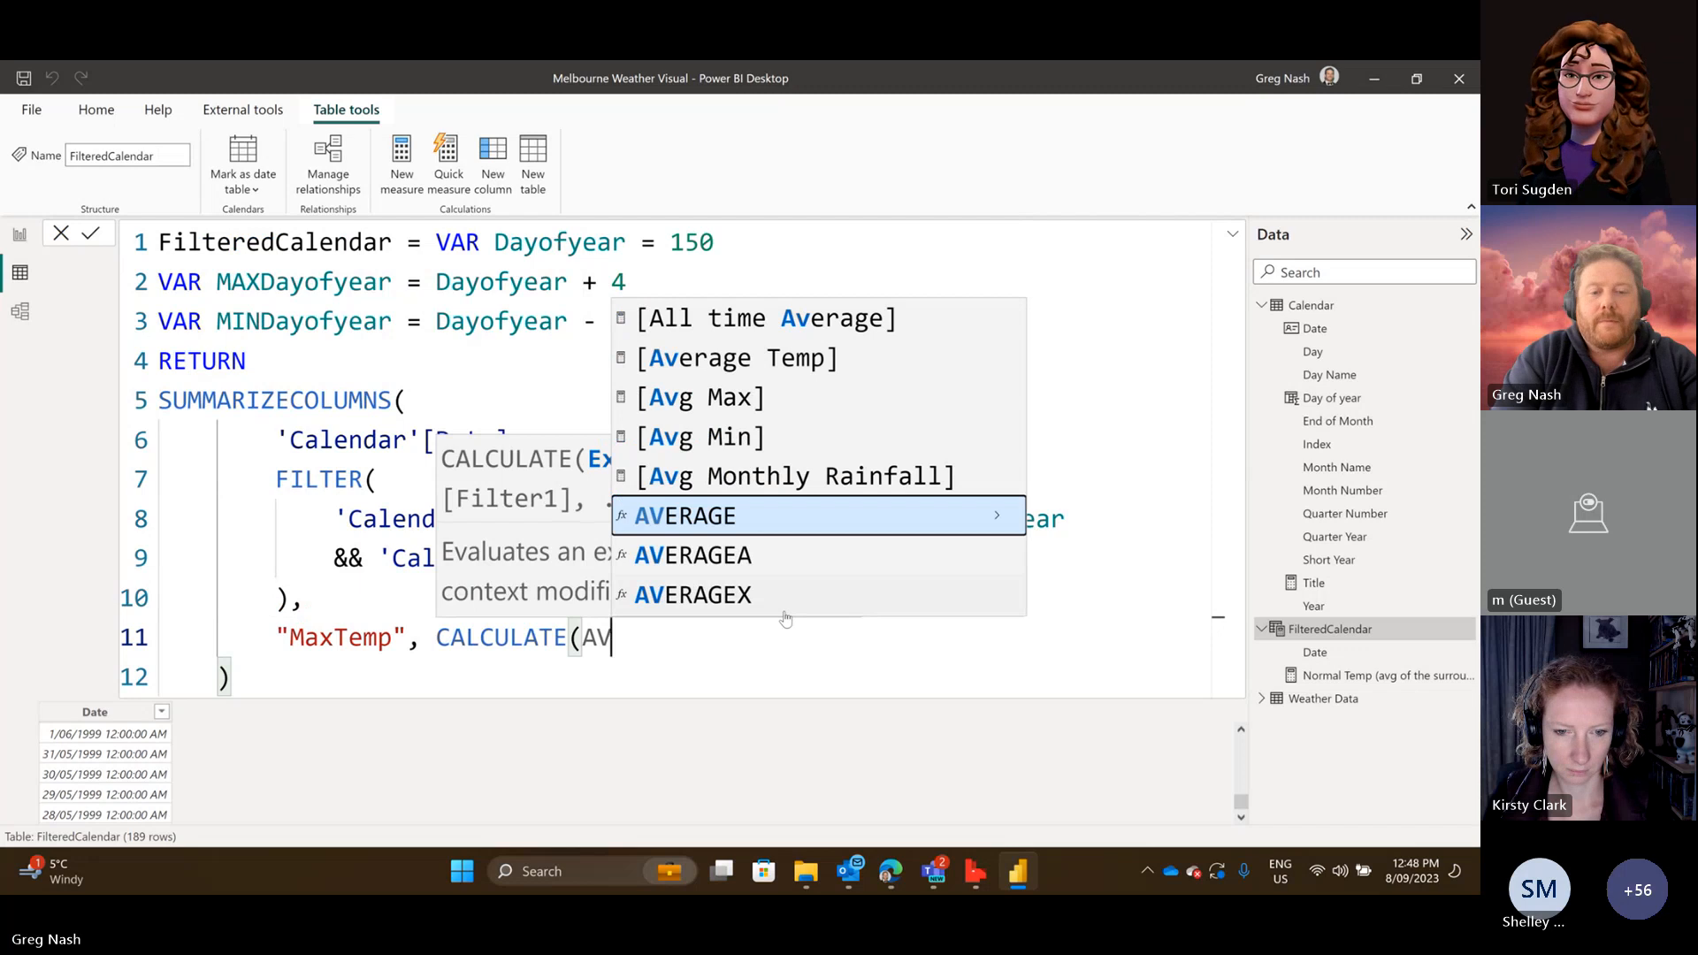
key("Tab")
type("Value")
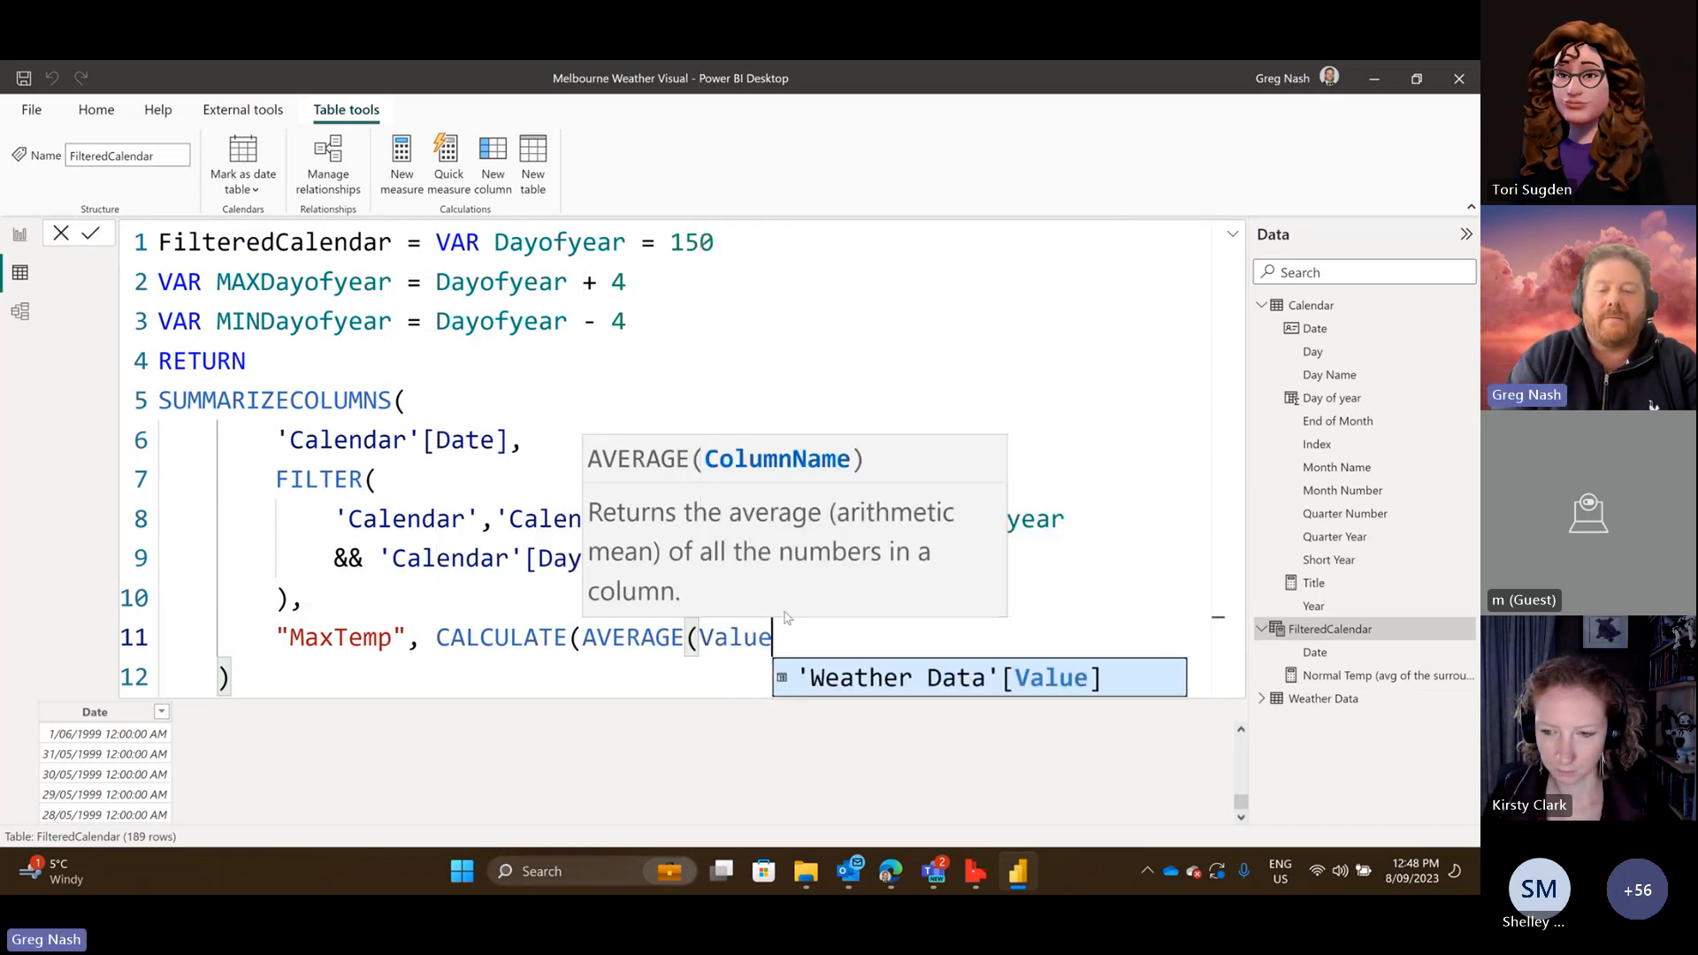
key("Tab")
type(",")
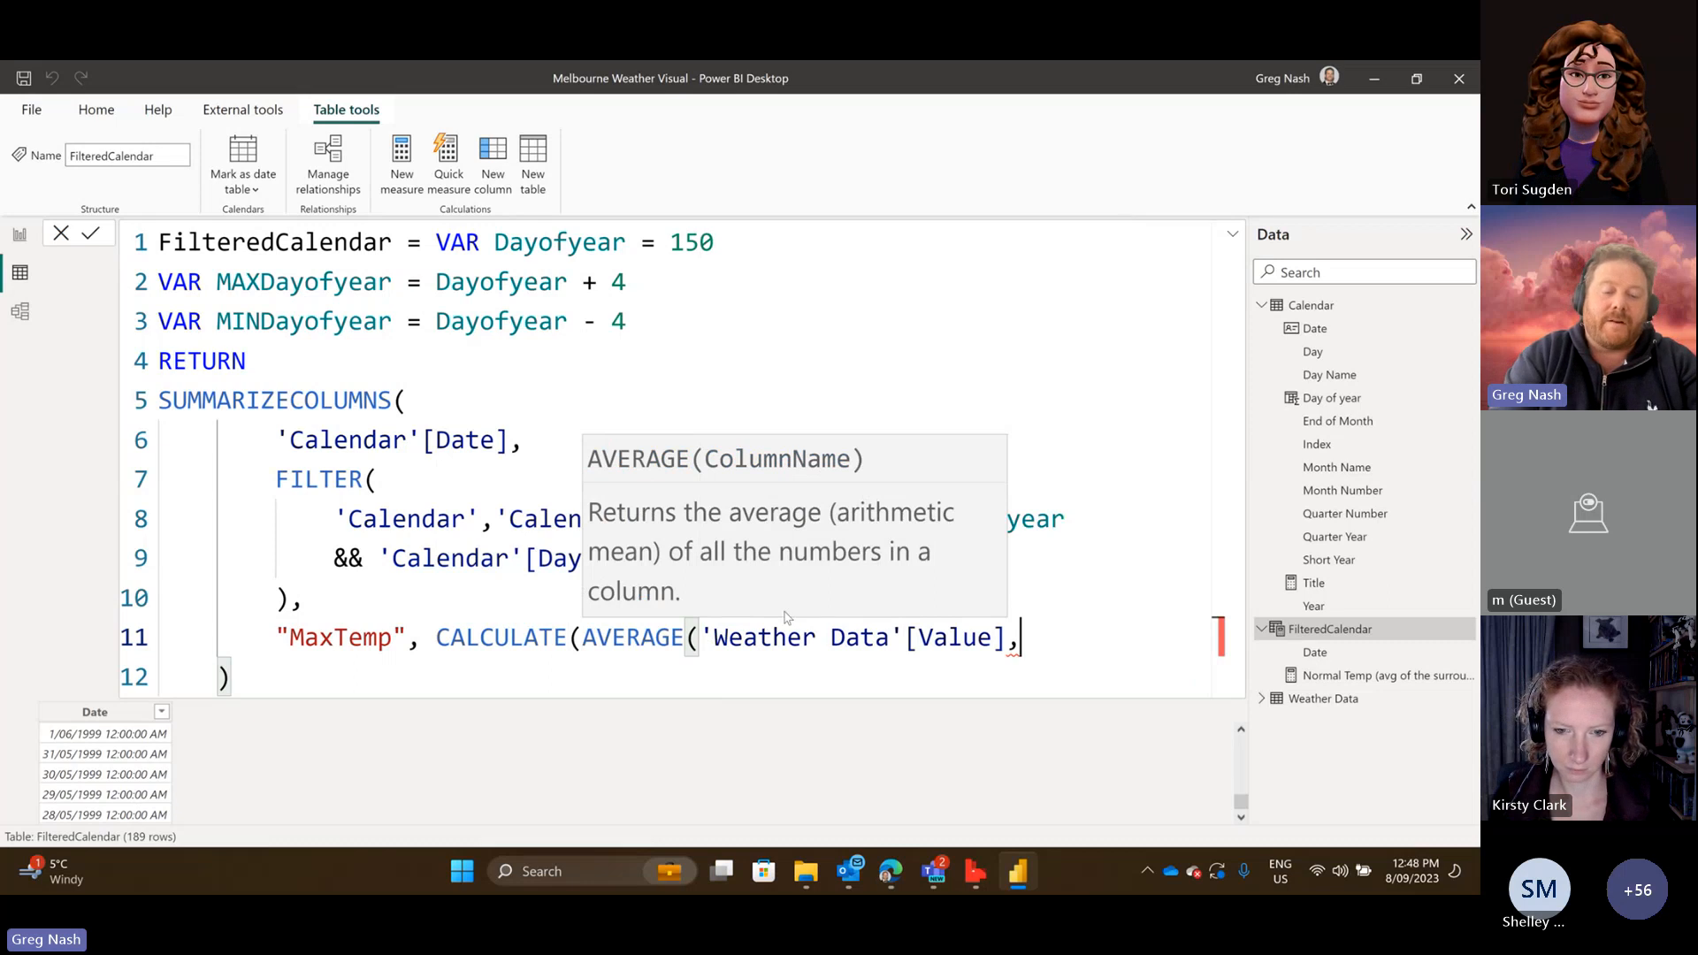
type("MEasu")
key("BackSpace")
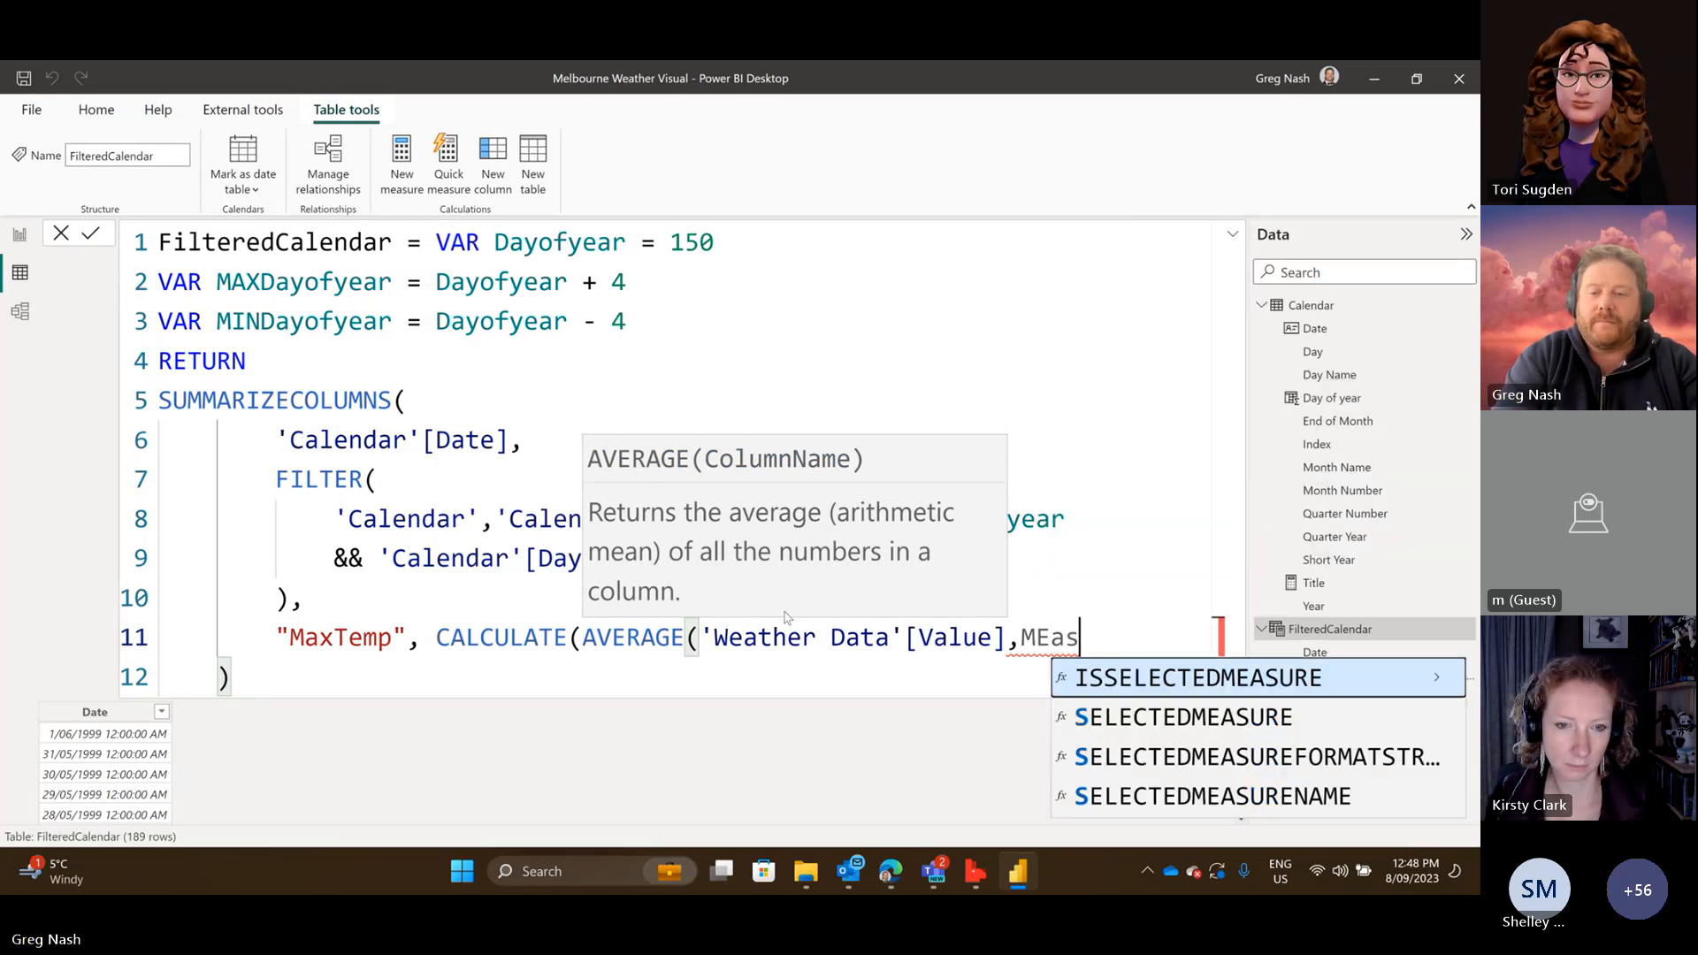
key("BackSpace")
key("BackSpace")
key("BackSpace")
type("eas")
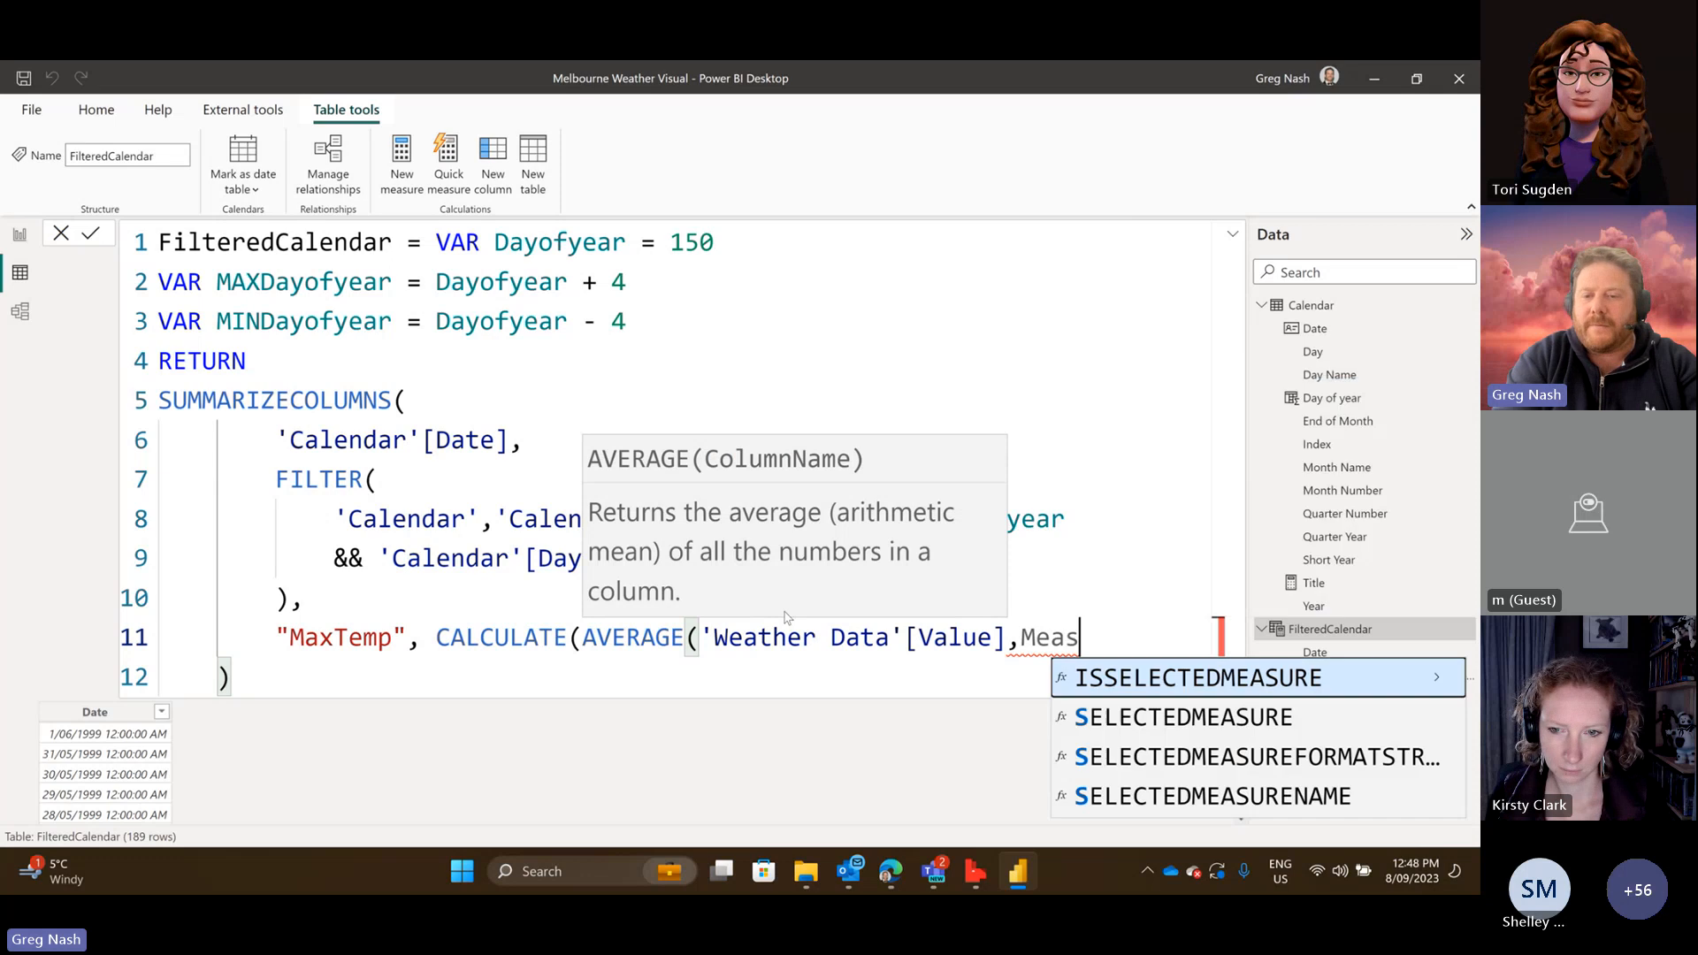
type("ure")
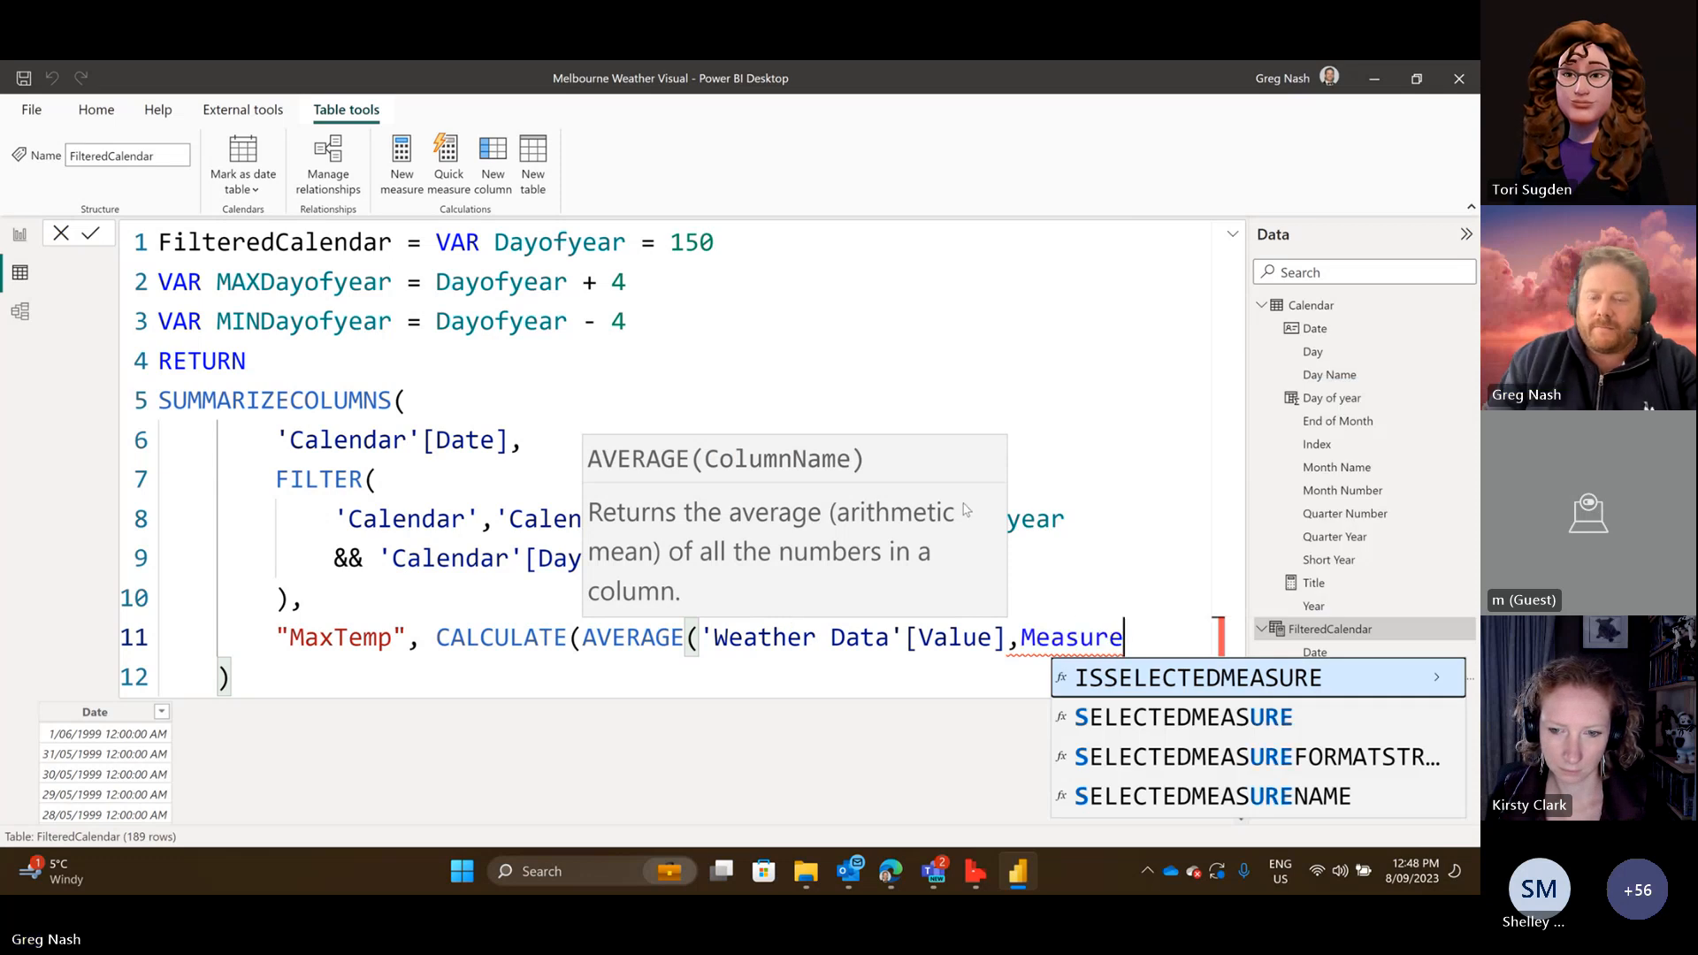
key("BackSpace")
key("BackSpace")
key("BackSpace")
key("BackSpace")
key("BackSpace")
key("BackSpace")
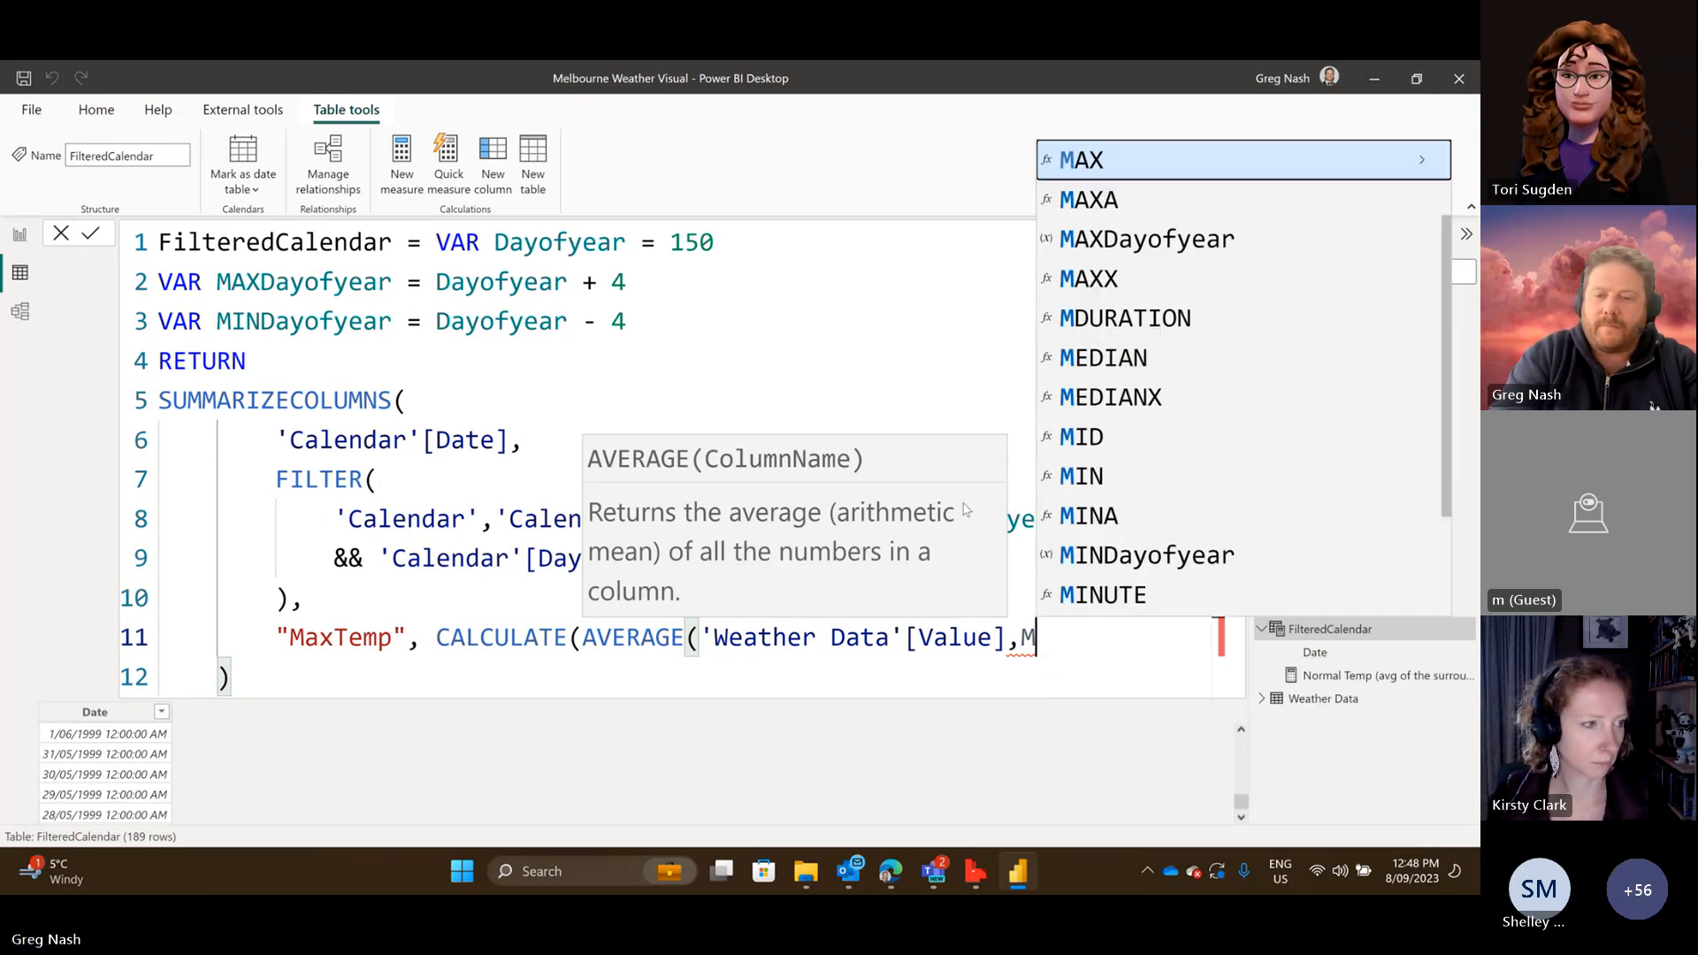
key("BackSpace")
type("Wea")
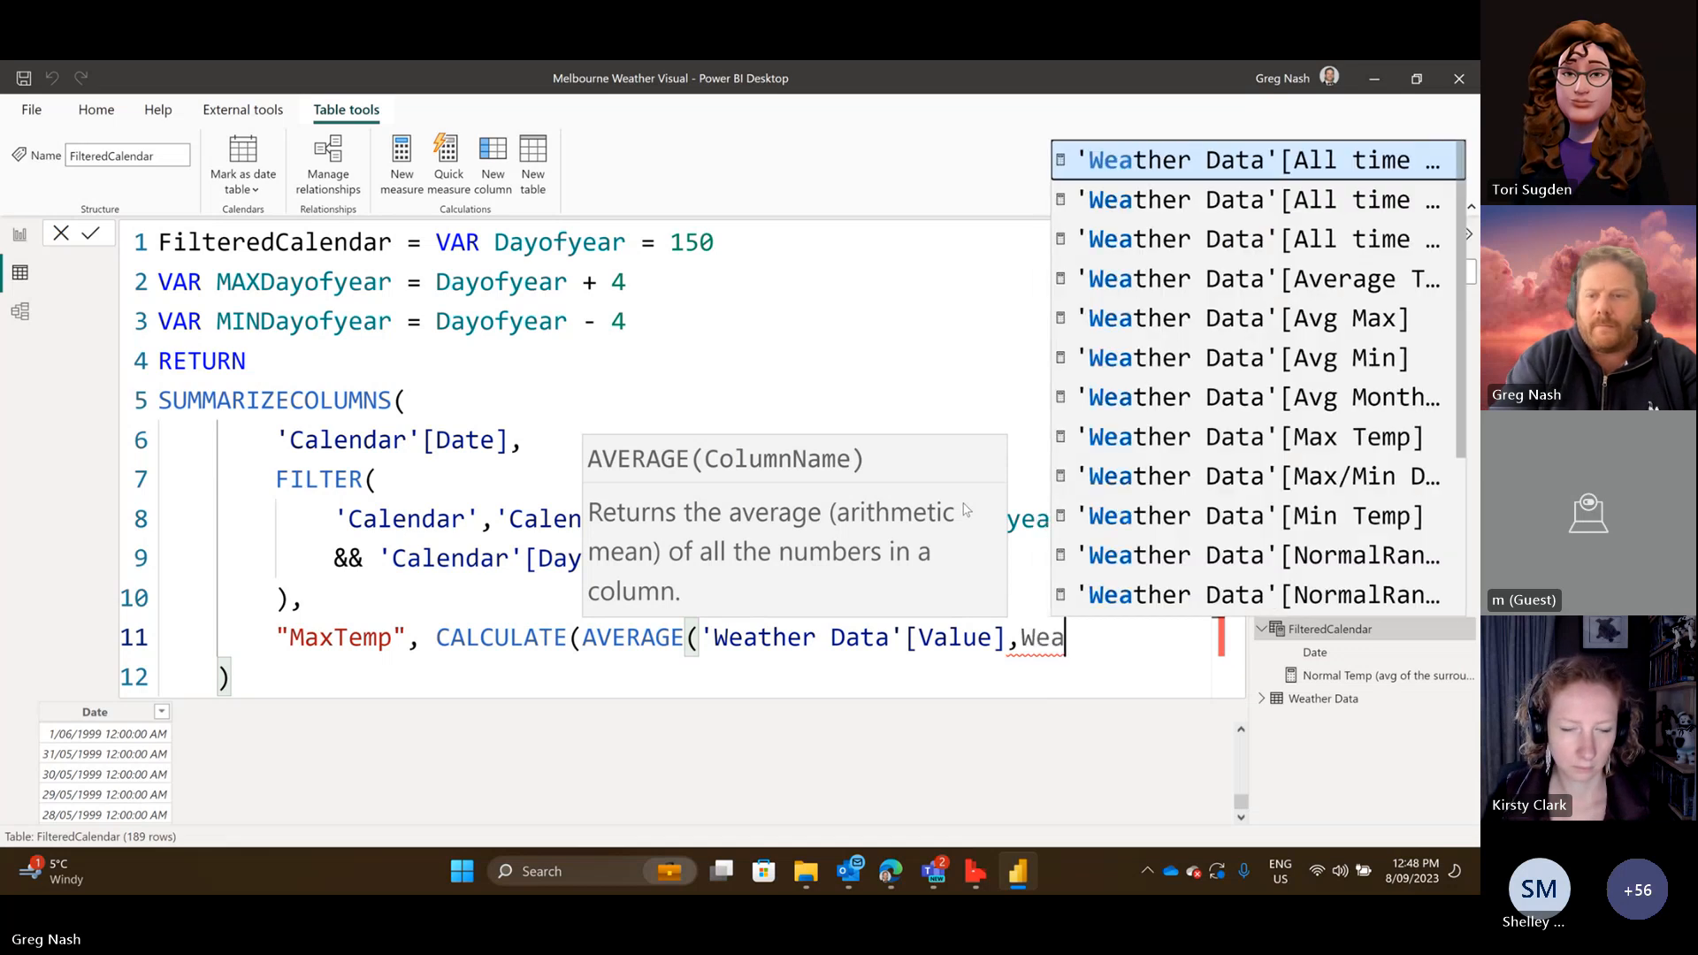
scroll(1219, 361, "down", 2)
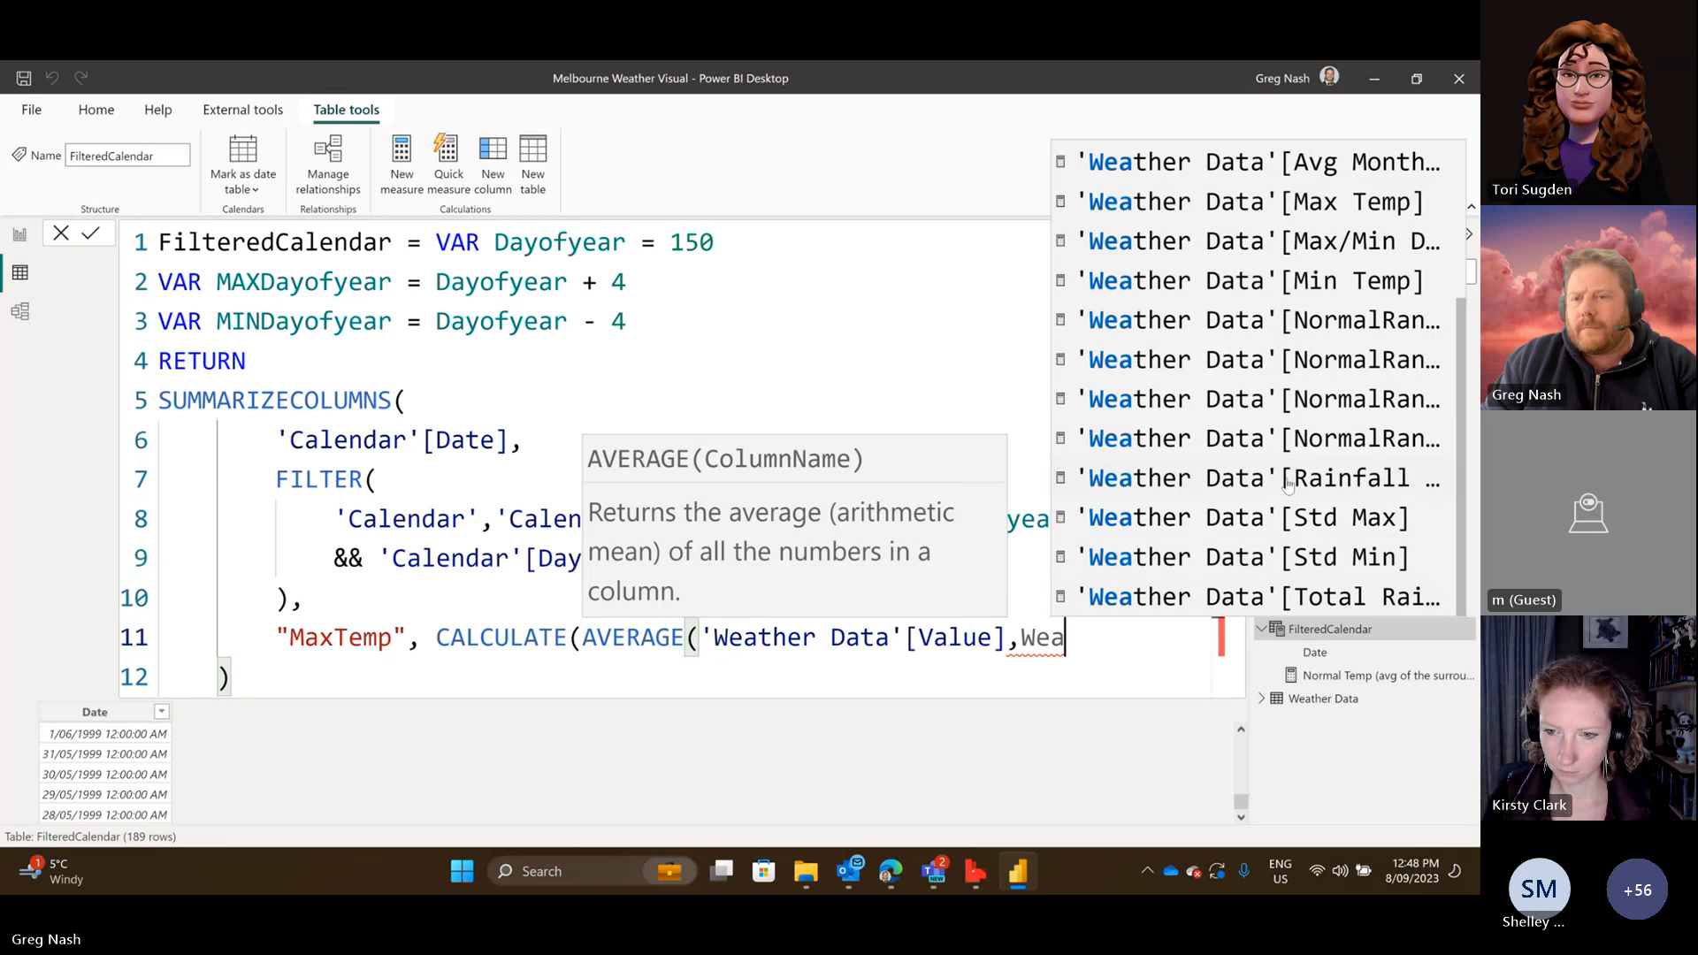
scroll(1288, 482, "up", 2)
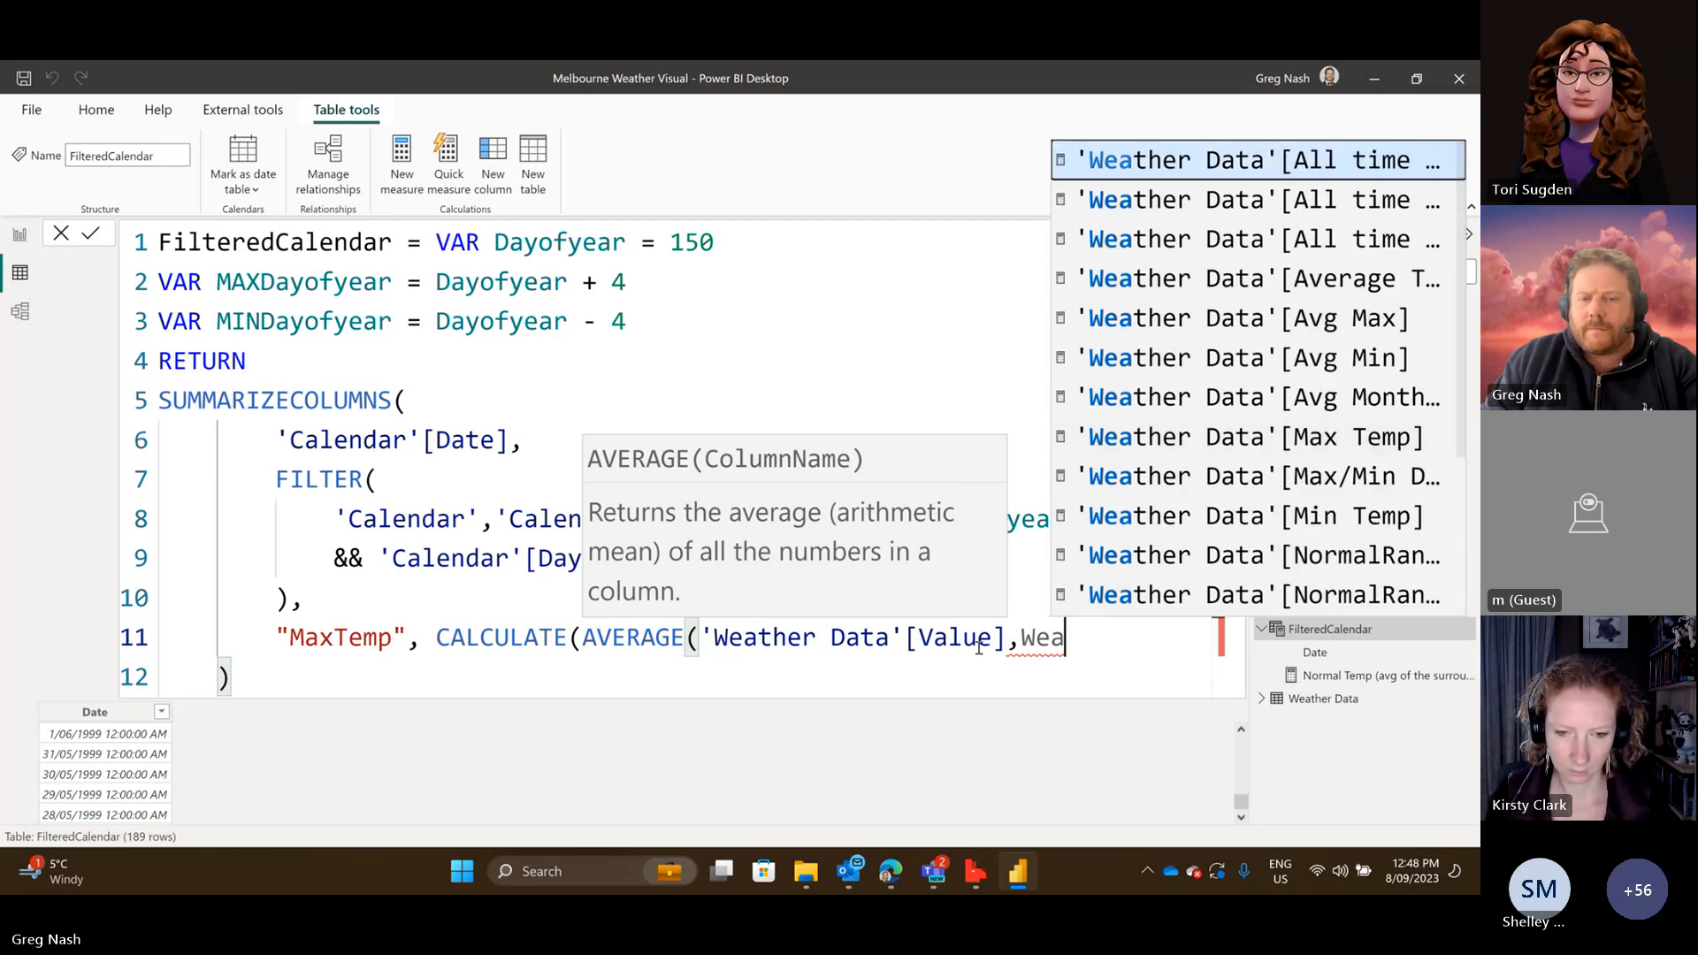
Close the AVERAGE function before the comma and replace the leftover Wea with the 'Weather Data'[Measure] column.
left_click(1011, 638)
type(")")
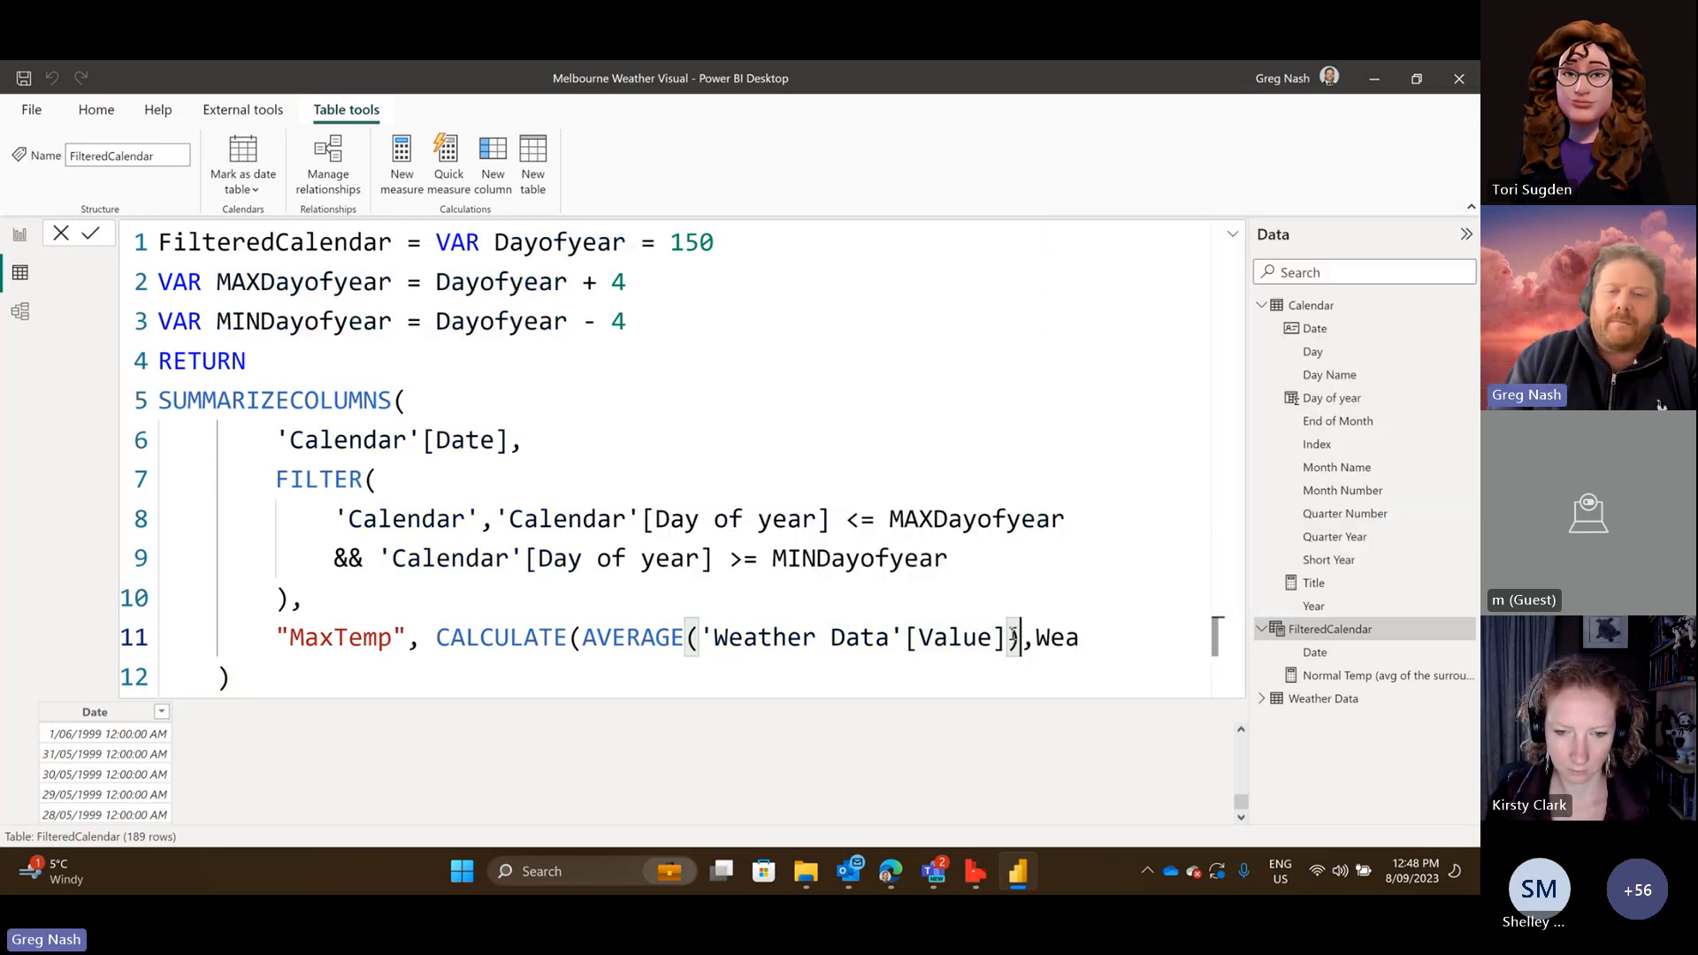
left_click_drag(1082, 638, 1035, 646)
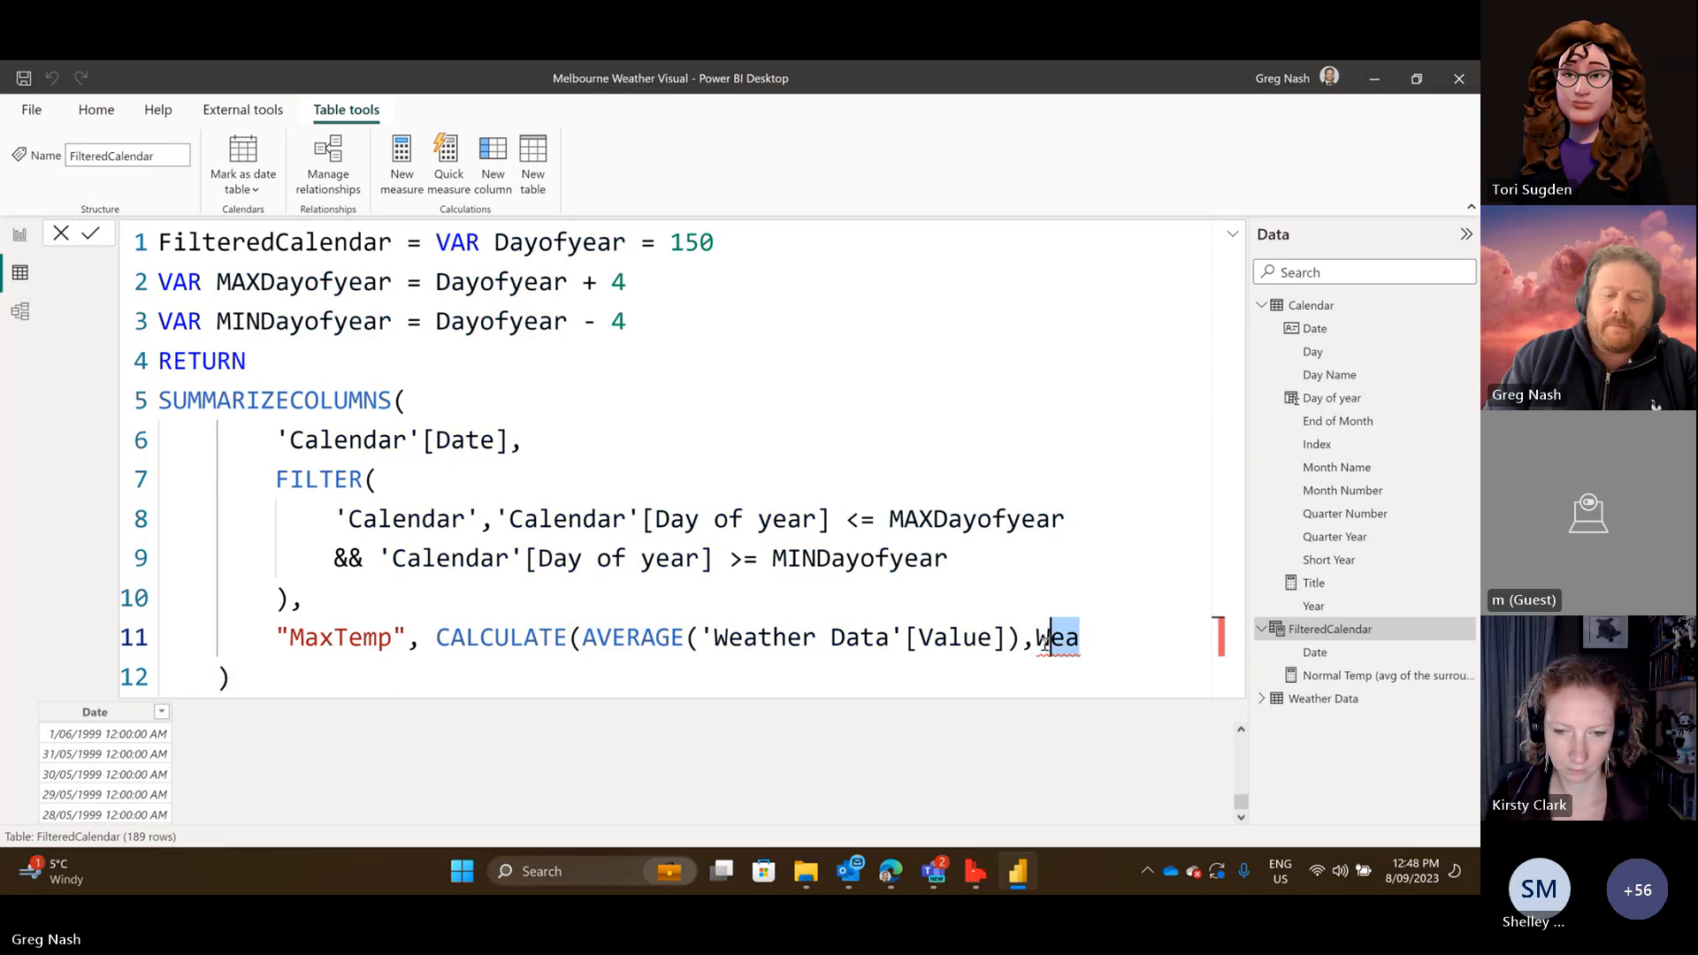
key("BackSpace")
type("Measu")
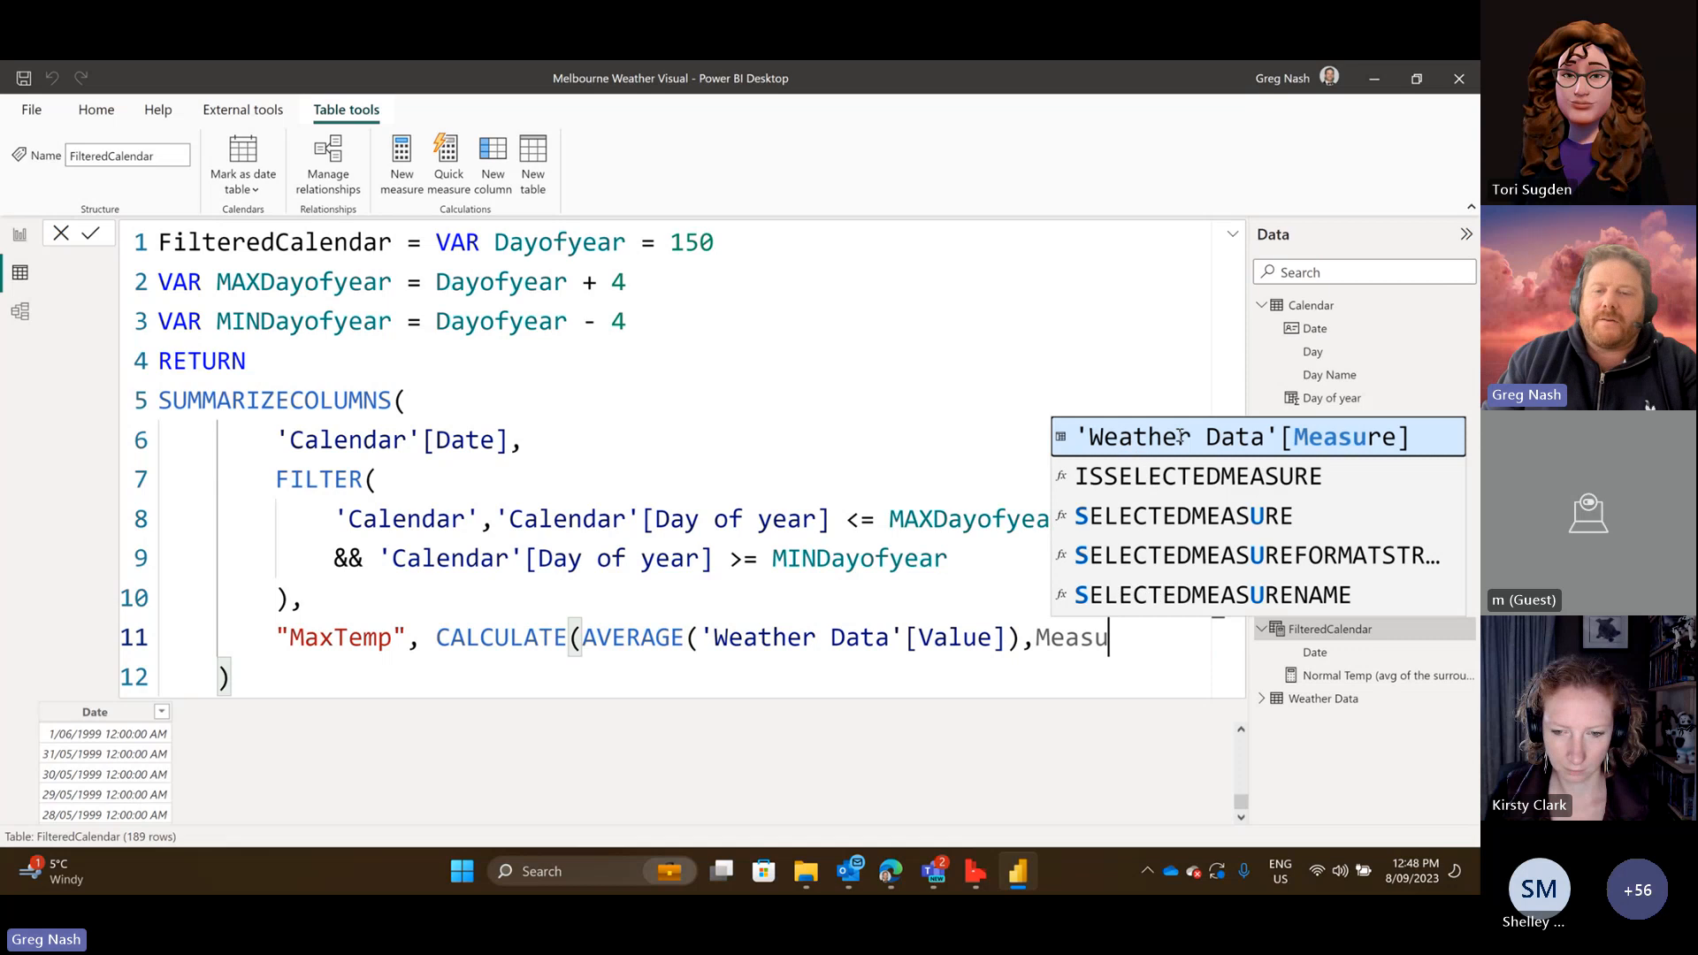
left_click(1180, 435)
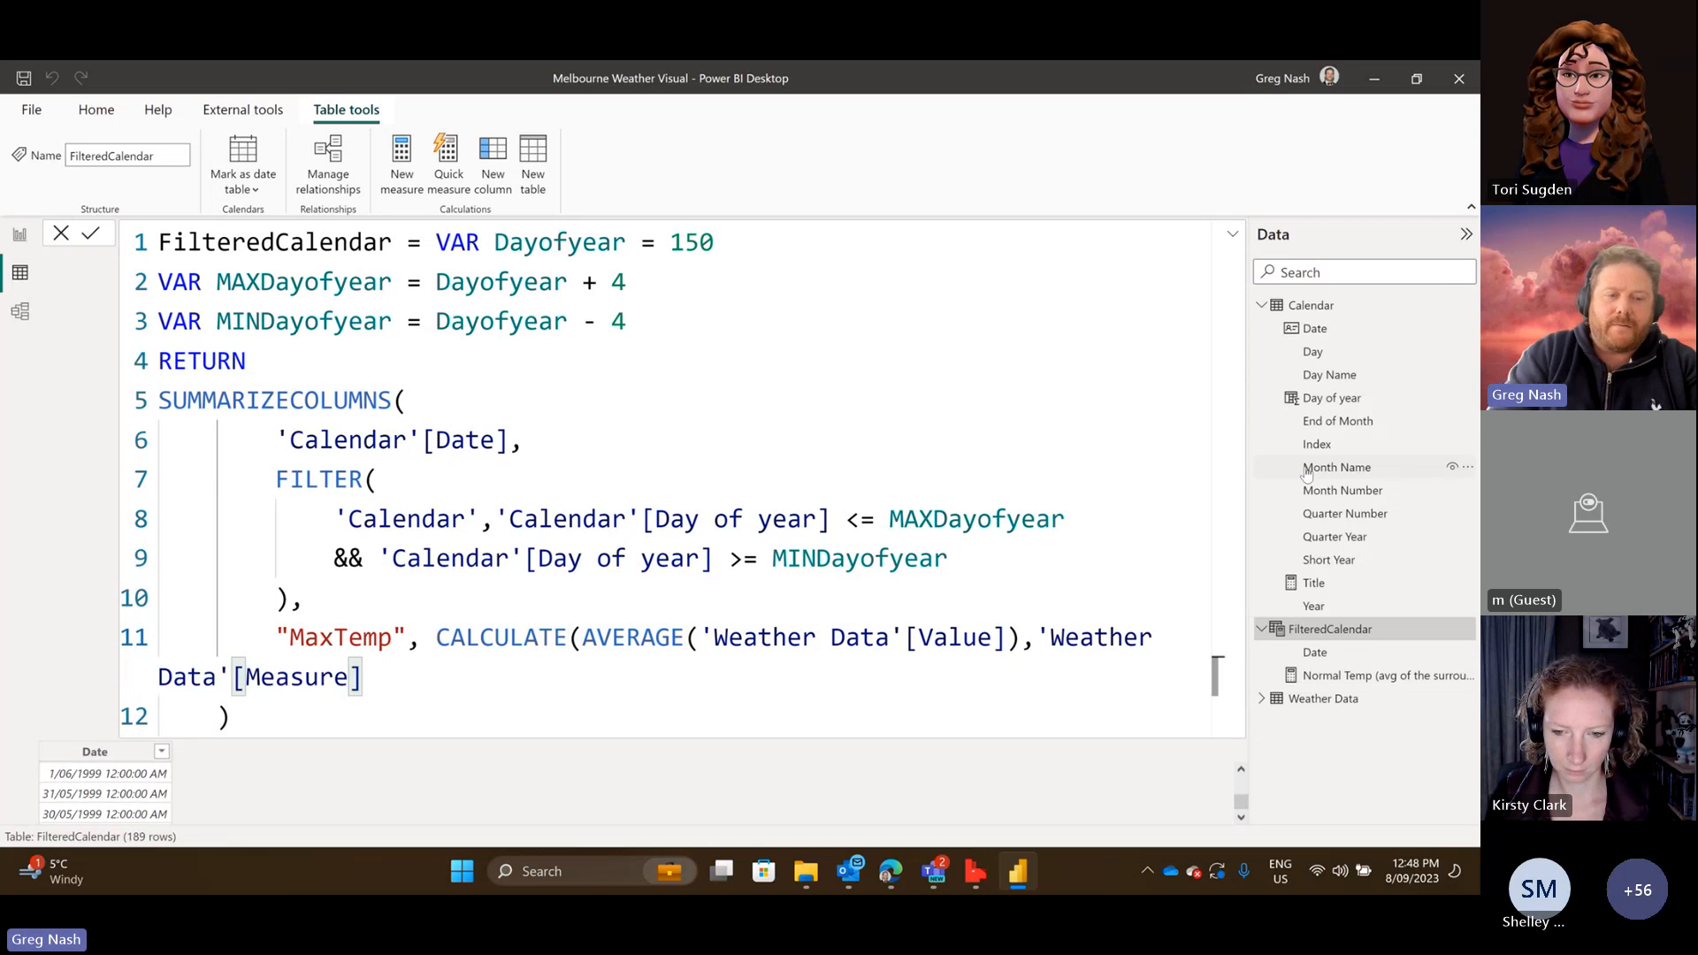
Complete the CALCULATE filter by comparing the Measure column to "MaxTemp", close the parenthesis, and commit the FilteredCalendar formula.
type("=\"Max")
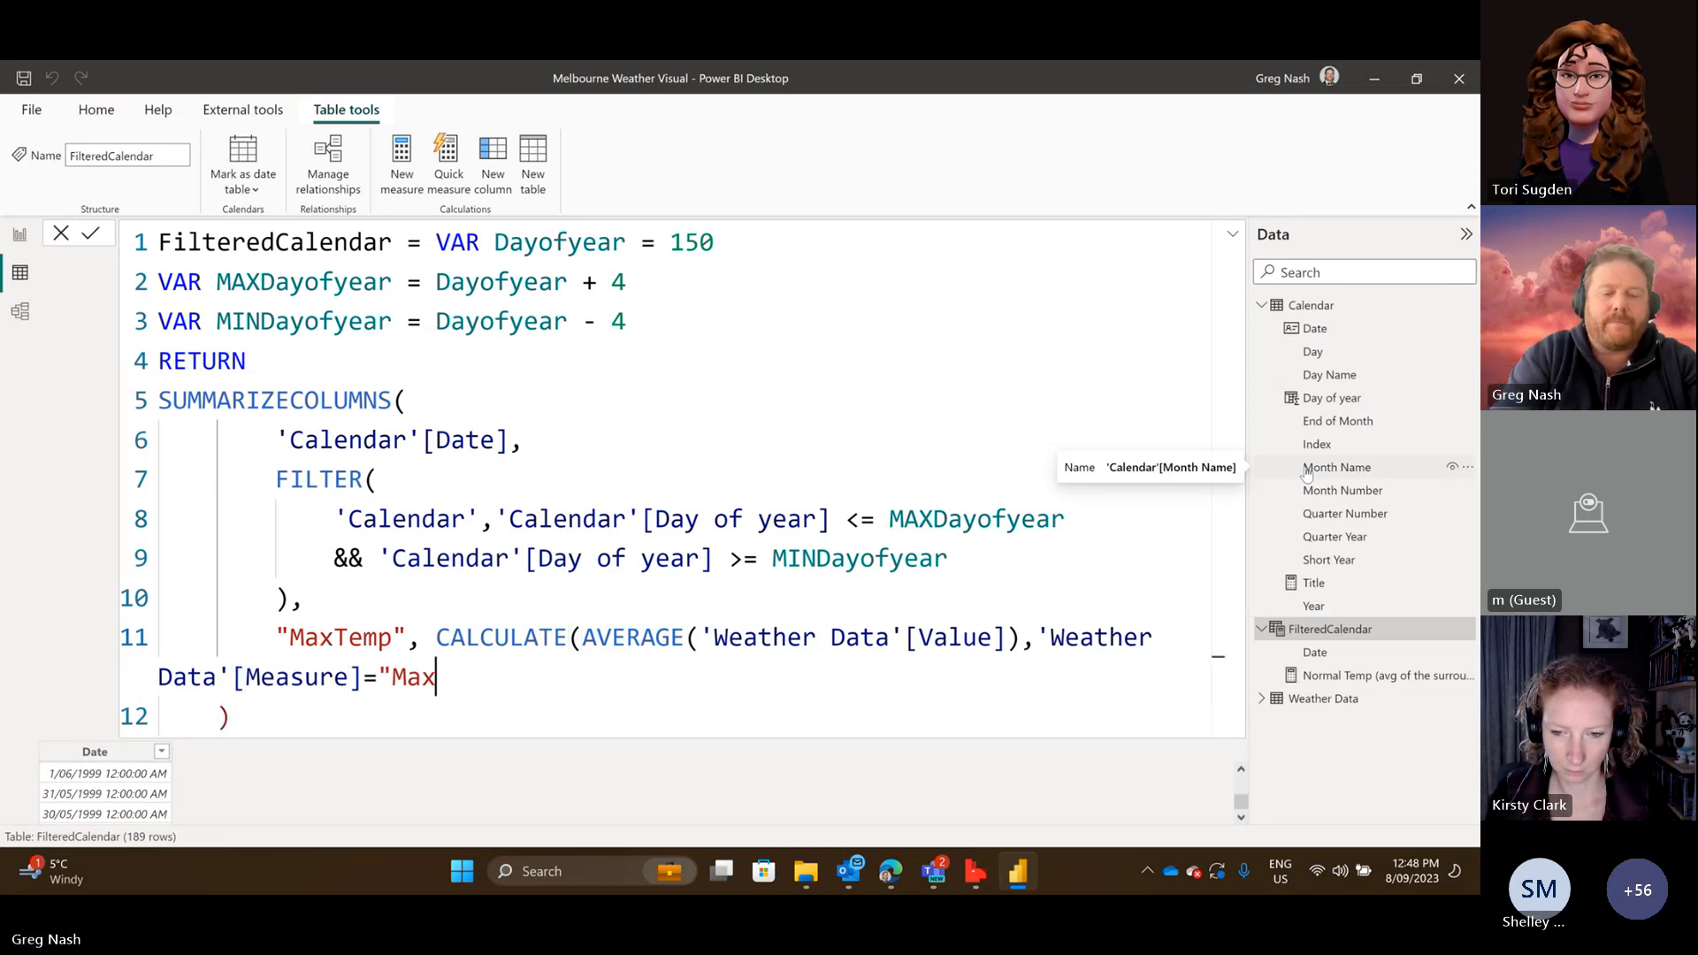
type("Temp\"")
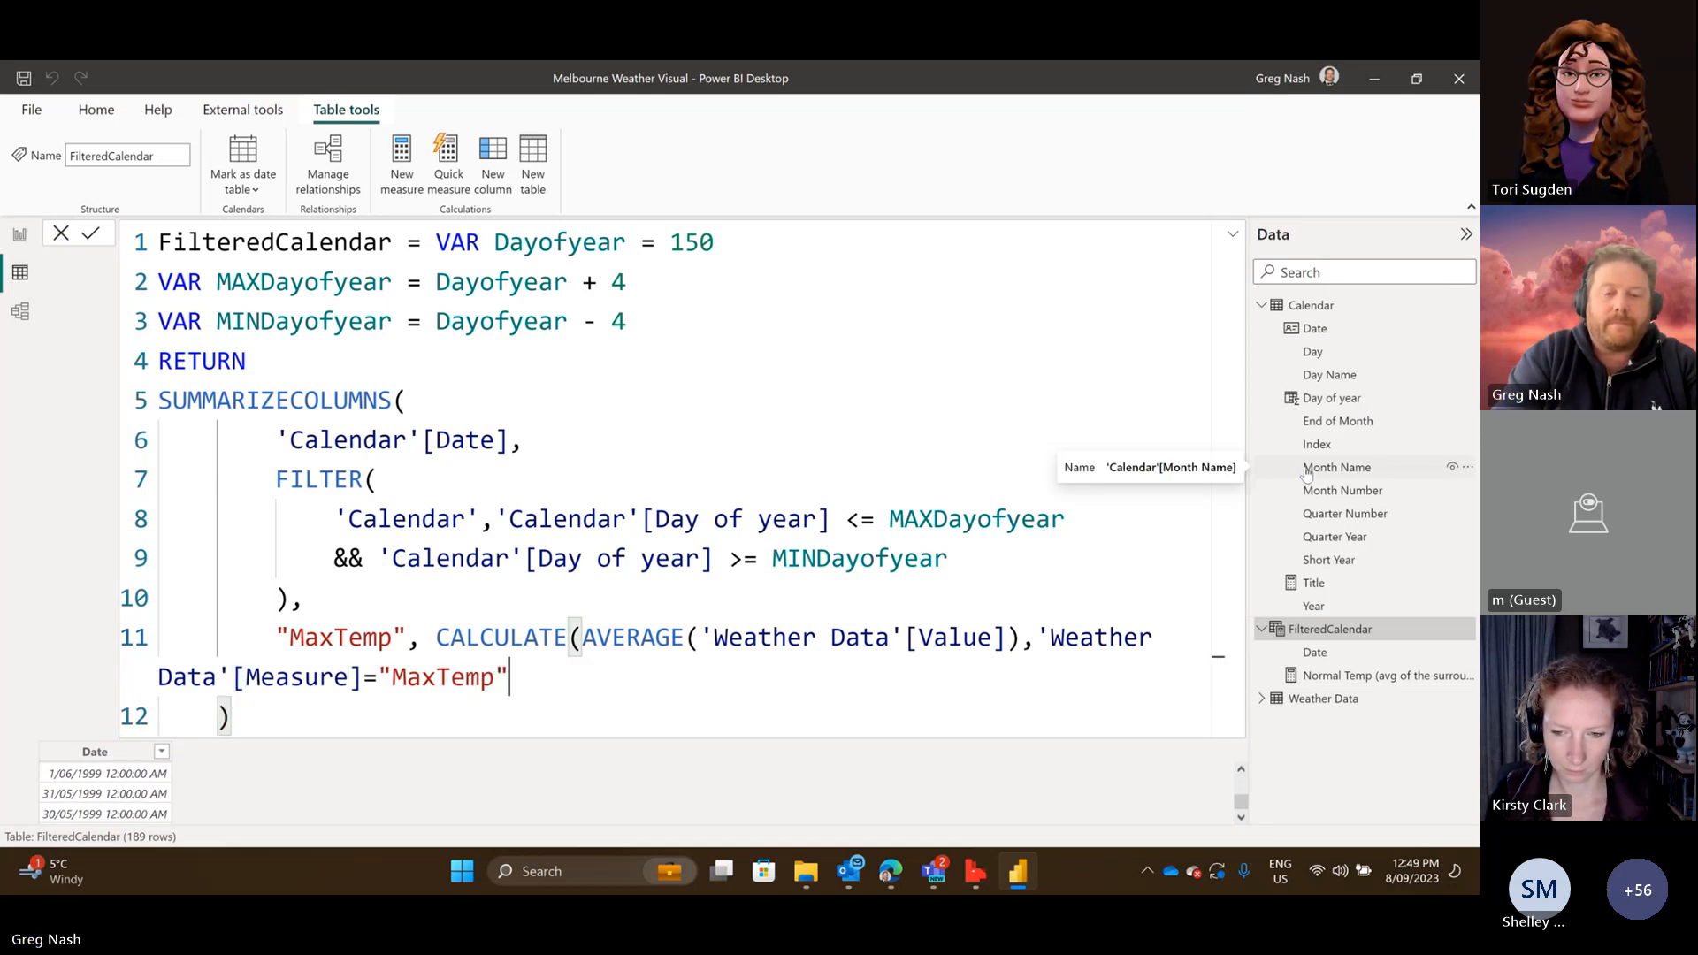
type(")")
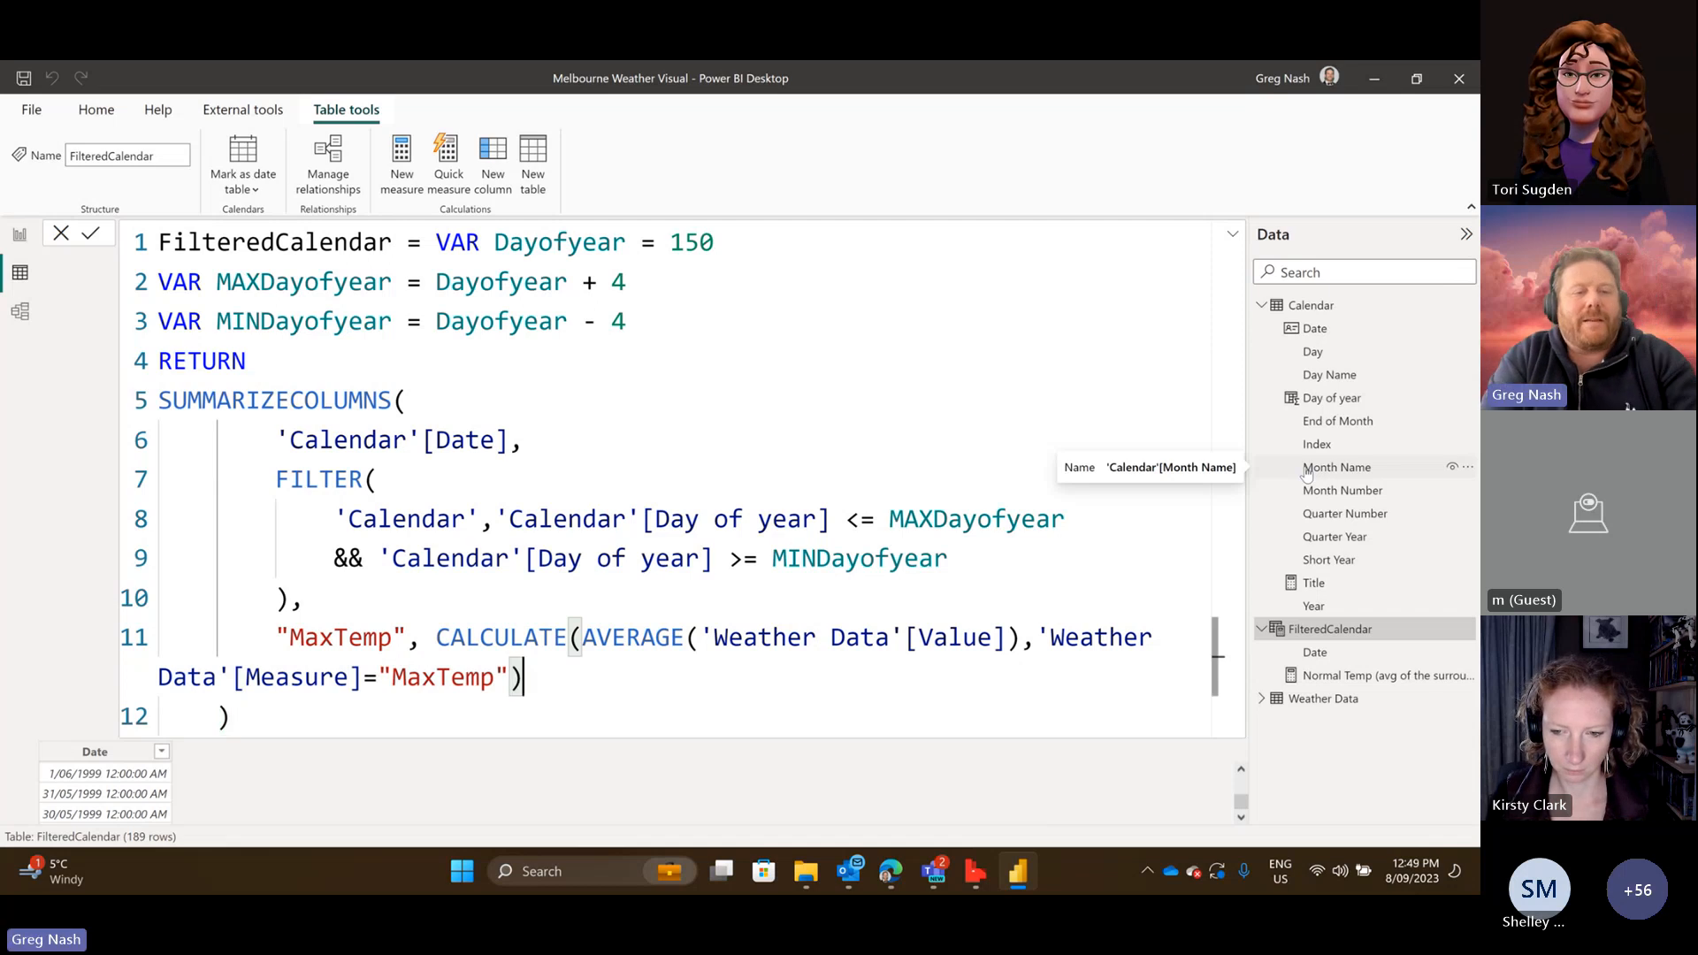
key("Return")
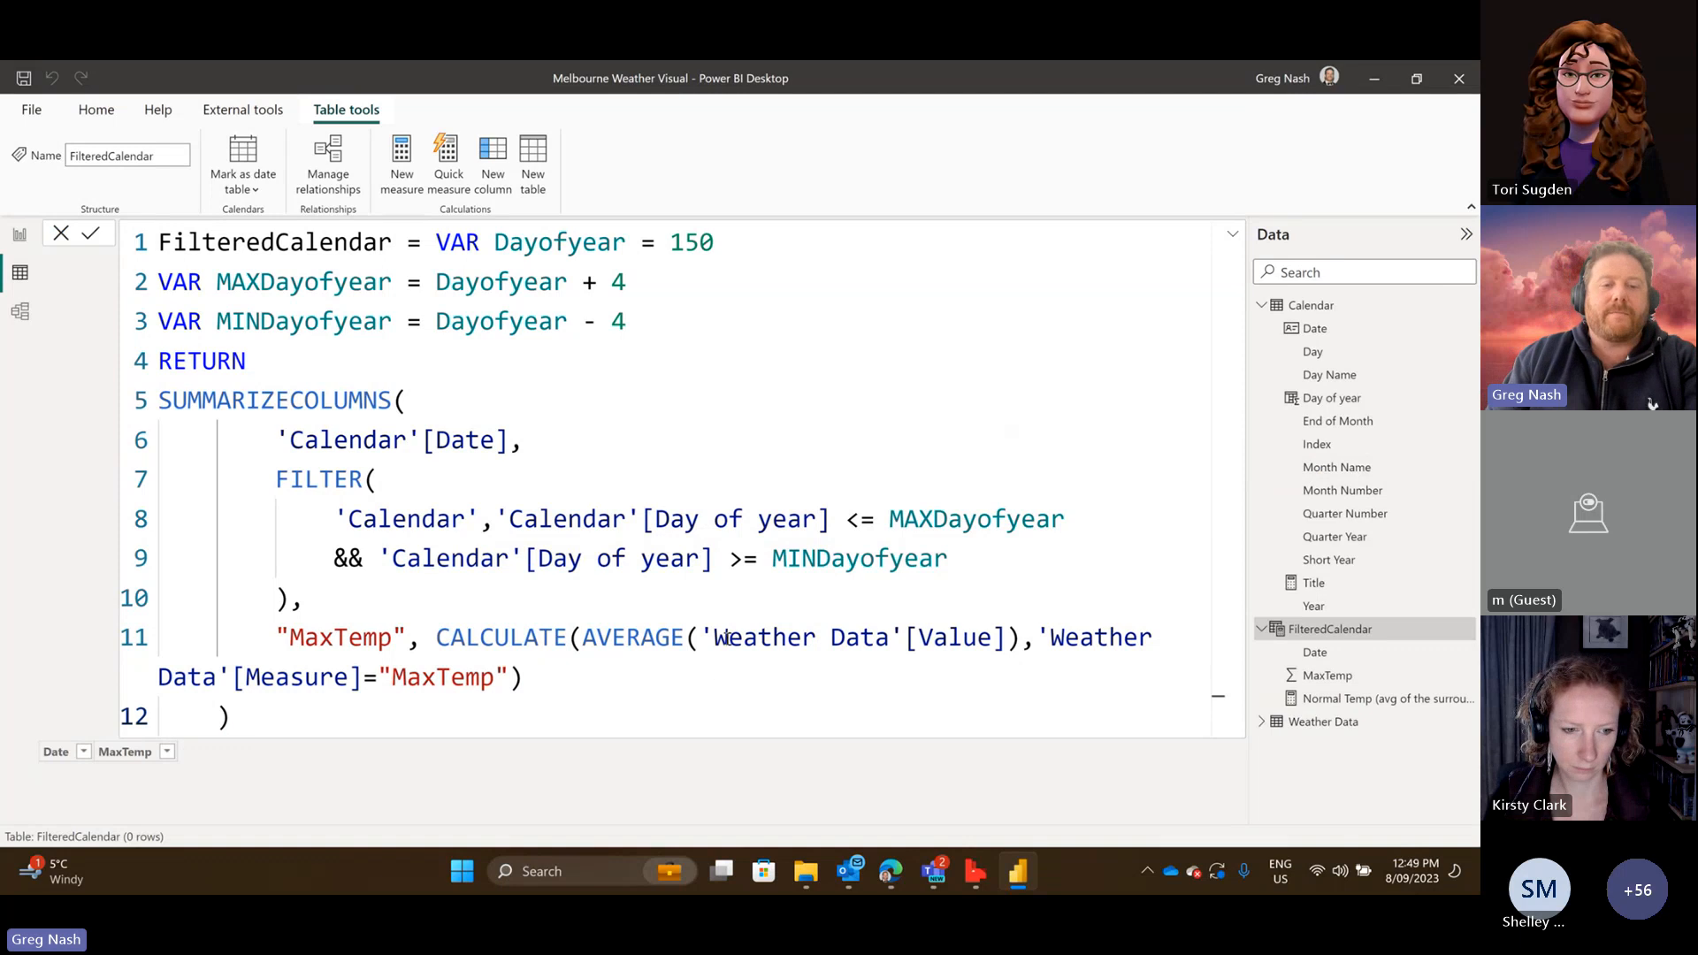
Check the distinct values of the Measure column in the Weather Data table against the "MaxTemp" filter text in the FilteredCalendar formula.
left_click(523, 599)
left_click(565, 680)
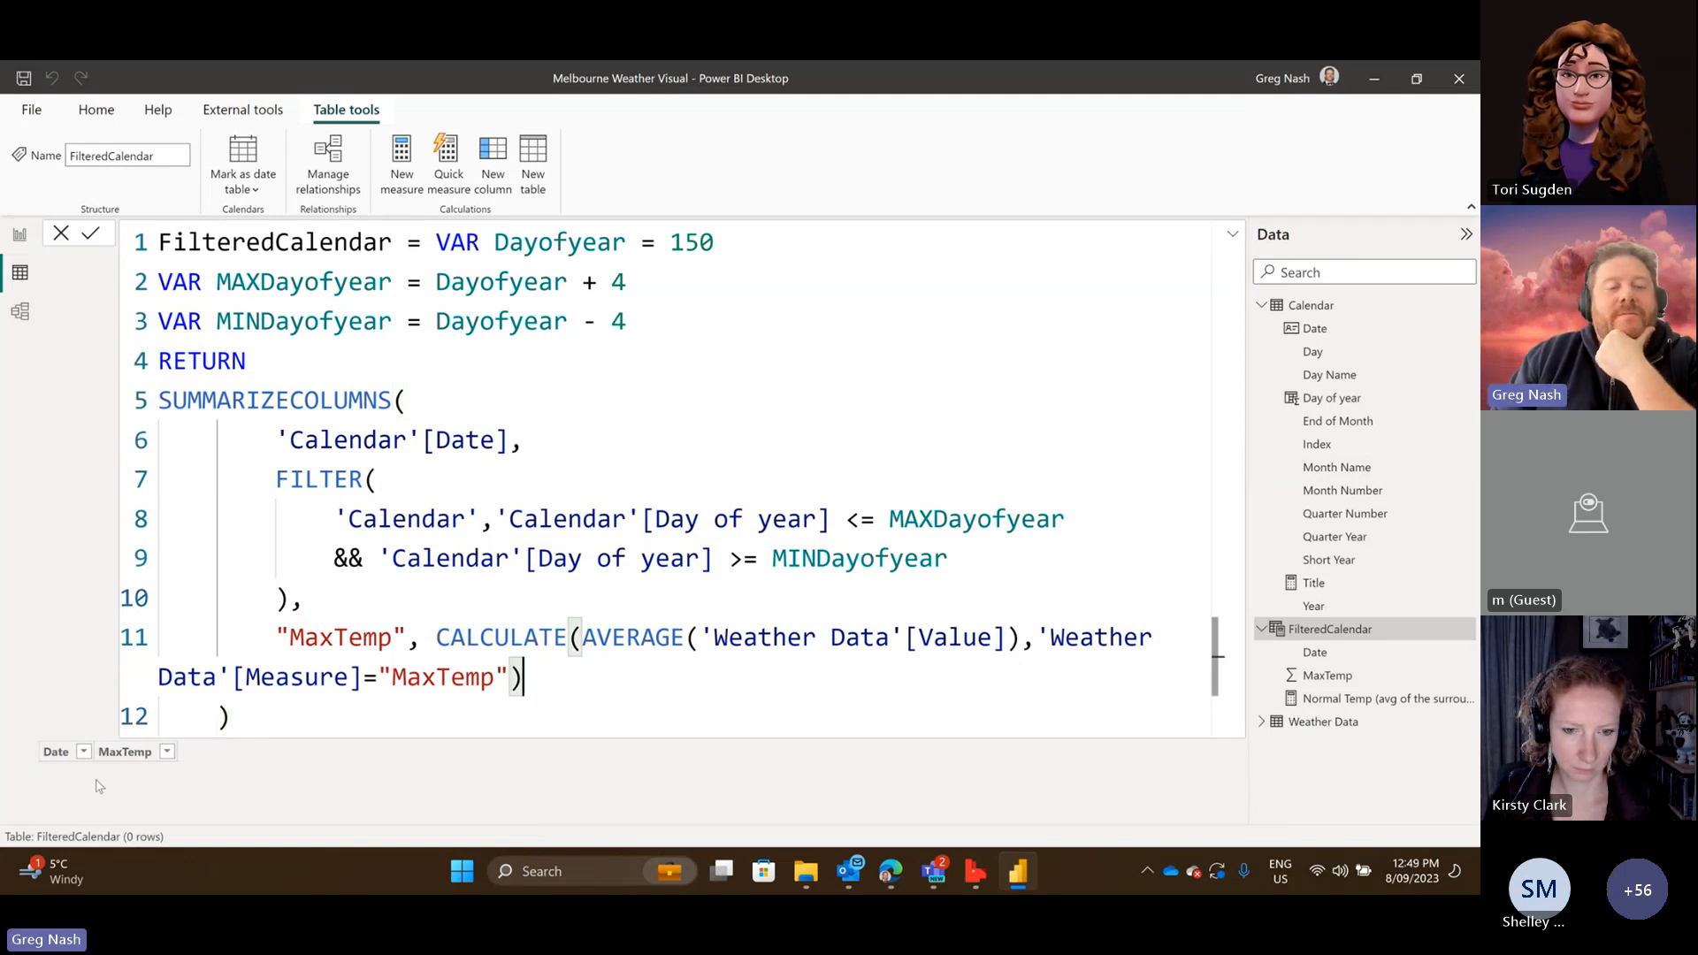
double_click(471, 676)
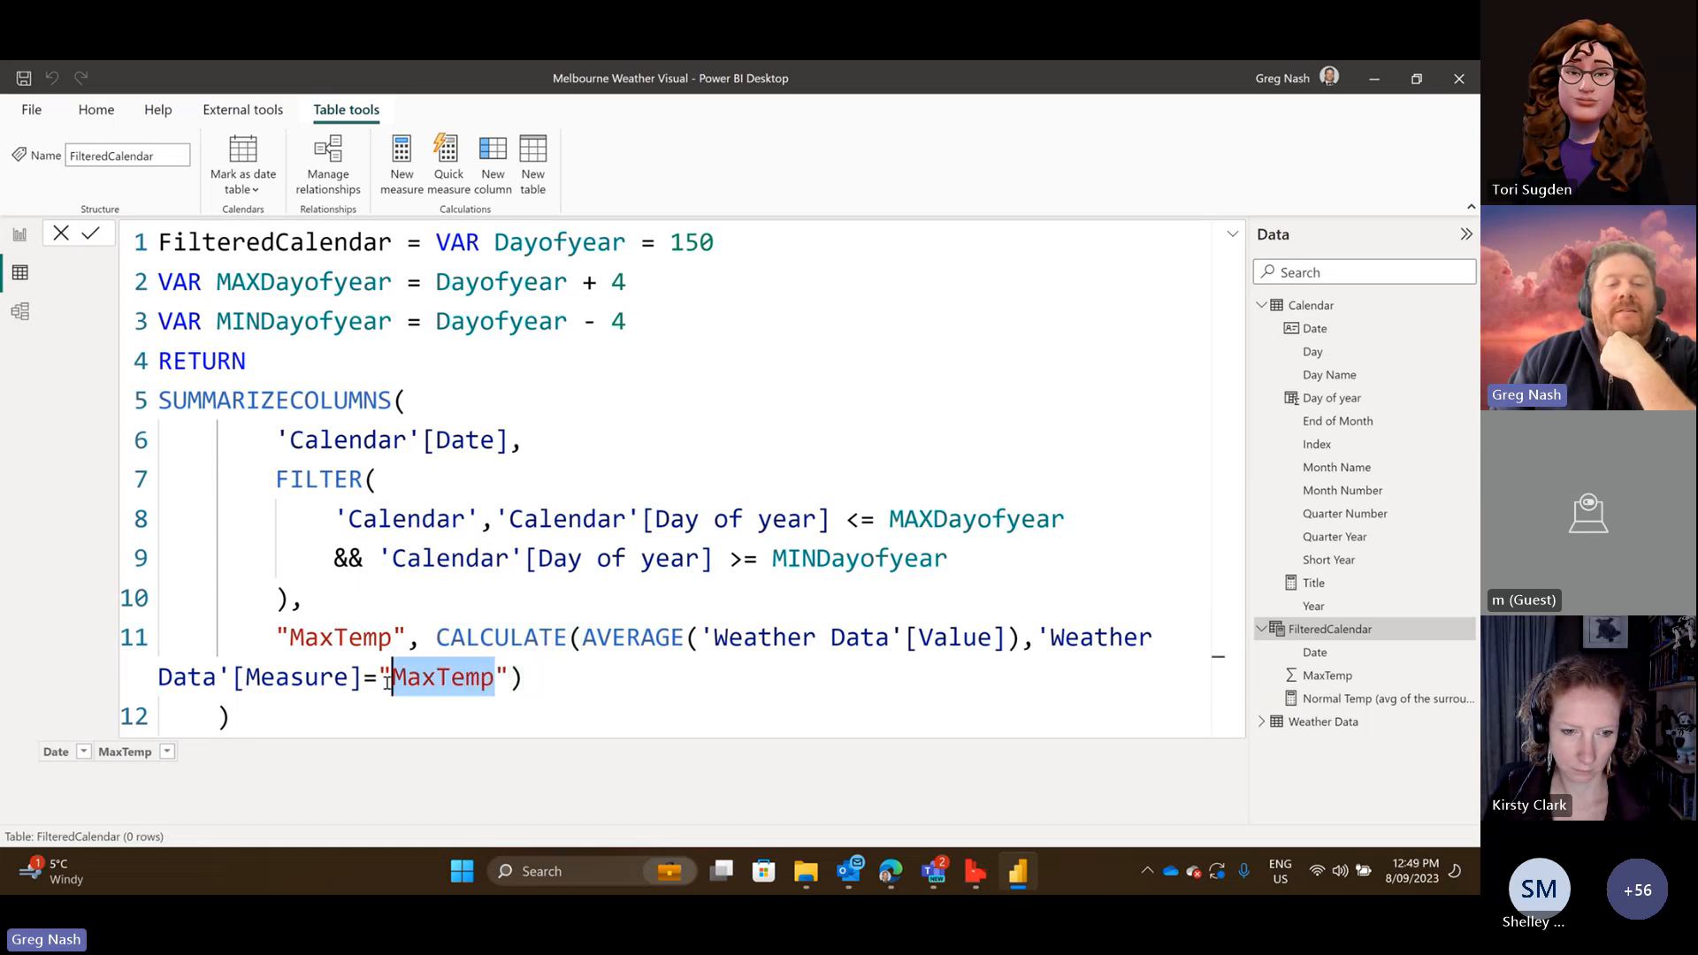
left_click(738, 679)
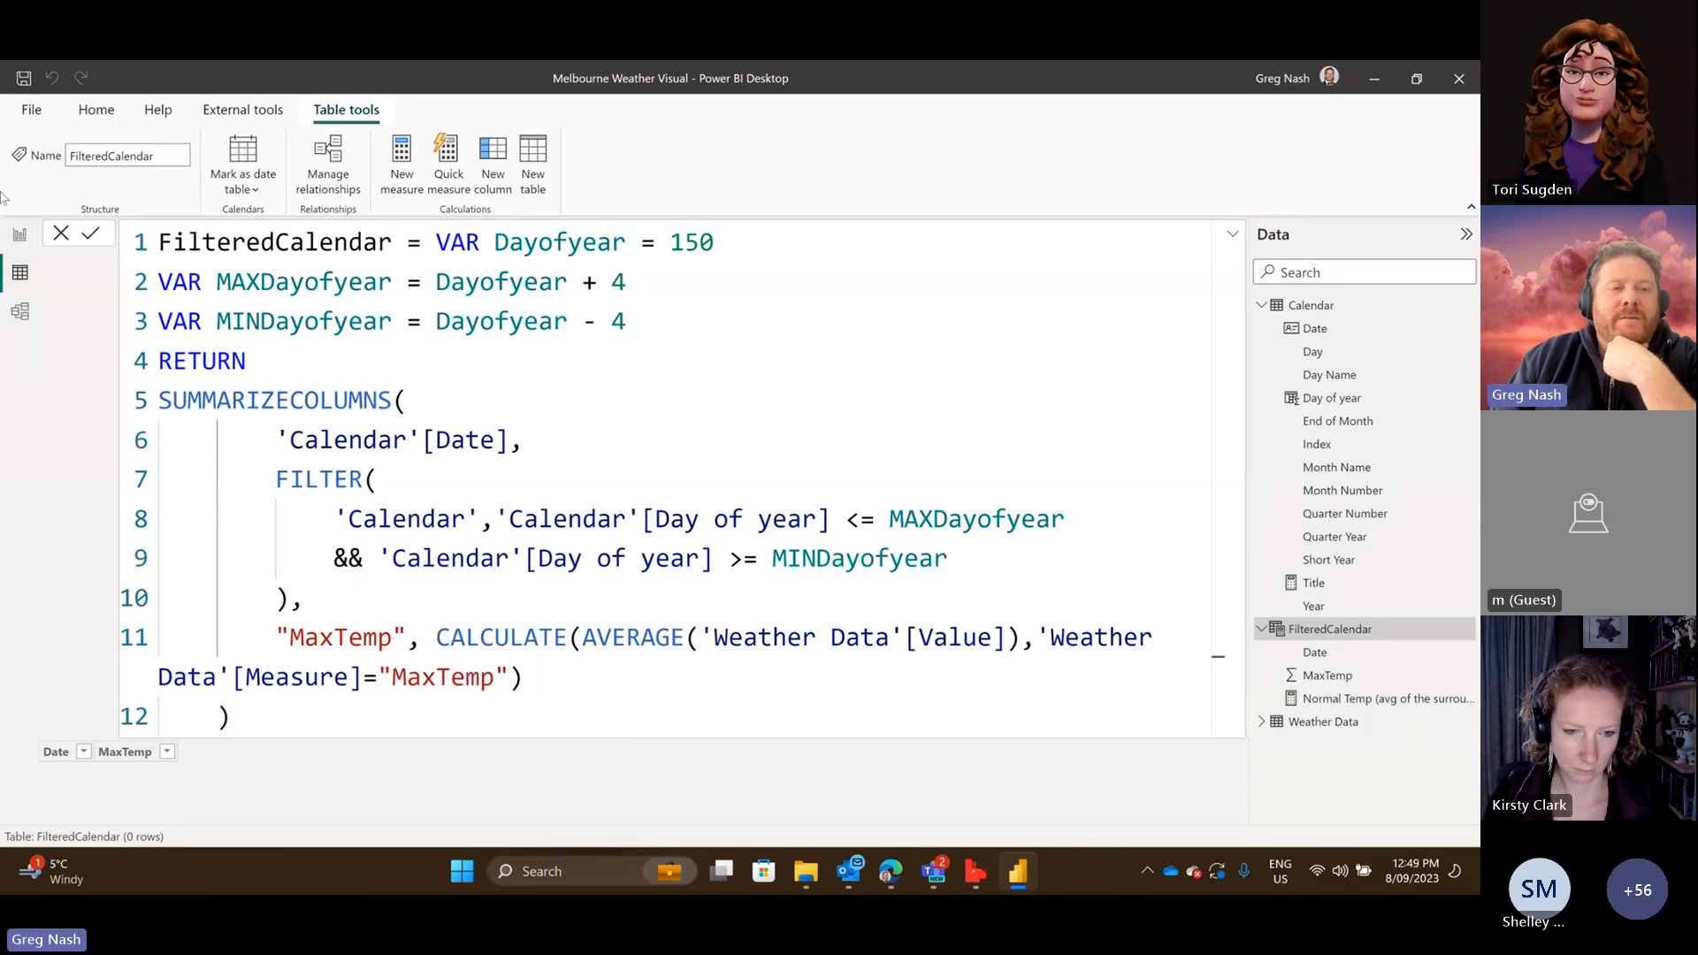
left_click(1320, 724)
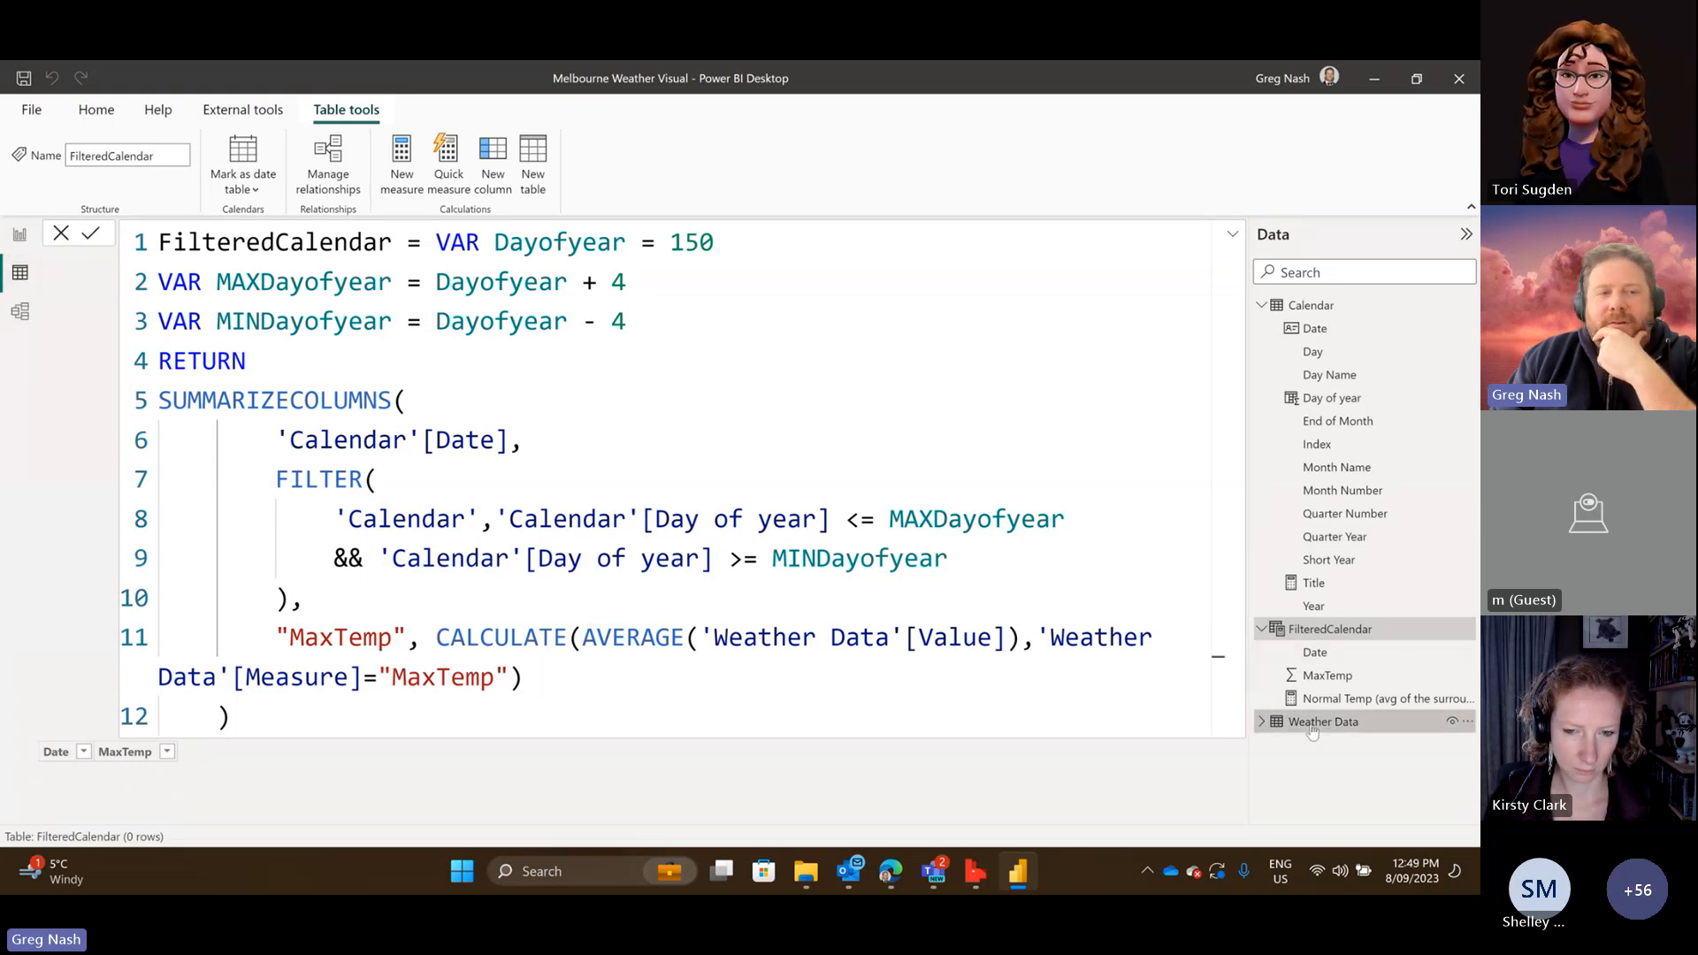
left_click(398, 263)
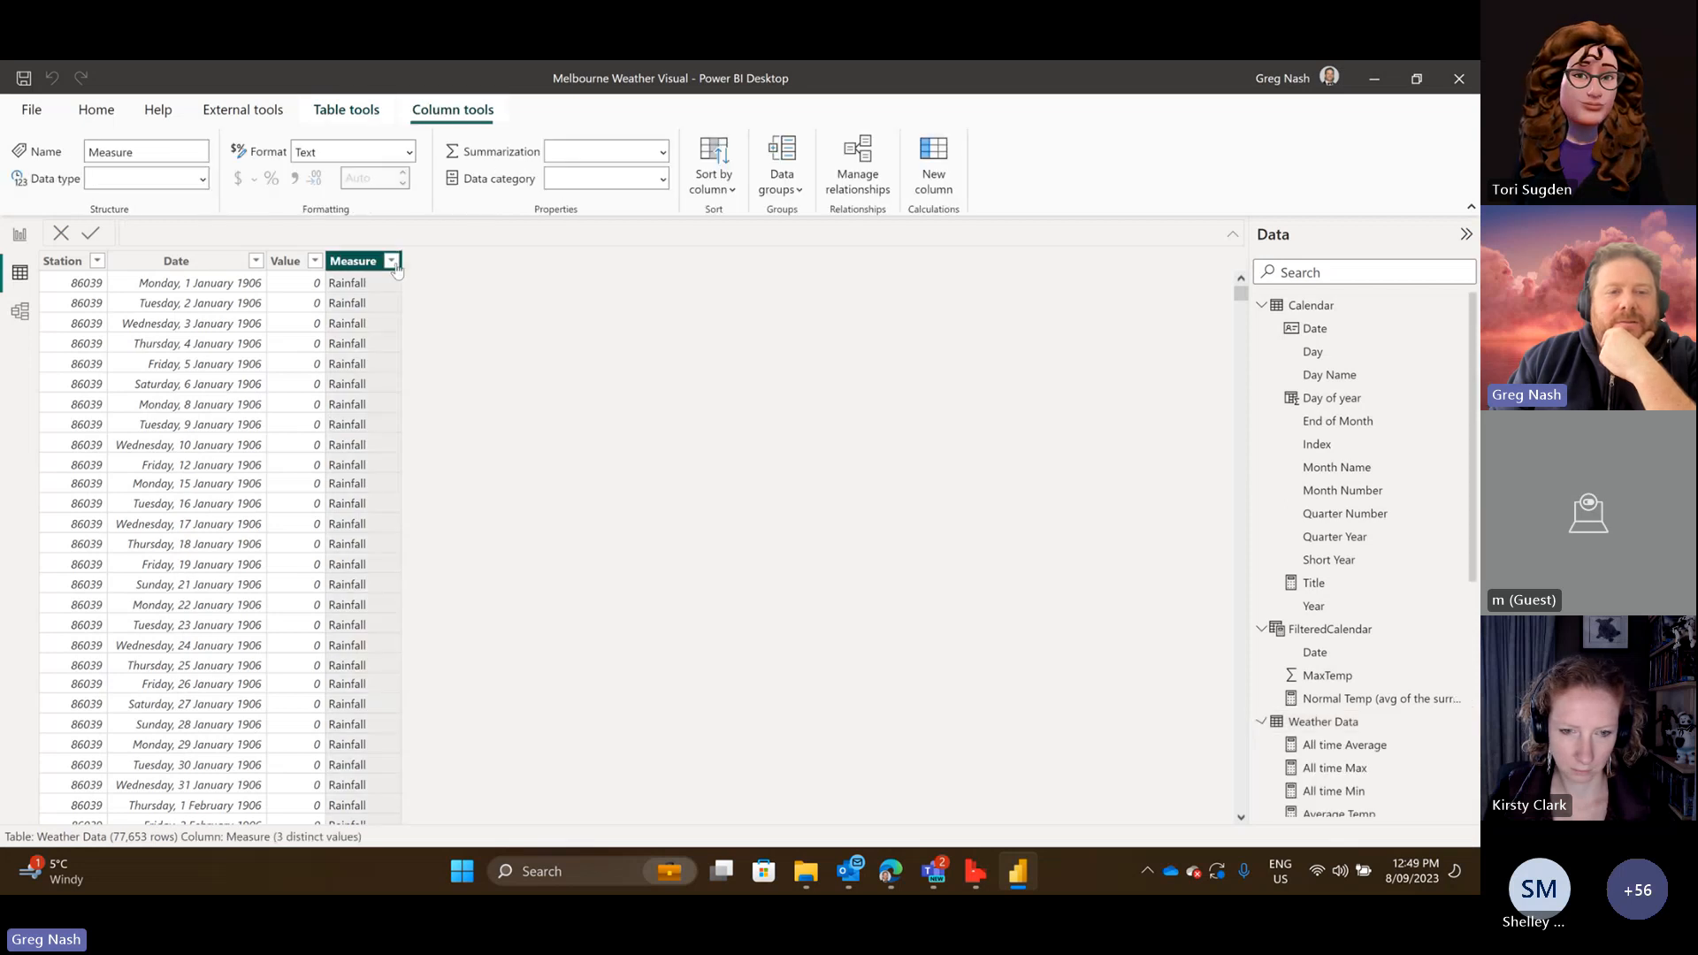
left_click(391, 261)
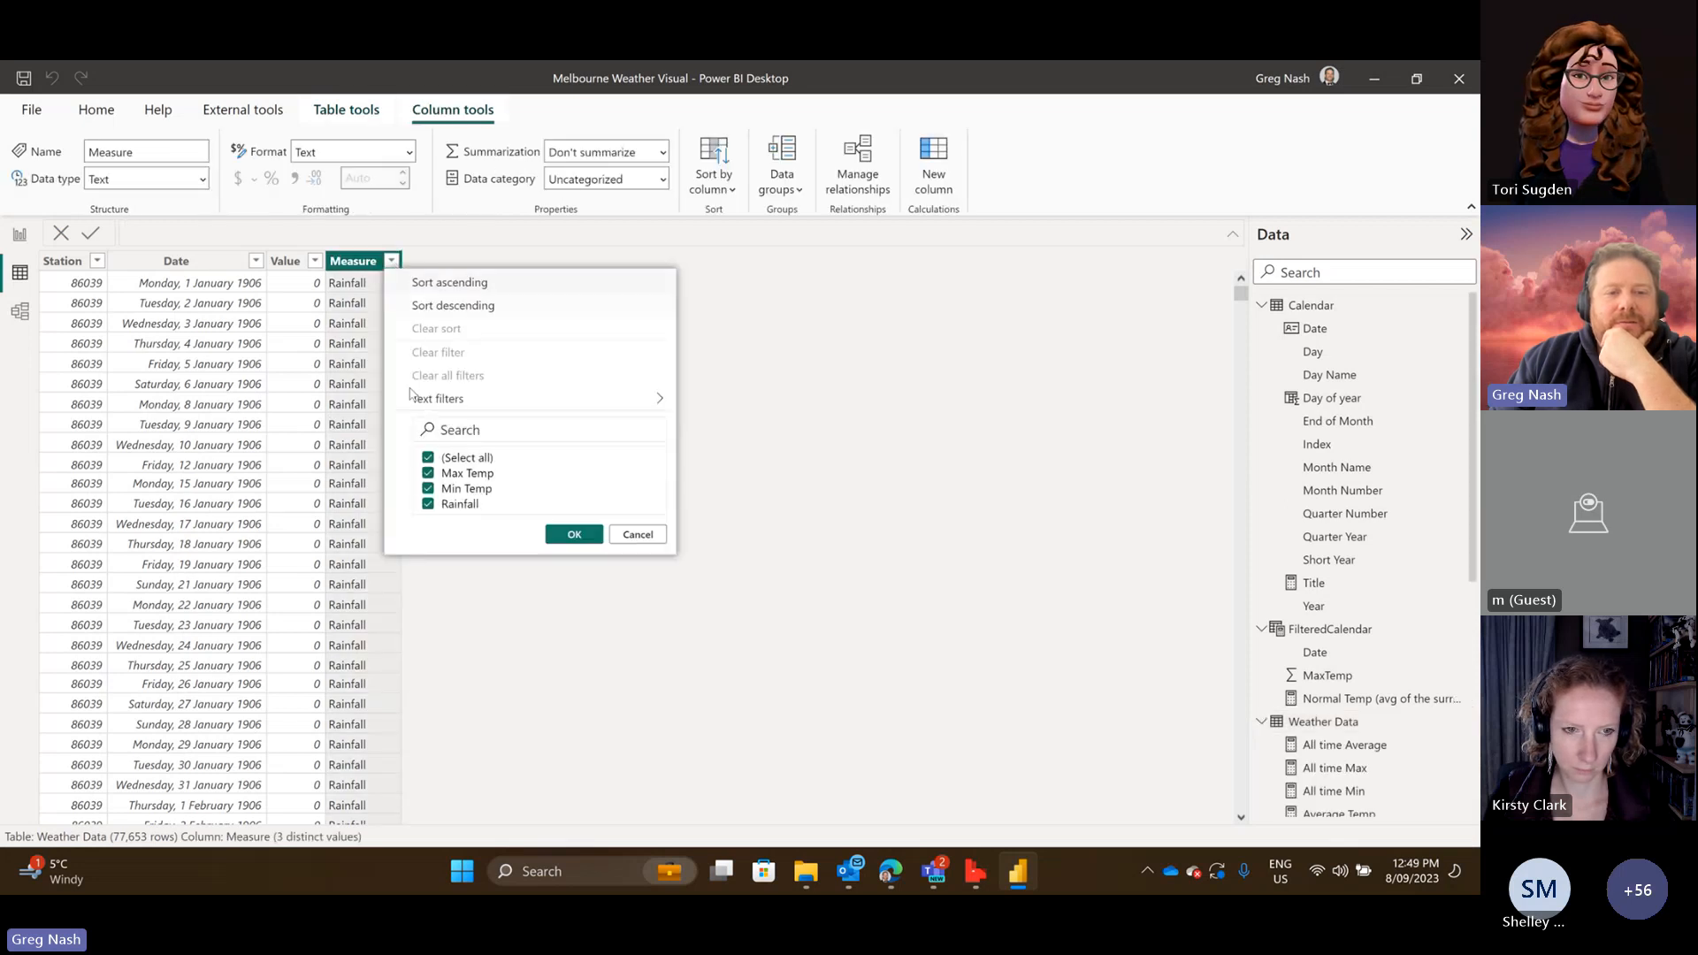
left_click(21, 235)
left_click(20, 272)
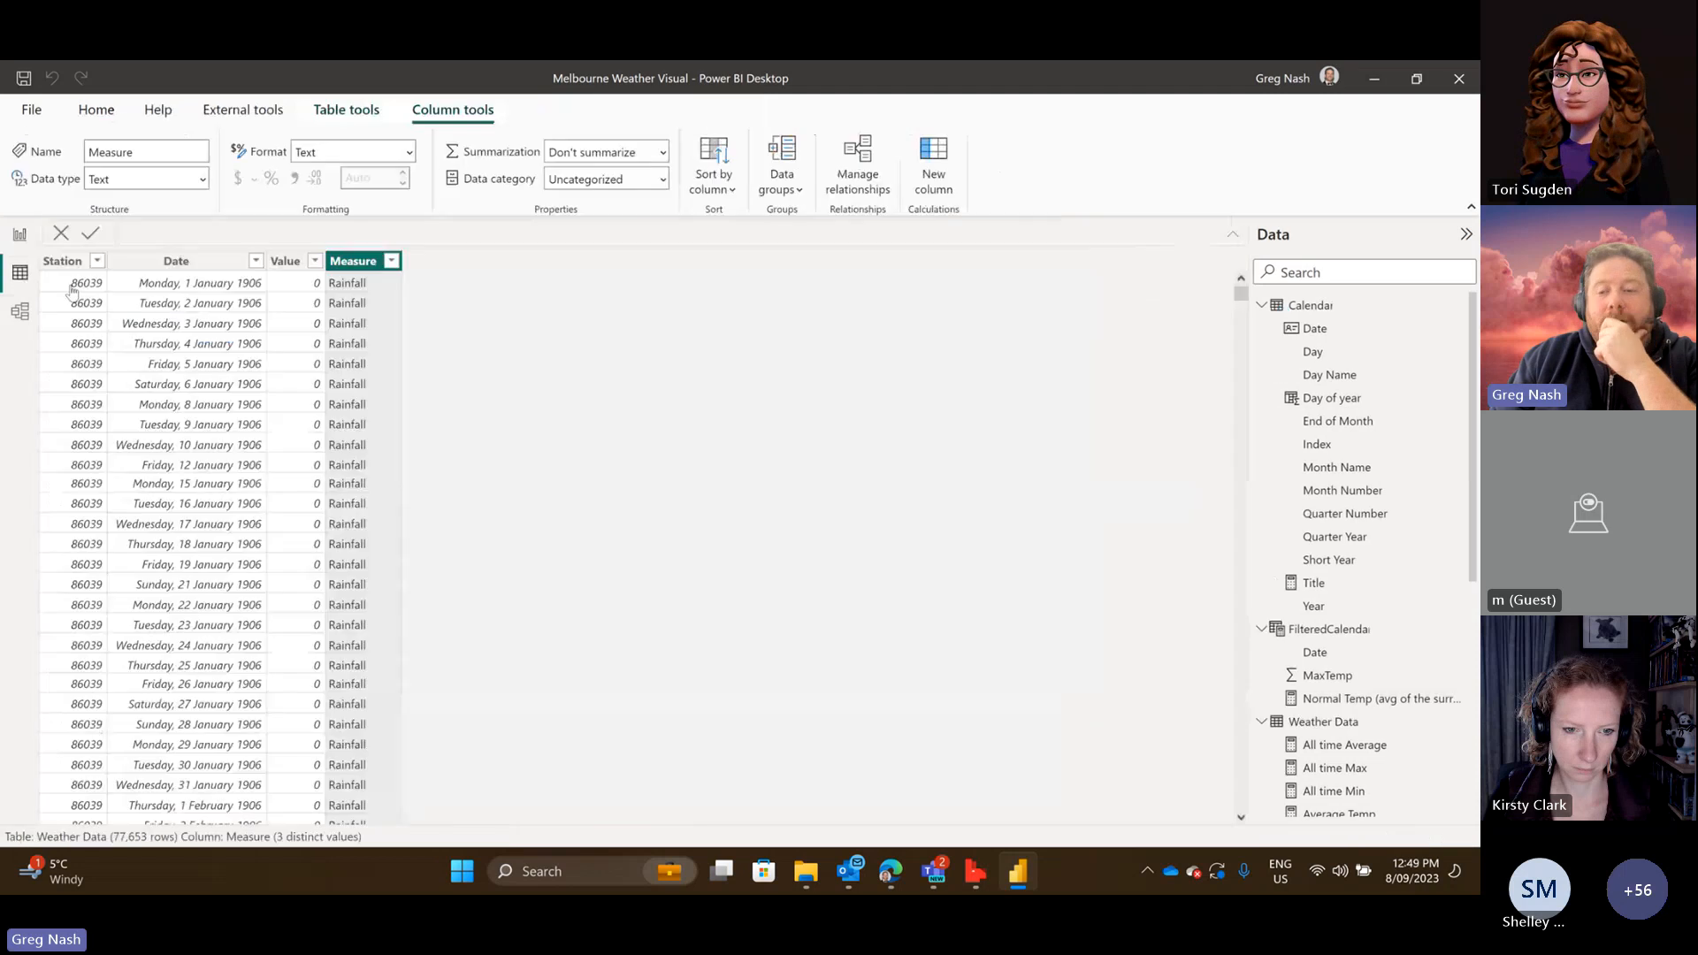
Correct the Measure filter text in the FilteredCalendar formula to "Max Temp", commit it, and check the MaxTemp column's rows.
left_click(1329, 629)
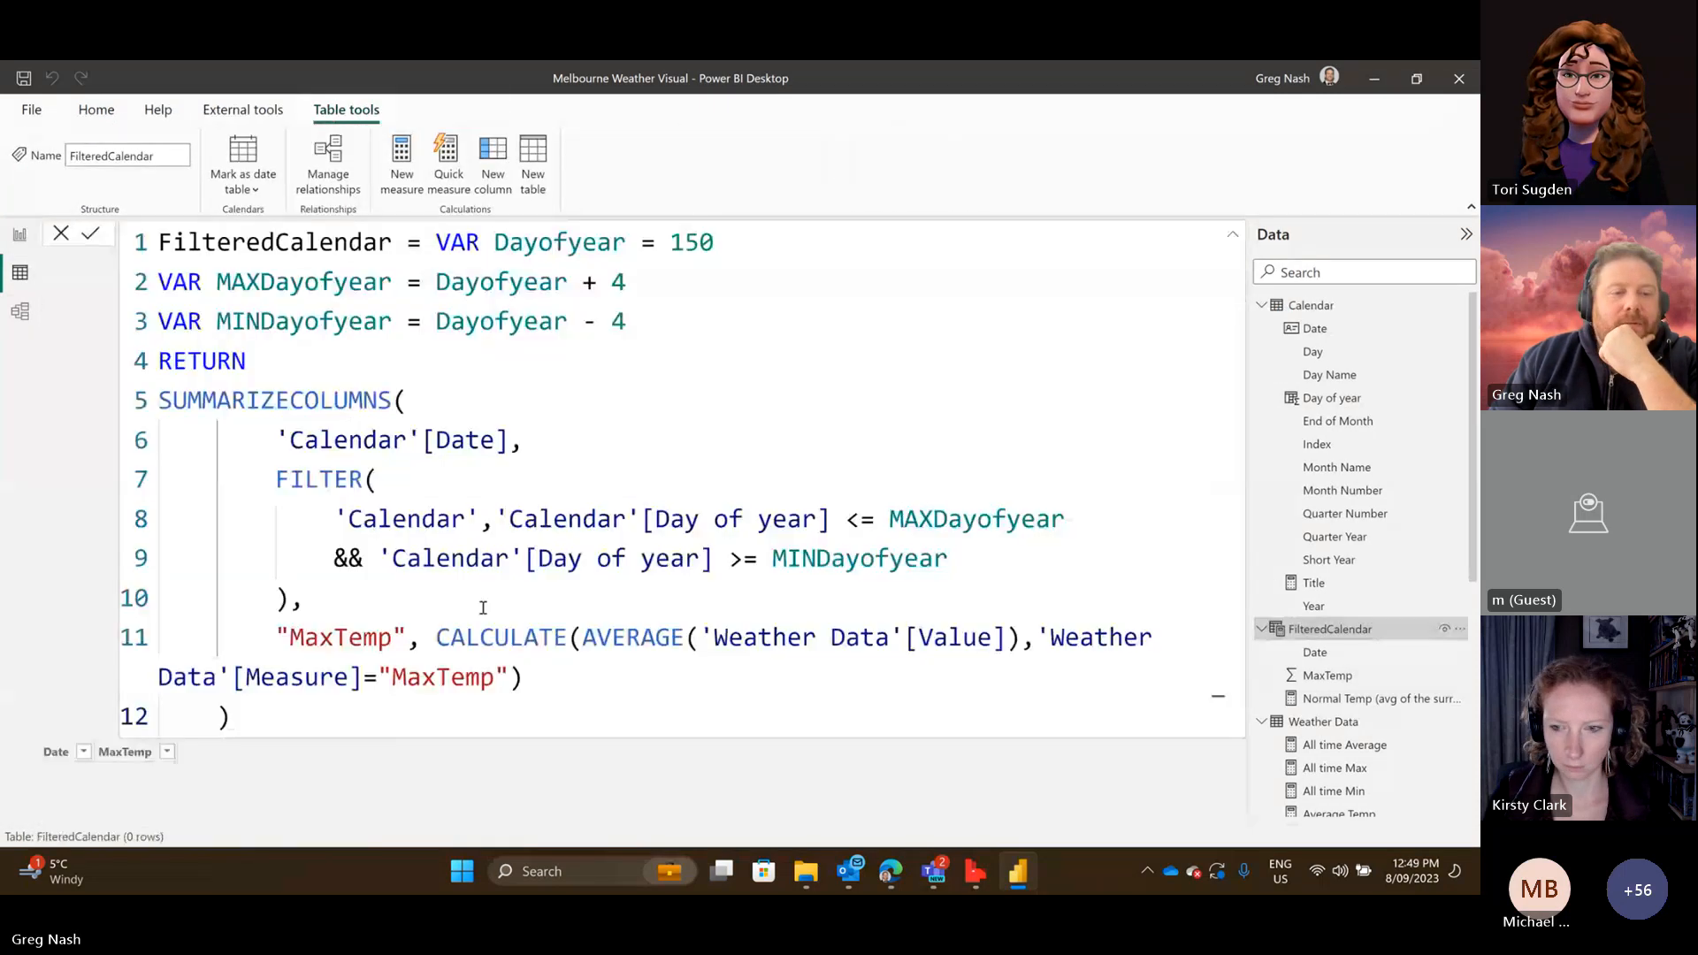
left_click(447, 683)
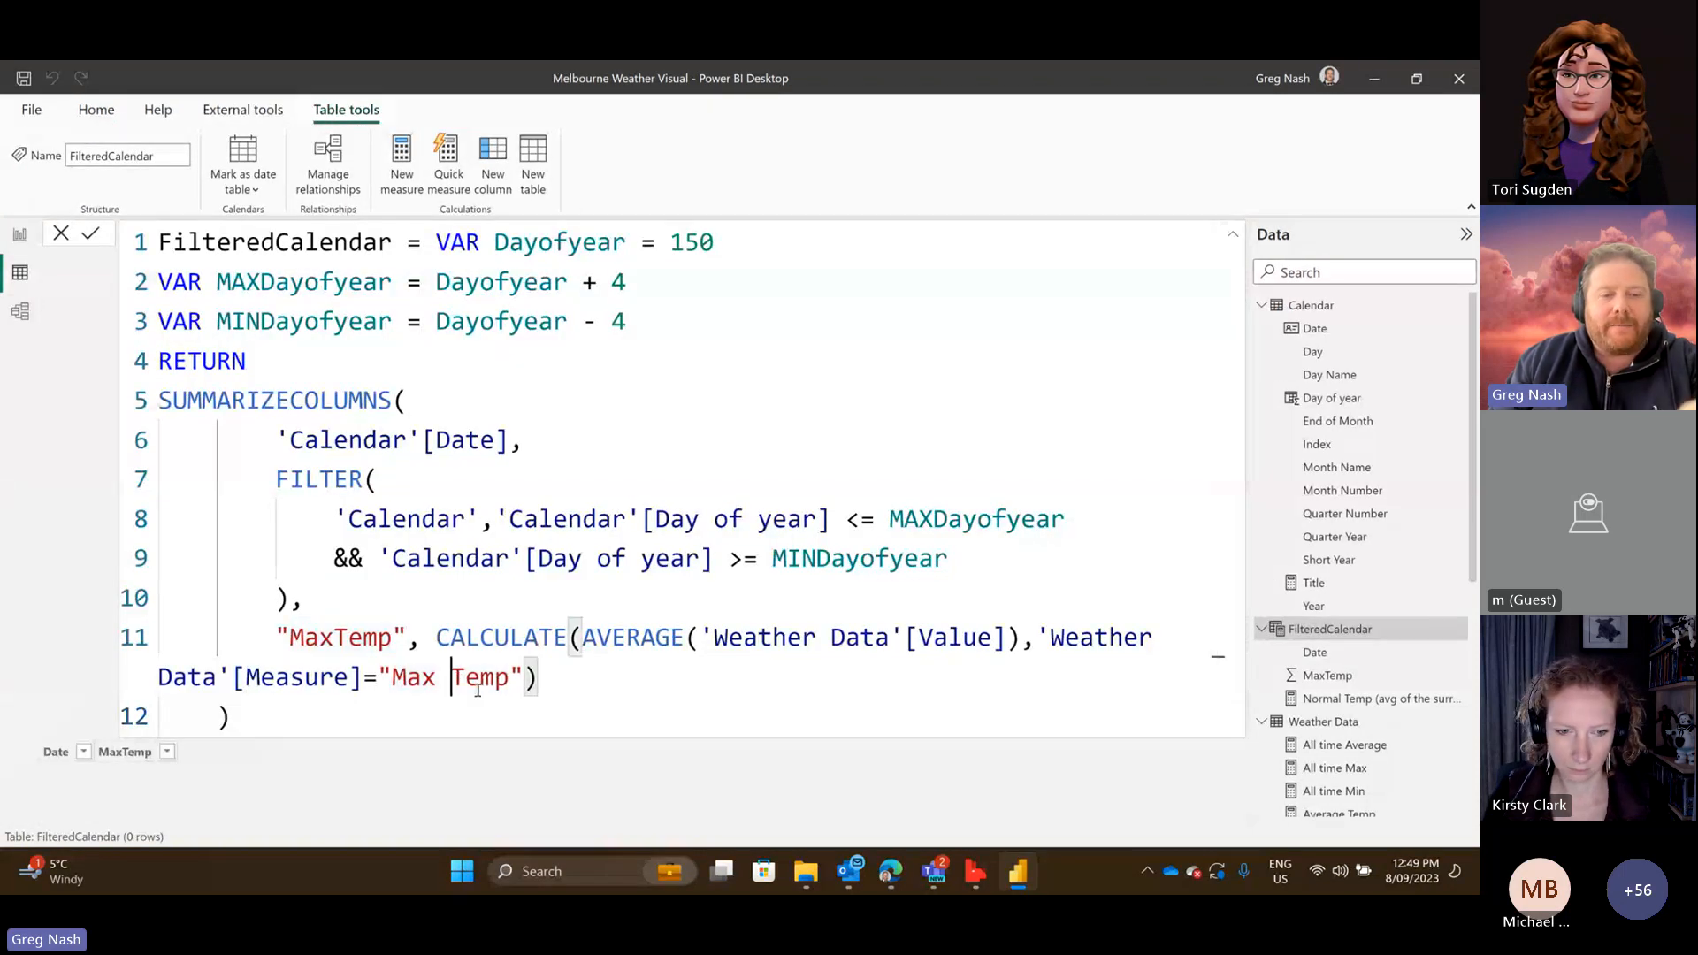
left_click(566, 679)
key("Return")
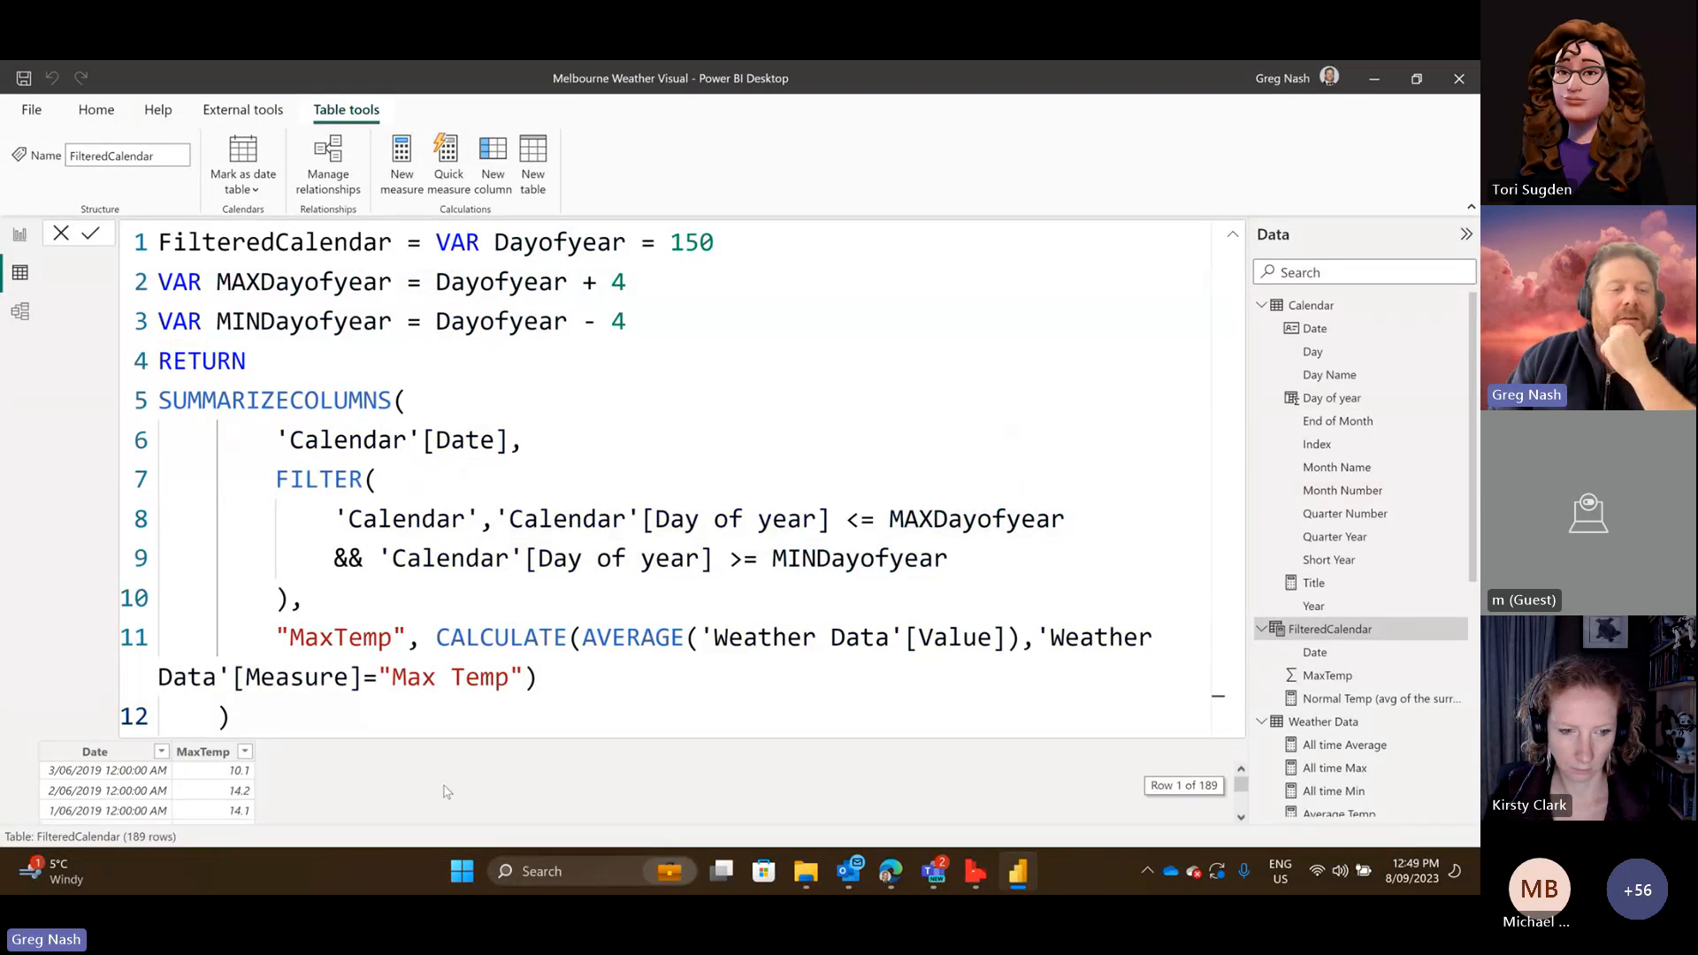
scroll(447, 792, "down", 3)
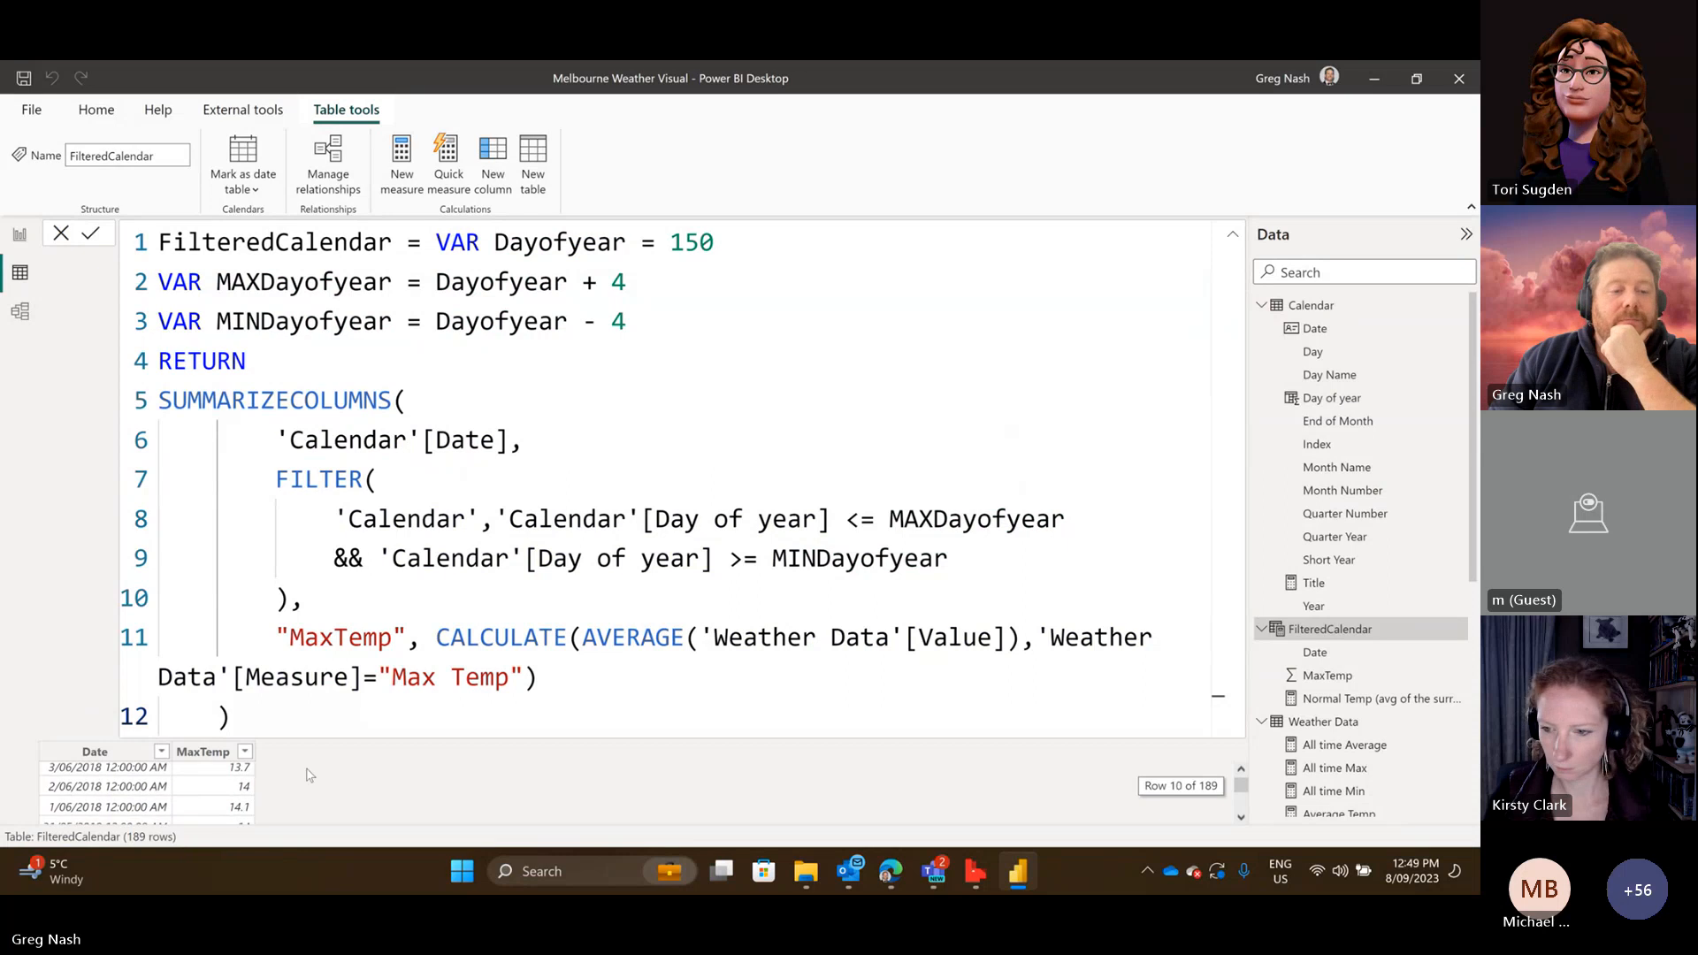
scroll(310, 775, "up", 1)
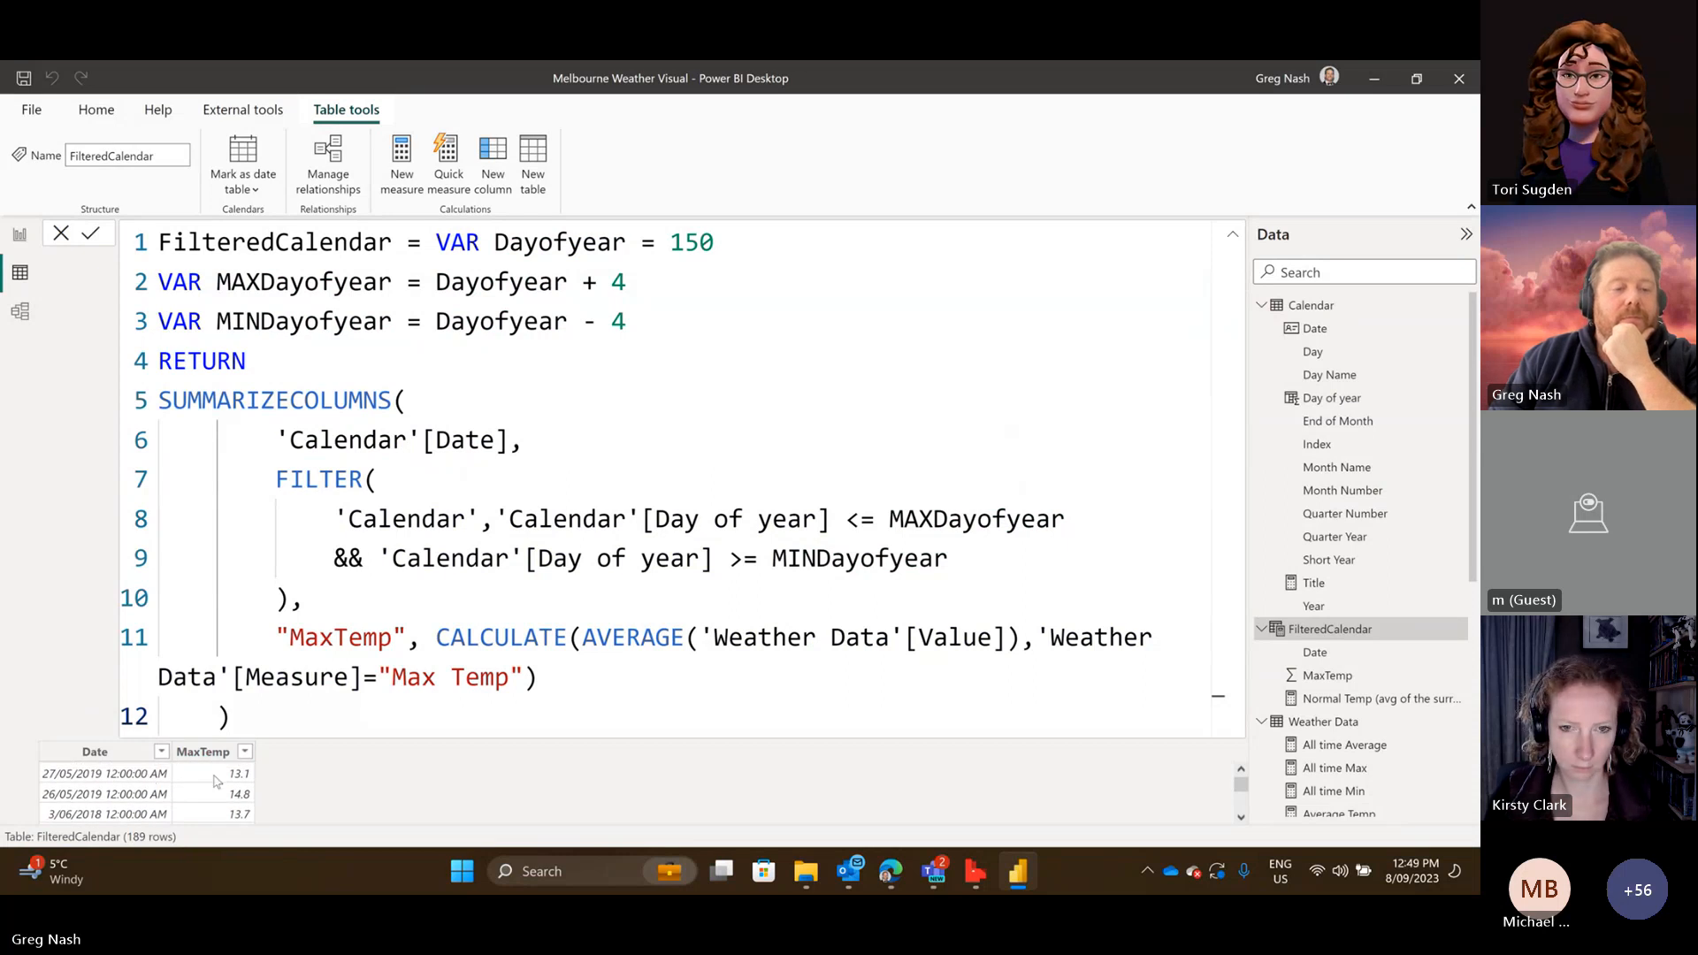
left_click(203, 752)
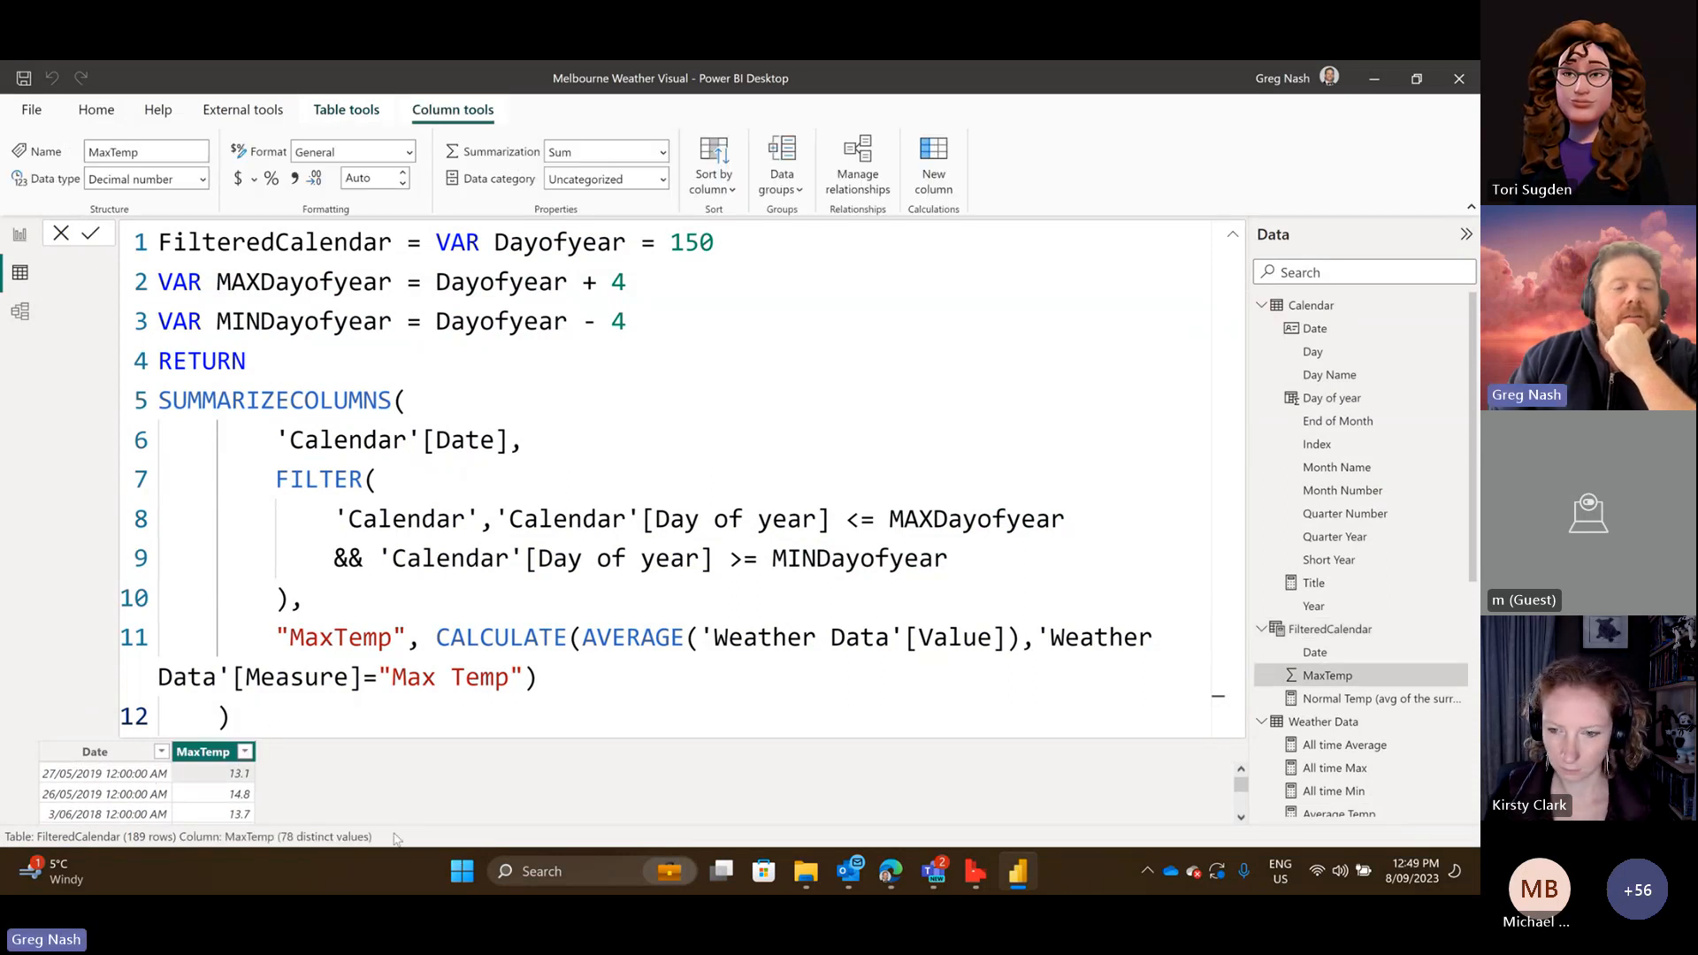
Replace AVERAGE with MAX around 'Weather Data'[Value] in the MaxTemp expression and commit the FilteredCalendar formula.
double_click(607, 638)
type("MAX")
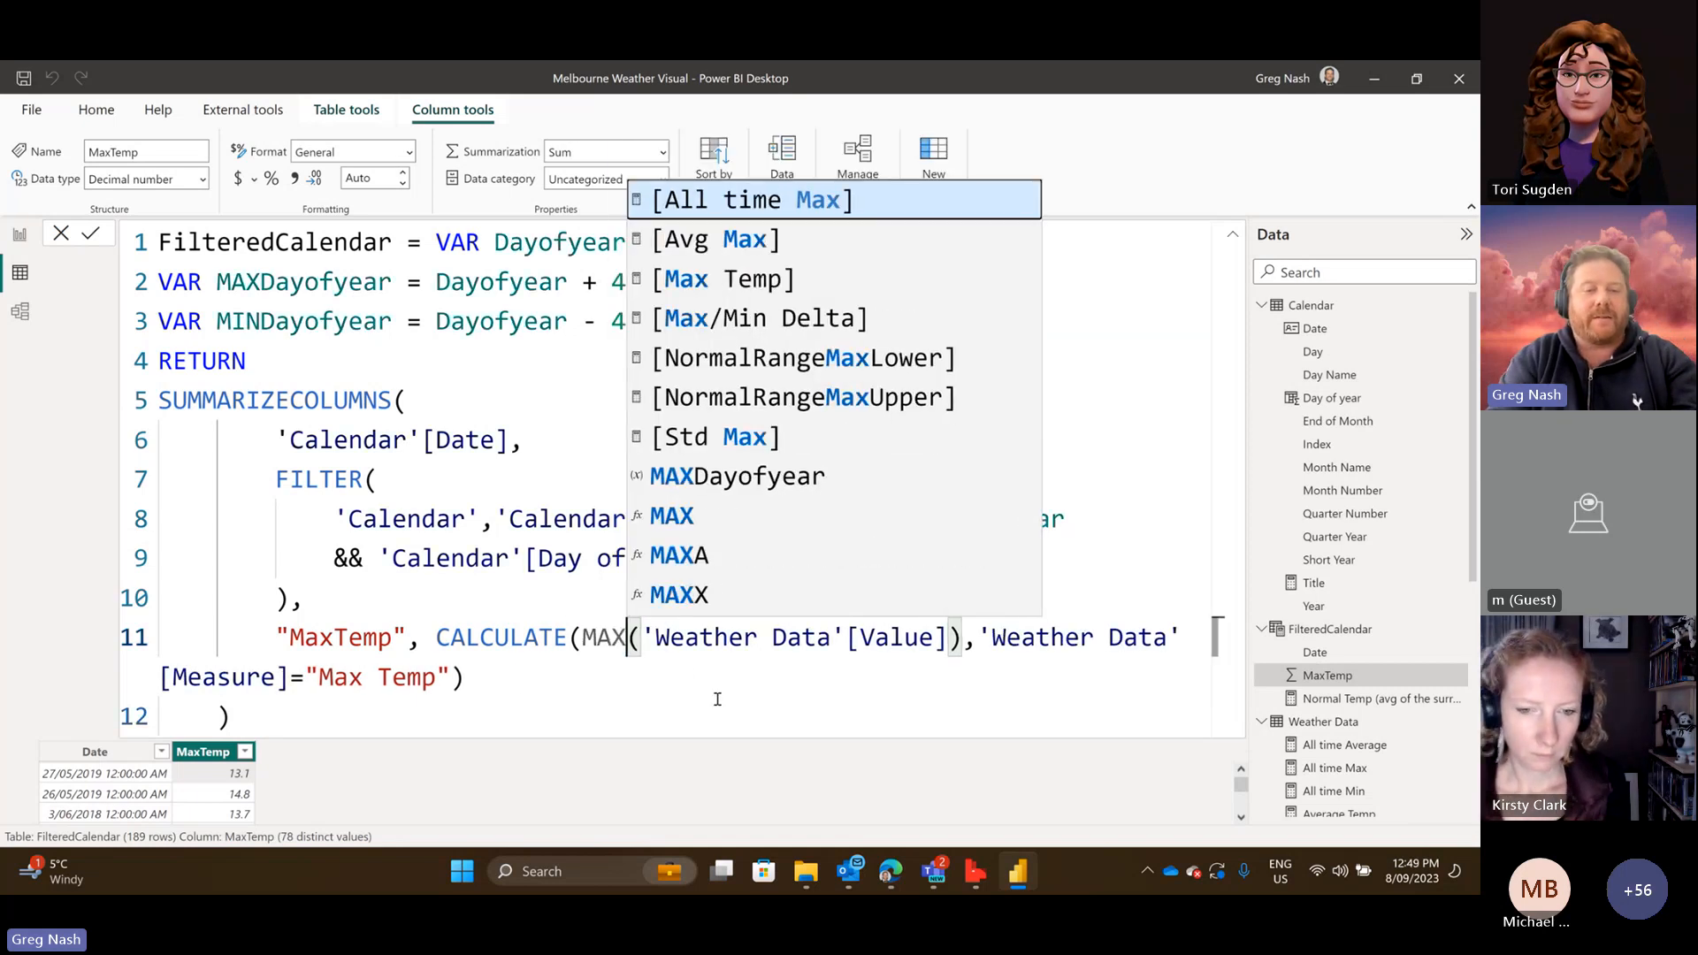
left_click(663, 688)
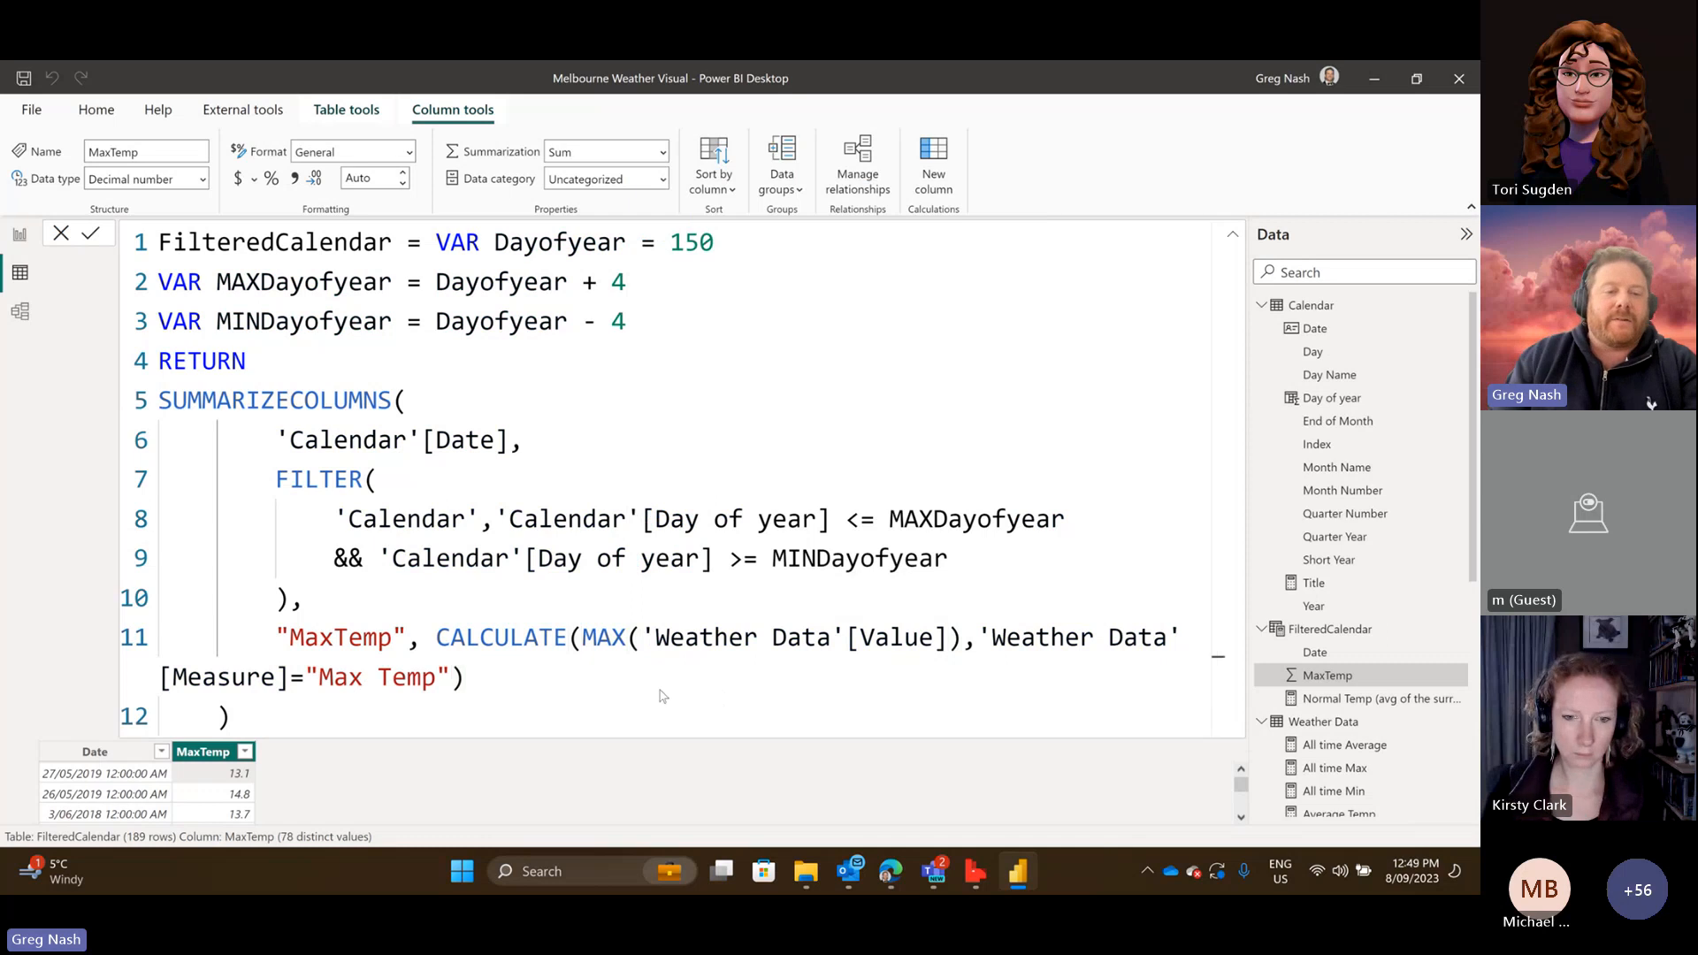
key("Return")
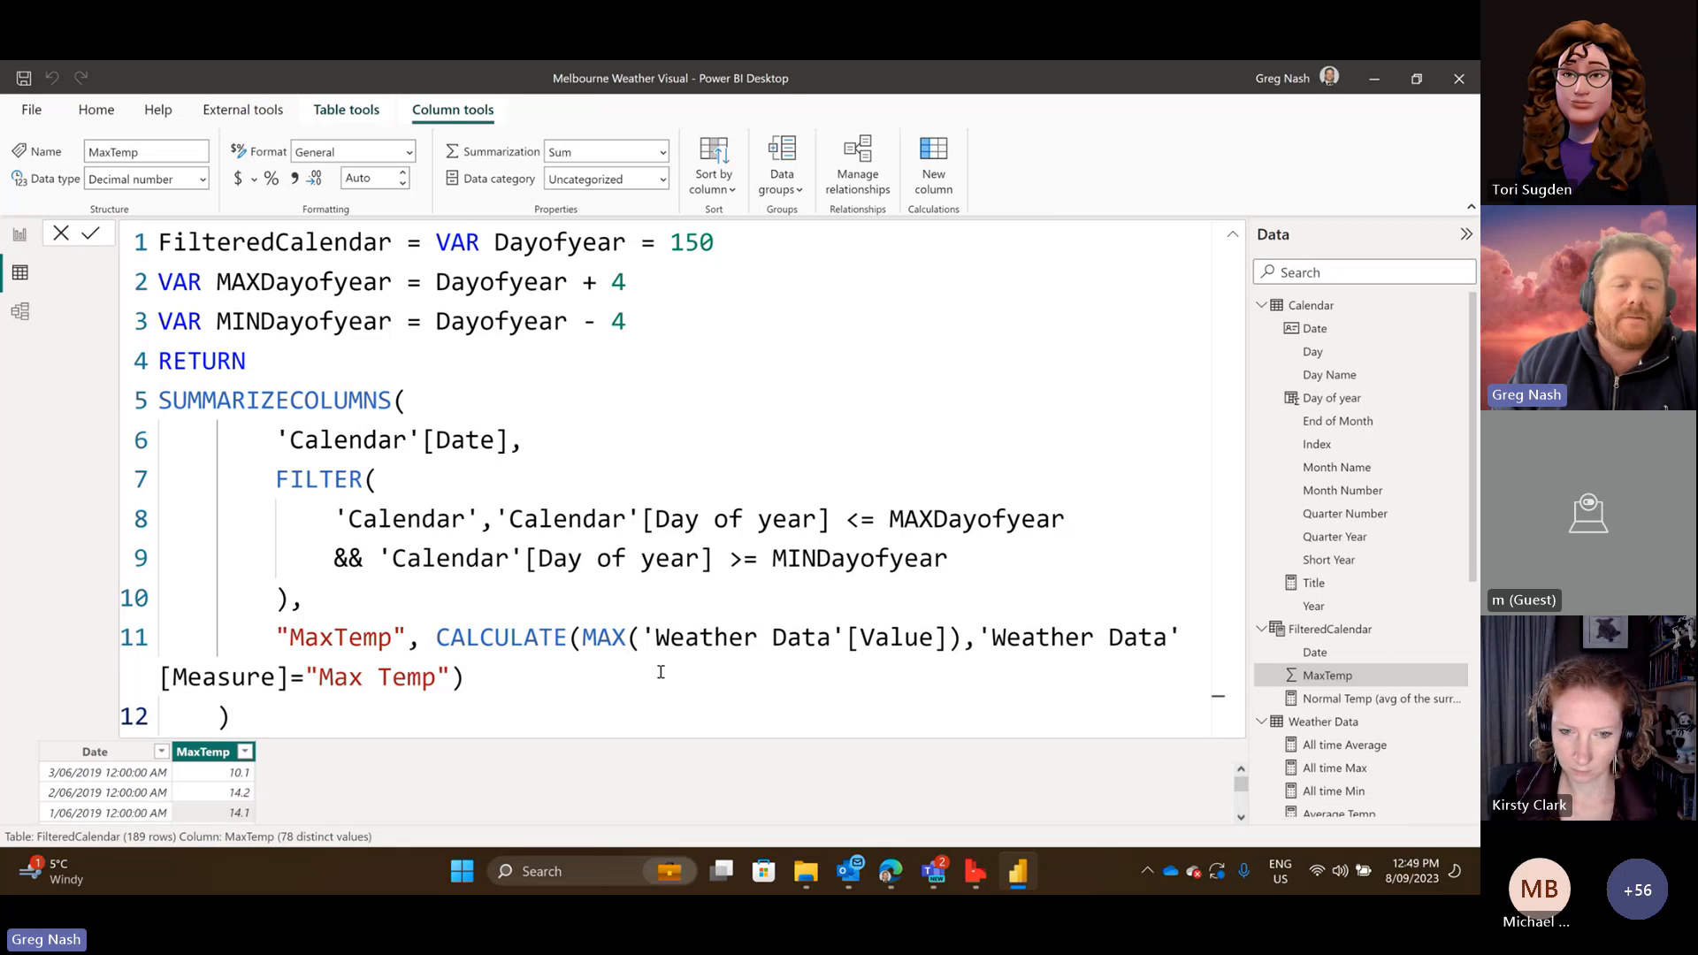
Examine the Date and MaxTemp values in the first rows of the FilteredCalendar table.
left_click(609, 685)
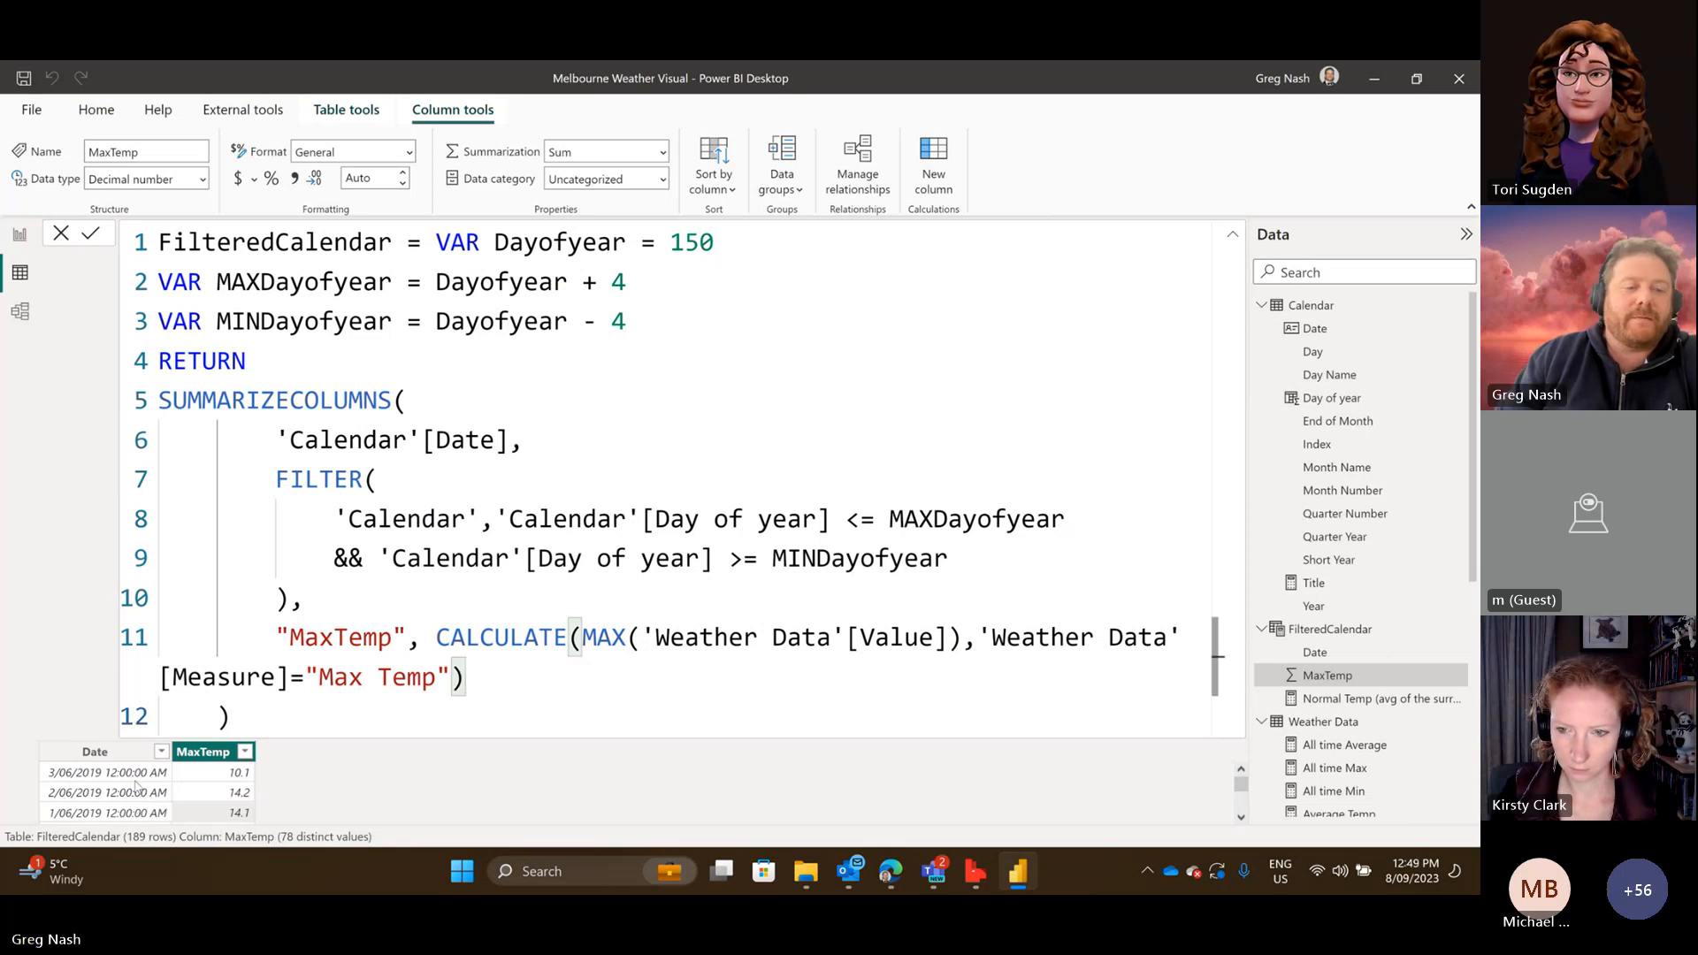
left_click(76, 796)
left_click(240, 777)
left_click(142, 800)
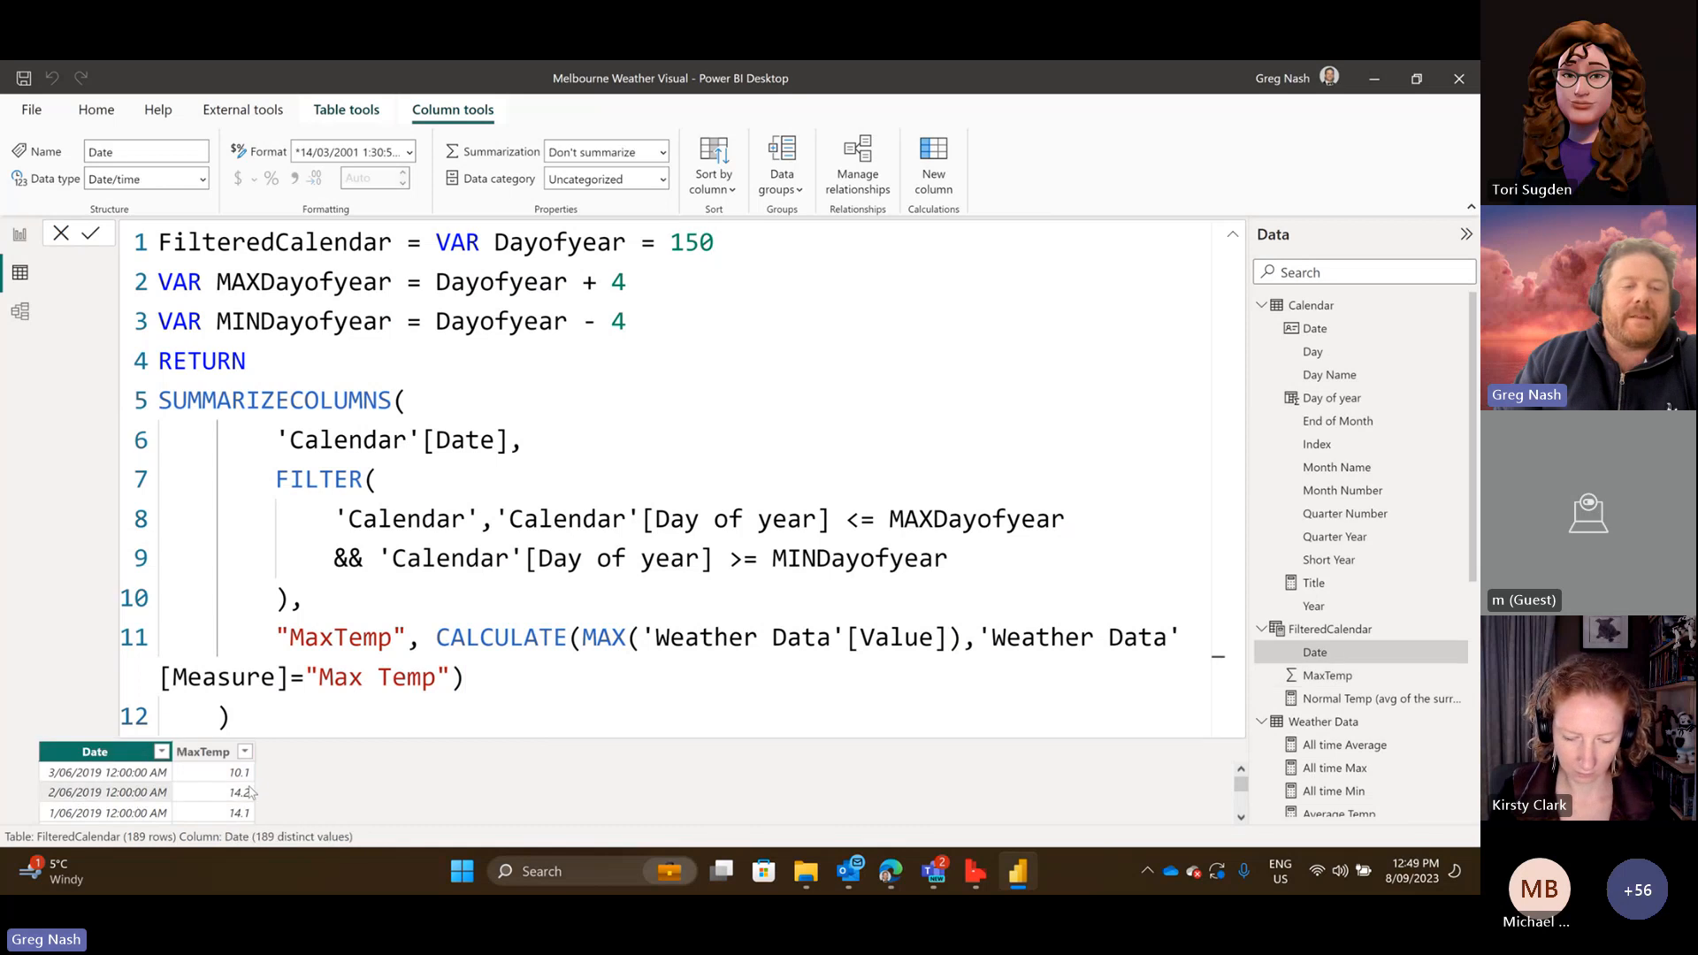
left_click(244, 786)
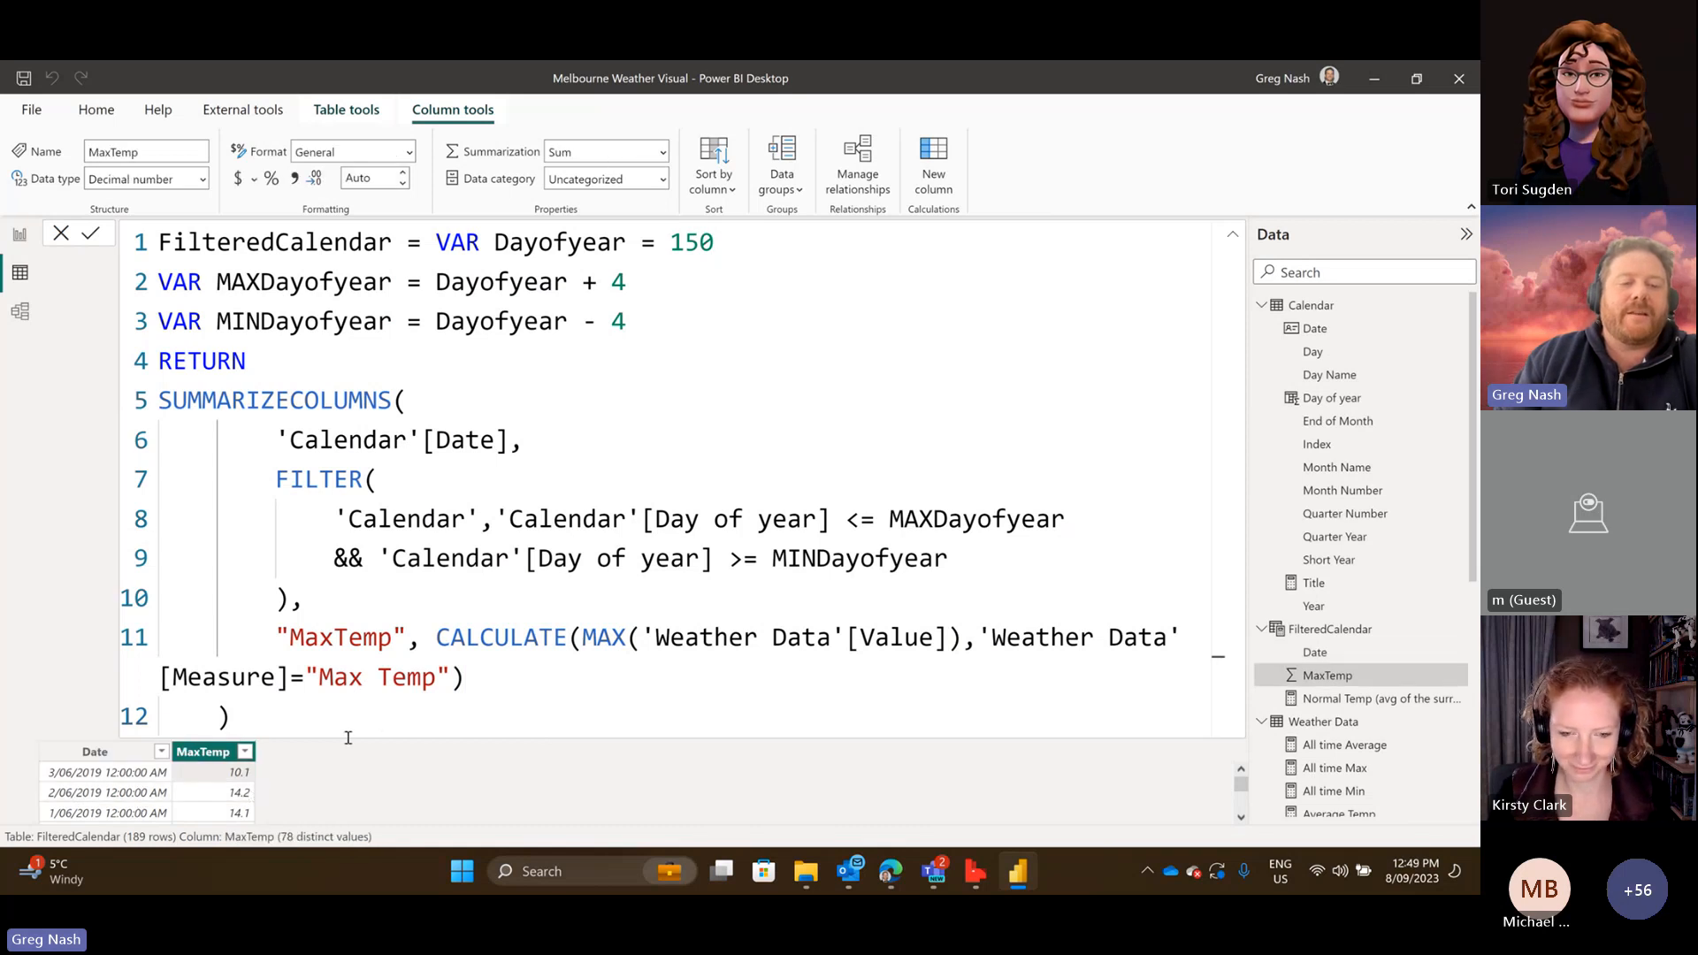
left_click(316, 714)
left_click(594, 663)
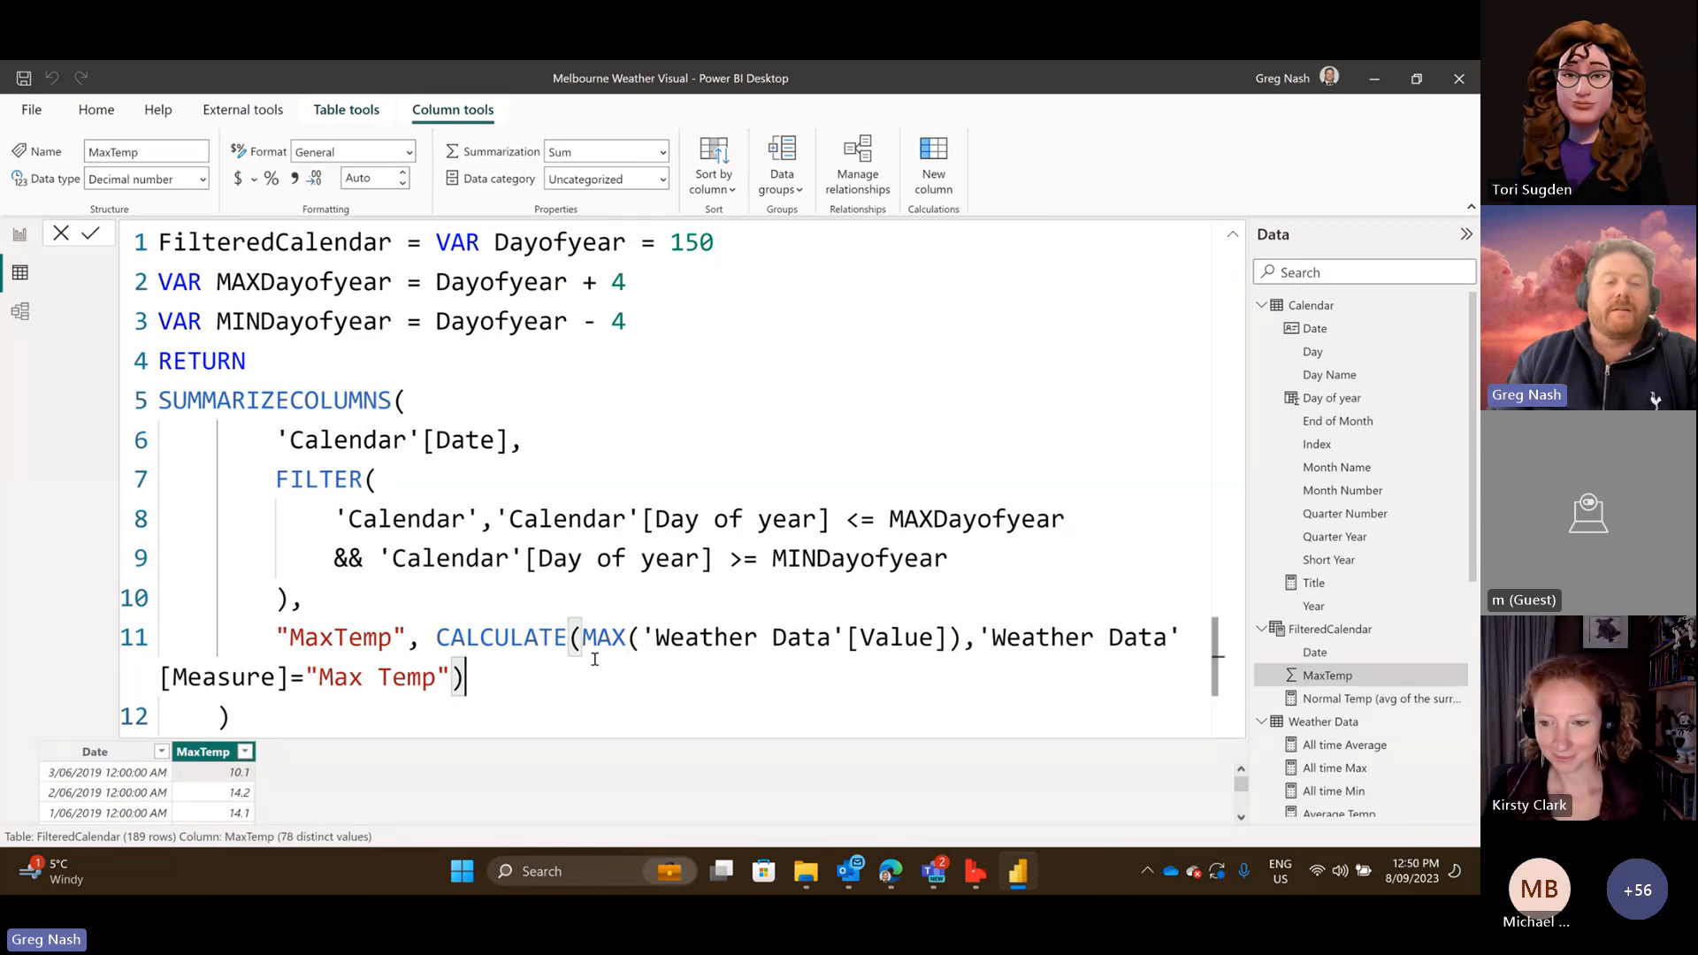
Reformat the CALCULATE expression with the function, MAX argument, Measure filter and closing parenthesis on separate lines, aligning the parenthesis with CALCULATE.
left_click(437, 637)
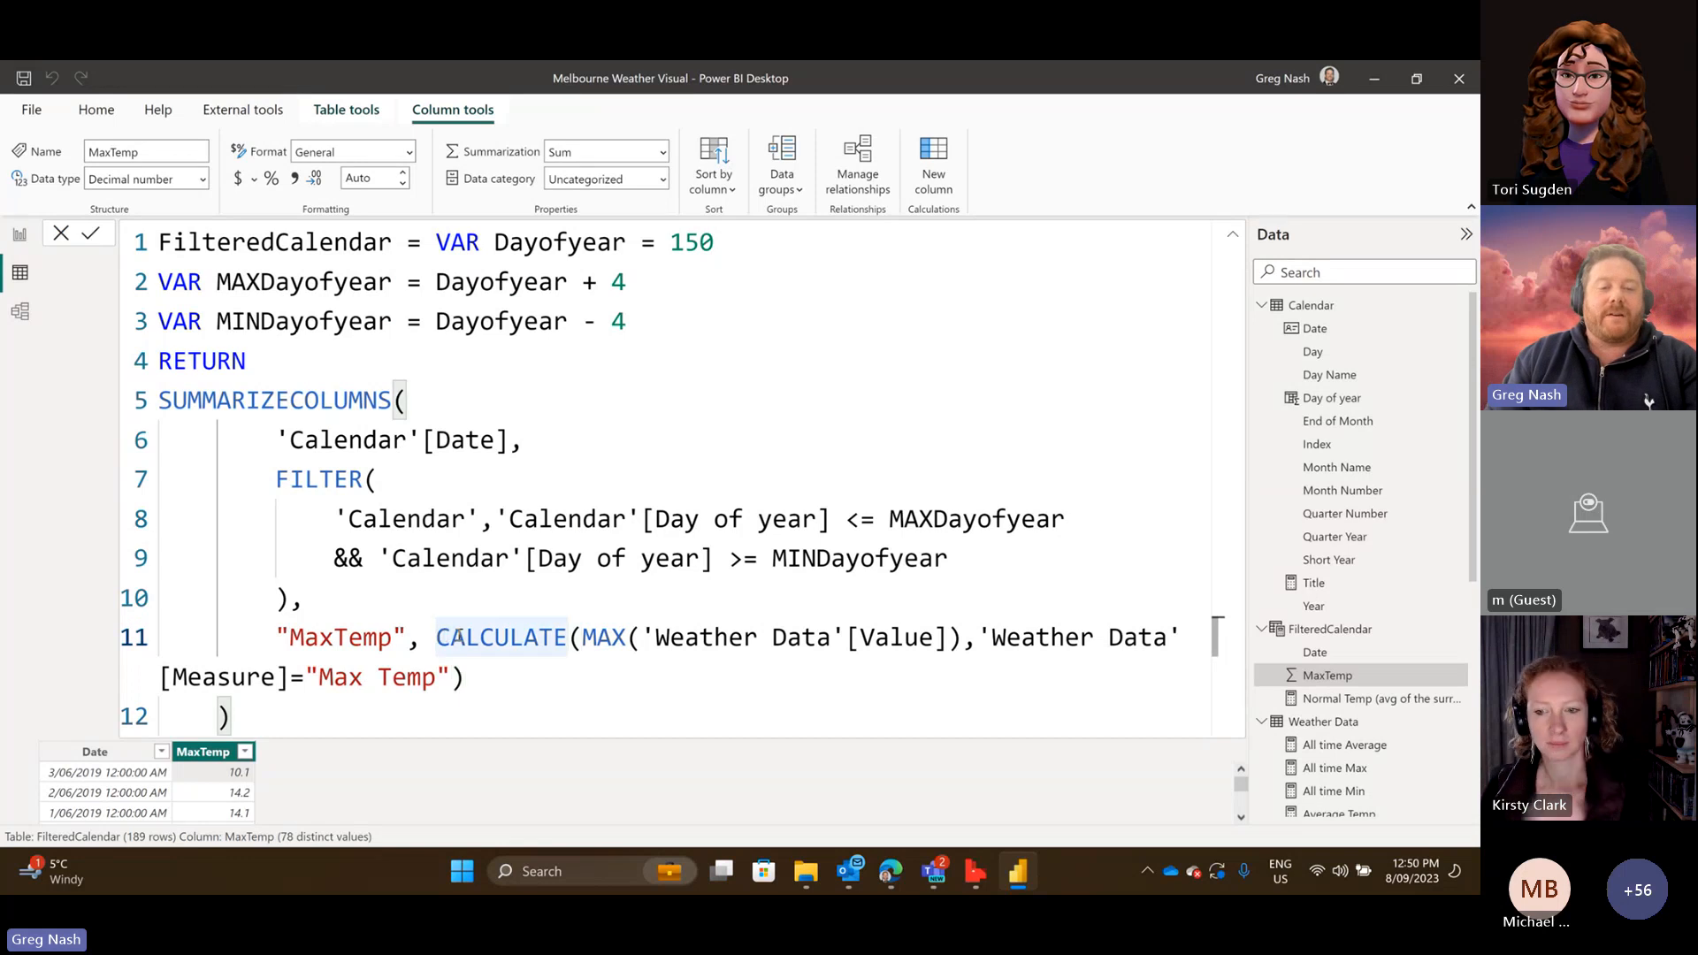
key("Return")
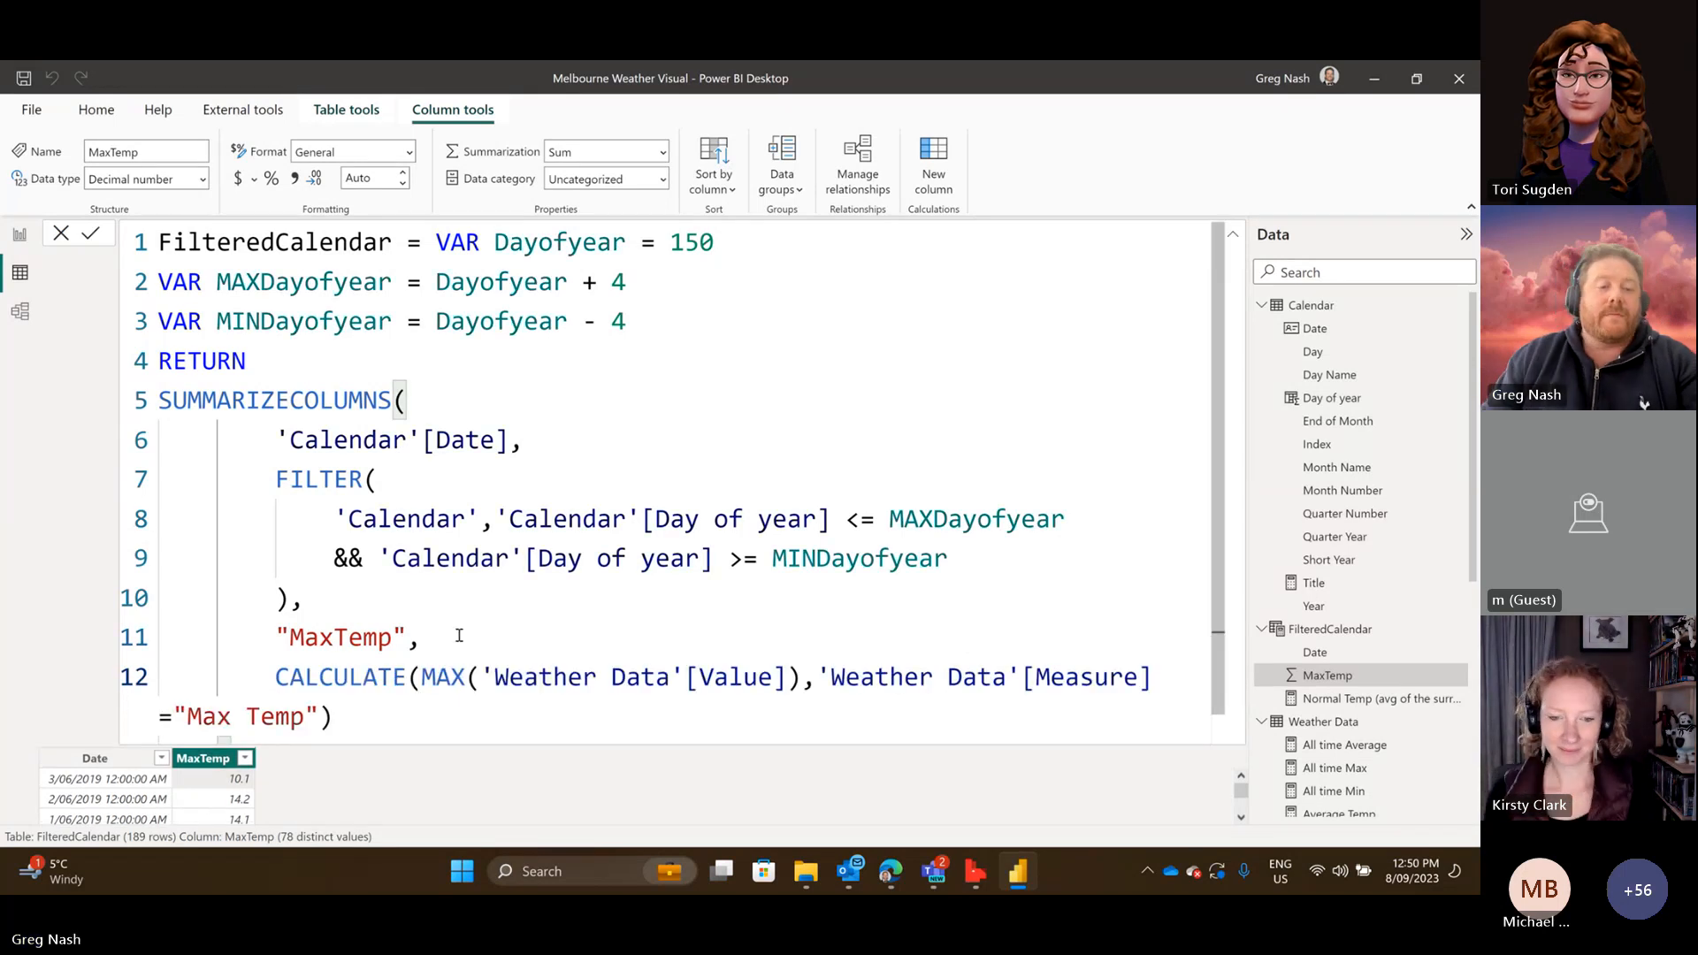
left_click(422, 677)
key("Return")
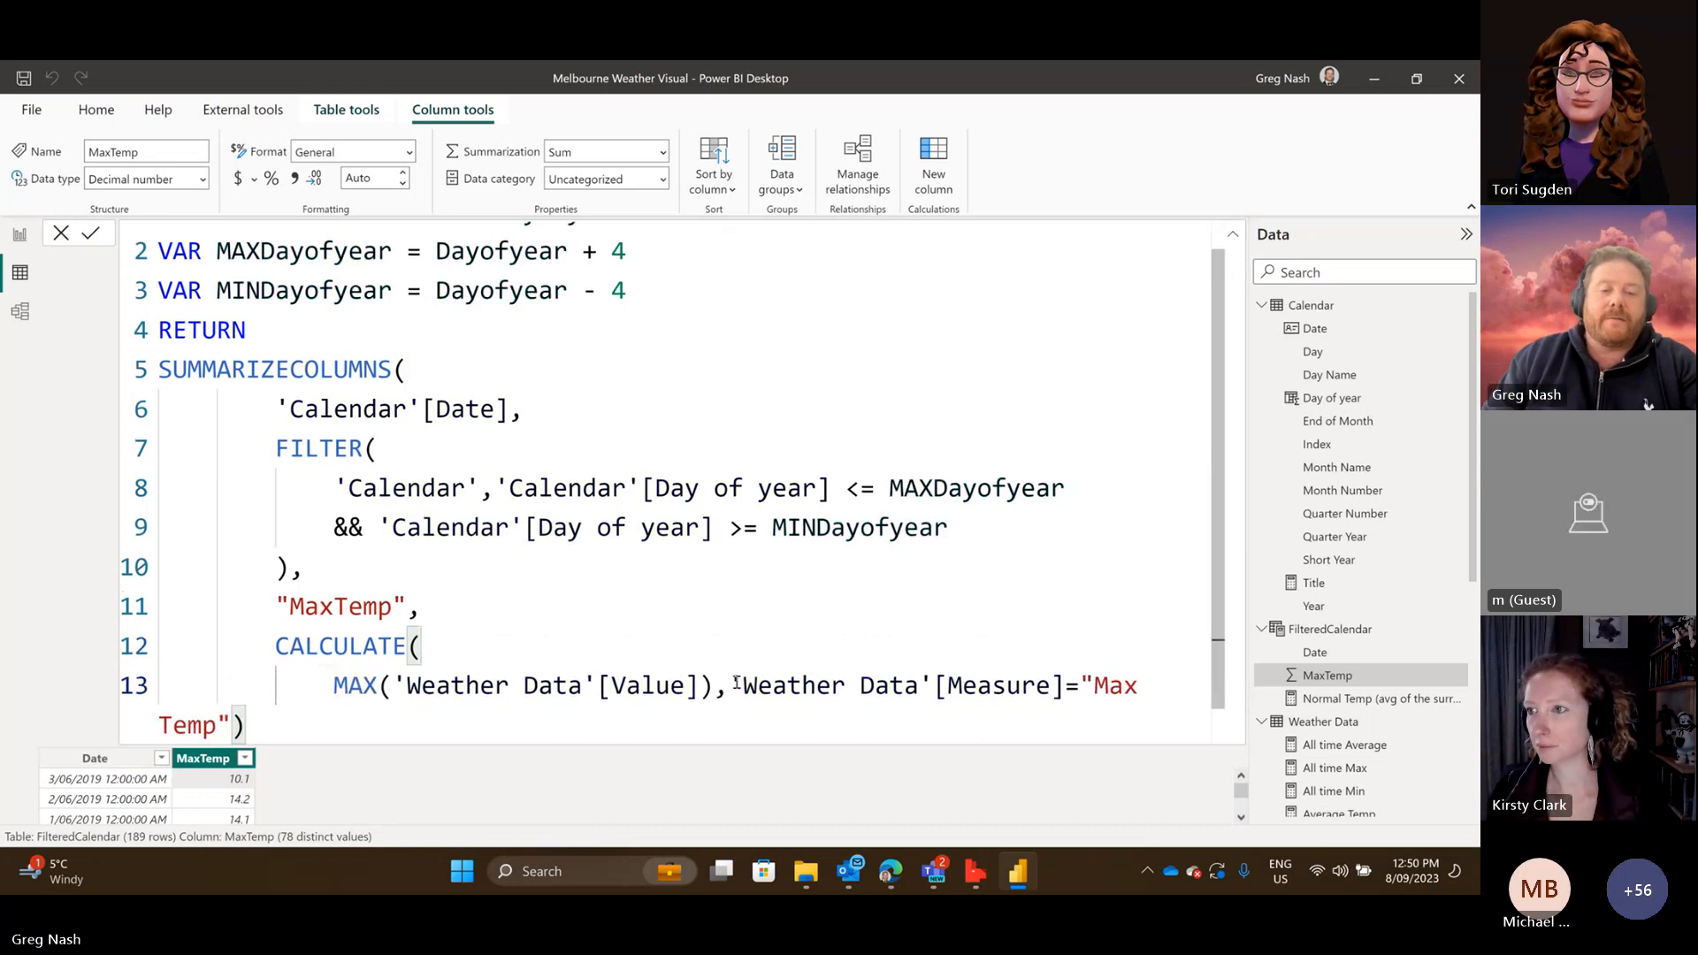
key("Return")
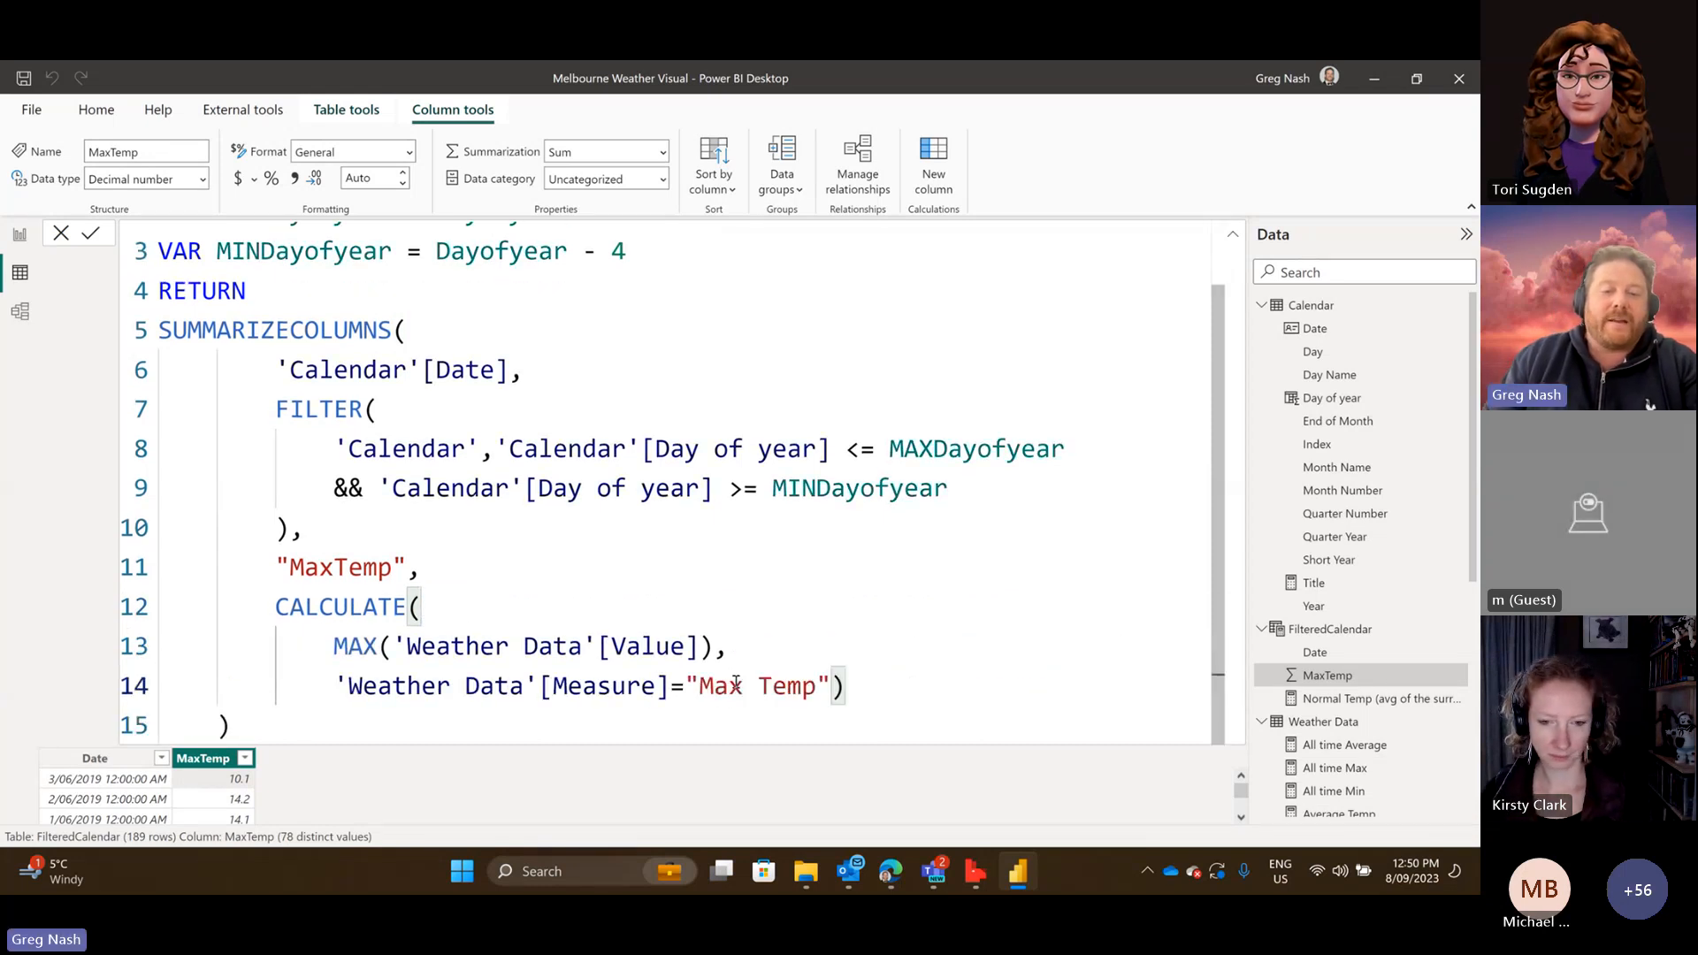
left_click(831, 689)
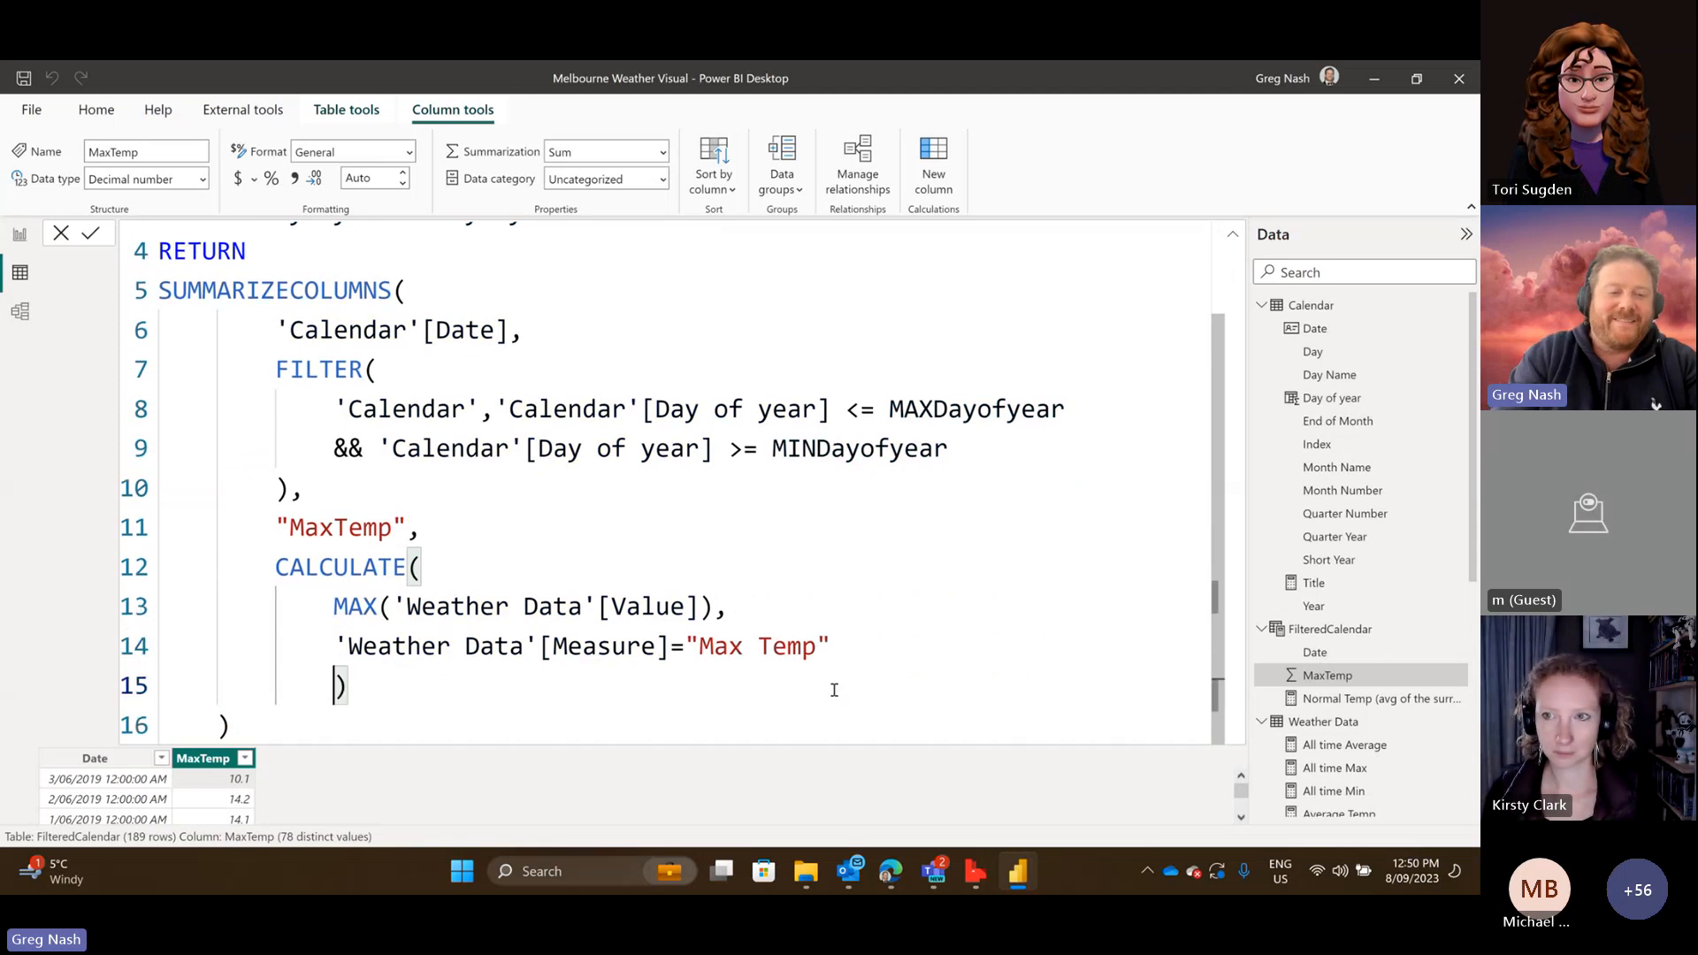
key("Return")
left_click(334, 607)
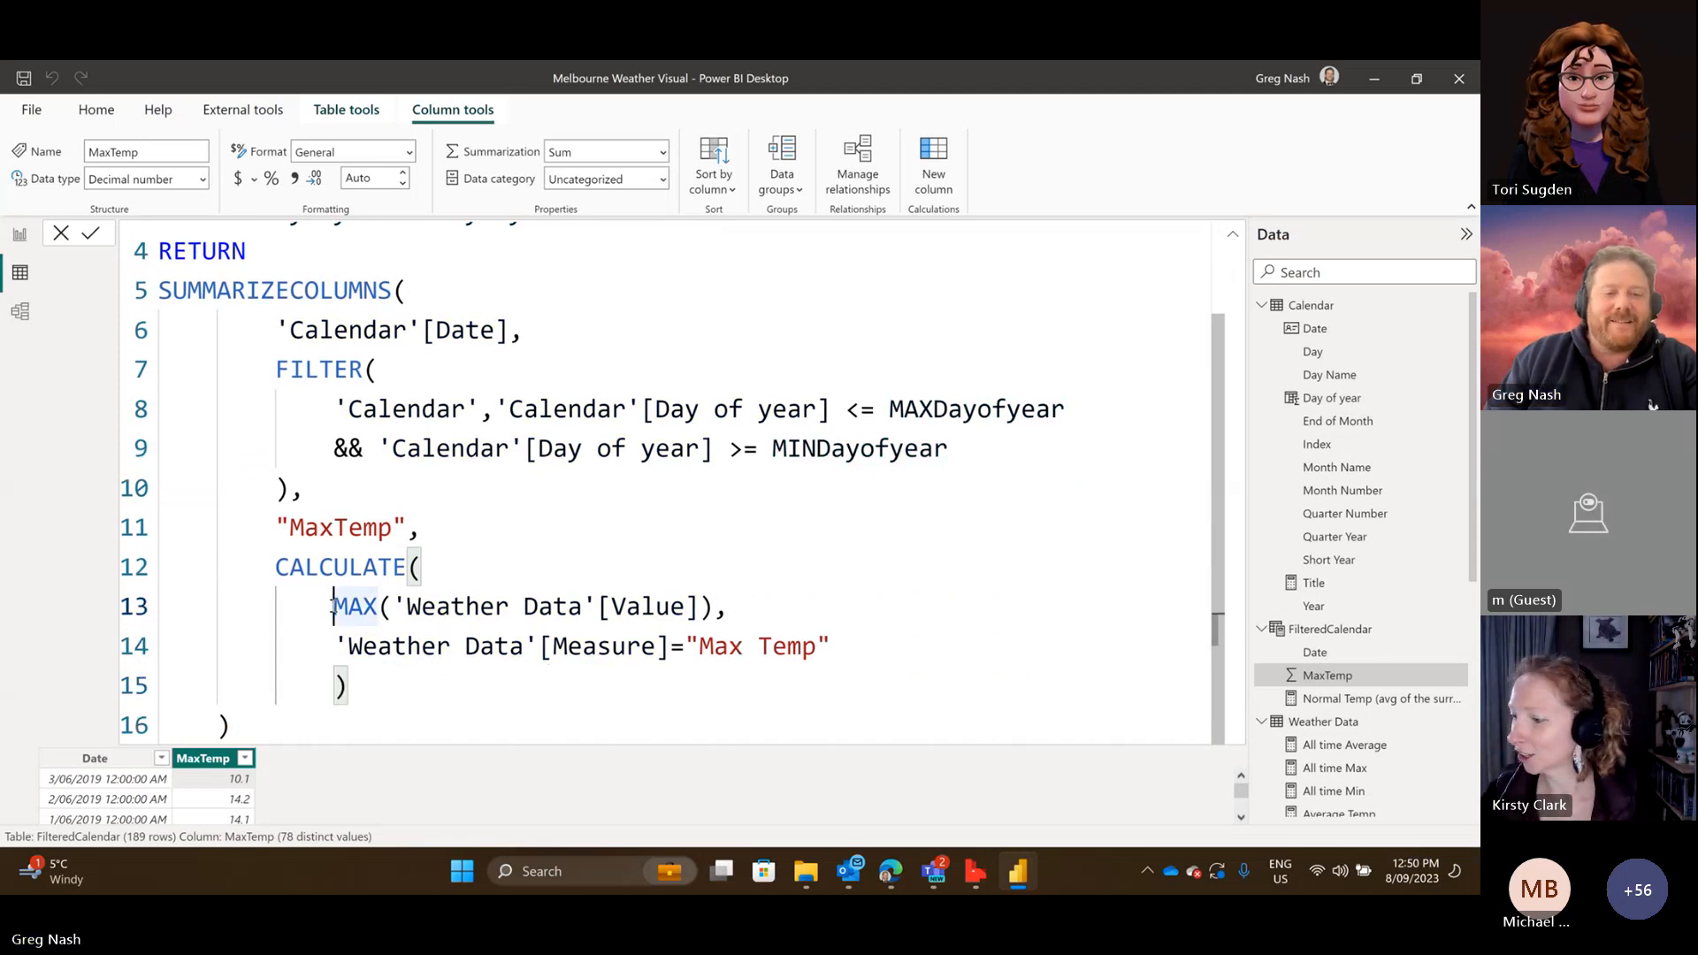
left_click(340, 687)
key("BackSpace")
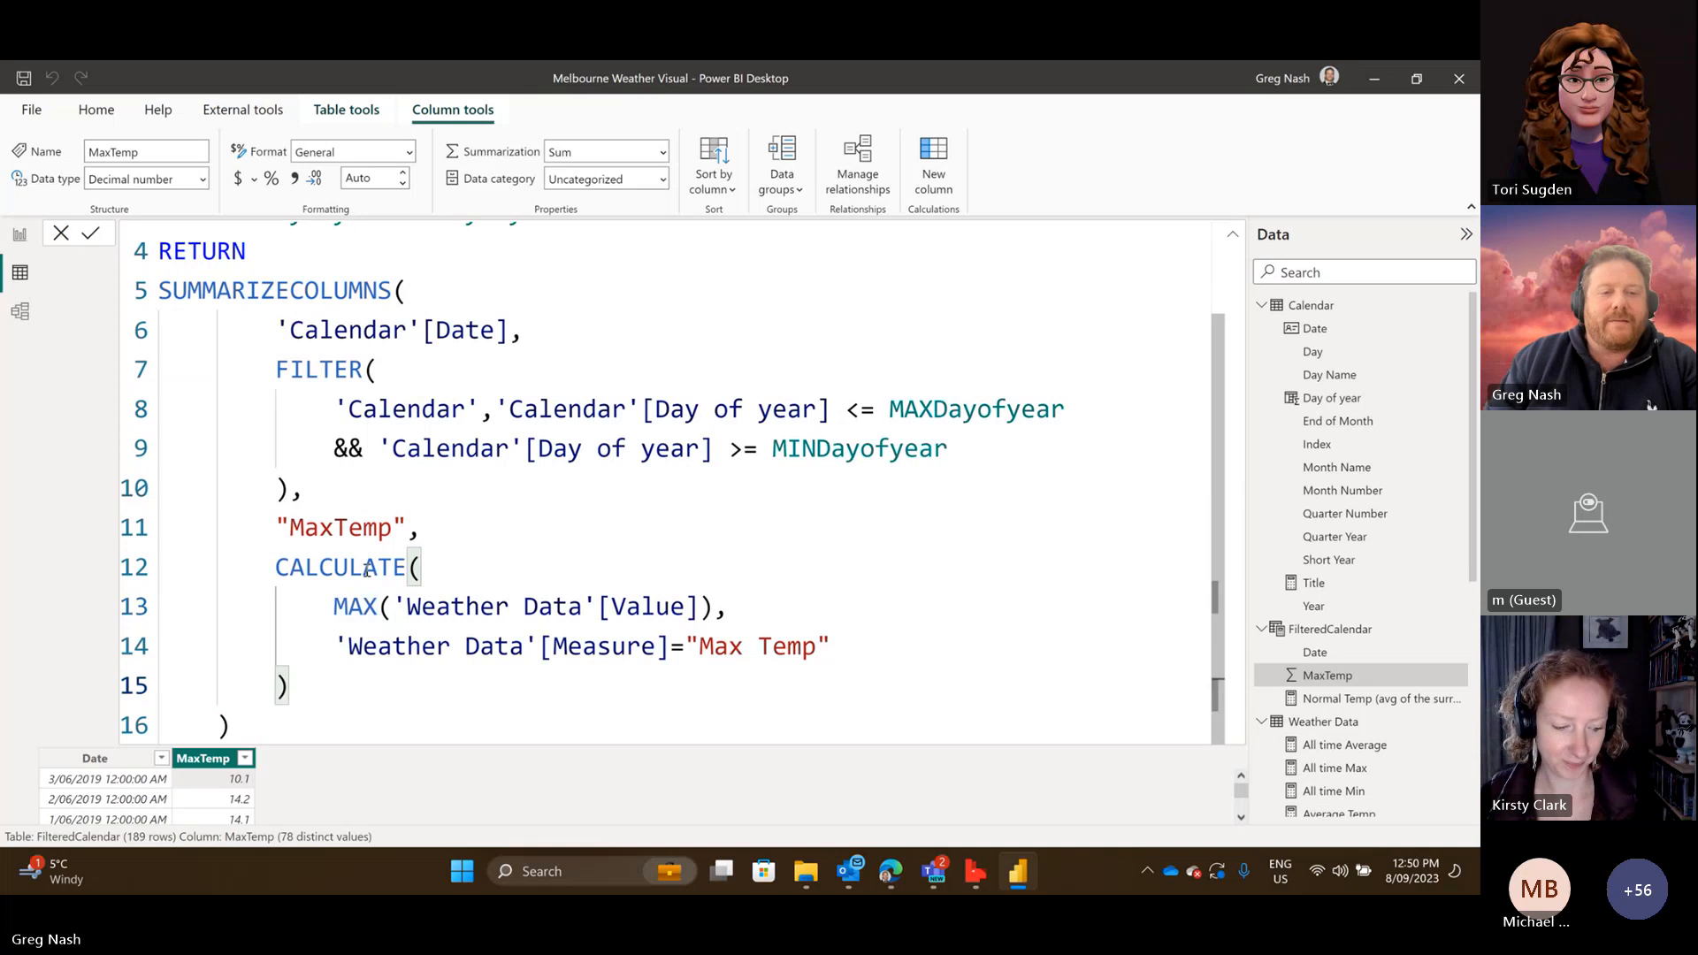
Review the MaxTemp CALCULATE block, its MAX argument and Measure filter against the Date and MaxTemp columns of FilteredCalendar.
left_click(453, 573)
left_click(485, 690)
left_click(475, 489)
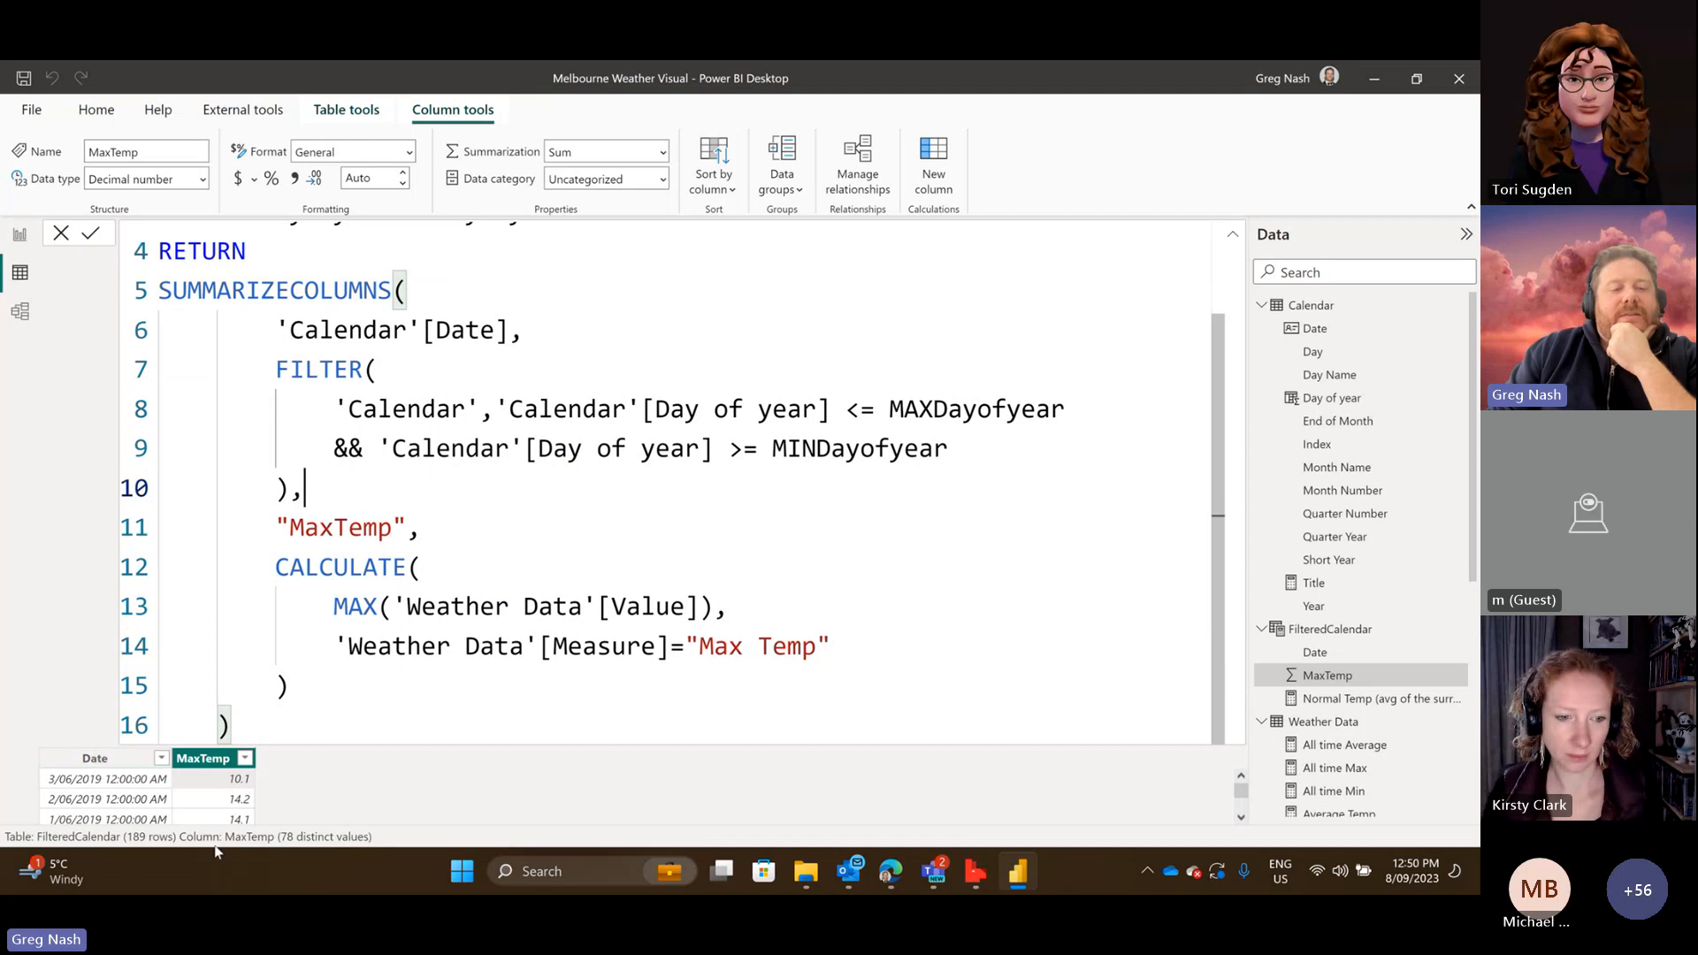
left_click(465, 570)
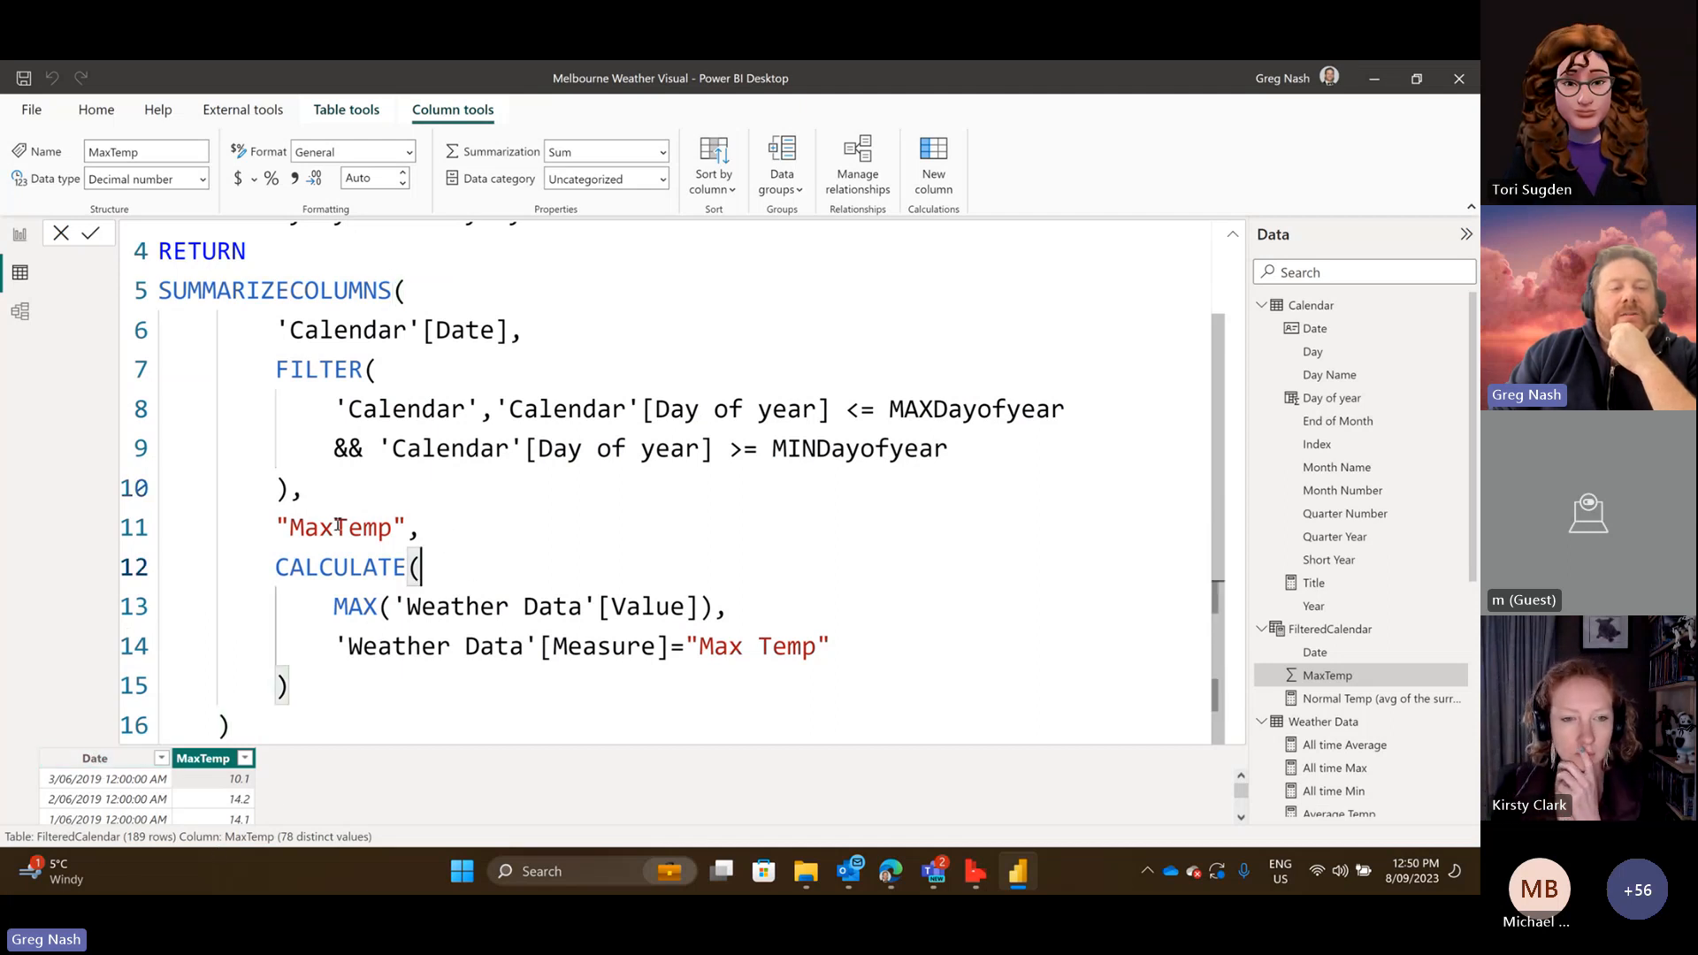
left_click(216, 781)
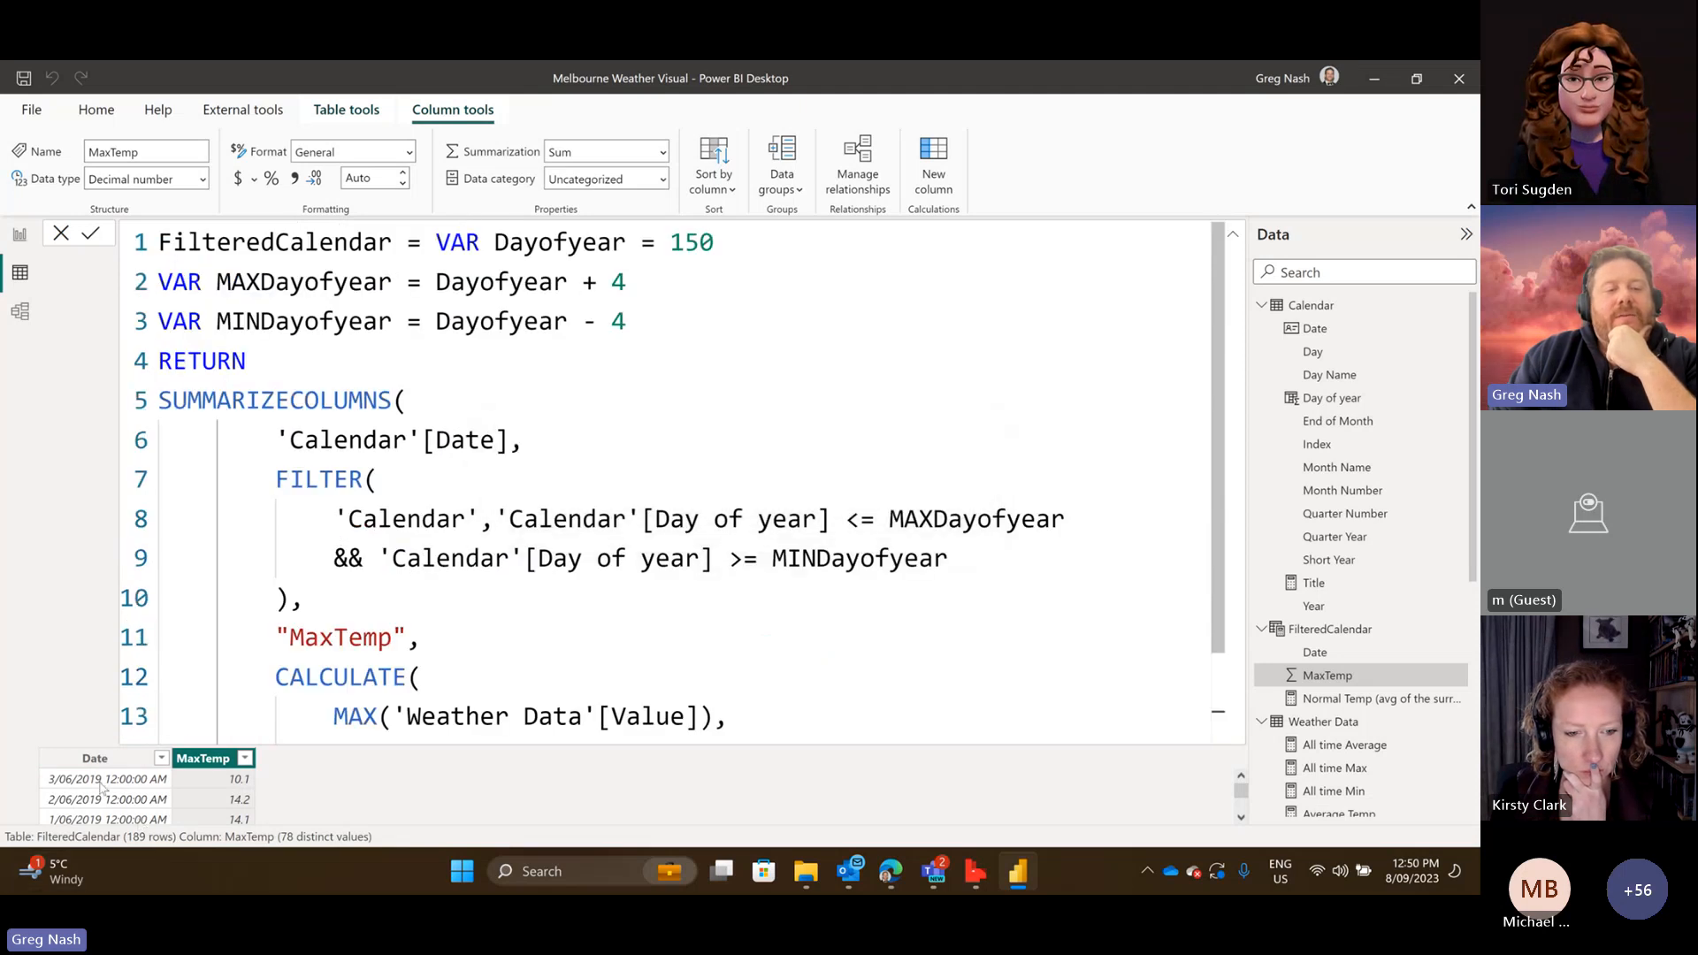
left_click(131, 780)
scroll(501, 658, "down", 1)
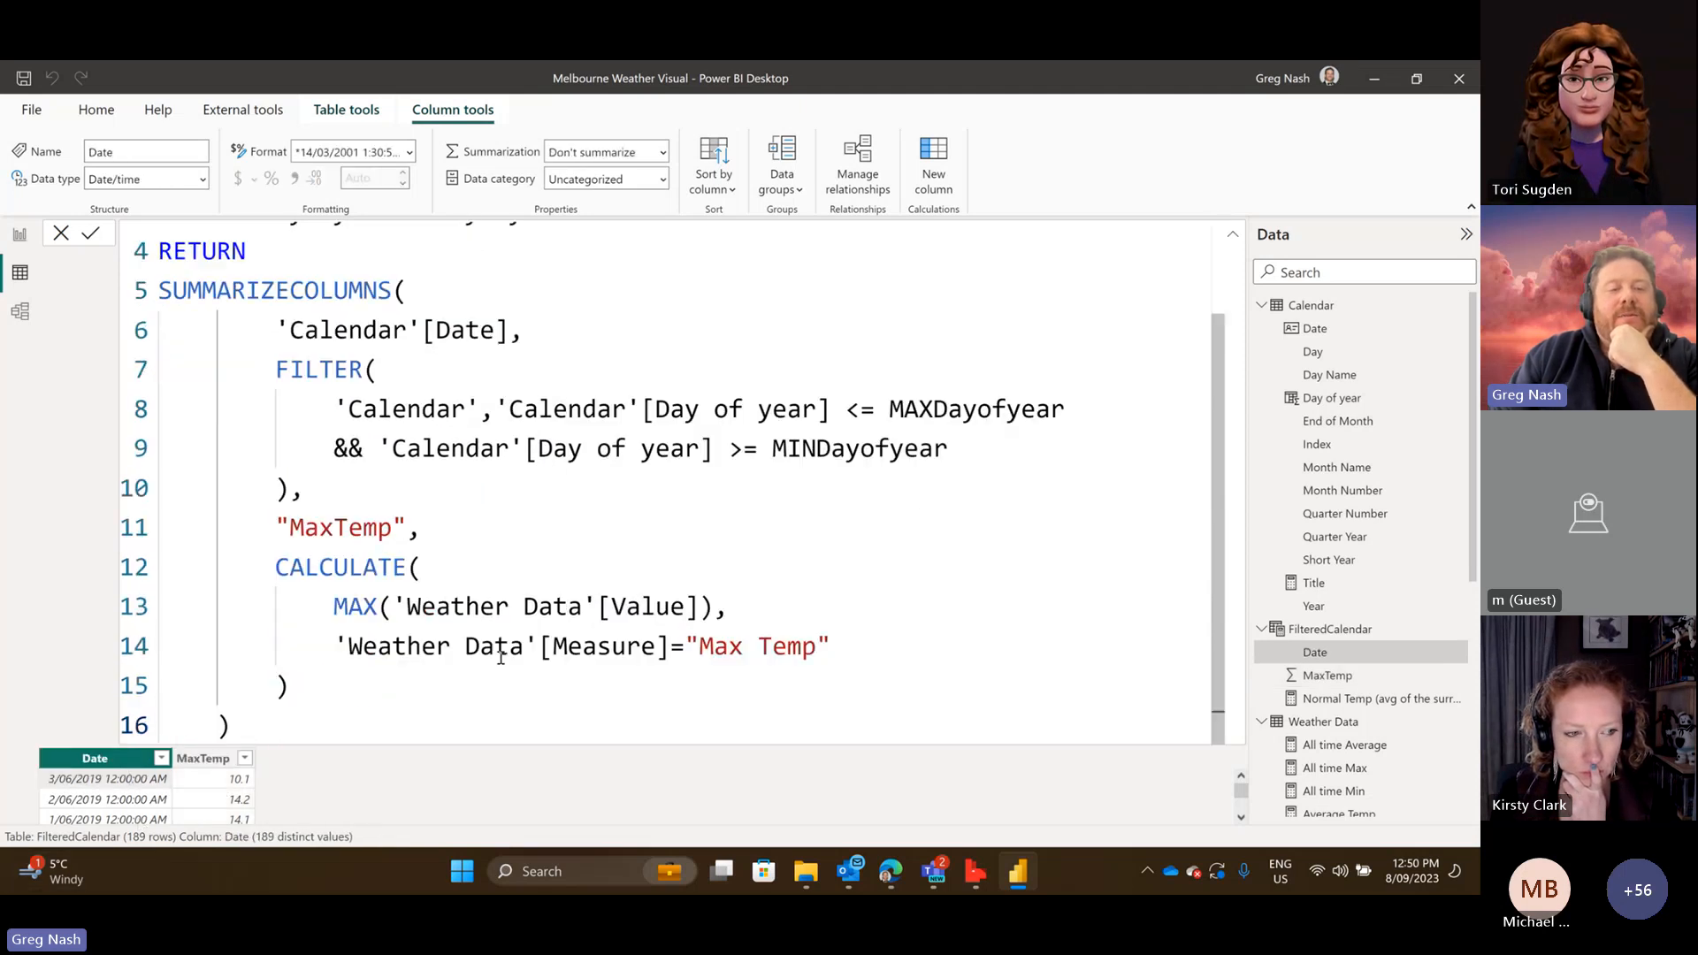
left_click(387, 580)
left_click_drag(348, 609, 741, 610)
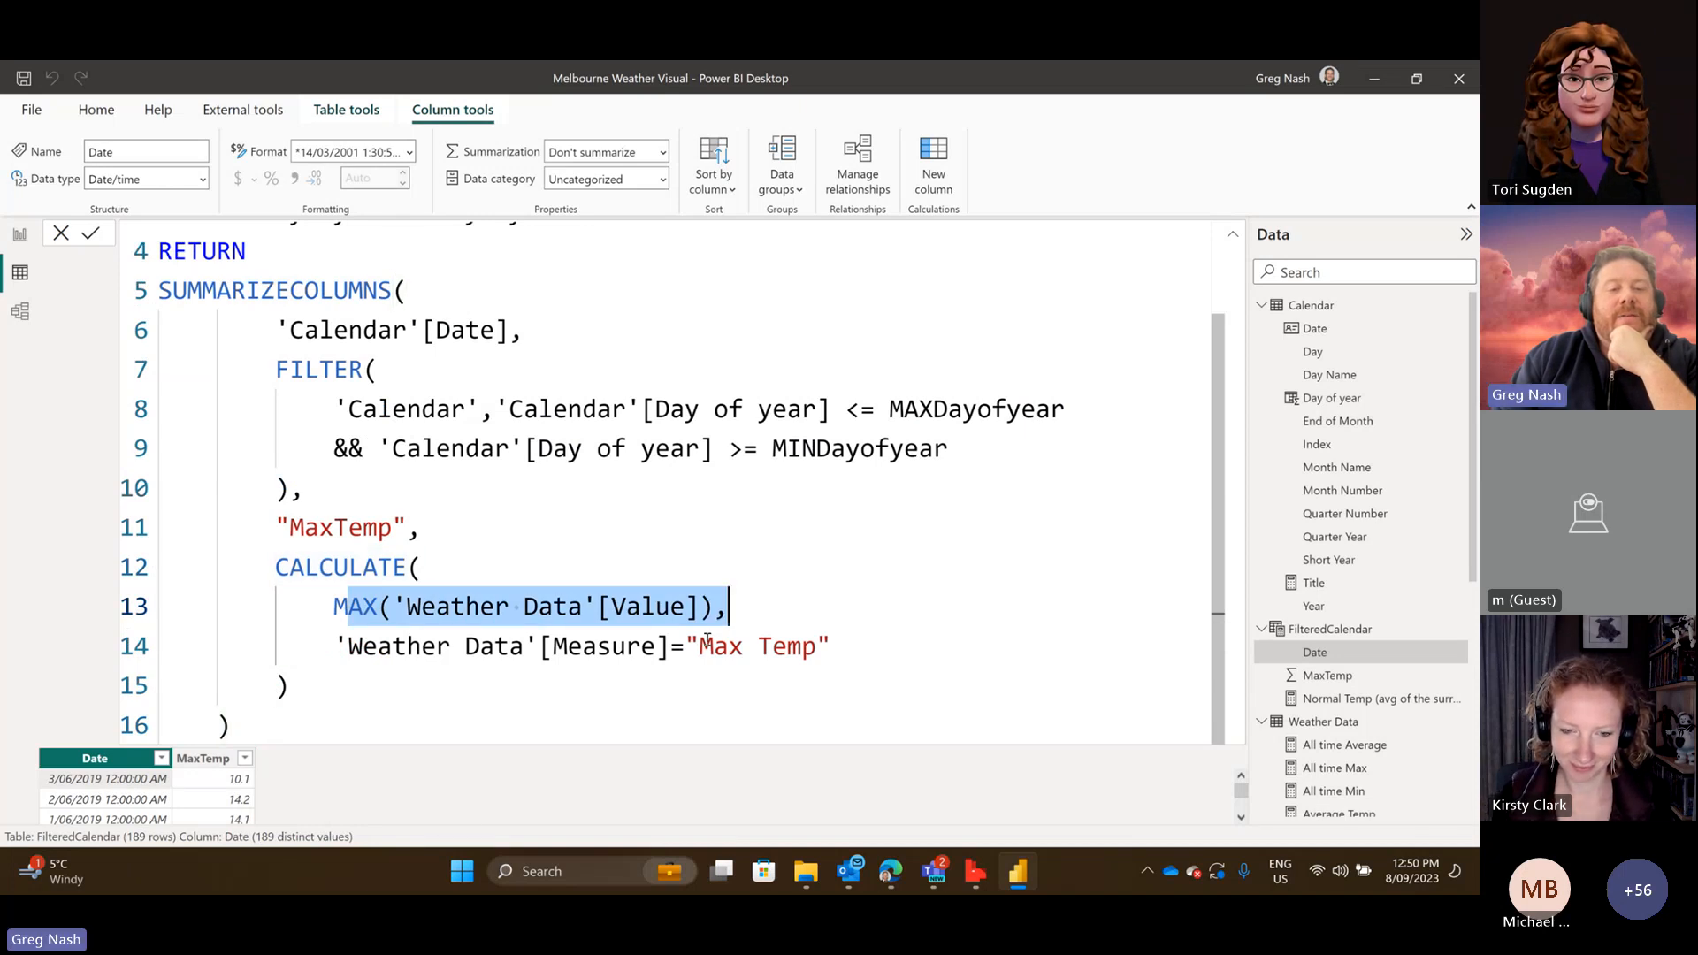
left_click(536, 660)
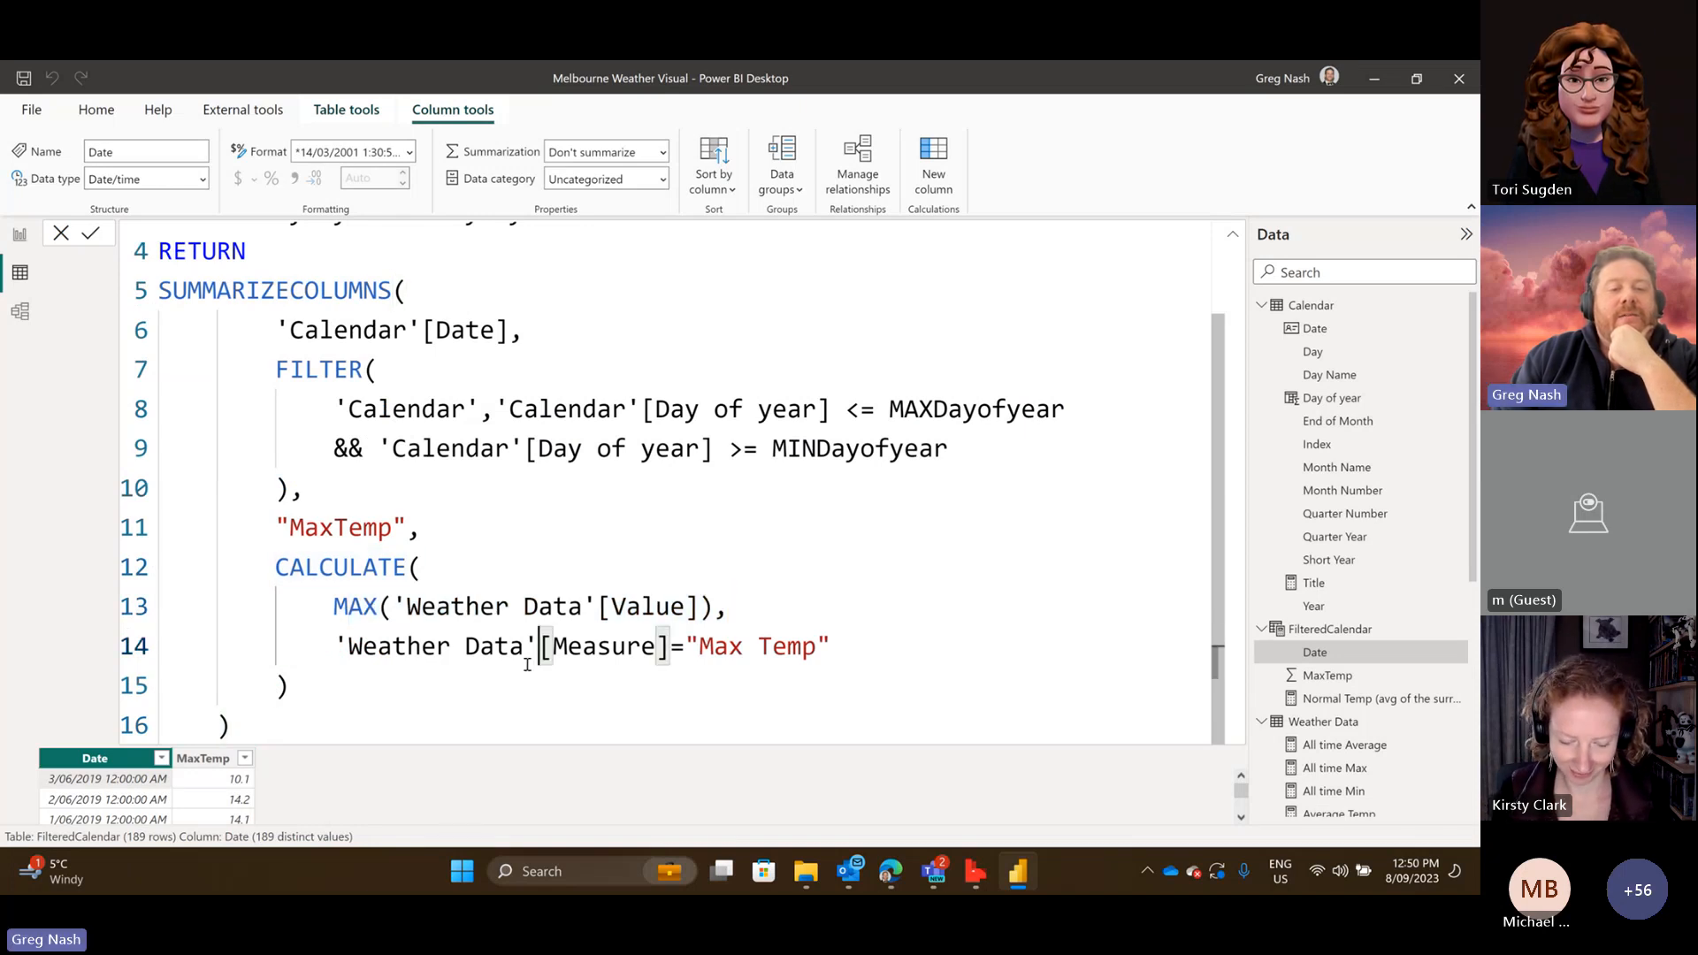
left_click(217, 783)
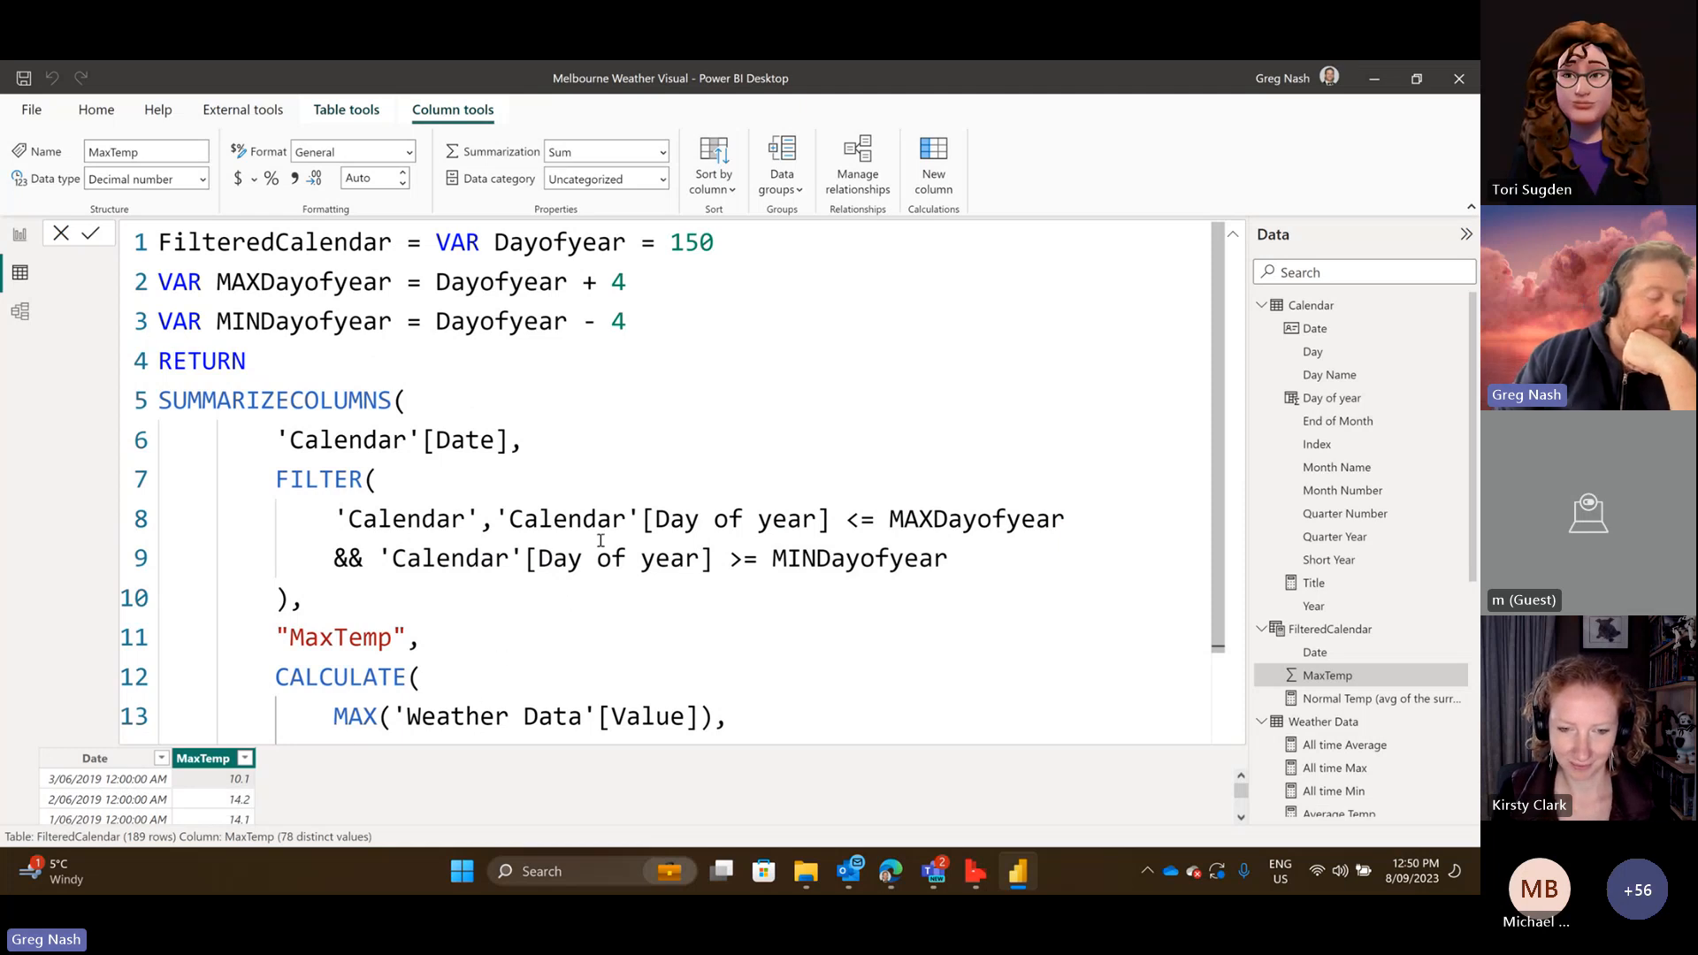
scroll(611, 566, "down", 1)
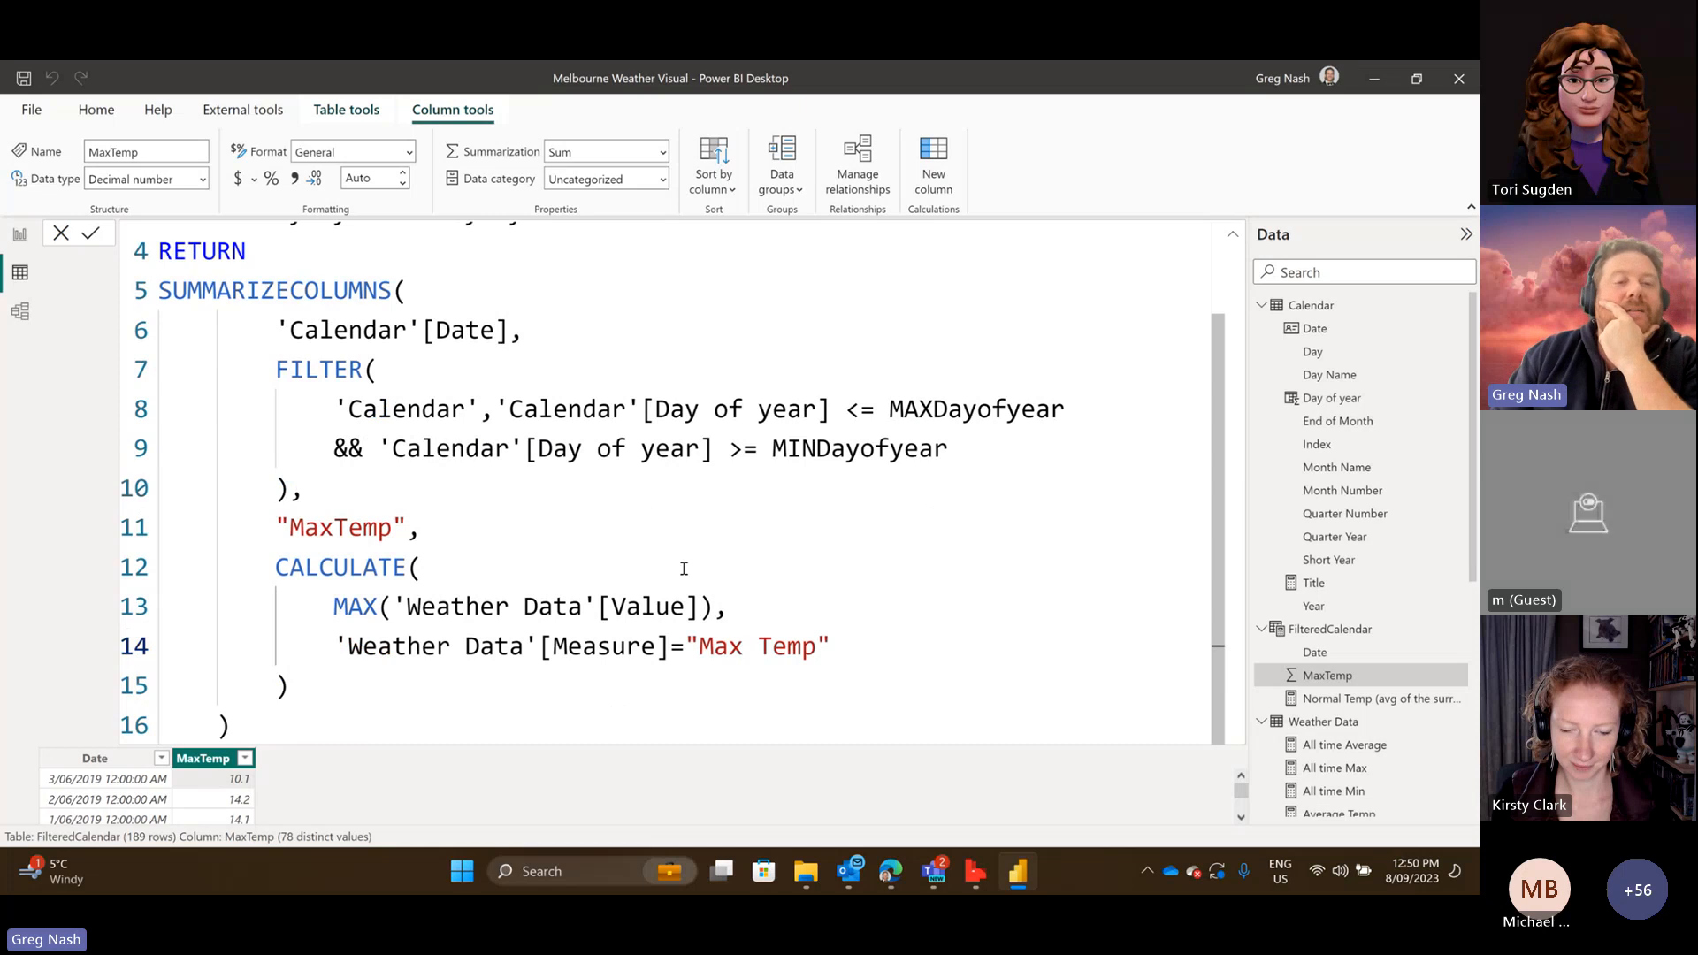
Show the Weather Data table and open an equals date filter on its Date column.
left_click(872, 649)
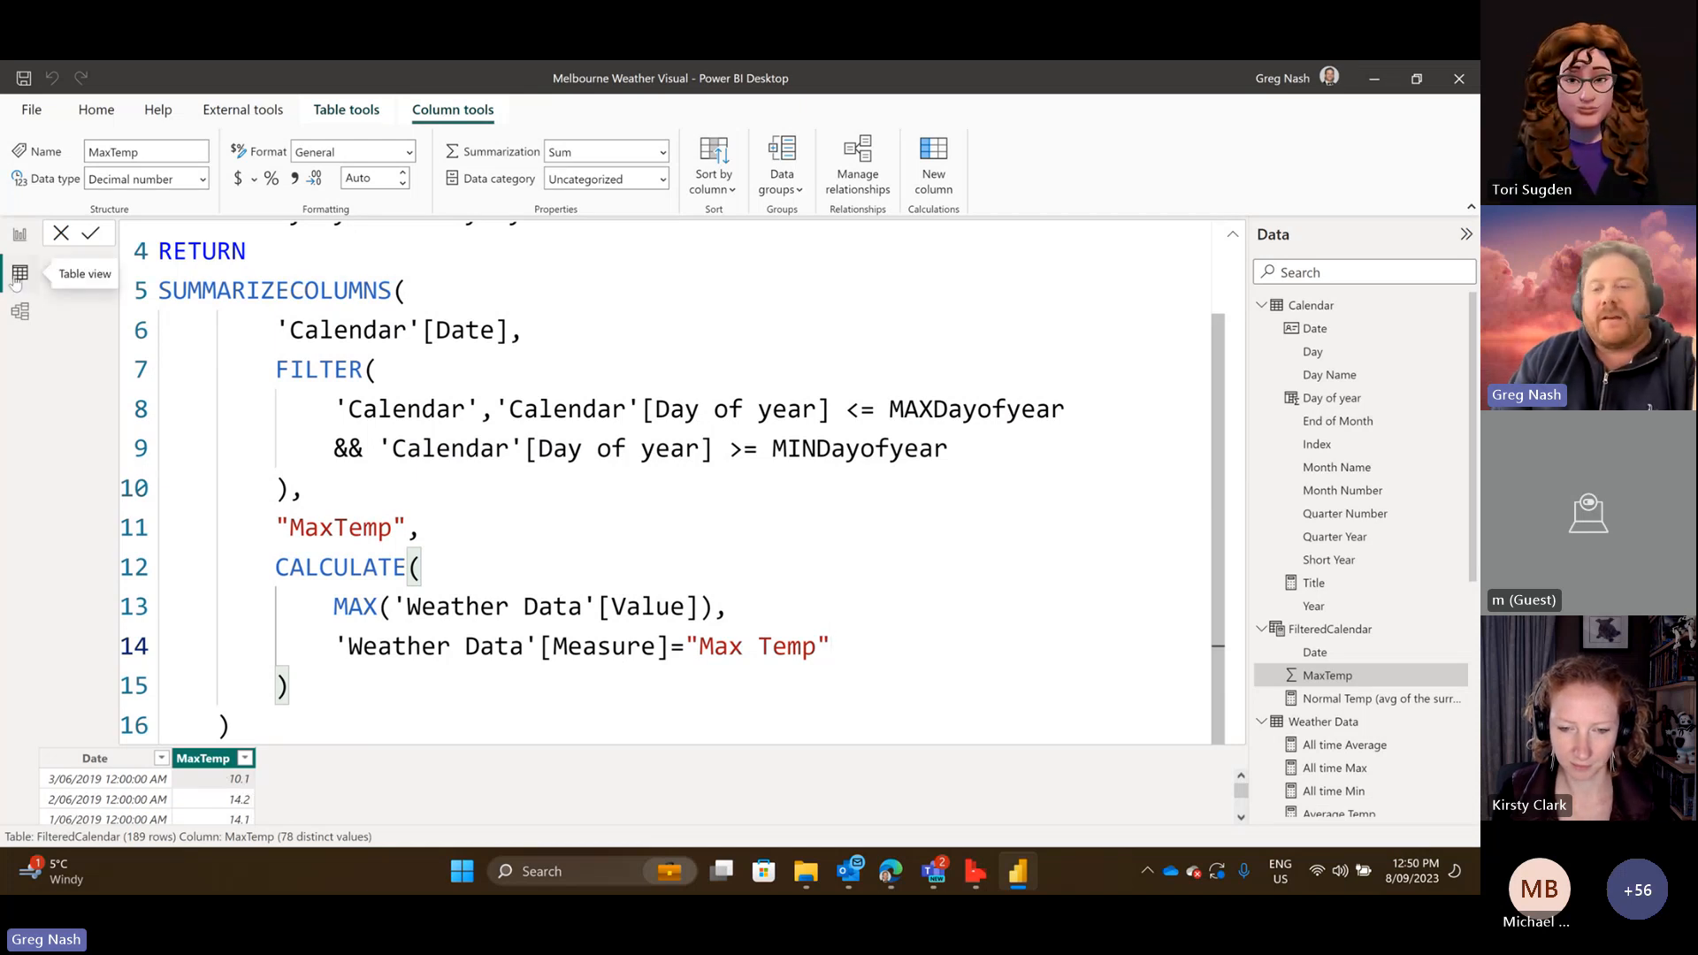
left_click(1326, 731)
left_click(255, 260)
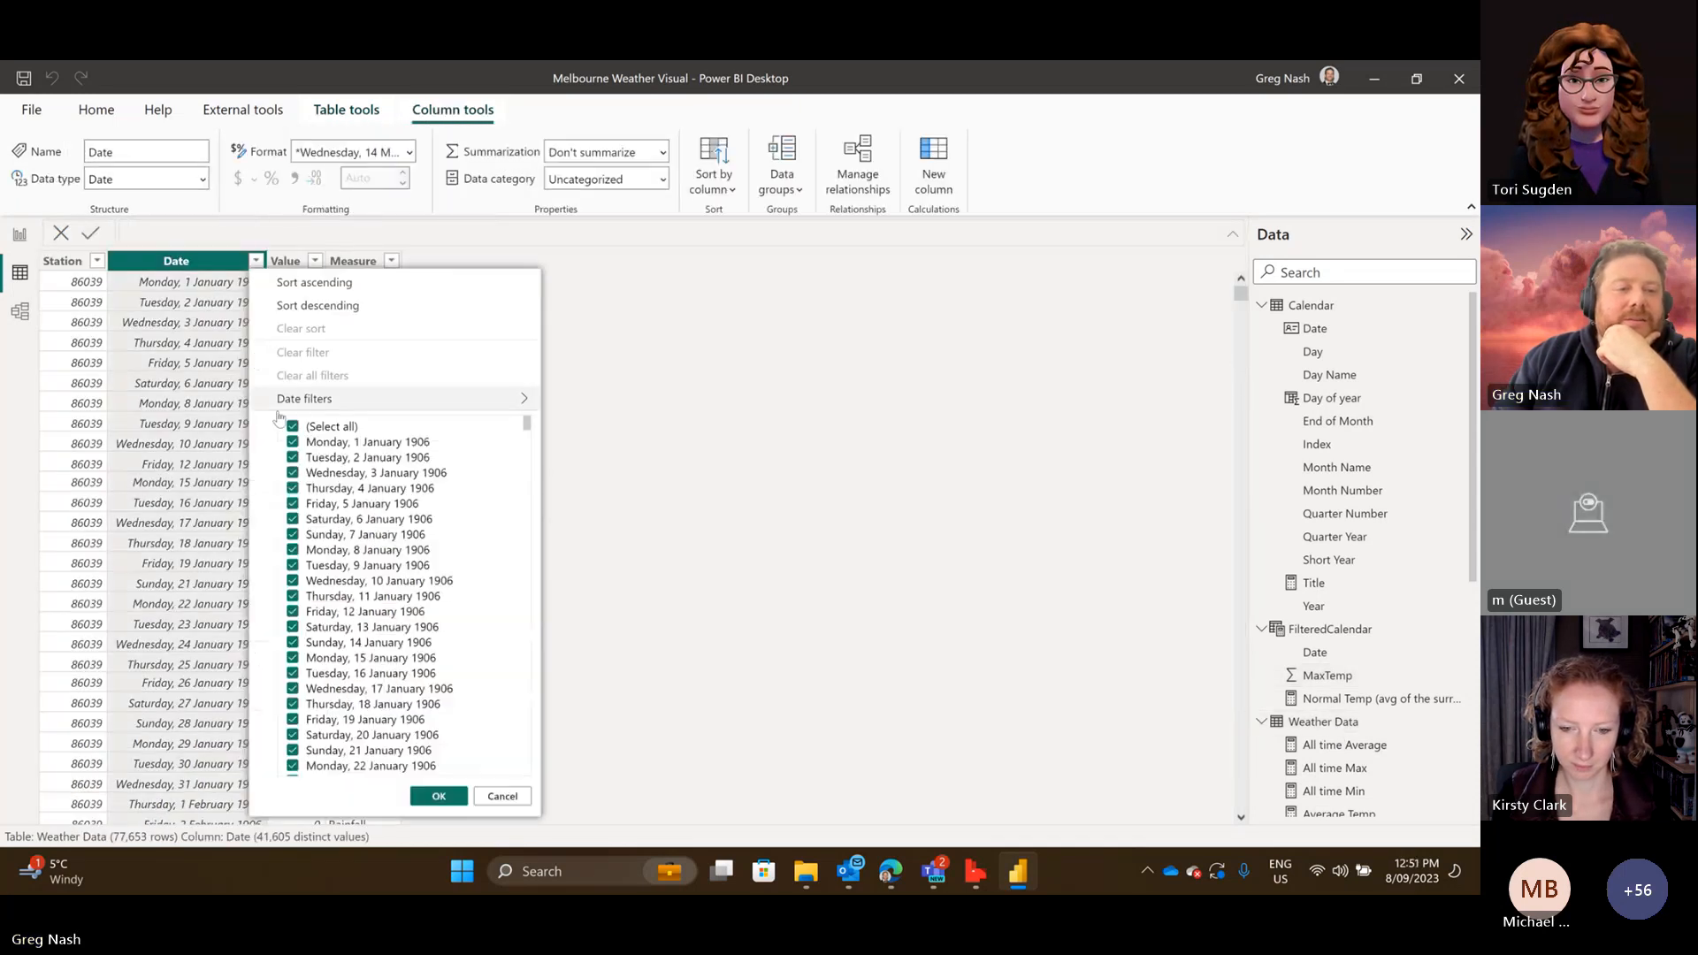
mouse_move(354, 399)
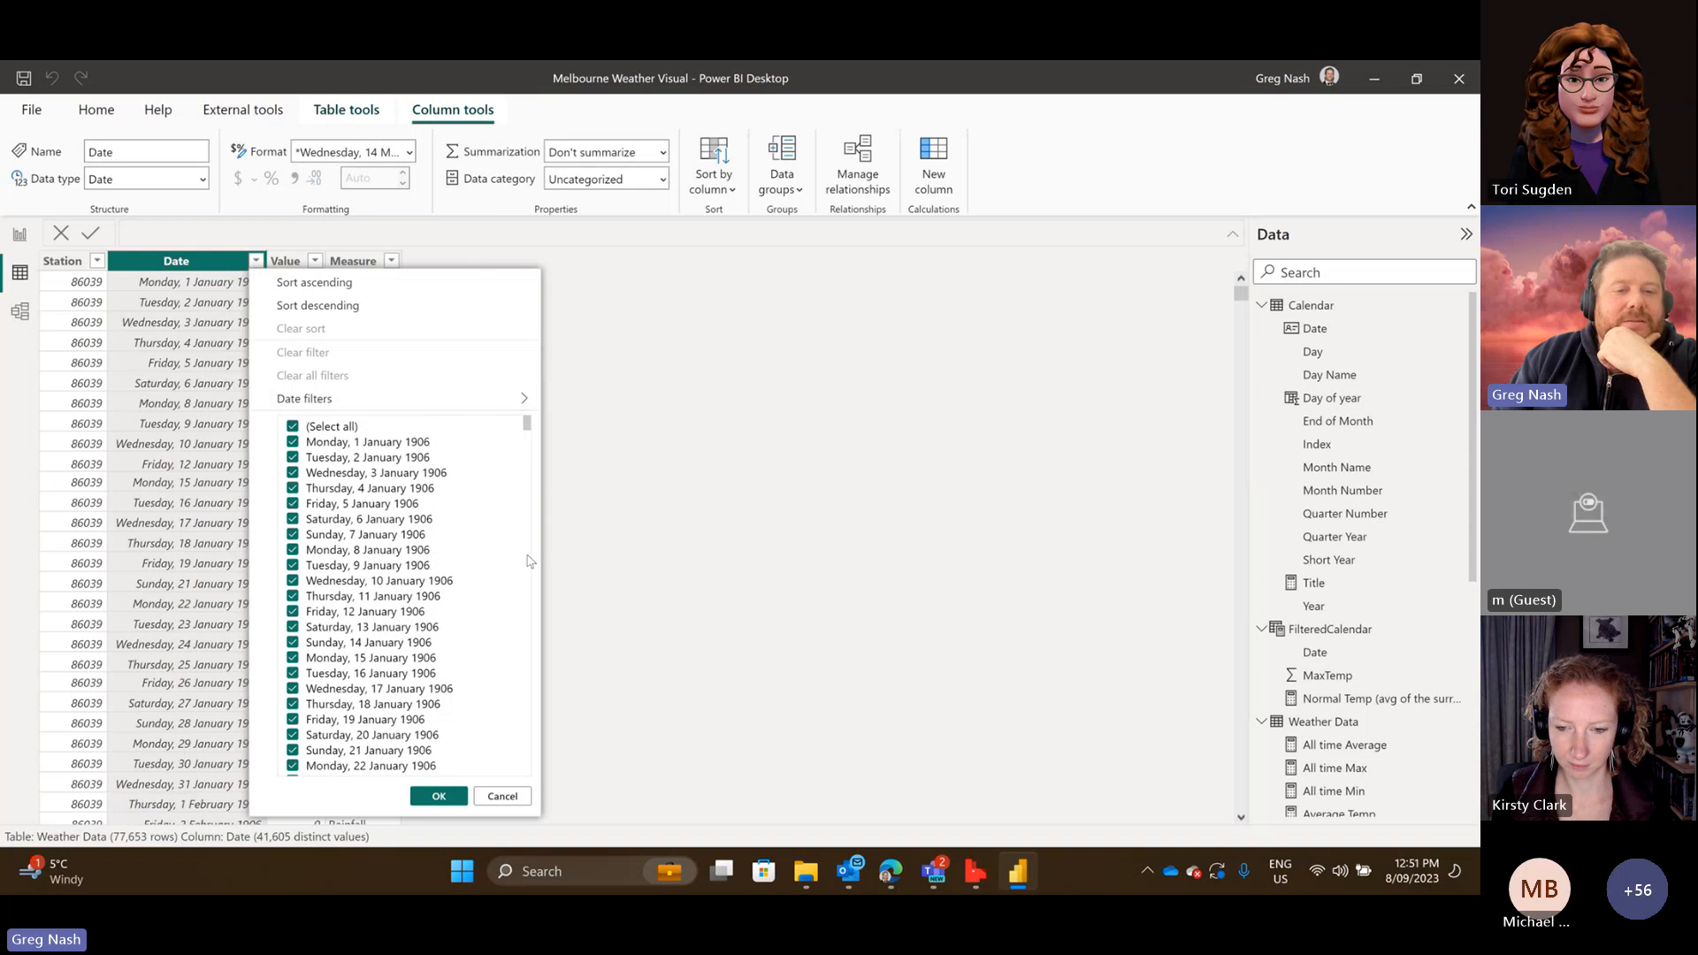
mouse_move(528, 430)
left_mouse_down()
mouse_move(526, 784)
mouse_move(528, 425)
left_mouse_up()
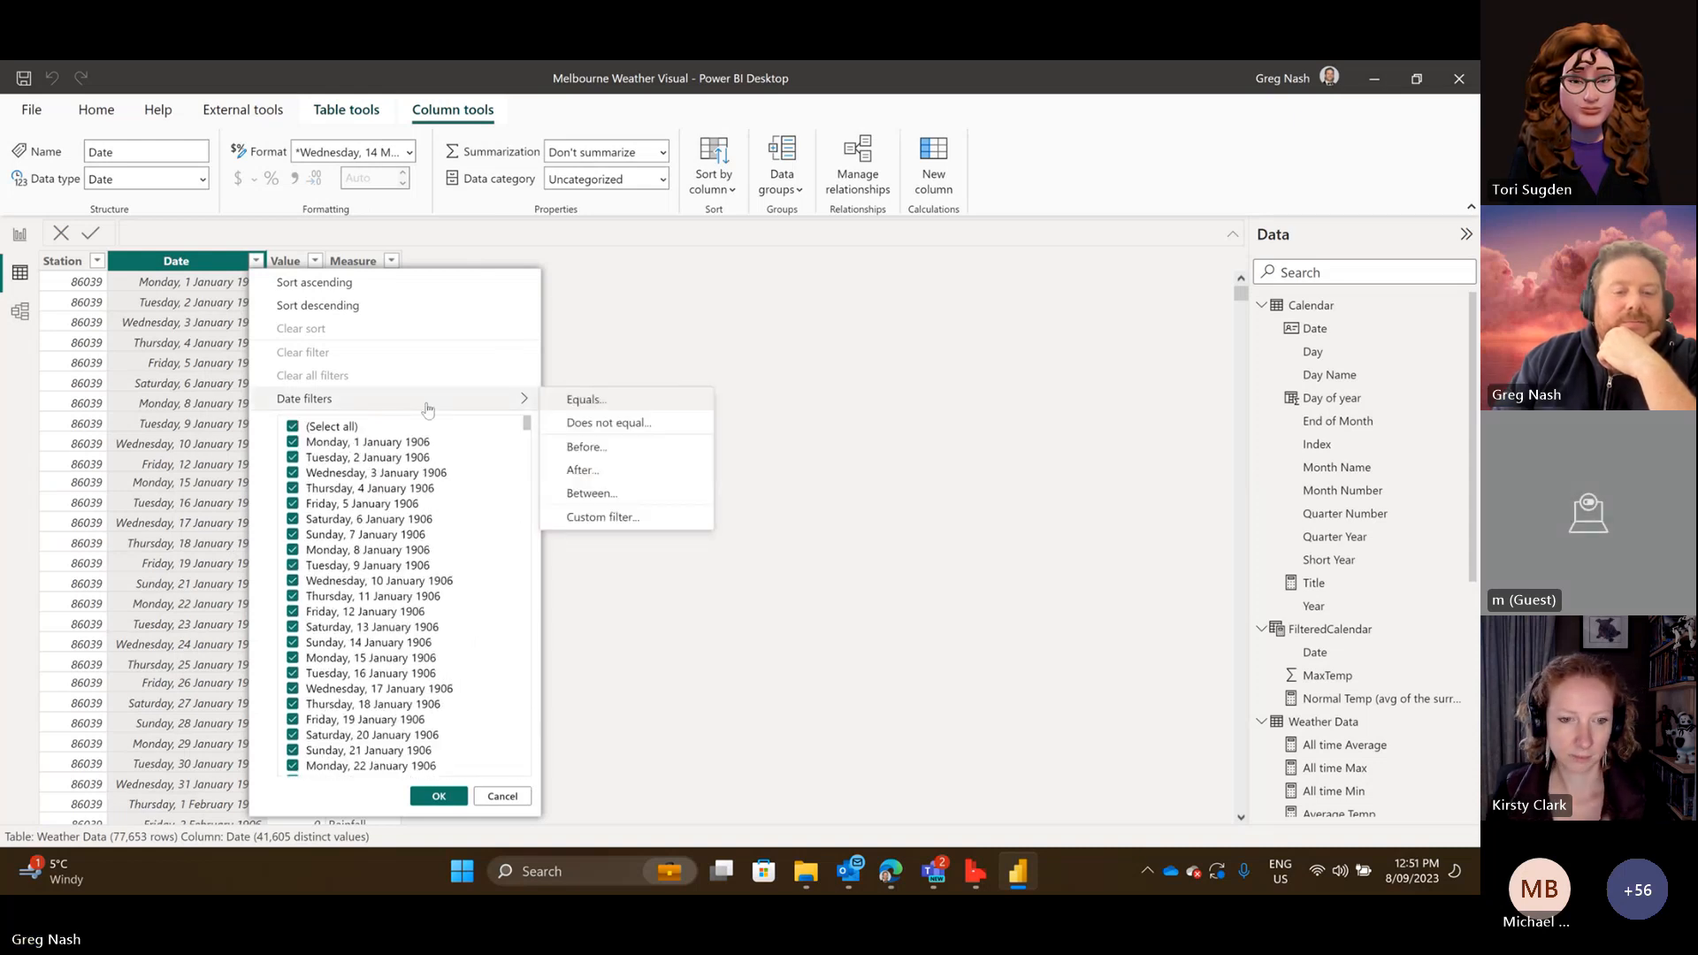
left_click(709, 468)
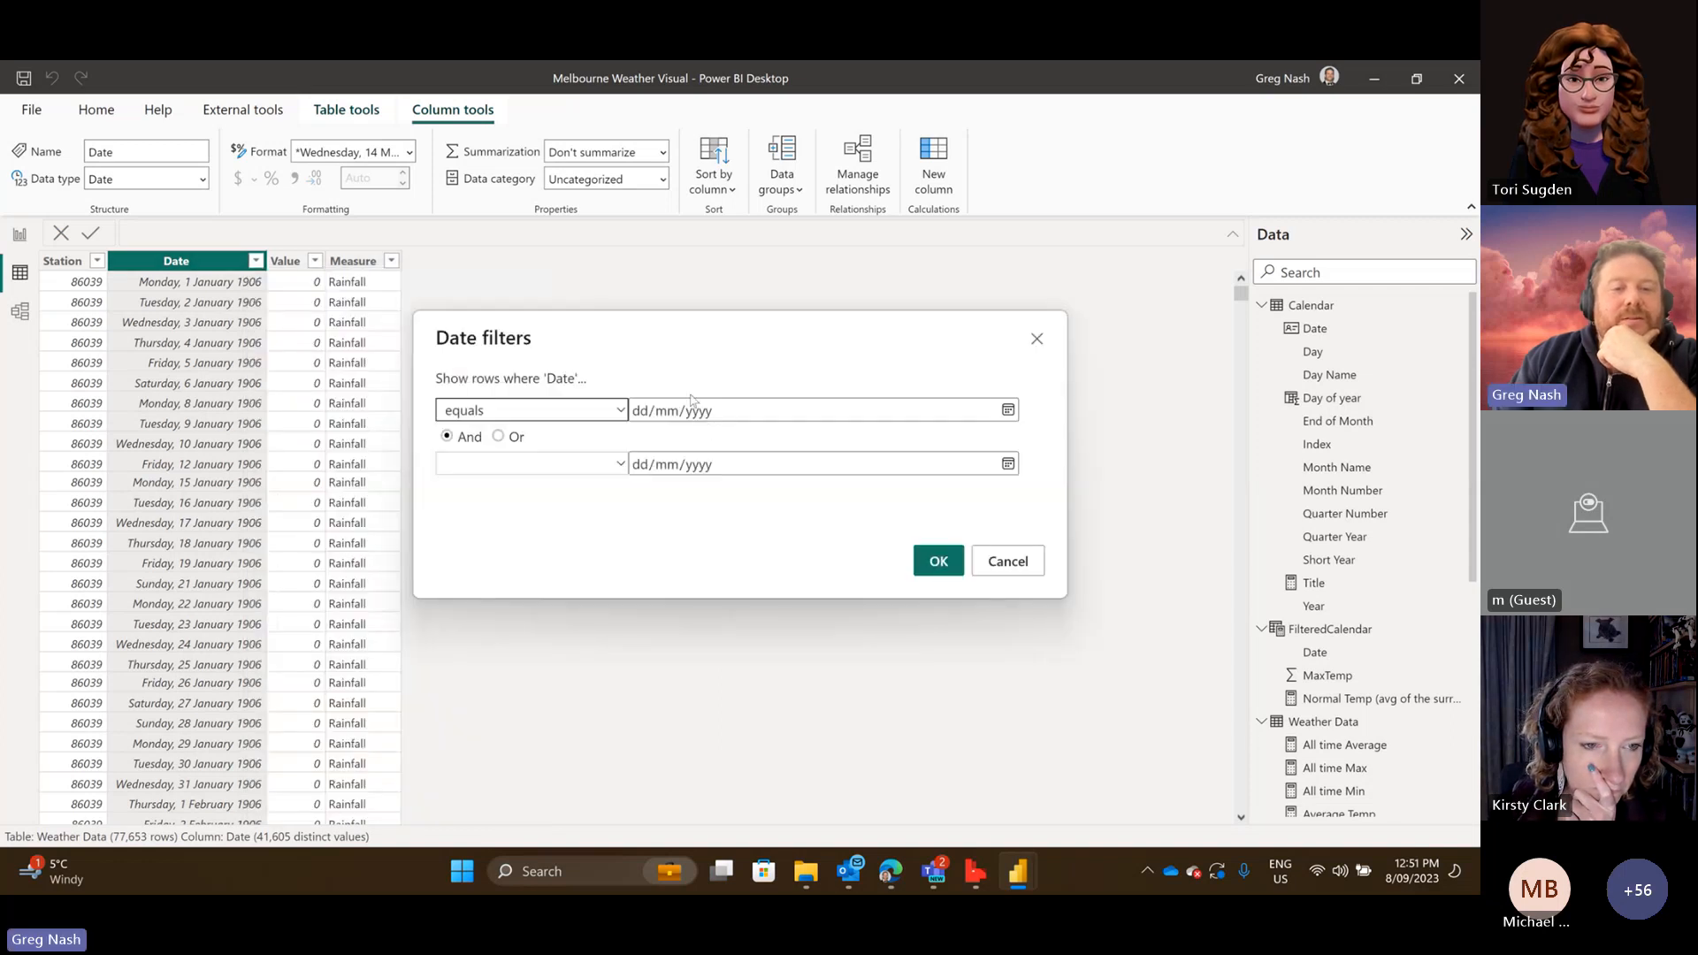
Filter the Weather Data dates to equal 03/06/2019 and check the Max Temp value for that day.
left_click(703, 413)
left_click(638, 412)
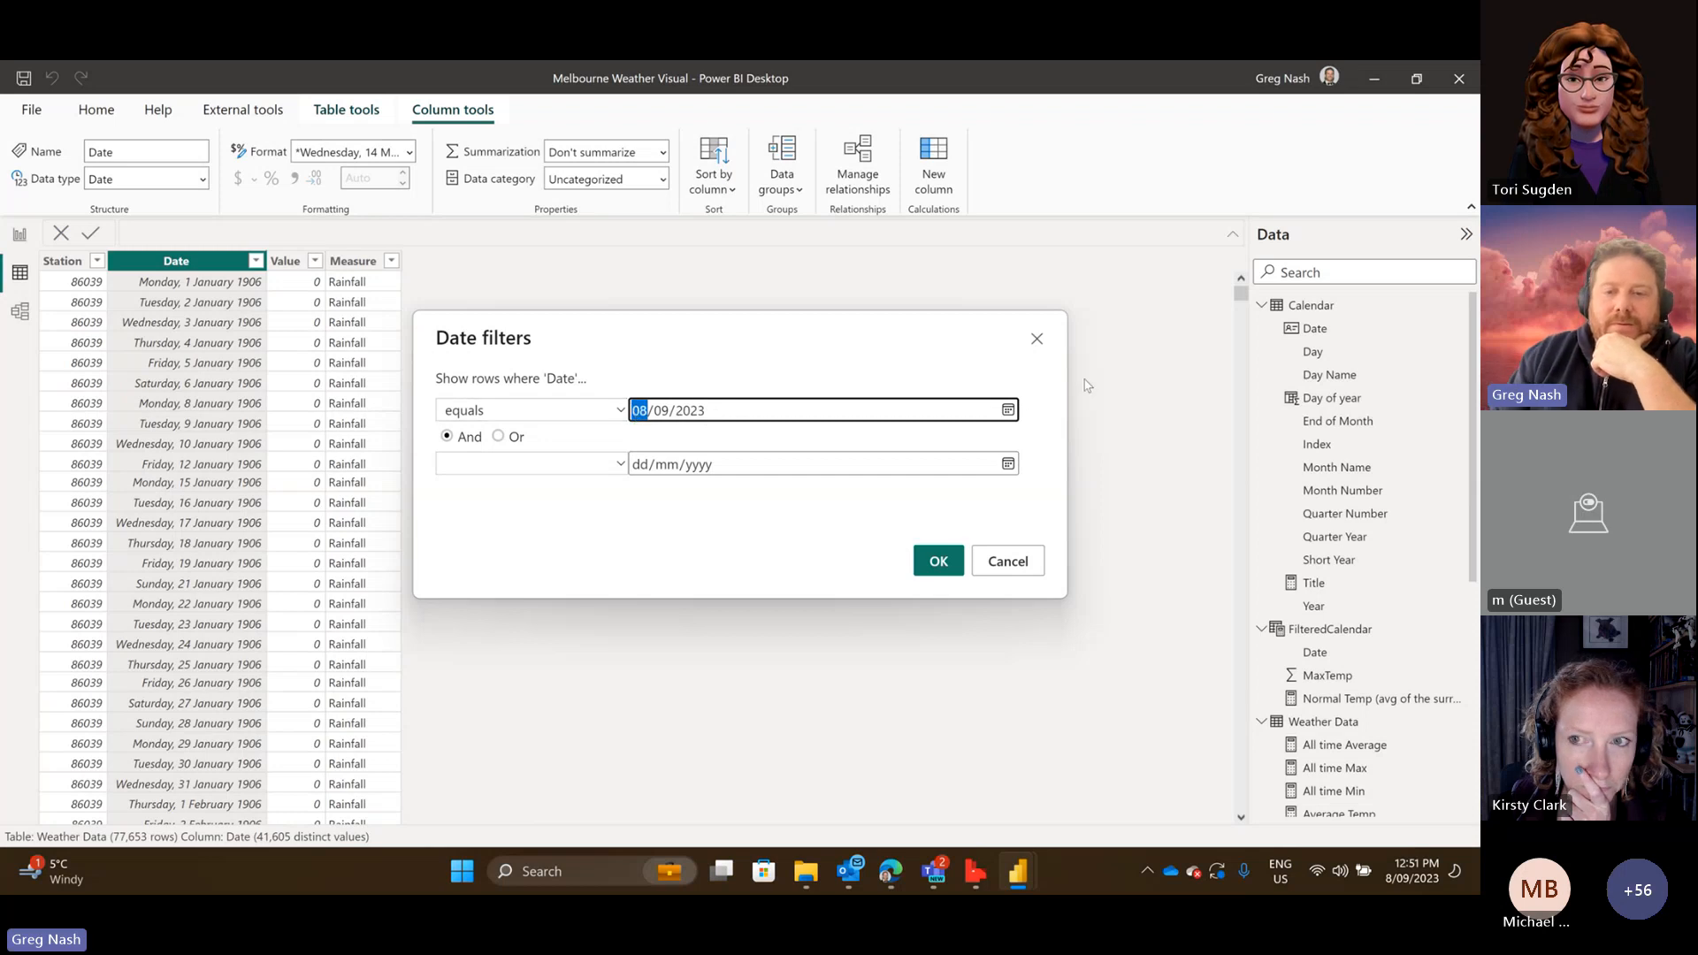
left_click(1009, 411)
left_click(672, 450)
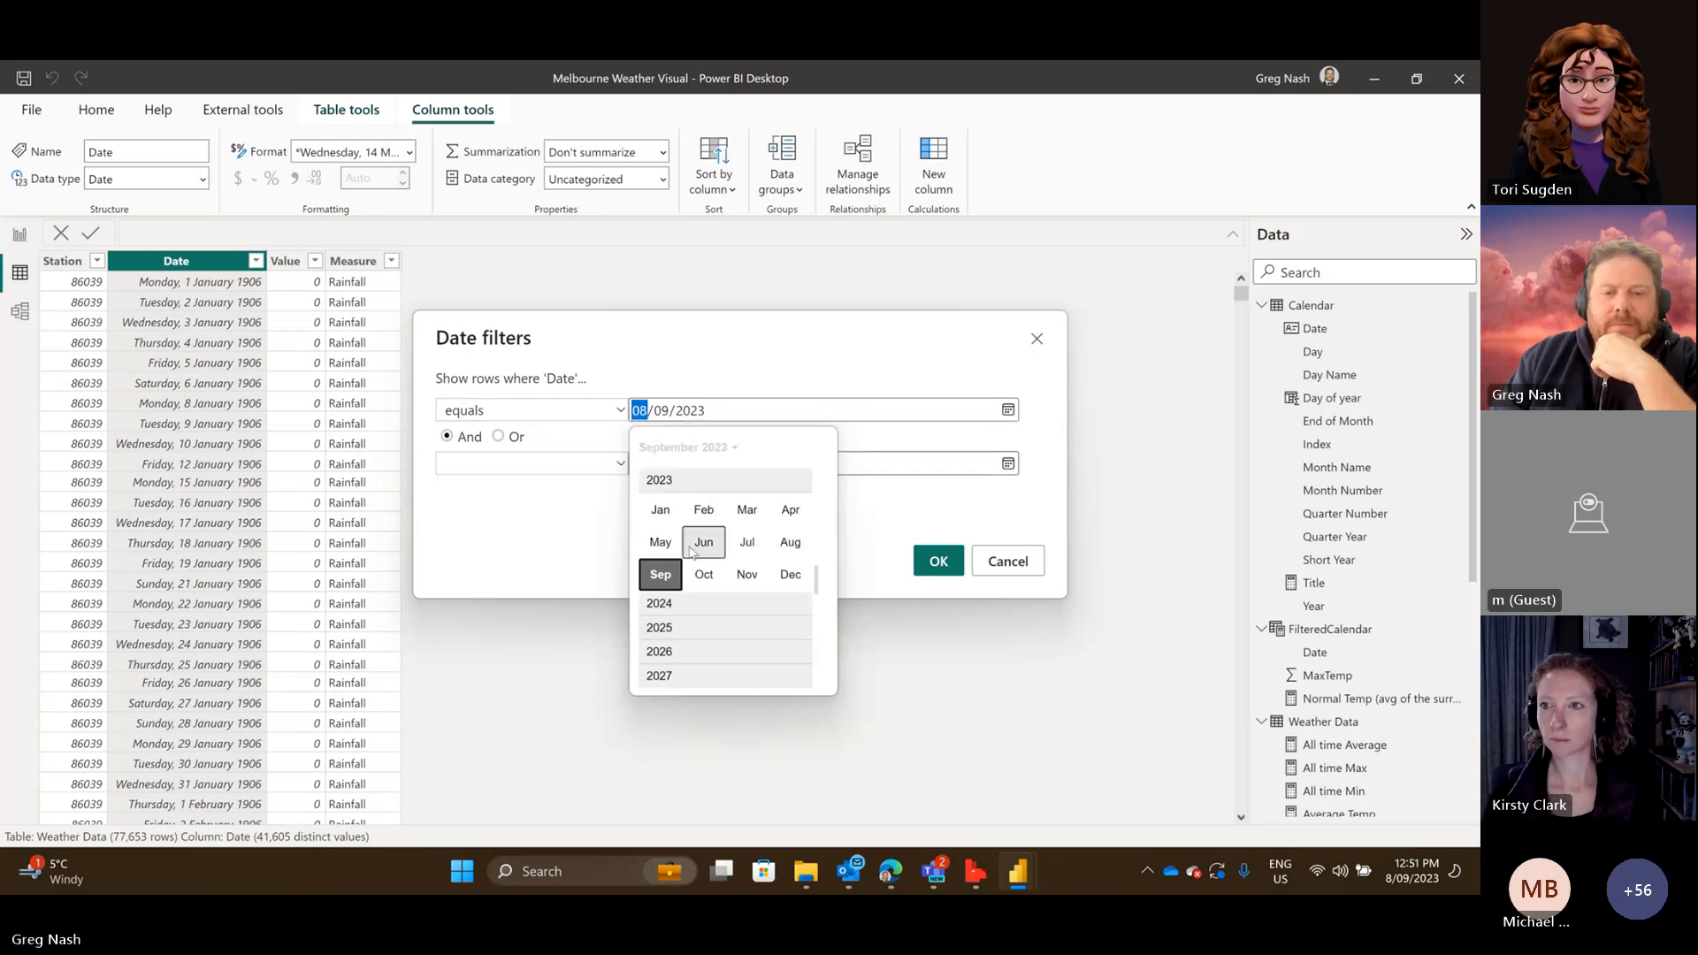
scroll(695, 631, "up", 5)
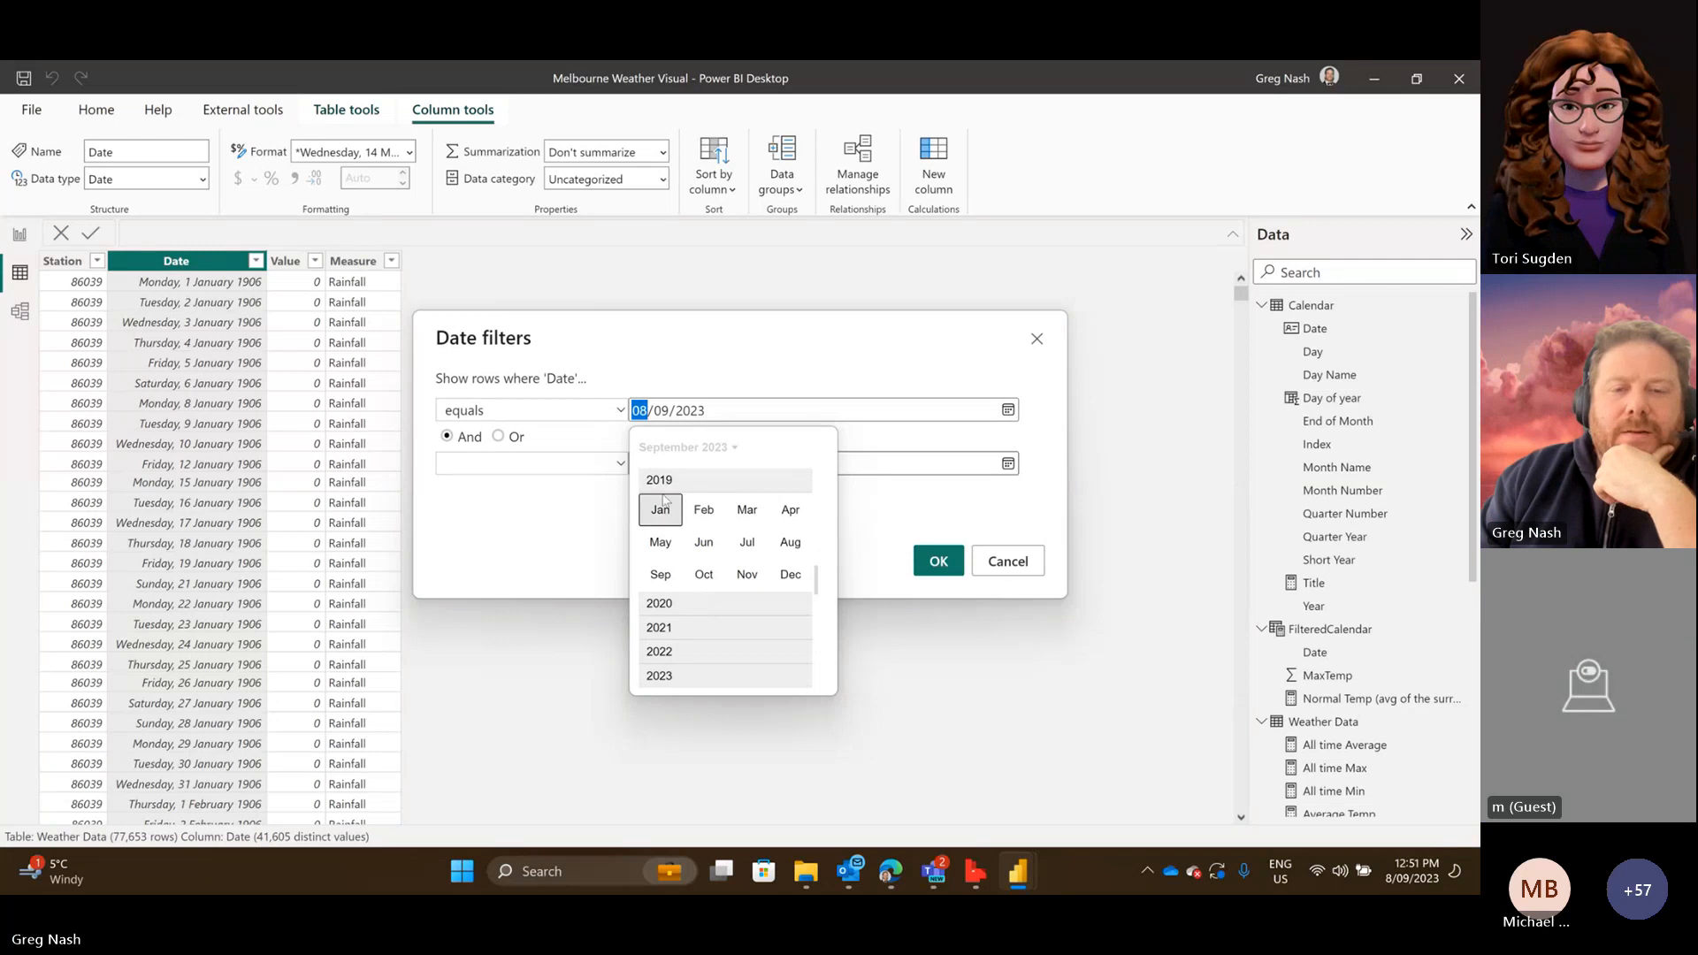
left_click(717, 547)
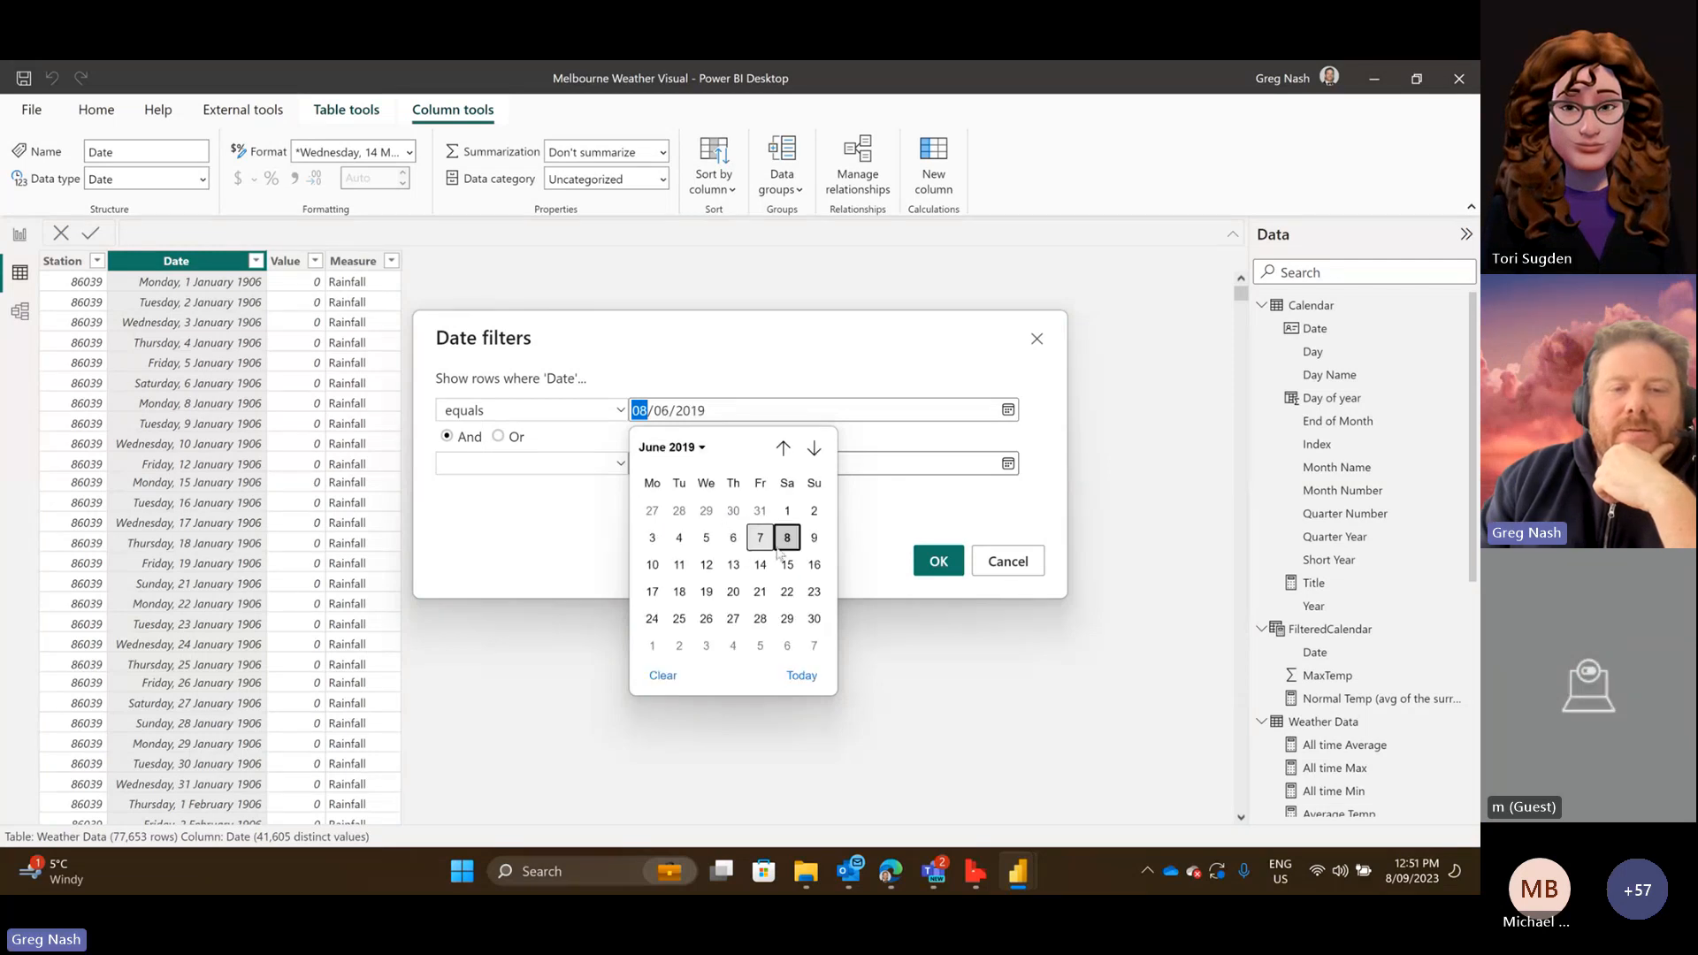
left_click(651, 538)
left_click(939, 563)
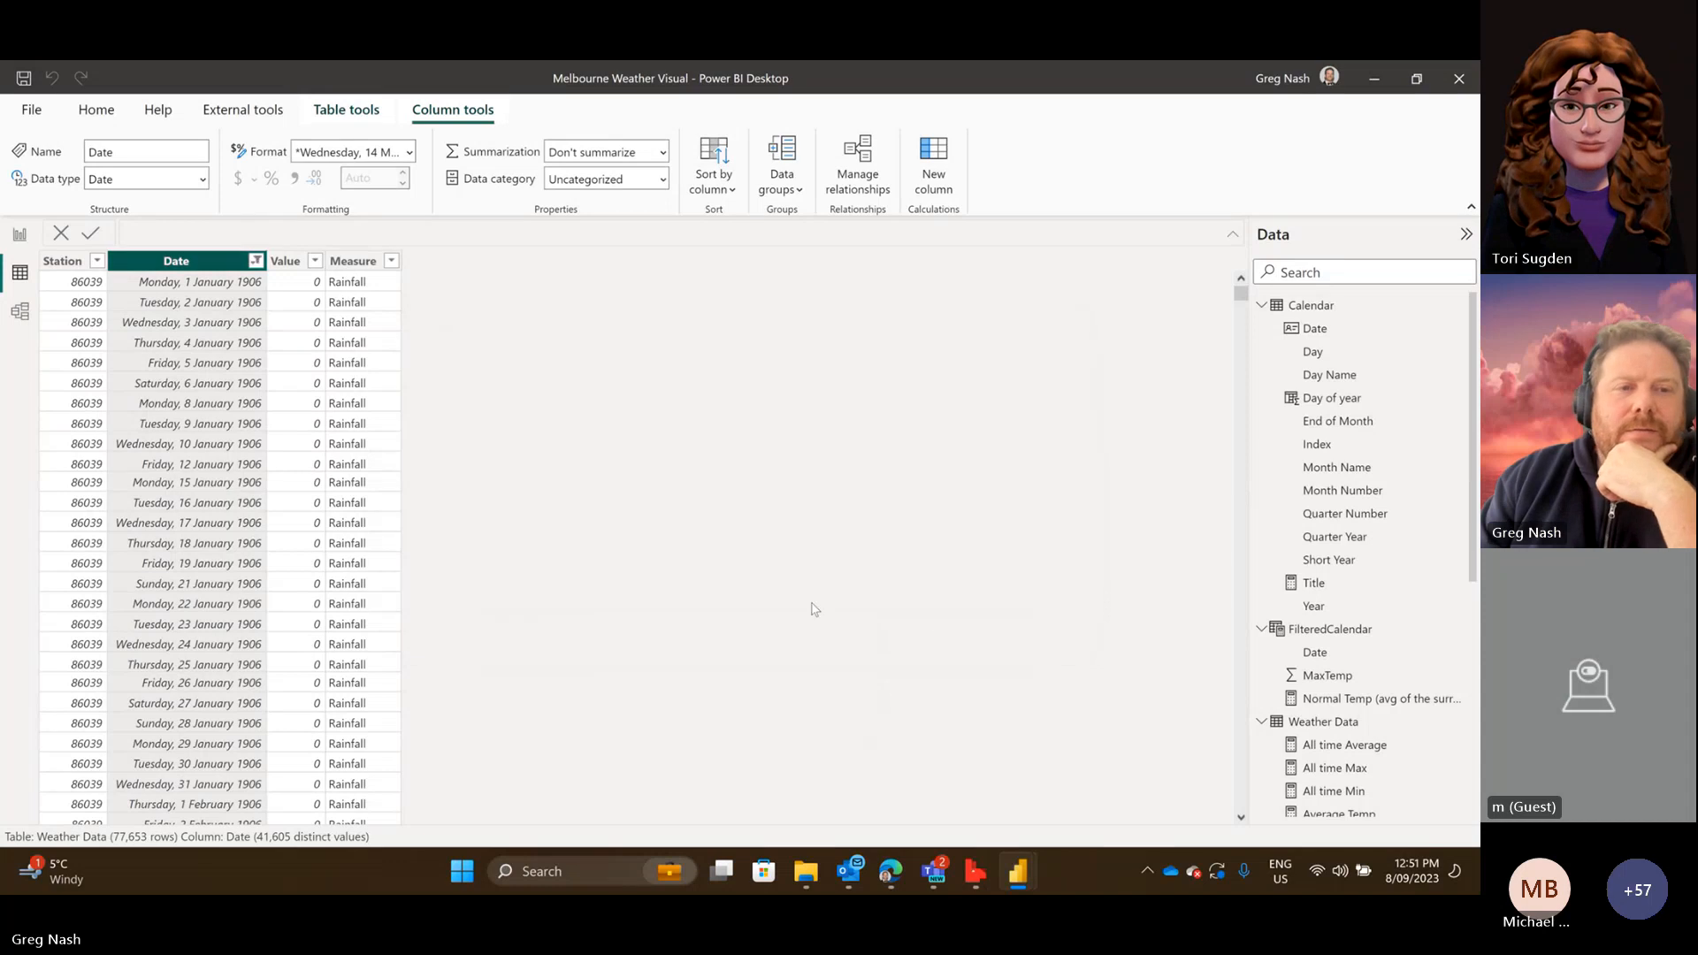
left_click(301, 296)
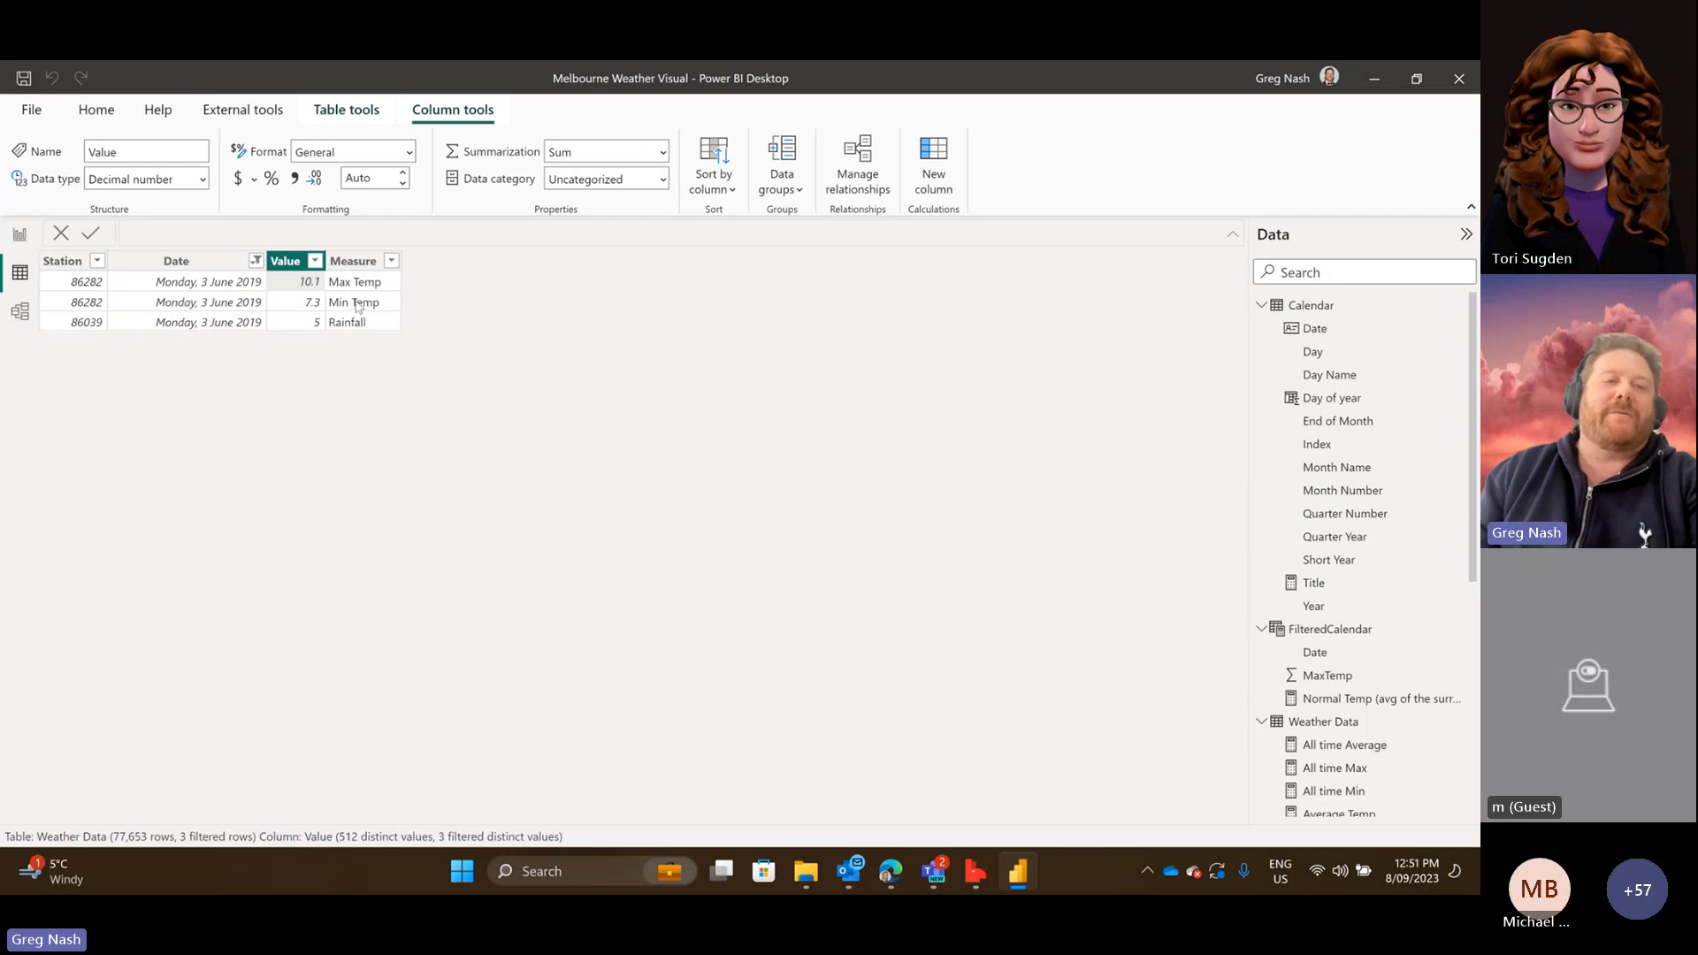
Return to the FilteredCalendar table, collapse its formula and examine the Date and MaxTemp rows across the 2019, 2018 and 2017 date ranges.
left_click(20, 235)
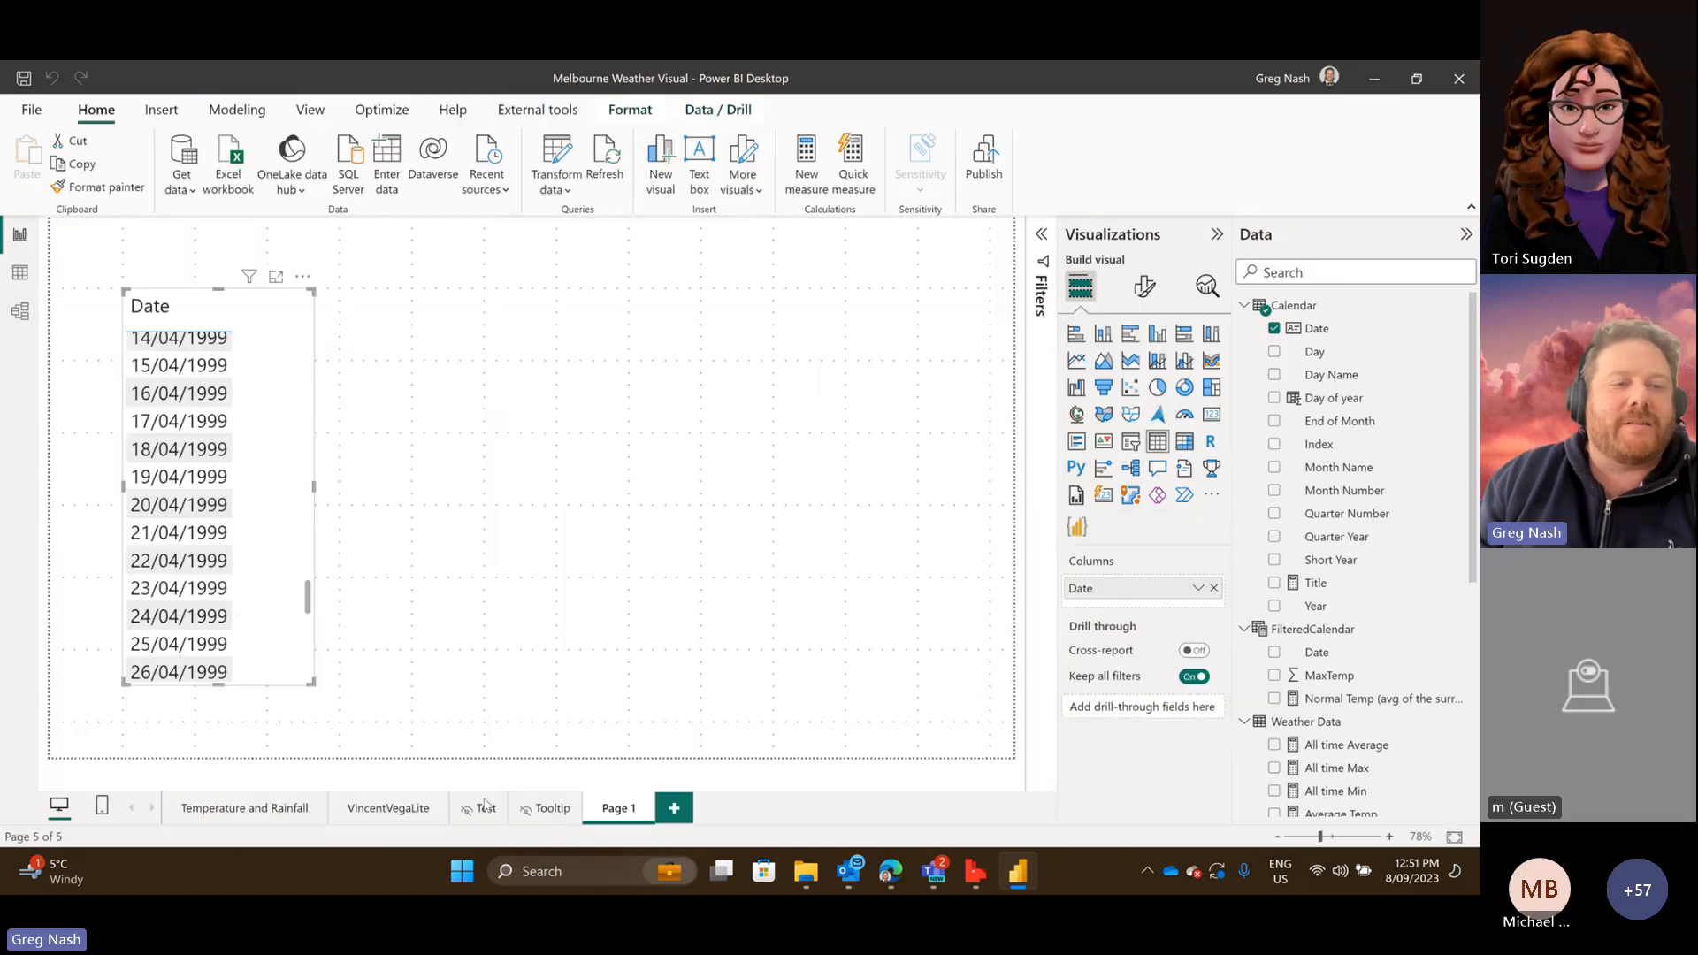
left_click(20, 272)
left_click(1330, 629)
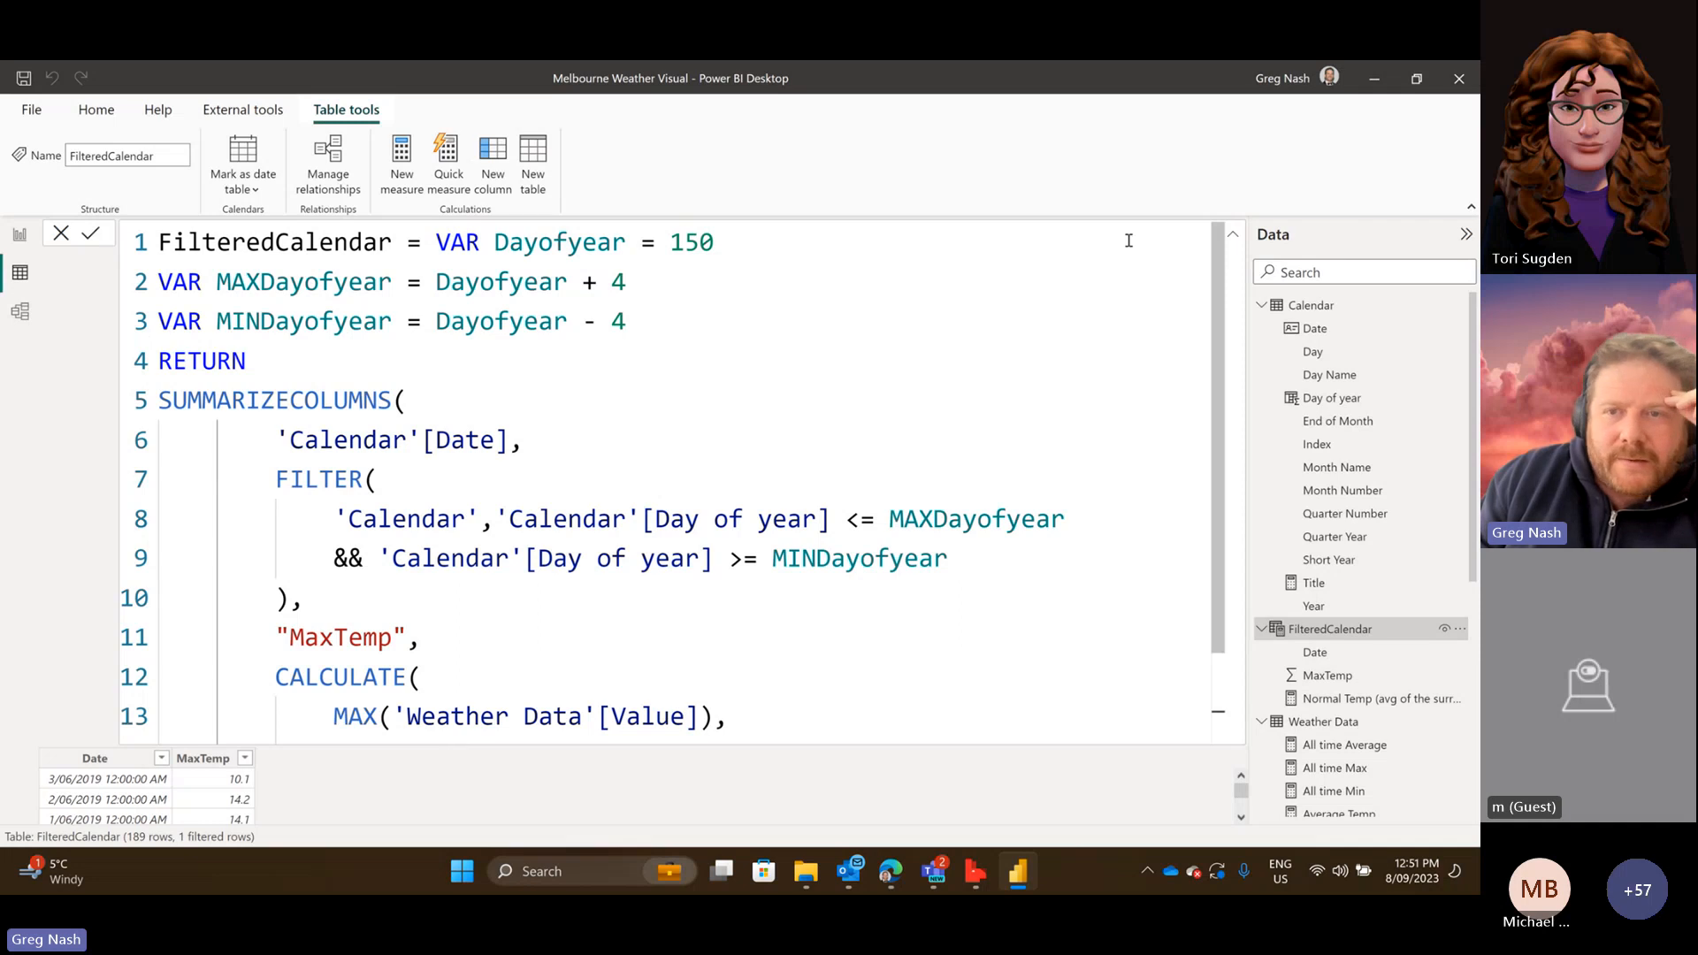
left_click(1232, 234)
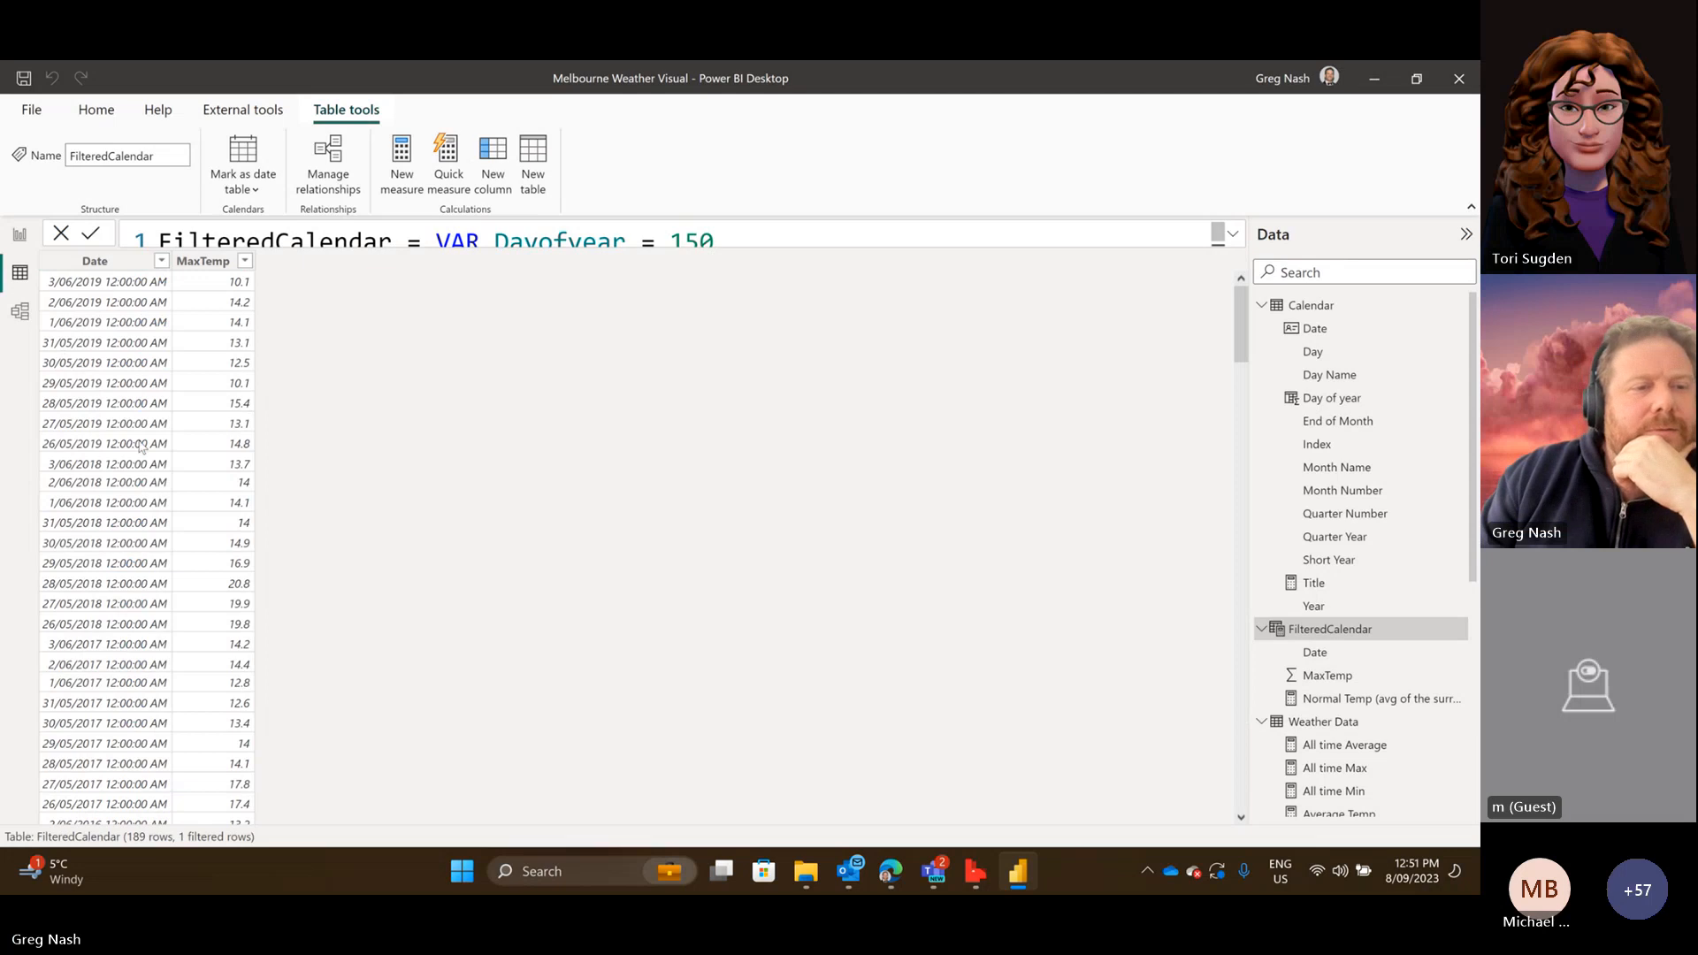
left_click(99, 629)
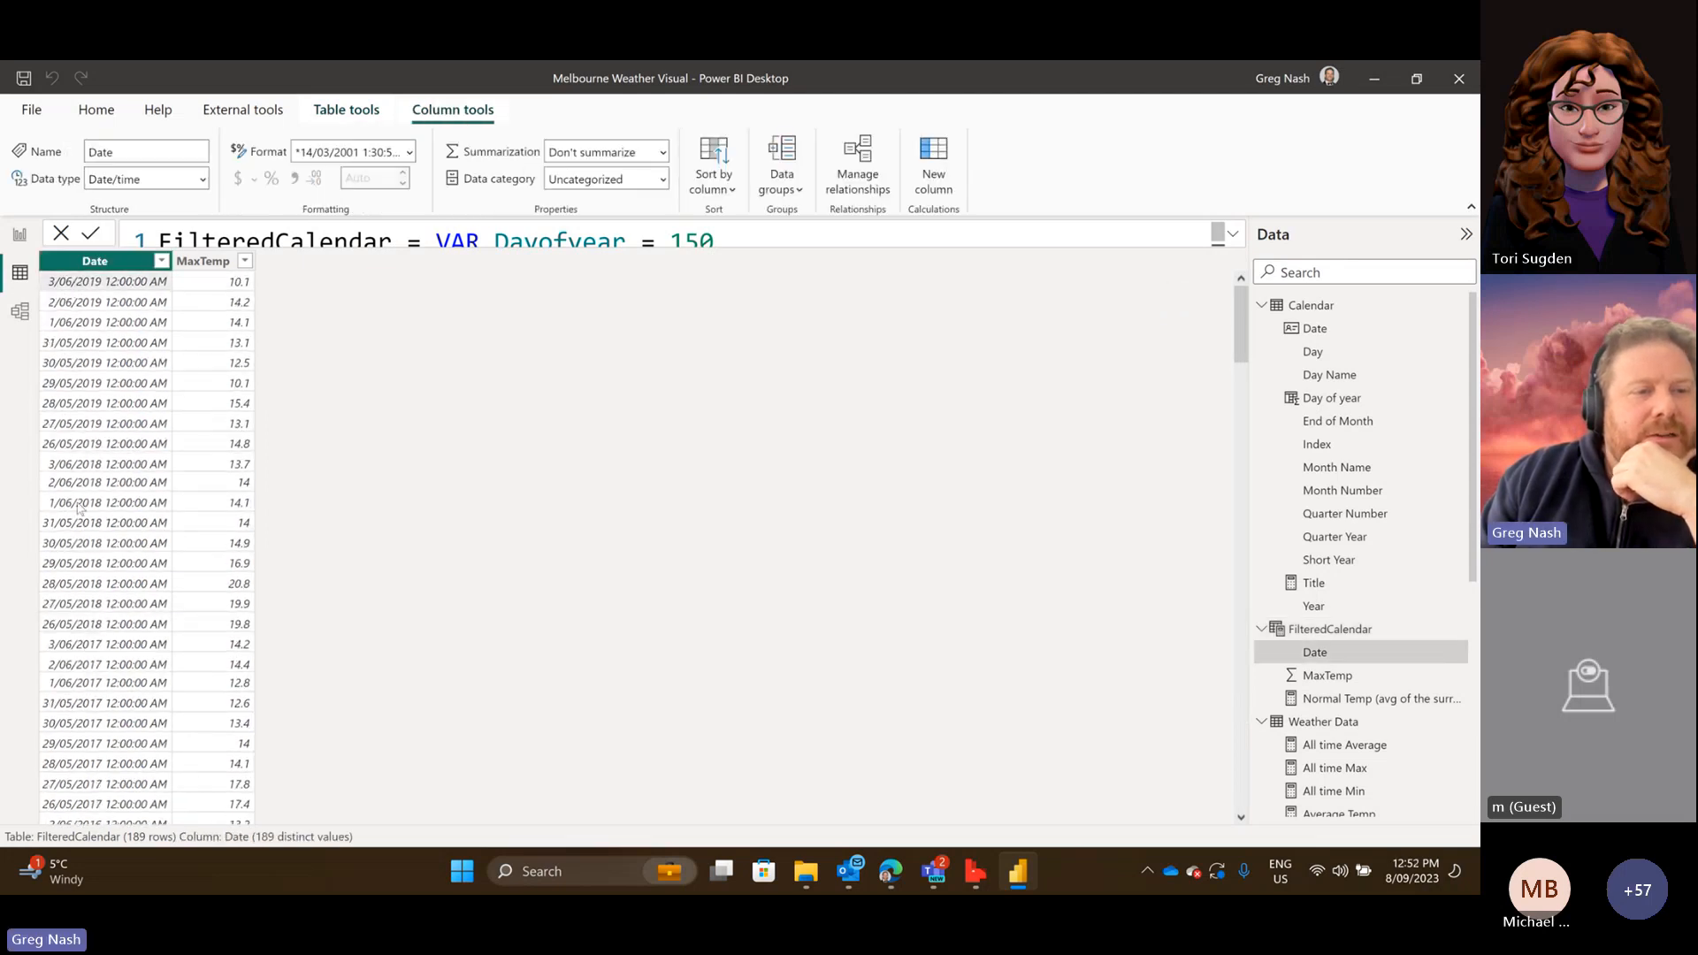
scroll(88, 500, "down", 3)
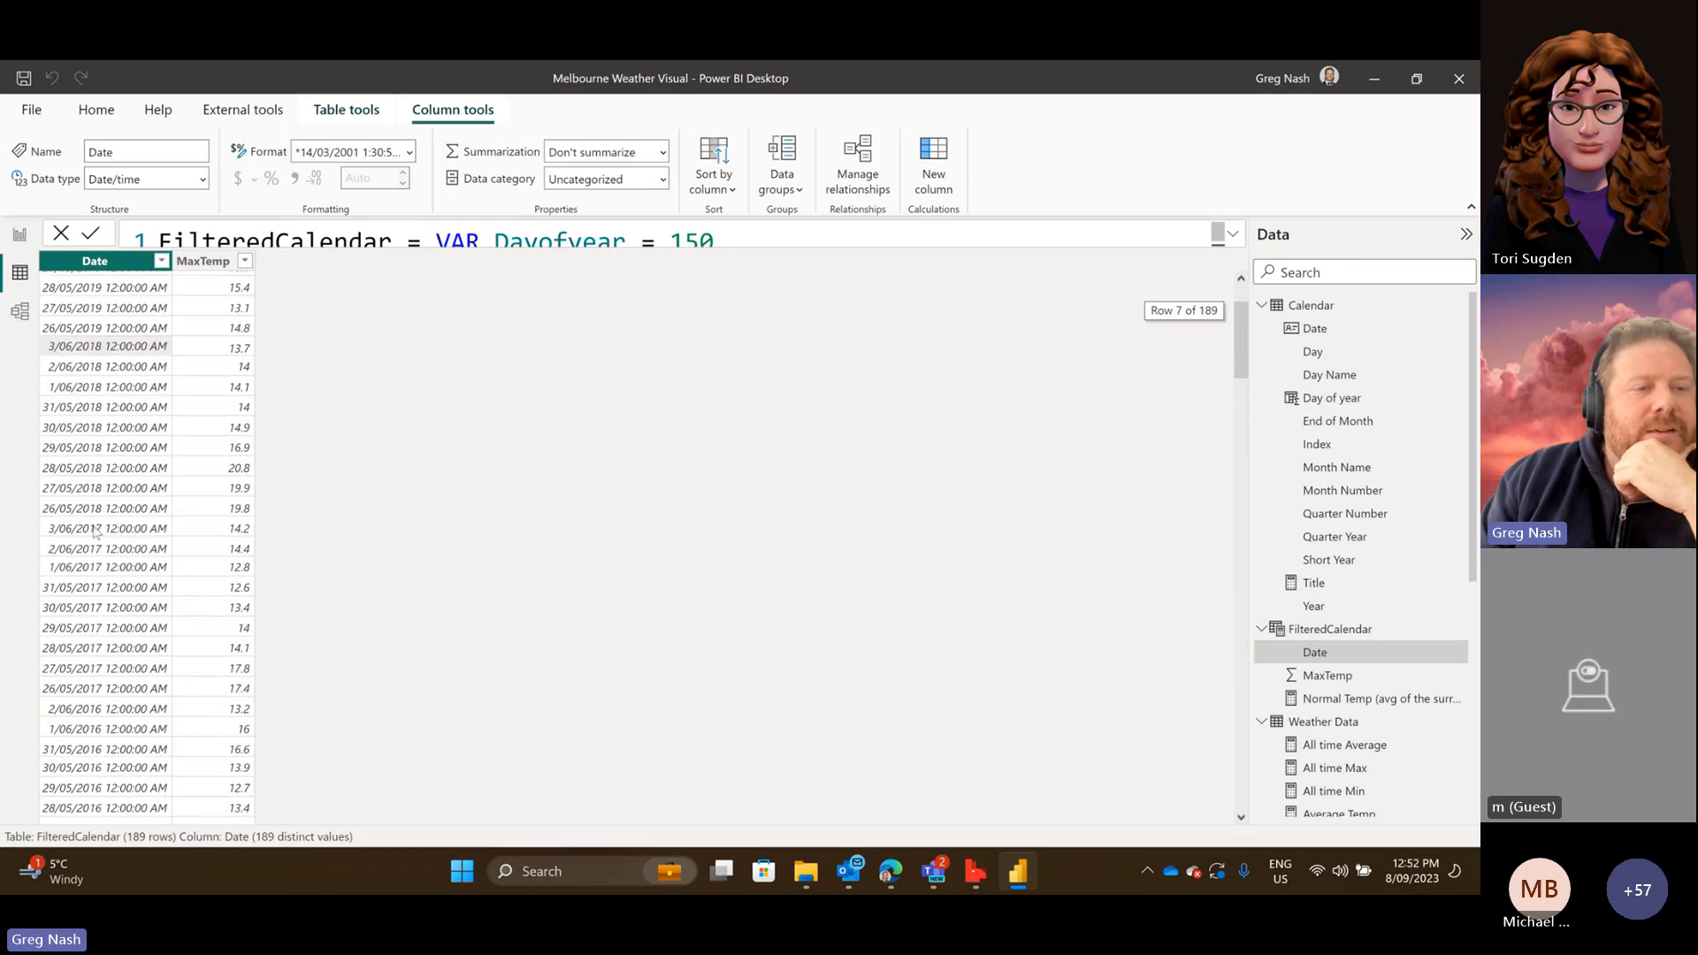
left_click(88, 478)
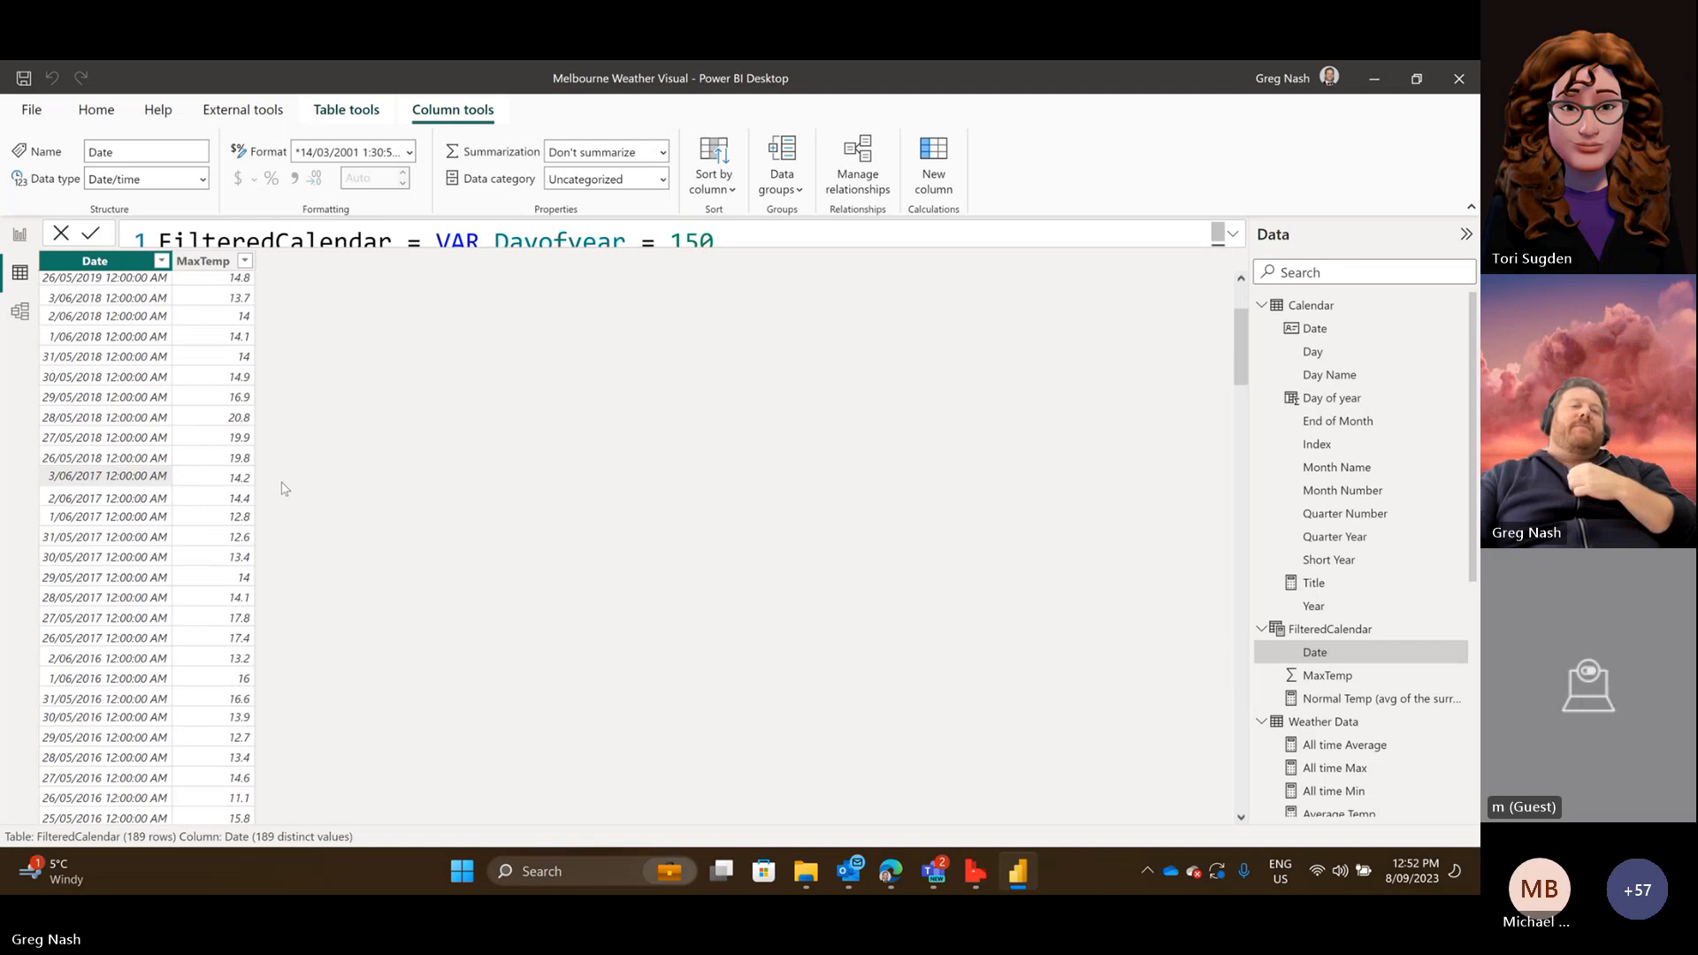
scroll(243, 491, "up", 3)
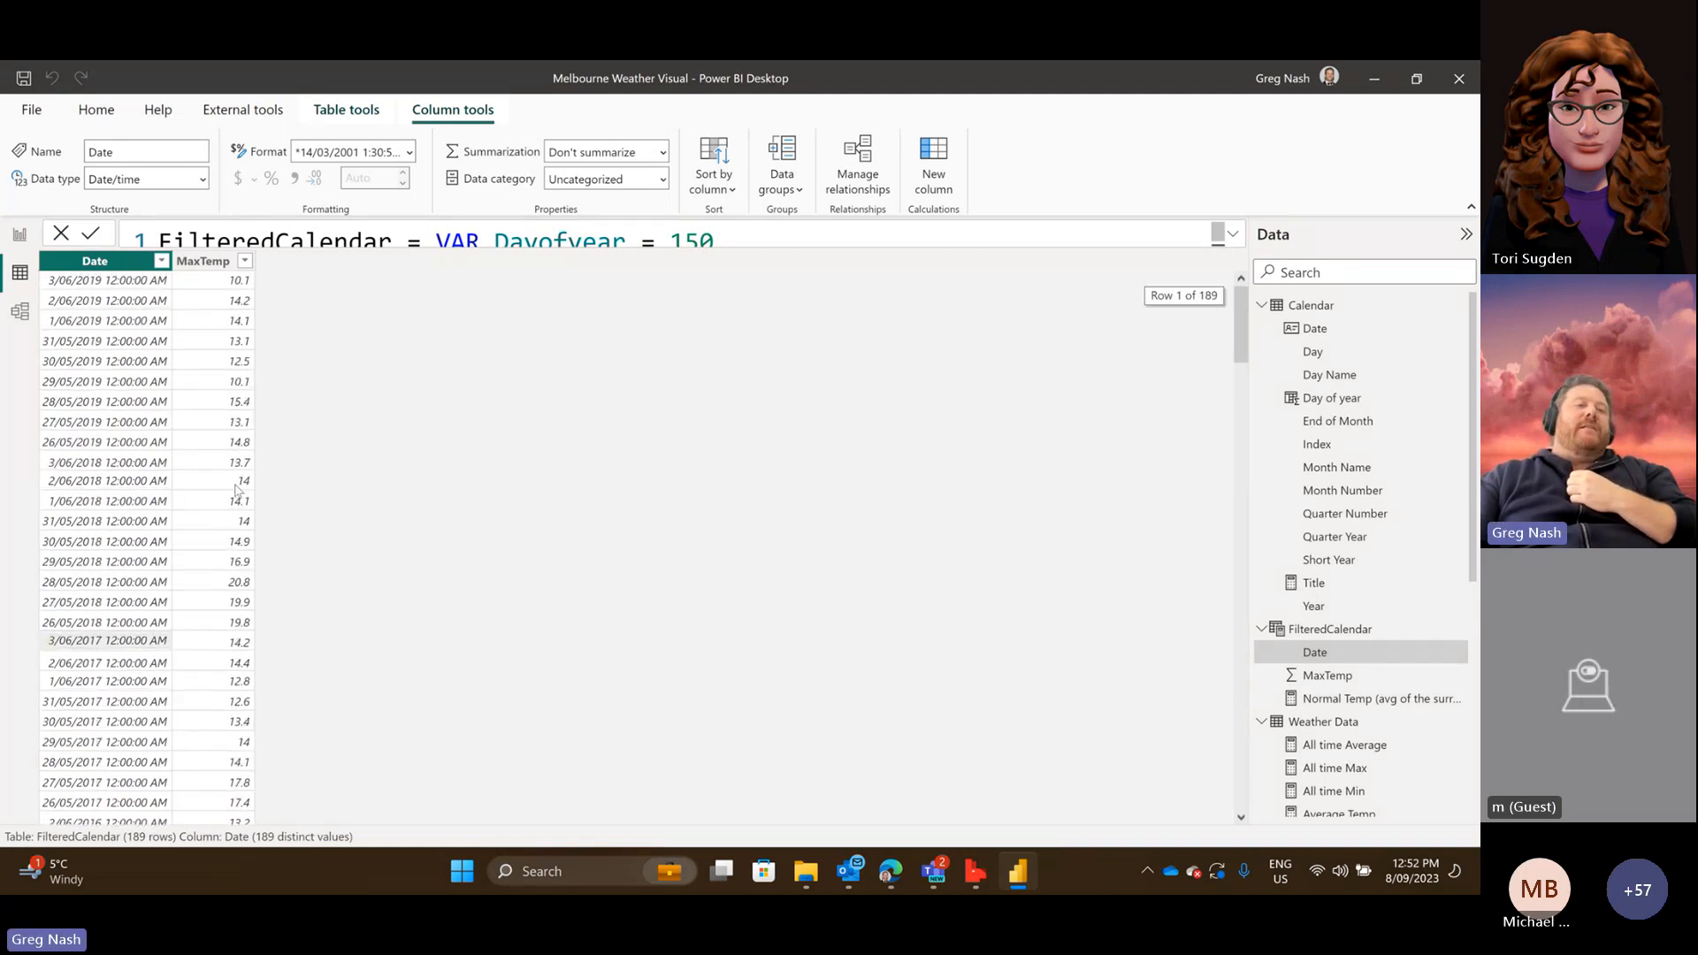
Compare the full FilteredCalendar formula with the Date and MaxTemp rows it produces.
left_click(130, 267)
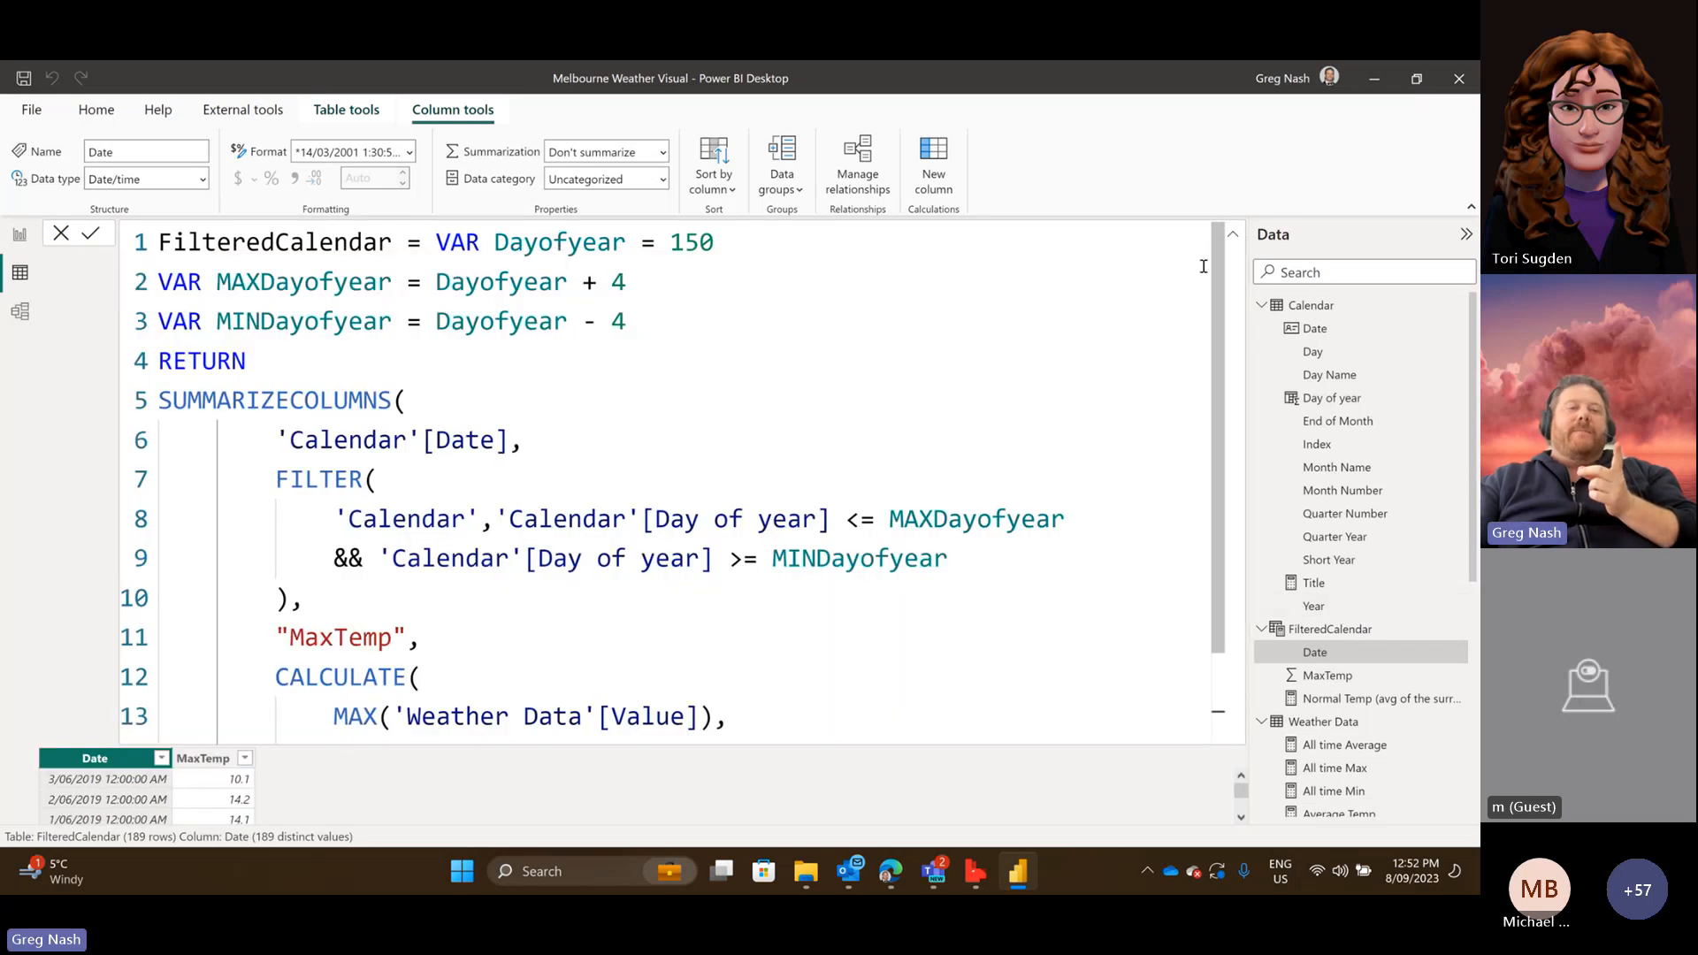
left_click(1232, 233)
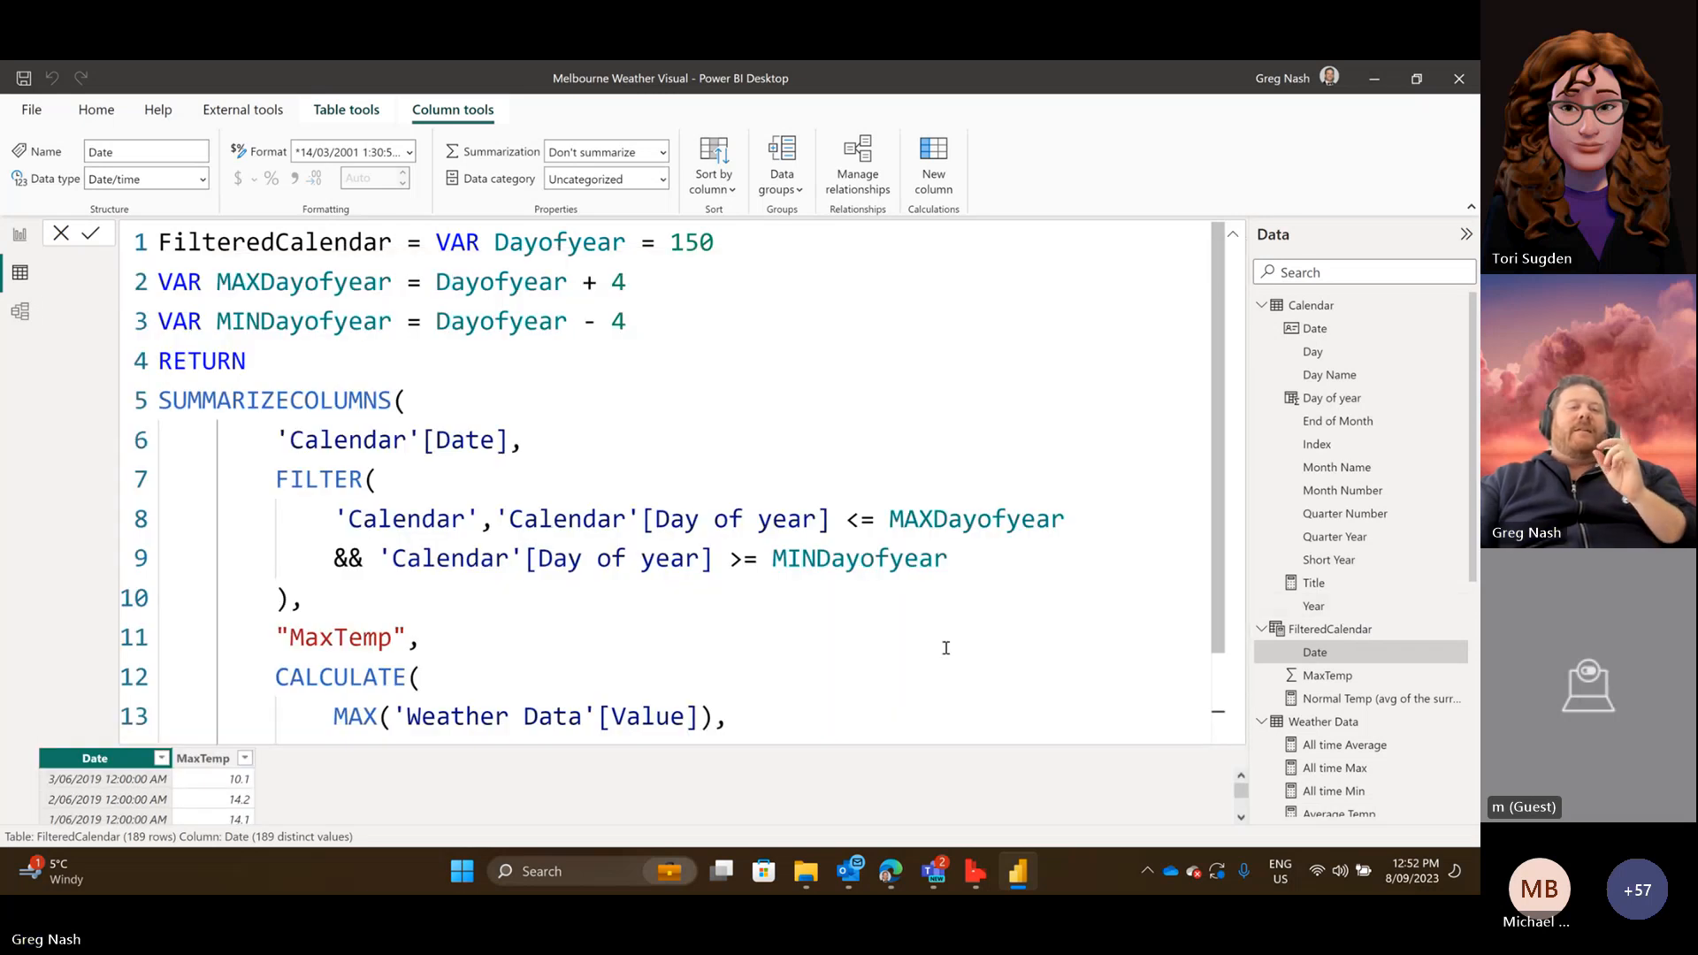
left_click(1232, 234)
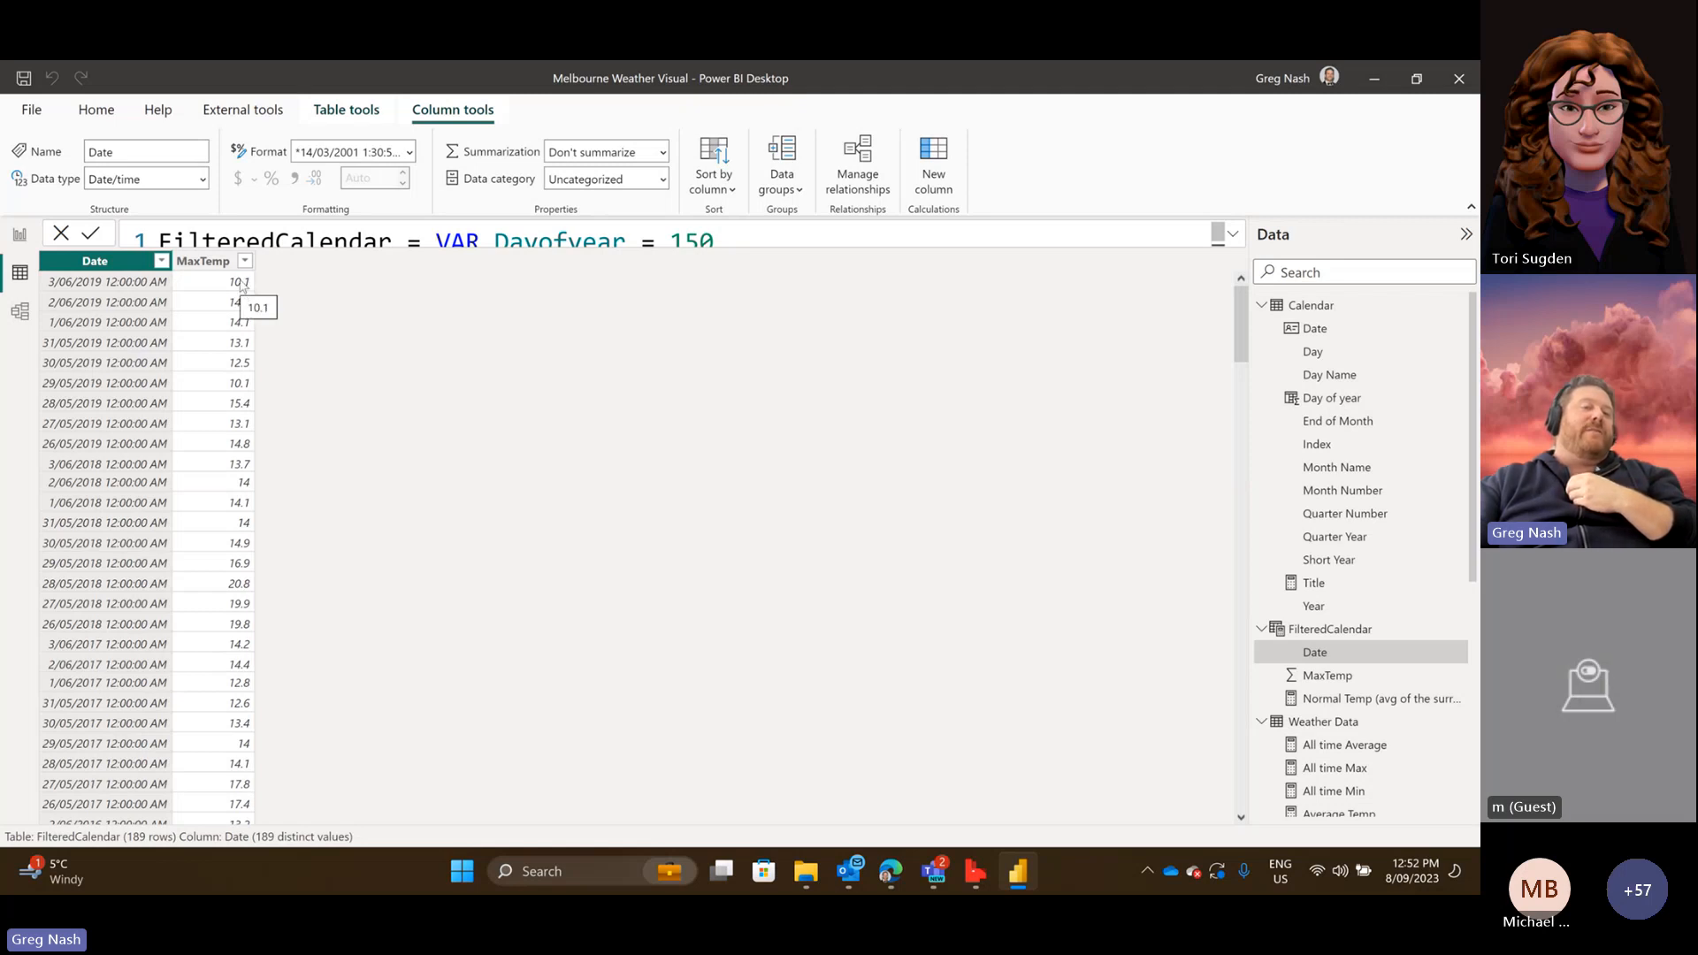
left_click(1233, 236)
left_click(1235, 237)
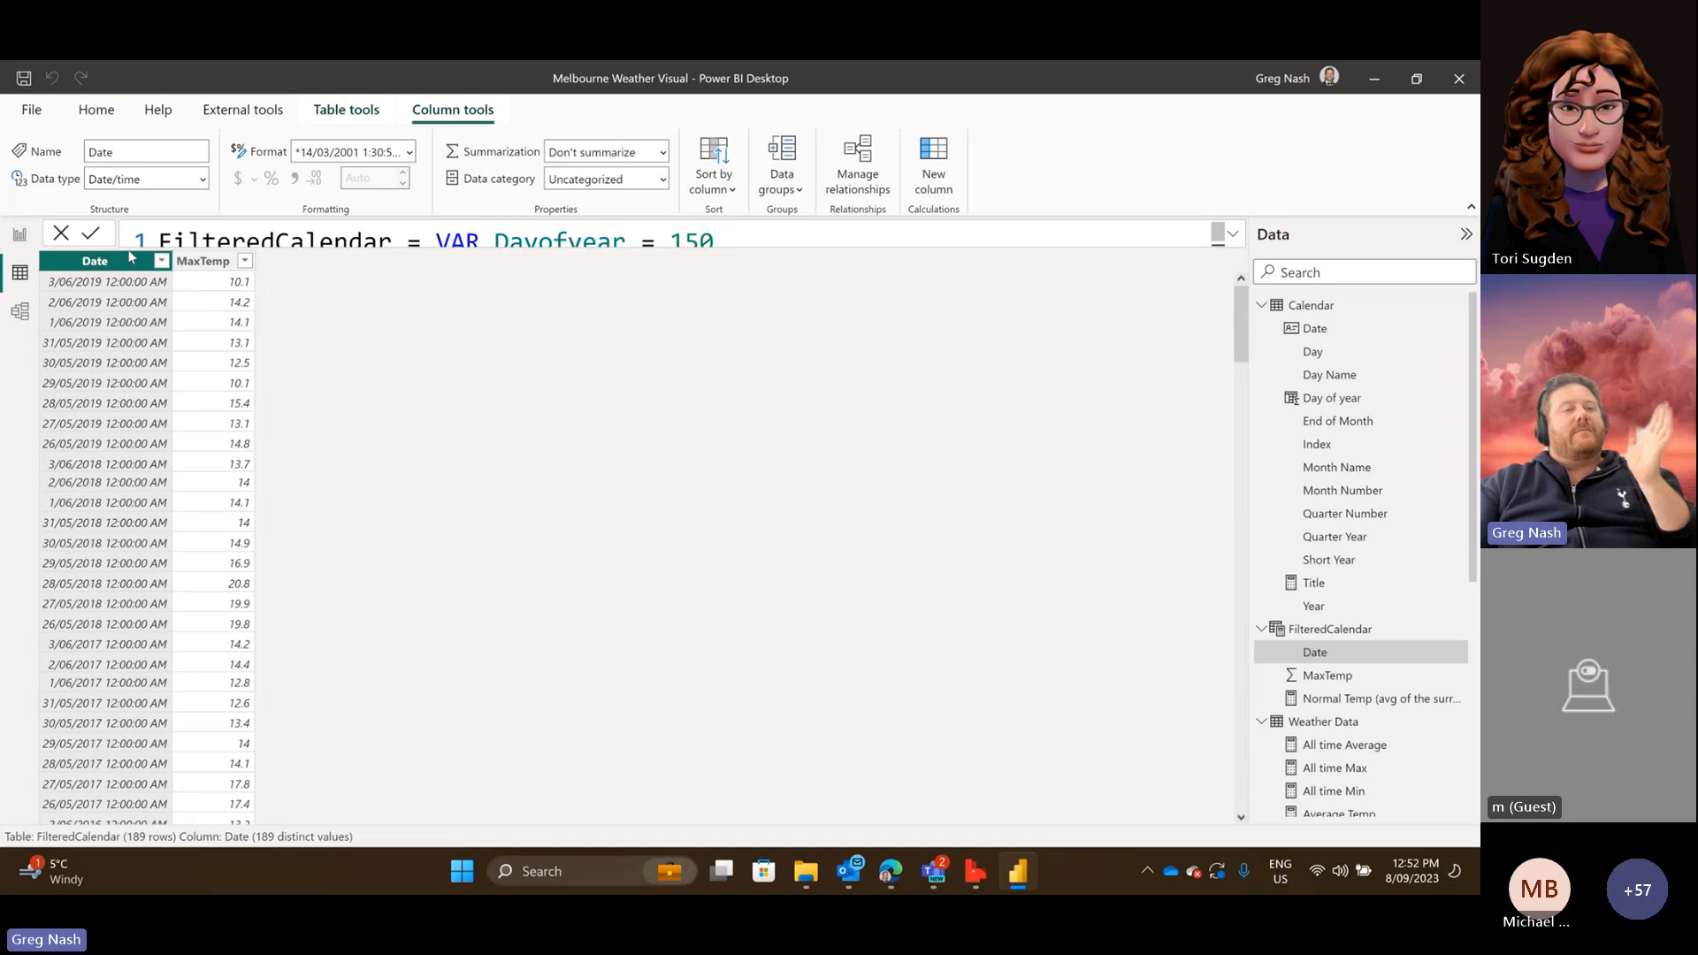
Replace 'Calendar'[Date] with 'Calendar'[Day of year] as the SUMMARIZECOLUMNS grouping column and check the FILTER block beneath it.
left_click(1236, 237)
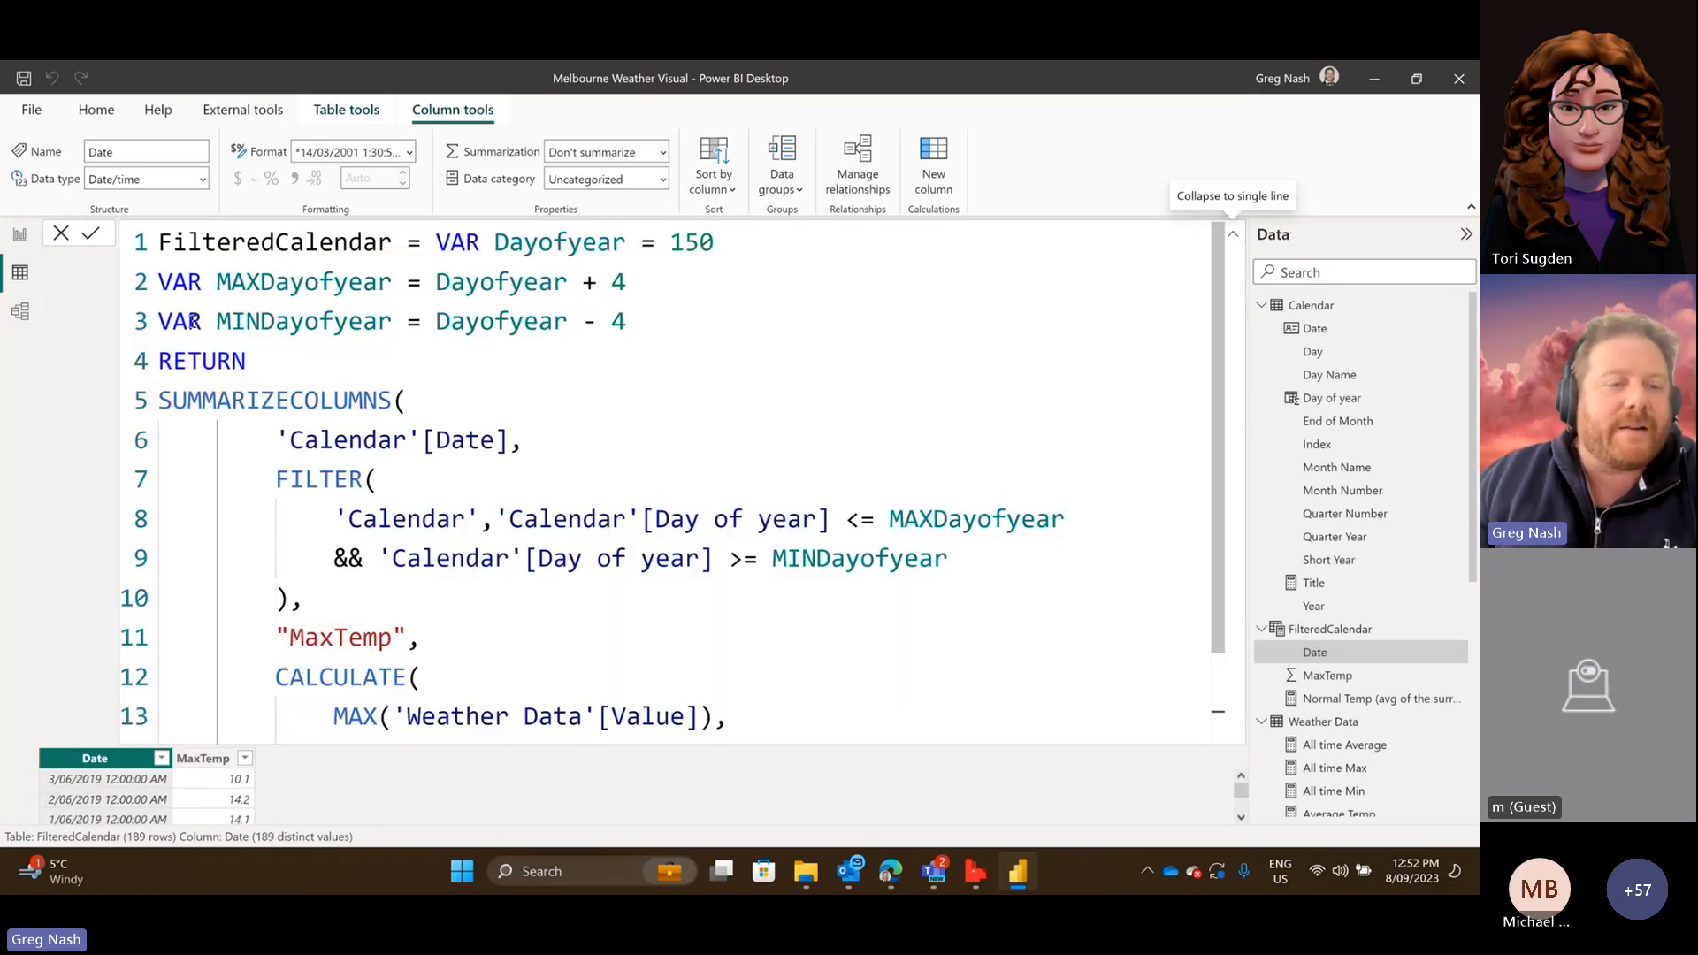
double_click(461, 446)
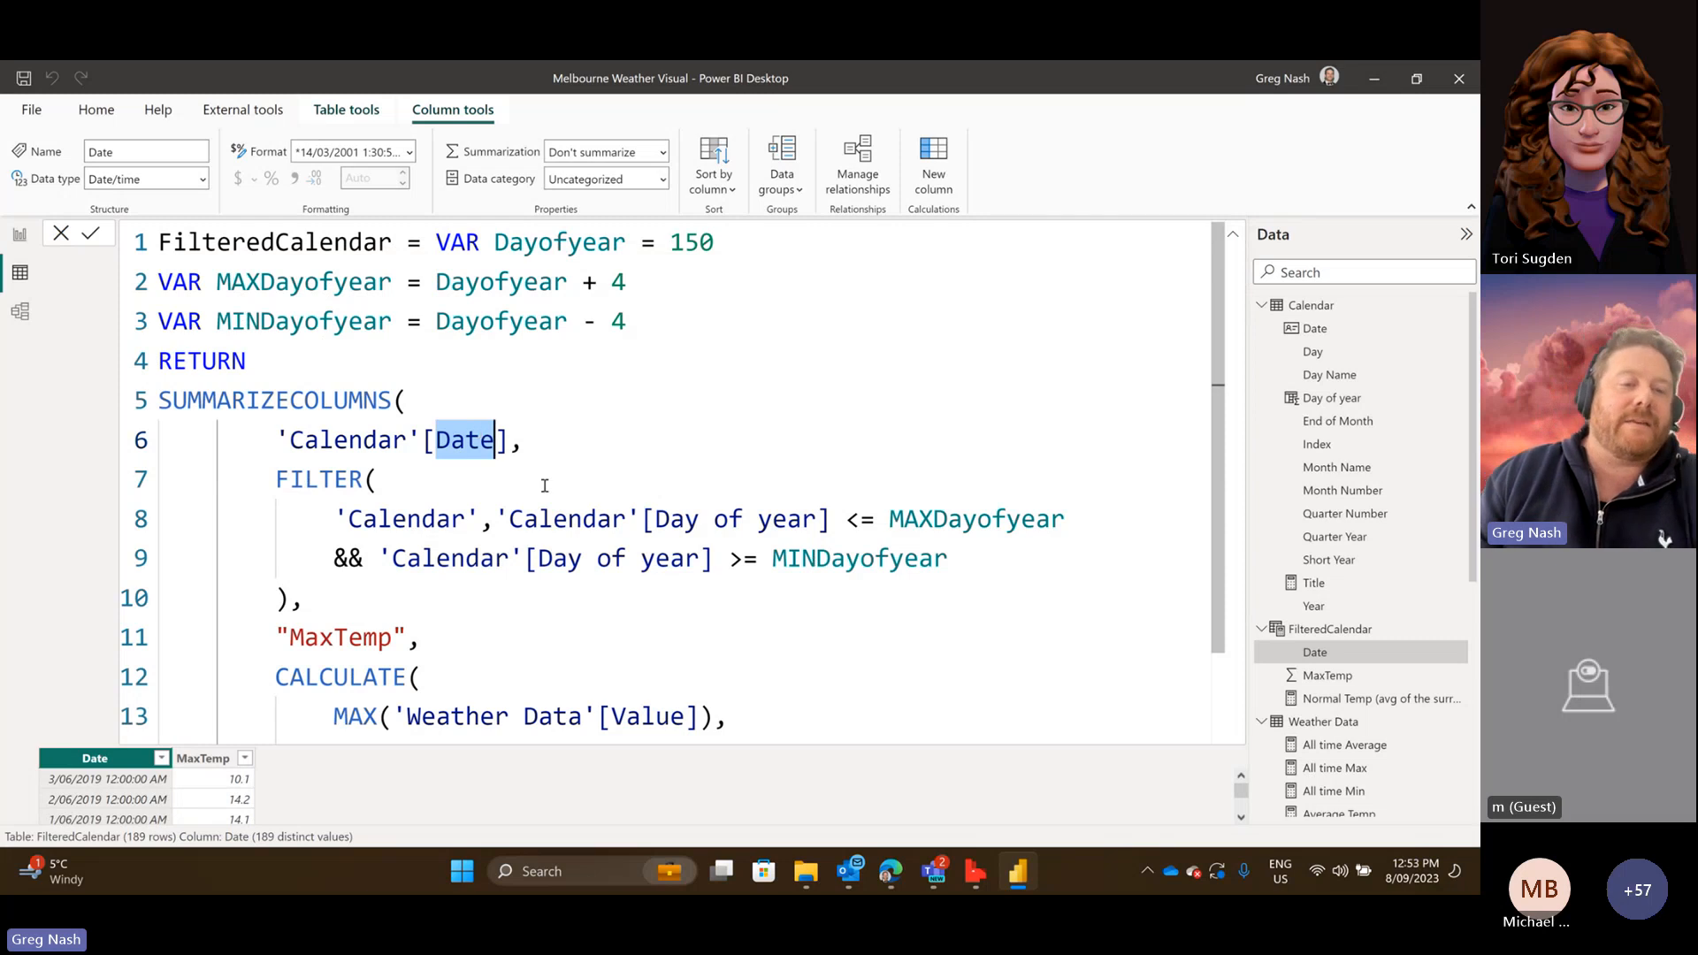
type("Day")
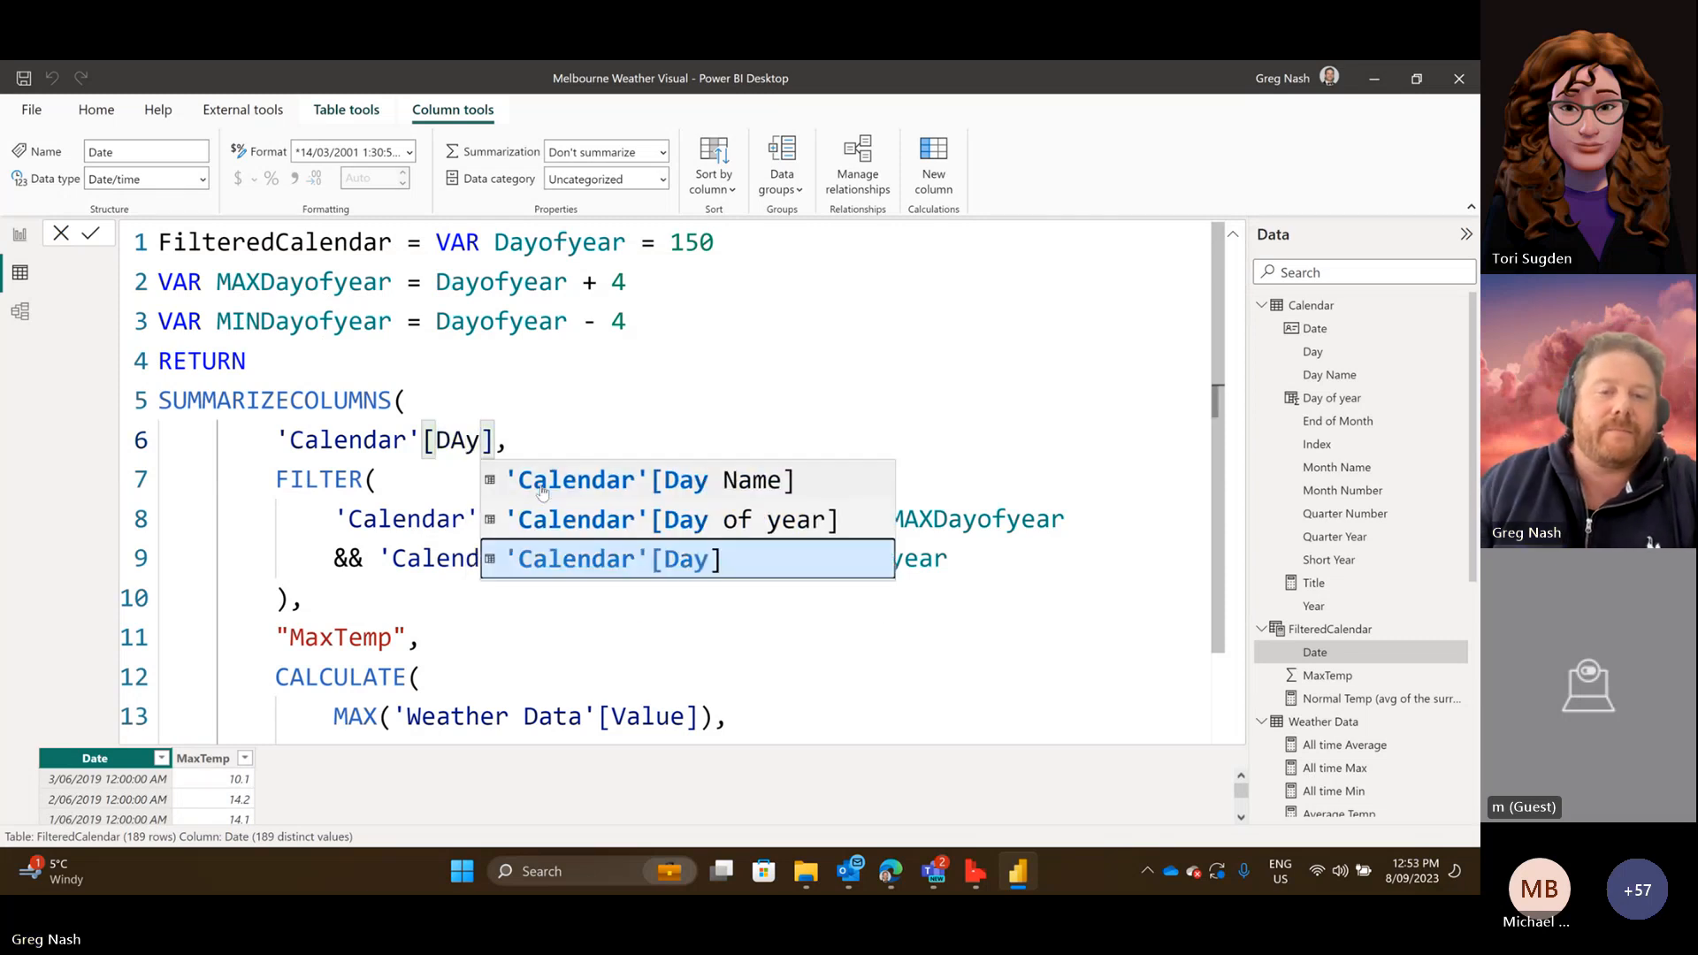
left_click(635, 530)
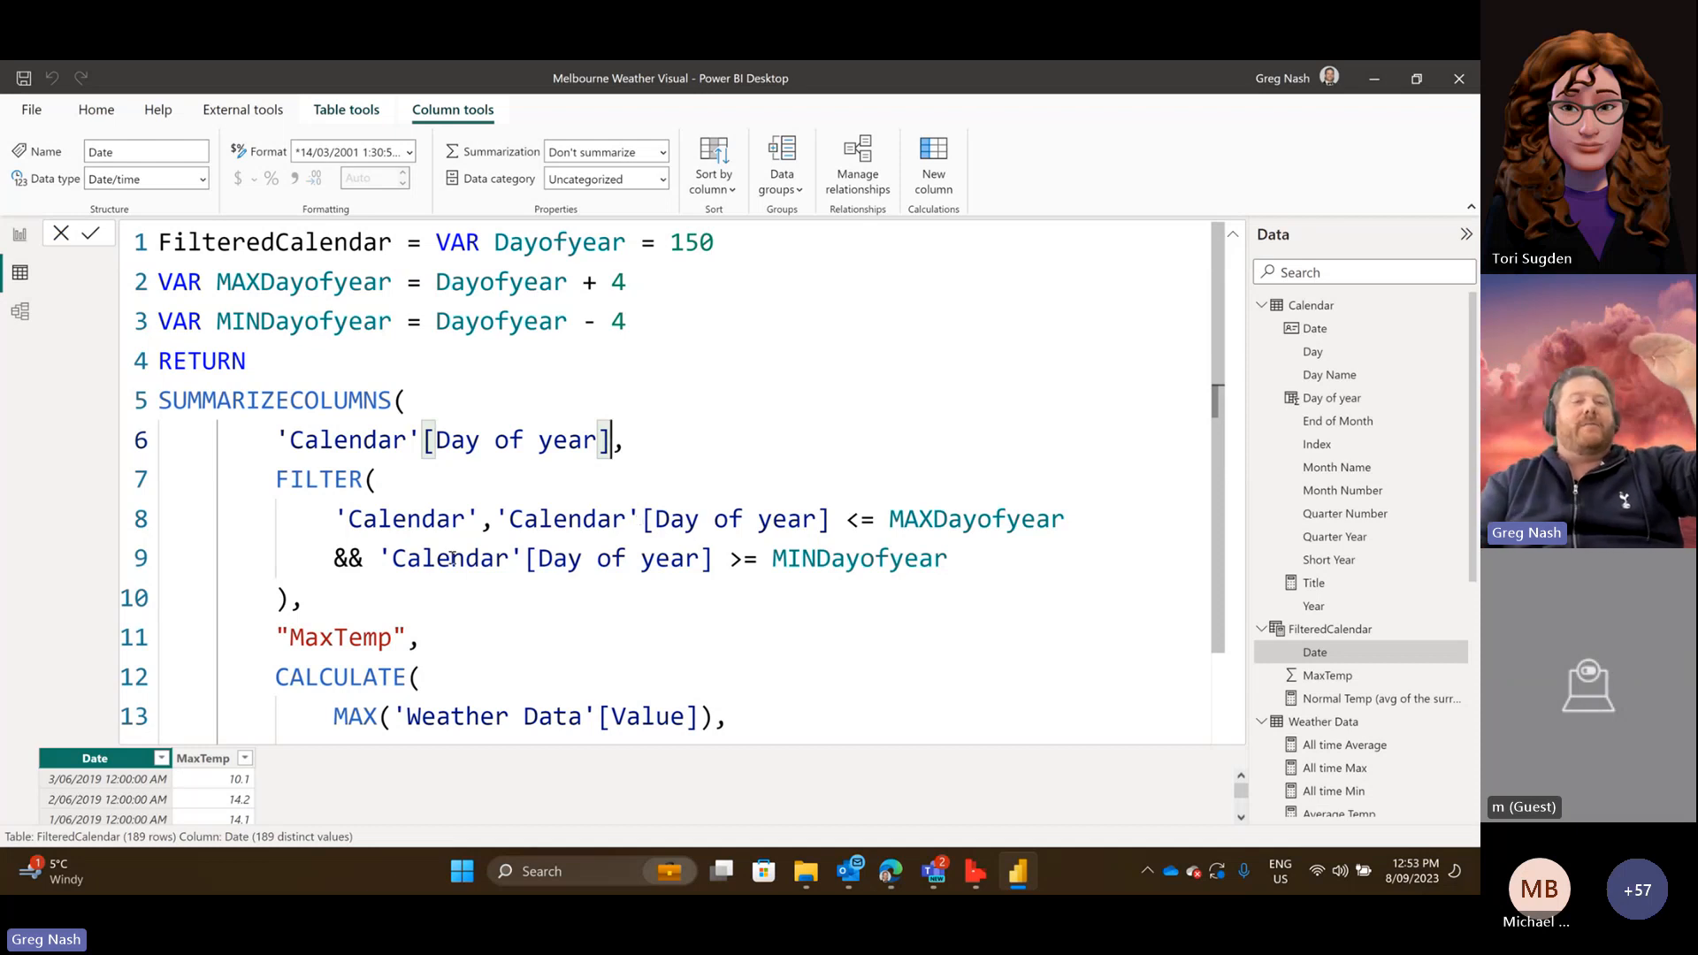
left_click_drag(277, 481, 281, 598)
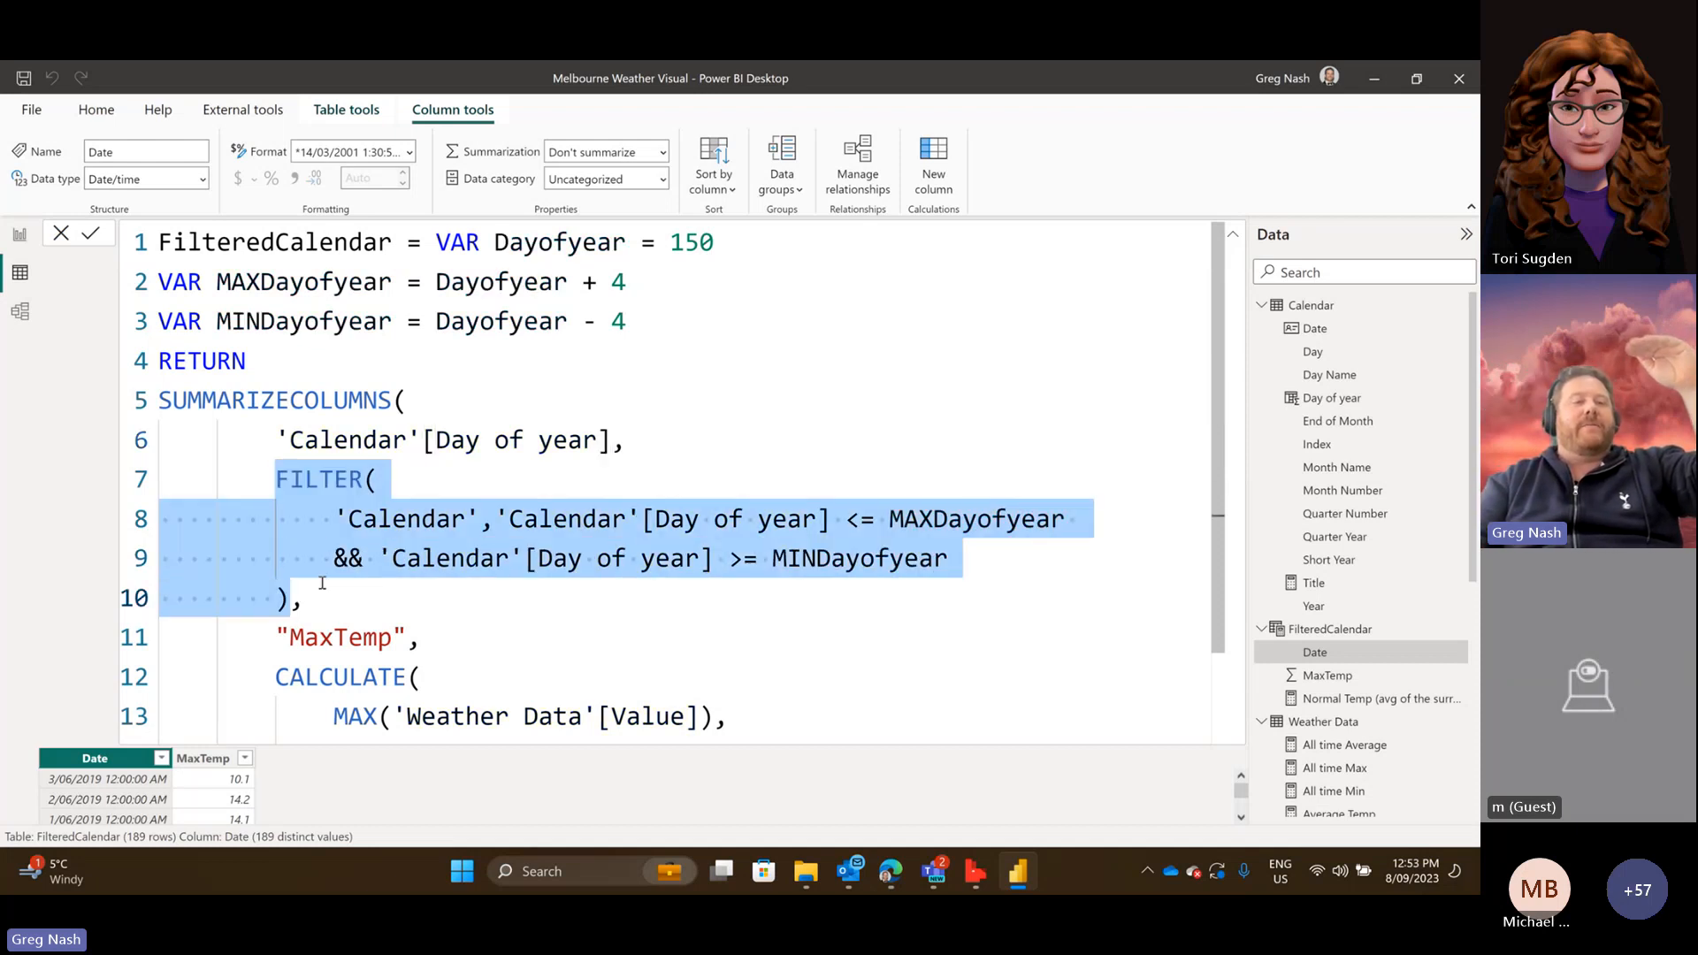
left_click(485, 594)
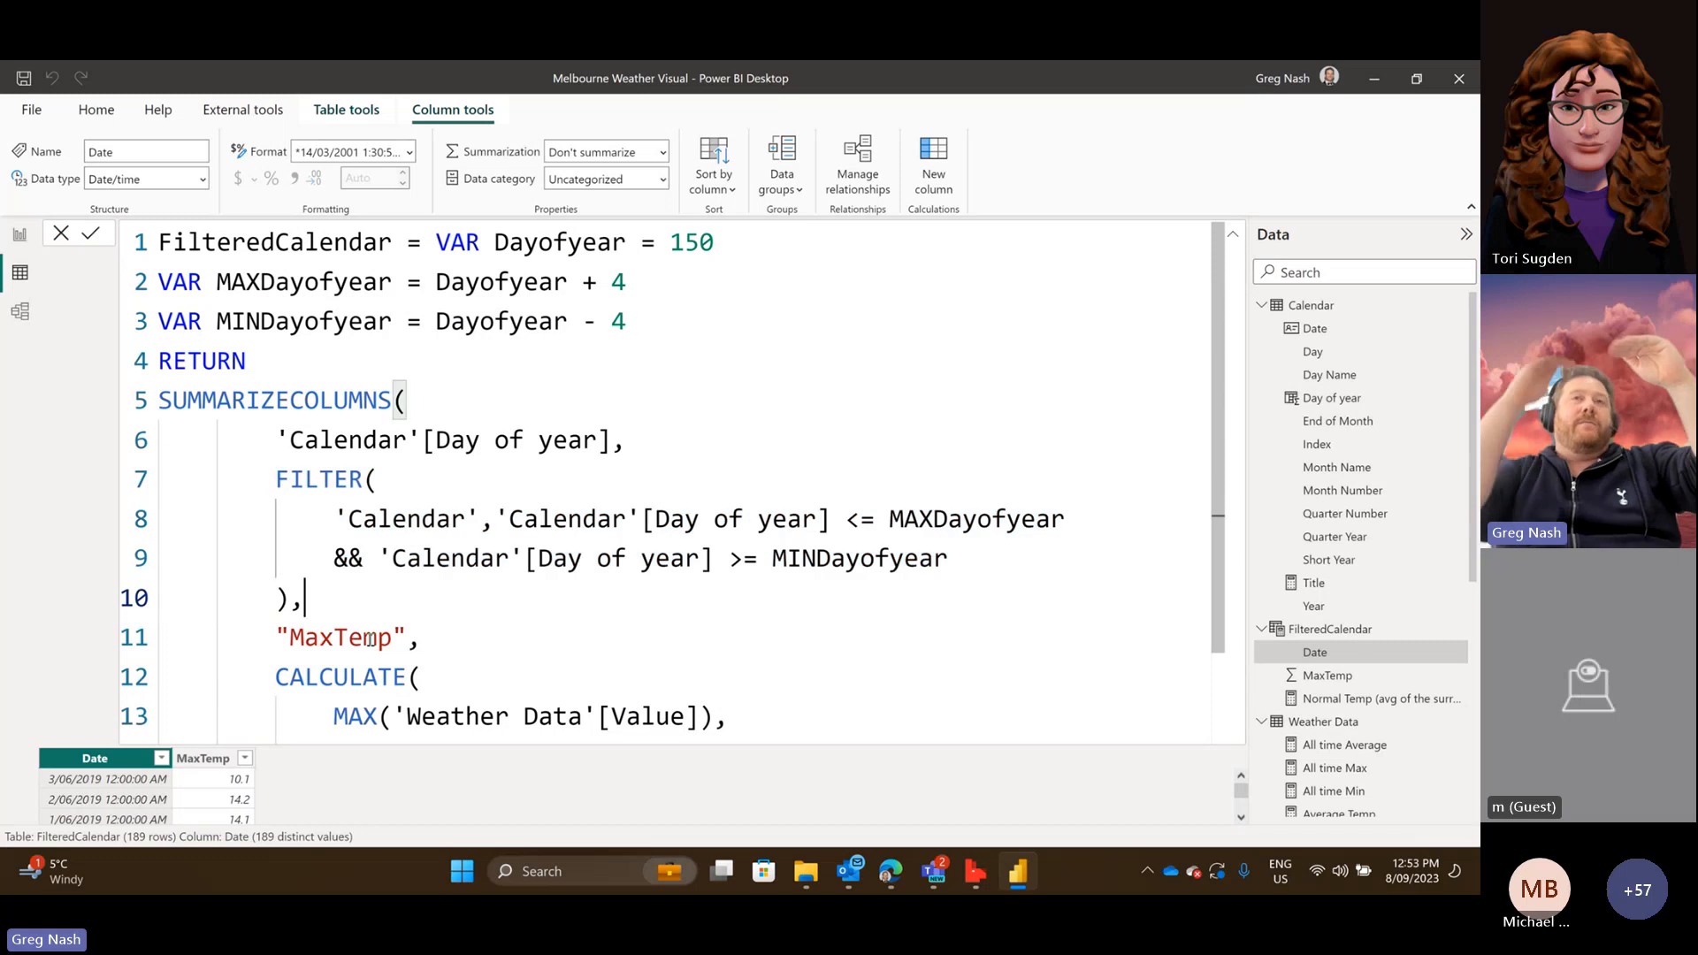
Replace MAX with AVERAGE around 'Weather Data'[Value] in the MaxTemp expression and review the whole formula.
scroll(370, 639, "down", 1)
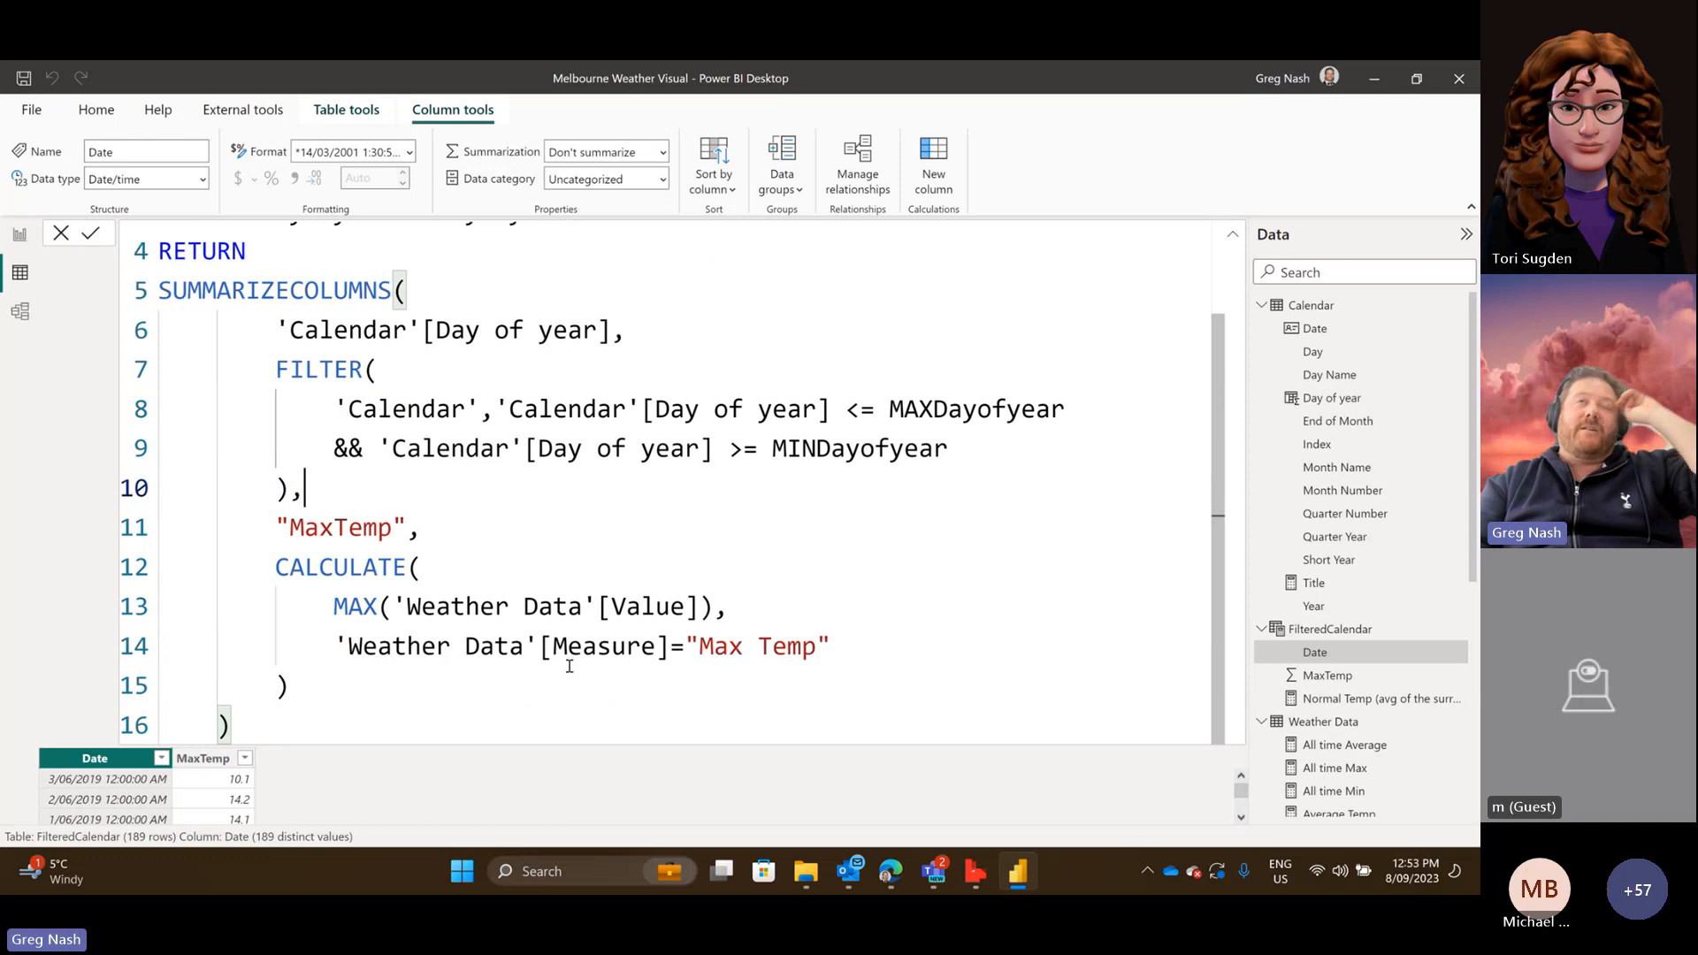
double_click(358, 608)
type("AVEG")
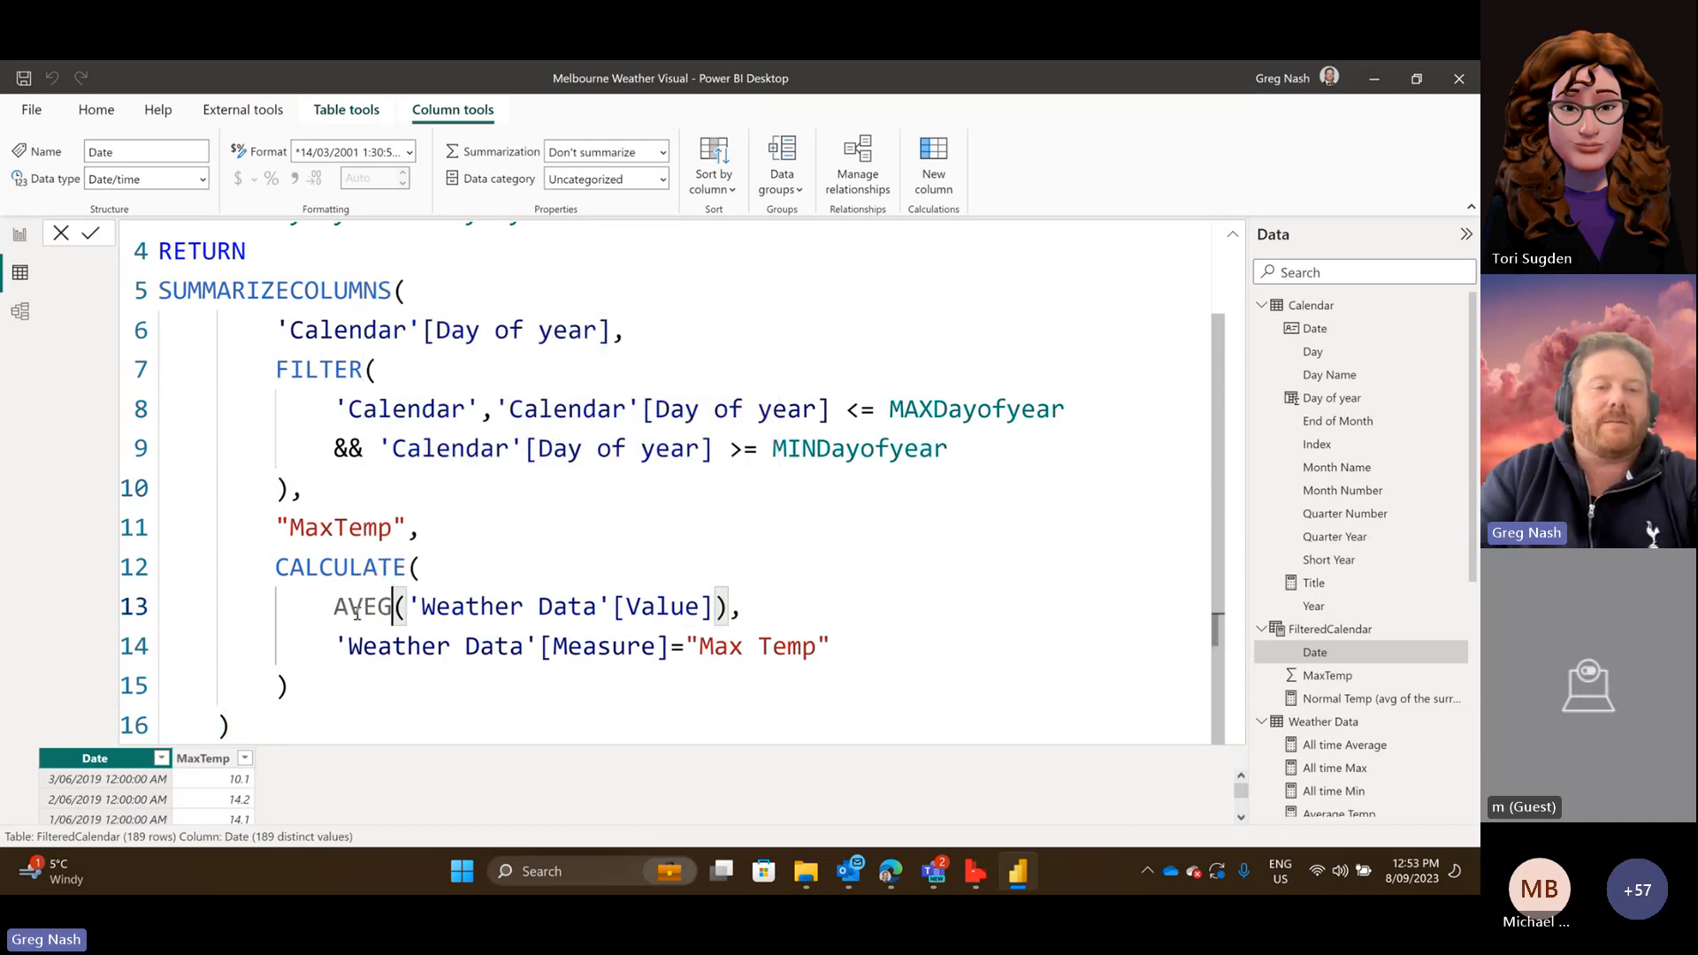
key("BackSpace")
key("BackSpace")
type("ERAG")
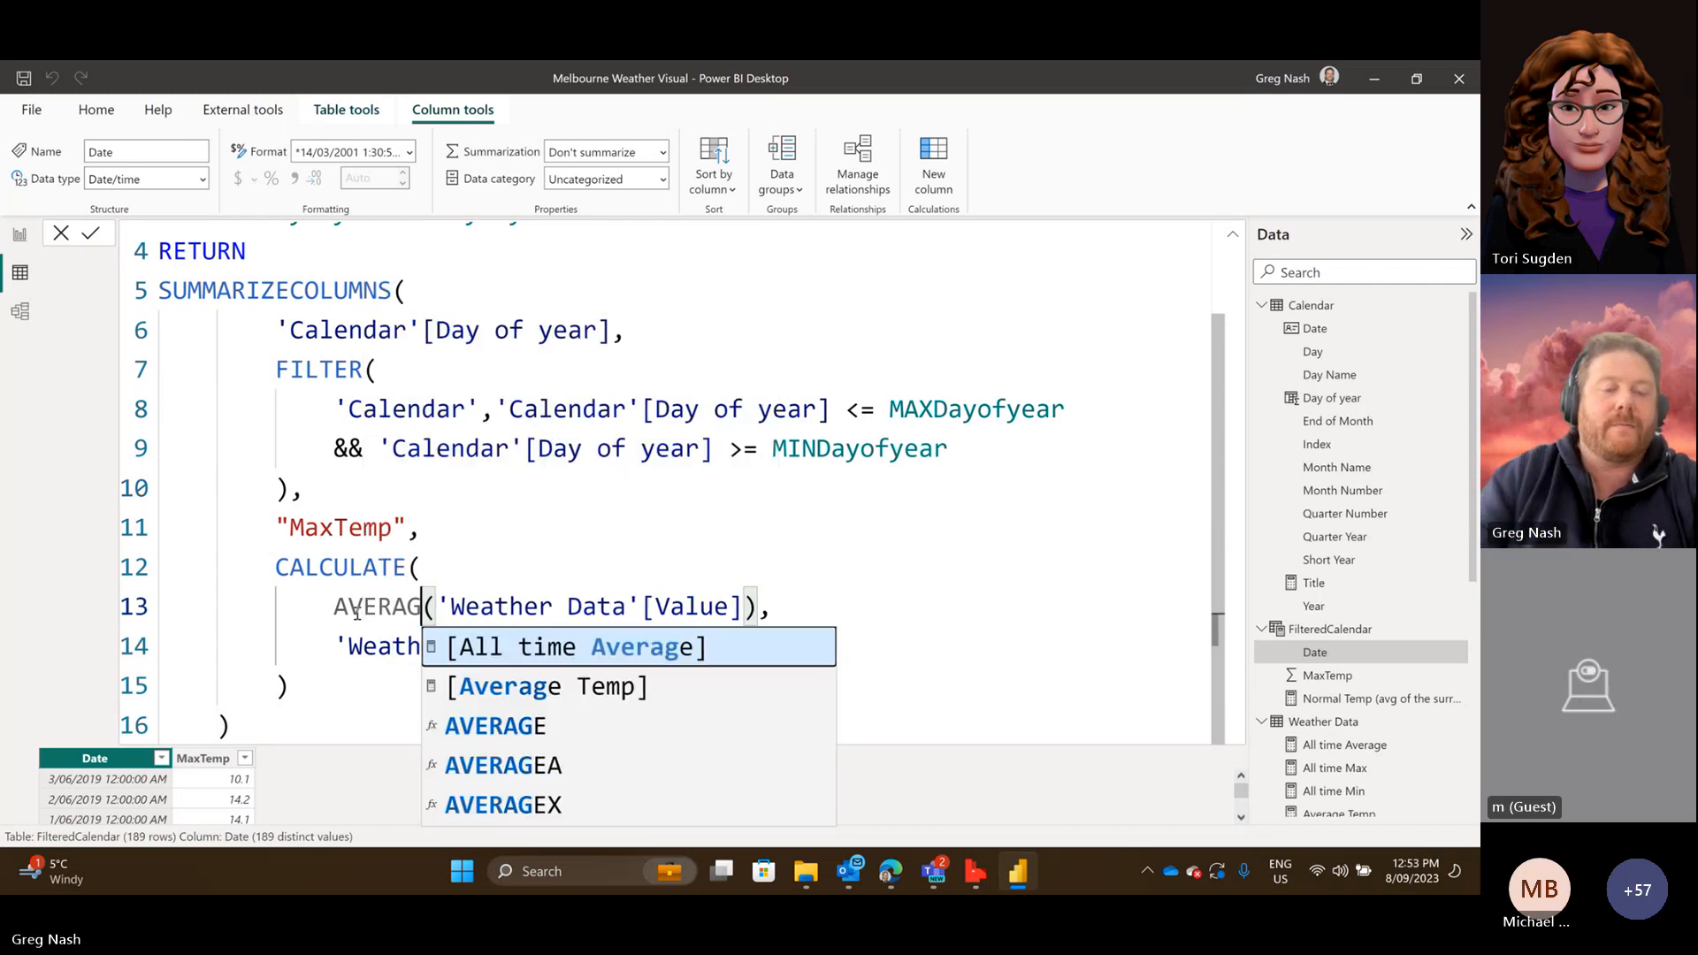
type("E")
left_click(863, 569)
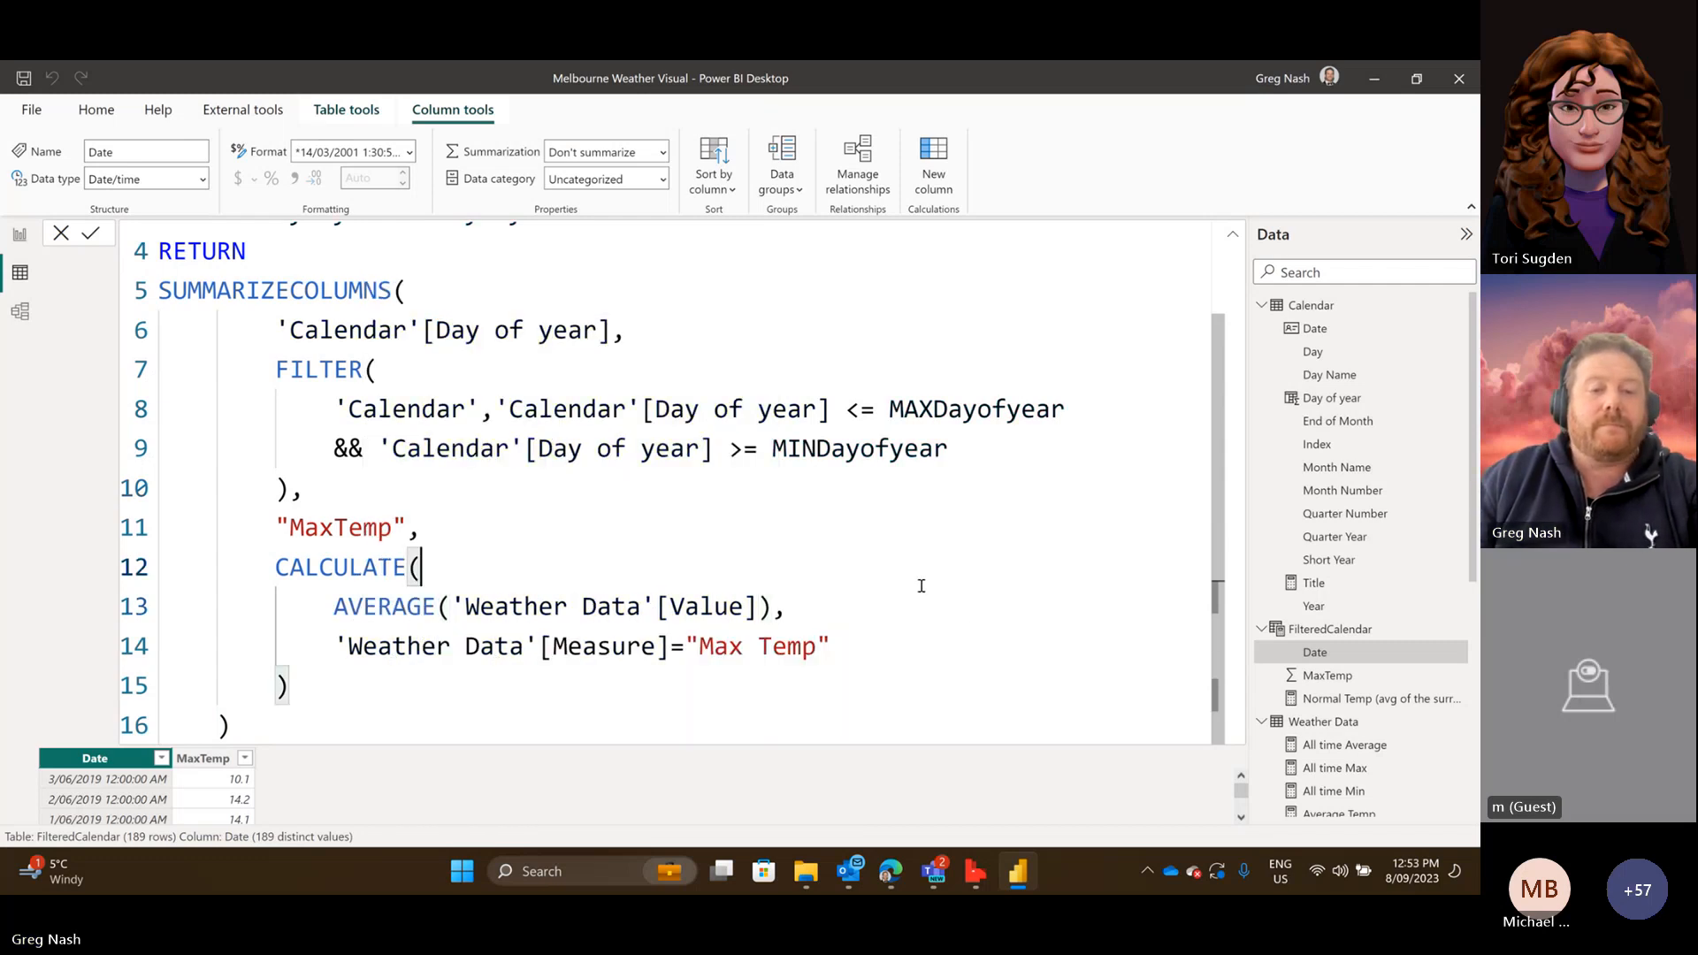
left_click(971, 636)
left_click(778, 713)
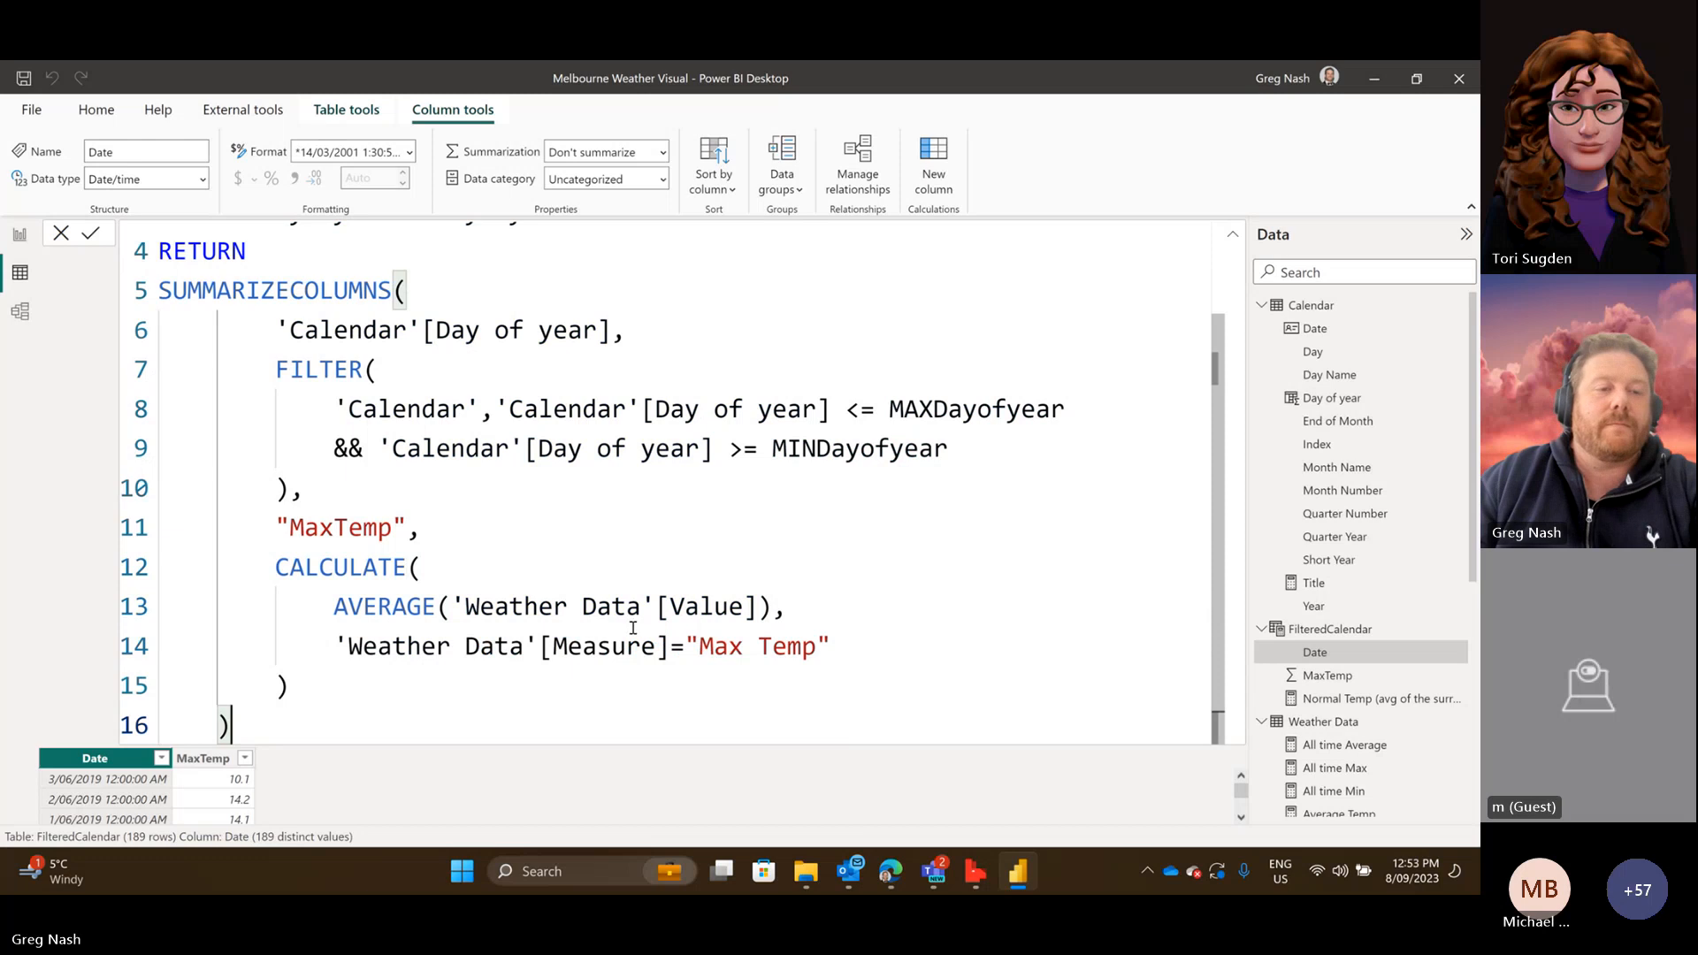
scroll(534, 645, "up", 1)
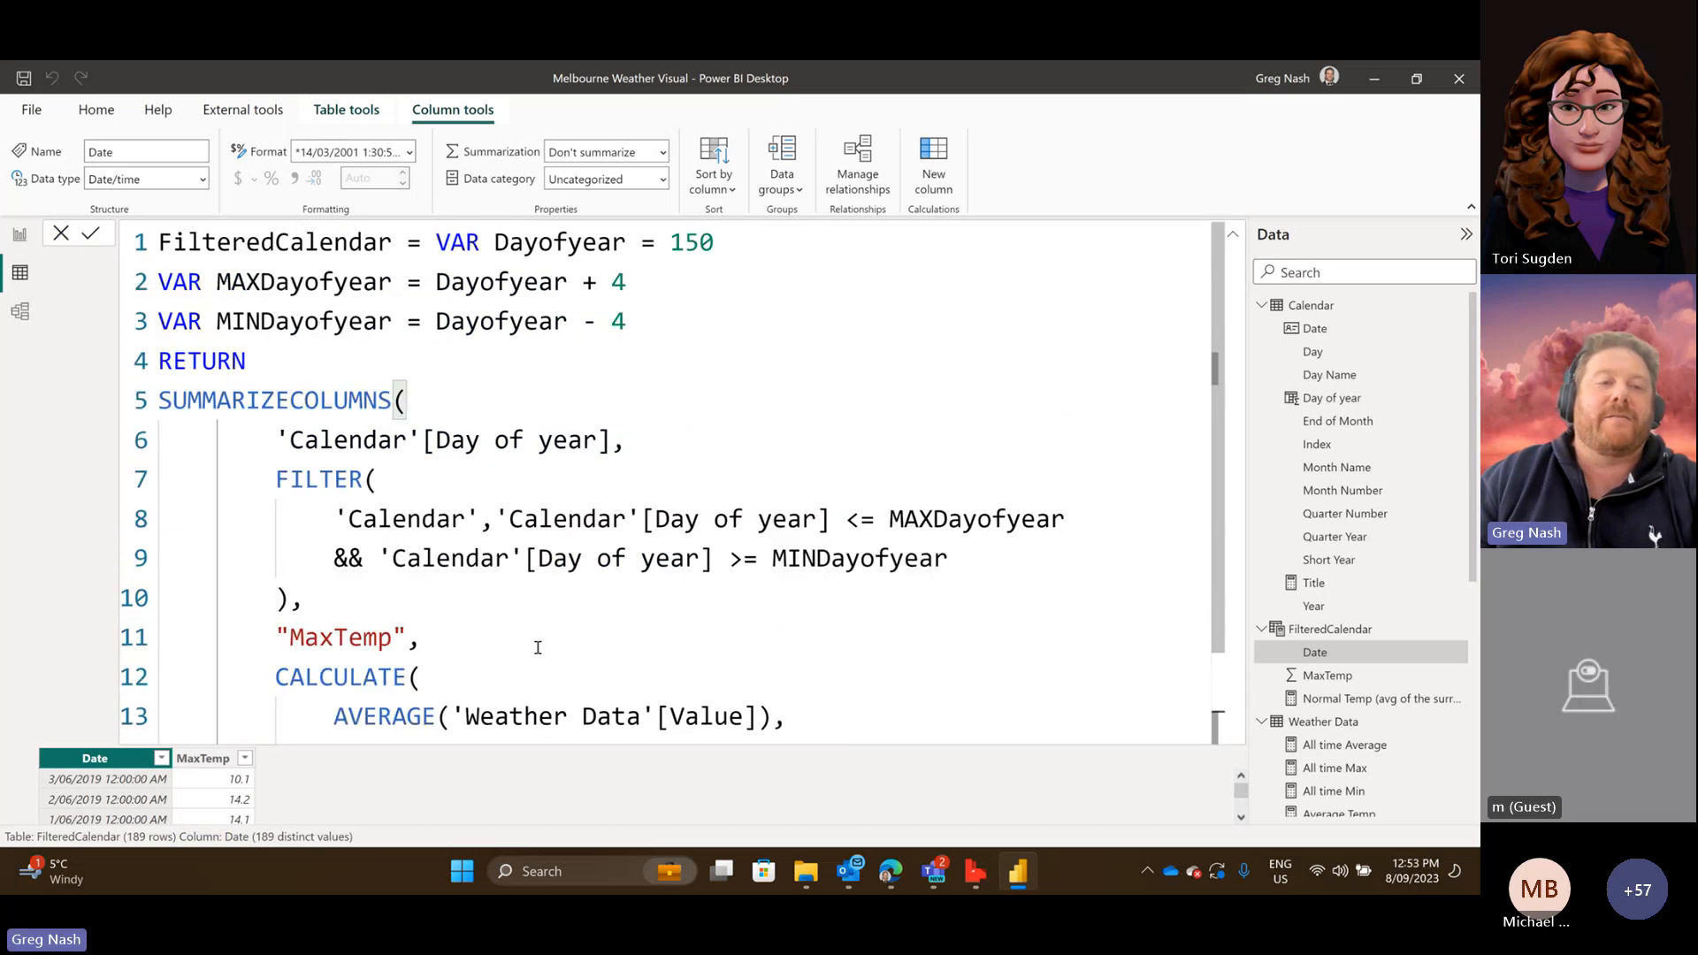
scroll(535, 645, "down", 1)
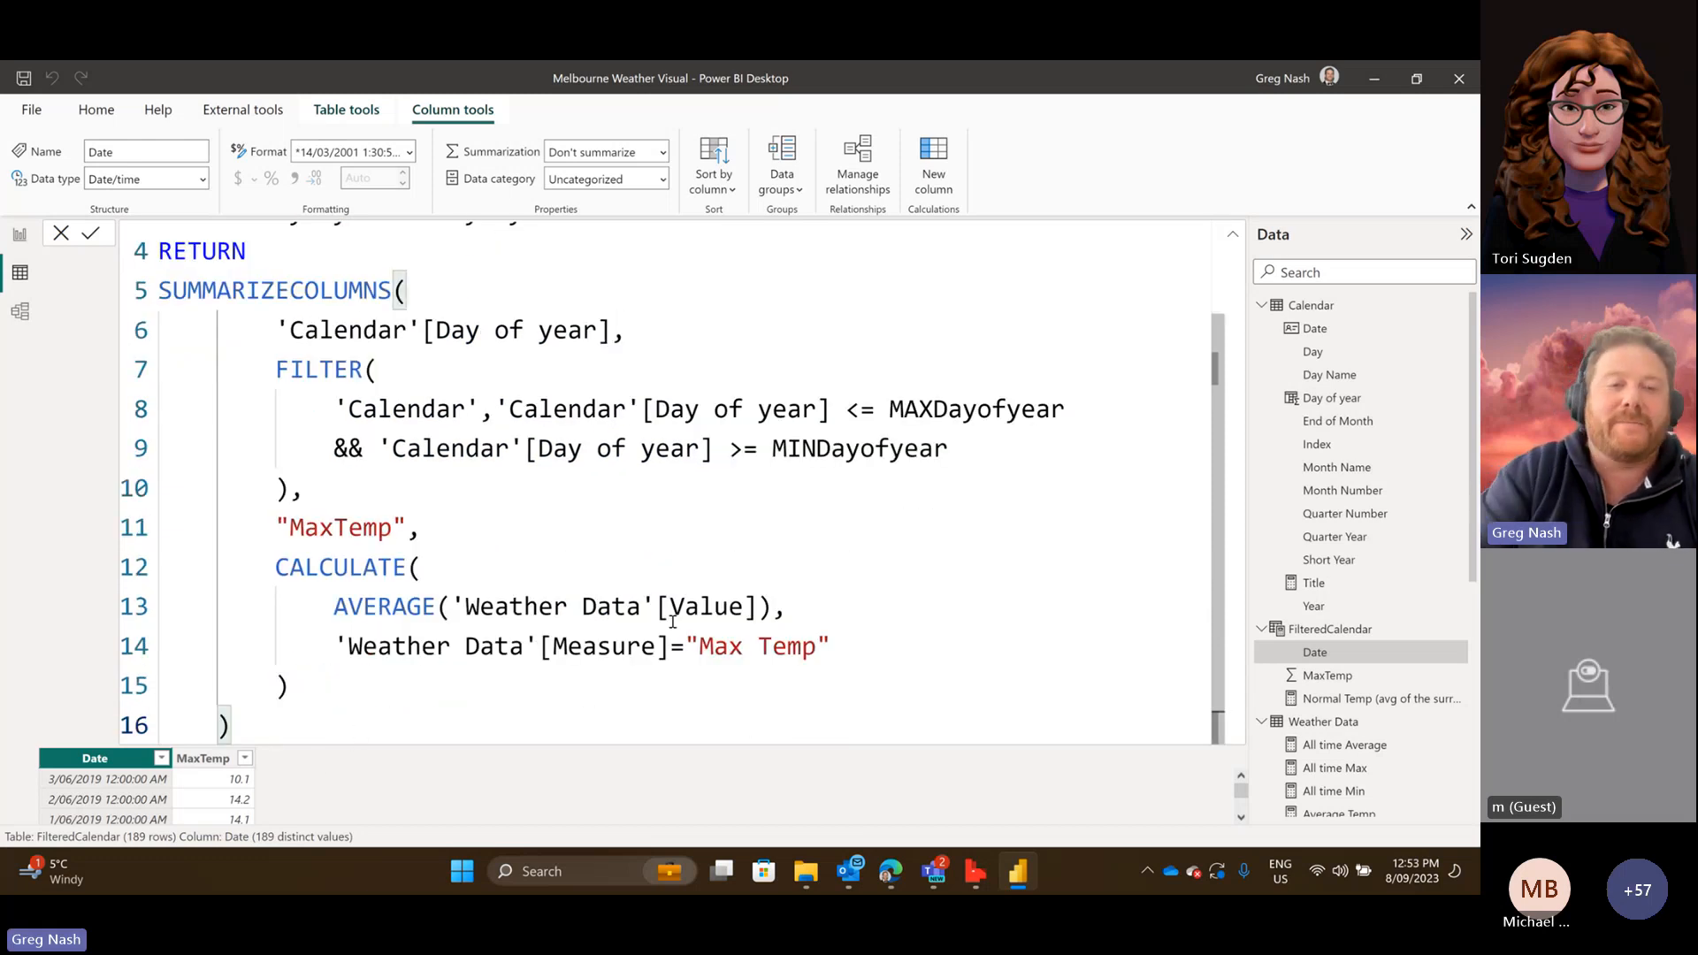
Commit the FilteredCalendar formula and inspect the resulting Day of year and MaxTemp columns.
key("Return")
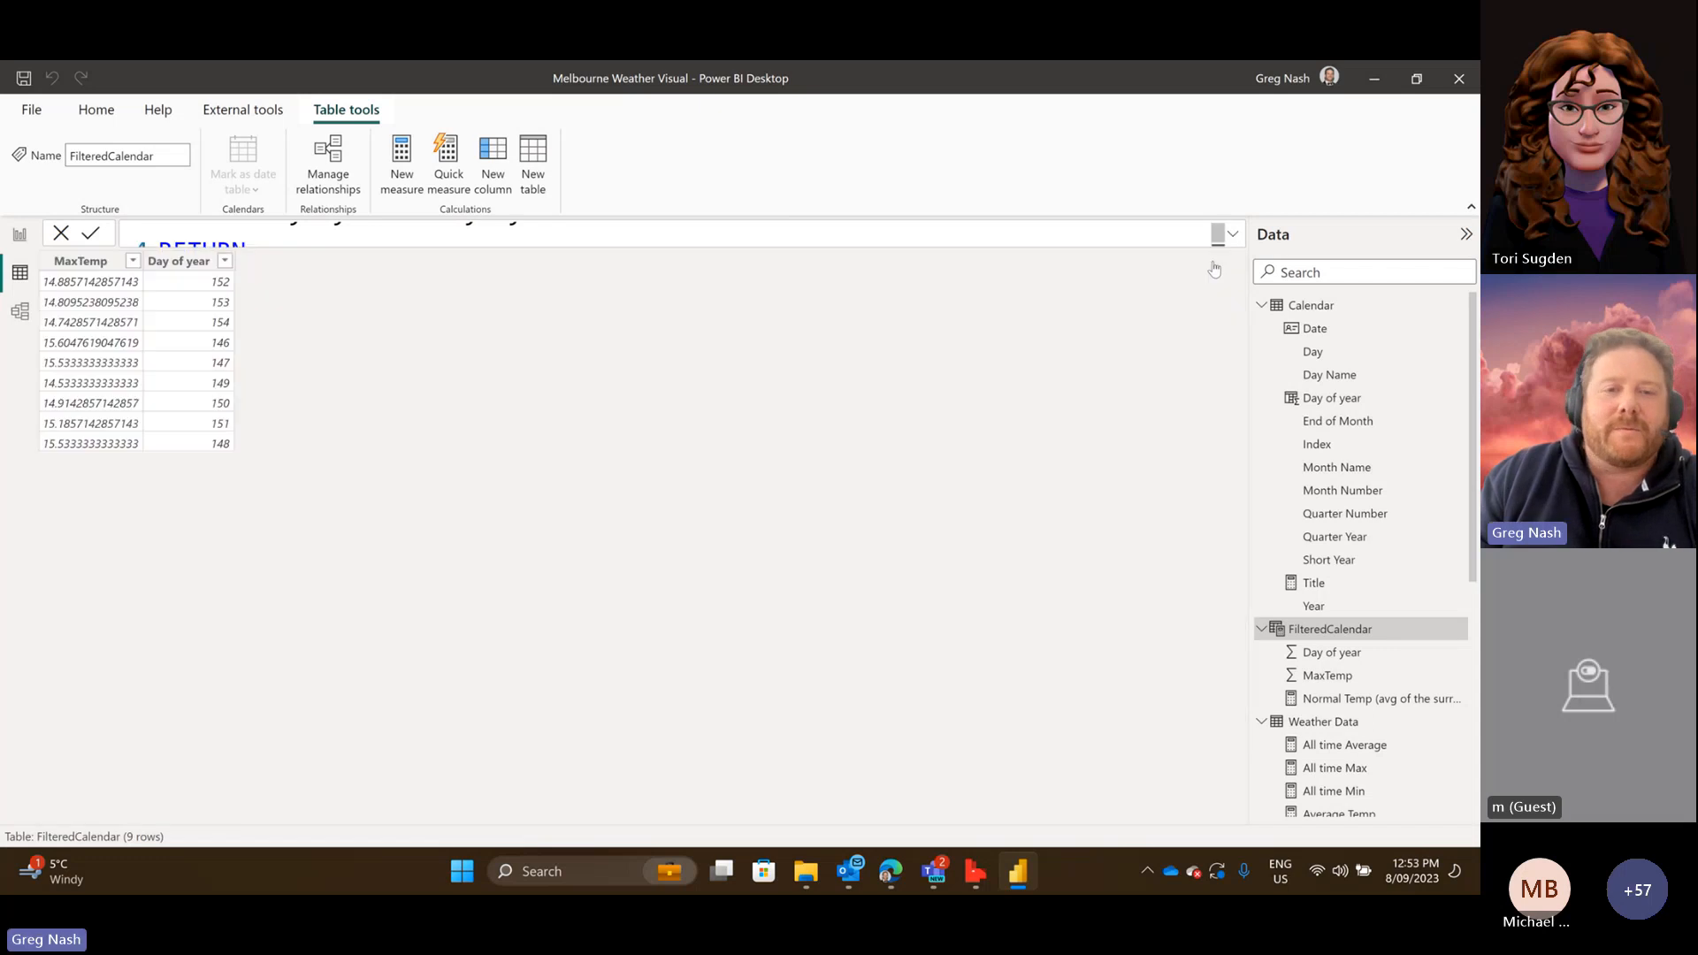
left_click(1232, 234)
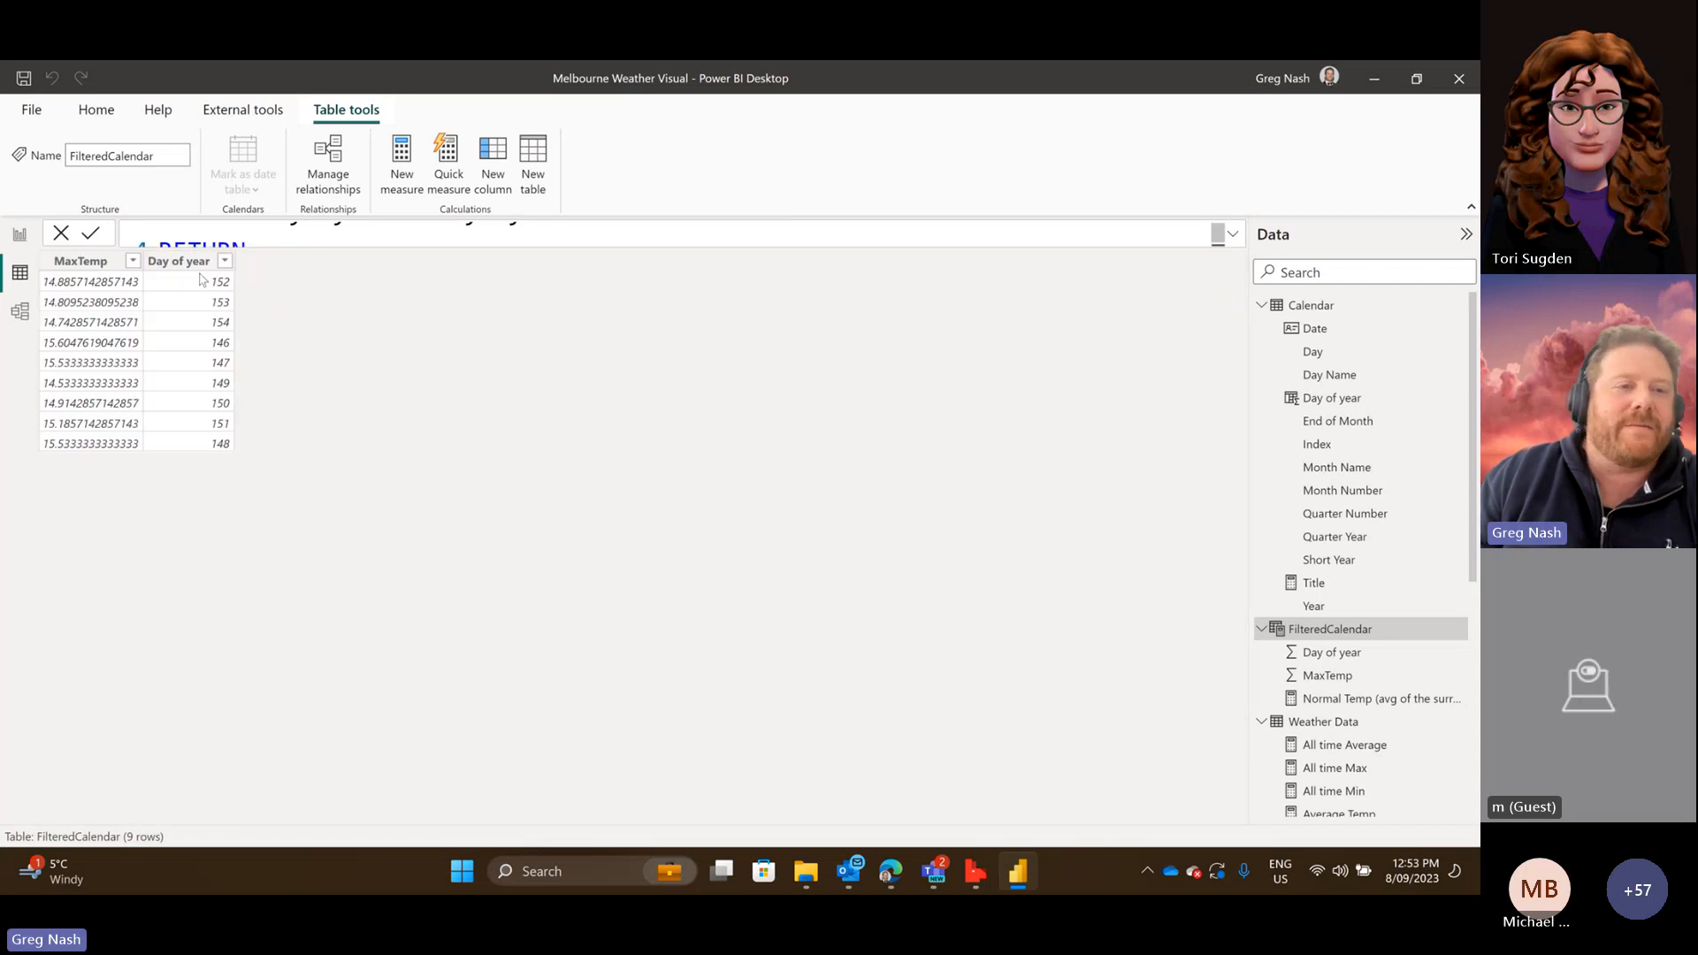
left_click(217, 322)
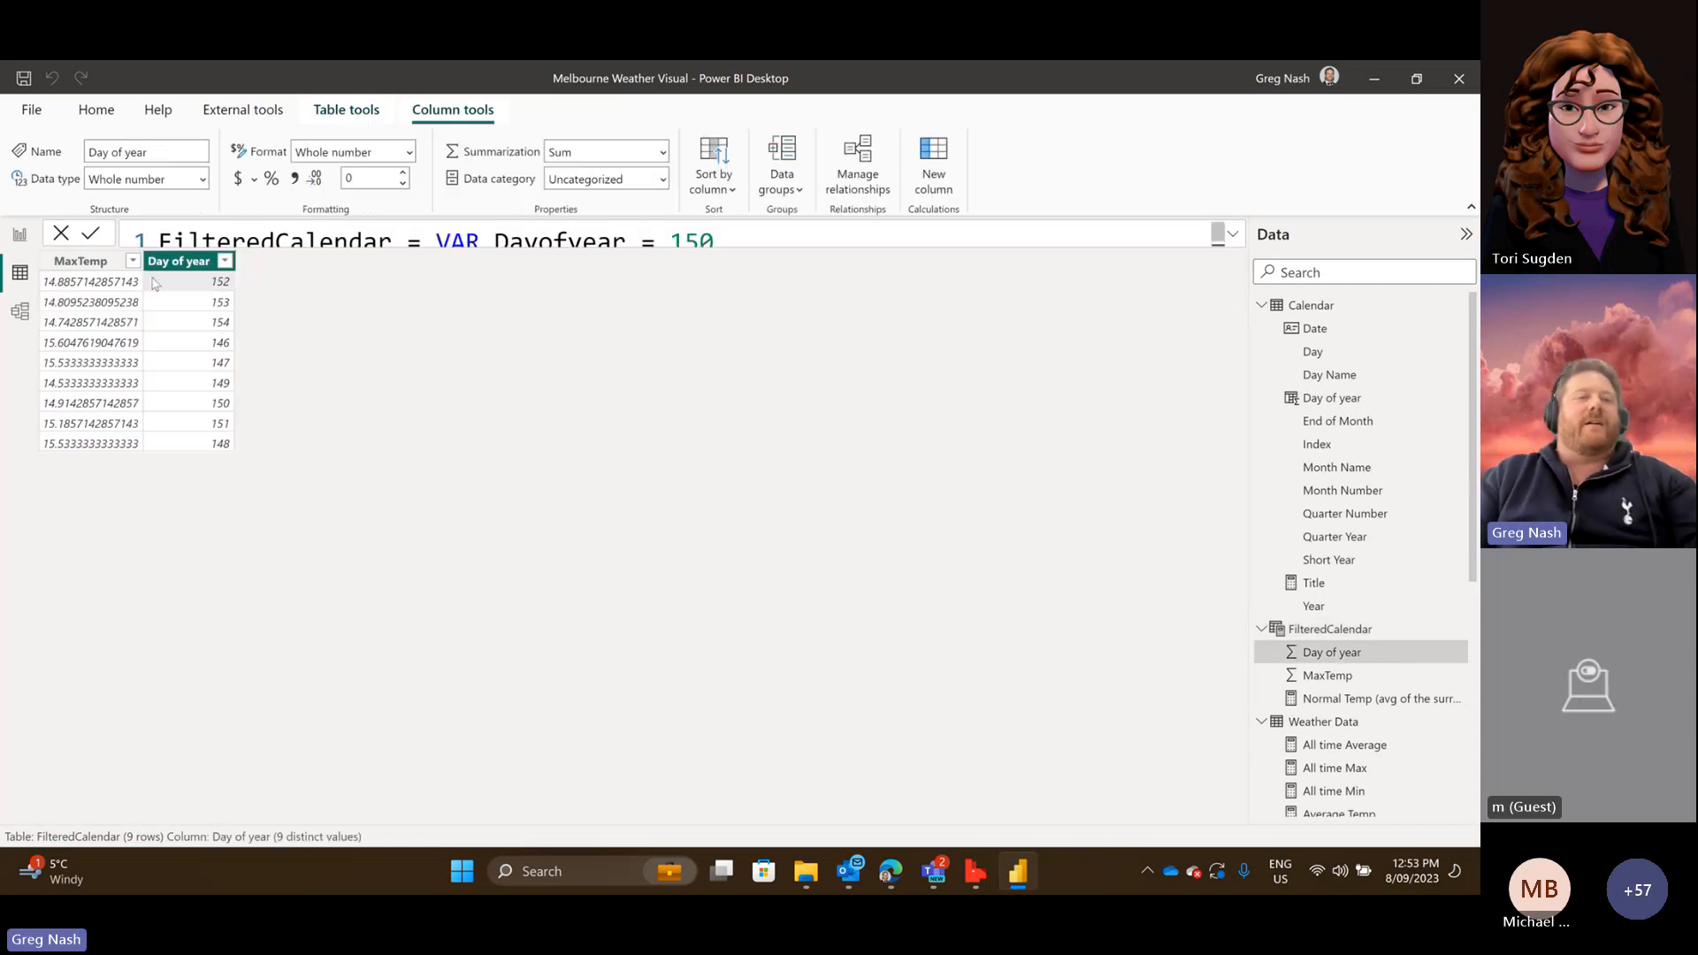
left_click(98, 258)
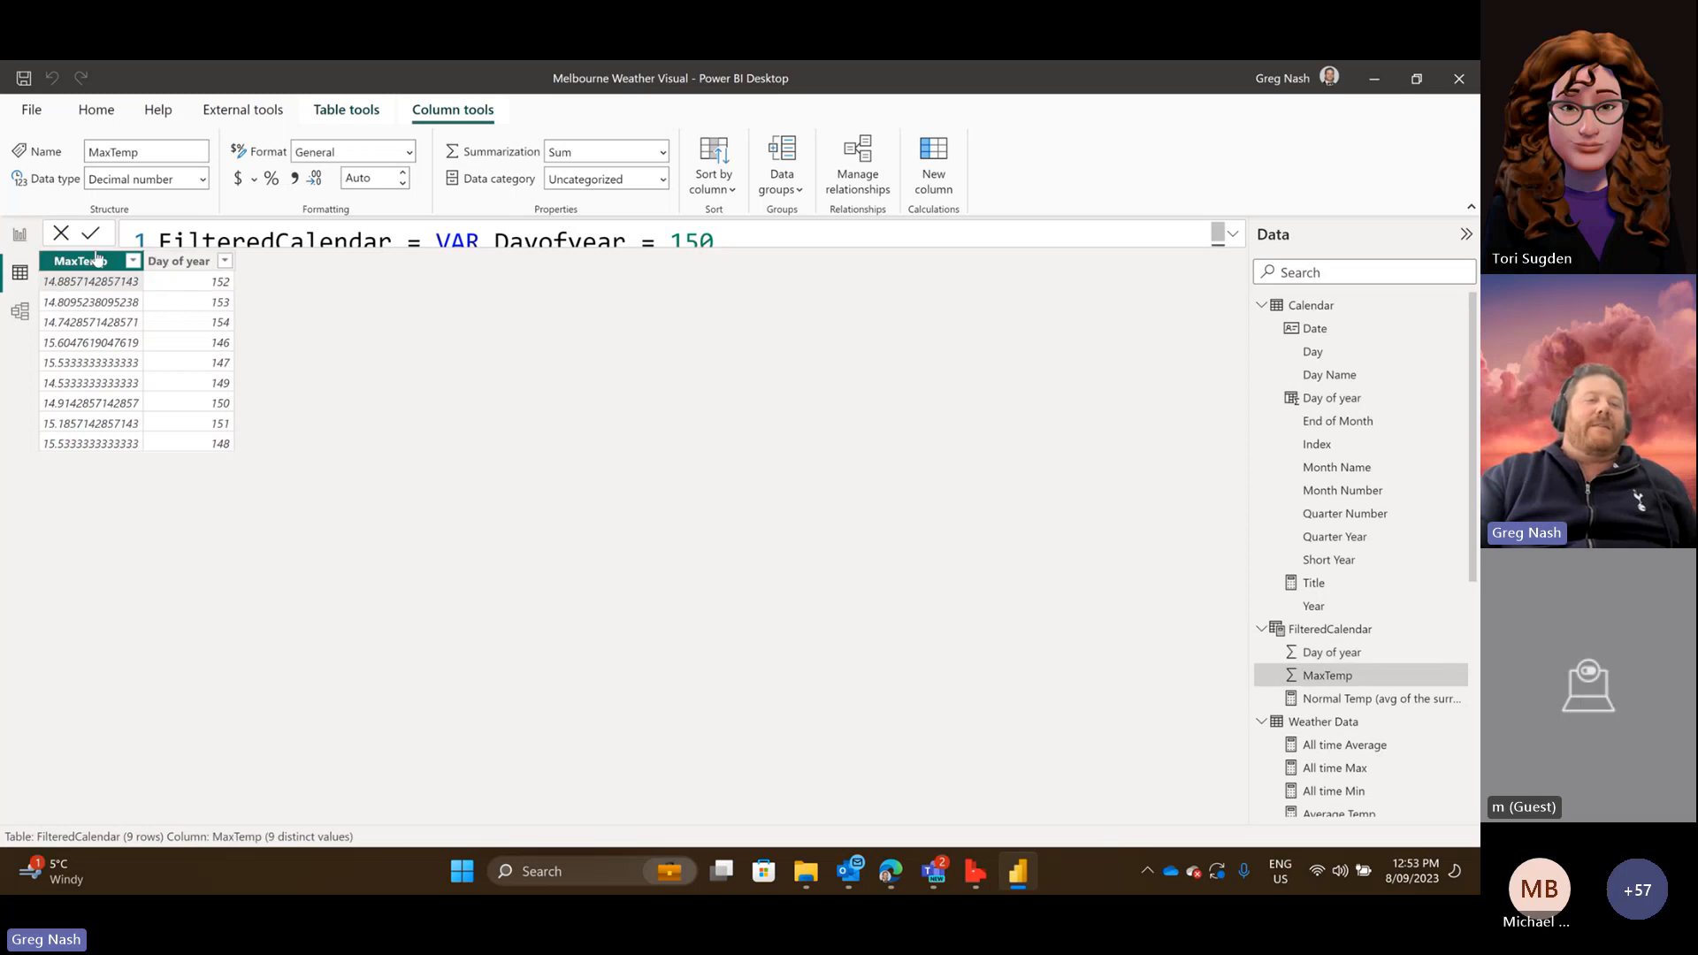
Rename the "MaxTemp" column to "AvgTemp" in the FilteredCalendar formula and commit the change.
left_click(1233, 233)
double_click(329, 642)
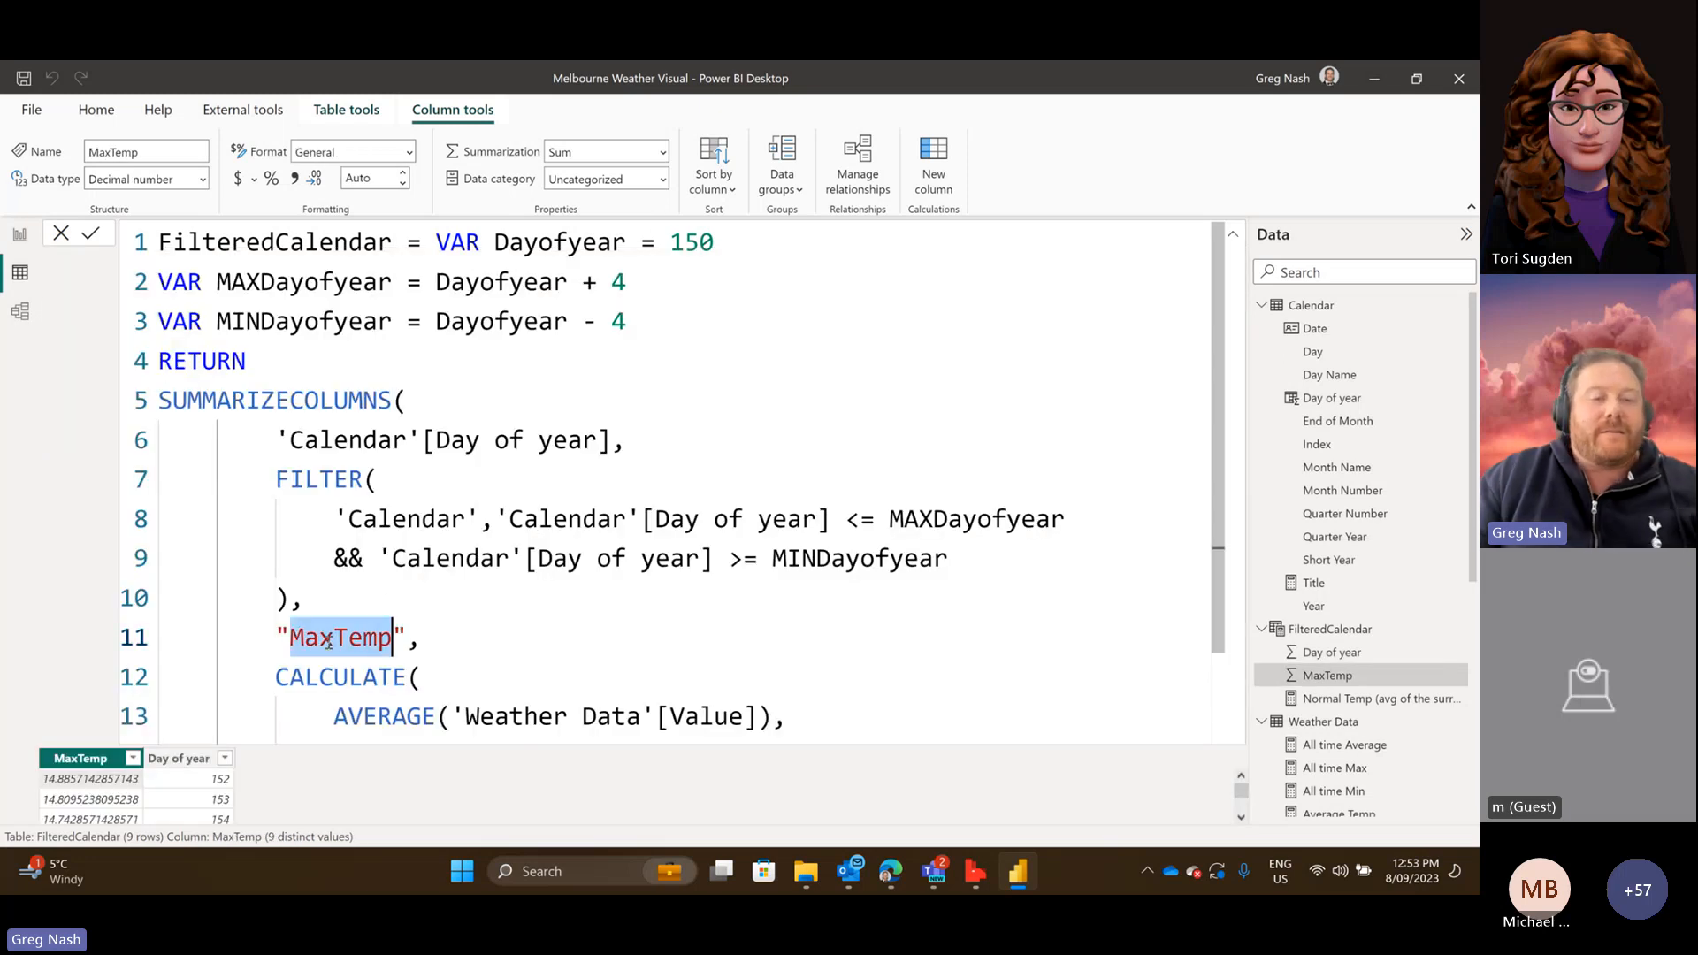
left_click_drag(332, 639, 289, 639)
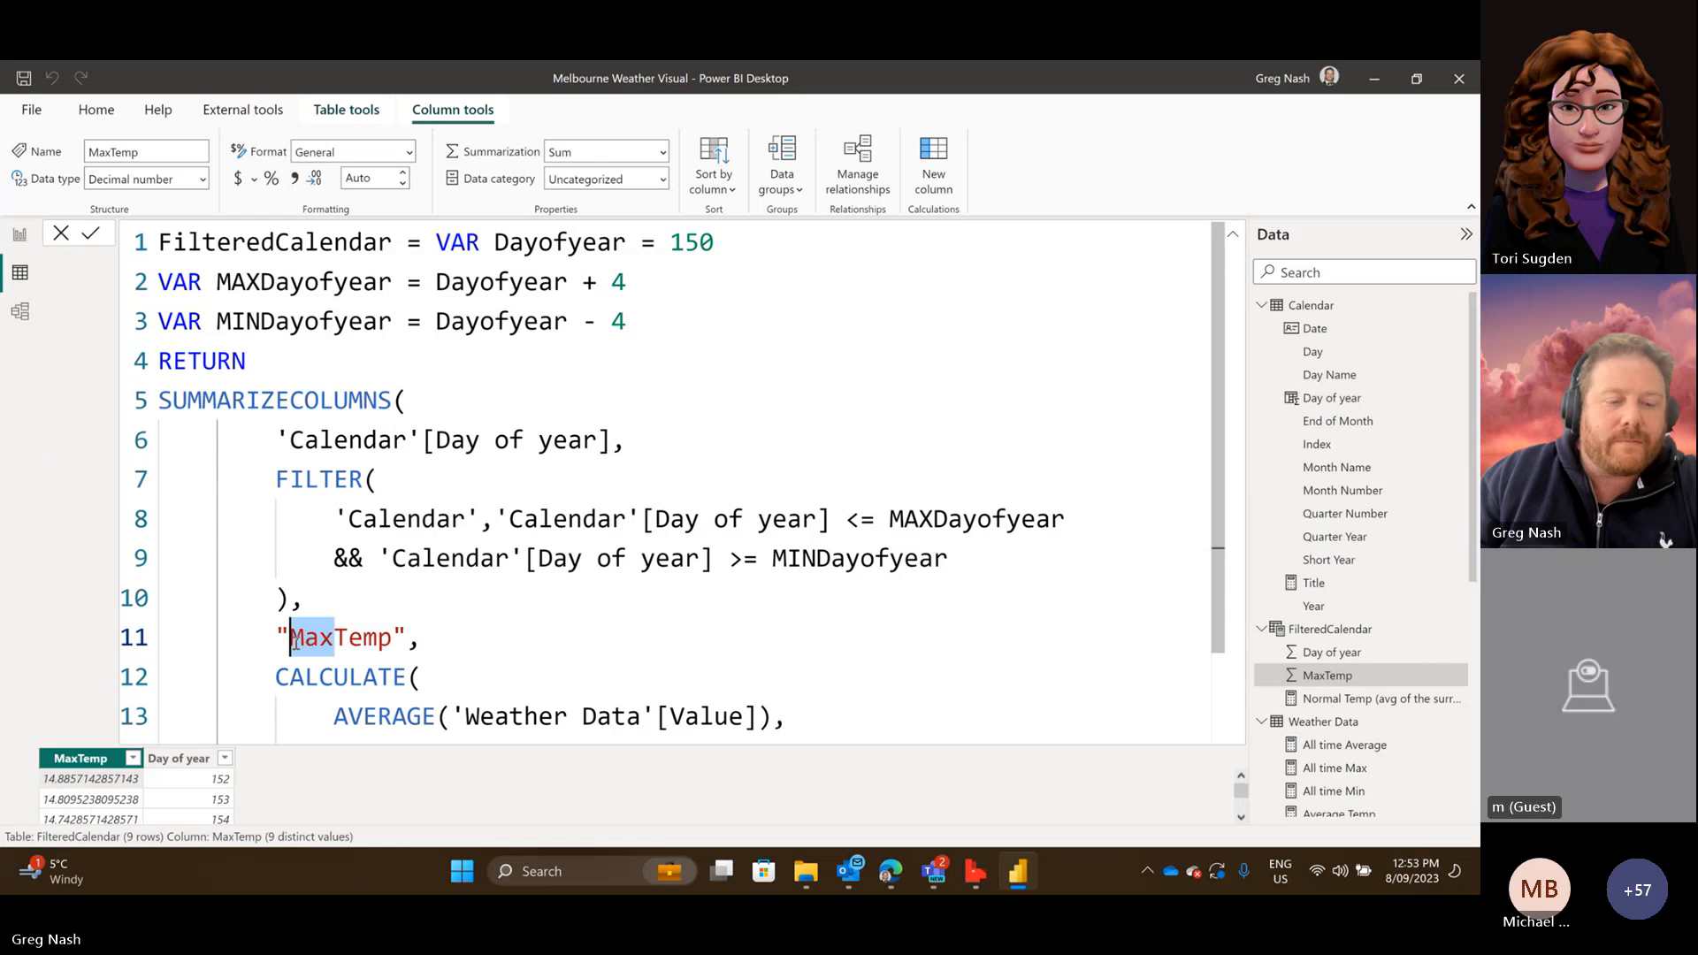
type("Av")
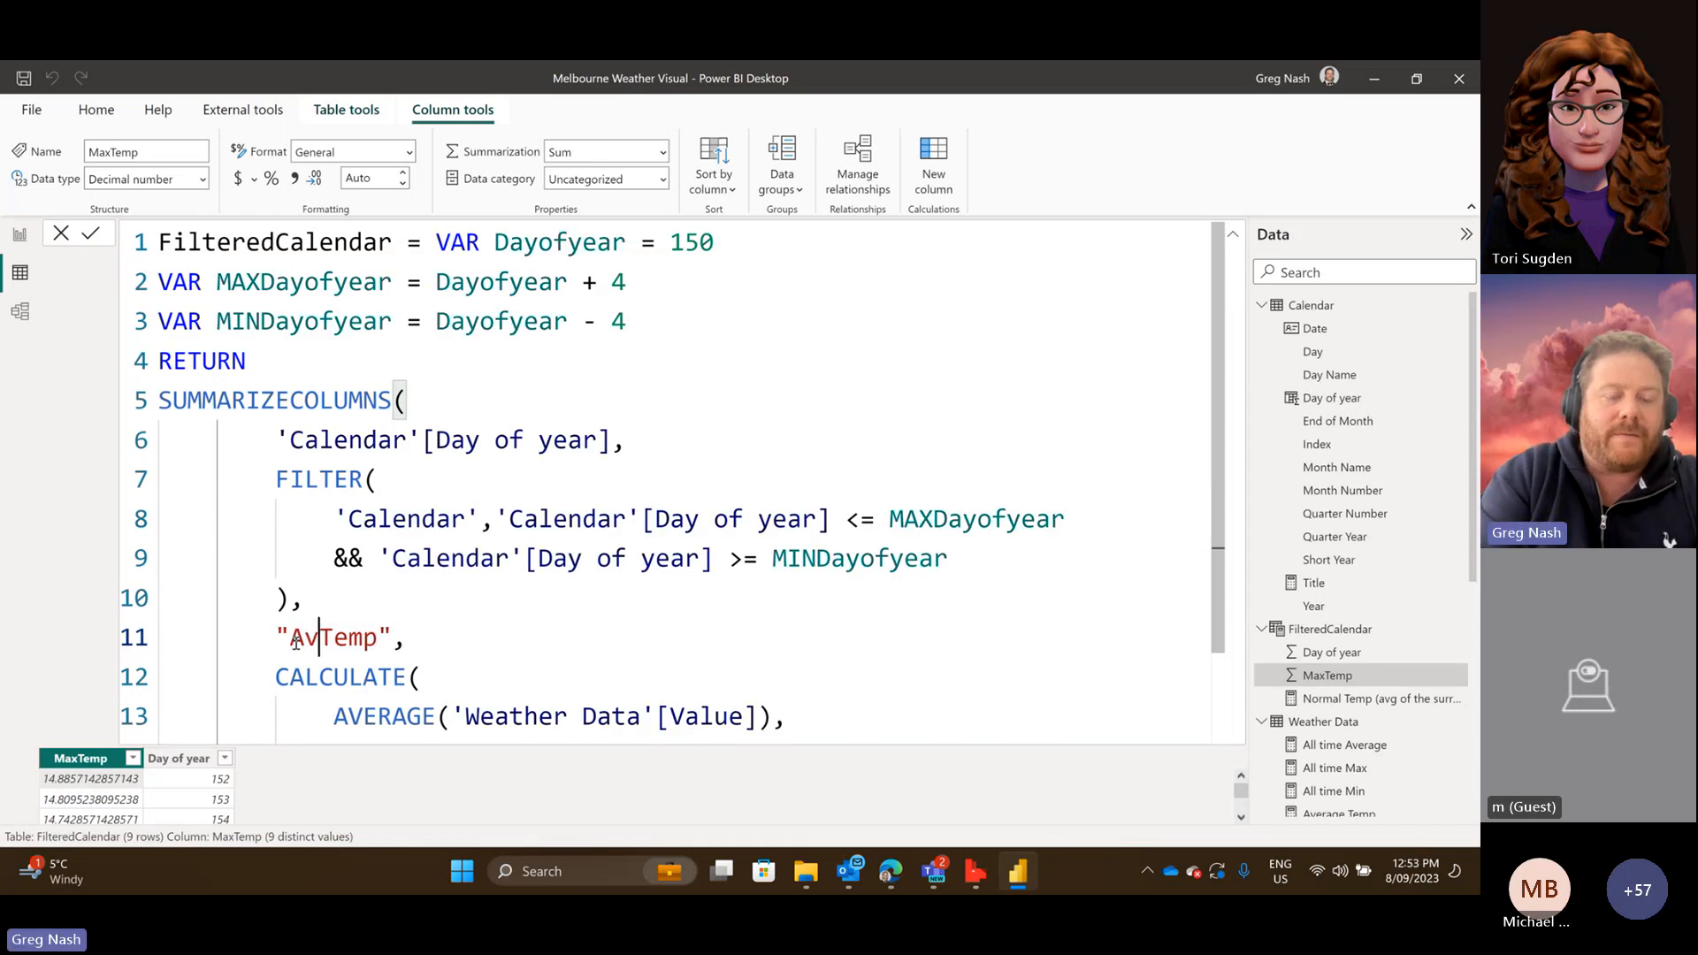
type("g")
left_click(609, 465)
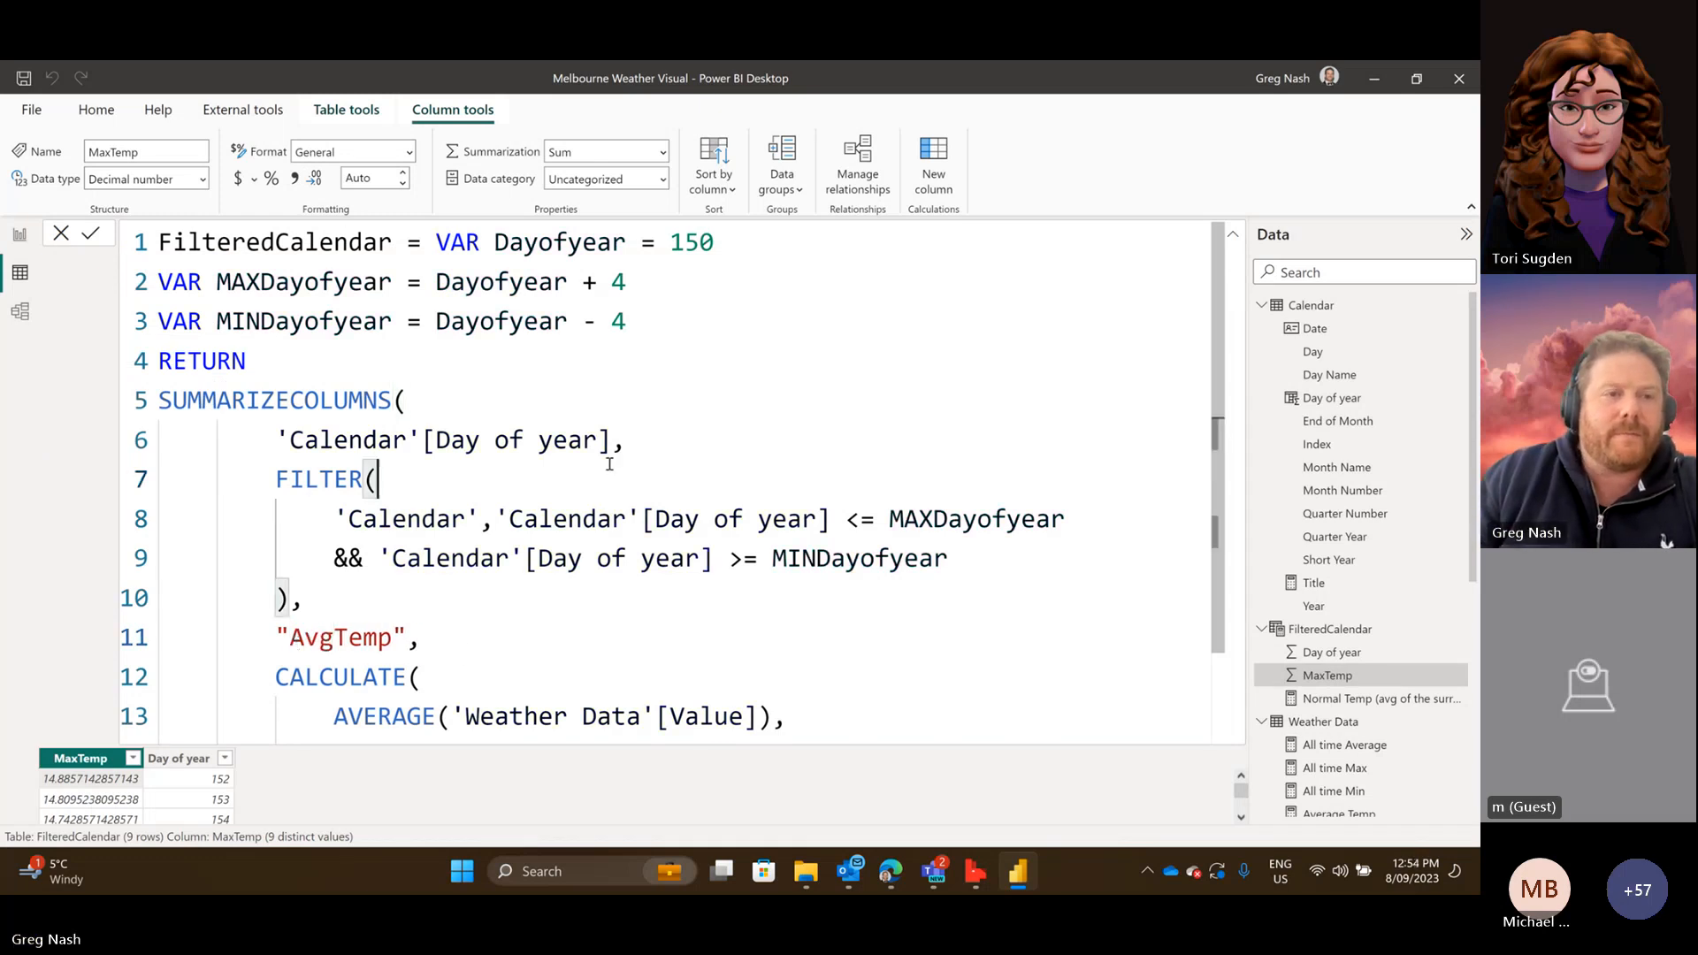
left_click(90, 234)
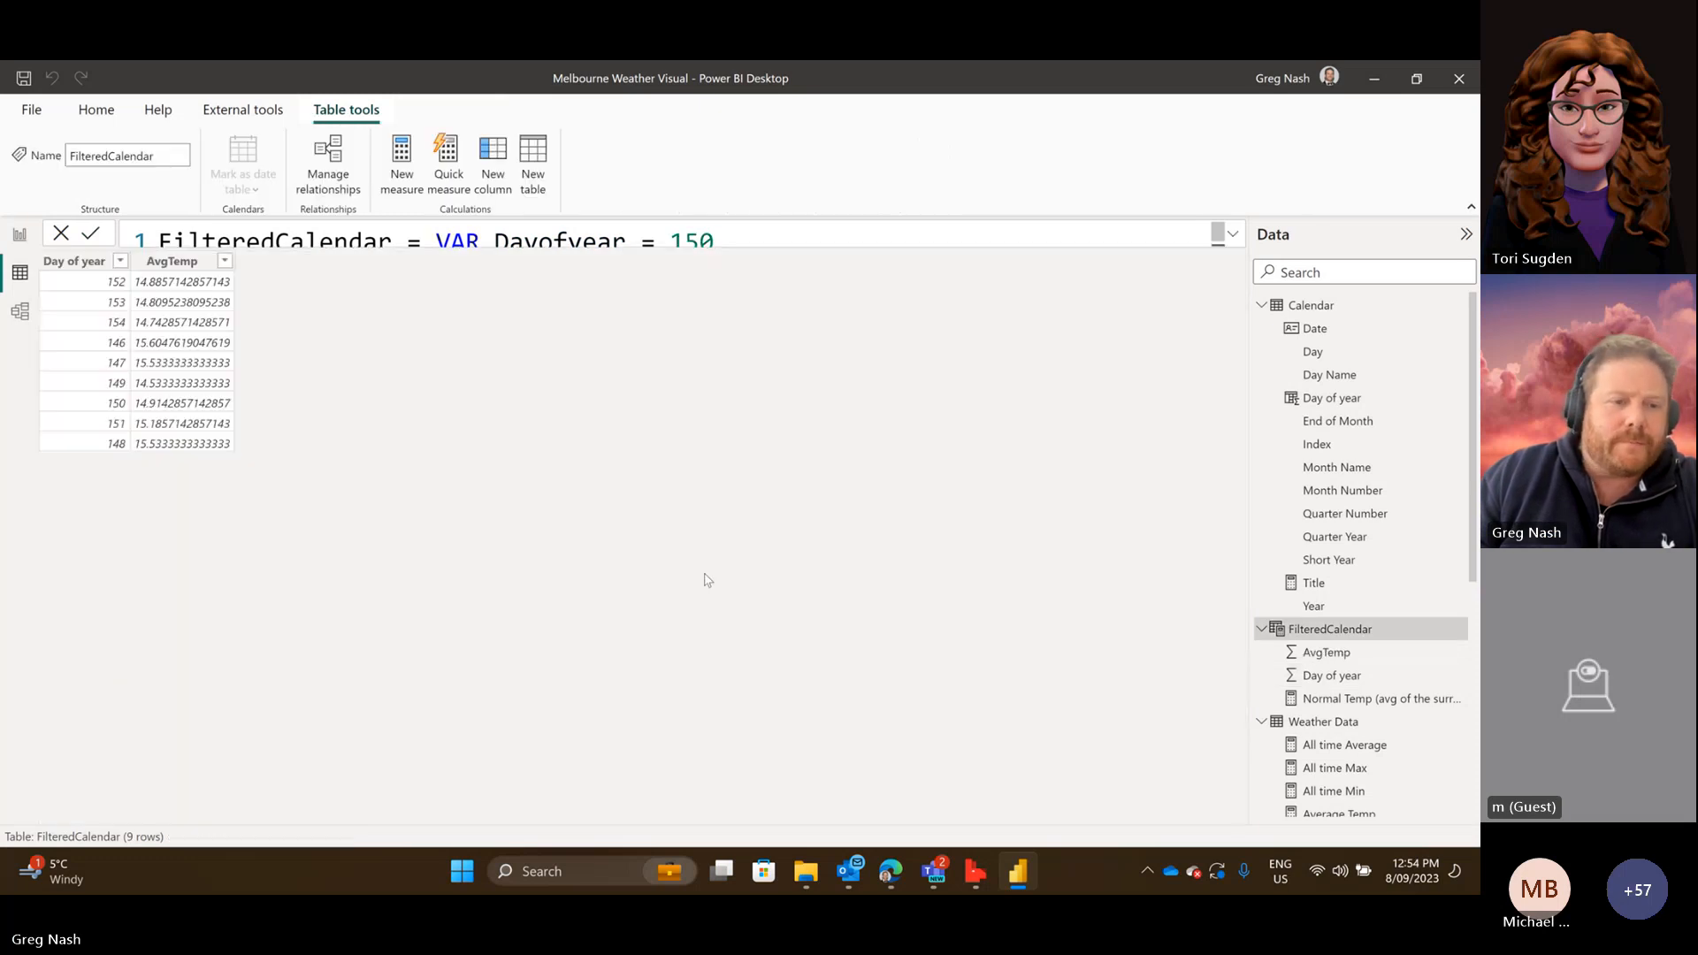
Sort FilteredCalendar by Day of year in ascending order and check the AvgTemp value for day 150.
left_click(74, 261)
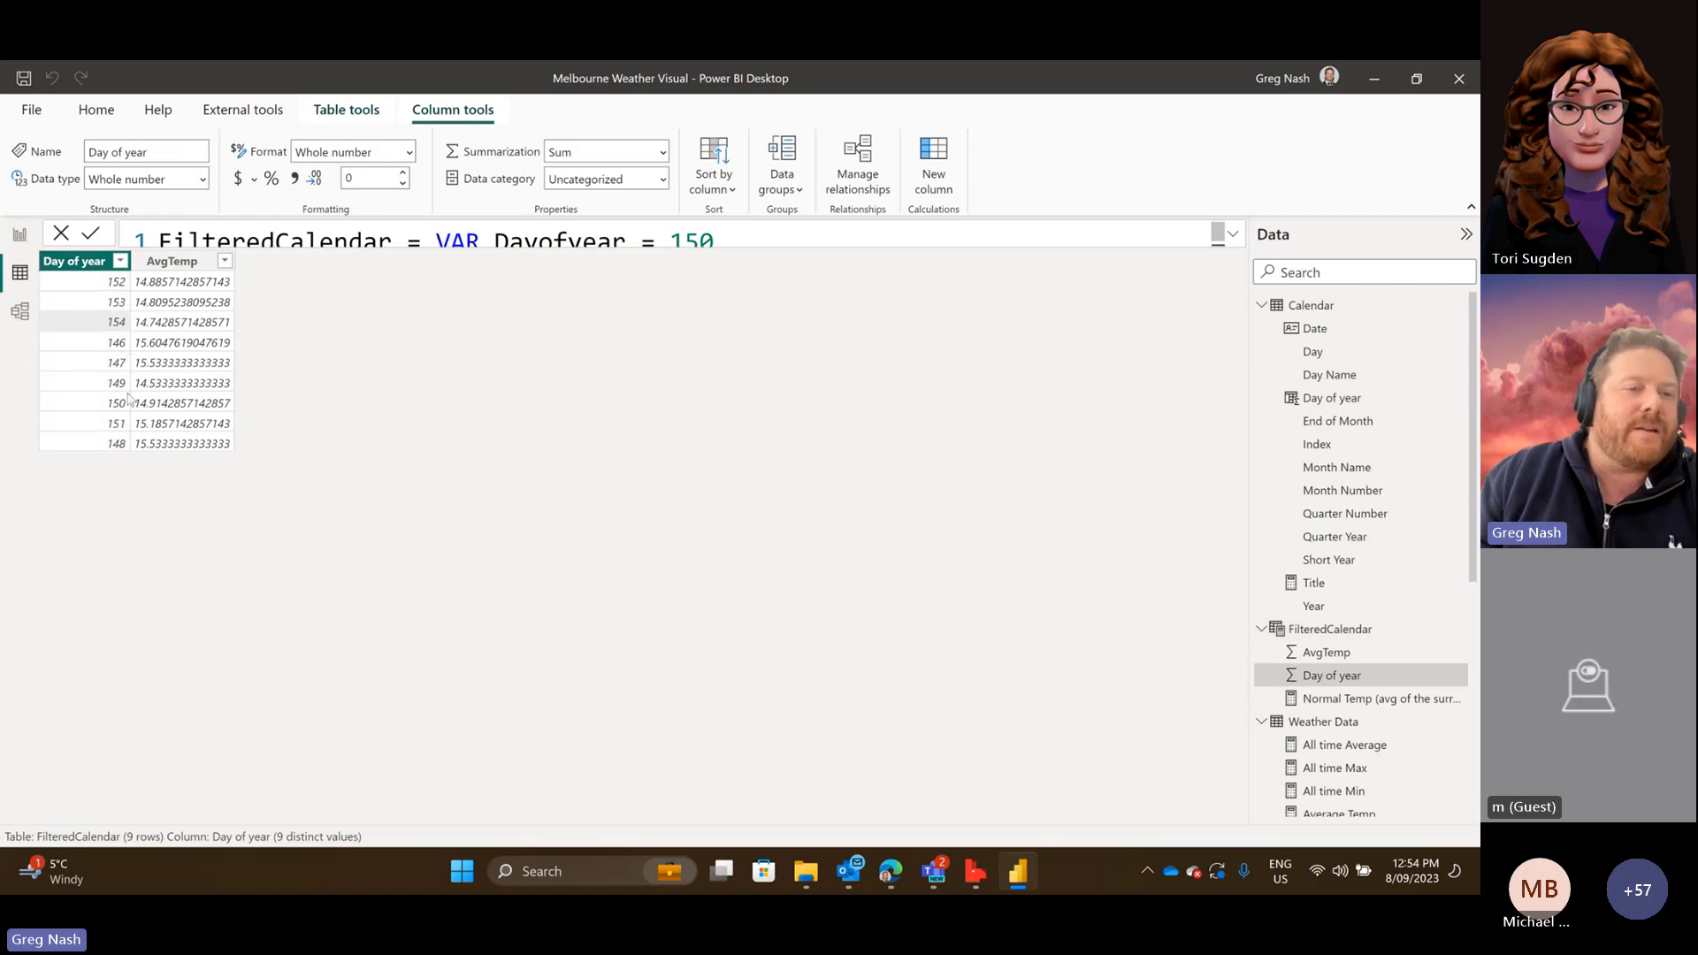
left_click(120, 261)
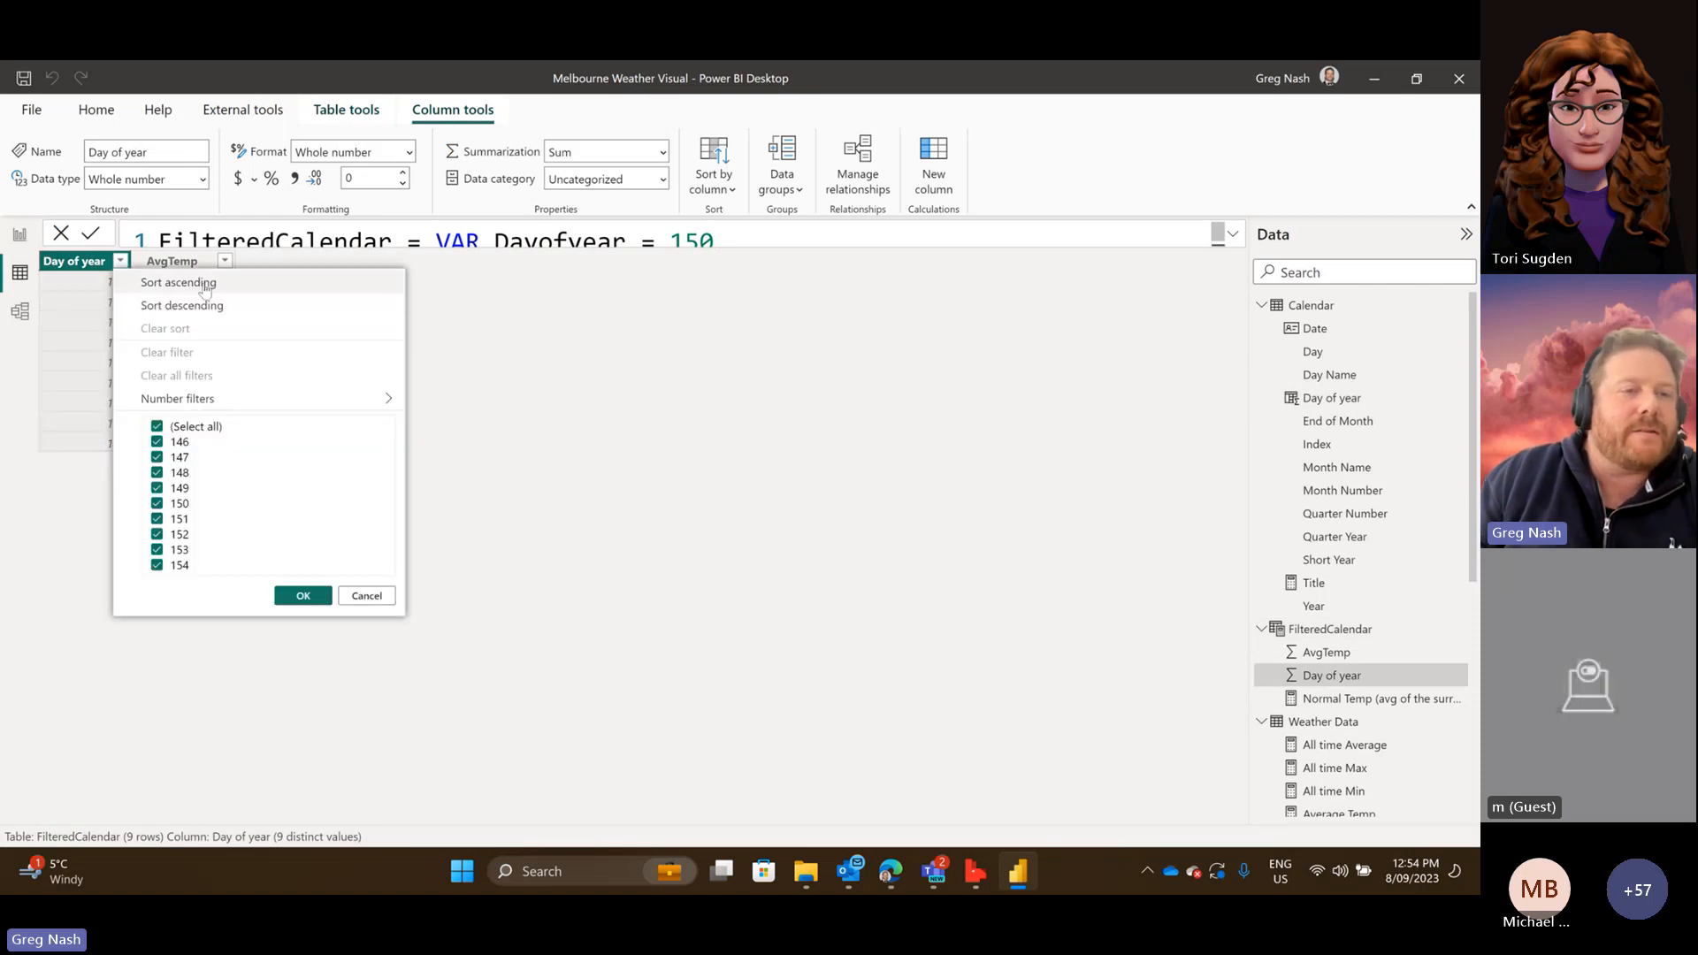
left_click(172, 281)
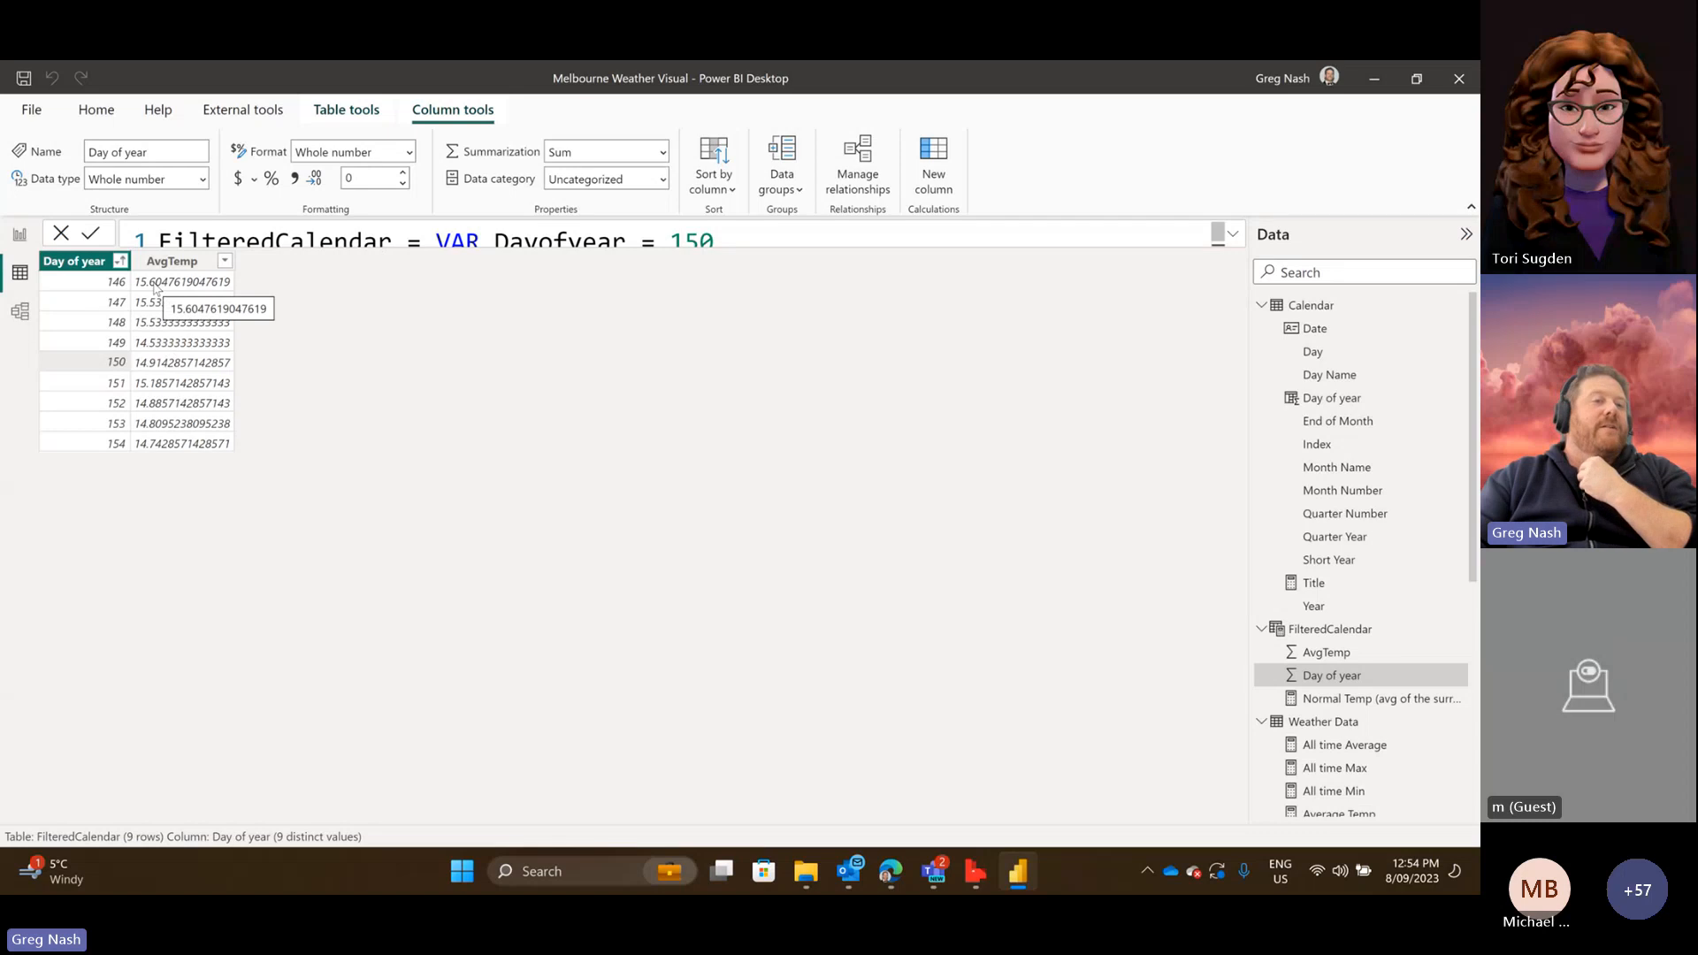
left_click(156, 370)
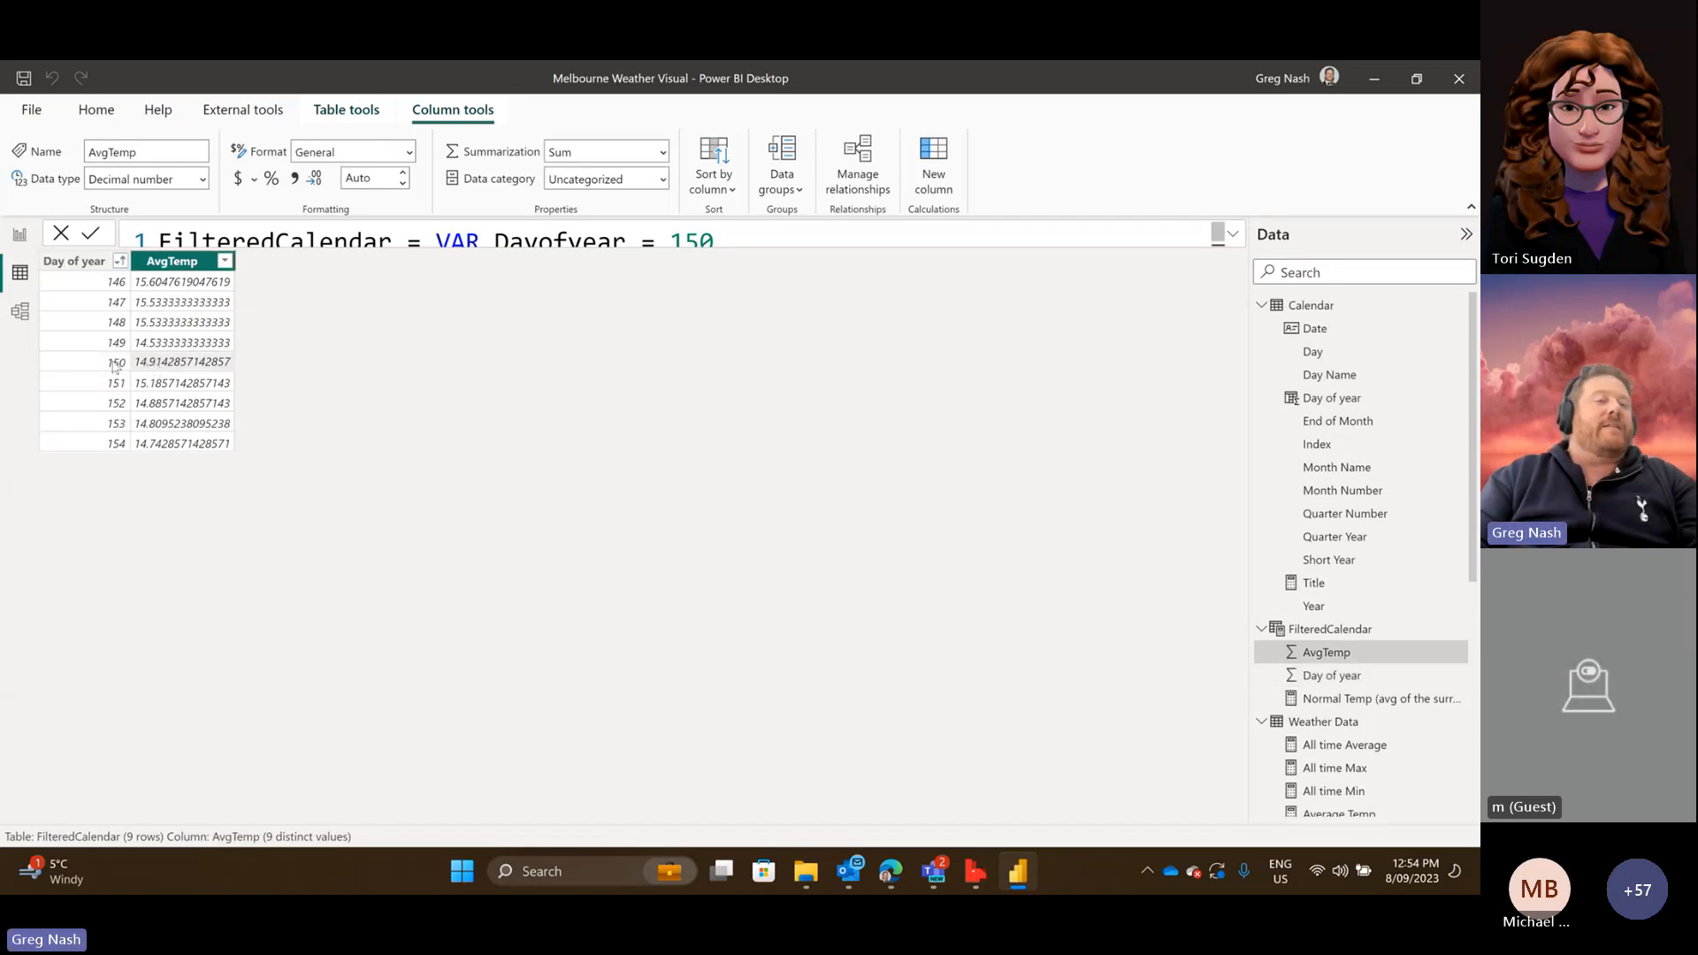
left_click(115, 367)
left_click(149, 368)
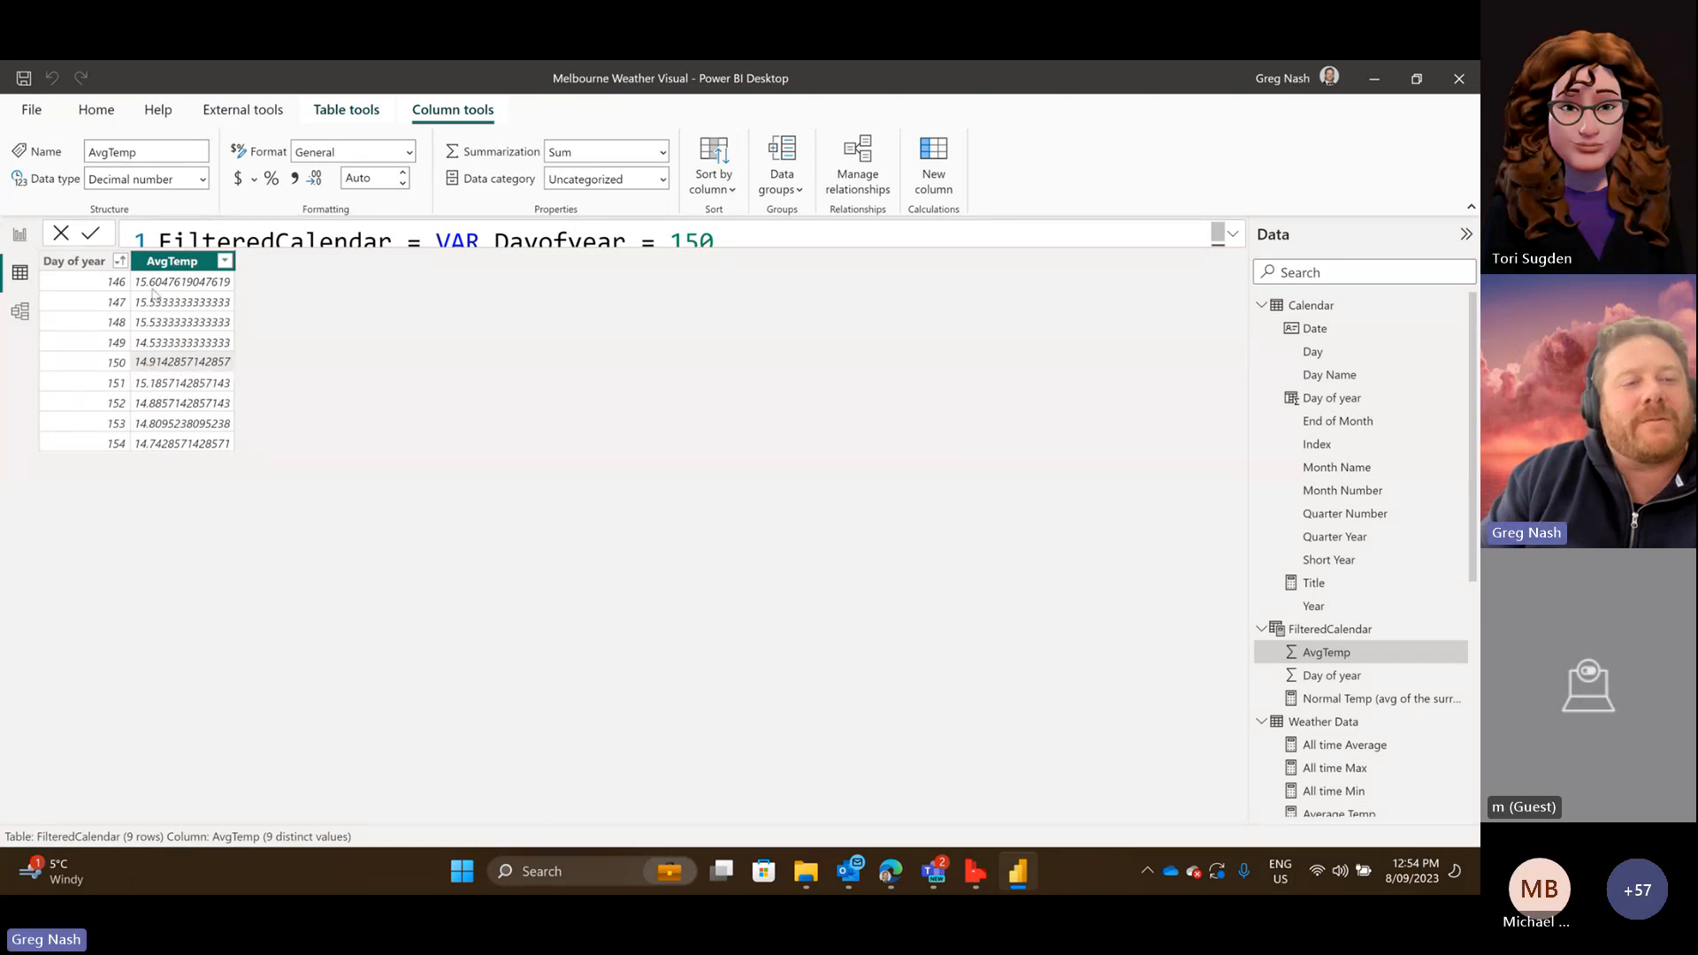
Return to the report and set the summarization of FilteredCalendar's Day of year column to Don't summarize.
left_click(21, 235)
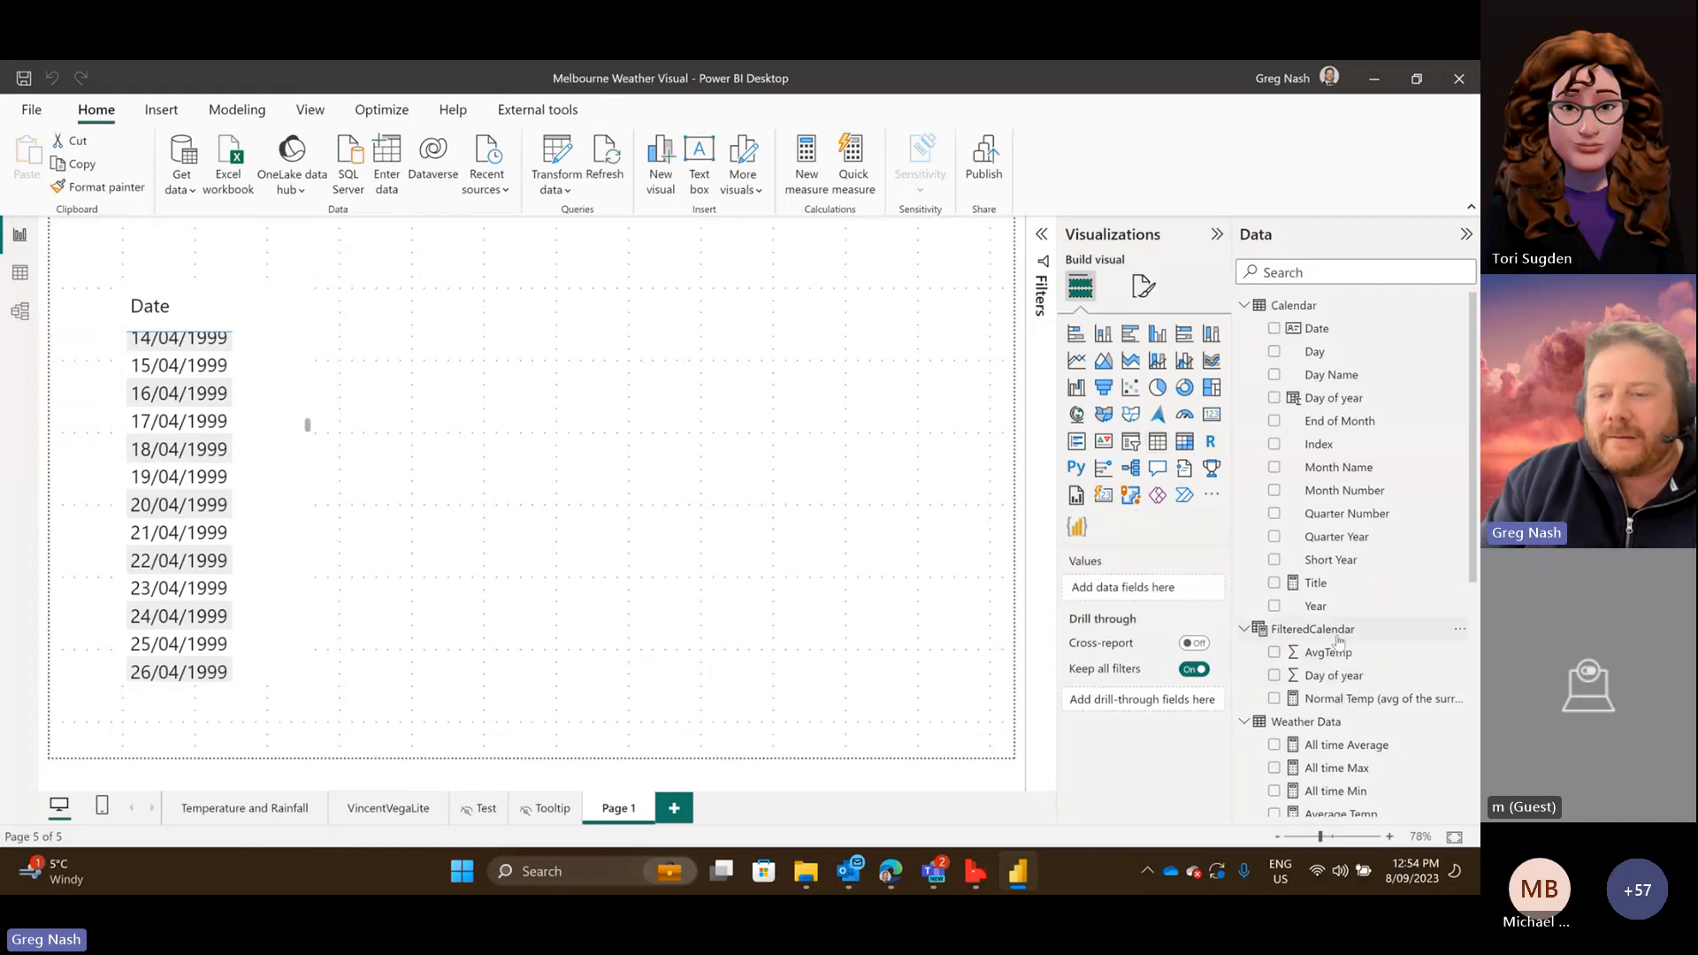
left_click(1430, 681)
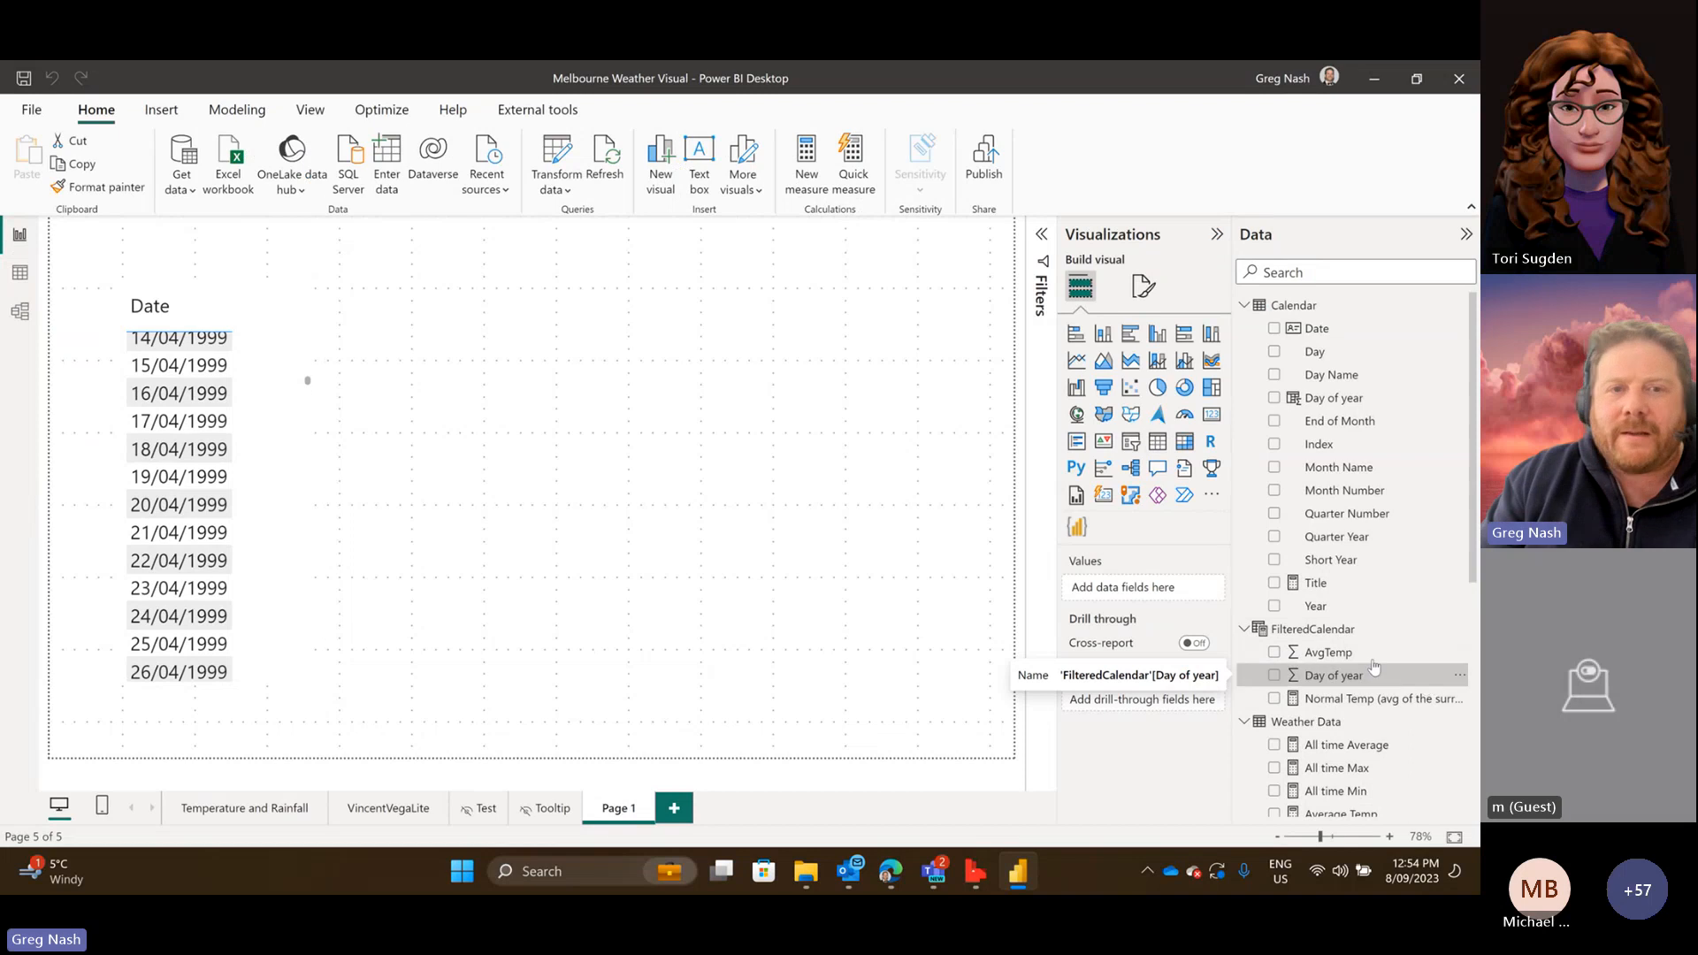
left_click(662, 181)
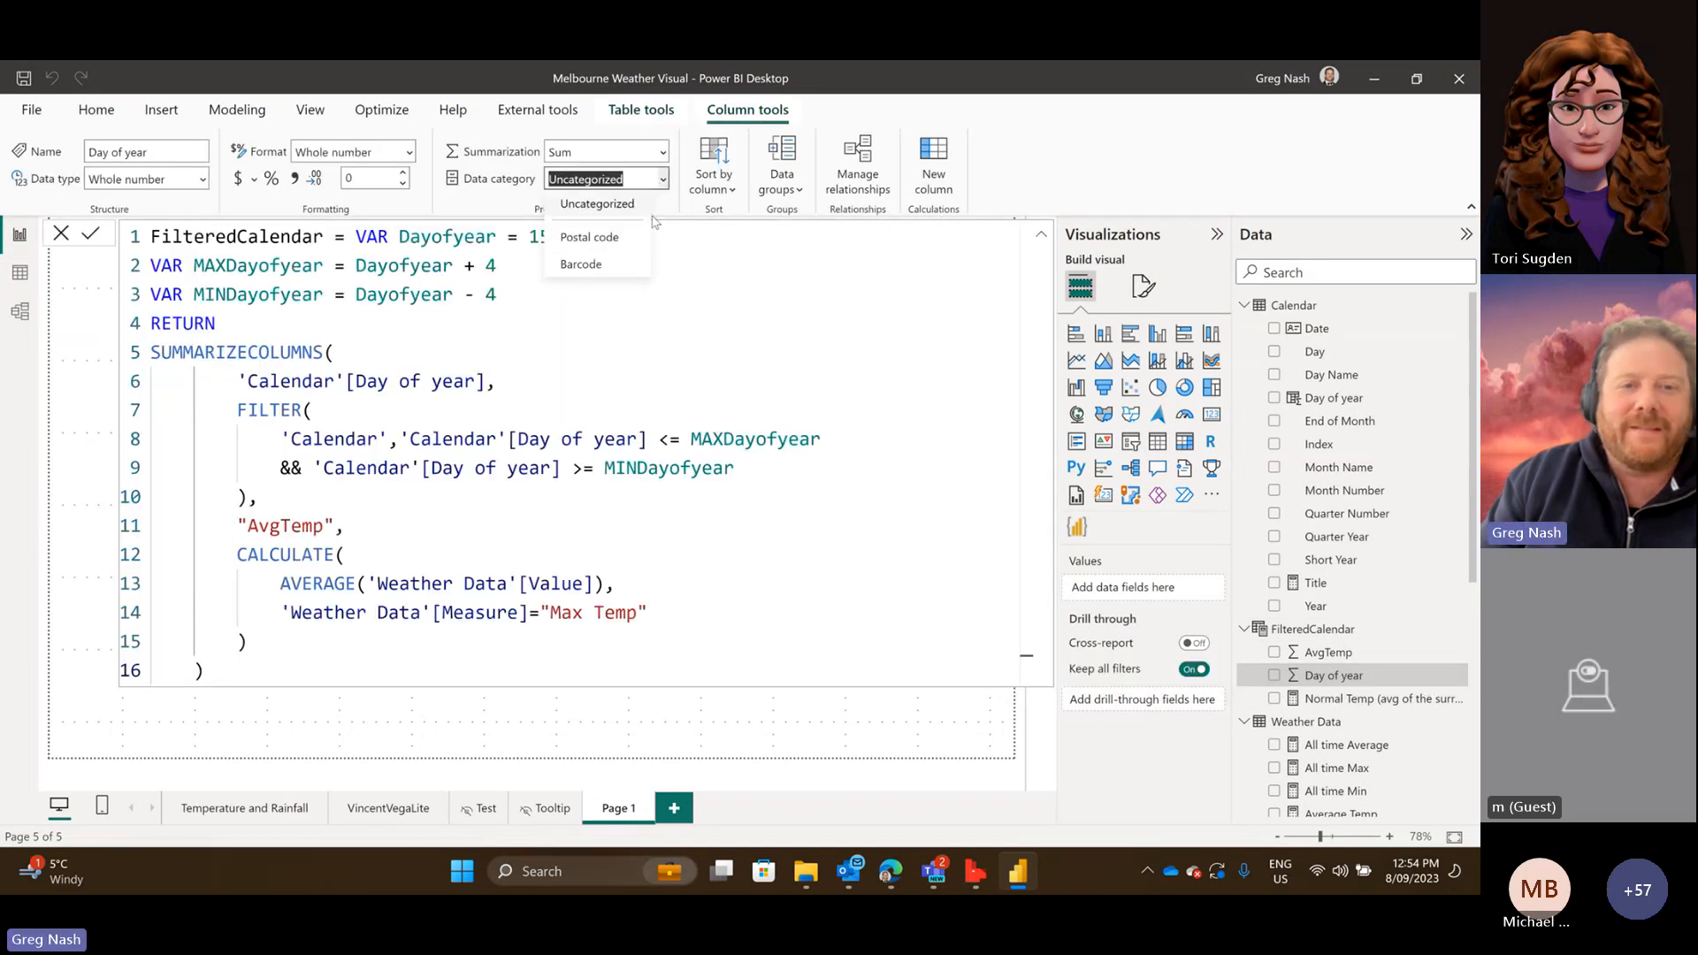
left_click(664, 155)
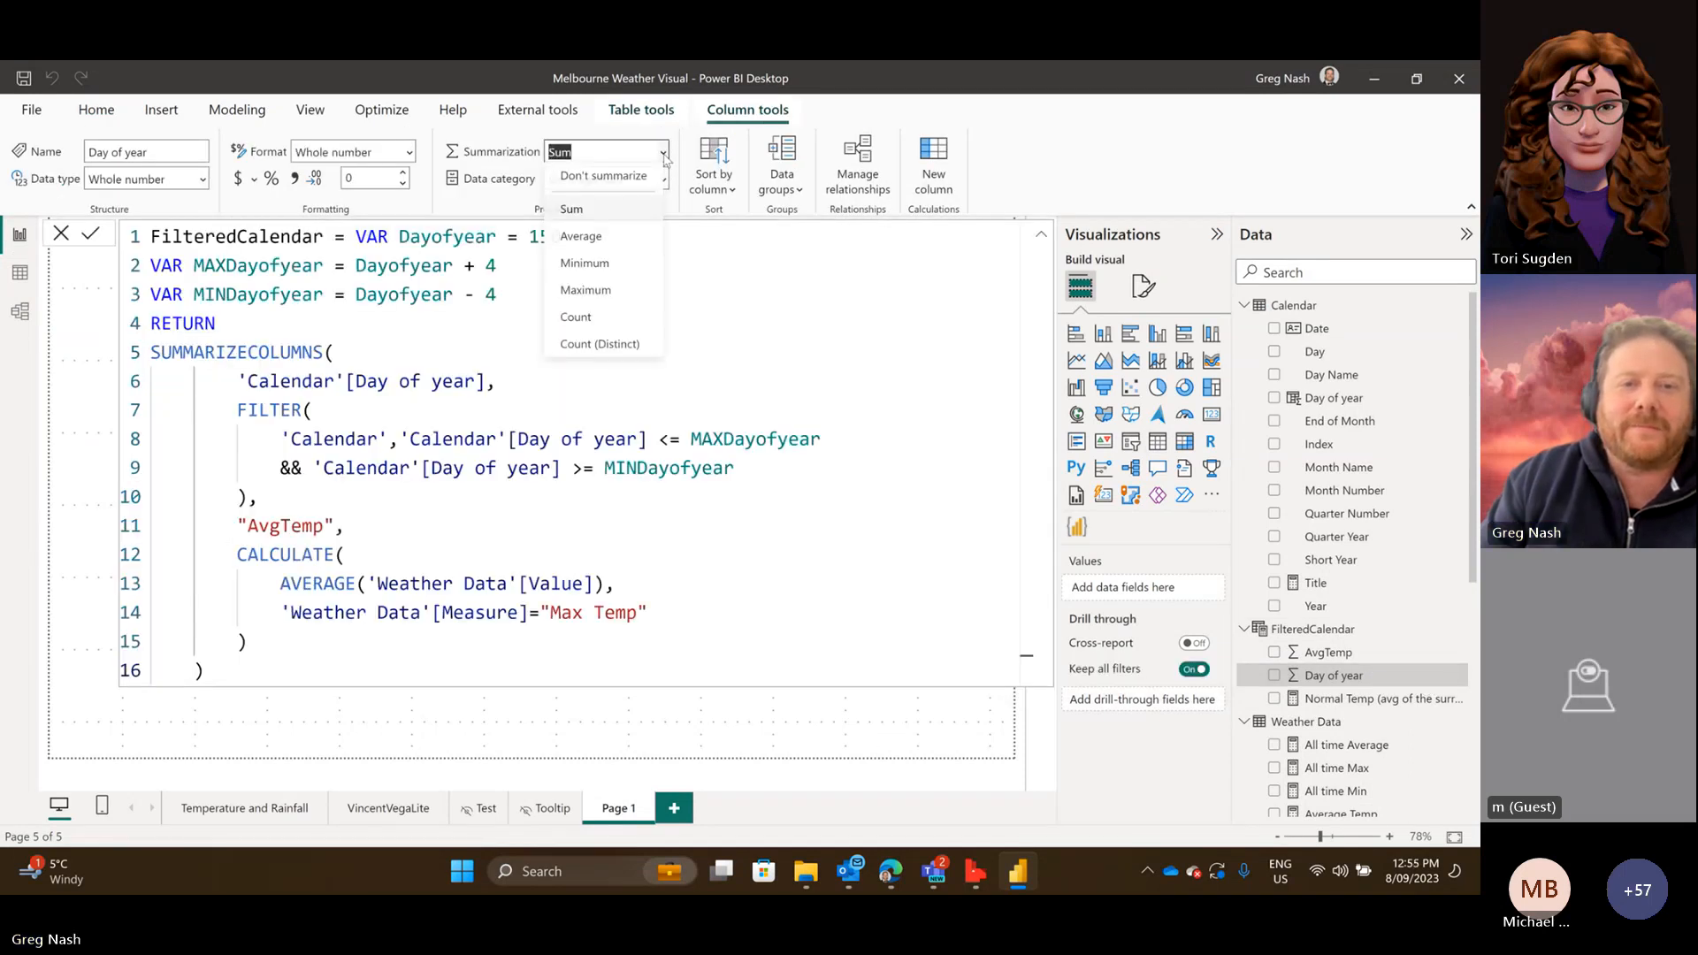
left_click(617, 215)
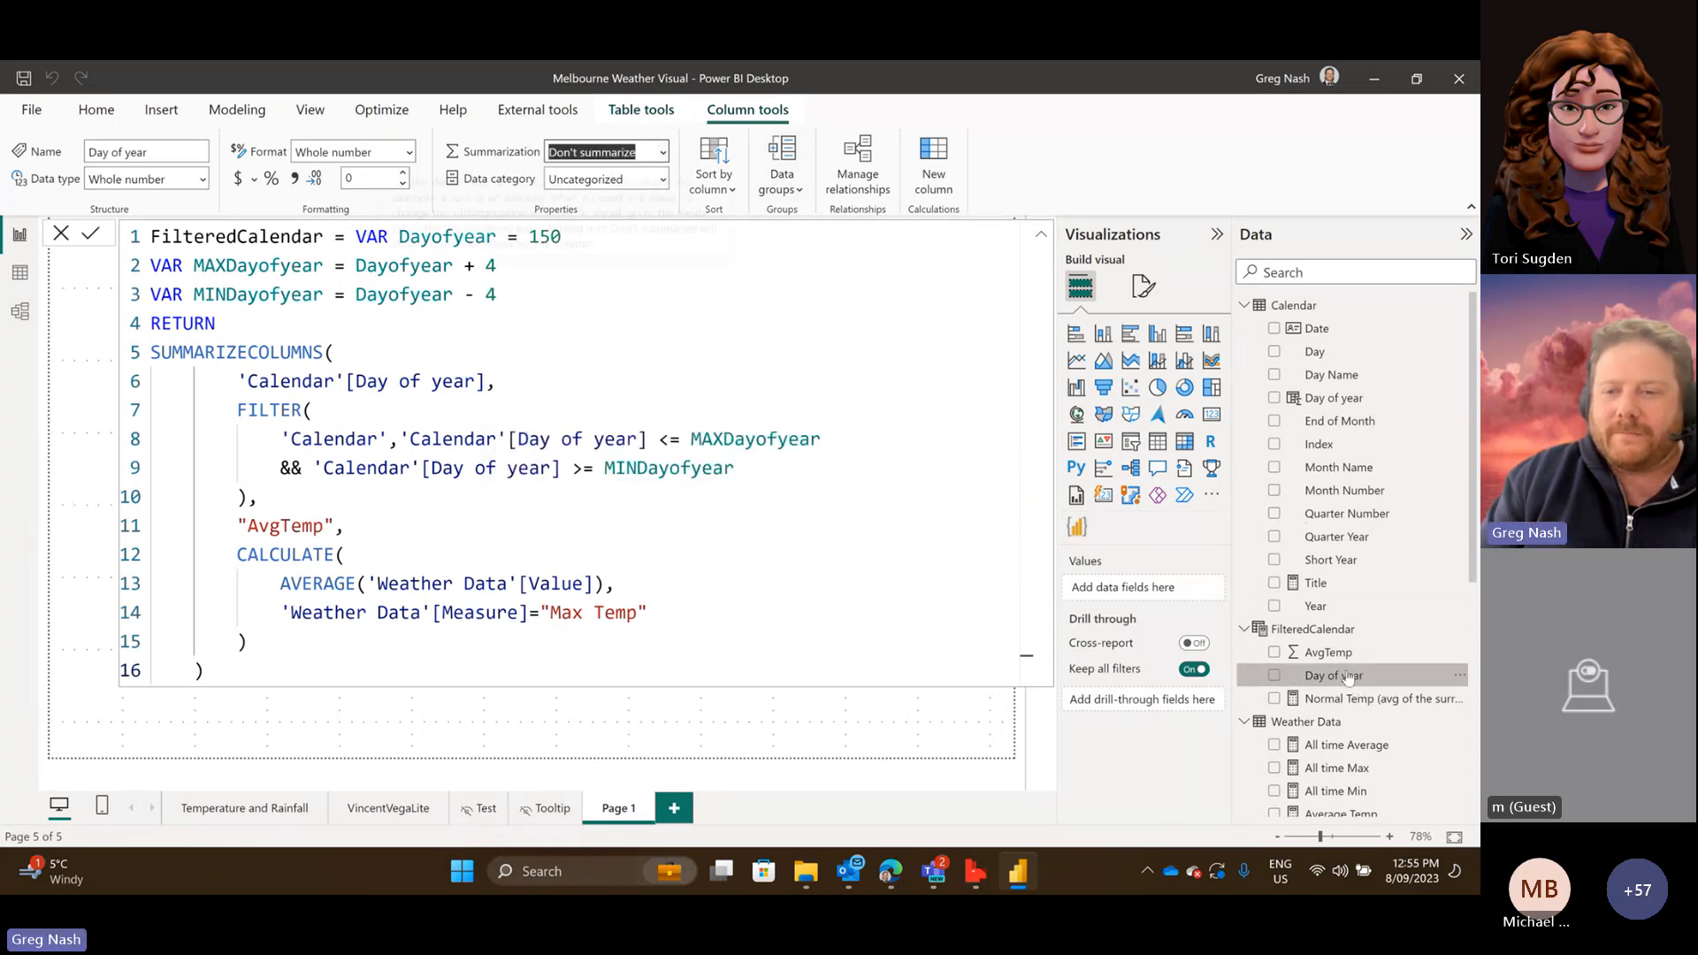
Create a table visual on Page 1 with Day of year and AvgTemp from FilteredCalendar.
left_click(819, 728)
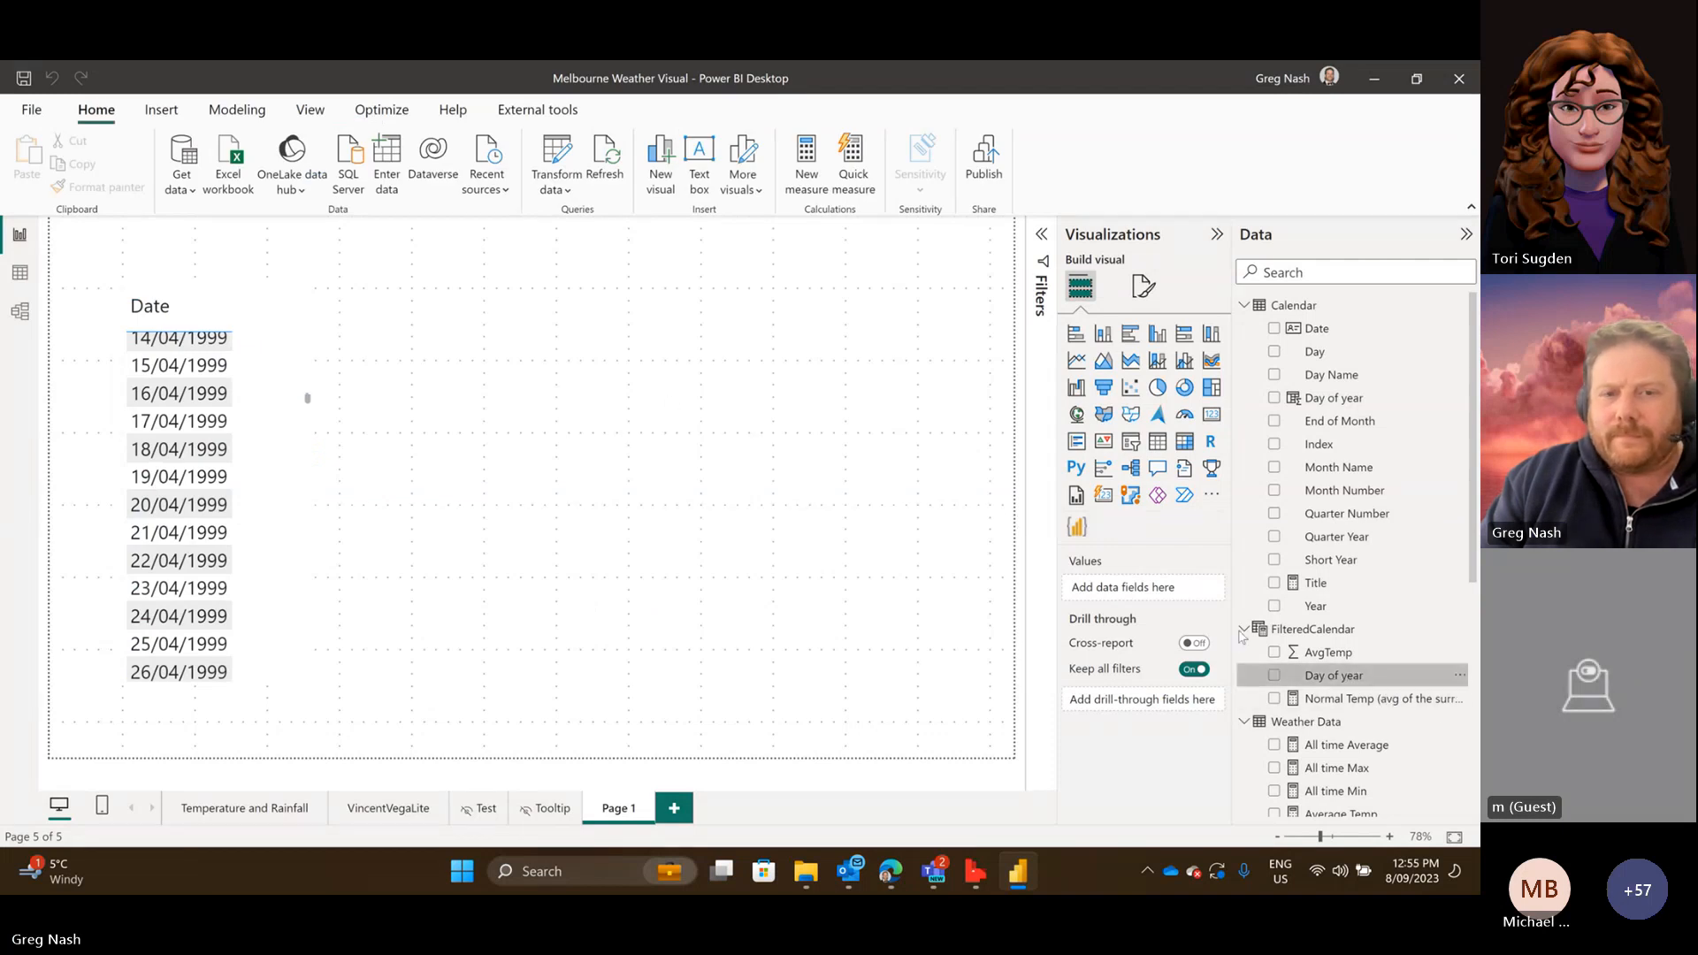
left_click(1275, 675)
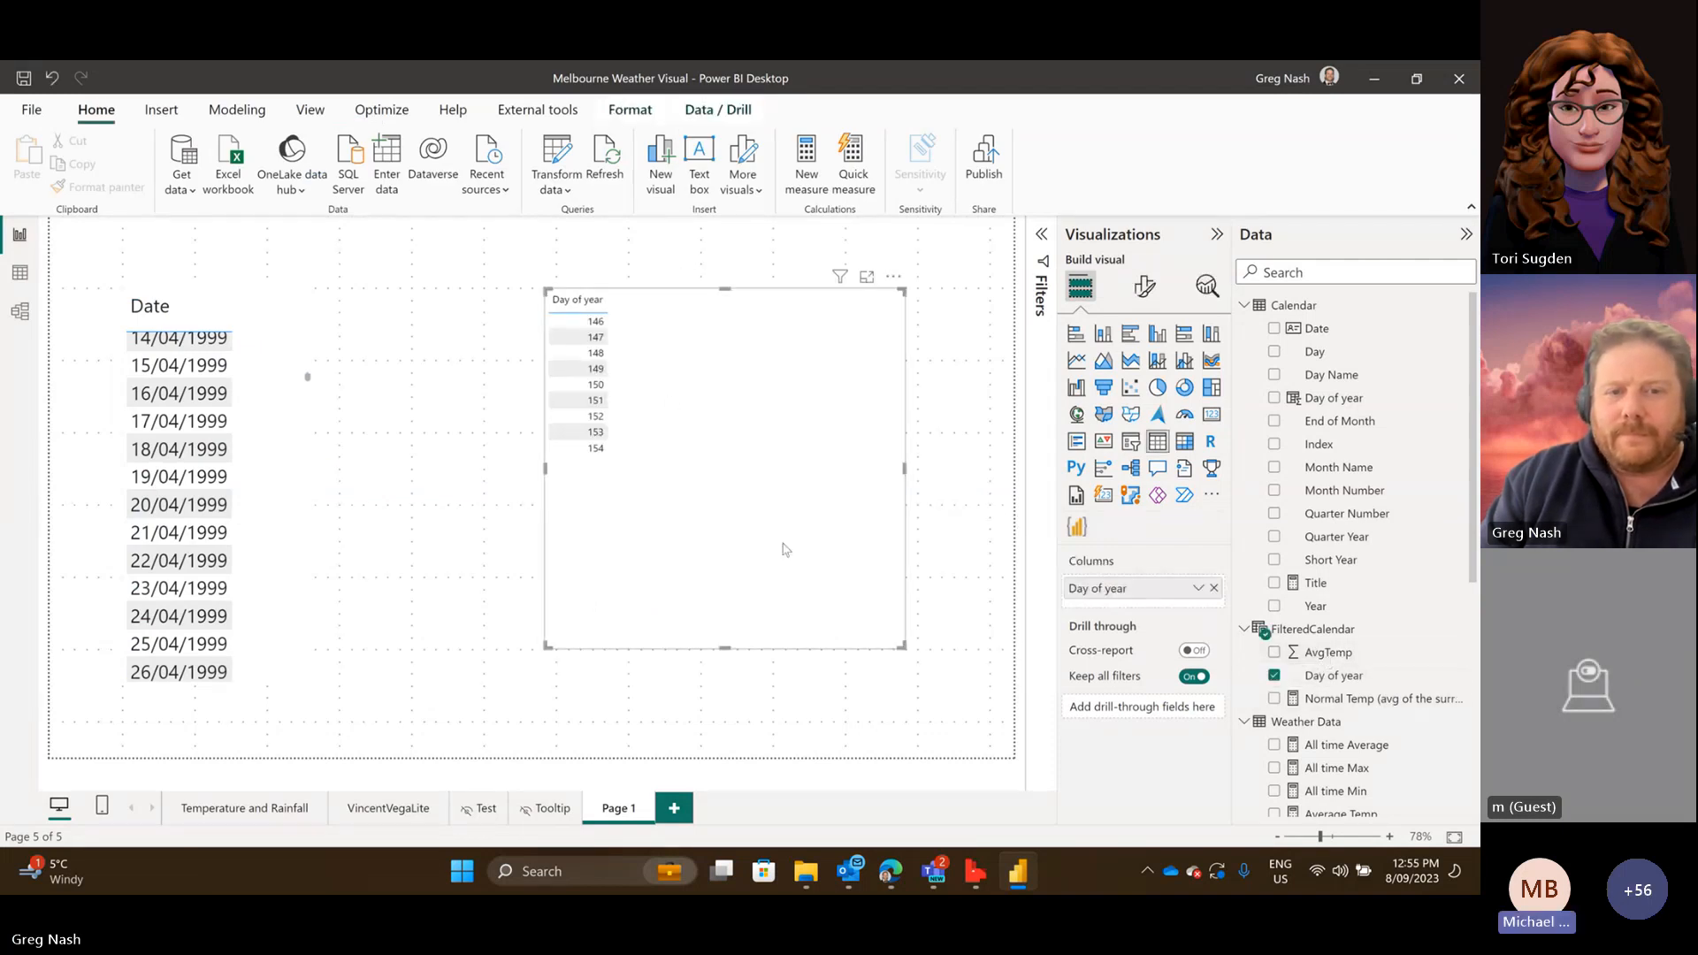
left_click(1275, 652)
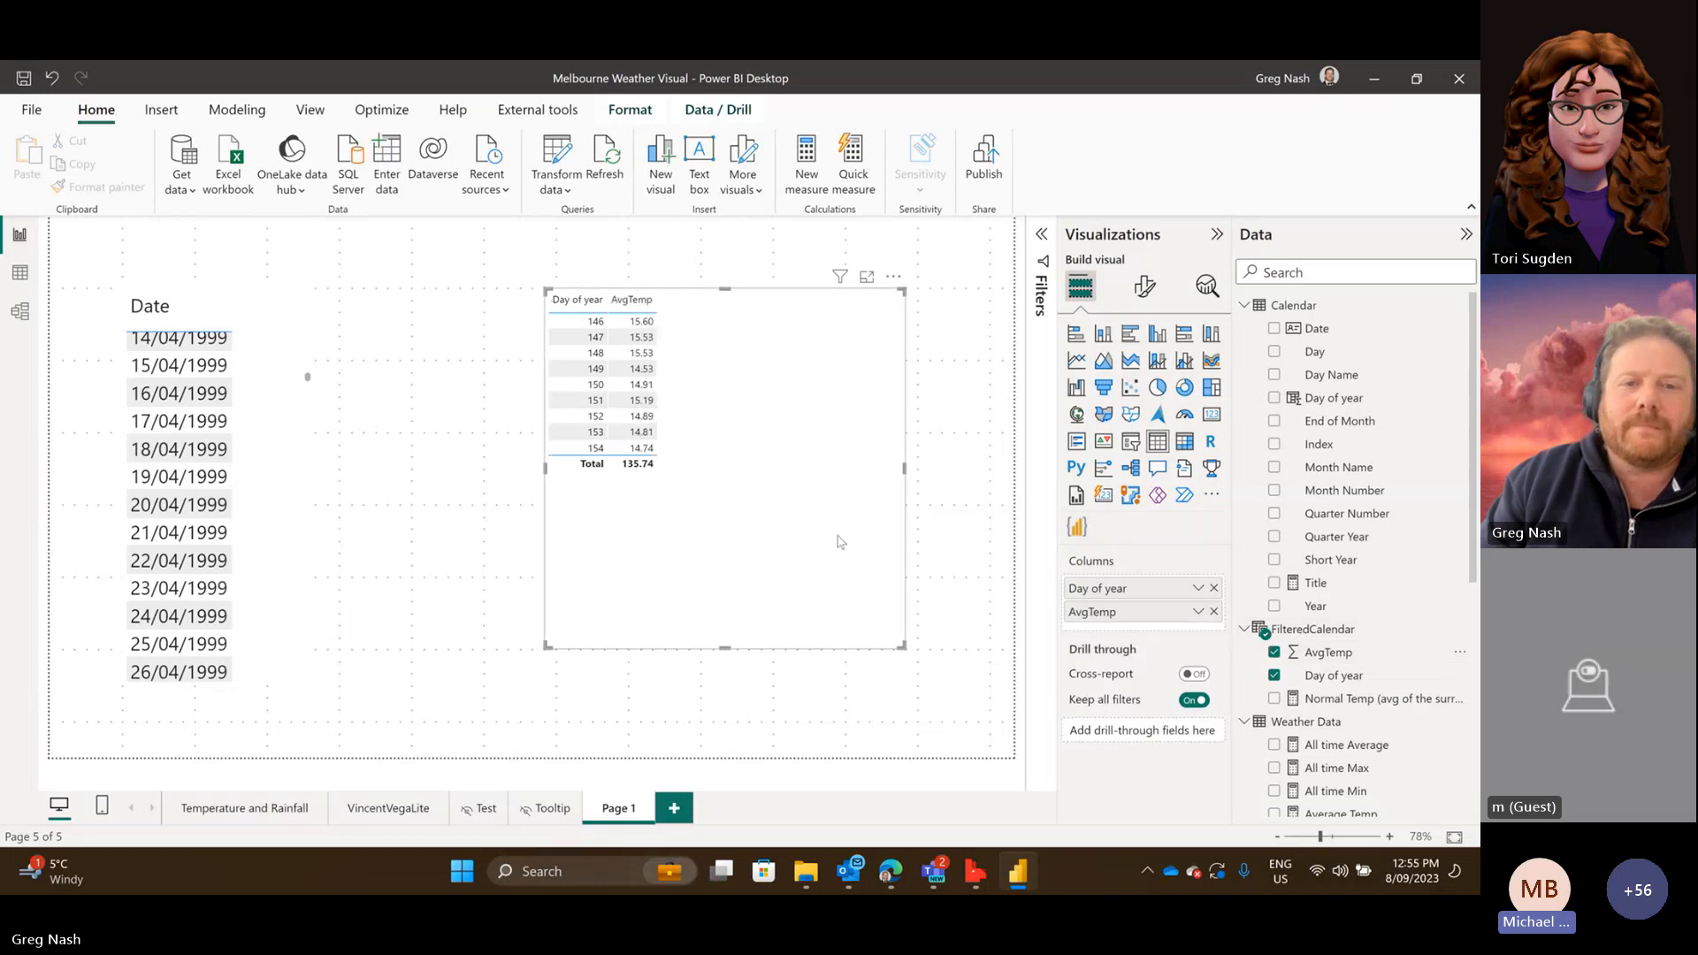
Shrink the Day of year and AvgTemp table visual and reposition it closer to the Date table.
left_click_drag(542, 298, 496, 337)
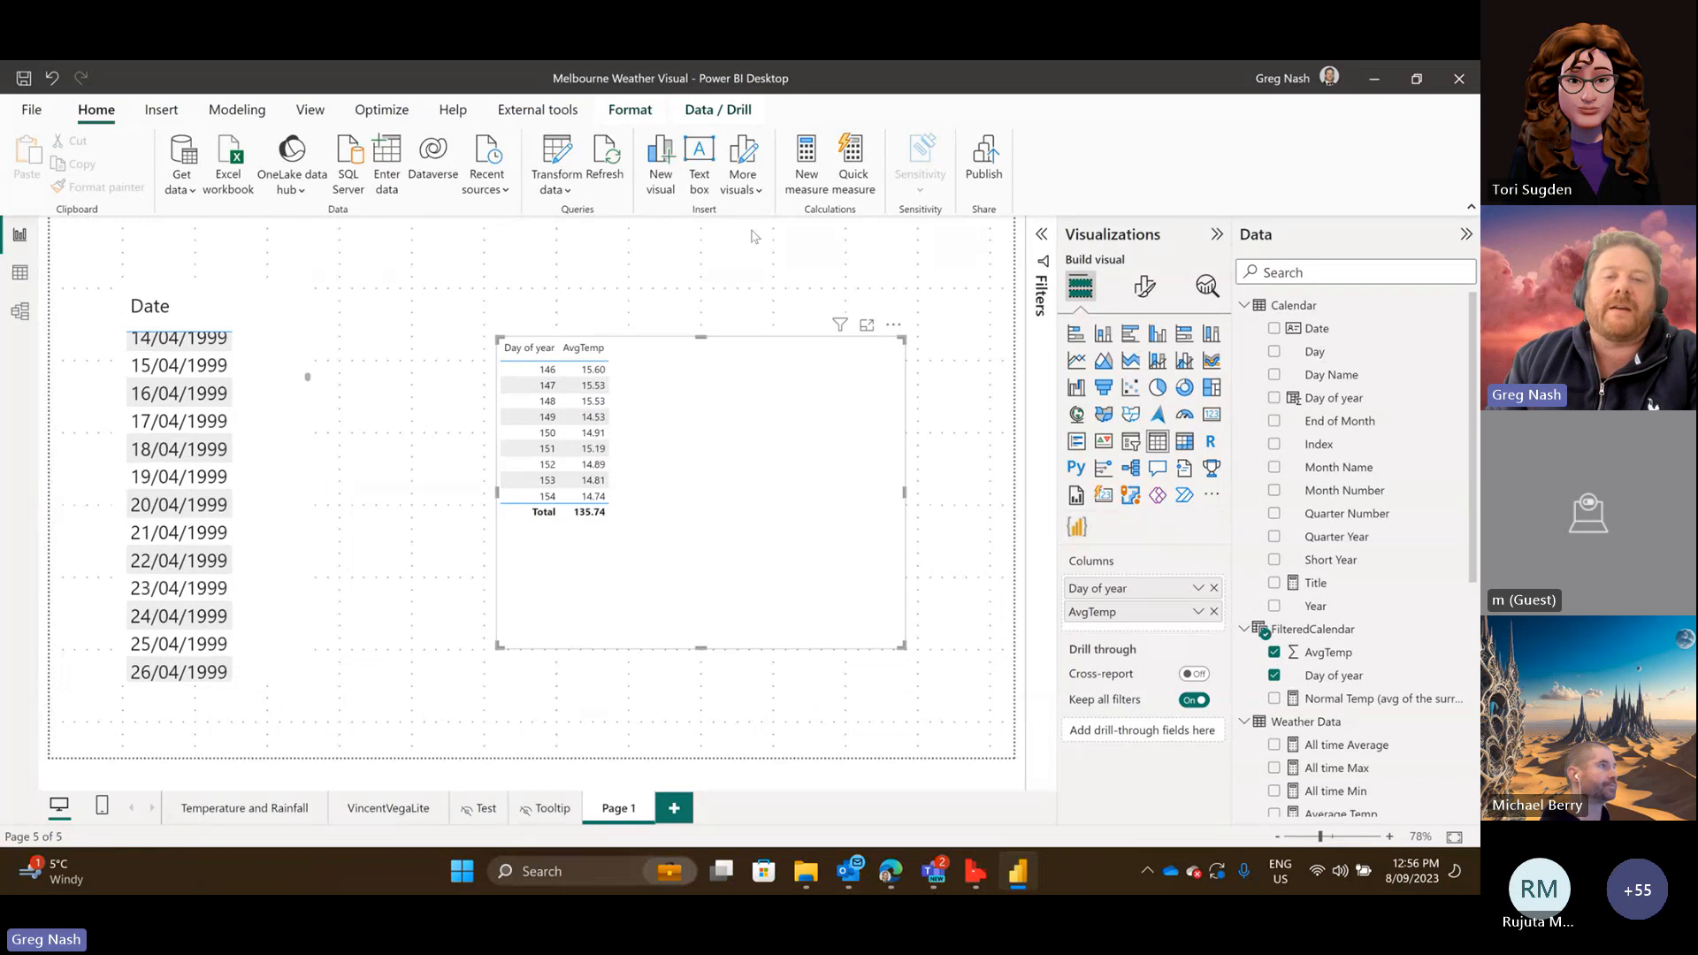
left_click_drag(654, 347, 583, 298)
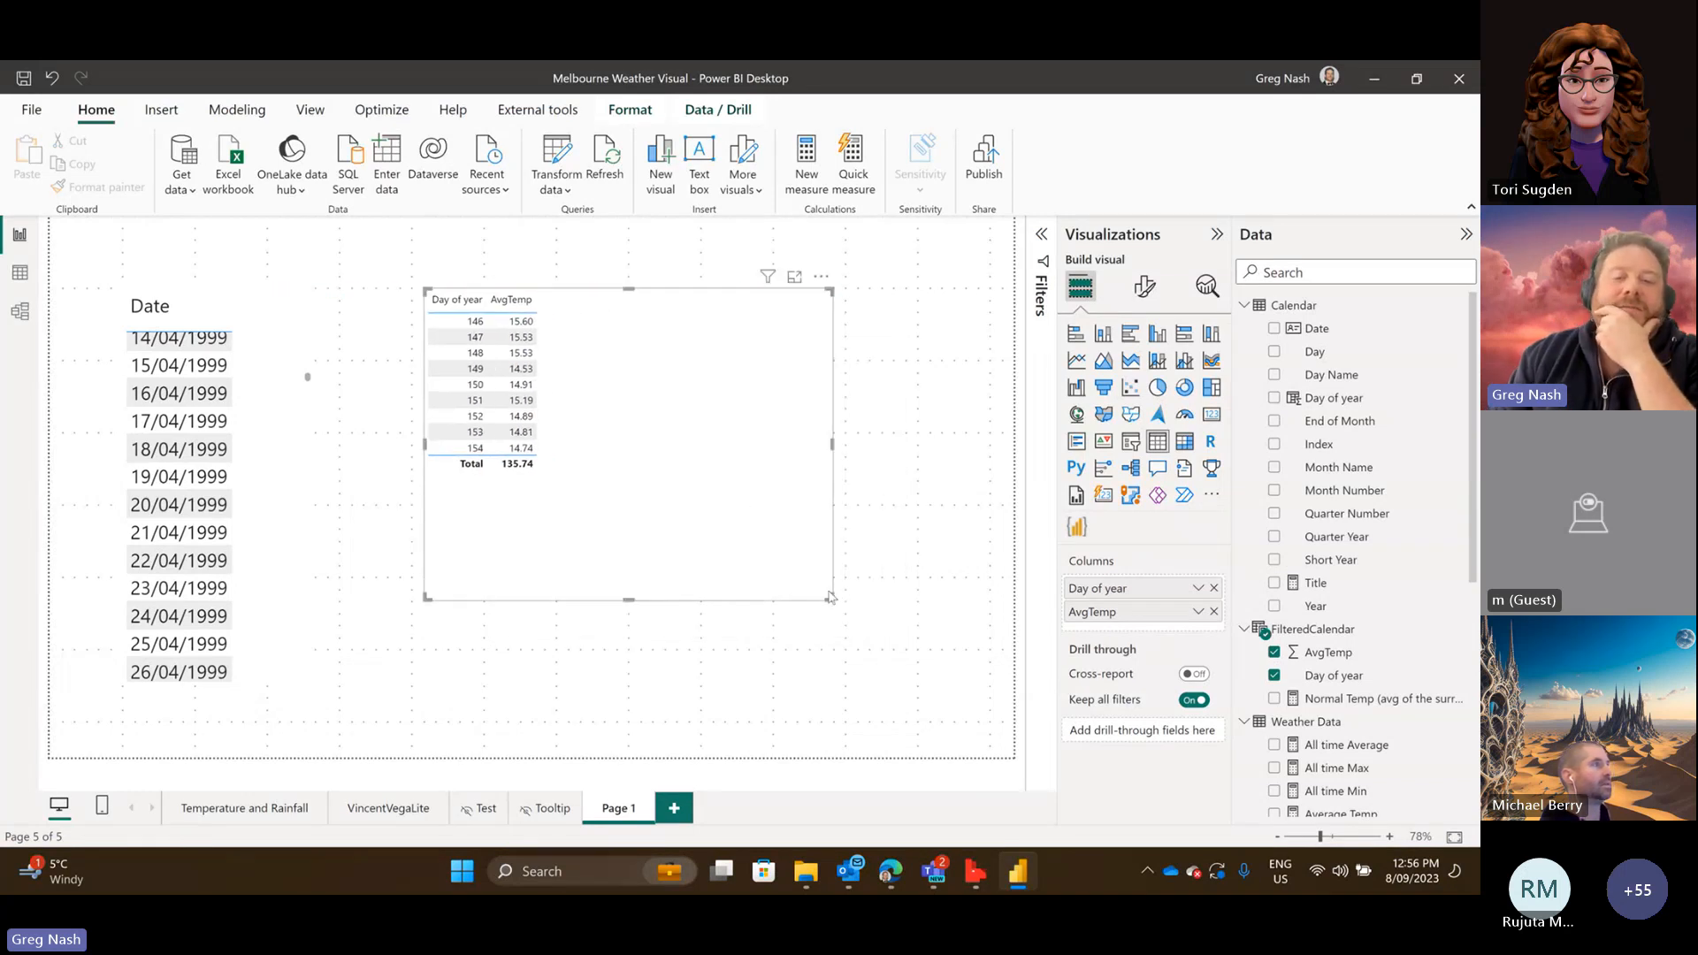
left_click_drag(830, 597, 748, 599)
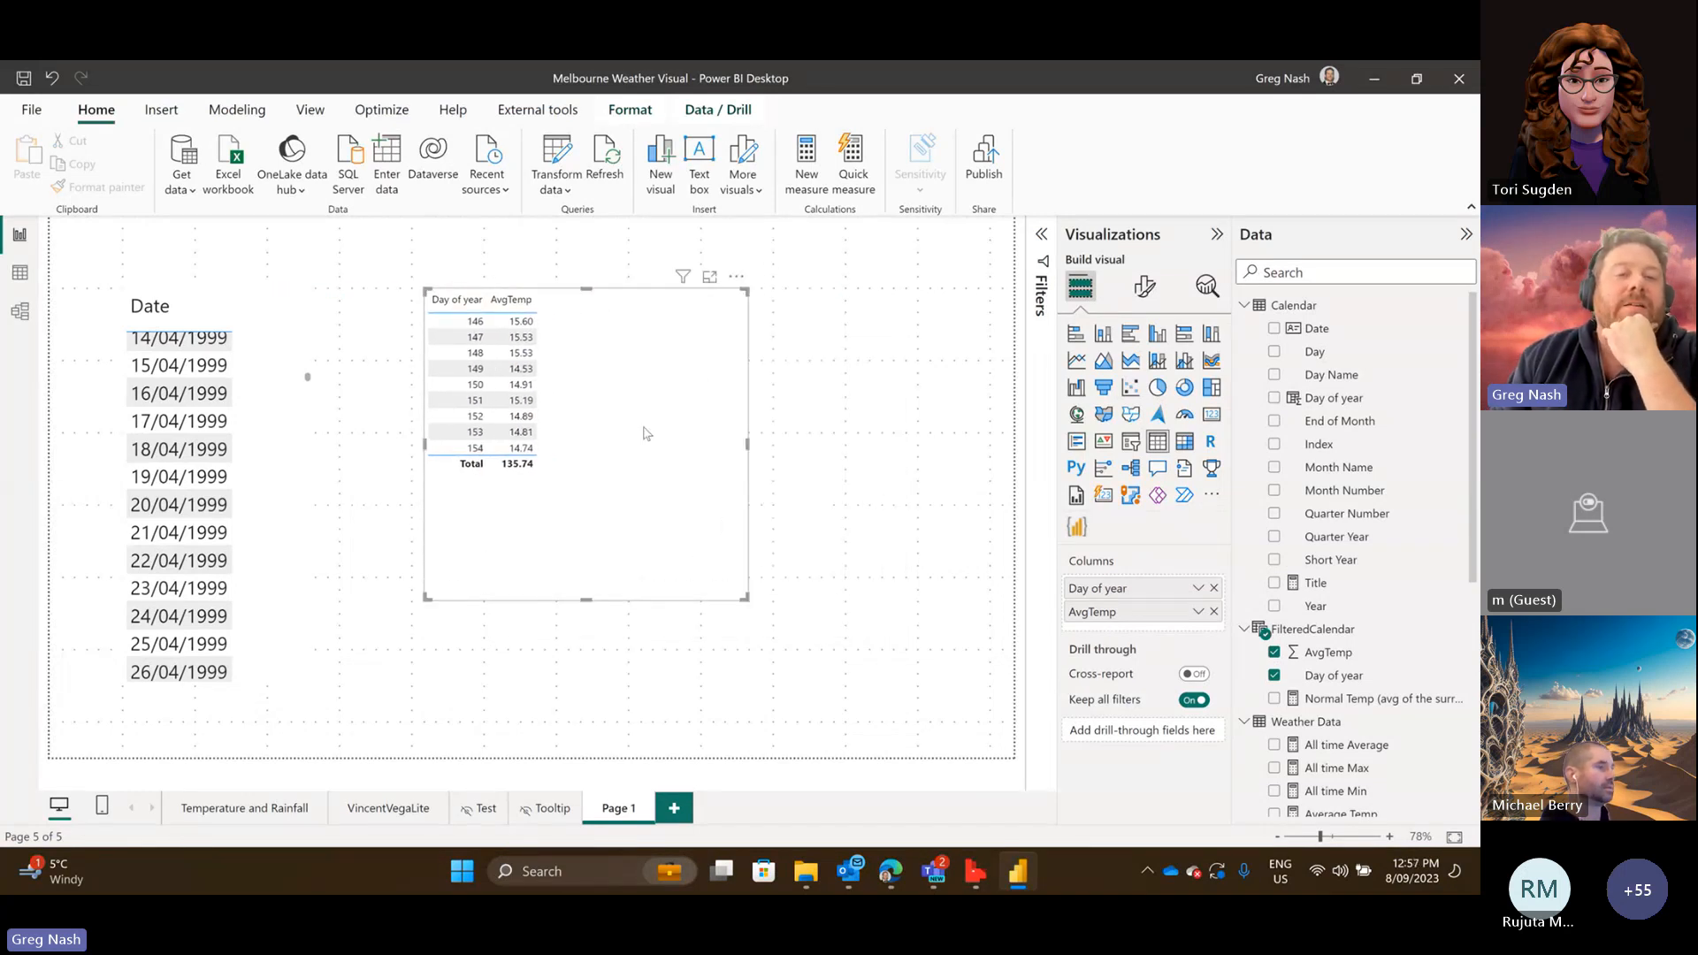
left_click_drag(640, 461, 634, 505)
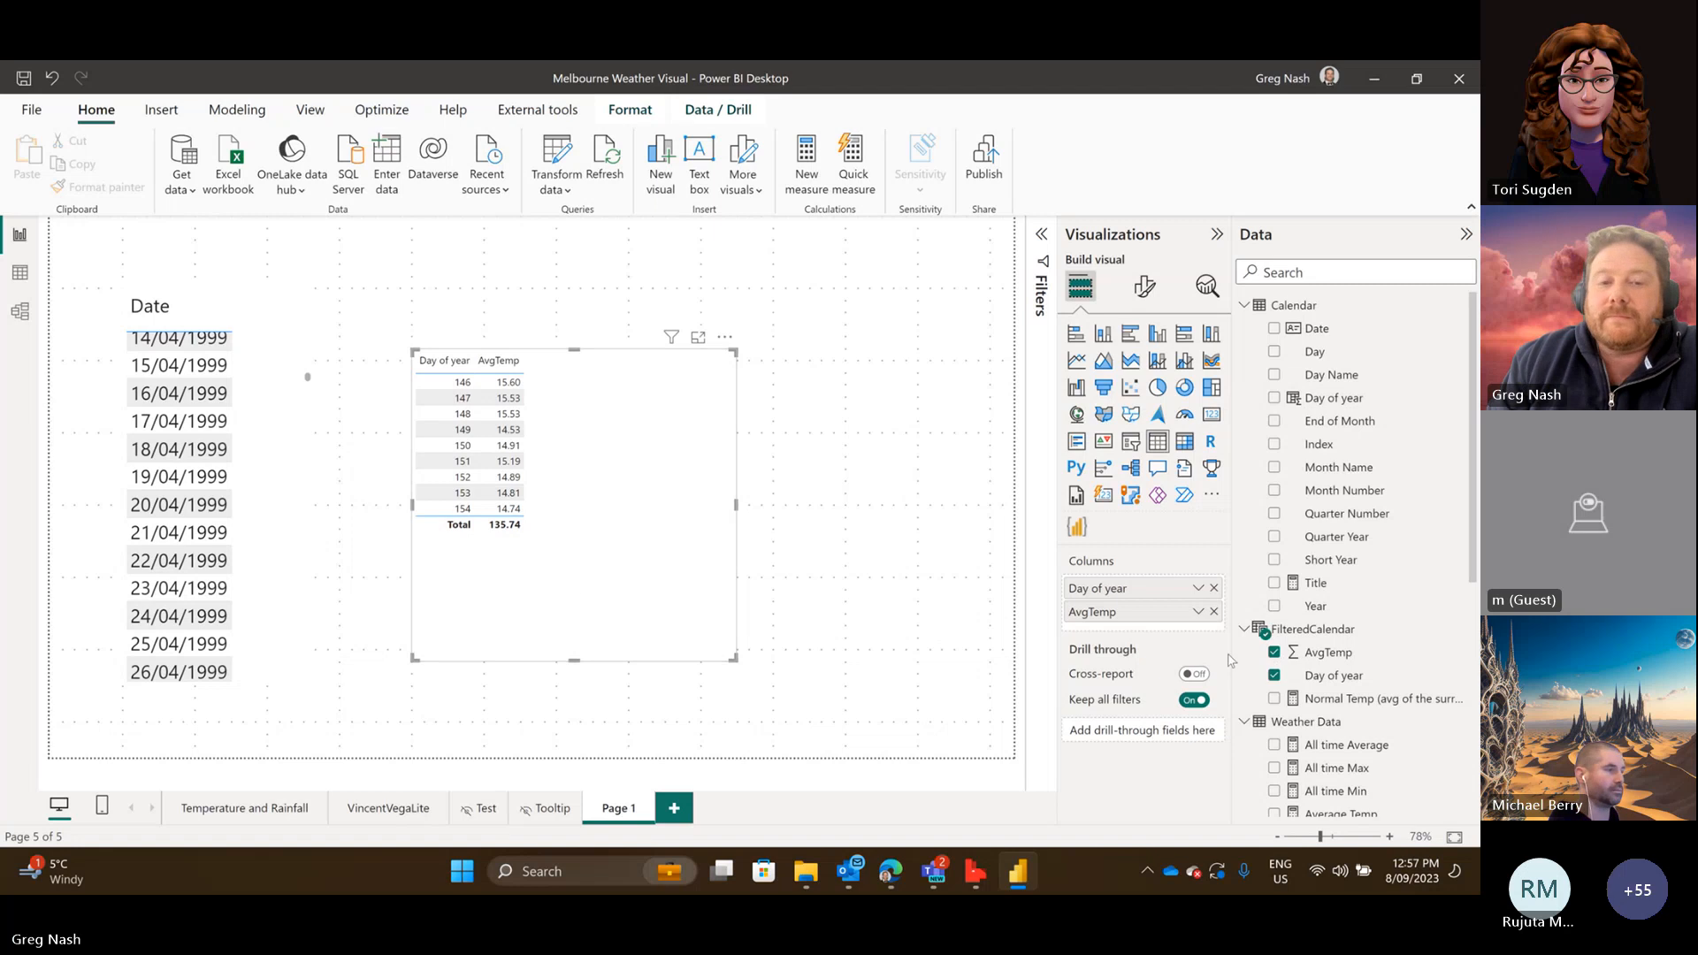
Change the AvgTemp aggregation in the table visual to Average and examine its total row.
left_click(1199, 612)
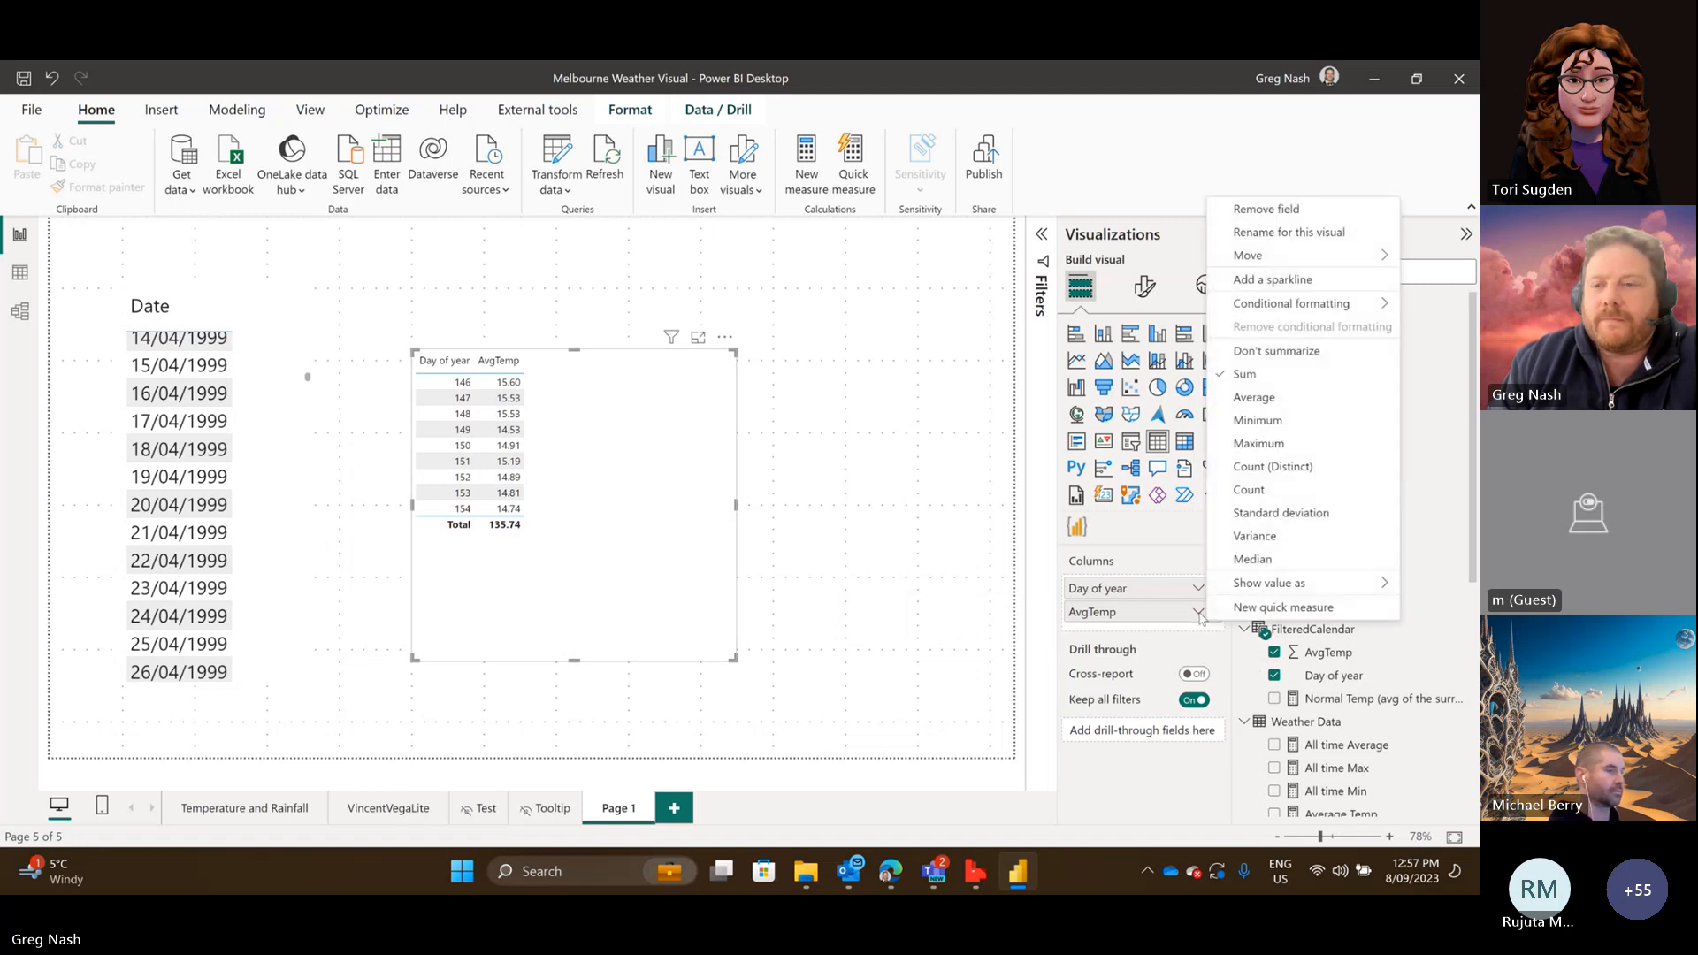
left_click(1247, 397)
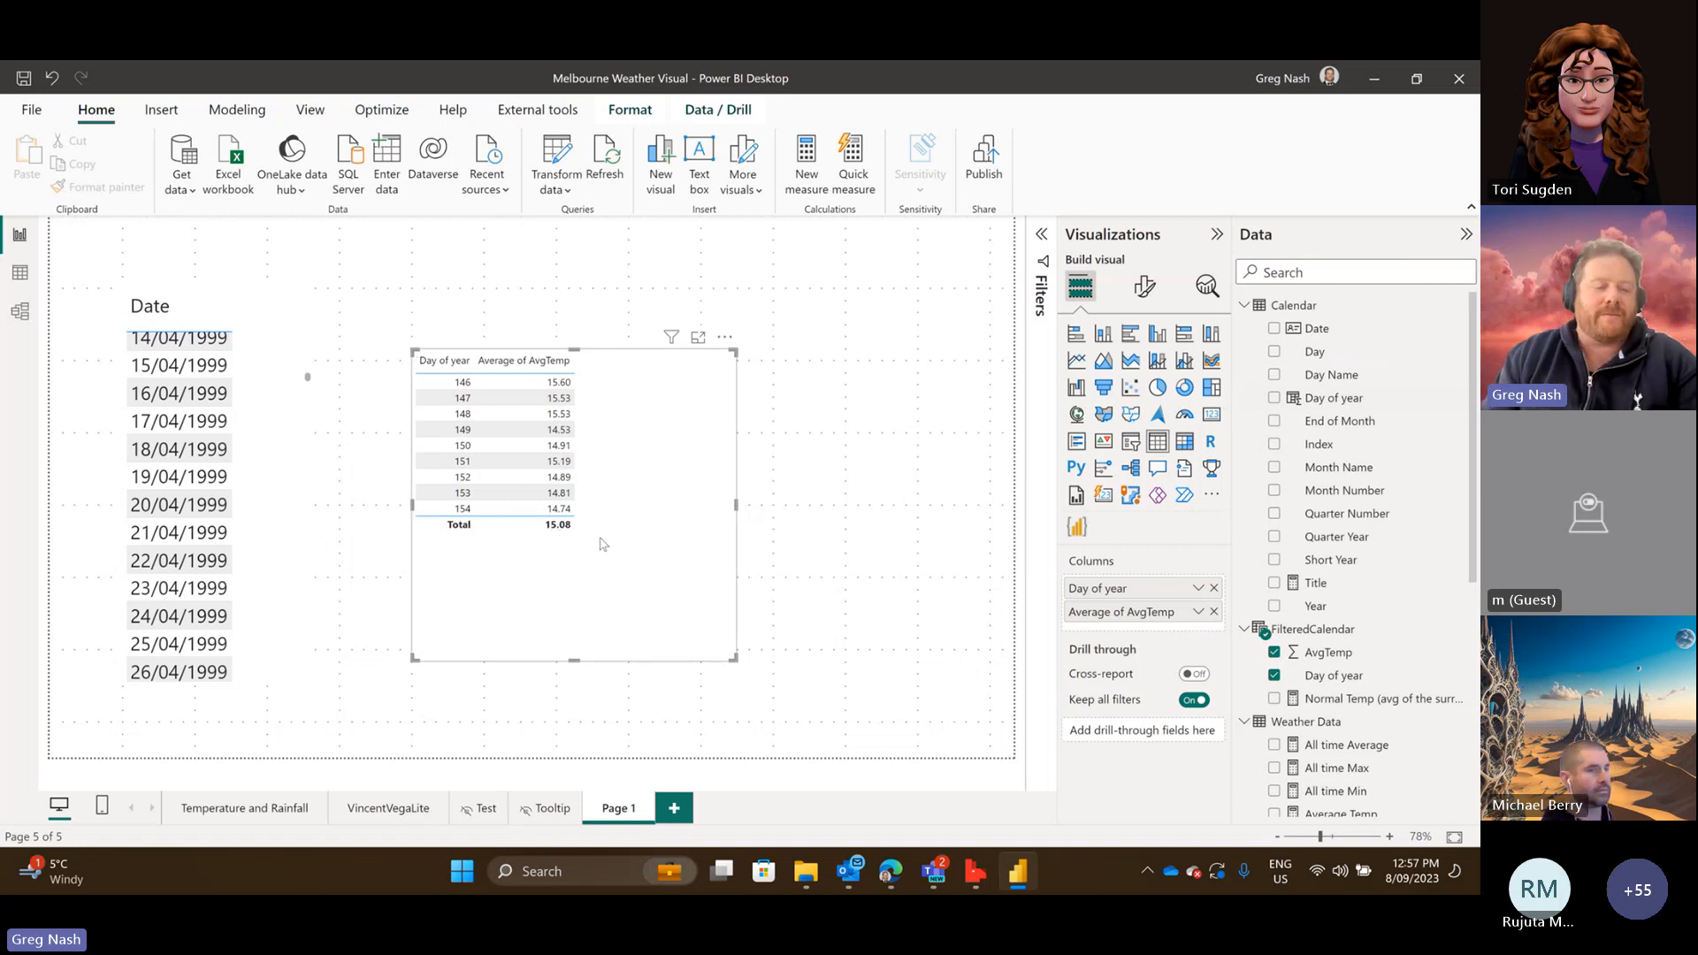
scroll(609, 546, "up", 1)
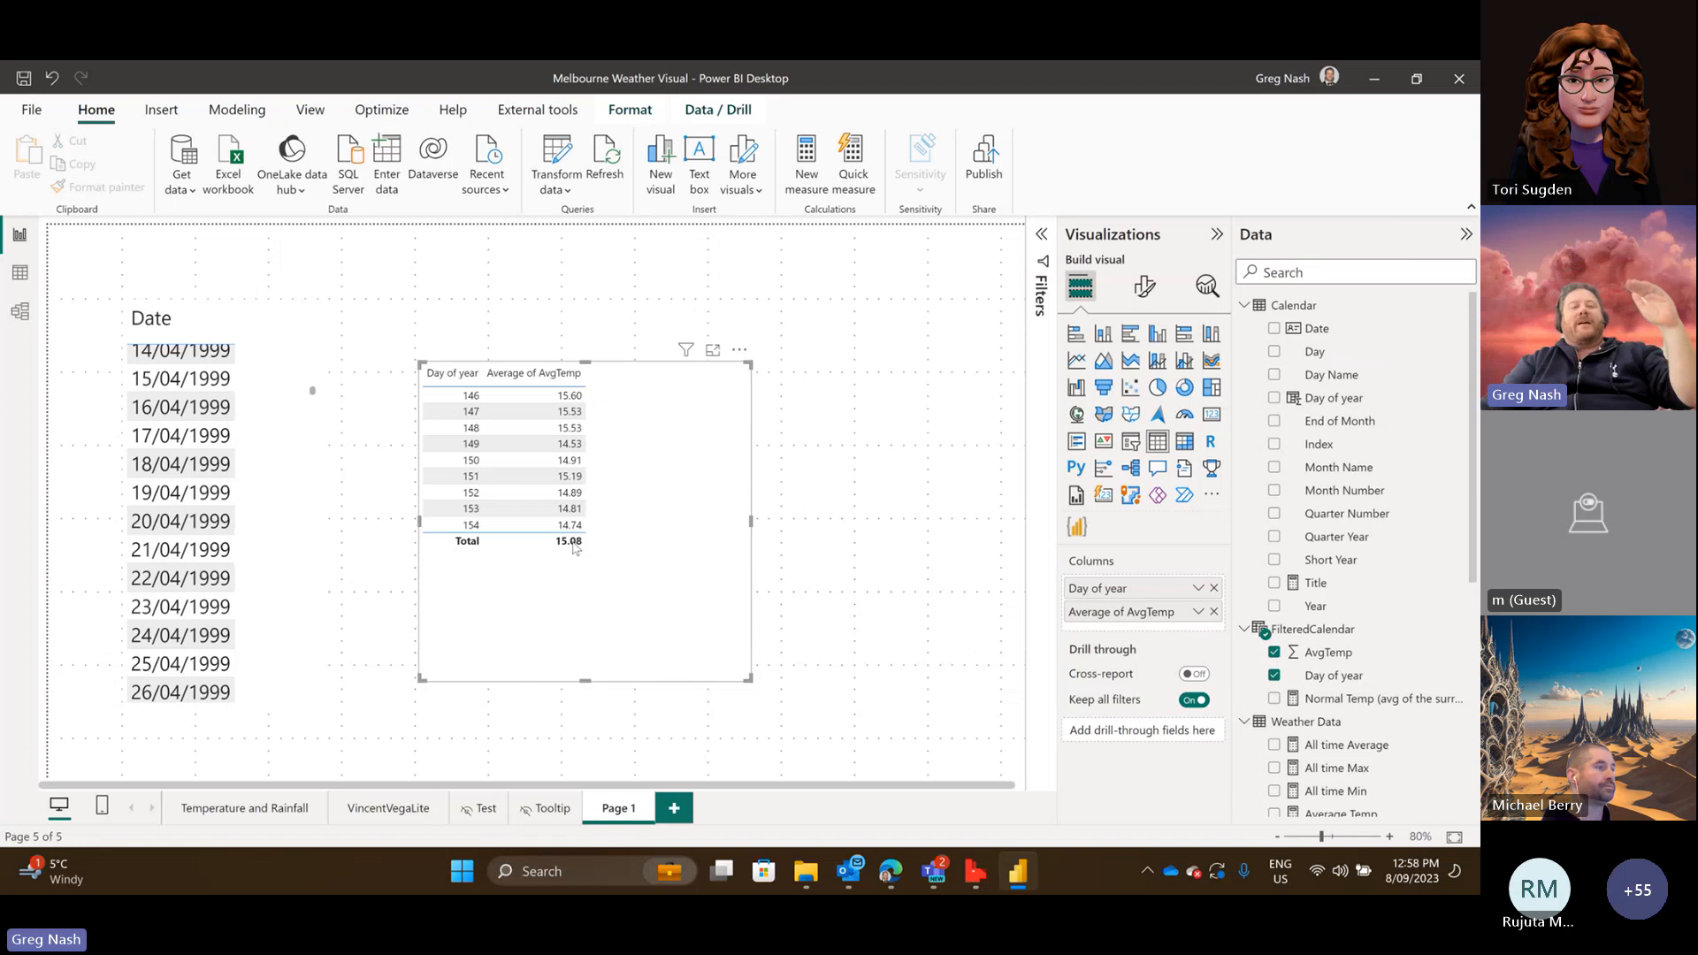
Review the VincentVegaLite charts, the model relationships, the FilteredCalendar data and the Temperature and Rainfall page.
left_click(406, 809)
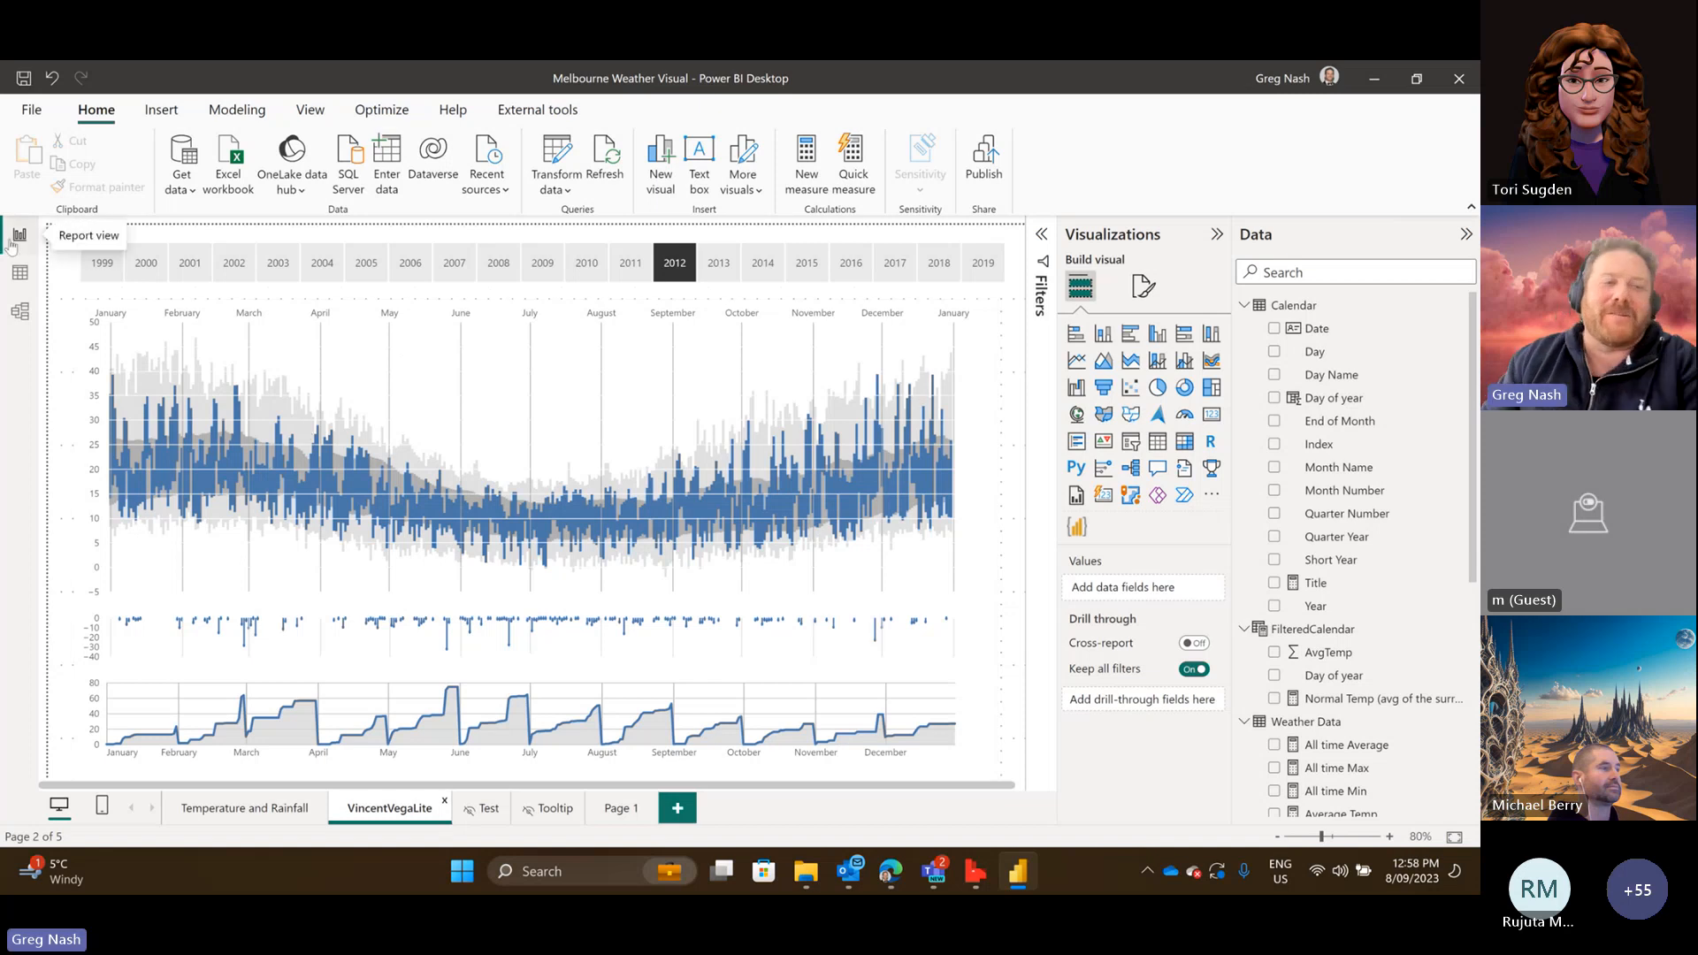
left_click(21, 314)
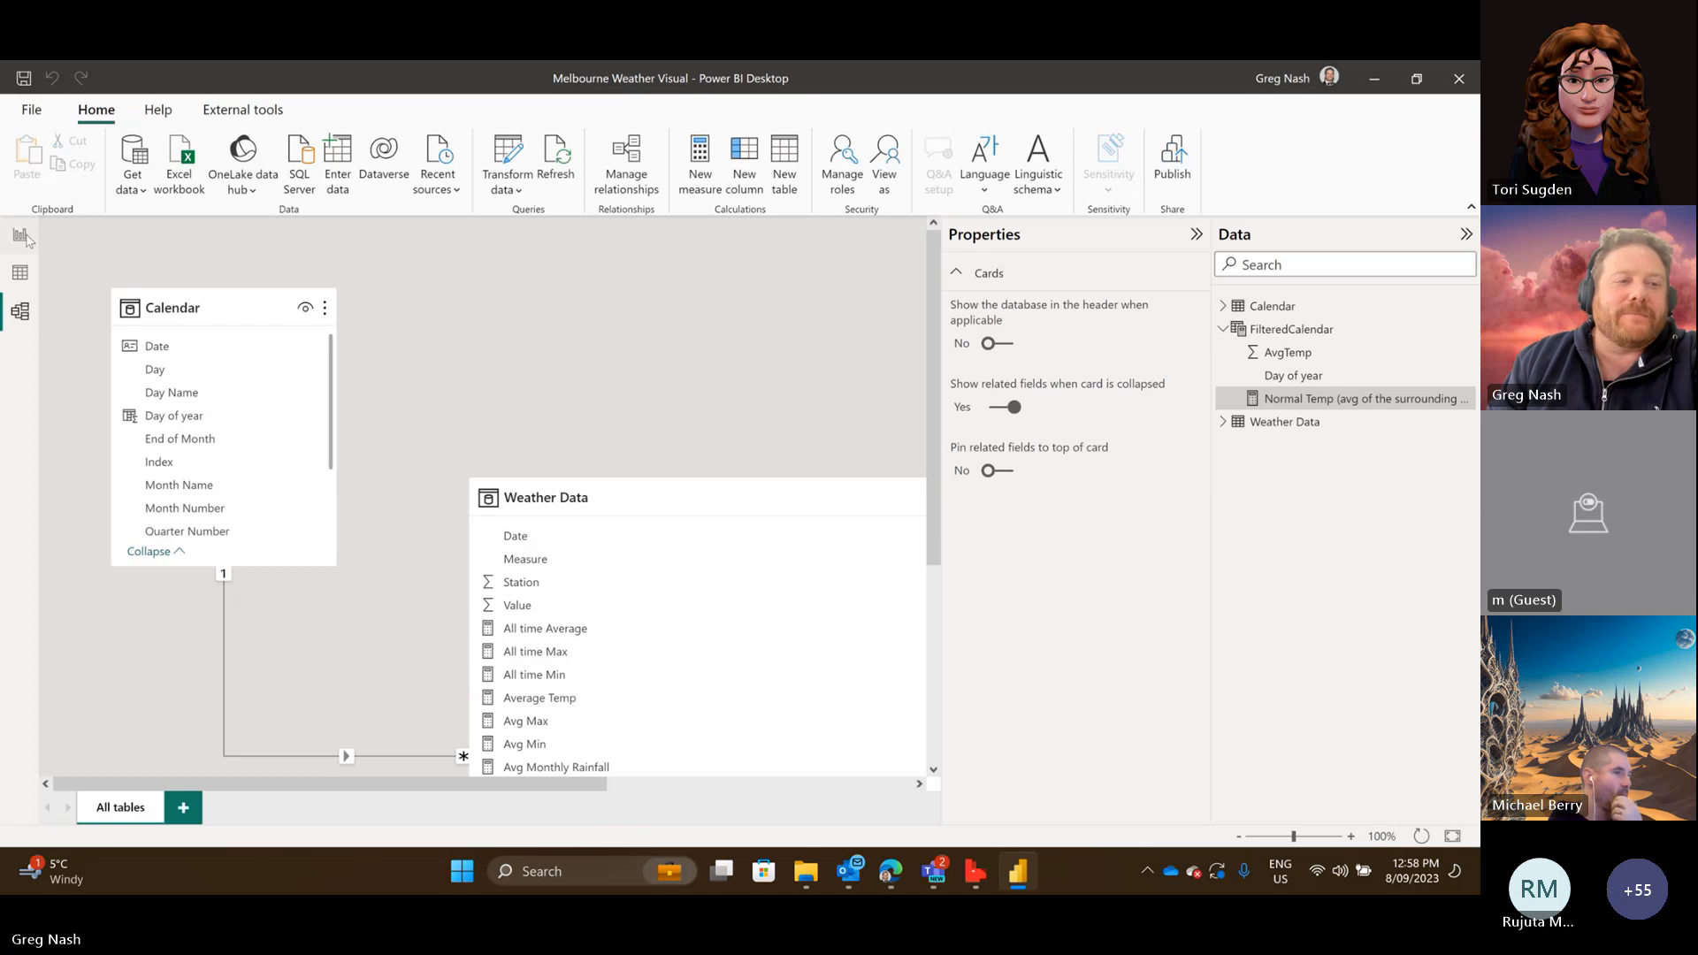
left_click(21, 236)
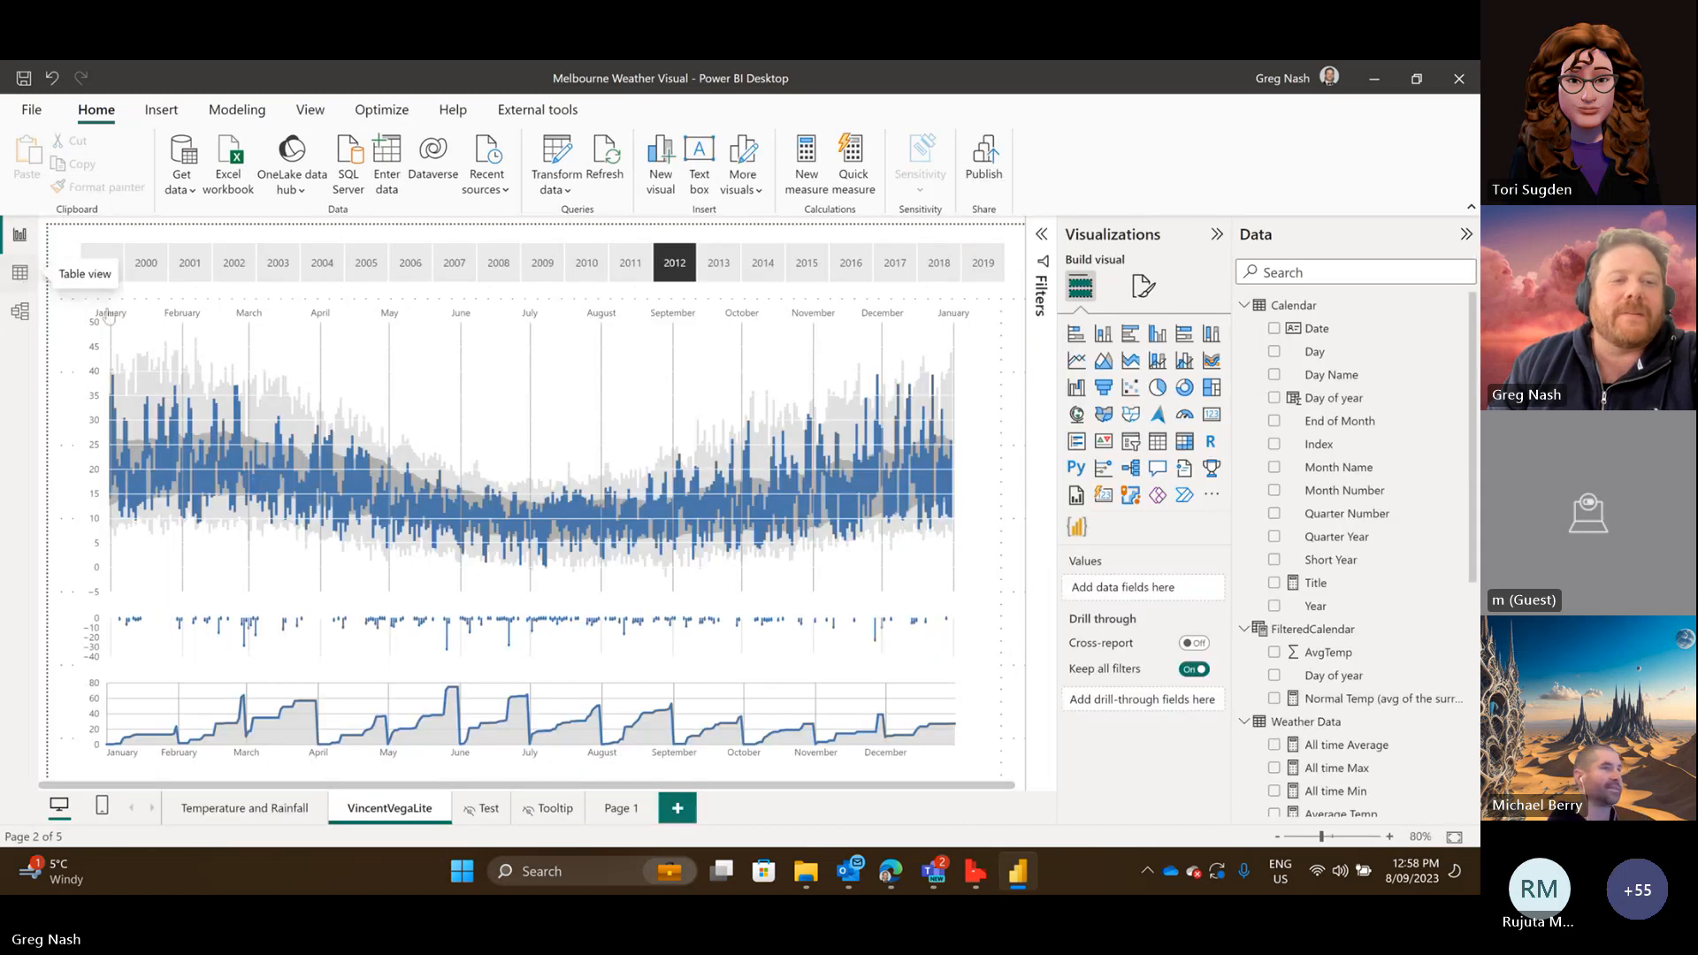
left_click(19, 273)
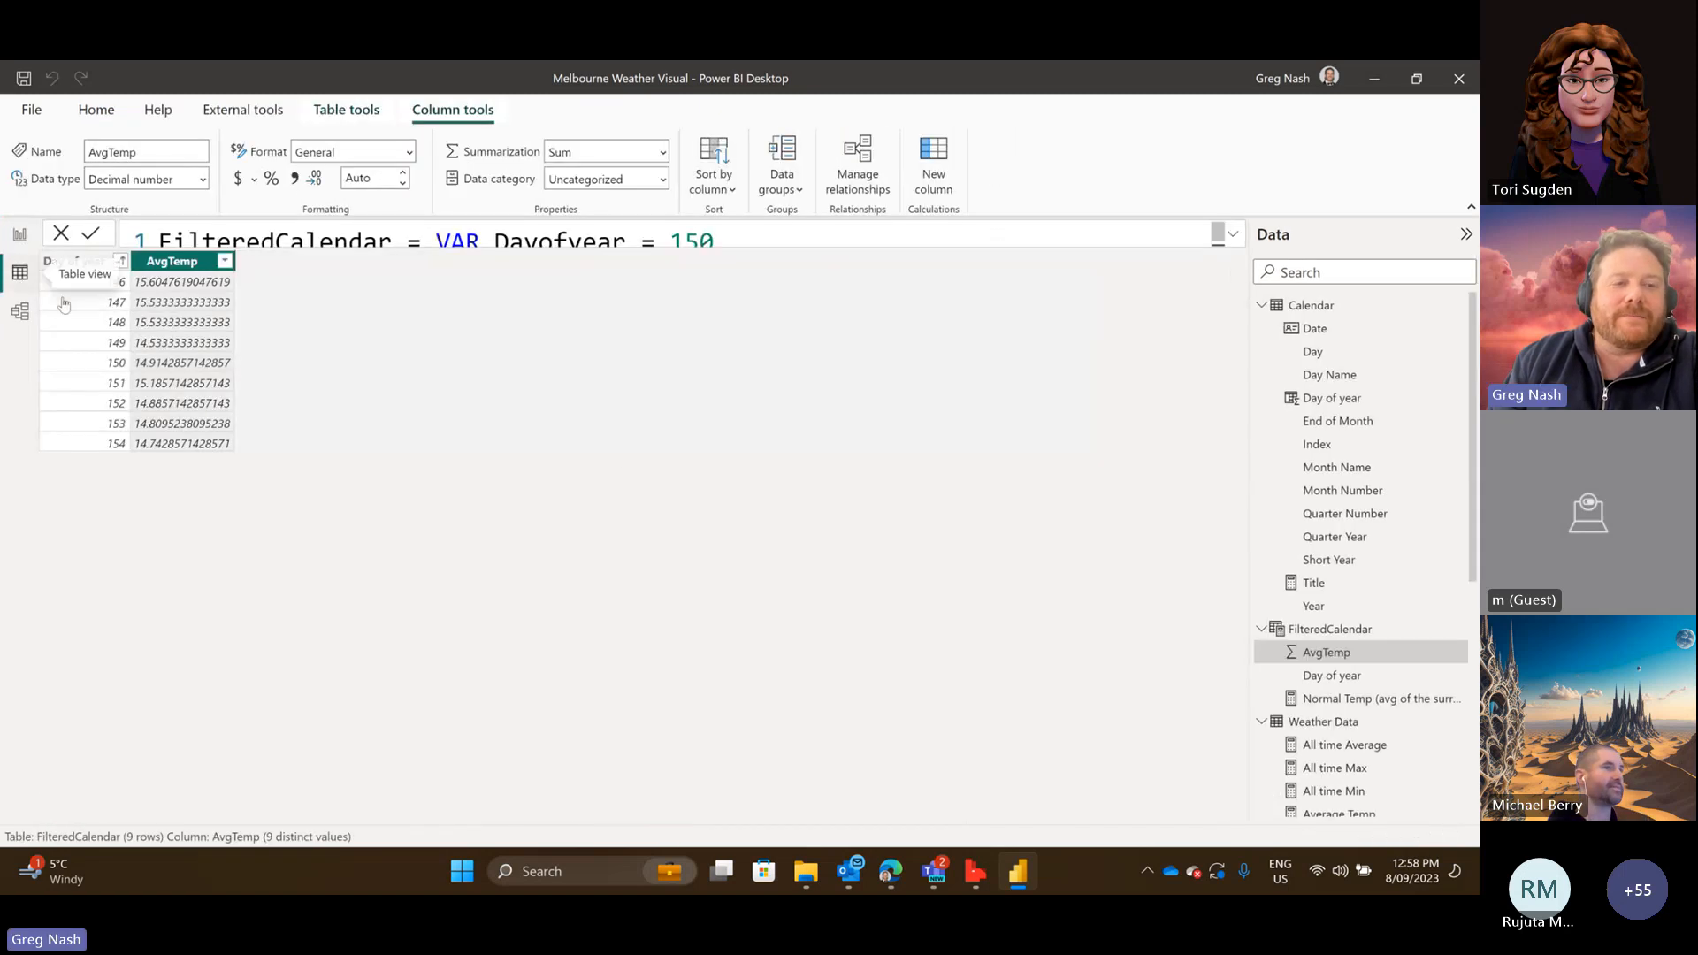
left_click(20, 234)
left_click(303, 803)
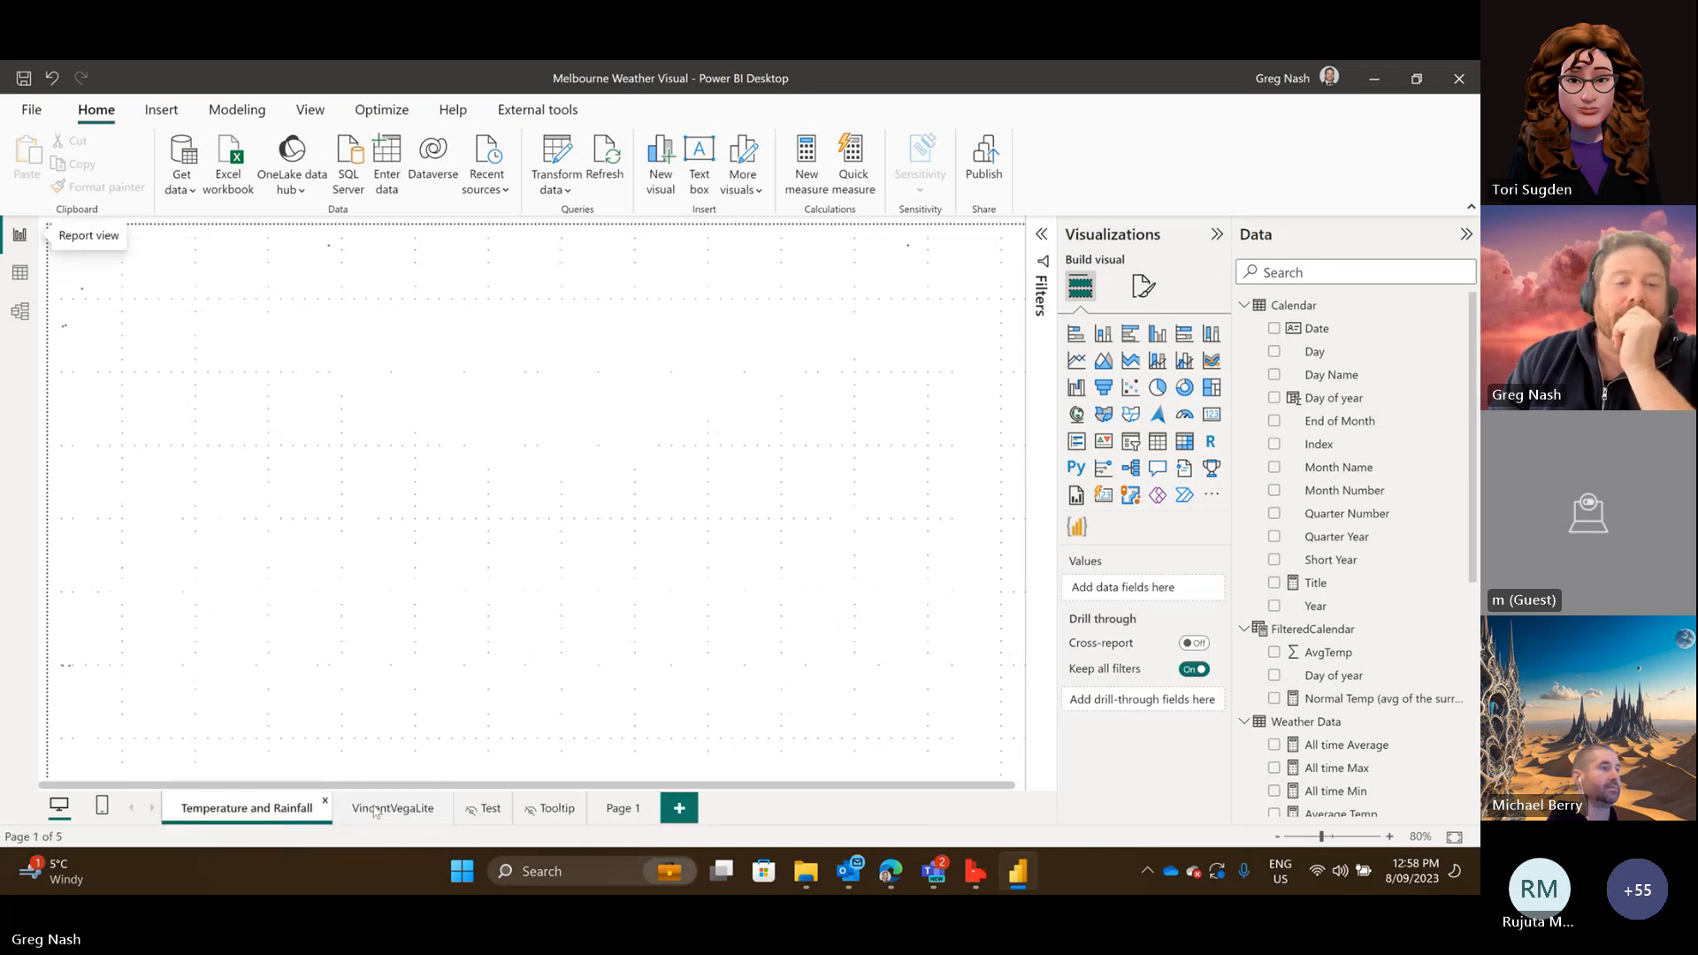
left_click(426, 811)
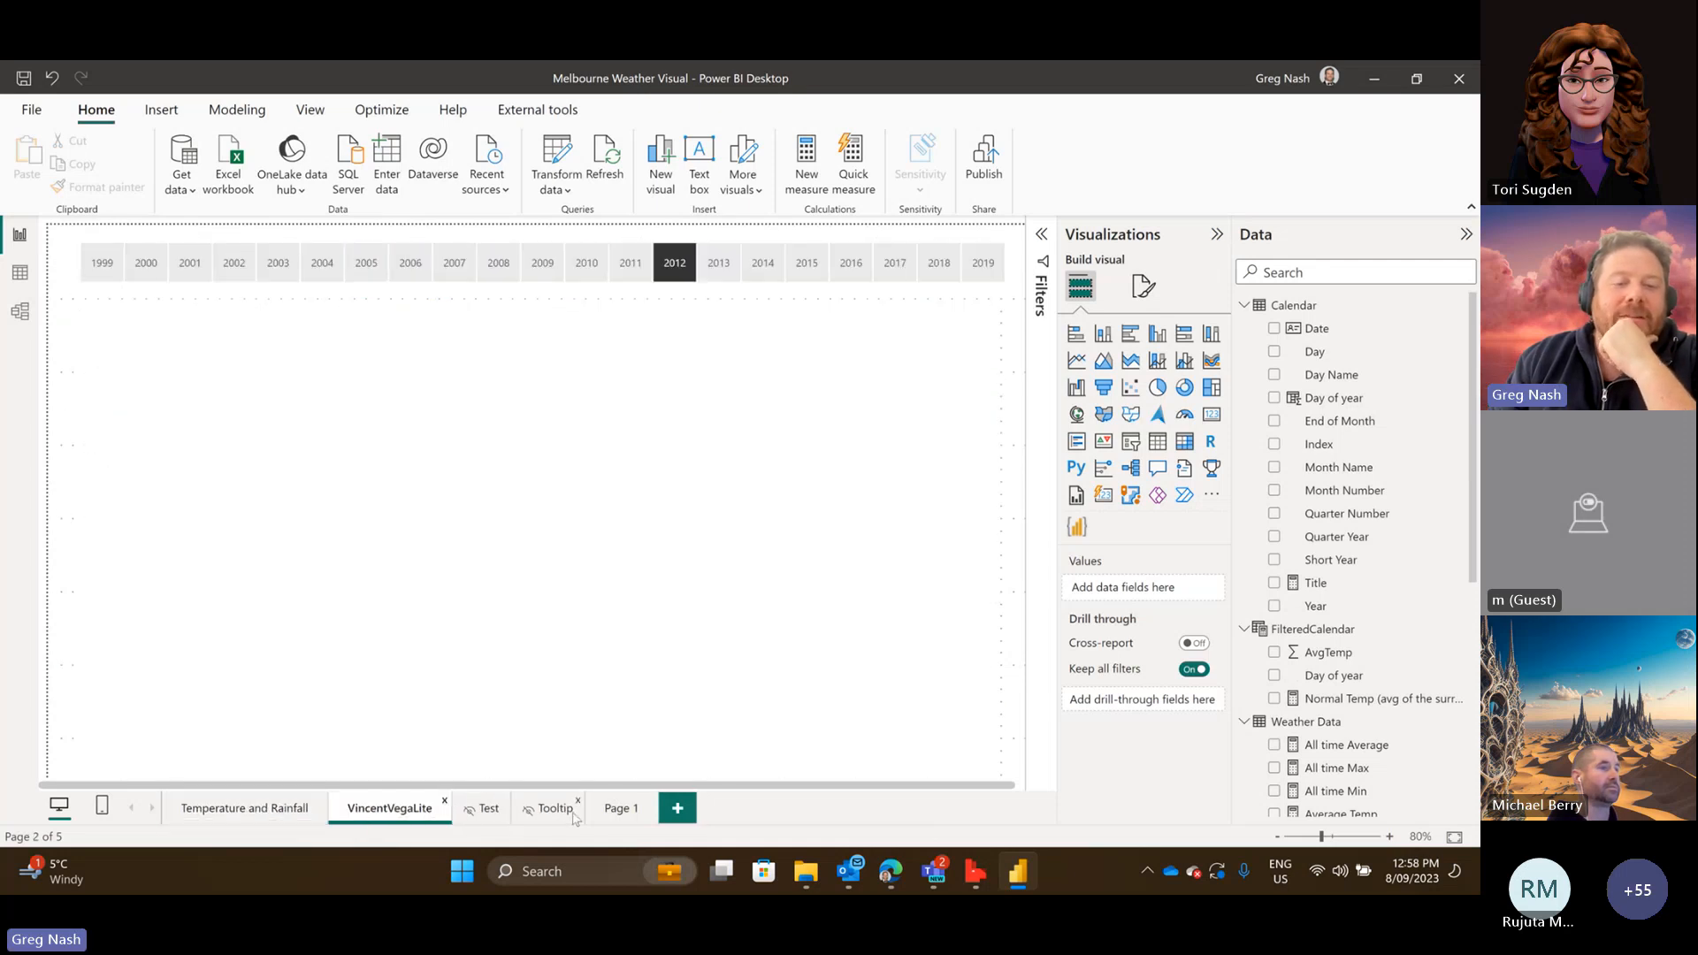
Return to Page 1 and shrink the Day of year and Average of AvgTemp table visual to fit its contents.
left_click(618, 810)
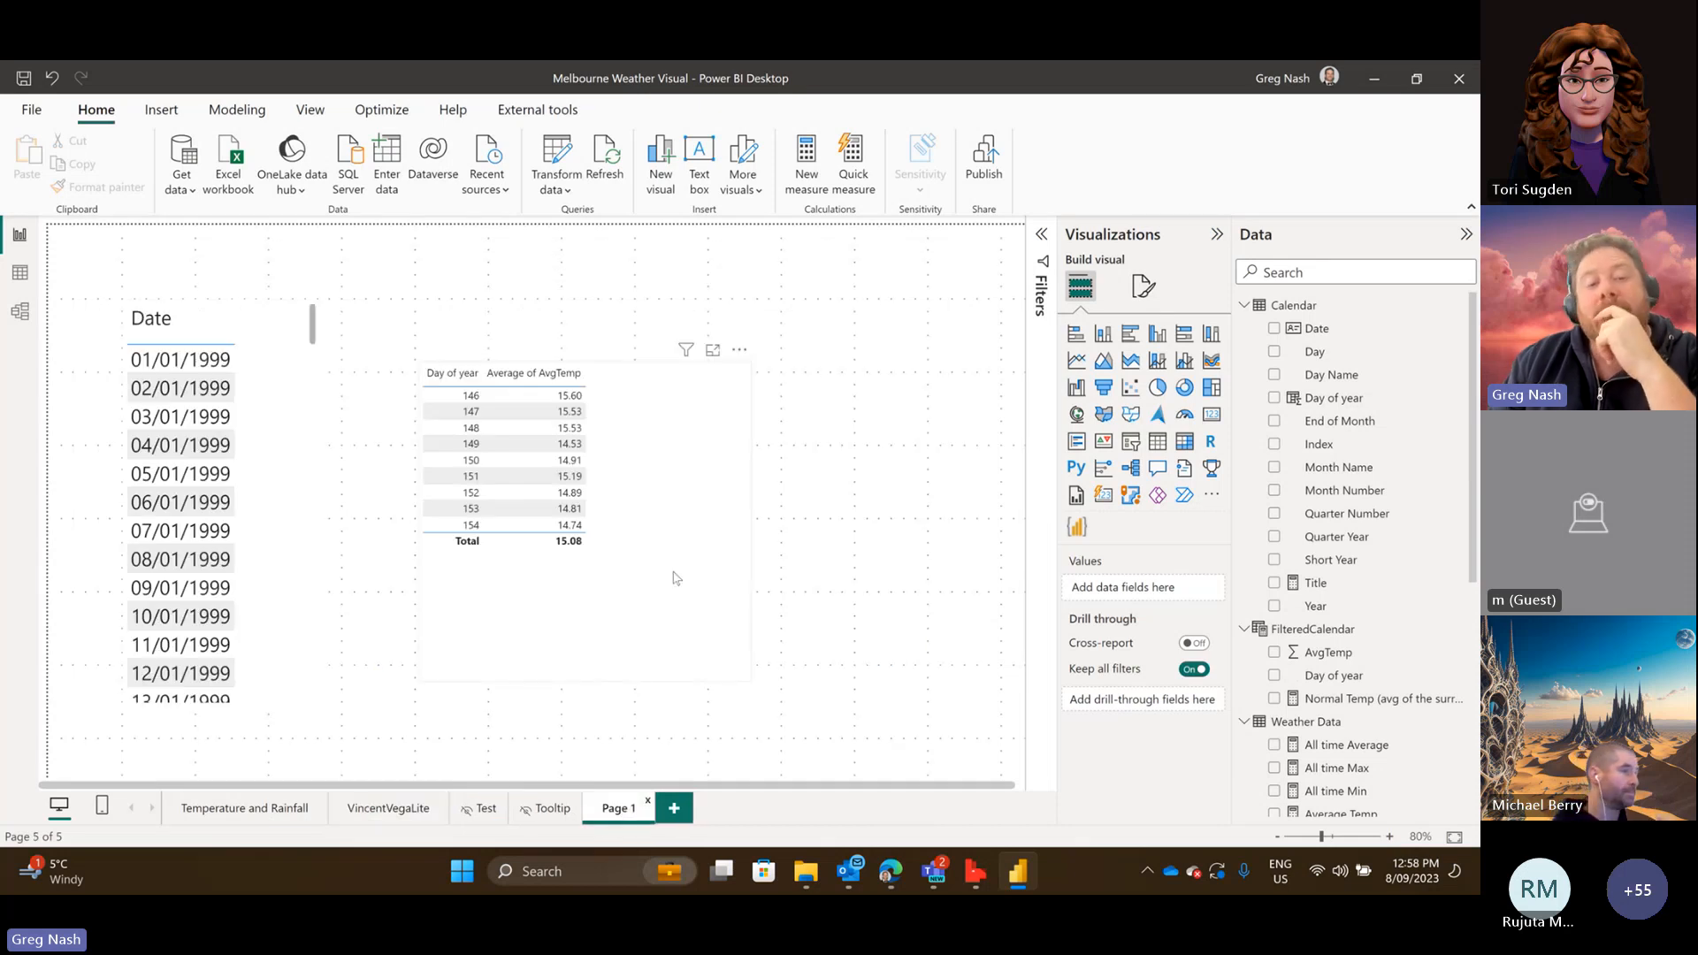
left_click(713, 640)
left_click_drag(750, 680, 548, 518)
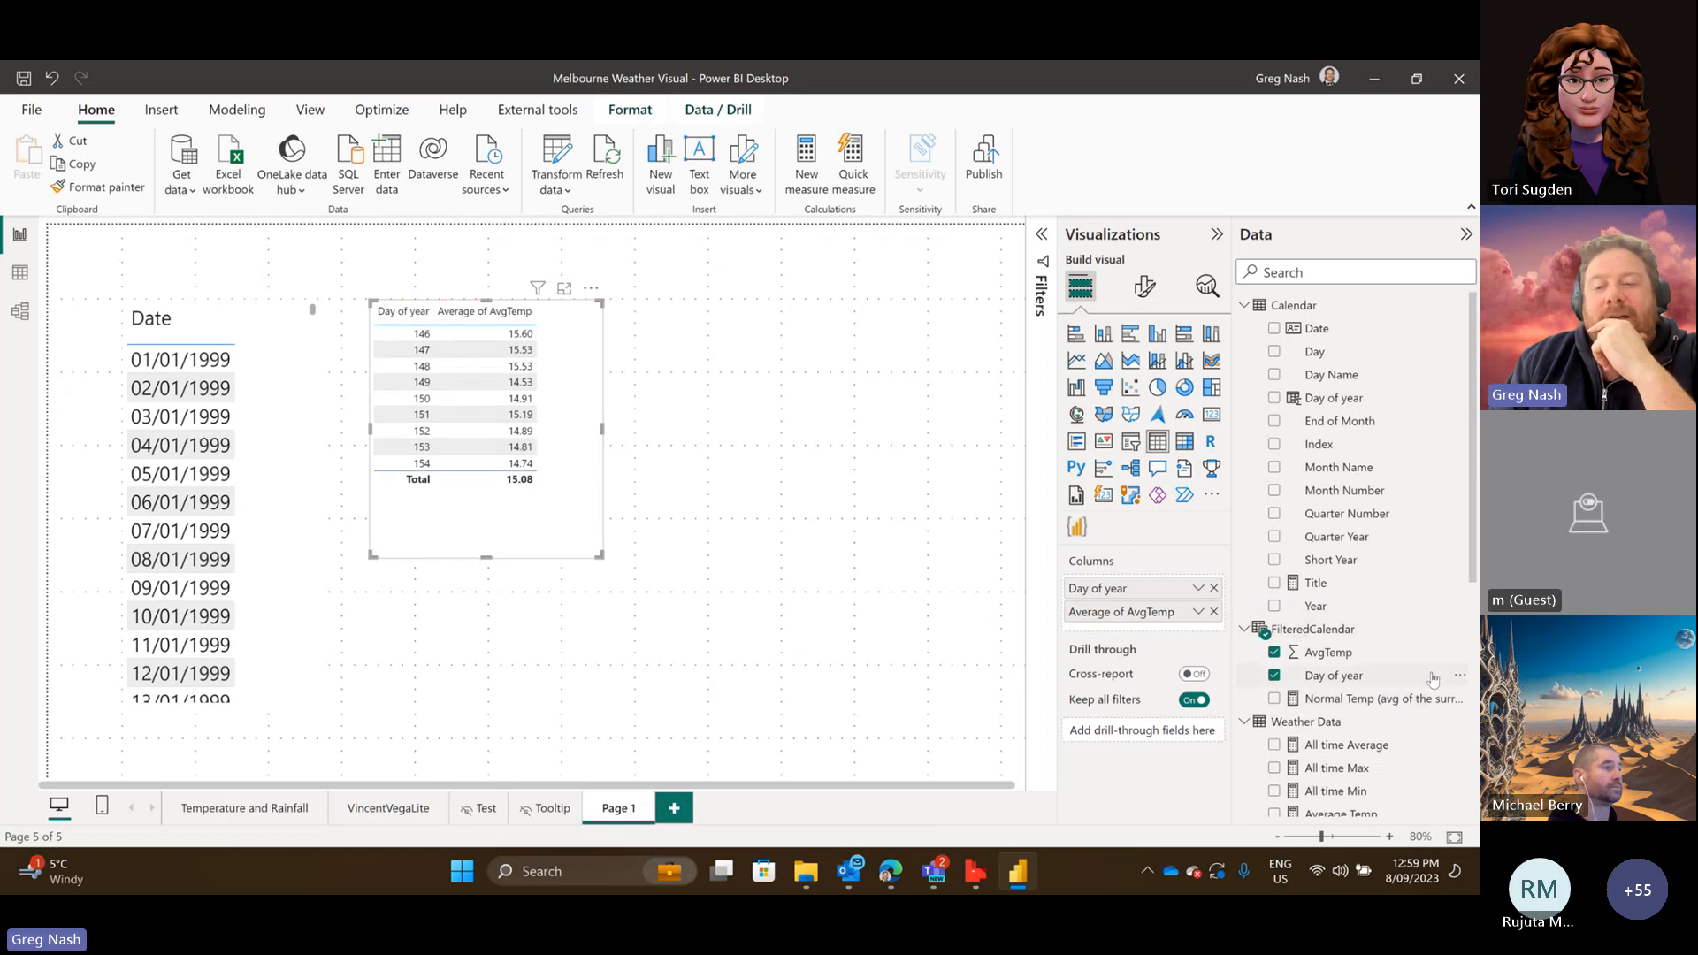
Look through the model's field list and inspect the DAX definition of the FilteredCalendar table.
scroll(1393, 695, "down", 1)
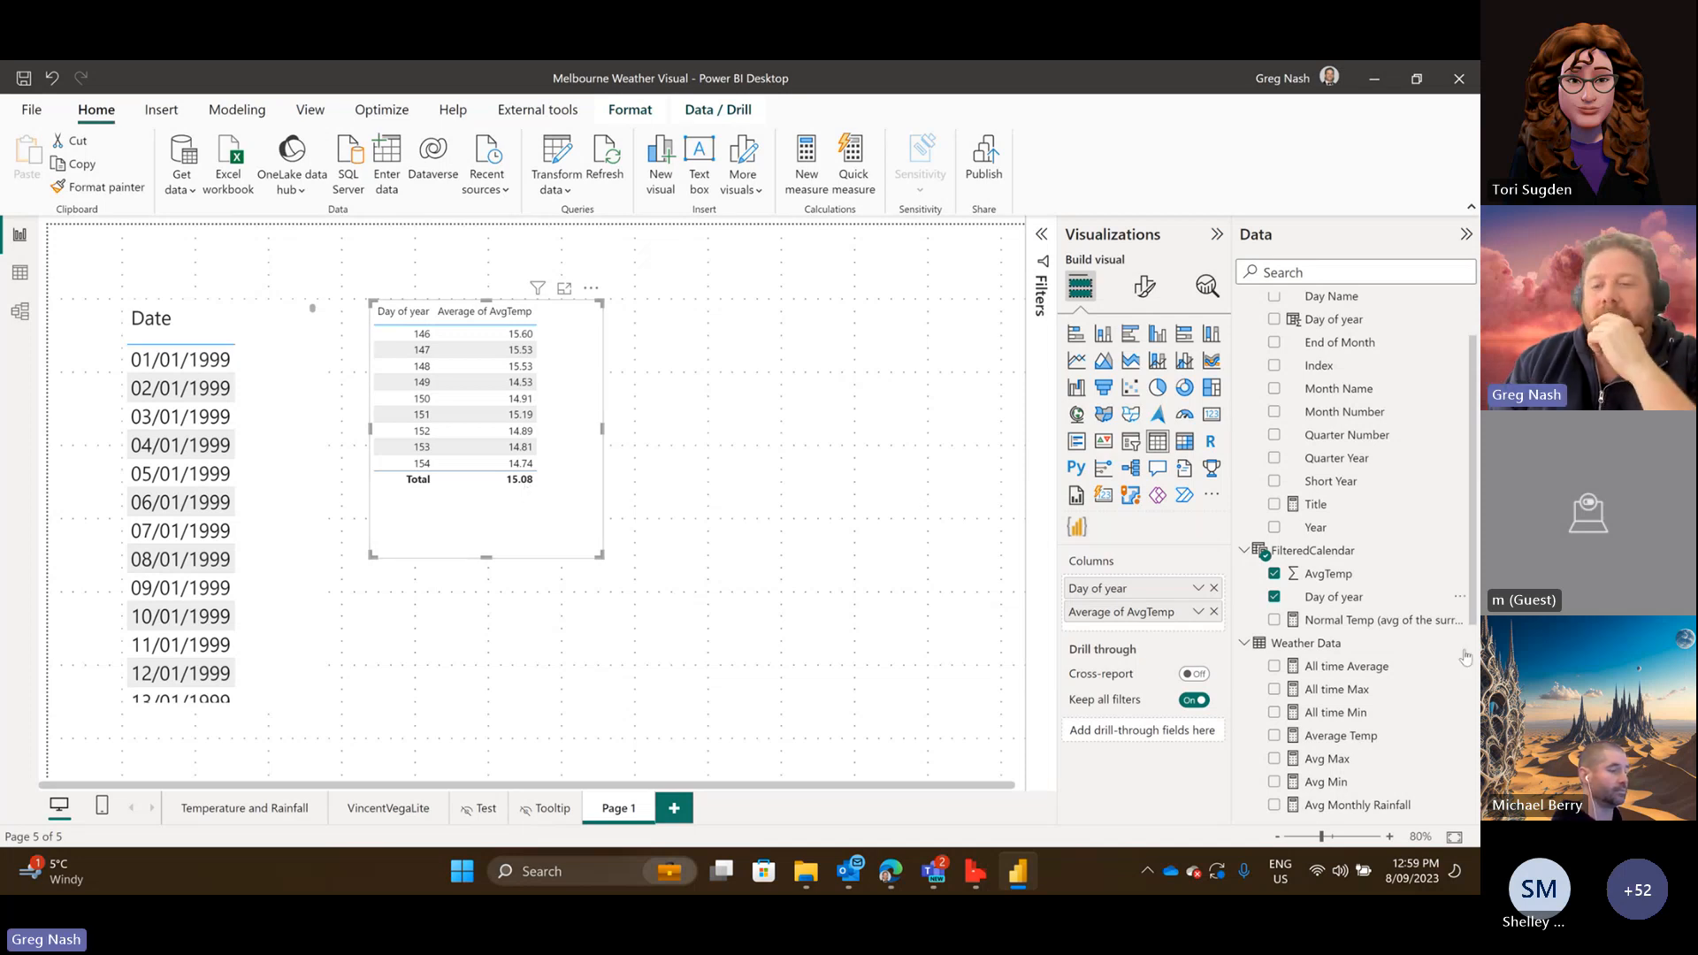
scroll(1424, 689, "down", 5)
scroll(1422, 689, "up", 5)
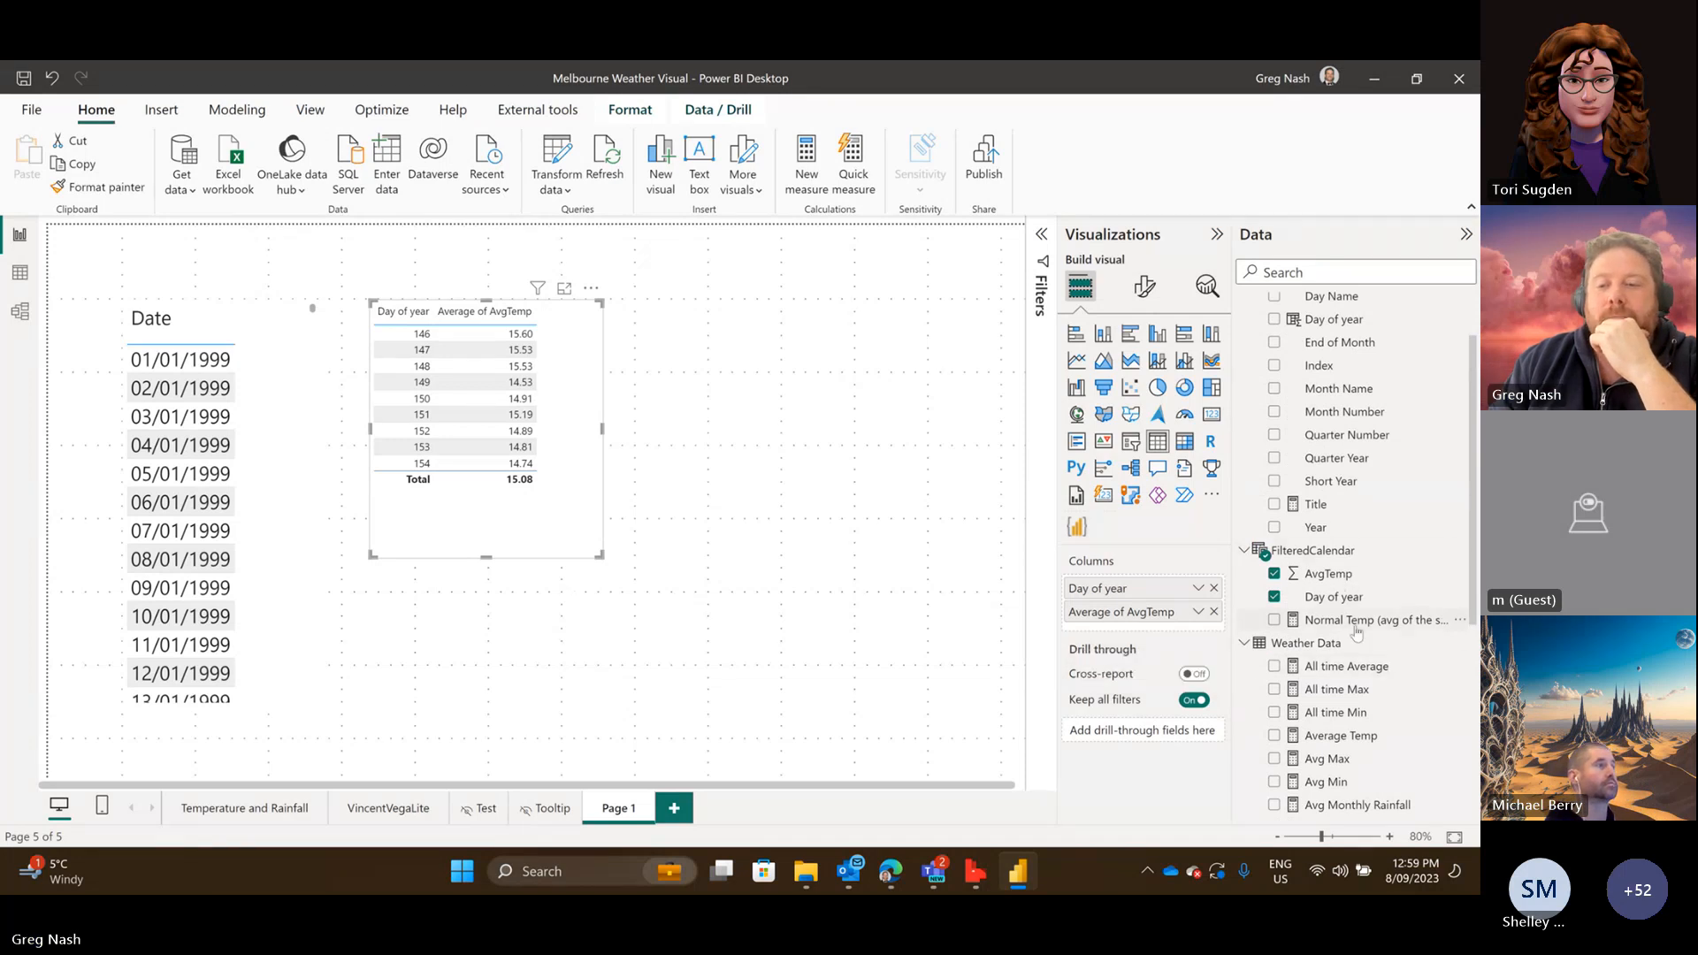
left_click(1318, 550)
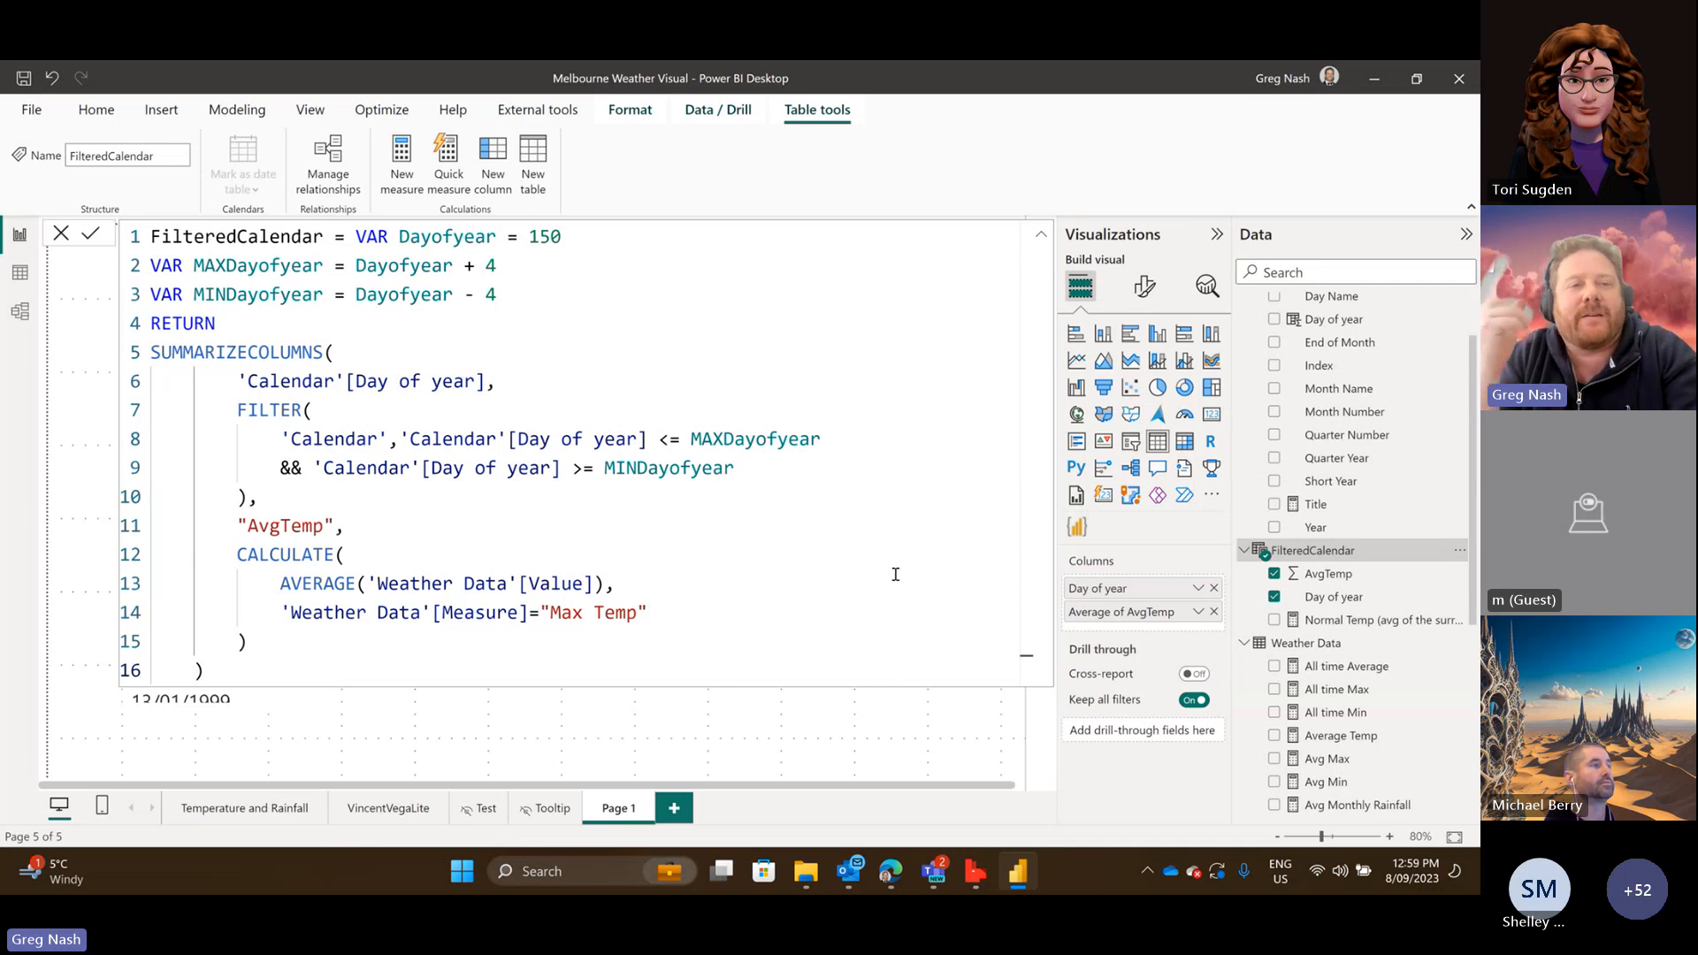
Create a new measure named NormalMax in the Weather Data table.
right_click(1332, 645)
left_click(1248, 284)
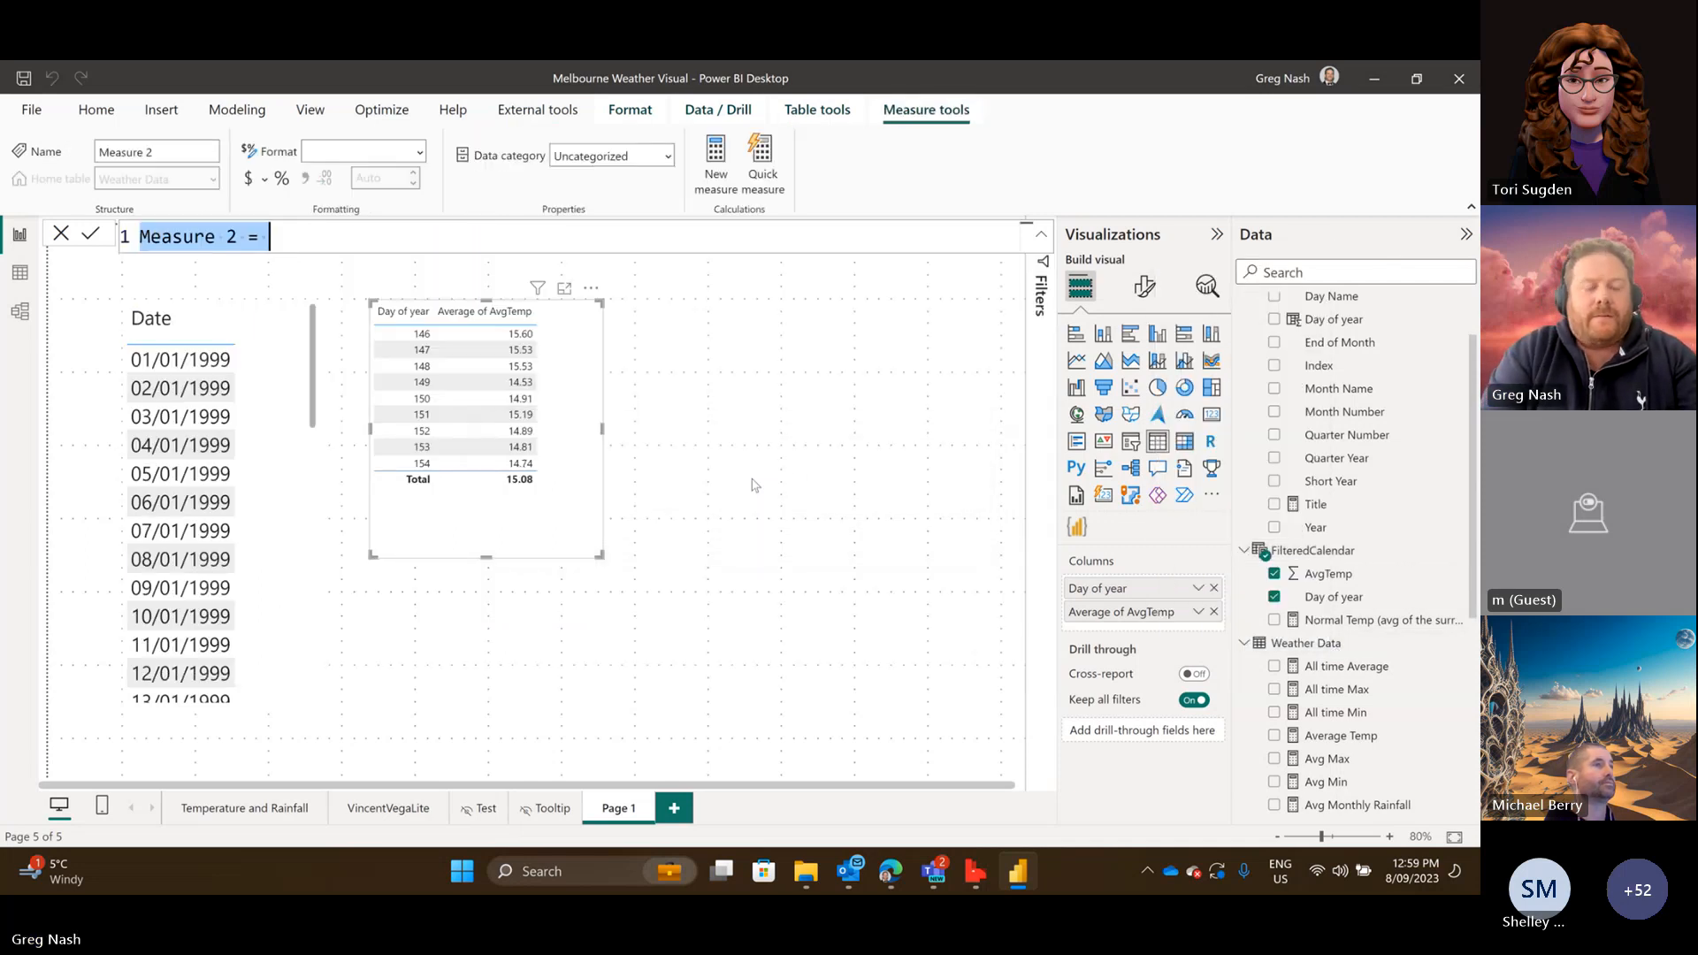
type("NormalMA")
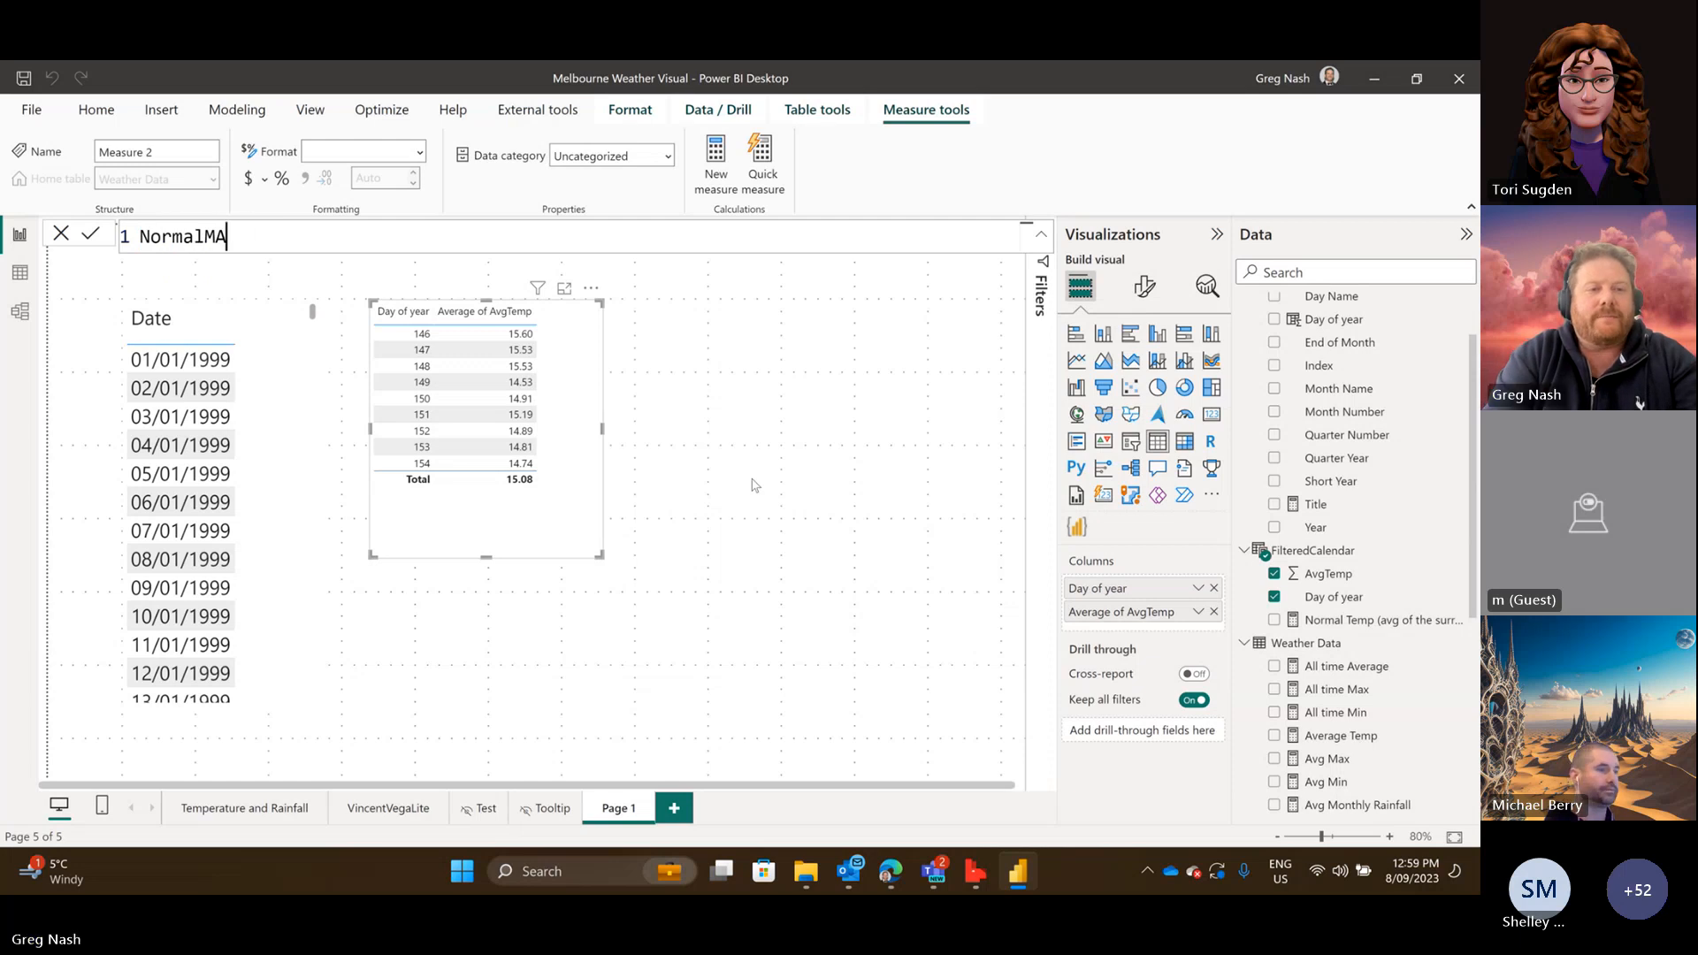
key("BackSpace")
type("ax = V")
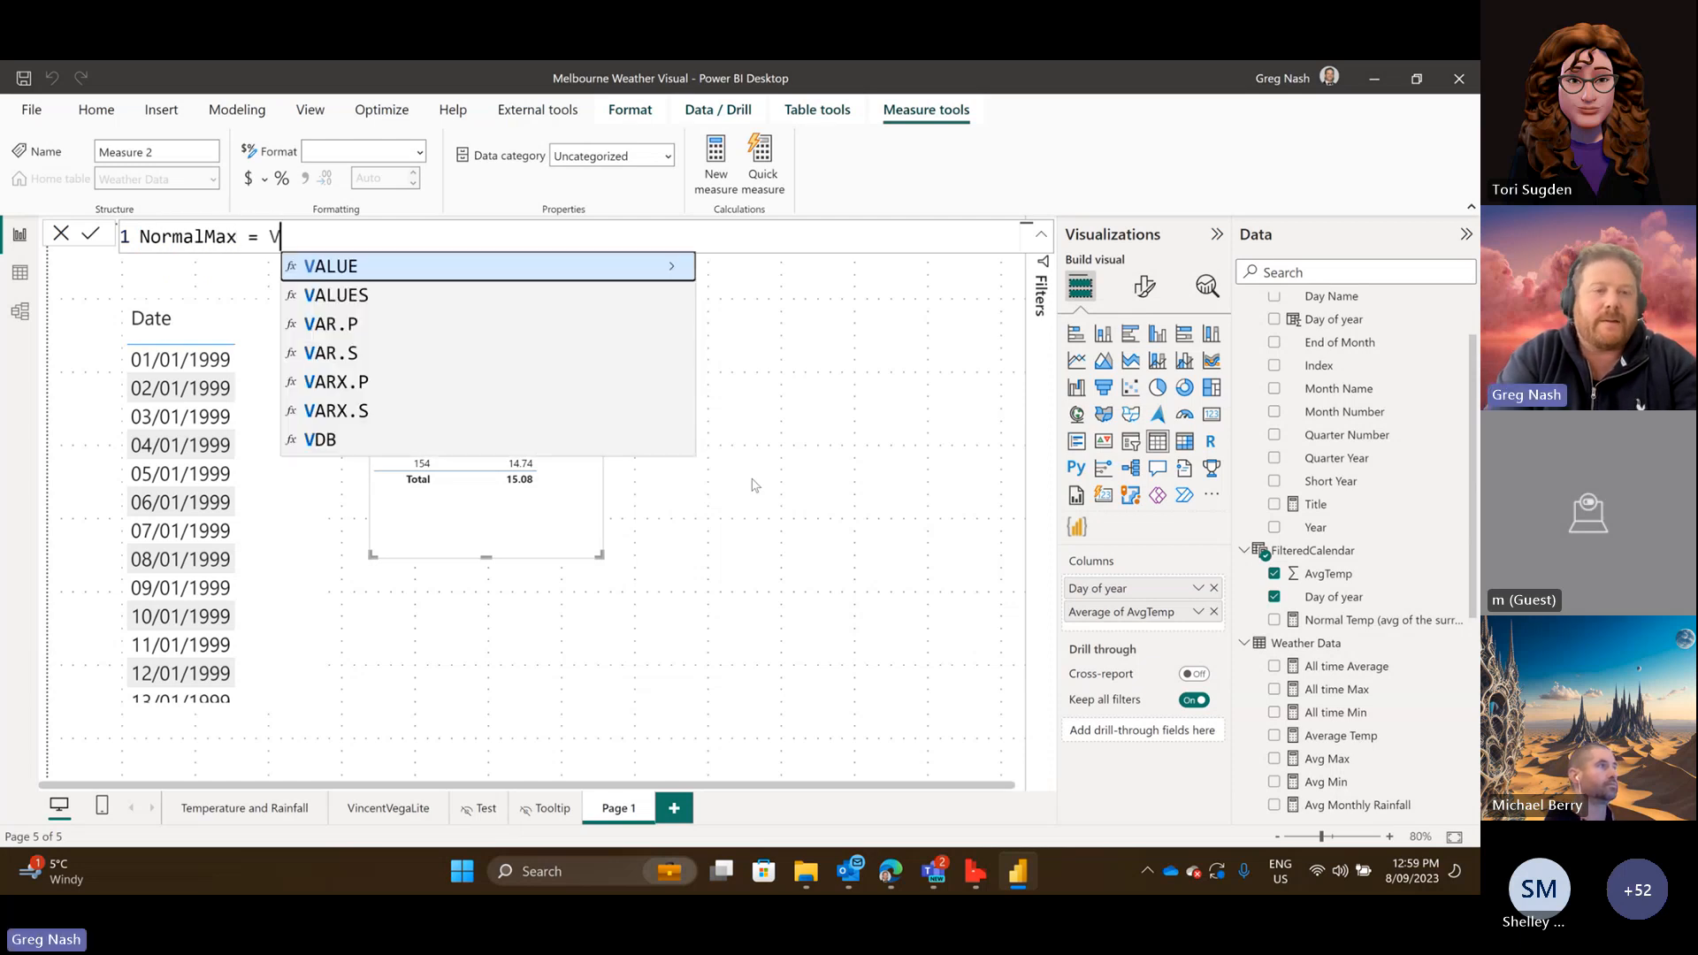
Declare a variable named CurrentDate at the start of the NormalMax formula.
type("AR CURRE")
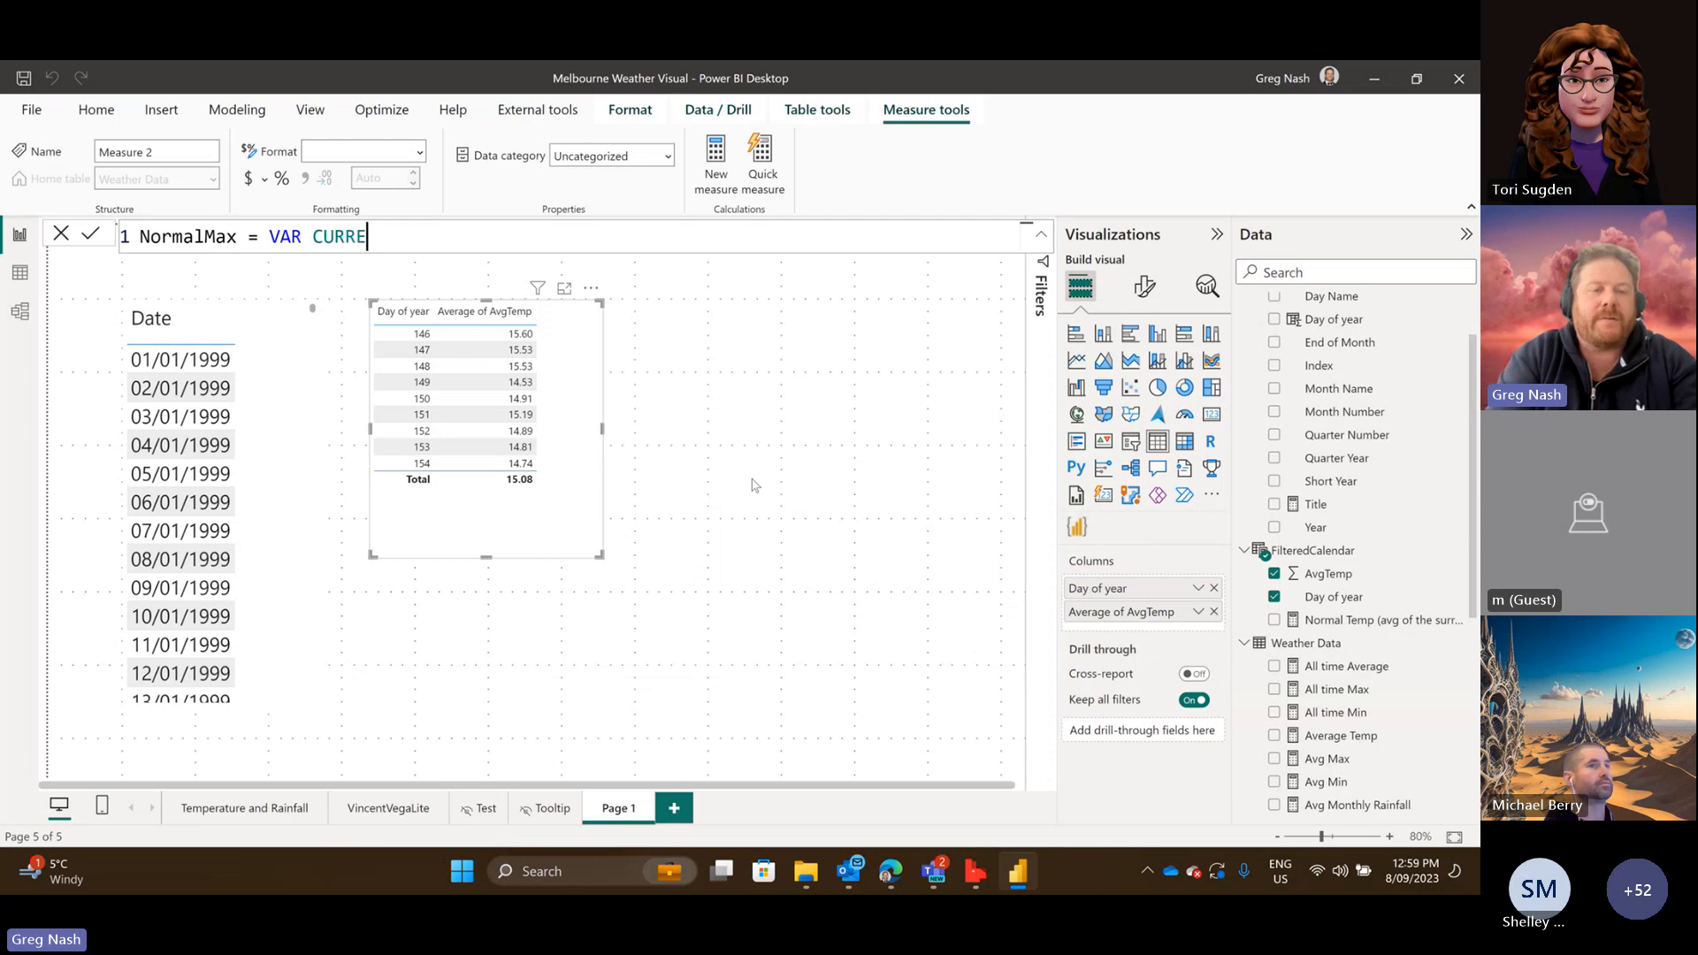
key("BackSpace")
key("BackSpace")
key("BackSpace")
key("BackSpace")
type("i")
key("BackSpace")
type("urre")
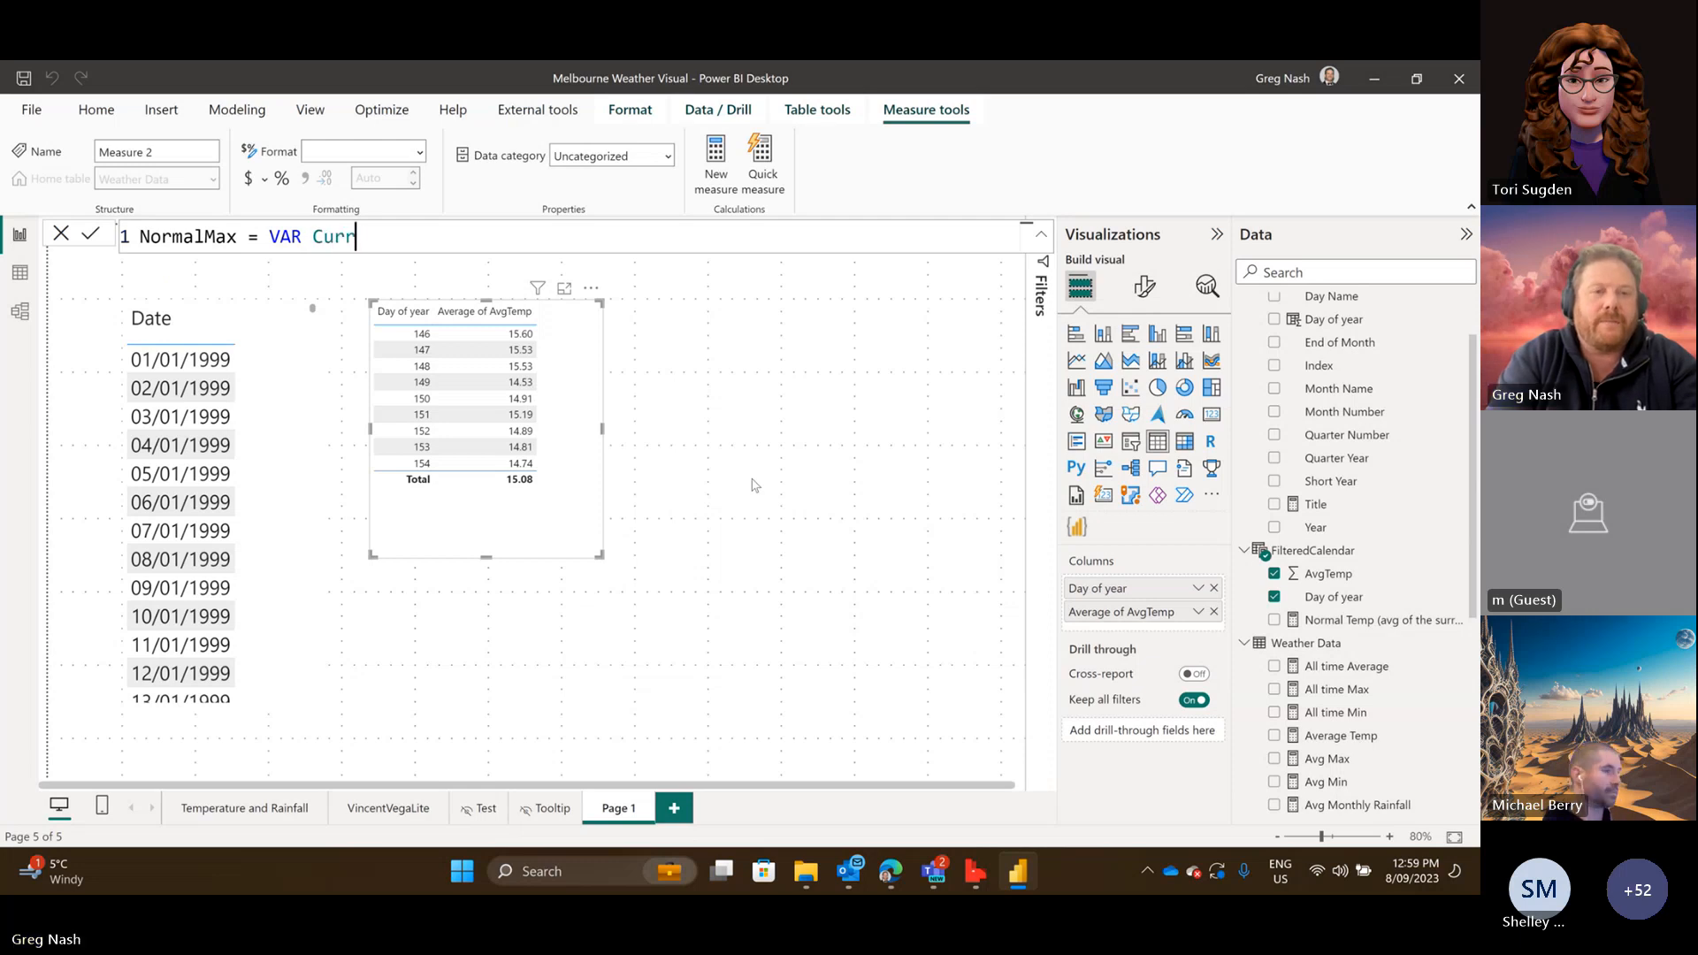
key("BackSpace")
type("entDat")
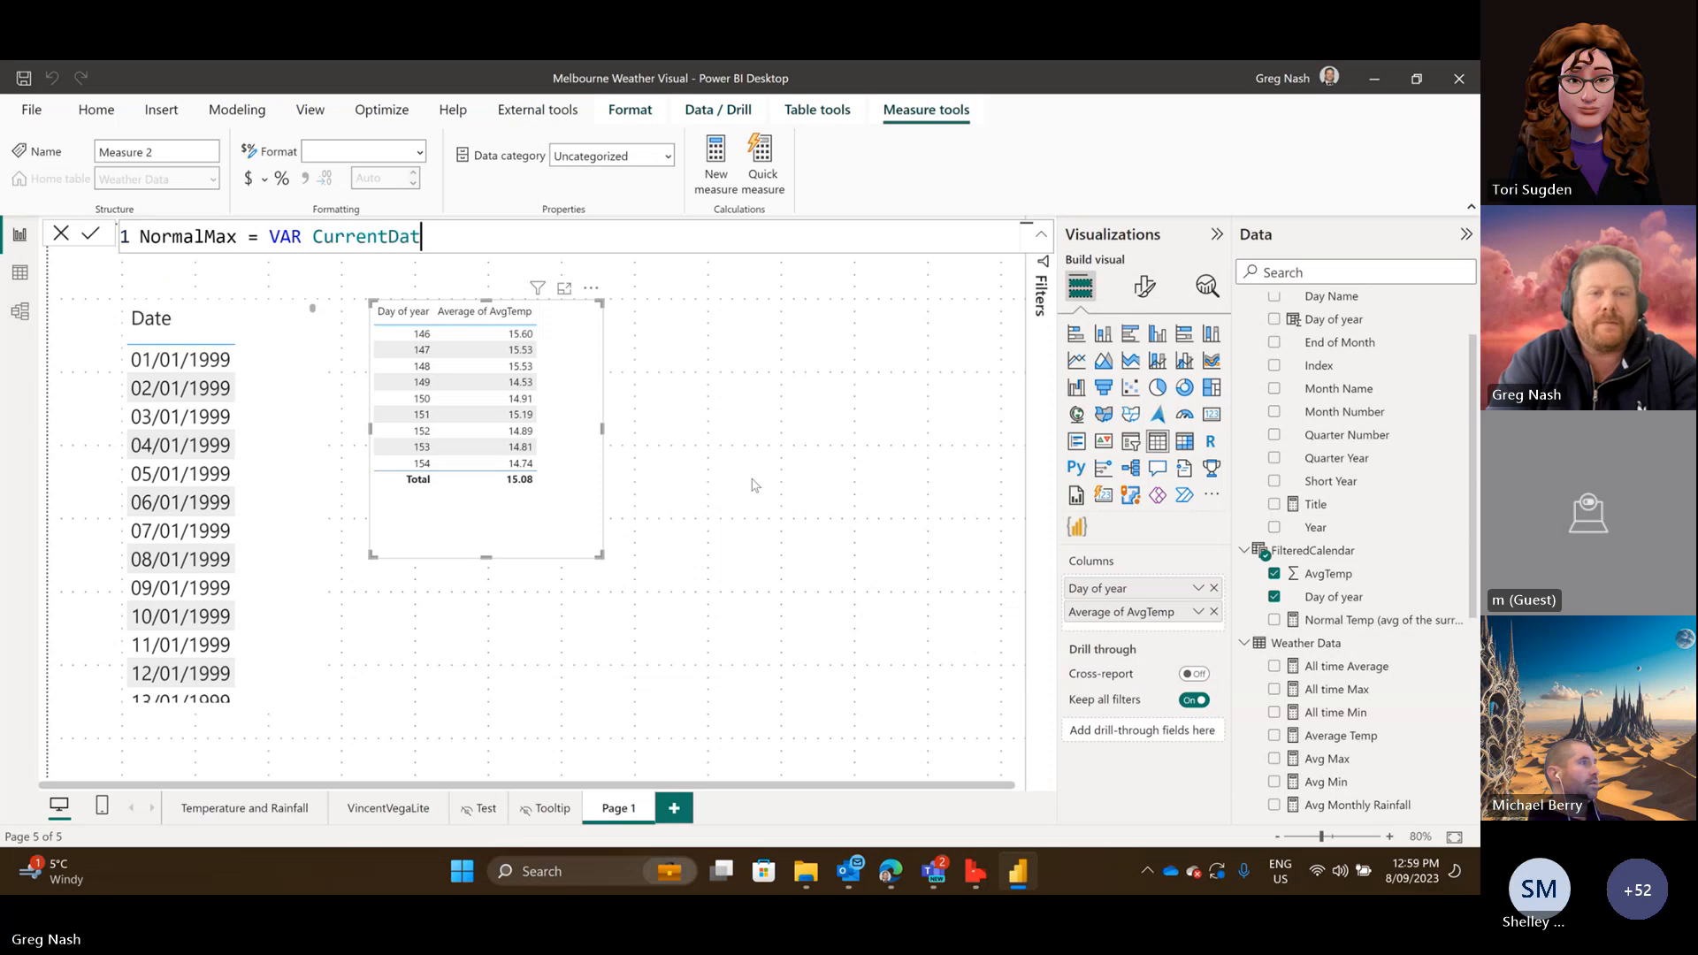
Define the CurrentDate variable as MAX('Calendar'[Date]).
type("e = MAX")
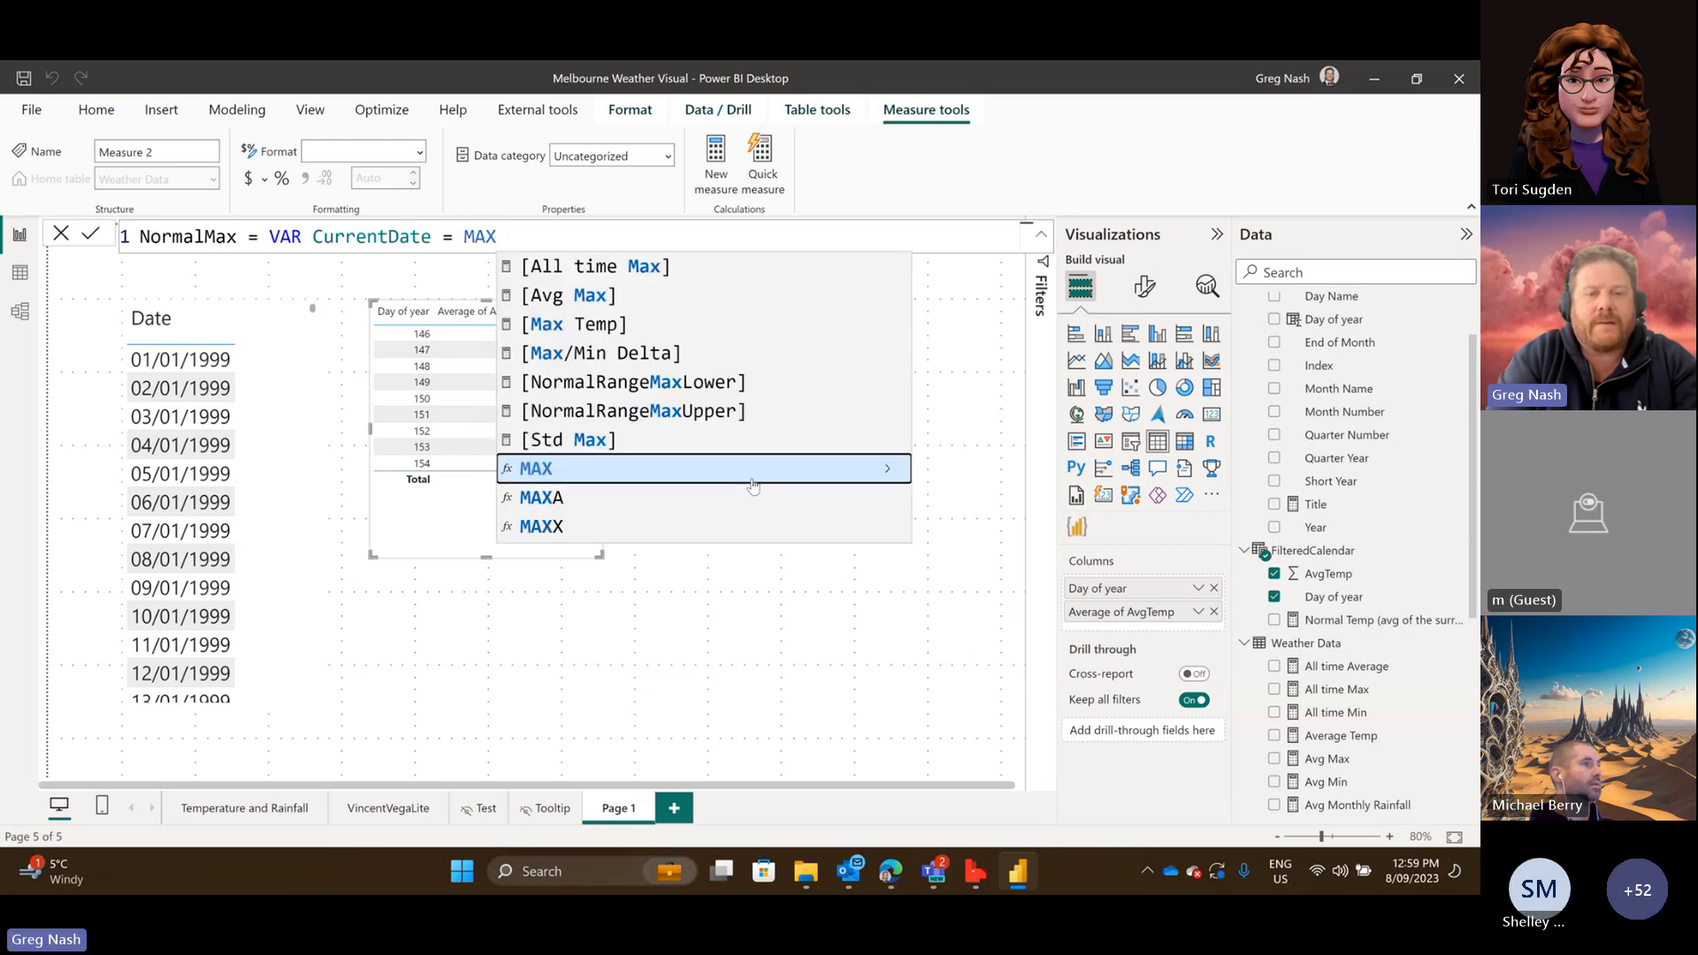
type("(D")
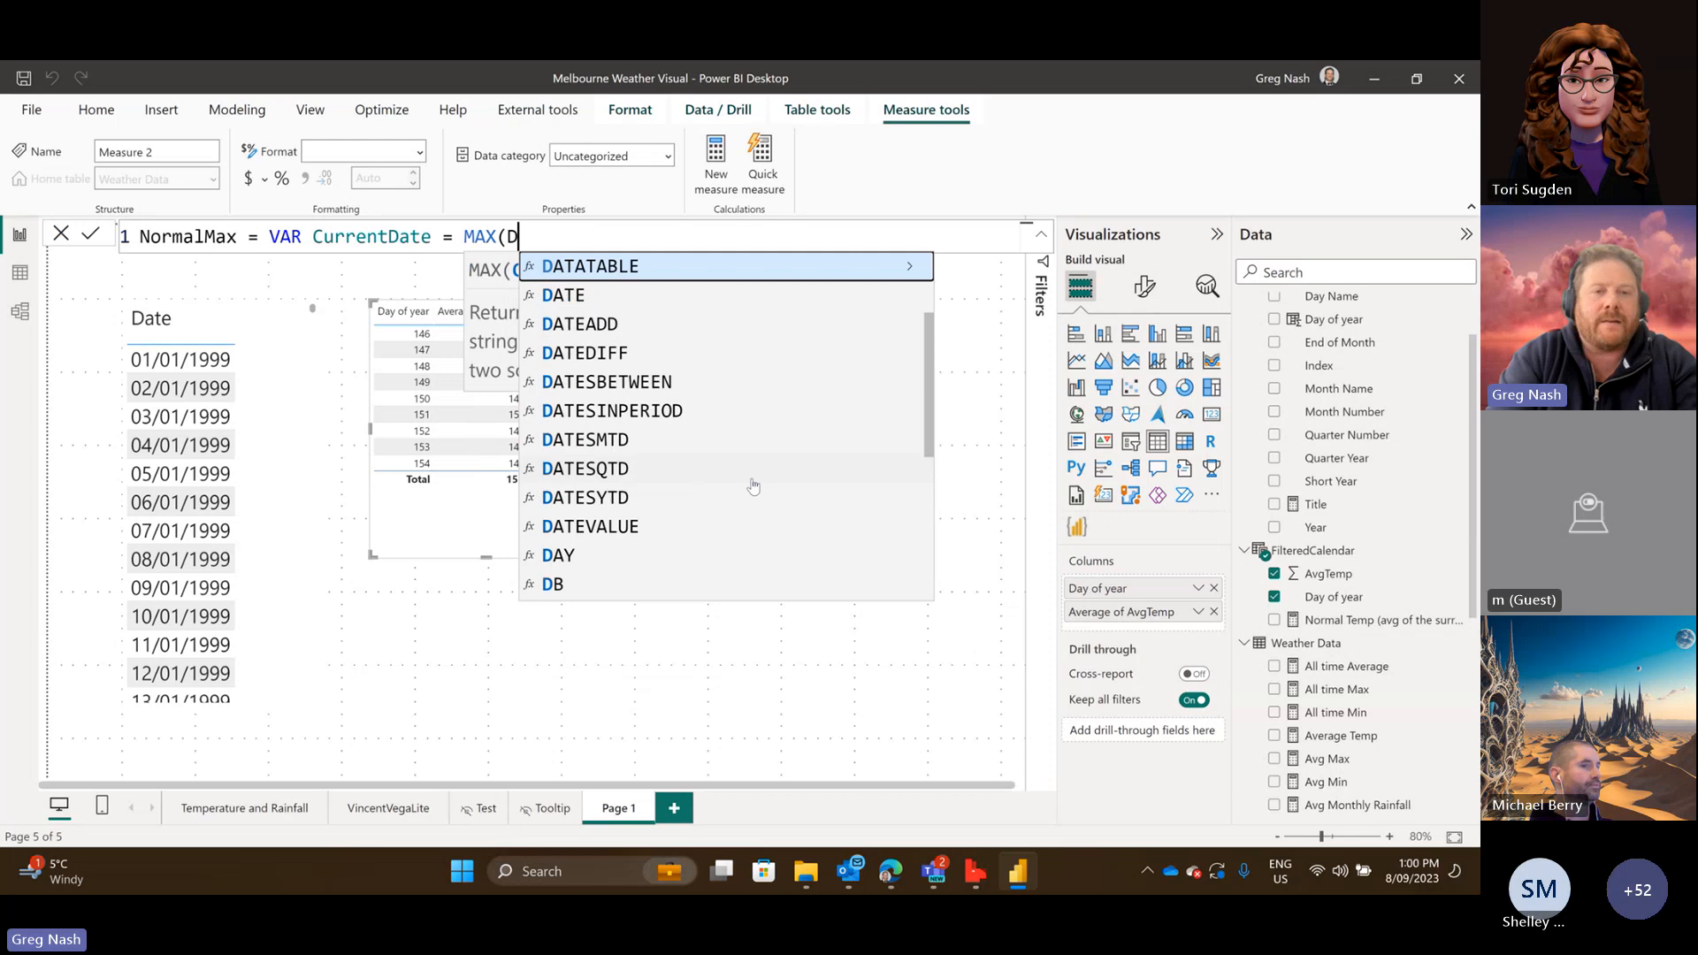
key("BackSpace")
type("Cal")
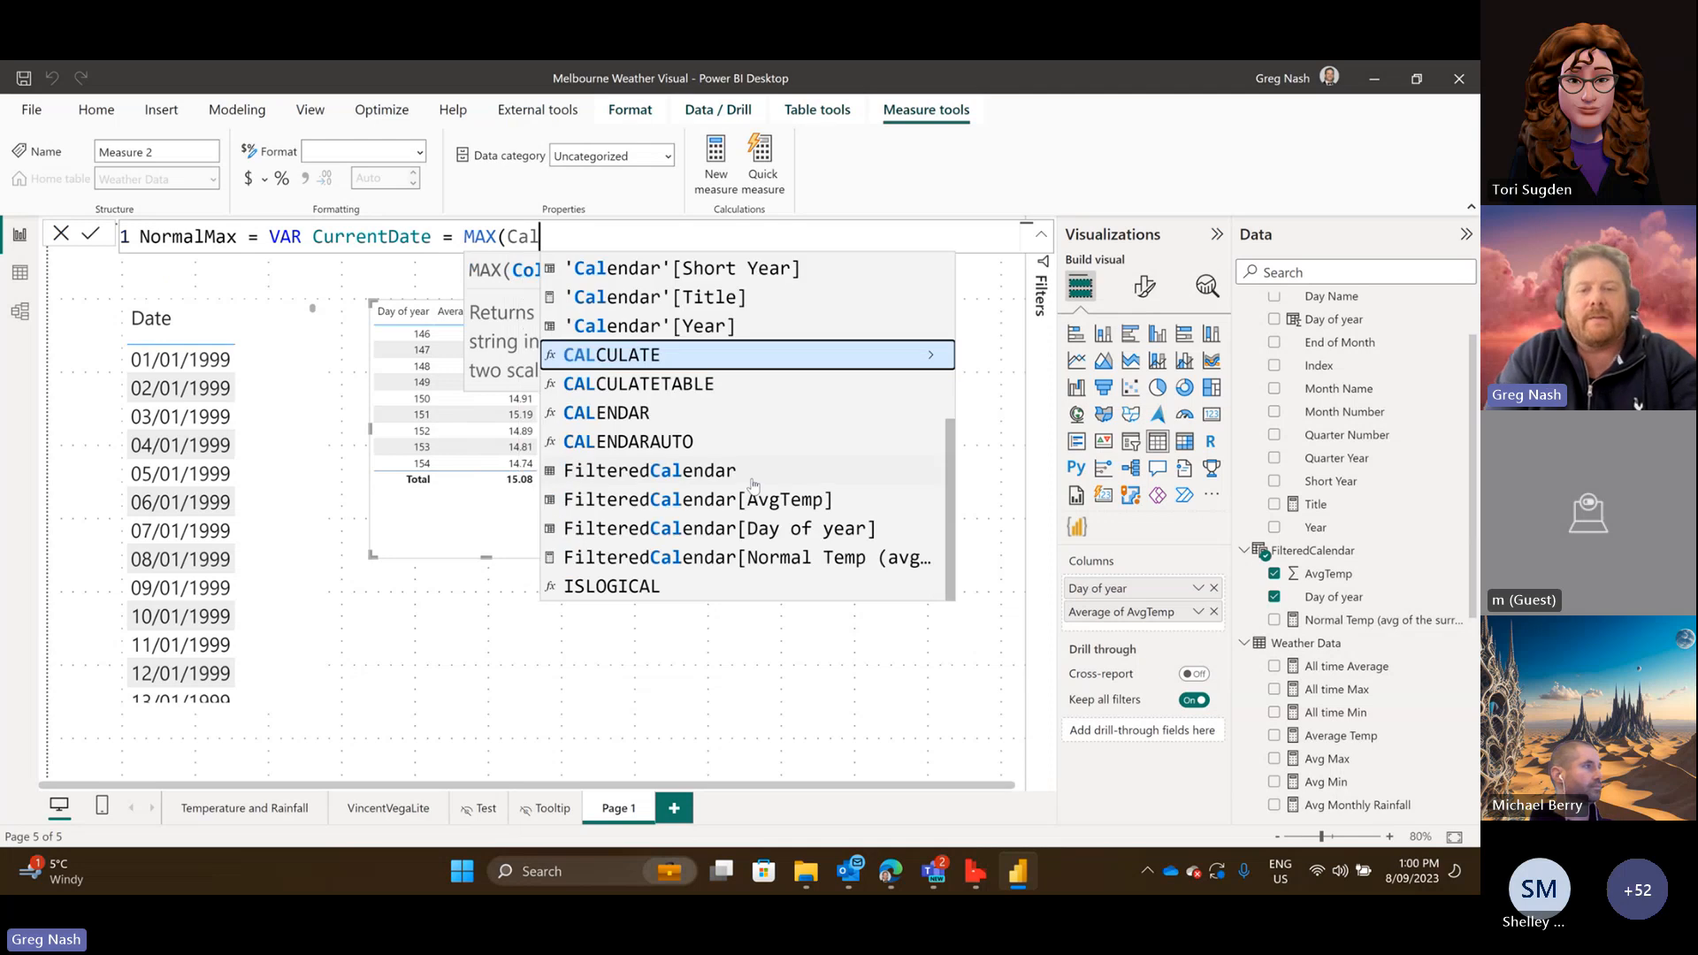
key("Up")
key("Up")
key("Up")
key("Up")
key("Up")
key("Up")
key("Up")
key("Up")
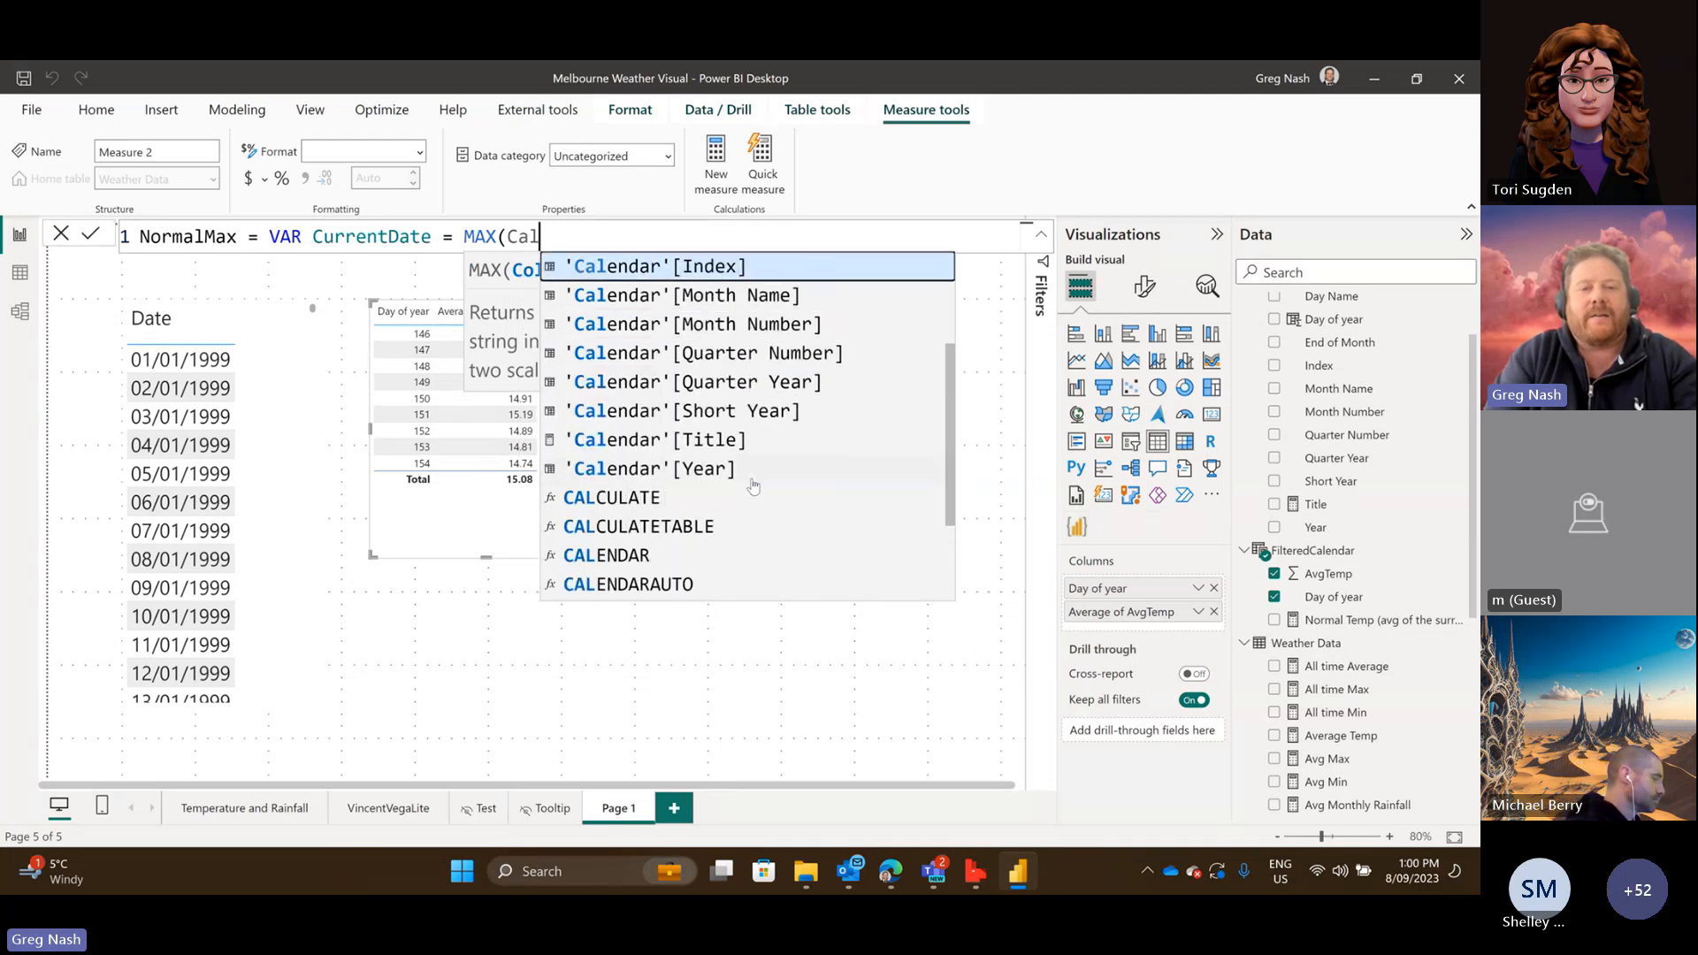
key("Up")
key("Up")
key("Up")
key("Up")
key("Up")
key("Up")
key("Up")
key("Down")
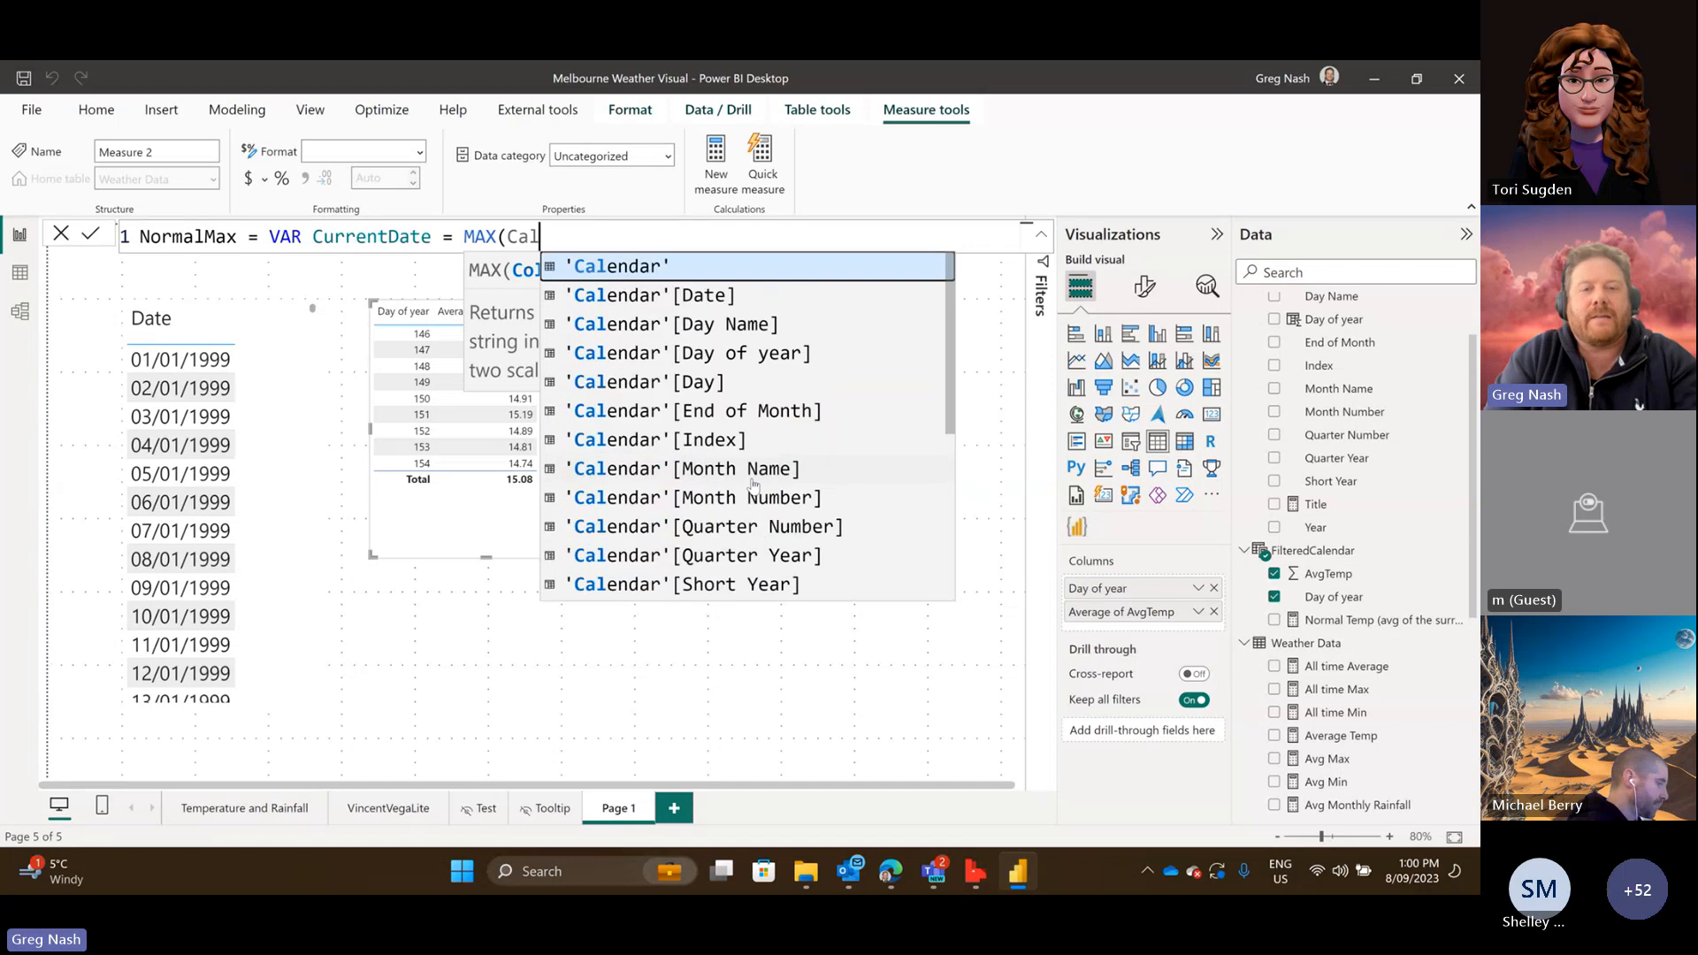
key("Down")
key("Tab")
type(")")
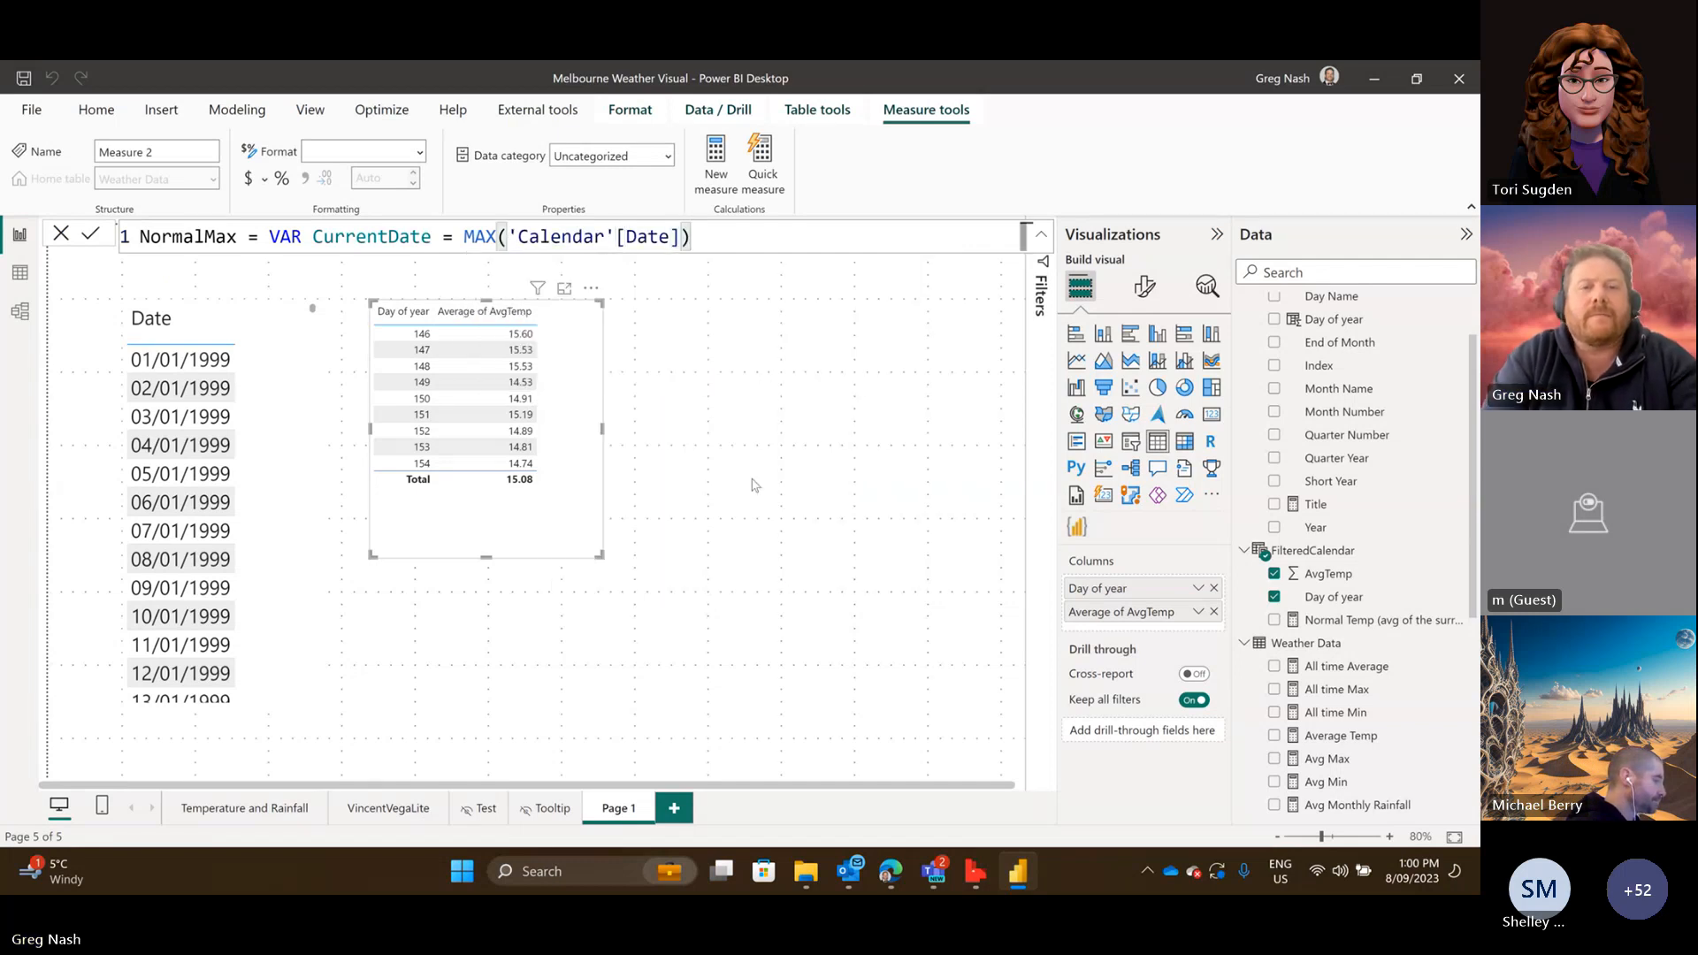
Add RETURN on its own line without a leading space and move the variable declaration to a line below the measure name.
type(" RETURN")
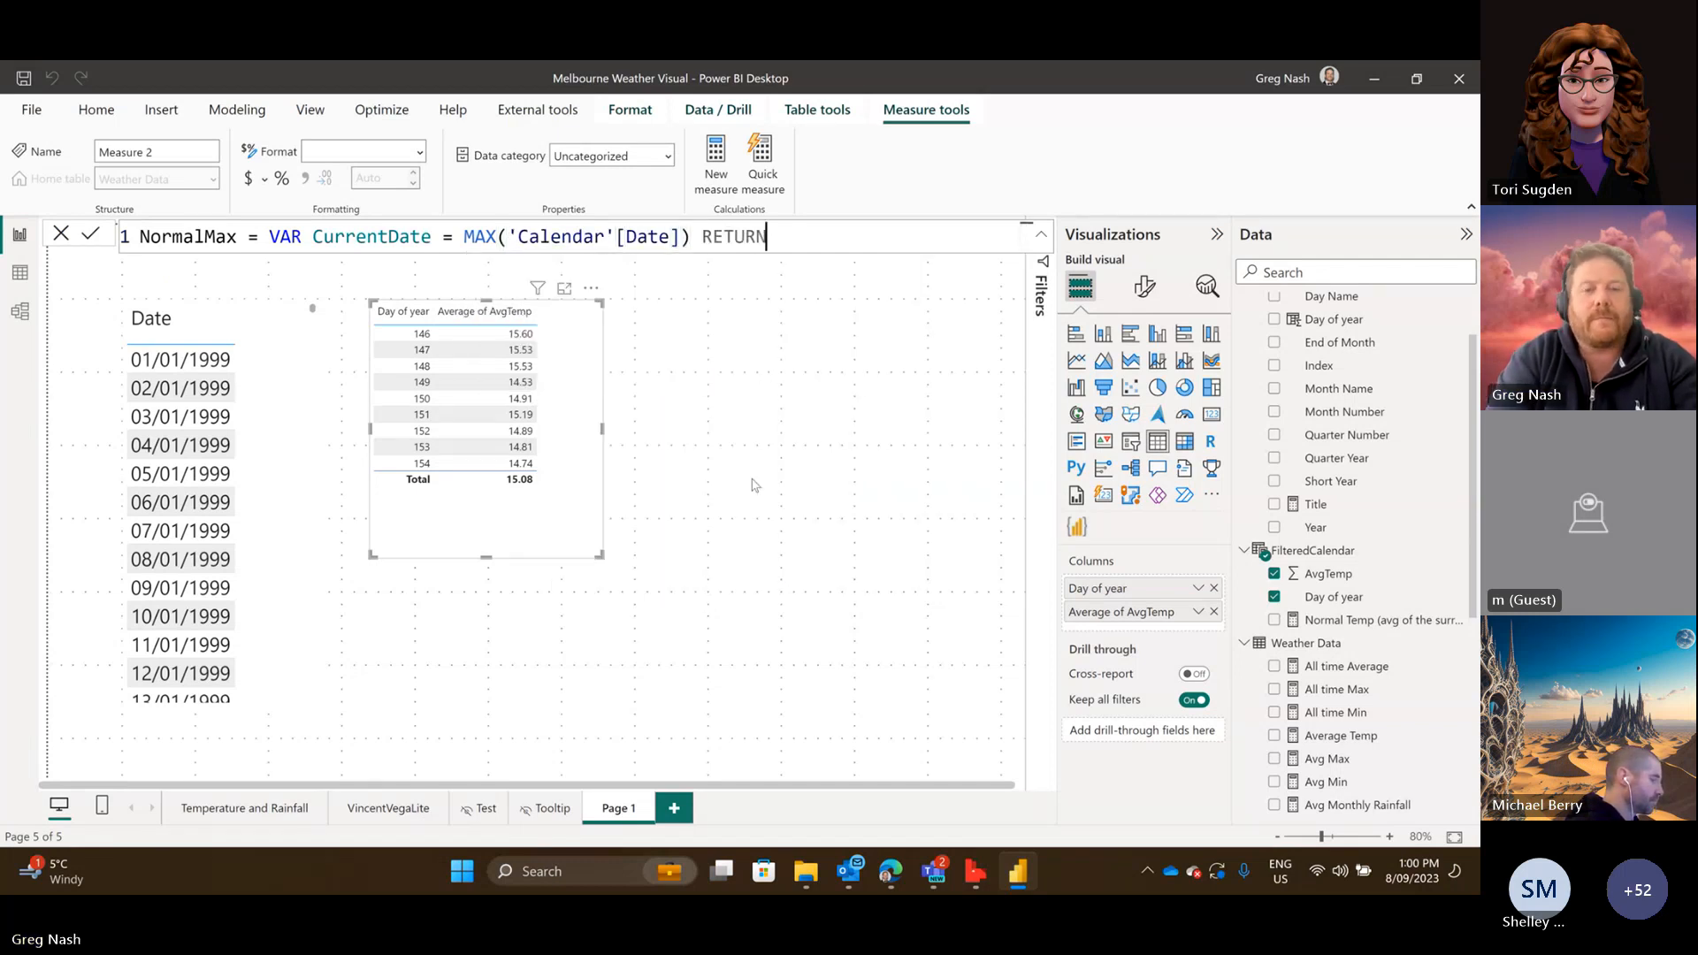
key("Left")
key("Left")
key("Left")
key("Left")
key("Left")
key("Left")
key("Left")
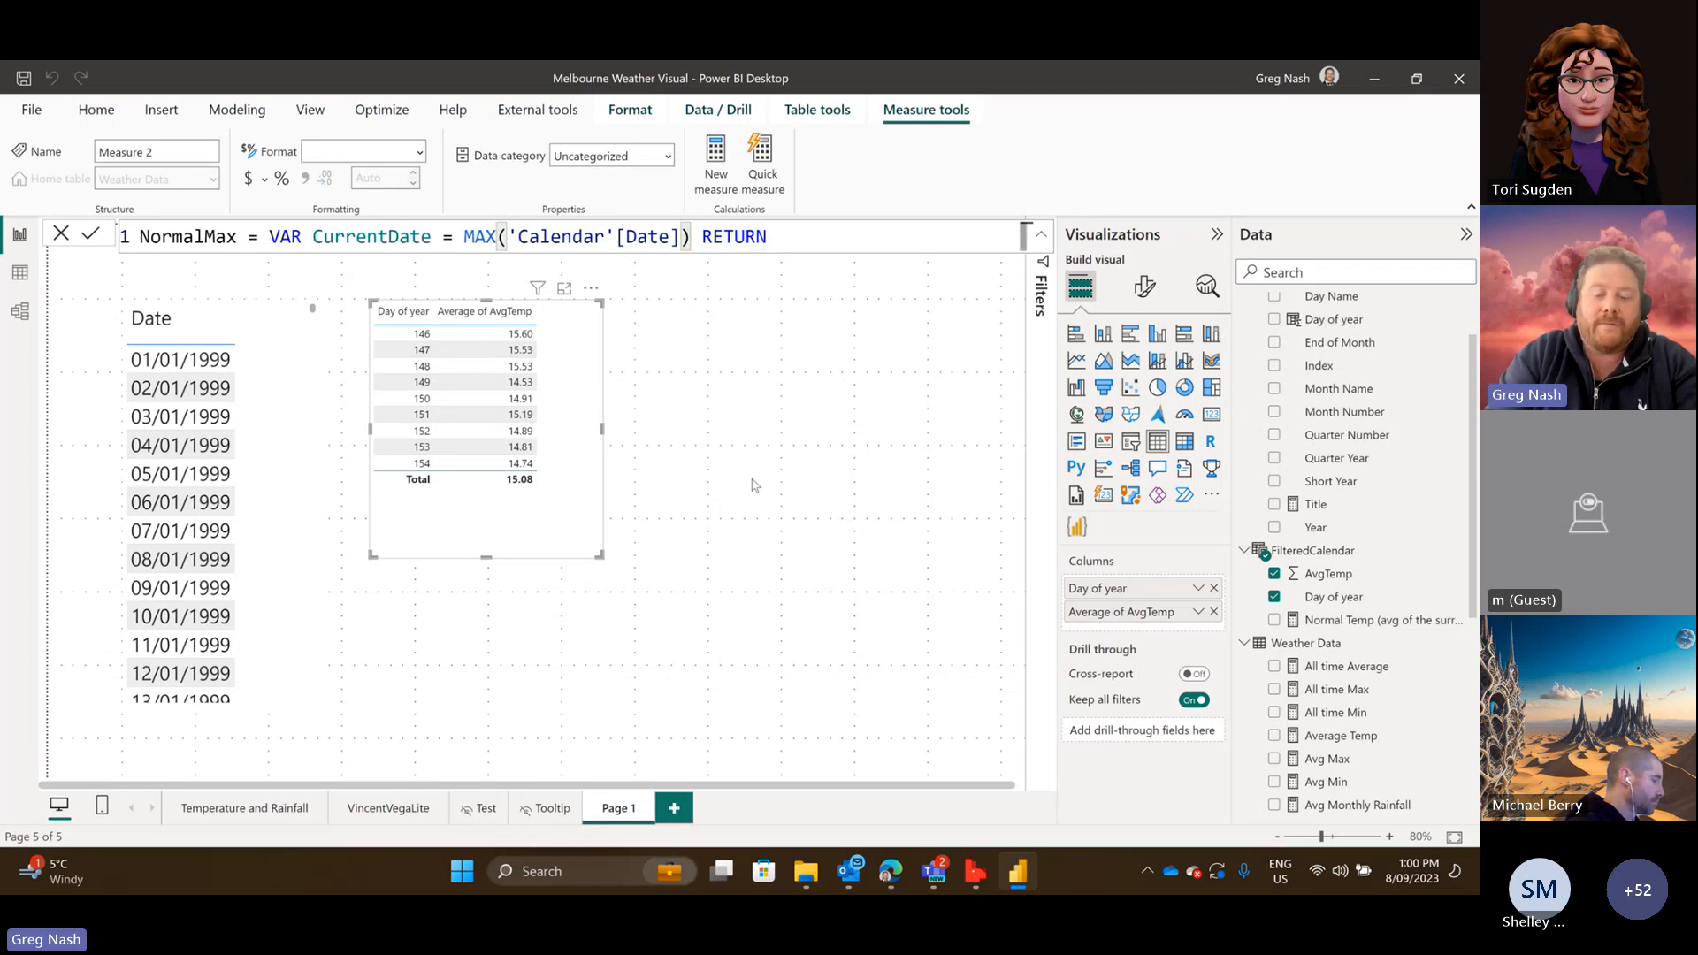
key("shift+Return")
key("Right")
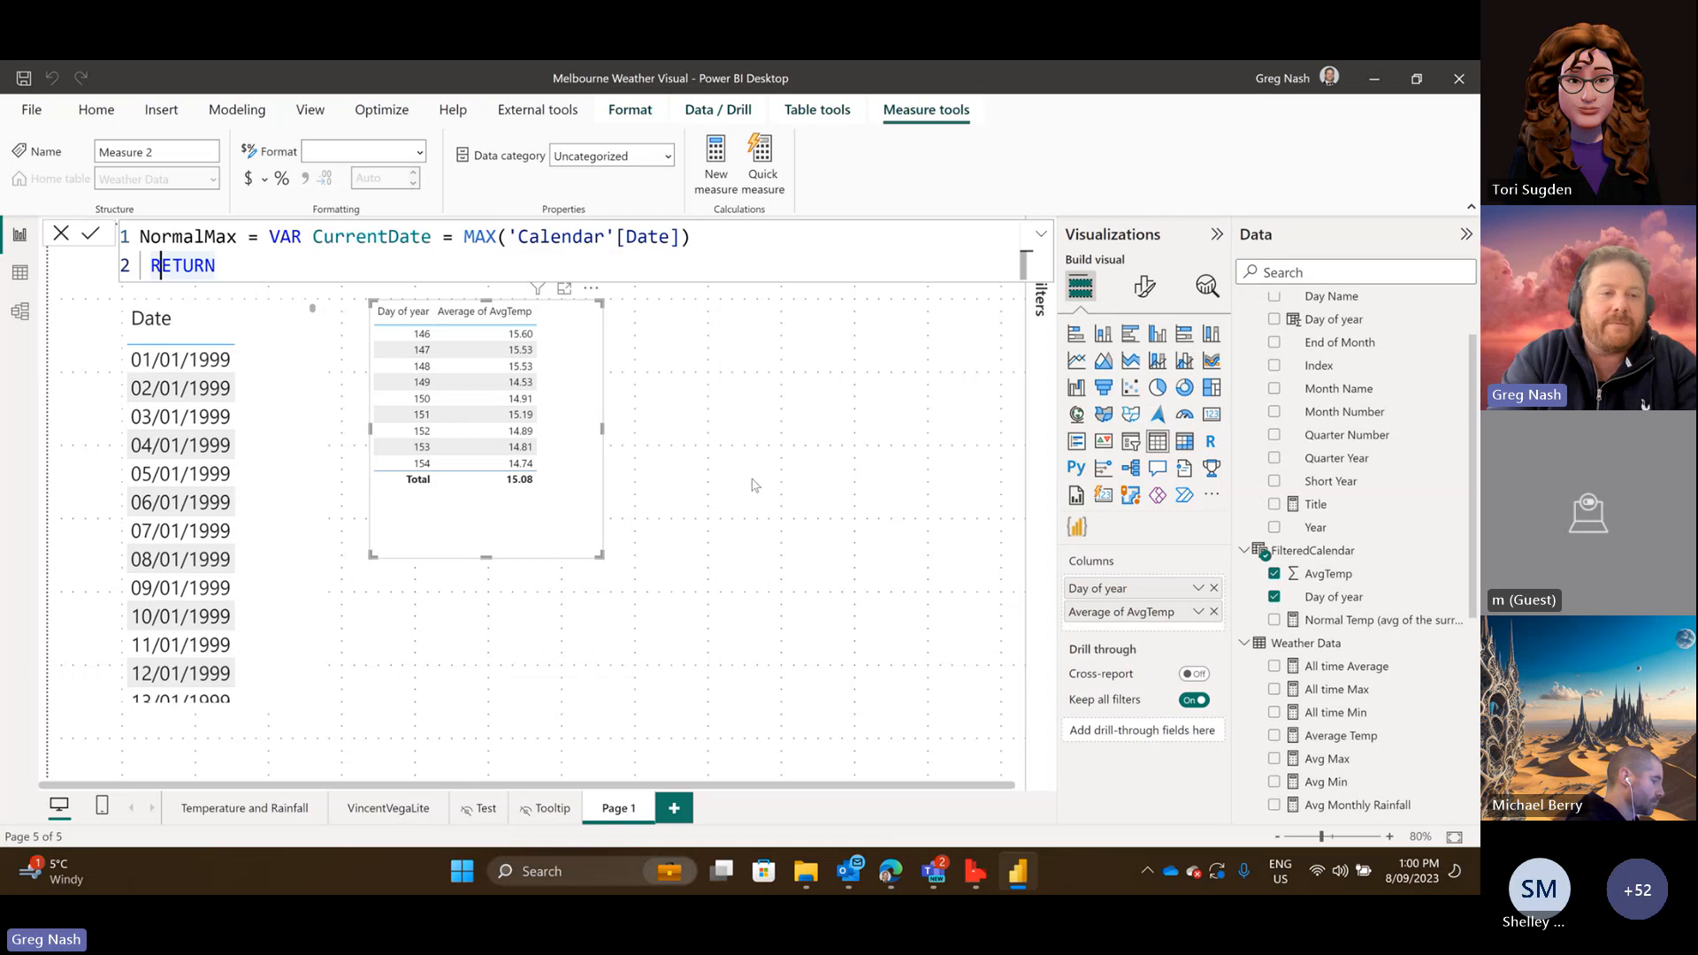
key("Left")
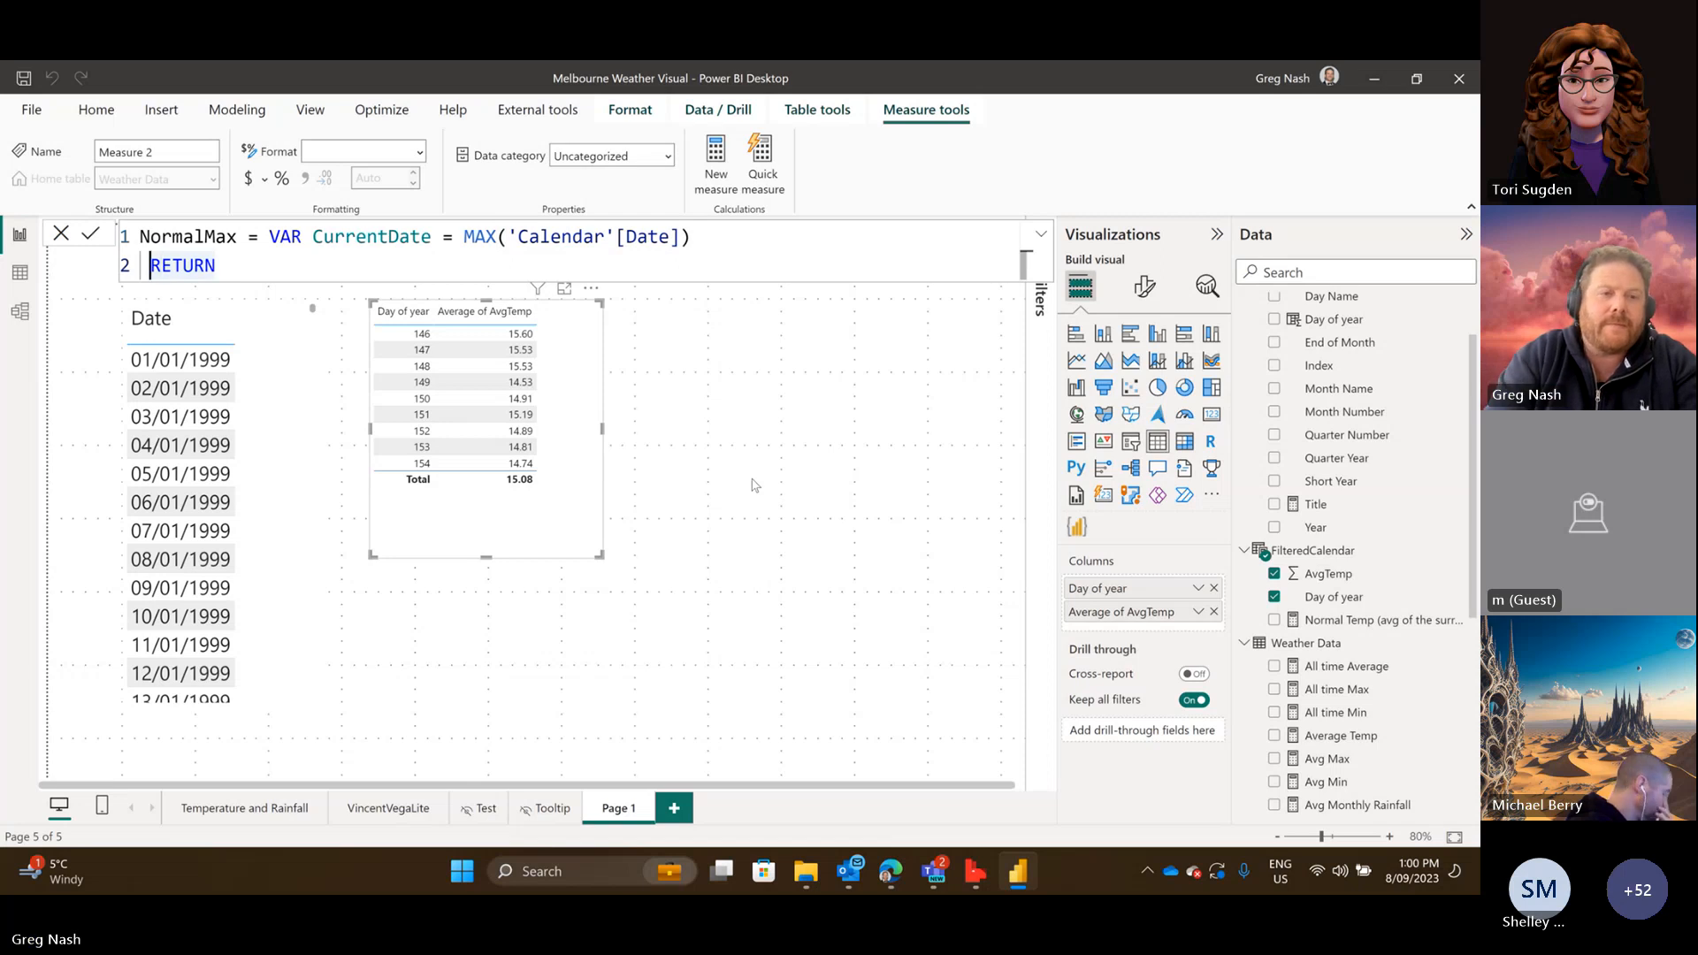
key("BackSpace")
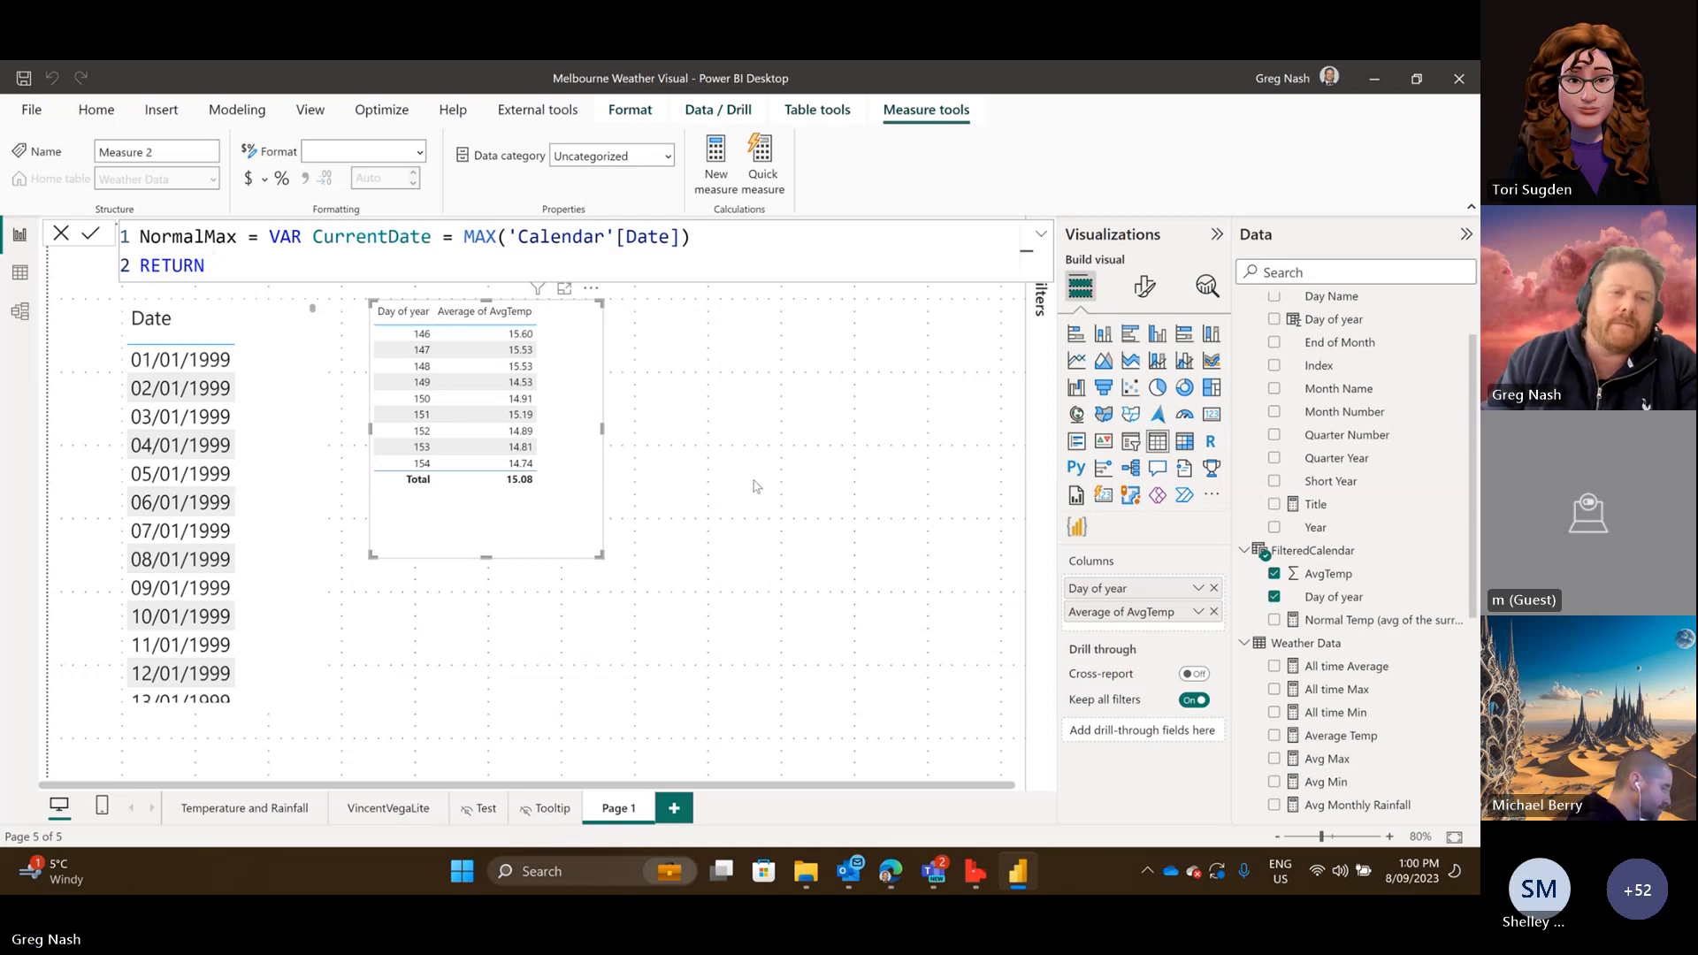
left_click(270, 236)
key("shift+Return")
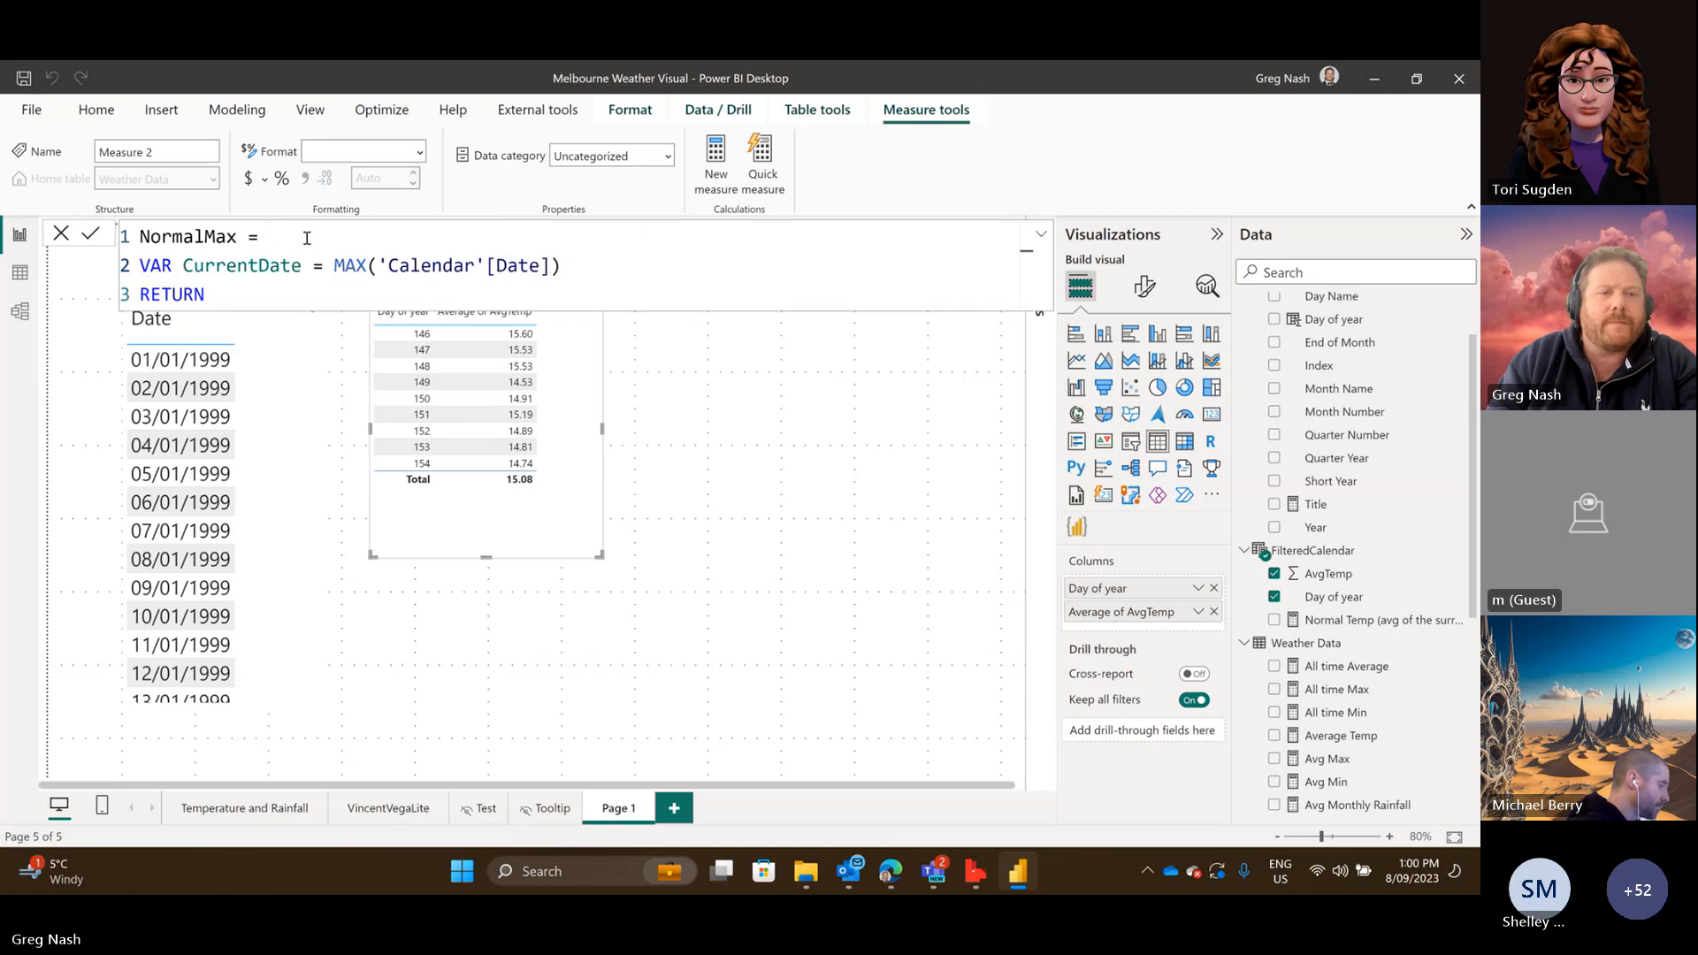
left_click(185, 267)
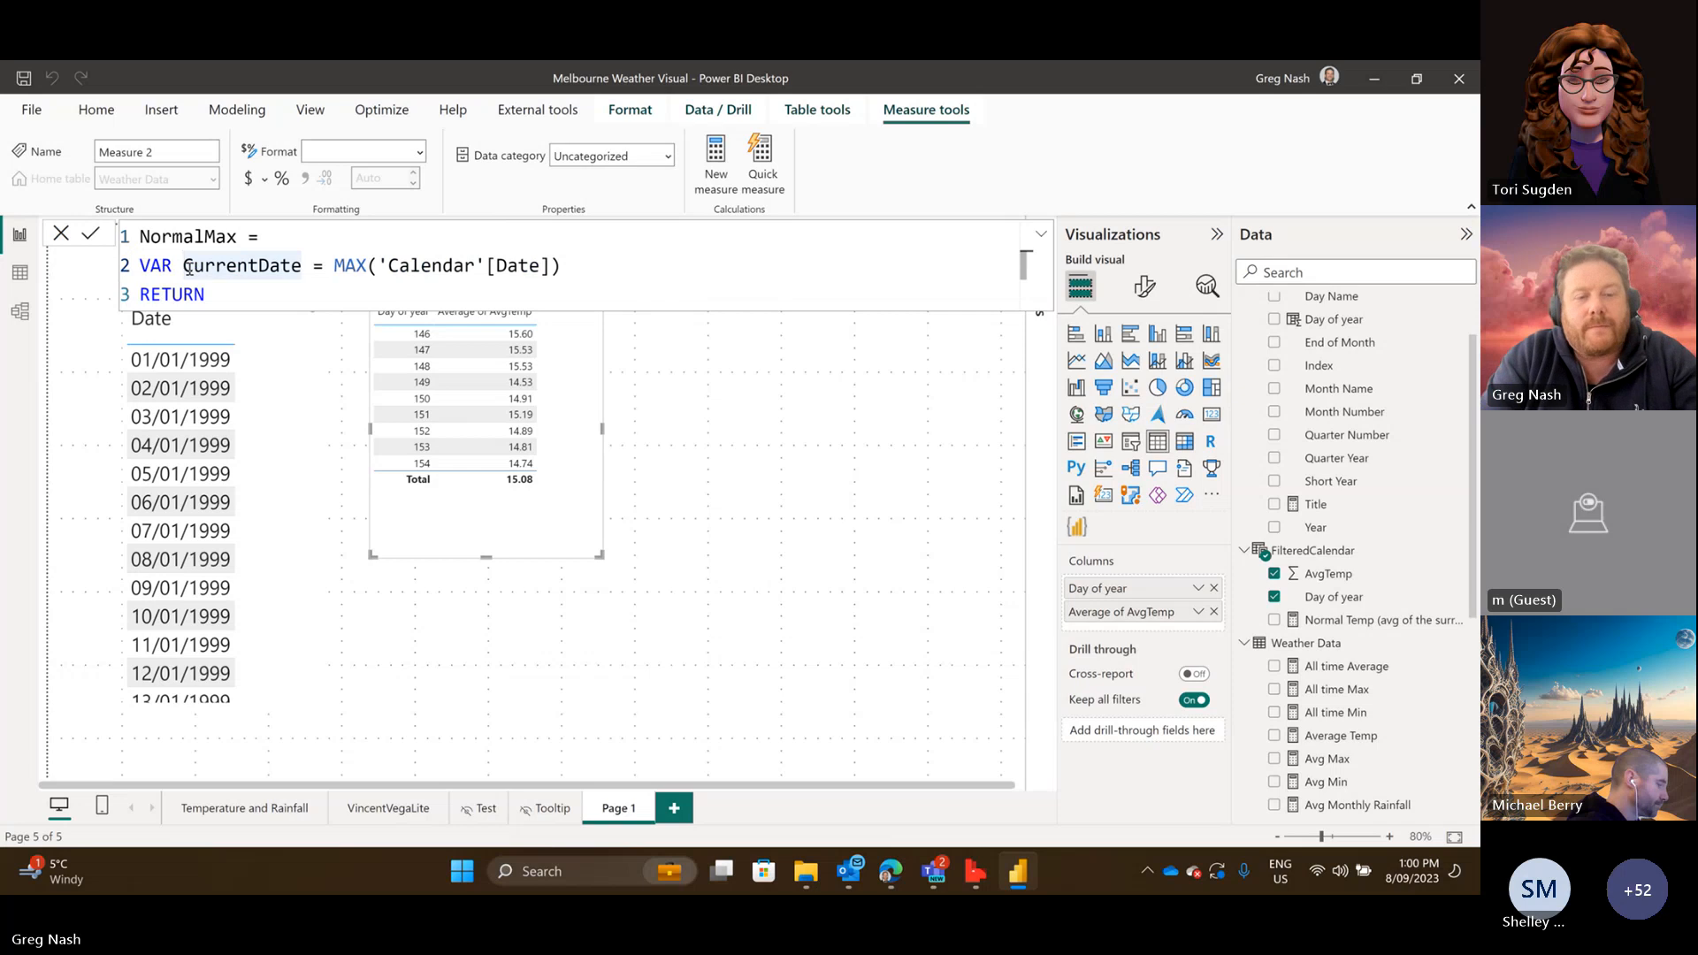
key("shift+Return")
key("Tab")
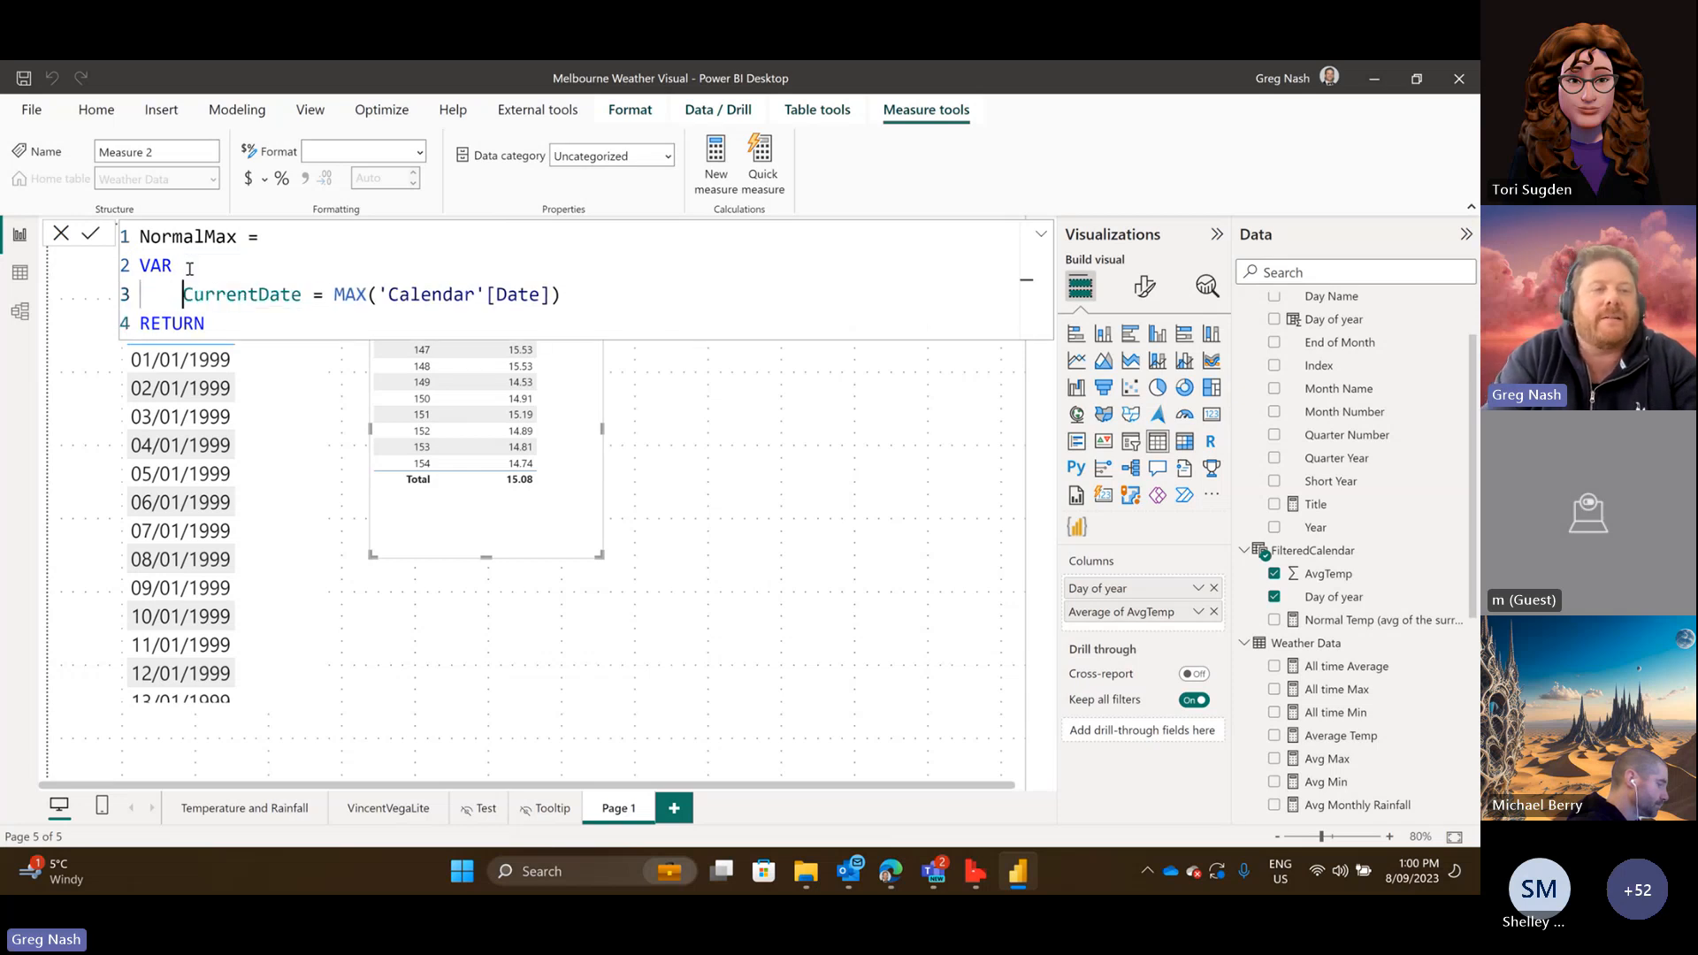
key("BackSpace")
key("BackSpace")
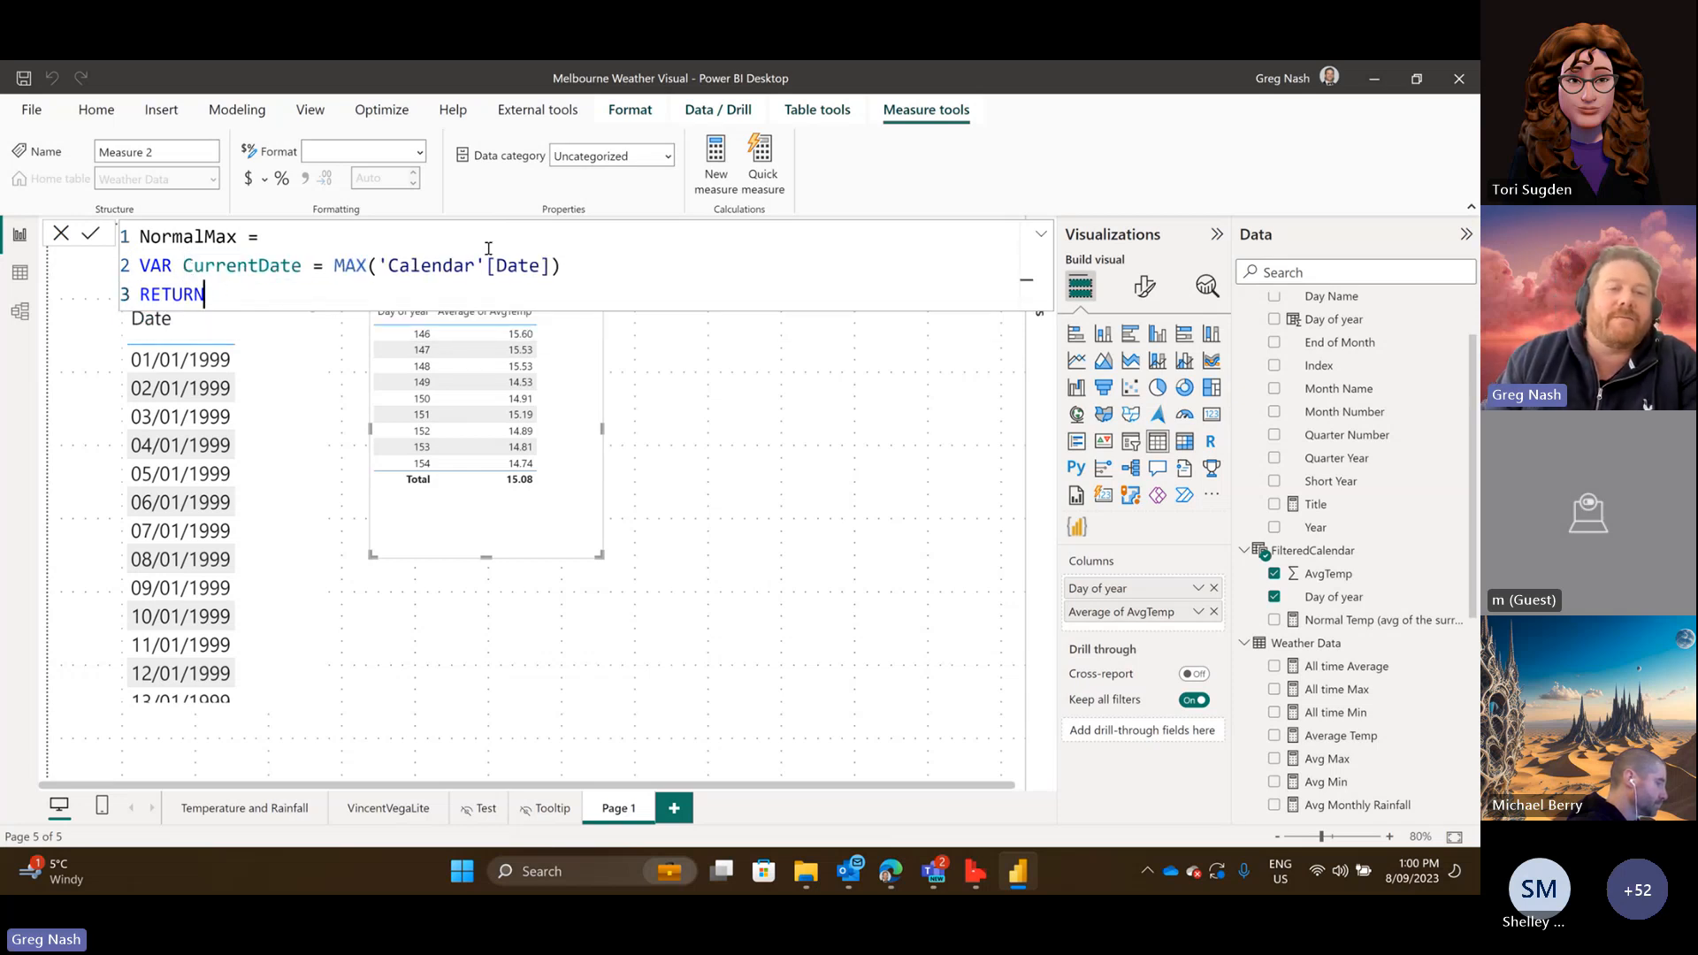
Indent the CurrentDate variable line and add an indented empty line below RETURN.
left_click(580, 268)
double_click(175, 295)
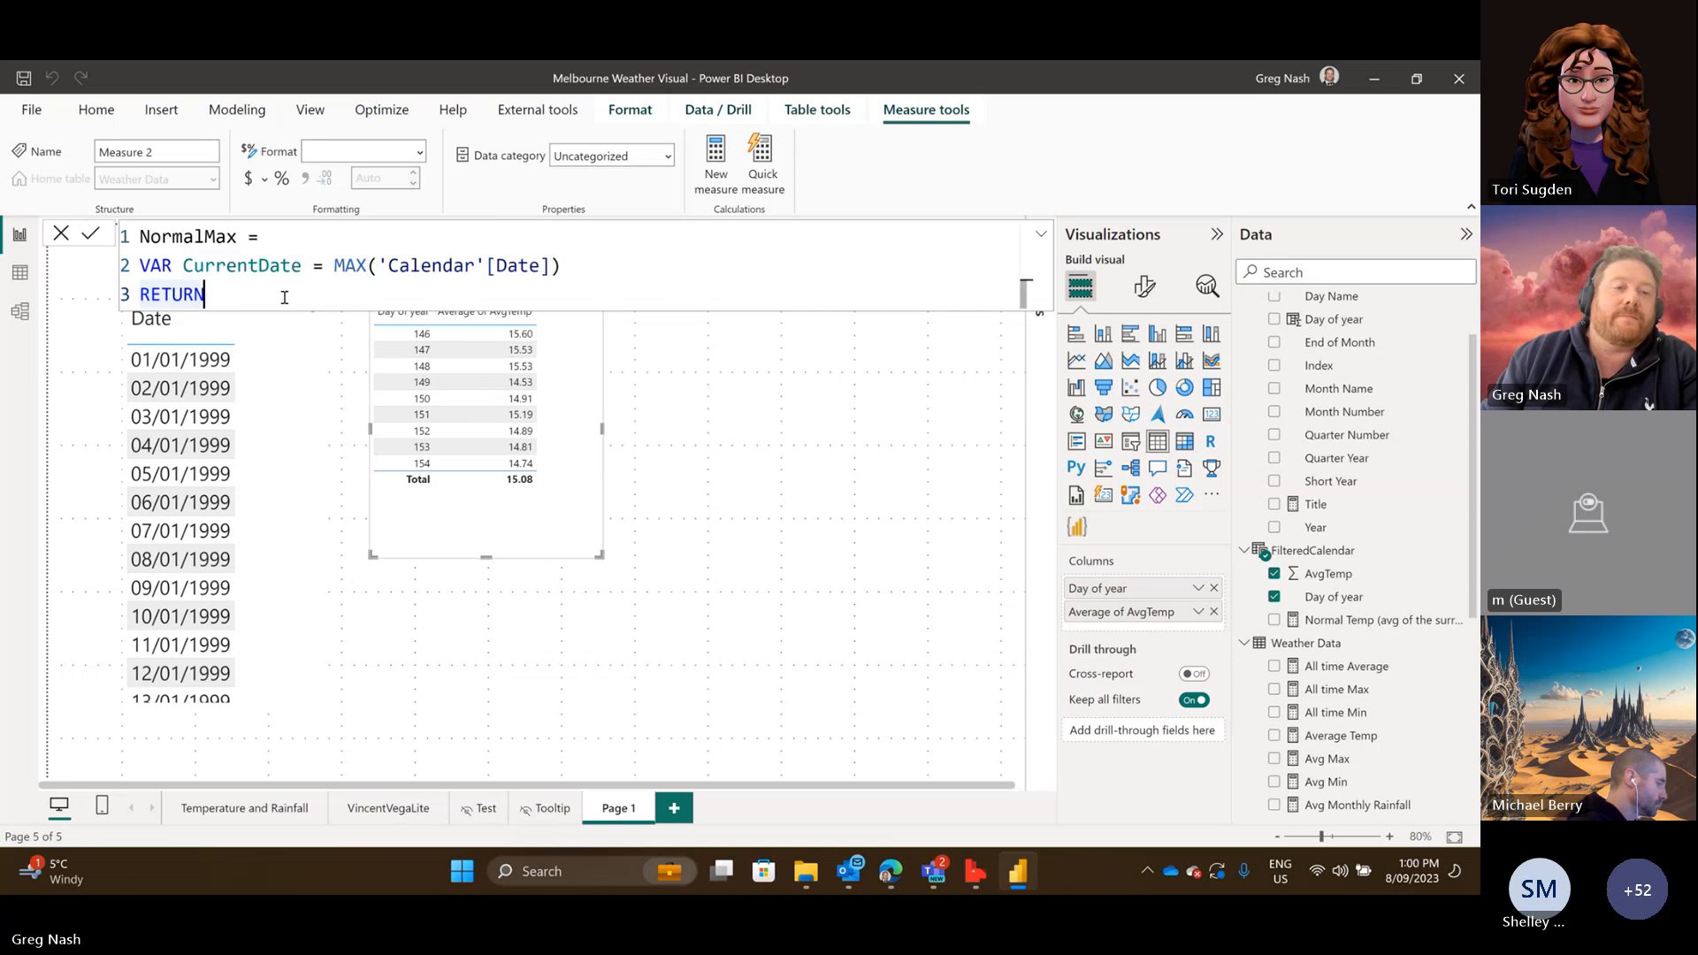
left_click(142, 268)
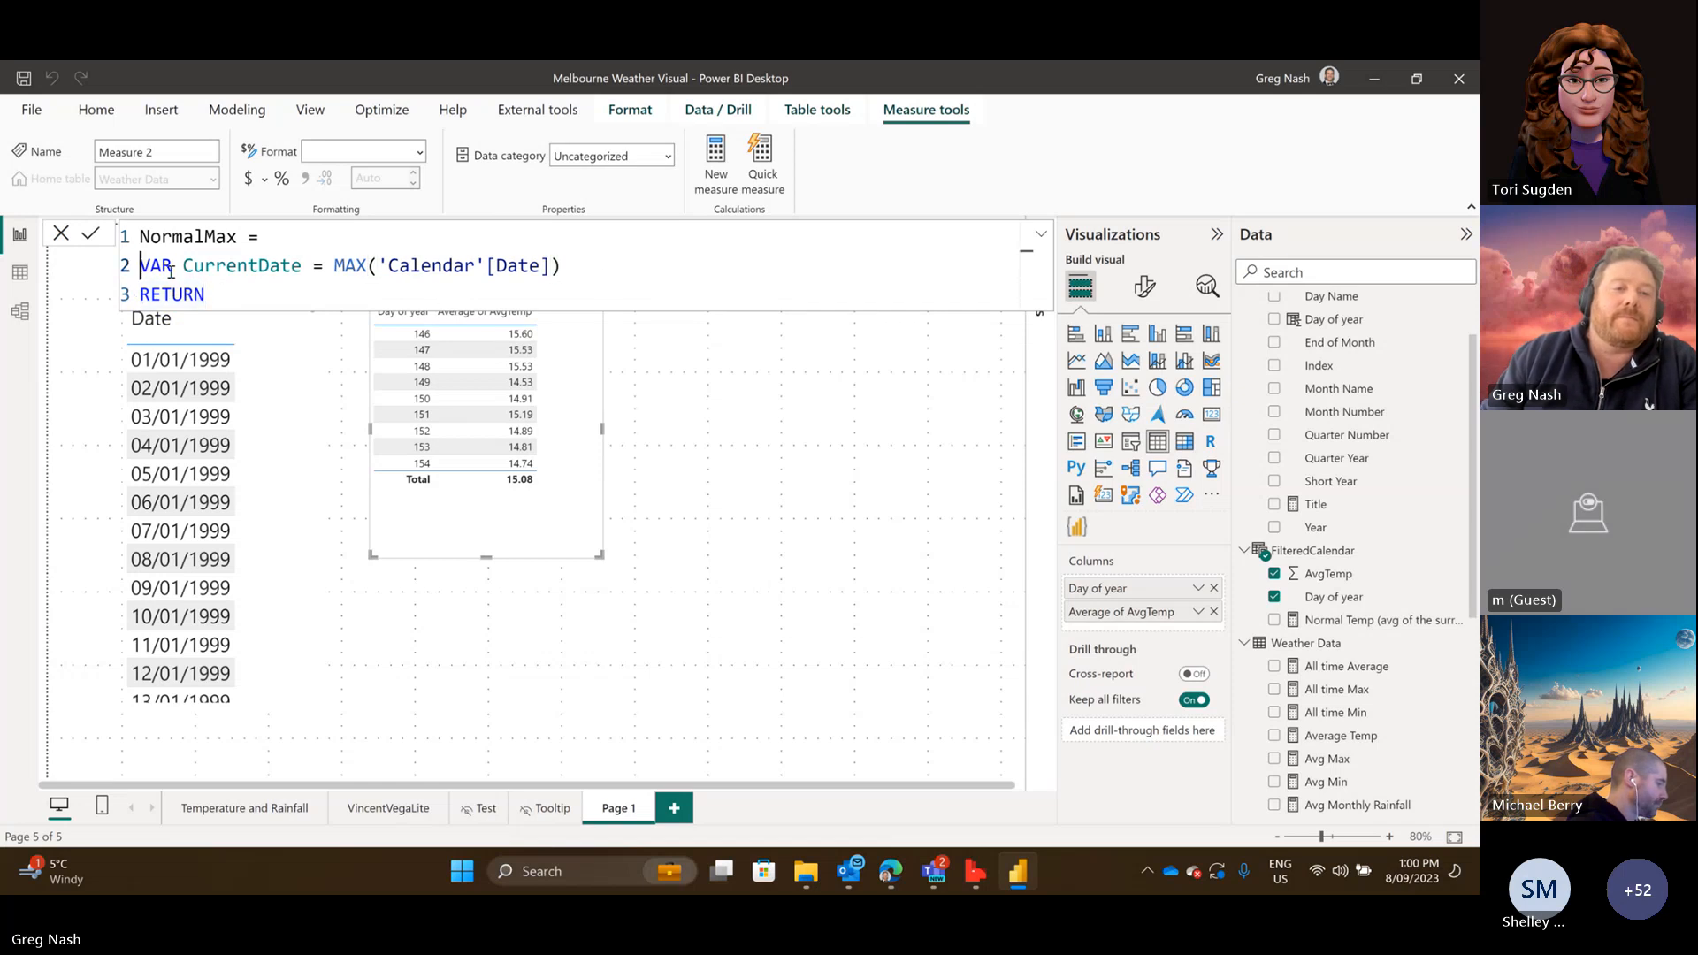
key("Tab")
left_click(265, 289)
key("shift+Return")
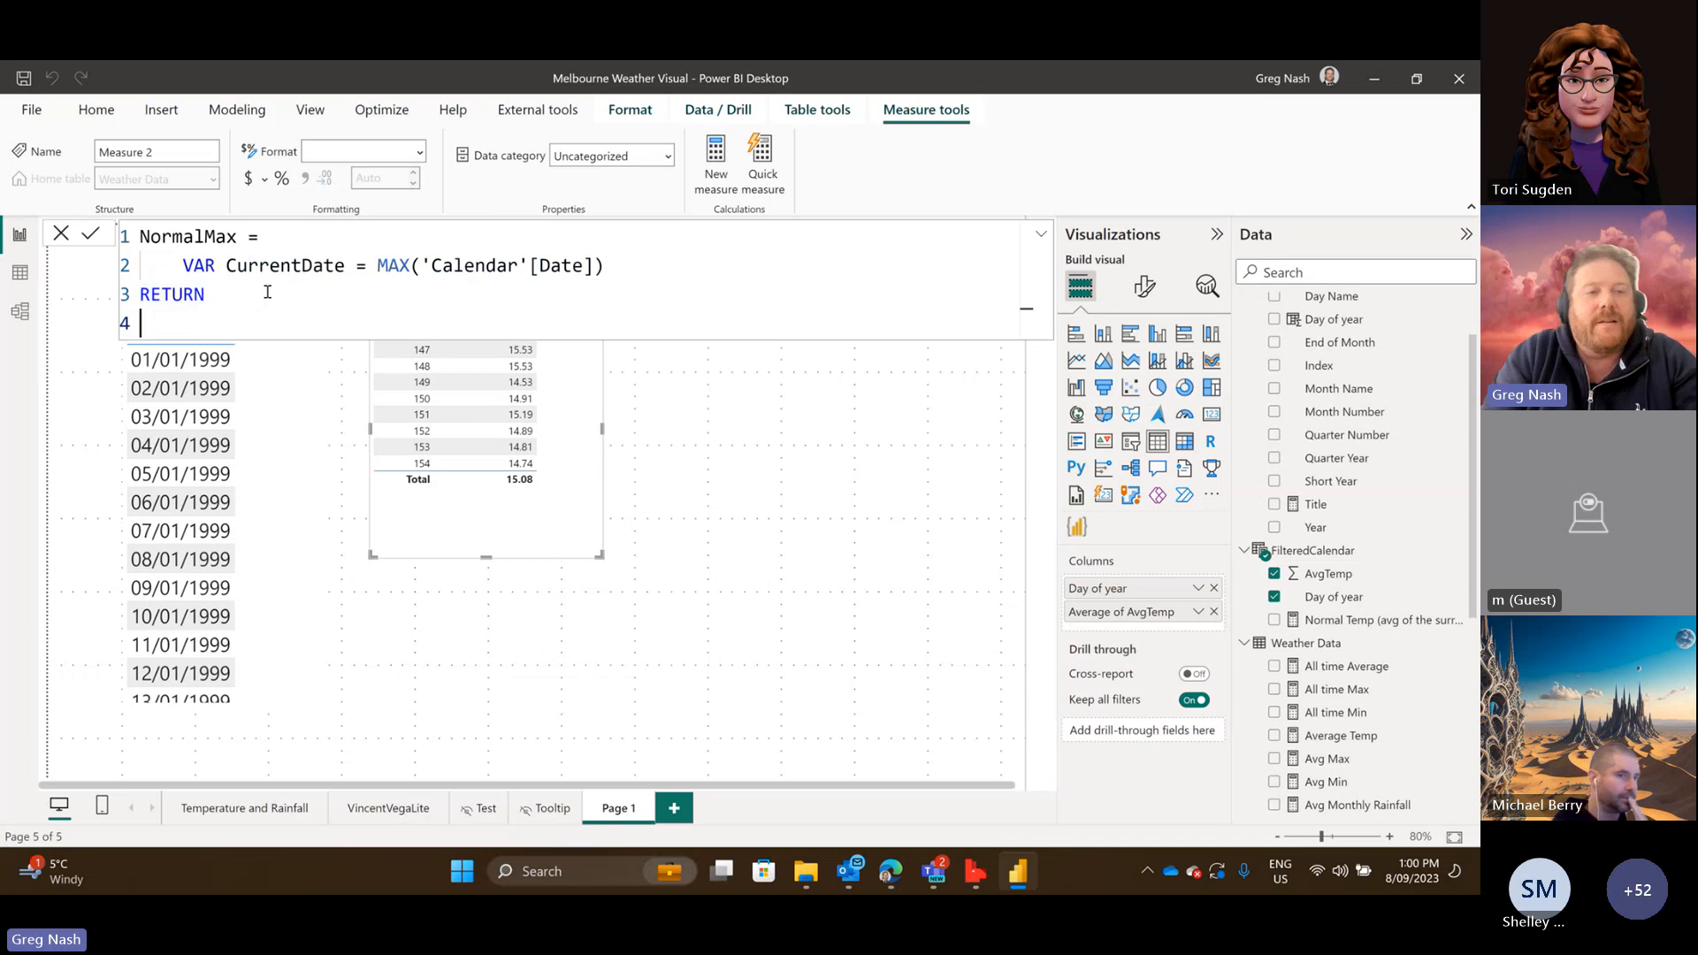
key("Tab")
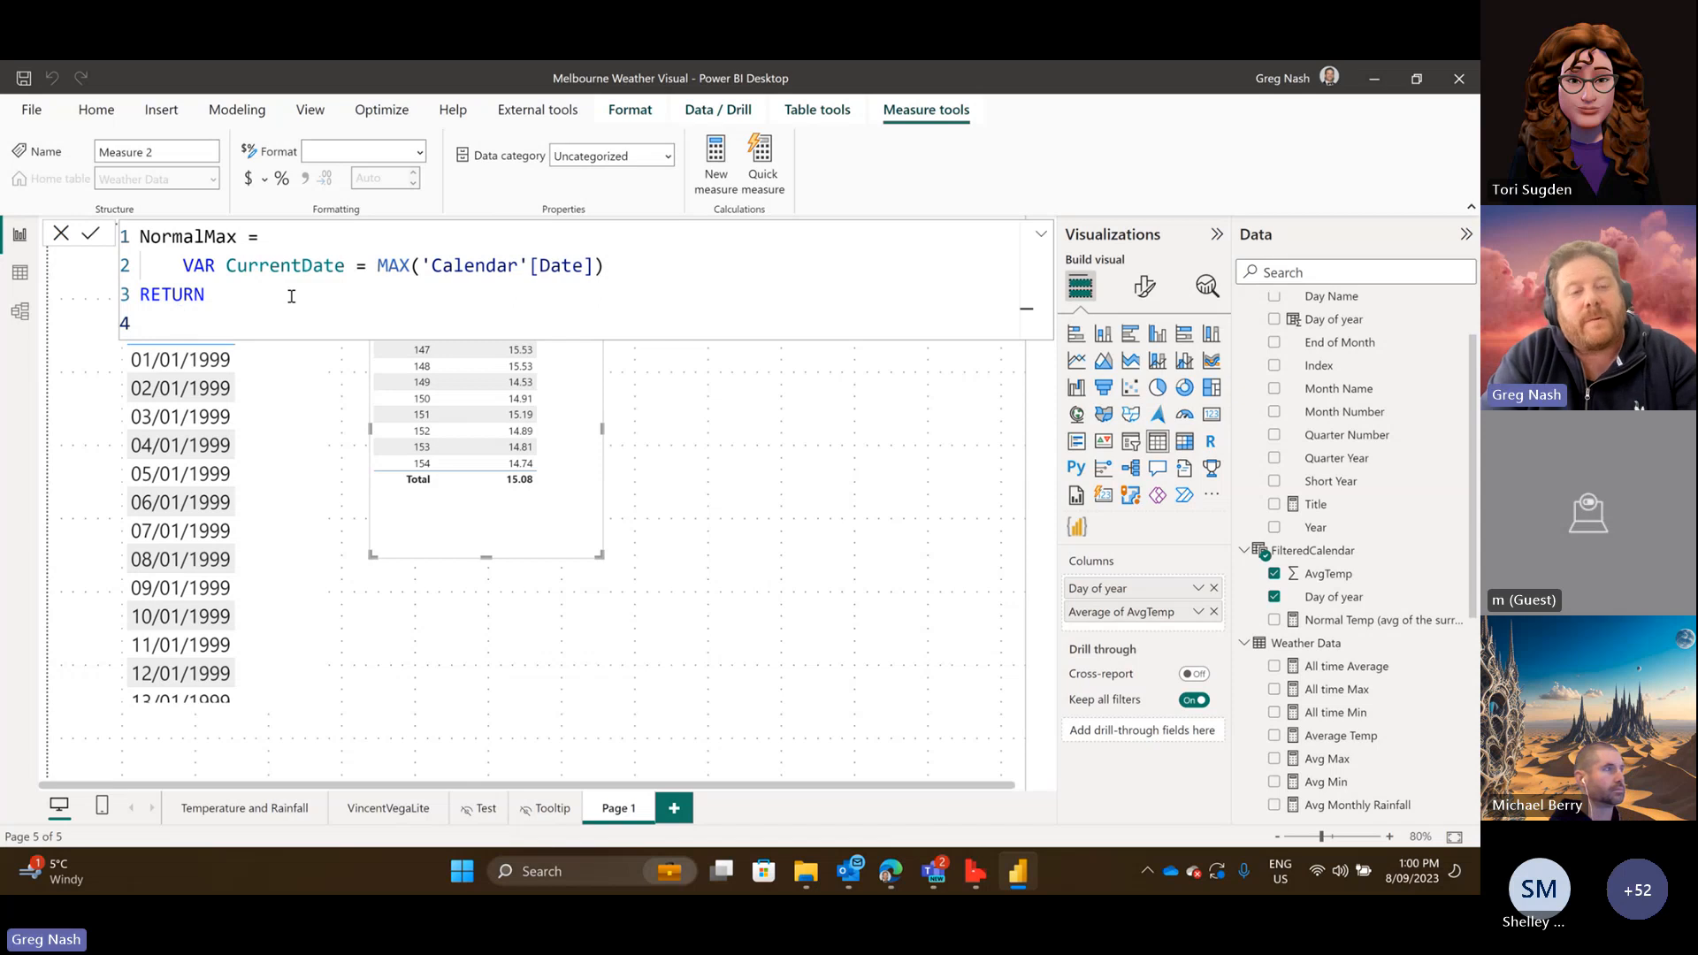
type("CAL")
key("Tab")
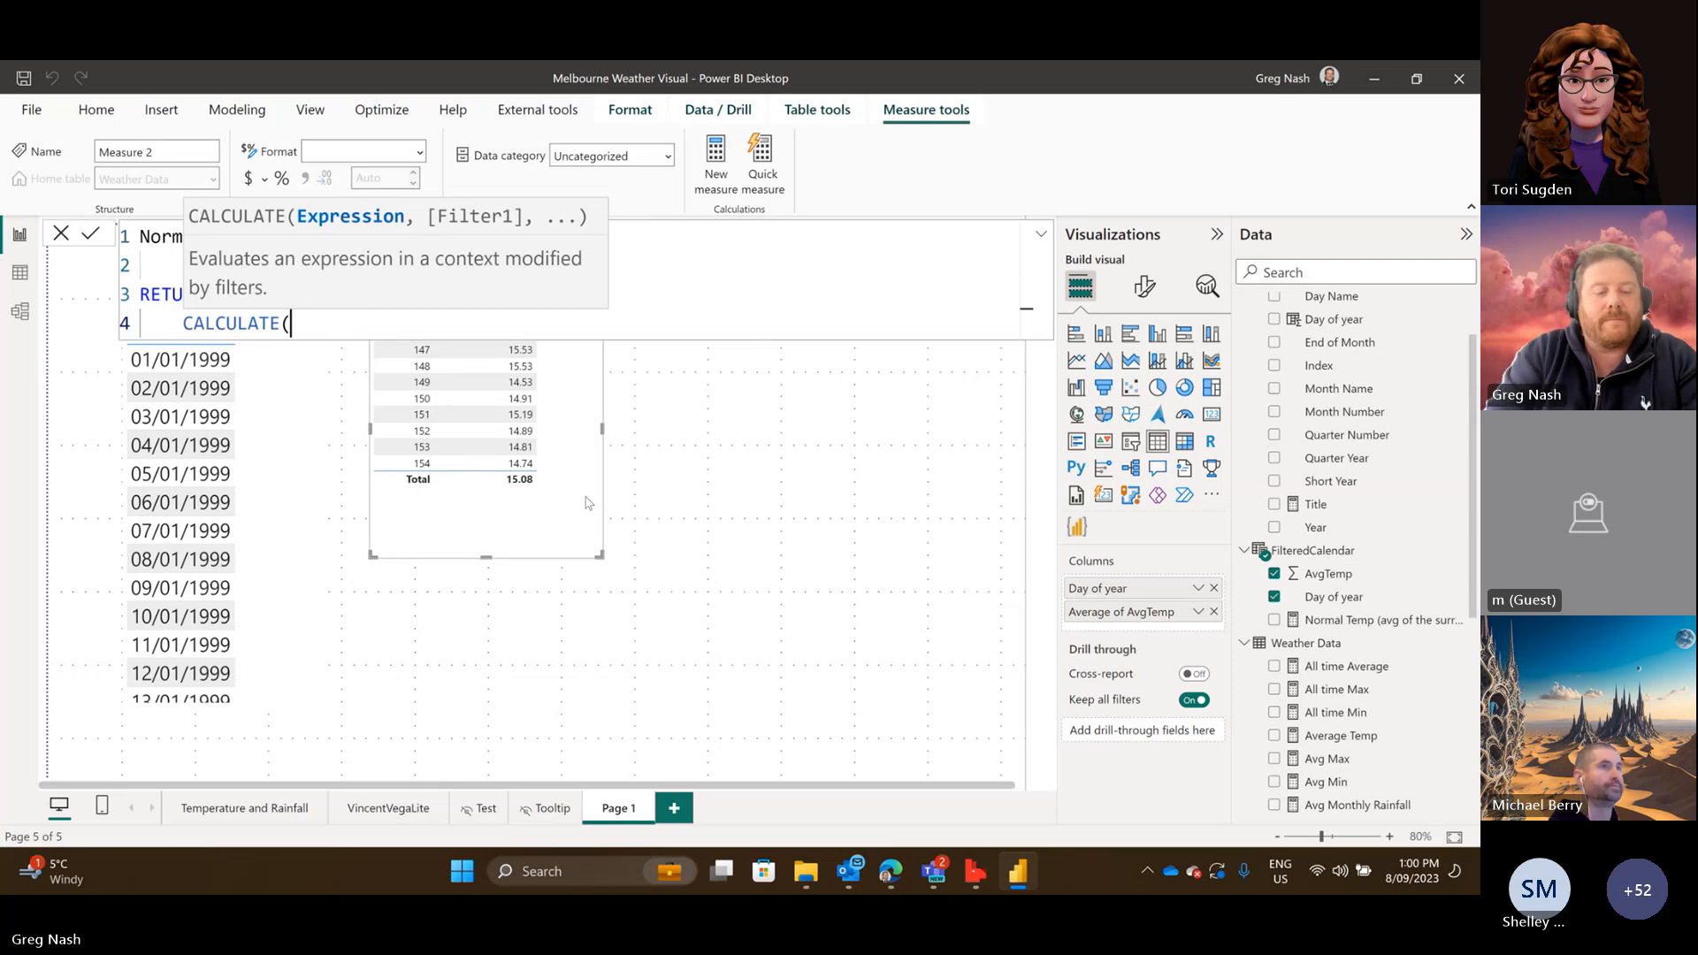
type("Av")
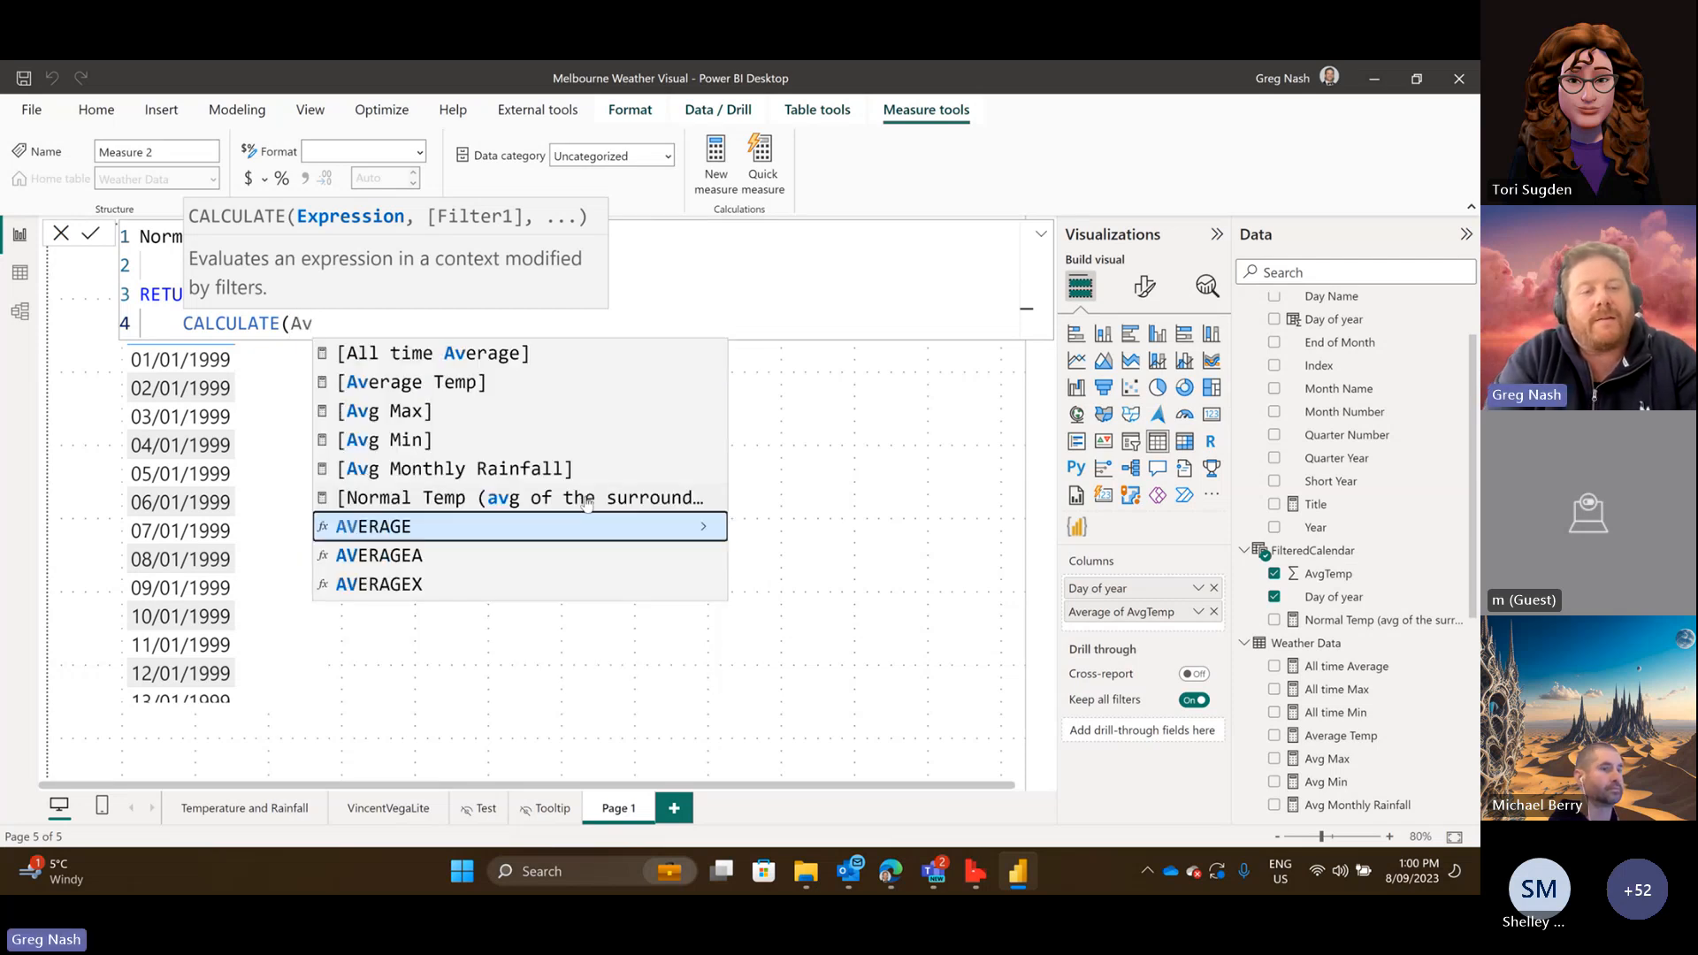
key("BackSpace")
key("BackSpace")
key("BackSpace")
key("BackSpace")
key("BackSpace")
key("BackSpace")
key("BackSpace")
key("BackSpace")
key("BackSpace")
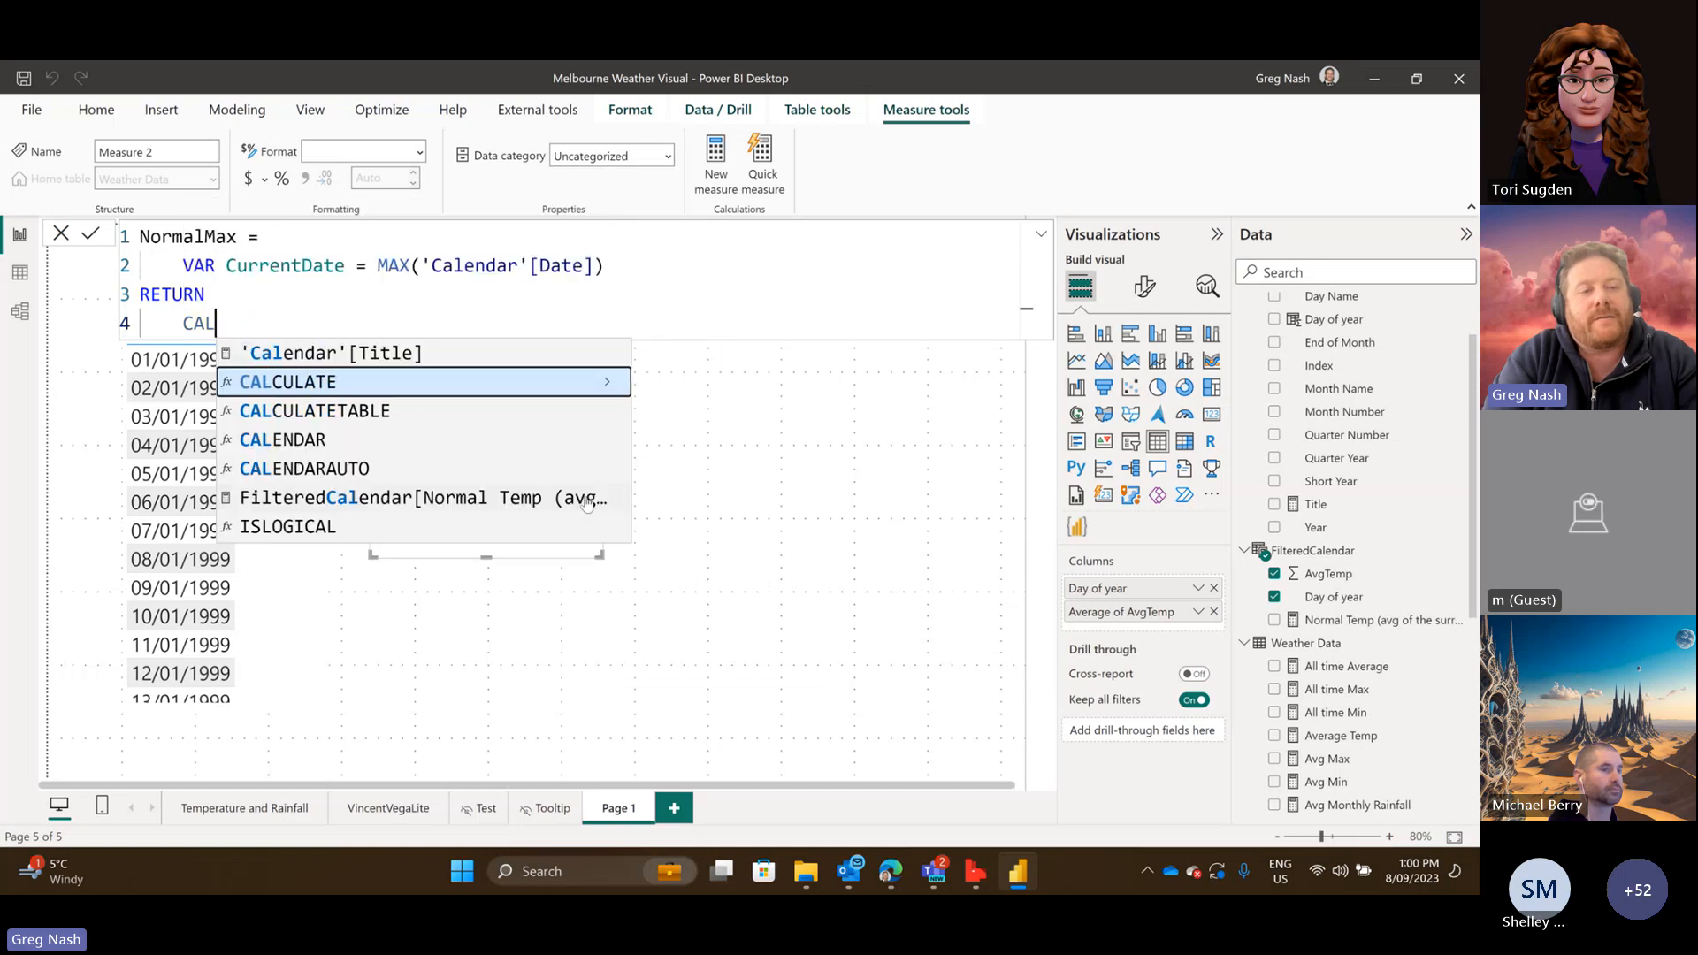
key("BackSpace")
key("BackSpace")
key("BackSpace")
Start an AVERAGEX function below RETURN in the NormalMax formula and add an indented line for its table argument.
type("AVER")
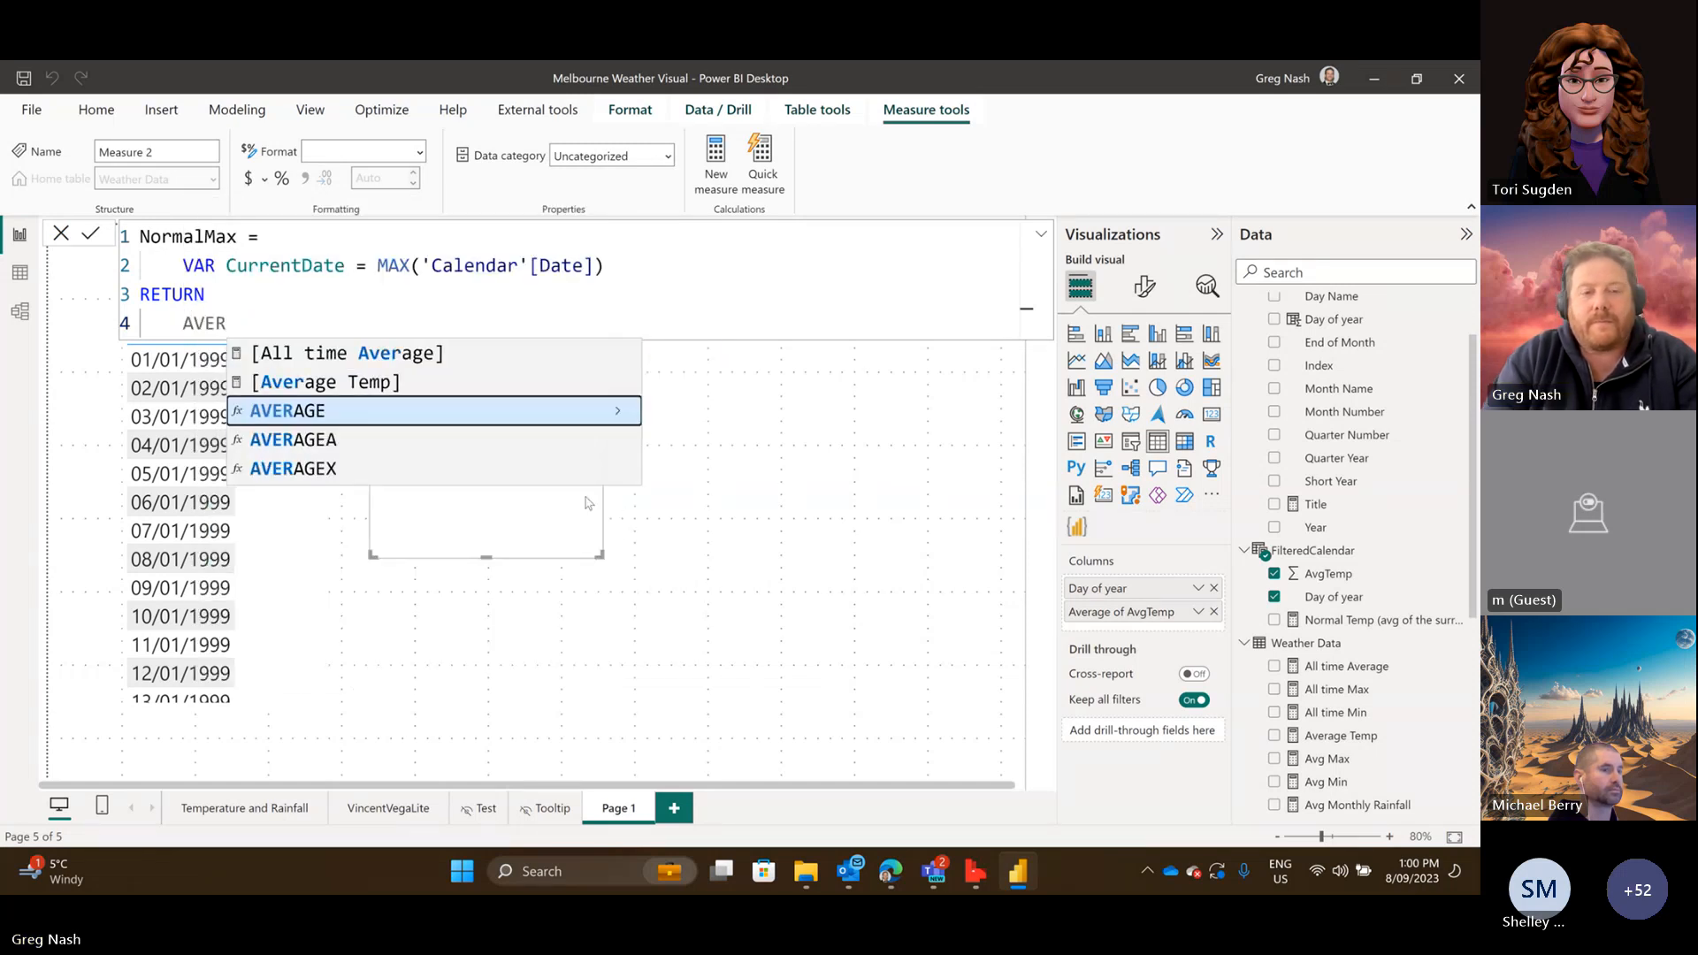
key("Down")
key("Down")
key("Tab")
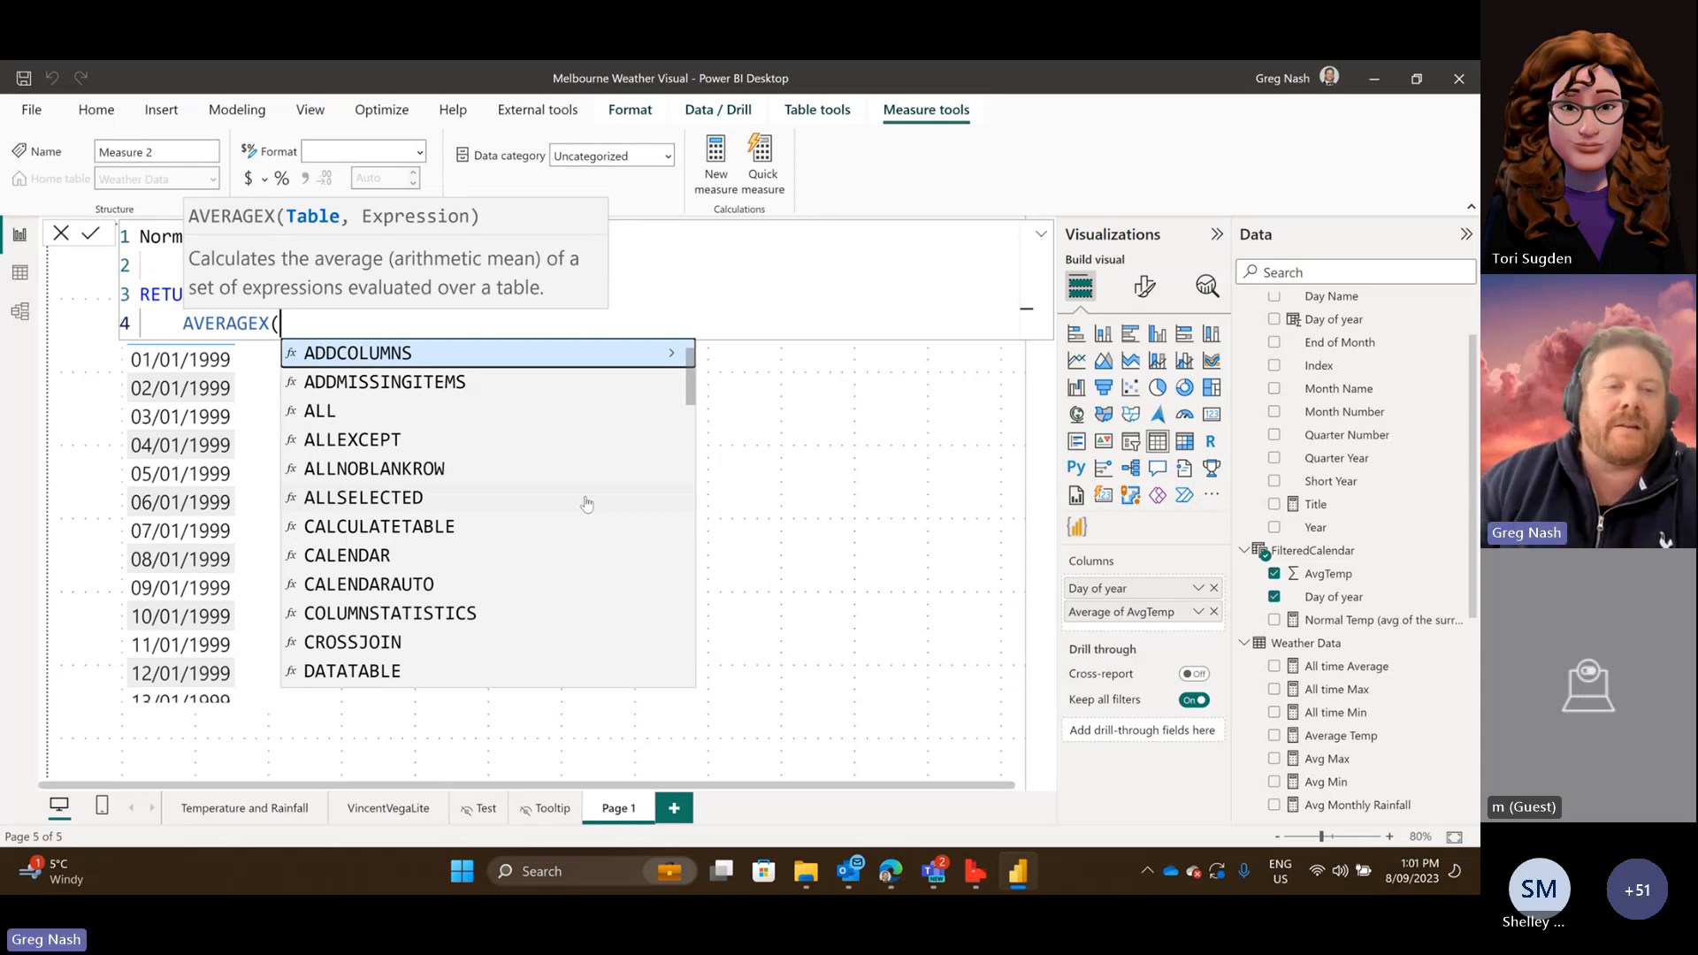
key("shift+Return")
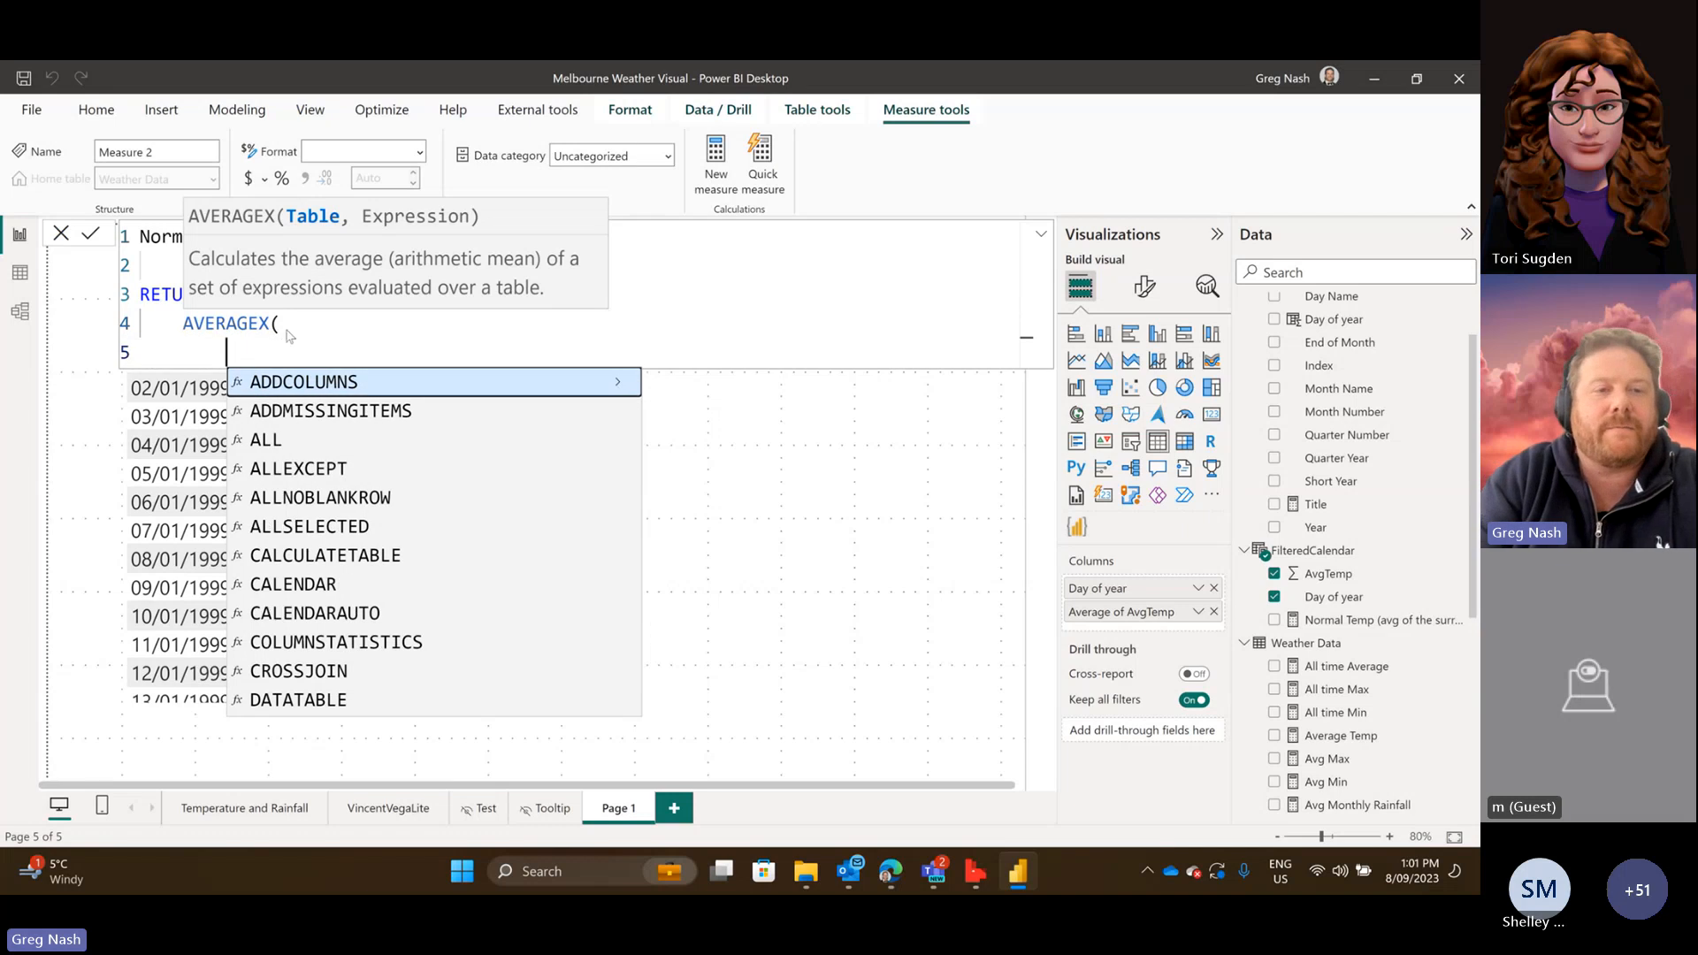
Enter an empty SUMMARIZECOLUMNS() as the table argument of AVERAGEX and commit the measure.
key("Tab")
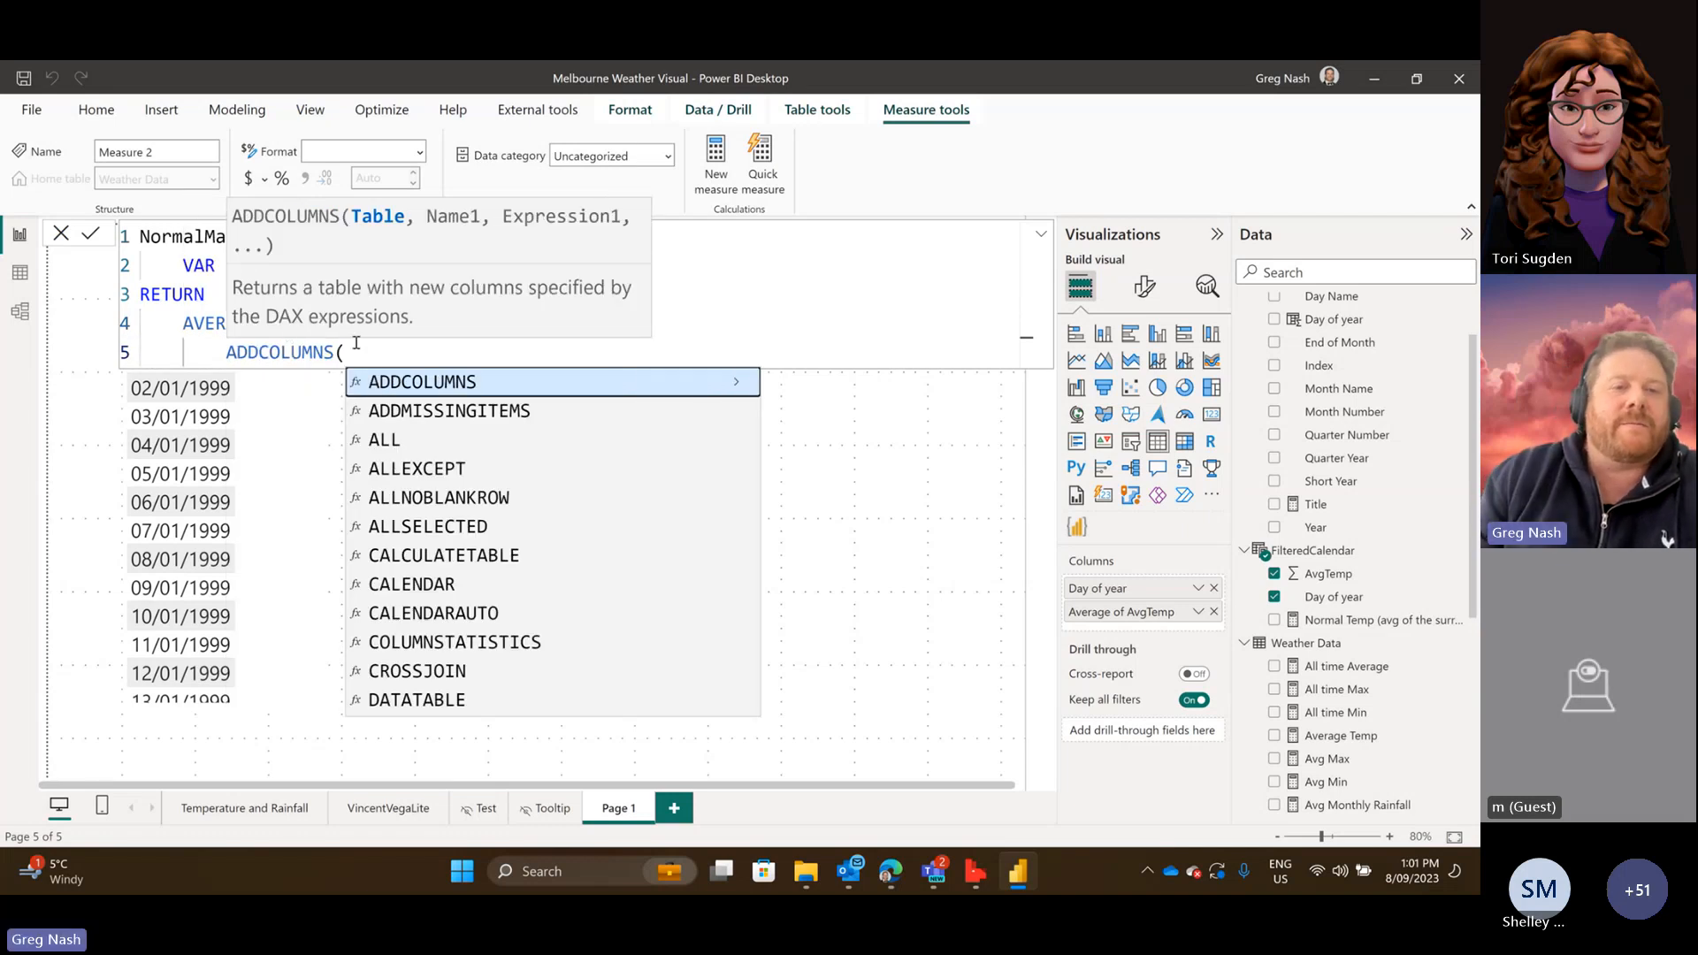
left_click_drag(345, 352, 227, 352)
type("SUM")
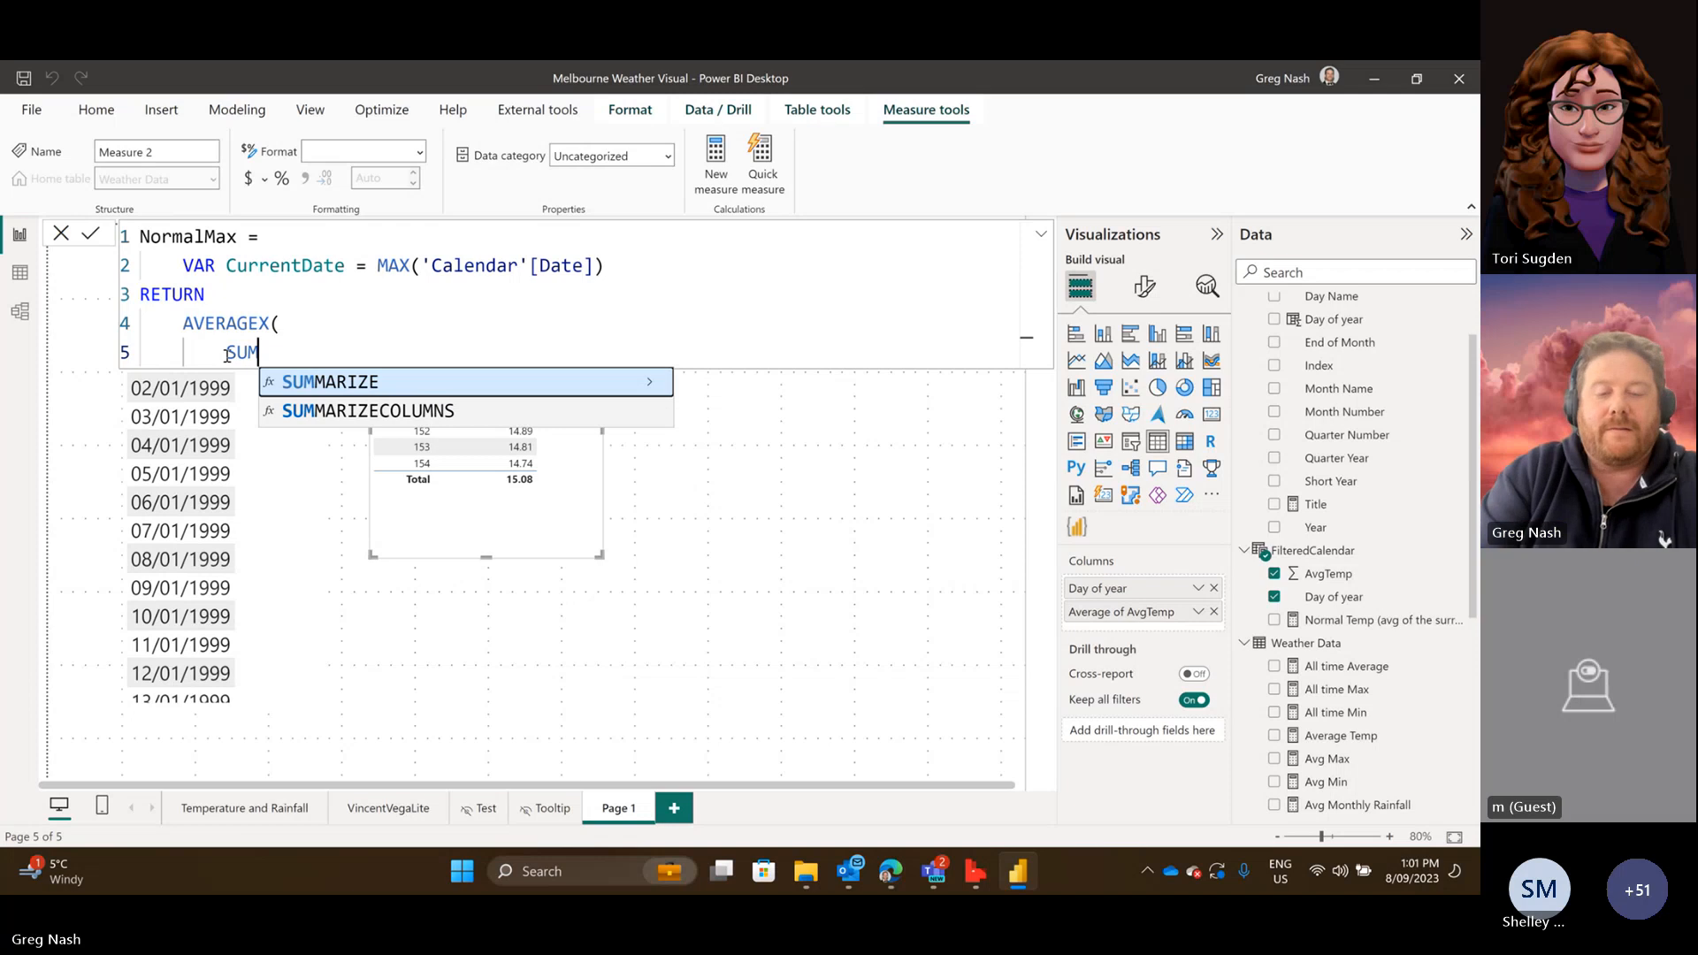
key("Down")
key("Tab")
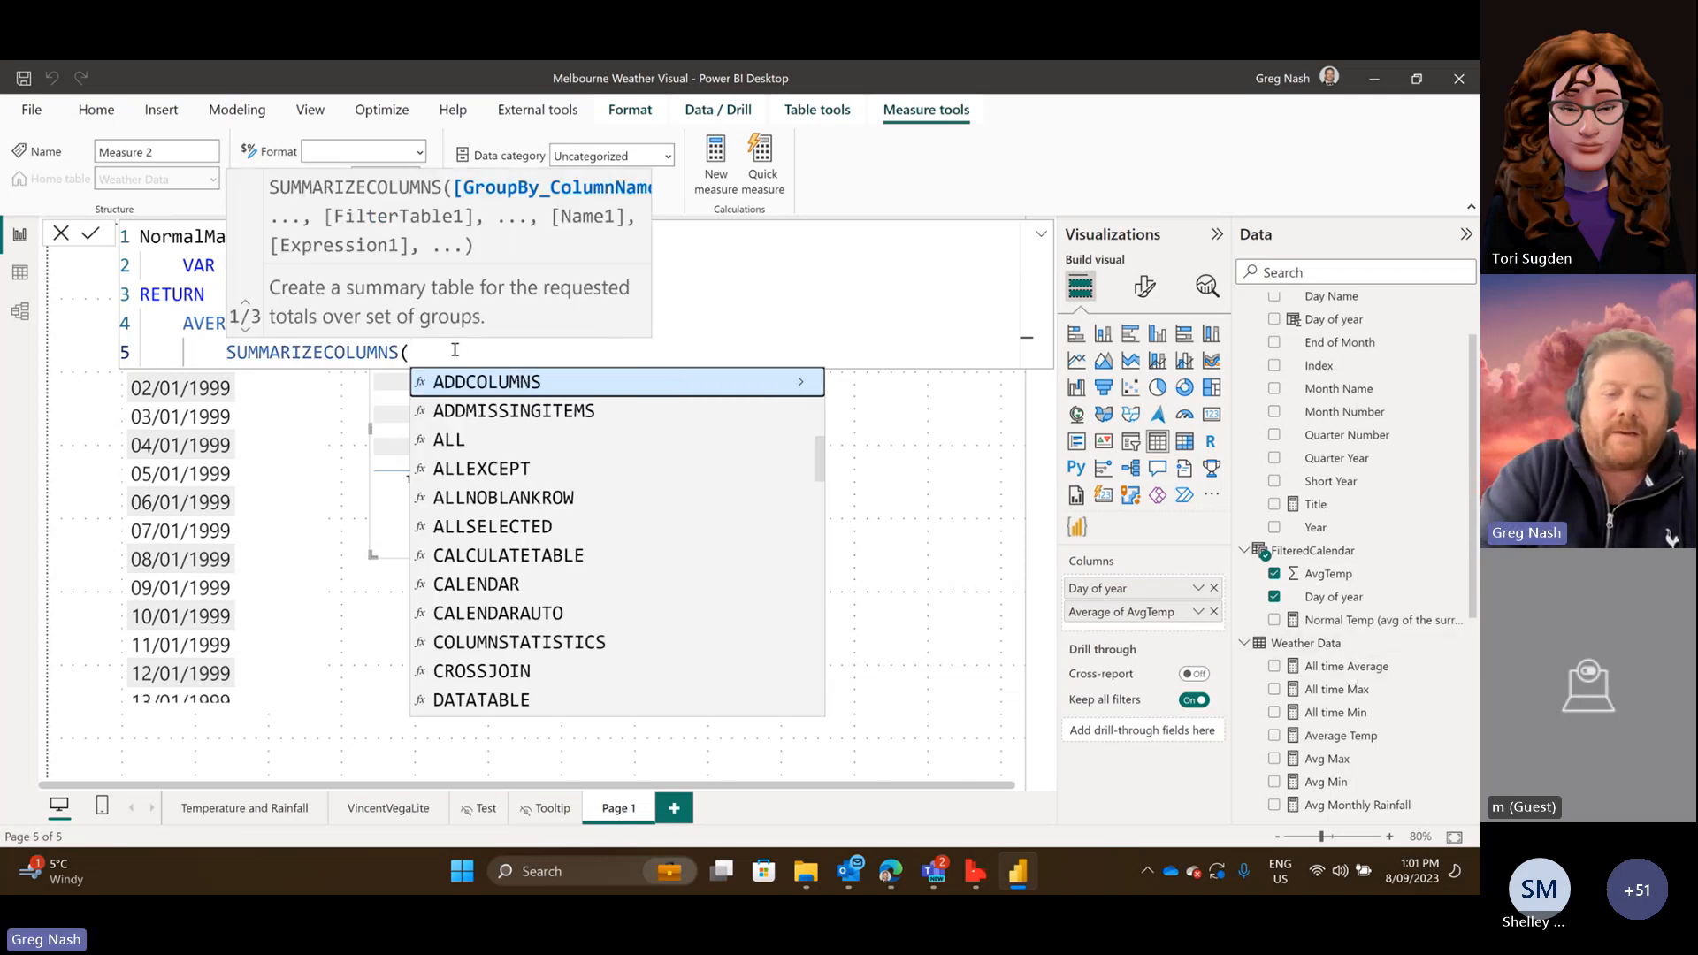
type(")")
key("Return")
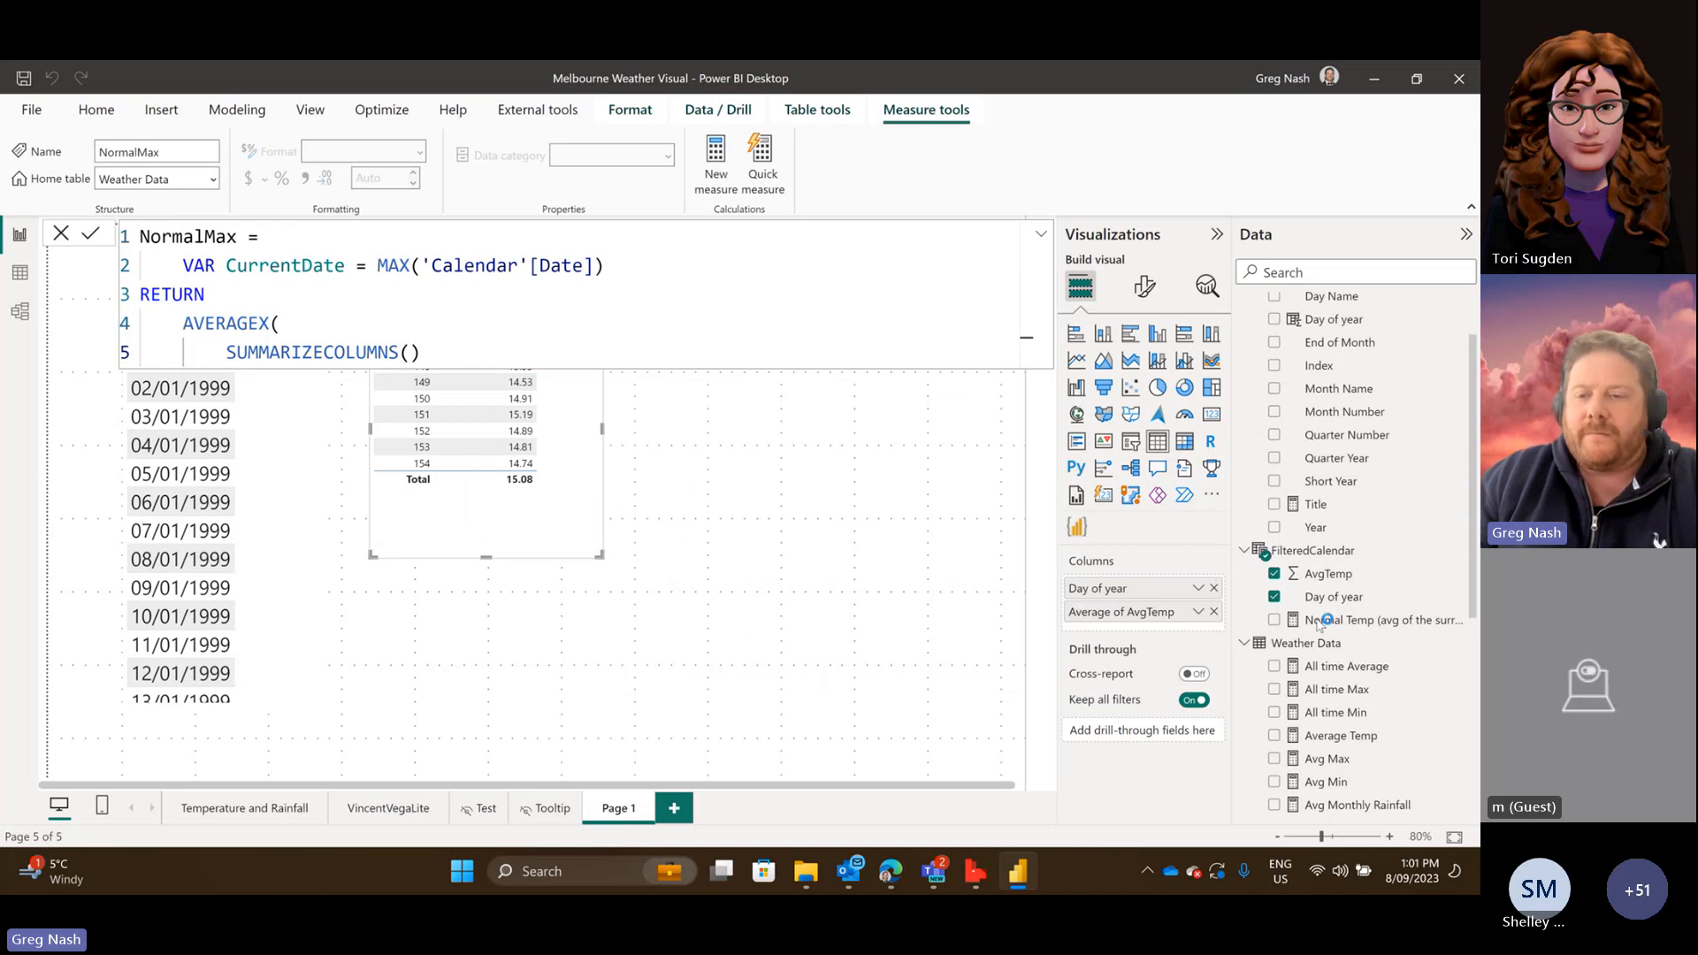
Copy the whole SUMMARIZECOLUMNS expression from the FilteredCalendar table's formula.
left_click(1327, 552)
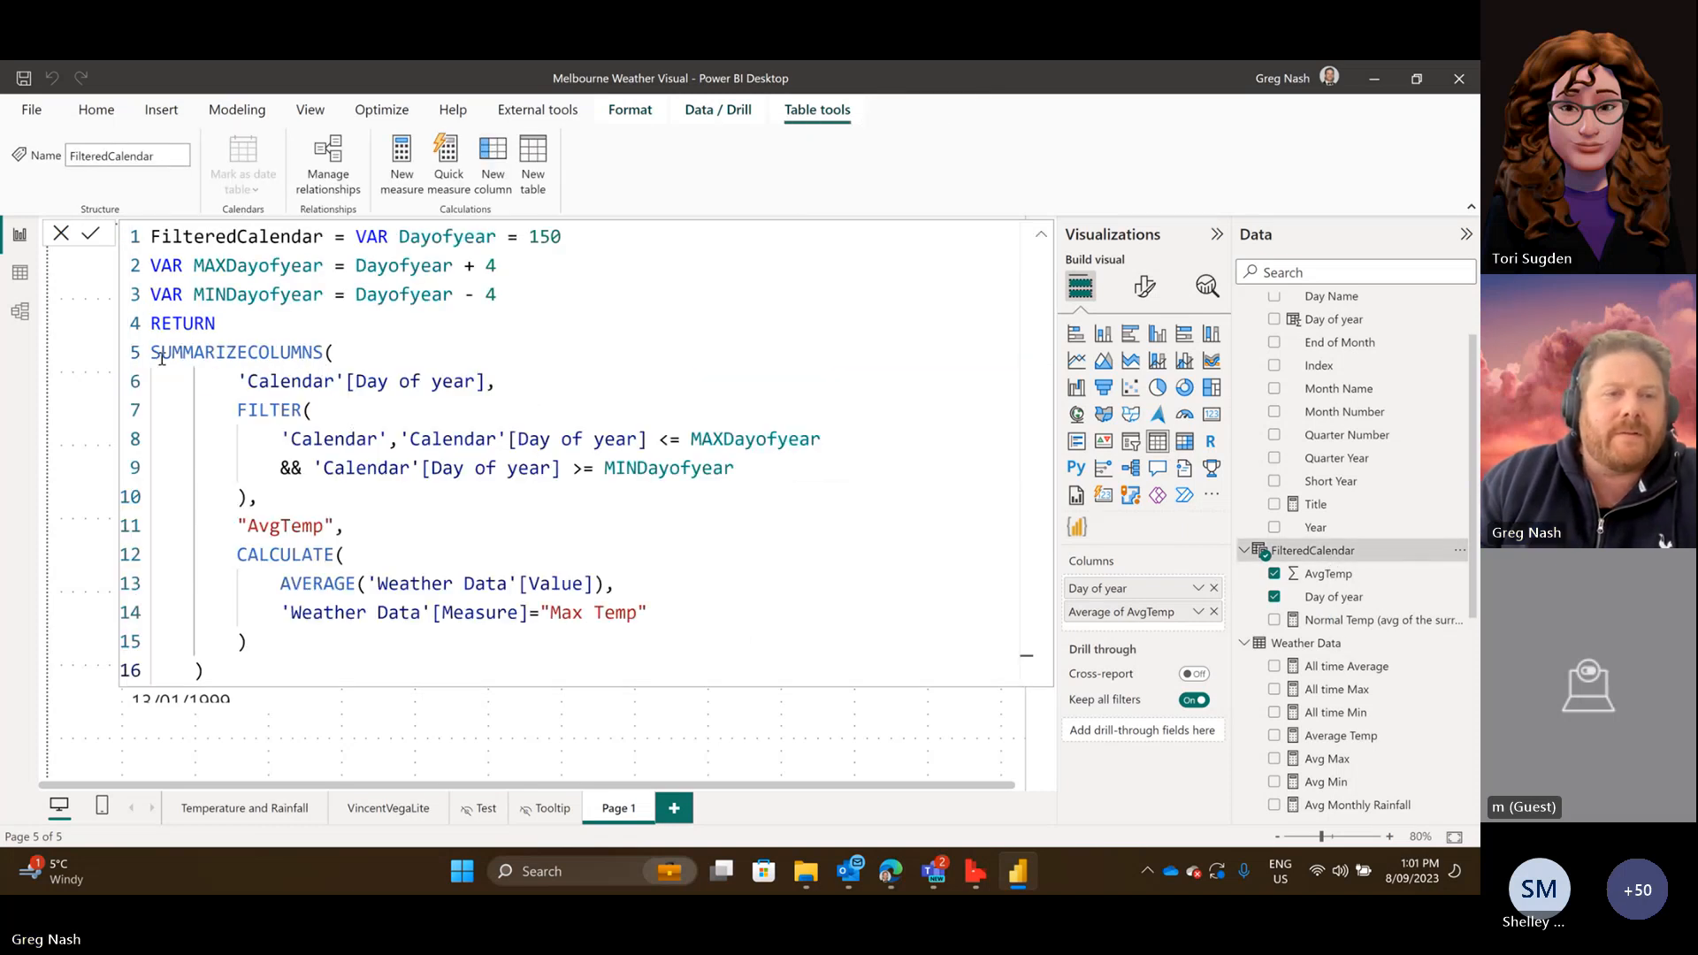
double_click(155, 354)
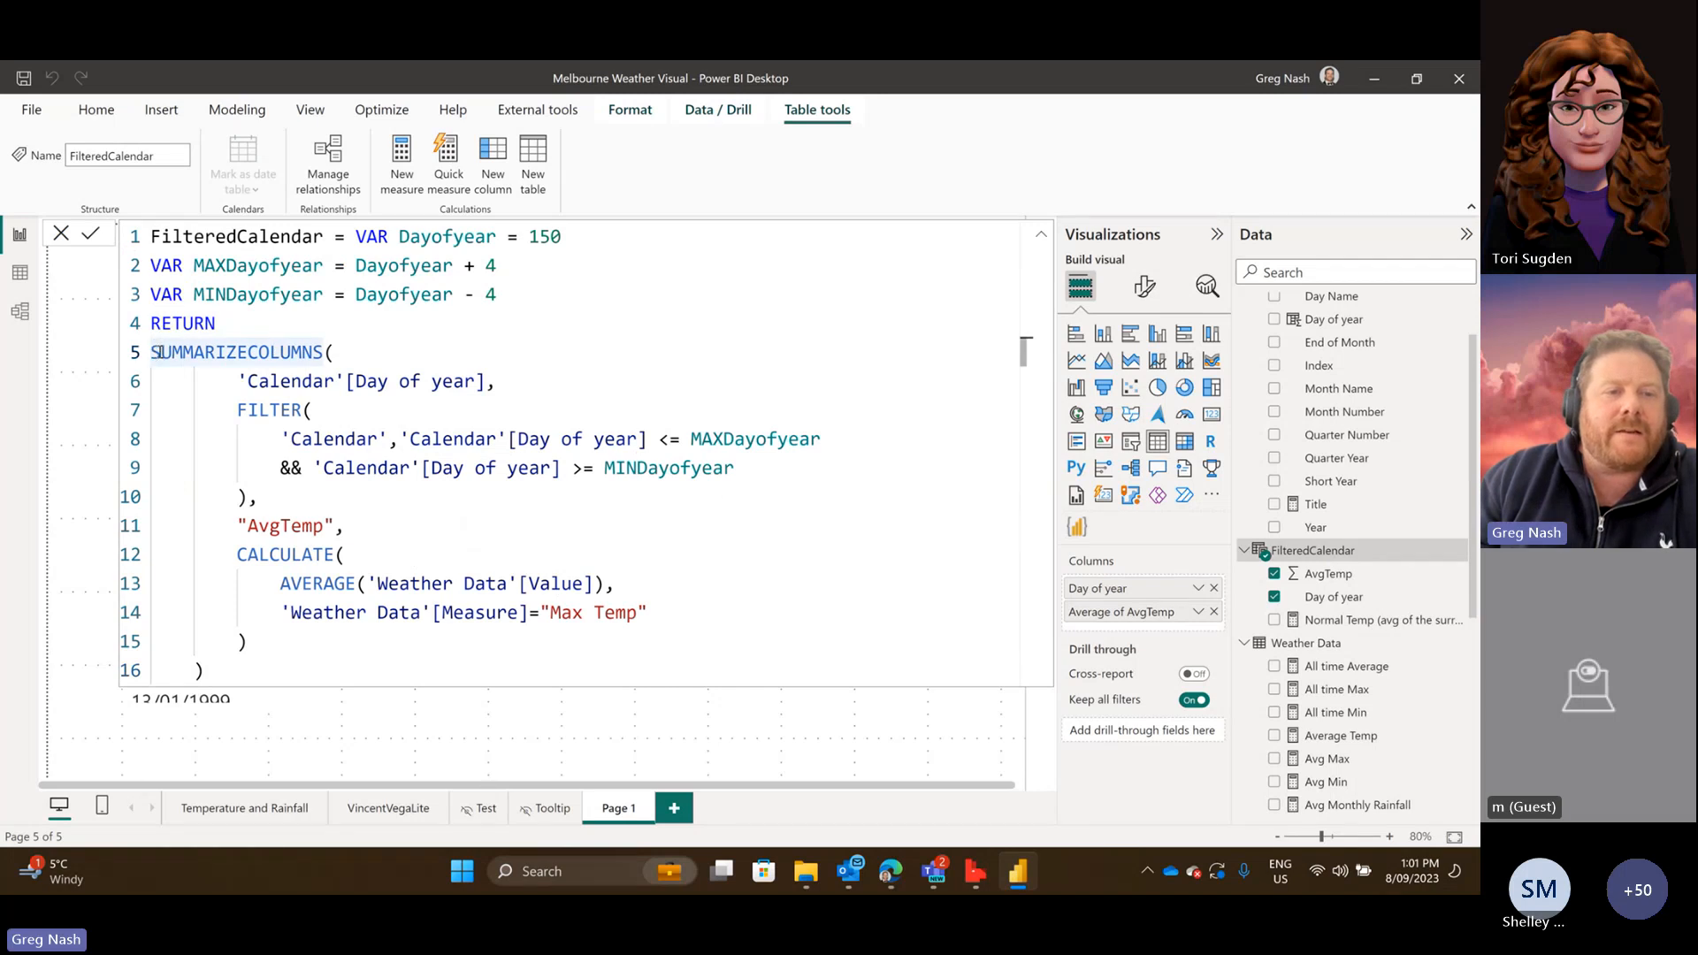
left_click_drag(726, 564, 628, 664)
key("ctrl+c")
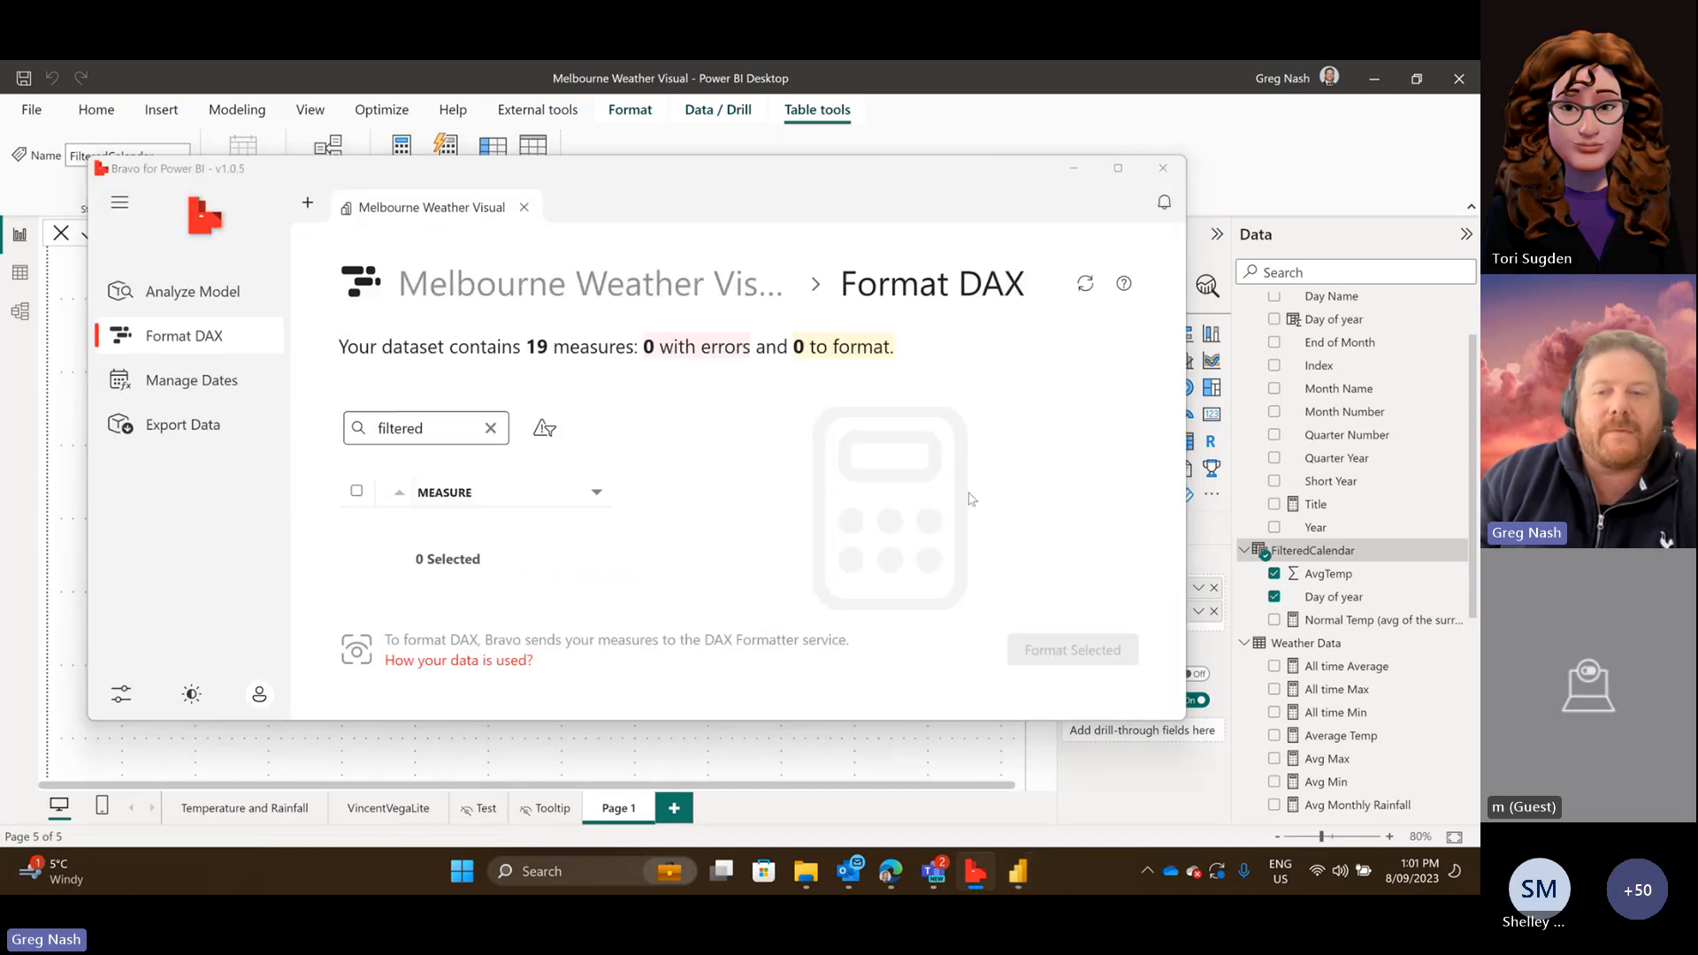
key("alt+Tab")
Replace the empty SUMMARIZECOLUMNS() in the NormalMax measure with the copied expression and end it with a comma.
scroll(1349, 664, "down", 5)
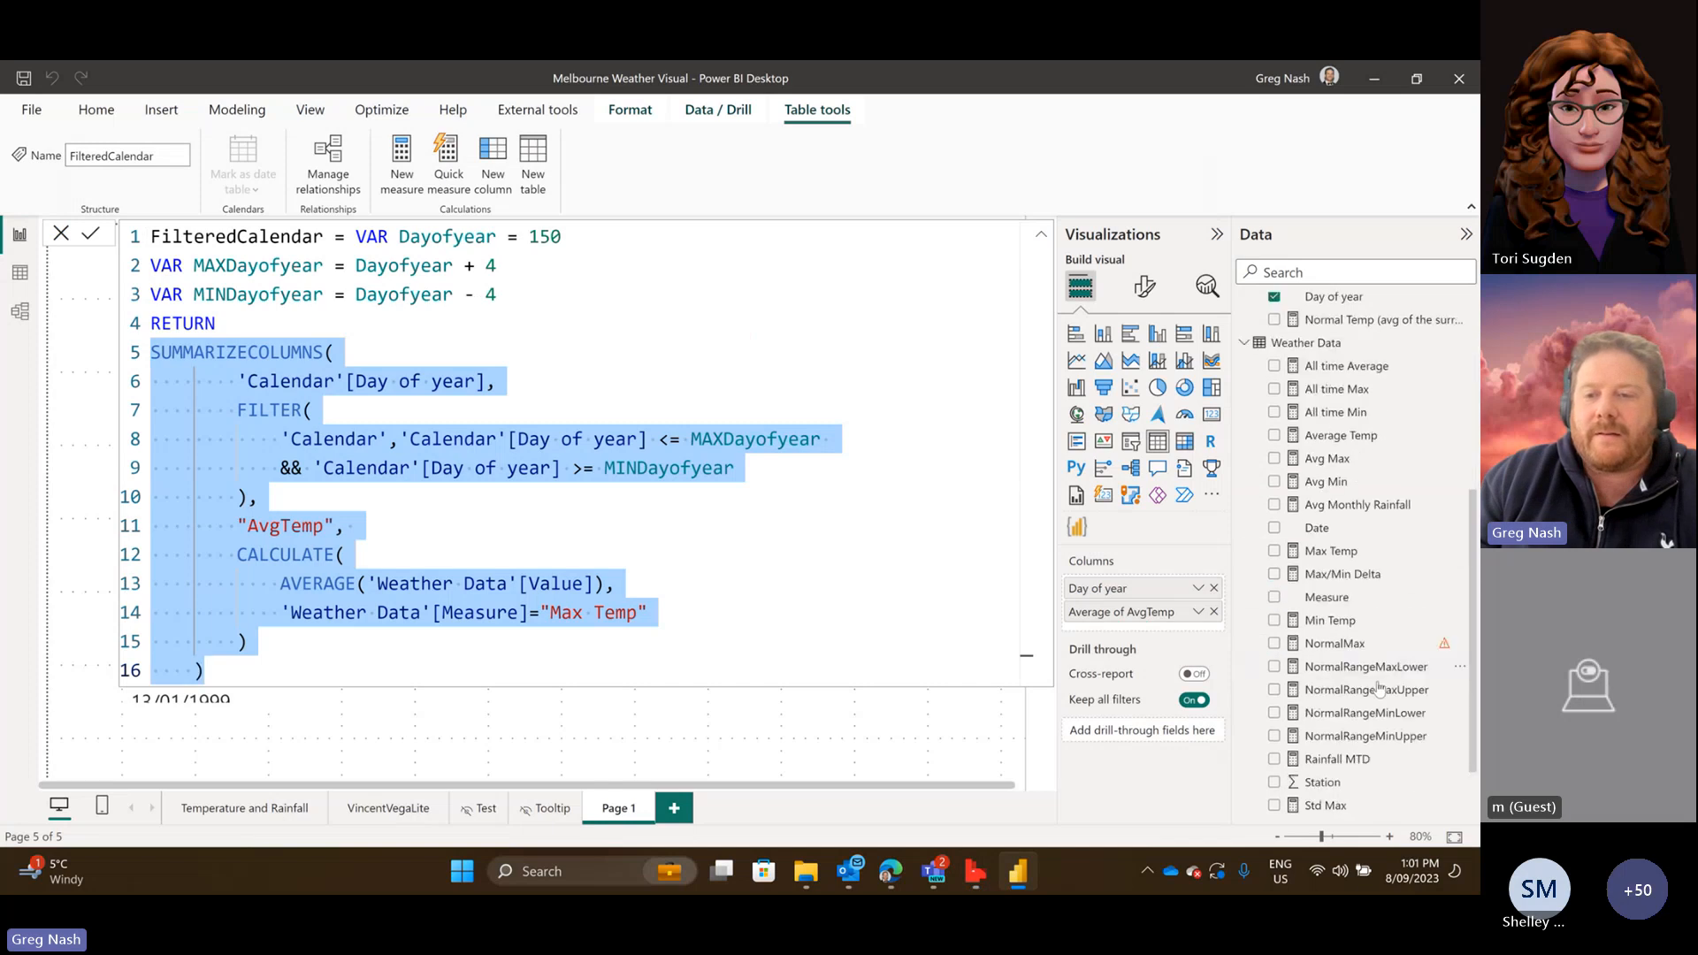
left_click(1353, 575)
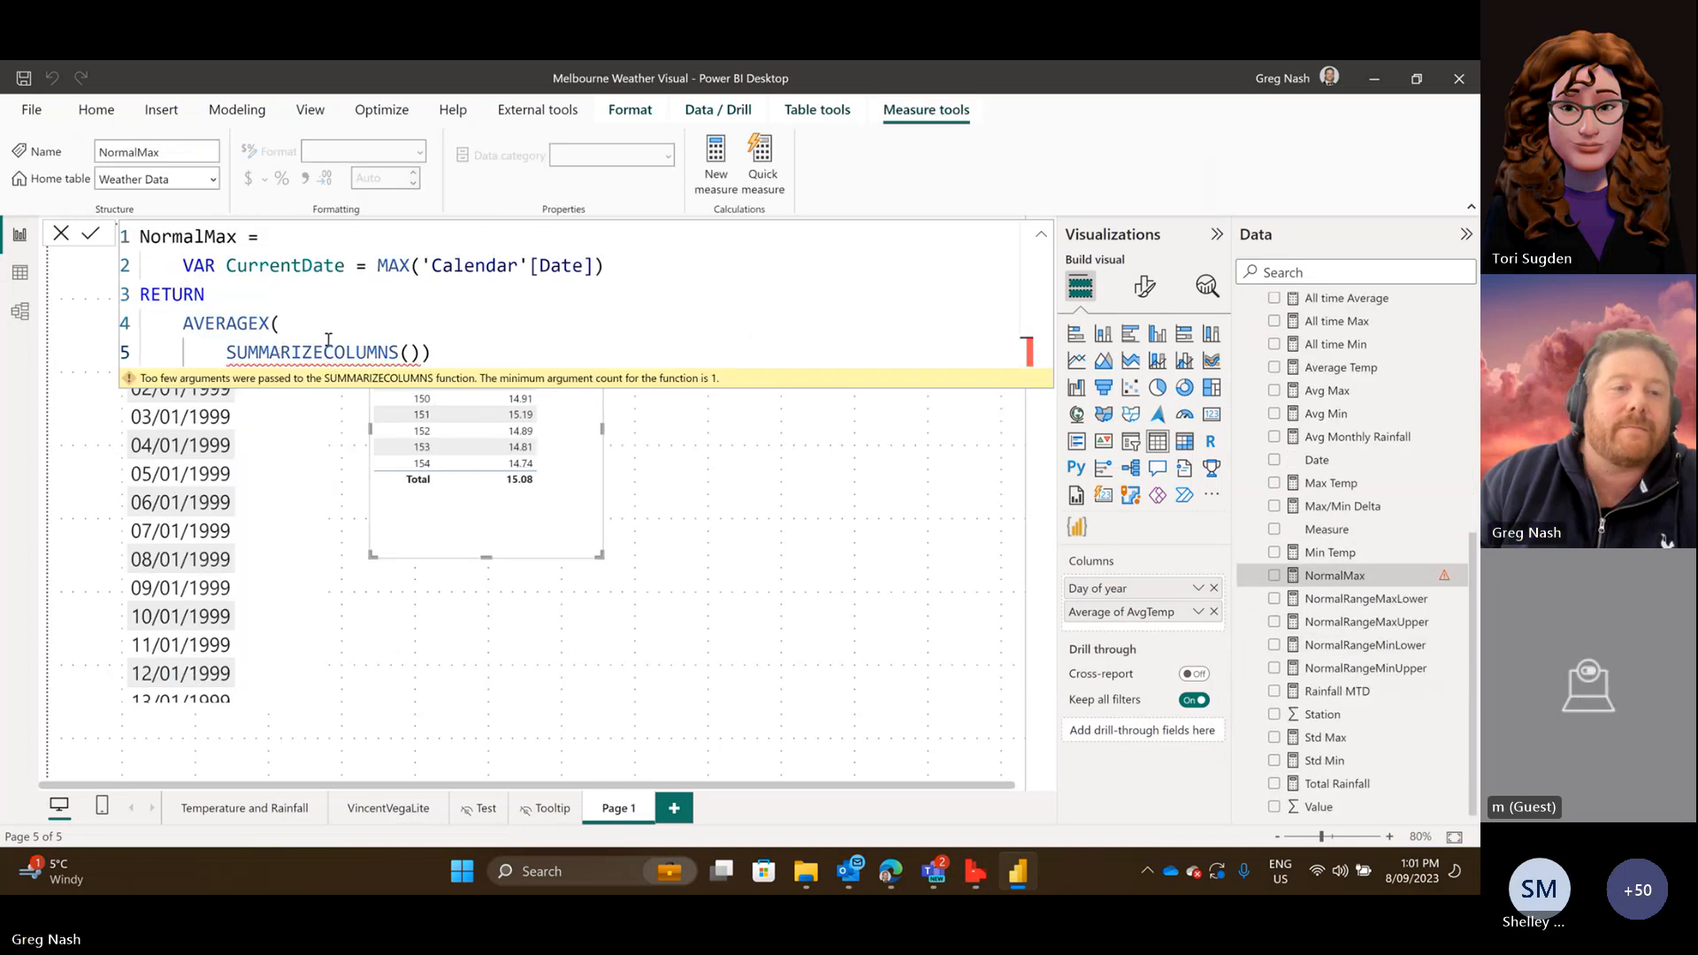
left_click_drag(221, 355, 445, 353)
left_click(448, 353)
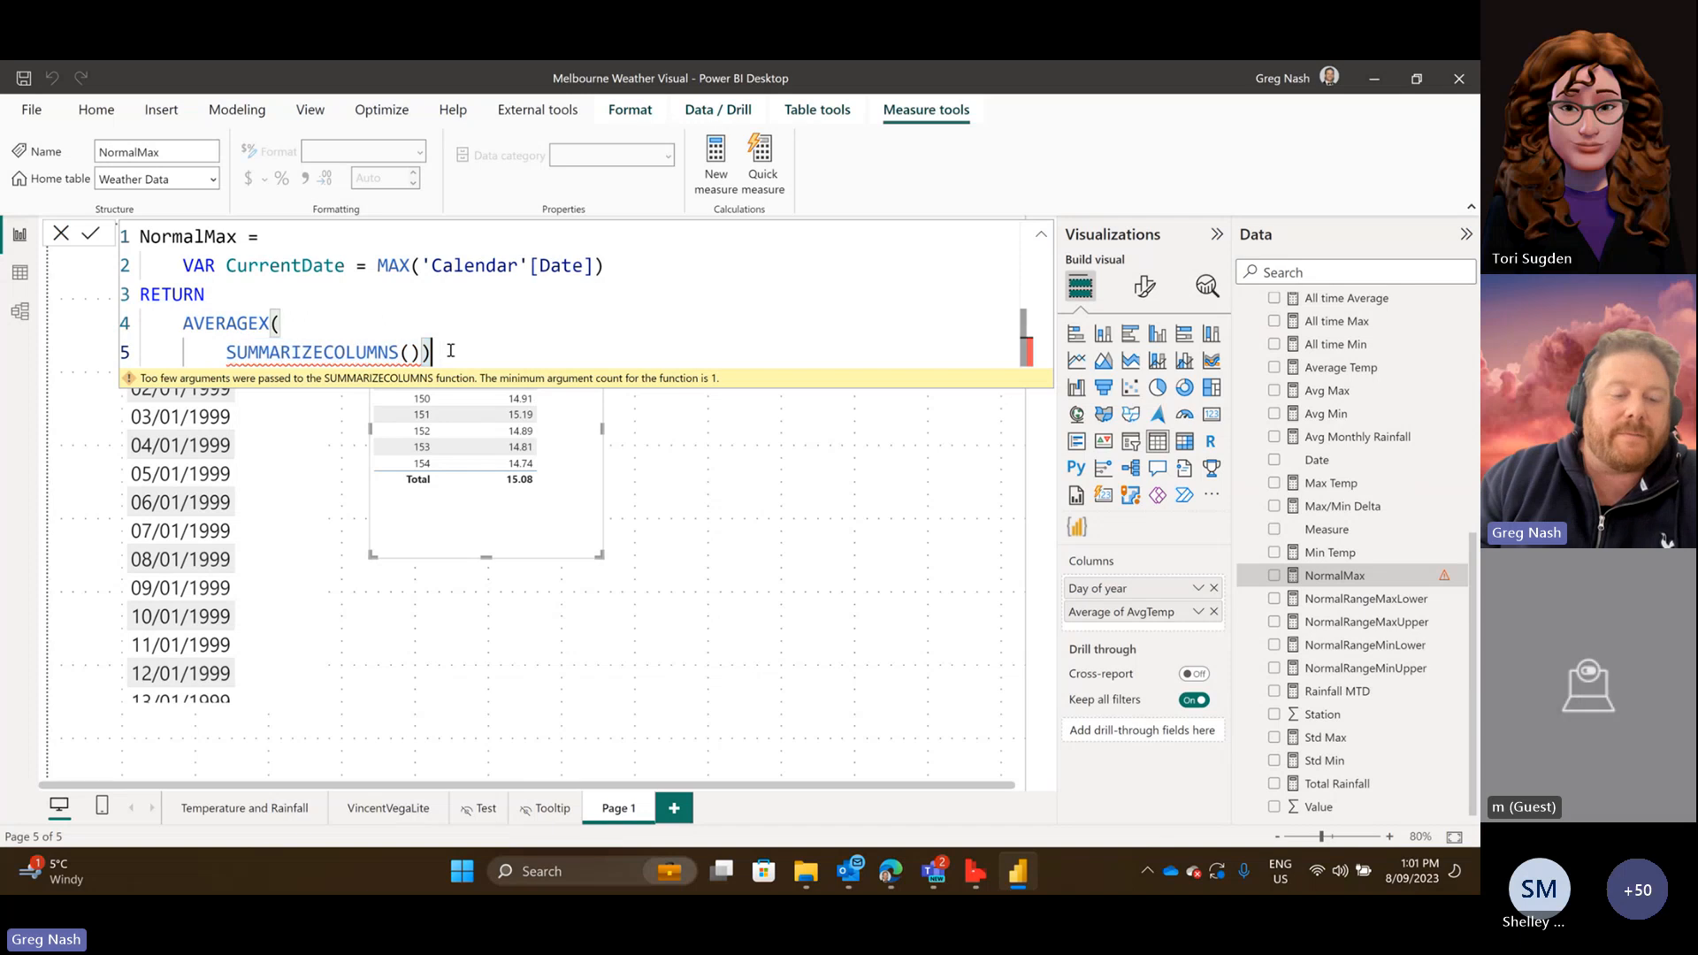
key("ctrl+v")
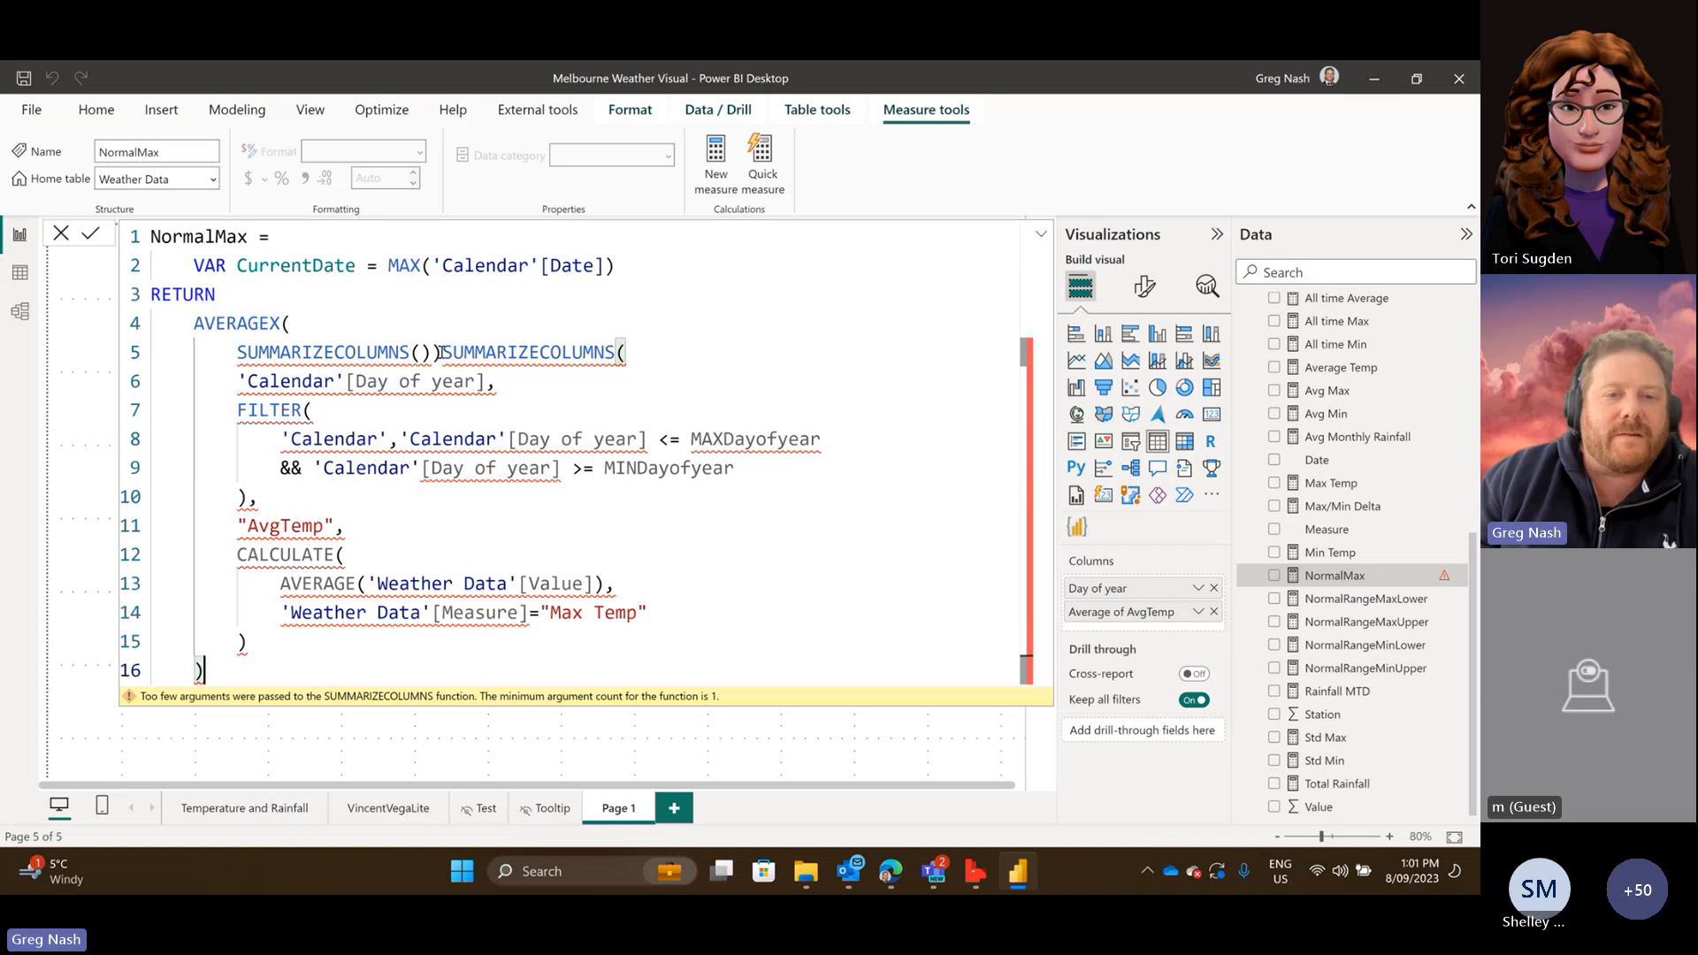
left_click_drag(439, 353, 240, 355)
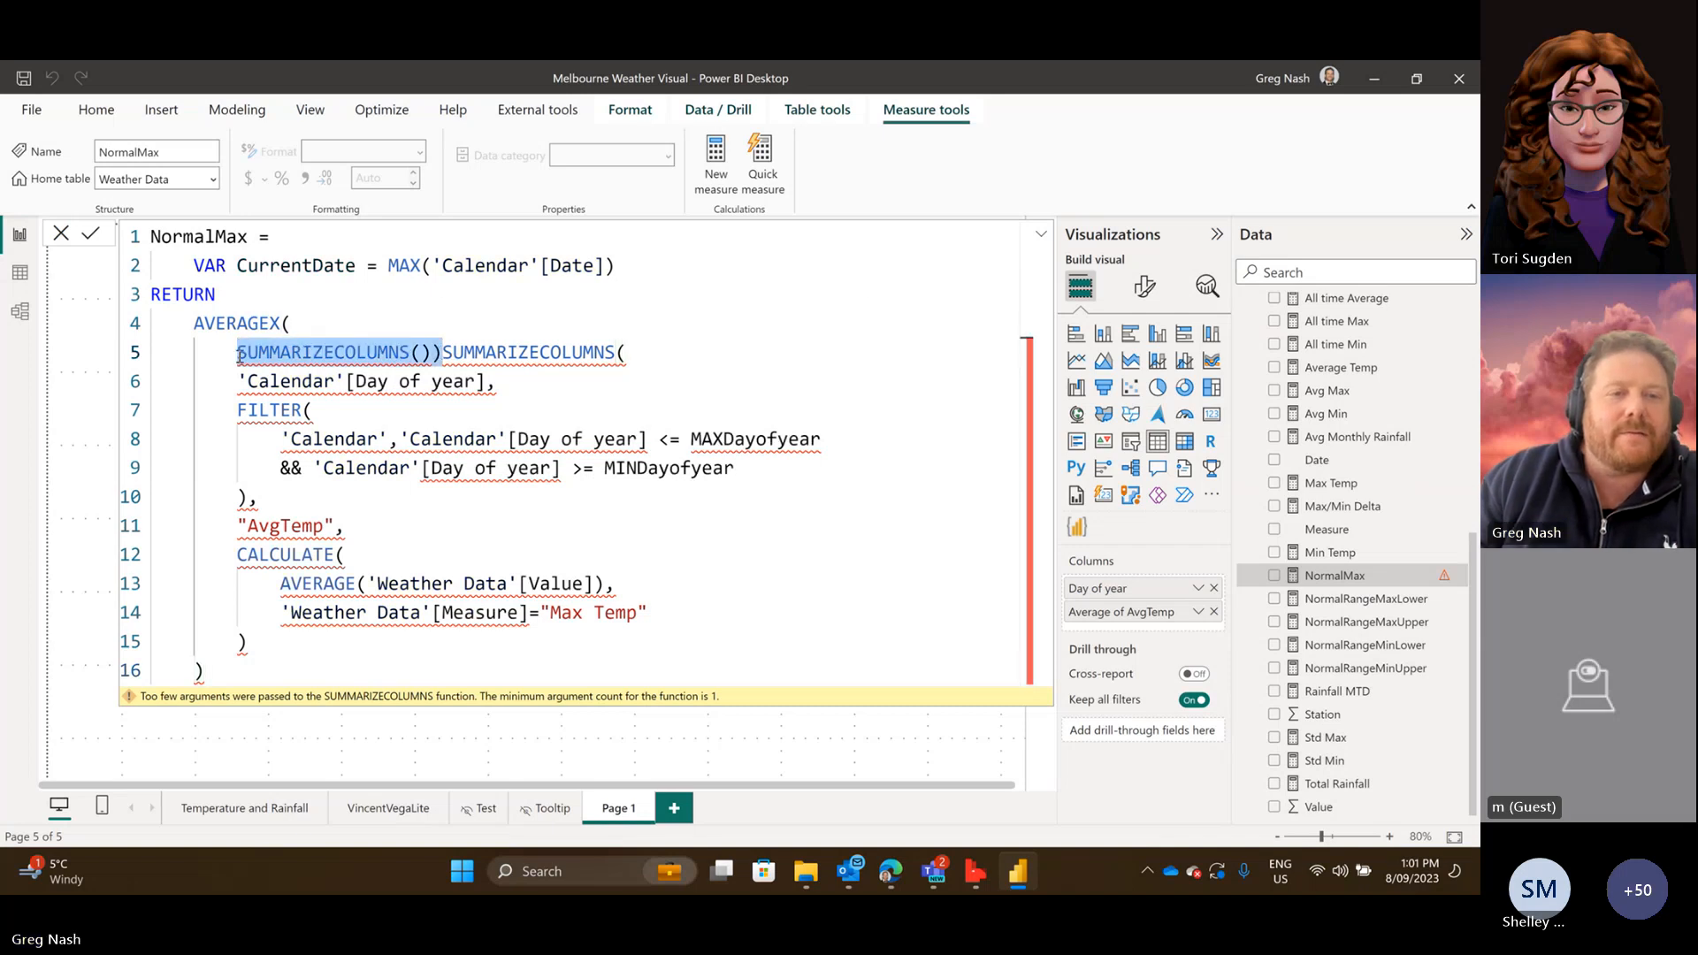
key("BackSpace")
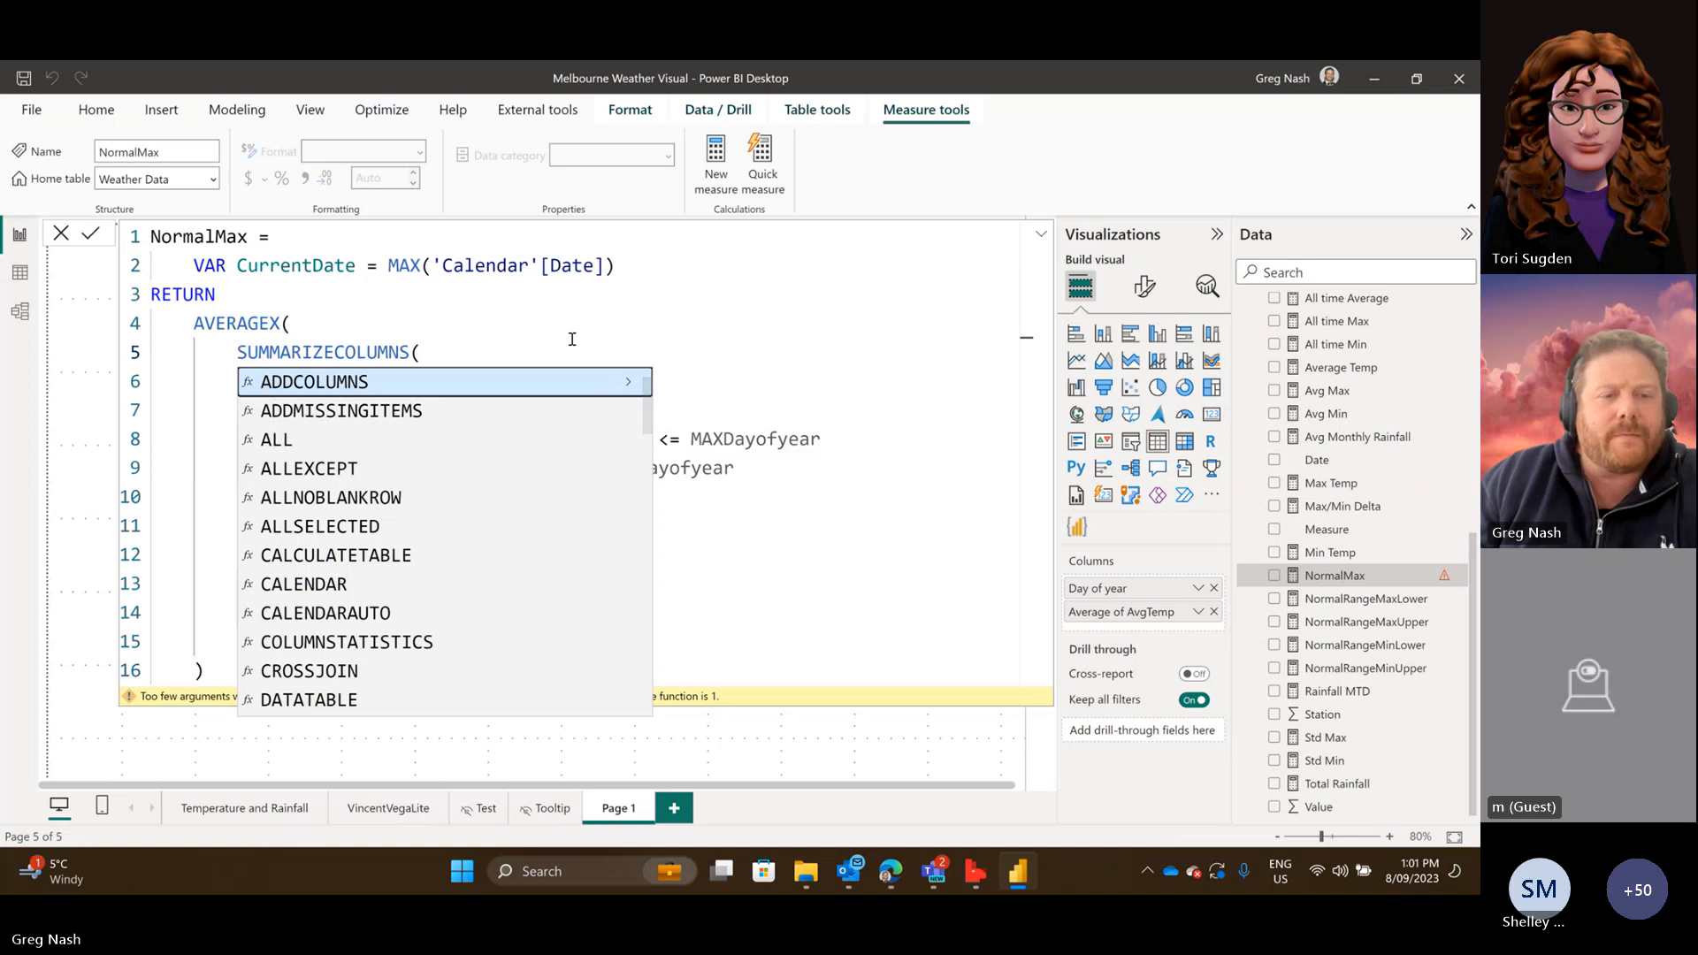
key("Escape")
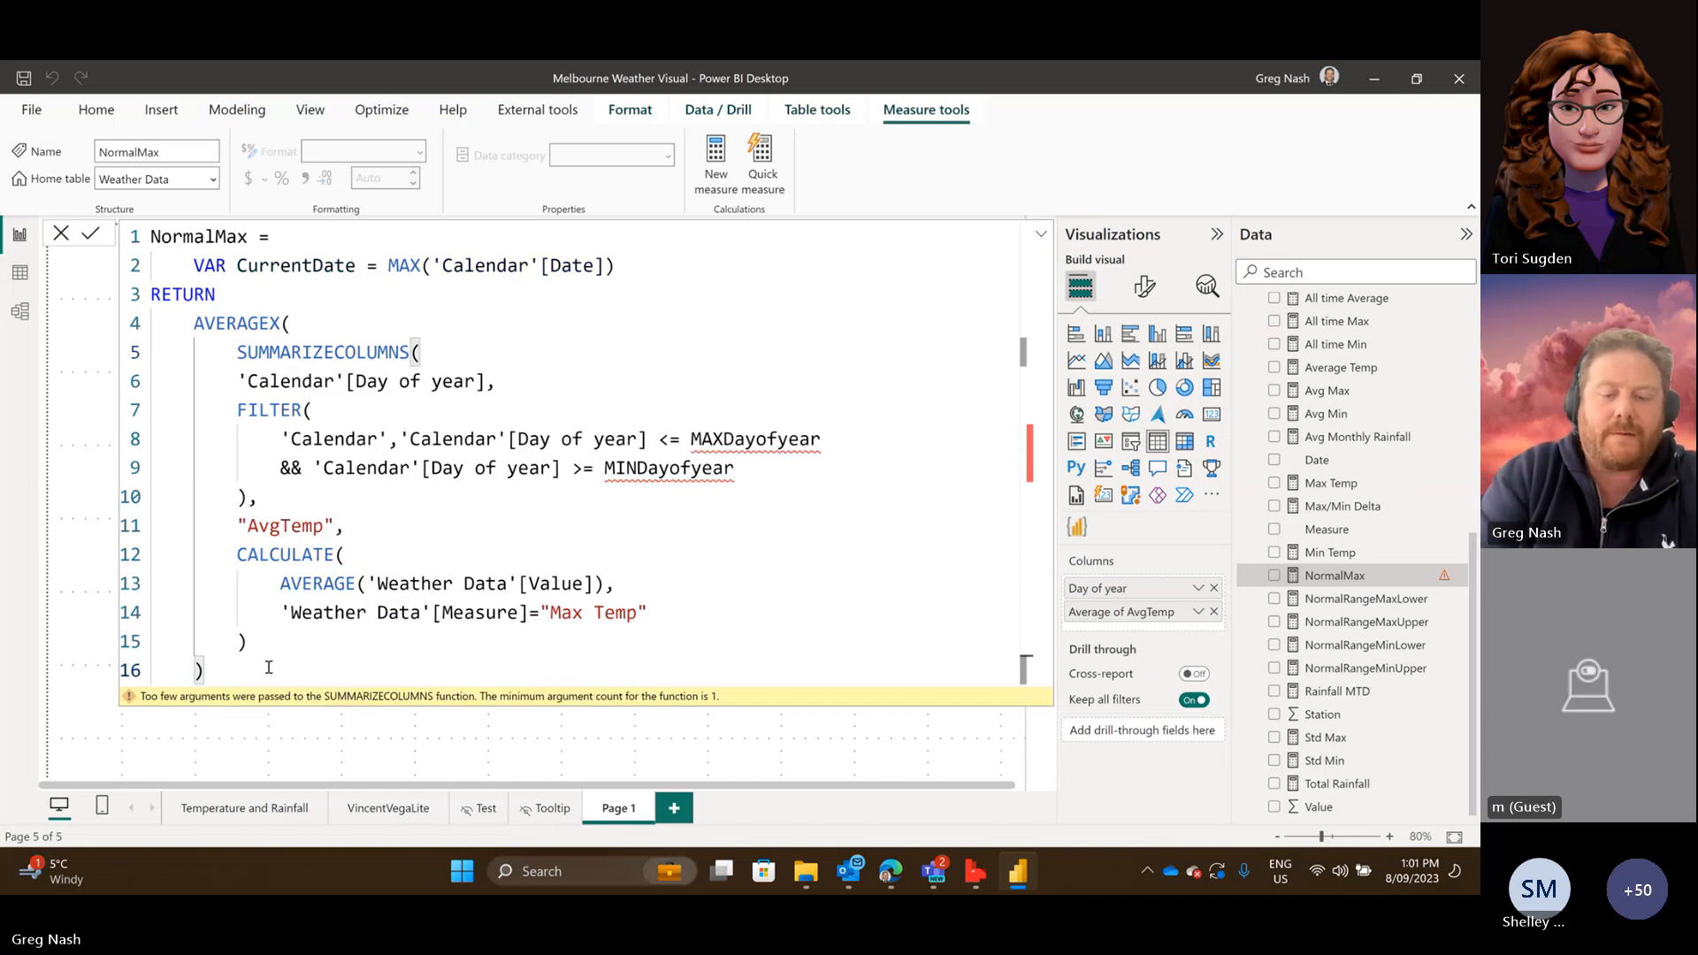
type(",")
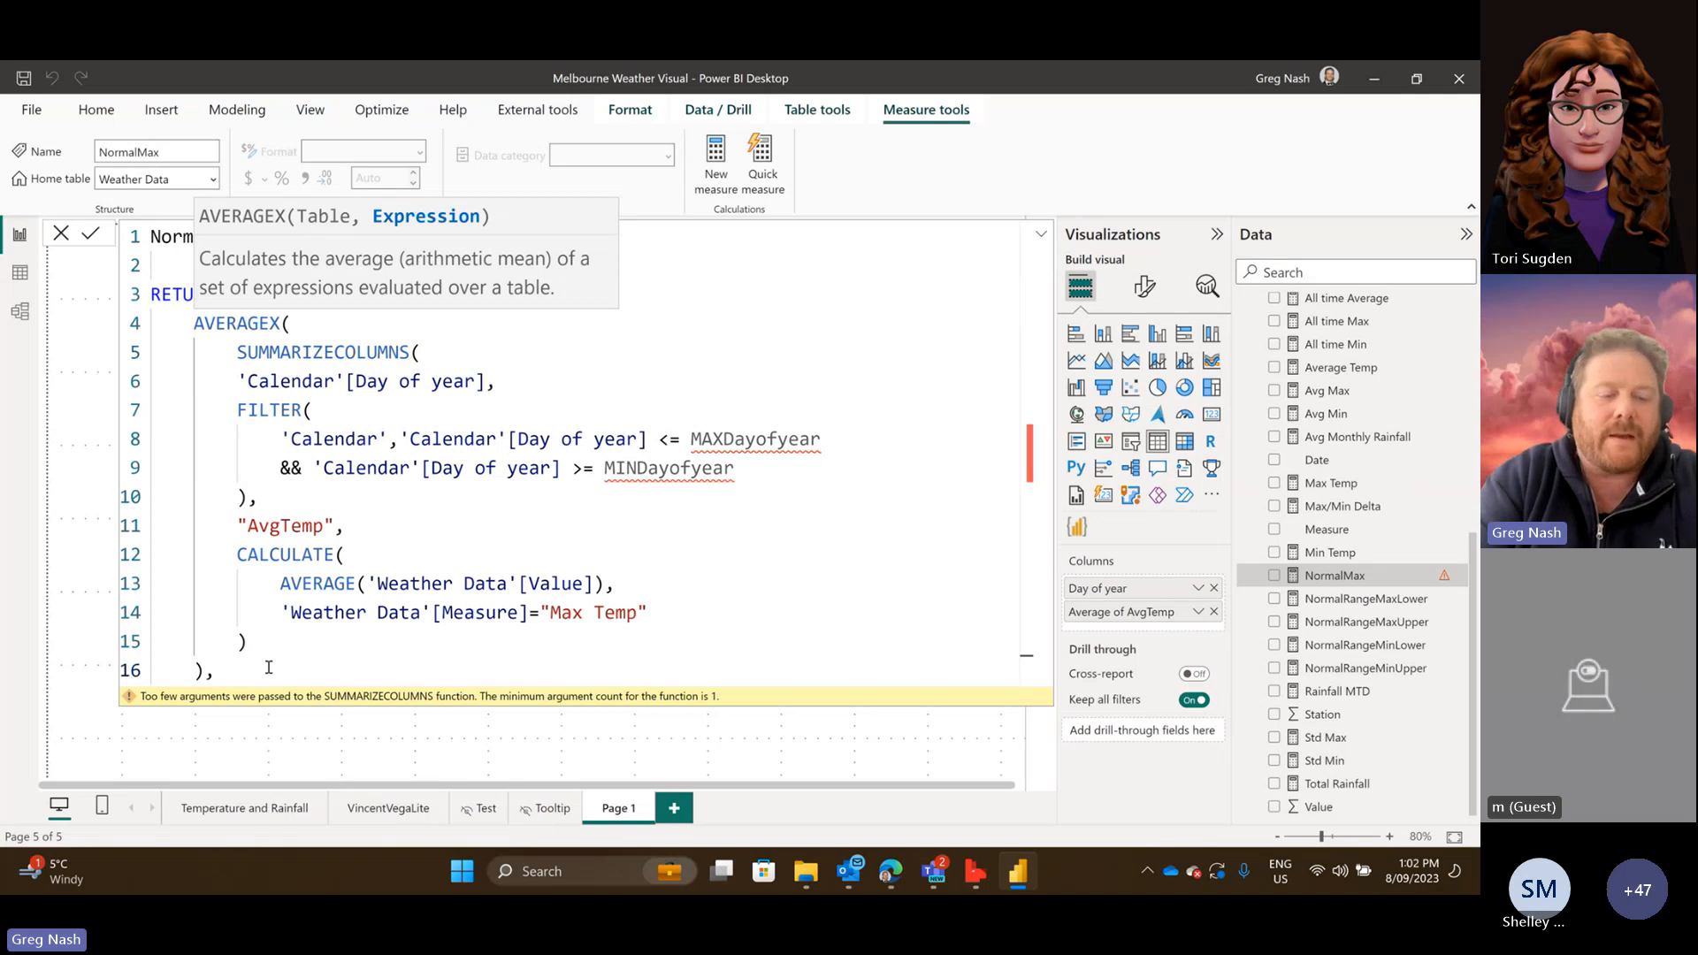
Try to add an AVERAGE function with an argument starting with Max as the AVERAGEX expression.
type("AVg")
key("BackSpace")
type("e")
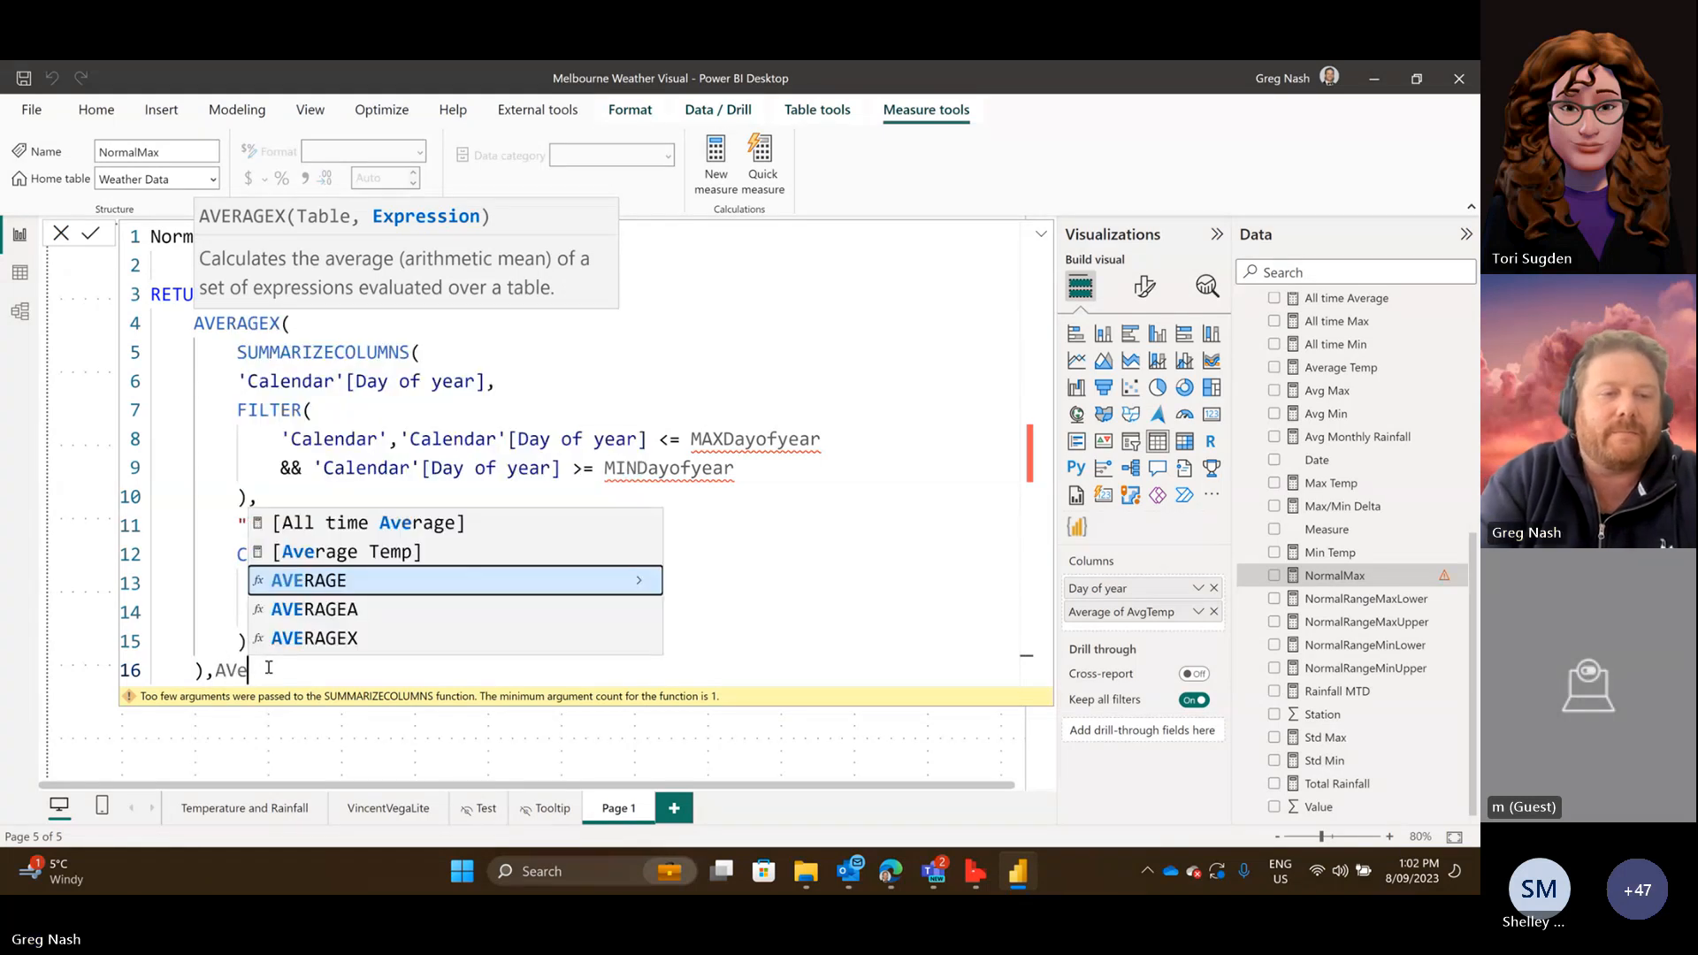
key("Tab")
type("Ma")
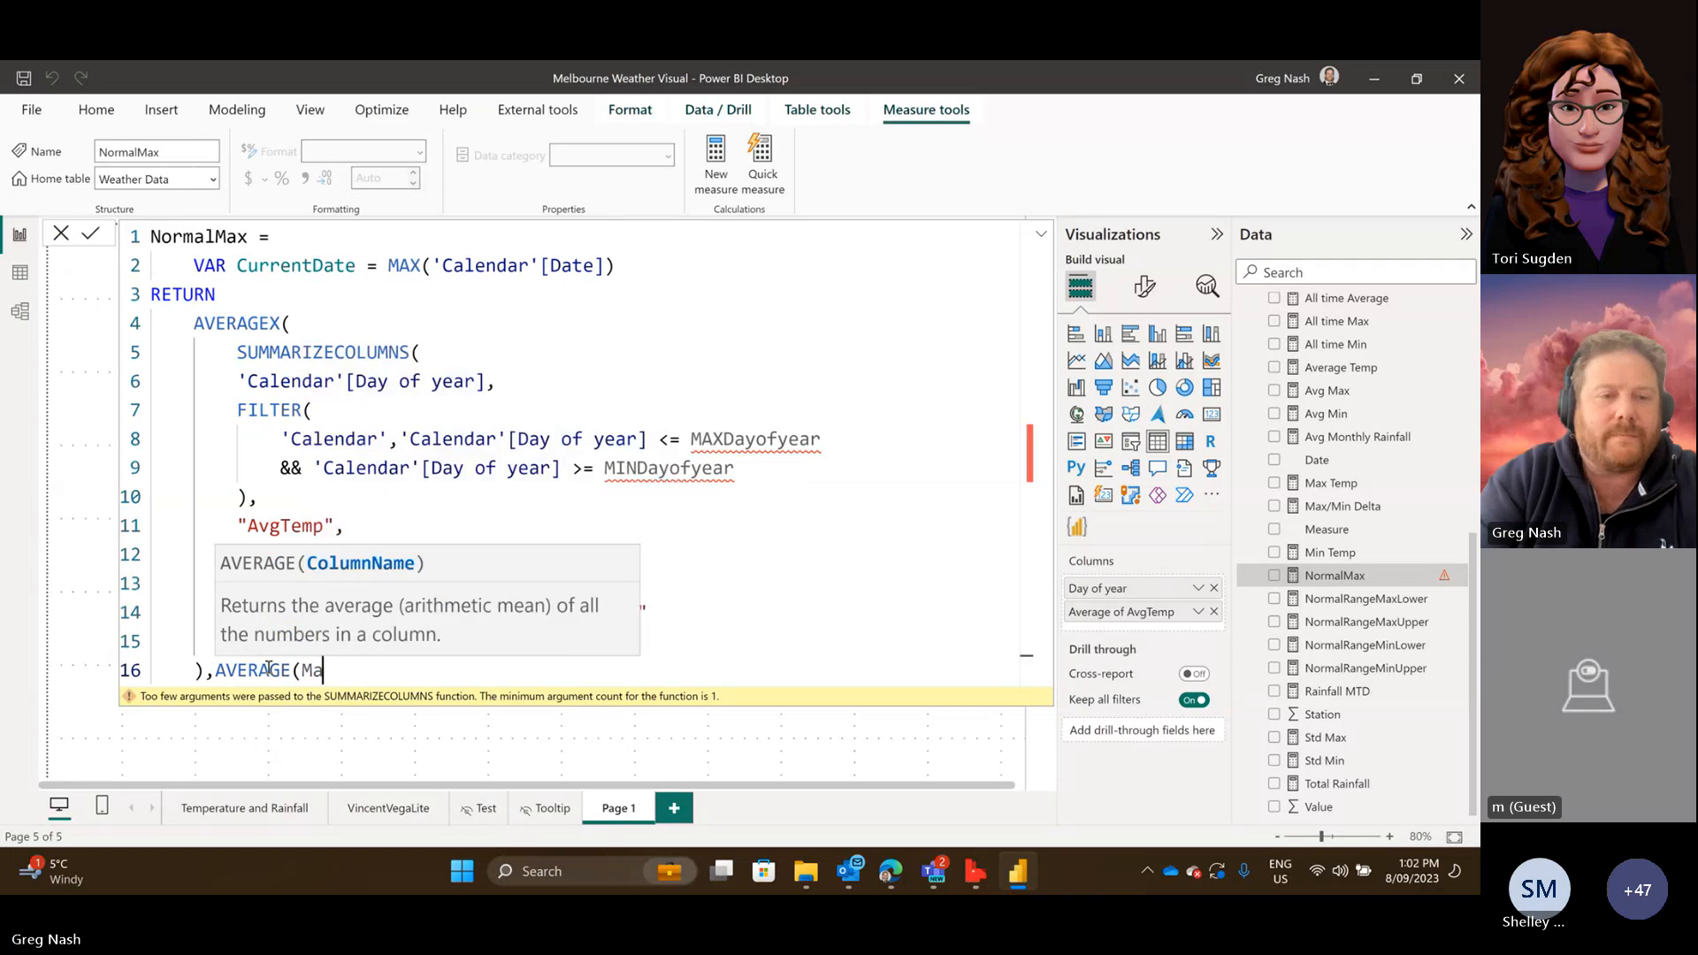
type("x")
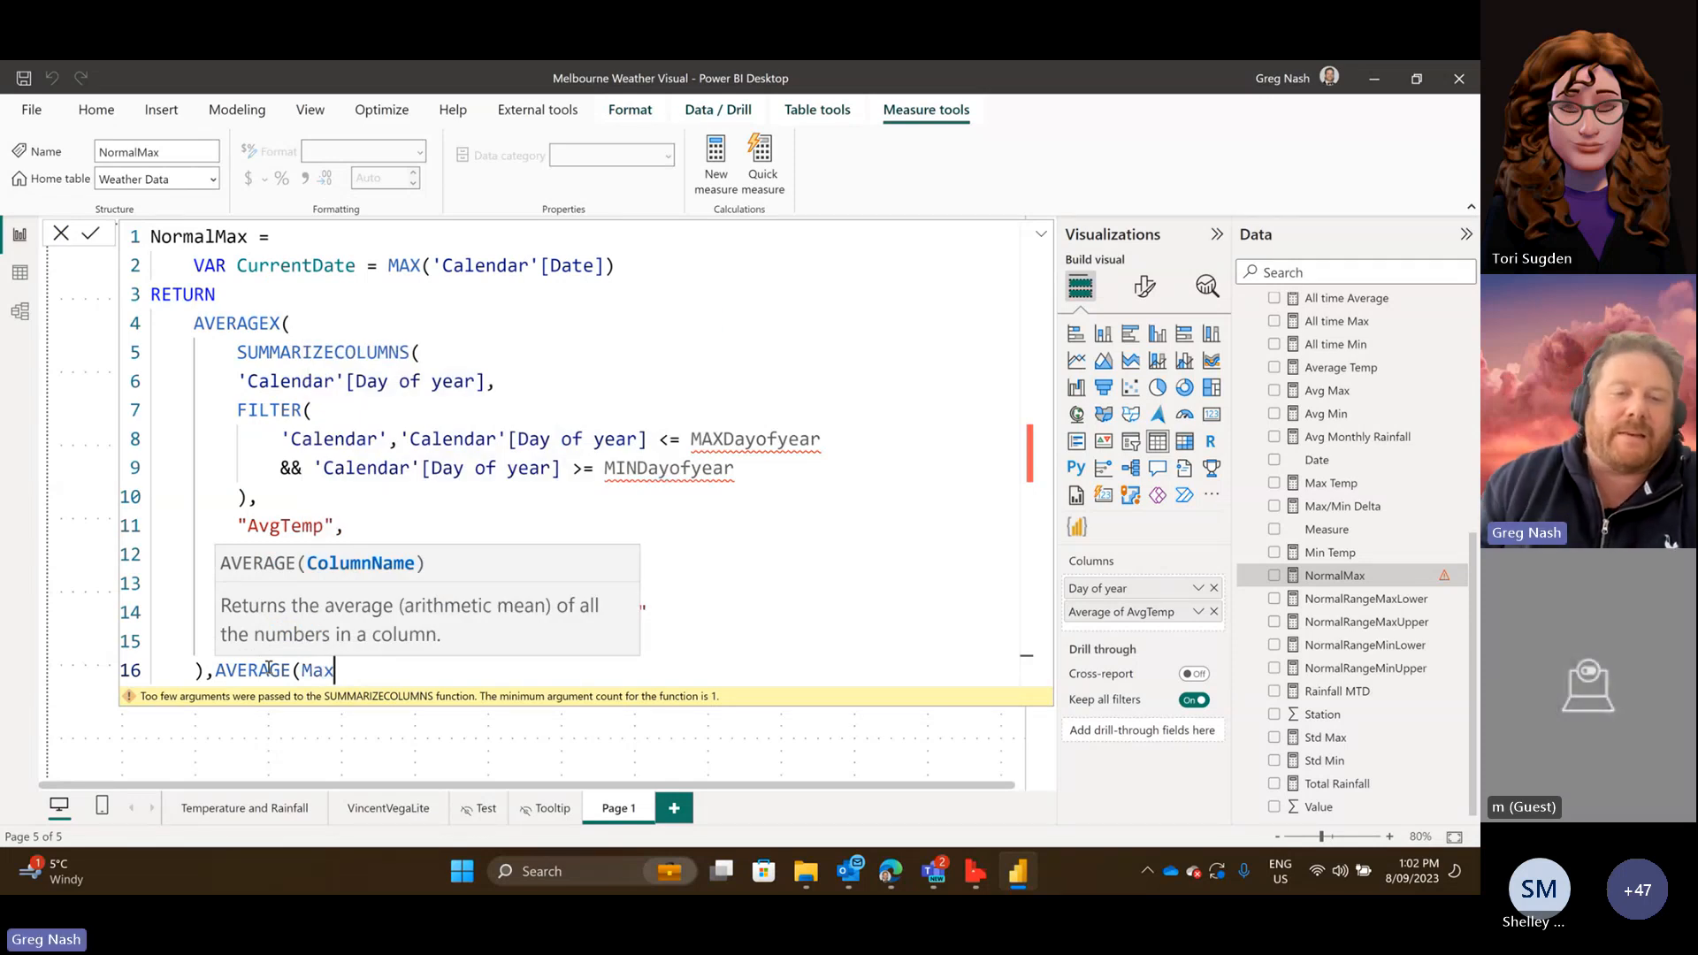
key("Up")
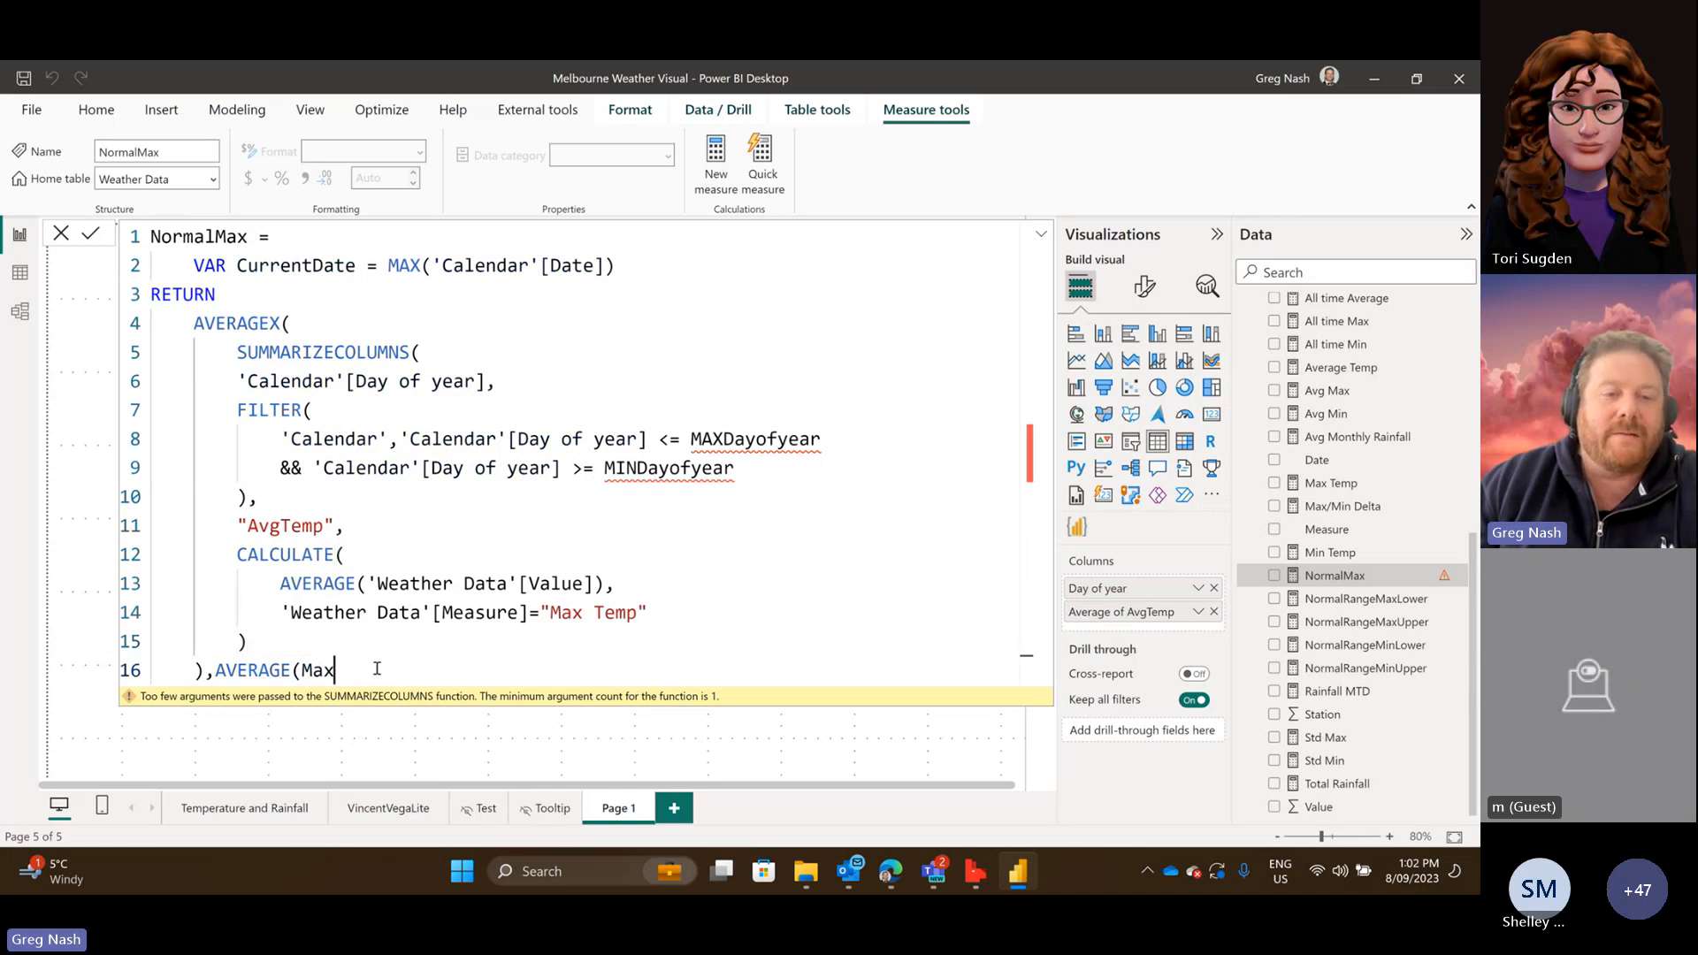
Try a bracketed column reference and the text Avg as the argument of the AVERAGE function.
left_click_drag(372, 670, 303, 673)
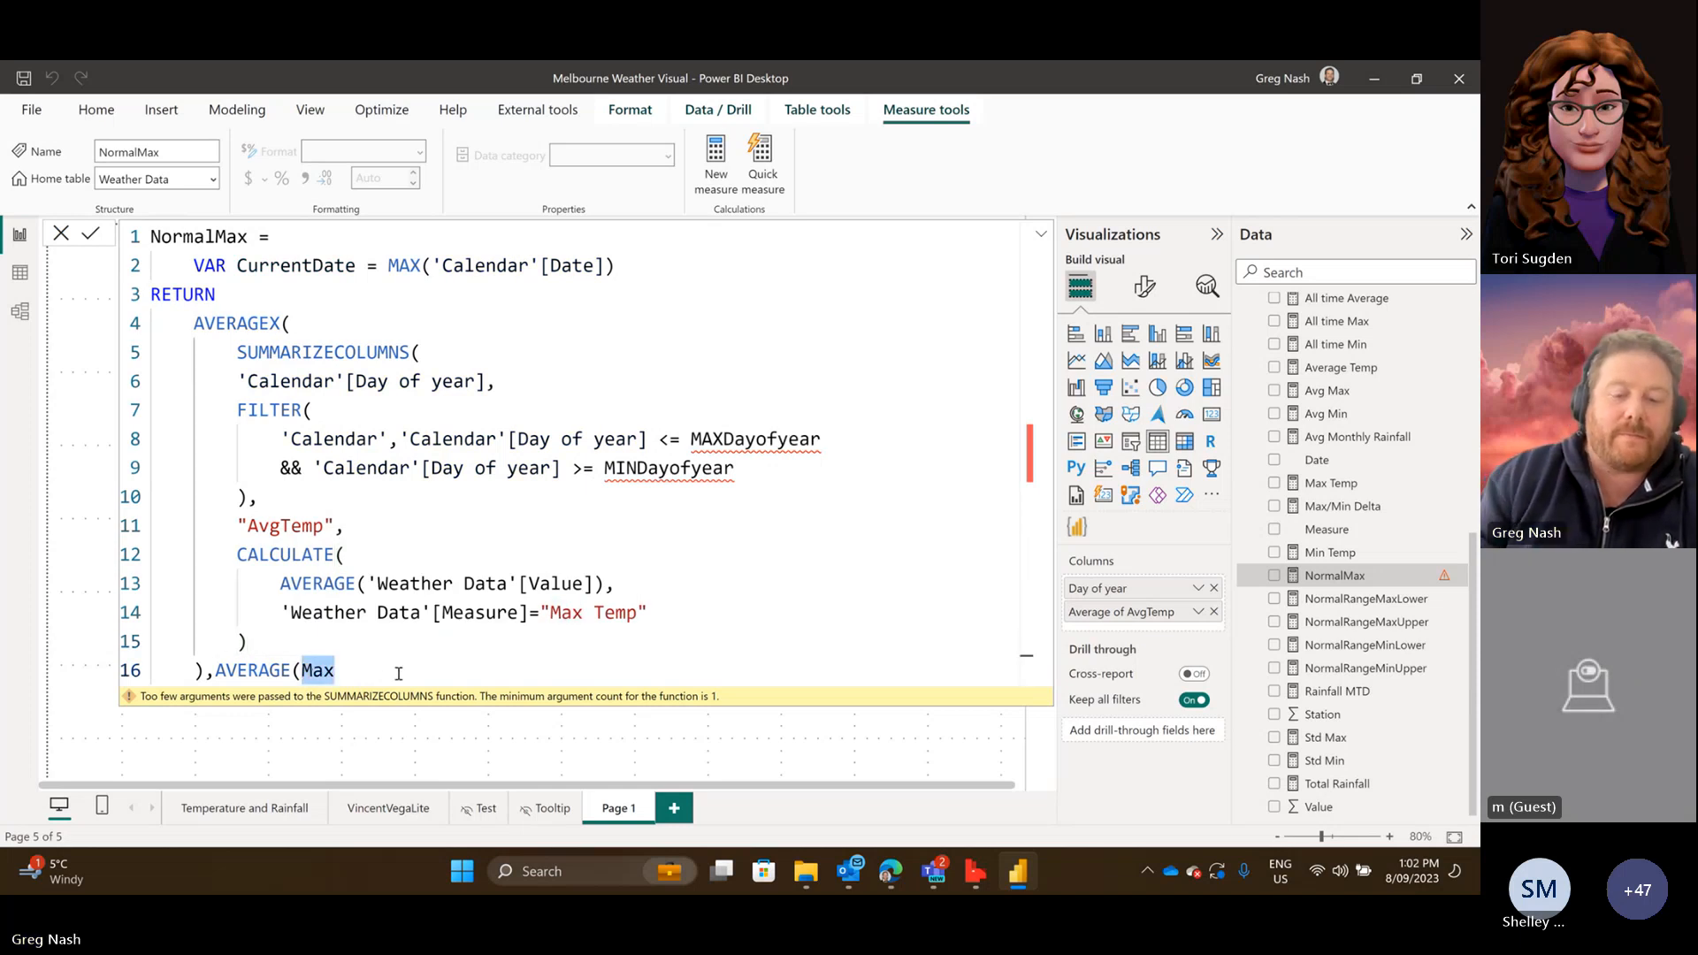
type("[Ma")
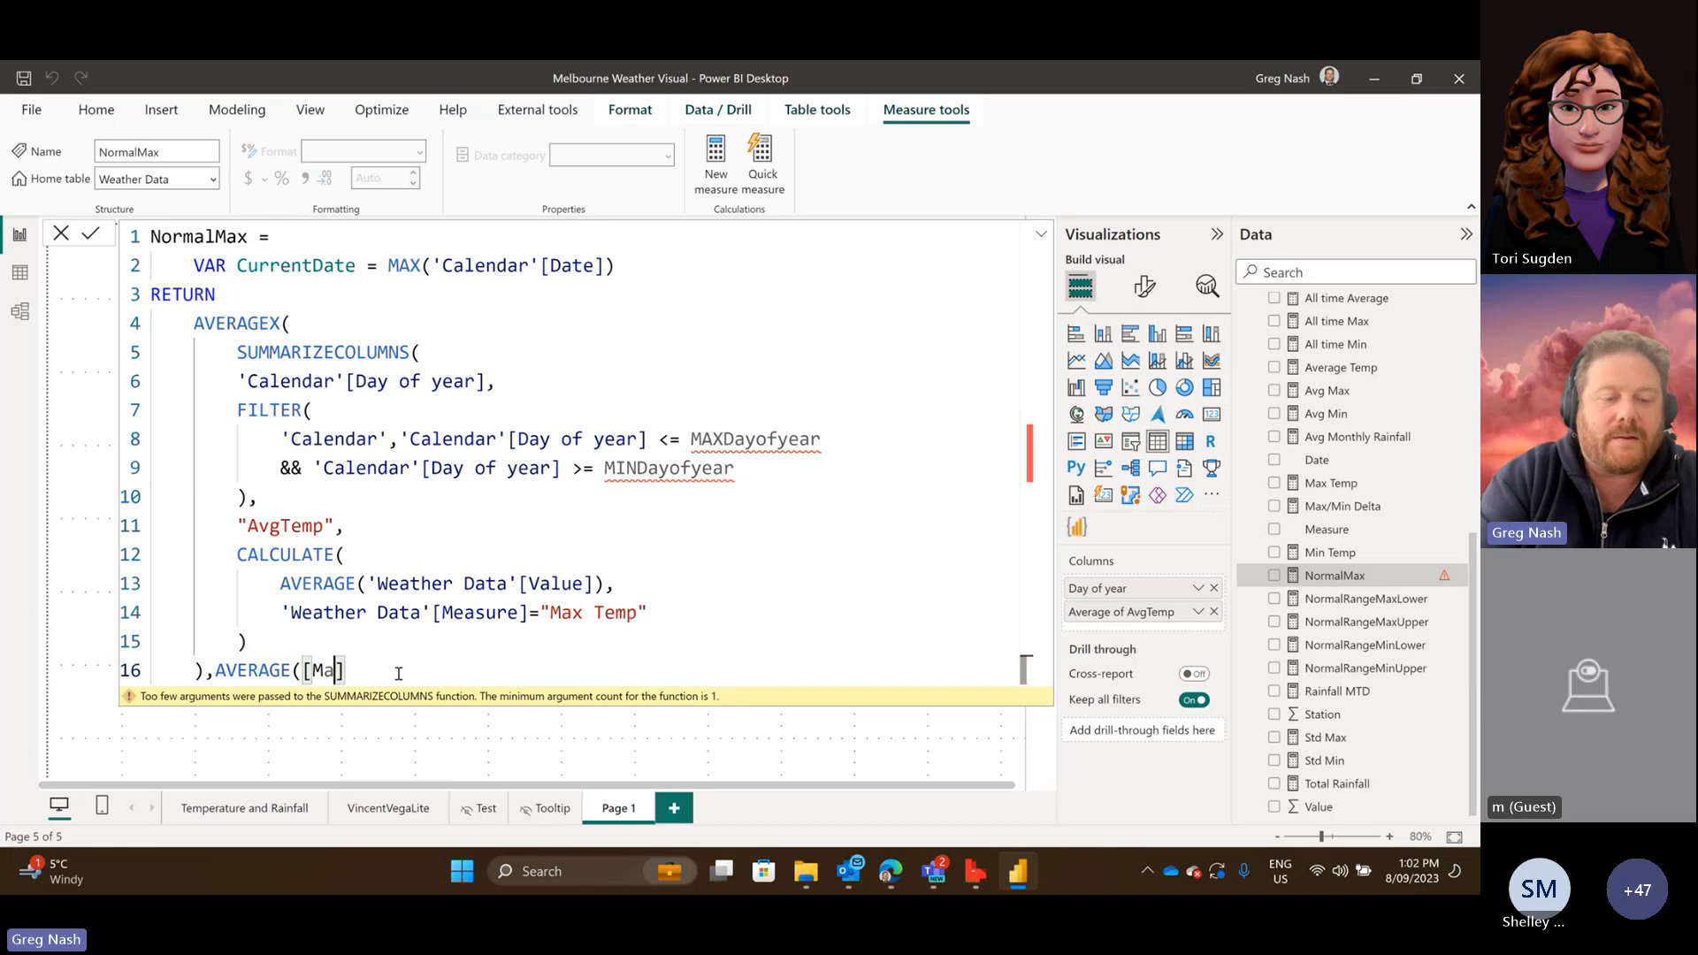
type("x")
key("BackSpace")
key("BackSpace")
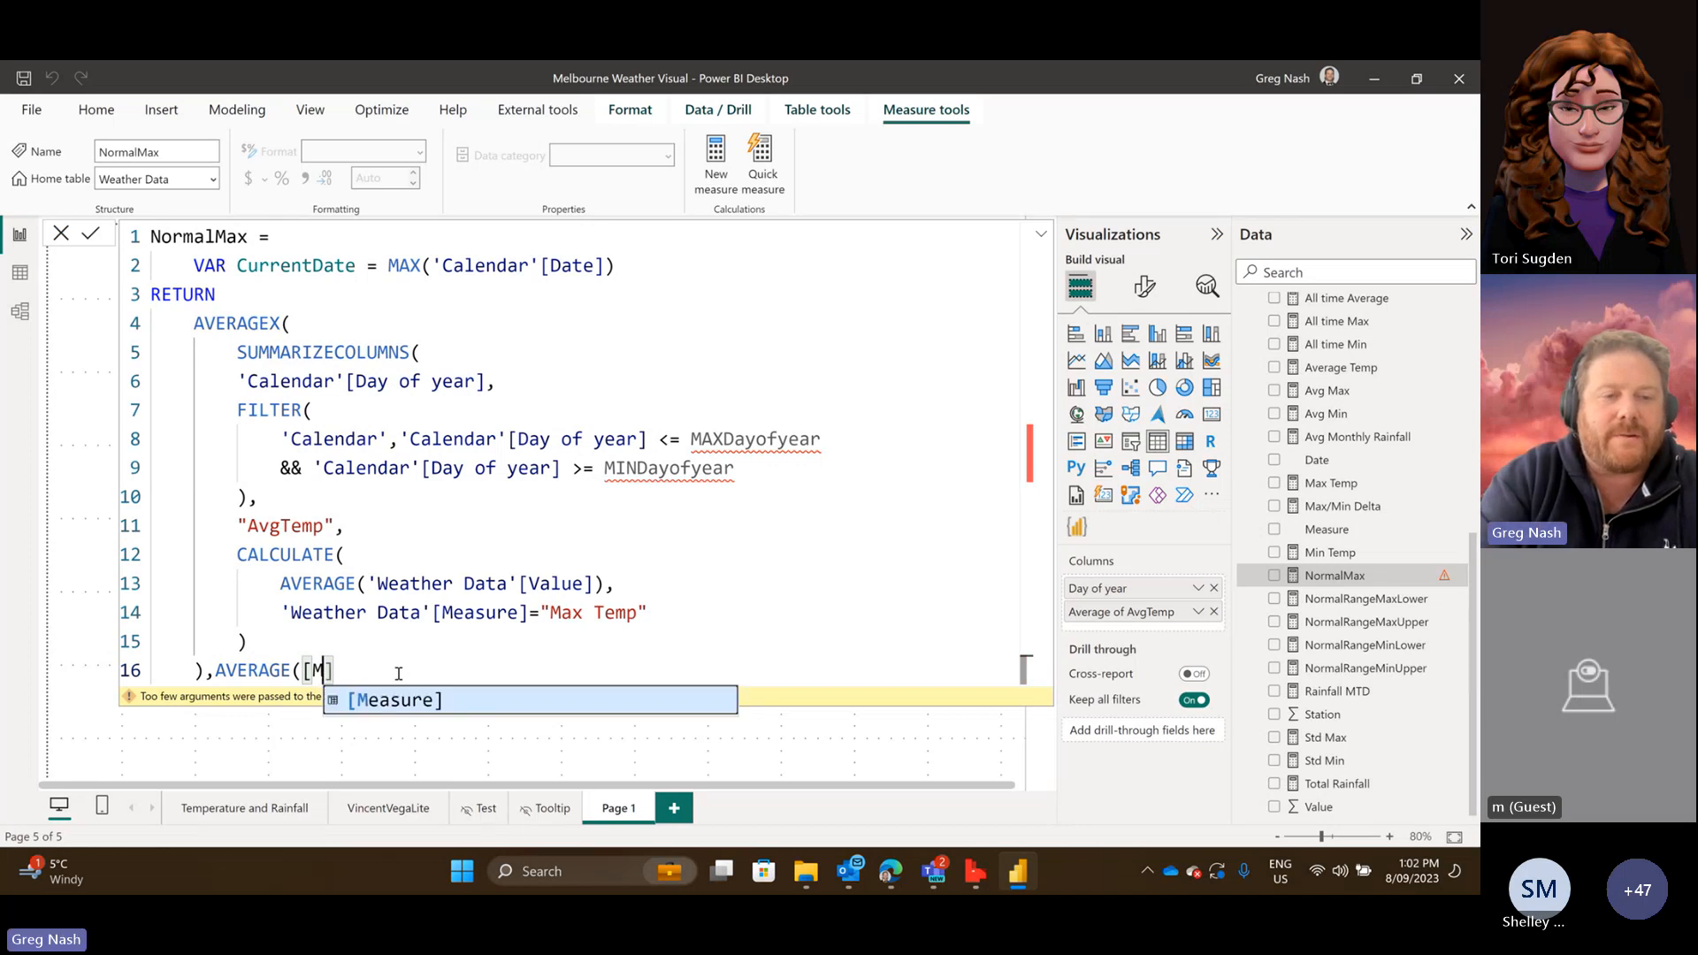
key("BackSpace")
type("av")
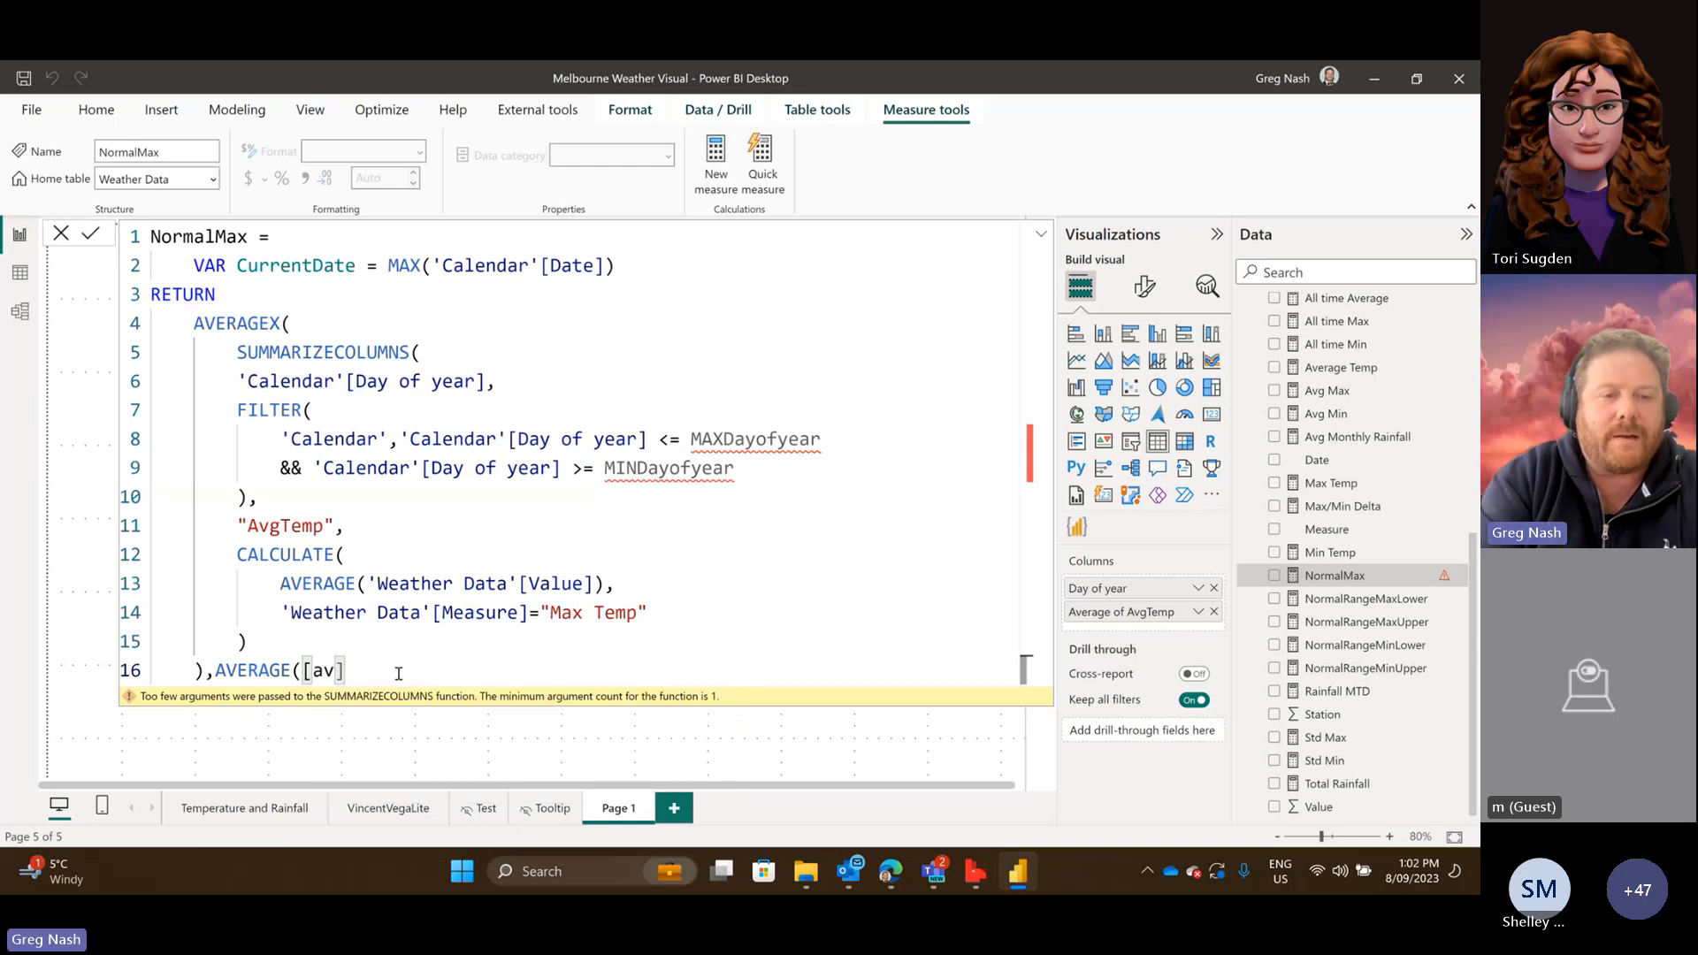
key("BackSpace")
key("BackSpace")
type("Av")
key("BackSpace")
key("BackSpace")
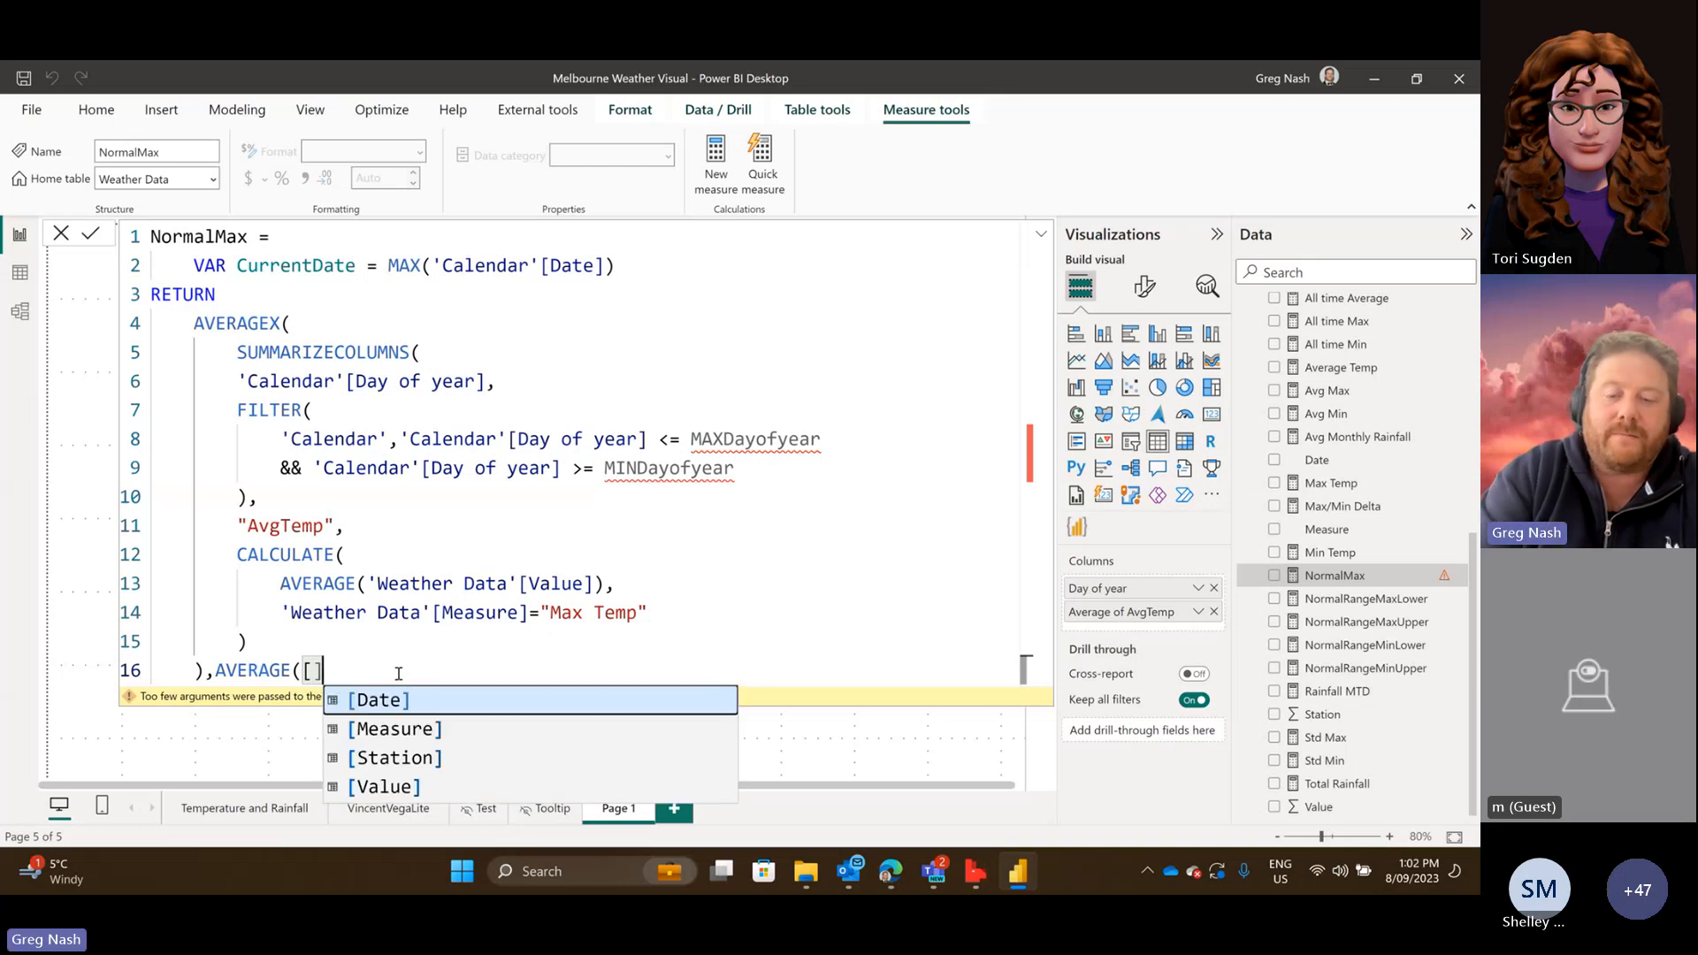
key("BackSpace")
type("Avg")
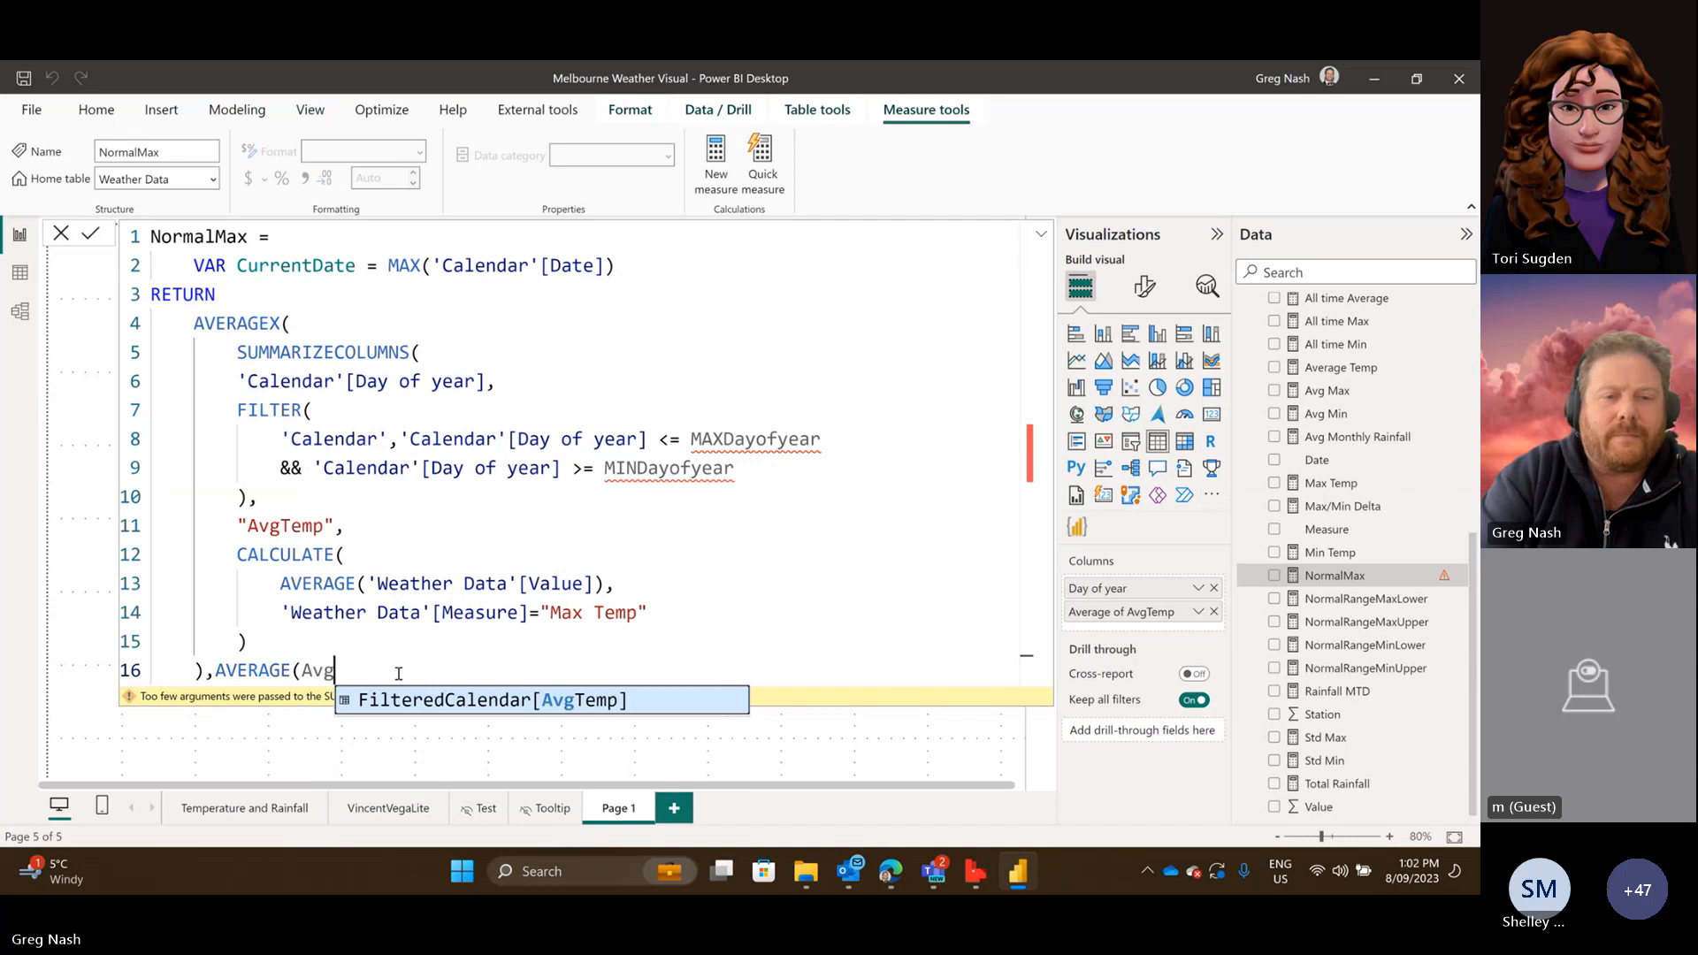
Delete the unfinished AVERAGE(Avg text at the end of the formula, keeping the comma before it.
left_click_drag(389, 657, 301, 669)
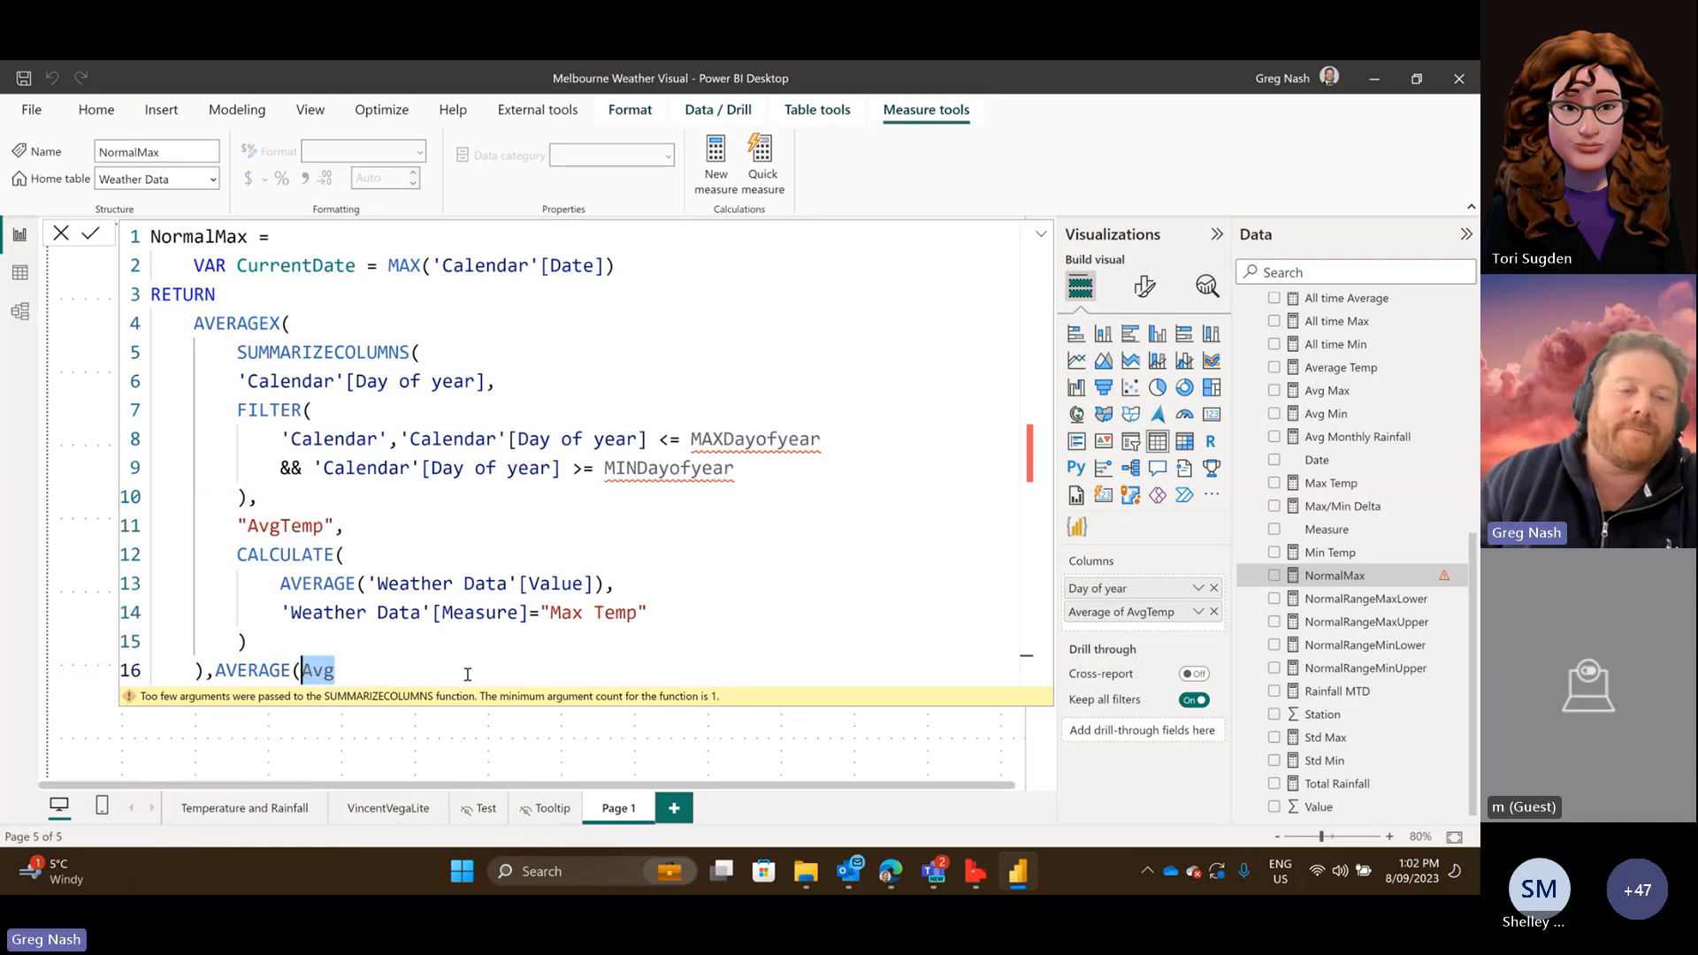
left_click(421, 665)
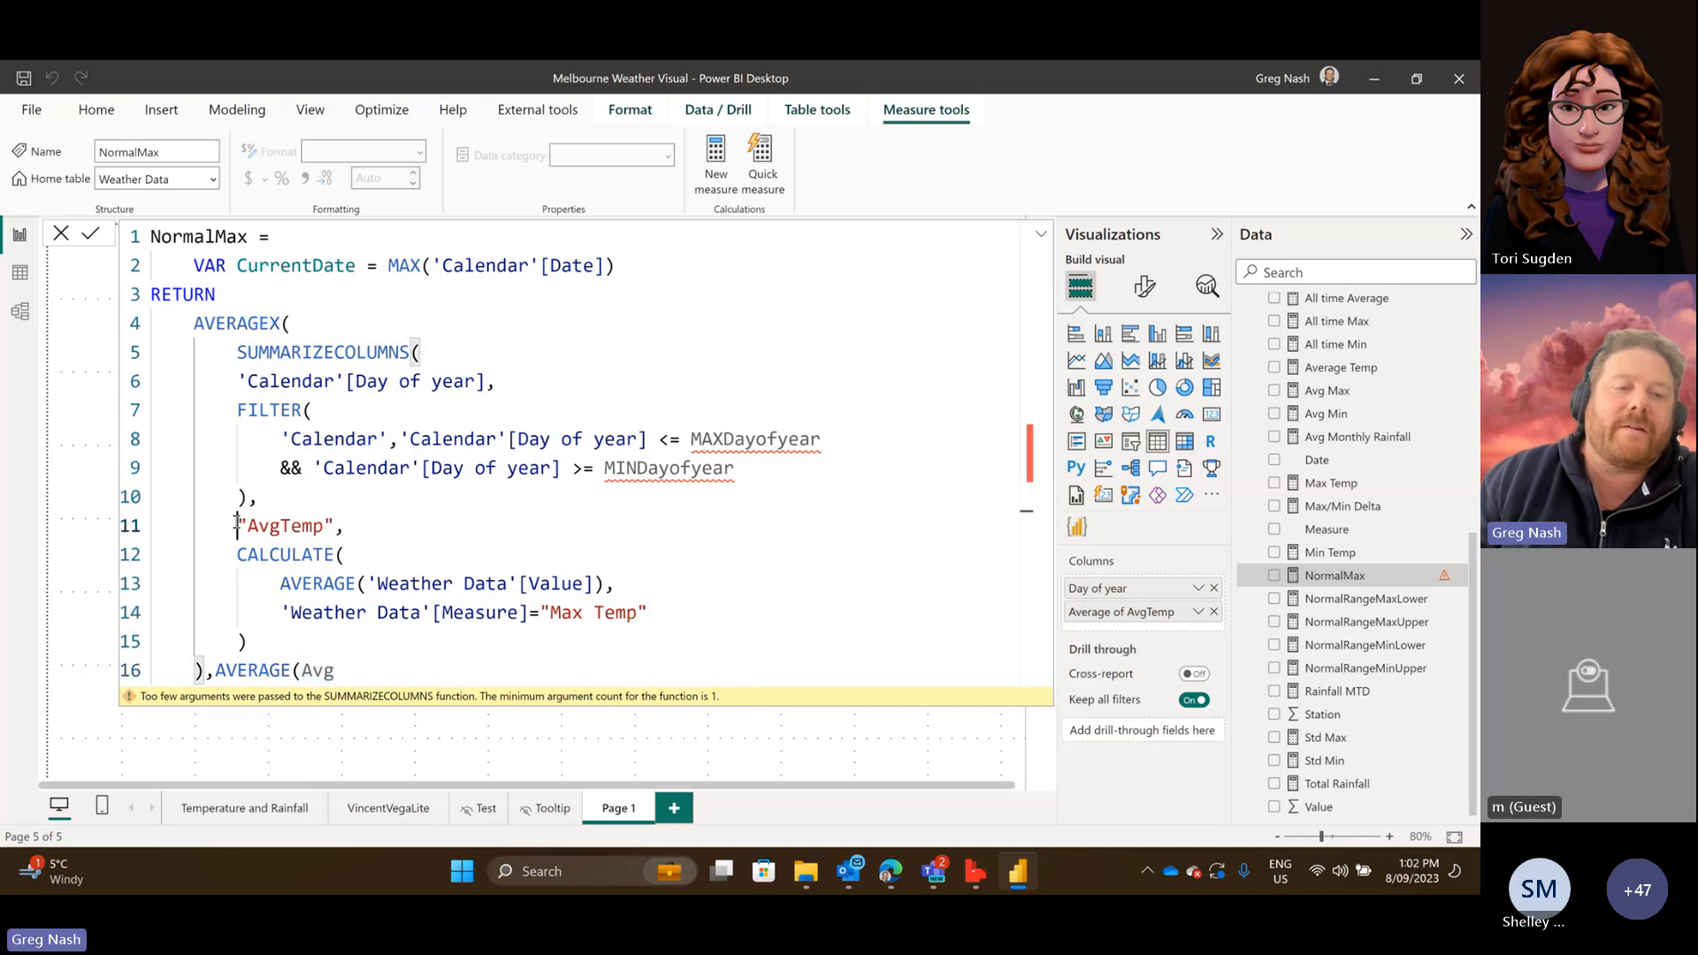
left_click_drag(239, 526, 357, 527)
left_click_drag(341, 669, 220, 672)
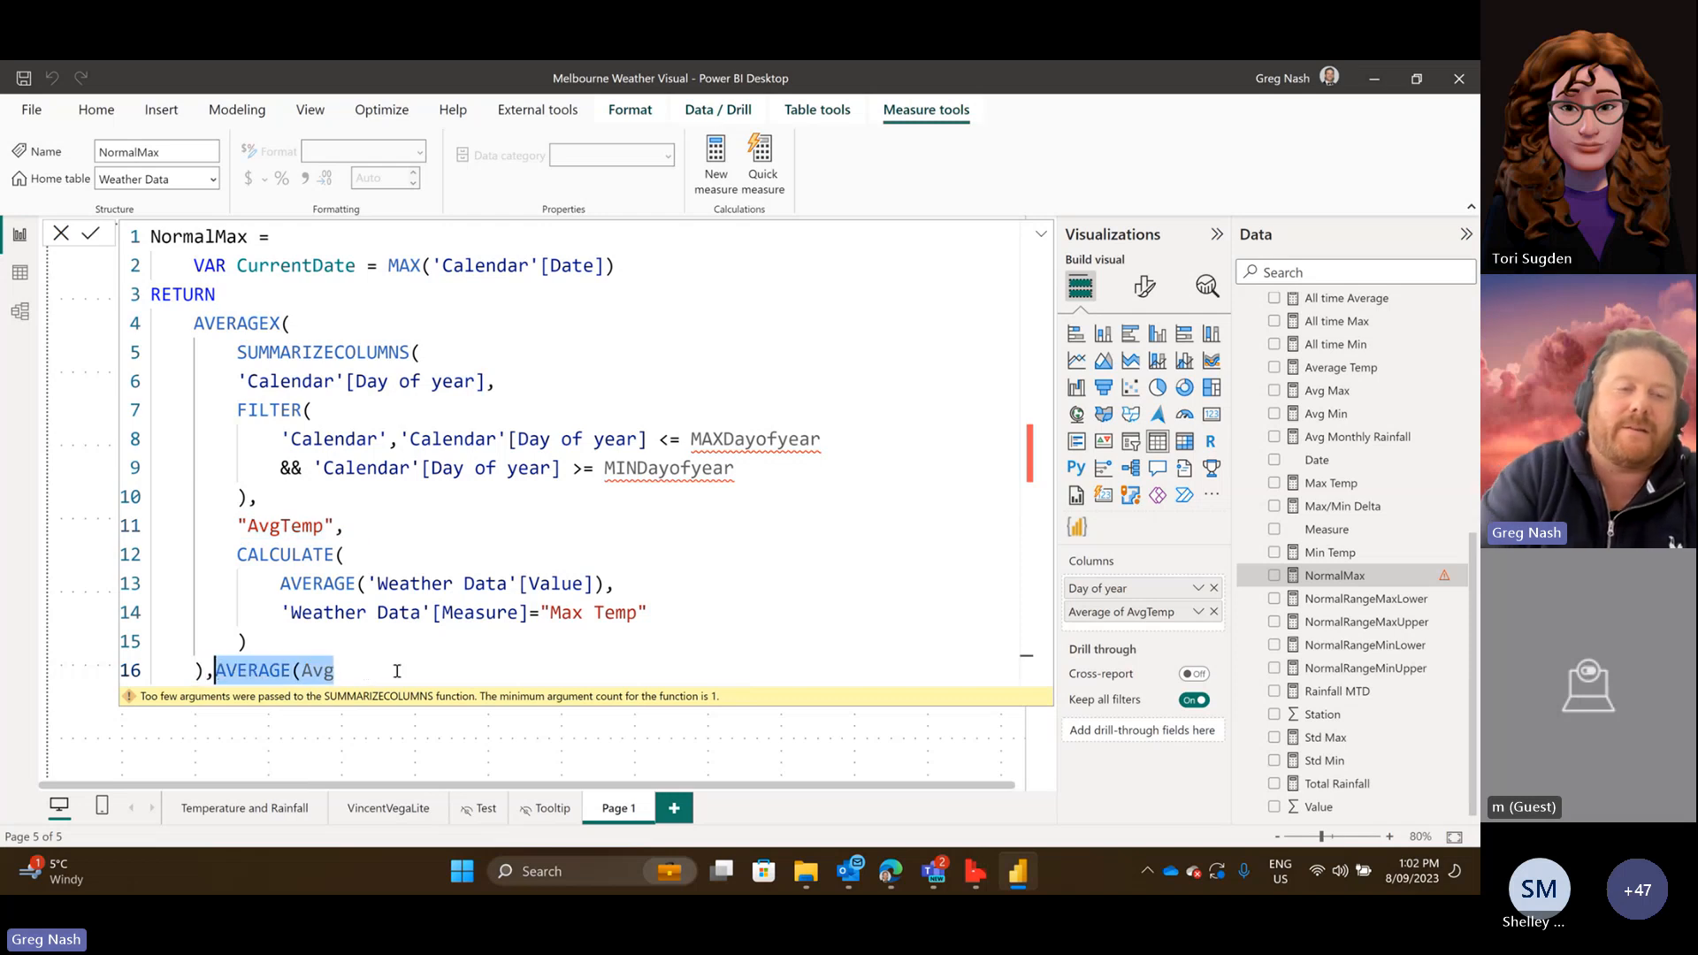
key("BackSpace")
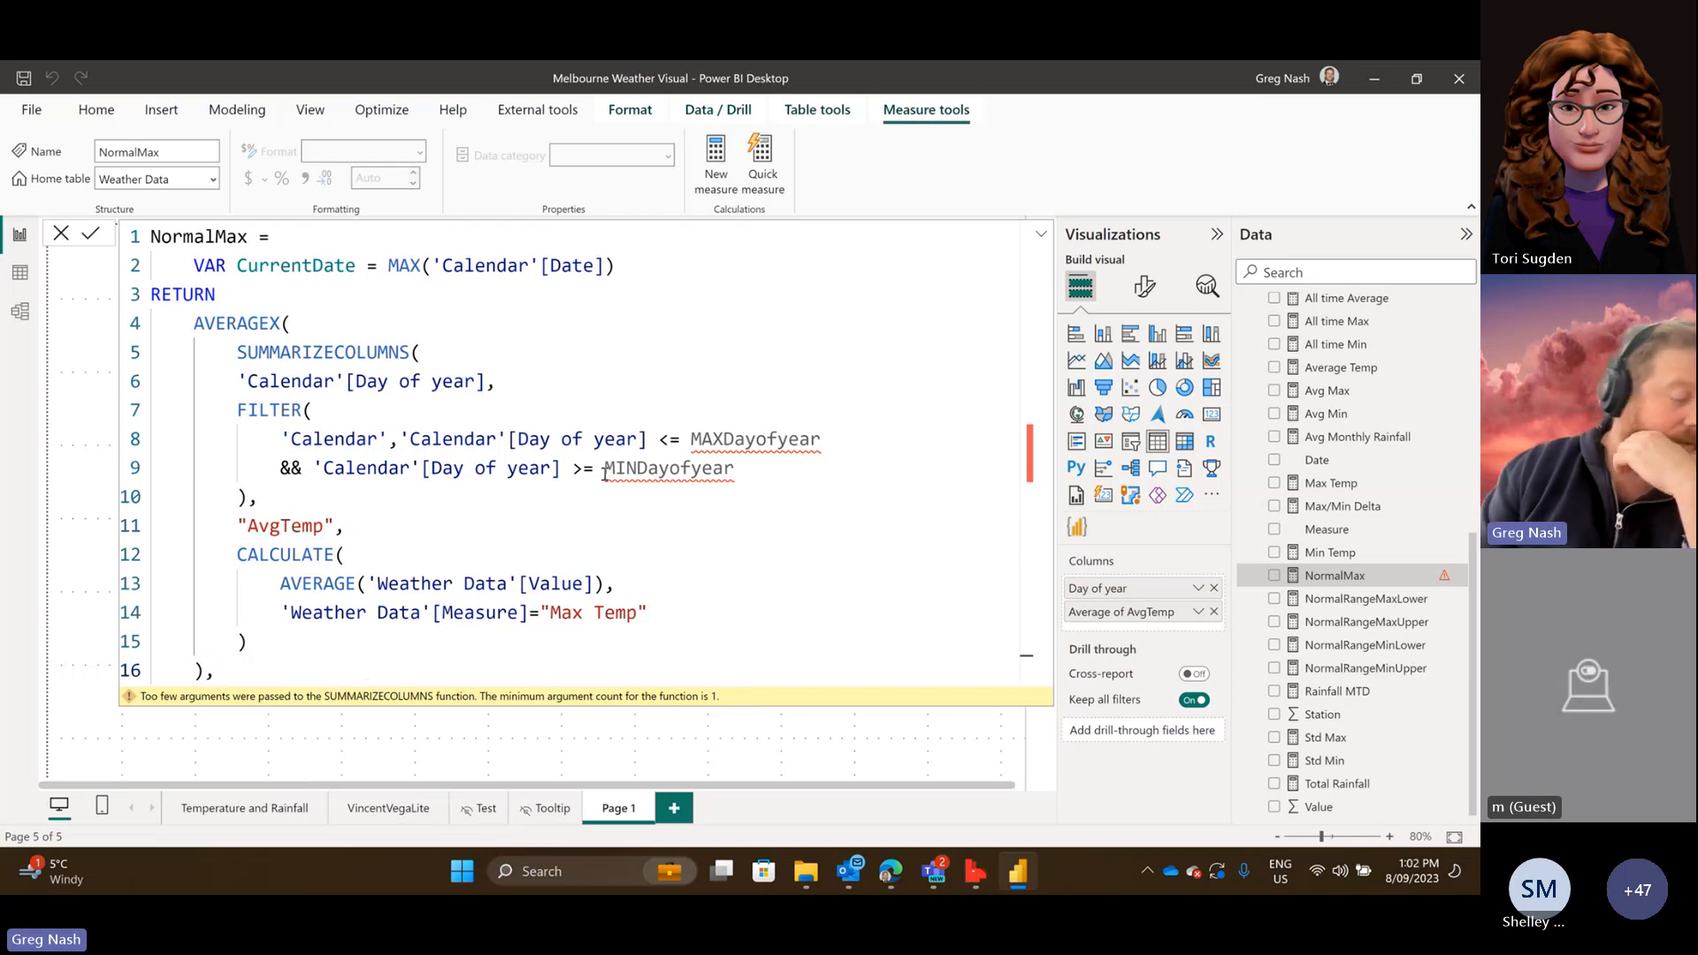
Start a MaxDayofyear variable on a new line below CurrentDate in the NormalMax measure, ending with the equals sign.
mouse_move(621, 458)
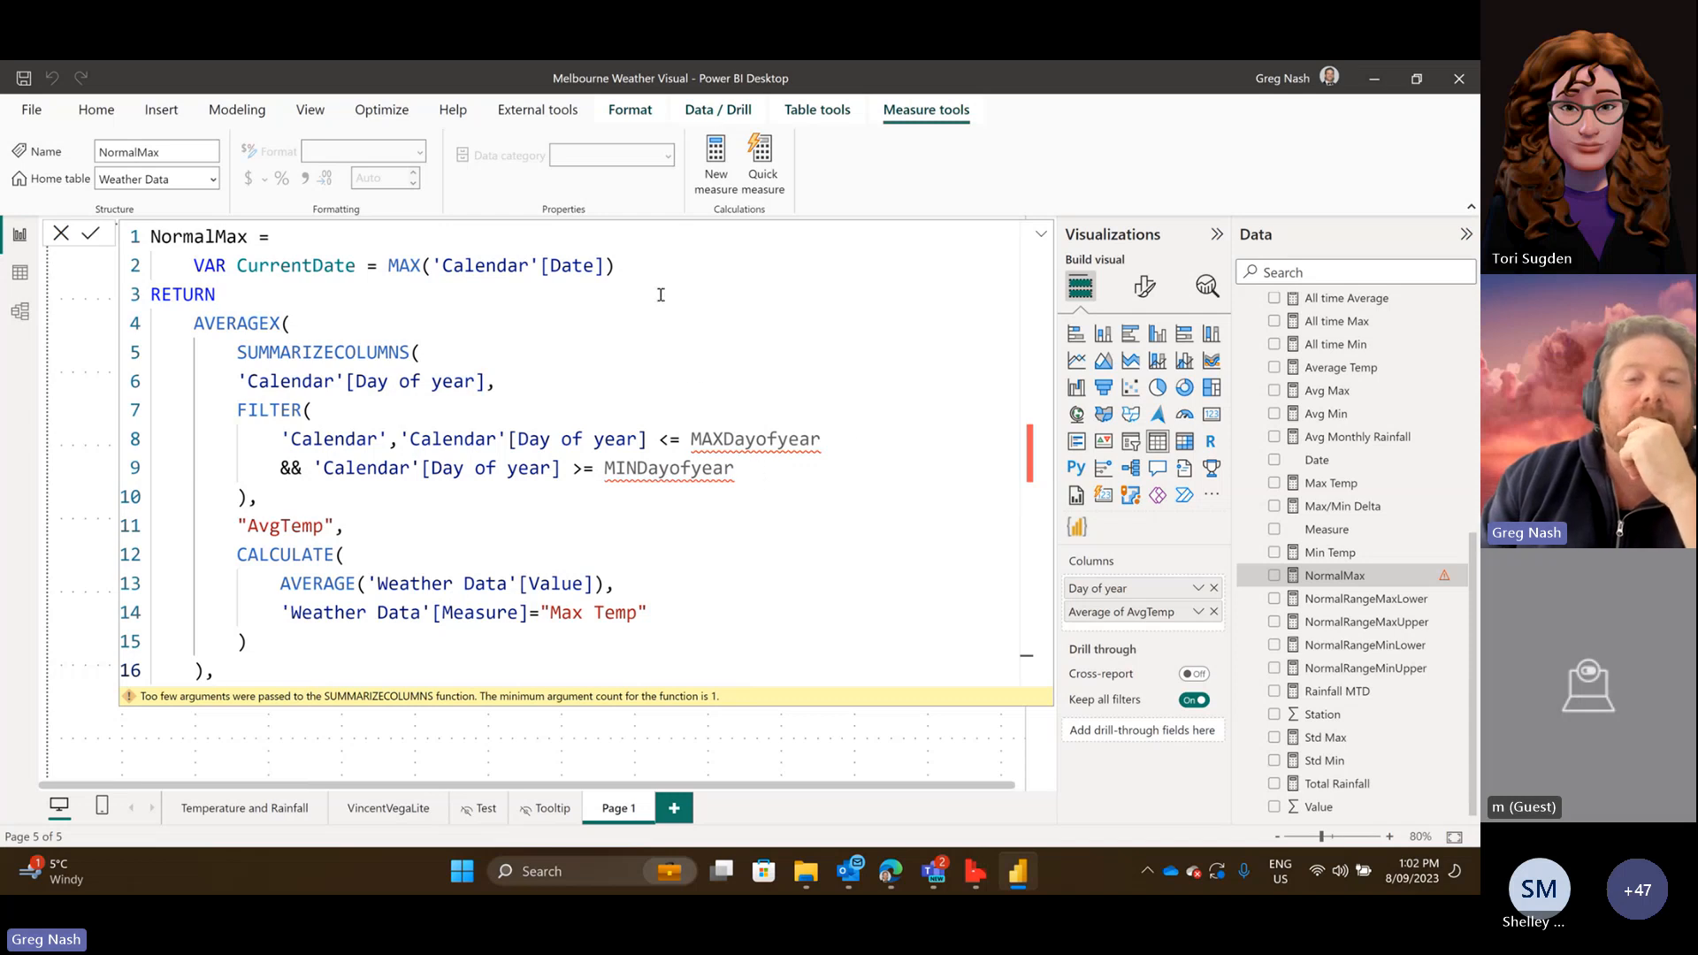
left_click(634, 275)
key("Return")
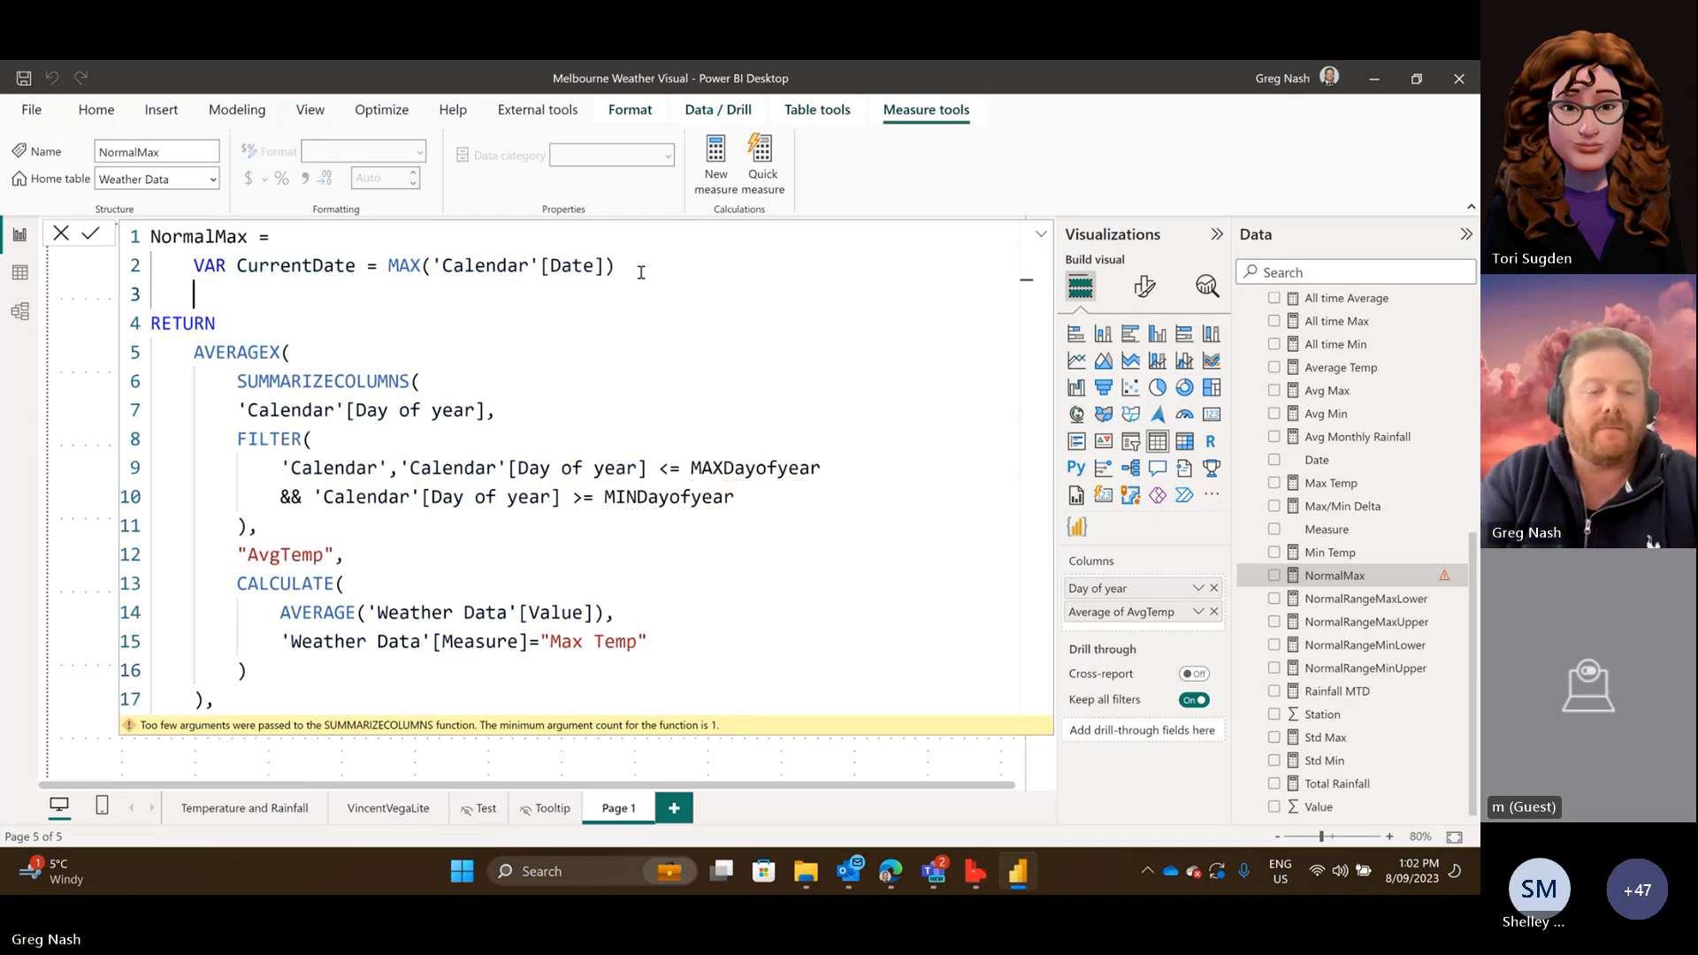
type("VAR Ma")
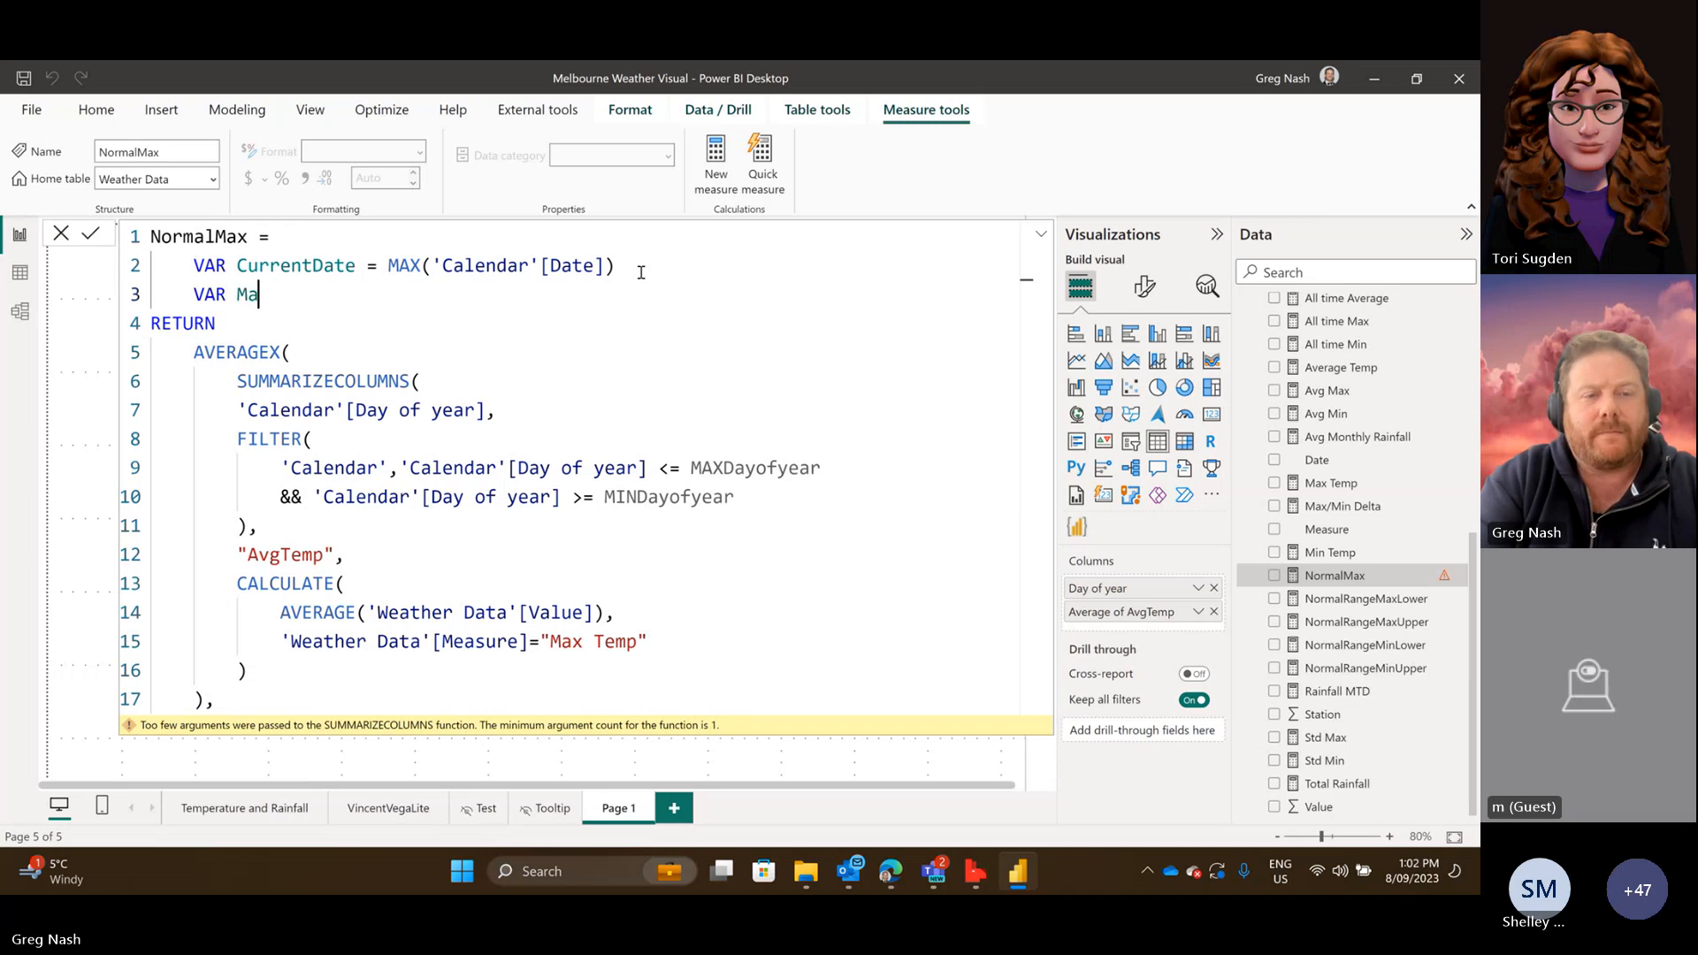
type("xDay")
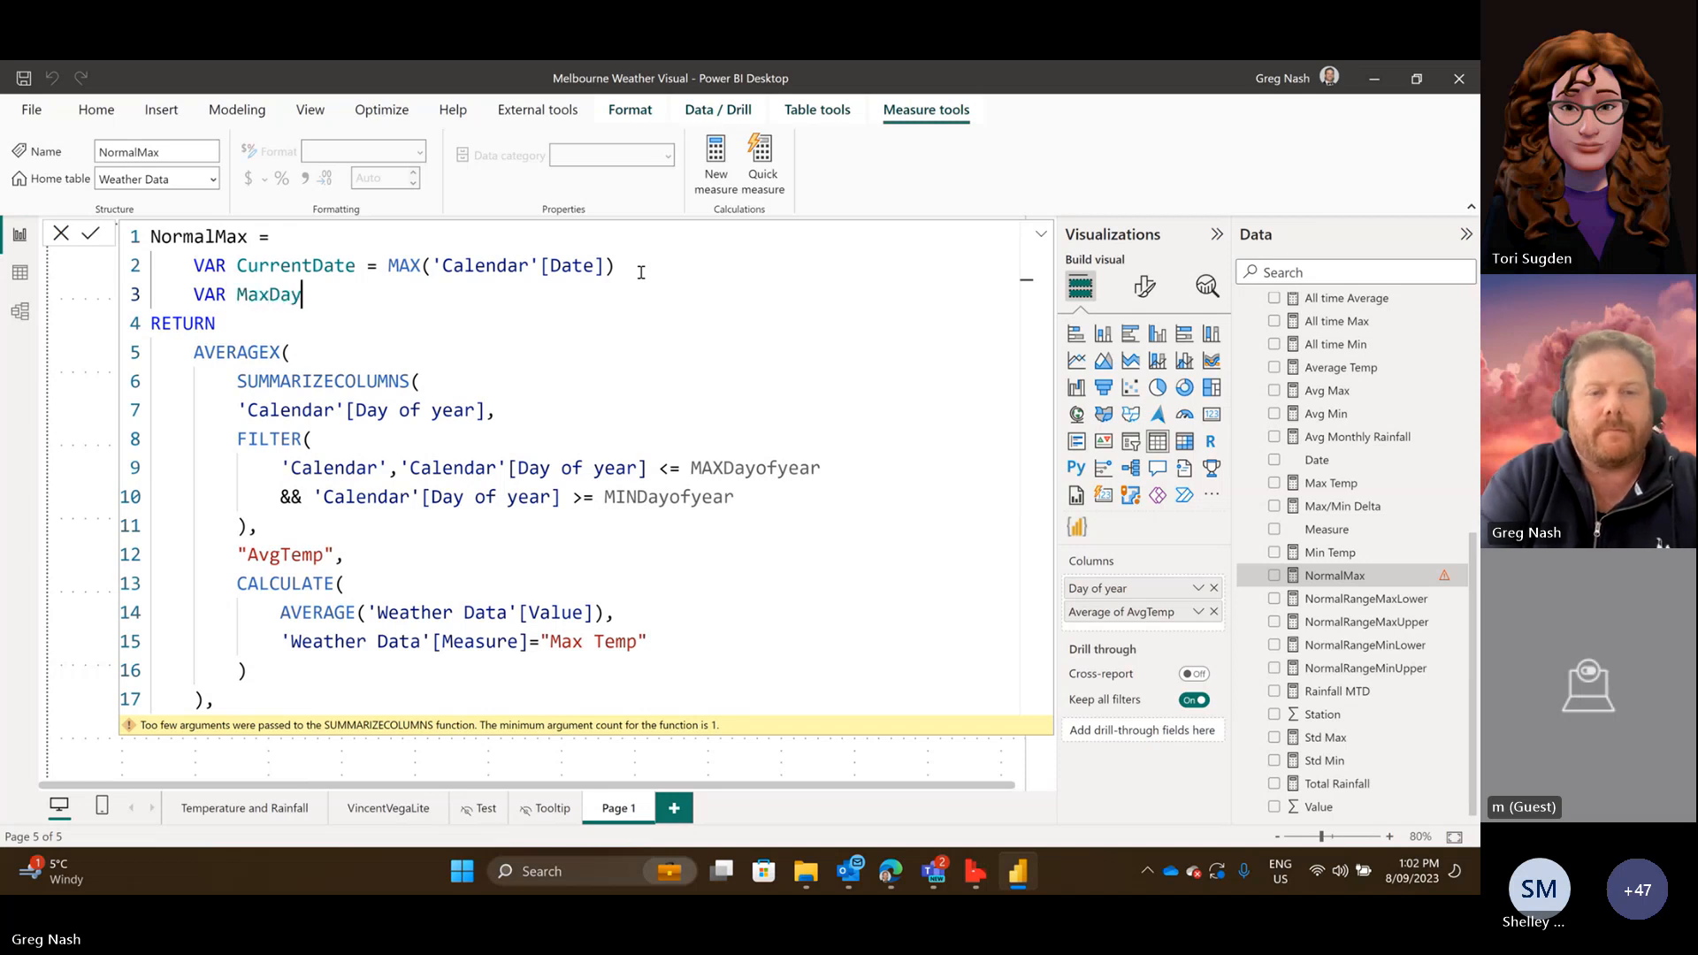
type("of")
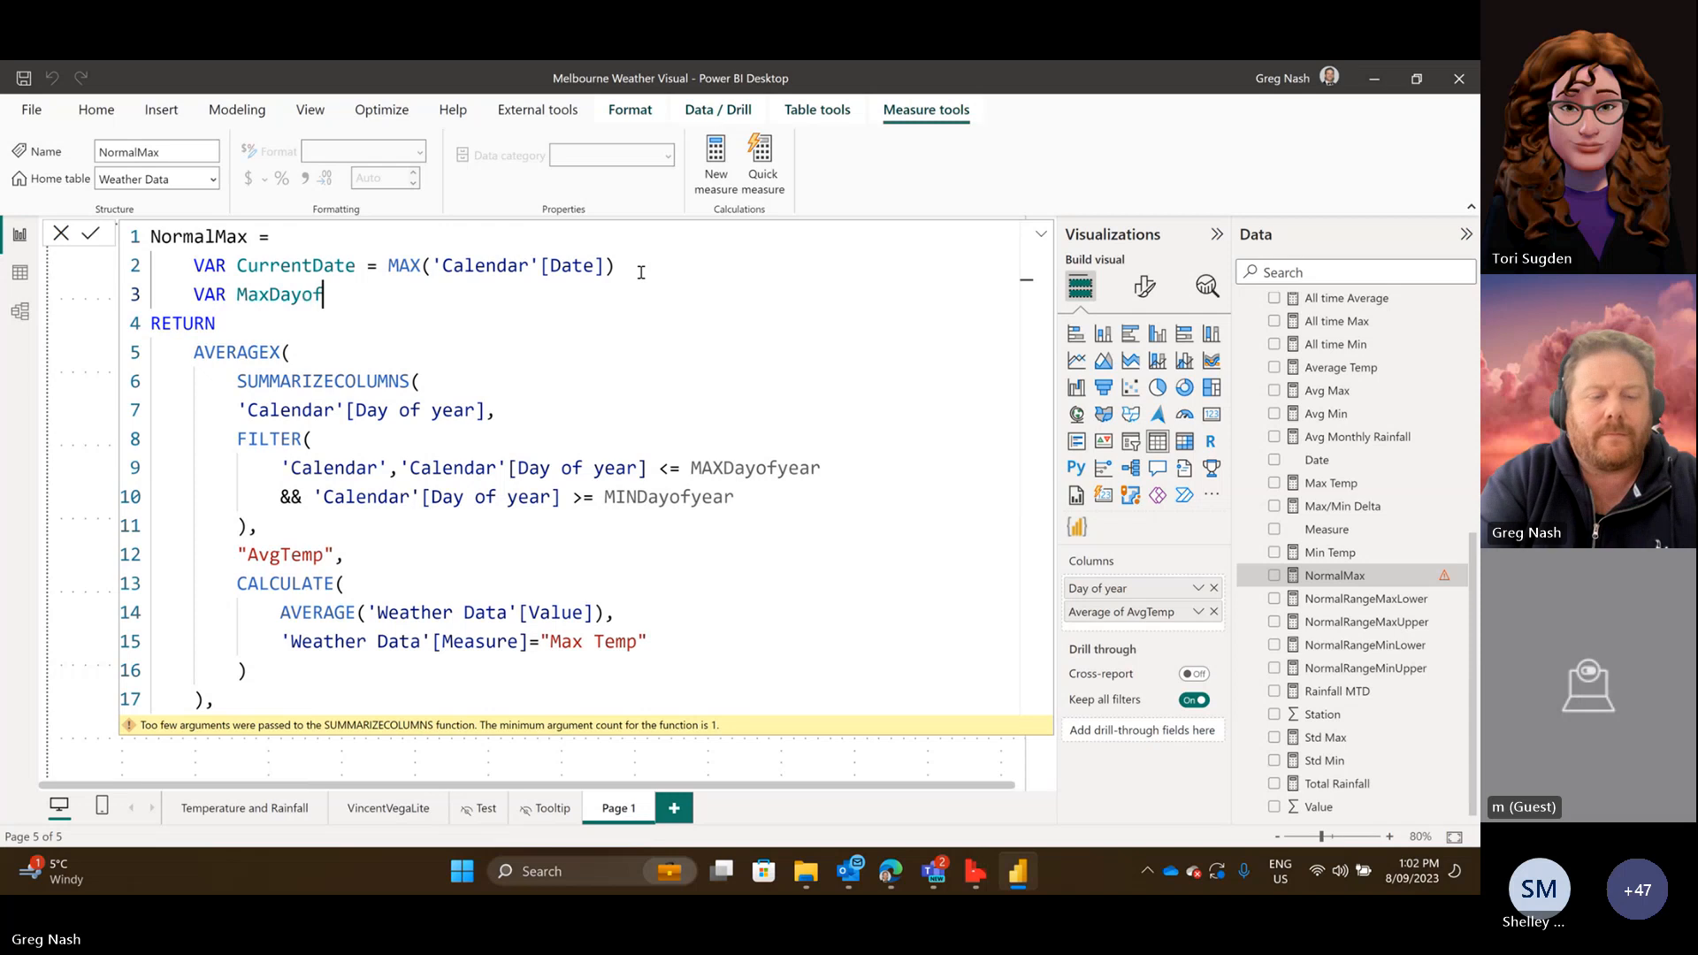
type("year =")
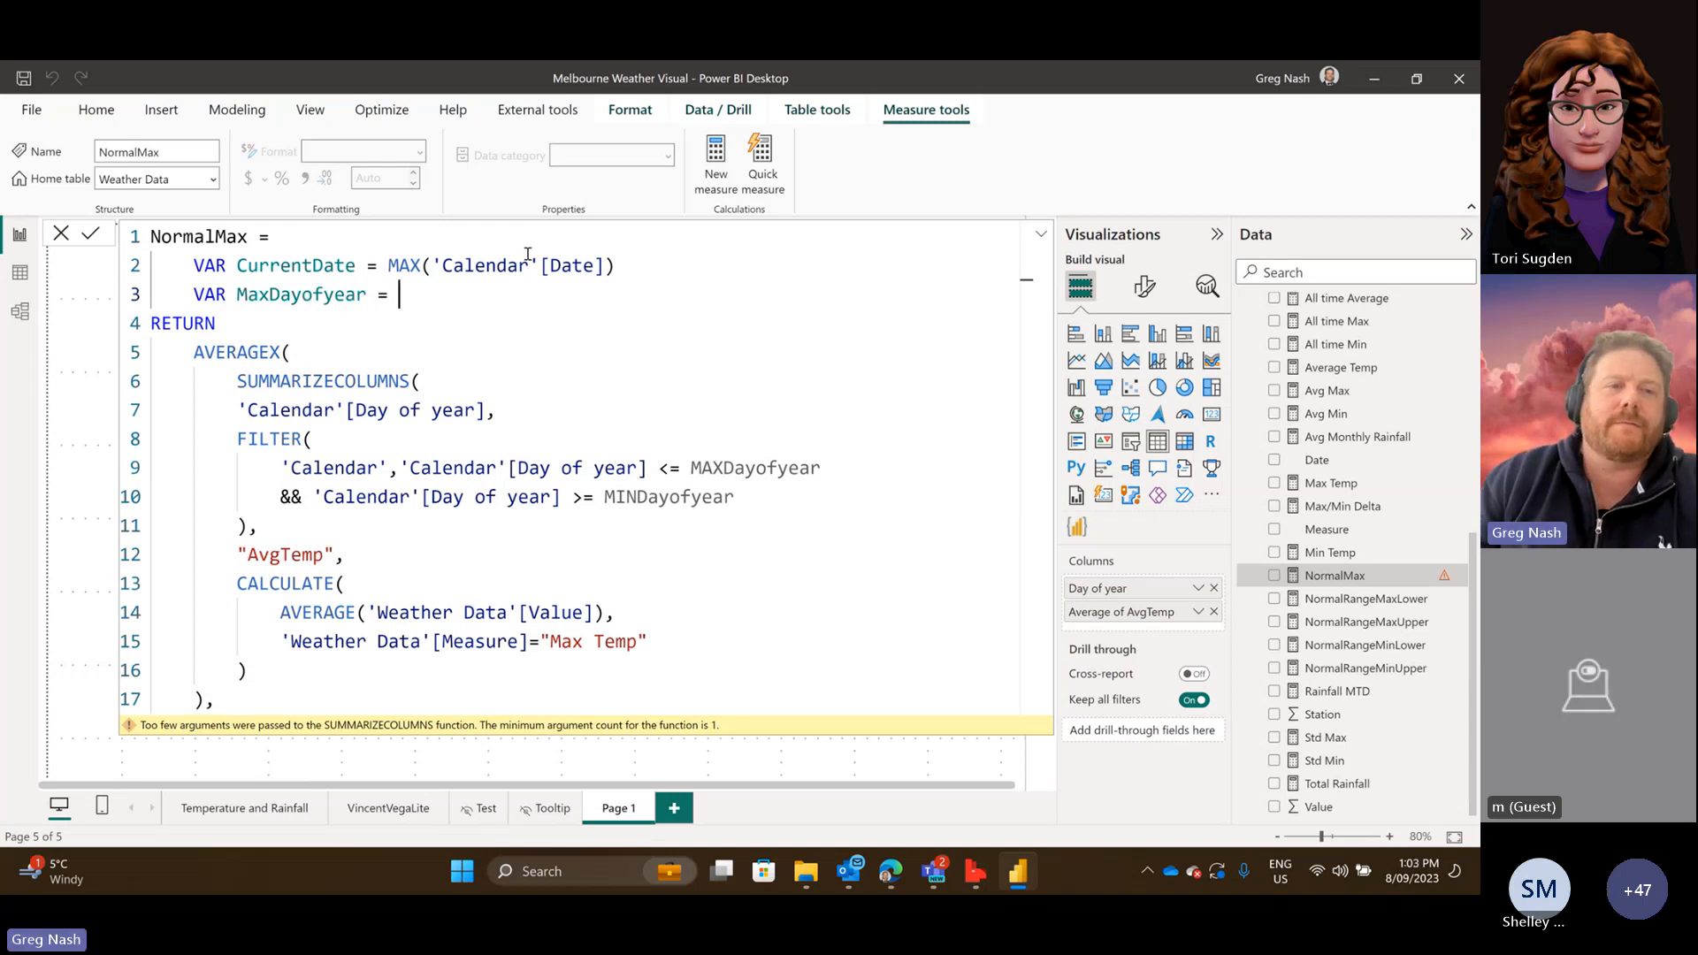
Change the argument of MAX in the CurrentDate variable to 'Calendar'[Day of year].
left_click(387, 266)
left_click(617, 266)
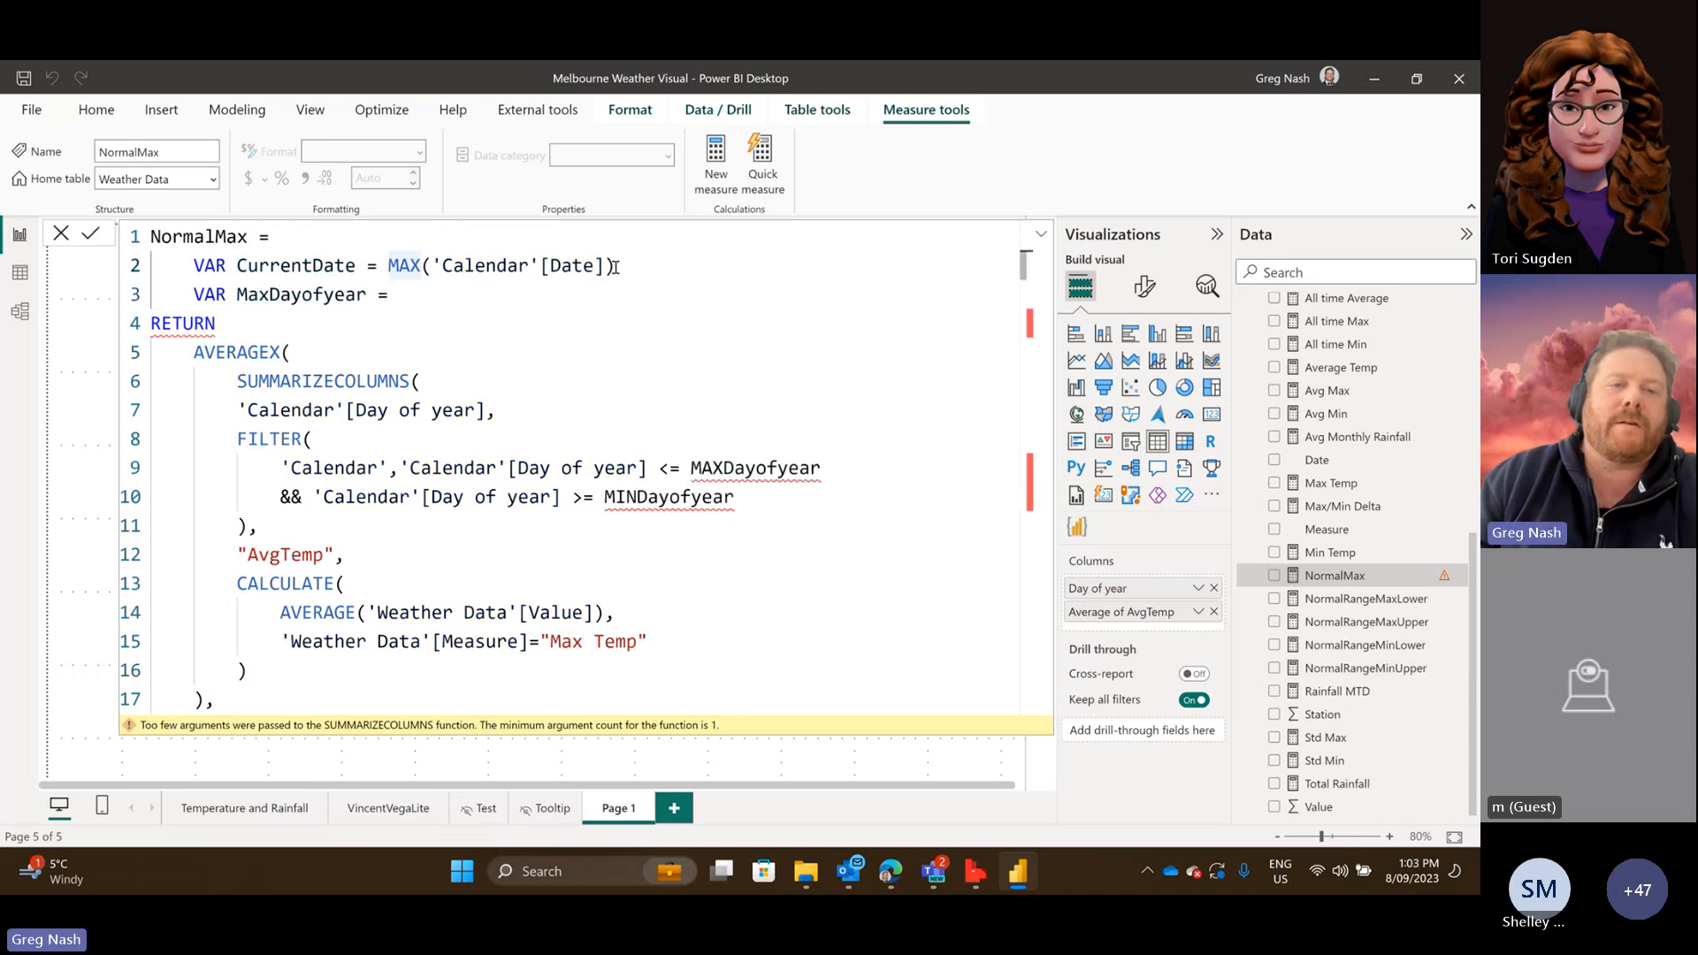
left_click_drag(604, 266, 436, 265)
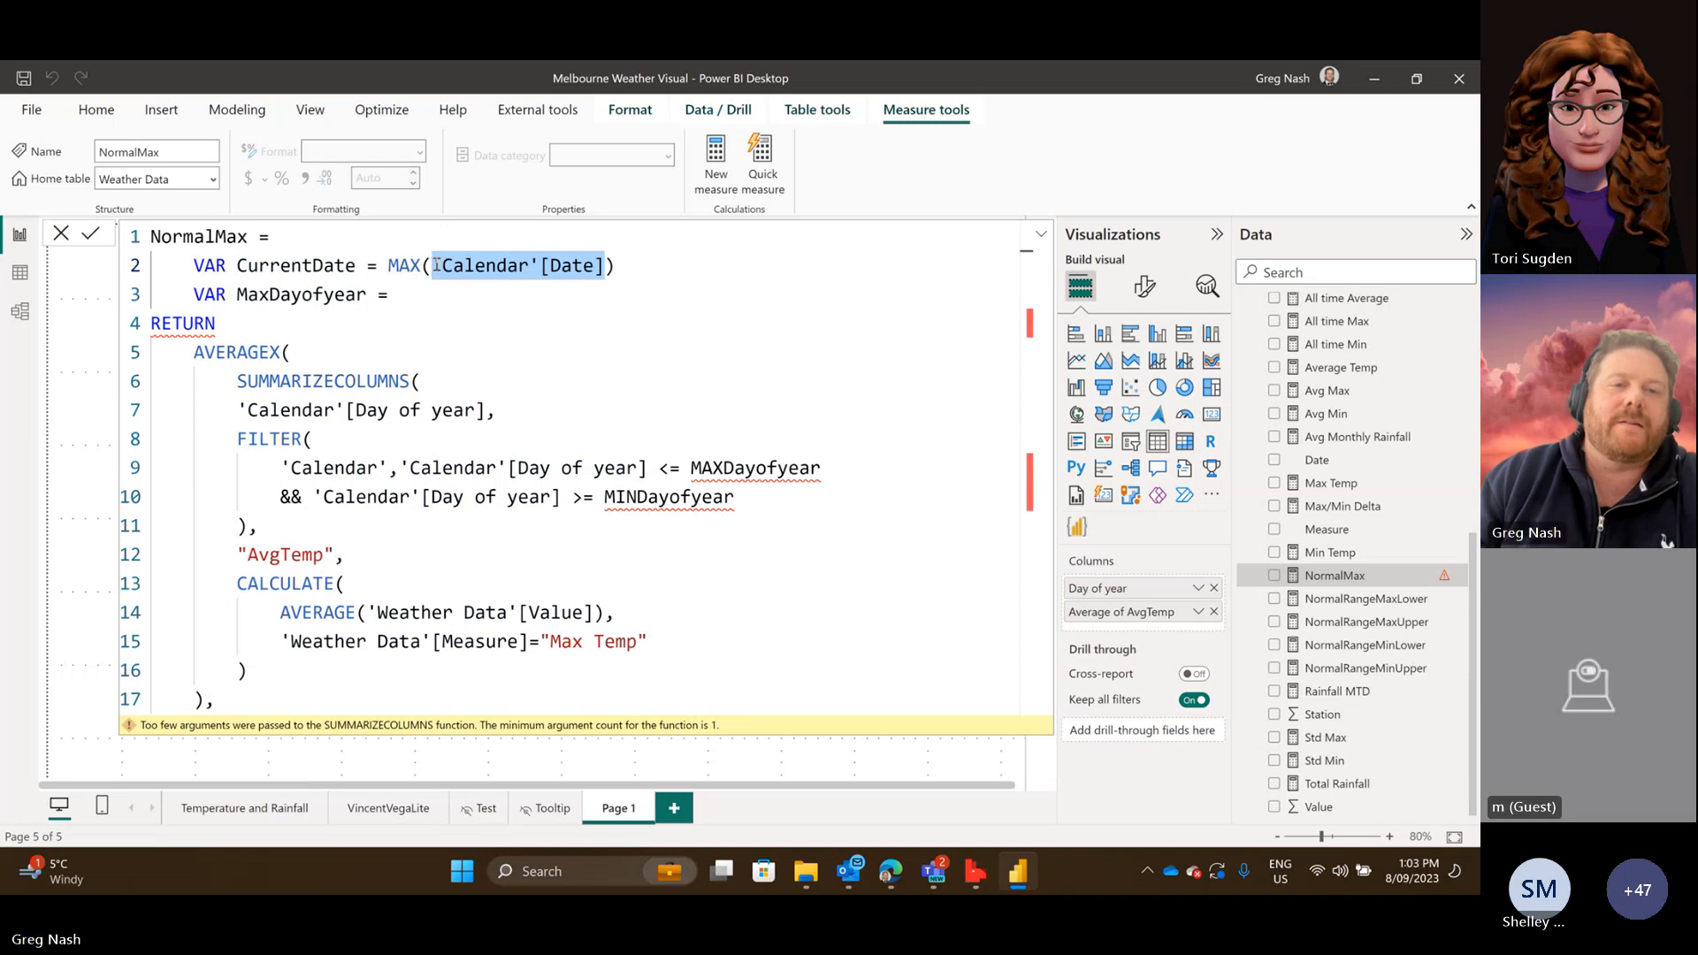
type("Day")
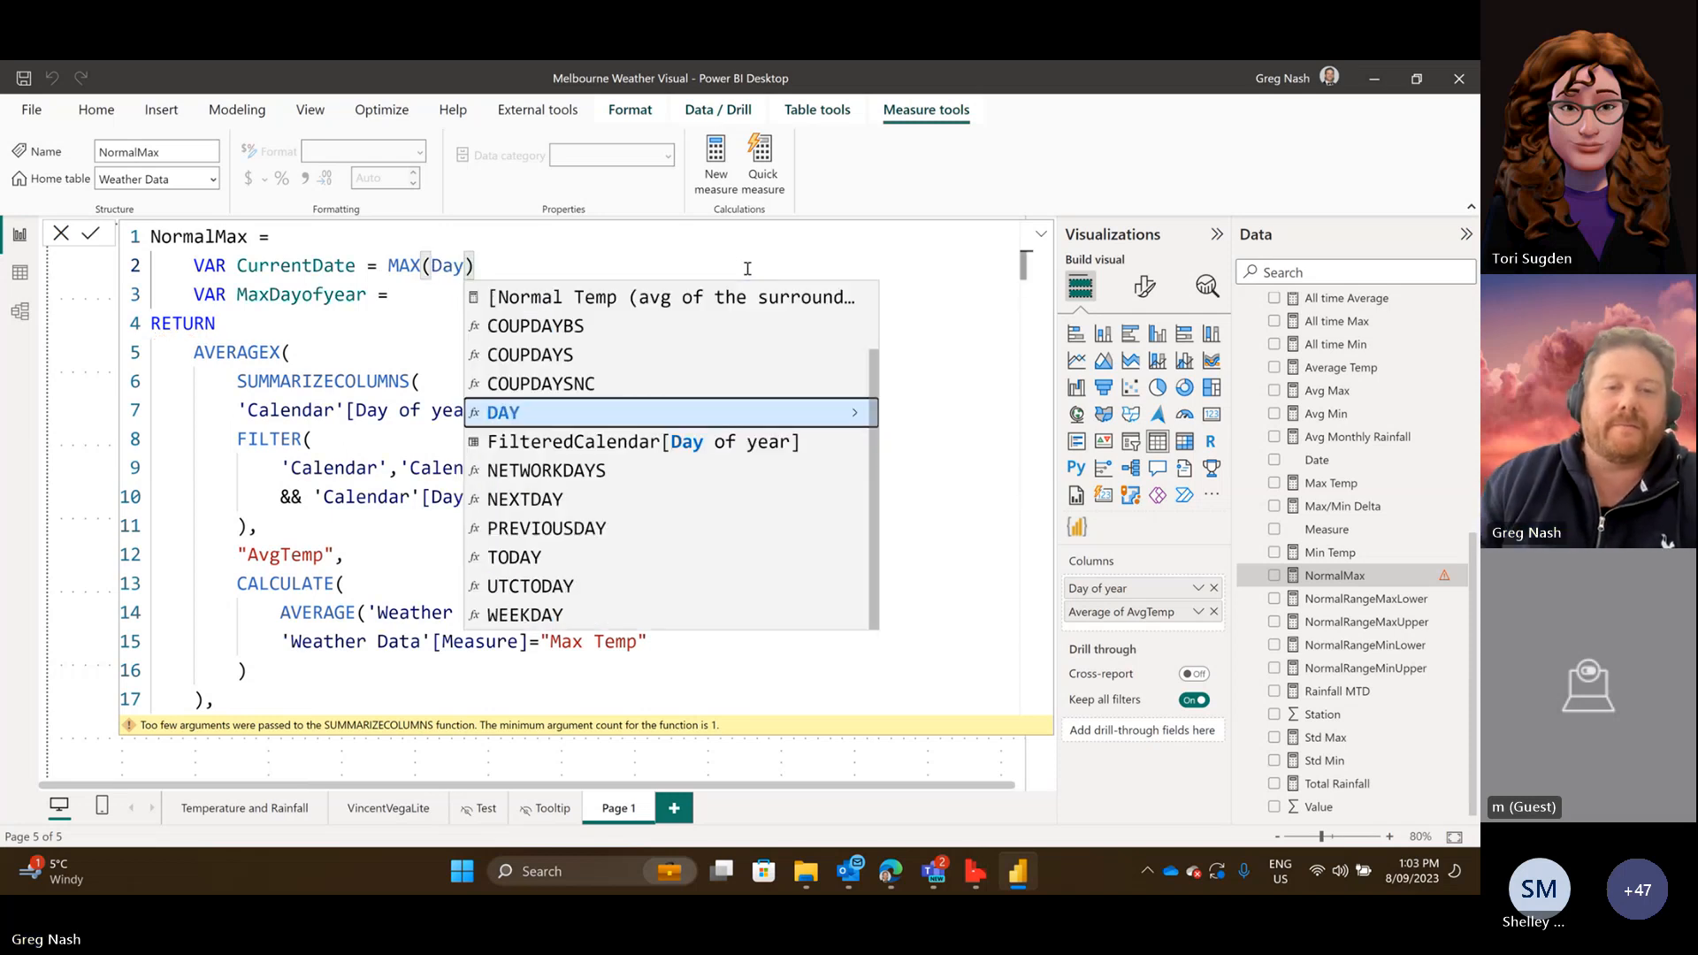
scroll(697, 479, "up", 1)
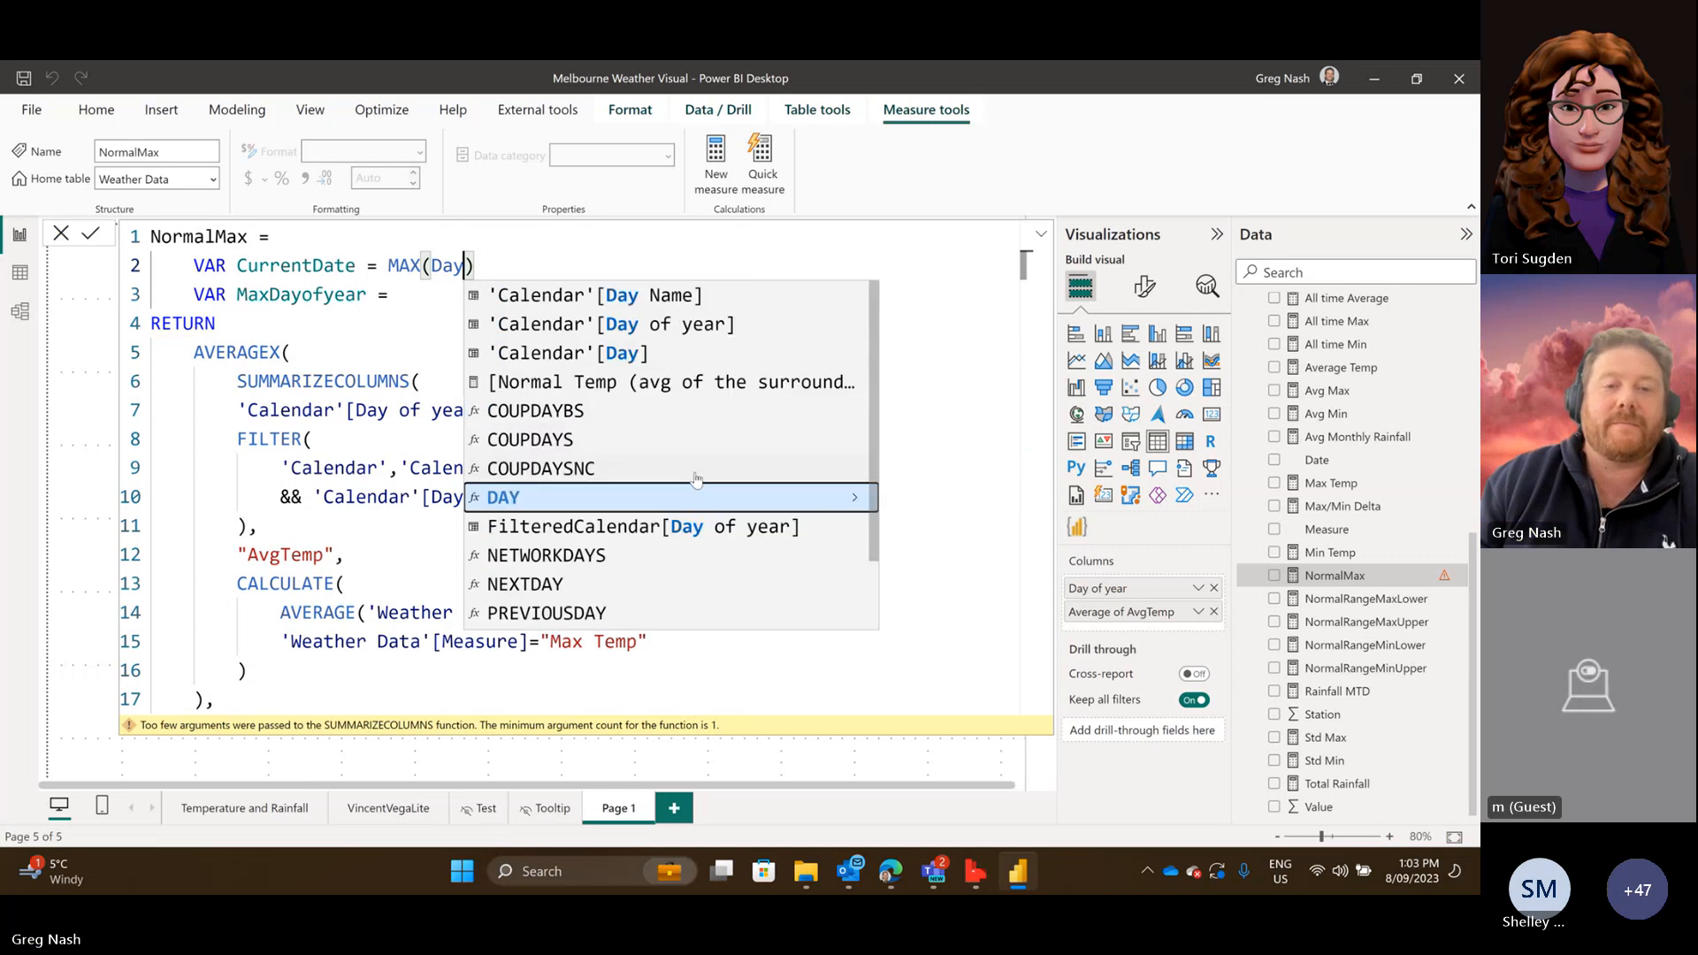
left_click(619, 324)
Complete the MaxDayofyear variable with the expression CurrentDate + 4.
left_click(495, 307)
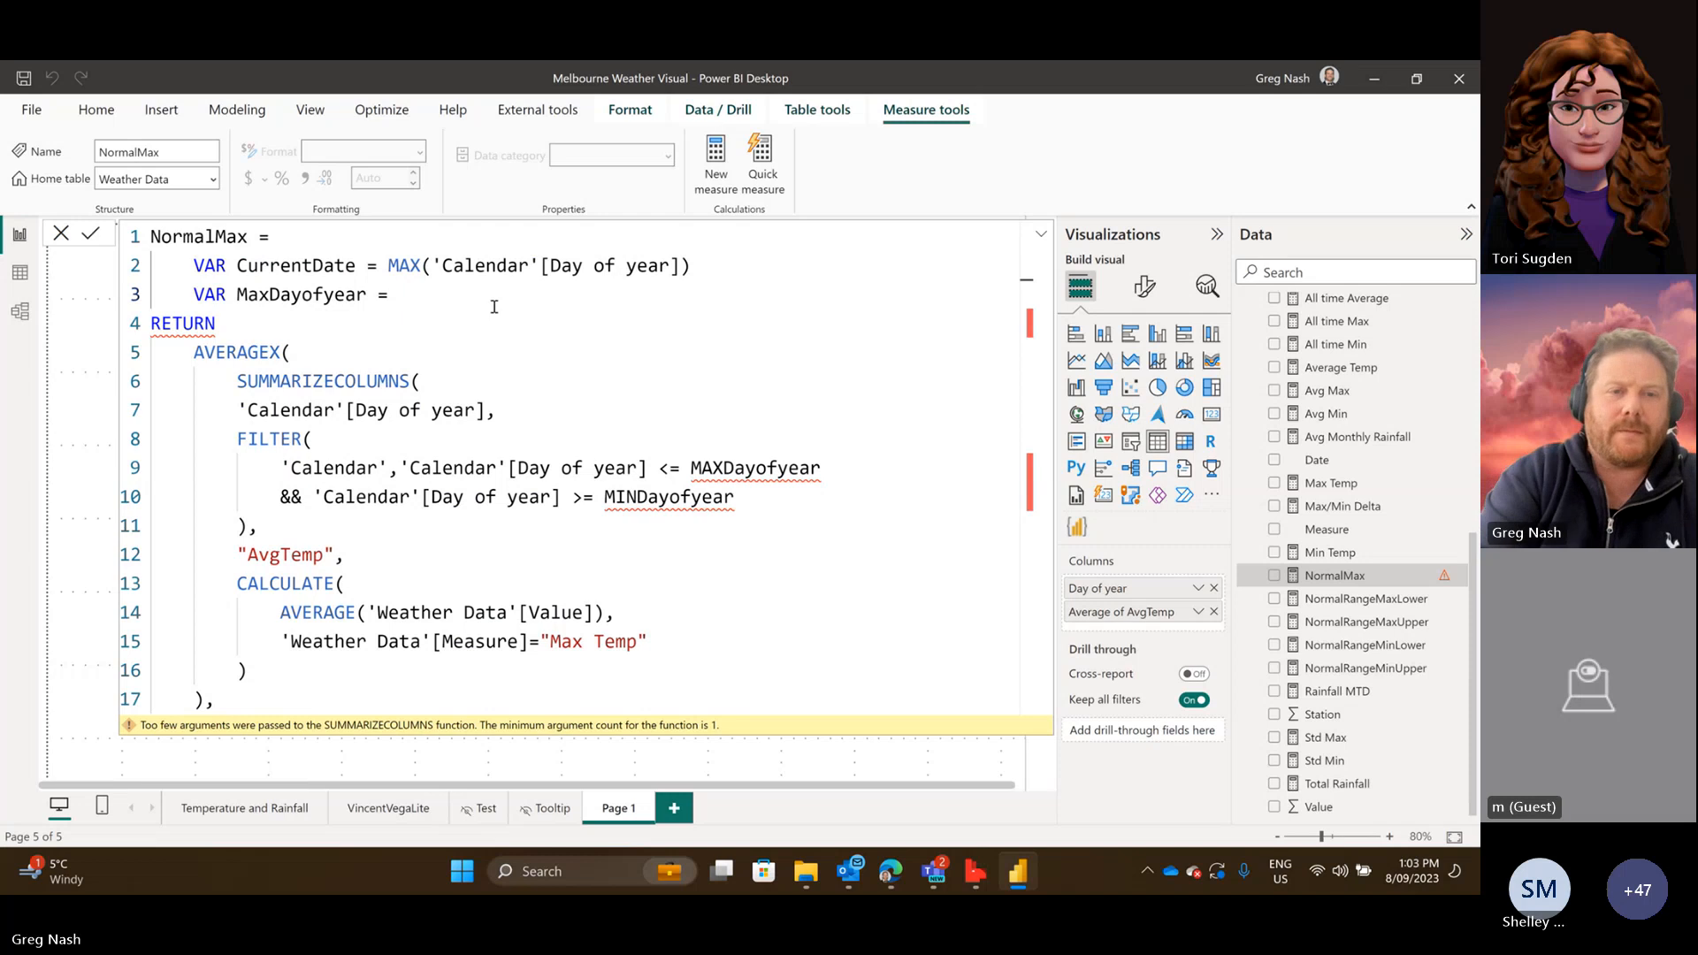
type("Curr")
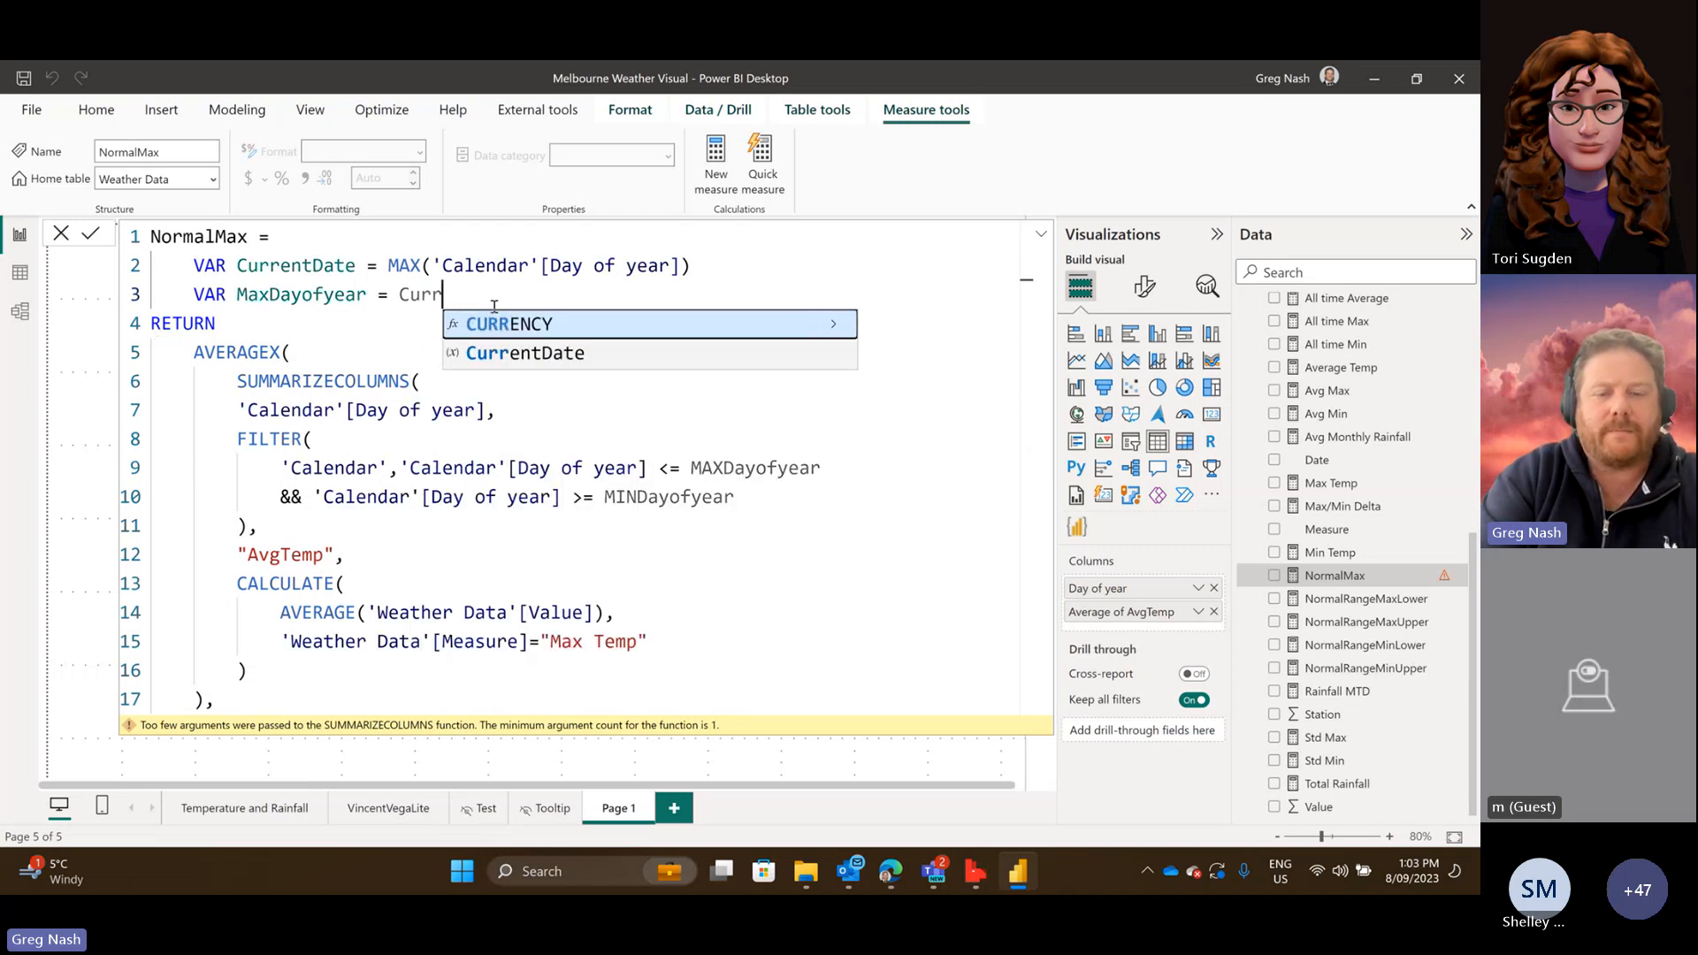
key("Tab")
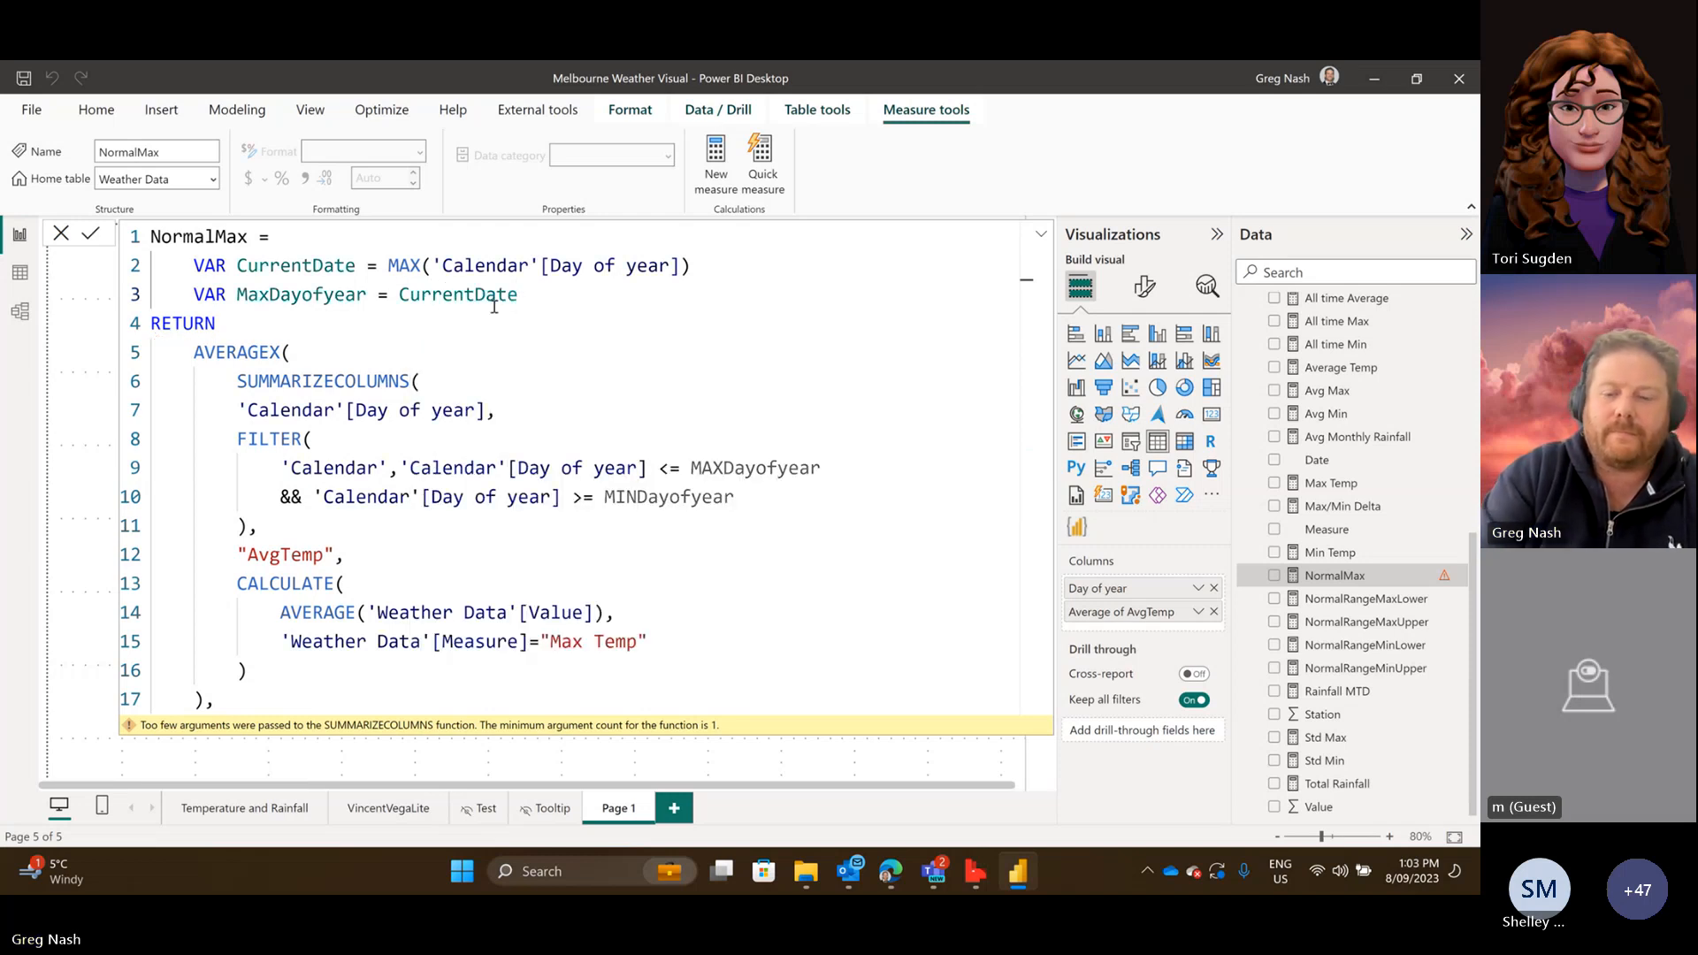
type("+ 4")
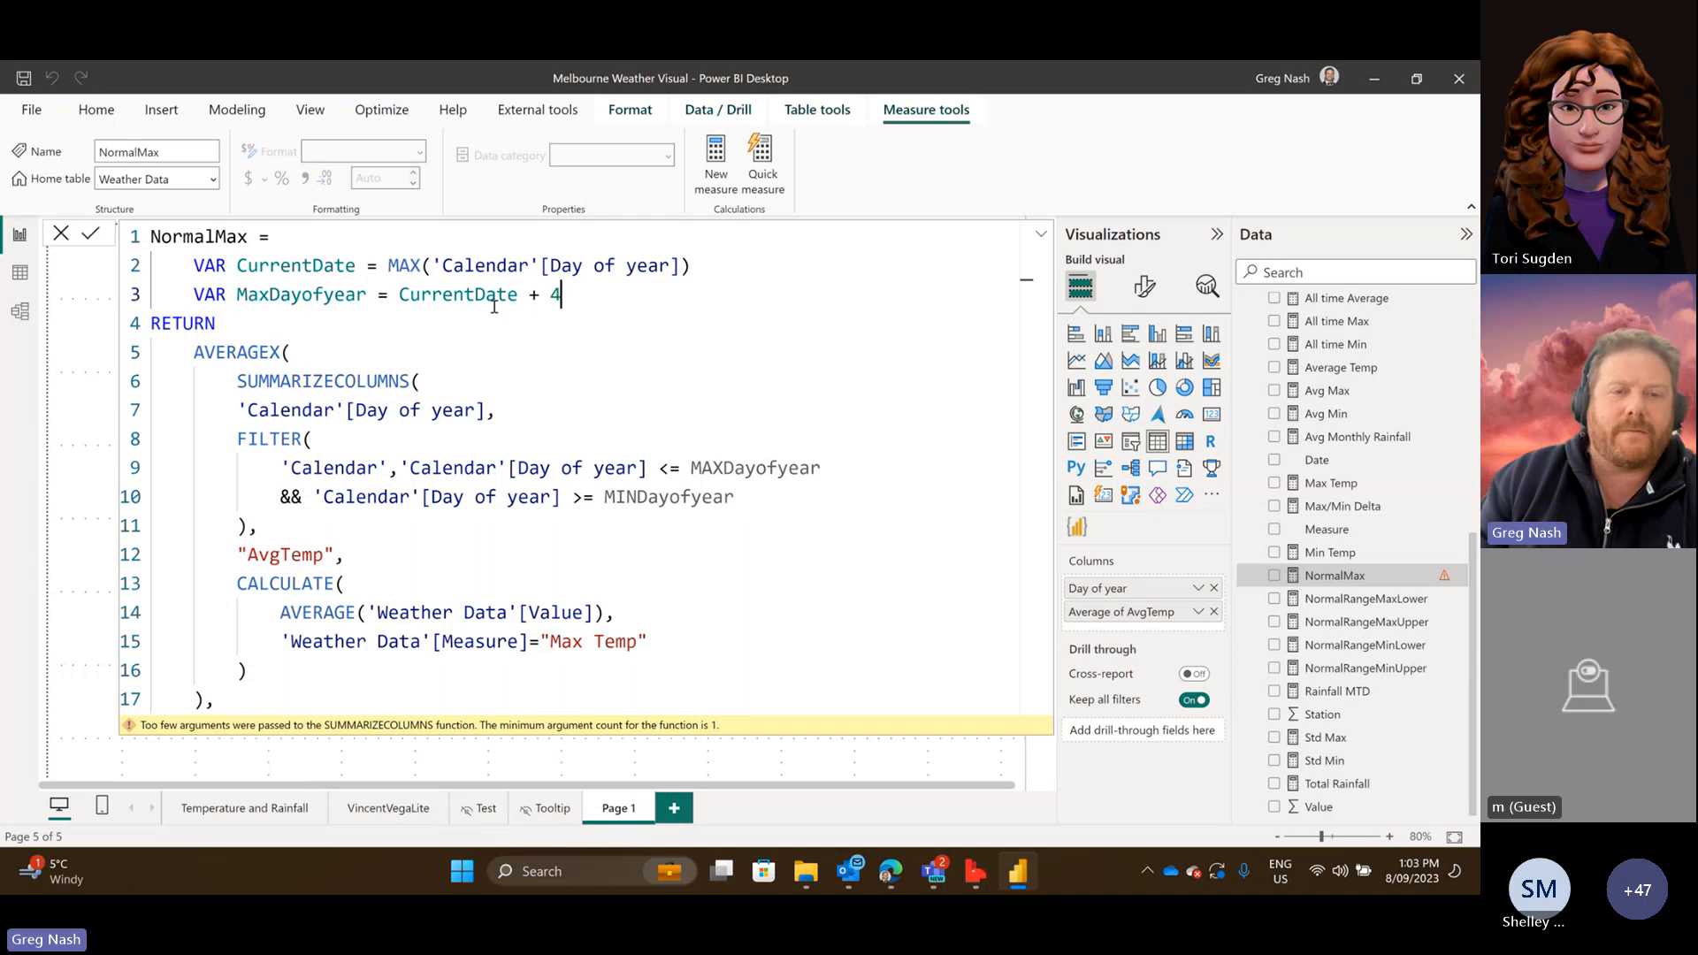
Add a MinDayofyear variable on a new line below MaxDayofyear, defined as CurrentDate -4.
key("Return")
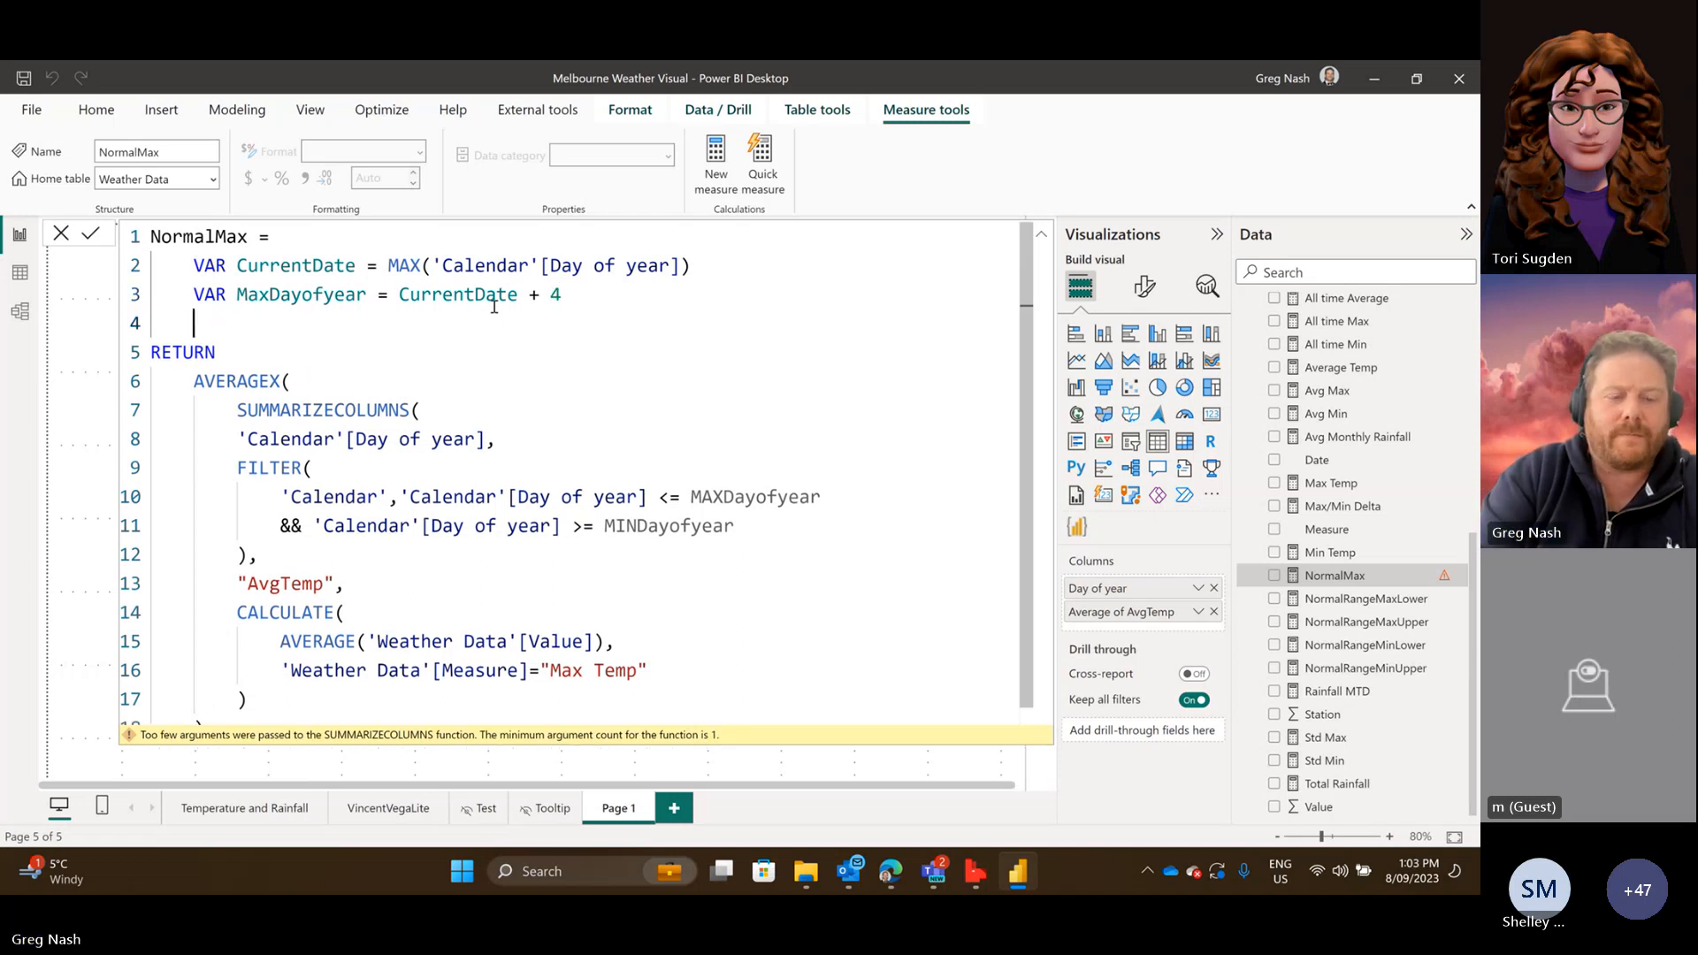
type("VAR Mi")
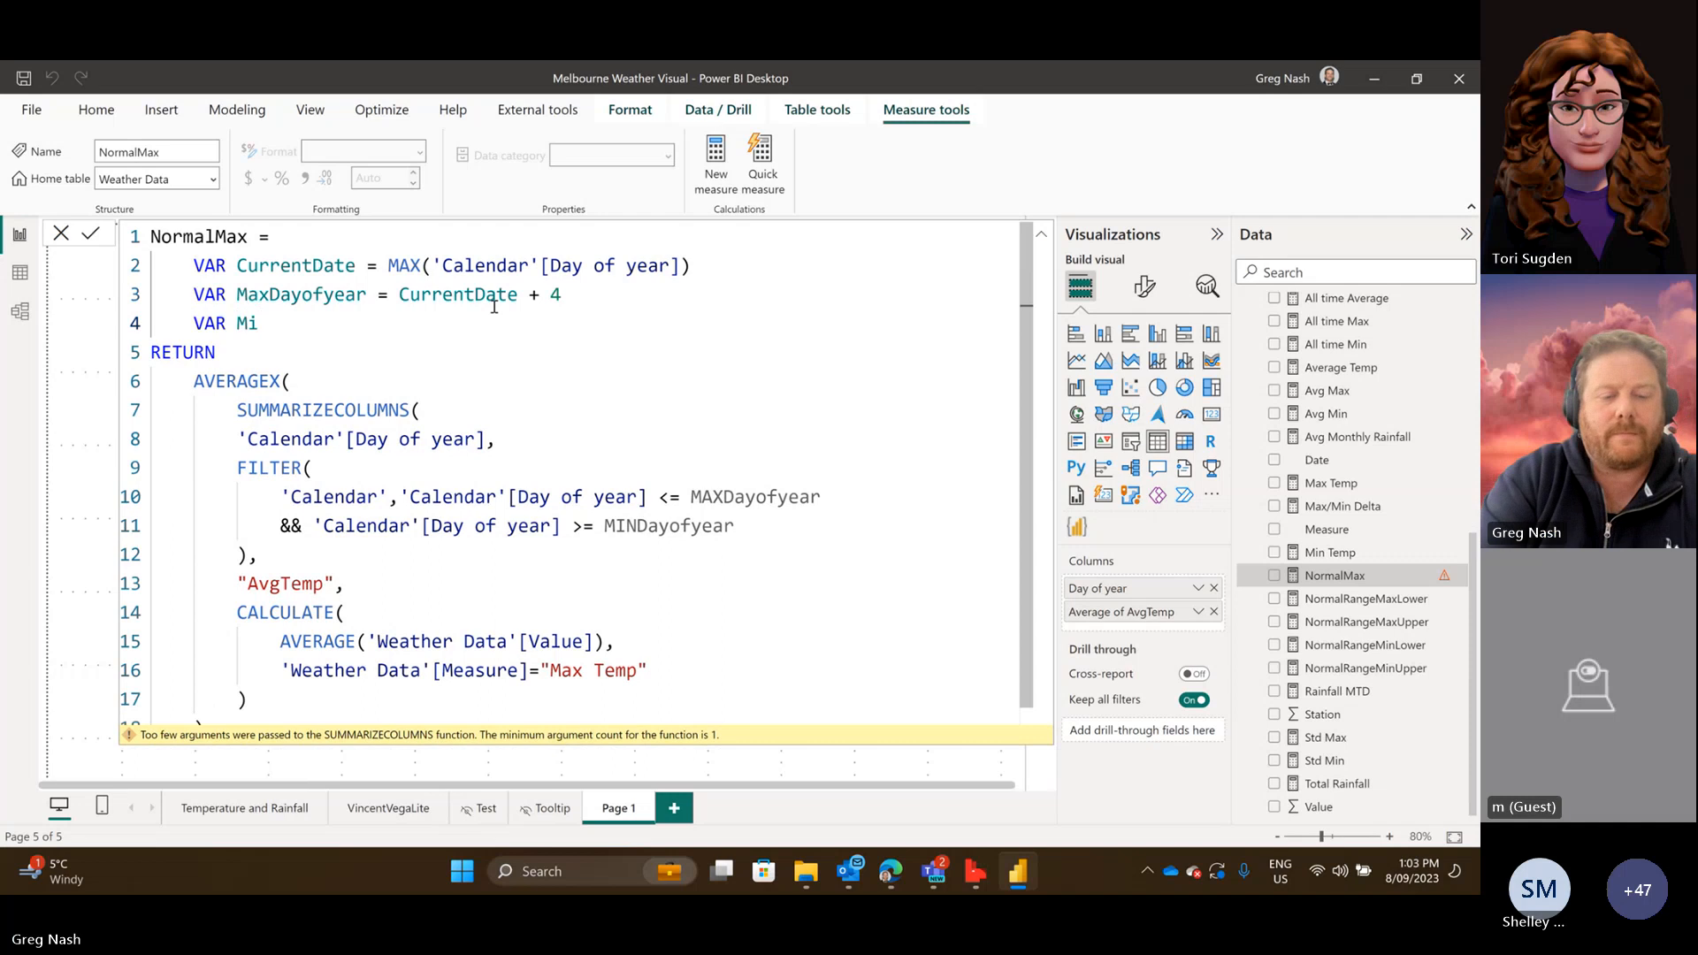
type("nDayofy")
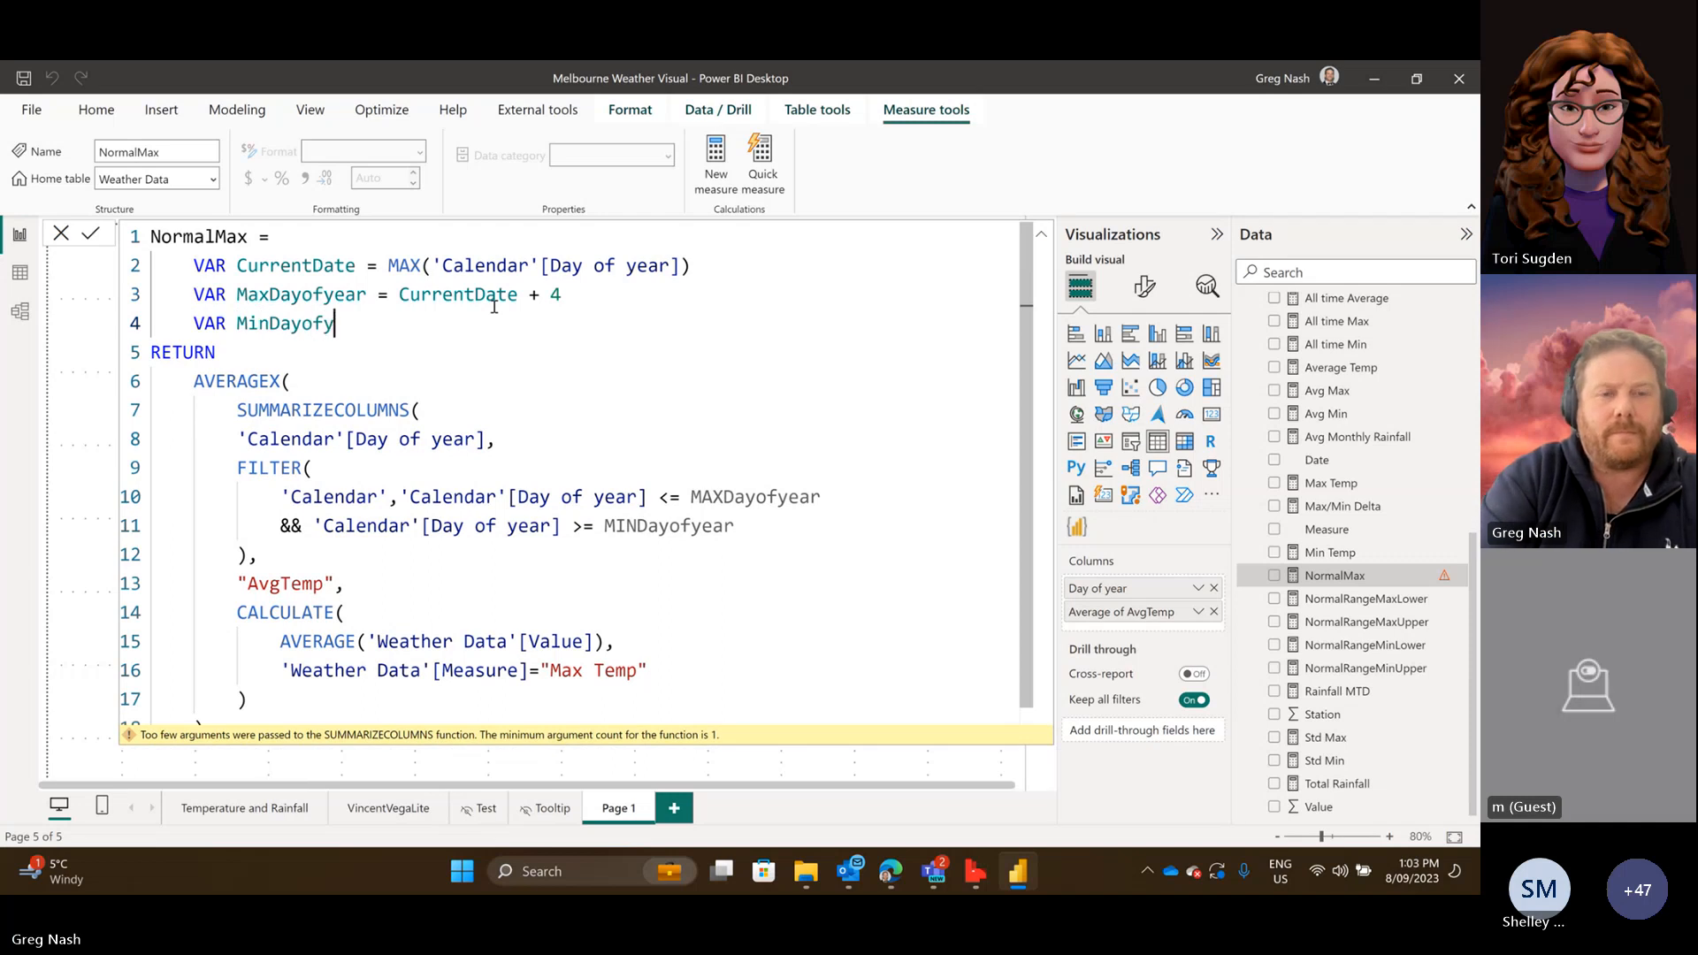
type("ear = CurrentDate")
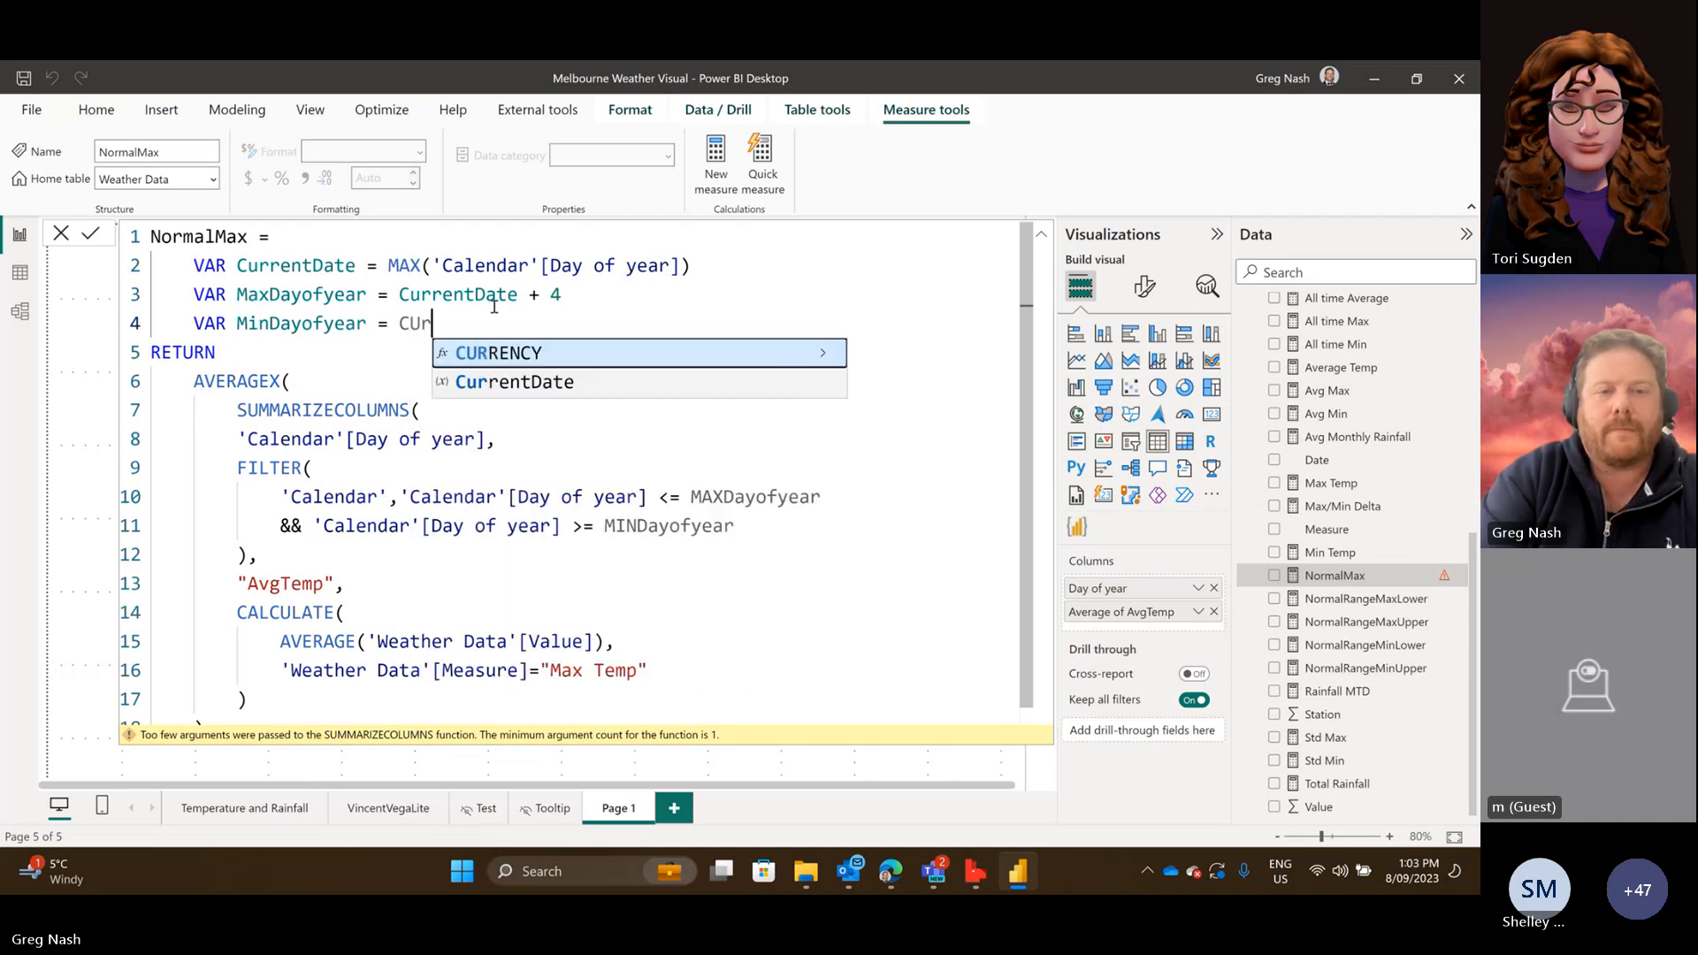
type(" -")
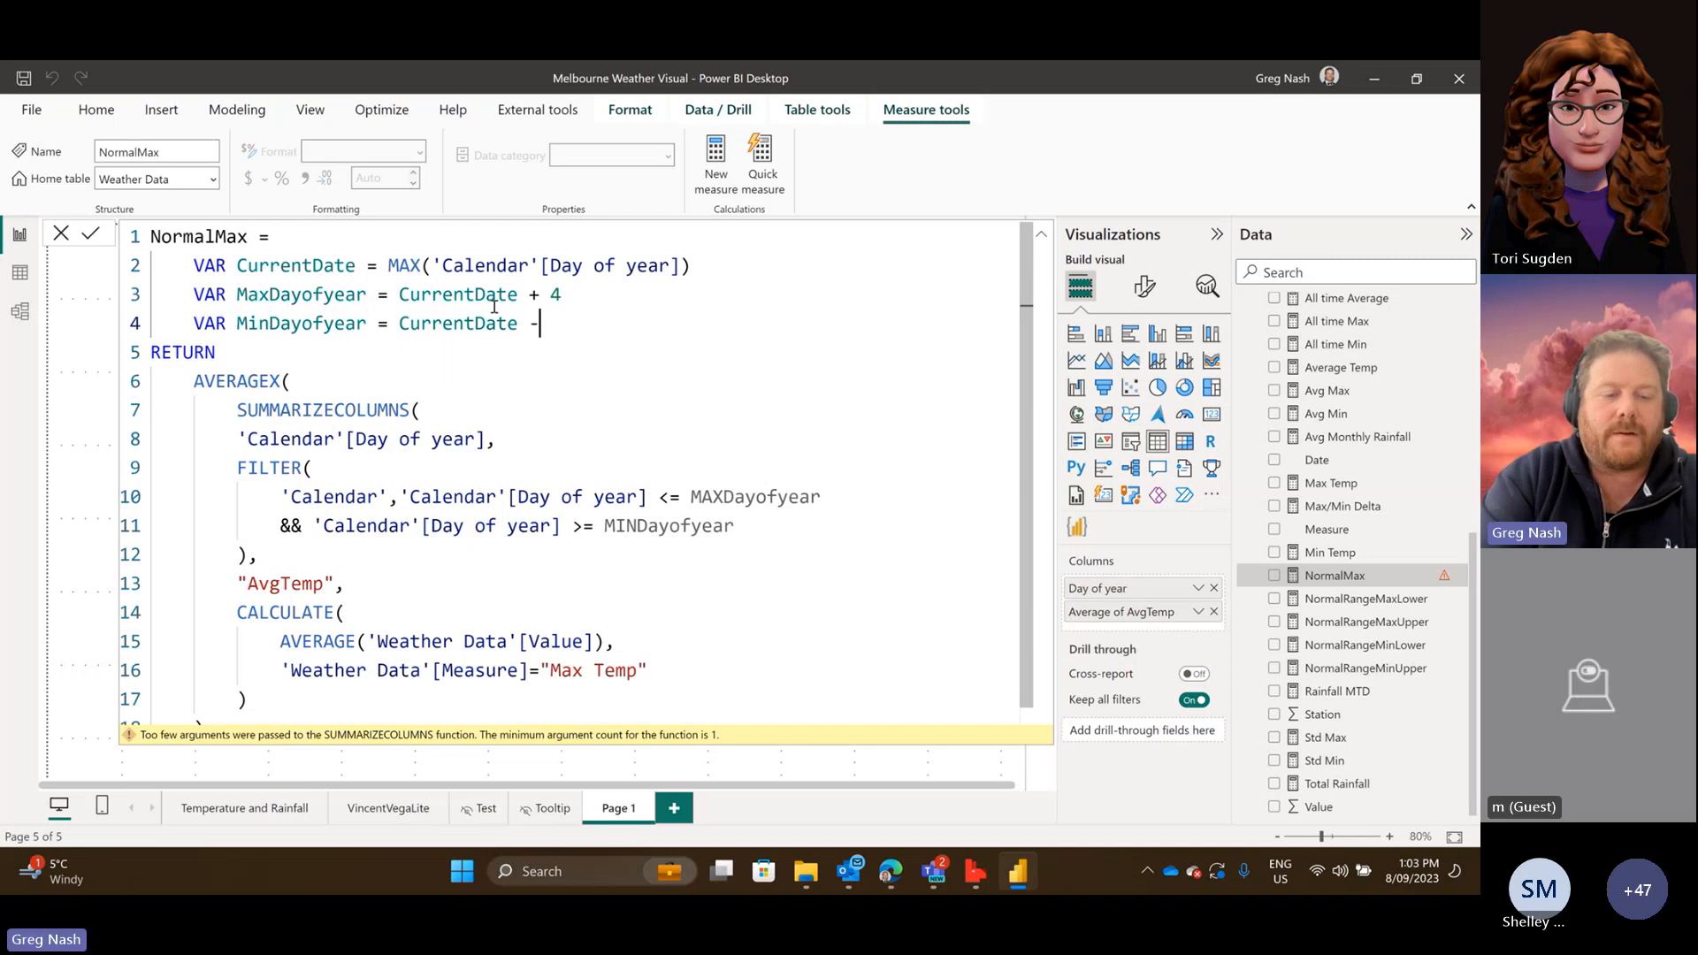
type("4")
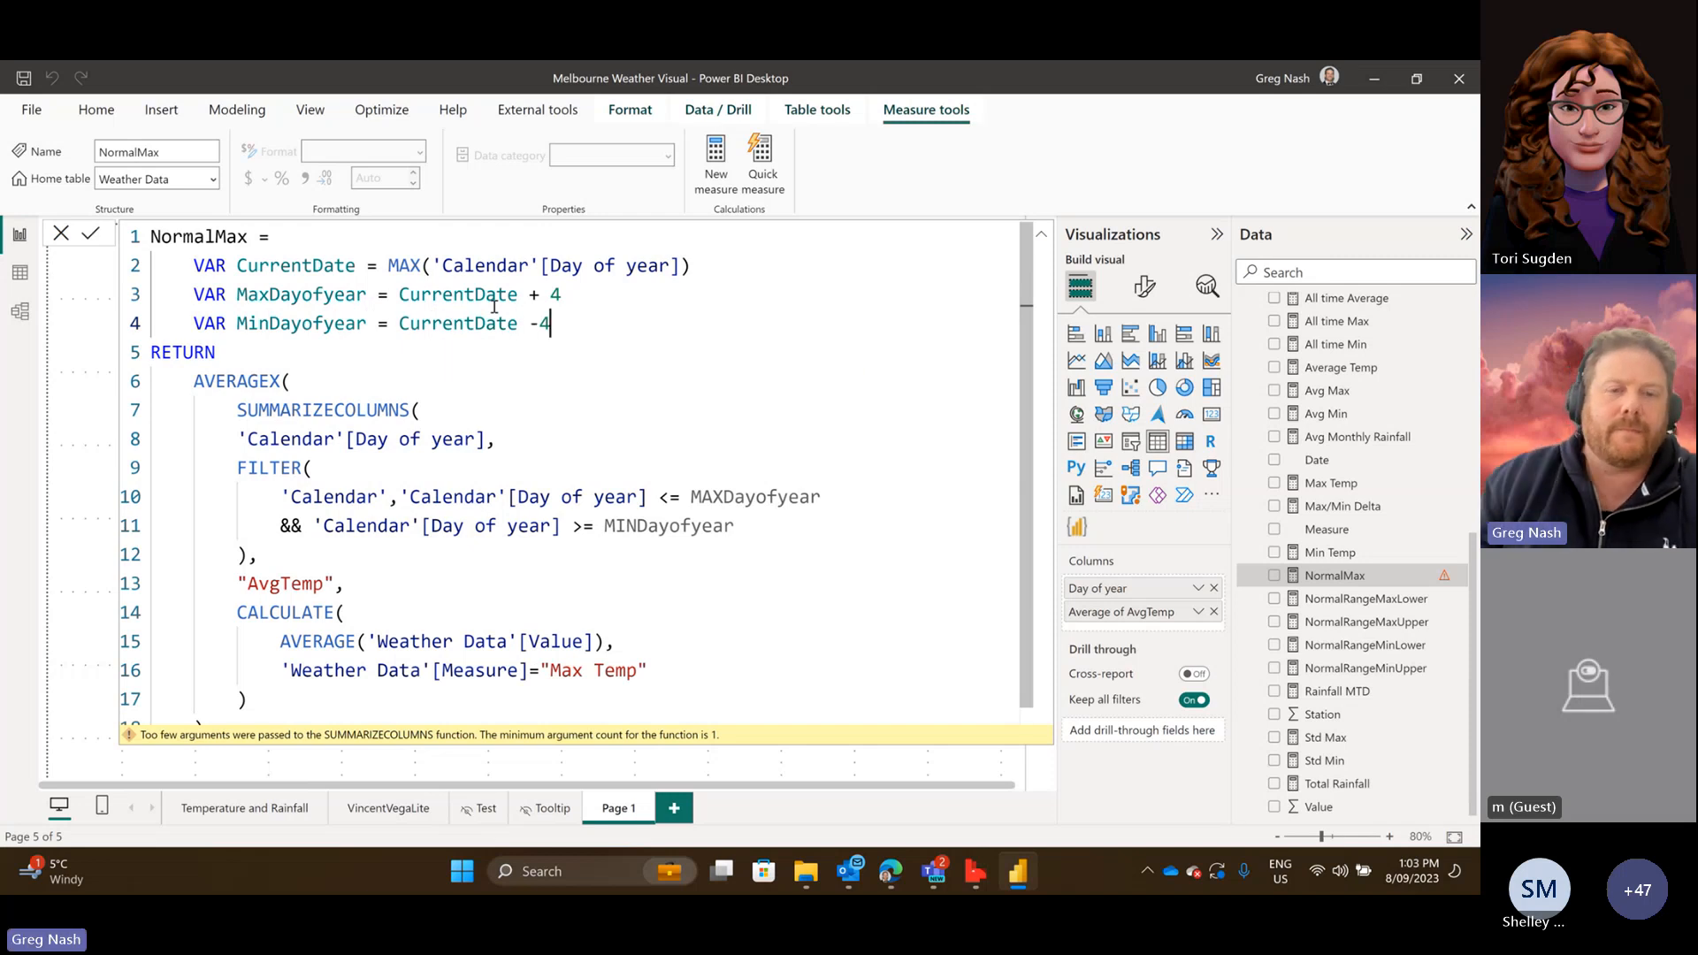
Review the FILTER limits, the SUMMARIZECOLUMNS block and its "AvgTemp" CALCULATE expression within the AVERAGEX formula.
left_click(664, 433)
left_click(769, 537)
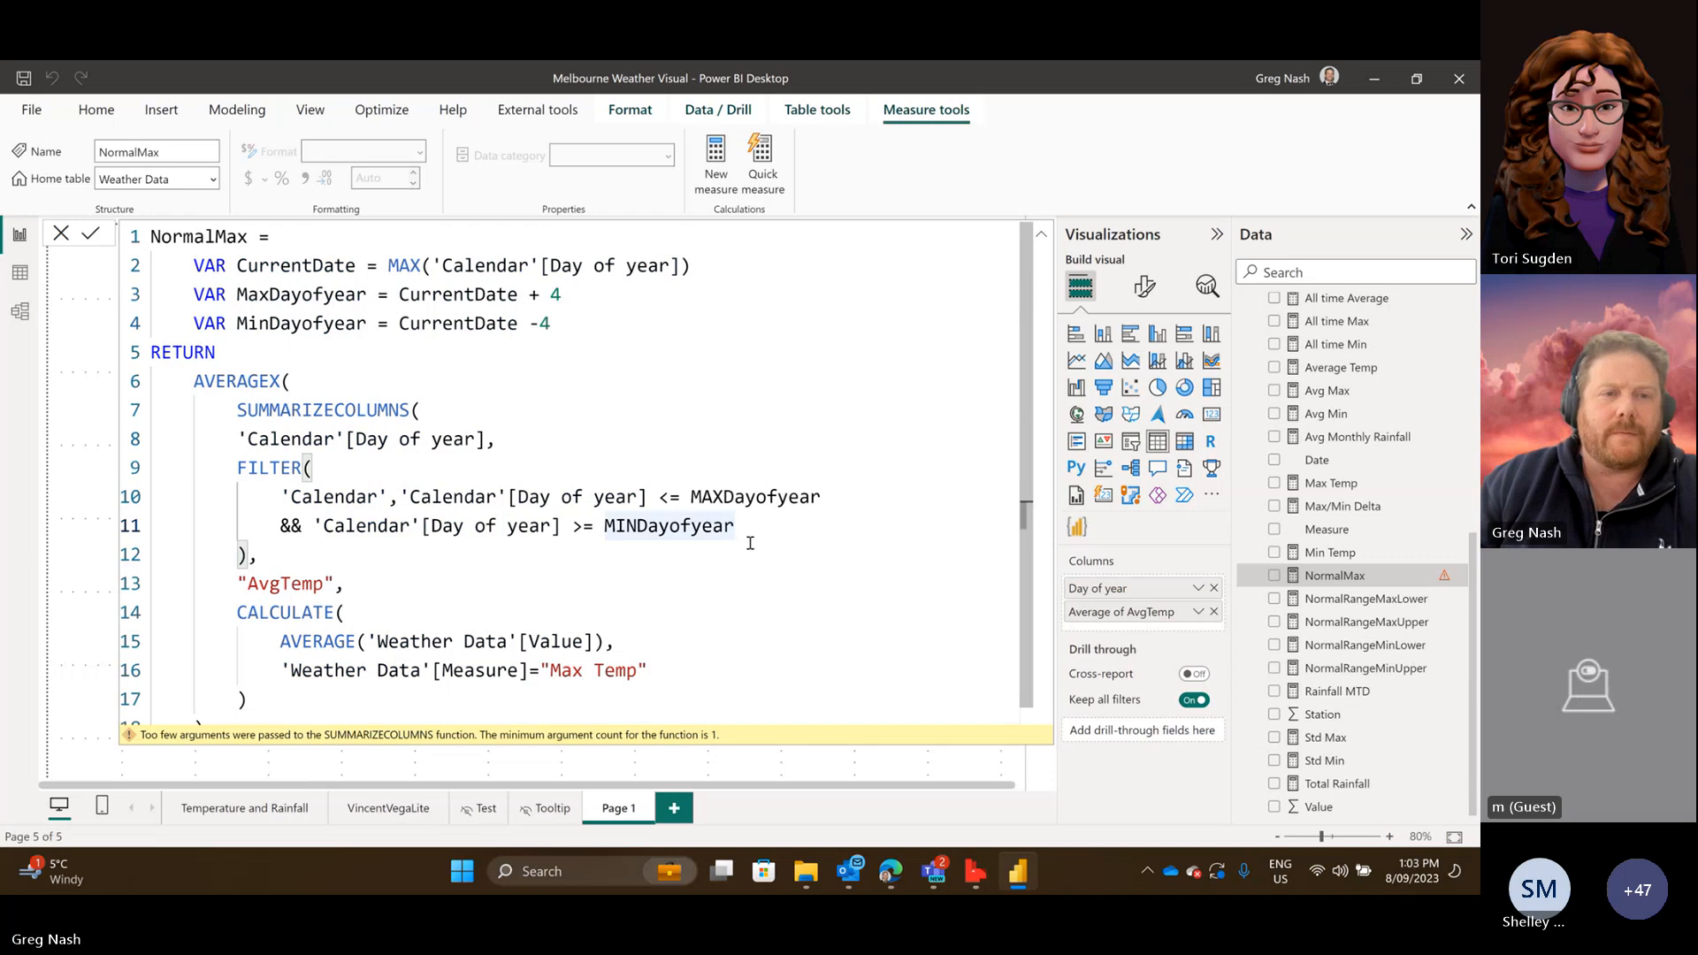
left_click(760, 501)
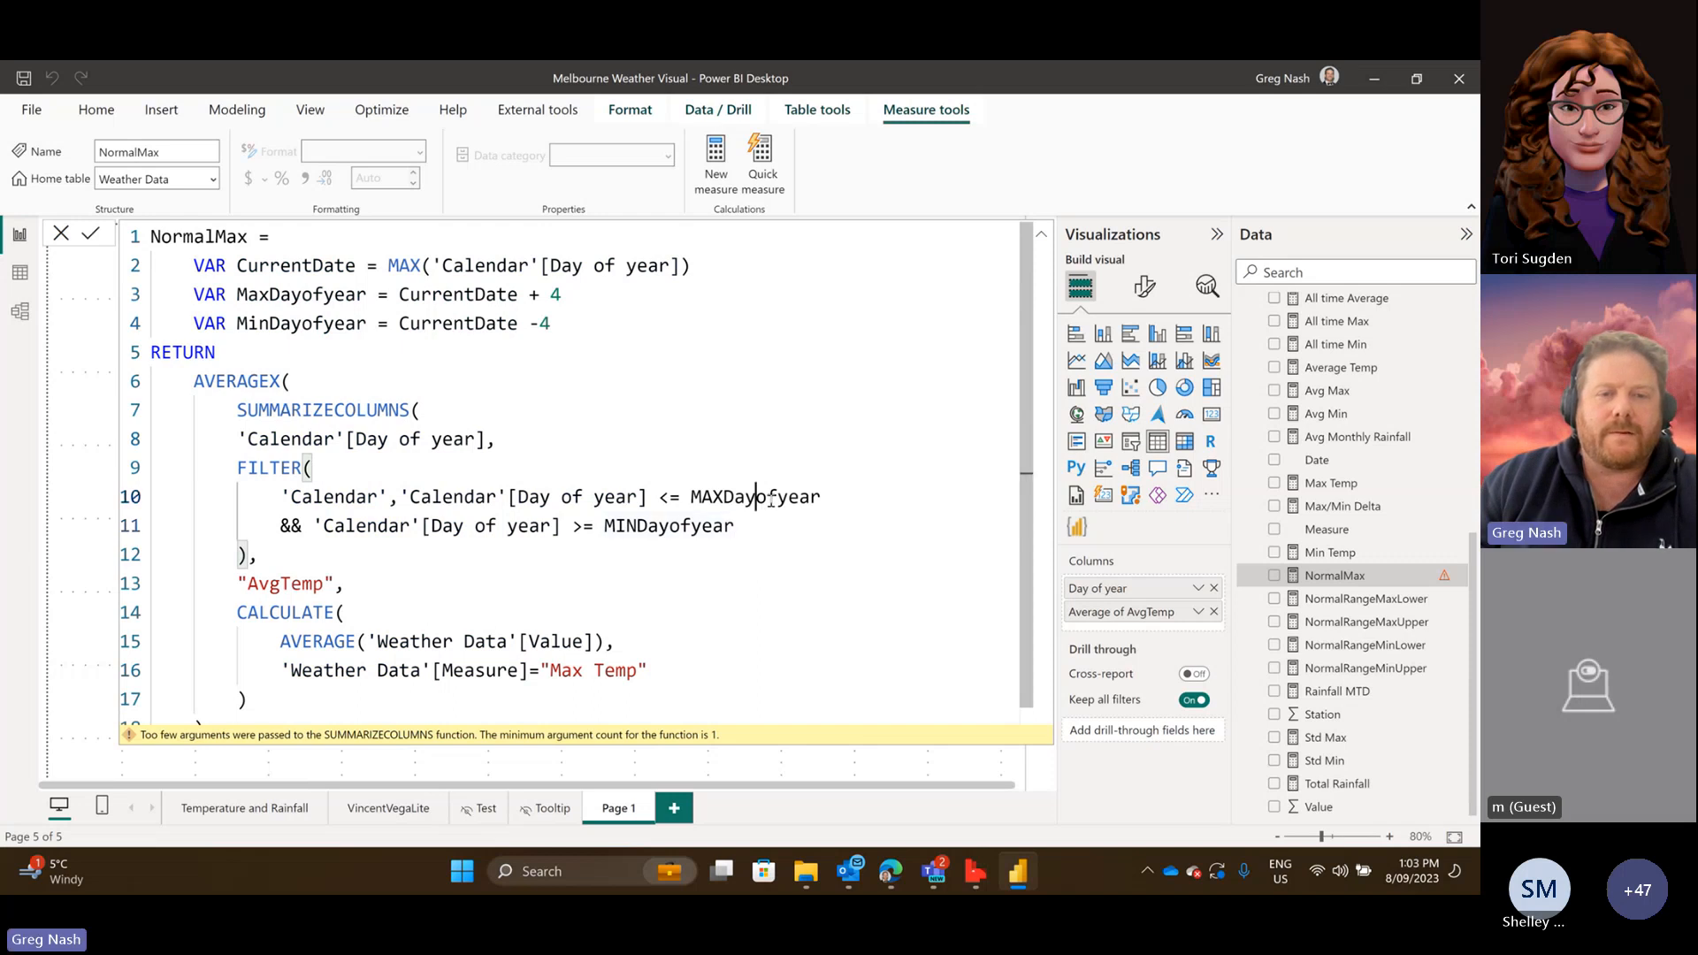
left_click(715, 532)
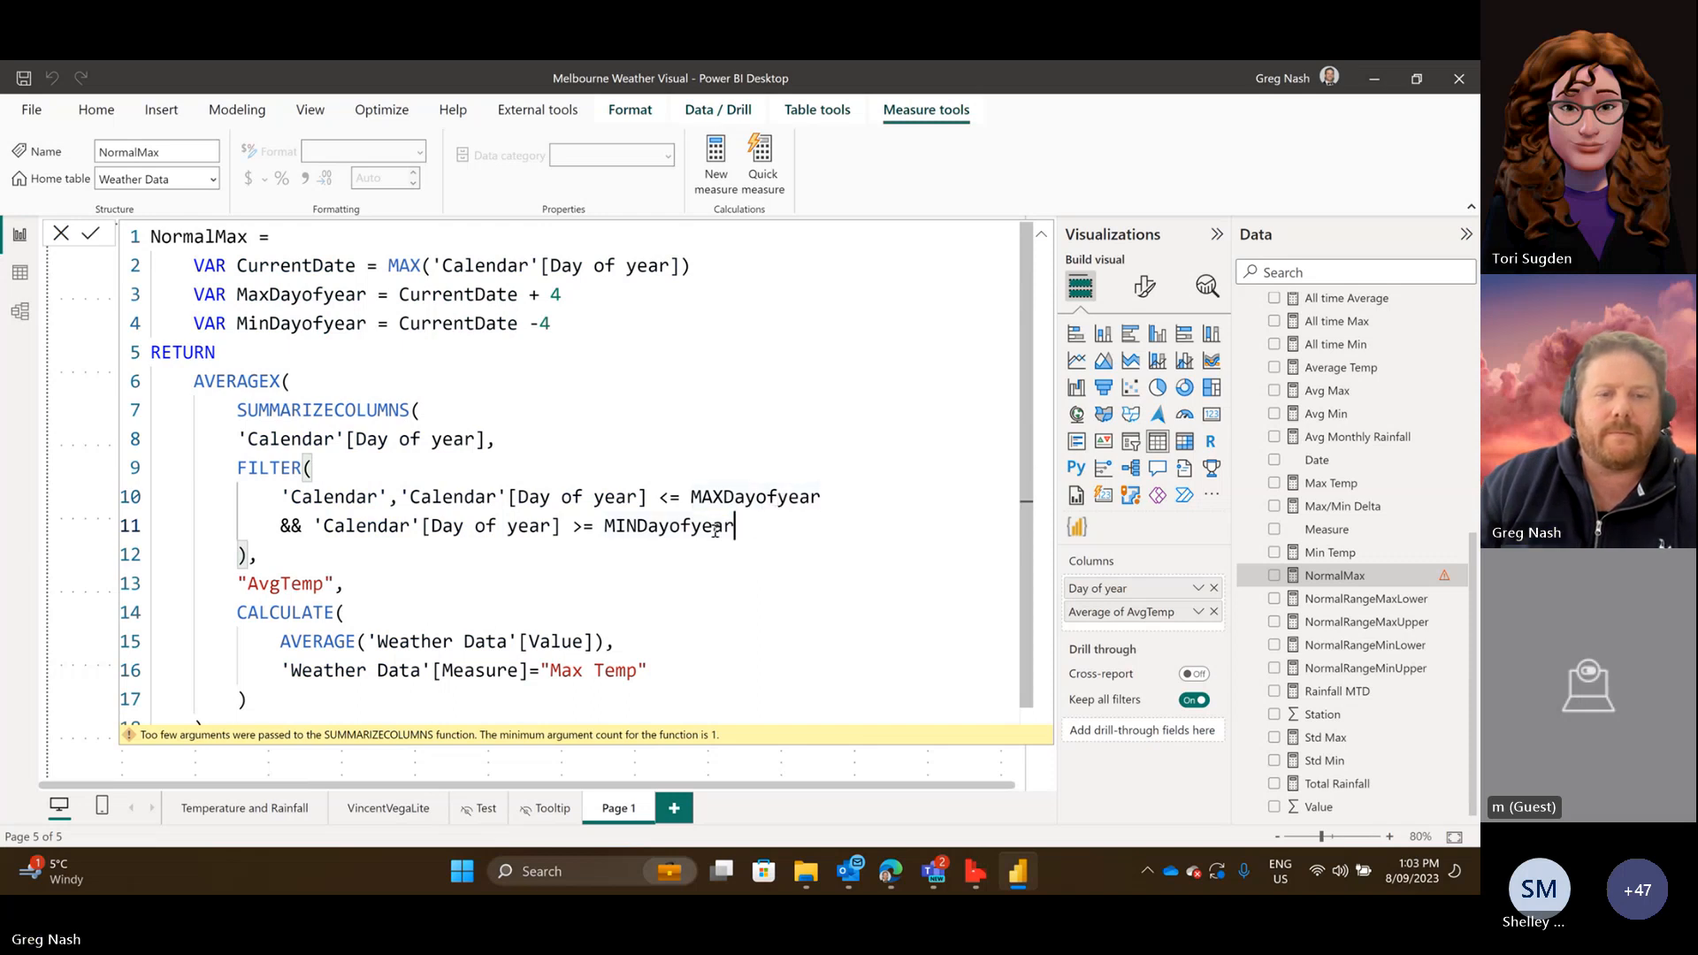
left_click(468, 585)
scroll(531, 663, "down", 1)
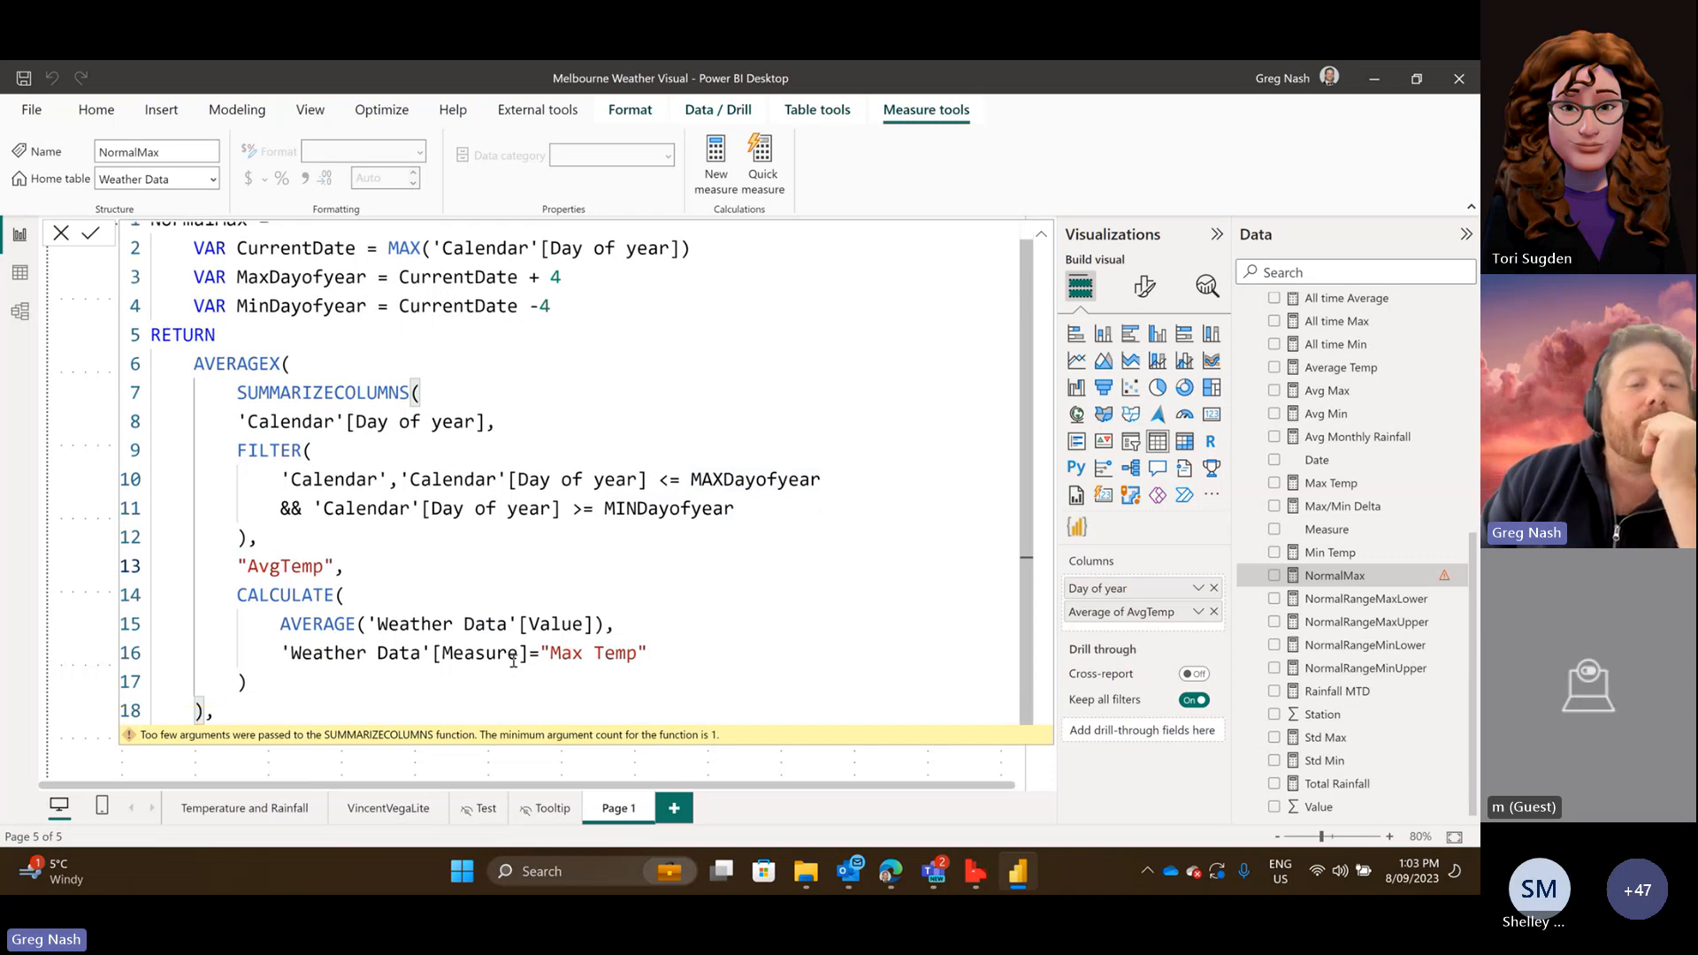
left_click(402, 705)
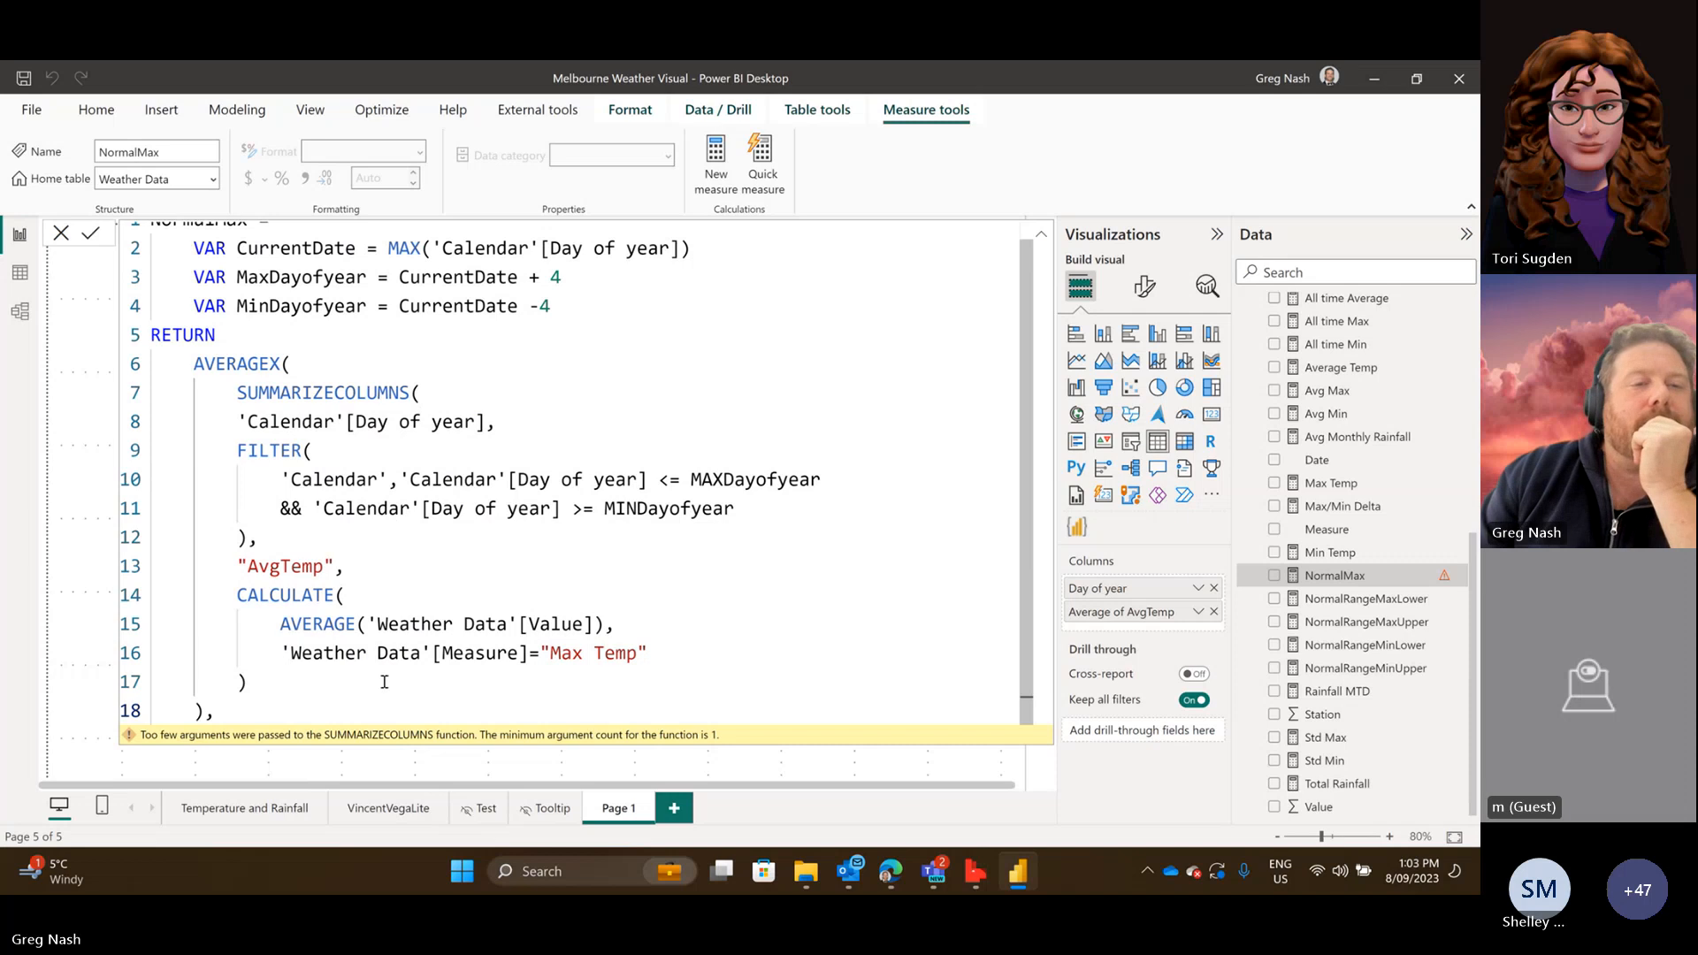
left_click_drag(385, 682, 157, 392)
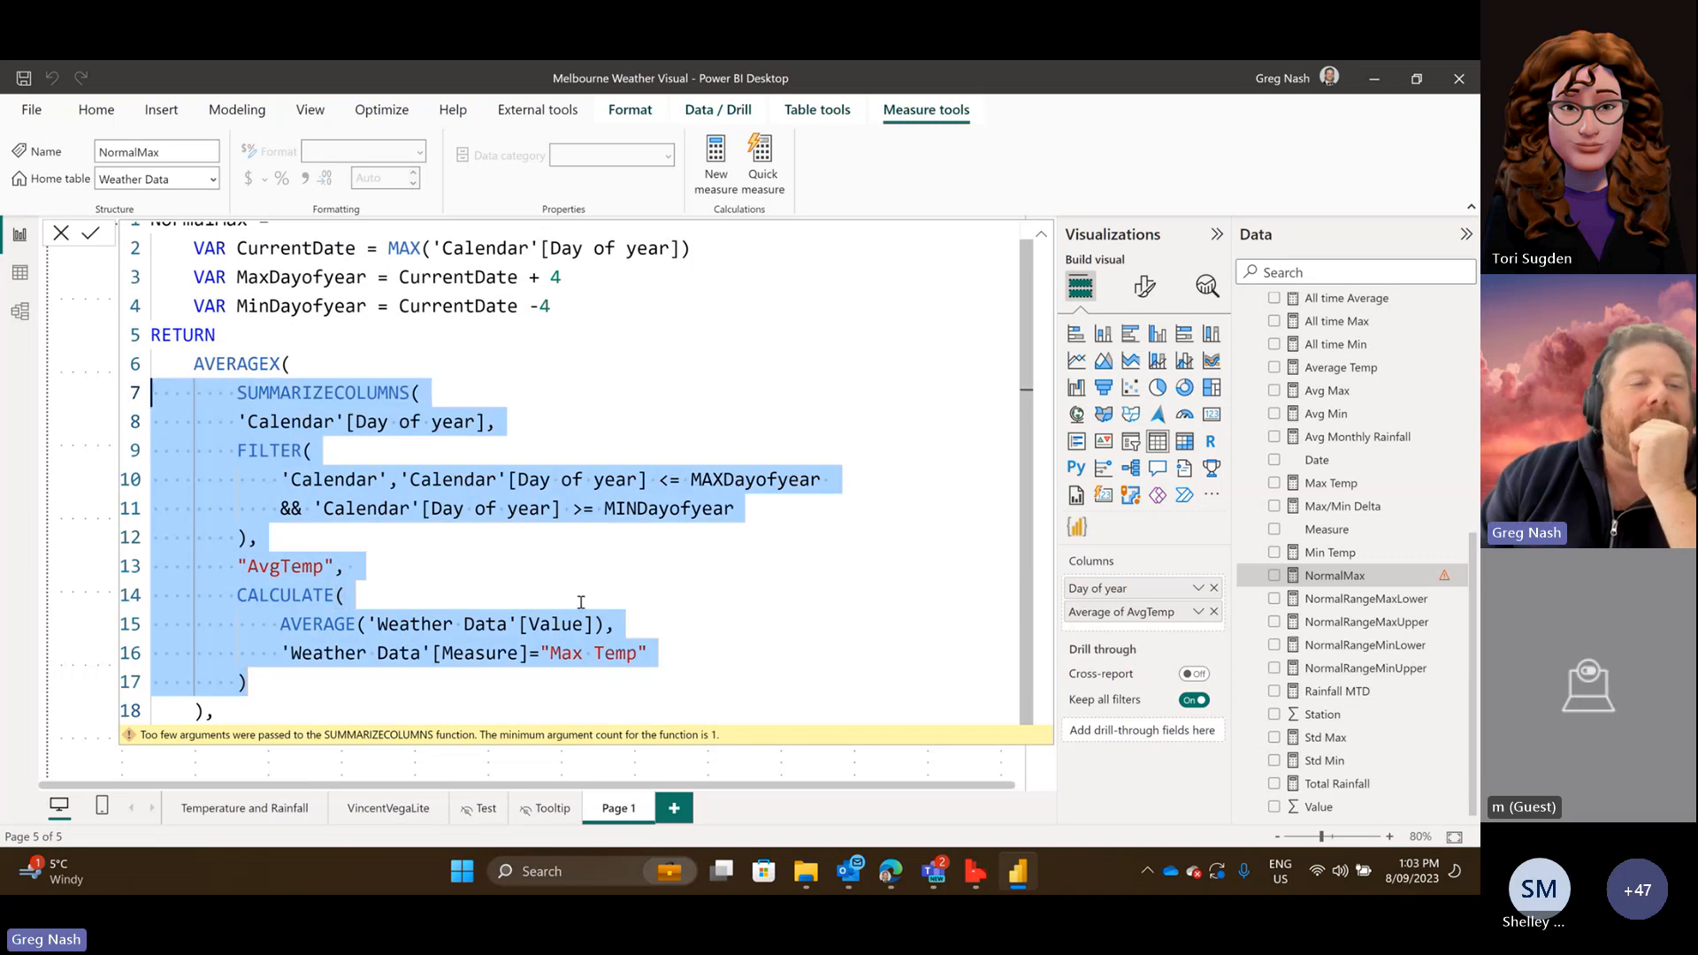
left_click(289, 568)
left_click_drag(237, 567, 527, 697)
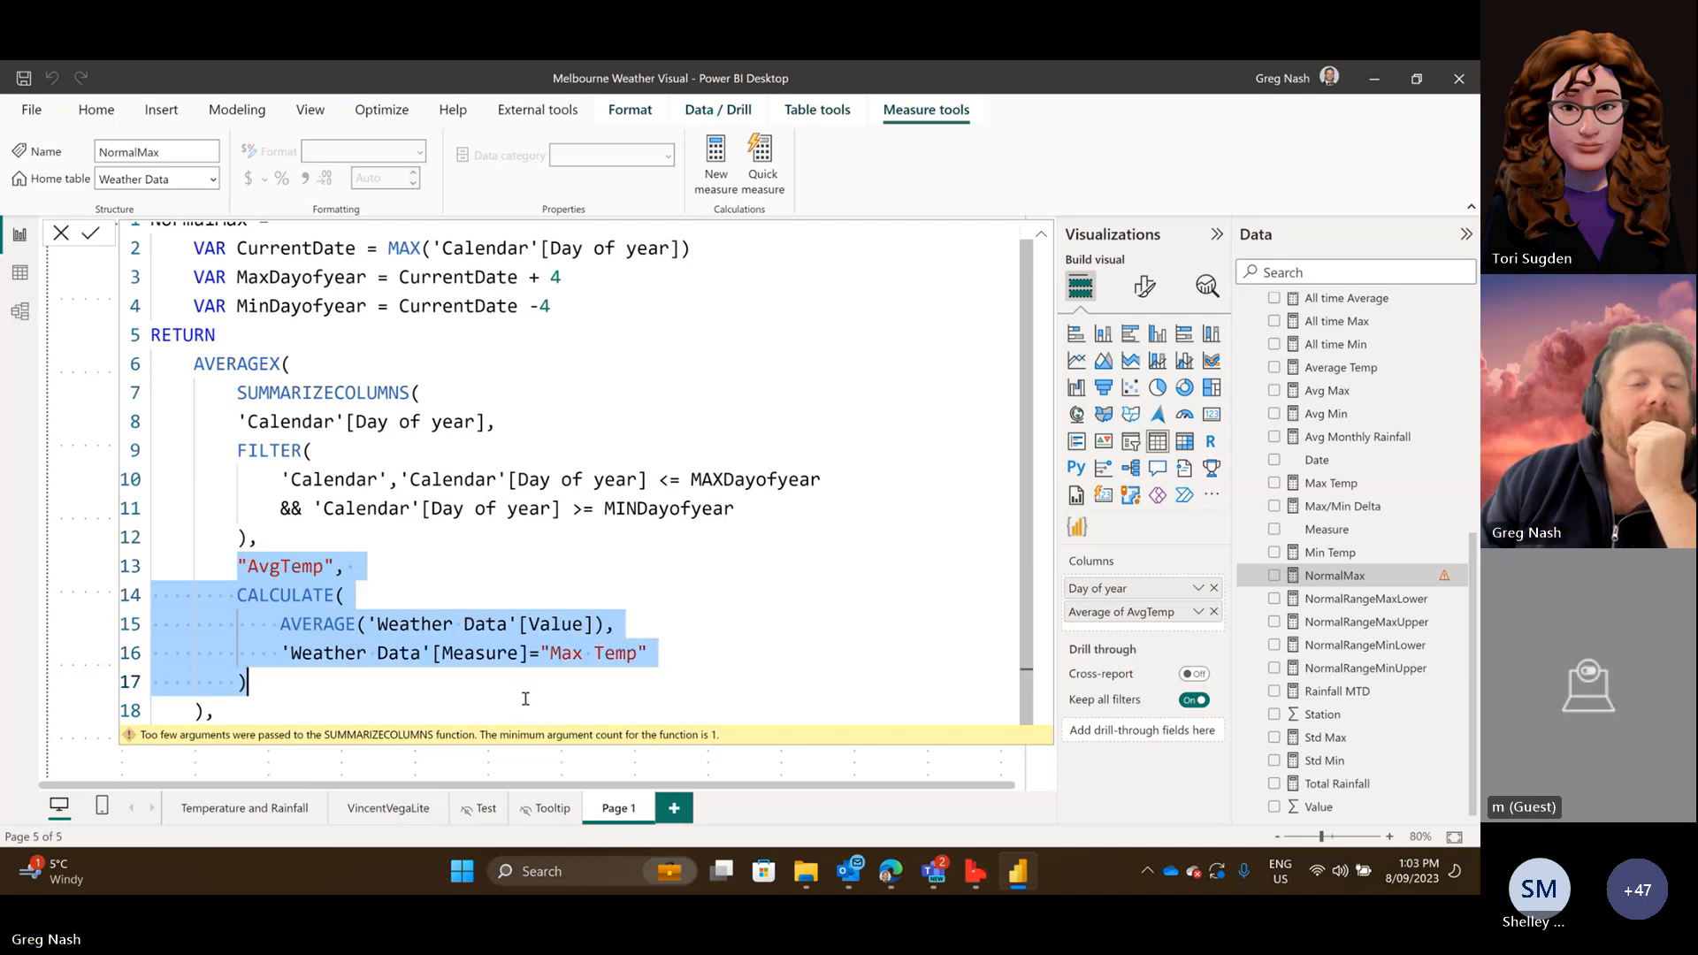
left_click(488, 709)
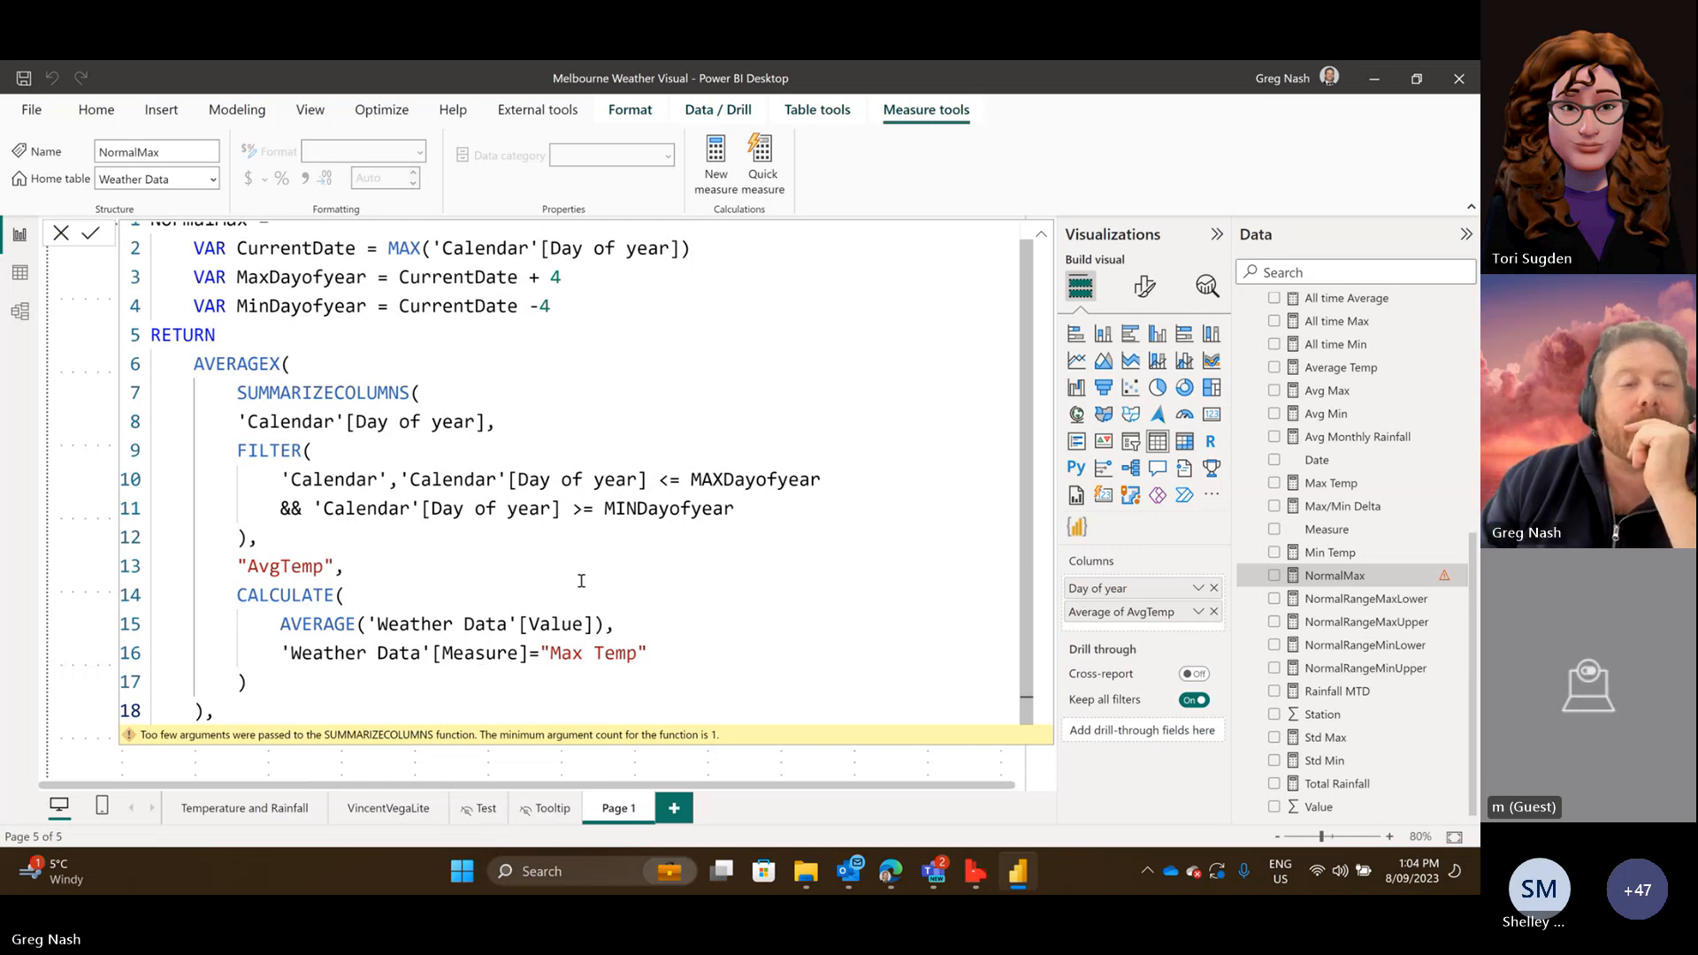
Add [AvgTemp] as the expression argument after the SUMMARIZECOLUMNS block and close the AVERAGEX function with a parenthesis.
left_click(248, 682)
left_click(296, 702)
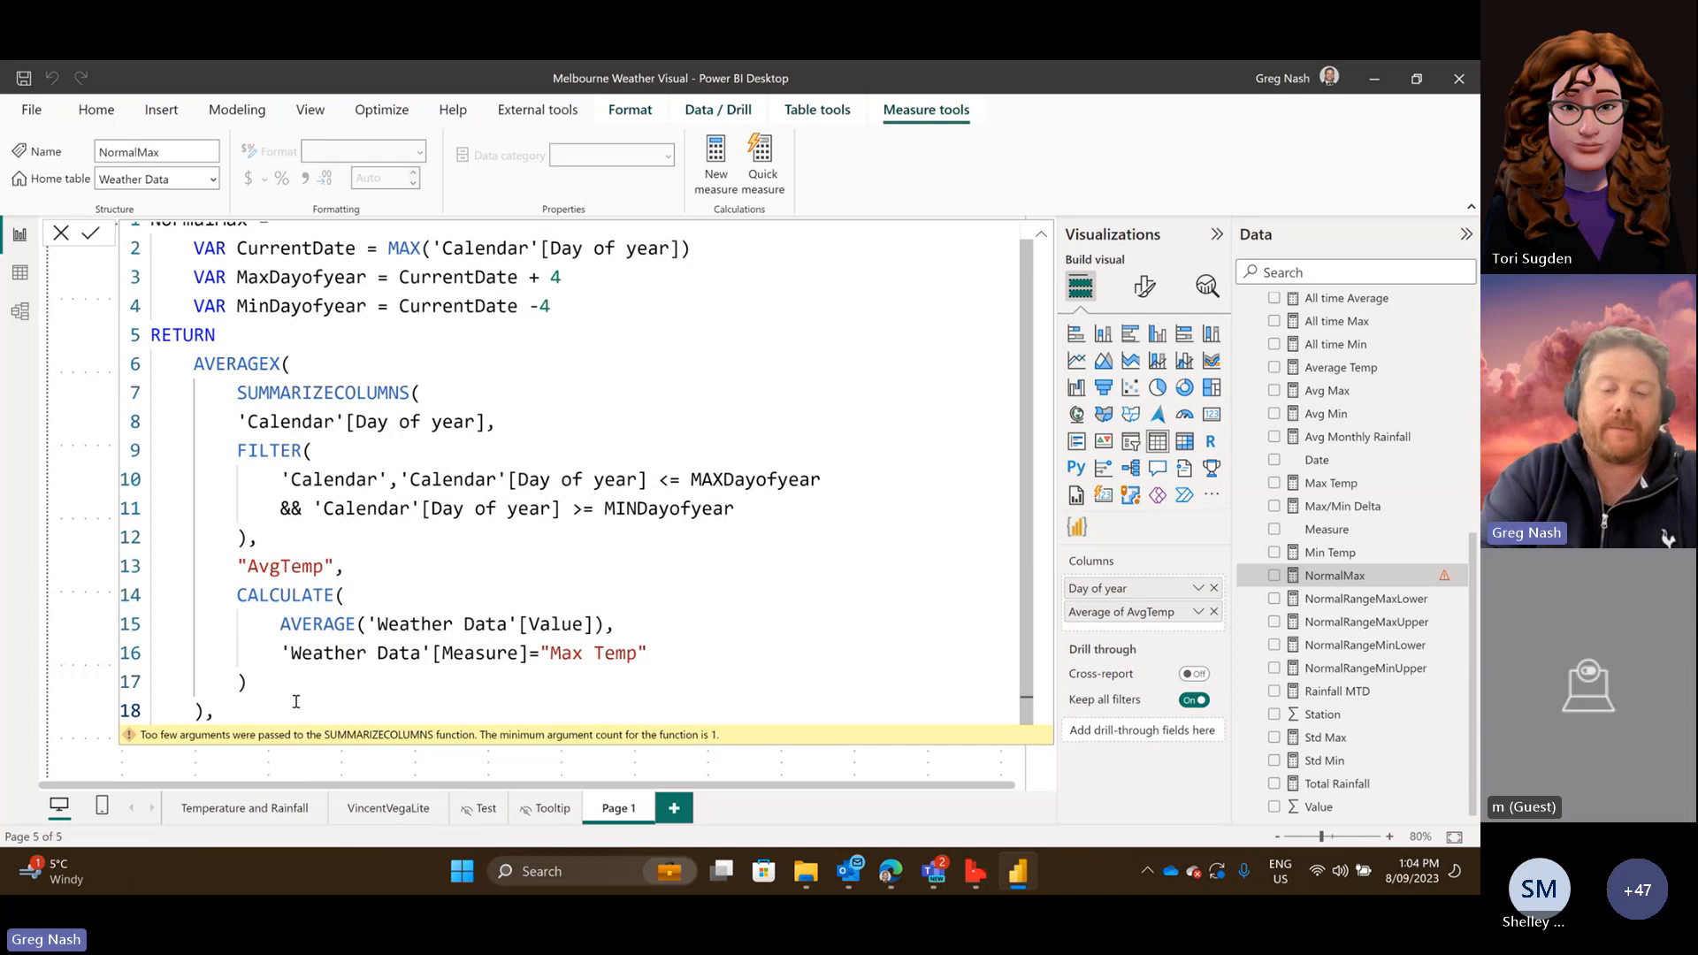
type("[Avg")
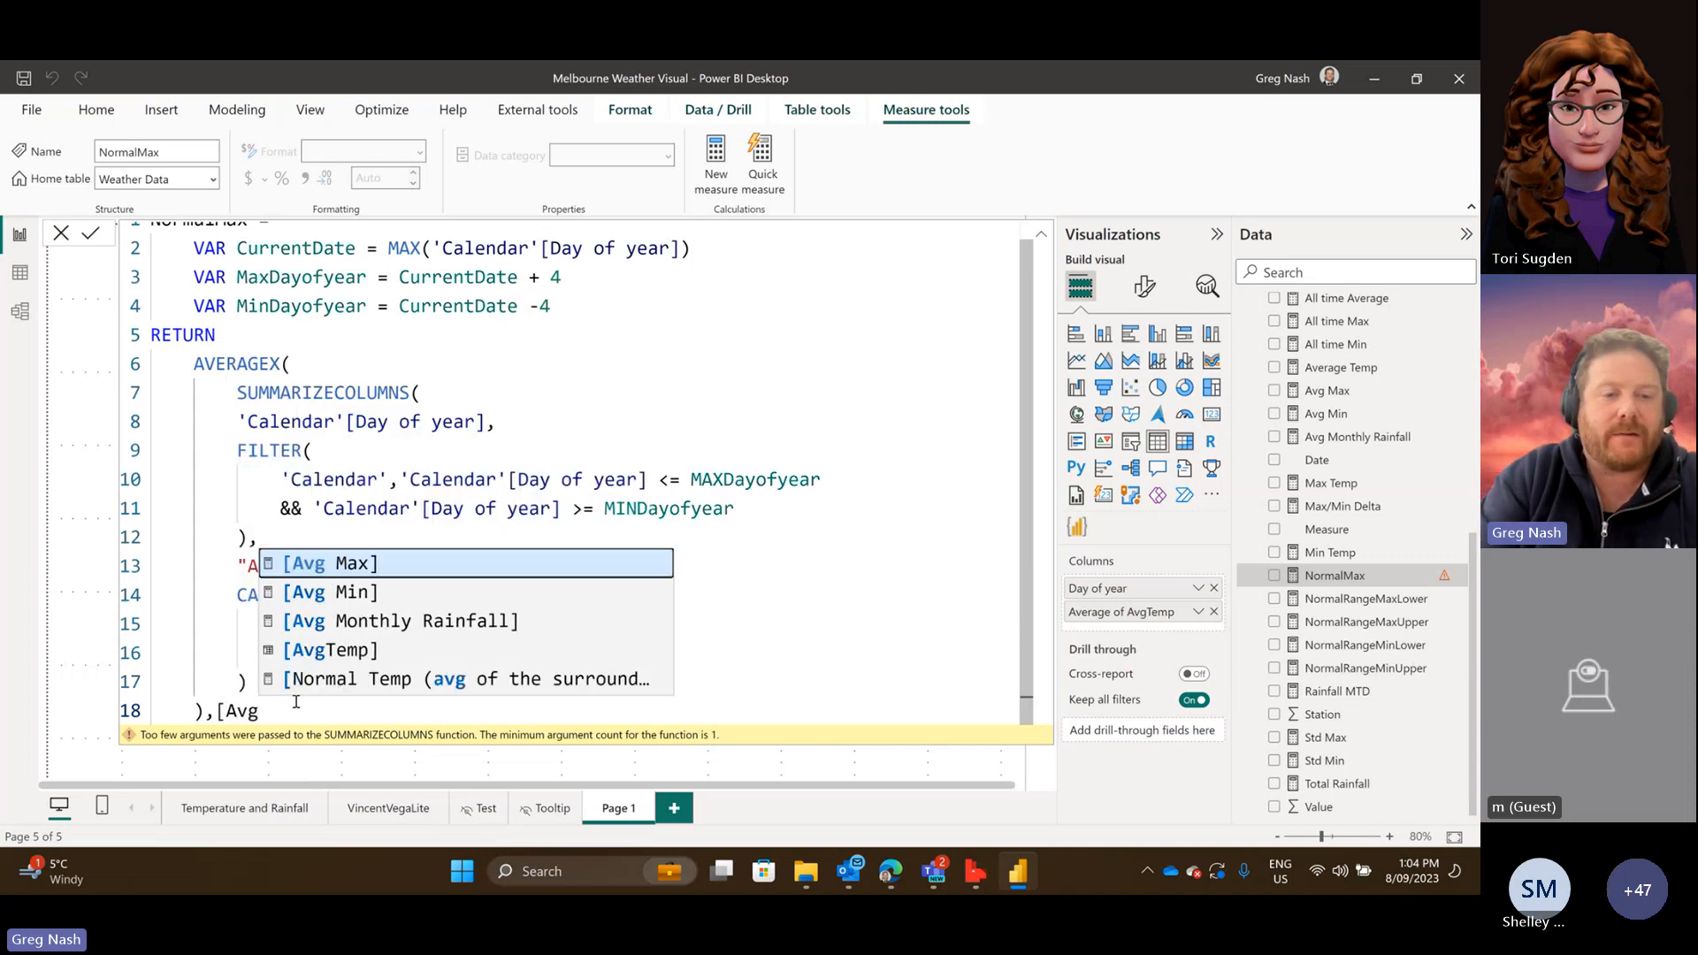
key("Down")
key("Down")
key("Down")
key("Tab")
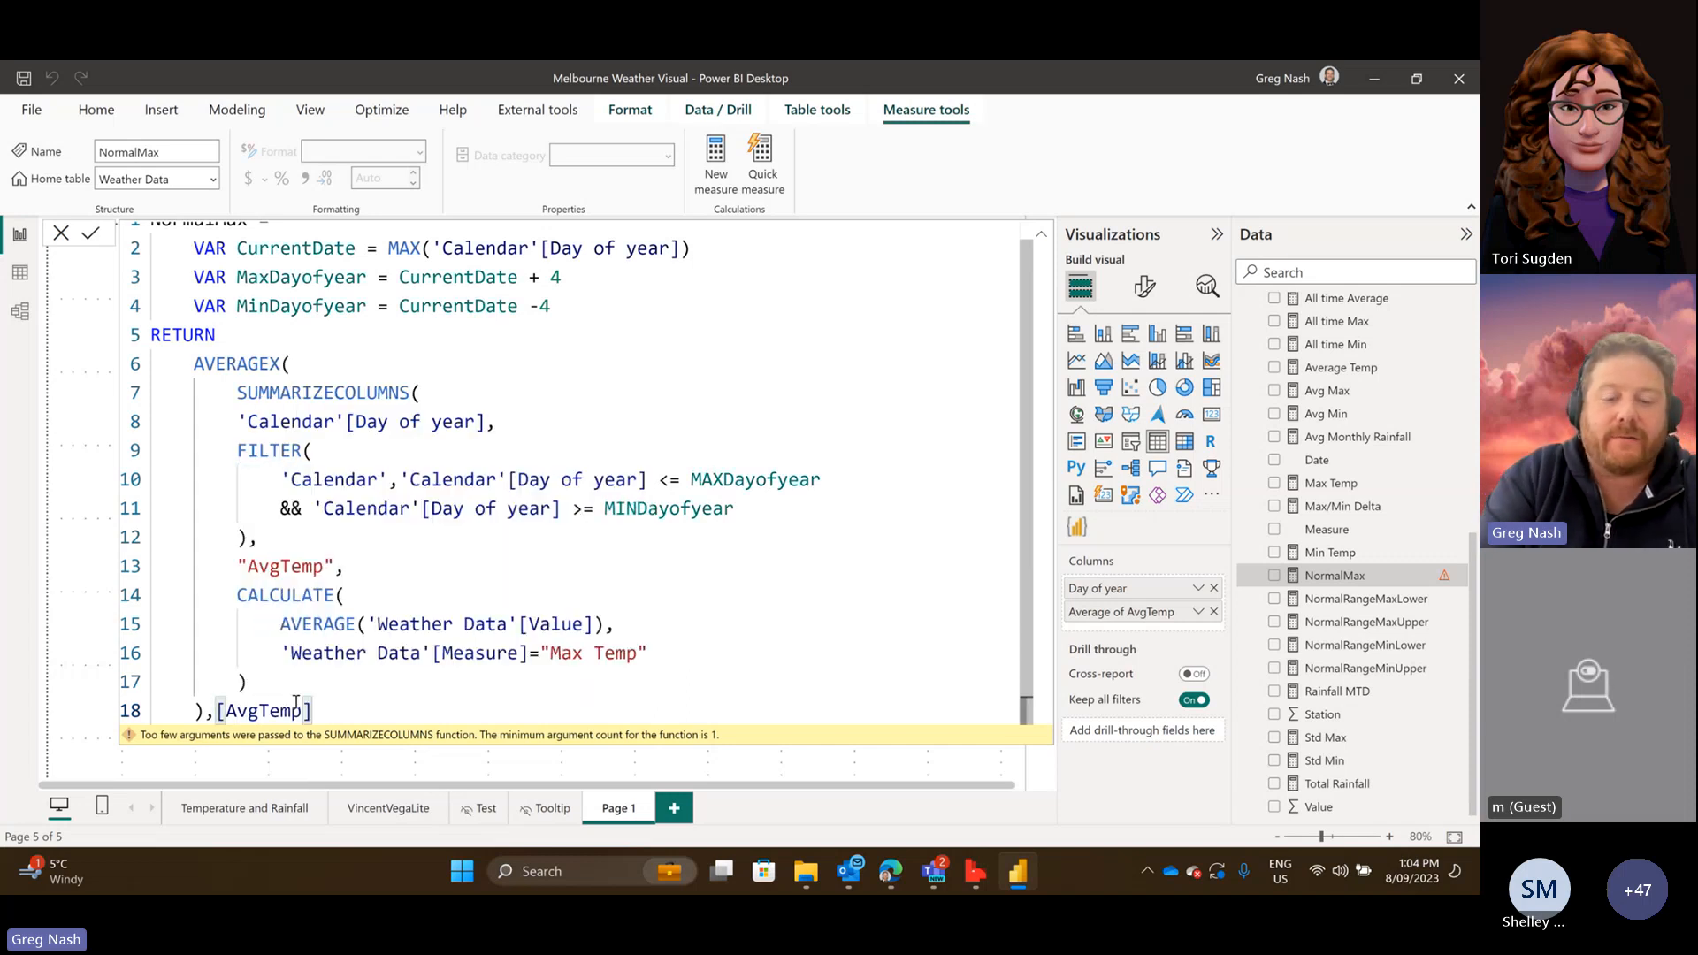
type(")")
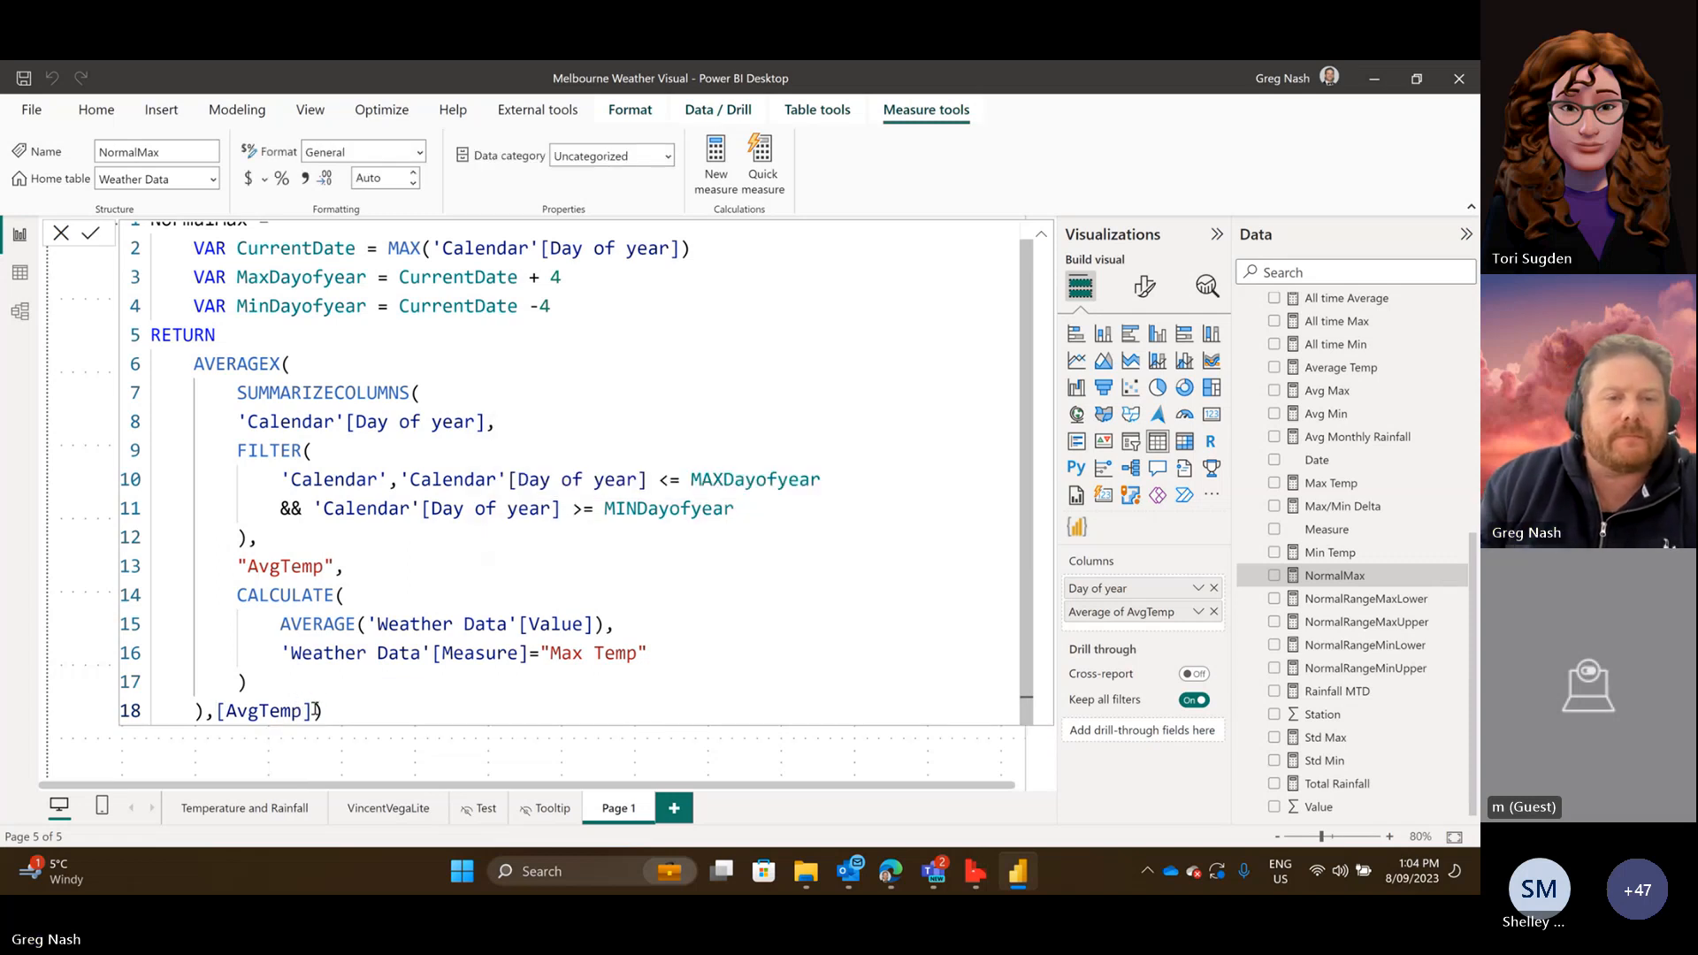
Put [AvgTemp] and the closing AVERAGEX parenthesis on separate lines, with the parenthesis outdented to the margin.
left_click(335, 711)
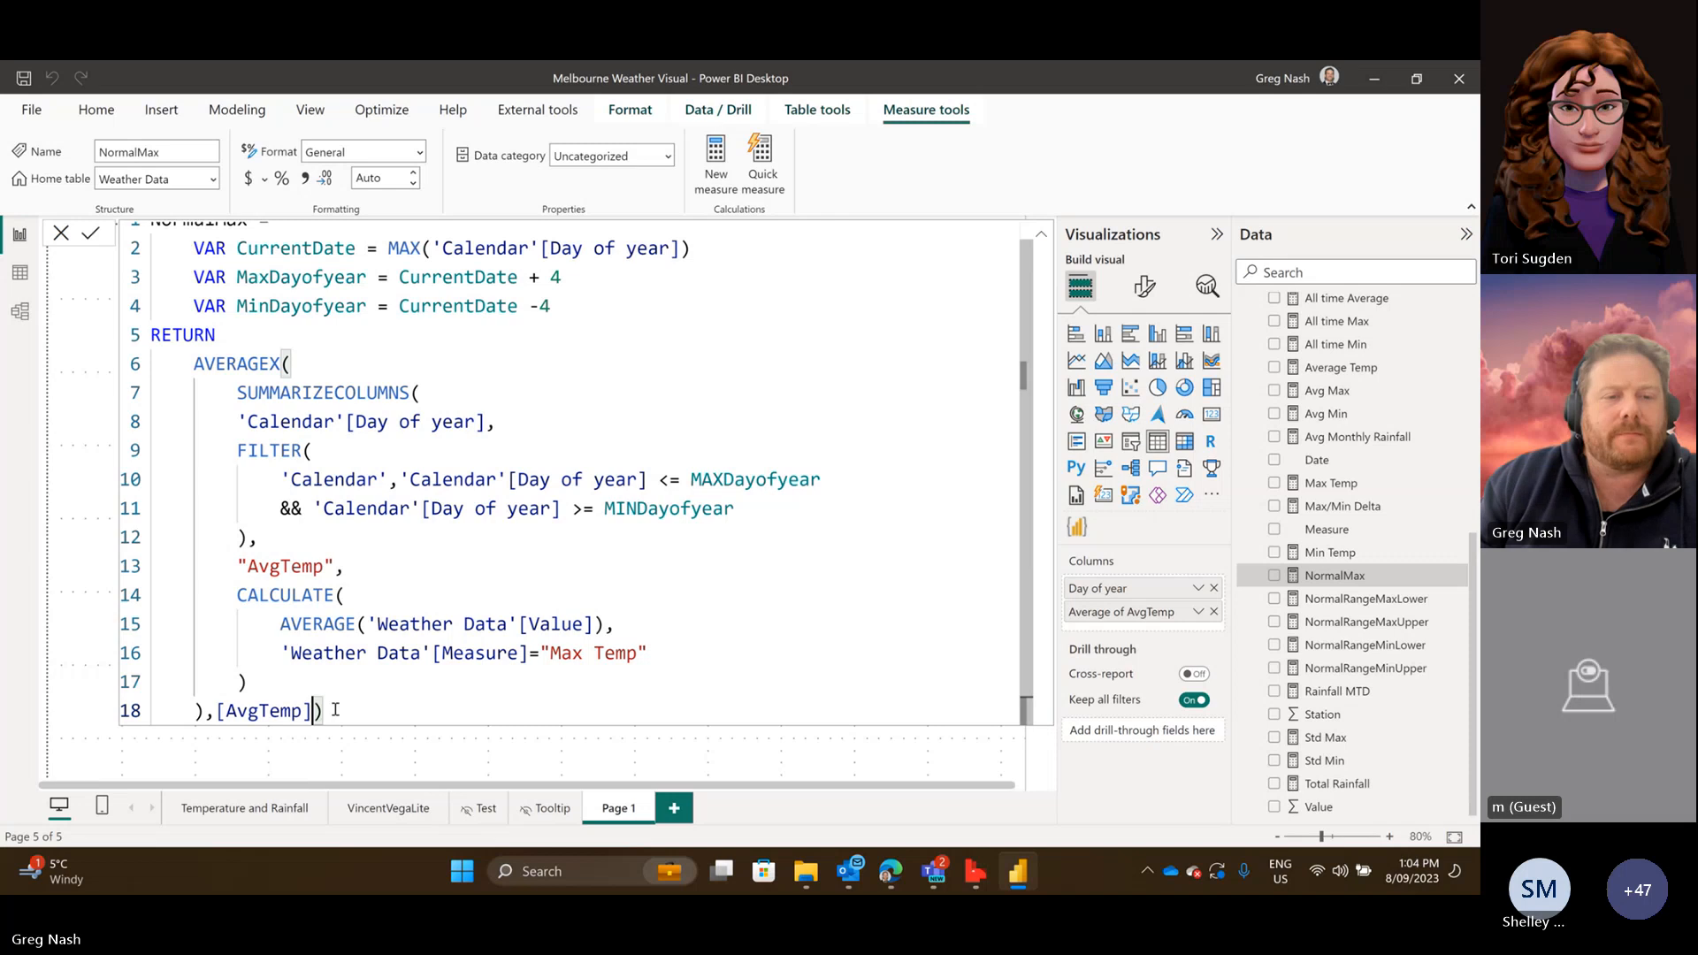
key("Left")
key("Return")
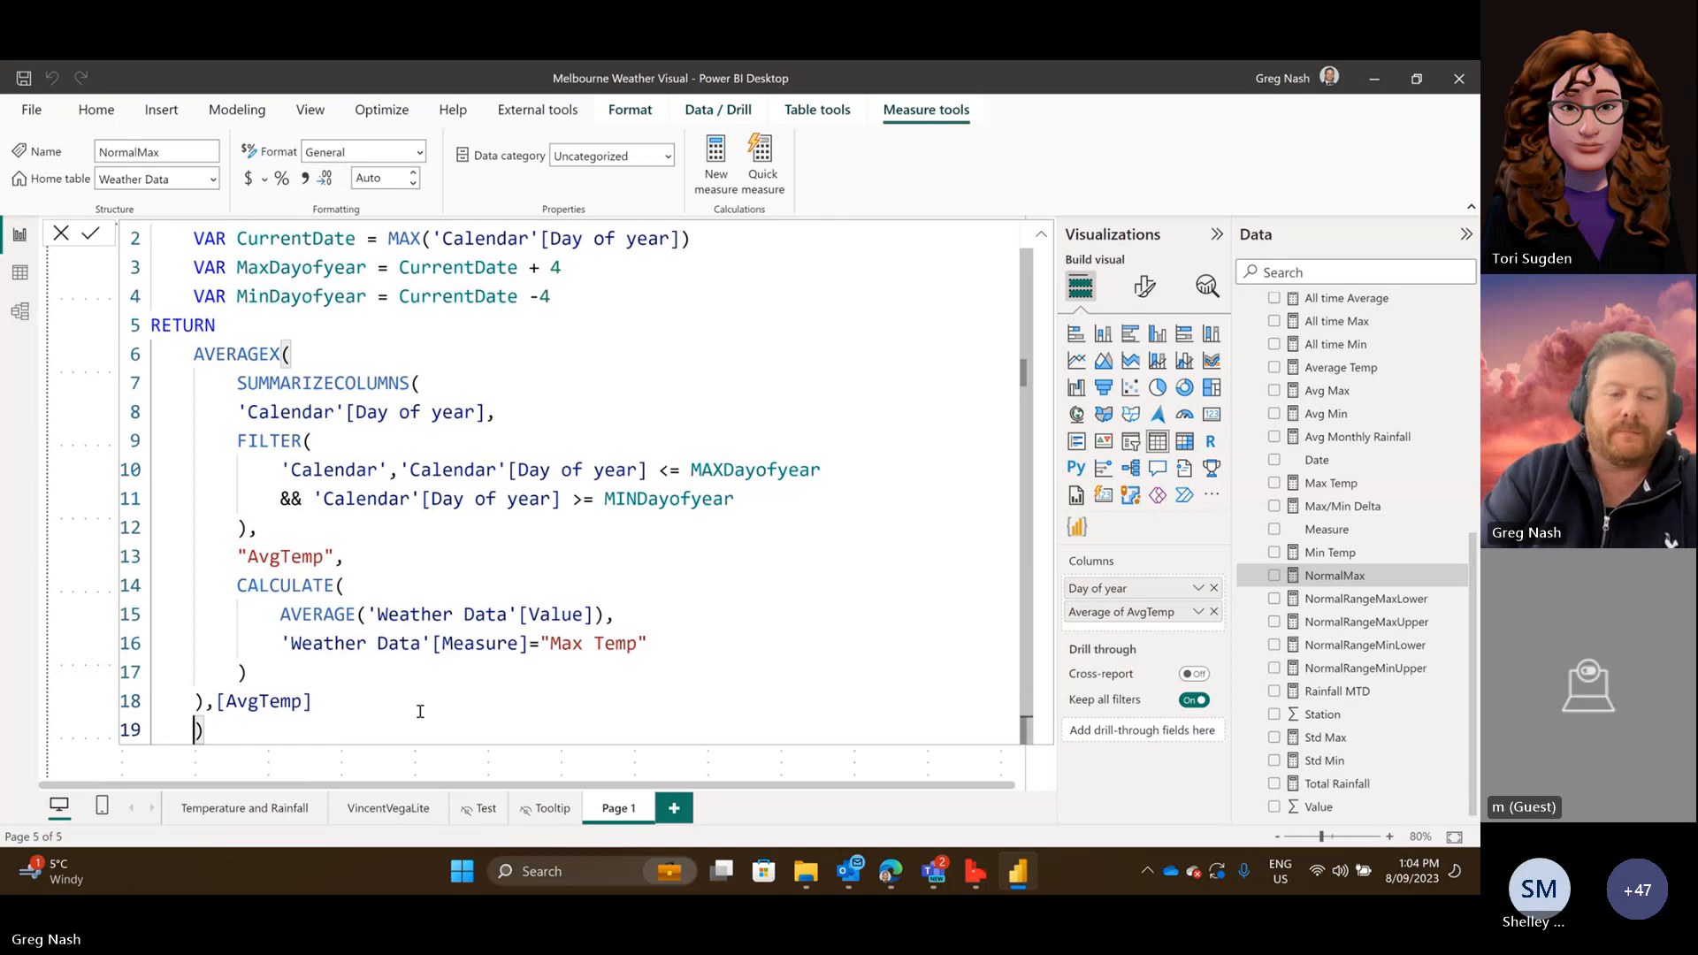
key("Up")
key("Right")
key("Right")
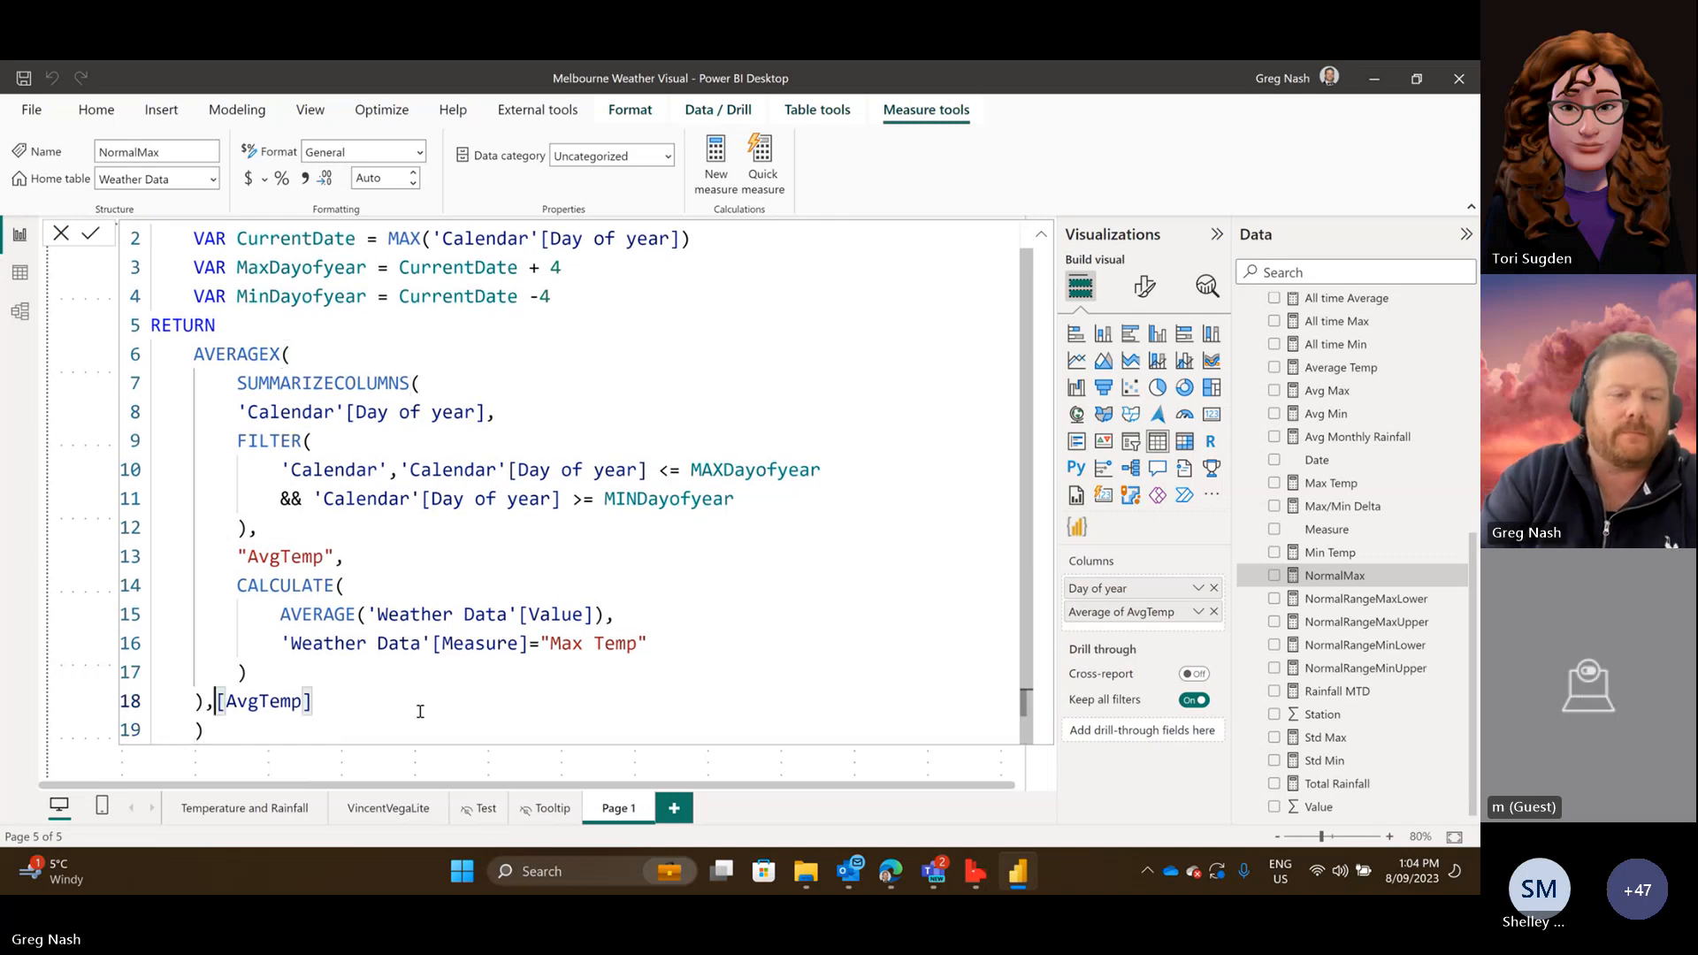
key("Return")
key("Down")
key("BackSpace")
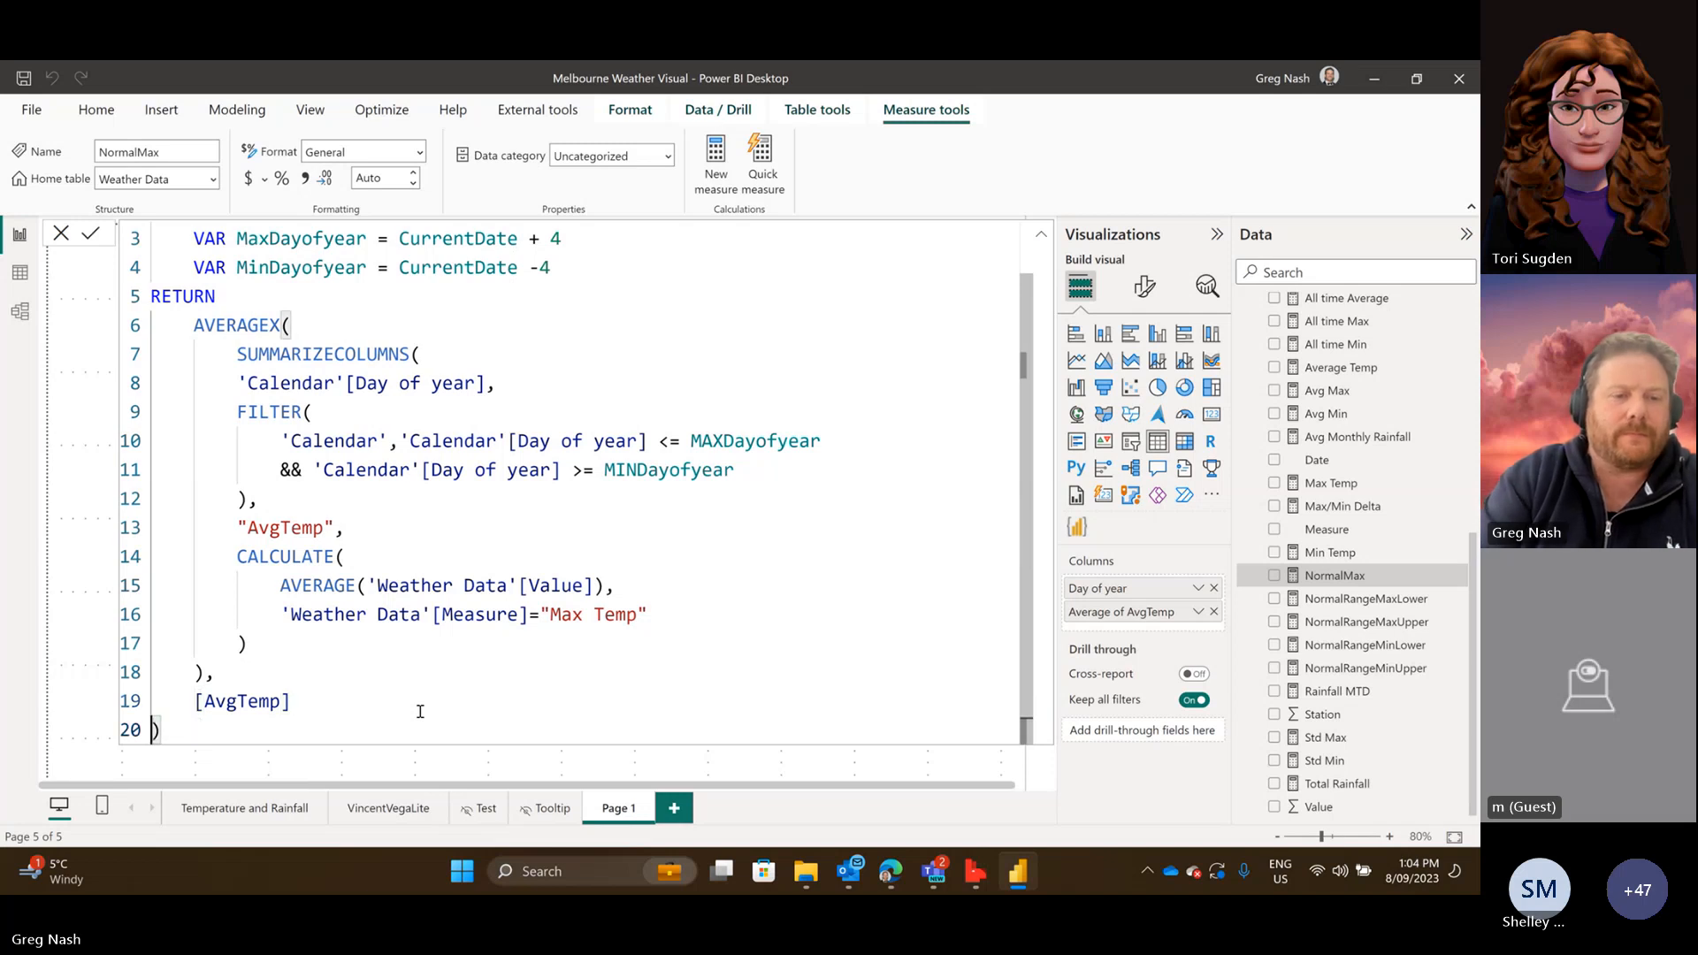
Commit the NormalMax measure, collapse its formula and deselect the AvgTemp table on the report page.
left_click(443, 648)
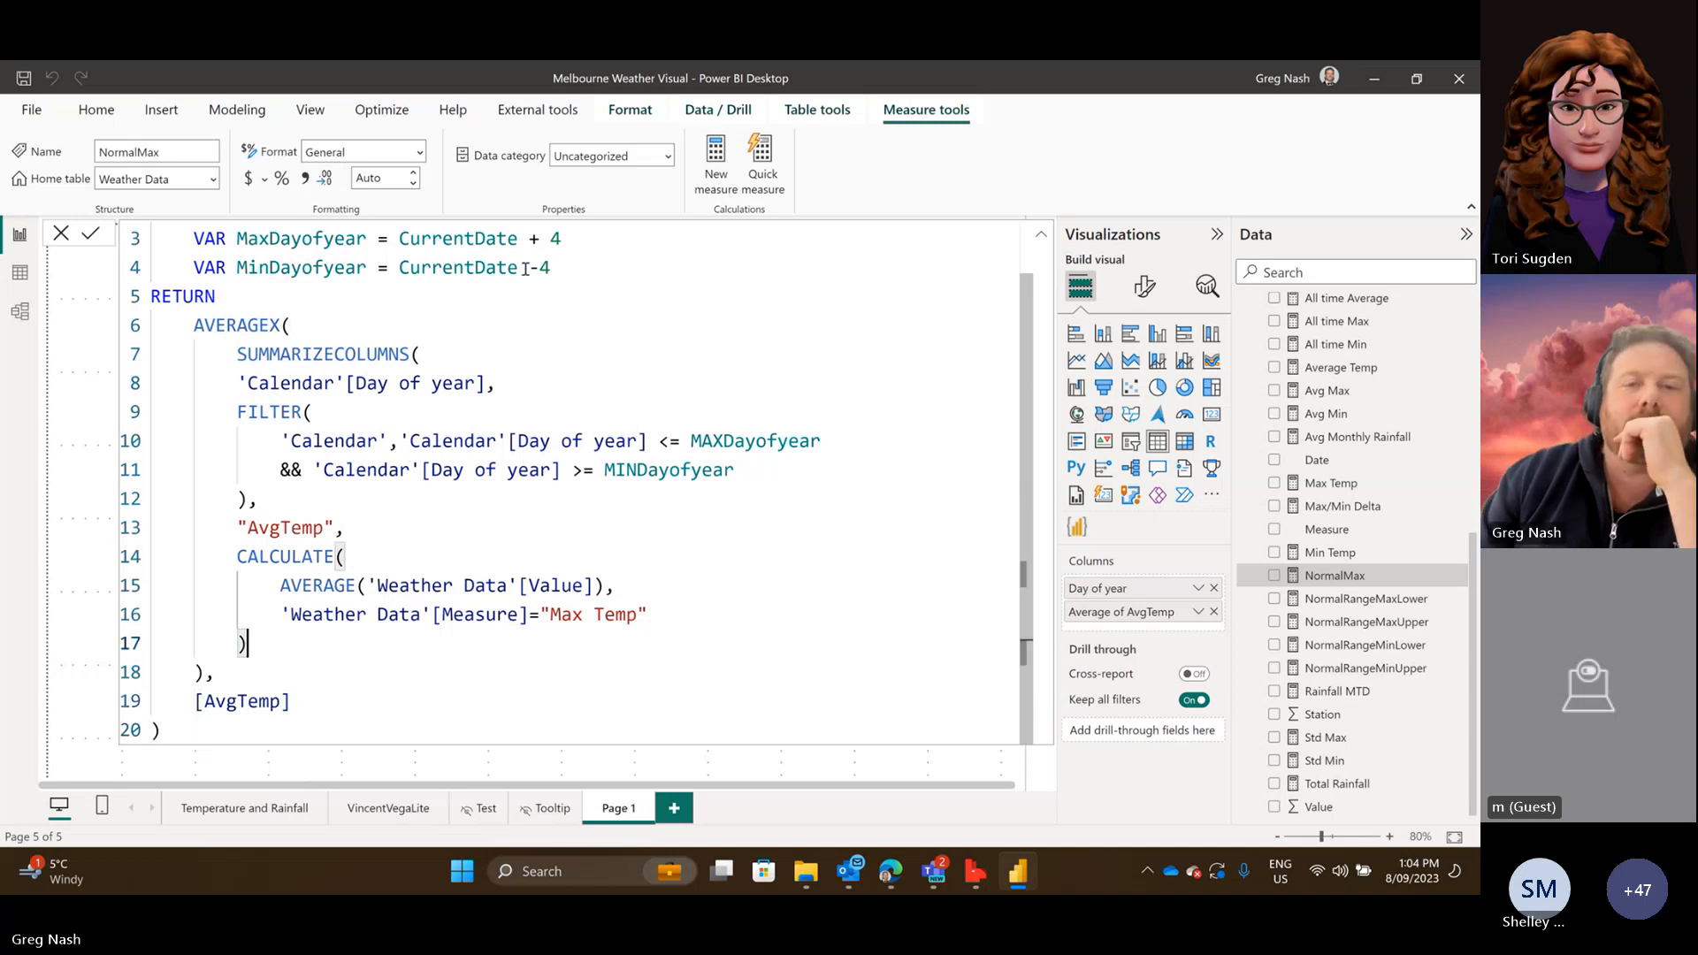
left_click(1041, 235)
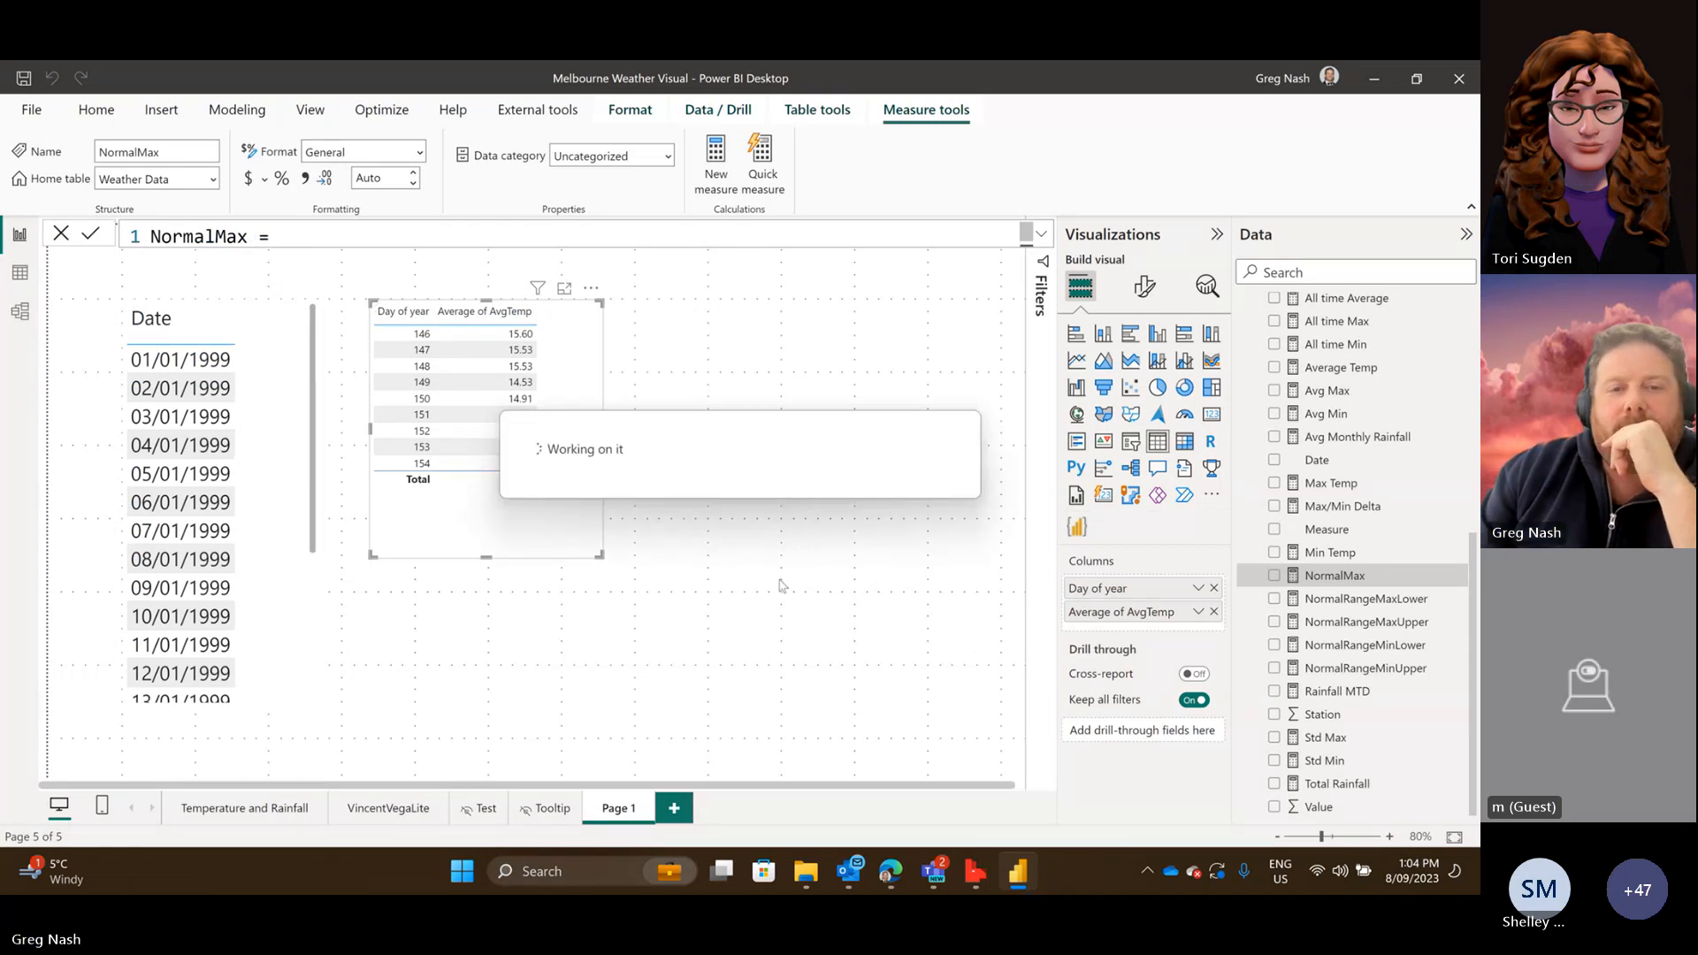
left_click(817, 434)
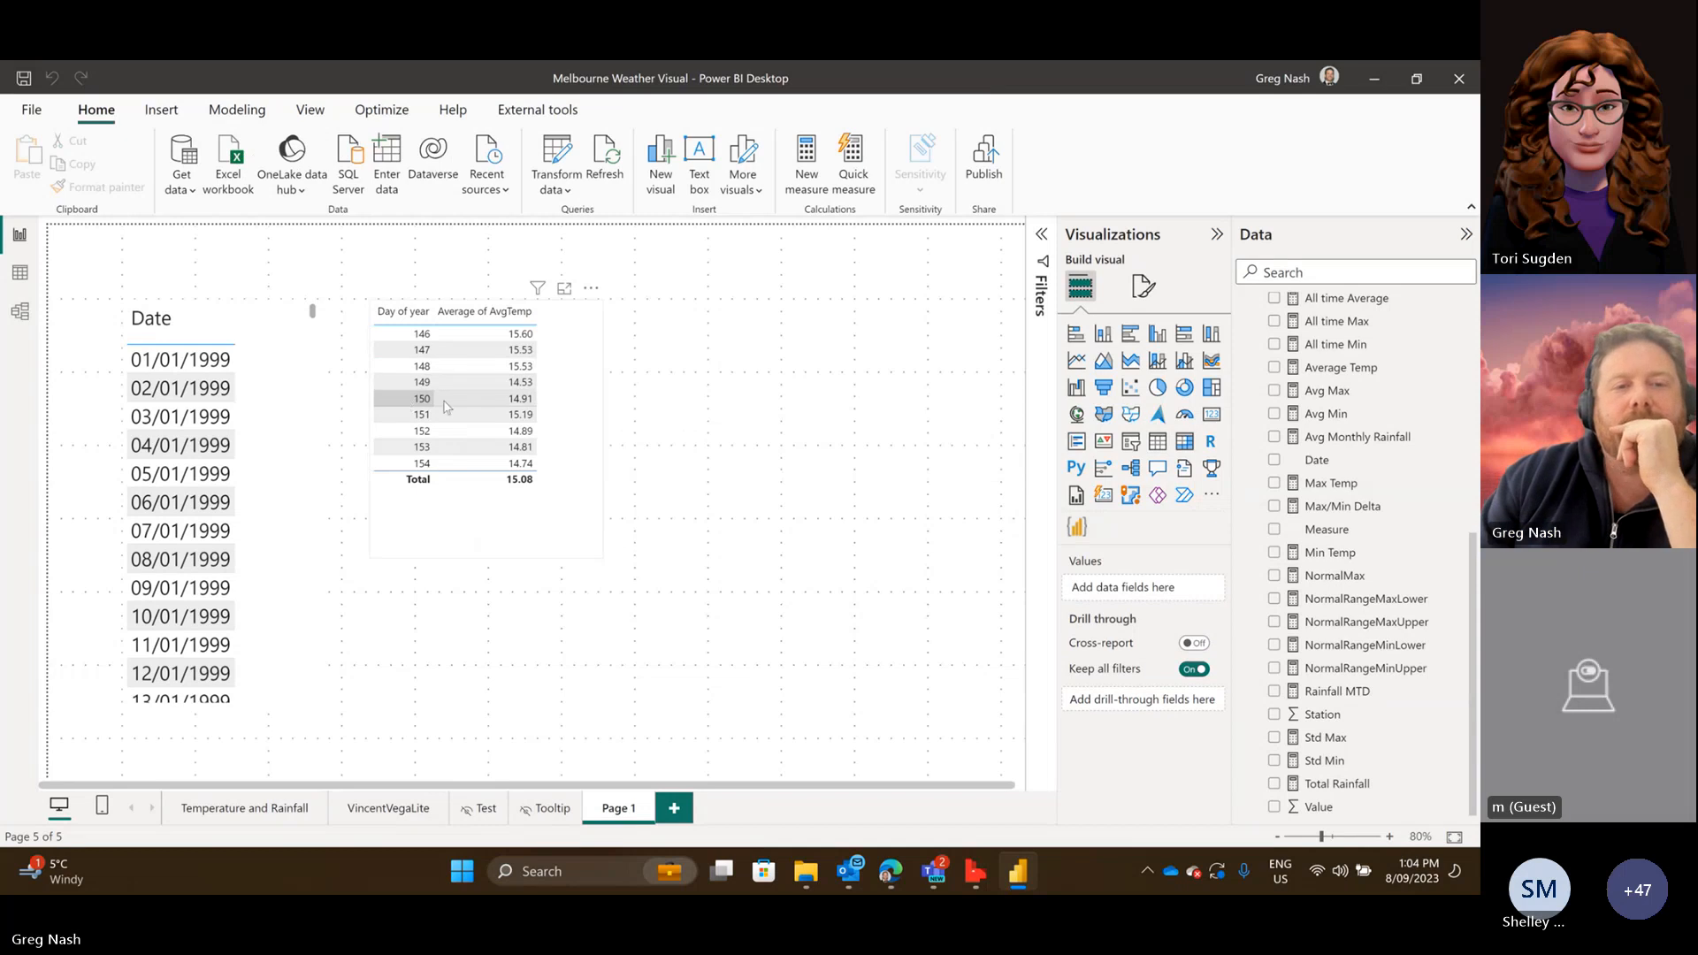
Create a new table visual from the Calendar table's Day of year field in the empty area beside the AvgTemp table.
scroll(1421, 459, "up", 5)
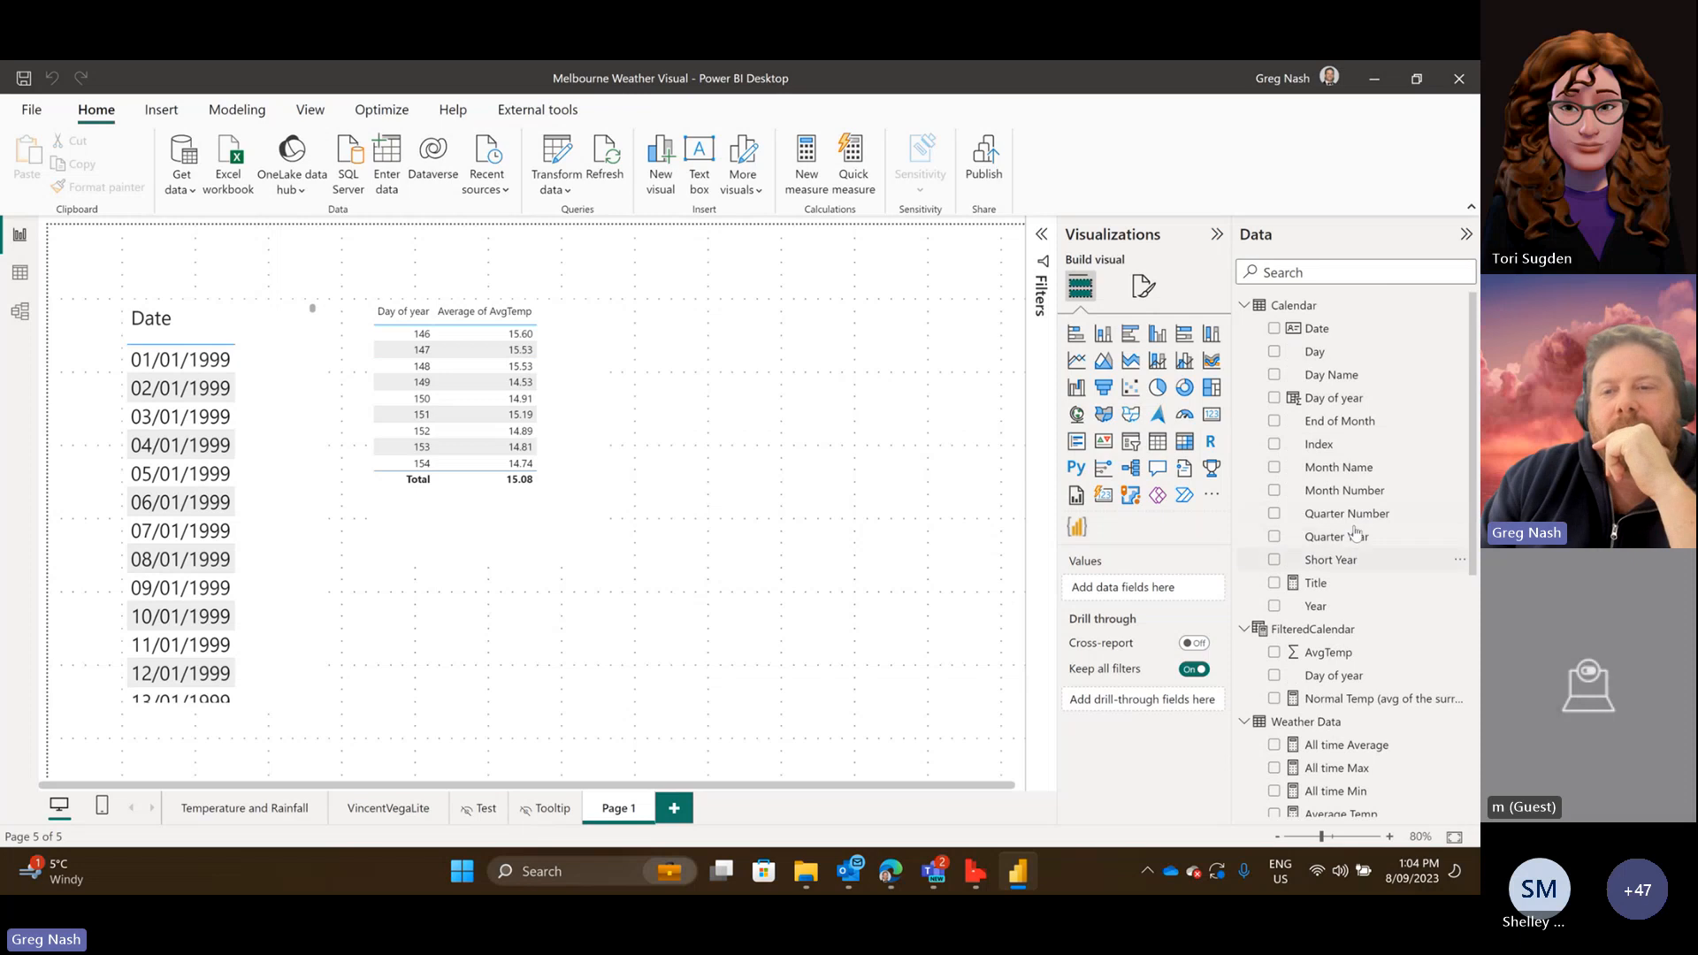
left_click_drag(1356, 400, 866, 500)
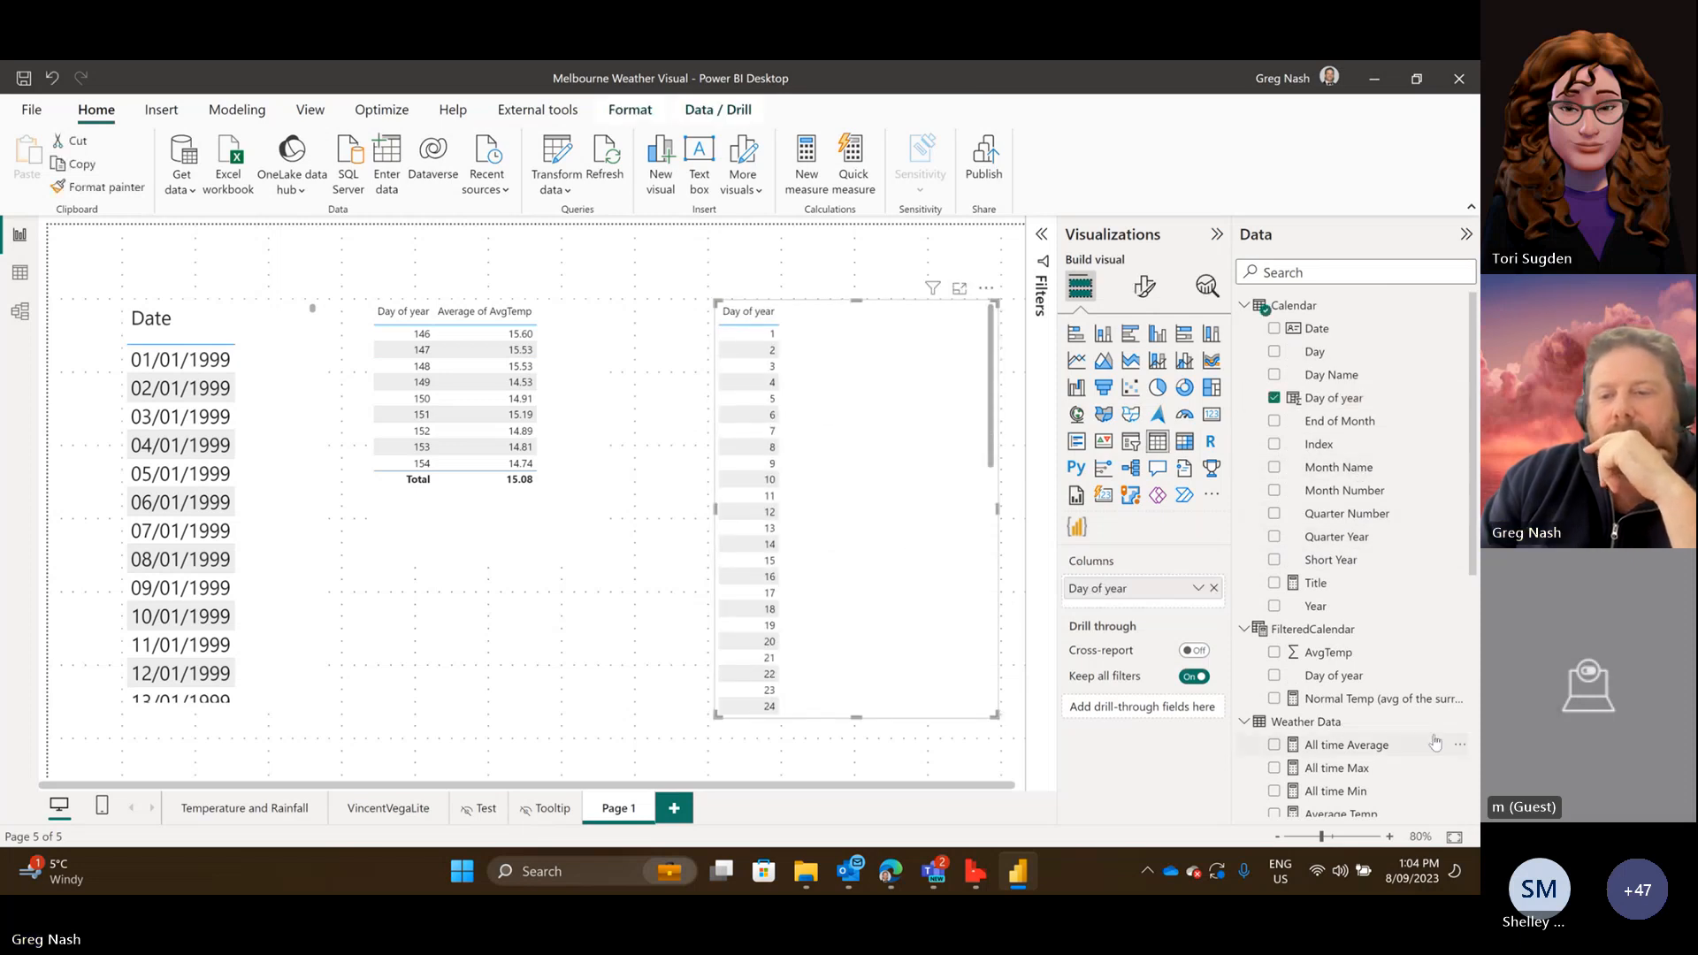
Add the Normal Temp (avg of the surrounding days) measure from FilteredCalendar to the new Day of year table.
scroll(1380, 575, "down", 3)
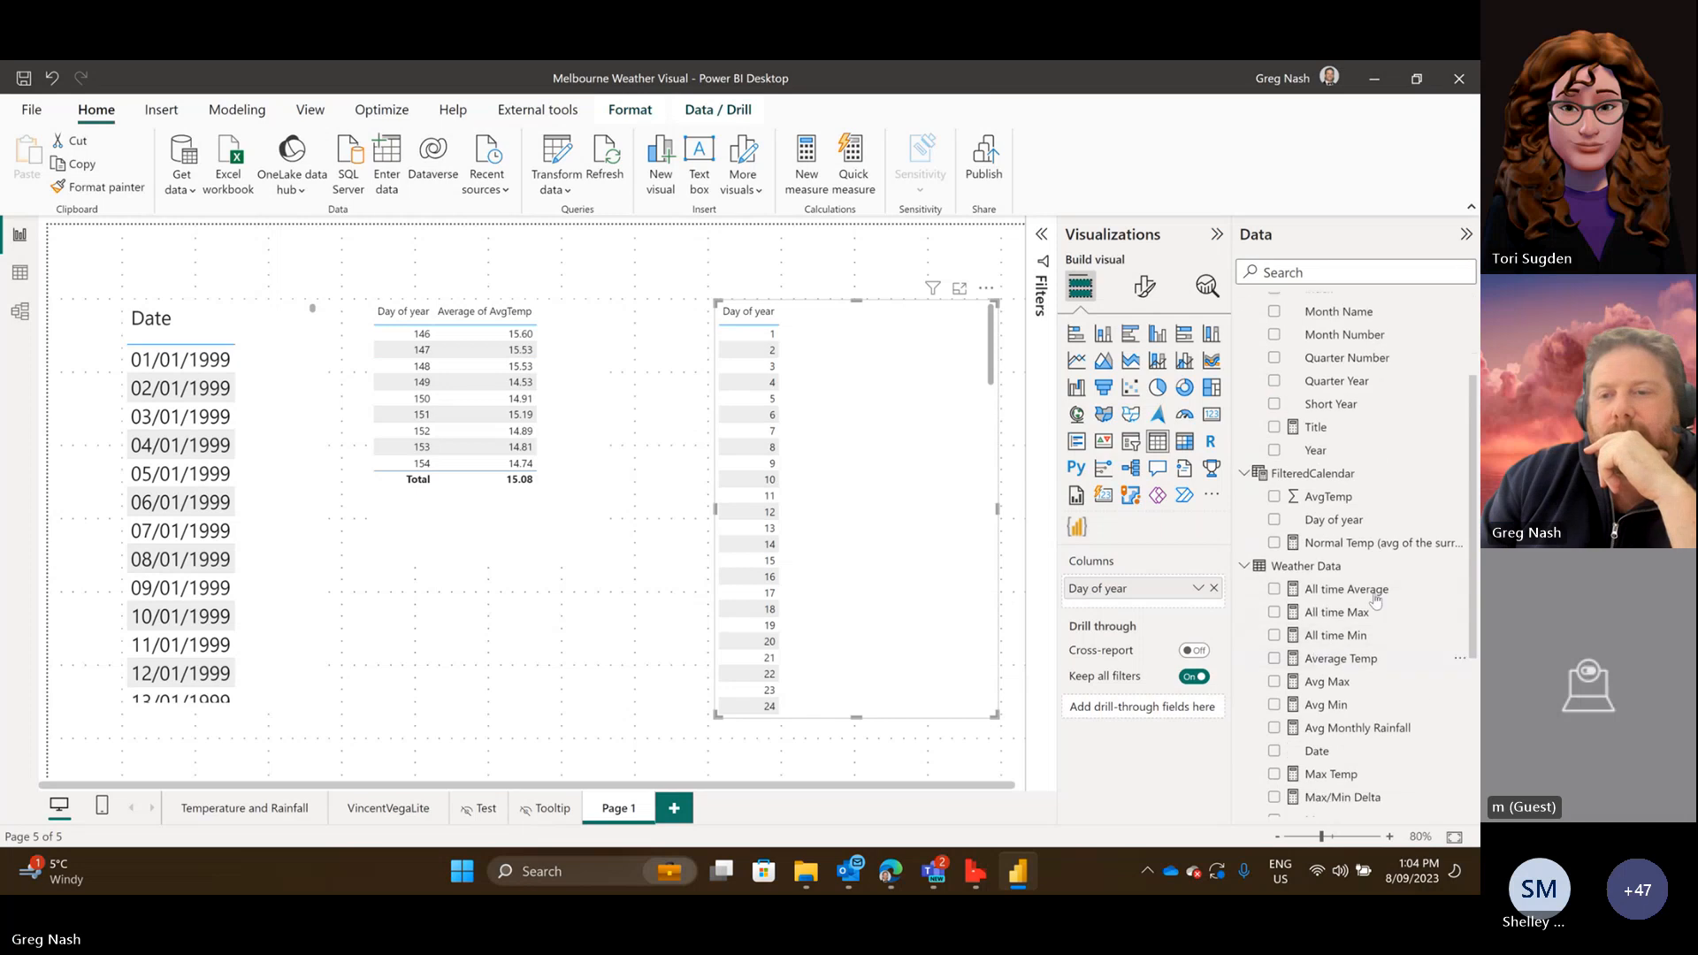
left_click(1366, 542)
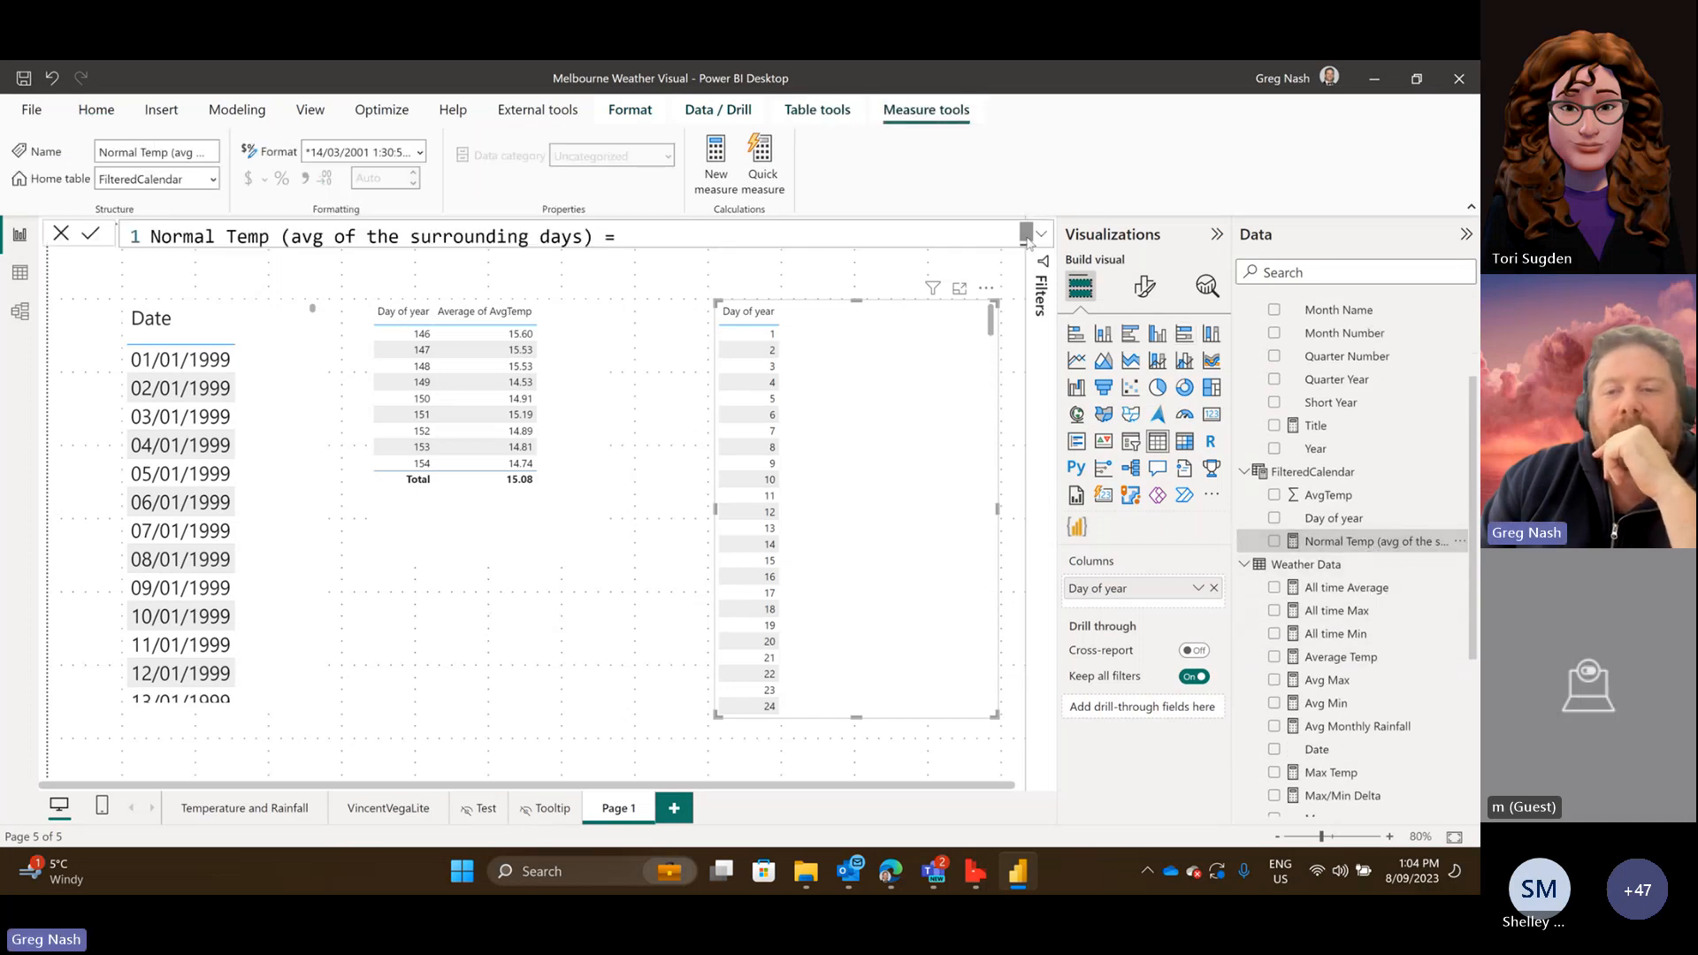
left_click_drag(1391, 552, 964, 610)
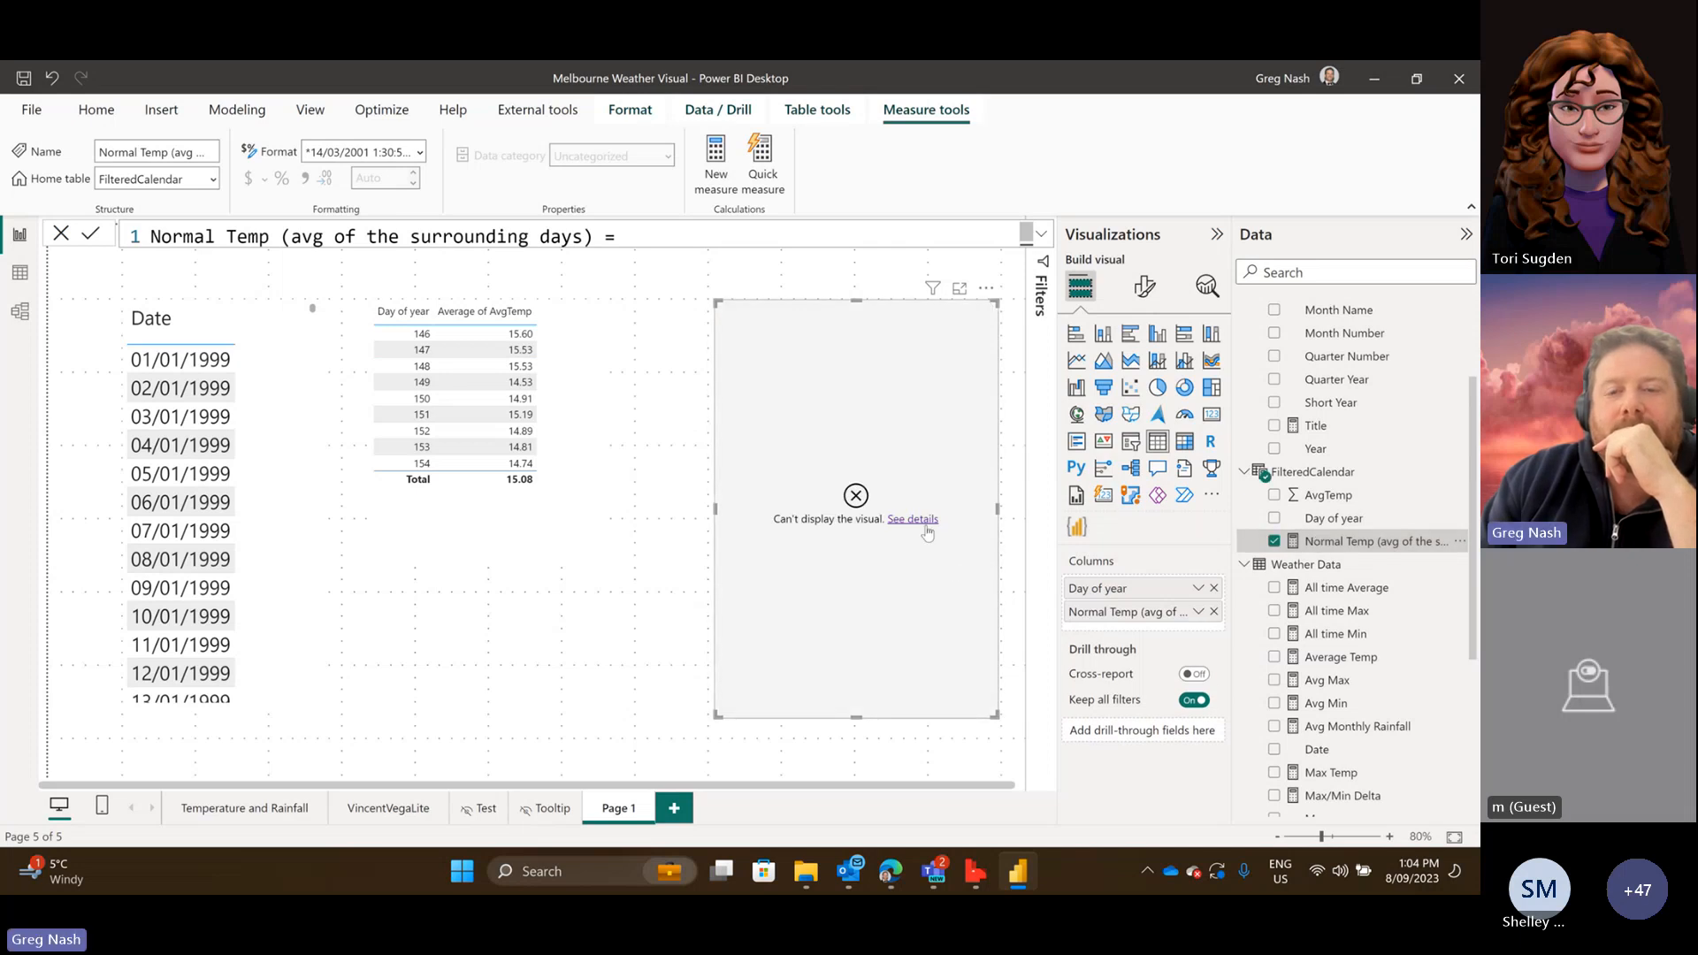
Inspect the variables and the SUMMARIZECOLUMNS filter in the Normal Temp measure's full formula, then collapse it.
left_click(1041, 233)
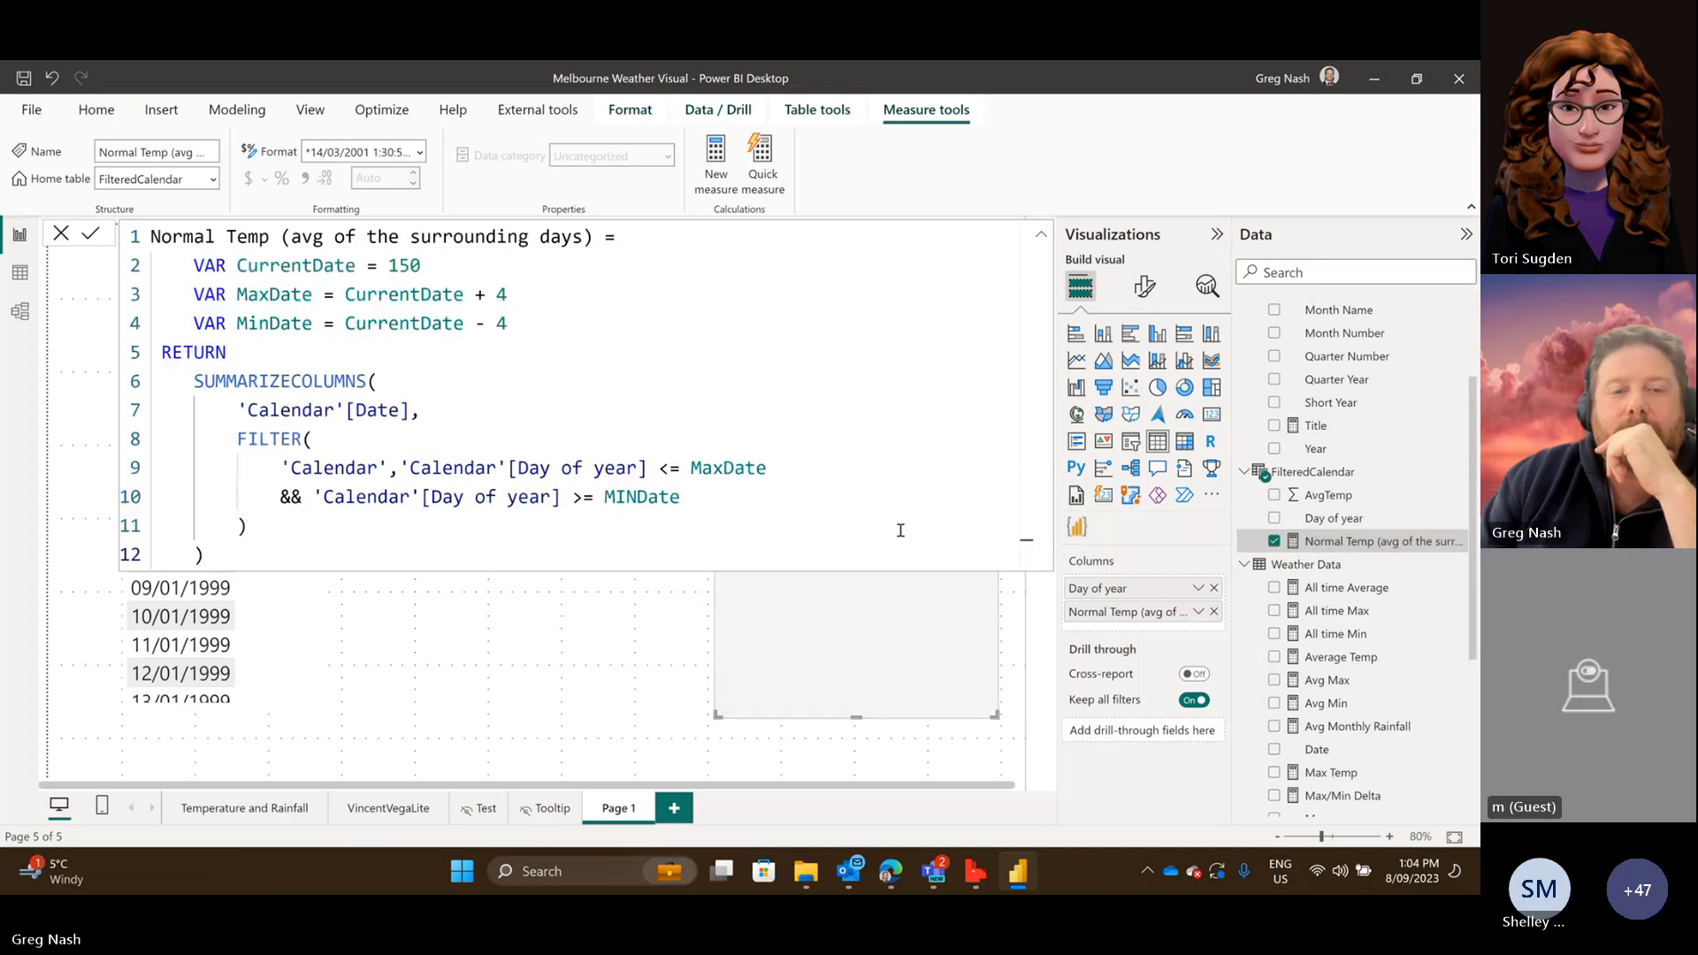
left_click(635, 534)
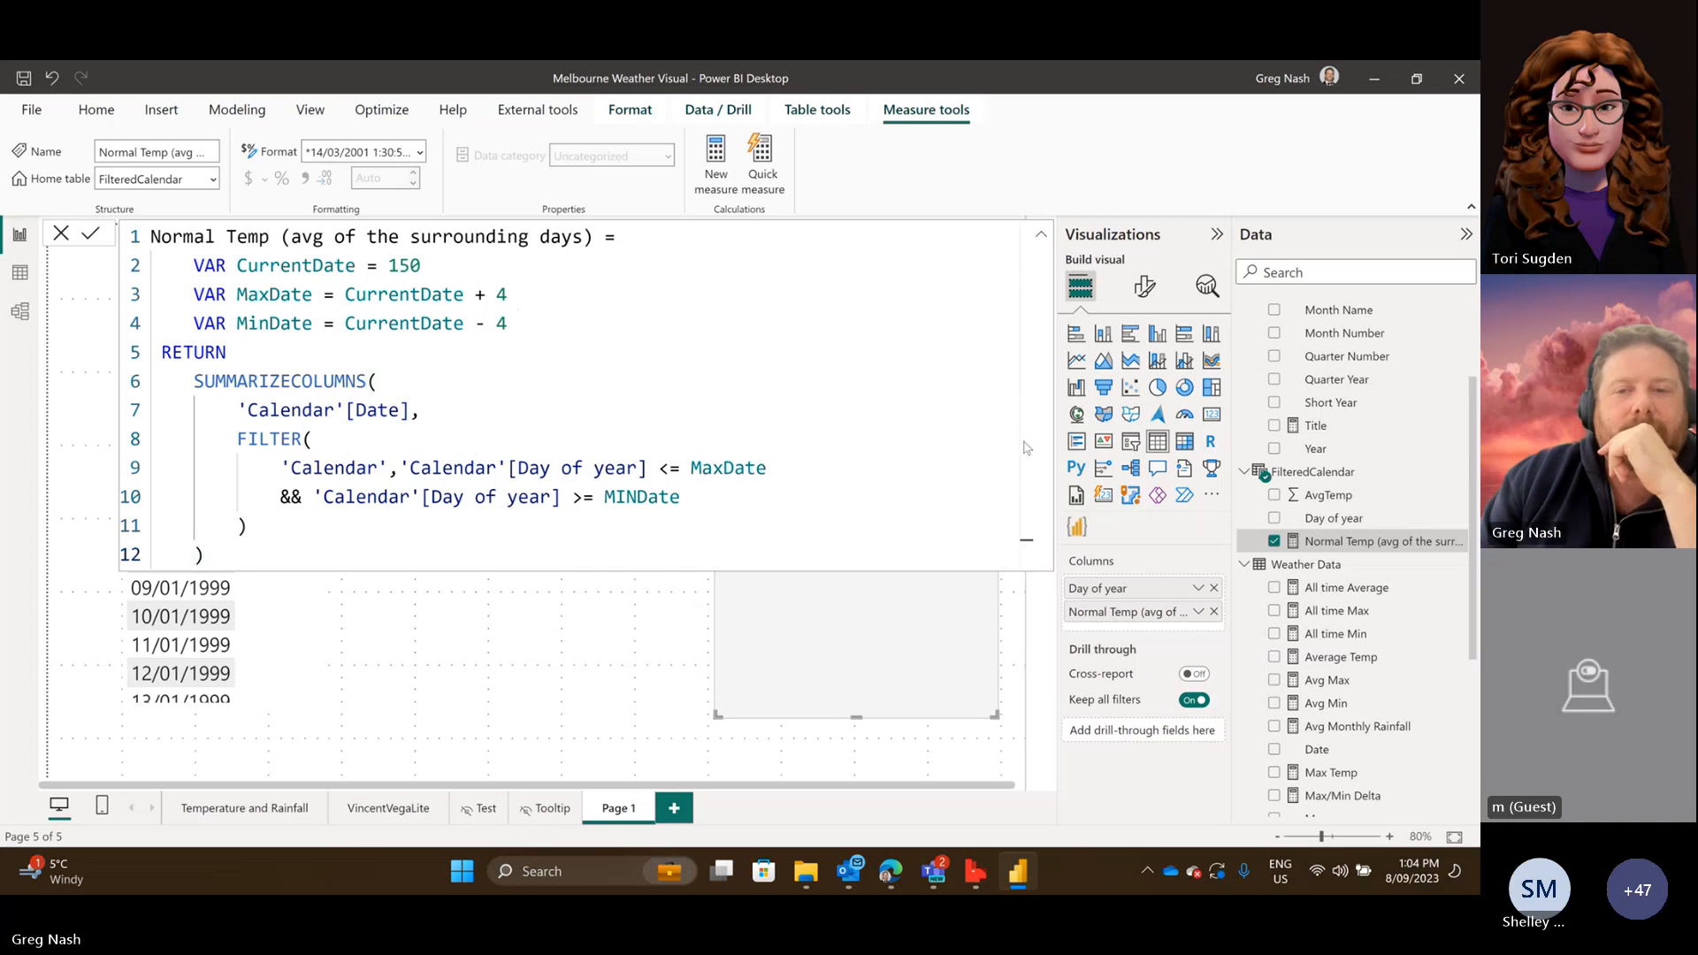
left_click(800, 518)
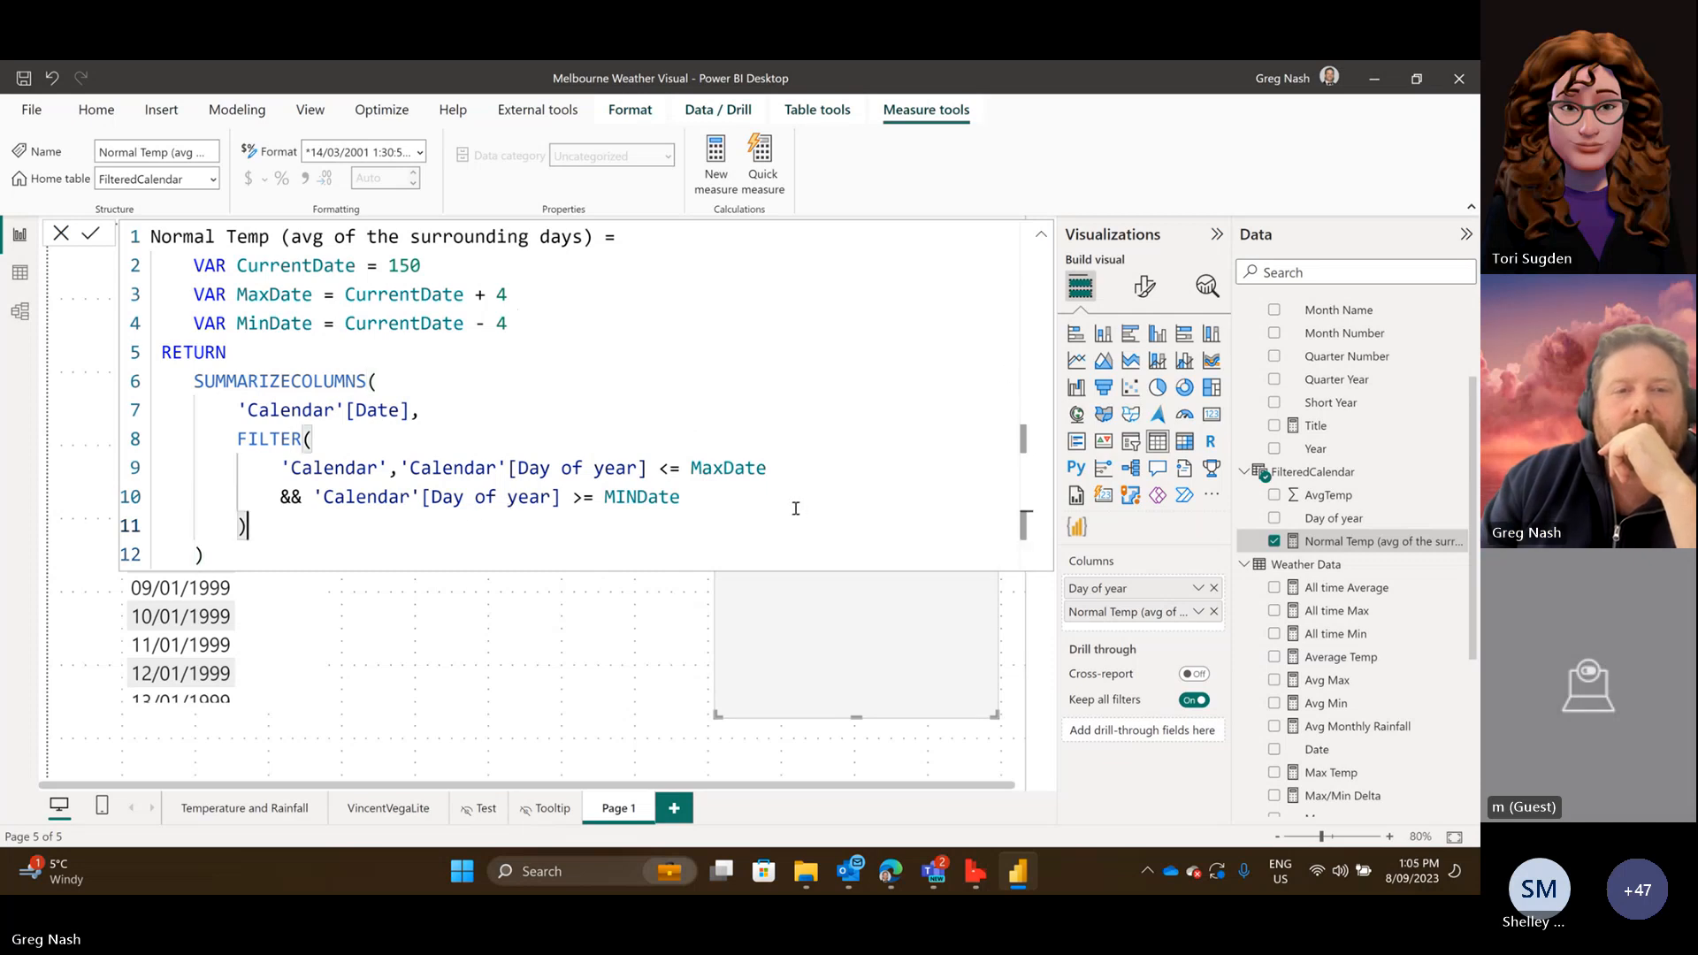
key("Return")
scroll(1441, 556, "down", 3)
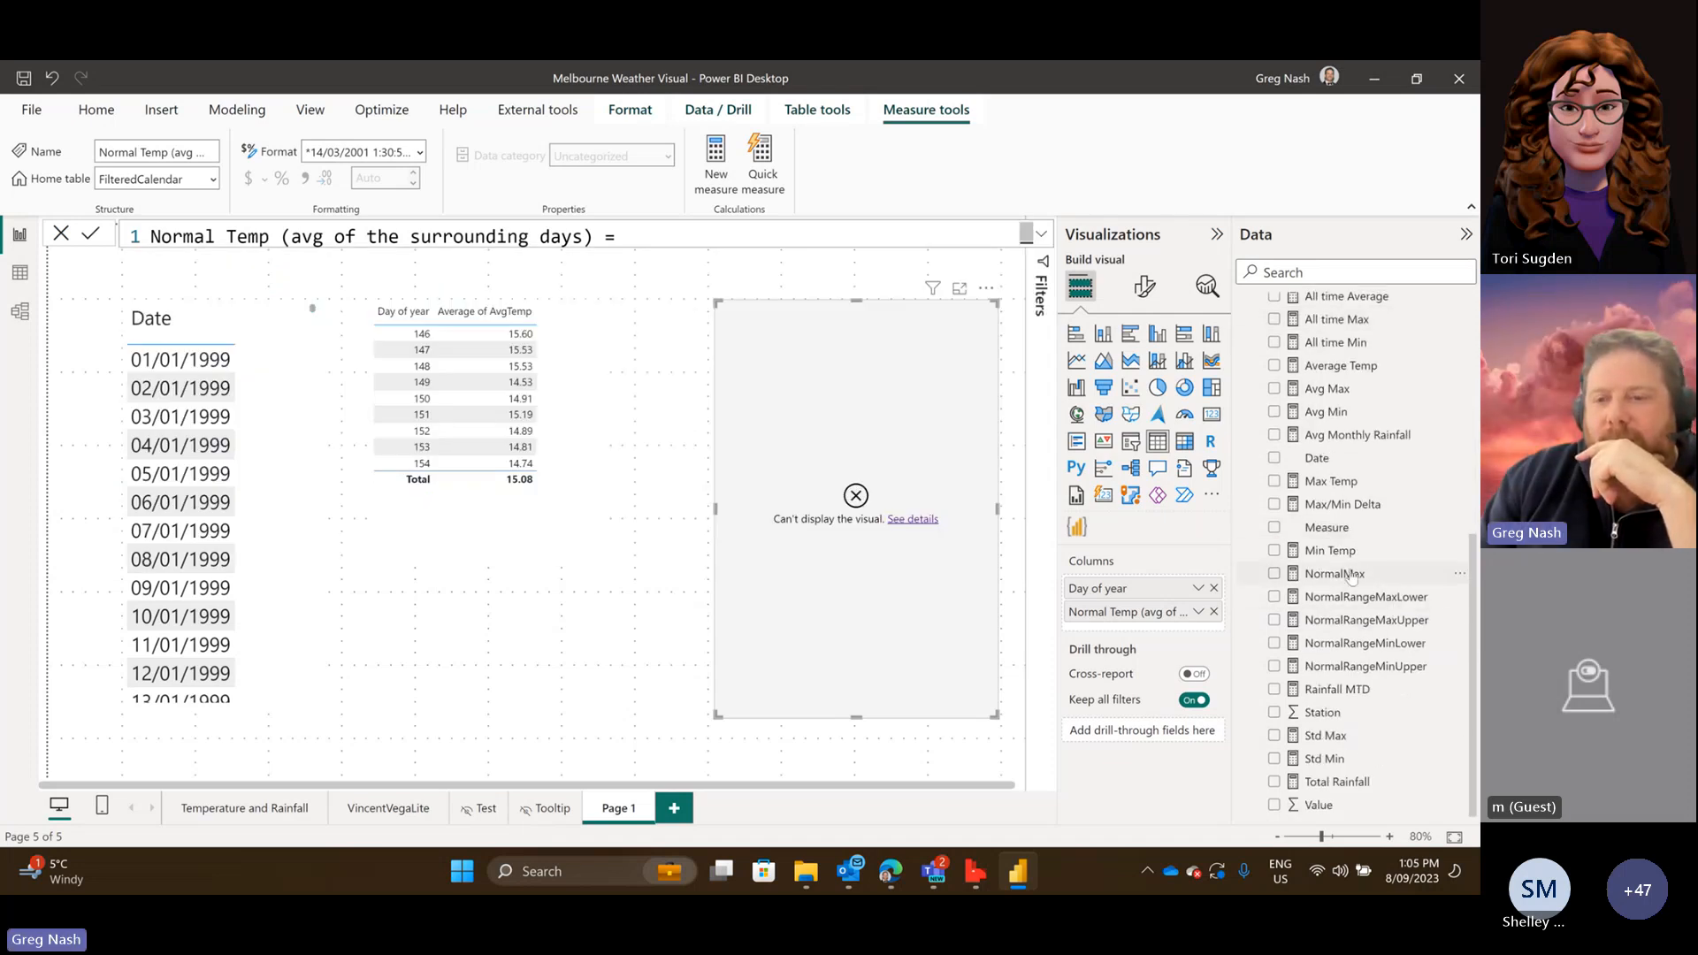
Replace the Normal Temp measure in the new Day of year table with the NormalMax measure.
left_click_drag(1336, 577, 1128, 615)
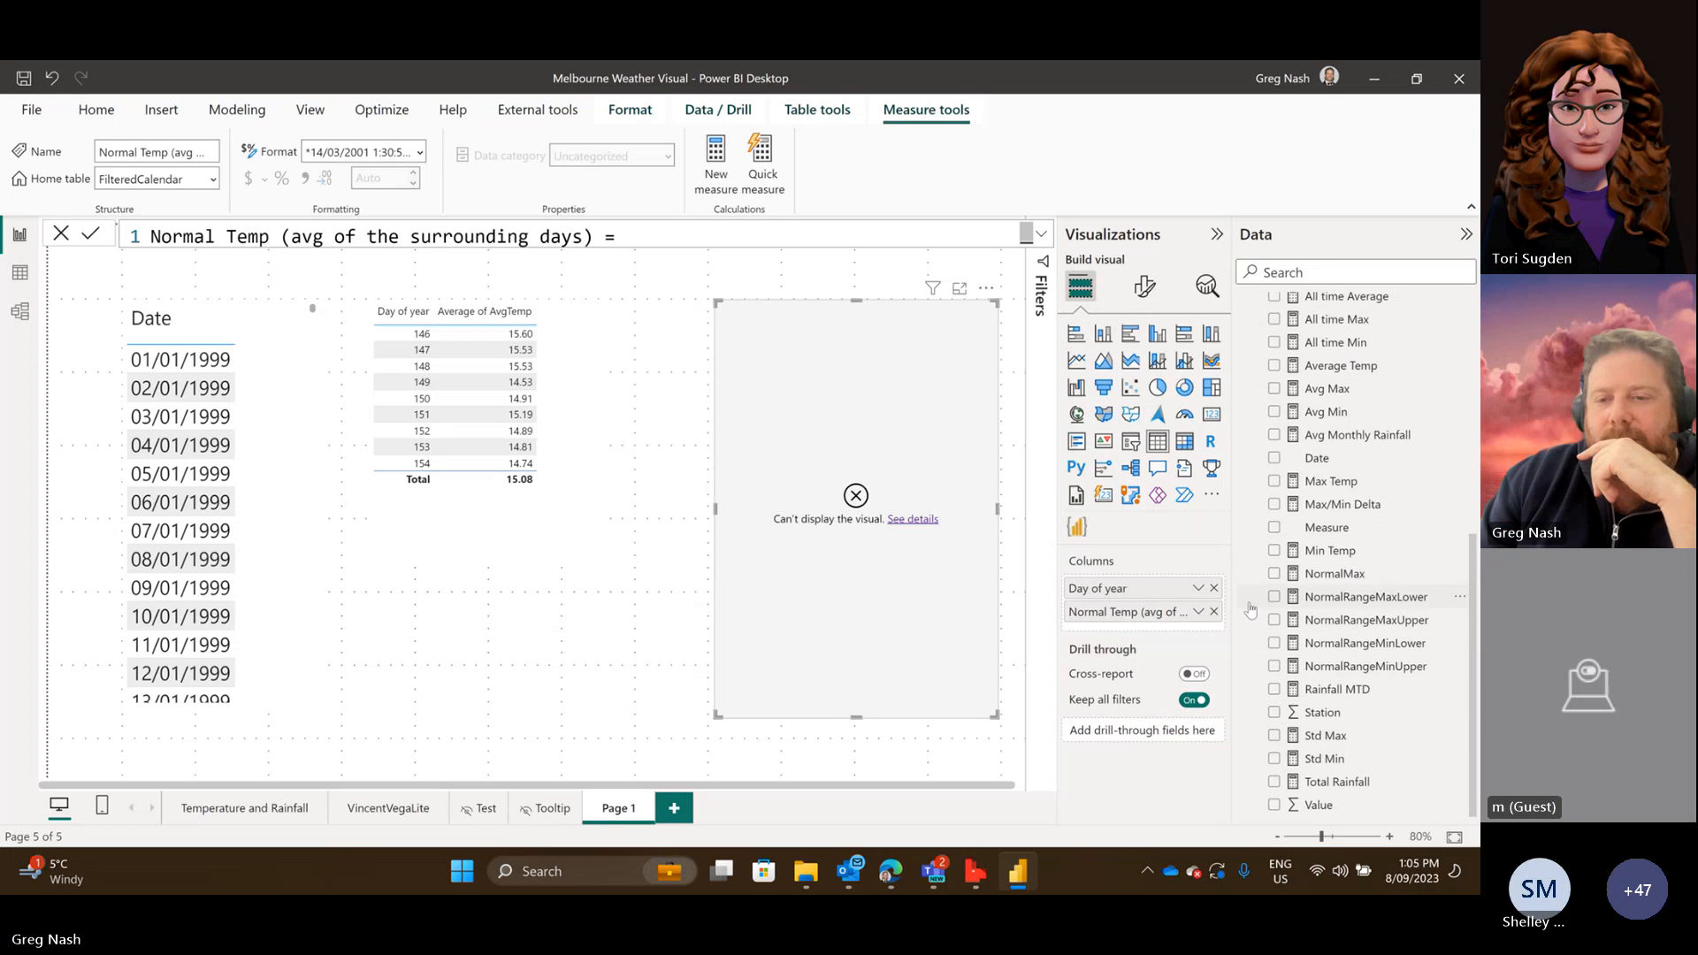
left_click(1215, 612)
left_click_drag(1367, 578, 1203, 610)
Read the error details for the table visual containing NormalMax and dismiss them.
left_click(920, 522)
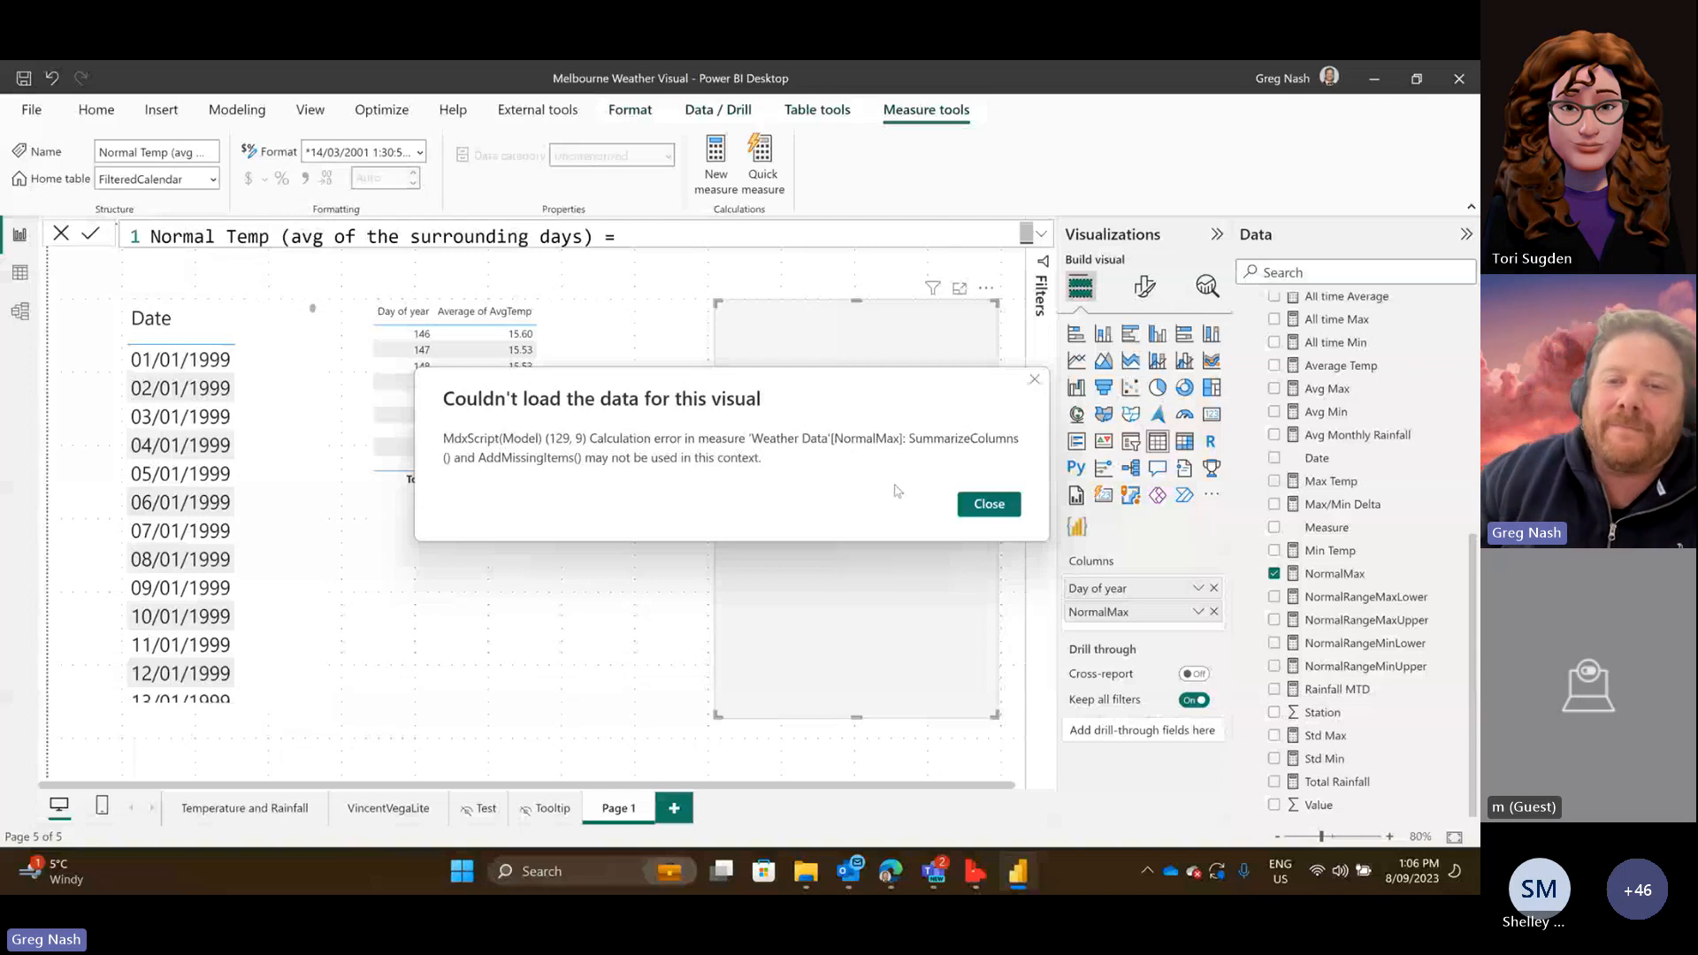
left_click(989, 504)
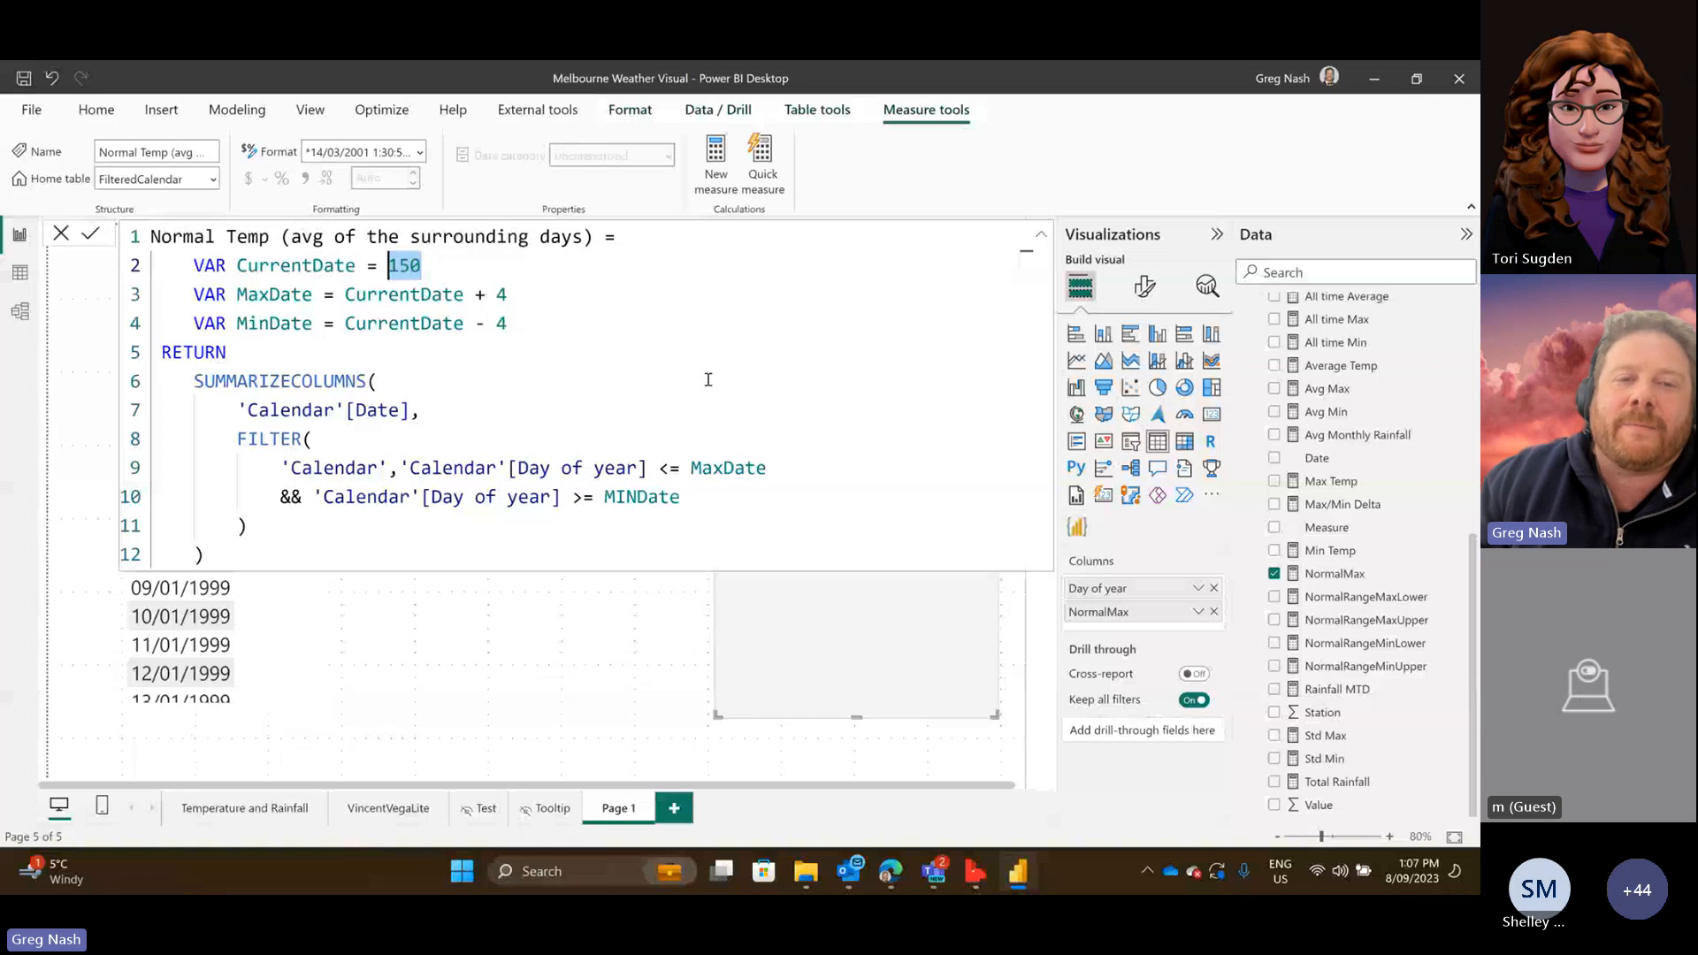
Highlight the MaxDate and MinDate variable lines in the Normal Temp formula, then bring up the open Microsoft Teams windows.
left_click_drag(173, 294, 618, 332)
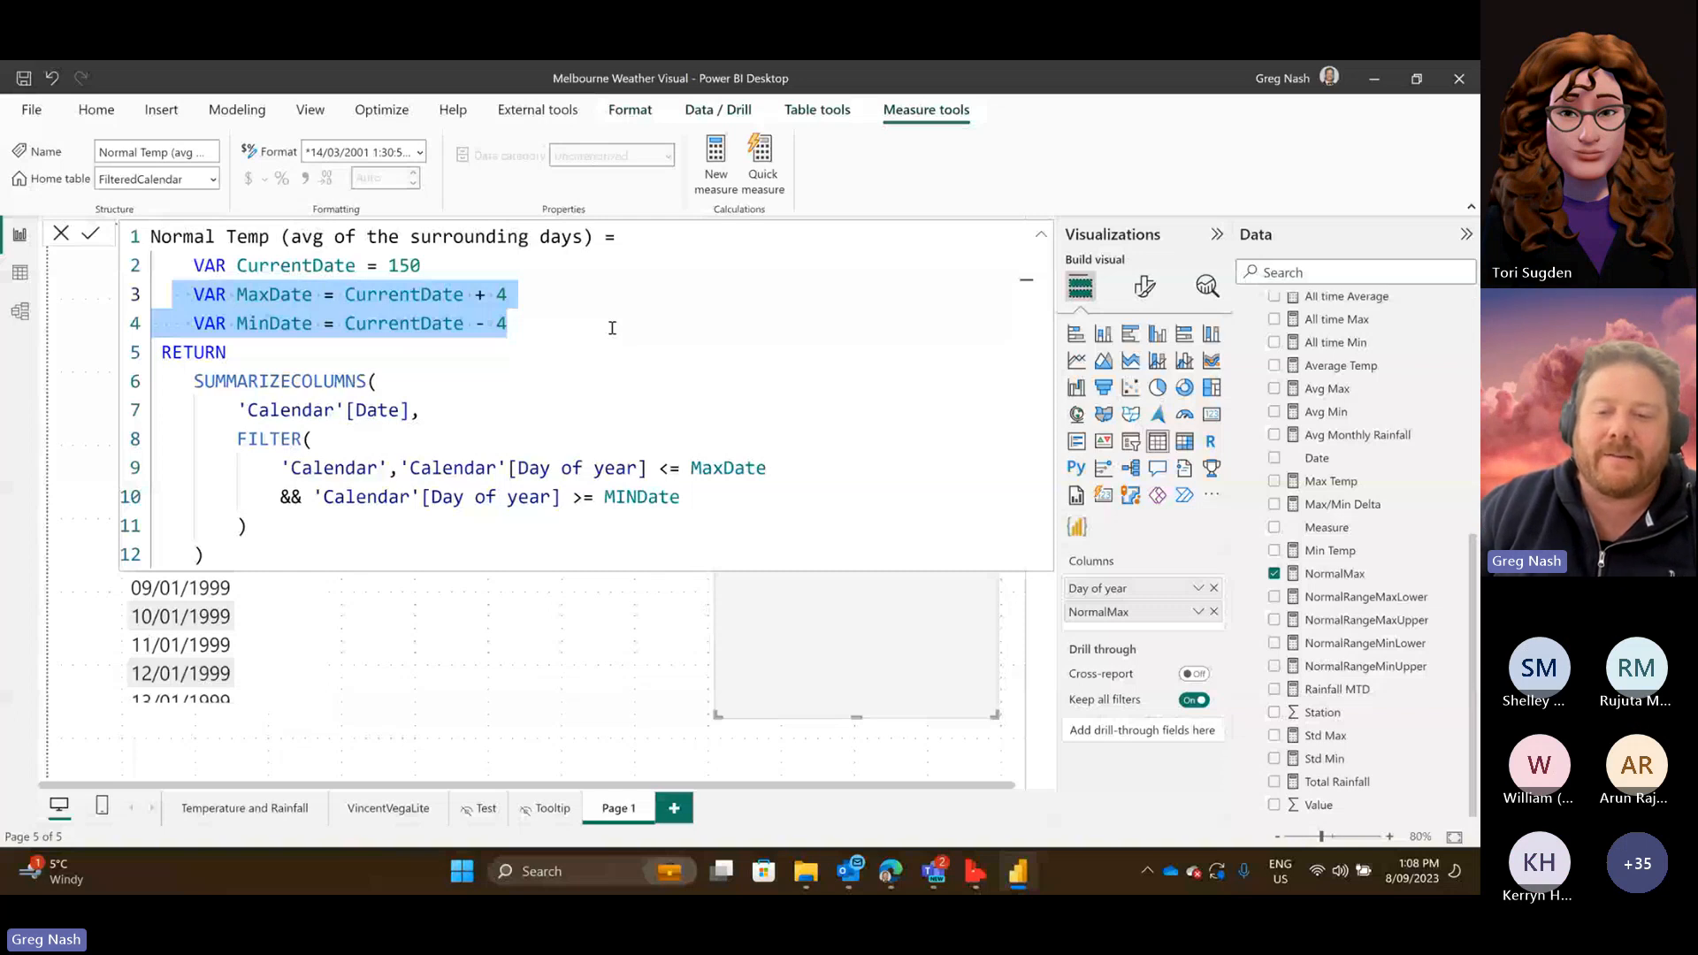
left_click(935, 874)
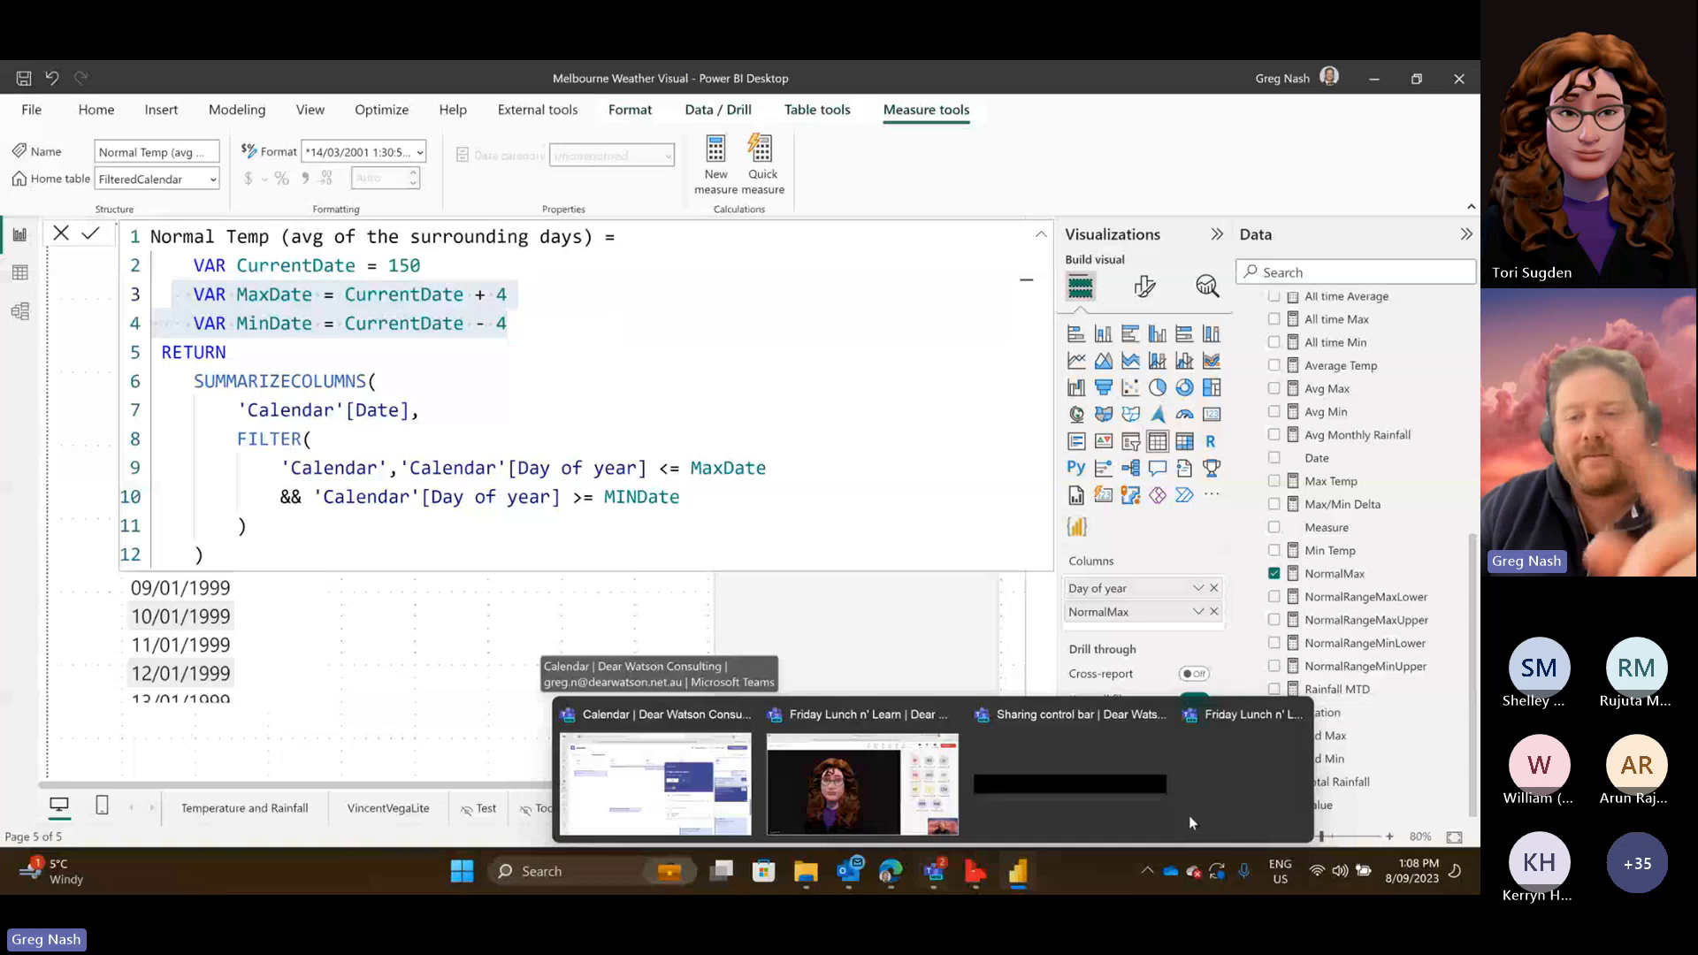